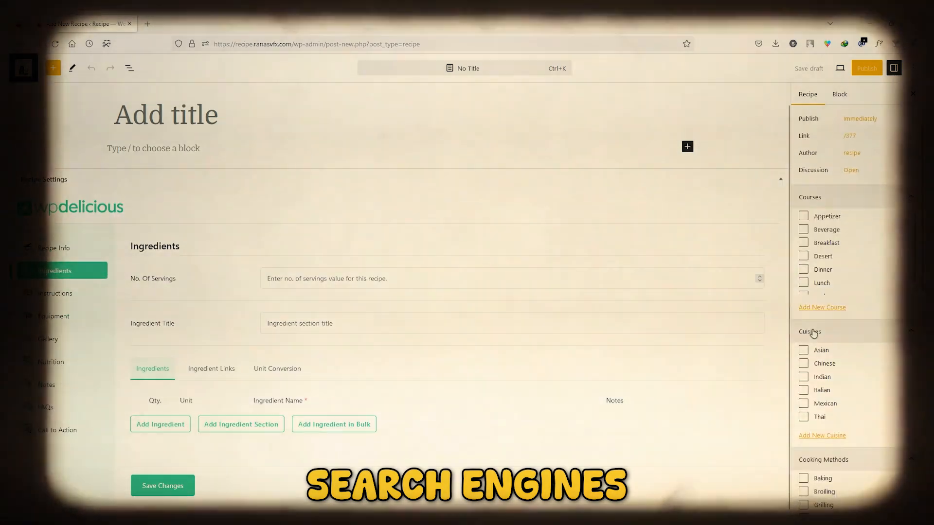
{"action": "scroll", "coordinate": [846, 380], "scroll_direction": "down", "scroll_amount": 12}
{"action": "scroll", "coordinate": [846, 380], "scroll_direction": "up", "scroll_amount": 5}
{"action": "scroll", "coordinate": [845, 380], "scroll_direction": "up", "scroll_amount": 5}
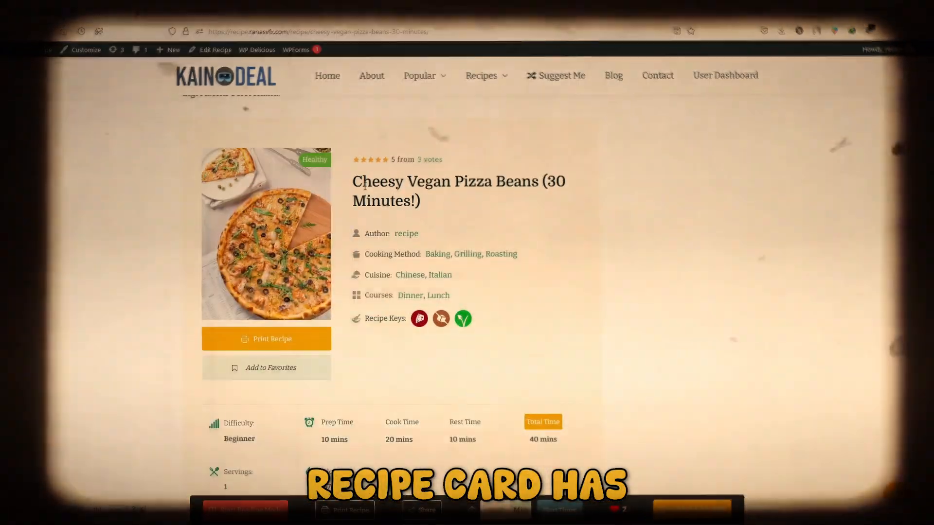
- Review the Cheesy Vegan Pizza Beans recipe page, covering the recipe card, ingredients, instructions and nutrition facts
{"action": "scroll", "coordinate": [396, 247], "scroll_direction": "up", "scroll_amount": 2}
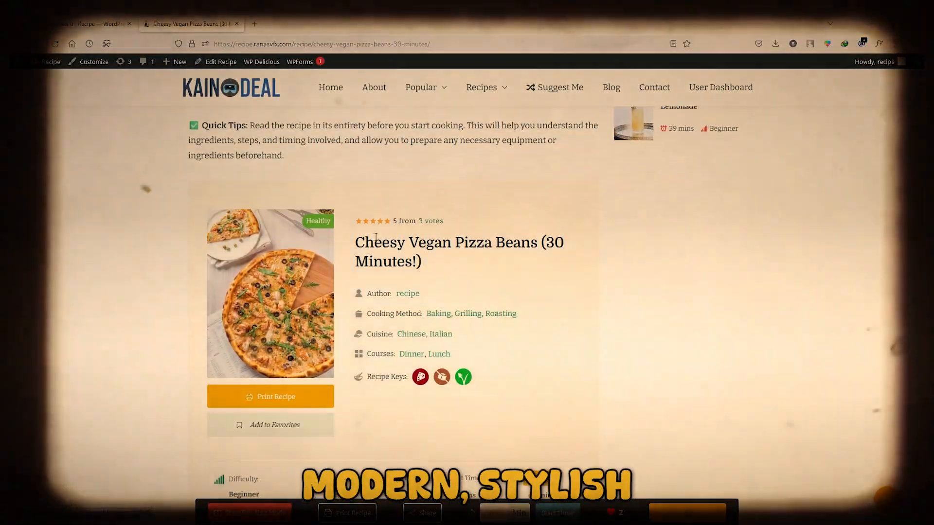
{"action": "scroll", "coordinate": [397, 247], "scroll_direction": "down", "scroll_amount": 1}
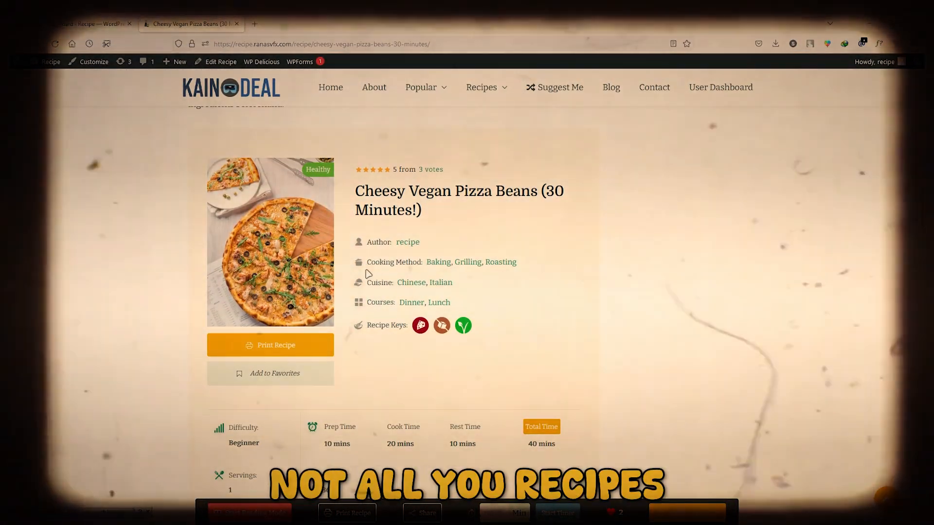
{"action": "scroll", "coordinate": [359, 284], "scroll_direction": "down", "scroll_amount": 3}
{"action": "scroll", "coordinate": [475, 366], "scroll_direction": "down", "scroll_amount": 5}
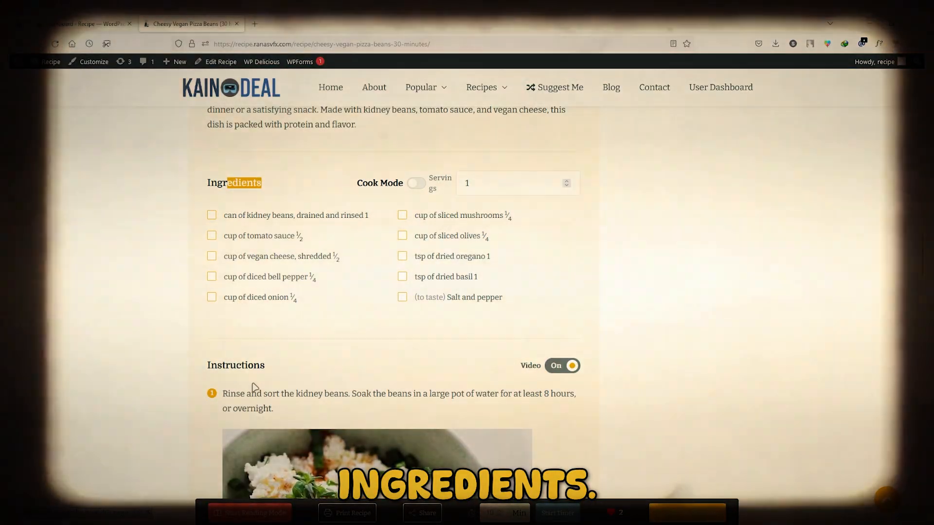
{"action": "left_click_drag", "start_coordinate": [217, 365], "coordinate": [282, 371]}
{"action": "scroll", "coordinate": [292, 372], "scroll_direction": "down", "scroll_amount": 15}
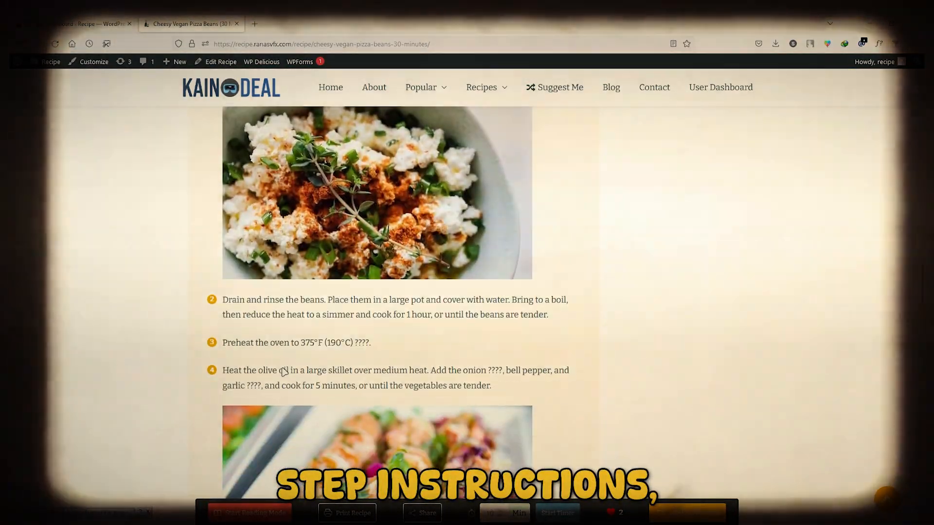
{"action": "scroll", "coordinate": [331, 375], "scroll_direction": "down", "scroll_amount": 10}
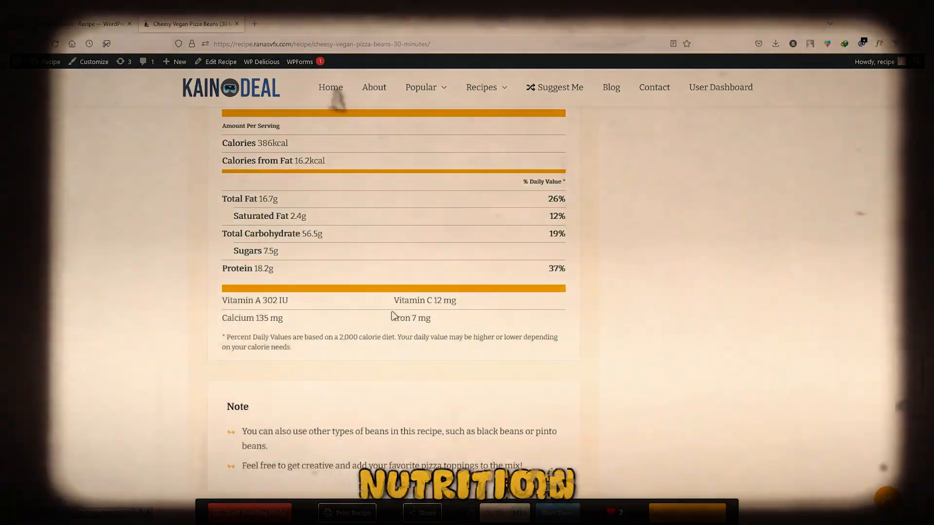
{"action": "scroll", "coordinate": [306, 277], "scroll_direction": "up", "scroll_amount": 4}
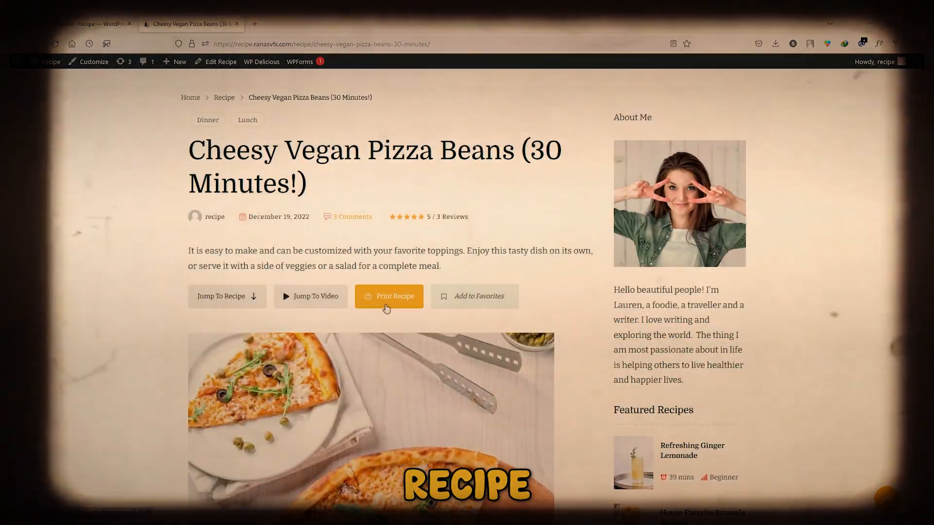
- Open the printable version of the Cheesy Vegan Pizza Beans recipe and print it with the title included
{"action": "left_click", "coordinate": [388, 296]}
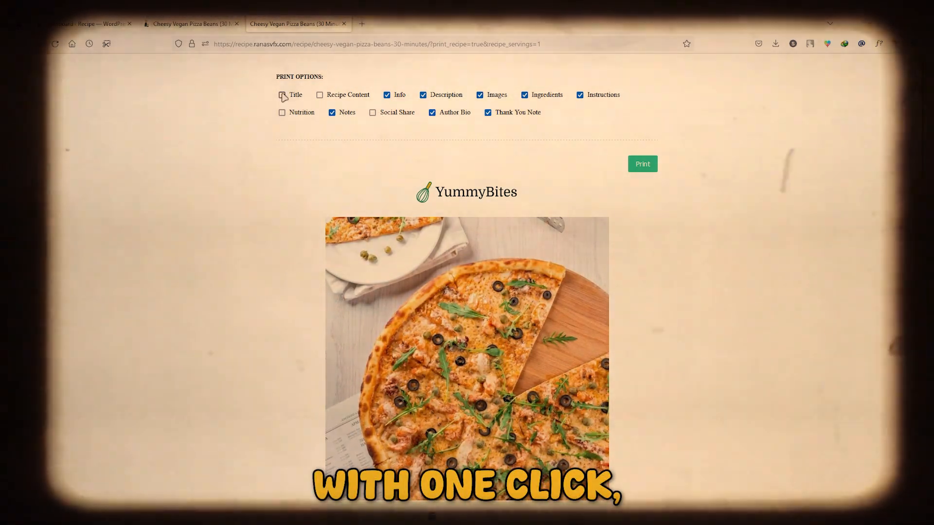
{"action": "left_click", "coordinate": [282, 95]}
{"action": "scroll", "coordinate": [553, 342], "scroll_direction": "down", "scroll_amount": 10}
{"action": "scroll", "coordinate": [552, 343], "scroll_direction": "down", "scroll_amount": 15}
{"action": "scroll", "coordinate": [475, 319], "scroll_direction": "up", "scroll_amount": 18}
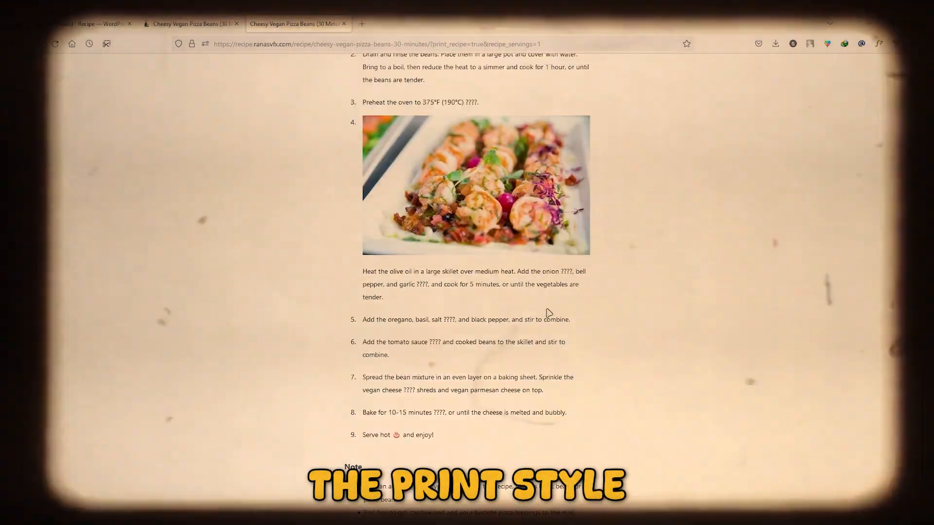
{"action": "scroll", "coordinate": [560, 296], "scroll_direction": "up", "scroll_amount": 10}
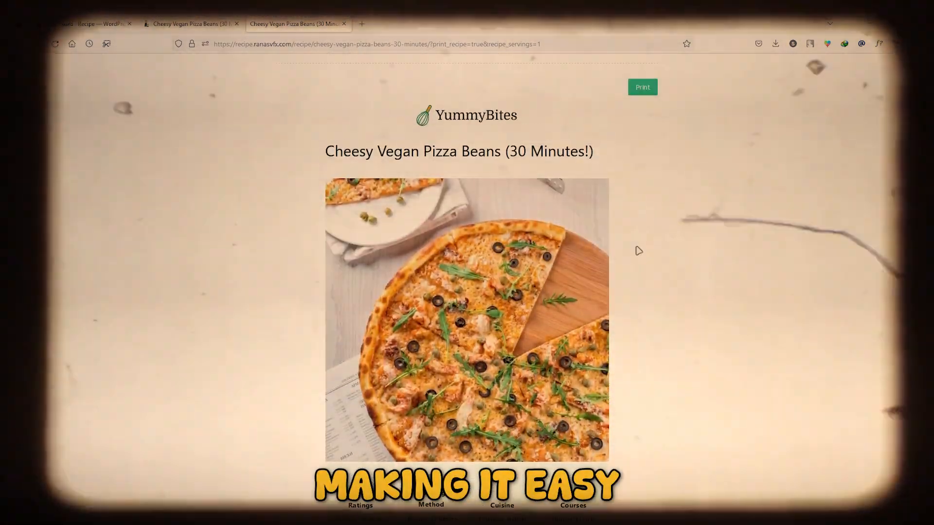
{"action": "left_click", "coordinate": [640, 138]}
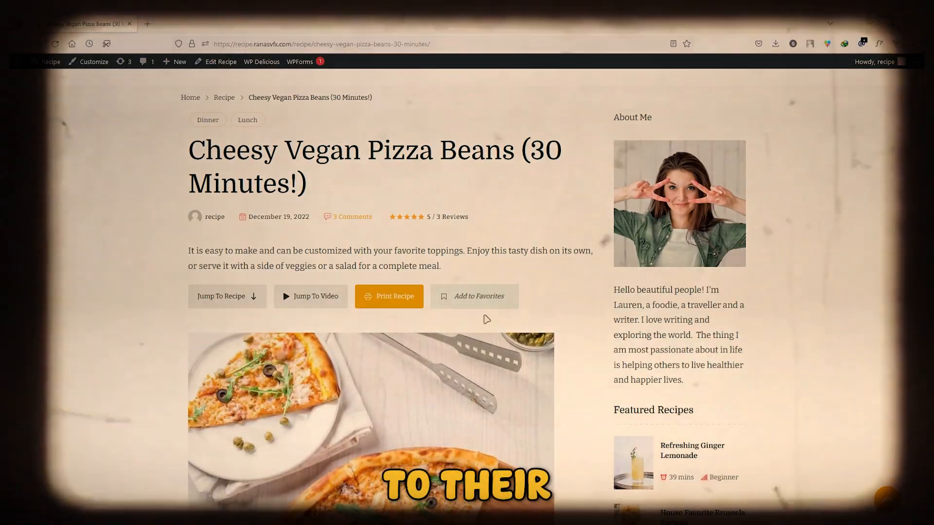
- Add the Cheesy Vegan Pizza Beans recipe to favorites and open the Favorites list in the user dashboard
{"action": "left_click", "coordinate": [478, 296]}
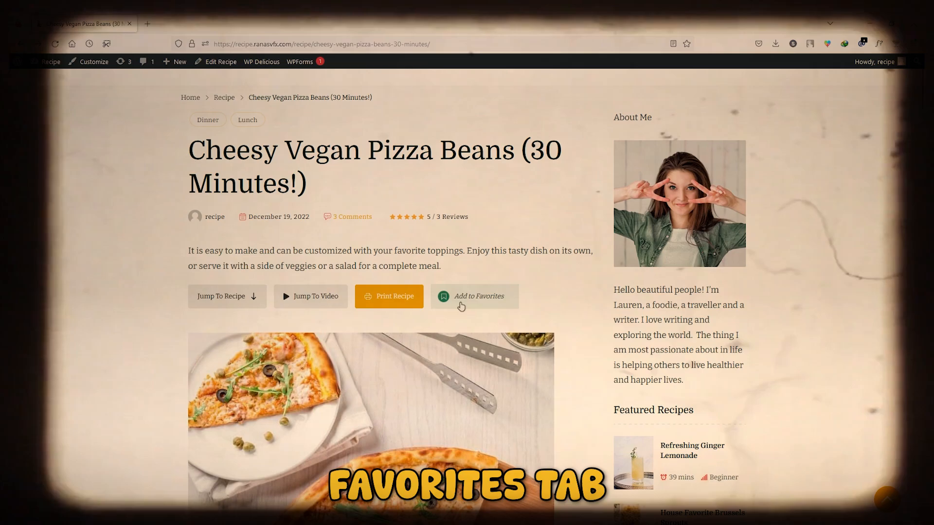
{"action": "scroll", "coordinate": [479, 298], "scroll_direction": "up", "scroll_amount": 2}
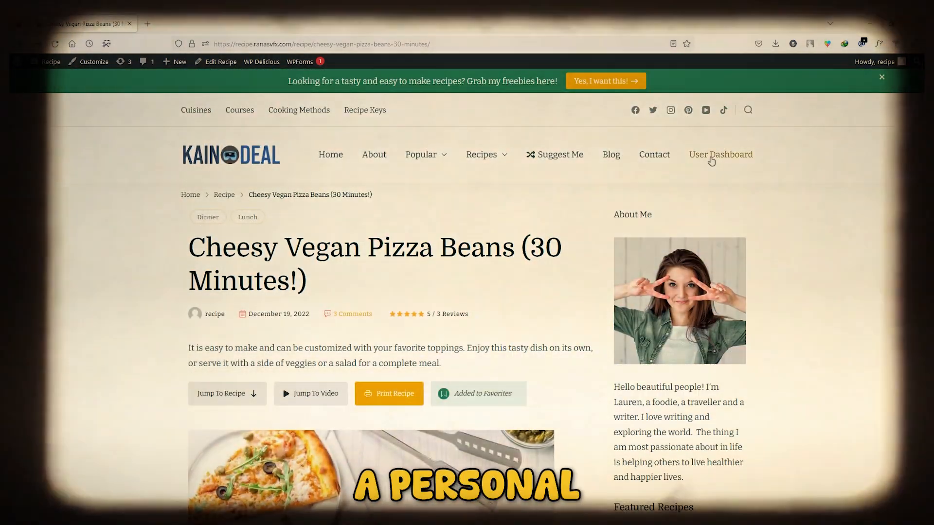
{"action": "left_click", "coordinate": [714, 162]}
{"action": "scroll", "coordinate": [324, 265], "scroll_direction": "down", "scroll_amount": 5}
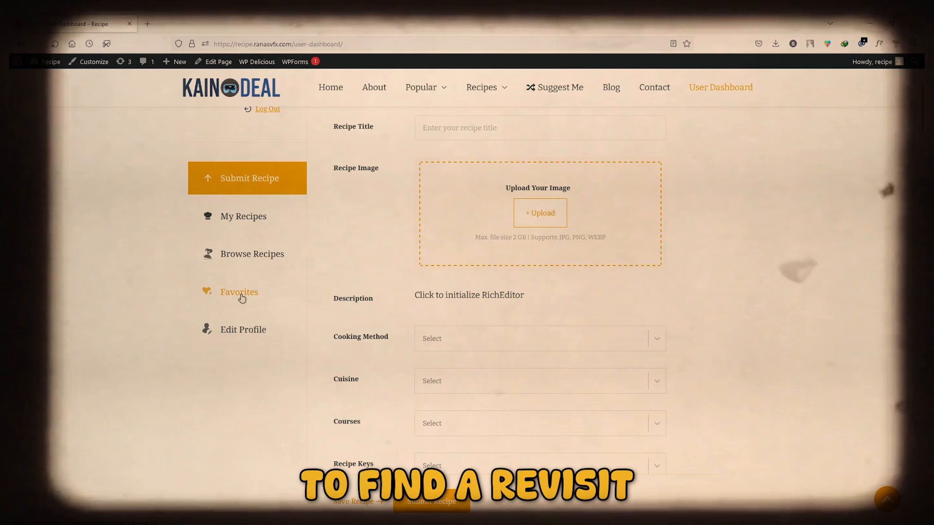
{"action": "left_click", "coordinate": [234, 300]}
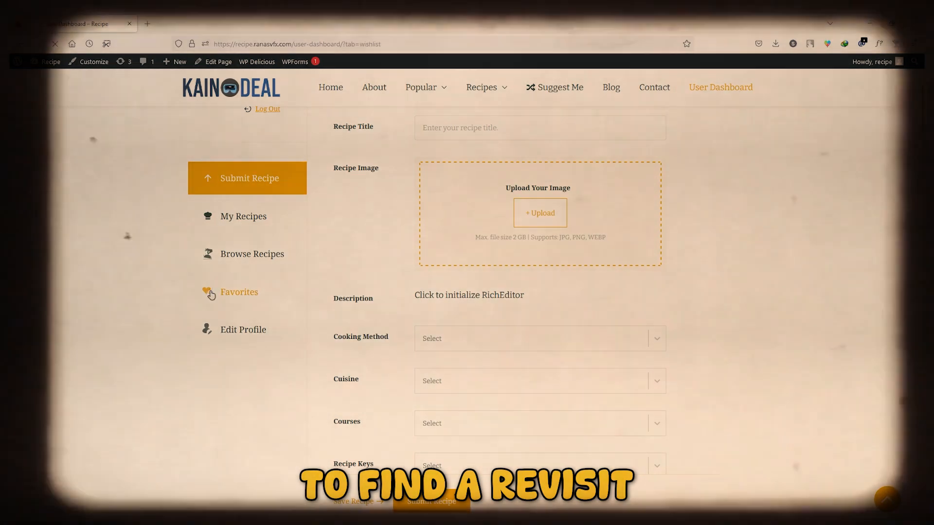
{"action": "scroll", "coordinate": [306, 335], "scroll_direction": "down", "scroll_amount": 3}
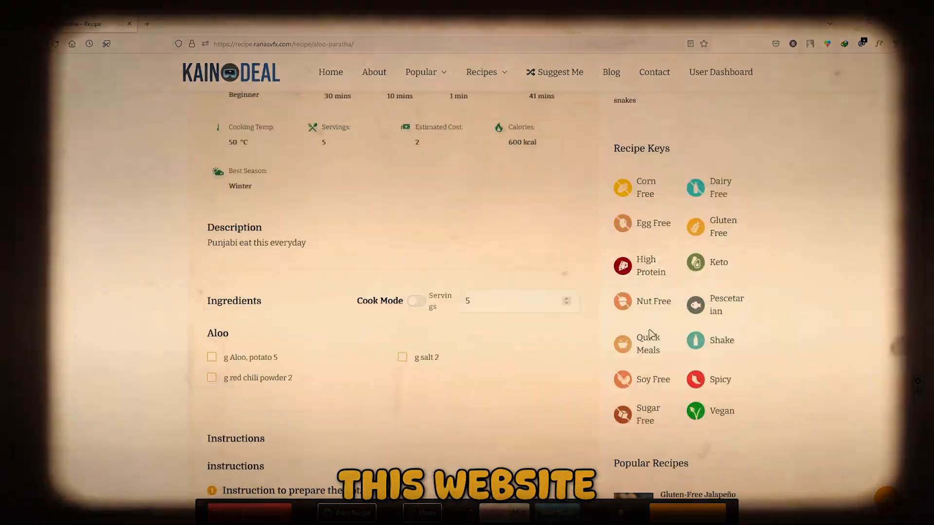
- Give the Aloo Paratha recipe a five-star rating below its nutrition facts
{"action": "scroll", "coordinate": [650, 334], "scroll_direction": "down", "scroll_amount": 12}
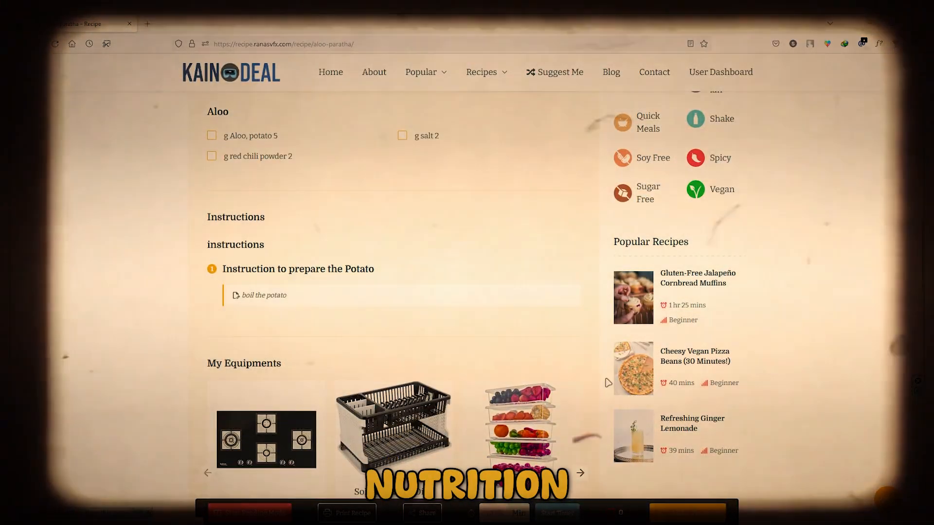
{"action": "scroll", "coordinate": [493, 343], "scroll_direction": "down", "scroll_amount": 1}
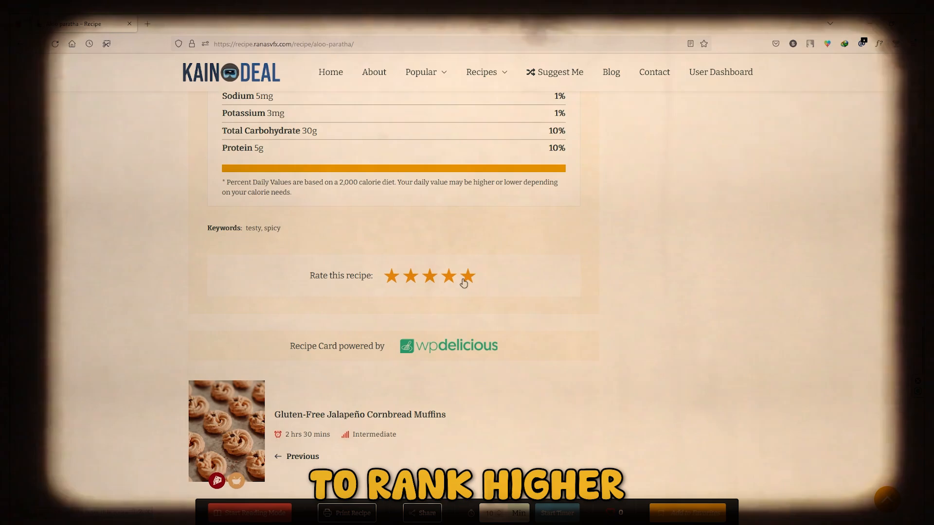
{"action": "left_click", "coordinate": [466, 276]}
{"action": "scroll", "coordinate": [320, 243], "scroll_direction": "up", "scroll_amount": 1}
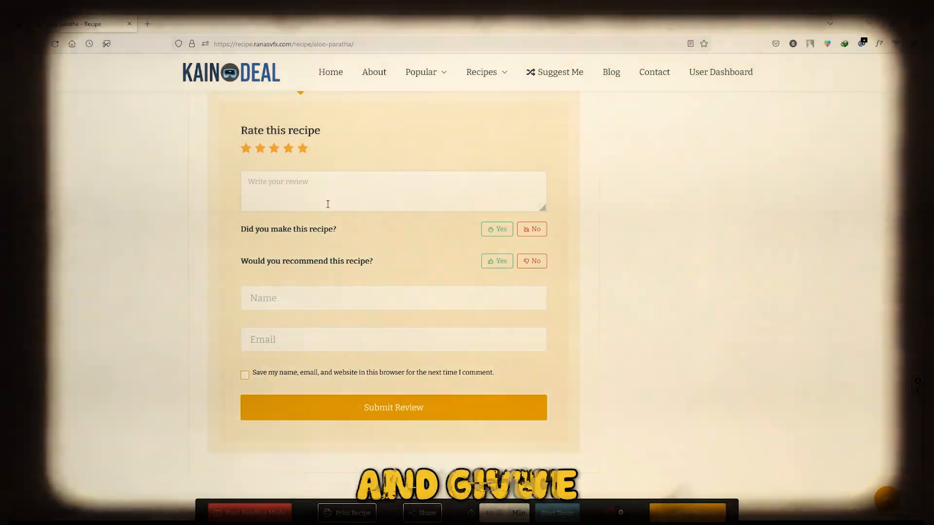
{"action": "left_click", "coordinate": [338, 192]}
{"action": "type", "text": "sd"}
{"action": "key", "text": "BackSpace"}
{"action": "key", "text": "BackSpace"}
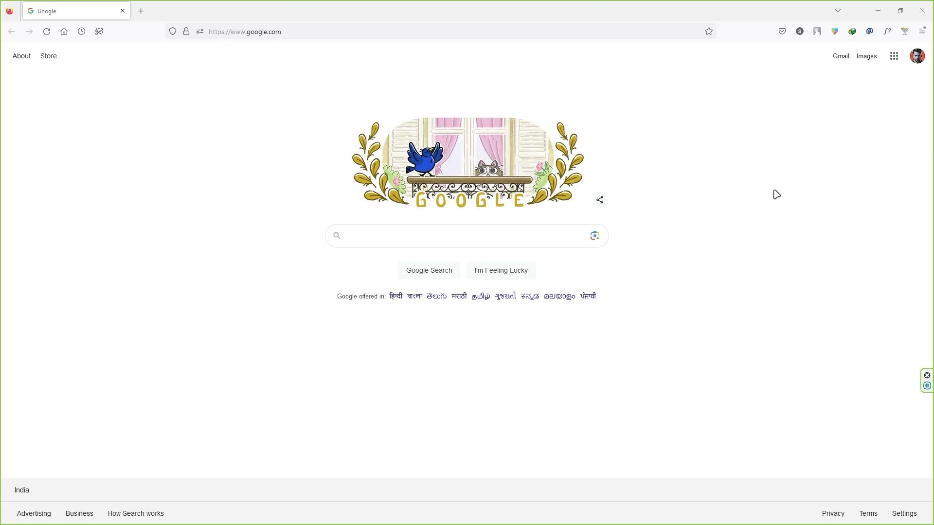
- Open the Hostinger website through ranasvfx.com/hostinger and close the AI assistant chat
{"action": "left_click", "coordinate": [301, 31]}
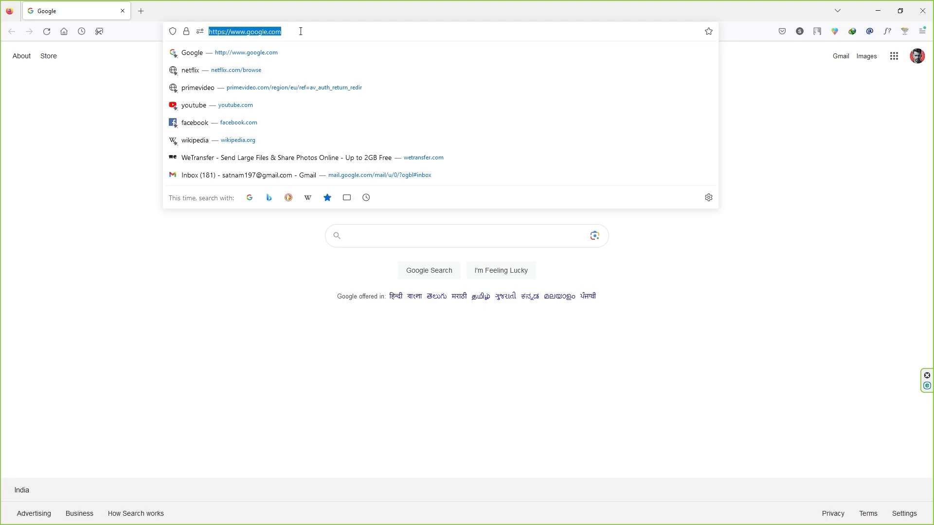
{"action": "type", "text": "ranasvfx.com/"}
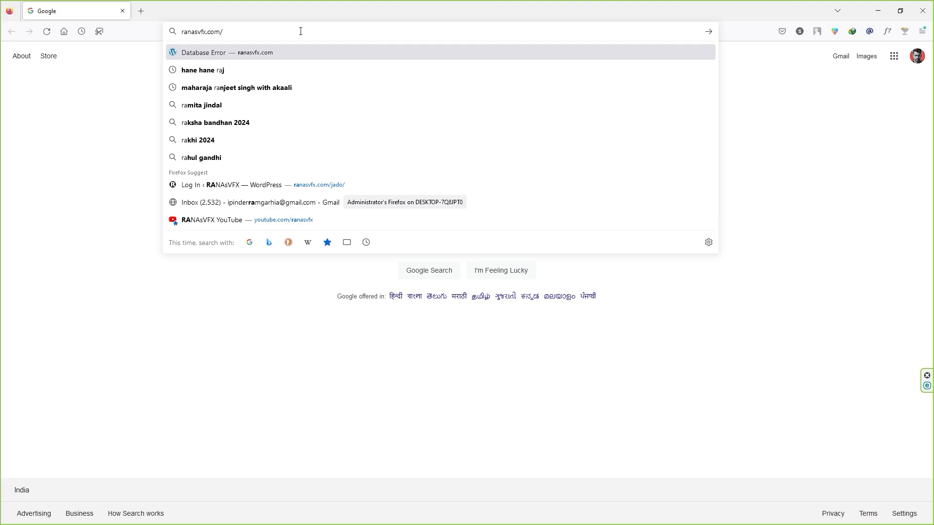
{"action": "type", "text": "hostinger"}
{"action": "key", "text": "Return"}
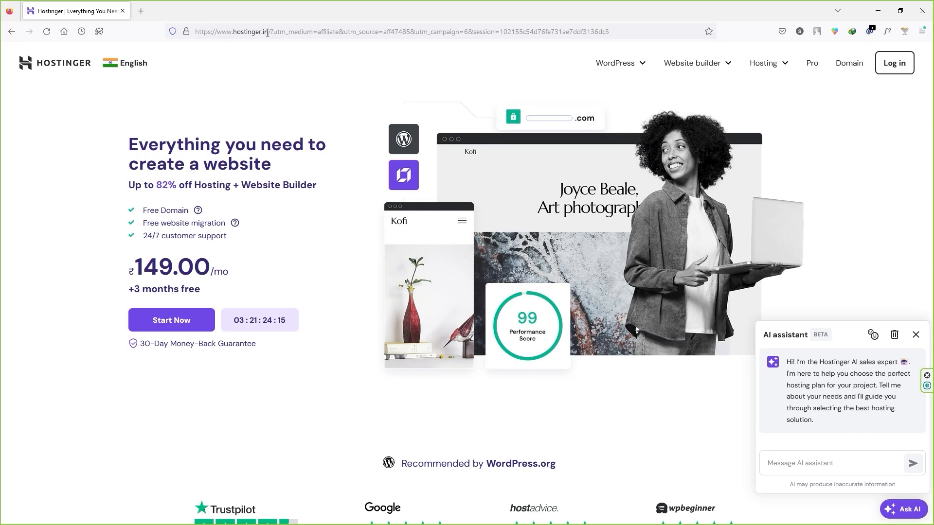
{"action": "left_click", "coordinate": [915, 334]}
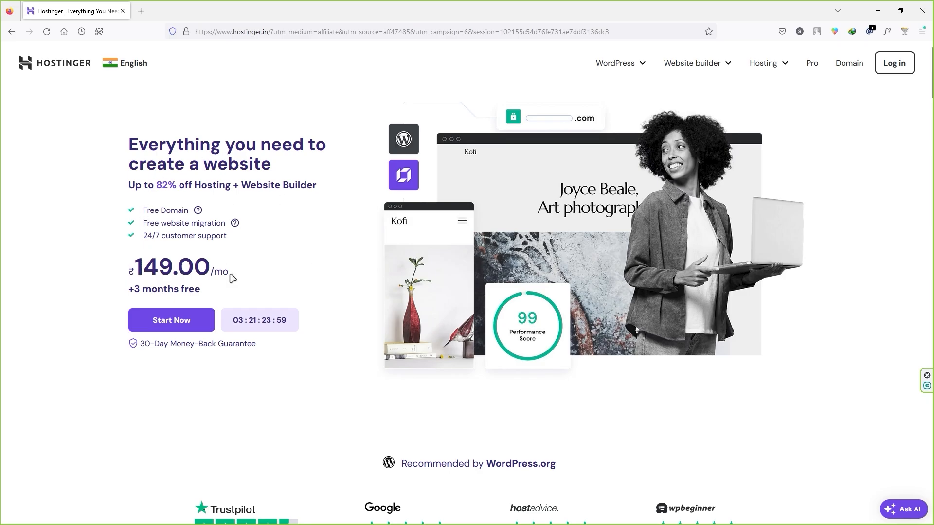
- Highlight the ₹149.00/mo offer price and go to the hosting plans through Start Now
{"action": "left_click_drag", "start_coordinate": [230, 273], "coordinate": [141, 268]}
{"action": "left_click", "coordinate": [149, 247]}
{"action": "left_click", "coordinate": [182, 327]}
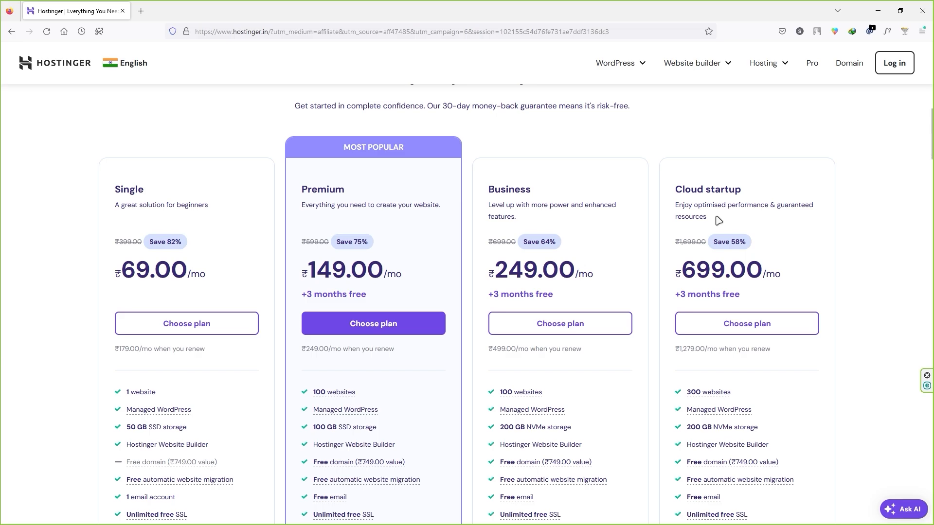
- Compare the prices and included features of the Single, Premium, Business and Cloud startup hosting plans
{"action": "scroll", "coordinate": [630, 229], "scroll_direction": "down", "scroll_amount": 3}
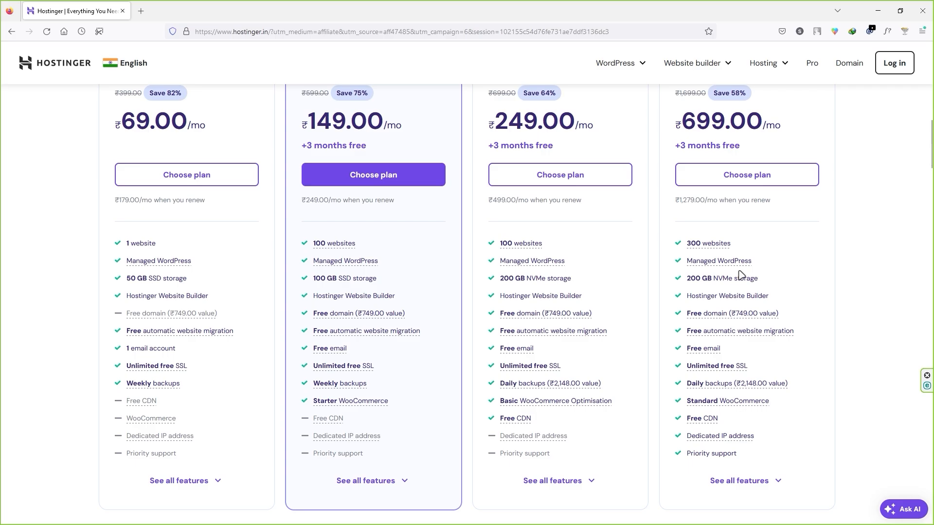
{"action": "scroll", "coordinate": [486, 271], "scroll_direction": "up", "scroll_amount": 2}
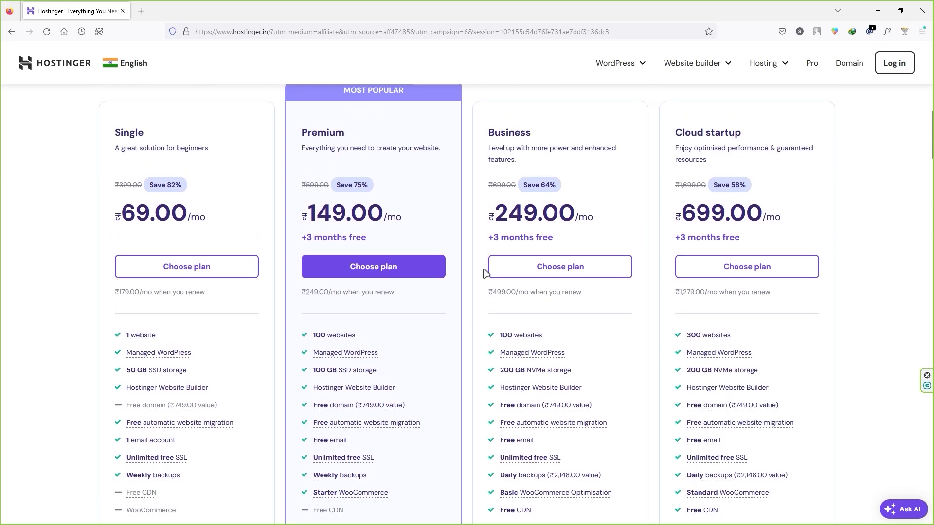
{"action": "scroll", "coordinate": [145, 292], "scroll_direction": "down", "scroll_amount": 1}
{"action": "mouse_move", "coordinate": [151, 381]}
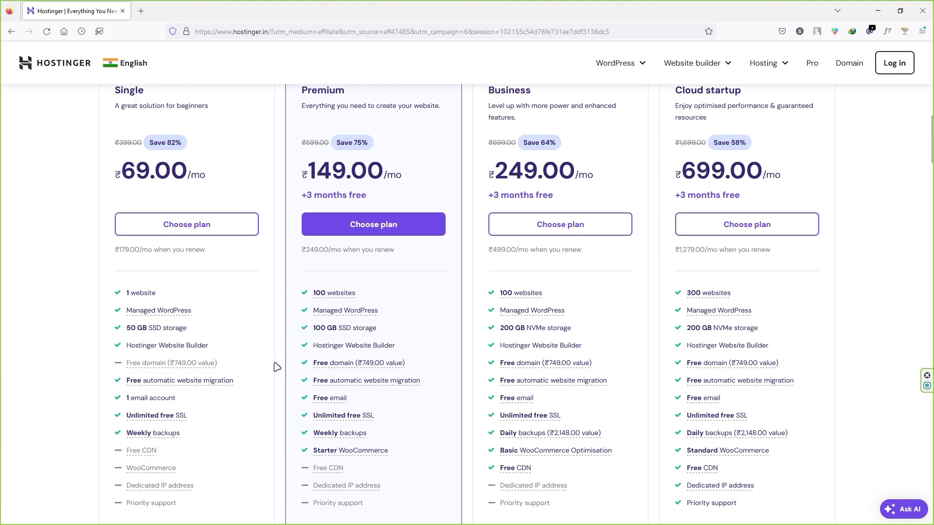
{"action": "scroll", "coordinate": [273, 367], "scroll_direction": "down", "scroll_amount": 1}
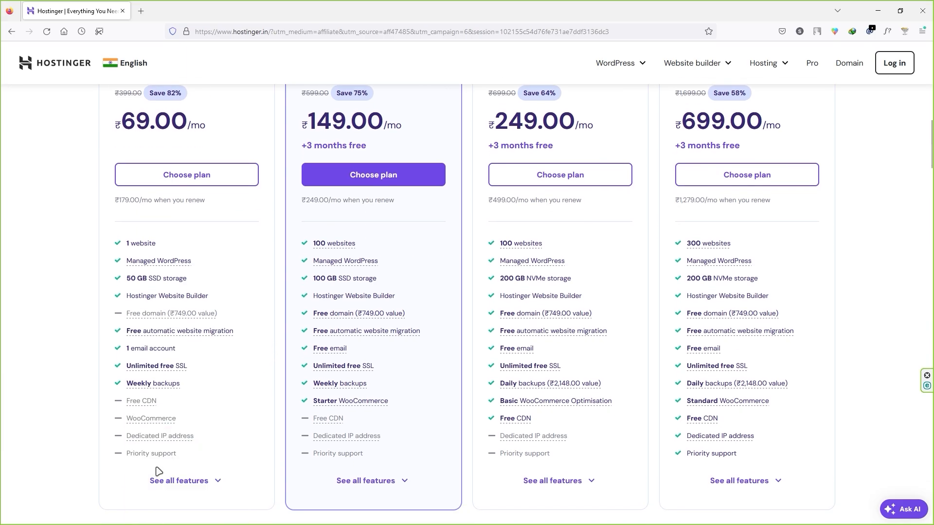
{"action": "scroll", "coordinate": [337, 178], "scroll_direction": "up", "scroll_amount": 3}
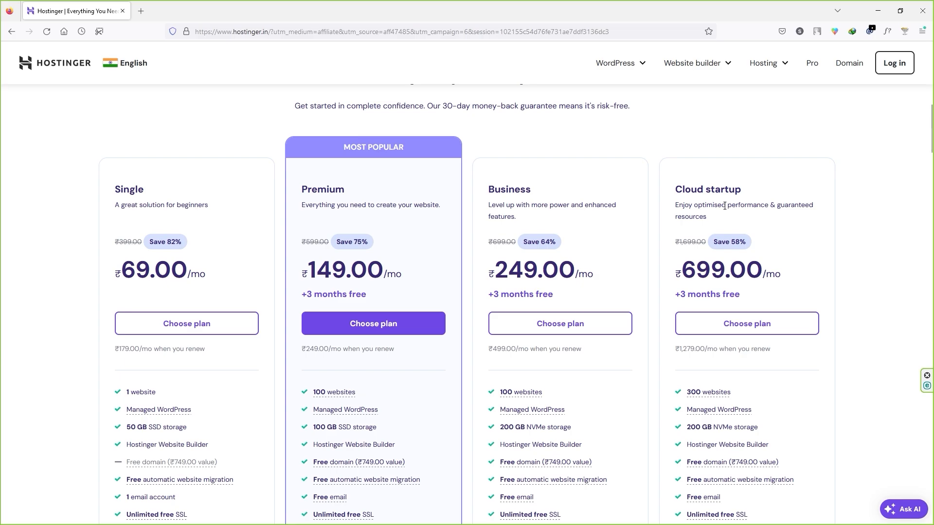
{"action": "scroll", "coordinate": [485, 241], "scroll_direction": "down", "scroll_amount": 5}
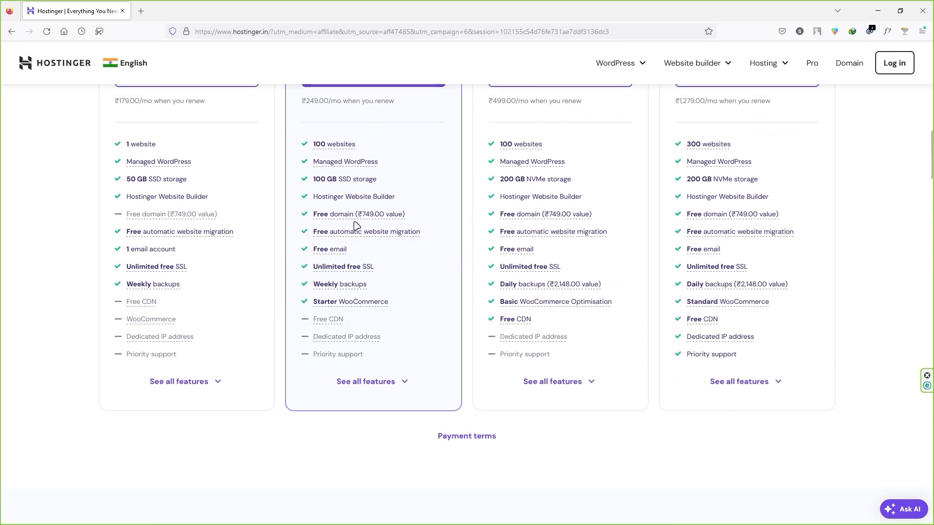
{"action": "mouse_move", "coordinate": [372, 222]}
{"action": "scroll", "coordinate": [386, 222], "scroll_direction": "up", "scroll_amount": 4}
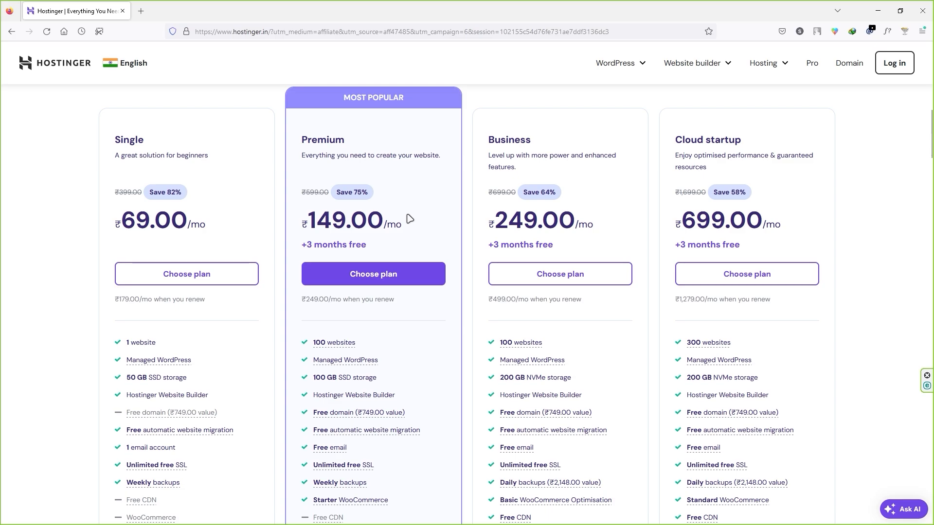
- Choose the Premium hosting plan with the 12-month billing period and go to the payment section of the order
{"action": "left_click", "coordinate": [386, 273]}
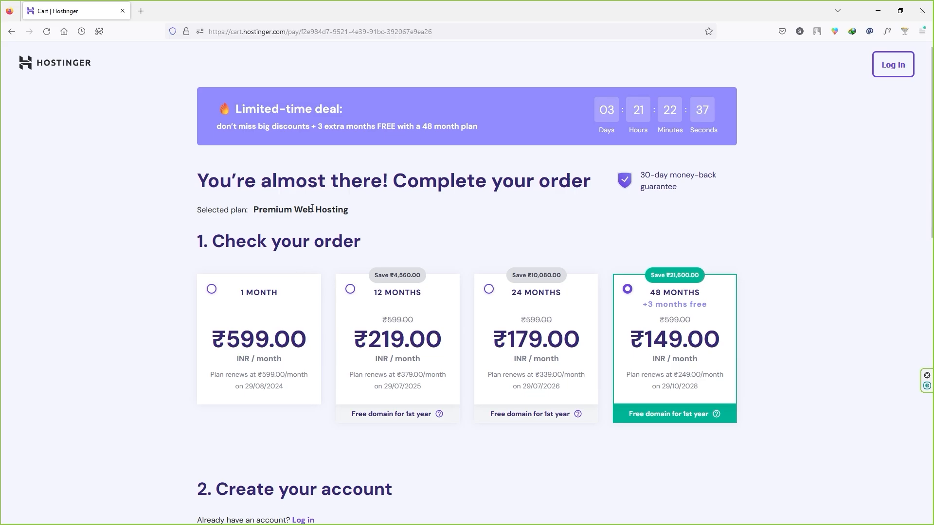
{"action": "left_click", "coordinate": [350, 288]}
{"action": "scroll", "coordinate": [382, 290], "scroll_direction": "down", "scroll_amount": 7}
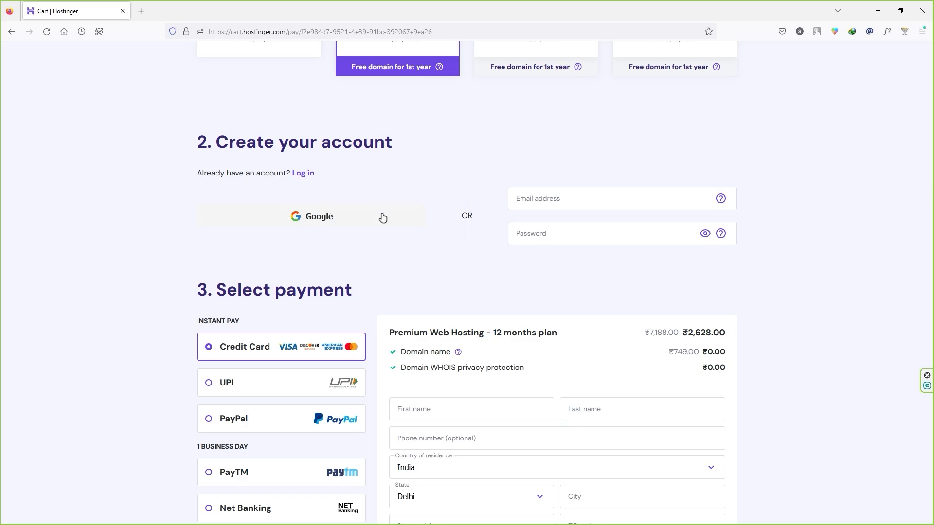
{"action": "scroll", "coordinate": [382, 218], "scroll_direction": "down", "scroll_amount": 4}
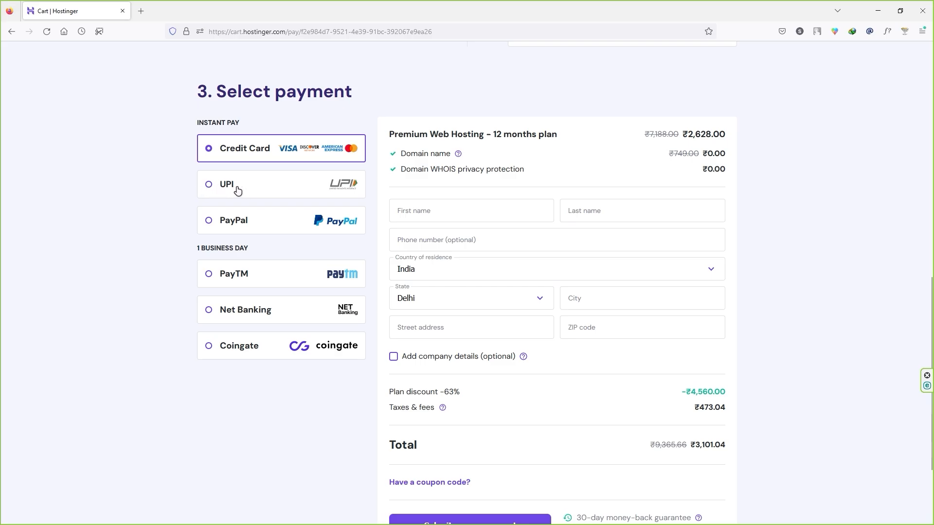
- Select UPI as the payment method and highlight the order's total price
{"action": "left_click", "coordinate": [252, 190]}
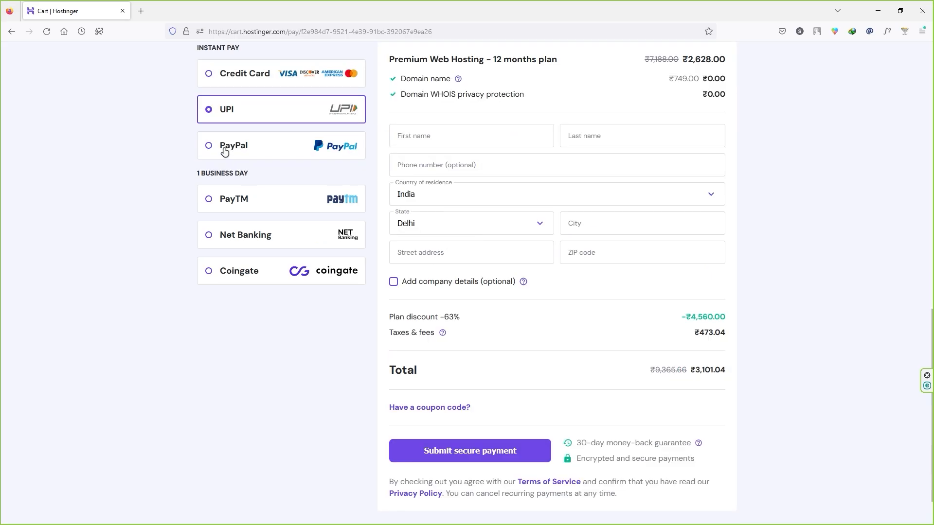
{"action": "left_click", "coordinate": [431, 141]}
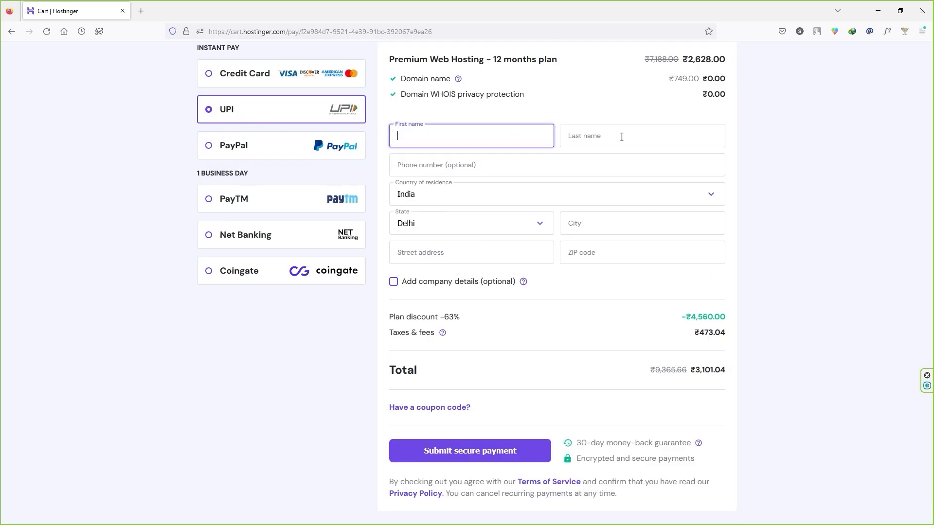
{"action": "scroll", "coordinate": [544, 148], "scroll_direction": "down", "scroll_amount": 2}
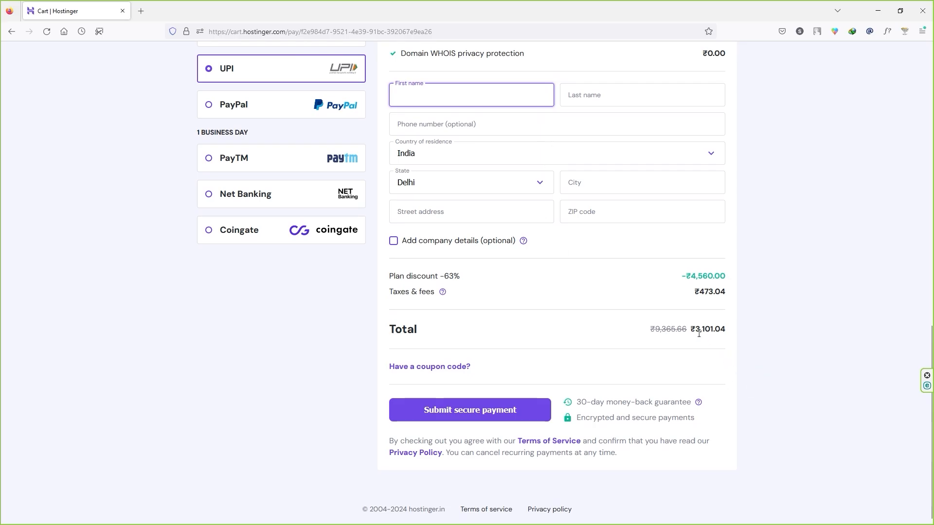
{"action": "left_click_drag", "start_coordinate": [698, 334], "coordinate": [726, 334]}
{"action": "left_click", "coordinate": [788, 334]}
- Review the billing period, account creation and payment sections of the order, highlighting the total price
{"action": "scroll", "coordinate": [788, 333], "scroll_direction": "up", "scroll_amount": 9}
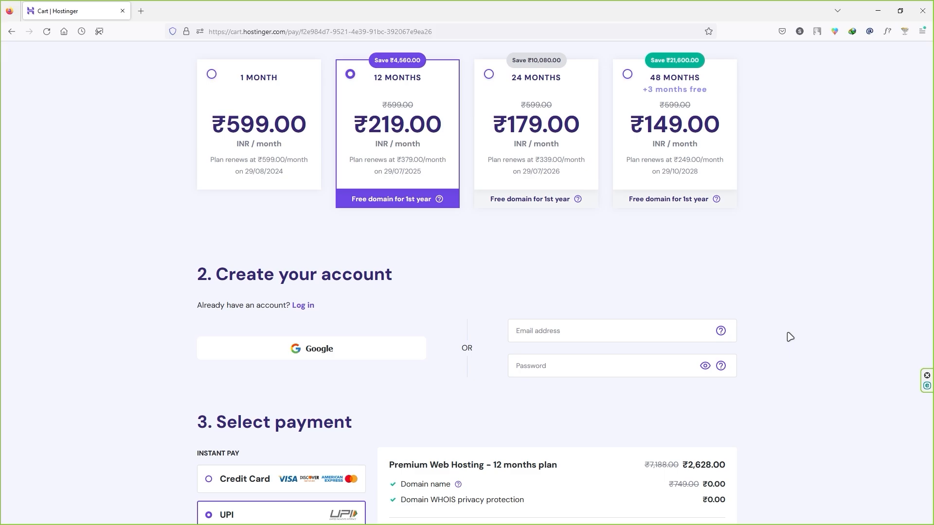
{"action": "scroll", "coordinate": [789, 337], "scroll_direction": "down", "scroll_amount": 9}
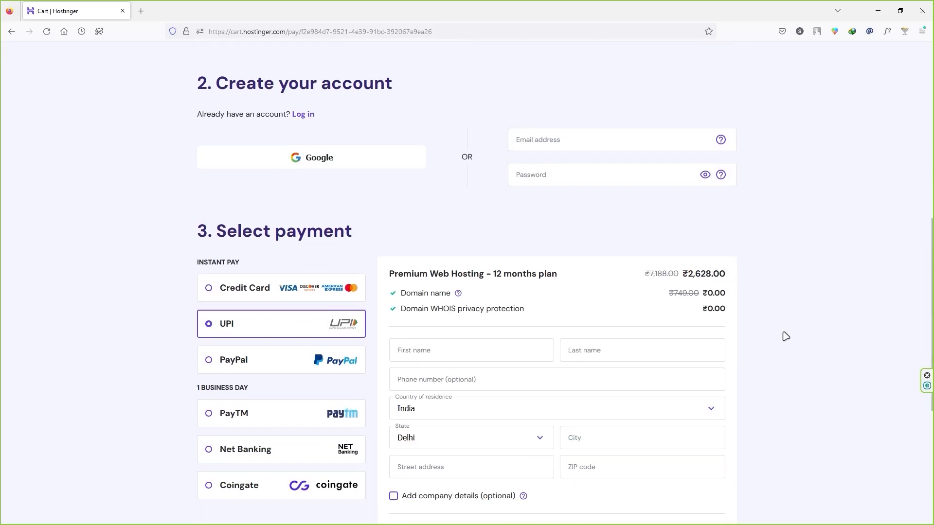
{"action": "scroll", "coordinate": [766, 333], "scroll_direction": "up", "scroll_amount": 6}
{"action": "scroll", "coordinate": [665, 337], "scroll_direction": "up", "scroll_amount": 7}
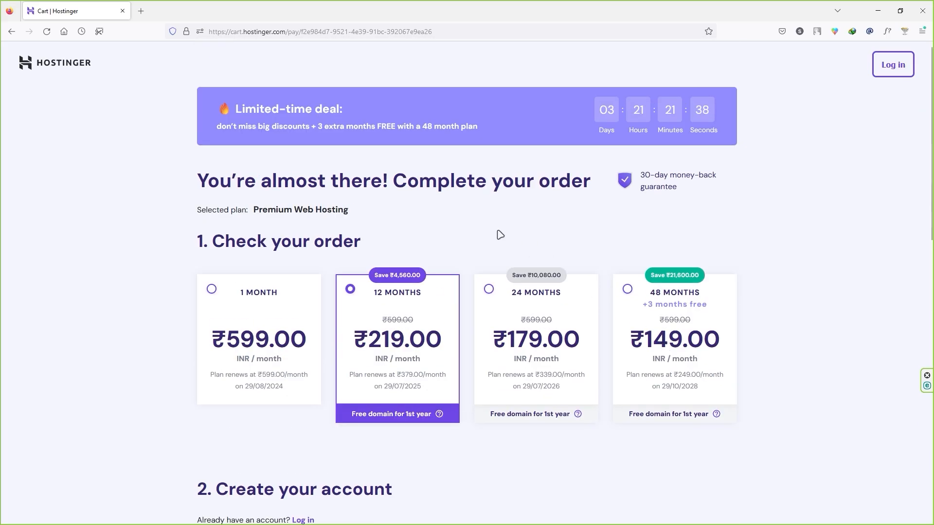
{"action": "scroll", "coordinate": [466, 319], "scroll_direction": "down", "scroll_amount": 12}
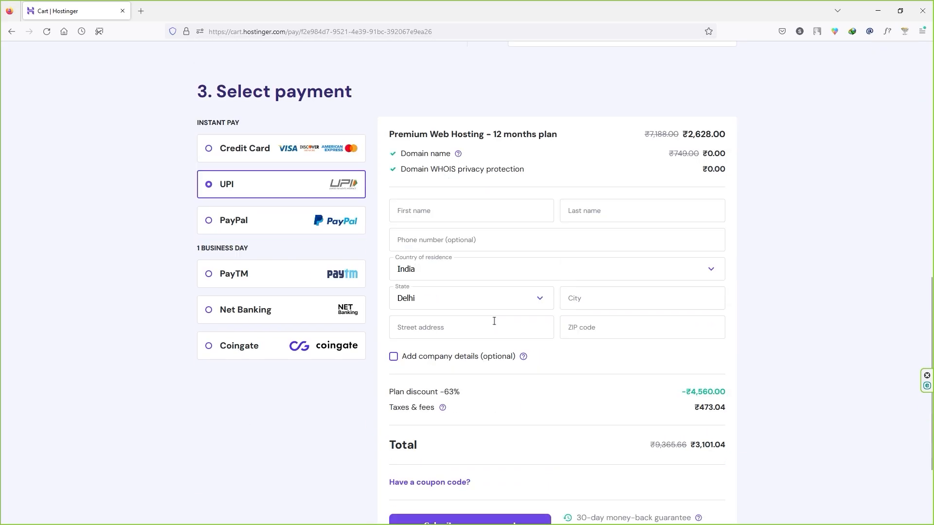
{"action": "scroll", "coordinate": [493, 320], "scroll_direction": "down", "scroll_amount": 3}
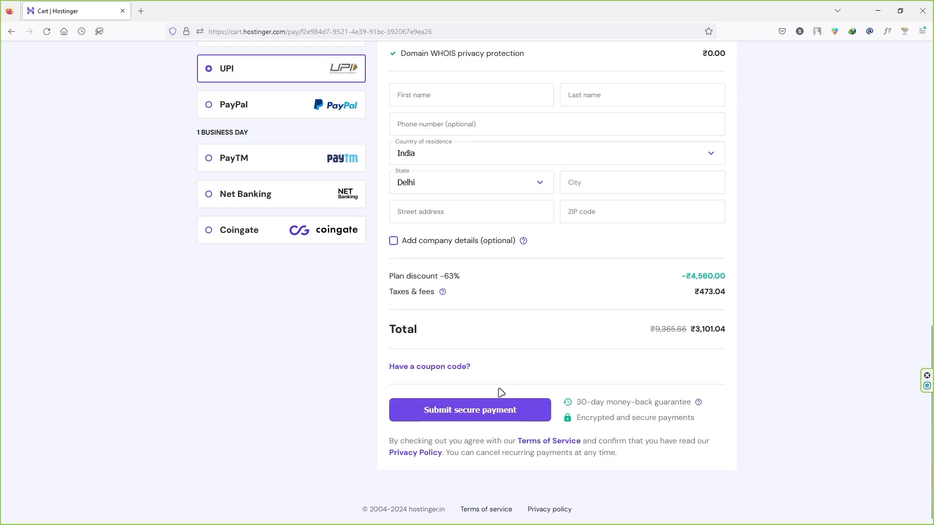
{"action": "left_click_drag", "start_coordinate": [691, 329], "coordinate": [729, 329]}
{"action": "left_click", "coordinate": [730, 332]}
{"action": "scroll", "coordinate": [728, 330], "scroll_direction": "up", "scroll_amount": 1}
{"action": "scroll", "coordinate": [725, 328], "scroll_direction": "down", "scroll_amount": 1}
{"action": "left_click_drag", "start_coordinate": [691, 330], "coordinate": [731, 335]}
{"action": "left_click", "coordinate": [757, 330]}
{"action": "scroll", "coordinate": [762, 330], "scroll_direction": "up", "scroll_amount": 20}
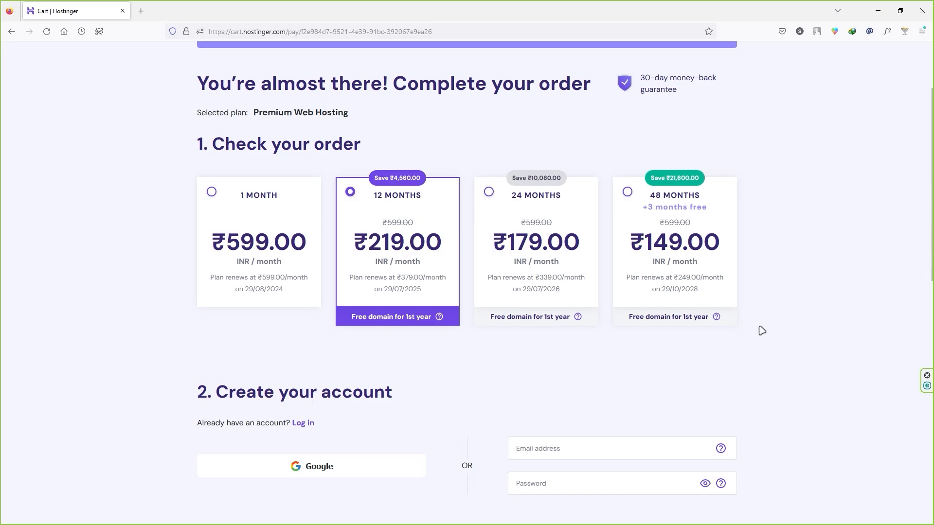
- Log in to the existing Hostinger account and open the website management dashboard of the Business Web Hosting plan
{"action": "left_click", "coordinate": [893, 65]}
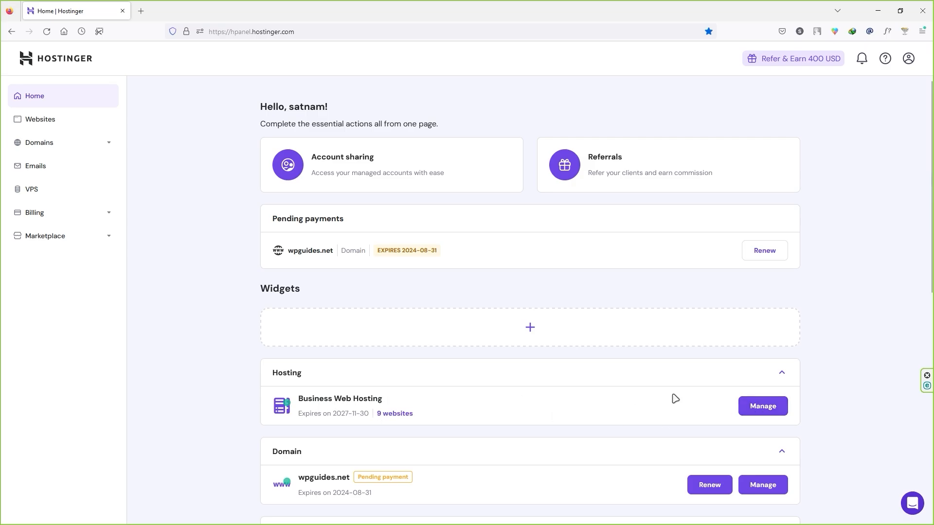
{"action": "left_click", "coordinate": [742, 413]}
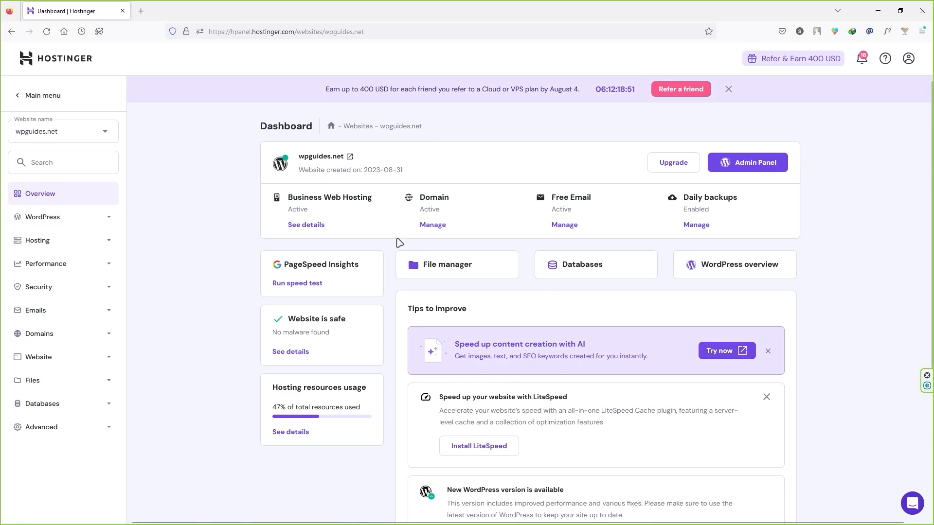
{"action": "scroll", "coordinate": [399, 243], "scroll_direction": "down", "scroll_amount": 1}
{"action": "scroll", "coordinate": [386, 272], "scroll_direction": "up", "scroll_amount": 1}
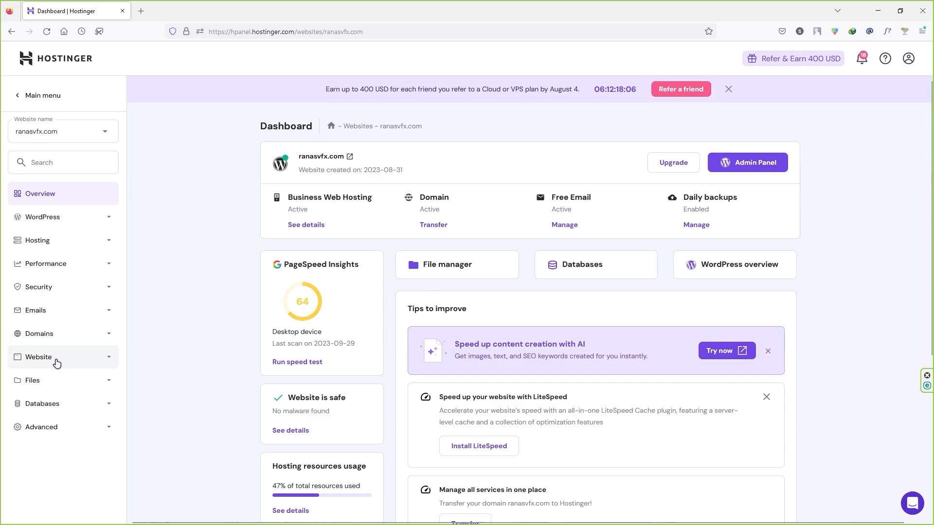
- Start a WordPress installation for ranasvfx.com with the website Auto Installer
{"action": "left_click", "coordinate": [108, 360]}
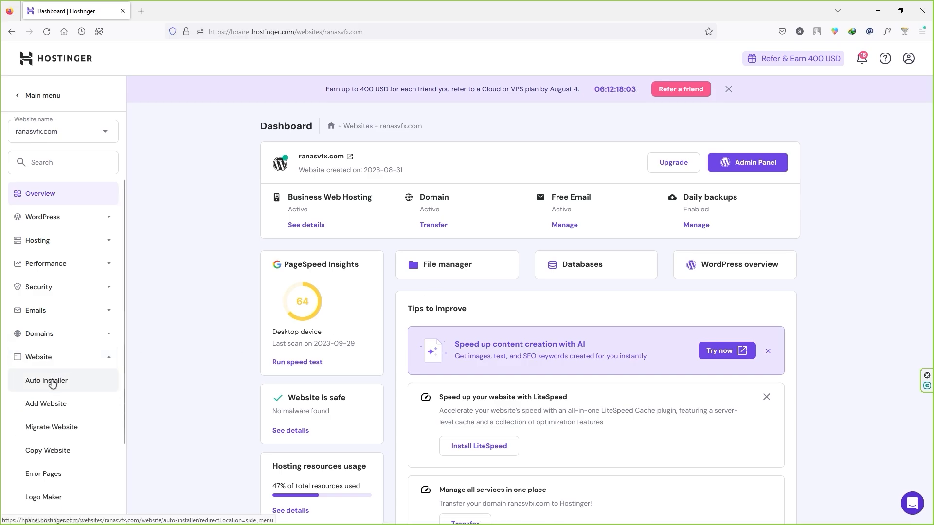
{"action": "left_click", "coordinate": [47, 384]}
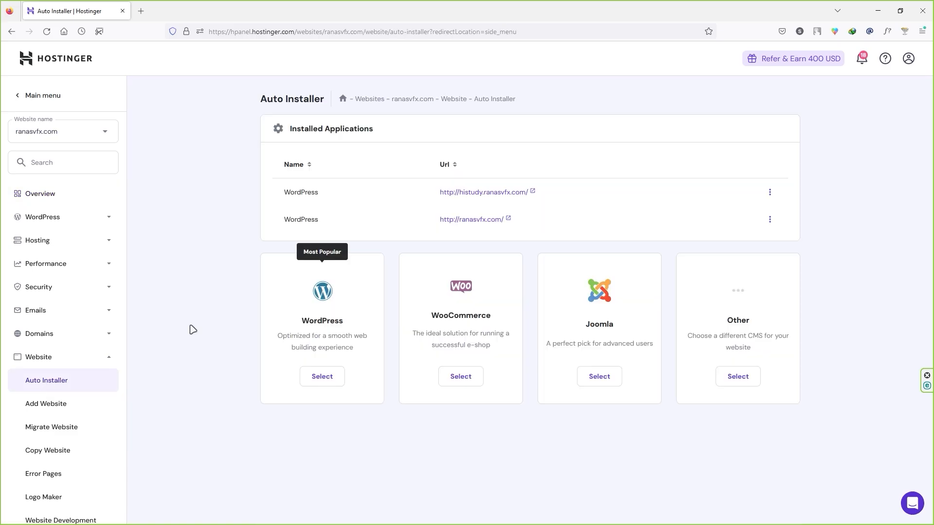
{"action": "left_click", "coordinate": [324, 382]}
{"action": "left_click", "coordinate": [353, 261]}
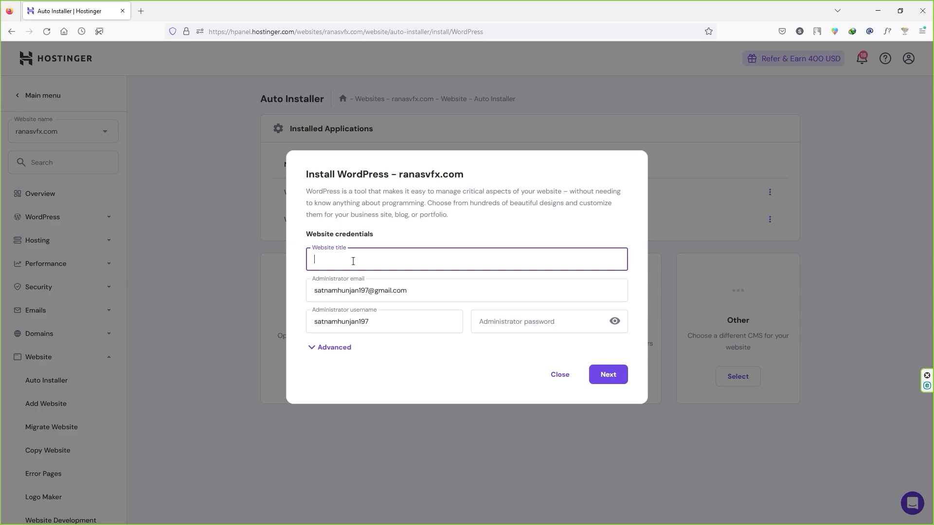
{"action": "type", "text": "food"}
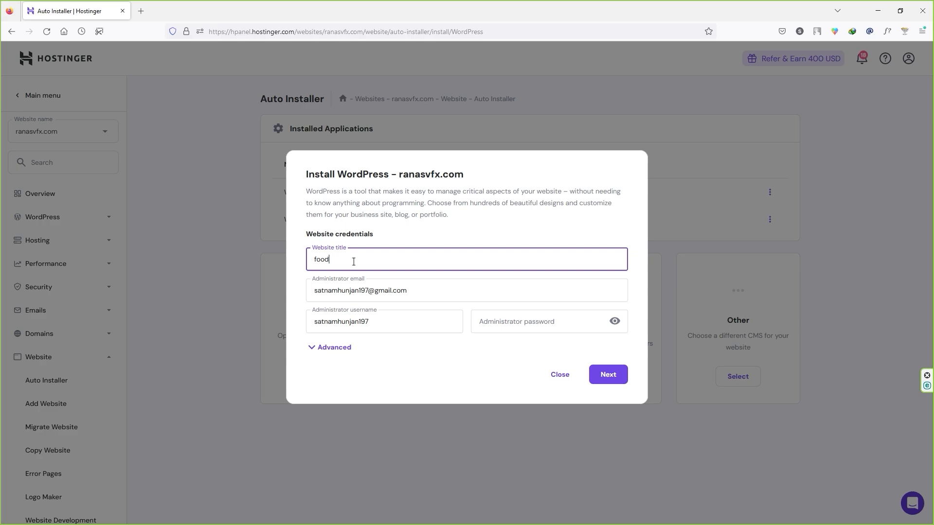
{"action": "key", "text": "BackSpace"}
{"action": "key", "text": "BackSpace"}
{"action": "key", "text": "BackSpace"}
{"action": "key", "text": "BackSpace"}
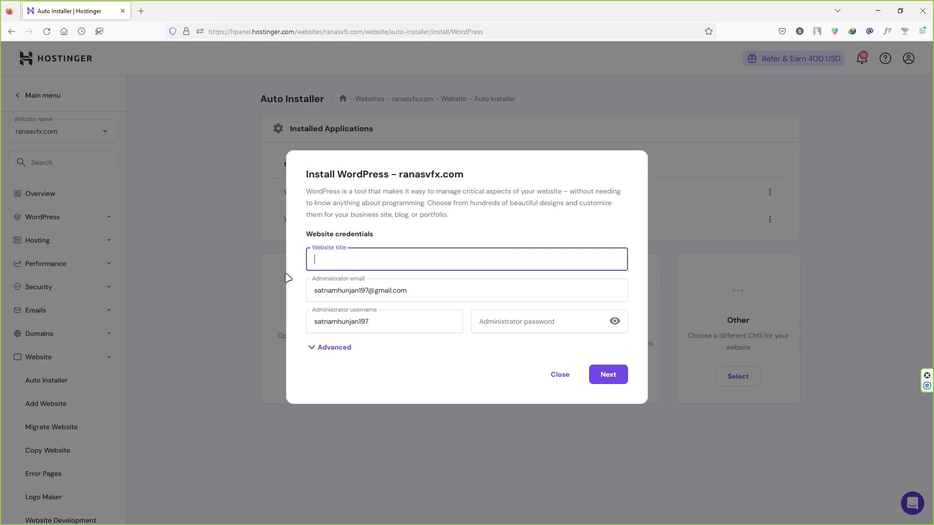
- Fill in the website credentials with the title Recipe, the administrator username recipe and the saved administrator password
{"action": "type", "text": "Recipe"}
{"action": "left_click", "coordinate": [412, 291]}
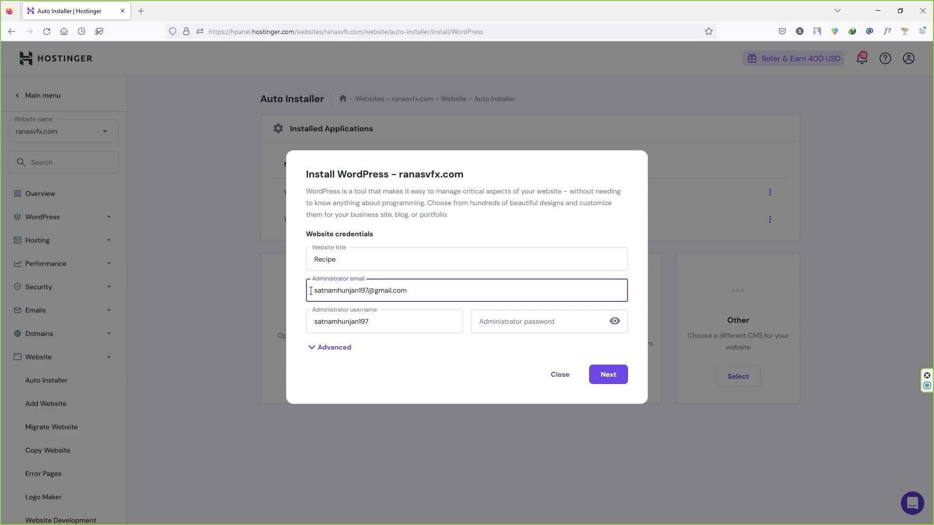
{"action": "left_click_drag", "start_coordinate": [413, 290], "coordinate": [309, 291]}
{"action": "left_click", "coordinate": [421, 291]}
{"action": "left_click", "coordinate": [311, 323]}
{"action": "left_click_drag", "start_coordinate": [386, 322], "coordinate": [275, 324]}
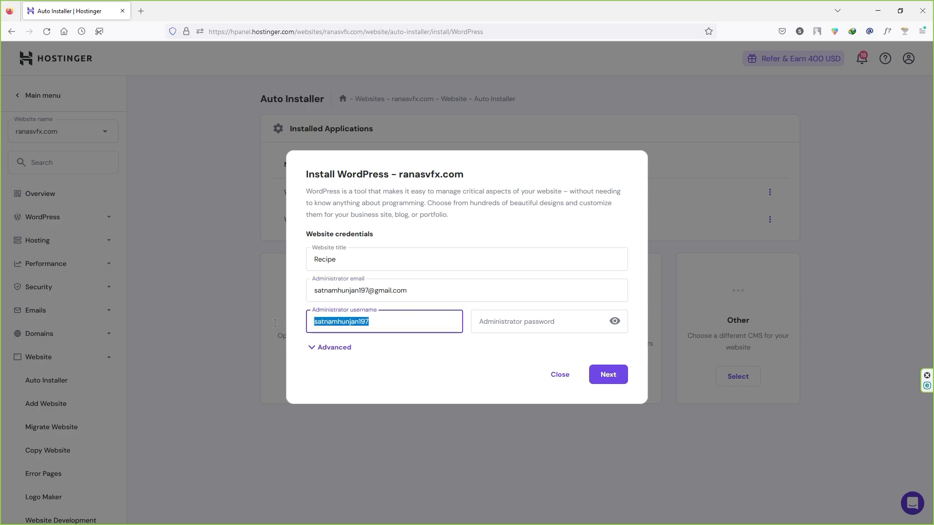
{"action": "type", "text": "recipe"}
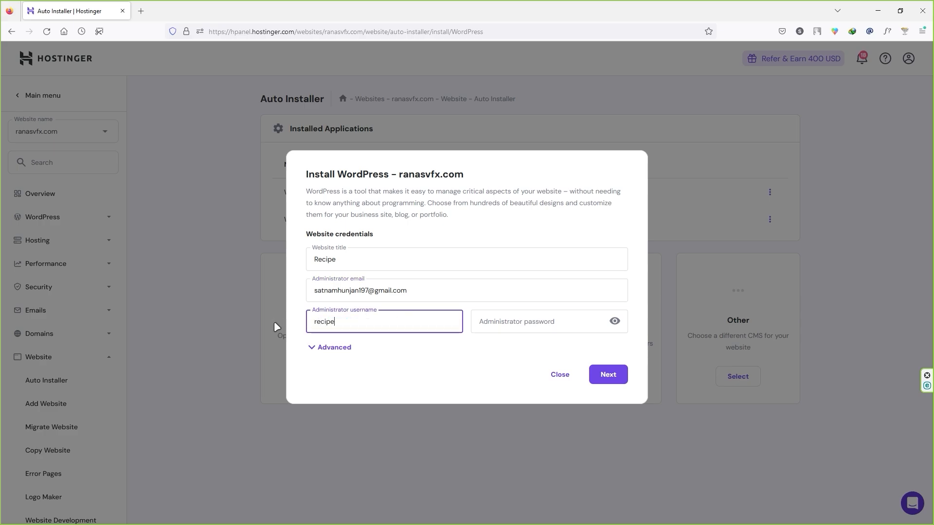
{"action": "left_click", "coordinate": [535, 322]}
{"action": "left_click", "coordinate": [527, 265]}
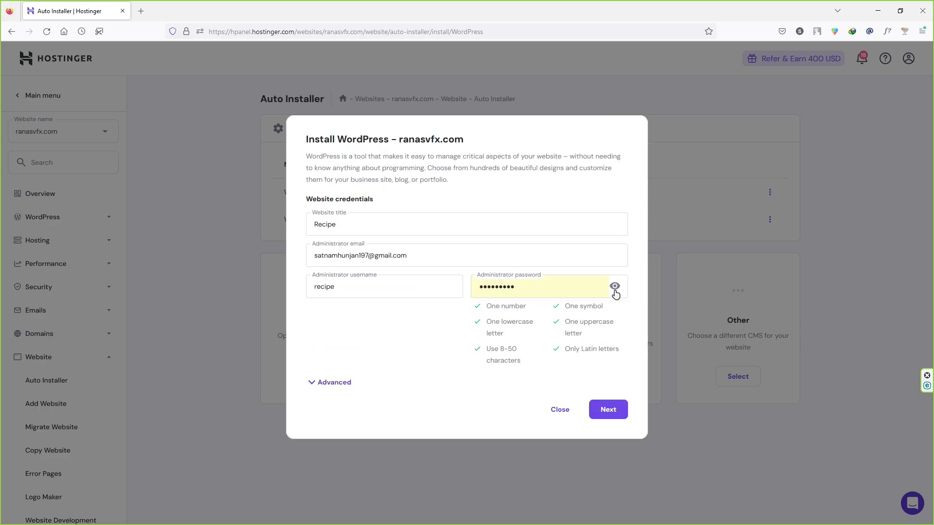
- Set the advanced installation path to recipe.ranasvfx.com and install WordPress 6.6.1 in English with PHP 8.2 and minor-version updates only
{"action": "left_click", "coordinate": [314, 384]}
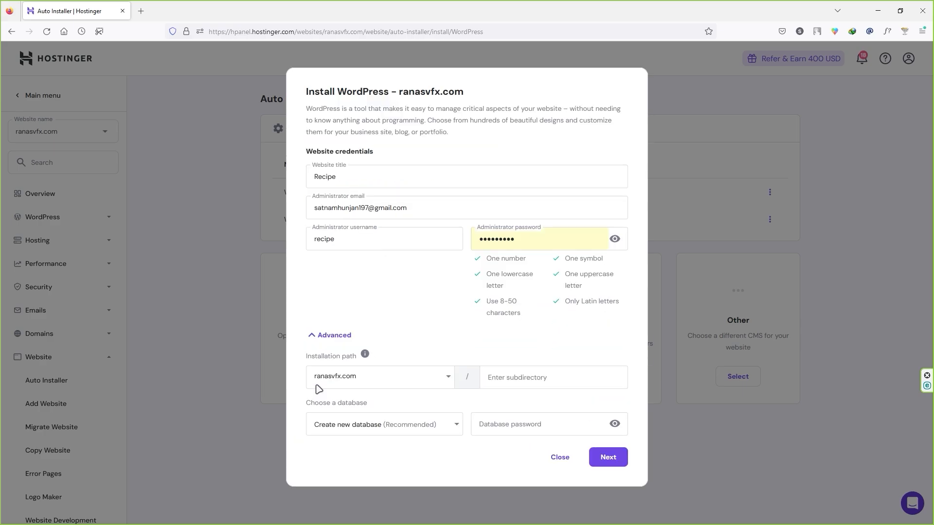
{"action": "left_click", "coordinate": [447, 382]}
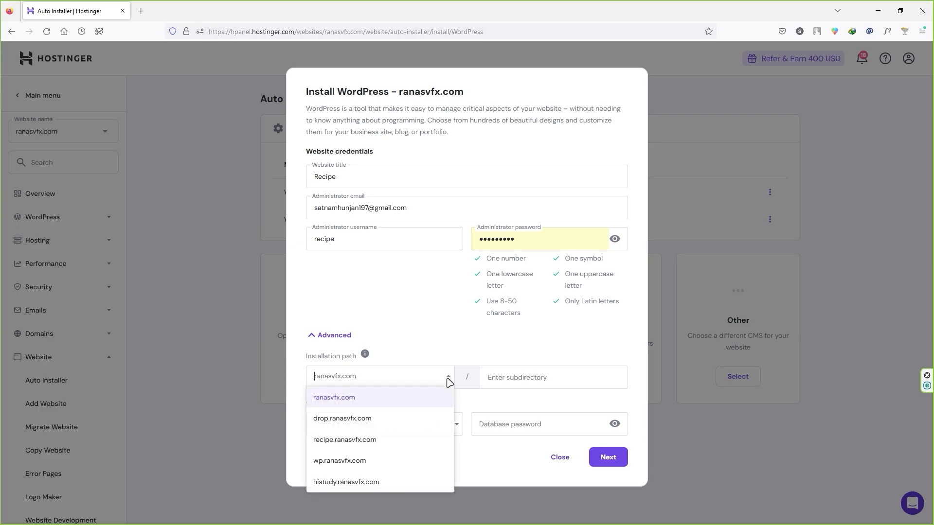
{"action": "left_click", "coordinate": [355, 442]}
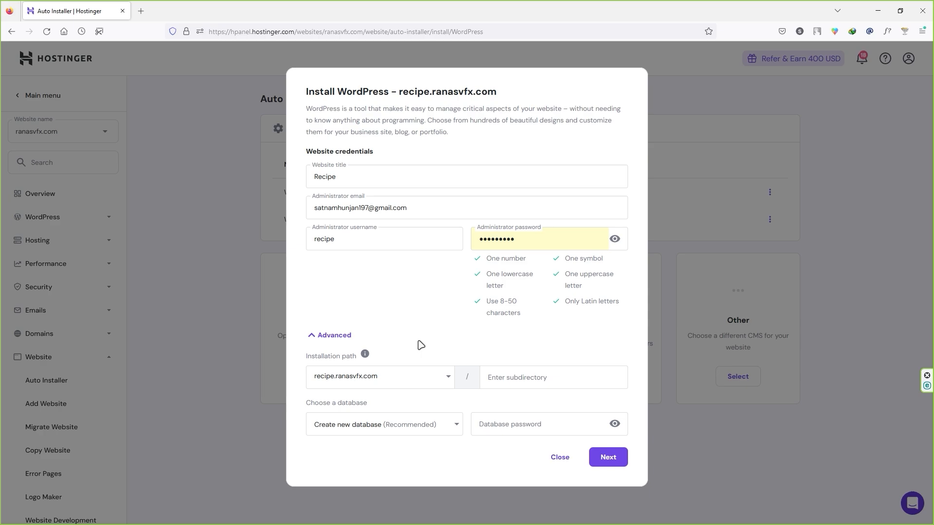
{"action": "left_click", "coordinate": [614, 465]}
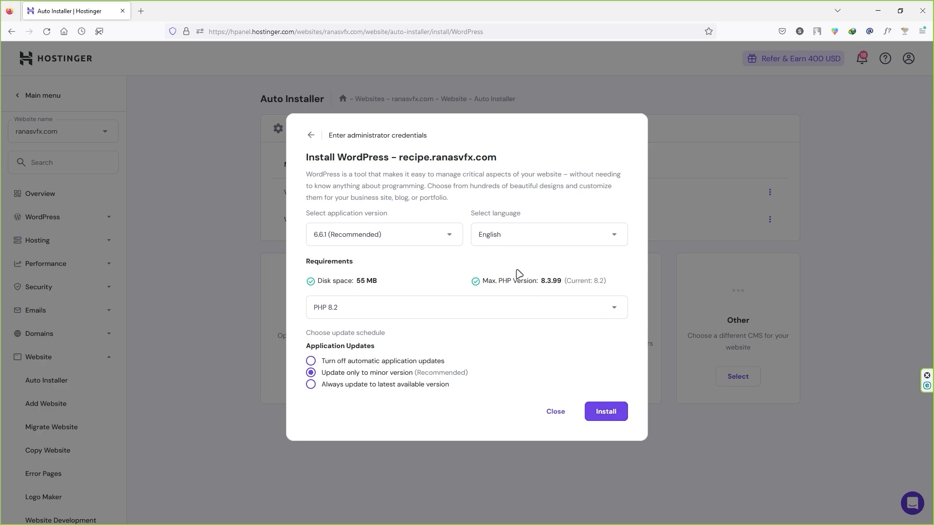
{"action": "left_click", "coordinate": [608, 411]}
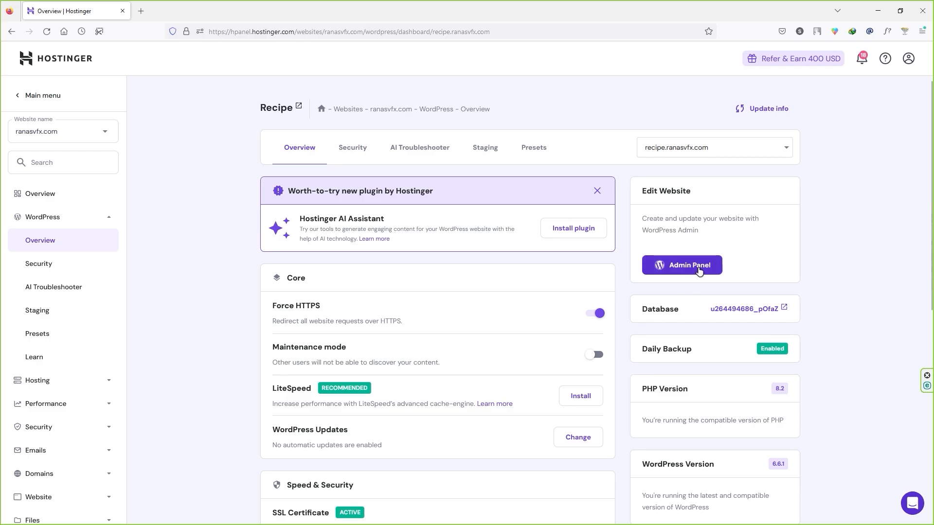
- Open the WordPress admin login page at recipe.ranasvfx.com/wp-admin in a new browser tab
{"action": "left_click", "coordinate": [141, 11]}
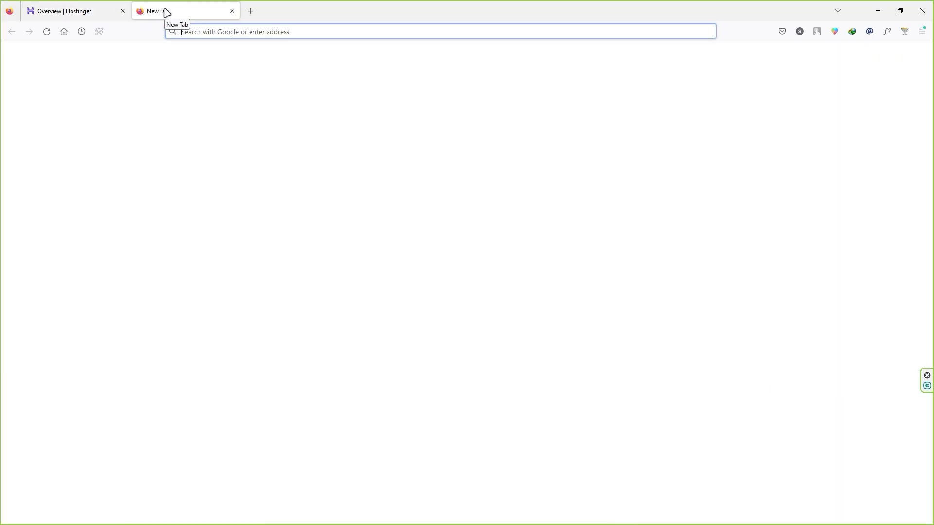
{"action": "type", "text": "recipe.ranas"}
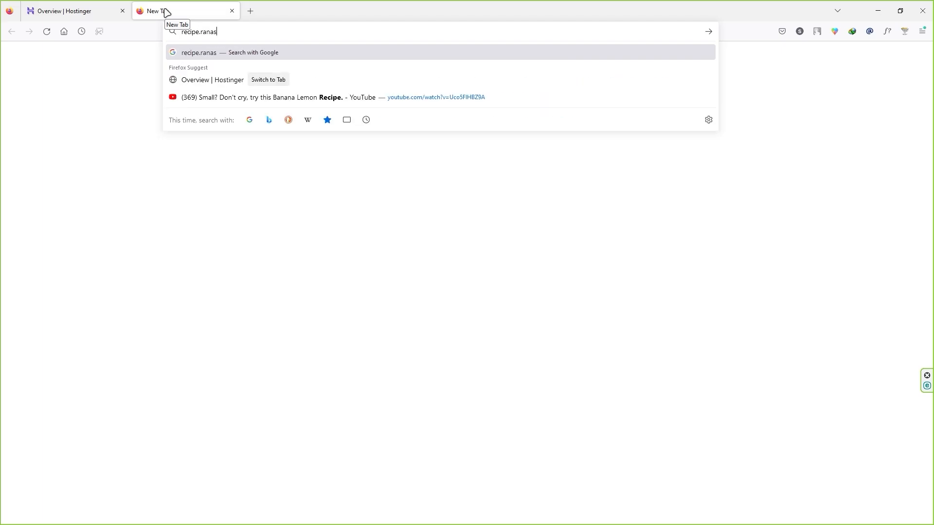
{"action": "type", "text": "vfx.com"}
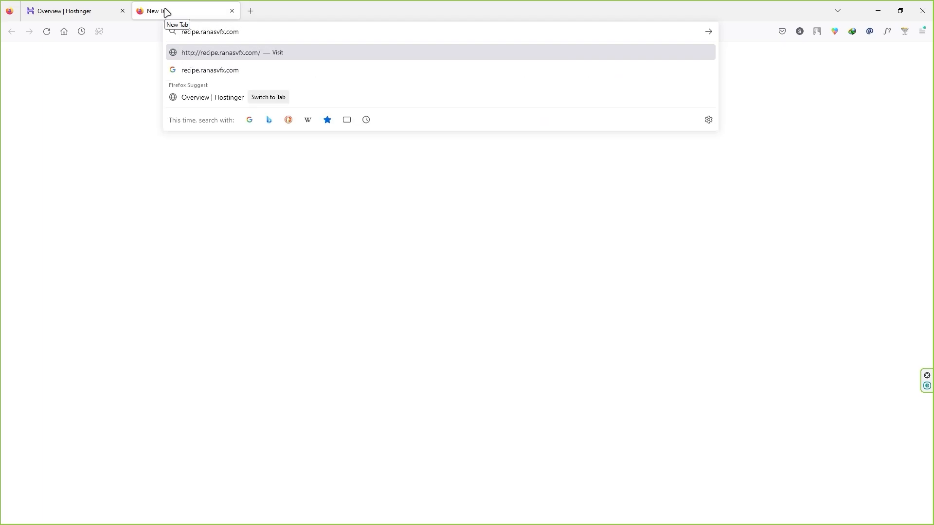
{"action": "type", "text": "/wp-admin"}
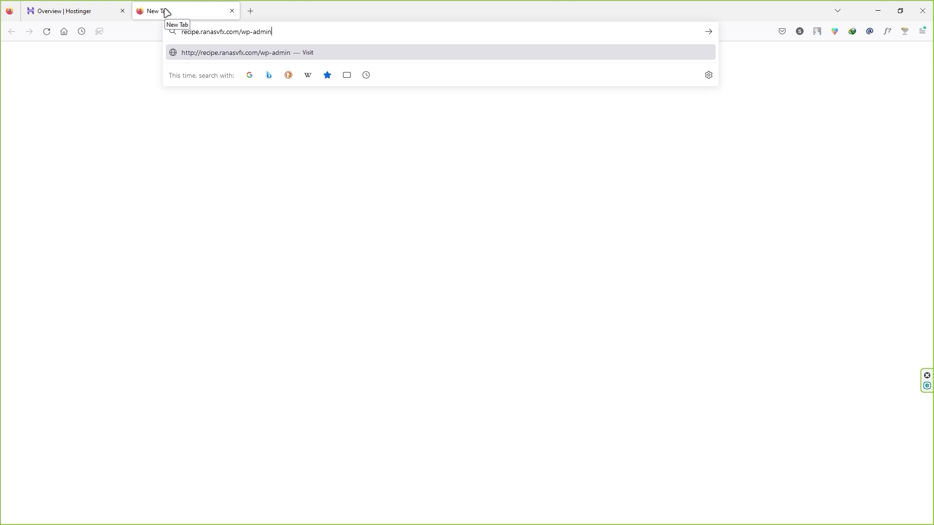
{"action": "key", "text": "Return"}
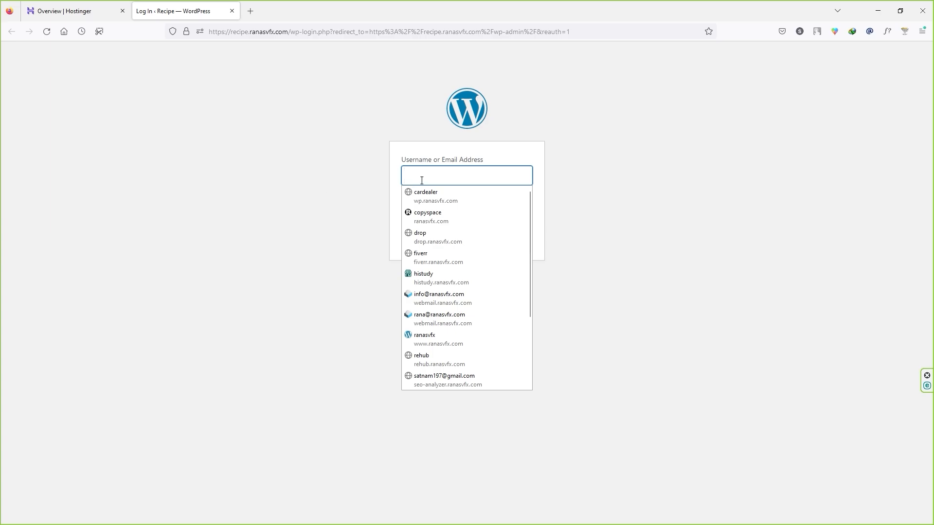
- Log in to the WordPress admin with the username recipe and the administrator password
{"action": "left_click", "coordinate": [402, 179]}
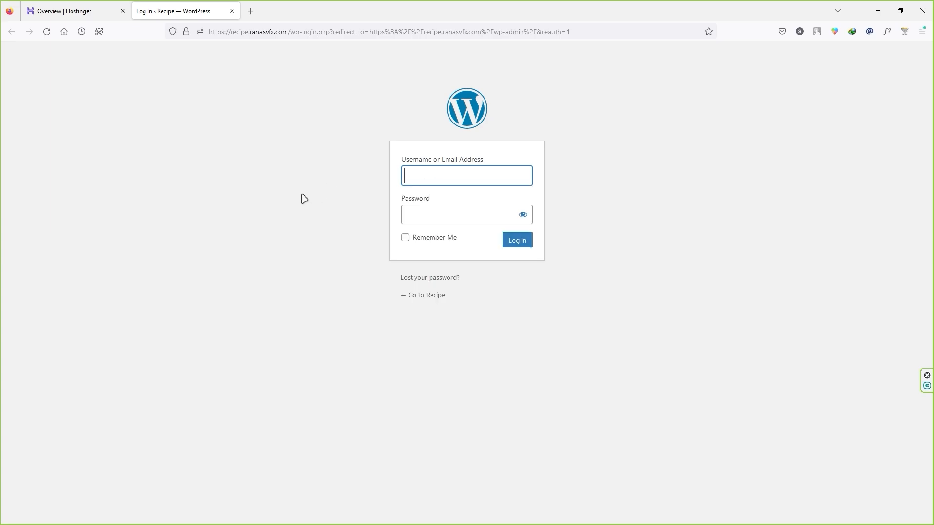
{"action": "type", "text": "re"}
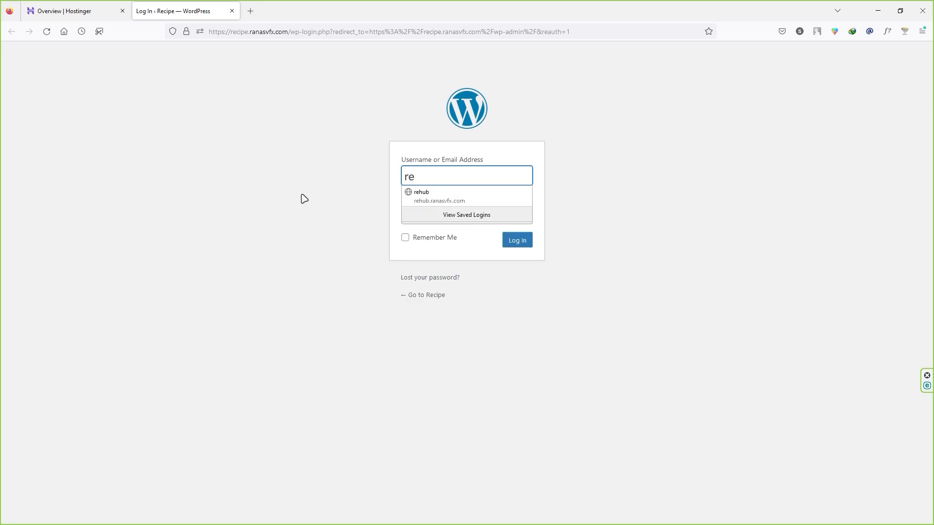
{"action": "type", "text": "cipe"}
{"action": "key", "text": "Tab"}
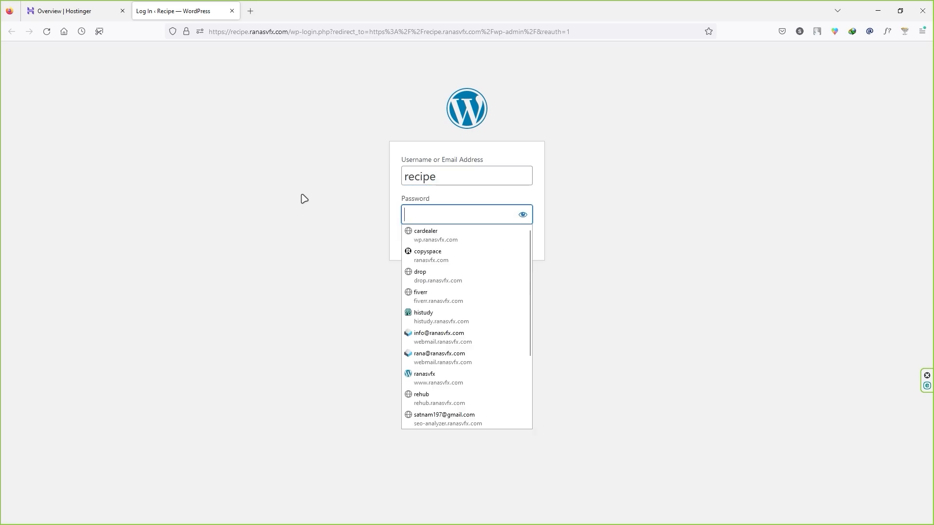
{"action": "type", "text": "**********"}
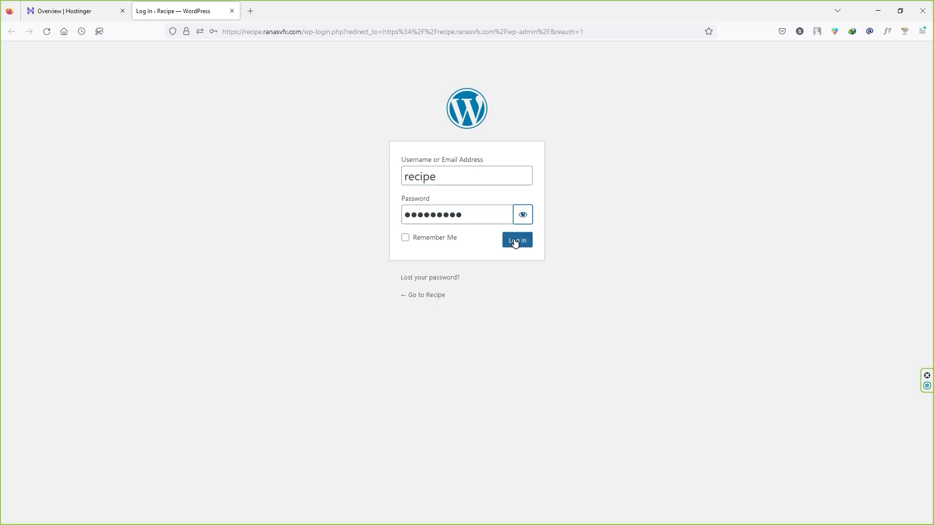
{"action": "left_click", "coordinate": [517, 241]}
{"action": "left_click", "coordinate": [303, 154]}
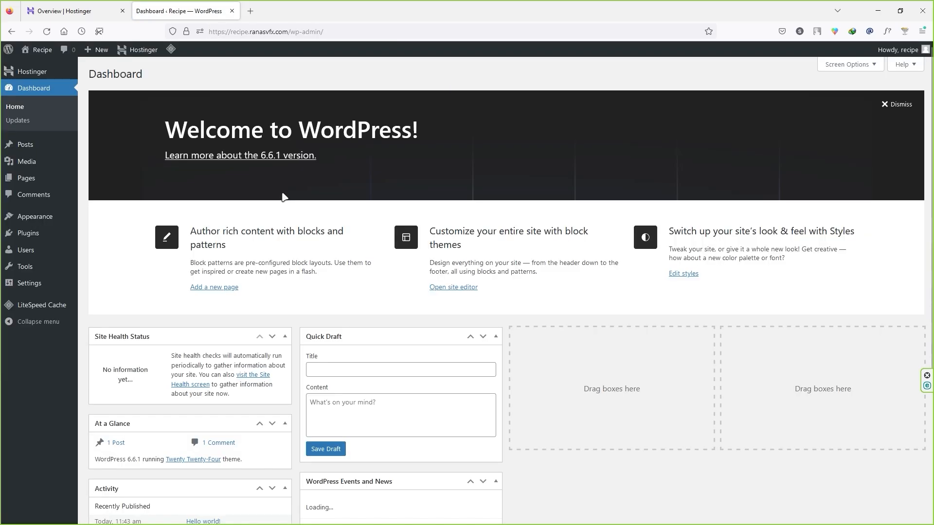
- Switch to the Hostinger overview of recipe.ranasvfx.com and open the WordPress admin panel from there
{"action": "left_click", "coordinate": [83, 12]}
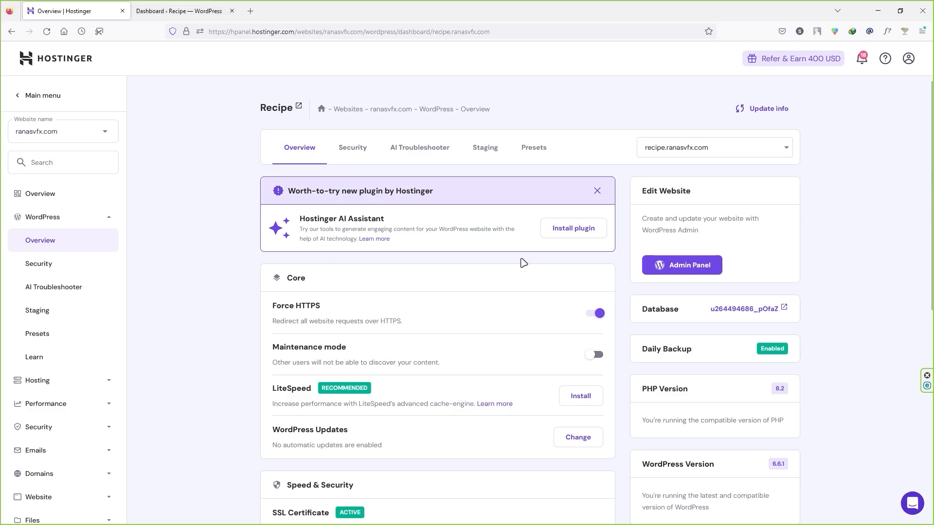
{"action": "left_click", "coordinate": [698, 267]}
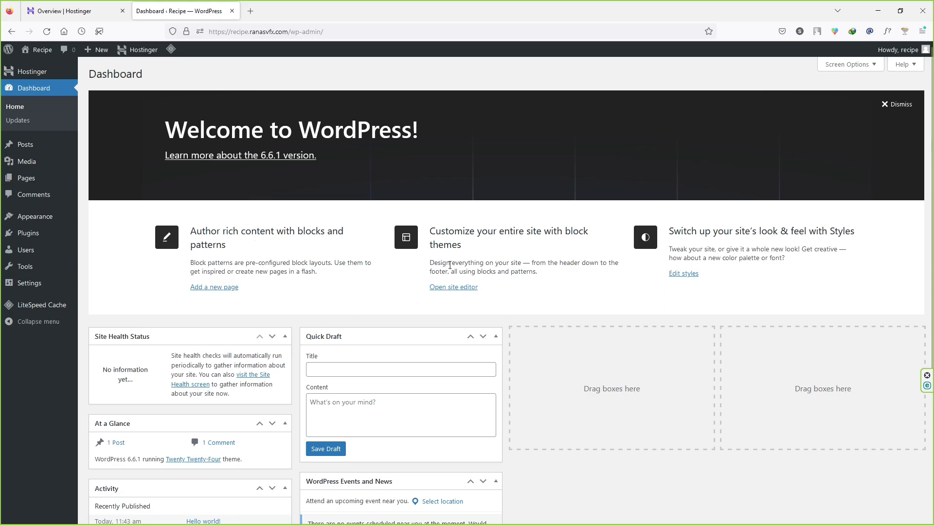
- Open the live site in a new browser tab, examine the default theme's homepage, and close that tab
{"action": "mouse_move", "coordinate": [39, 51]}
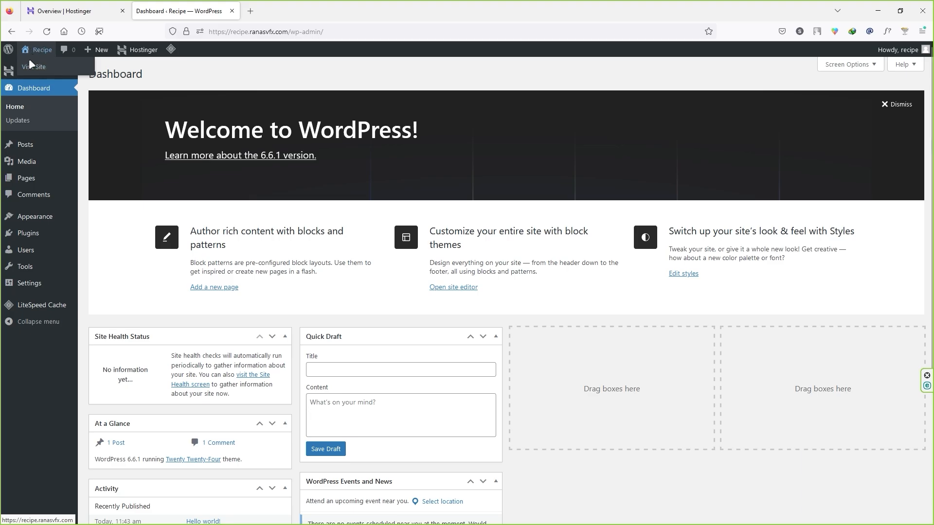
{"action": "right_click", "coordinate": [37, 68]}
{"action": "left_click", "coordinate": [51, 77]}
{"action": "left_click", "coordinate": [330, 10]}
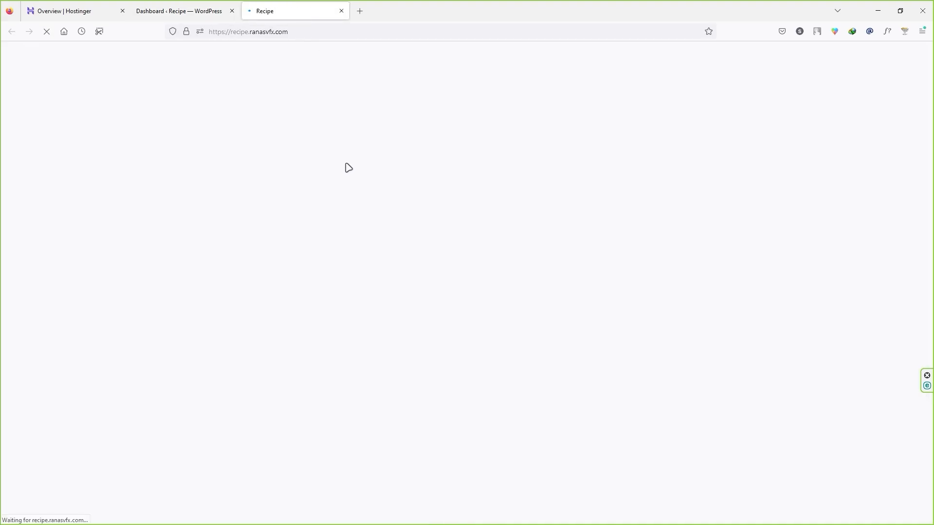
{"action": "scroll", "coordinate": [348, 225], "scroll_direction": "down", "scroll_amount": 12}
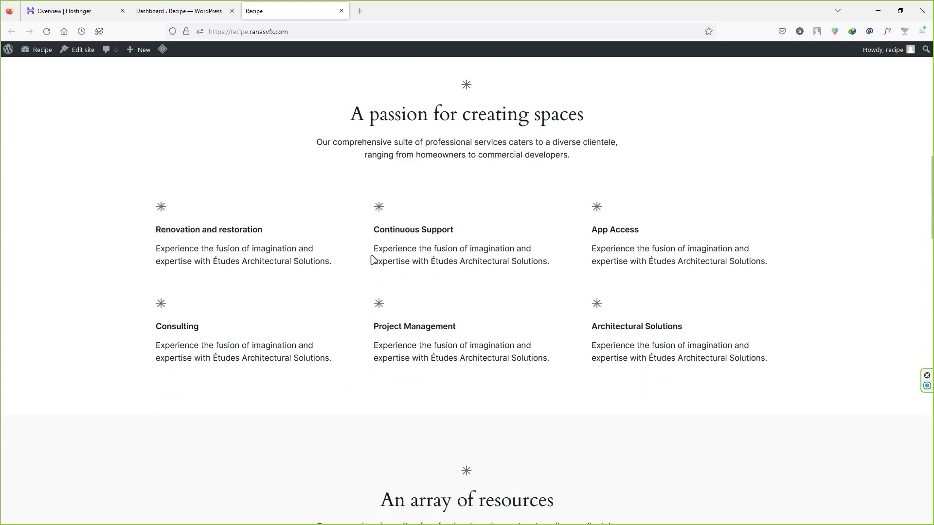
{"action": "scroll", "coordinate": [478, 262], "scroll_direction": "down", "scroll_amount": 15}
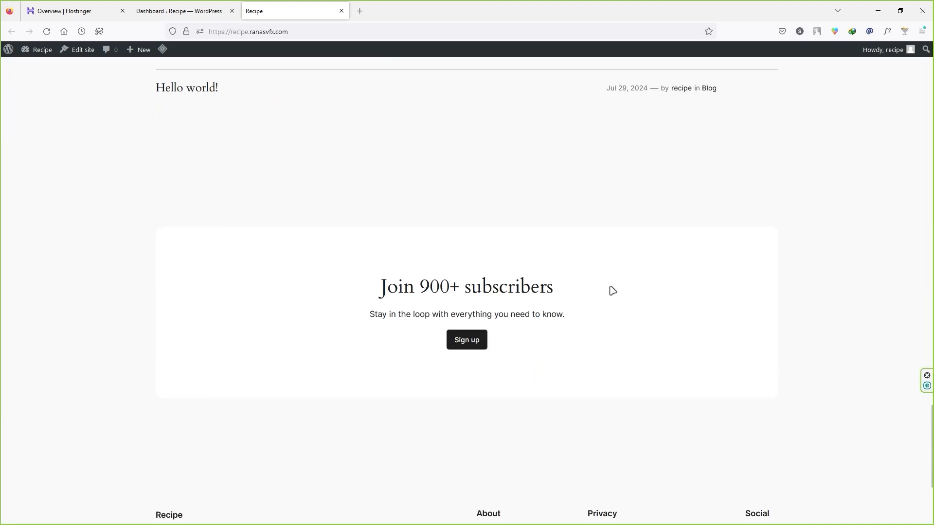
{"action": "scroll", "coordinate": [677, 332], "scroll_direction": "up", "scroll_amount": 15}
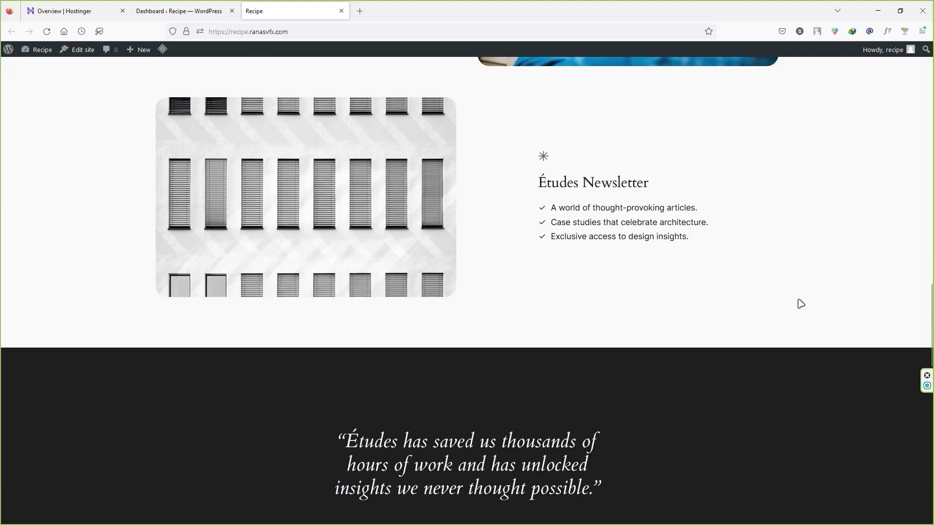
{"action": "scroll", "coordinate": [931, 304], "scroll_direction": "up", "scroll_amount": 10}
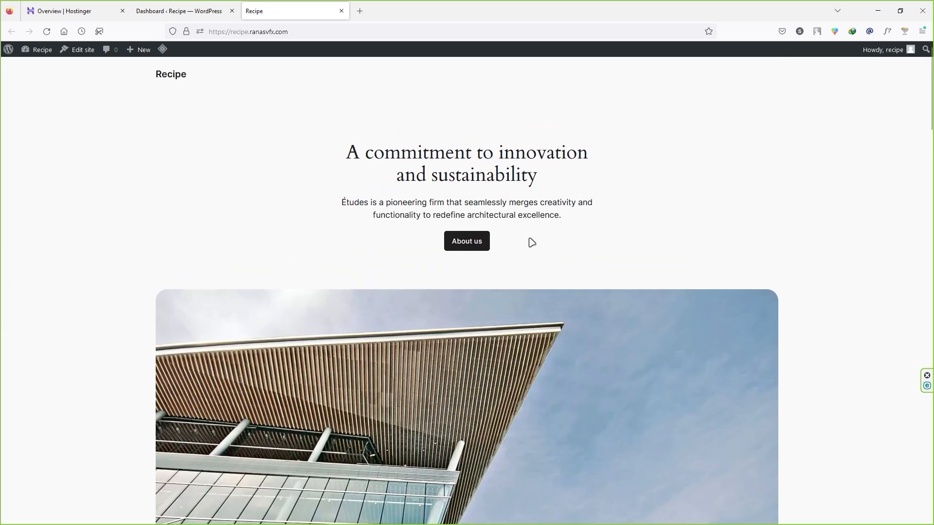
{"action": "left_click_drag", "start_coordinate": [565, 218], "coordinate": [302, 147]}
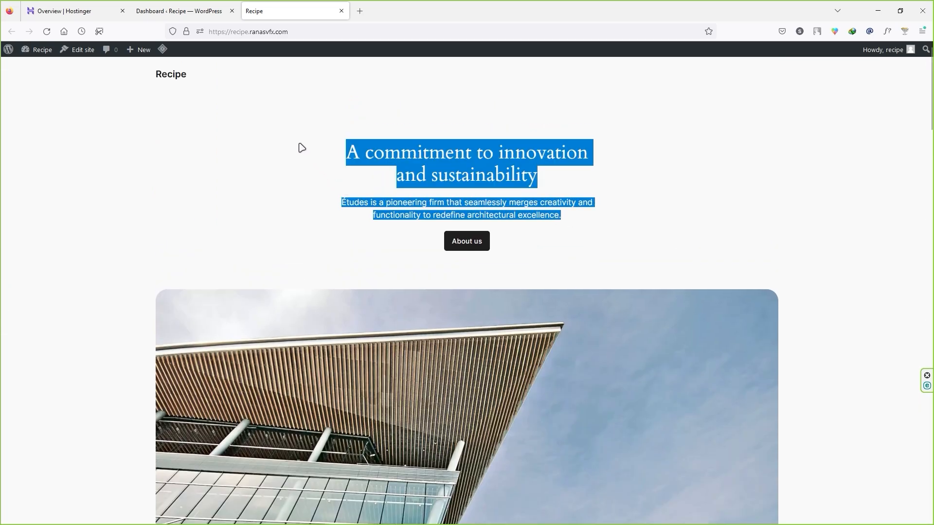
{"action": "left_click", "coordinate": [296, 165]}
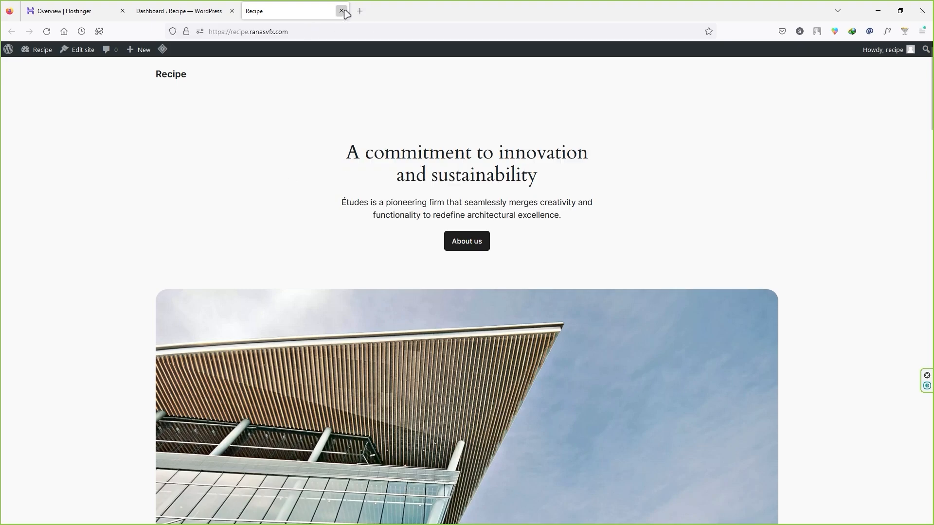
{"action": "left_click", "coordinate": [342, 11]}
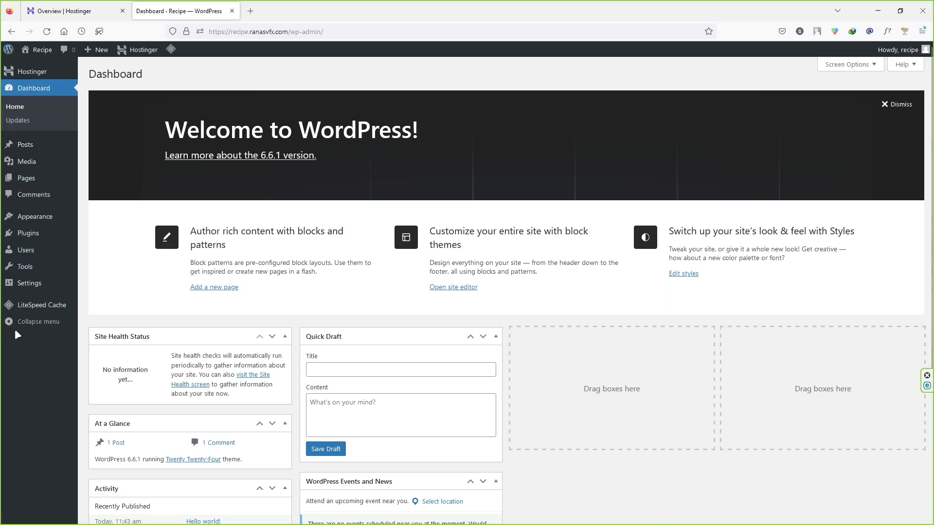
- Move the Quick Draft box to the dashboard's third column and WordPress Events and News to the fourth
{"action": "mouse_move", "coordinate": [27, 79]}
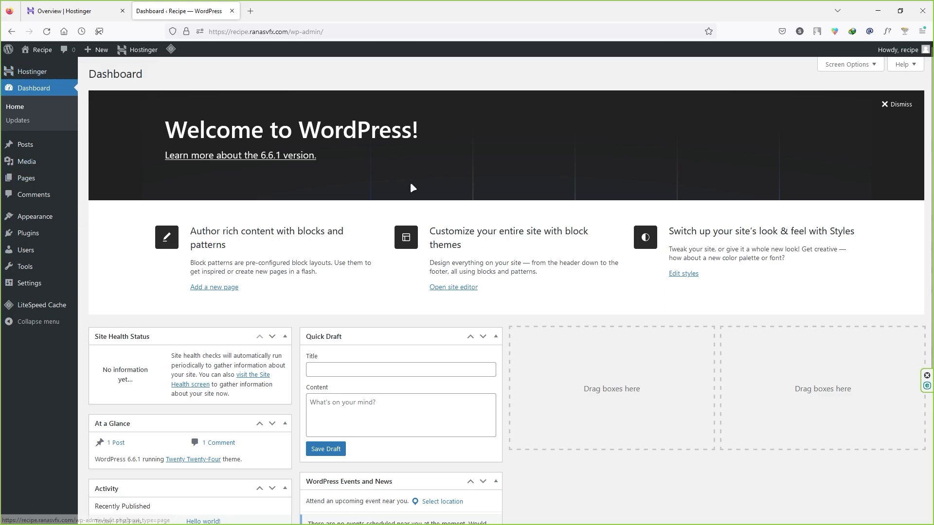
{"action": "scroll", "coordinate": [381, 317], "scroll_direction": "down", "scroll_amount": 3}
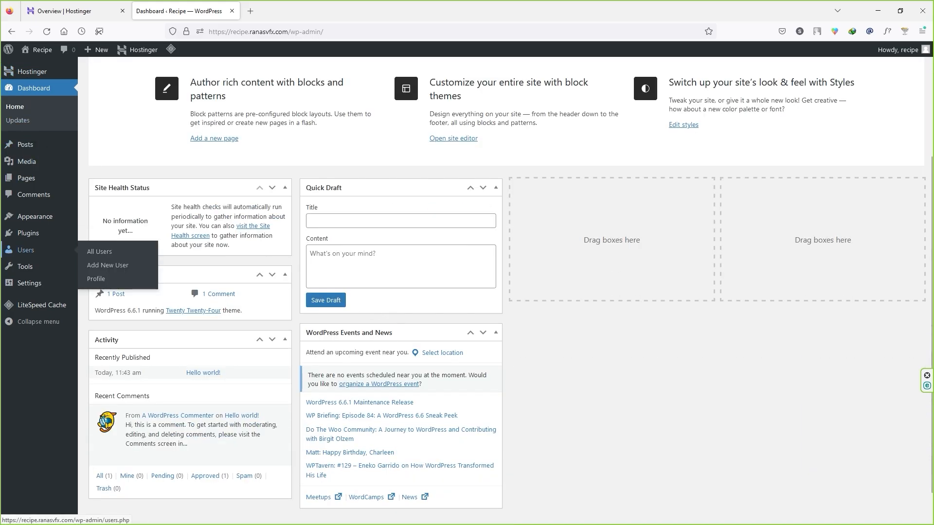
{"action": "scroll", "coordinate": [88, 112], "scroll_direction": "up", "scroll_amount": 3}
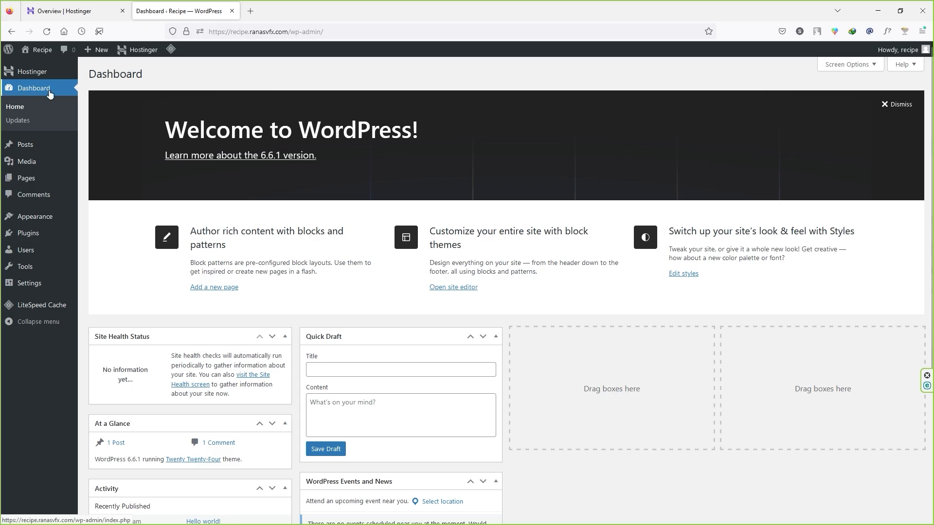
{"action": "scroll", "coordinate": [404, 317], "scroll_direction": "down", "scroll_amount": 4}
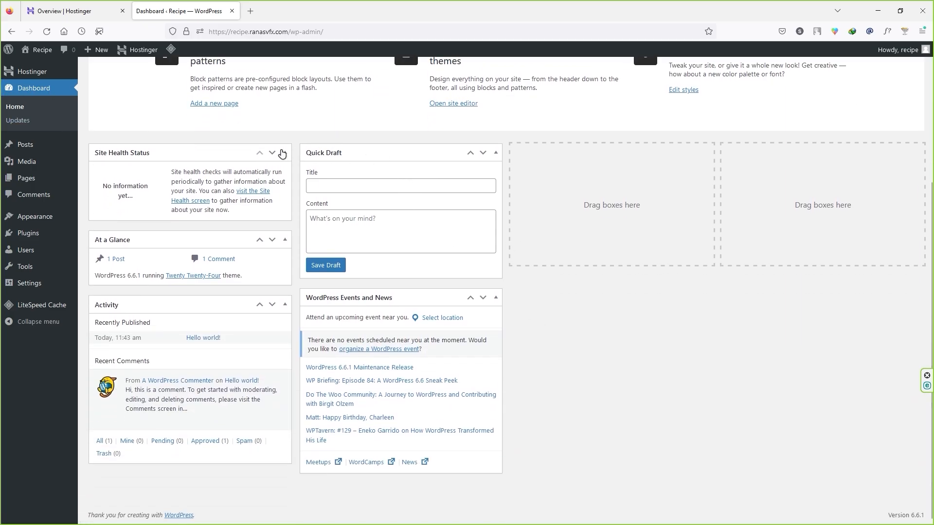
{"action": "scroll", "coordinate": [612, 290], "scroll_direction": "up", "scroll_amount": 2}
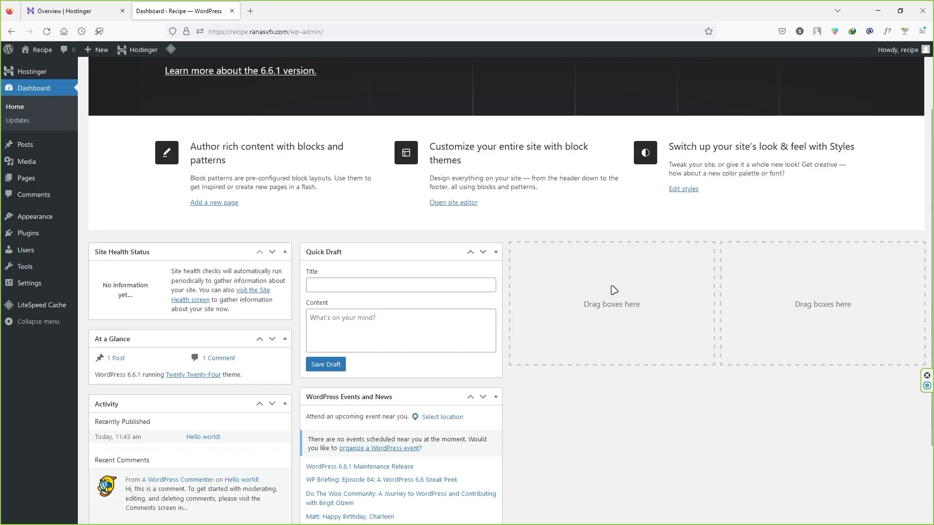
{"action": "left_click_drag", "start_coordinate": [352, 252], "coordinate": [823, 252]}
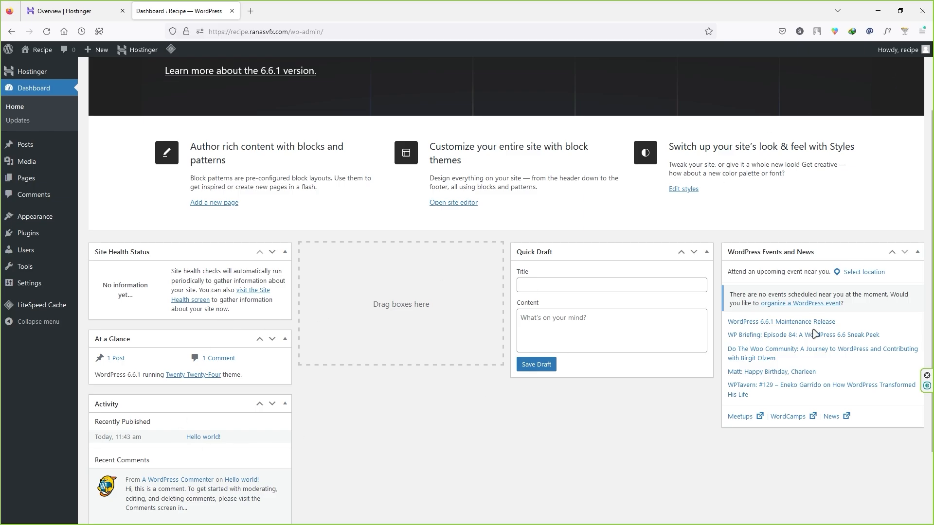
- Hide all dashboard elements: Site Health Status, At a Glance, Activity, Quick Draft, WordPress Events and News, and Welcome
{"action": "scroll", "coordinate": [892, 82], "scroll_direction": "up", "scroll_amount": 3}
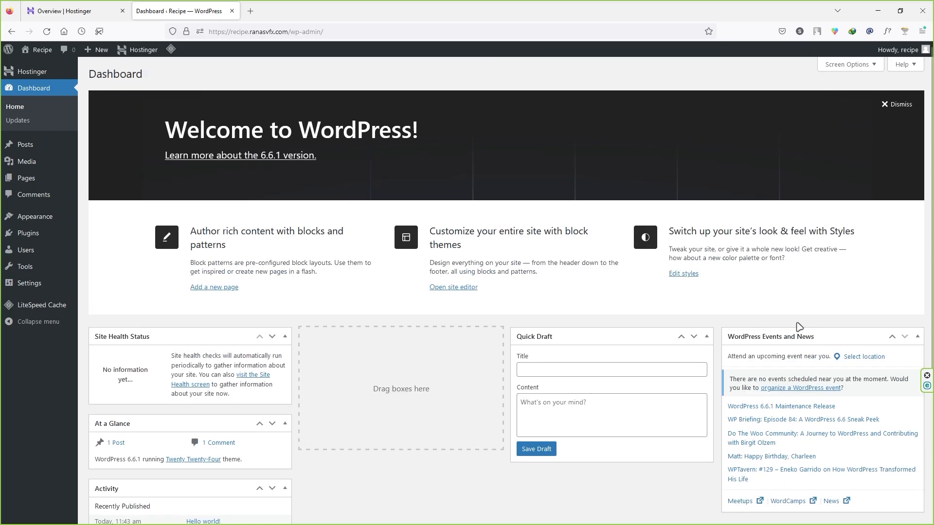
{"action": "left_click", "coordinate": [854, 65]}
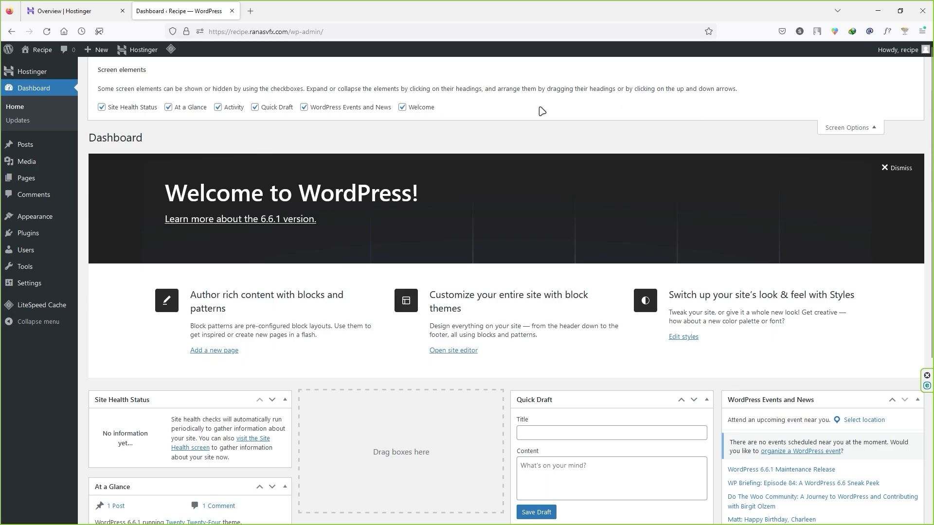
{"action": "left_click", "coordinate": [102, 108]}
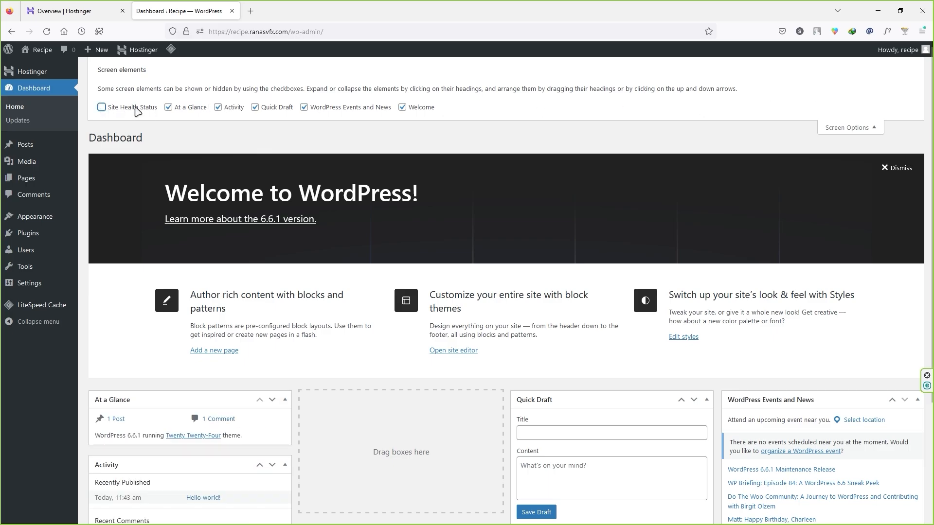
{"action": "left_click", "coordinate": [168, 107]}
{"action": "left_click", "coordinate": [218, 107]}
{"action": "left_click", "coordinate": [255, 107]}
{"action": "left_click", "coordinate": [304, 107]}
{"action": "left_click", "coordinate": [402, 107]}
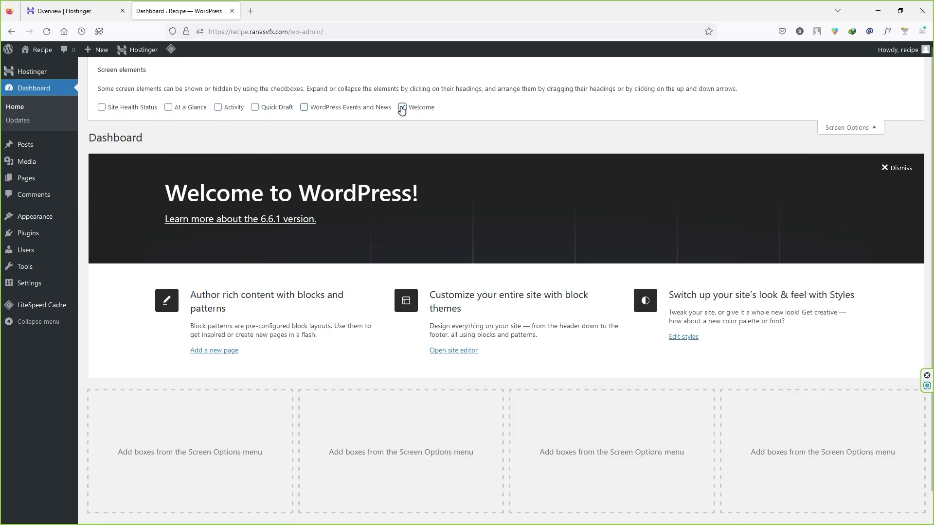
{"action": "left_click", "coordinate": [862, 129]}
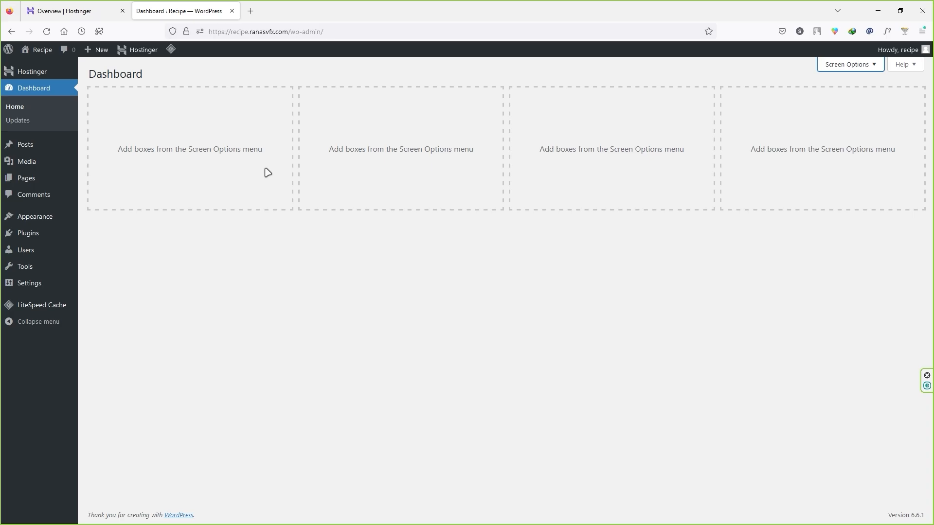
- Delete the installed themes Twenty Twenty-Two and Twenty Twenty-Three
{"action": "mouse_move", "coordinate": [46, 215]}
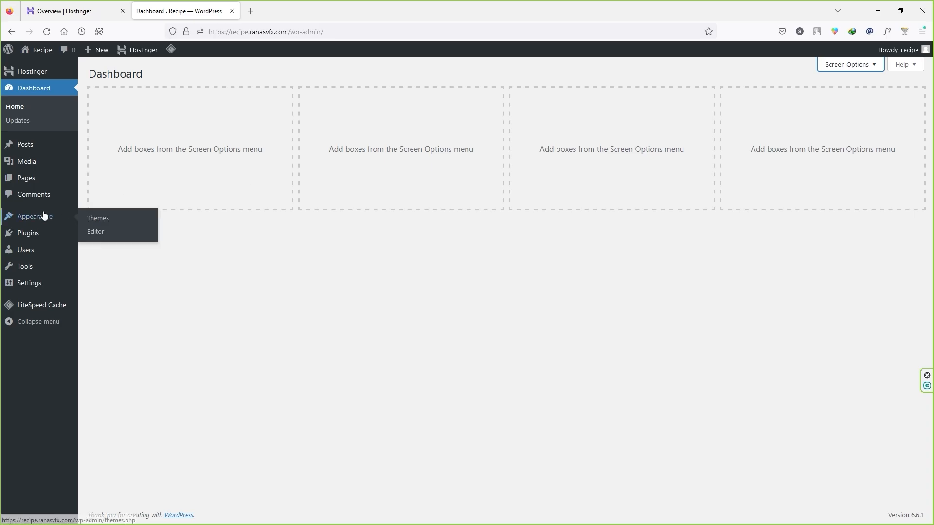
{"action": "left_click", "coordinate": [106, 219]}
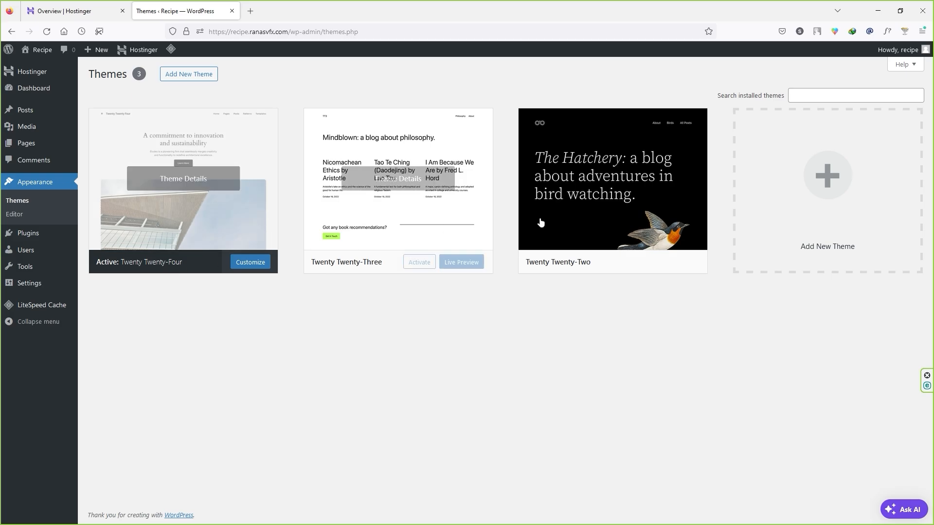
{"action": "left_click", "coordinate": [596, 216]}
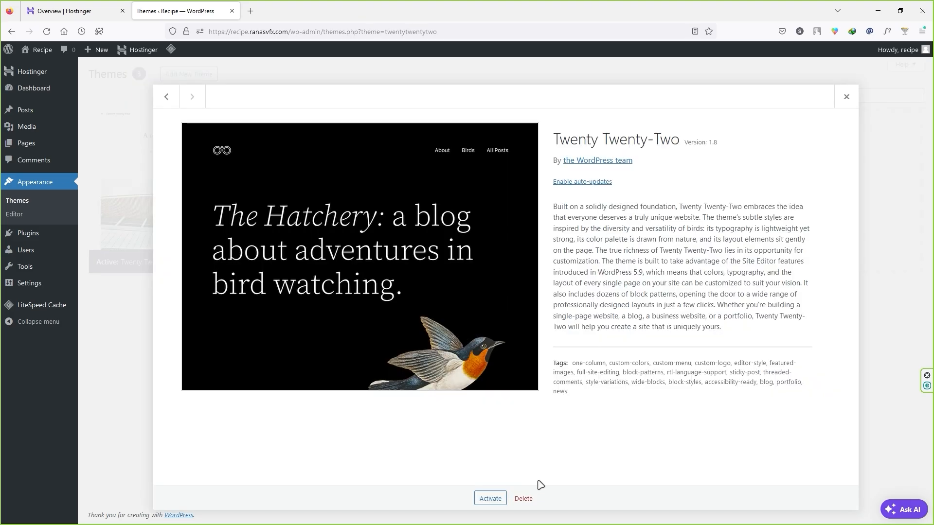
{"action": "left_click", "coordinate": [523, 499]}
{"action": "left_click", "coordinate": [508, 306]}
{"action": "left_click", "coordinate": [426, 189]}
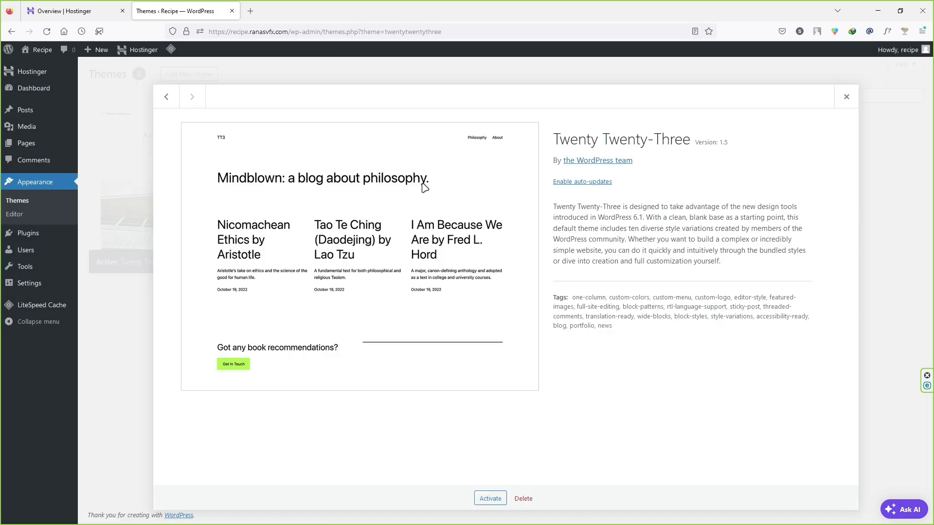
{"action": "left_click", "coordinate": [523, 498]}
{"action": "left_click", "coordinate": [510, 320]}
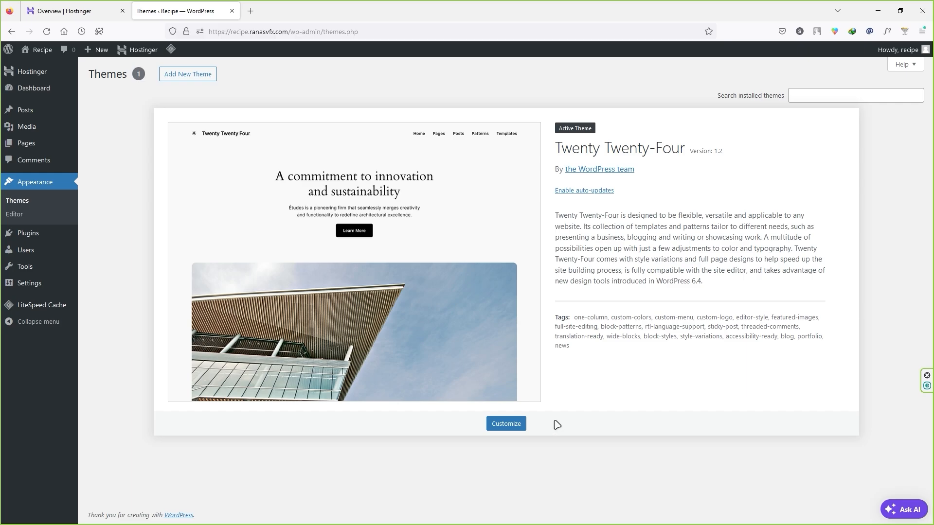
- Deactivate all installed plugins in bulk: Hostinger AI, Hostinger Easy Onboarding, Hostinger Tools and LiteSpeed Cache
{"action": "mouse_move", "coordinate": [45, 236]}
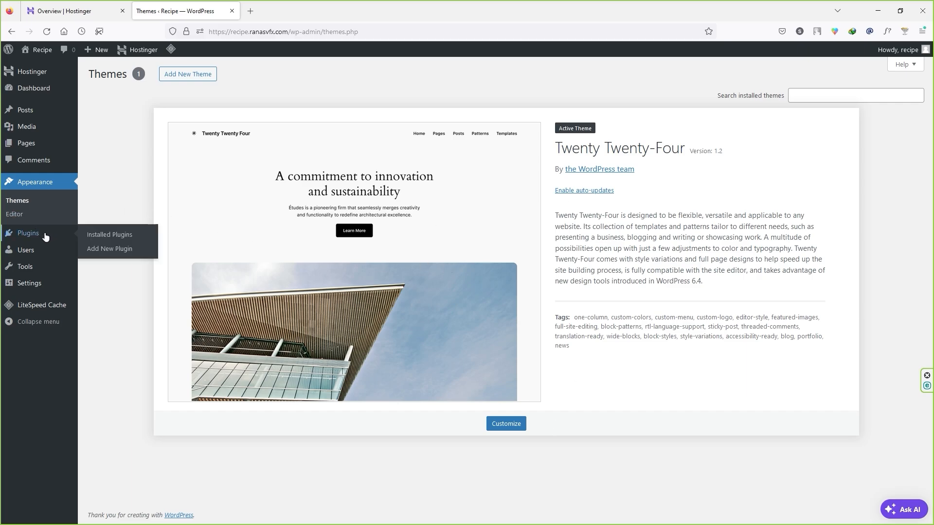
{"action": "left_click", "coordinate": [119, 236]}
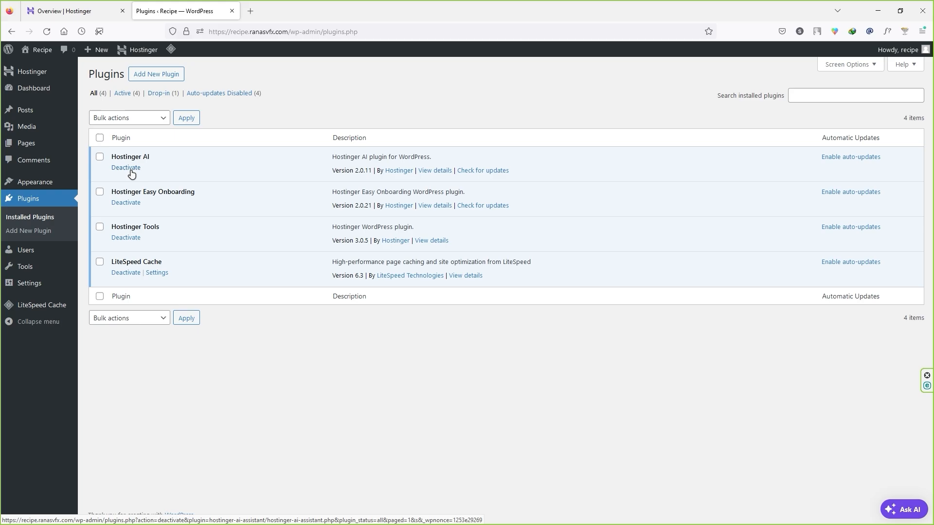
{"action": "left_click", "coordinate": [99, 138]}
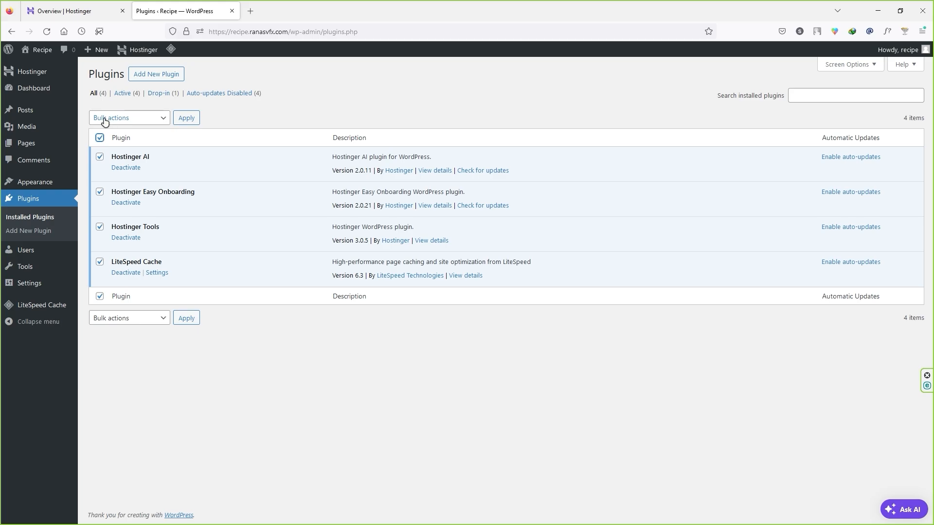
{"action": "left_click", "coordinate": [138, 120]}
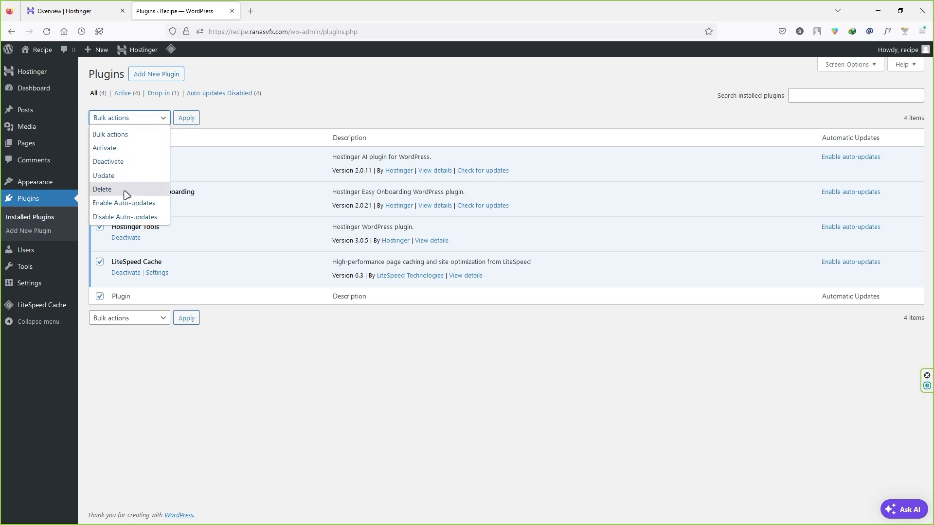
{"action": "left_click", "coordinate": [125, 162]}
{"action": "left_click", "coordinate": [187, 118]}
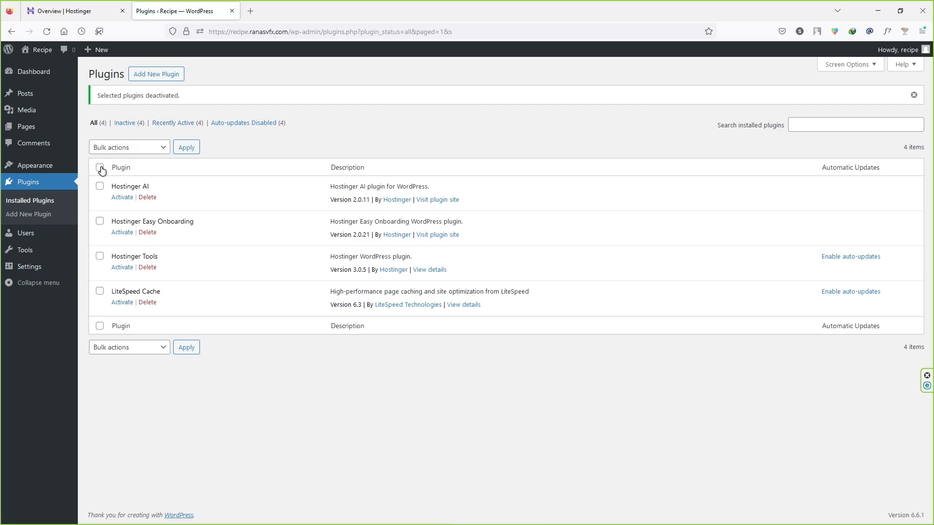
- Delete all four deactivated plugins and their data in bulk
{"action": "left_click", "coordinate": [100, 167]}
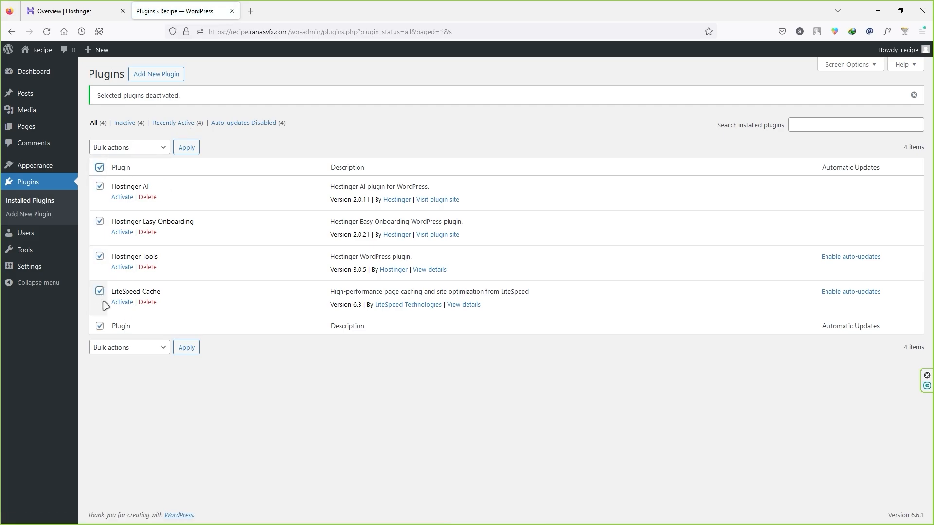
{"action": "left_click", "coordinate": [137, 146]}
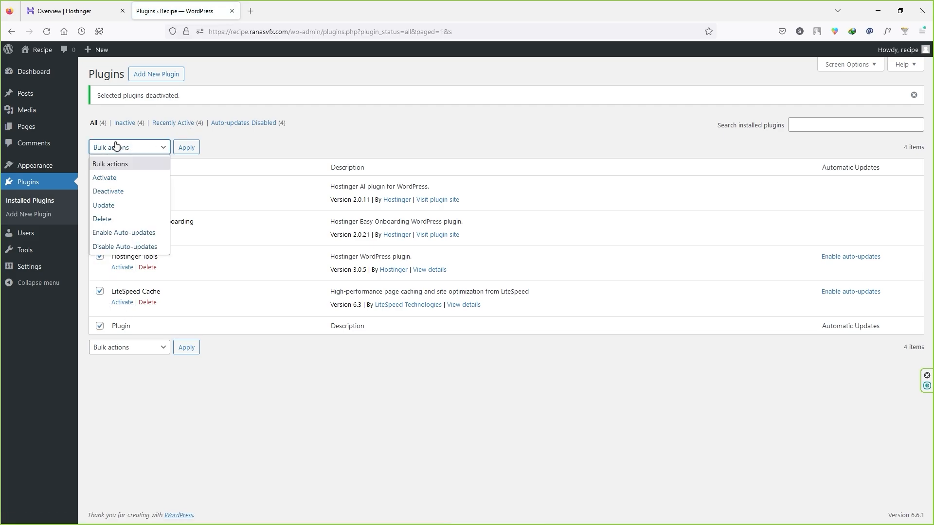
{"action": "left_click", "coordinate": [107, 219]}
{"action": "left_click", "coordinate": [189, 148]}
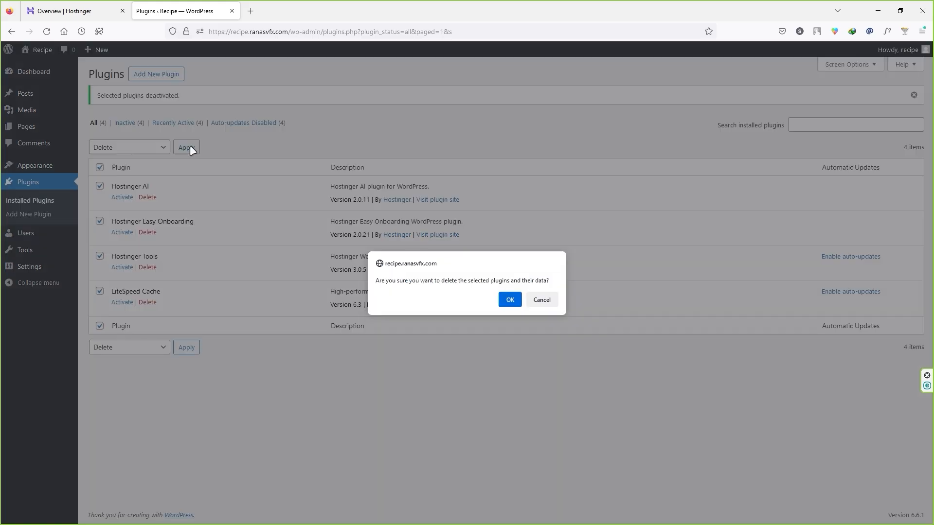
{"action": "left_click", "coordinate": [510, 300]}
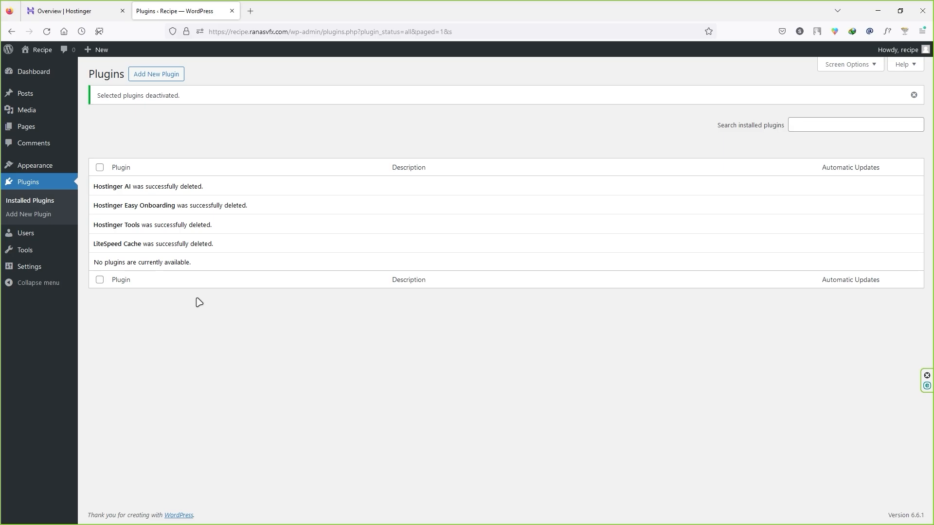
- Set the site's tagline to "Recipe Is My Passion" in the General Settings
{"action": "mouse_move", "coordinate": [34, 269]}
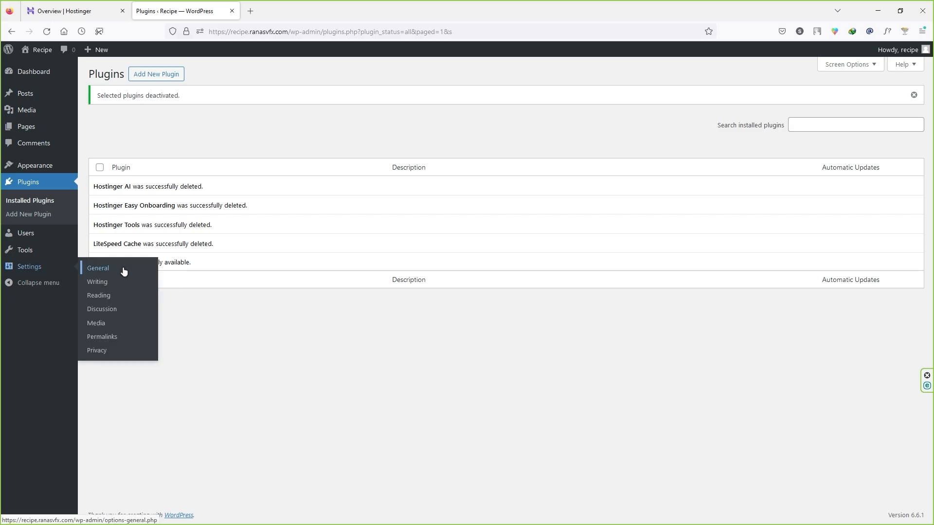
{"action": "left_click", "coordinate": [98, 268]}
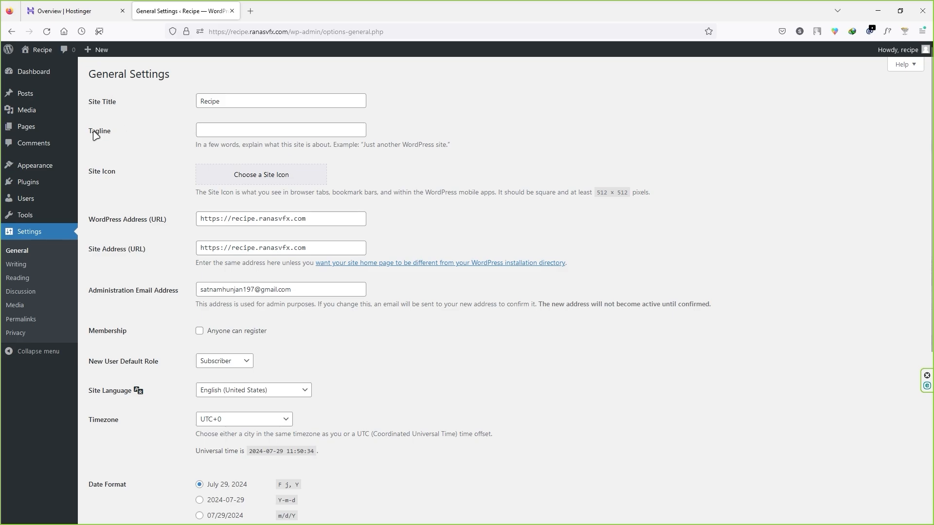
{"action": "left_click_drag", "start_coordinate": [232, 102], "coordinate": [186, 101]}
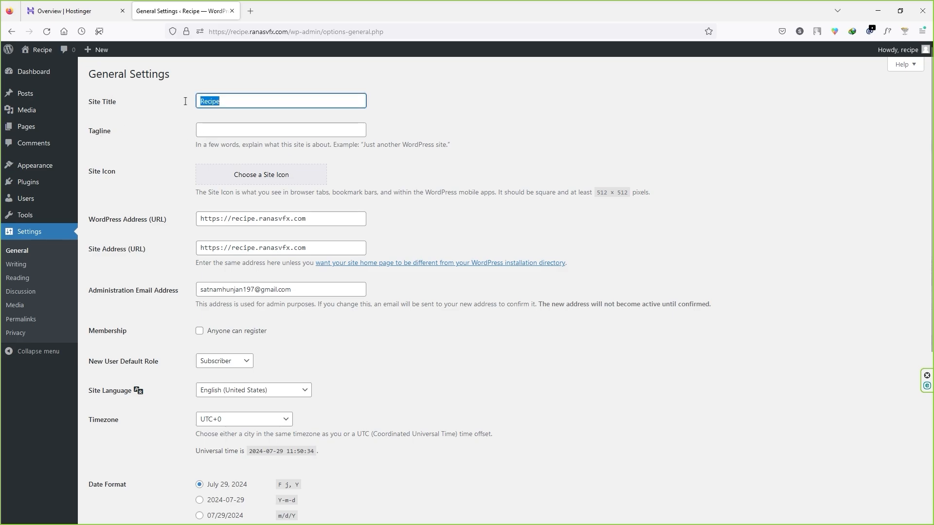
{"action": "left_click", "coordinate": [239, 102]}
{"action": "left_click", "coordinate": [232, 135]}
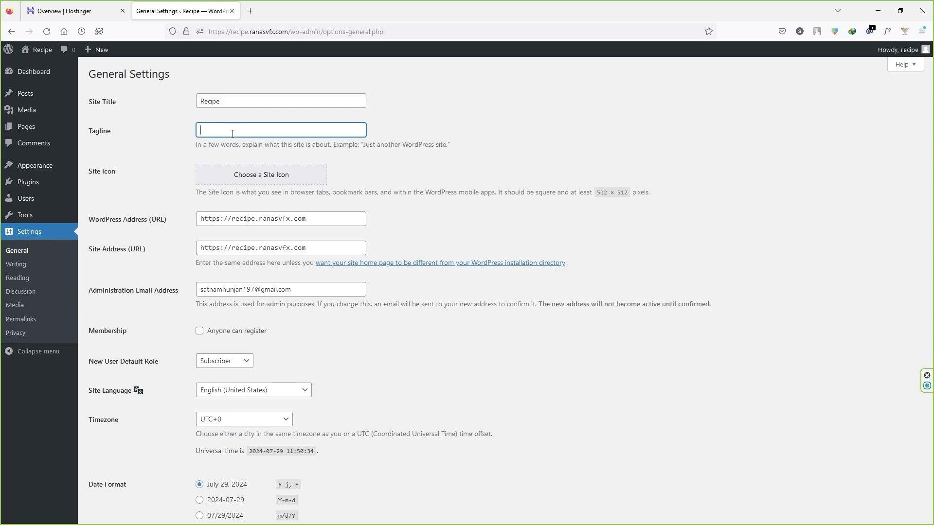
{"action": "type", "text": "Re"}
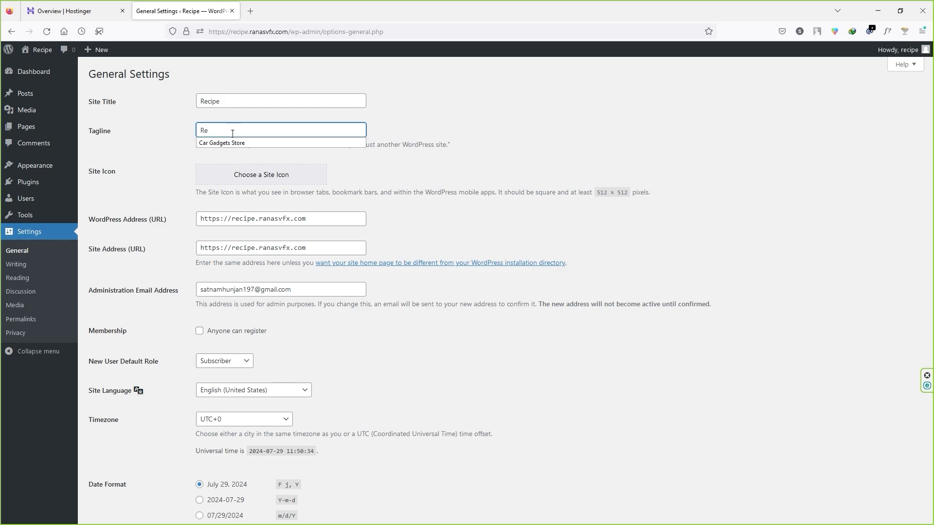
{"action": "type", "text": "cipe is my passion "}
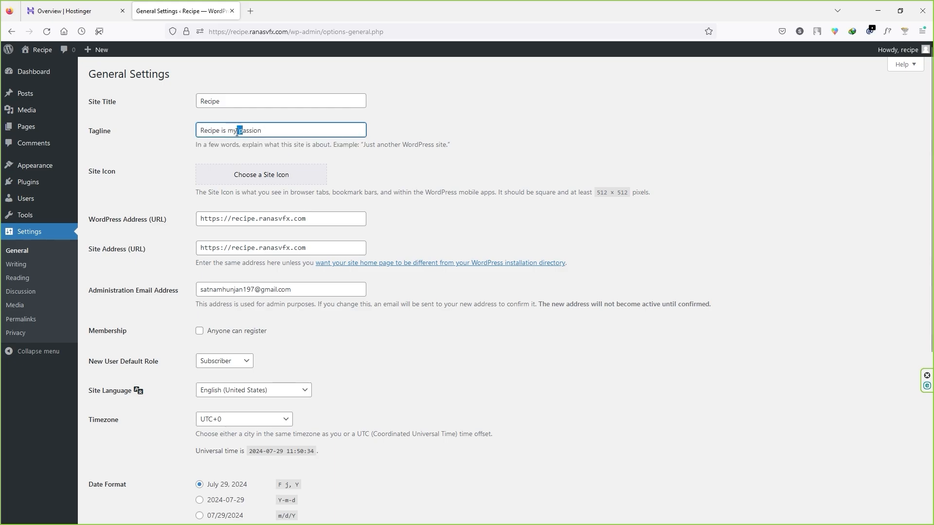
{"action": "type", "text": "PM"}
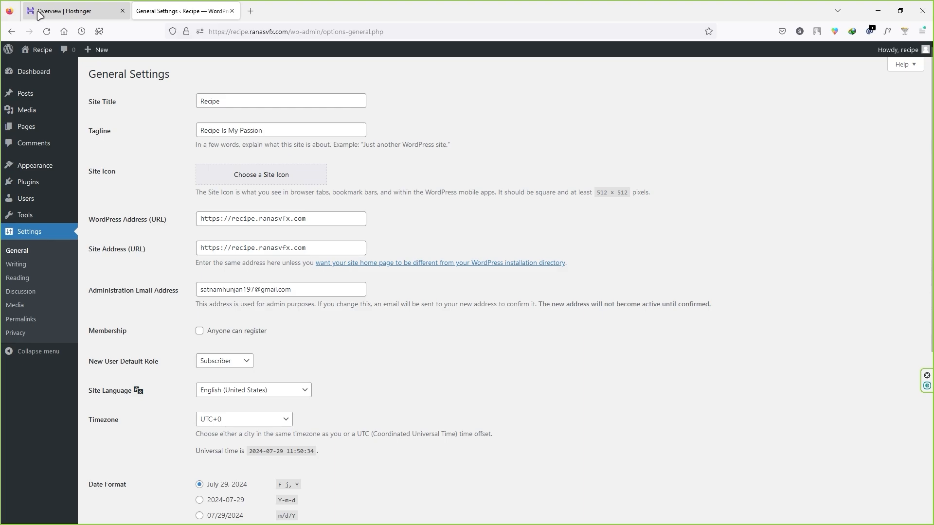
- Upload the burger and fries image 51680.jpg from the Icons folder and set it as the site icon
{"action": "left_click", "coordinate": [268, 187]}
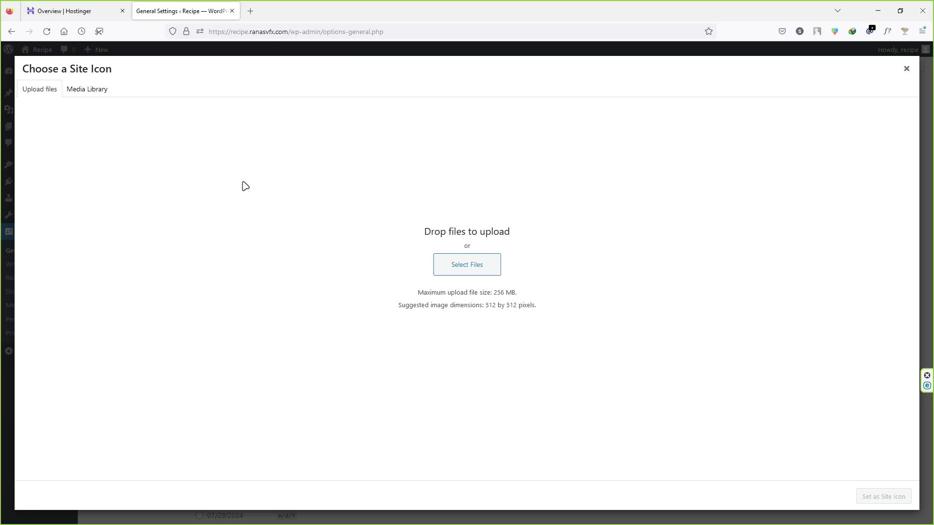
{"action": "left_click", "coordinate": [94, 90]}
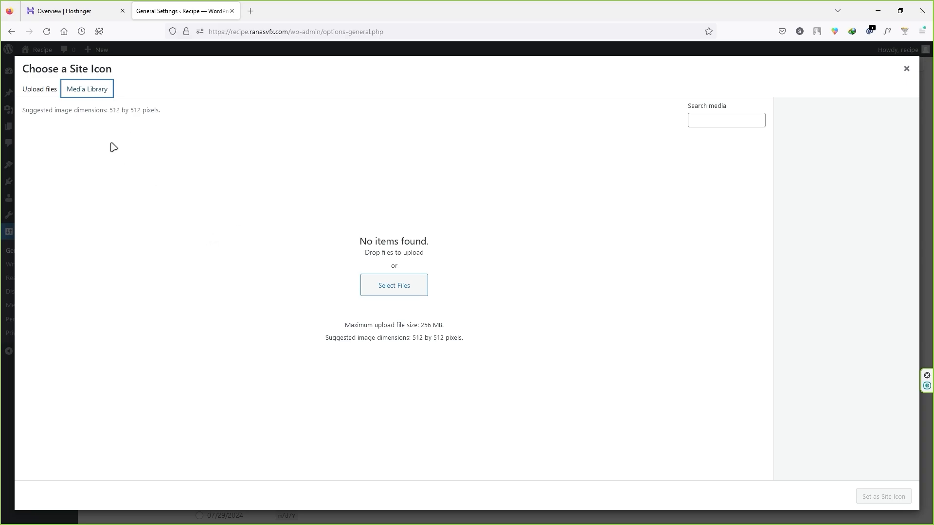
{"action": "left_click", "coordinate": [28, 88]}
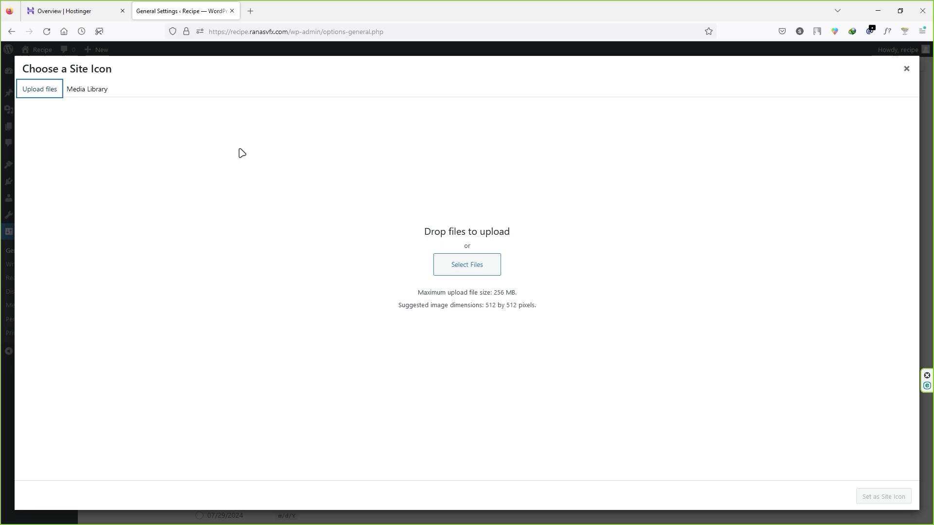
{"action": "key", "text": "alt+Tab"}
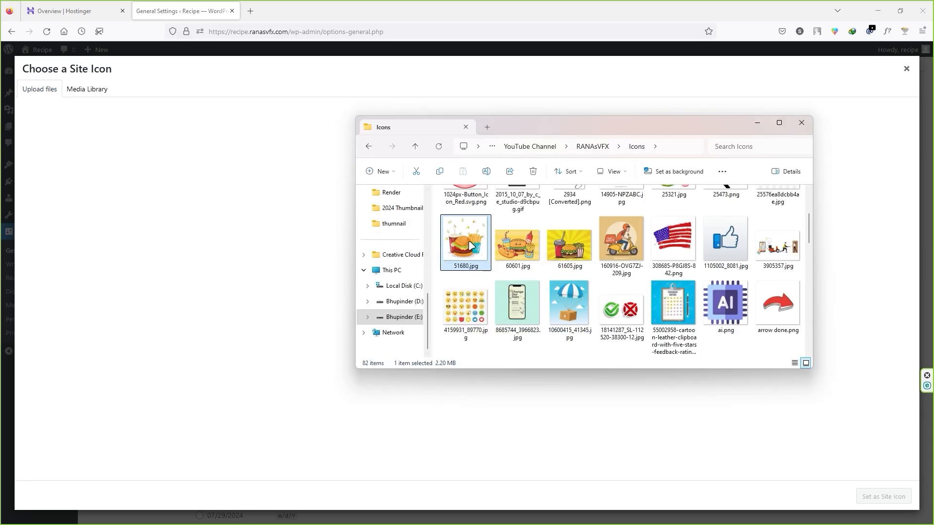
{"action": "left_click_drag", "start_coordinate": [472, 245], "coordinate": [286, 312]}
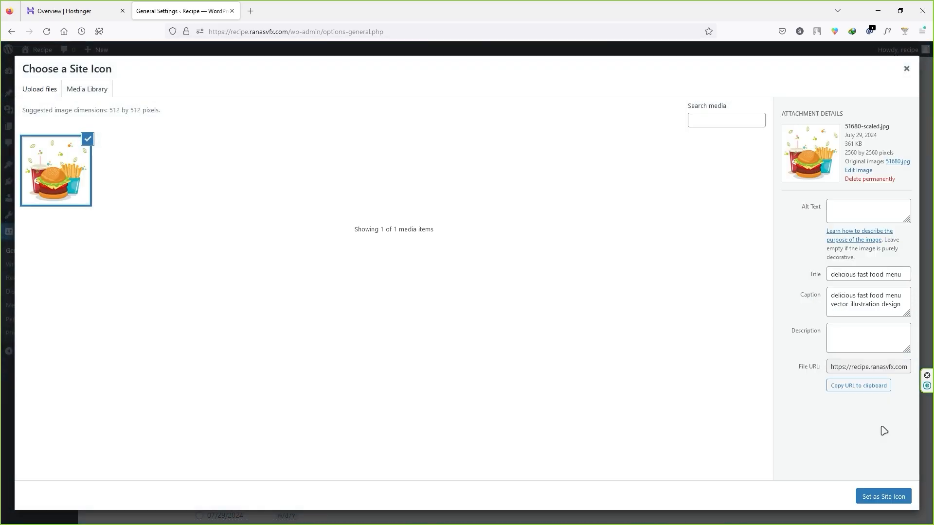
{"action": "left_click", "coordinate": [885, 497]}
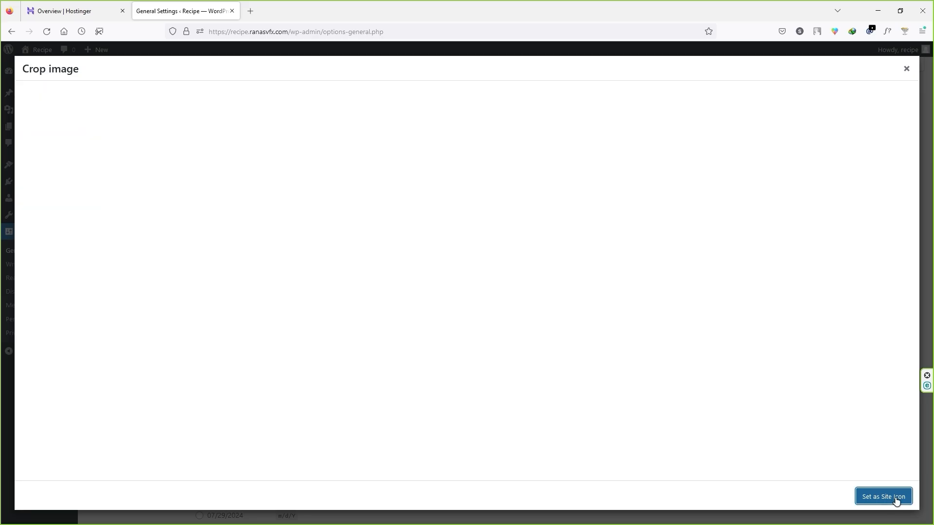
{"action": "left_click", "coordinate": [888, 497]}
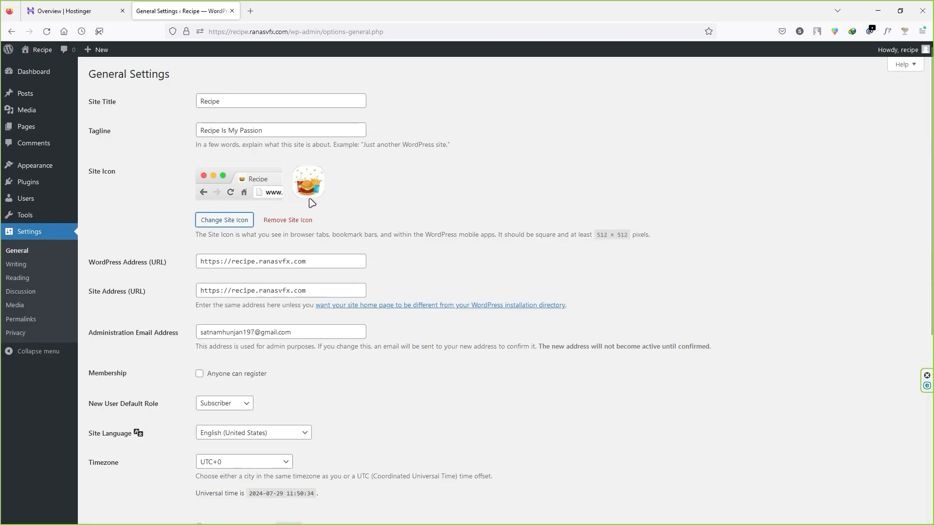
- Allow anyone to register on the site, keeping Subscriber as the new user default role
{"action": "scroll", "coordinate": [311, 197], "scroll_direction": "down", "scroll_amount": 2}
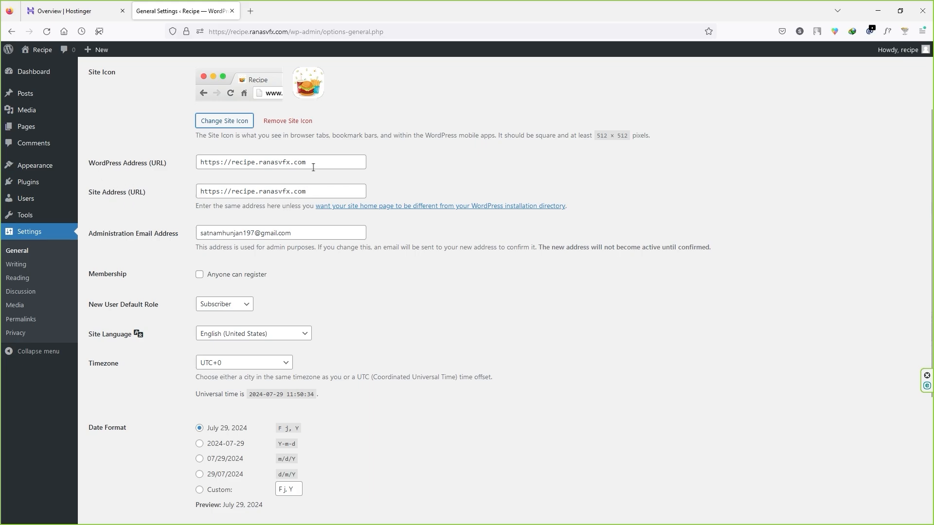
{"action": "left_click_drag", "start_coordinate": [314, 165], "coordinate": [197, 164]}
{"action": "left_click_drag", "start_coordinate": [303, 192], "coordinate": [180, 198]}
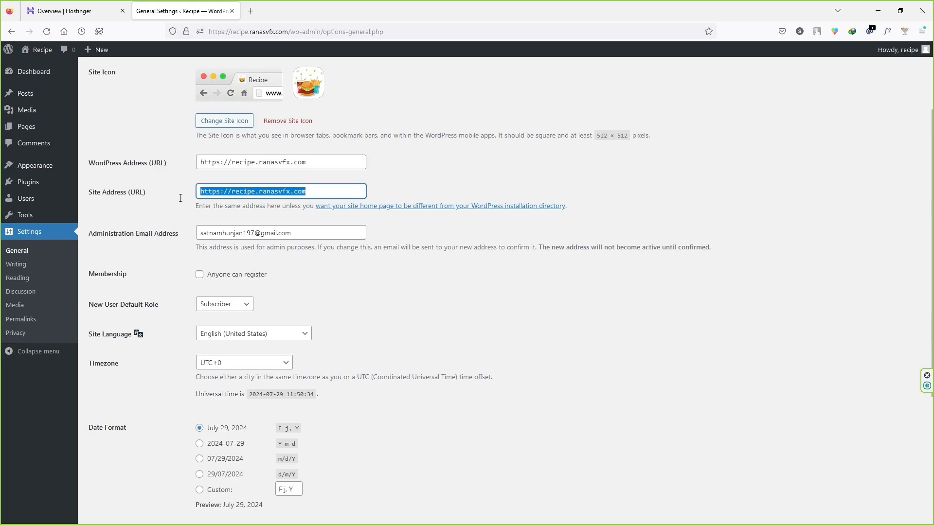
{"action": "left_click_drag", "start_coordinate": [308, 233], "coordinate": [192, 233]}
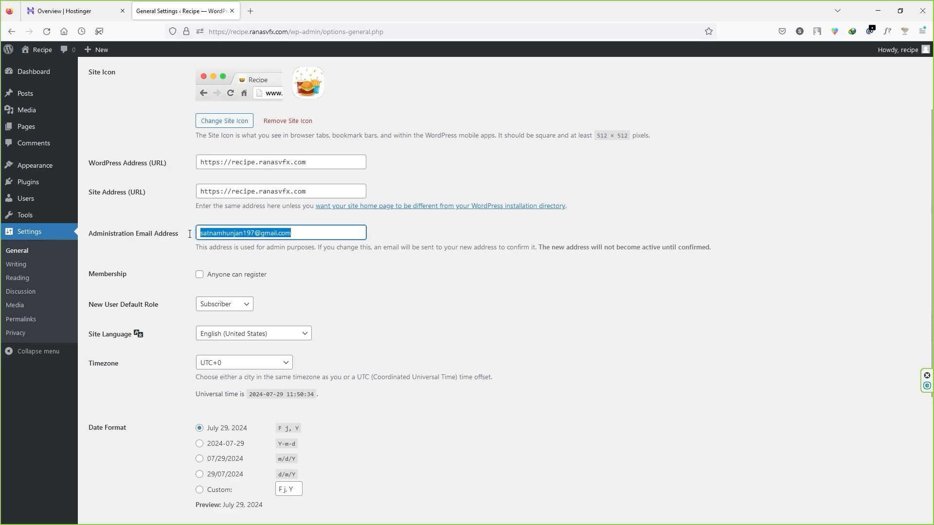
{"action": "left_click", "coordinate": [225, 234]}
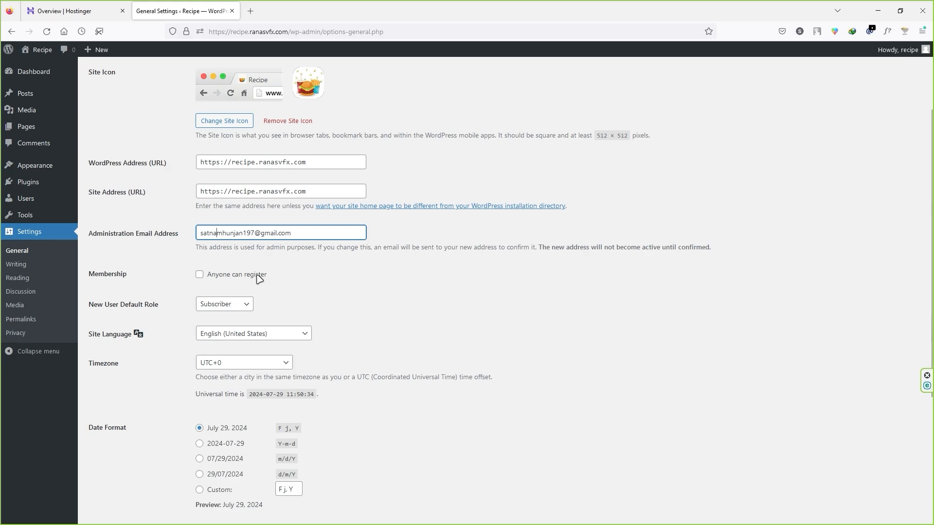
{"action": "left_click", "coordinate": [200, 275]}
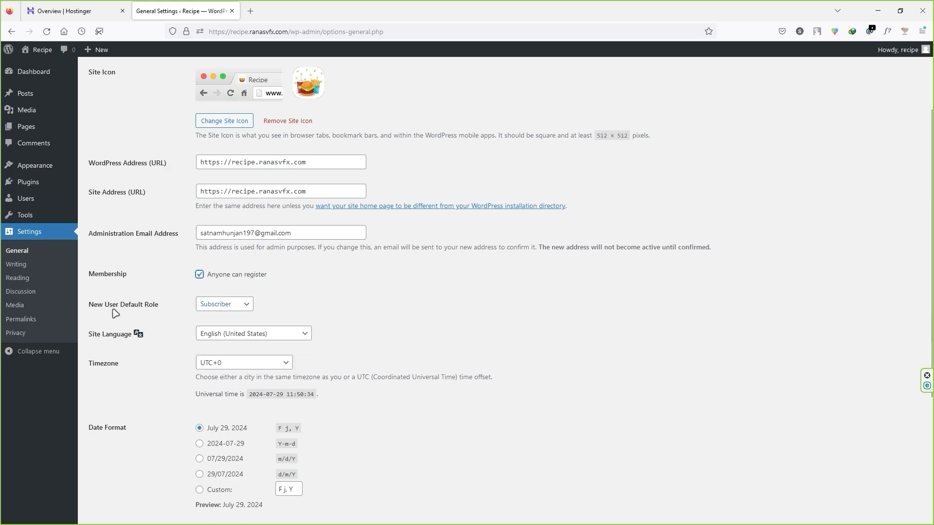
{"action": "left_click", "coordinate": [220, 307]}
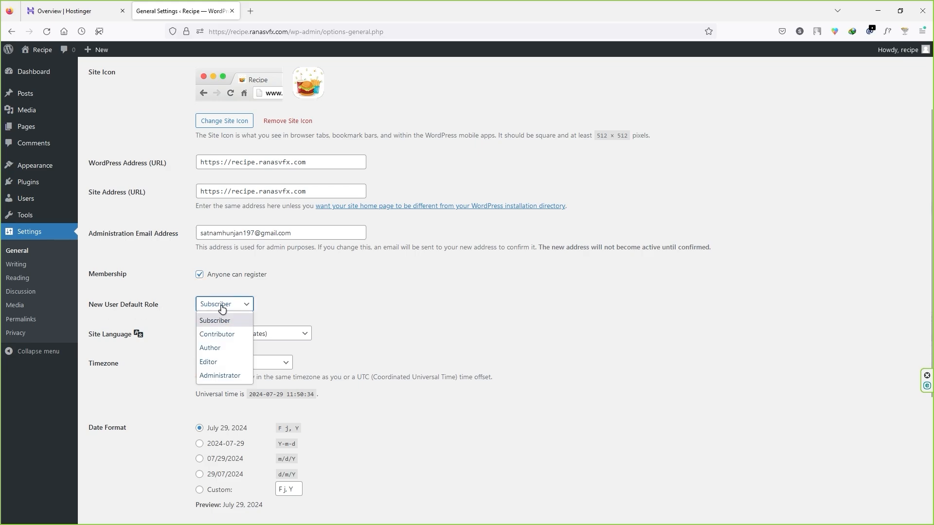
{"action": "left_click", "coordinate": [328, 302]}
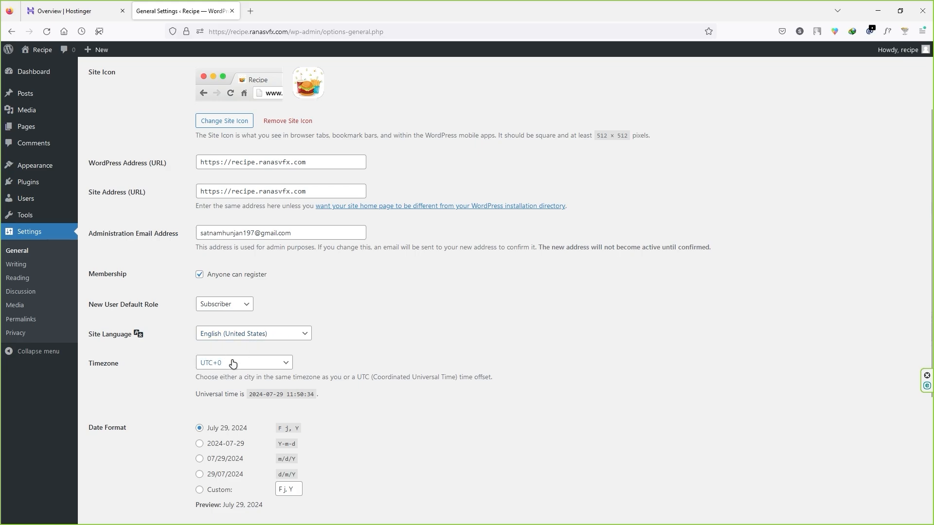
- Set the site's timezone to UTC+5:30 and save the General Settings
{"action": "left_click", "coordinate": [257, 363]}
{"action": "scroll", "coordinate": [256, 254], "scroll_direction": "down", "scroll_amount": 5}
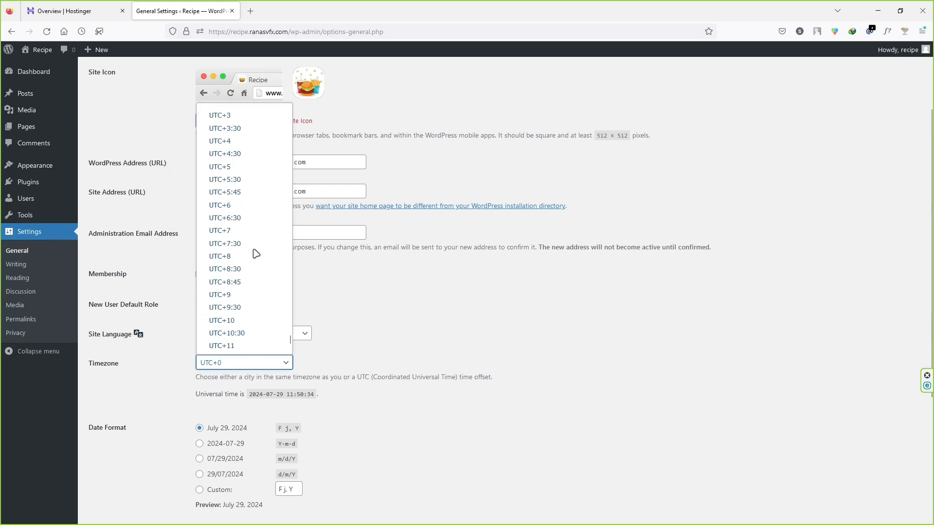
{"action": "left_click", "coordinate": [248, 184]}
{"action": "scroll", "coordinate": [423, 343], "scroll_direction": "down", "scroll_amount": 4}
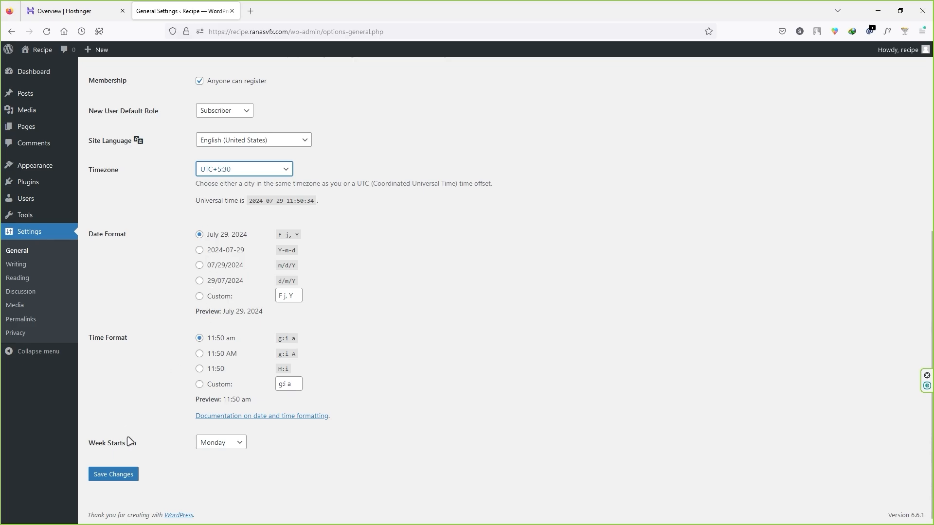
{"action": "left_click", "coordinate": [112, 474]}
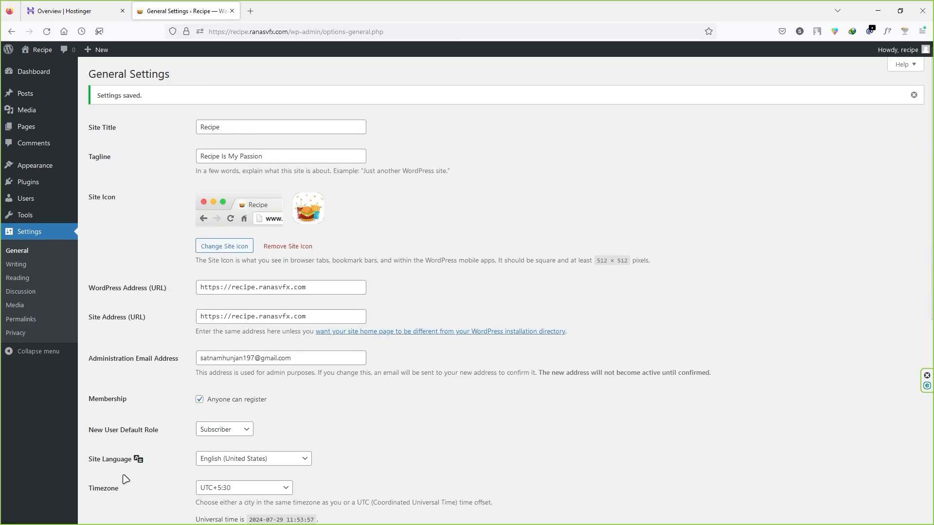
- Review the Writing and Reading settings, including the blog page and feed limits, and decline saving the site login in the browser
{"action": "left_click", "coordinate": [17, 268]}
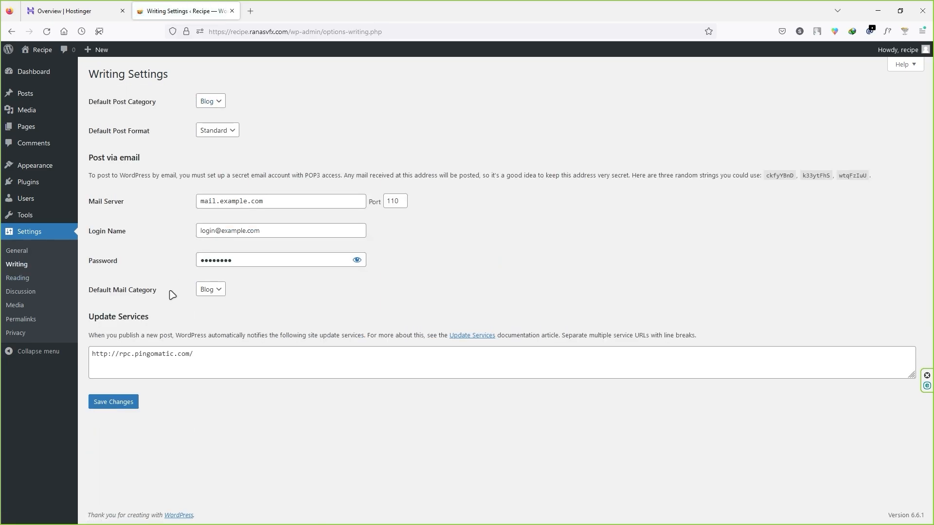
{"action": "left_click", "coordinate": [17, 279]}
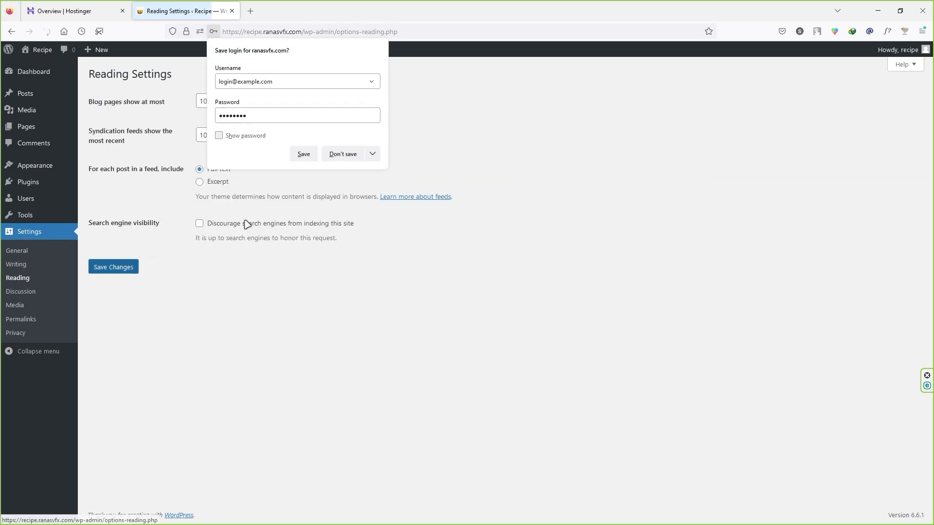
{"action": "left_click", "coordinate": [343, 154]}
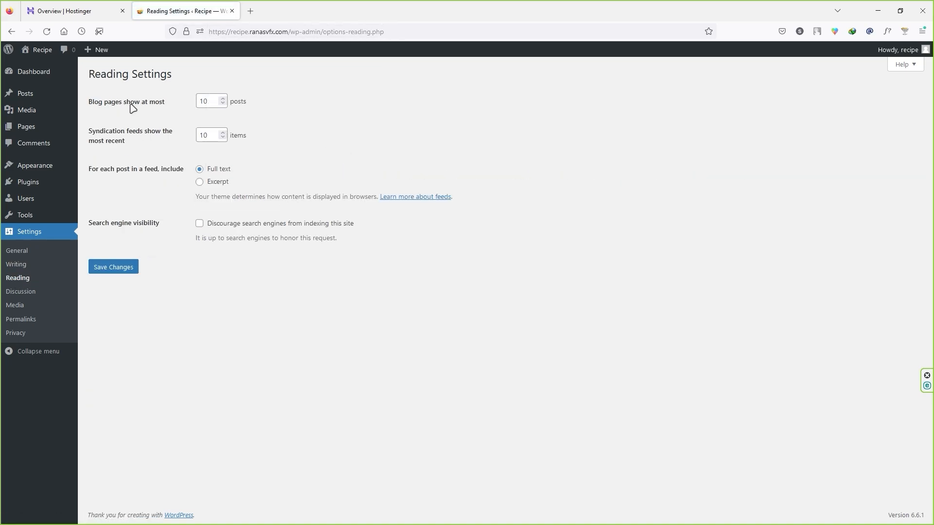
{"action": "left_click_drag", "start_coordinate": [214, 101], "coordinate": [189, 102]}
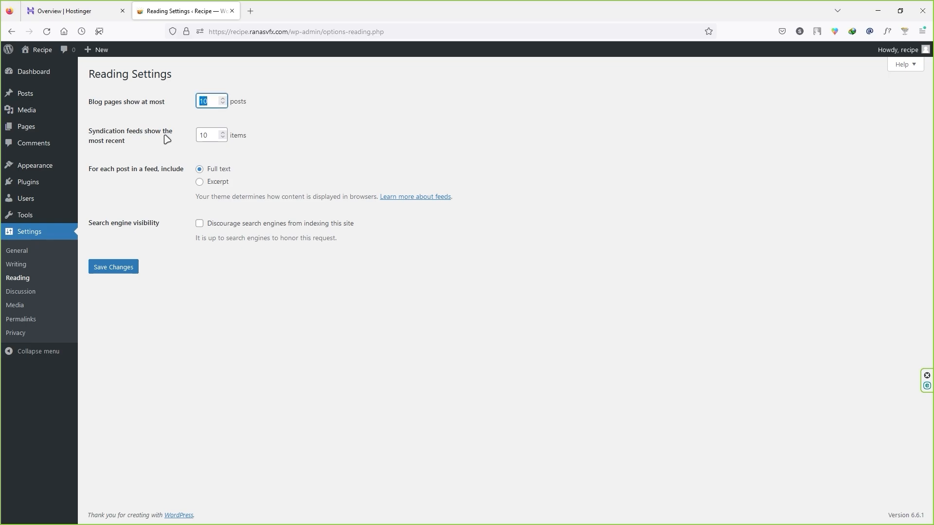
{"action": "left_click_drag", "start_coordinate": [210, 135], "coordinate": [192, 136]}
{"action": "left_click", "coordinate": [188, 327]}
- Look through the Discussion settings for comments, moderation and avatars, and open the Media settings to check the image sizes
{"action": "left_click", "coordinate": [23, 293]}
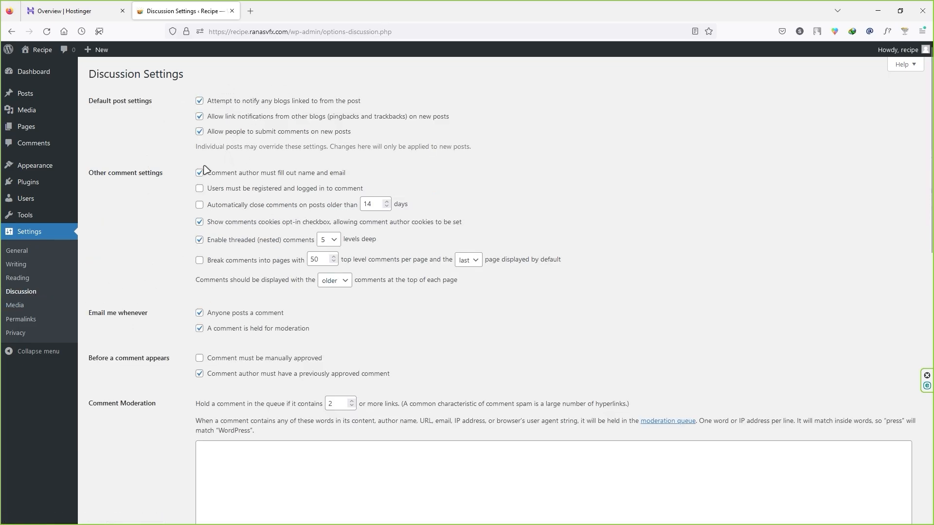
{"action": "scroll", "coordinate": [205, 170], "scroll_direction": "down", "scroll_amount": 7}
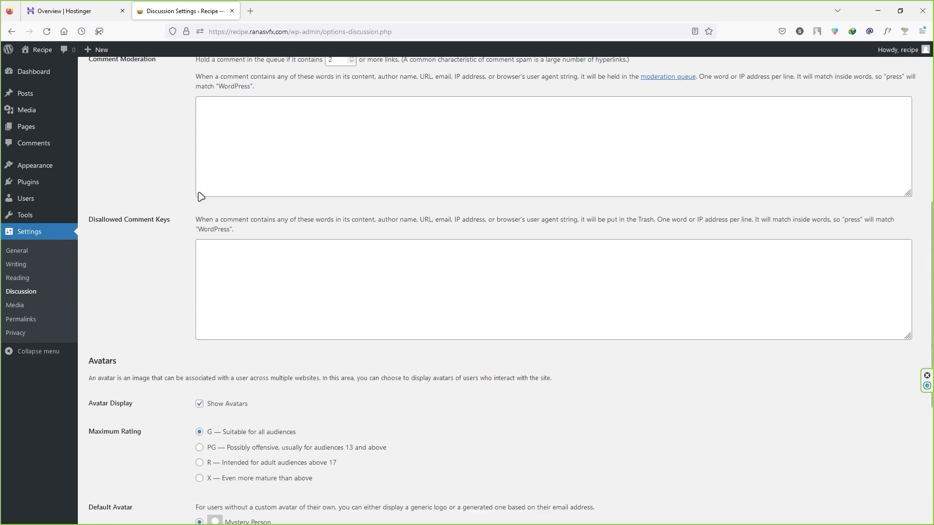
{"action": "scroll", "coordinate": [198, 192], "scroll_direction": "up", "scroll_amount": 10}
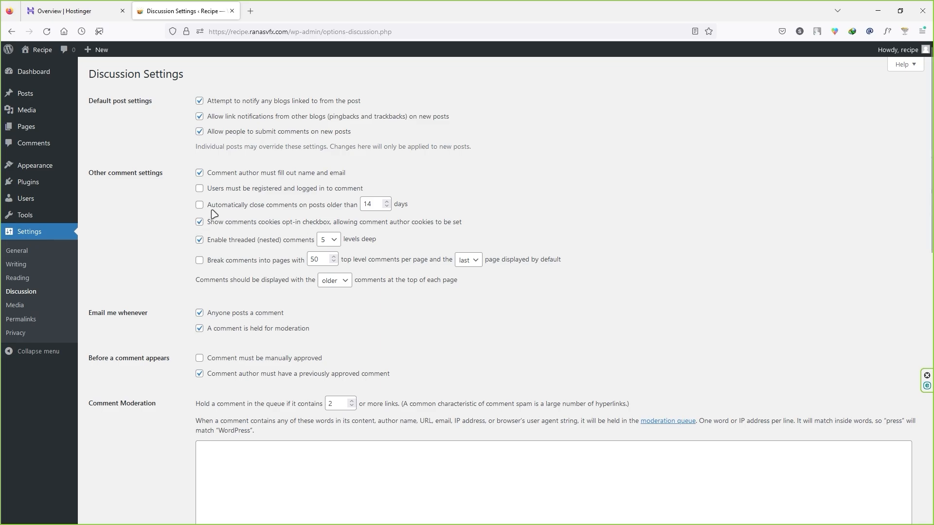
{"action": "scroll", "coordinate": [213, 228], "scroll_direction": "down", "scroll_amount": 4}
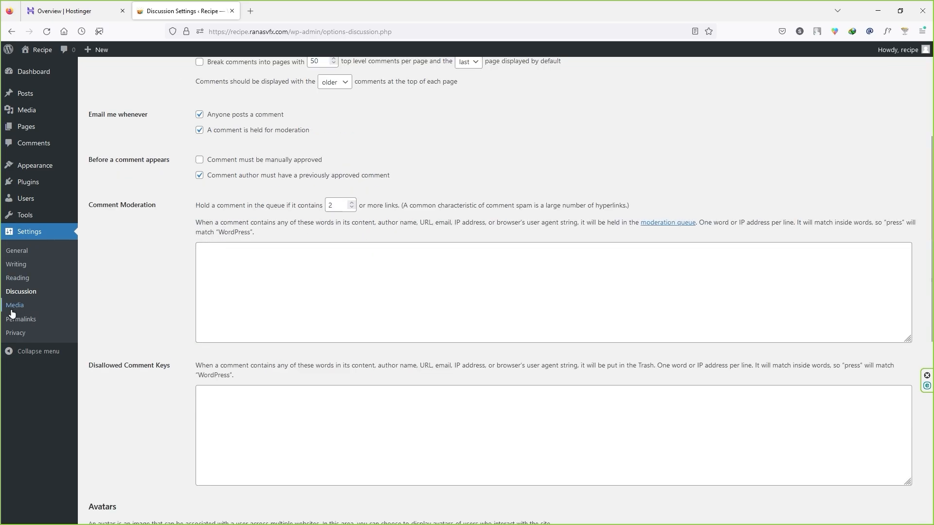
{"action": "left_click", "coordinate": [14, 306]}
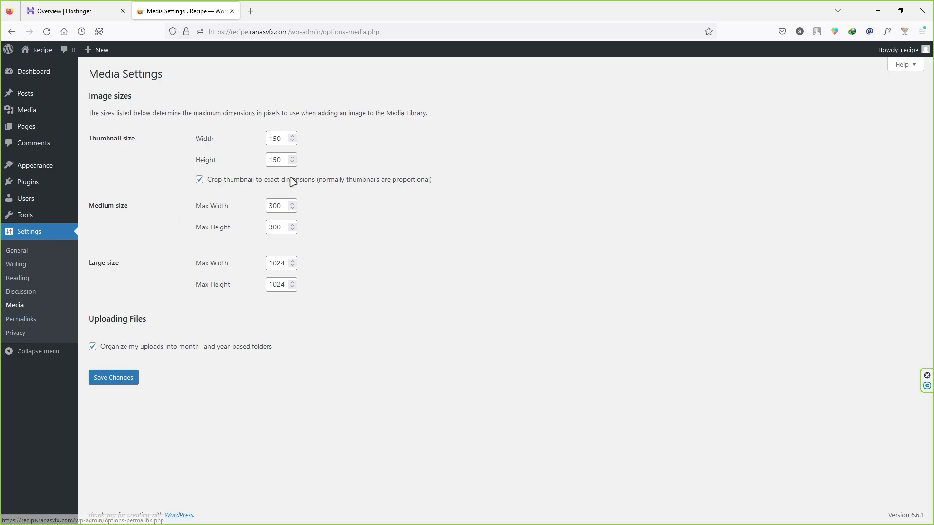
- Review the Permalink settings, examining the Post name structure and its sample URL
{"action": "left_click", "coordinate": [31, 321]}
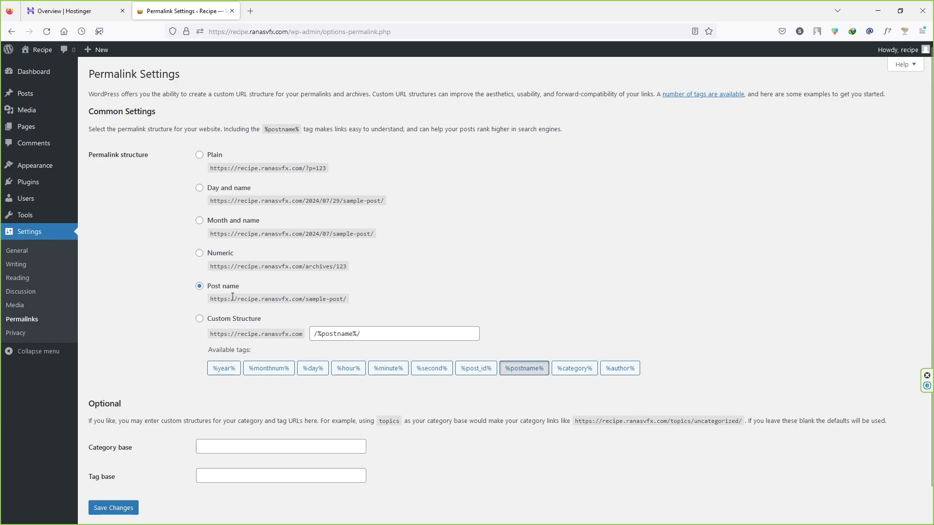
{"action": "left_click_drag", "start_coordinate": [216, 301], "coordinate": [340, 301]}
{"action": "left_click", "coordinate": [362, 302]}
{"action": "left_click_drag", "start_coordinate": [196, 312], "coordinate": [204, 304]}
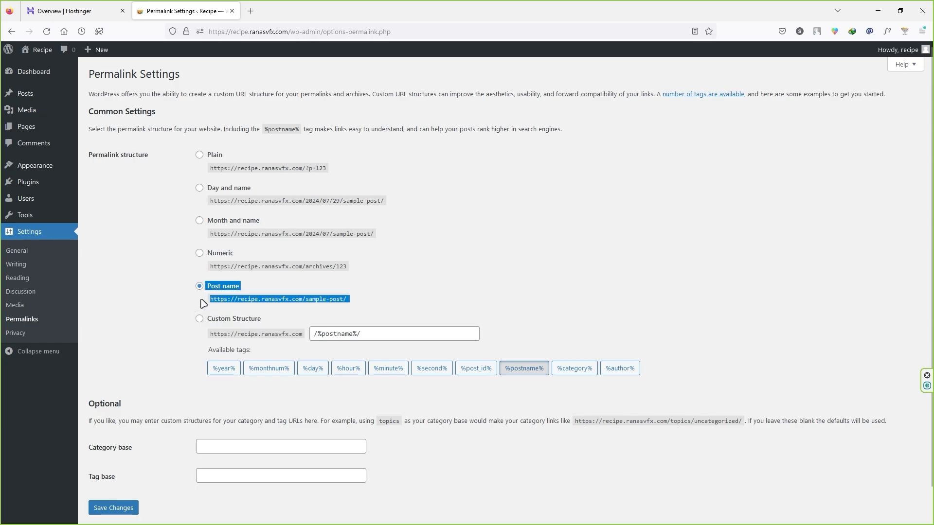
{"action": "left_click", "coordinate": [165, 295]}
{"action": "scroll", "coordinate": [144, 295], "scroll_direction": "down", "scroll_amount": 1}
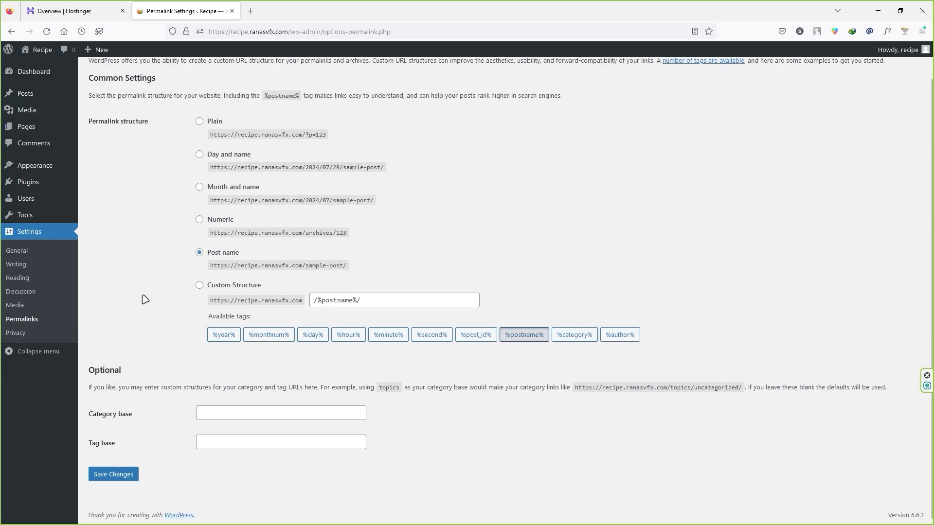
- Open the Privacy settings and check which pages can be chosen as the Privacy Policy page
{"action": "left_click", "coordinate": [42, 336]}
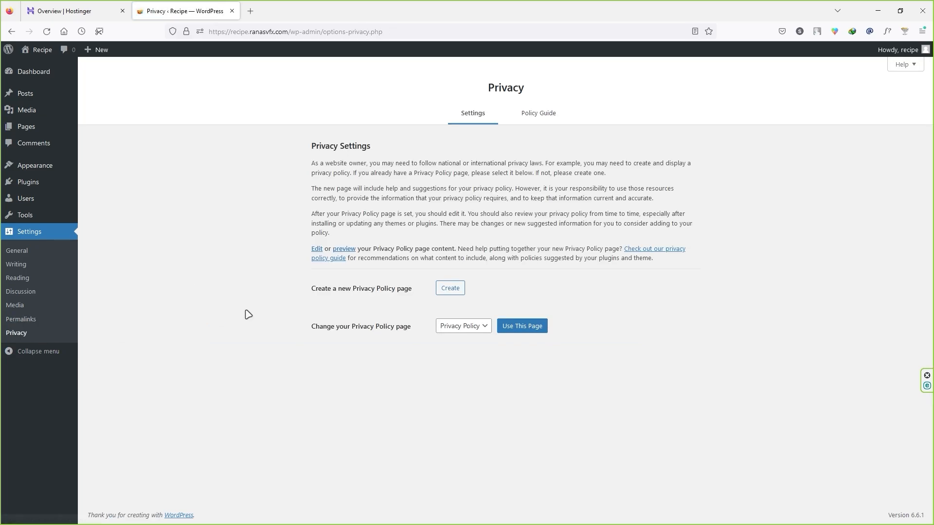
{"action": "left_click", "coordinate": [471, 331]}
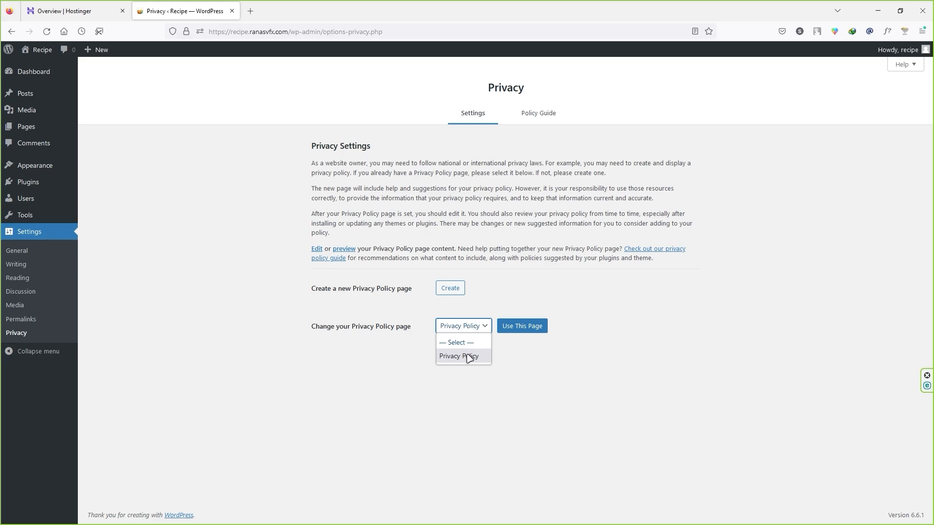
{"action": "left_click", "coordinate": [407, 359]}
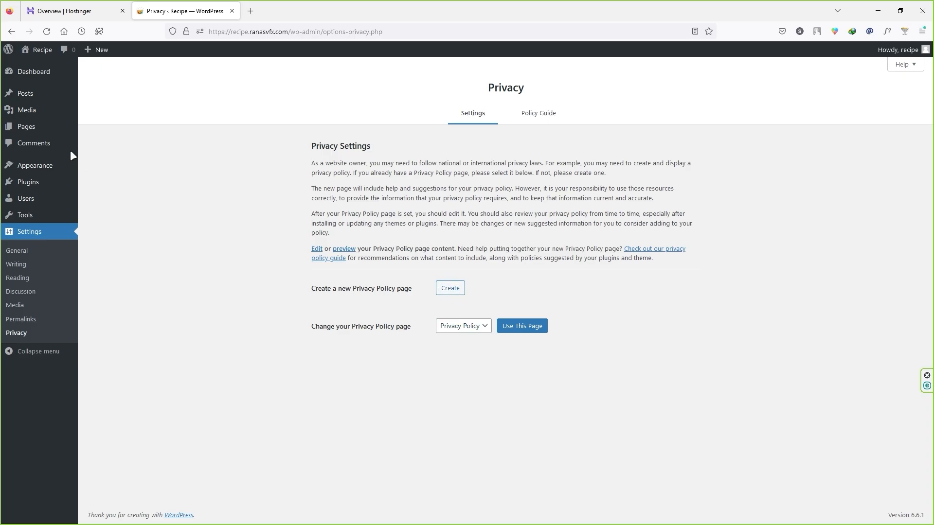
- Create a new page in a separate browser tab, dismiss the block editor welcome guide, and title the page "Privacy Policy"
{"action": "mouse_move", "coordinate": [33, 120]}
{"action": "right_click", "coordinate": [99, 143]}
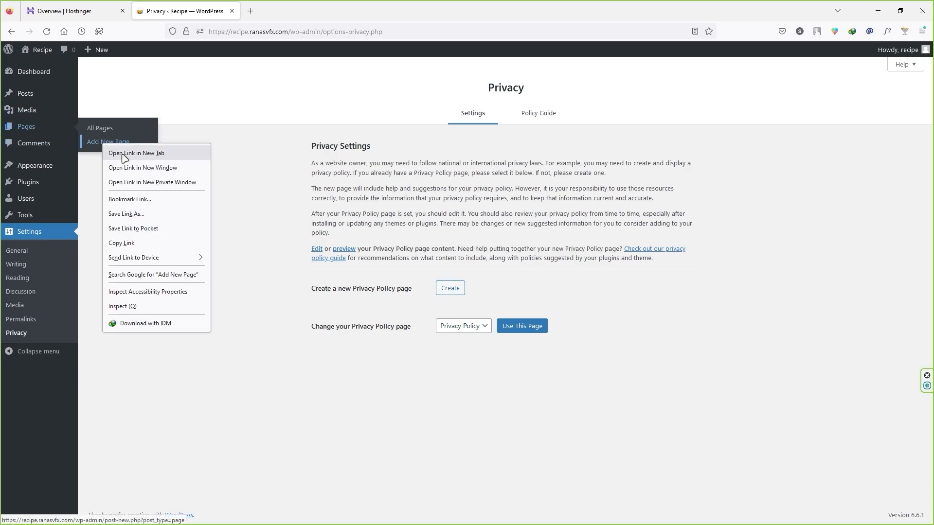
{"action": "left_click", "coordinate": [141, 151]}
{"action": "left_click", "coordinate": [275, 10]}
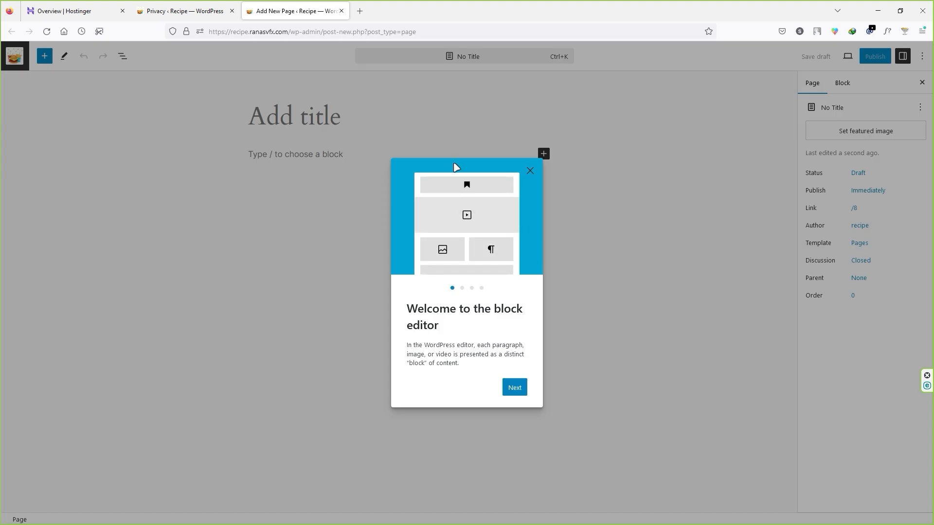
{"action": "left_click", "coordinate": [530, 171]}
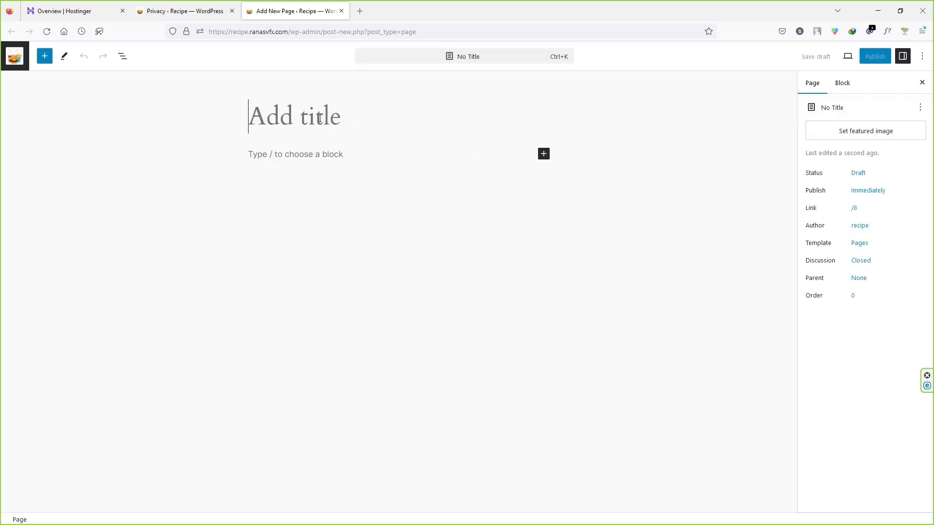
{"action": "type", "text": "Privacy Policy"}
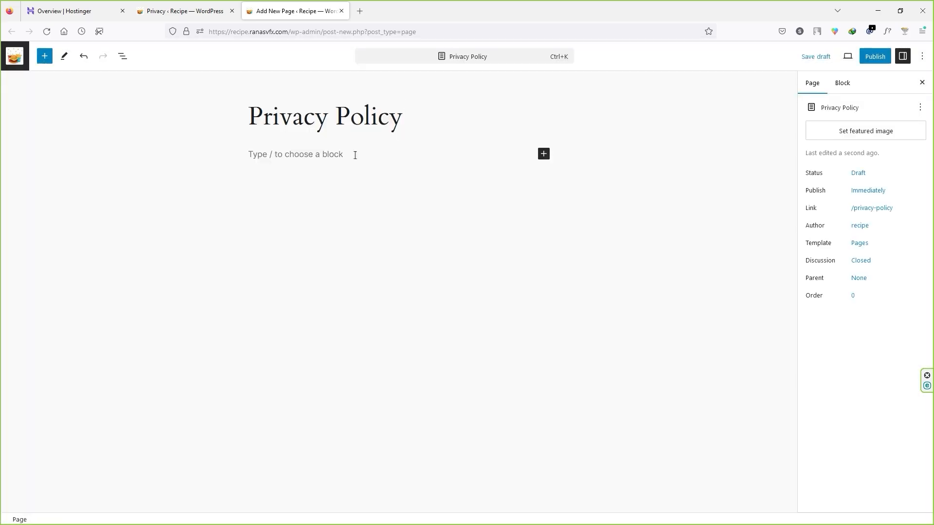
{"action": "left_click", "coordinate": [355, 154]}
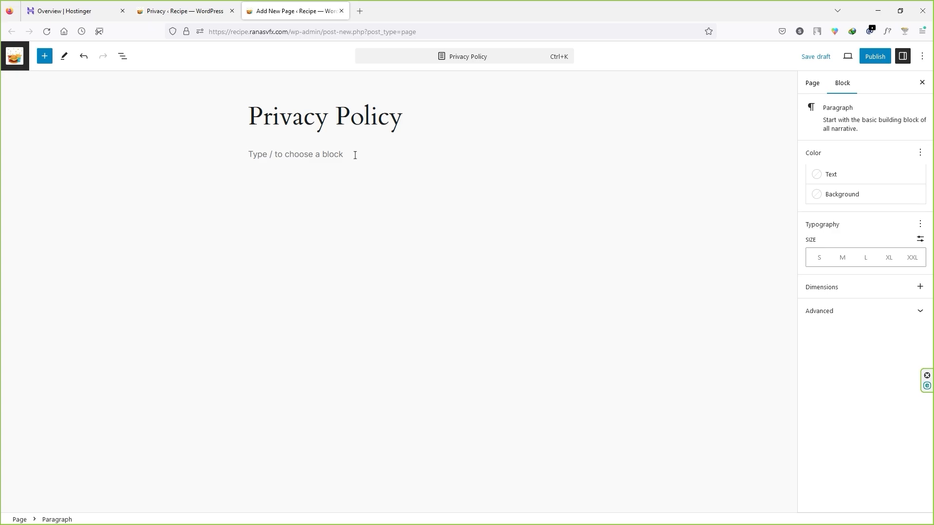
- Open Gemini in a new tab and ask it to write a privacy policy page for a food recipe website that shares affiliate products and recipes
{"action": "left_click", "coordinate": [360, 11]}
{"action": "type", "text": "ge"}
{"action": "key", "text": "Return"}
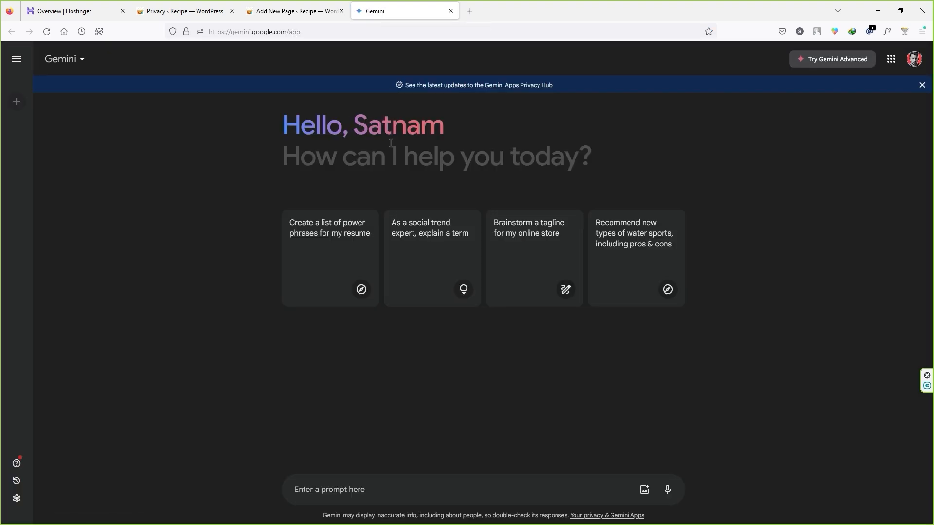
{"action": "left_click", "coordinate": [325, 490]}
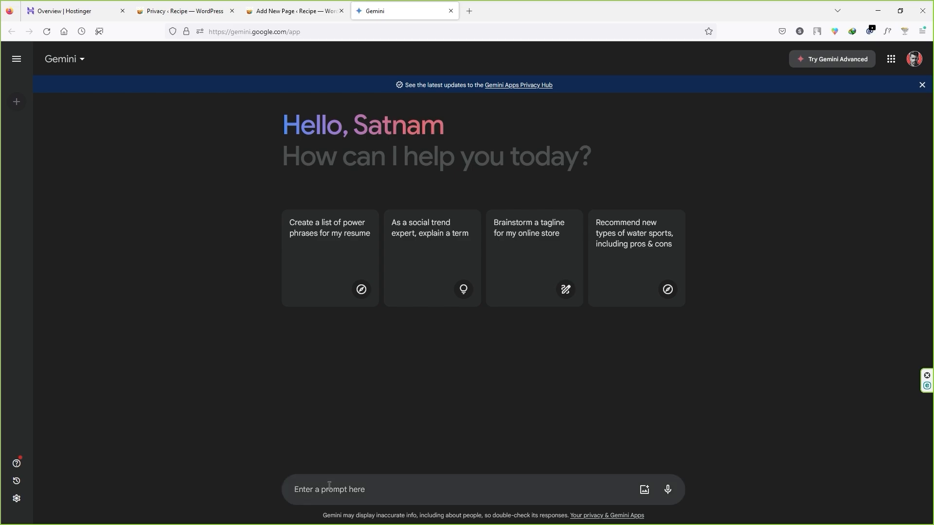
{"action": "type", "text": "I have food recipe website where i share affiliate products and food recipes to my audience. Your job is to write privacy policy page for my website because i don't know what to write in that page."}
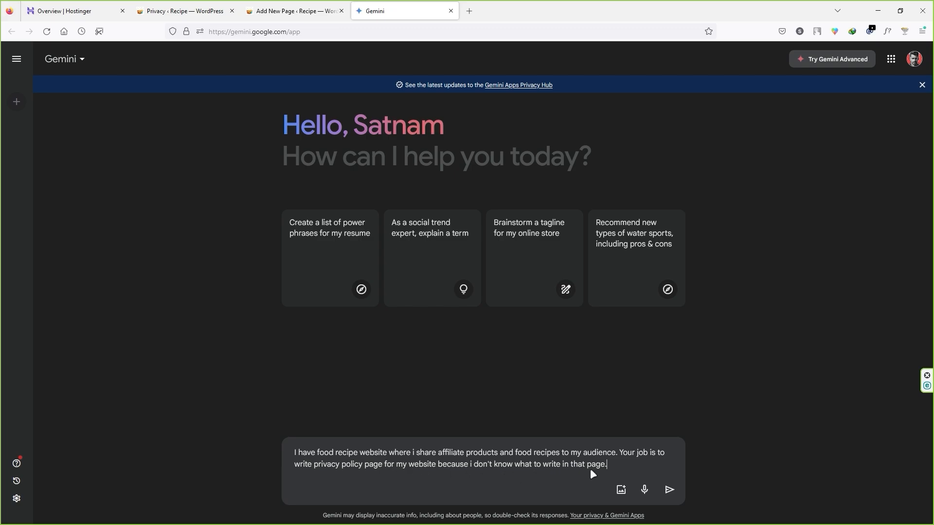
{"action": "key", "text": "Return"}
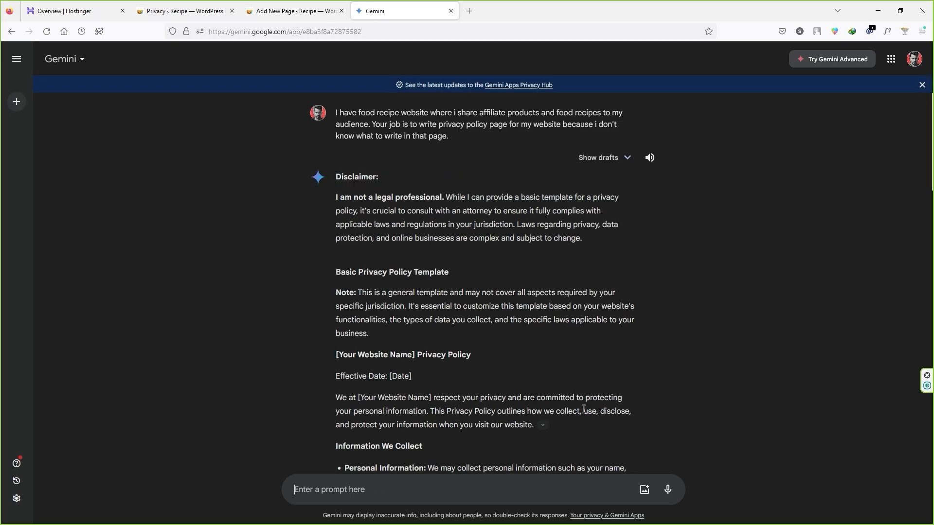
- Copy Gemini's policy text from "I am not a legal professional" through "Compliance with Laws" and paste it into the Privacy Policy page body
{"action": "scroll", "coordinate": [564, 369], "scroll_direction": "down", "scroll_amount": 8}
{"action": "scroll", "coordinate": [561, 355], "scroll_direction": "down", "scroll_amount": 10}
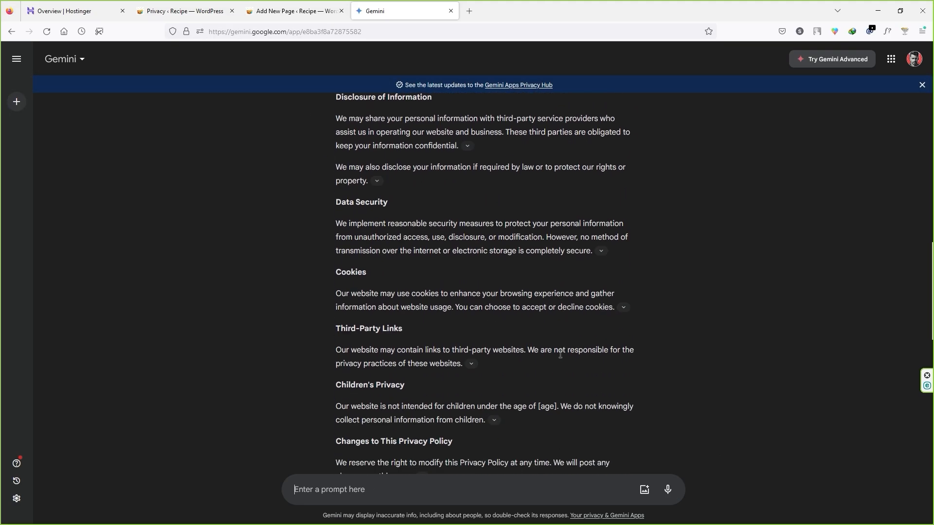
{"action": "scroll", "coordinate": [560, 355], "scroll_direction": "down", "scroll_amount": 2}
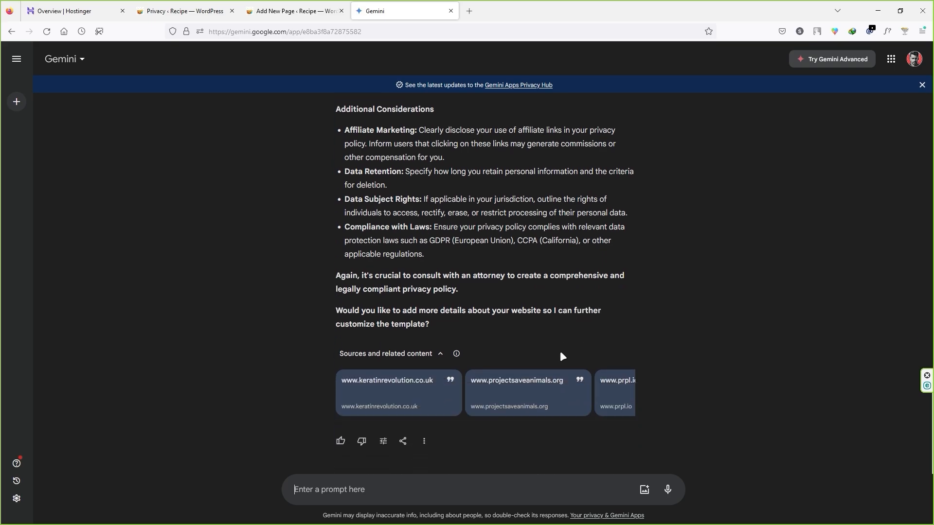
{"action": "left_click_drag", "start_coordinate": [426, 253], "coordinate": [336, 204]}
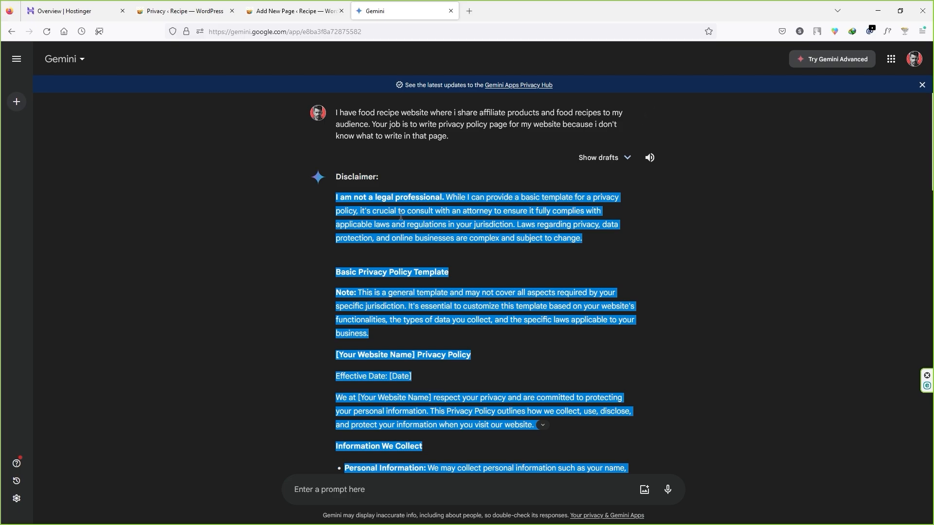
{"action": "left_click", "coordinate": [292, 11]}
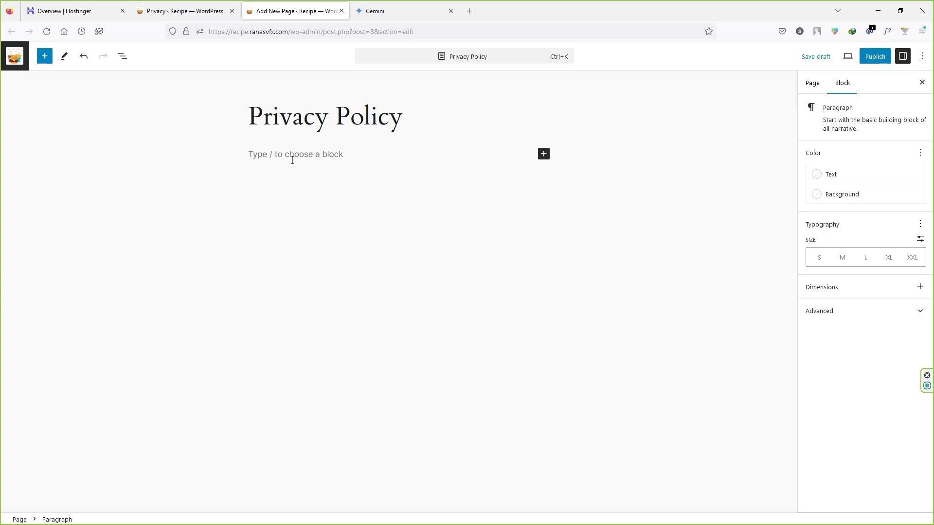
{"action": "type", "text": "I am not a legal professional. While I can provide a basic template for a privacy policy, it's crucial to consult with an attorney to ensure it fully complies with applicable laws and regulations in your jurisdiction. Laws regarding privacy, data protection, and online businesses are complex and subject to change. Basic Privacy Policy Template Note: This is a general template and may not cover all aspects required by your specific jurisdiction. It's essential to customize this template based on your website's functionalities, the types of data you collect, and the specific laws applicable to your business. [Your Website Name] Privacy Policy We at [Your Website Name] respect your privacy and are committed to protecting your personal information. This Privacy Policy outlines how we collect, use, disclose, and protect your information when you visit our website."}
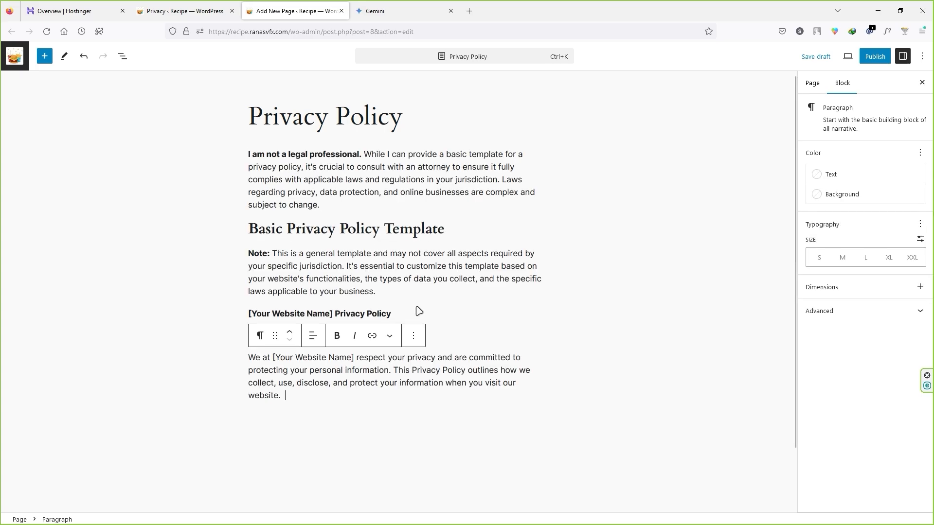
{"action": "scroll", "coordinate": [454, 351], "scroll_direction": "down", "scroll_amount": 1}
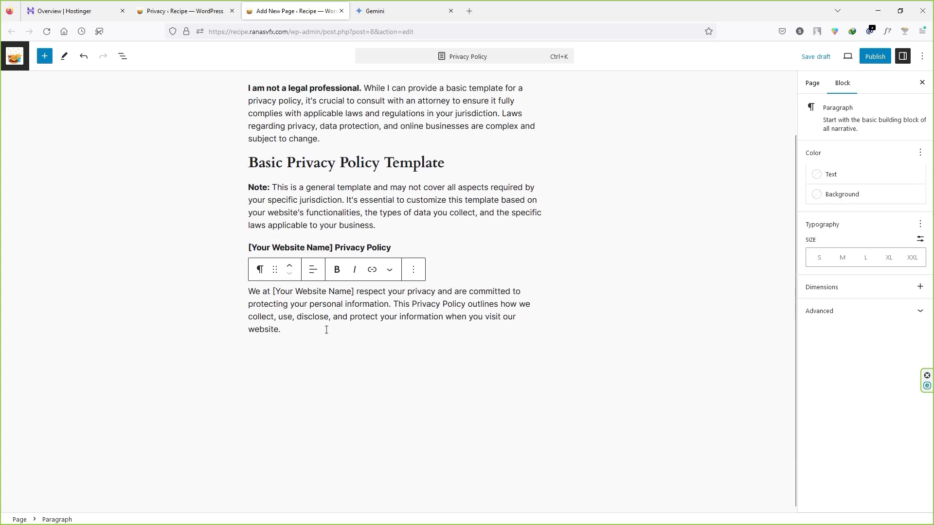
{"action": "scroll", "coordinate": [326, 327], "scroll_direction": "up", "scroll_amount": 2}
- Copy Gemini's full policy text again, paste it into a Notepad document, and copy all of the plain text from there
{"action": "left_click", "coordinate": [389, 11]}
{"action": "scroll", "coordinate": [401, 270], "scroll_direction": "down", "scroll_amount": 15}
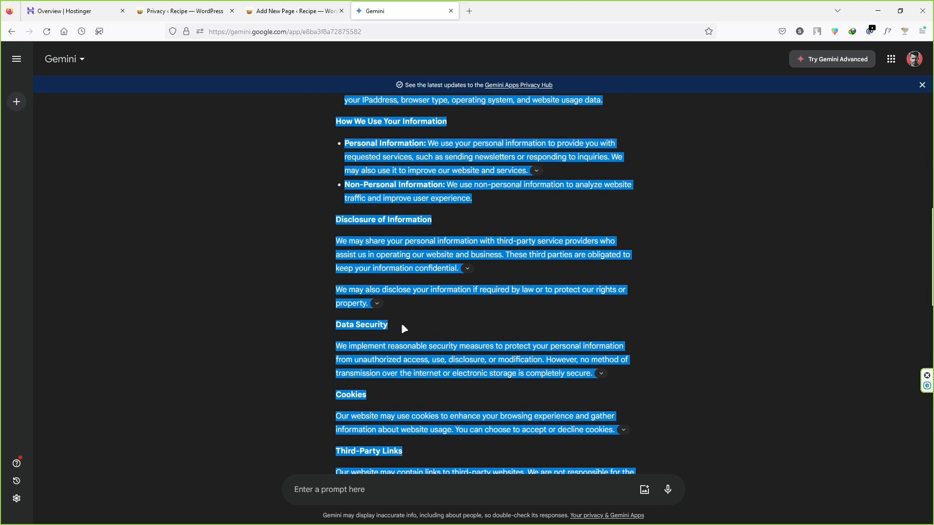
{"action": "right_click", "coordinate": [398, 310]}
{"action": "left_click", "coordinate": [412, 323]}
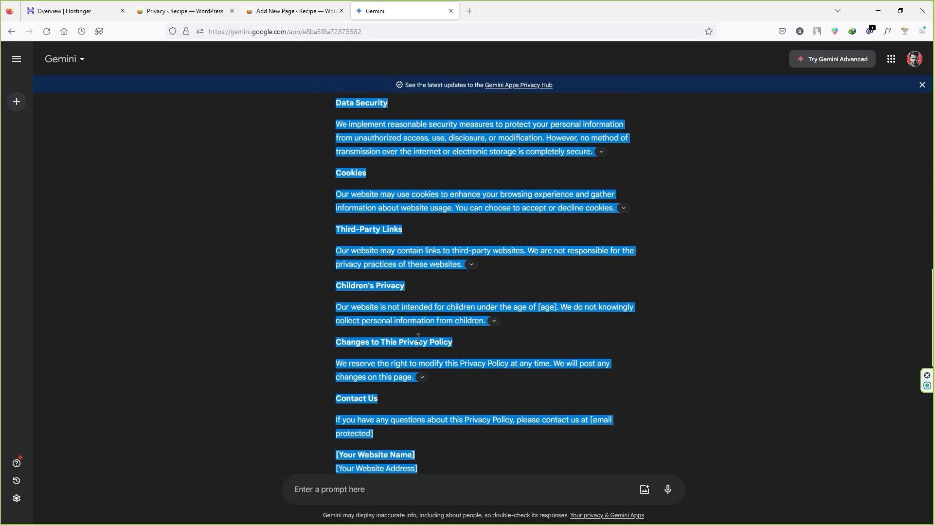
{"action": "scroll", "coordinate": [417, 337], "scroll_direction": "down", "scroll_amount": 4}
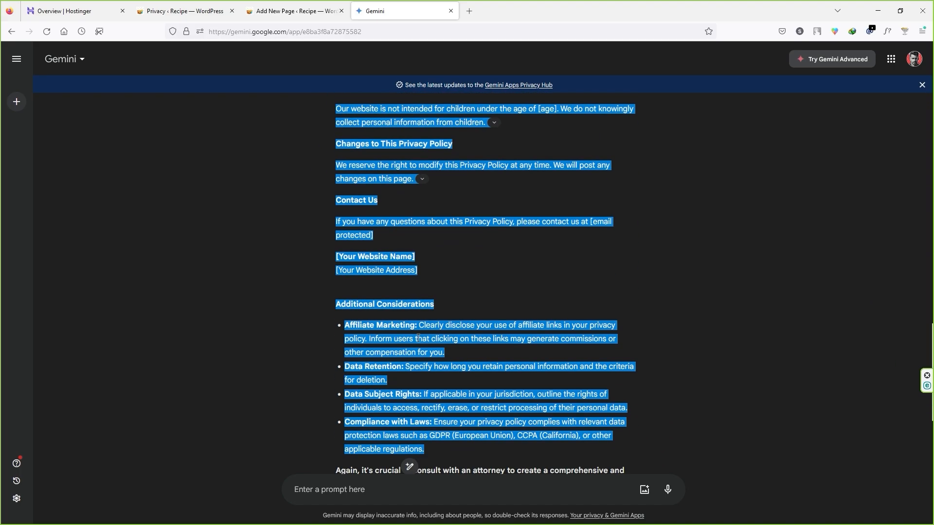
{"action": "key", "text": "alt+Tab"}
{"action": "key", "text": "ctrl+a"}
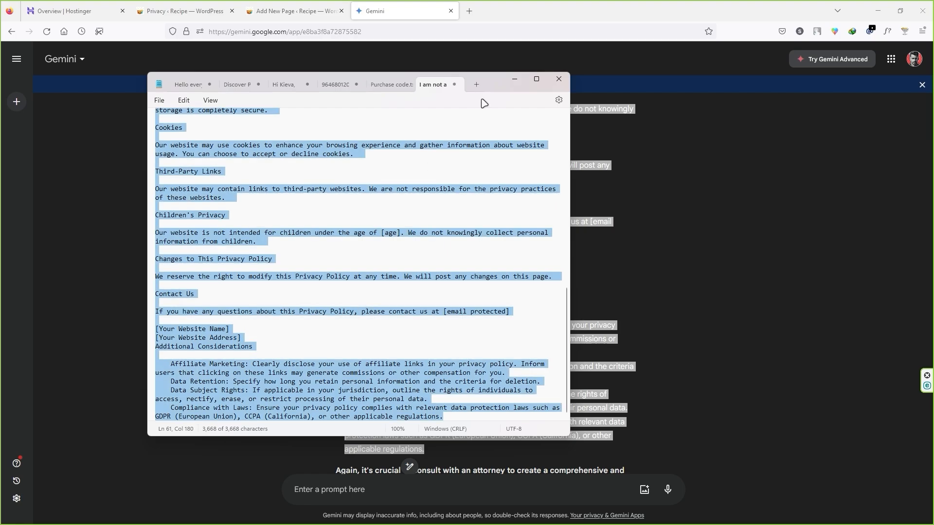
{"action": "left_click", "coordinate": [514, 79]}
- Replace the whole body of the Privacy Policy page with the copied plain-text policy
{"action": "left_click", "coordinate": [292, 11]}
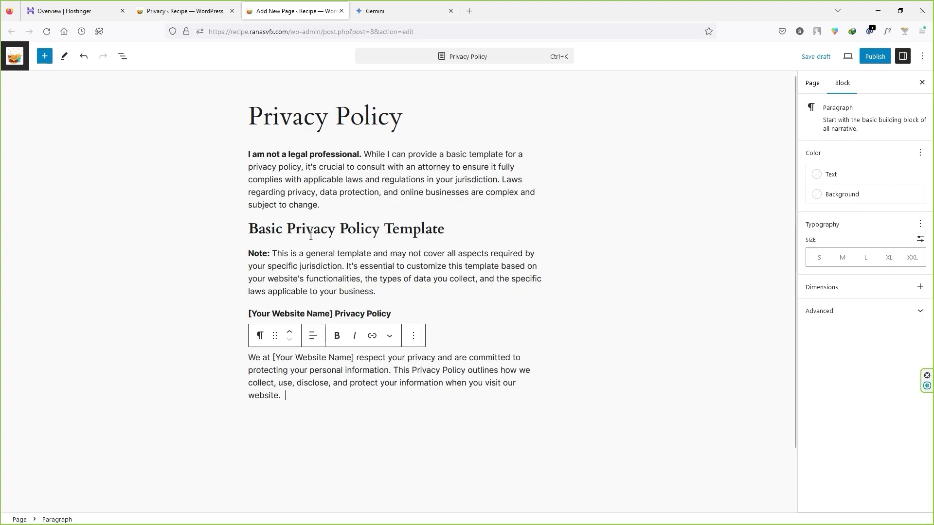
{"action": "key", "text": "ctrl+a"}
{"action": "key", "text": "ctrl+a"}
{"action": "key", "text": "BackSpace"}
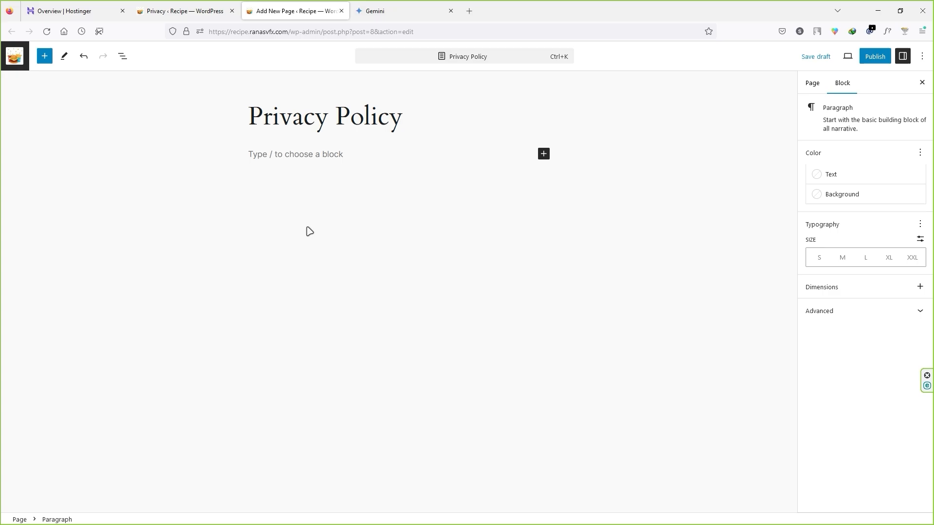
{"action": "key", "text": "ctrl+v"}
- Delete the final code block about affiliate marketing and the lines "[Your Website Name]", "[Your Website Address]" and "Additional Considerations" above it
{"action": "scroll", "coordinate": [351, 256], "scroll_direction": "up", "scroll_amount": 4}
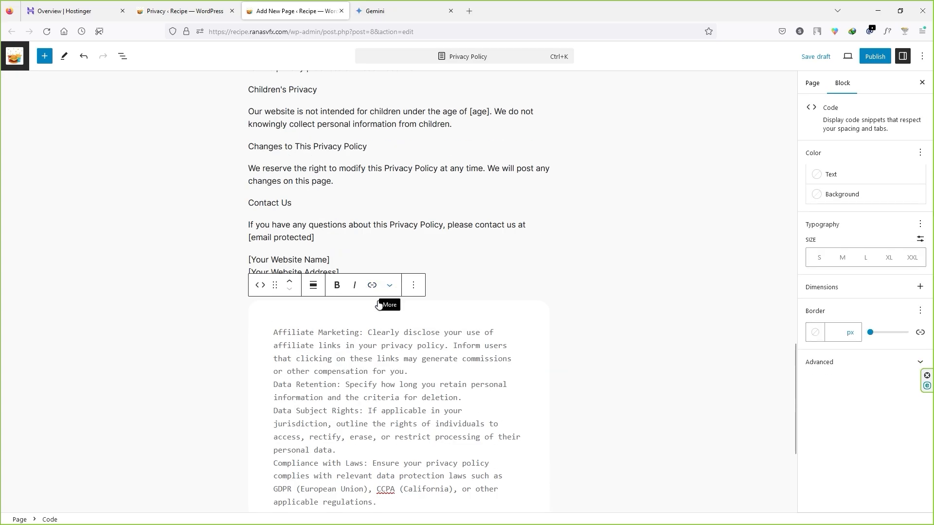
{"action": "left_click", "coordinate": [141, 346]}
{"action": "scroll", "coordinate": [316, 352], "scroll_direction": "down", "scroll_amount": 1}
{"action": "left_click", "coordinate": [271, 270]}
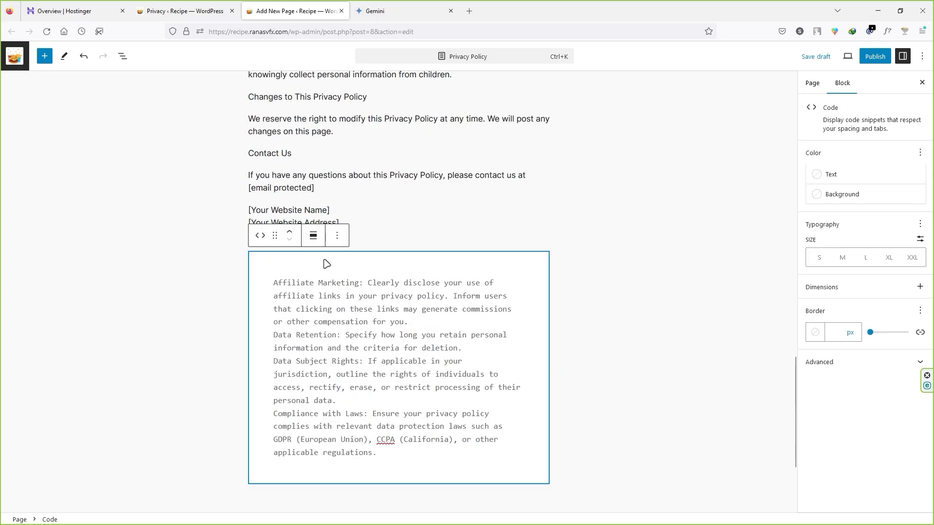
{"action": "key", "text": "BackSpace"}
{"action": "left_click_drag", "start_coordinate": [350, 332], "coordinate": [230, 296]}
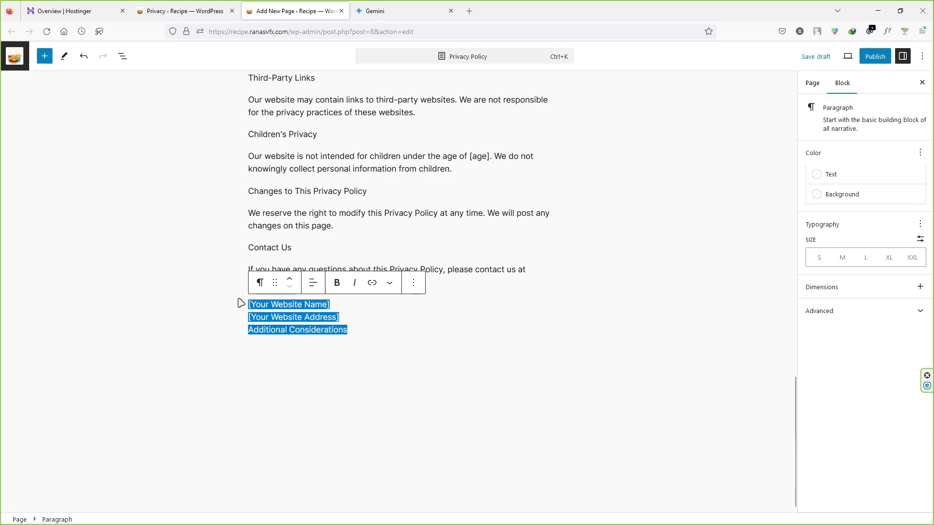
{"action": "key", "text": "BackSpace"}
- Review the pasted policy text from start to end and publish the Privacy Policy page
{"action": "scroll", "coordinate": [214, 365], "scroll_direction": "down", "scroll_amount": 1}
{"action": "scroll", "coordinate": [224, 377], "scroll_direction": "up", "scroll_amount": 1}
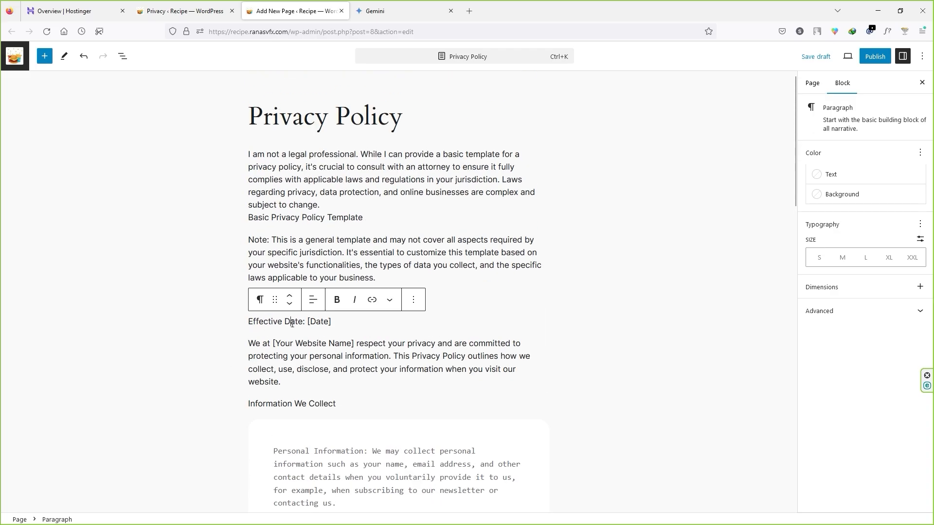
{"action": "left_click", "coordinate": [220, 318]}
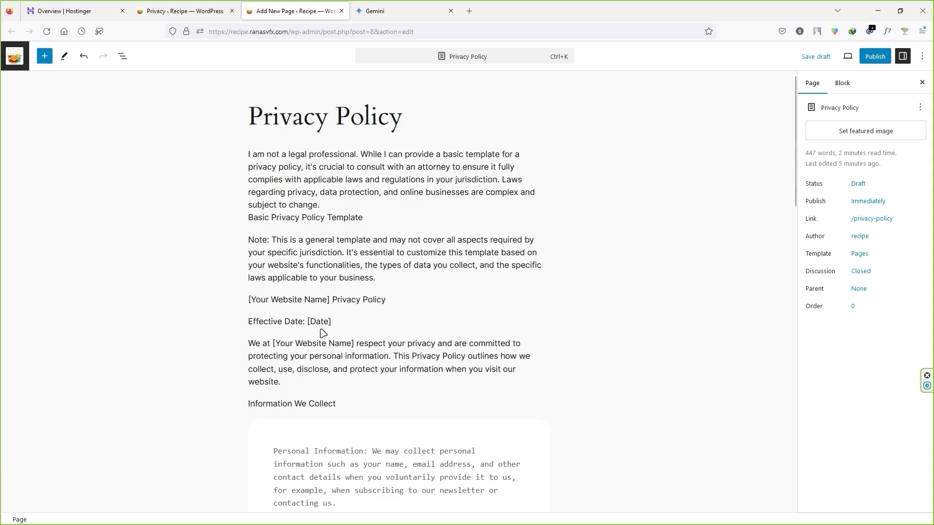
{"action": "scroll", "coordinate": [347, 349], "scroll_direction": "down", "scroll_amount": 8}
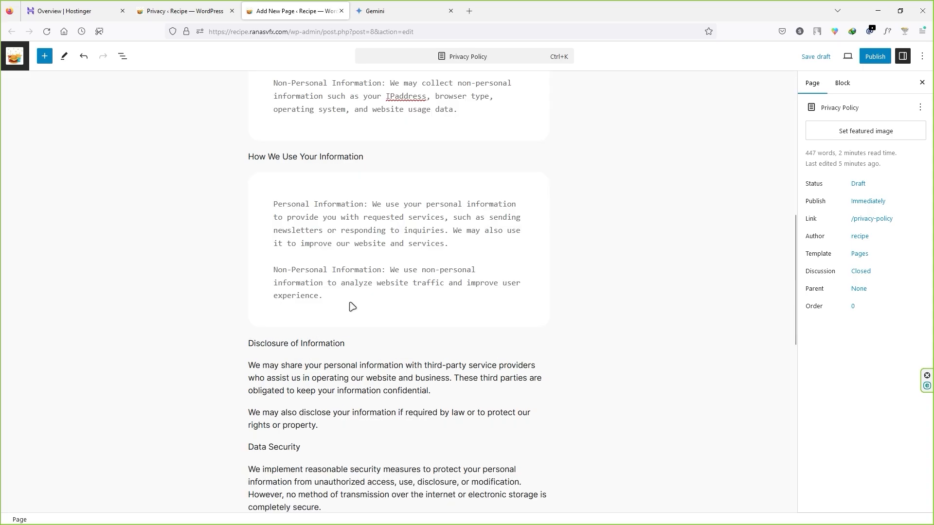
{"action": "scroll", "coordinate": [352, 307], "scroll_direction": "down", "scroll_amount": 5}
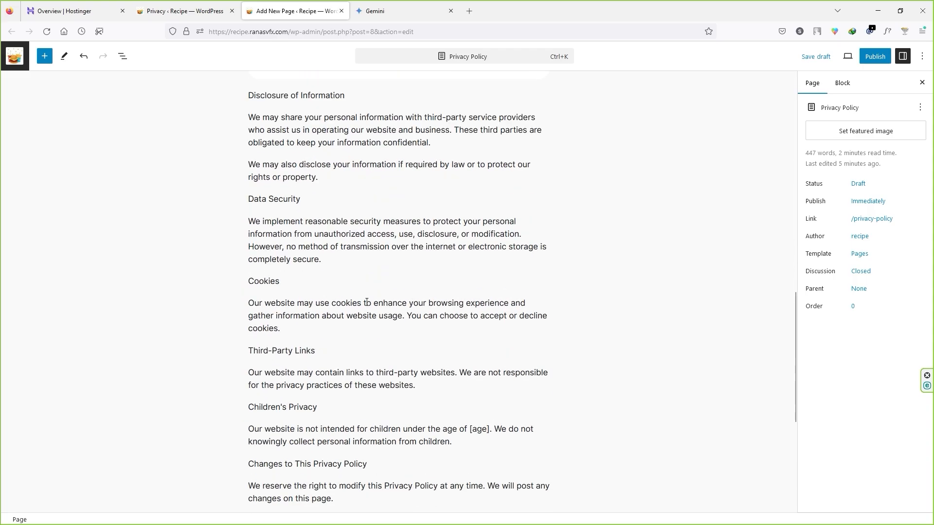
{"action": "scroll", "coordinate": [367, 302], "scroll_direction": "down", "scroll_amount": 1}
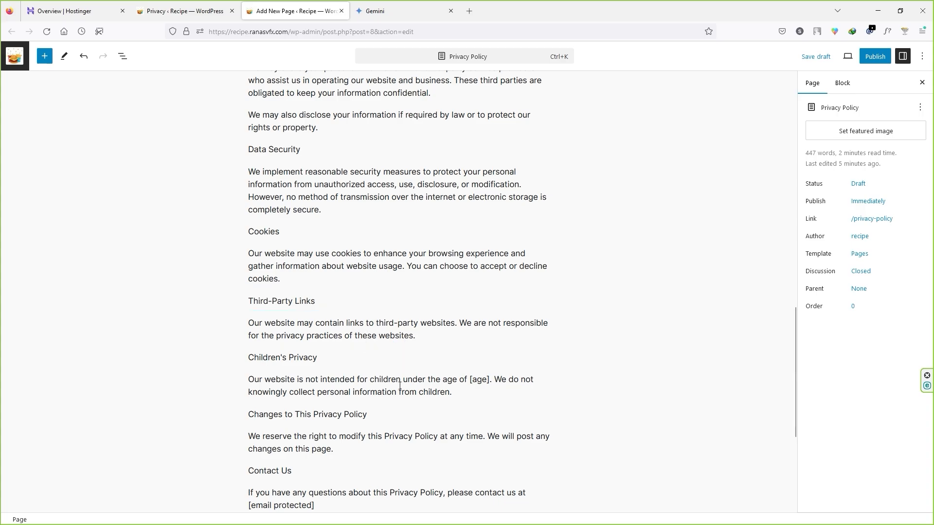
{"action": "scroll", "coordinate": [399, 387], "scroll_direction": "down", "scroll_amount": 2}
{"action": "scroll", "coordinate": [425, 319], "scroll_direction": "up", "scroll_amount": 15}
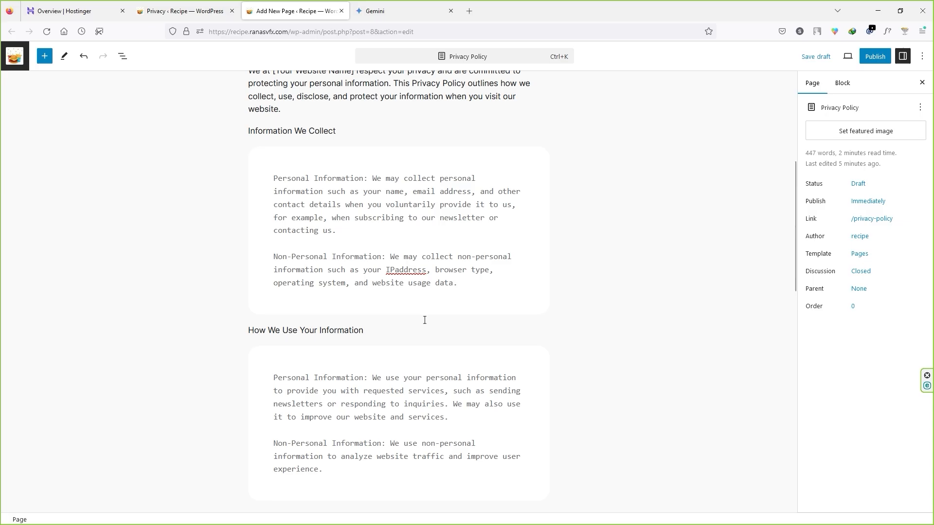
{"action": "scroll", "coordinate": [424, 320], "scroll_direction": "up", "scroll_amount": 6}
{"action": "left_click", "coordinate": [874, 57]}
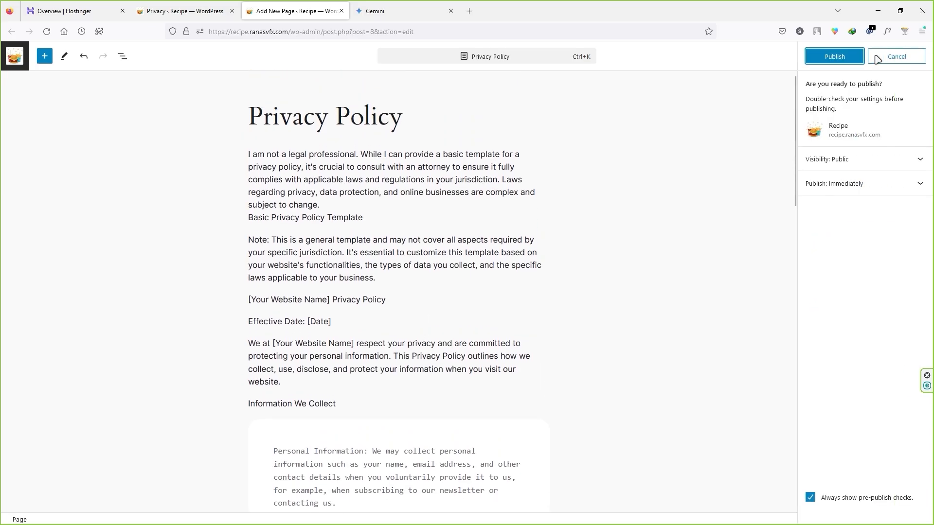
{"action": "left_click", "coordinate": [834, 57]}
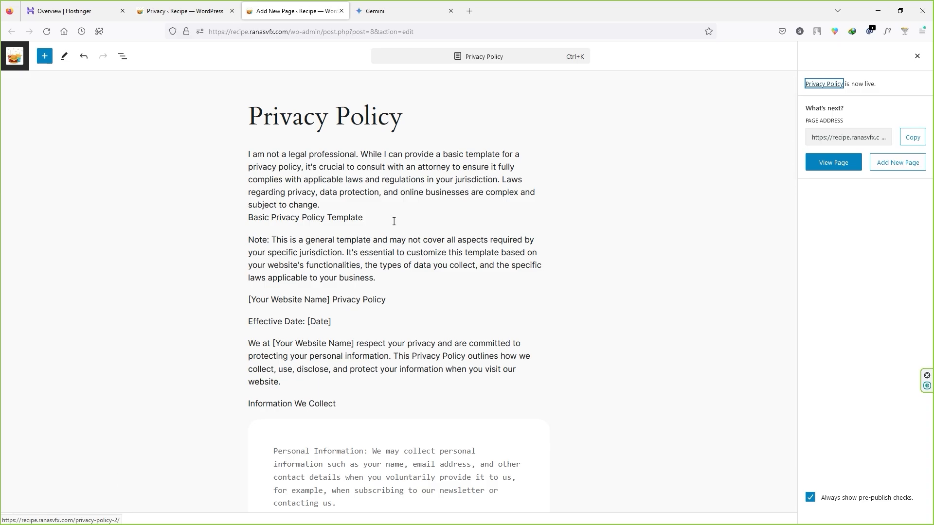
- Close the Gemini, Hostinger and page editor browser tabs, keeping only the WordPress Privacy settings open
{"action": "left_click", "coordinate": [419, 10]}
{"action": "left_click", "coordinate": [452, 11]}
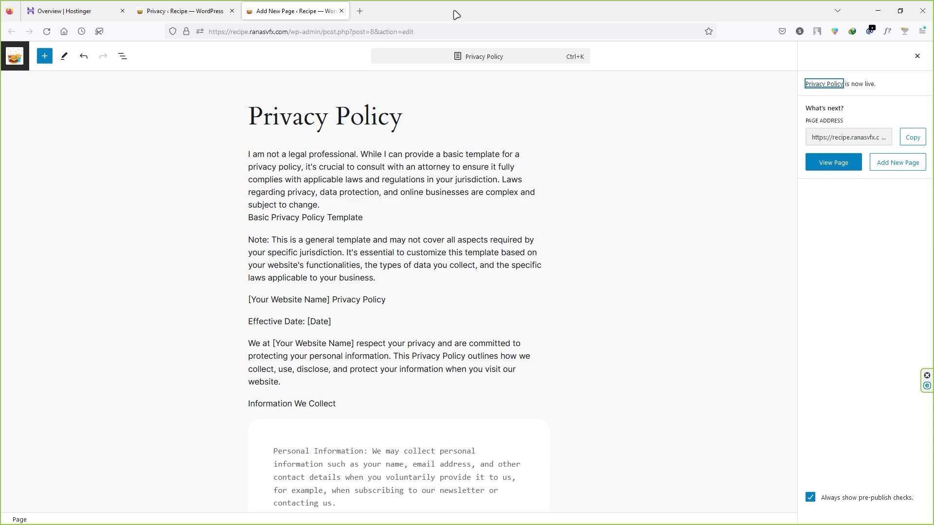
{"action": "left_click", "coordinate": [106, 13]}
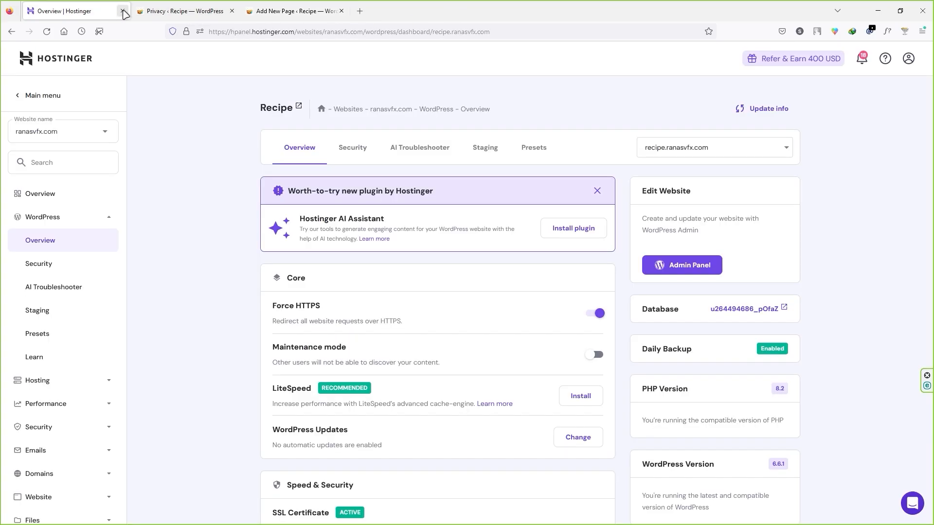
{"action": "left_click", "coordinate": [123, 12]}
{"action": "left_click", "coordinate": [185, 10]}
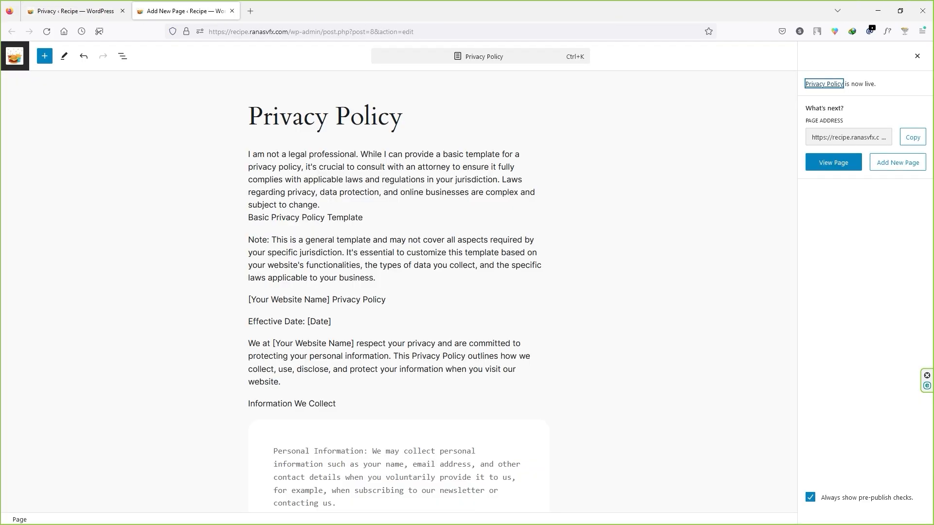
{"action": "left_click", "coordinate": [426, 193]}
{"action": "left_click", "coordinate": [231, 11]}
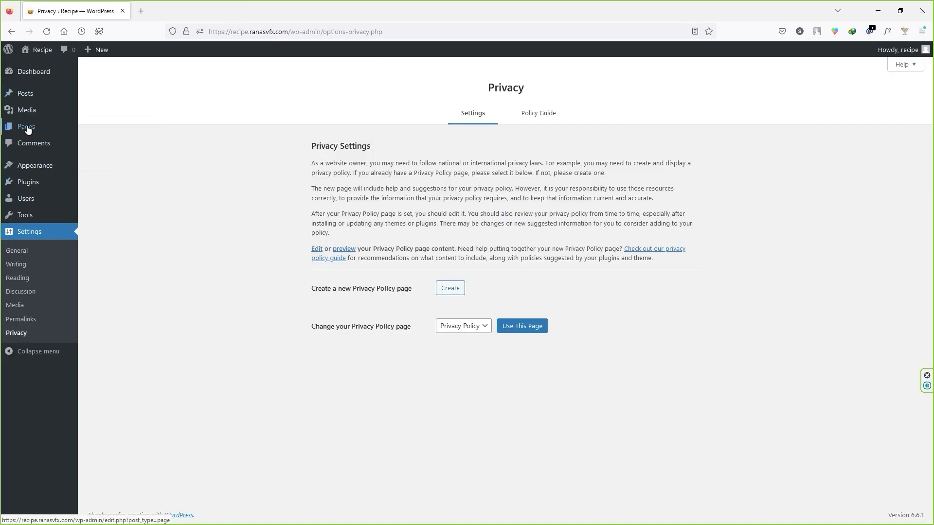
- Open the list of all pages in a separate browser tab and check how the published Privacy Policy page looks on the site
{"action": "mouse_move", "coordinate": [32, 131]}
{"action": "right_click", "coordinate": [105, 127]}
{"action": "left_click", "coordinate": [121, 135]}
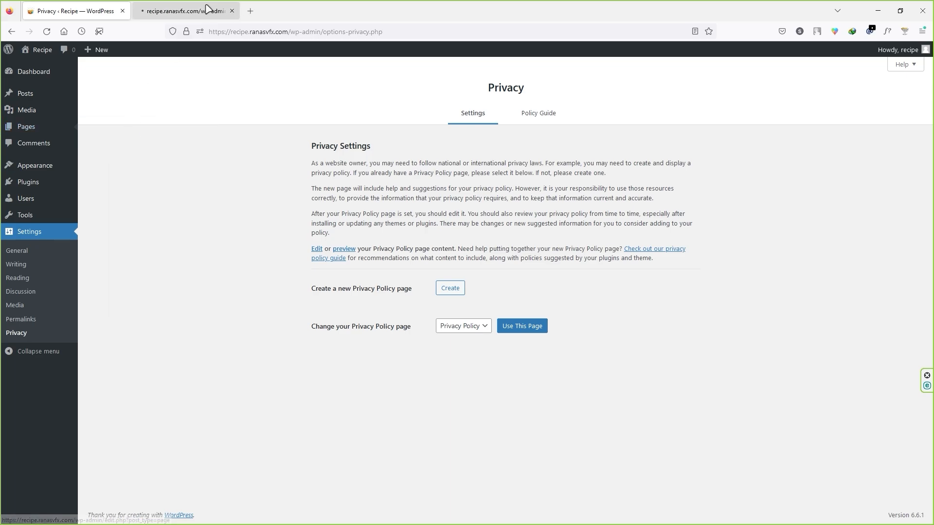
{"action": "left_click", "coordinate": [184, 11]}
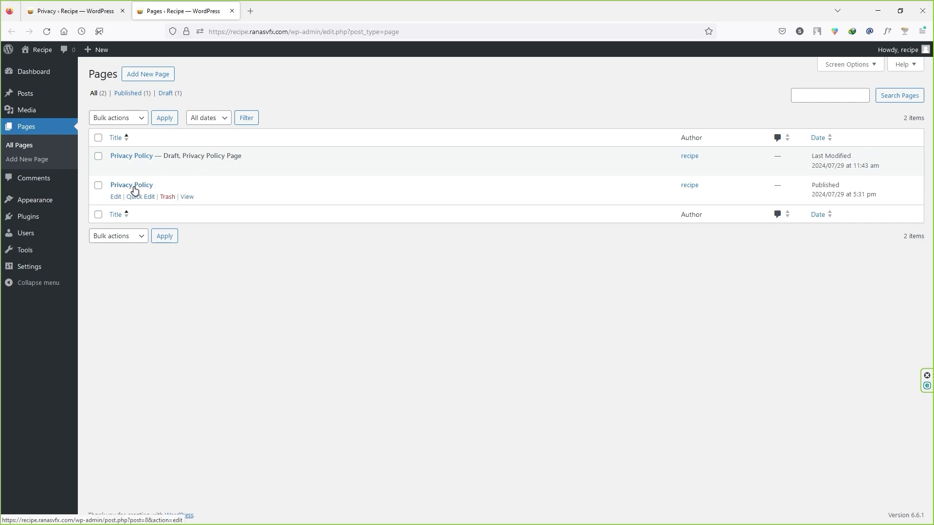
{"action": "right_click", "coordinate": [187, 197]}
{"action": "left_click", "coordinate": [200, 209]}
{"action": "left_click", "coordinate": [296, 11]}
{"action": "scroll", "coordinate": [448, 322], "scroll_direction": "up", "scroll_amount": 4}
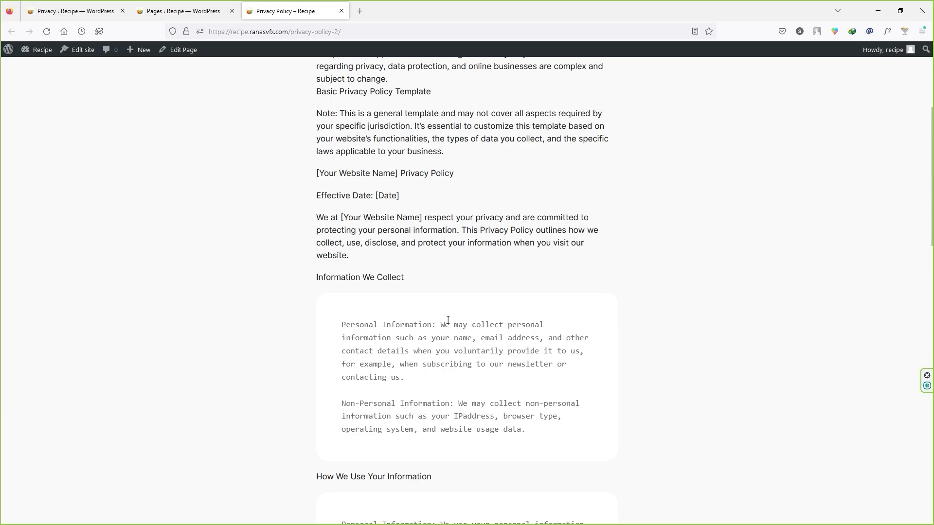
{"action": "left_click", "coordinate": [341, 10]}
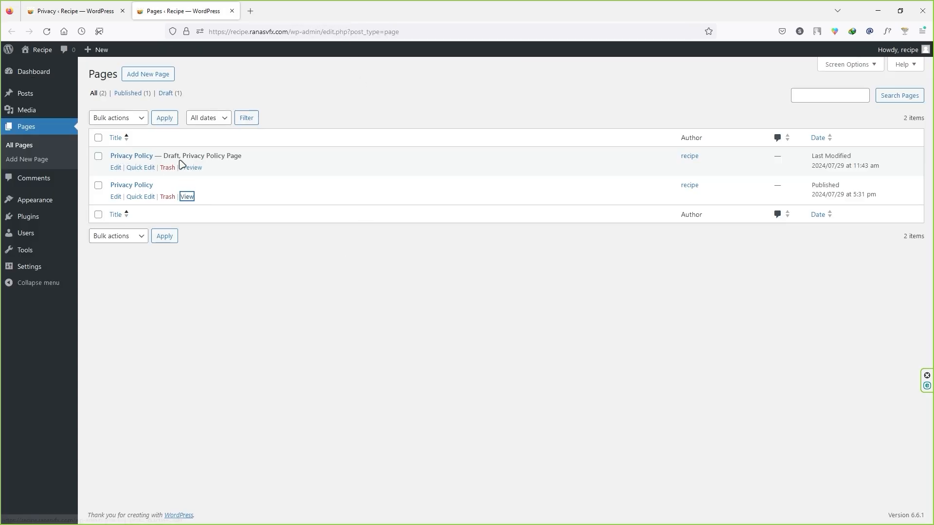
- Trash the draft Privacy Policy page, change the published page's link to "/privacy-policy", and save it
{"action": "left_click", "coordinate": [167, 167]}
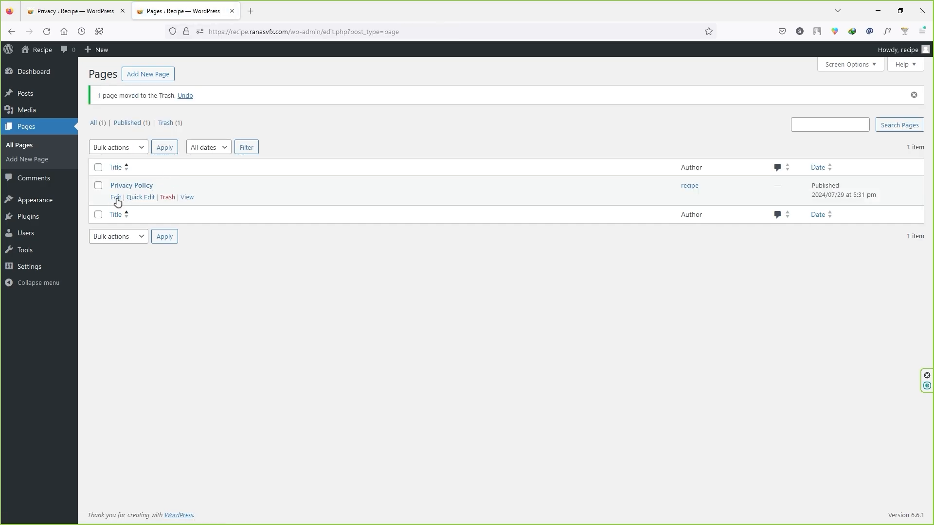
{"action": "left_click", "coordinate": [116, 198]}
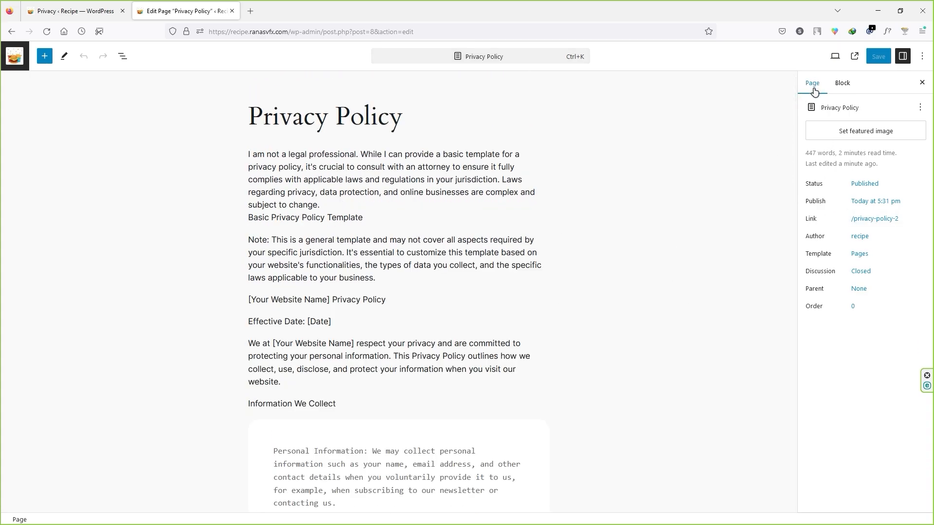
{"action": "left_click", "coordinate": [879, 220]}
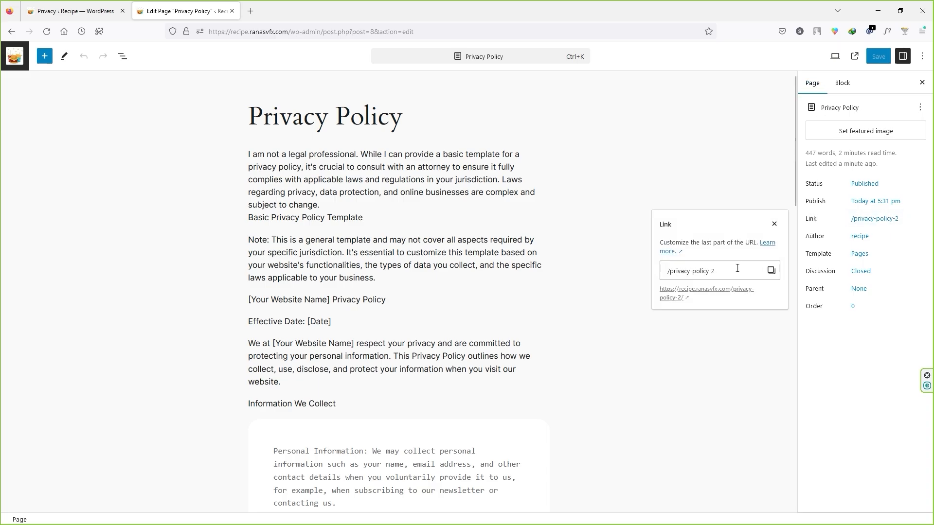
{"action": "key", "text": "BackSpace"}
{"action": "key", "text": "BackSpace"}
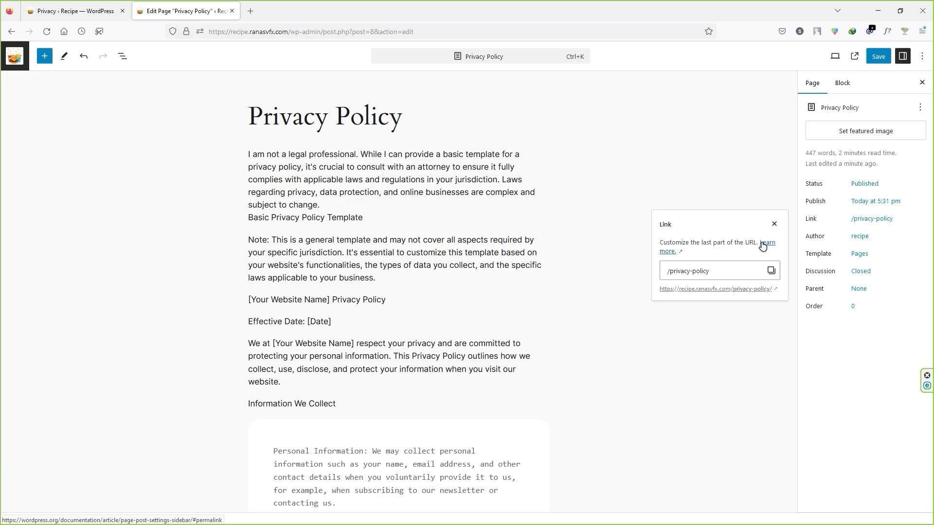
{"action": "left_click", "coordinate": [877, 220]}
{"action": "left_click", "coordinate": [878, 57]}
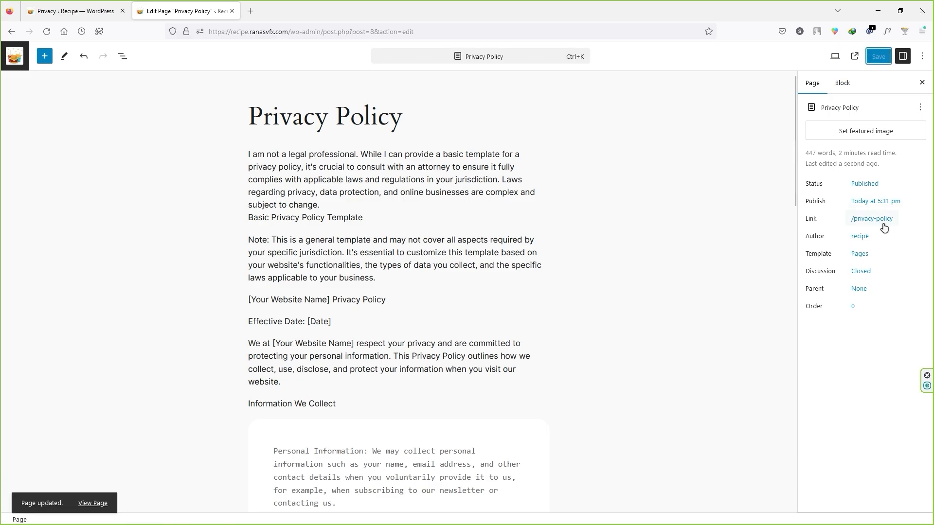
- View the updated Privacy Policy page on the site, check its web address, and close its browser tab
{"action": "left_click", "coordinate": [96, 504]}
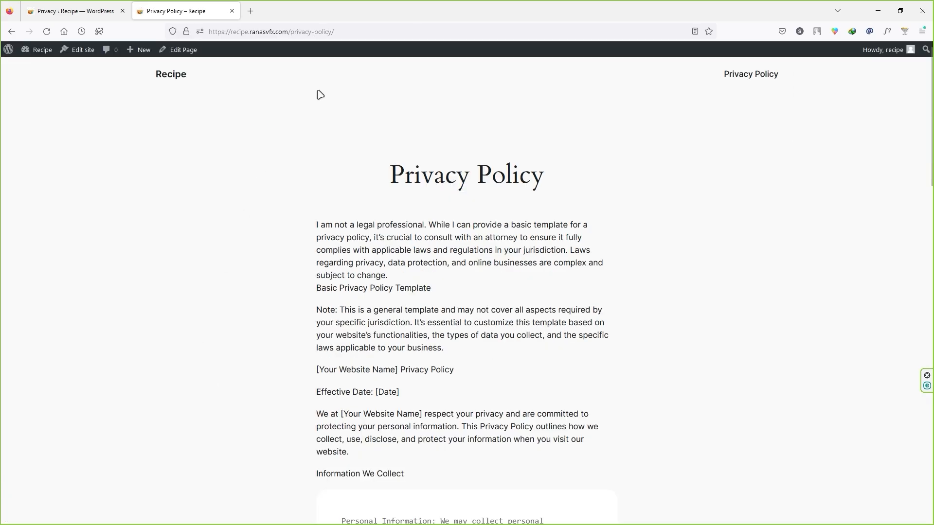
{"action": "left_click", "coordinate": [315, 32]}
{"action": "left_click_drag", "start_coordinate": [334, 33], "coordinate": [290, 32]}
{"action": "key", "text": "Escape"}
{"action": "left_click", "coordinate": [231, 11]}
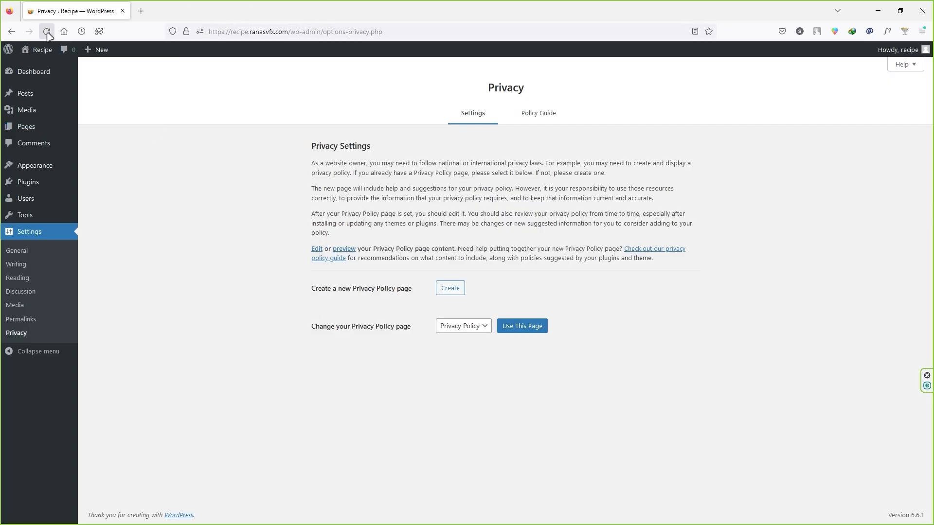
- Reload the Privacy settings and assign the published Privacy Policy page as the site's privacy policy
{"action": "left_click", "coordinate": [30, 332]}
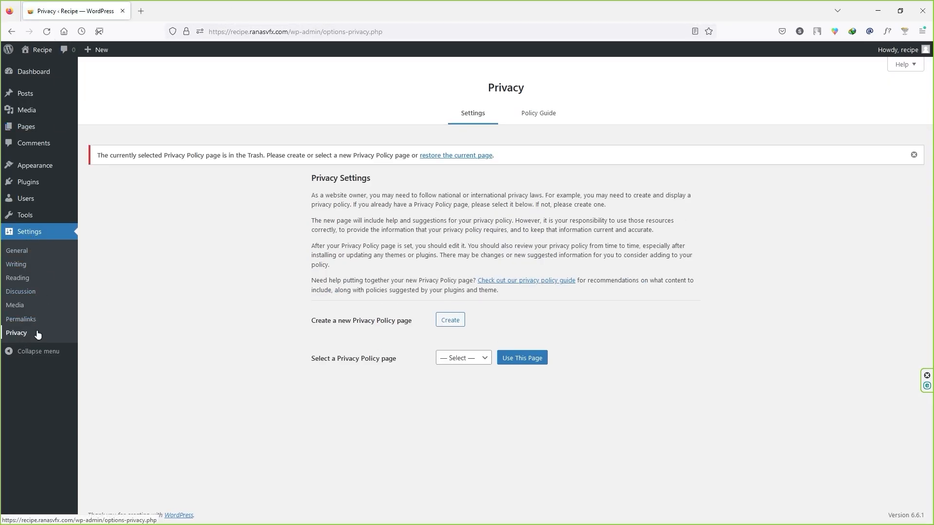
{"action": "left_click", "coordinate": [457, 358]}
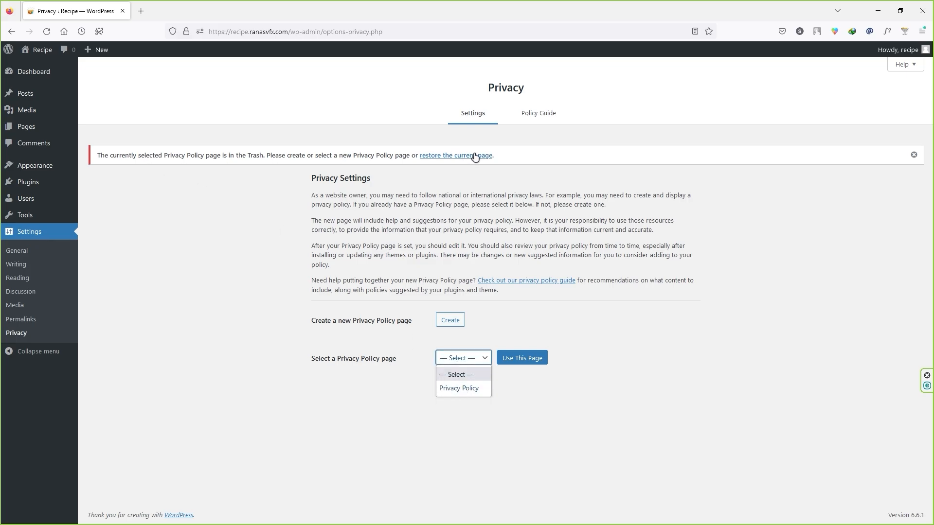
{"action": "left_click", "coordinate": [452, 389]}
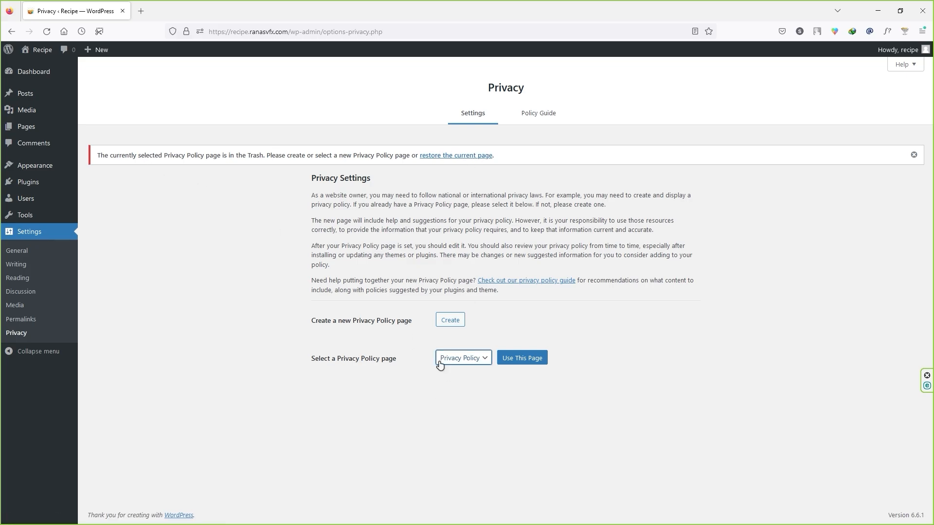
{"action": "left_click", "coordinate": [499, 360]}
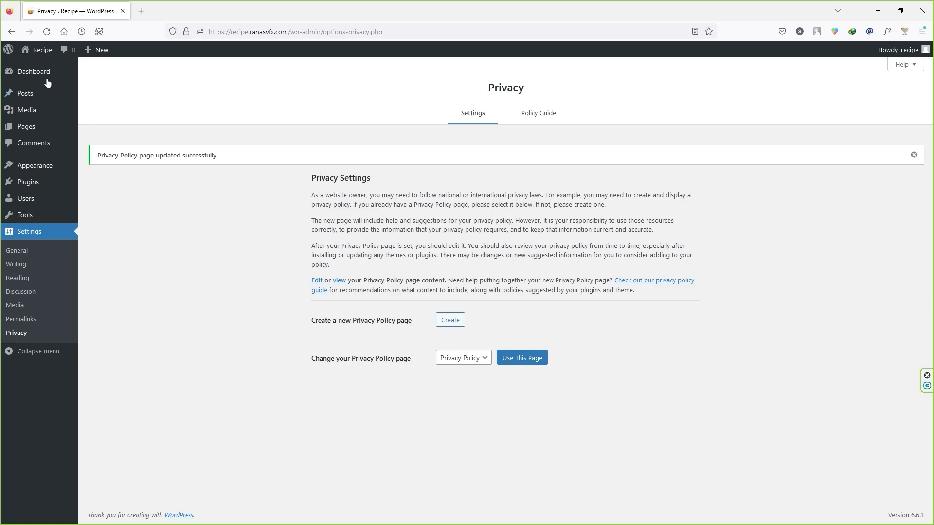
- Return to the WordPress dashboard, load ranasvfx.com/wpdelicious in a separate browser tab, and open the plugin's pricing page
{"action": "left_click", "coordinate": [39, 72]}
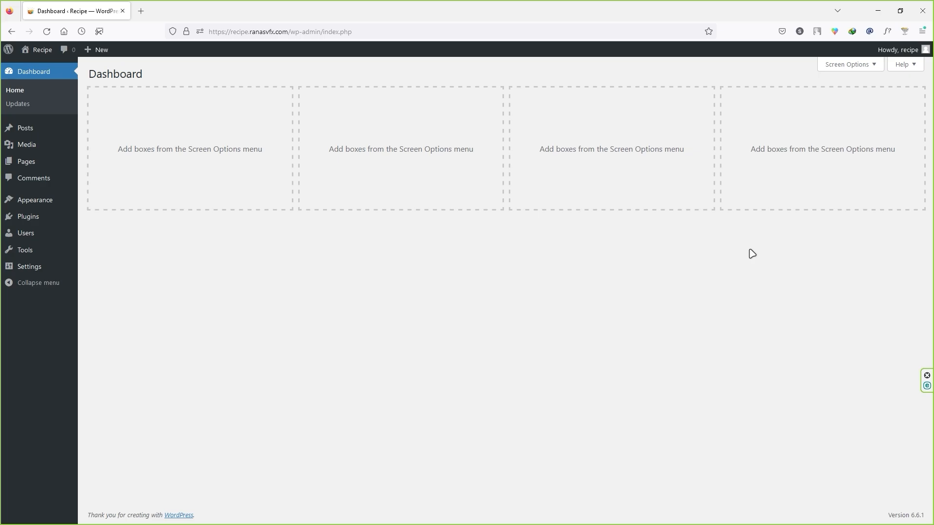
{"action": "left_click", "coordinate": [141, 11]}
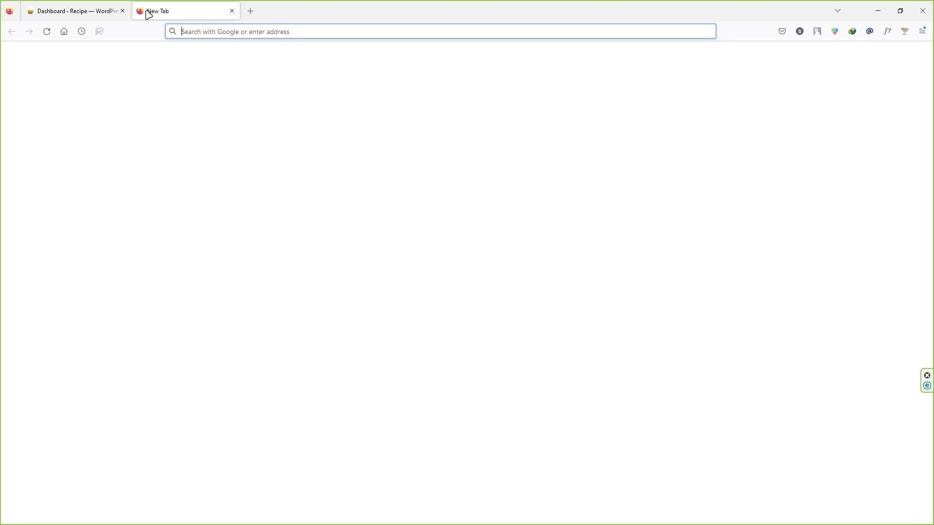
{"action": "type", "text": "ranasvfx.com/wpdelicious"}
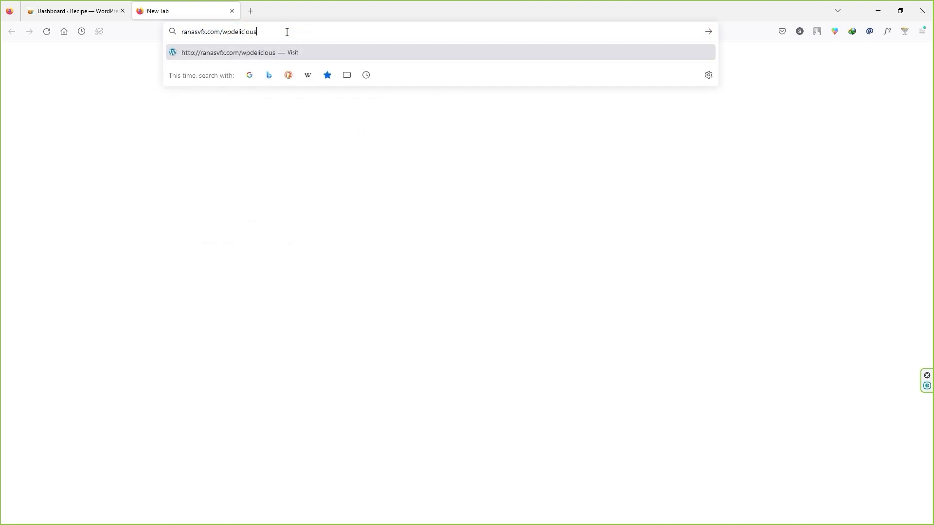
{"action": "key", "text": "Return"}
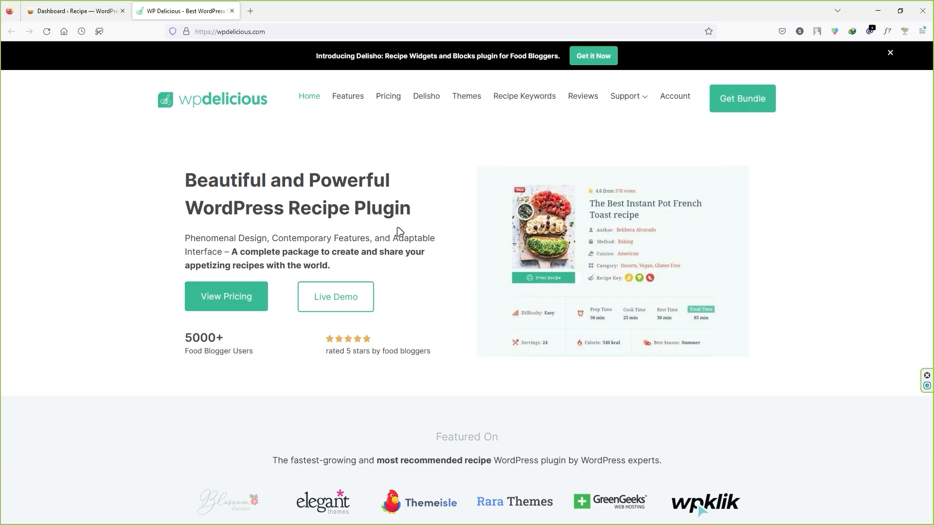
{"action": "left_click", "coordinate": [222, 310]}
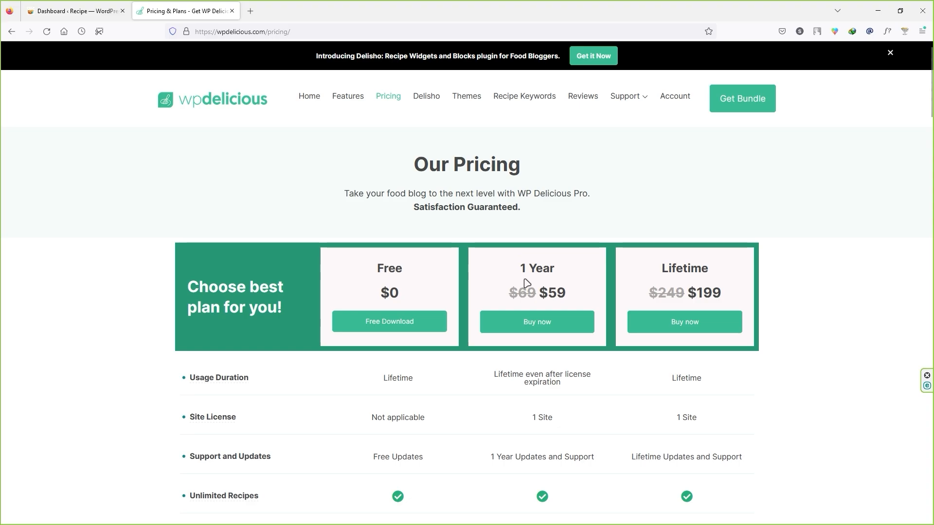
- Compare the Free, 1 Year and Lifetime plans of WP Delicious, examining their feature lists and site licenses
{"action": "left_click_drag", "start_coordinate": [520, 268], "coordinate": [555, 270]}
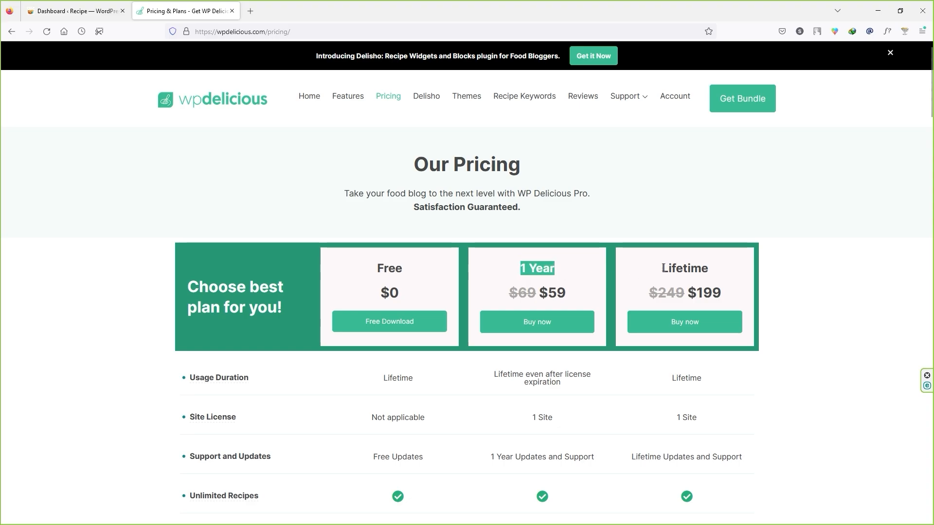
{"action": "left_click_drag", "start_coordinate": [662, 268], "coordinate": [715, 271]}
{"action": "scroll", "coordinate": [404, 220], "scroll_direction": "down", "scroll_amount": 3}
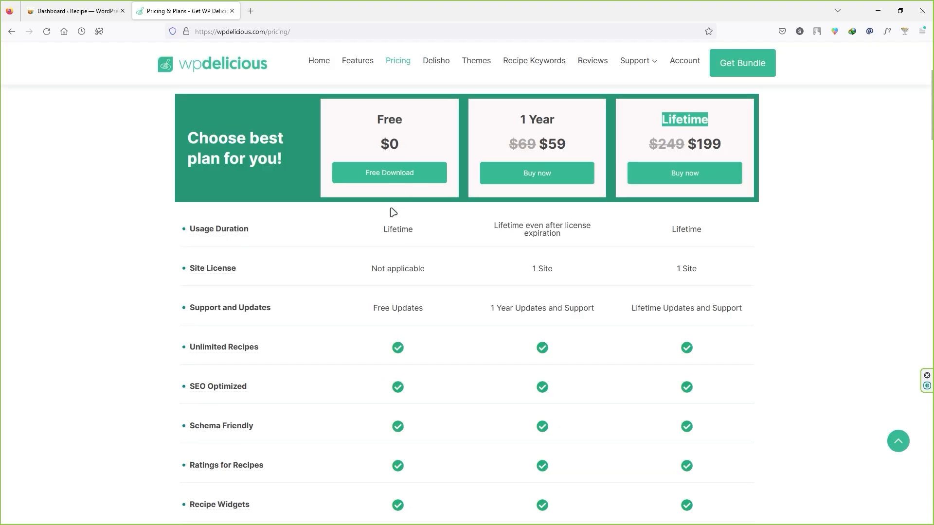
{"action": "scroll", "coordinate": [389, 301], "scroll_direction": "down", "scroll_amount": 4}
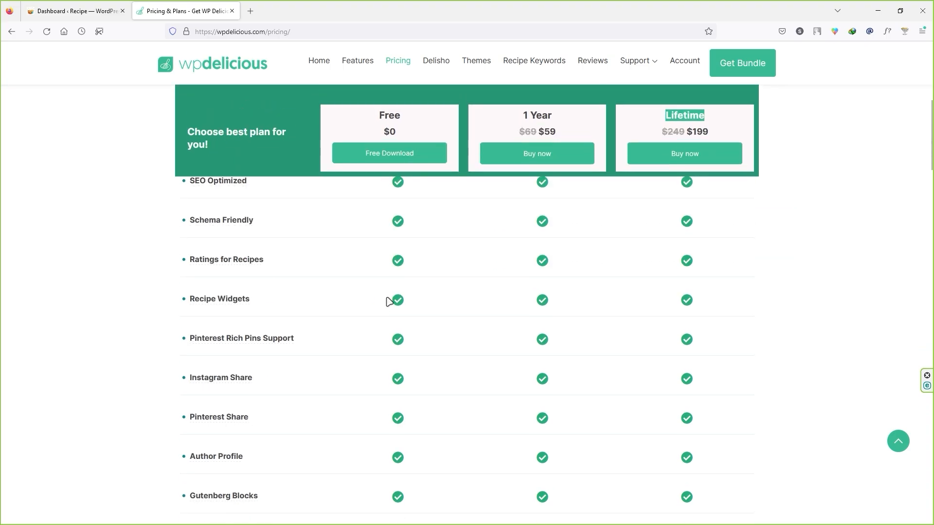
{"action": "scroll", "coordinate": [389, 301], "scroll_direction": "down", "scroll_amount": 20}
{"action": "scroll", "coordinate": [392, 307], "scroll_direction": "up", "scroll_amount": 3}
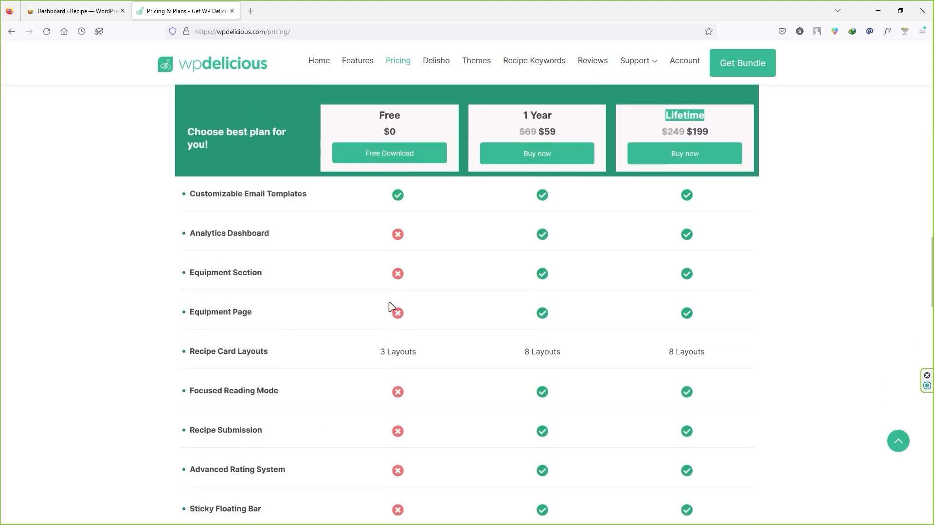
{"action": "scroll", "coordinate": [407, 406], "scroll_direction": "down", "scroll_amount": 4}
{"action": "scroll", "coordinate": [417, 417], "scroll_direction": "up", "scroll_amount": 9}
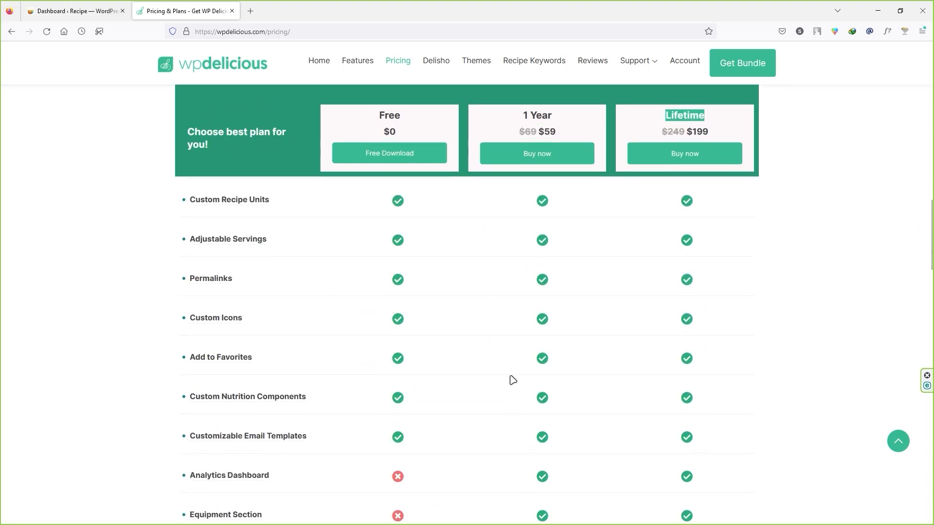
{"action": "scroll", "coordinate": [512, 379], "scroll_direction": "up", "scroll_amount": 13}
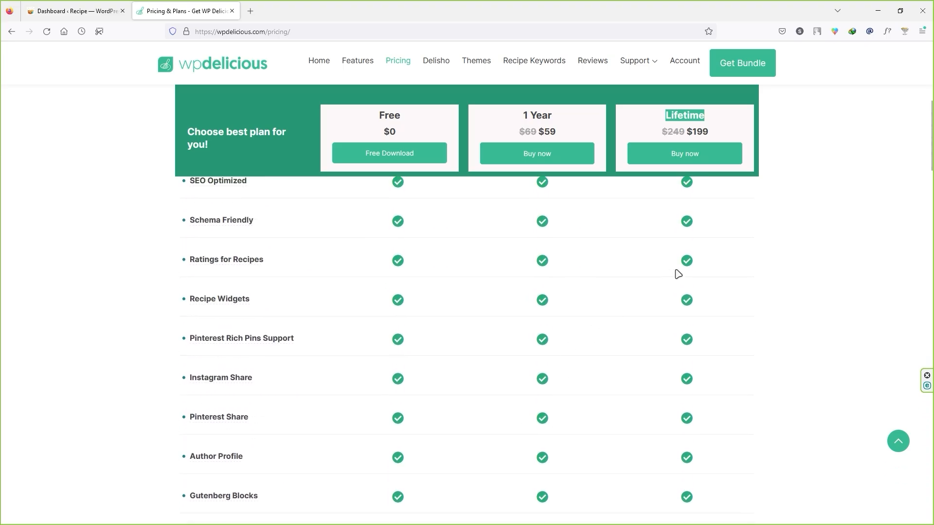
{"action": "scroll", "coordinate": [678, 274], "scroll_direction": "up", "scroll_amount": 6}
{"action": "scroll", "coordinate": [535, 350], "scroll_direction": "down", "scroll_amount": 9}
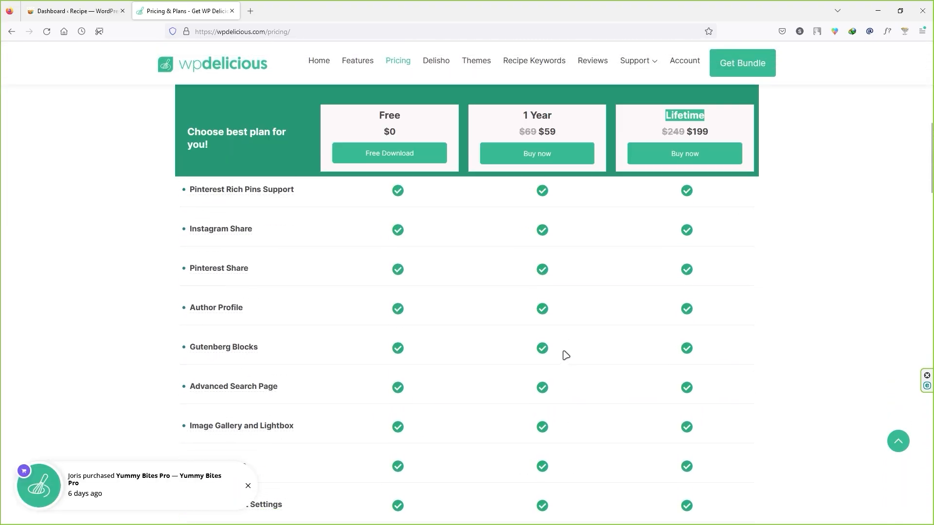
{"action": "scroll", "coordinate": [564, 360], "scroll_direction": "down", "scroll_amount": 20}
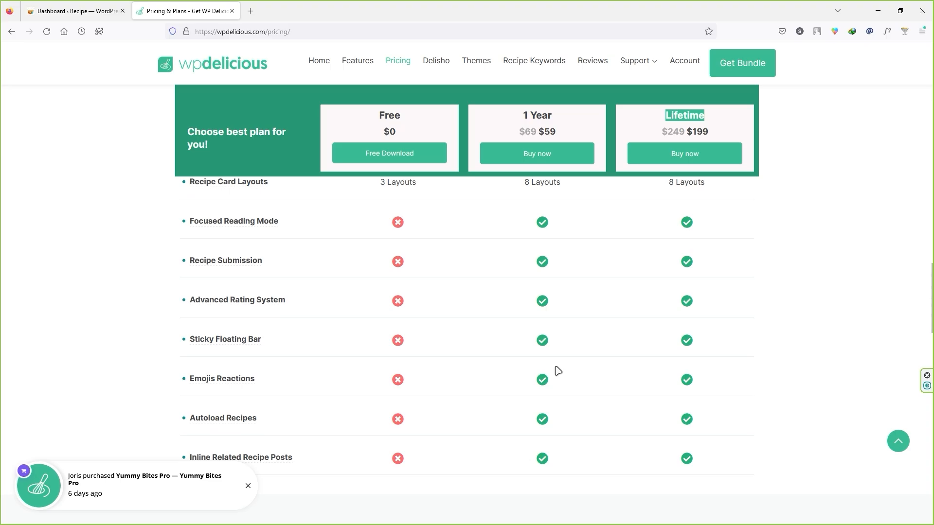
{"action": "scroll", "coordinate": [556, 370], "scroll_direction": "up", "scroll_amount": 12}
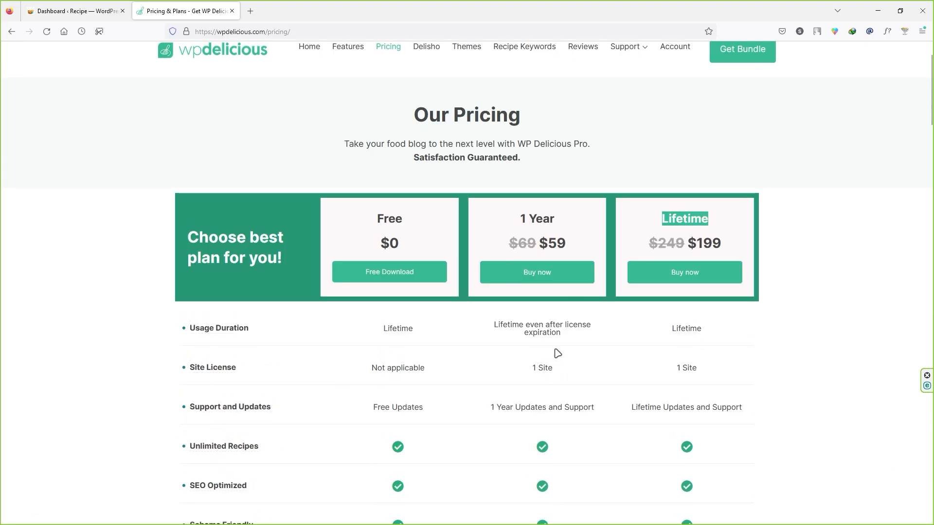
{"action": "left_click", "coordinate": [718, 224]}
{"action": "left_click_drag", "start_coordinate": [532, 368], "coordinate": [555, 372]}
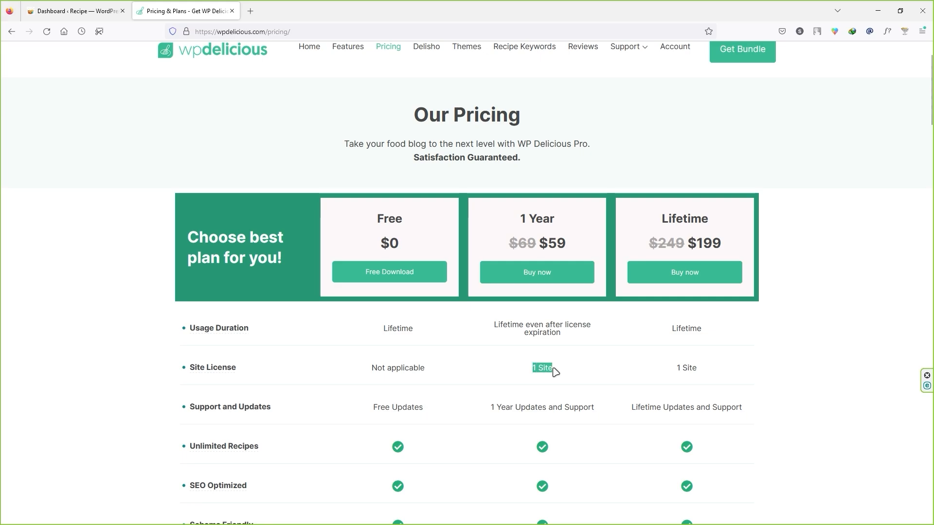
{"action": "left_click_drag", "start_coordinate": [674, 368], "coordinate": [701, 370]}
{"action": "left_click", "coordinate": [719, 372]}
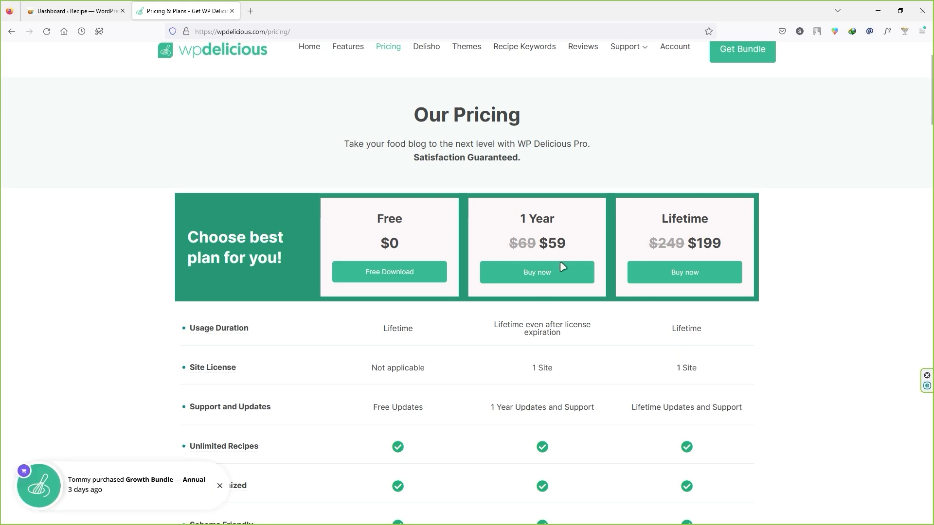
- Start buying the 1 Year plan, choose PayPal as the payment method, and review the personal info fields and purchase total
{"action": "left_click", "coordinate": [546, 278]}
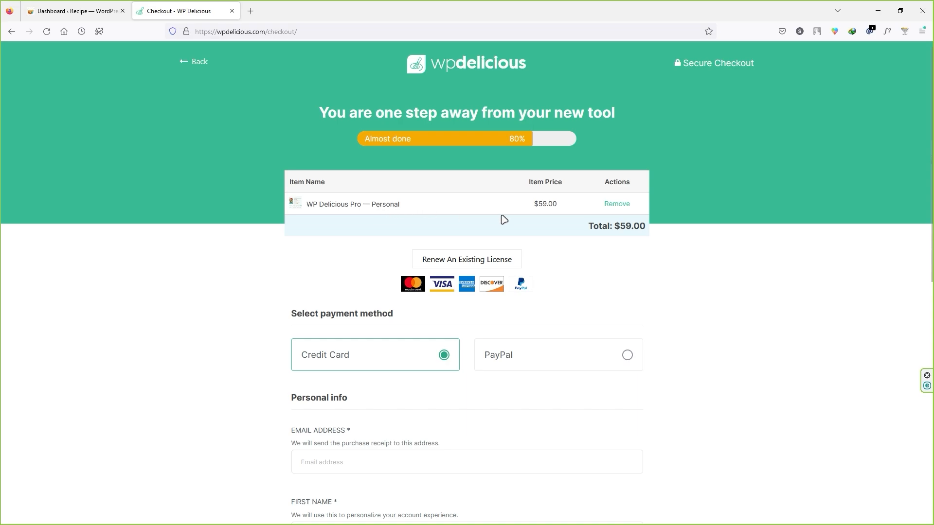
{"action": "scroll", "coordinate": [408, 296], "scroll_direction": "down", "scroll_amount": 1}
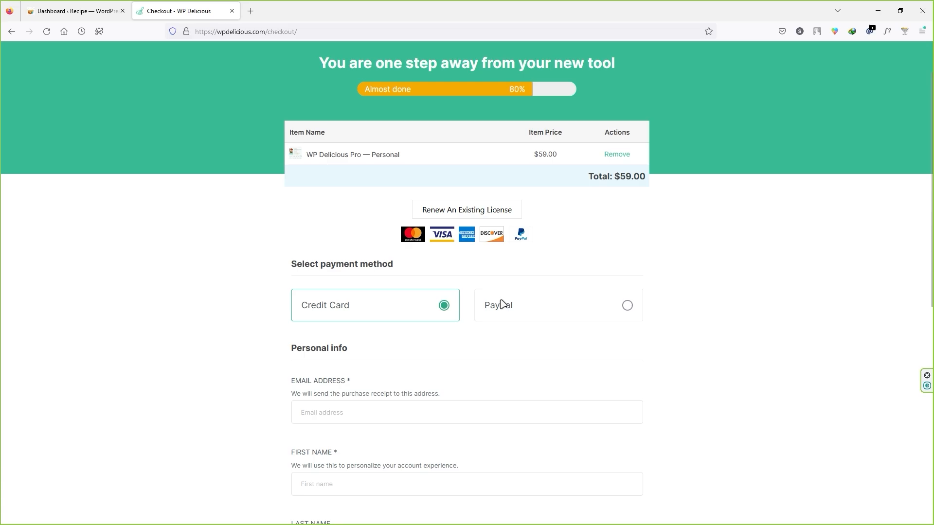
{"action": "left_click", "coordinate": [555, 307]}
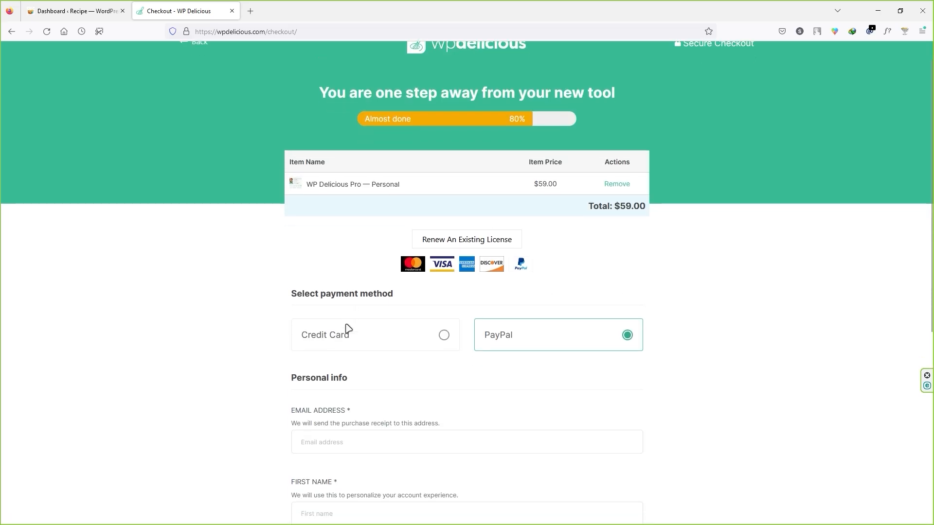
{"action": "scroll", "coordinate": [346, 327], "scroll_direction": "down", "scroll_amount": 3}
{"action": "left_click", "coordinate": [341, 309]}
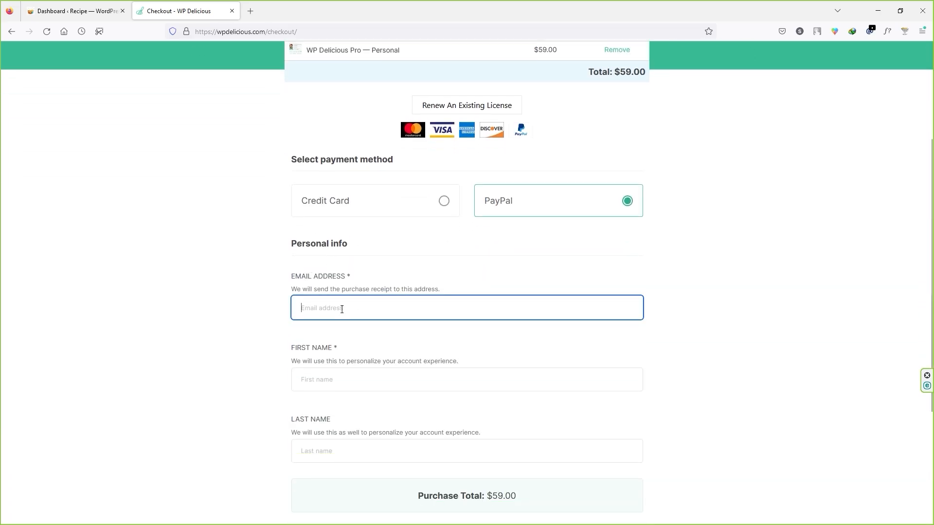
{"action": "scroll", "coordinate": [329, 232], "scroll_direction": "down", "scroll_amount": 3}
{"action": "left_click", "coordinate": [329, 232]}
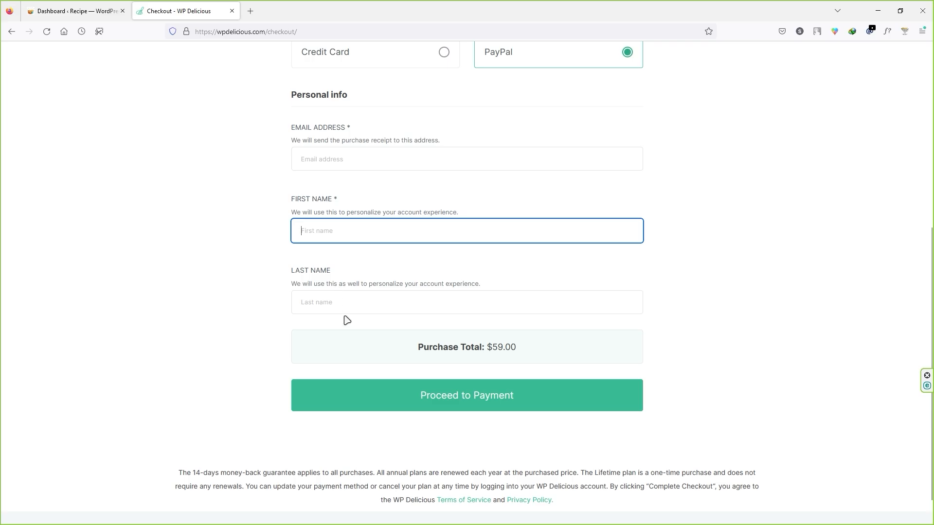
{"action": "left_click_drag", "start_coordinate": [491, 347], "coordinate": [524, 350]}
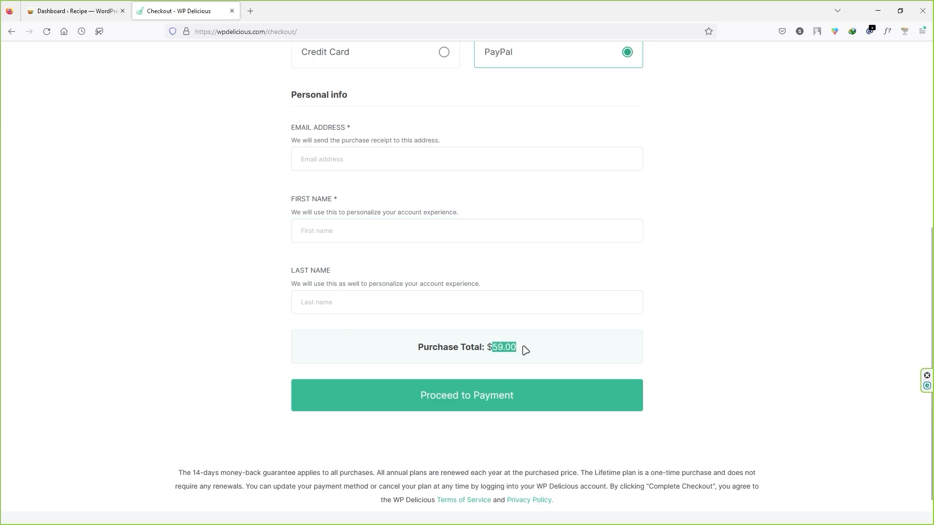
{"action": "scroll", "coordinate": [524, 345], "scroll_direction": "up", "scroll_amount": 6}
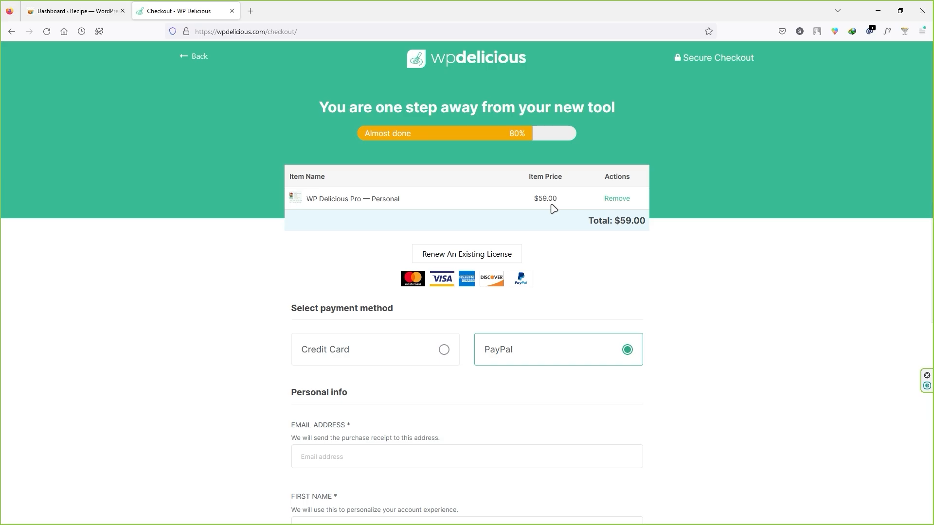
- Remove WP Delicious Pro from the cart and go back to the pricing page
{"action": "left_click", "coordinate": [620, 202]}
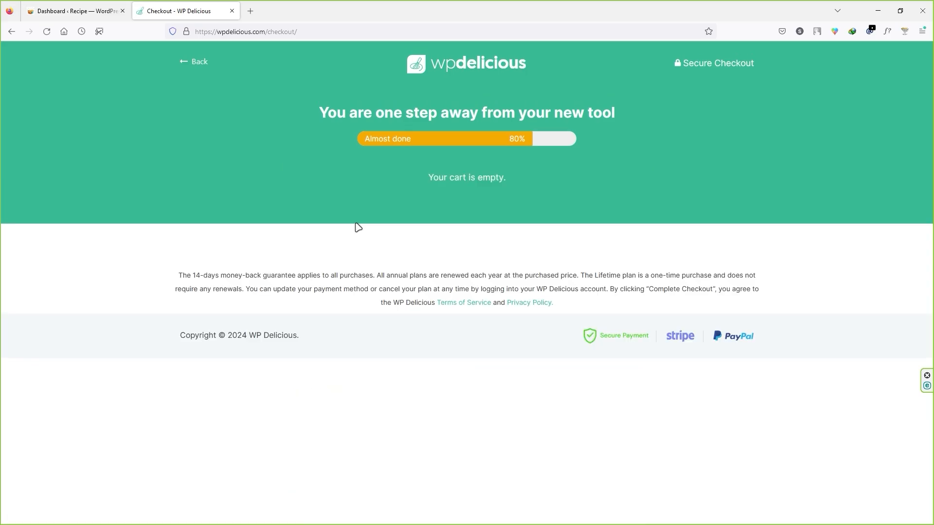
{"action": "left_click", "coordinate": [200, 64]}
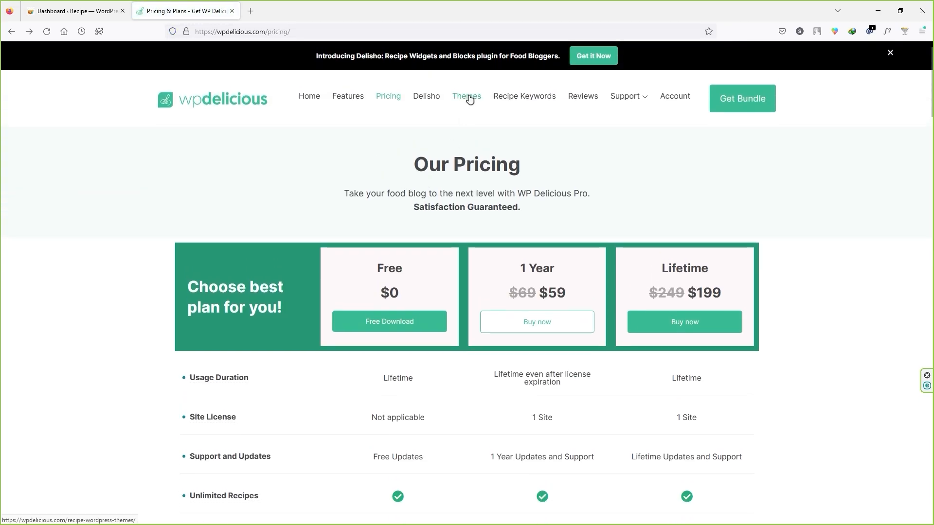
- Browse the recipe WordPress themes on the WP Delicious site and open the Yummy Bites Pro theme page
{"action": "left_click", "coordinate": [470, 100]}
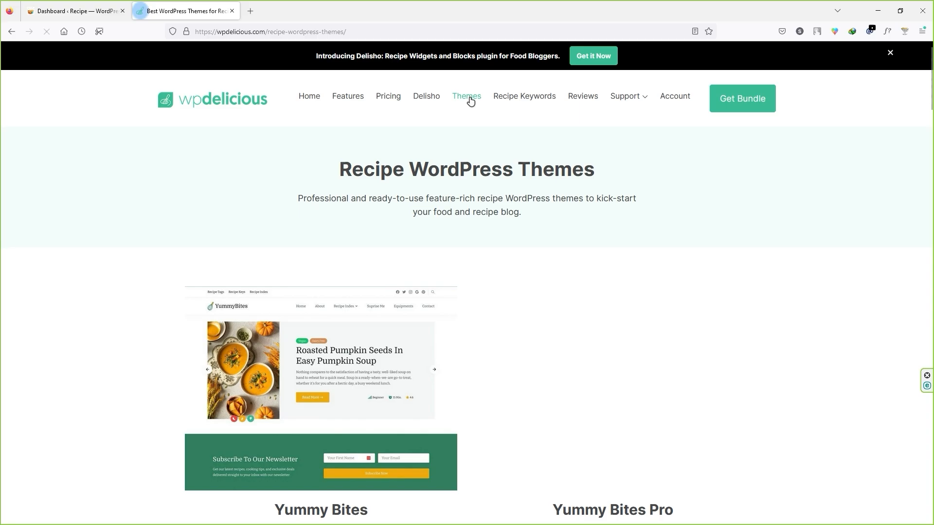
{"action": "scroll", "coordinate": [469, 100], "scroll_direction": "down", "scroll_amount": 4}
{"action": "scroll", "coordinate": [469, 243], "scroll_direction": "down", "scroll_amount": 1}
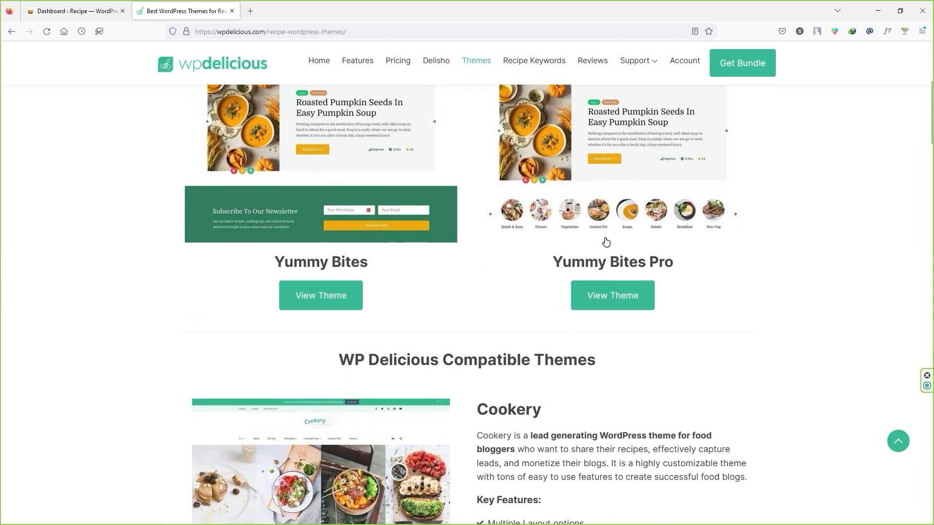
{"action": "scroll", "coordinate": [650, 267], "scroll_direction": "up", "scroll_amount": 3}
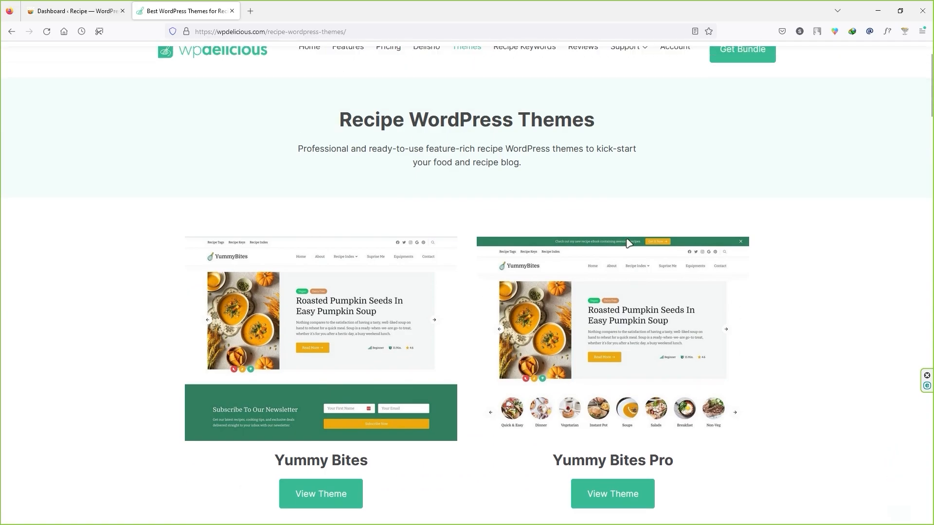
{"action": "scroll", "coordinate": [604, 340], "scroll_direction": "down", "scroll_amount": 2}
{"action": "left_click", "coordinate": [625, 351]}
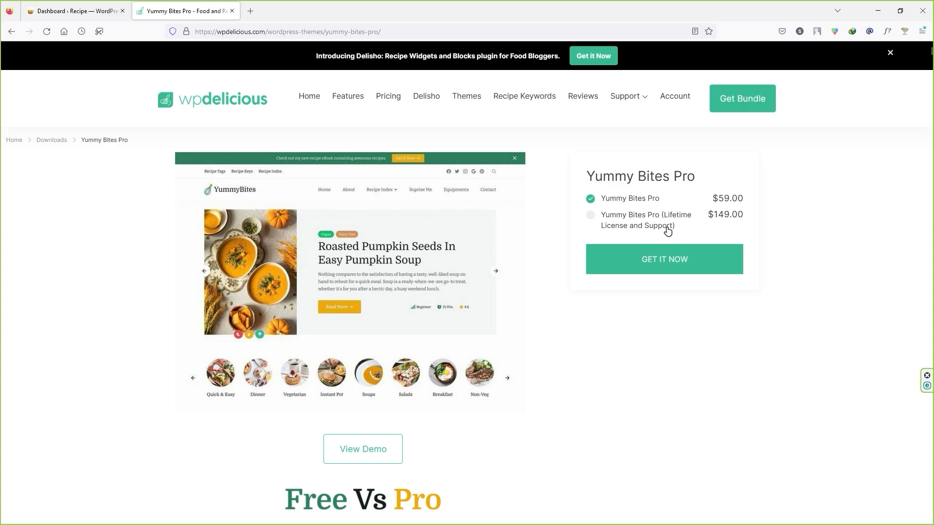
- Examine the free versus pro feature comparison on the Yummy Bites Pro page
{"action": "scroll", "coordinate": [370, 259], "scroll_direction": "down", "scroll_amount": 8}
{"action": "scroll", "coordinate": [370, 259], "scroll_direction": "down", "scroll_amount": 10}
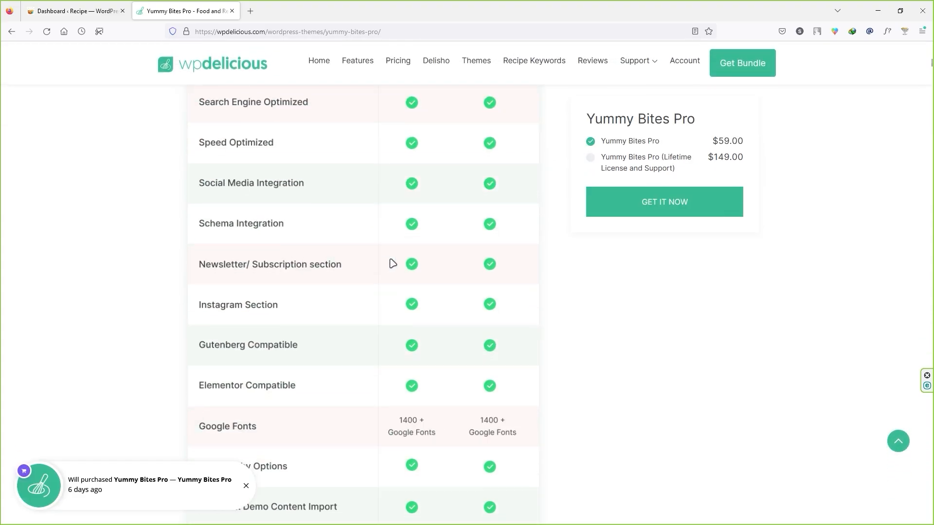
{"action": "scroll", "coordinate": [433, 258], "scroll_direction": "up", "scroll_amount": 6}
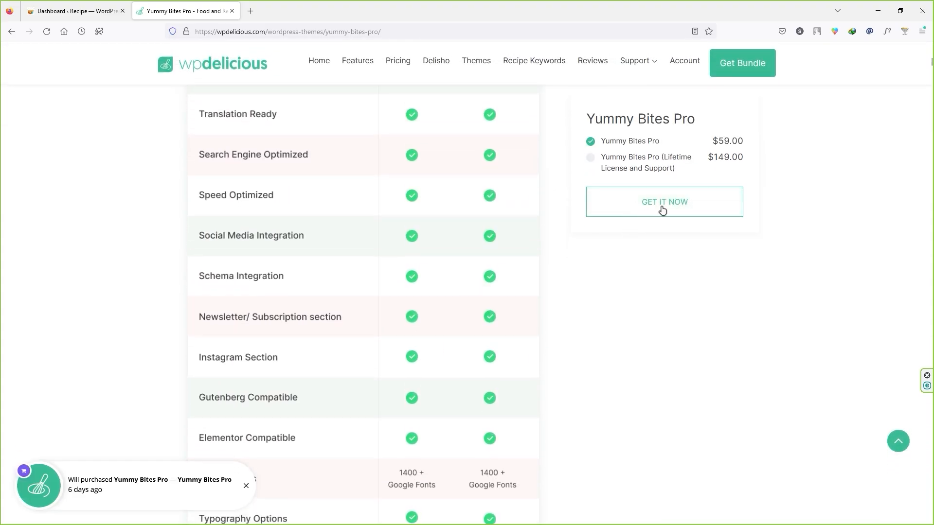
- Compare the layout, typography and section options offered by the free and Pro versions of Yummy Bites
{"action": "scroll", "coordinate": [296, 262], "scroll_direction": "up", "scroll_amount": 3}
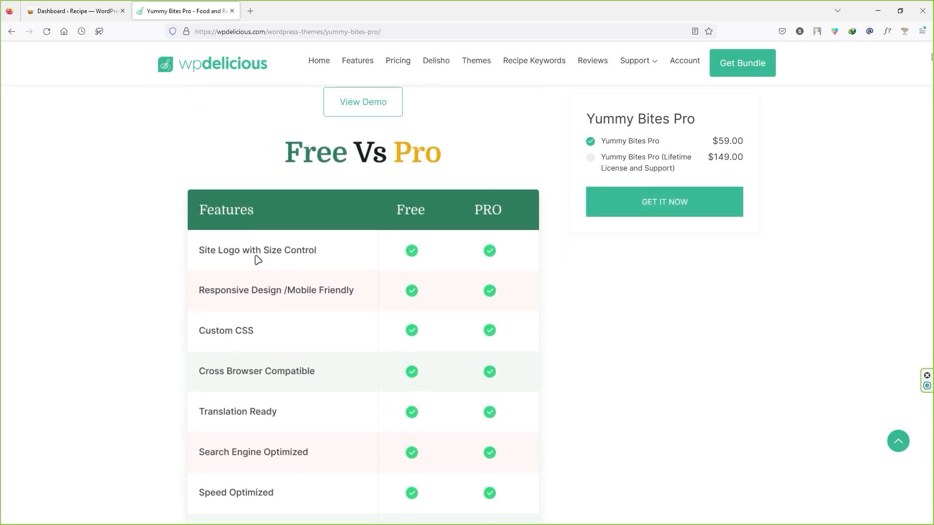
{"action": "scroll", "coordinate": [256, 258], "scroll_direction": "down", "scroll_amount": 4}
{"action": "scroll", "coordinate": [263, 182], "scroll_direction": "down", "scroll_amount": 13}
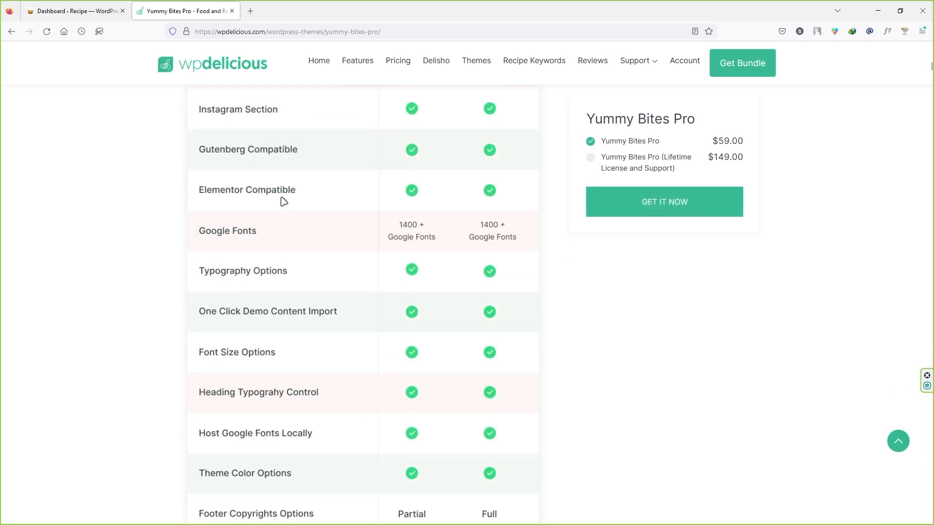
{"action": "scroll", "coordinate": [304, 189], "scroll_direction": "up", "scroll_amount": 18}
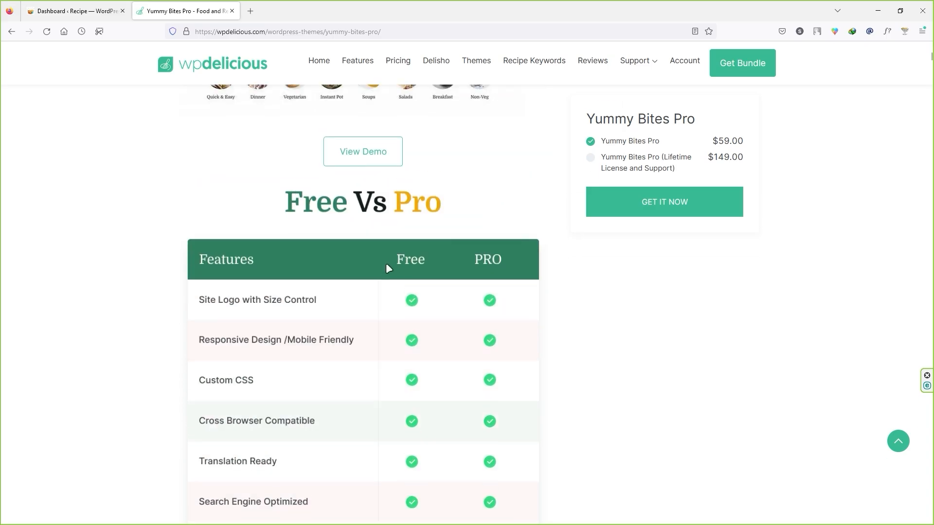
{"action": "scroll", "coordinate": [411, 243], "scroll_direction": "down", "scroll_amount": 1}
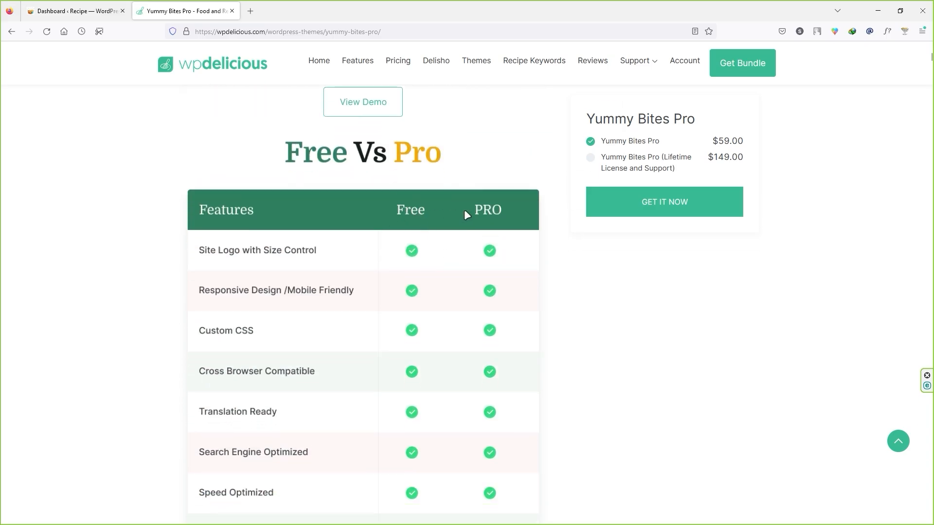
{"action": "scroll", "coordinate": [462, 241], "scroll_direction": "down", "scroll_amount": 13}
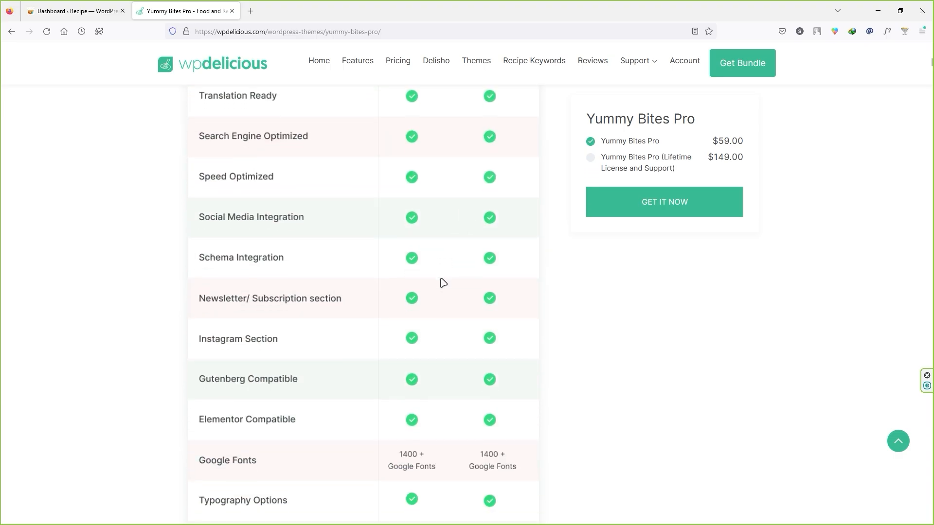
{"action": "scroll", "coordinate": [440, 288], "scroll_direction": "down", "scroll_amount": 9}
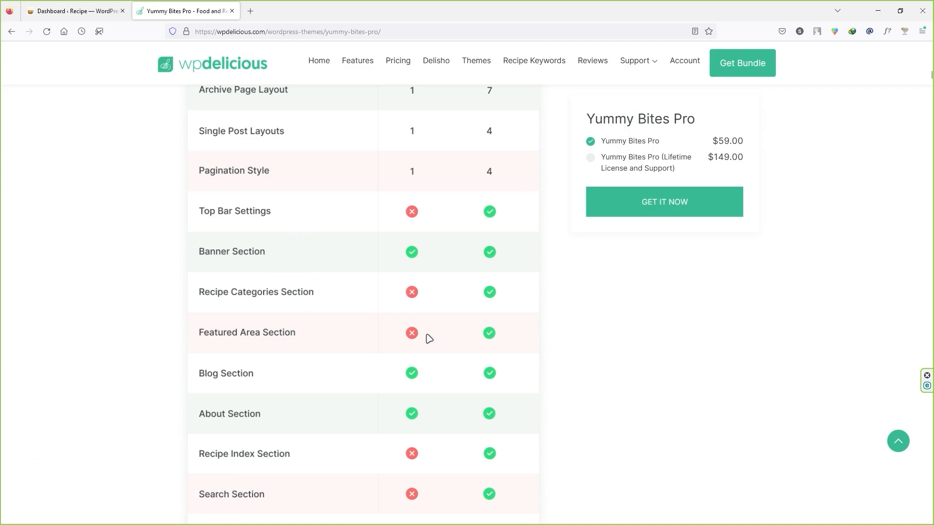
{"action": "scroll", "coordinate": [421, 337], "scroll_direction": "down", "scroll_amount": 2}
{"action": "scroll", "coordinate": [417, 325], "scroll_direction": "up", "scroll_amount": 10}
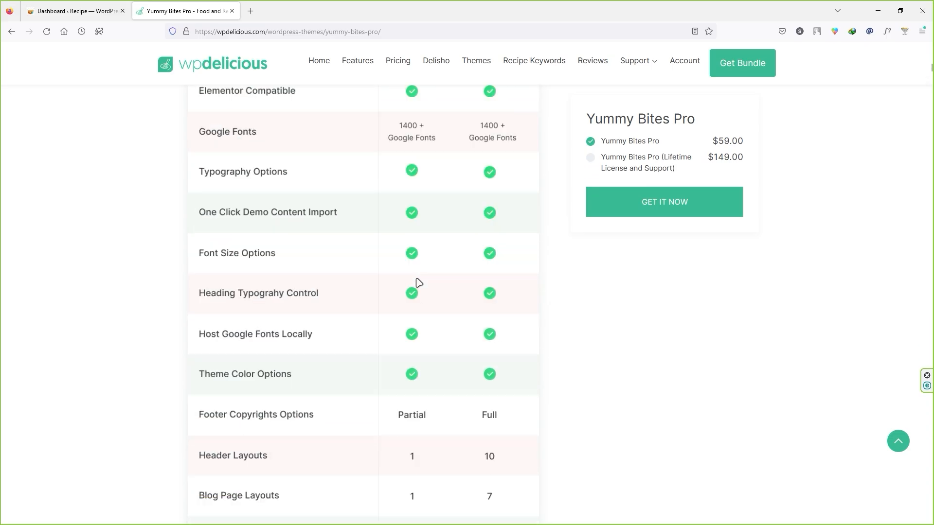
{"action": "scroll", "coordinate": [417, 282], "scroll_direction": "up", "scroll_amount": 10}
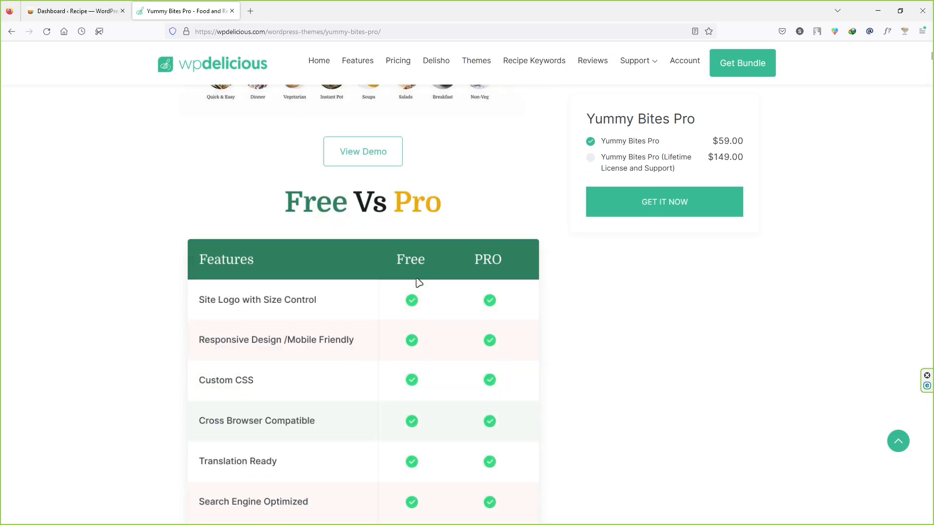
{"action": "scroll", "coordinate": [492, 257], "scroll_direction": "up", "scroll_amount": 3}
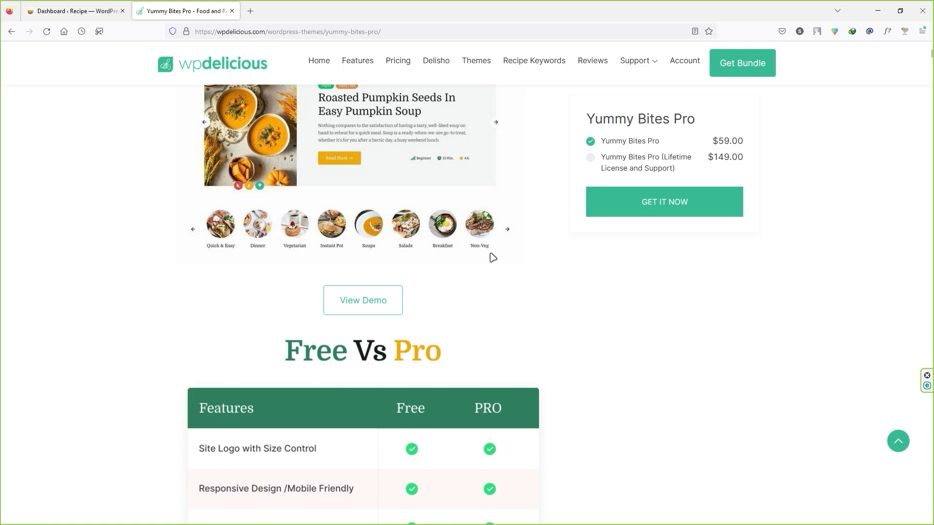
{"action": "scroll", "coordinate": [573, 282], "scroll_direction": "up", "scroll_amount": 3}
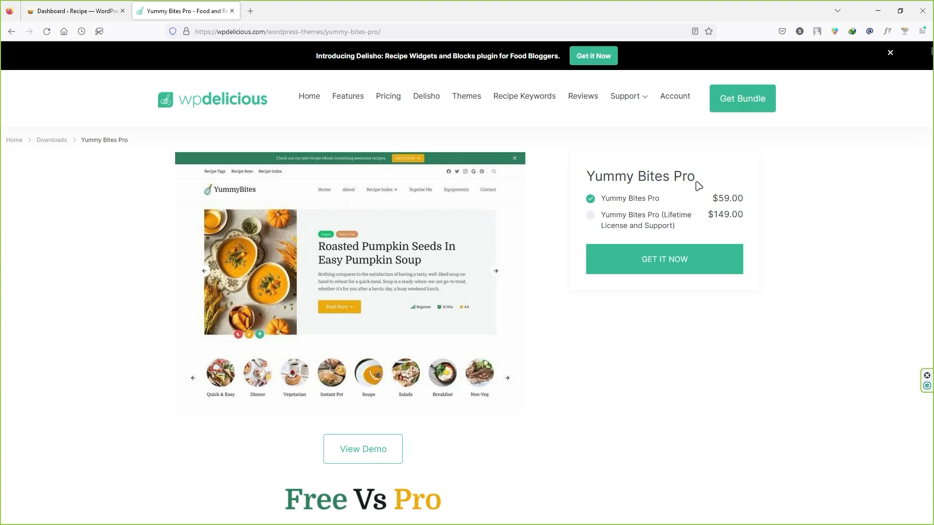
- Start buying the Yummy Bites Pro theme, choose PayPal as the payment method, and review the checkout details and purchase total
{"action": "left_click", "coordinate": [675, 265]}
{"action": "scroll", "coordinate": [632, 288], "scroll_direction": "down", "scroll_amount": 3}
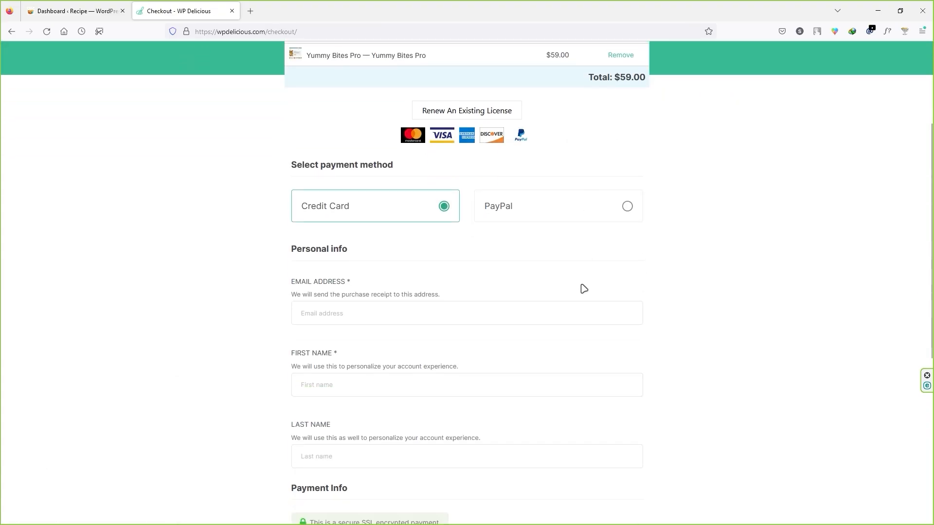
{"action": "left_click", "coordinate": [500, 209]}
{"action": "scroll", "coordinate": [501, 320], "scroll_direction": "down", "scroll_amount": 4}
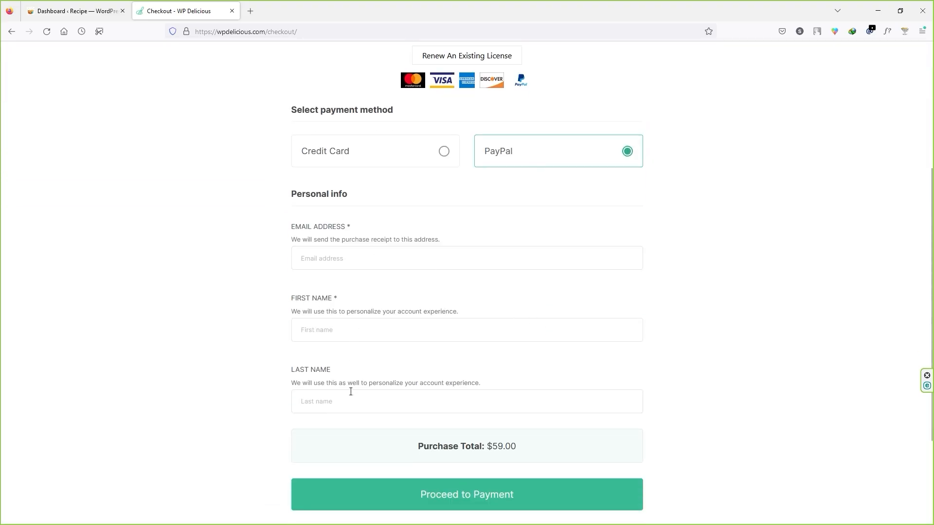
{"action": "scroll", "coordinate": [350, 391], "scroll_direction": "down", "scroll_amount": 3}
{"action": "left_click_drag", "start_coordinate": [522, 320], "coordinate": [470, 316]}
{"action": "left_click", "coordinate": [540, 321]}
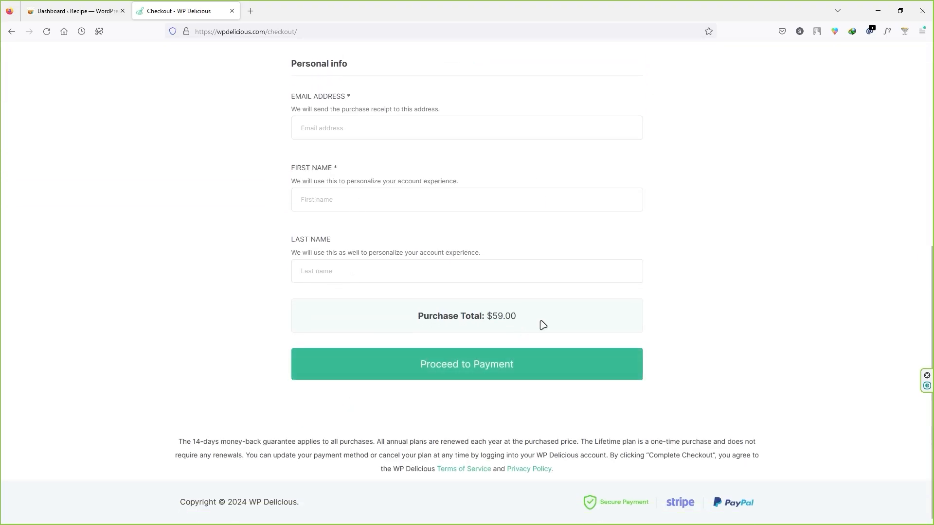
{"action": "scroll", "coordinate": [543, 325], "scroll_direction": "up", "scroll_amount": 6}
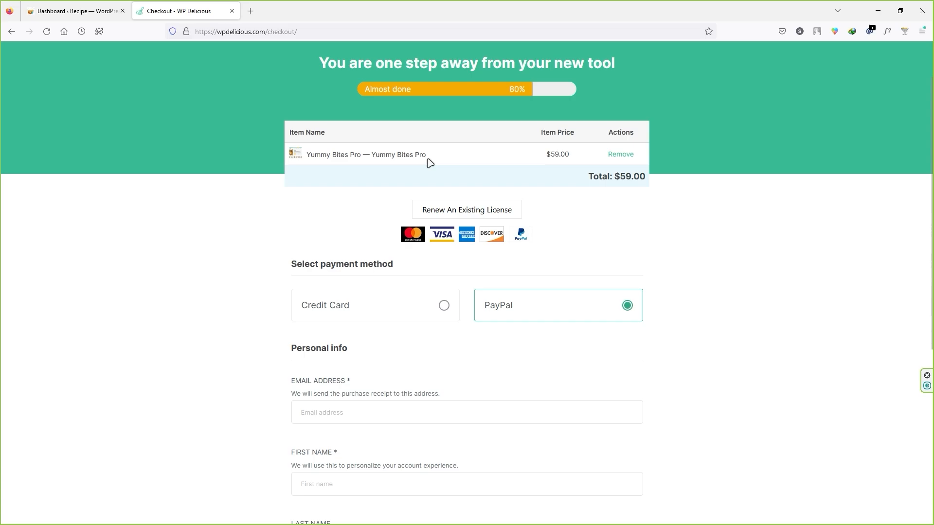
- Remove Yummy Bites Pro from the cart and return to the theme page
{"action": "left_click", "coordinate": [627, 156]}
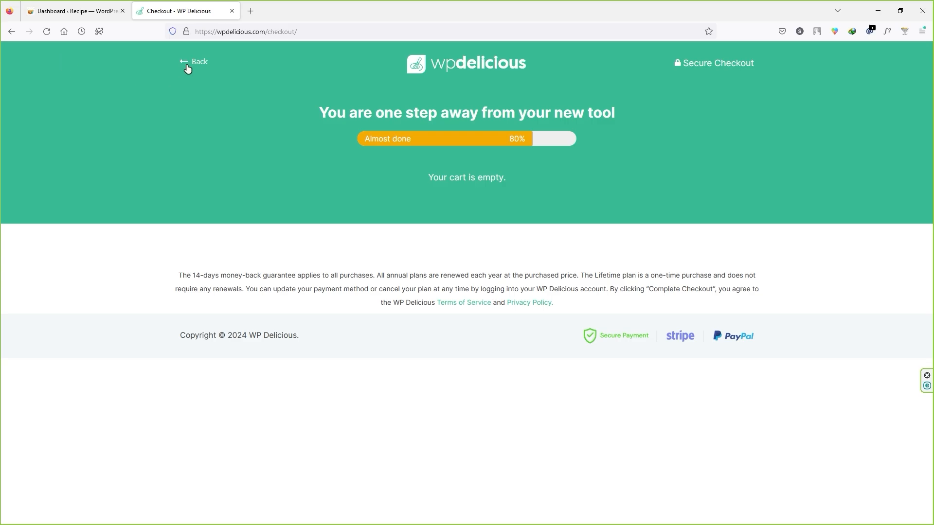
{"action": "left_click", "coordinate": [186, 66]}
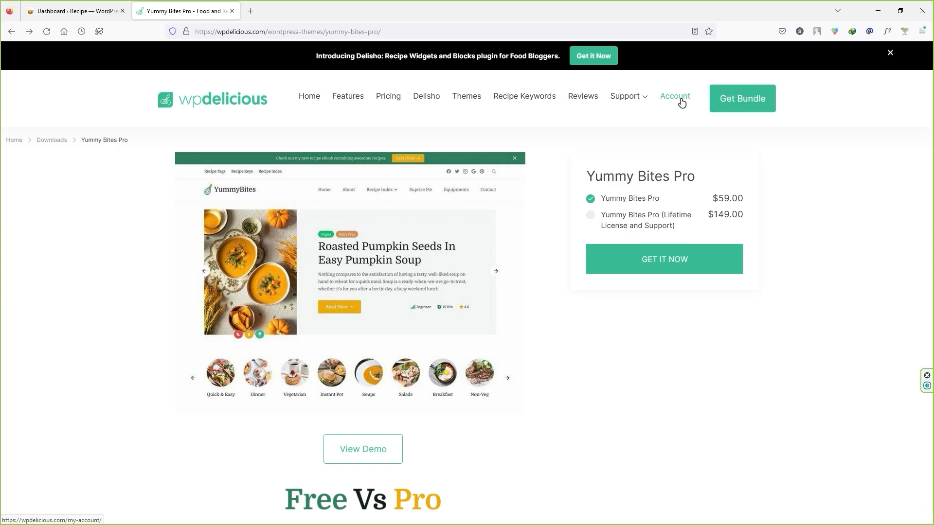
- Log into the WP Delicious account with the prefilled credentials and download the yummy-bites theme file
{"action": "left_click", "coordinate": [681, 102]}
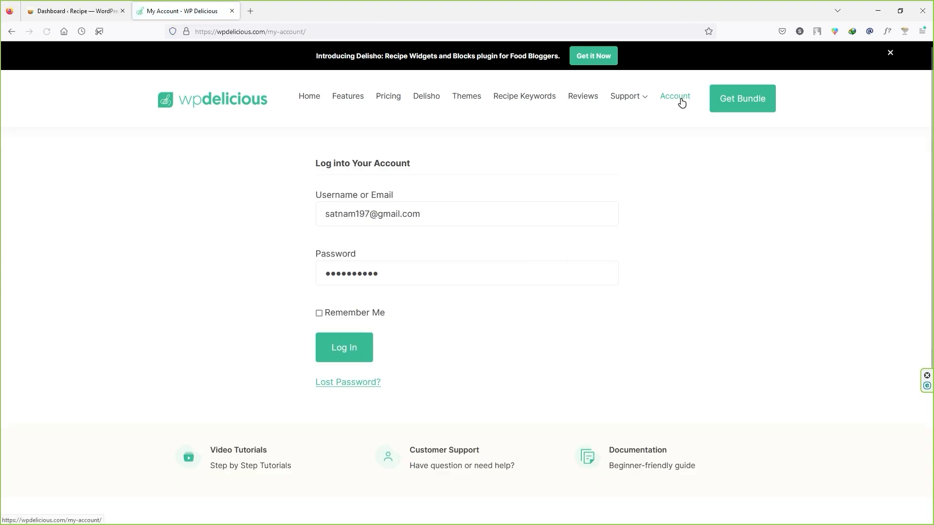
{"action": "left_click", "coordinate": [349, 336]}
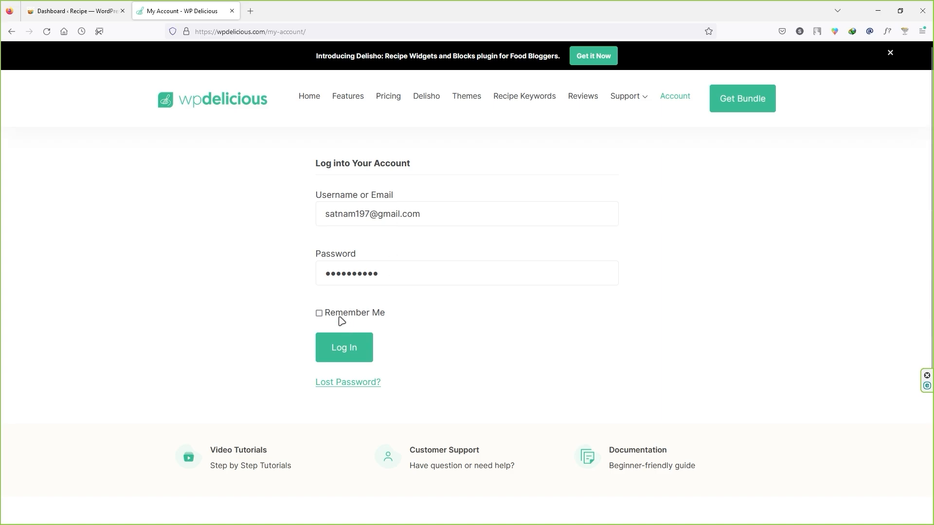
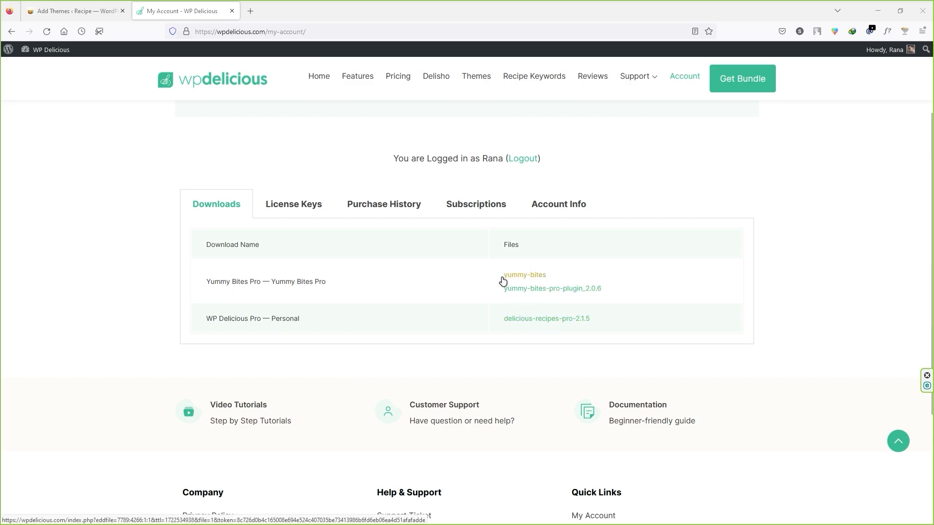
{"action": "left_click", "coordinate": [518, 277]}
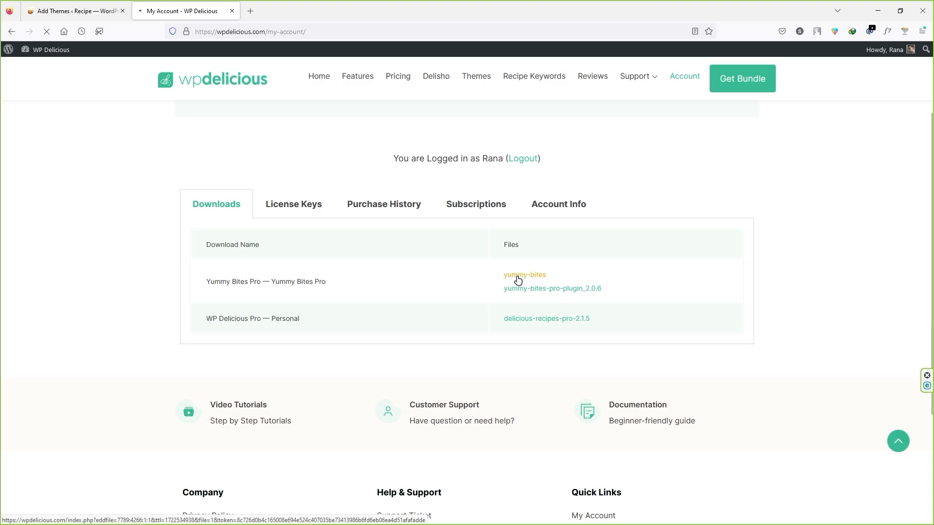
{"action": "left_click", "coordinate": [449, 311]}
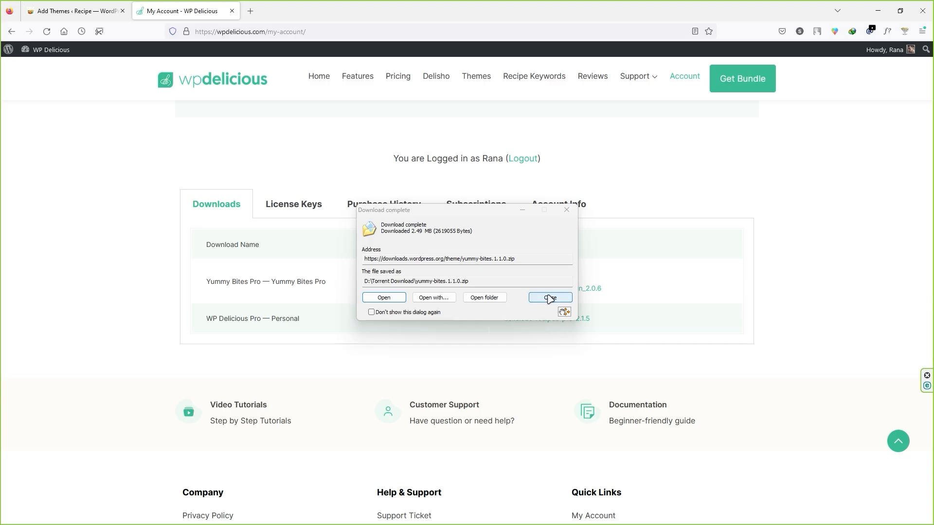
{"action": "left_click", "coordinate": [550, 297]}
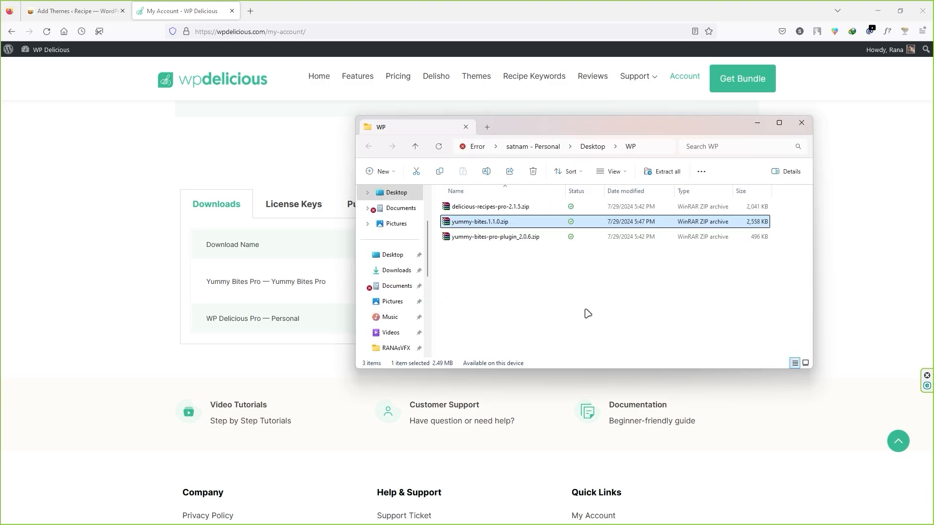
- Look through the WP folder's archives: delicious-recipes-pro-2.1.5.zip, yummy-bites.1.1.0.zip and yummy-bites-pro-plugin_2.0.6.zip
{"action": "left_click_drag", "start_coordinate": [509, 289], "coordinate": [501, 192]}
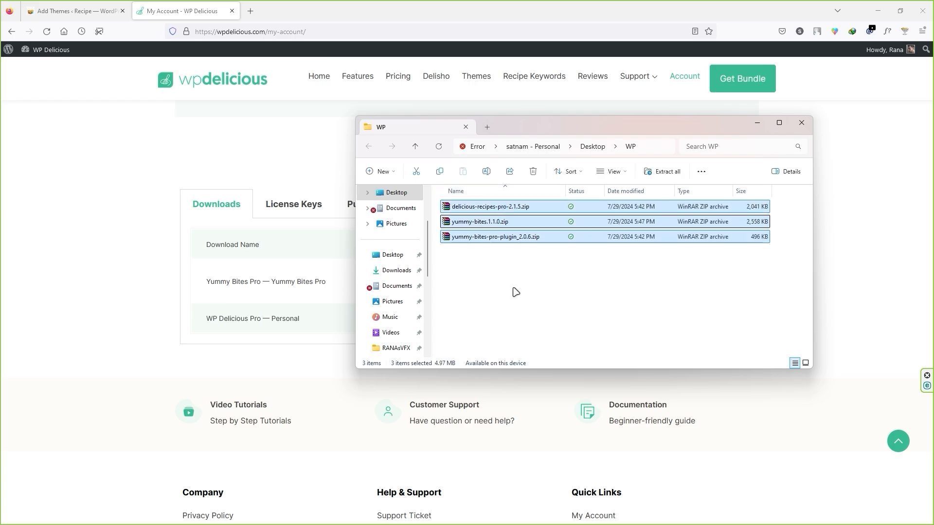
{"action": "left_click", "coordinate": [492, 221]}
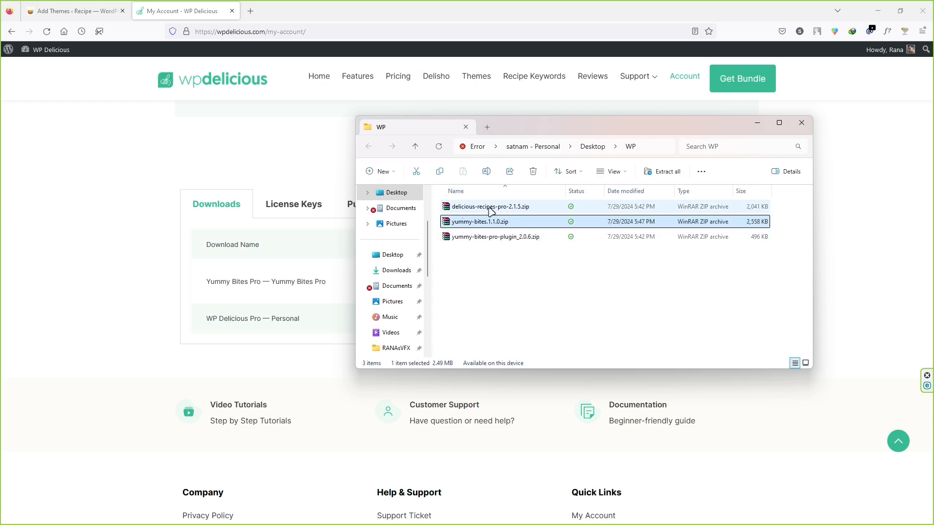
{"action": "left_click", "coordinate": [505, 238]}
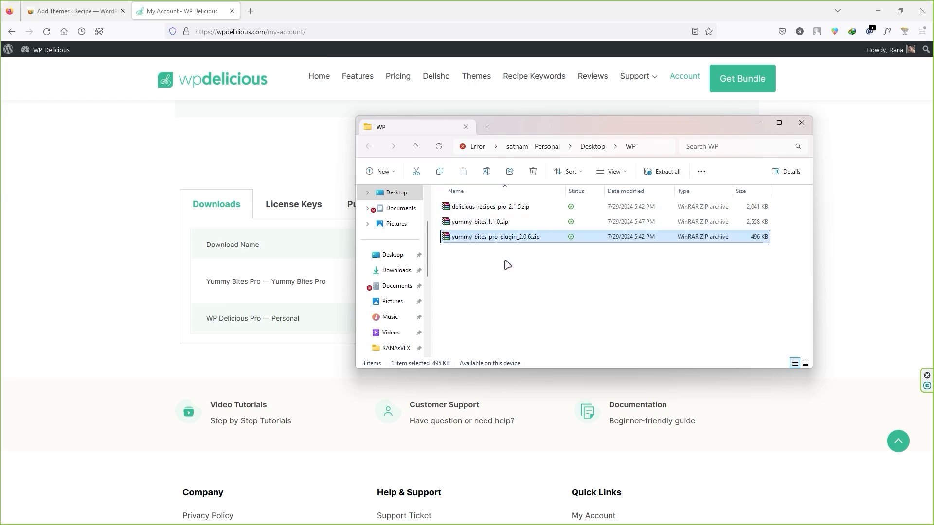
{"action": "left_click", "coordinate": [458, 212]}
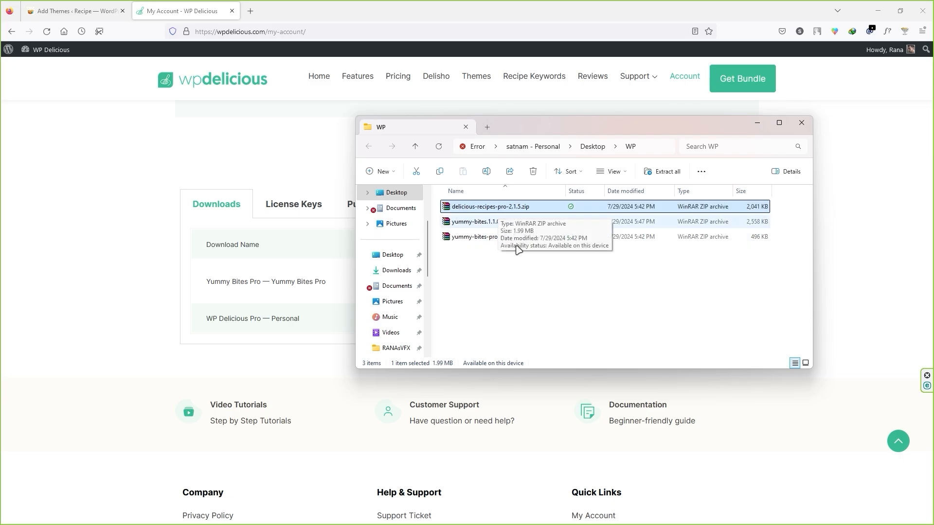
{"action": "left_click", "coordinate": [522, 268]}
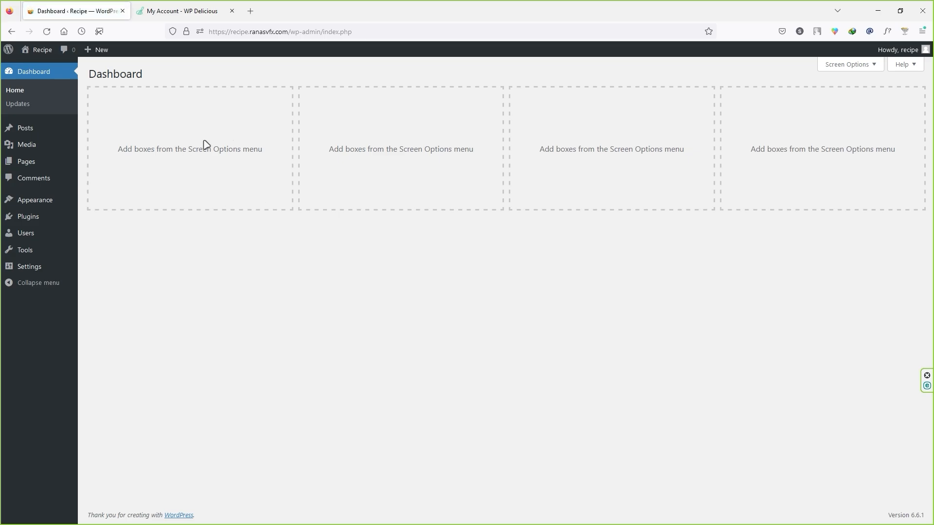
- Upload yummy-bites.1.1.0.zip from the WP folder as a new WordPress theme, then install and activate it
{"action": "mouse_move", "coordinate": [42, 200]}
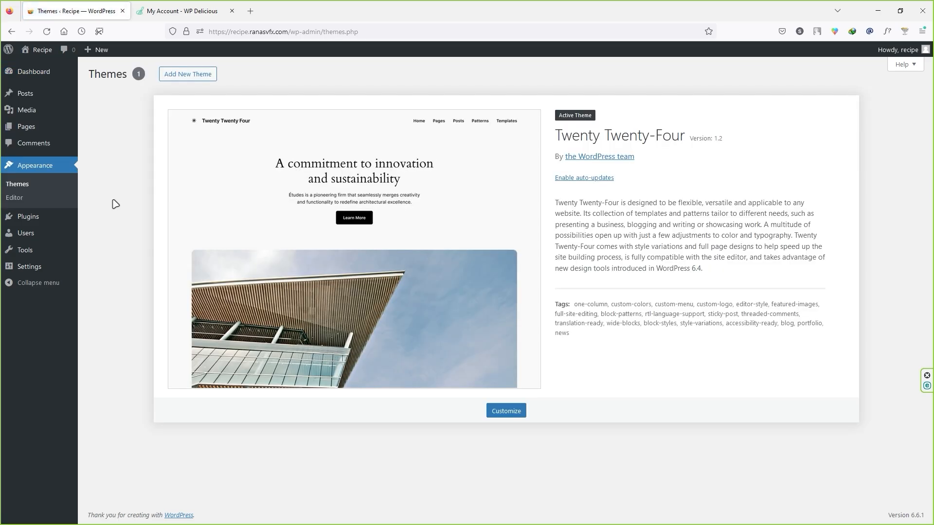
{"action": "left_click", "coordinate": [189, 78]}
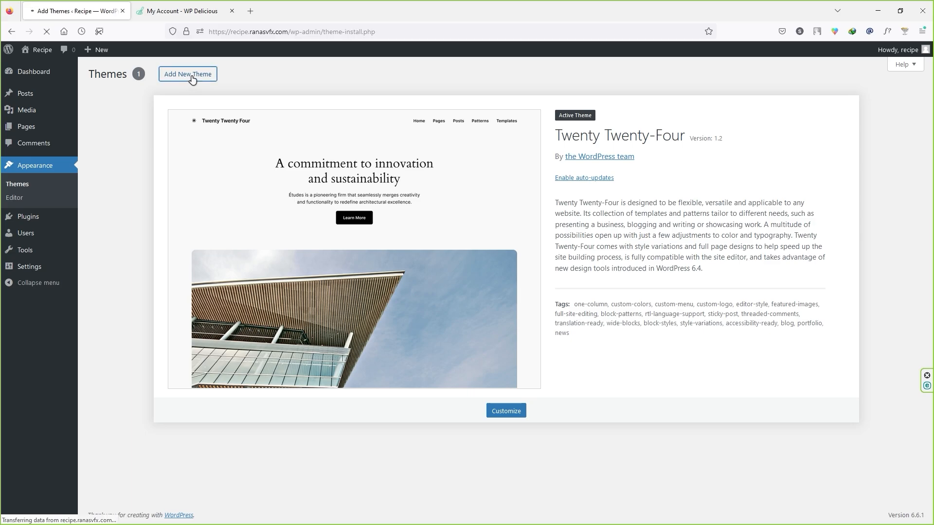
{"action": "left_click", "coordinate": [190, 75]}
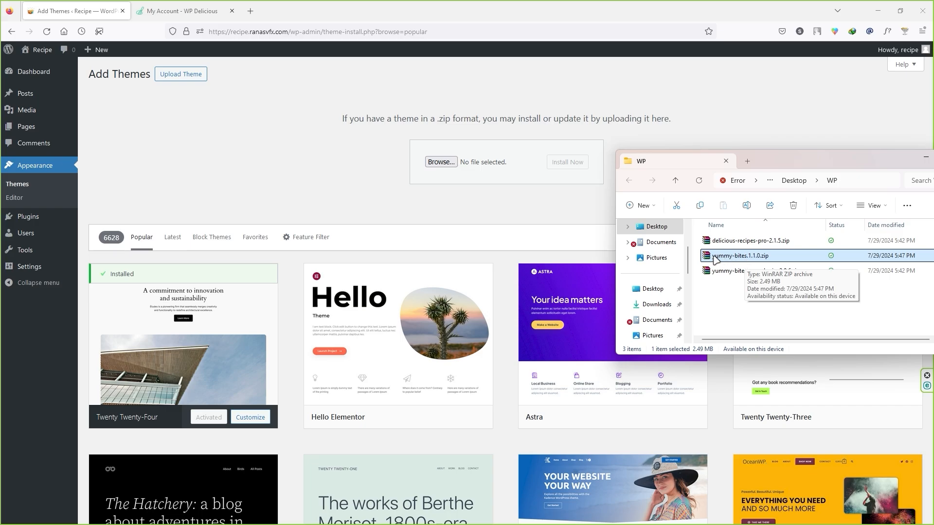
{"action": "left_click_drag", "start_coordinate": [714, 259], "coordinate": [443, 162]}
{"action": "left_click", "coordinate": [567, 163]}
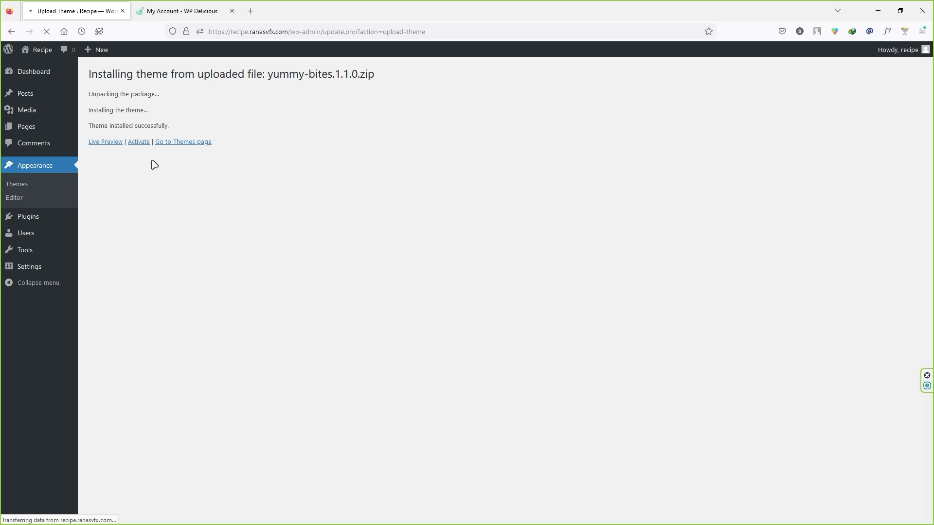
{"action": "left_click", "coordinate": [138, 142]}
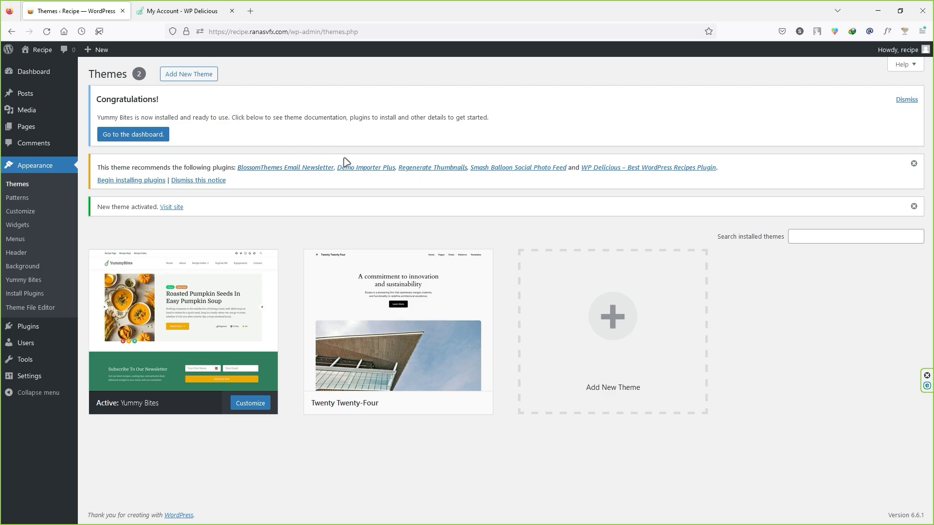
- Upload delicious-recipes-pro-2.1.5.zip from the WP folder as a new plugin, install it and try to activate it
{"action": "mouse_move", "coordinate": [34, 327]}
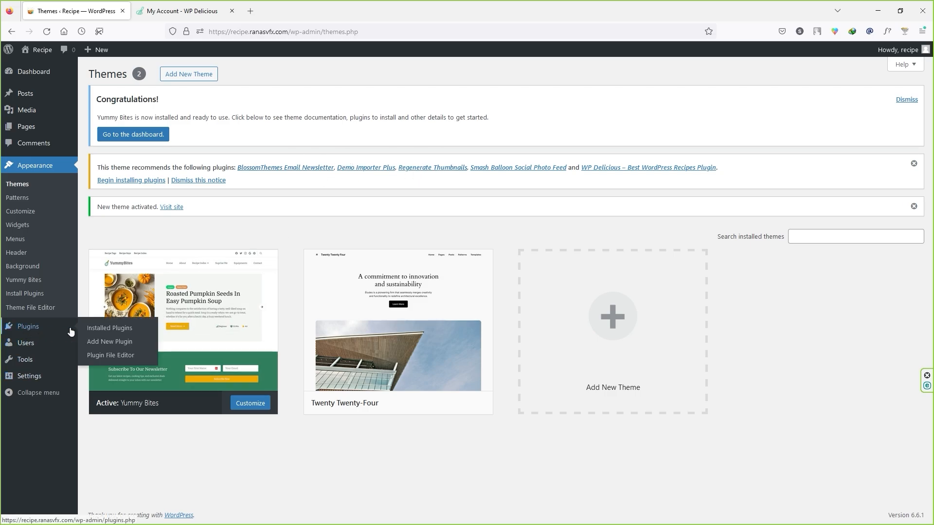
{"action": "left_click", "coordinate": [108, 343]}
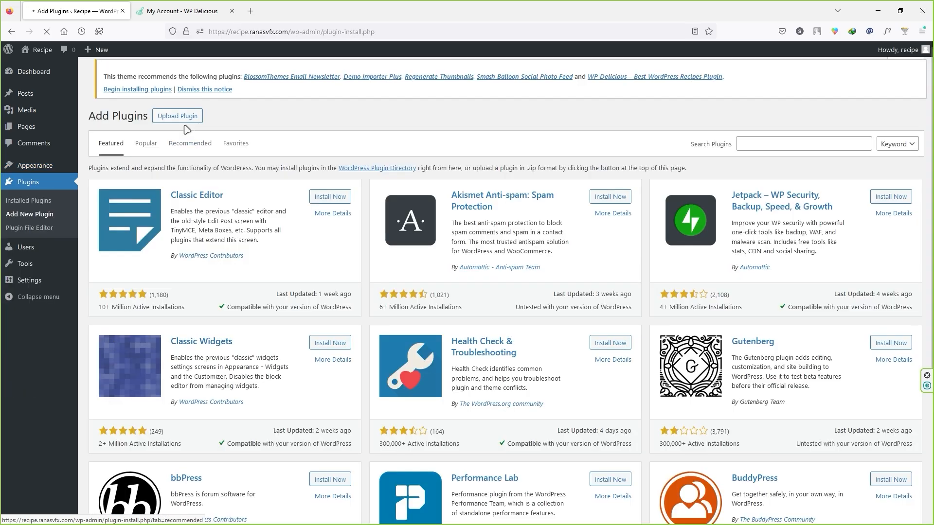
{"action": "left_click", "coordinate": [183, 76]}
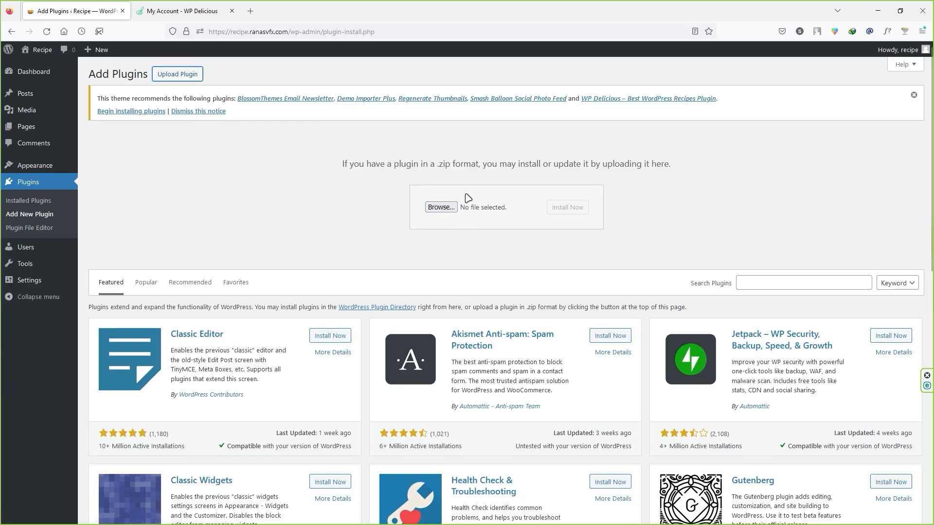
{"action": "left_click", "coordinate": [719, 246]}
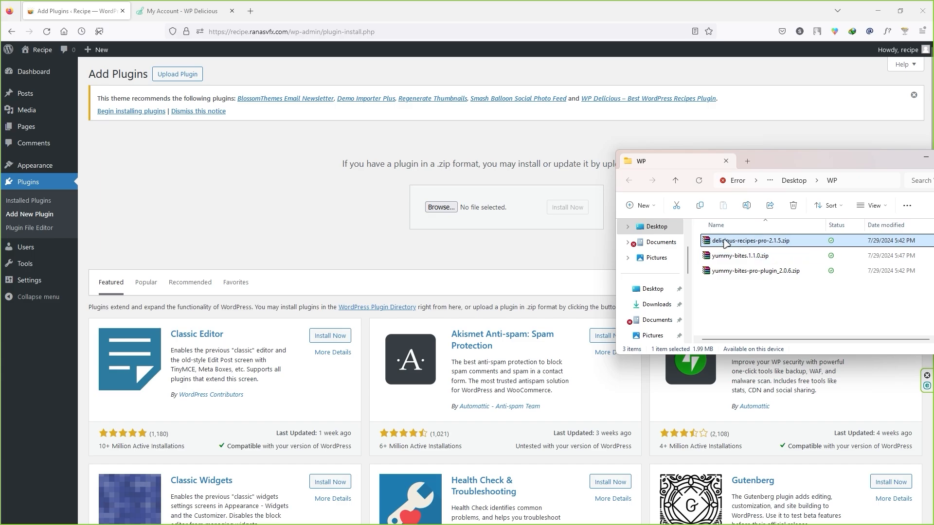
{"action": "left_click_drag", "start_coordinate": [725, 243], "coordinate": [452, 214]}
{"action": "left_click", "coordinate": [564, 209]}
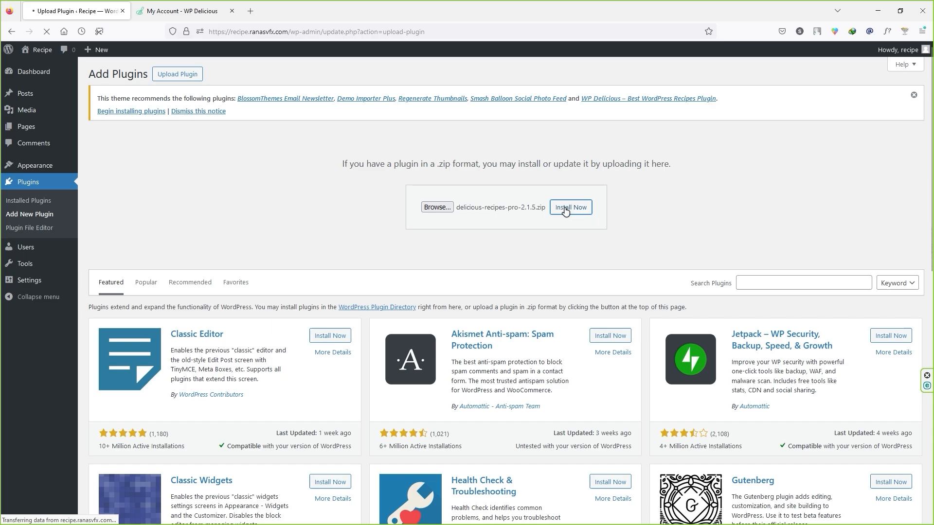
{"action": "left_click", "coordinate": [122, 201]}
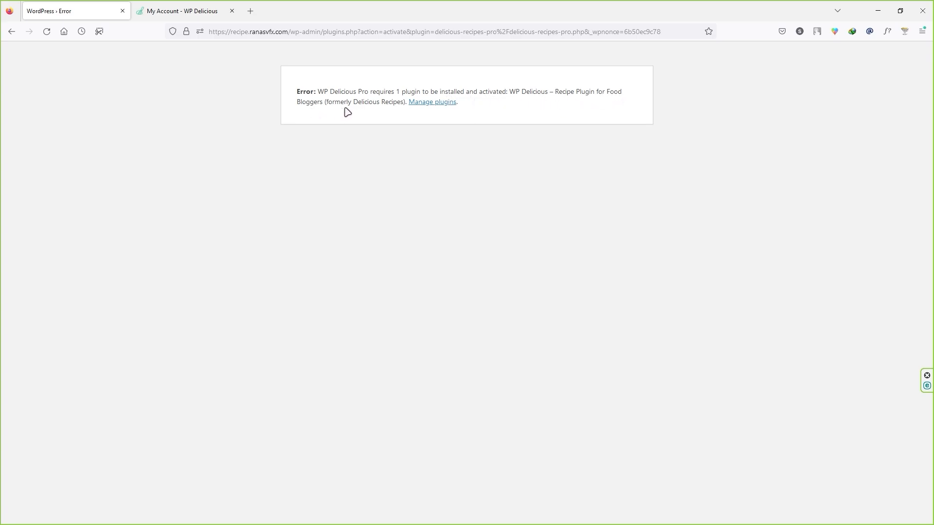
{"action": "left_click", "coordinate": [430, 104]}
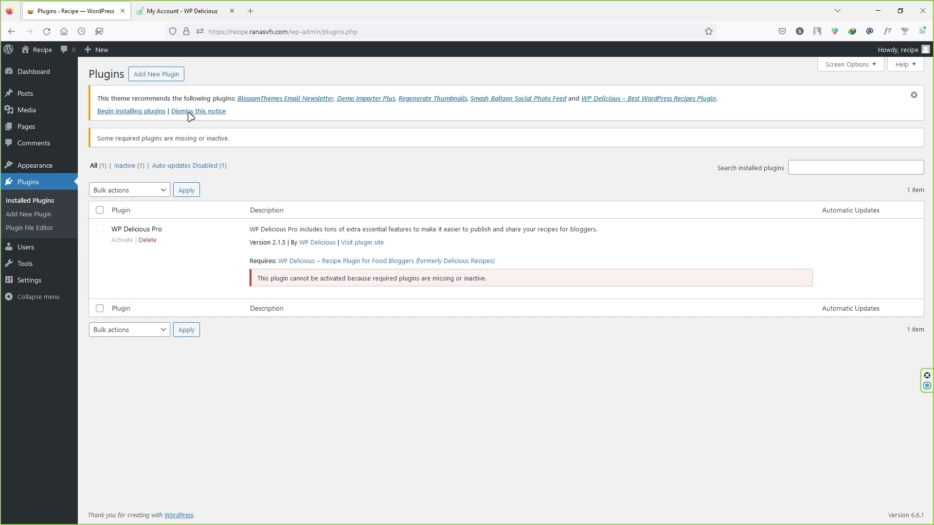
- Upload yummy-bites-pro-plugin_2.0.6.zip from the WP folder as a new plugin, then install and activate it
{"action": "left_click", "coordinate": [155, 79]}
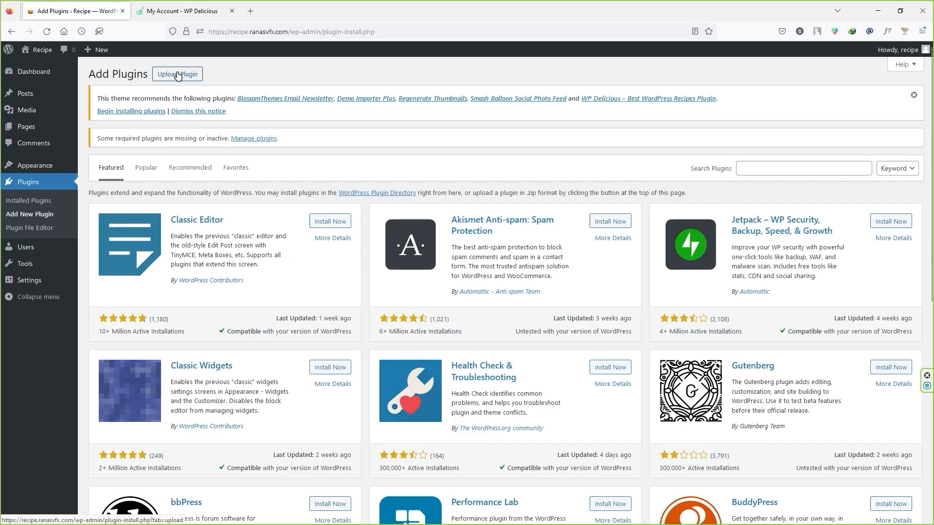
{"action": "left_click", "coordinate": [178, 74]}
{"action": "key", "text": "alt+Tab"}
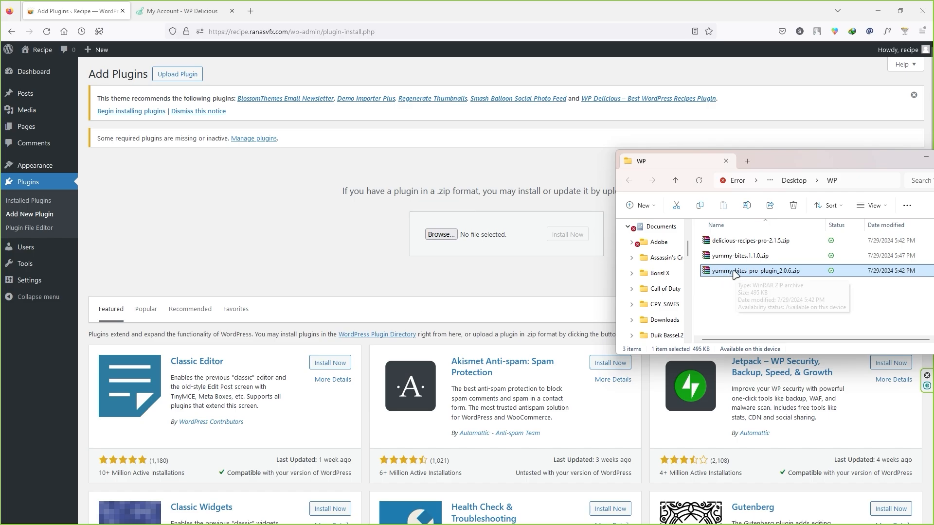
{"action": "left_click_drag", "start_coordinate": [728, 275], "coordinate": [488, 245]}
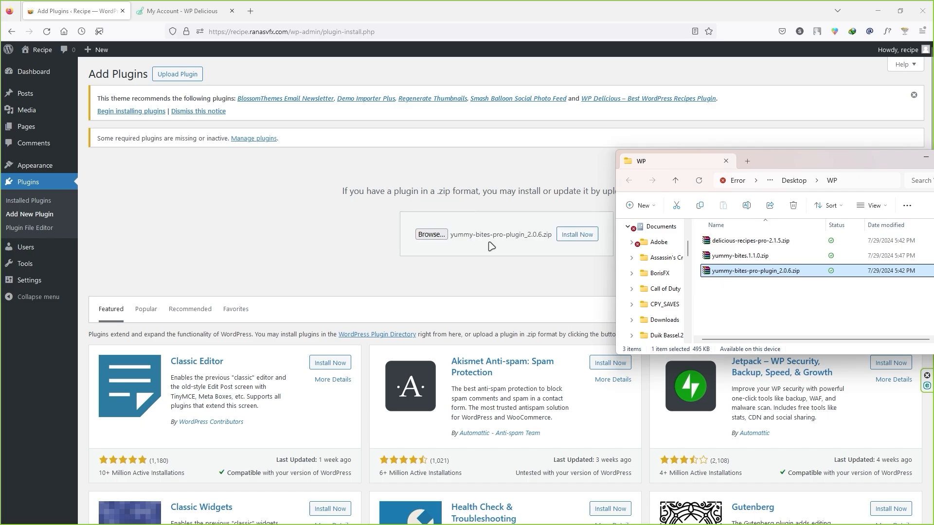
{"action": "left_click", "coordinate": [582, 237]}
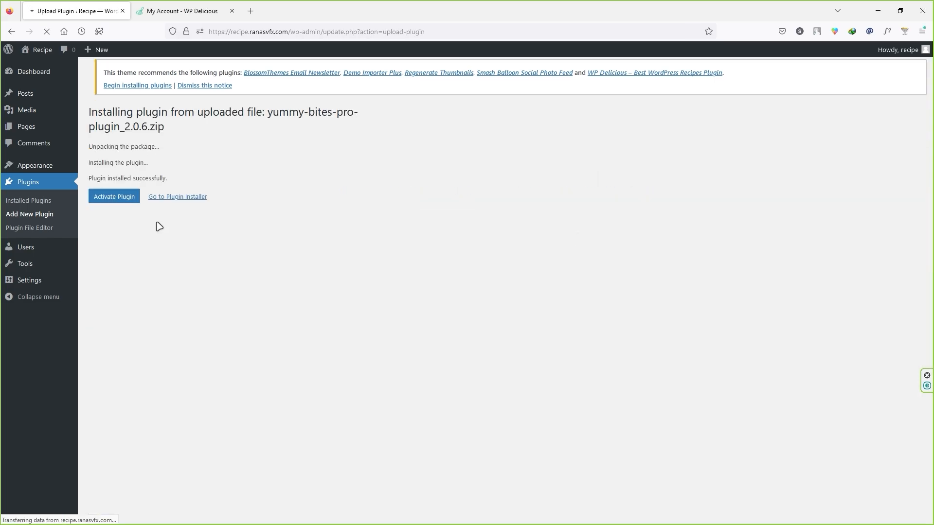
{"action": "left_click", "coordinate": [116, 196]}
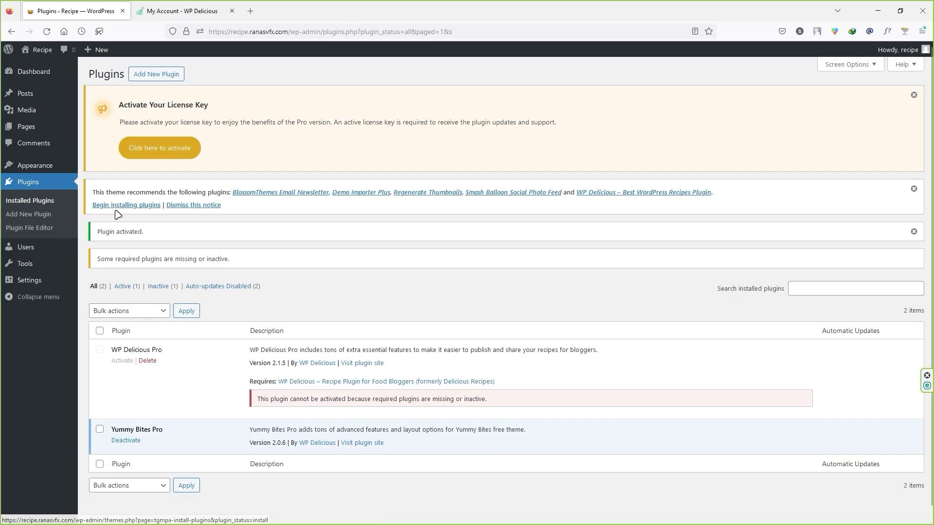
- Bulk-install all the plugins recommended by the theme, from BlossomThemes Email Newsletter through WP Delicious
{"action": "left_click", "coordinate": [140, 208]}
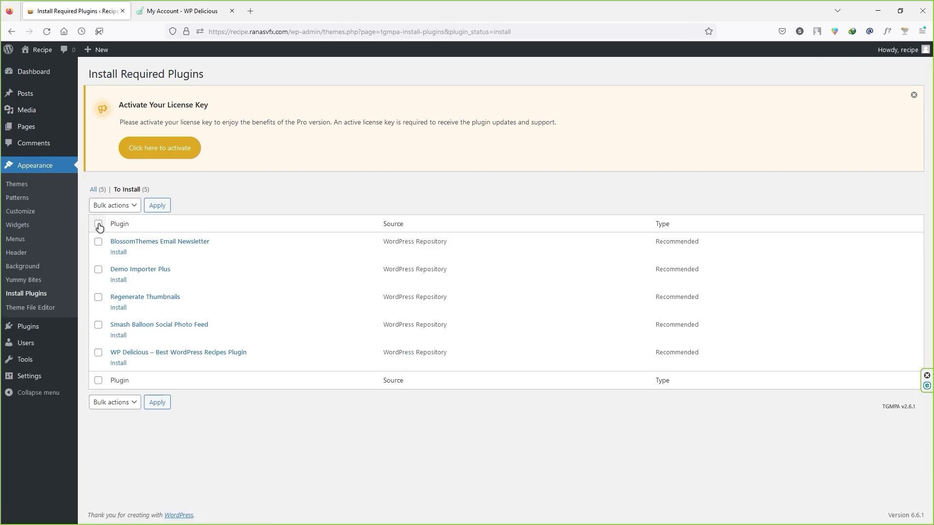
{"action": "left_click", "coordinate": [119, 207]}
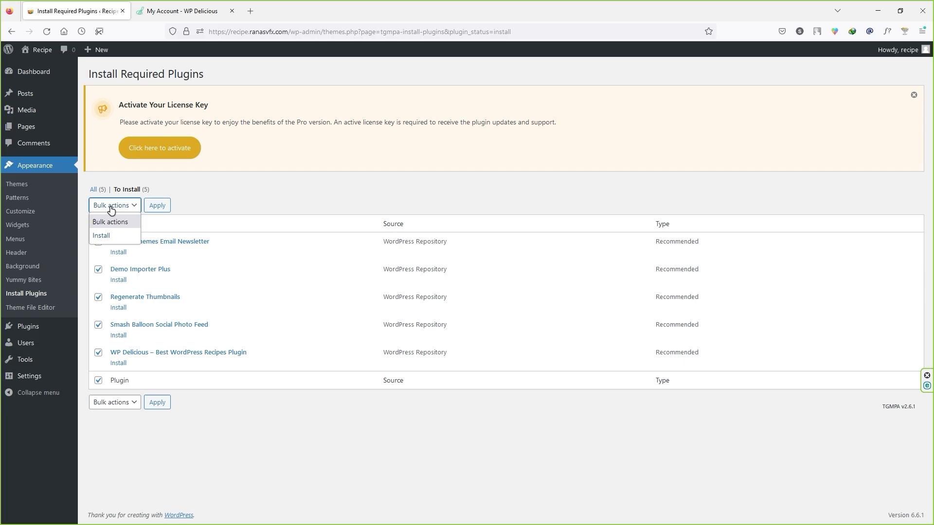
{"action": "left_click", "coordinate": [116, 237]}
{"action": "left_click", "coordinate": [158, 205]}
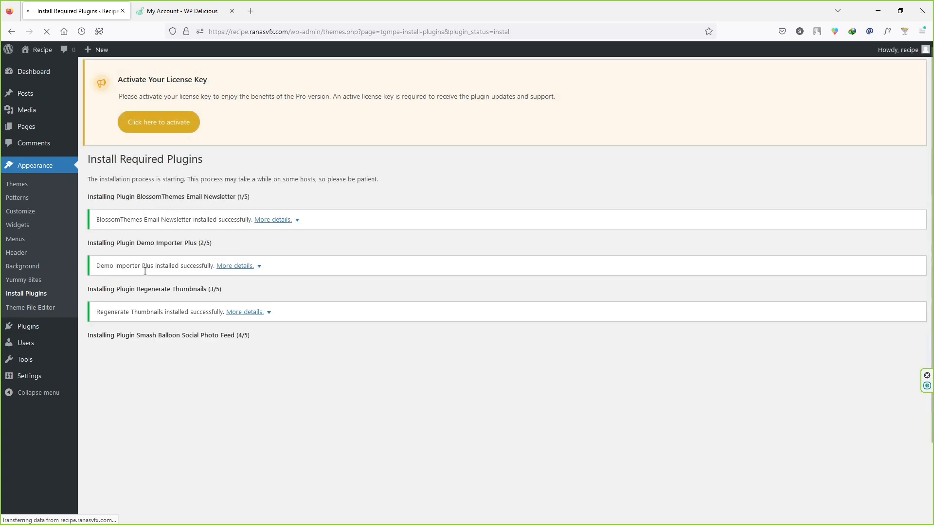
{"action": "scroll", "coordinate": [145, 282], "scroll_direction": "down", "scroll_amount": 3}
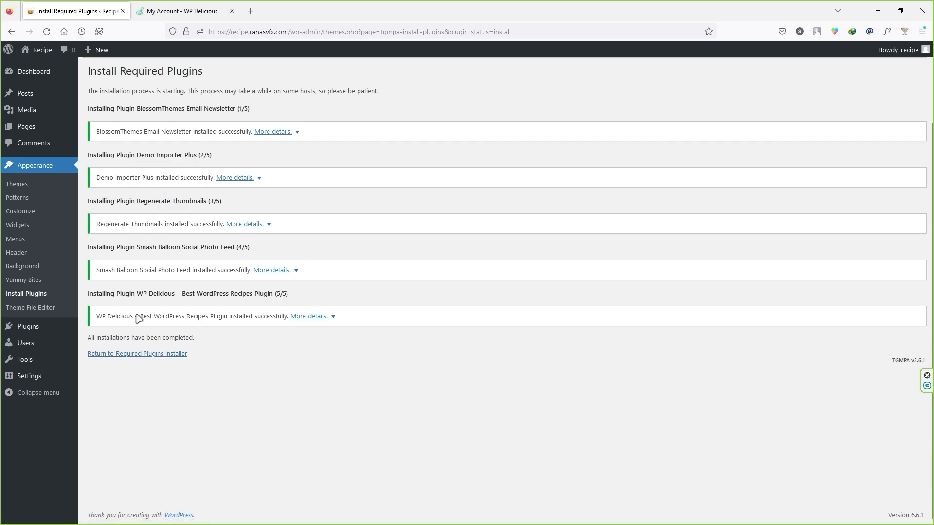
- Return to the required plugins installer and bulk-activate all the recommended plugins
{"action": "left_click", "coordinate": [169, 354]}
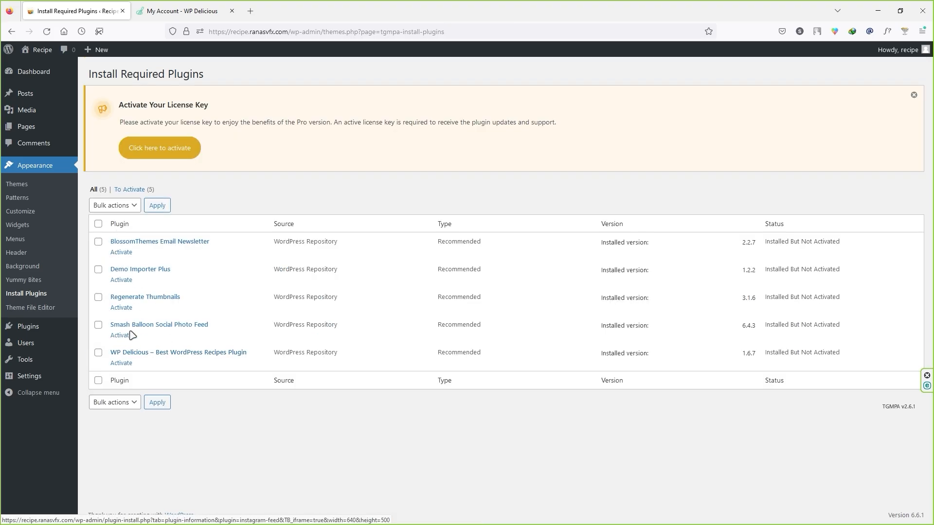
{"action": "left_click", "coordinate": [98, 224]}
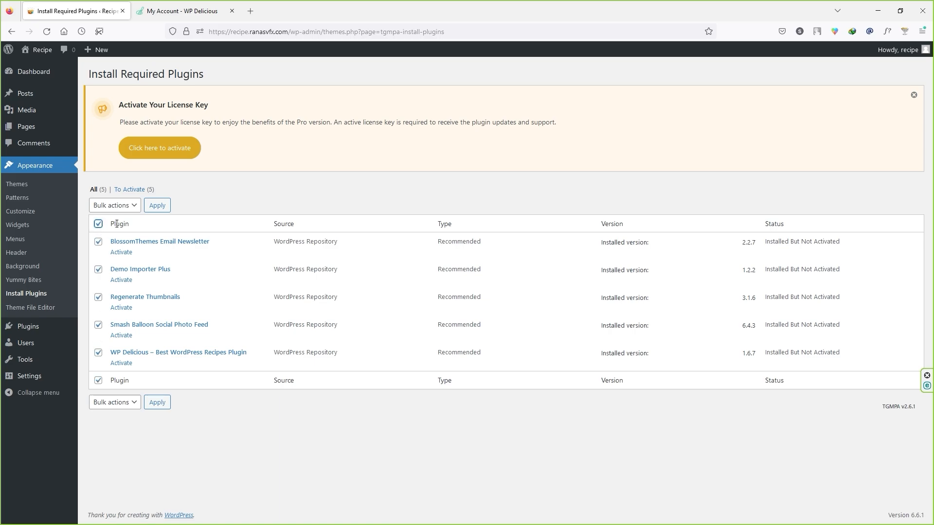
{"action": "left_click", "coordinate": [127, 206]}
{"action": "left_click", "coordinate": [121, 263]}
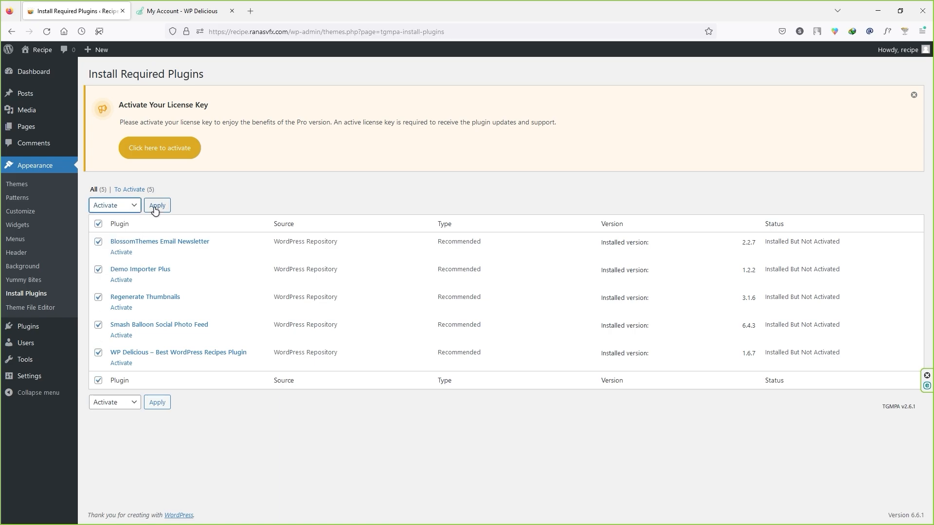
{"action": "left_click", "coordinate": [156, 208]}
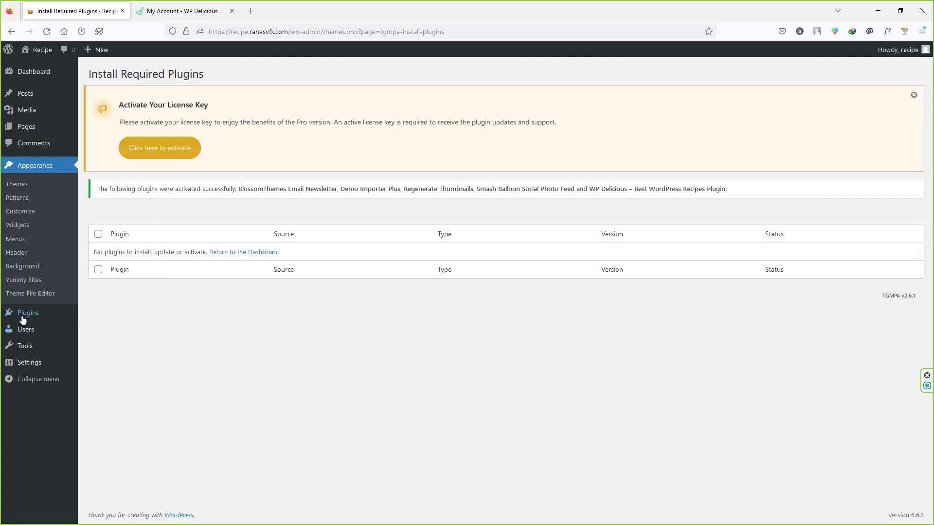
- Activate WP Delicious Pro among the installed plugins and check the plugin list
{"action": "mouse_move", "coordinate": [24, 317]}
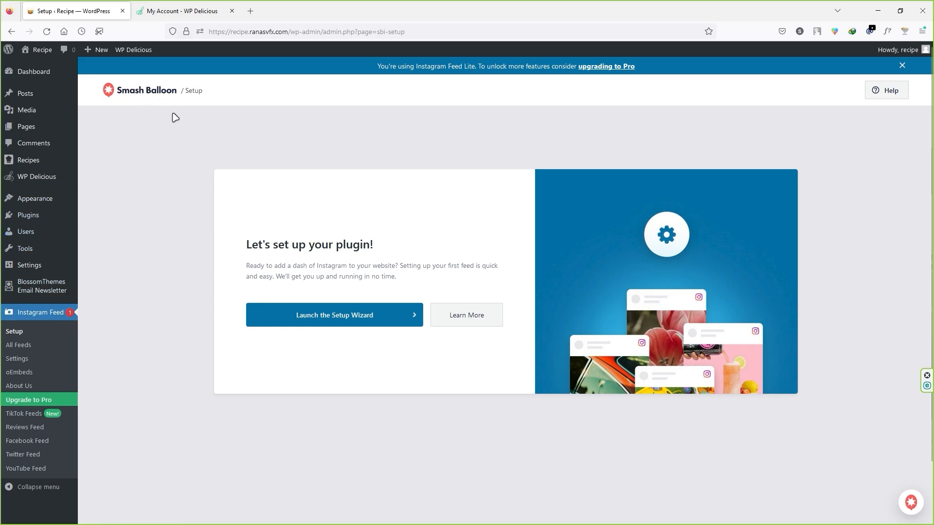
{"action": "mouse_move", "coordinate": [38, 216]}
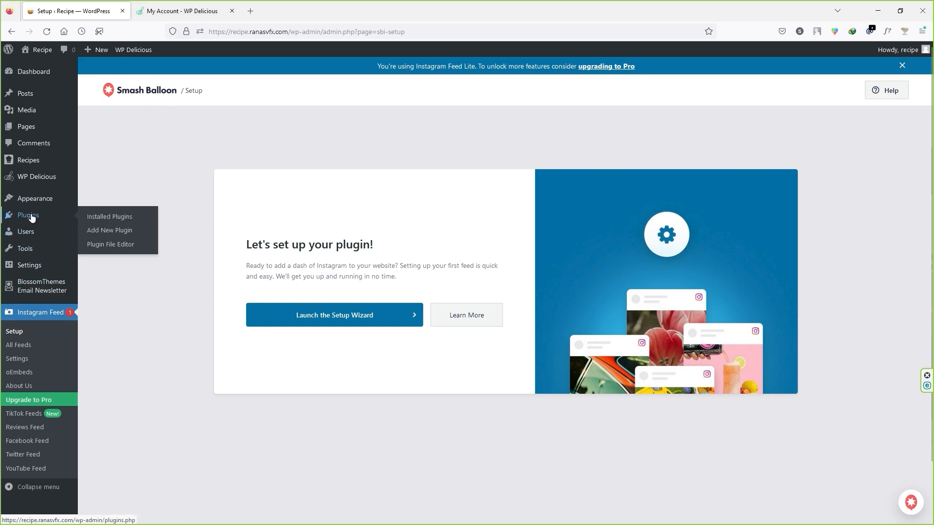
{"action": "left_click", "coordinate": [121, 218]}
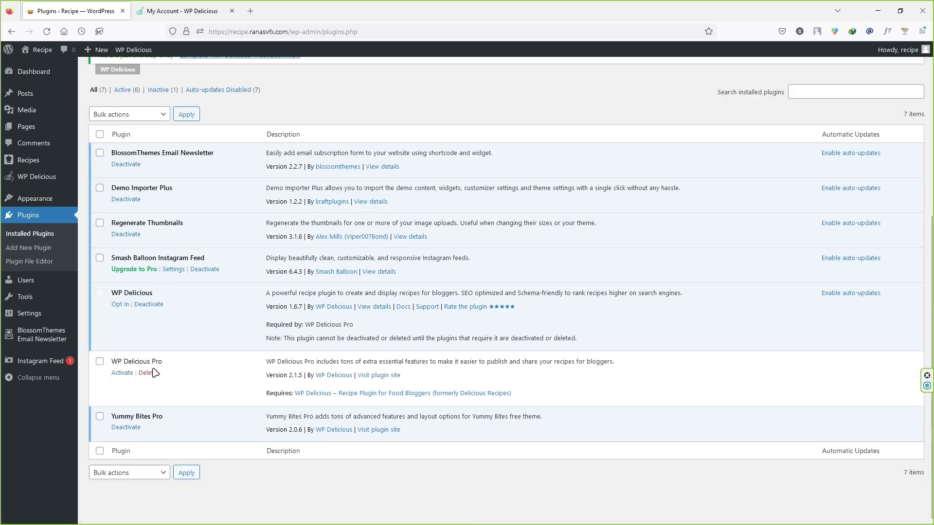
{"action": "left_click", "coordinate": [123, 374]}
{"action": "scroll", "coordinate": [188, 391], "scroll_direction": "down", "scroll_amount": 3}
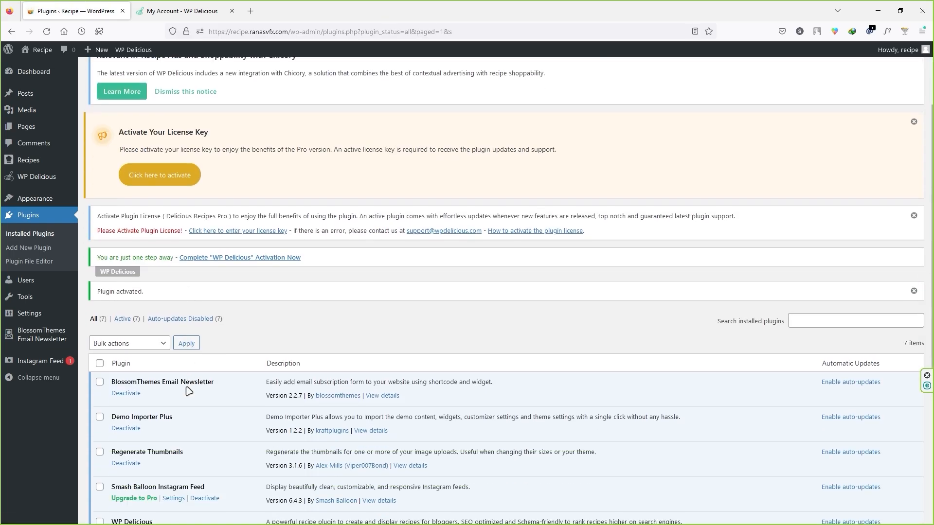
{"action": "scroll", "coordinate": [189, 392], "scroll_direction": "down", "scroll_amount": 4}
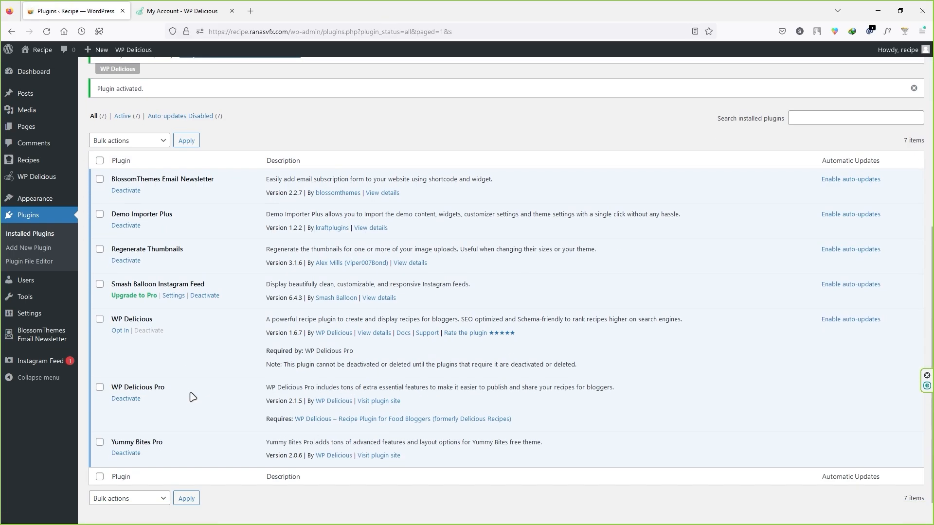
{"action": "scroll", "coordinate": [190, 395], "scroll_direction": "up", "scroll_amount": 7}
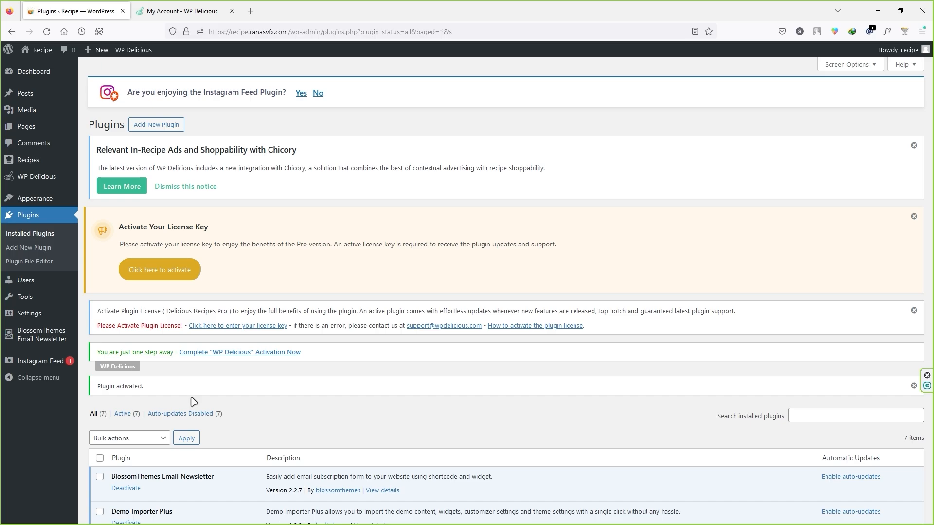
- Open the Yummy Bites Pro license activation page and copy the plugin's license key from the WP Delicious account
{"action": "left_click", "coordinate": [141, 275]}
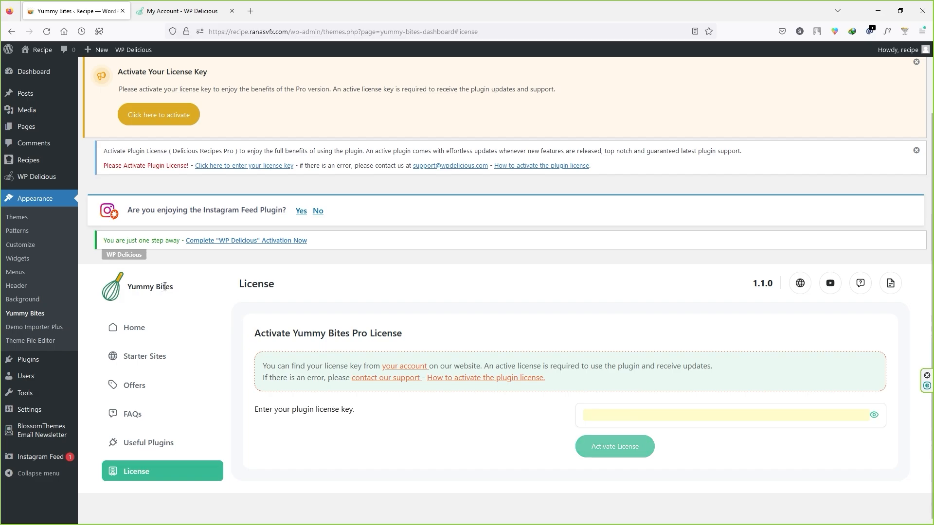
{"action": "left_click", "coordinate": [599, 414]}
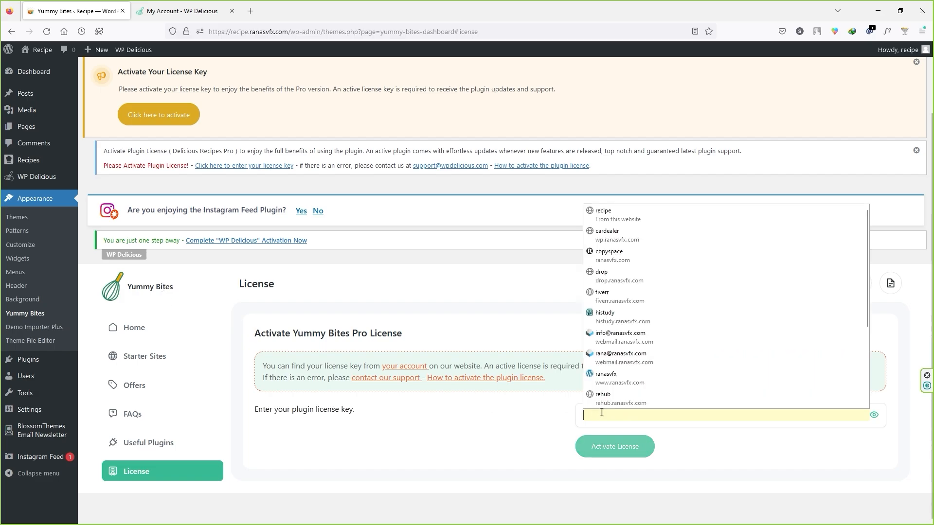
{"action": "key", "text": "Escape"}
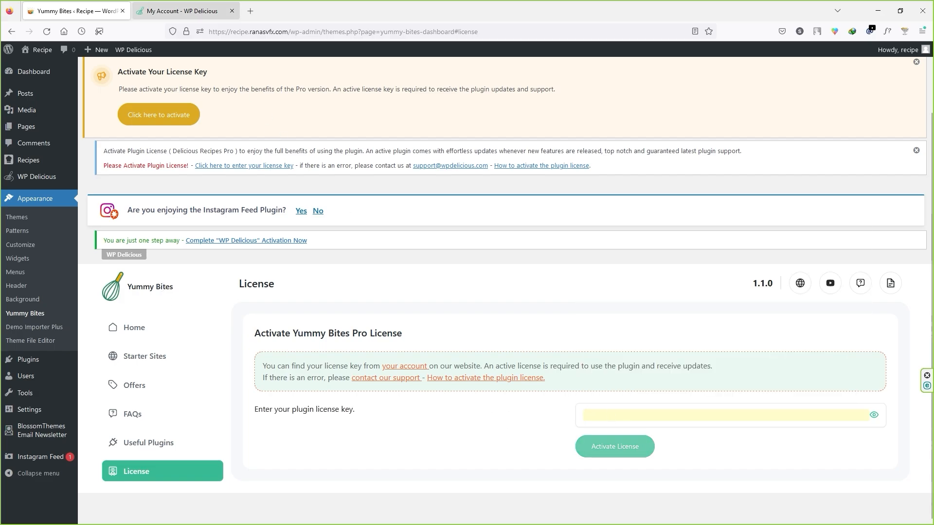
{"action": "left_click", "coordinate": [183, 11]}
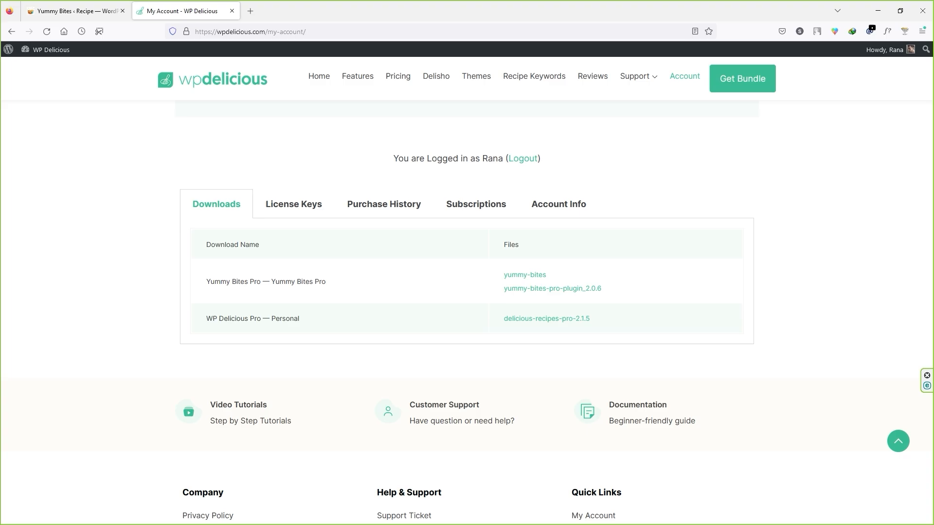
{"action": "left_click", "coordinate": [302, 207]}
{"action": "left_click_drag", "start_coordinate": [358, 308], "coordinate": [204, 306]}
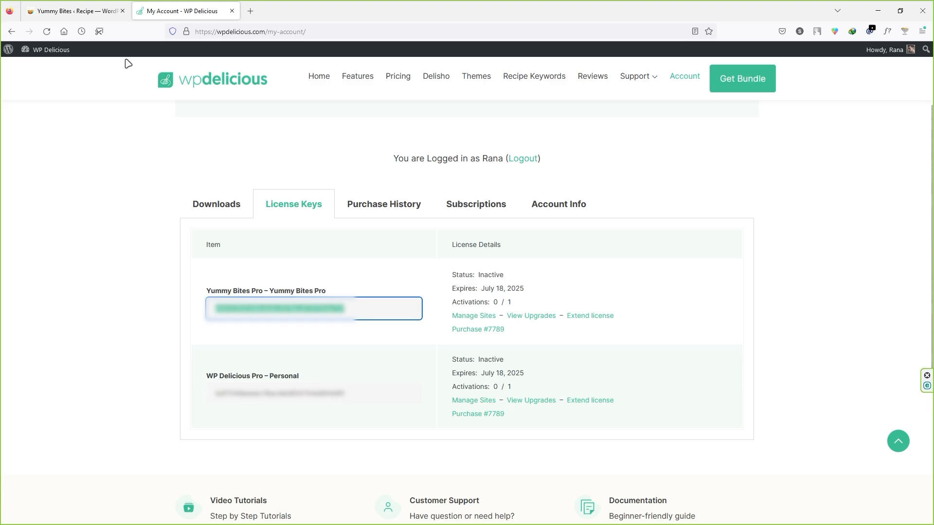
- Paste the license key into the Yummy Bites Pro license key field on the WordPress site and activate the license
{"action": "left_click", "coordinate": [78, 11]}
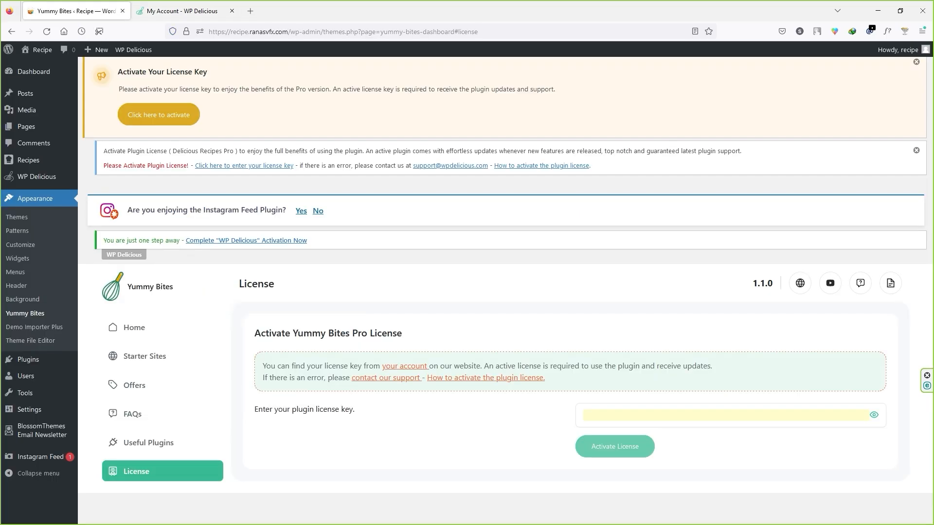
{"action": "left_click", "coordinate": [603, 420]}
{"action": "key", "text": "ctrl+v"}
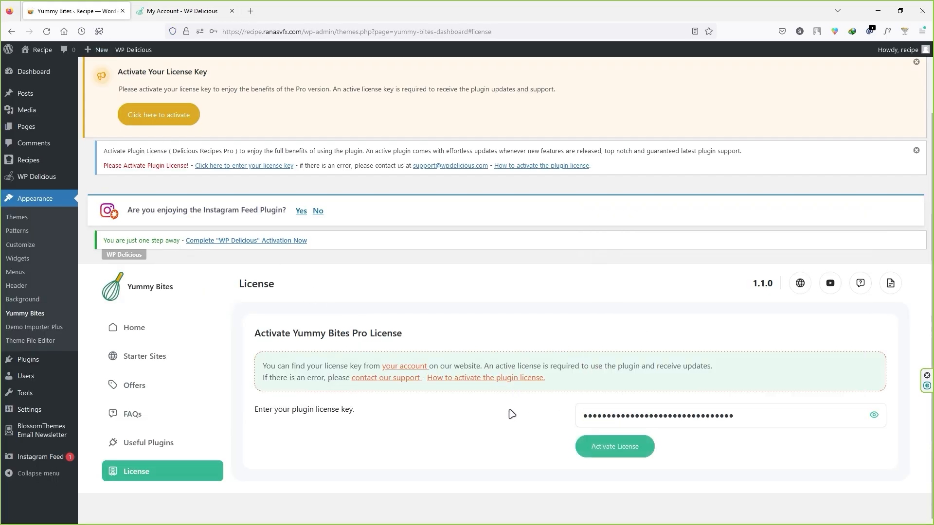
{"action": "left_click", "coordinate": [597, 455]}
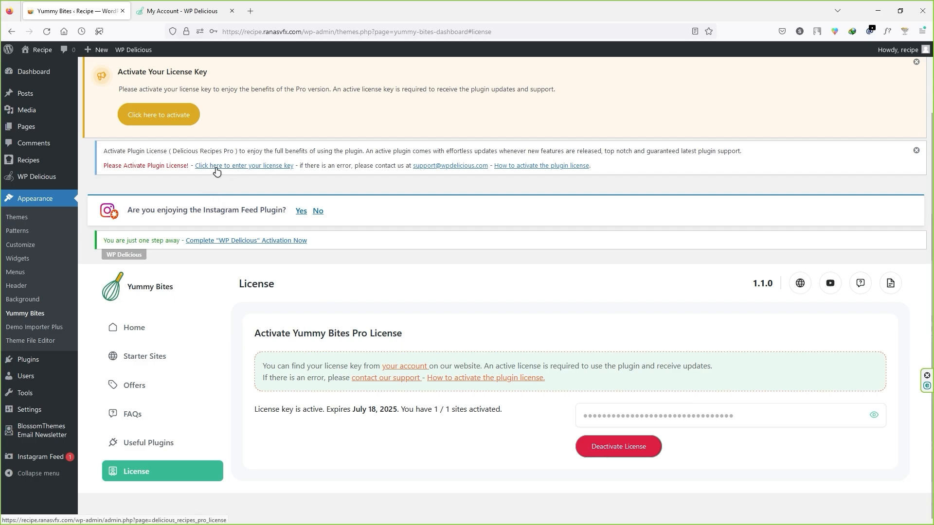
- Open the Delicious Recipes Pro license activation page and copy the WP Delicious Pro license key from the WP Delicious account
{"action": "left_click", "coordinate": [269, 166]}
{"action": "left_click", "coordinate": [545, 349]}
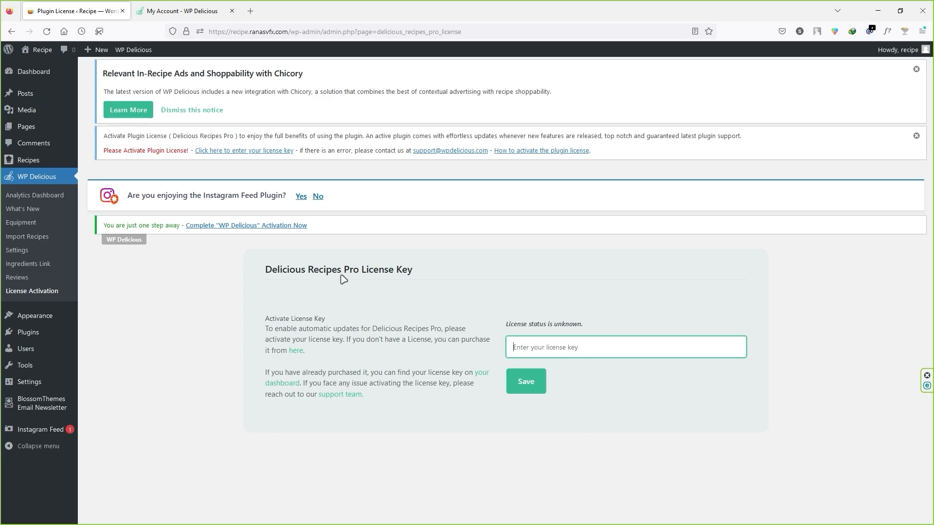
{"action": "key", "text": "ctrl+Tab"}
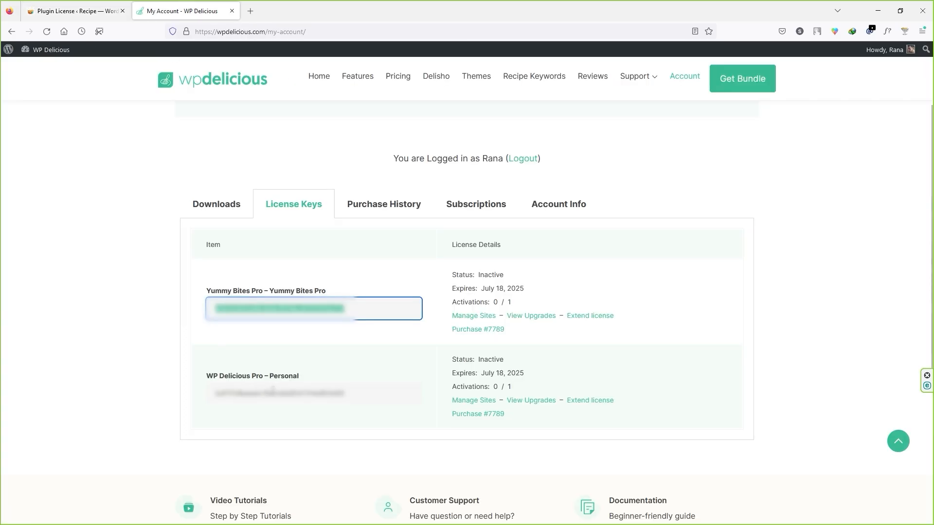
{"action": "left_click", "coordinate": [378, 396]}
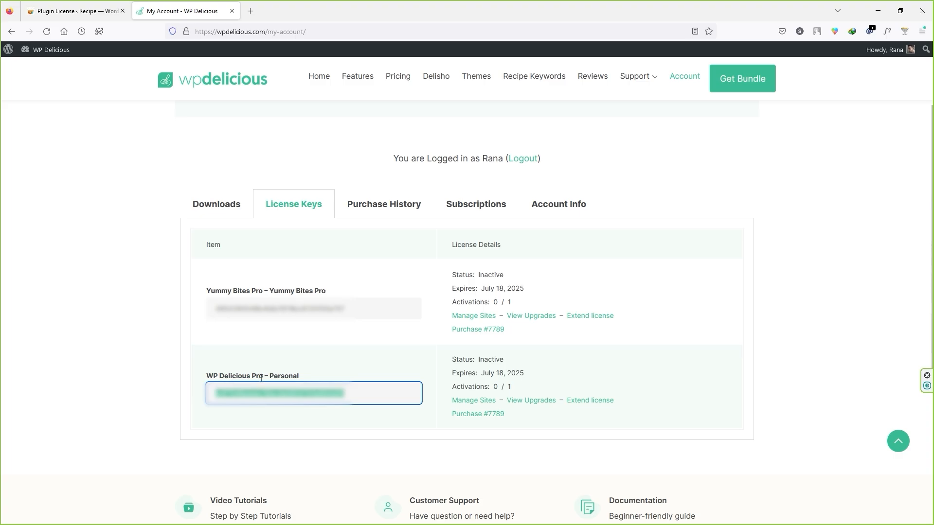
- Paste the license key into the Delicious Recipes Pro license key field, save it, and return to the WordPress dashboard
{"action": "left_click", "coordinate": [76, 11]}
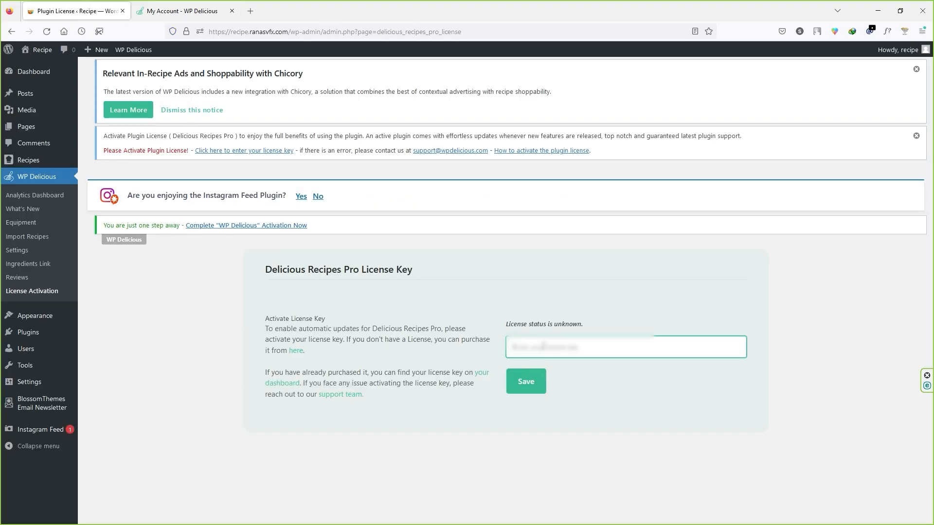
{"action": "key", "text": "ctrl+v"}
{"action": "left_click", "coordinate": [535, 382]}
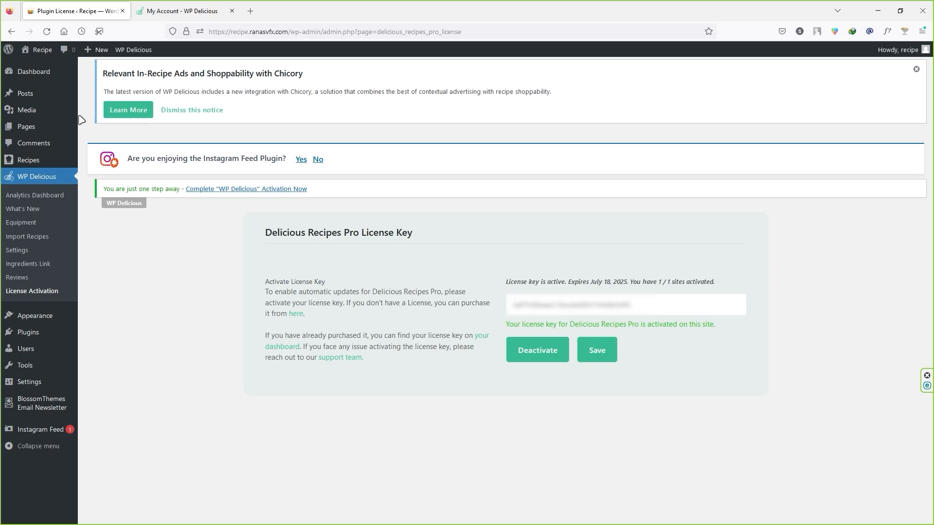
{"action": "left_click", "coordinate": [42, 73]}
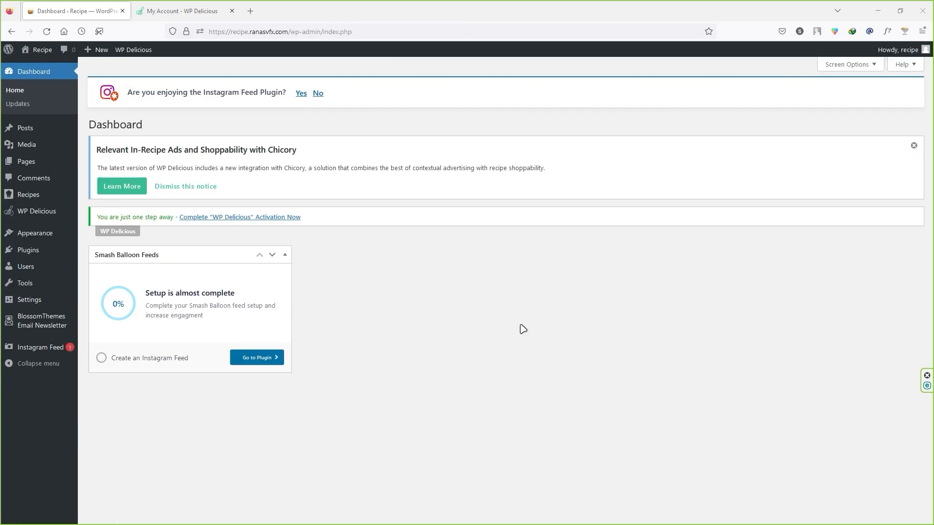
- Find Yummy Bites Pro among the themes on the WP Delicious site and open the free Yummy Bites demo from its demo gallery
{"action": "left_click", "coordinate": [183, 11]}
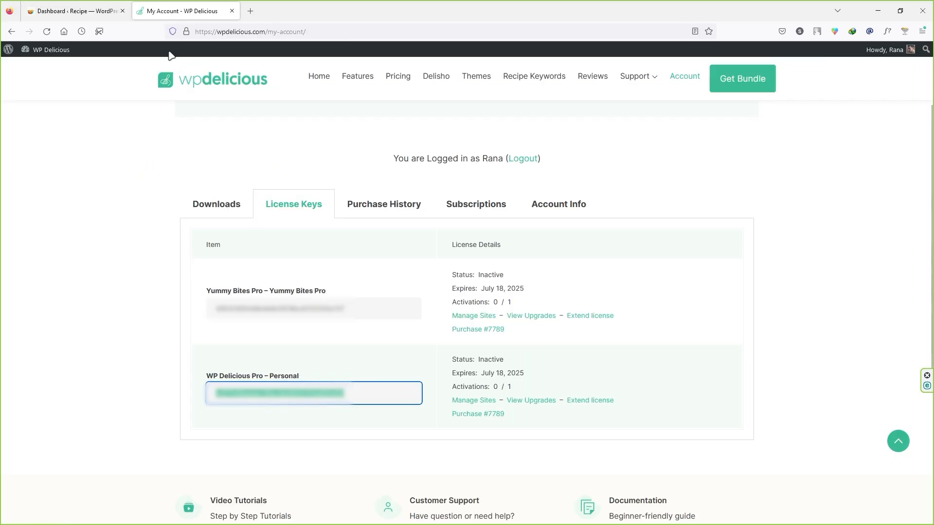
{"action": "left_click", "coordinate": [476, 77]}
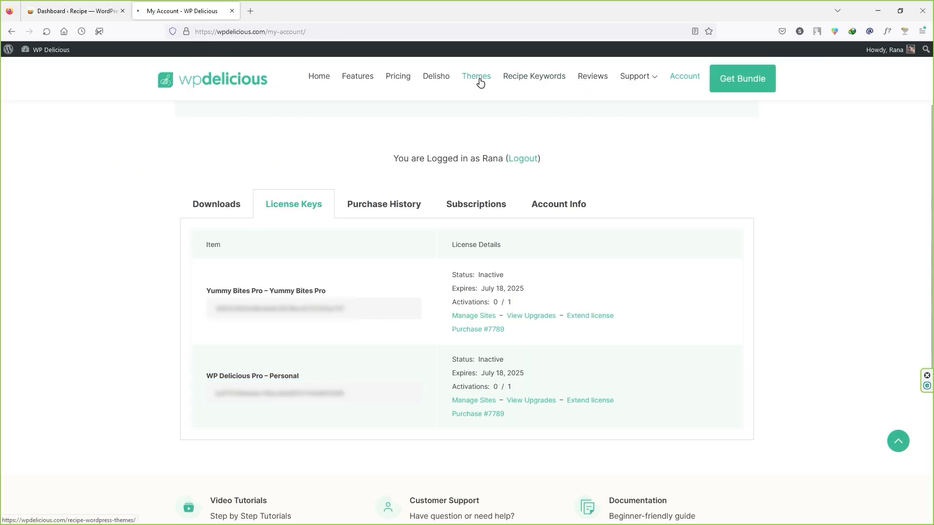
{"action": "scroll", "coordinate": [545, 234], "scroll_direction": "down", "scroll_amount": 5}
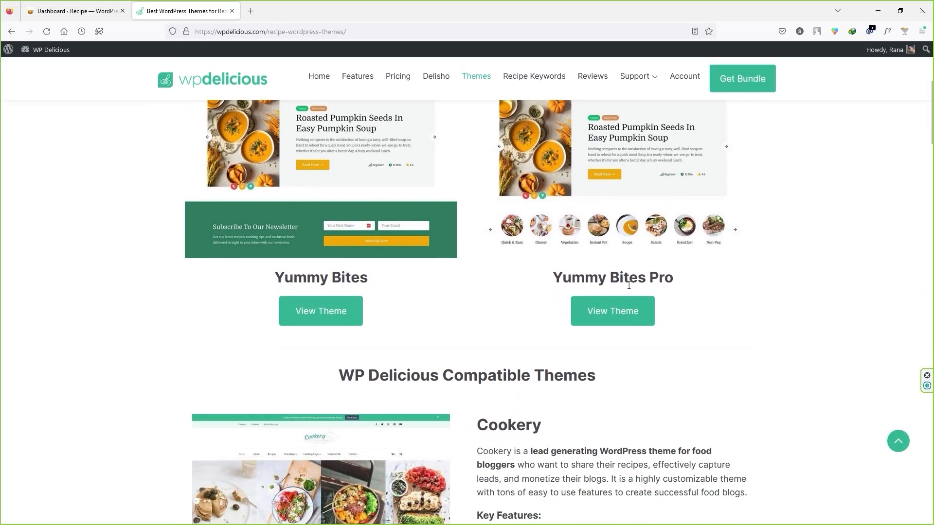
{"action": "left_click", "coordinate": [608, 320]}
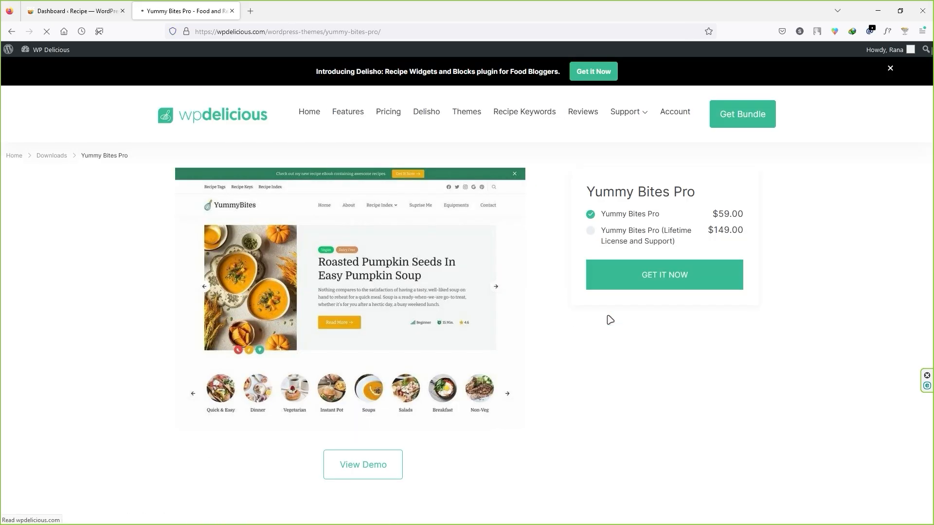
{"action": "scroll", "coordinate": [486, 272], "scroll_direction": "down", "scroll_amount": 5}
{"action": "left_click", "coordinate": [373, 224]}
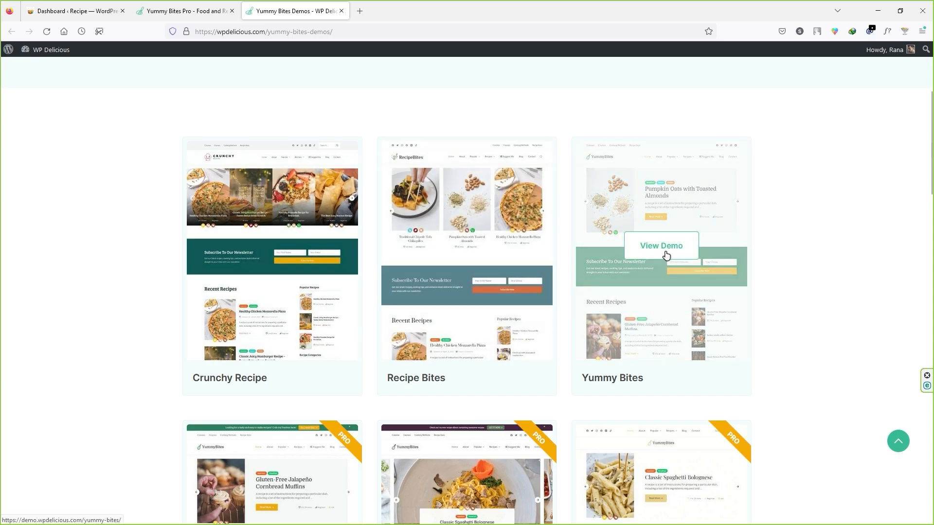
{"action": "left_click", "coordinate": [664, 256]}
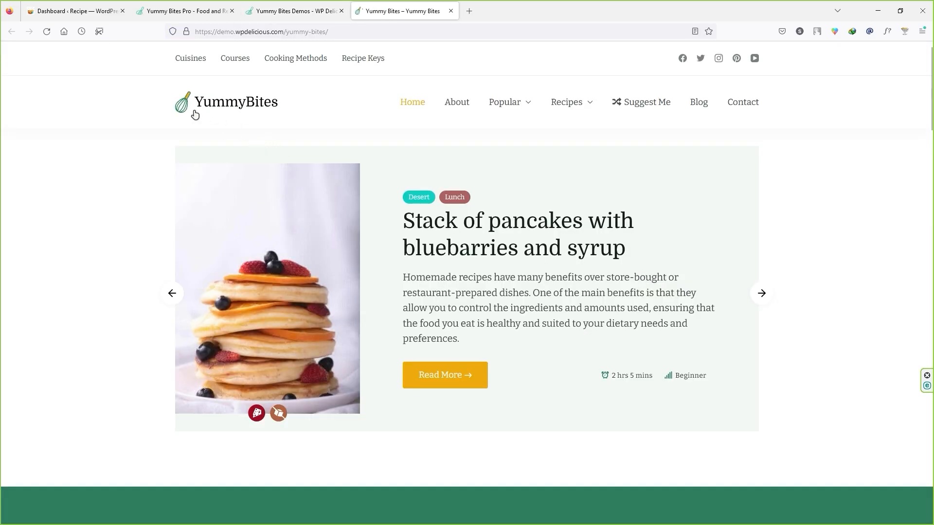
- Examine the Yummy Bites demo homepage from the header down to the footer and return to its beginning
{"action": "mouse_move", "coordinate": [494, 116]}
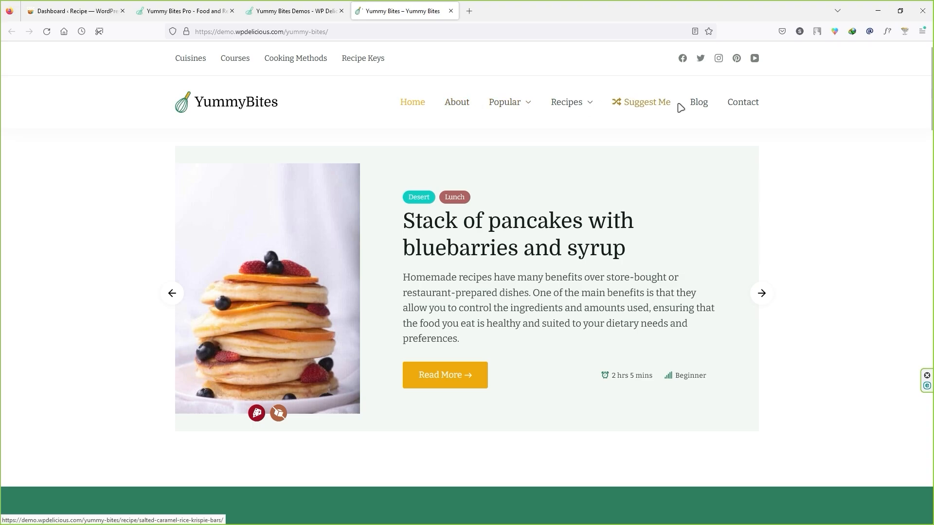
{"action": "scroll", "coordinate": [703, 225], "scroll_direction": "down", "scroll_amount": 2}
{"action": "scroll", "coordinate": [703, 224], "scroll_direction": "down", "scroll_amount": 15}
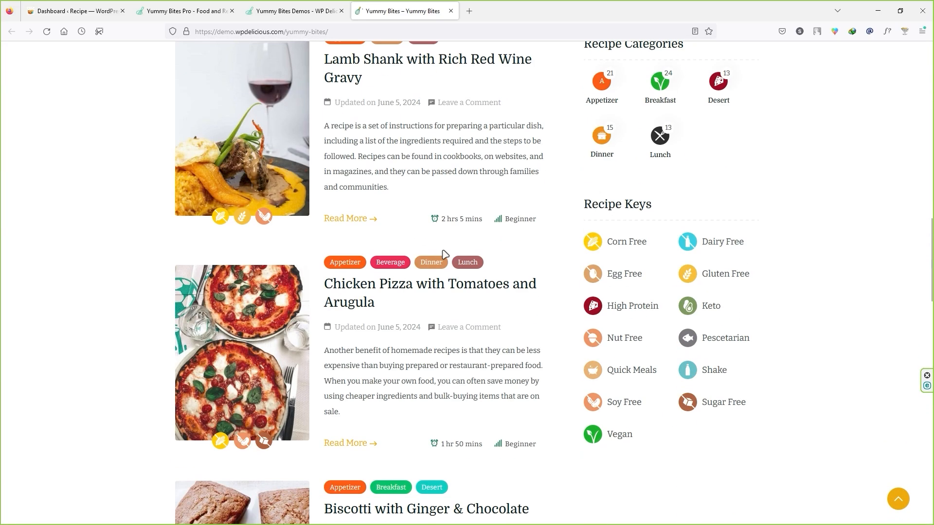
{"action": "scroll", "coordinate": [443, 258], "scroll_direction": "down", "scroll_amount": 20}
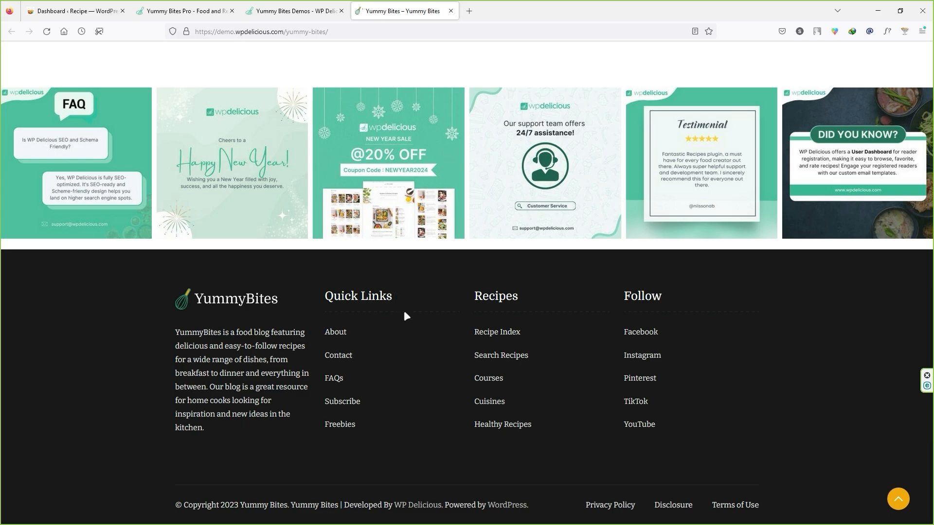
{"action": "left_click", "coordinate": [899, 499]}
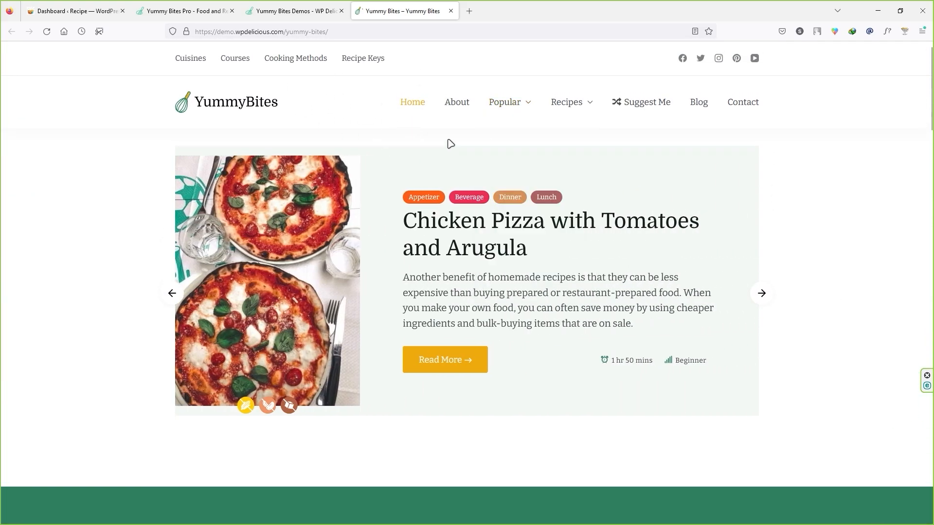
- Return to the Recipe site's WordPress dashboard and open Demo Importer Plus
{"action": "left_click", "coordinate": [73, 11]}
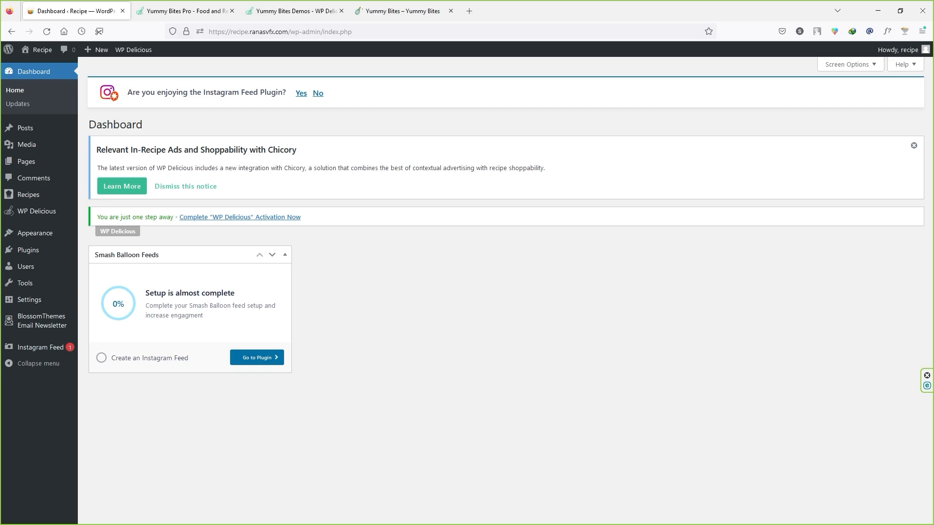
{"action": "mouse_move", "coordinate": [38, 234]}
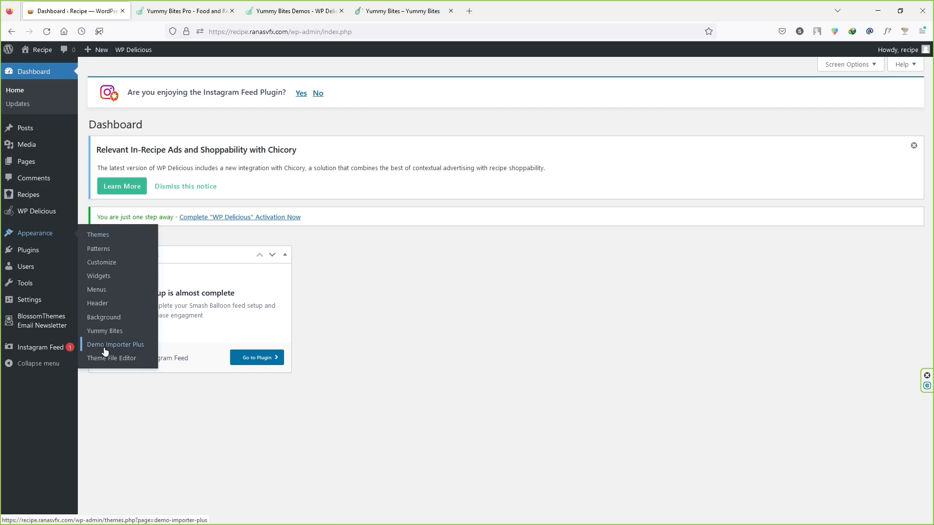
{"action": "left_click", "coordinate": [132, 350]}
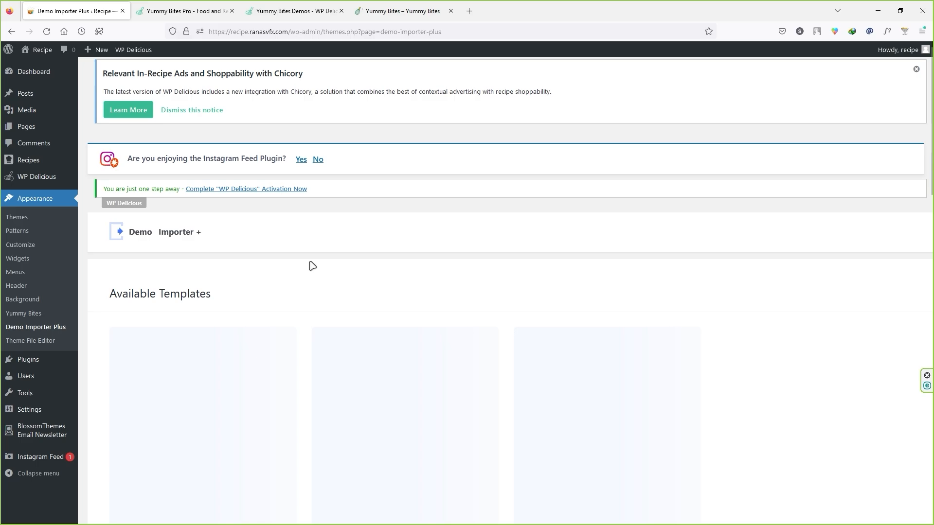
- View the Recipe site's current front end in a separate tab and close that tab again
{"action": "mouse_move", "coordinate": [44, 52]}
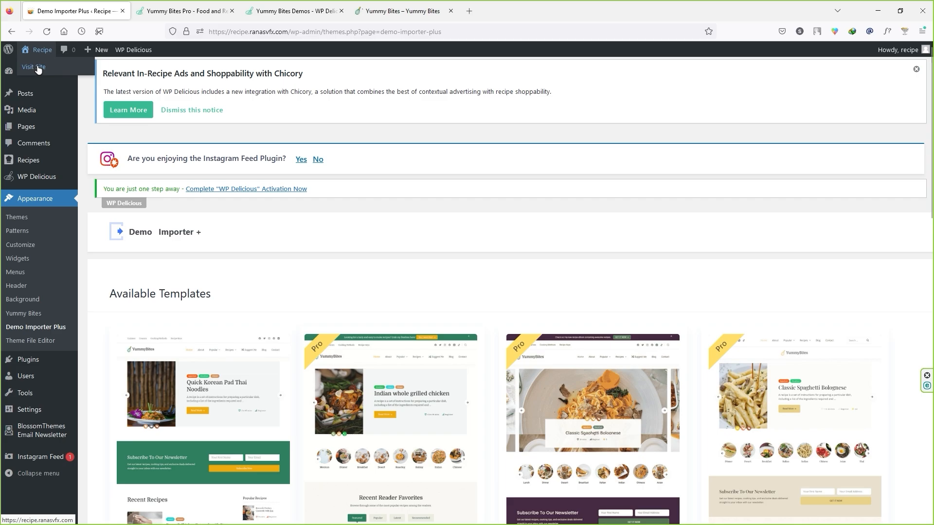
{"action": "right_click", "coordinate": [39, 68]}
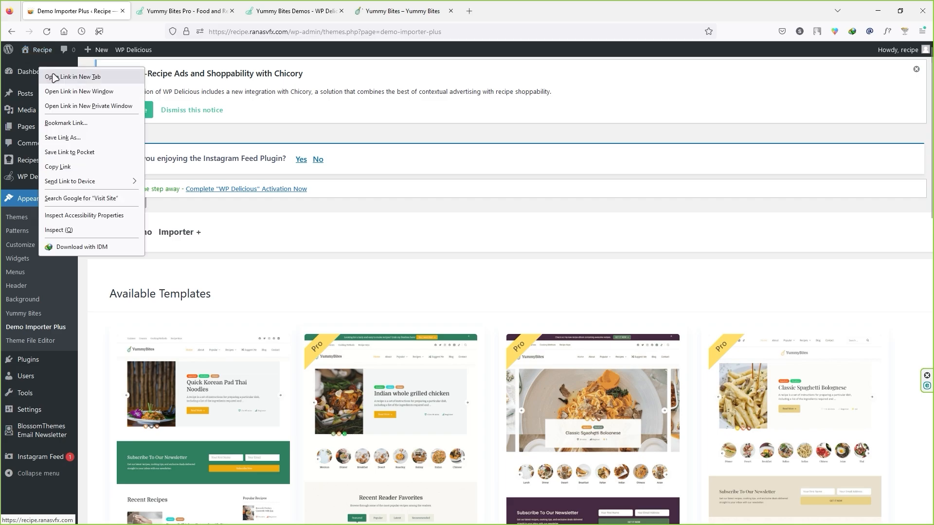
{"action": "left_click", "coordinate": [53, 77]}
{"action": "left_click", "coordinate": [185, 11]}
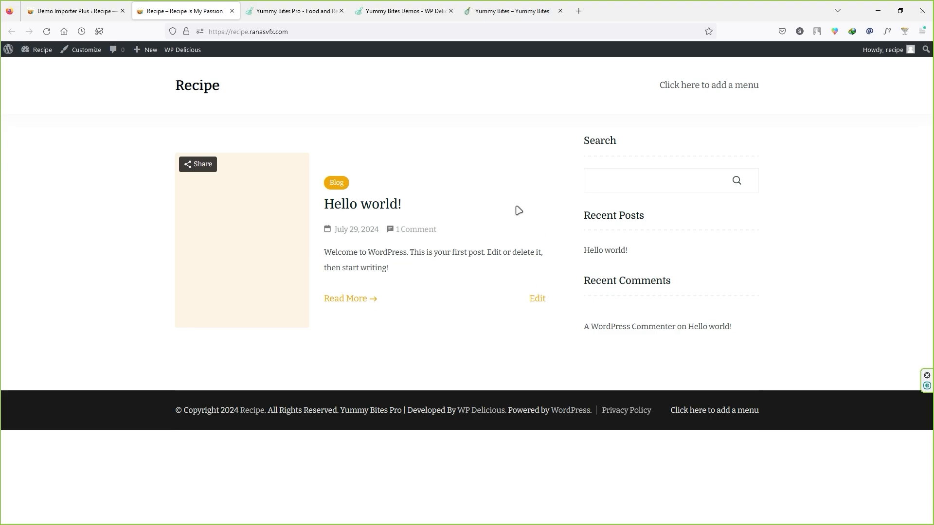
{"action": "left_click", "coordinate": [231, 11]}
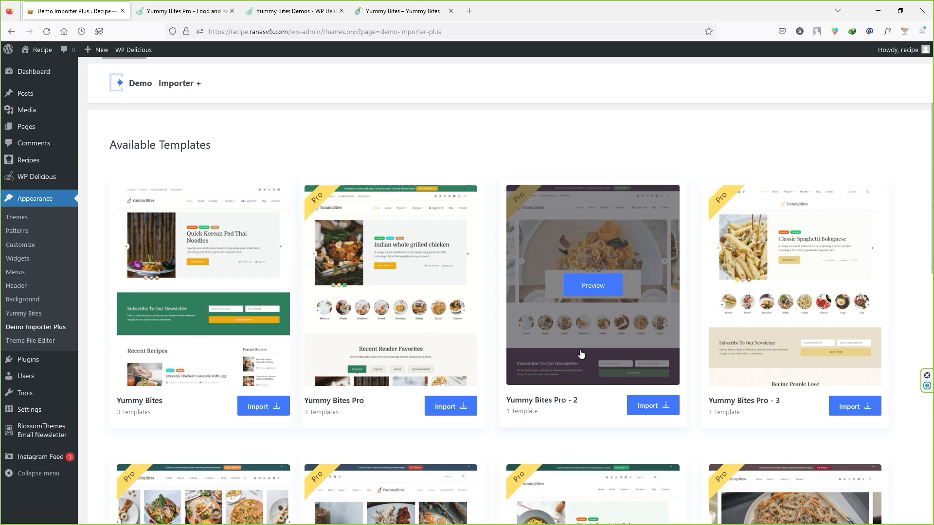
- Look through the available demo templates and choose Yummy Bites Pro for import
{"action": "scroll", "coordinate": [458, 344], "scroll_direction": "down", "scroll_amount": 6}
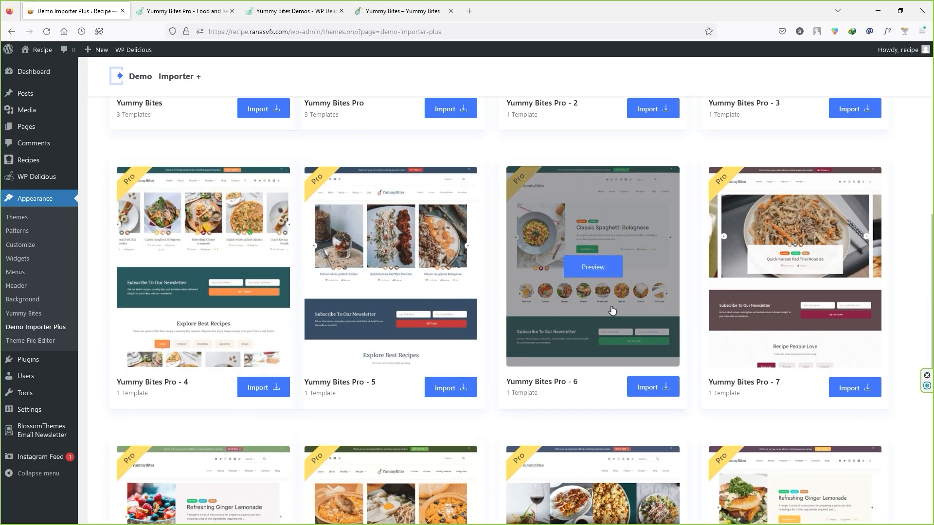
{"action": "scroll", "coordinate": [500, 323], "scroll_direction": "down", "scroll_amount": 6}
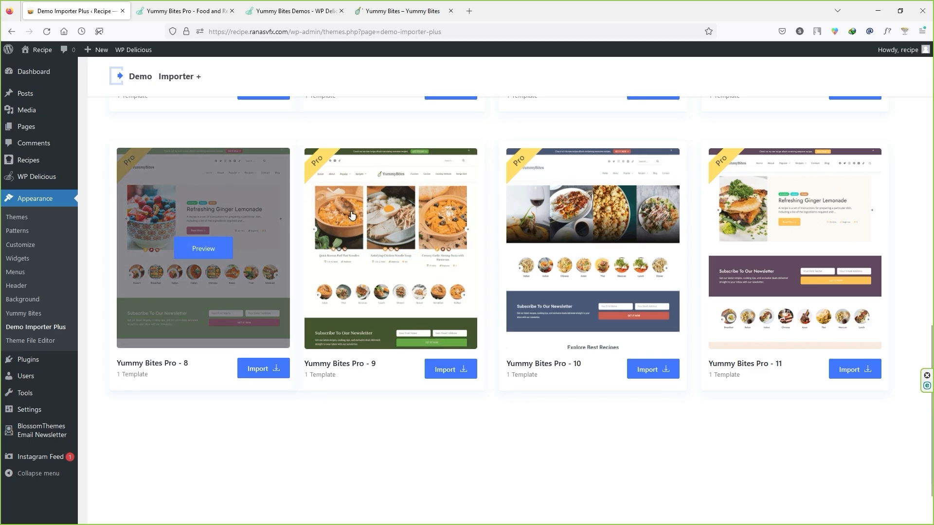
{"action": "scroll", "coordinate": [494, 236], "scroll_direction": "up", "scroll_amount": 8}
{"action": "scroll", "coordinate": [250, 226], "scroll_direction": "up", "scroll_amount": 3}
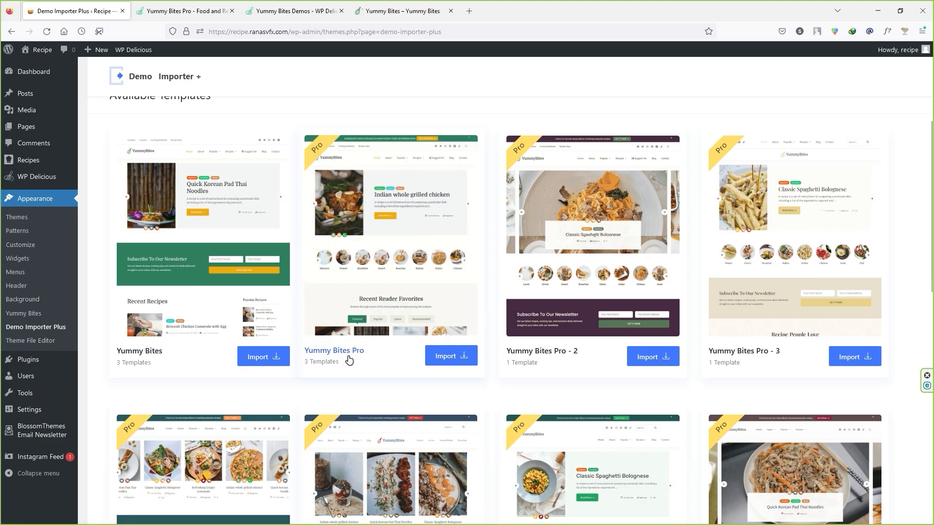
{"action": "left_click", "coordinate": [445, 359]}
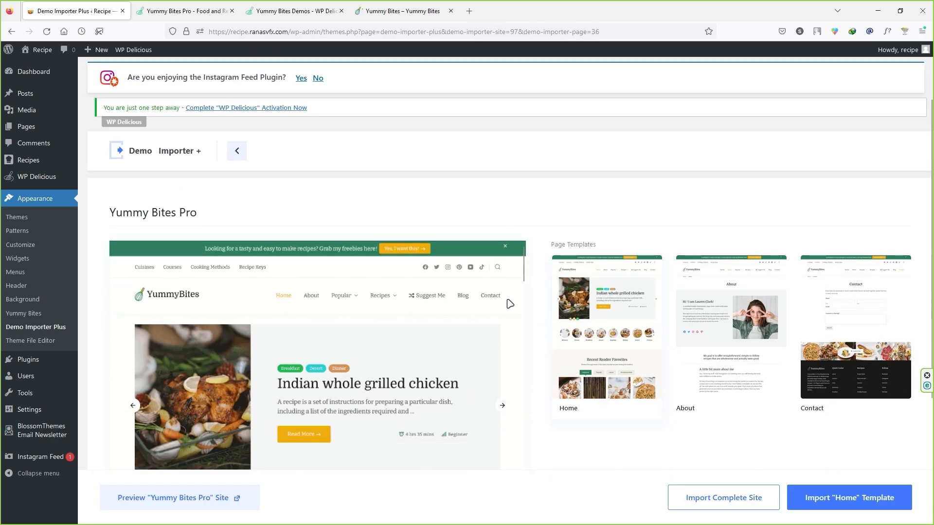
- Import the complete Yummy Bites Pro site with customizer settings, widgets, required plugins and content, without deleting the previously imported site
{"action": "scroll", "coordinate": [509, 304], "scroll_direction": "down", "scroll_amount": 3}
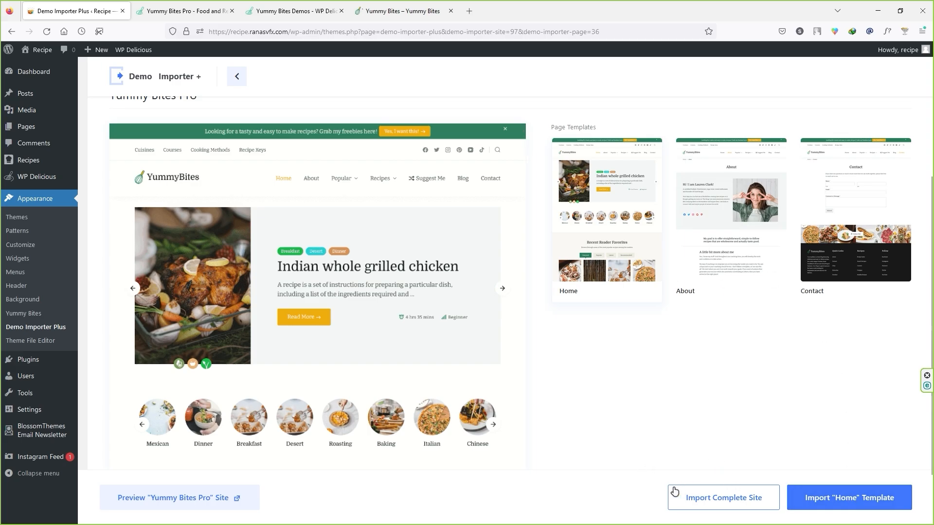
{"action": "scroll", "coordinate": [714, 505], "scroll_direction": "down", "scroll_amount": 2}
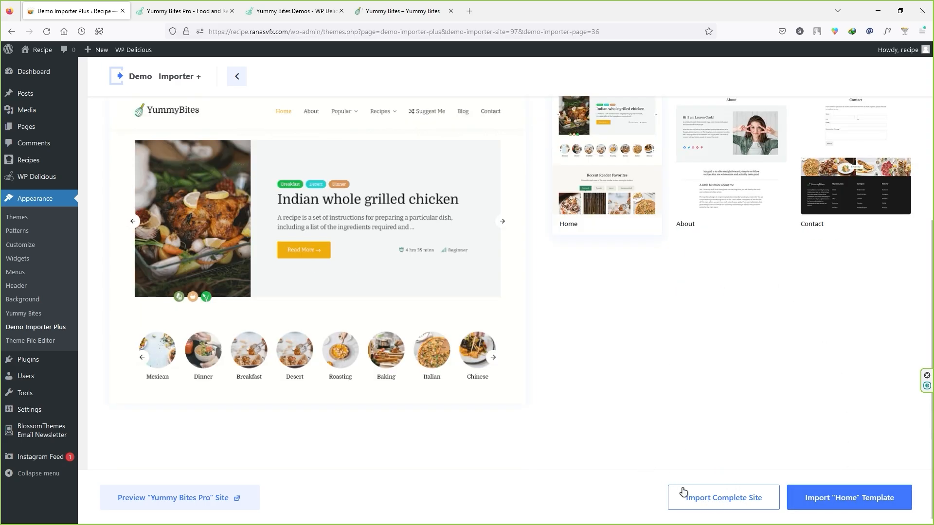
{"action": "left_click", "coordinate": [728, 507]}
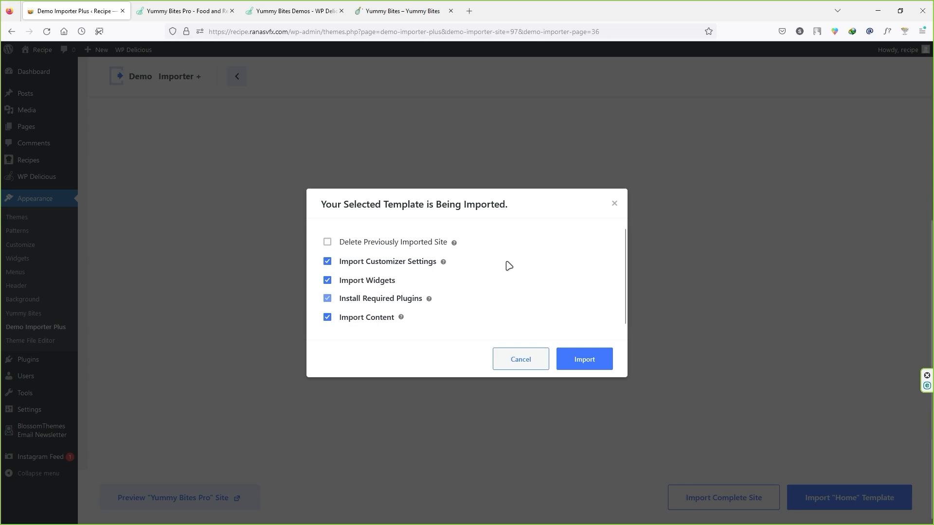
{"action": "left_click", "coordinate": [591, 365]}
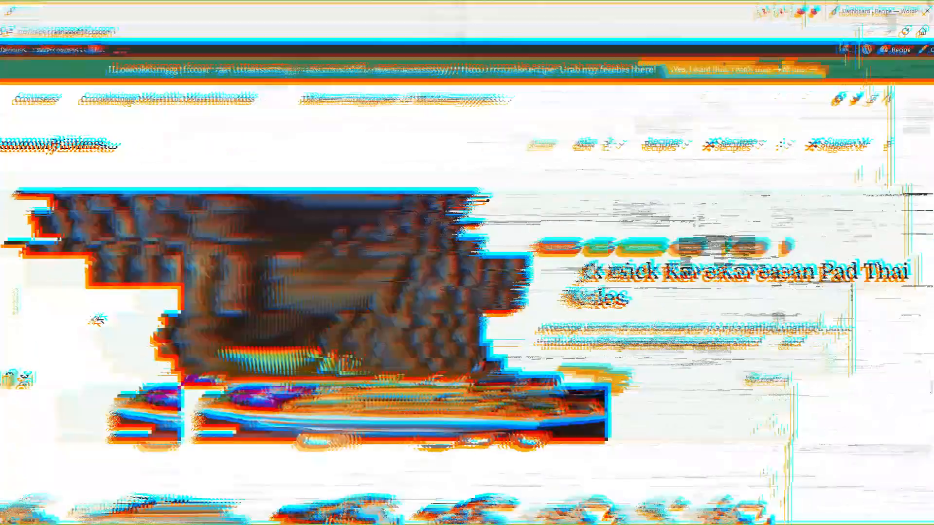
- Look through the imported Yummy Bites home page from the recipe slider down to the footer, return to its top and close its tab
{"action": "scroll", "coordinate": [756, 241], "scroll_direction": "down", "scroll_amount": 3}
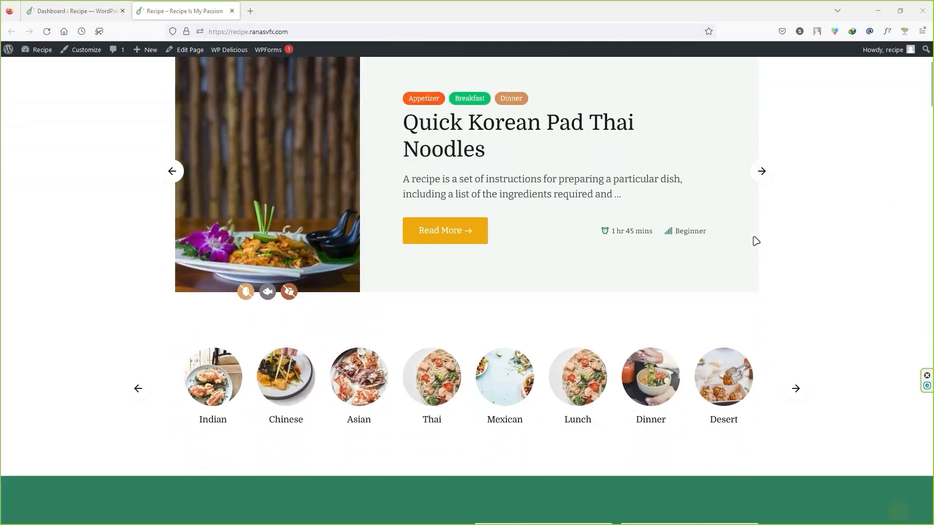
{"action": "scroll", "coordinate": [755, 241], "scroll_direction": "up", "scroll_amount": 3}
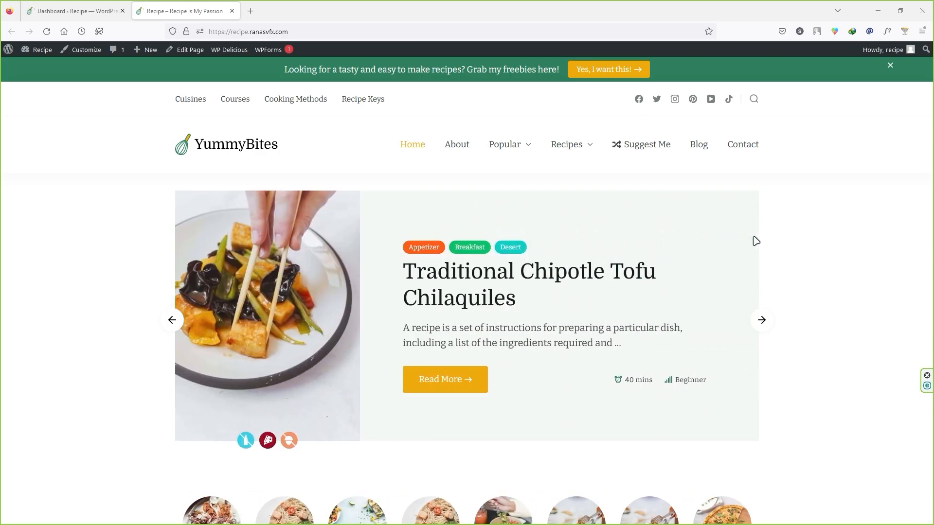
{"action": "scroll", "coordinate": [755, 241], "scroll_direction": "down", "scroll_amount": 10}
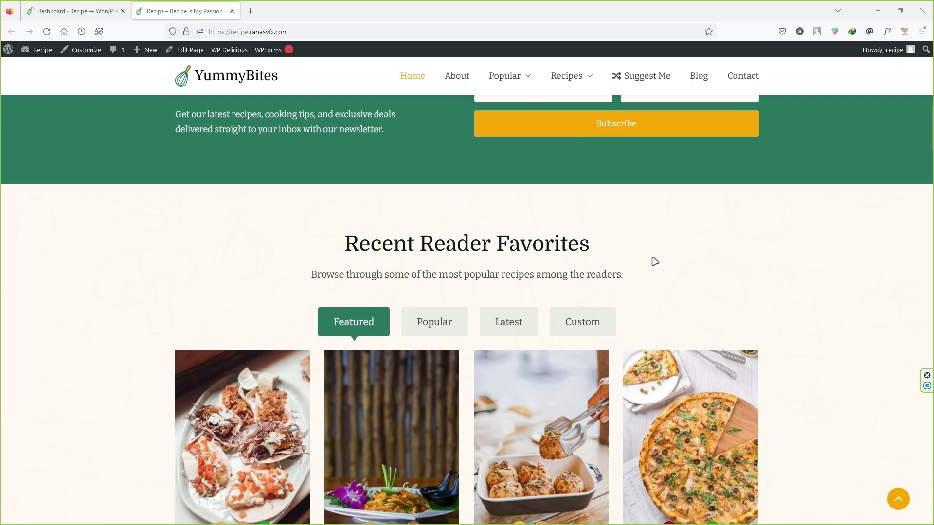
{"action": "scroll", "coordinate": [655, 262], "scroll_direction": "down", "scroll_amount": 15}
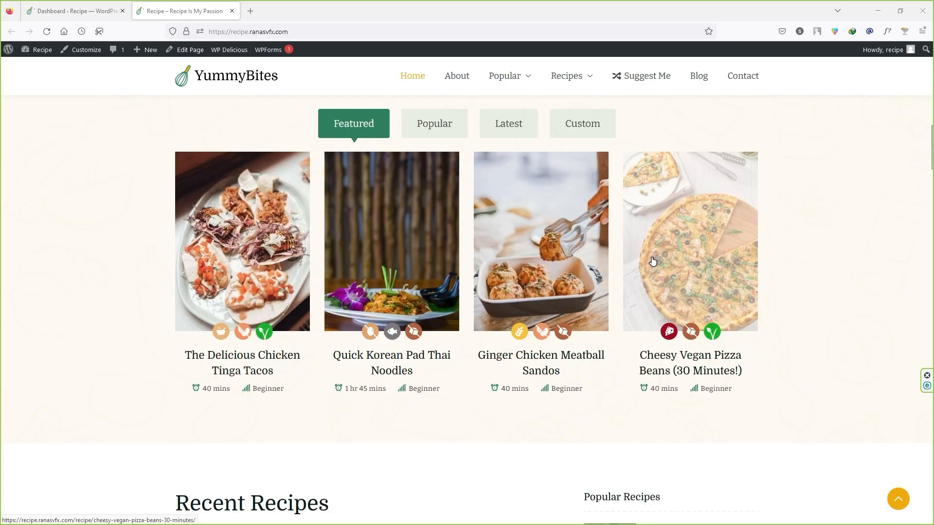
{"action": "scroll", "coordinate": [654, 262], "scroll_direction": "down", "scroll_amount": 5}
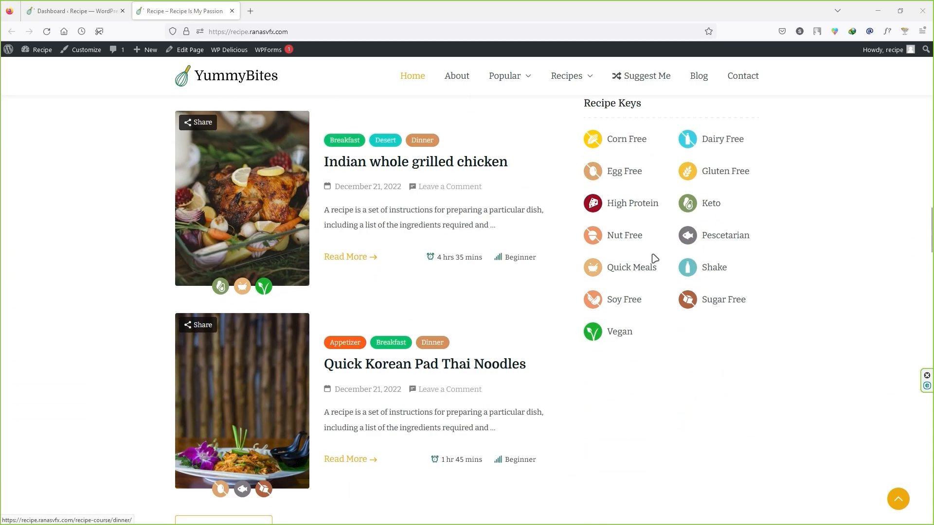
{"action": "scroll", "coordinate": [654, 260], "scroll_direction": "down", "scroll_amount": 4}
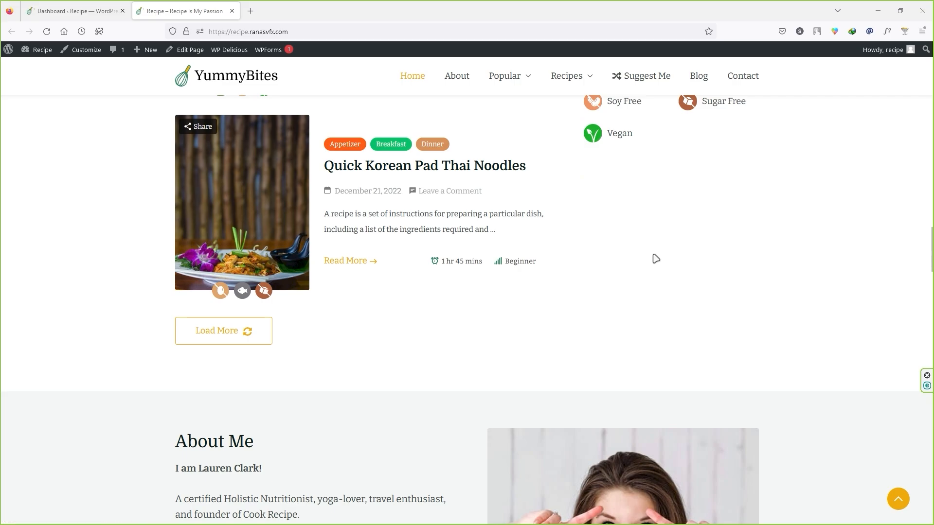
{"action": "scroll", "coordinate": [656, 258], "scroll_direction": "down", "scroll_amount": 5}
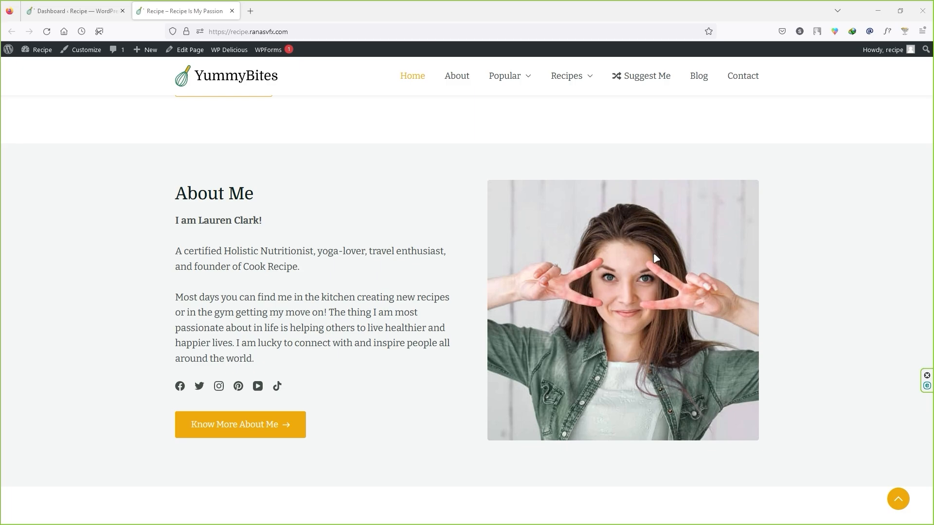
{"action": "scroll", "coordinate": [653, 252], "scroll_direction": "down", "scroll_amount": 5}
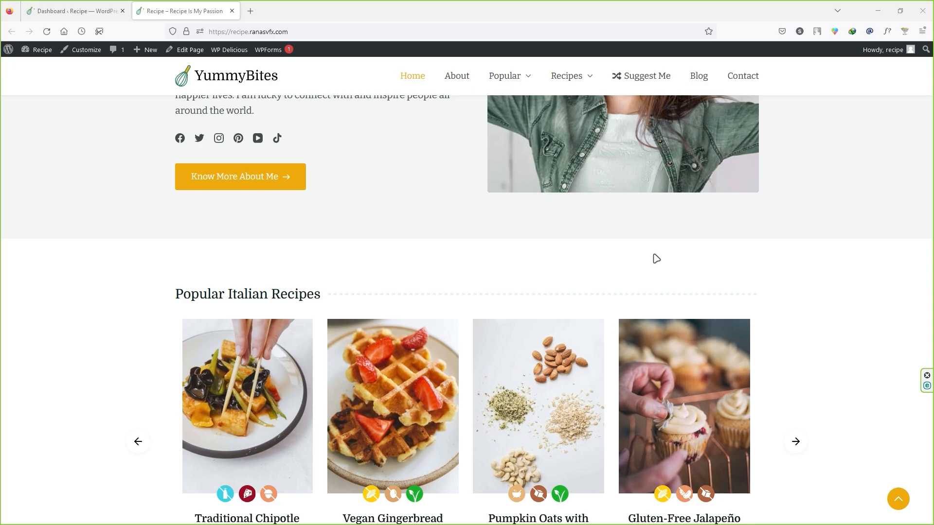
{"action": "scroll", "coordinate": [655, 258], "scroll_direction": "down", "scroll_amount": 15}
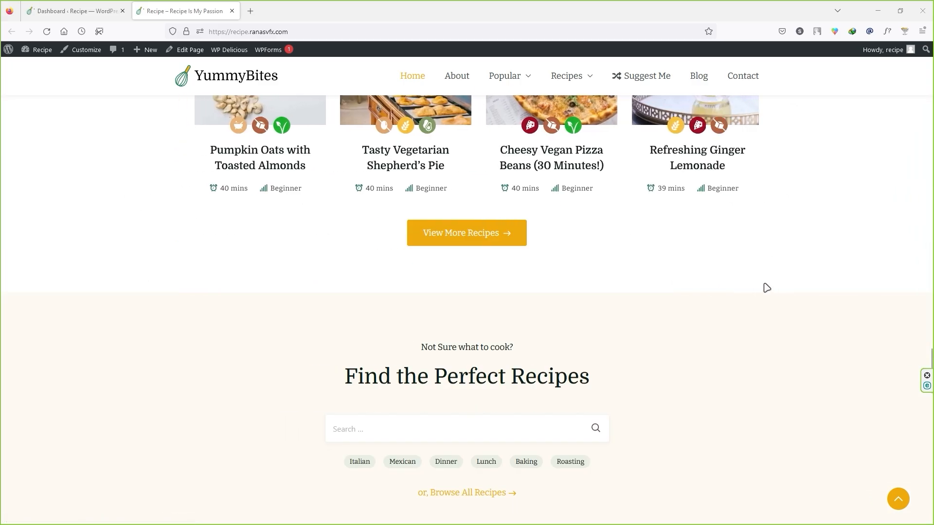
{"action": "scroll", "coordinate": [767, 288], "scroll_direction": "down", "scroll_amount": 15}
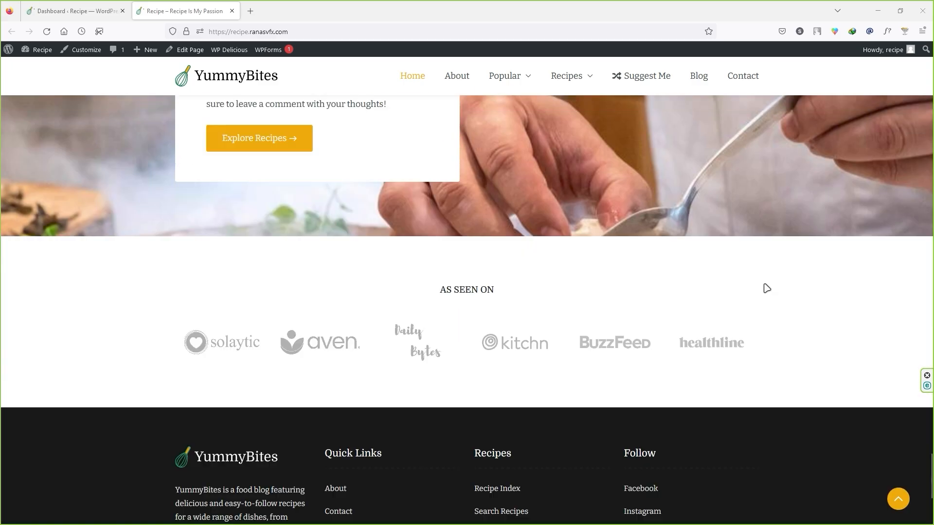
{"action": "scroll", "coordinate": [654, 285], "scroll_direction": "down", "scroll_amount": 3}
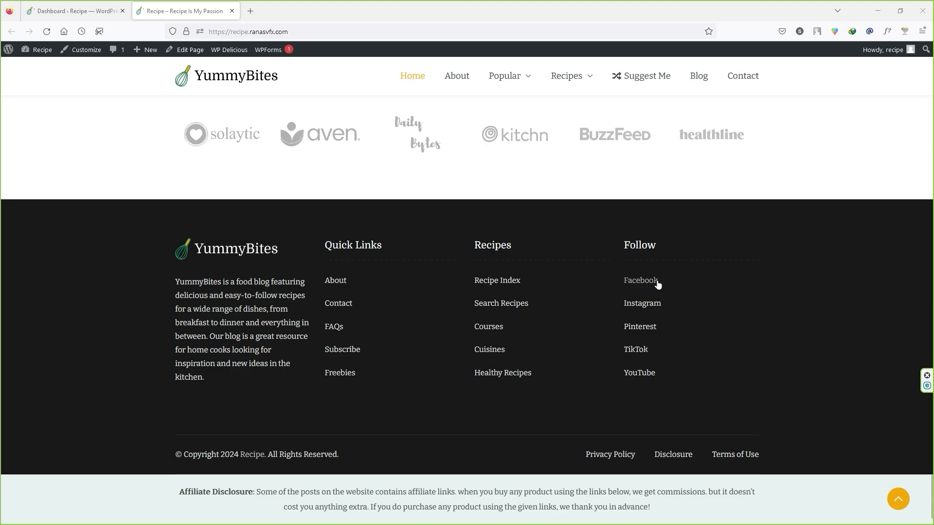
{"action": "left_click", "coordinate": [899, 496]}
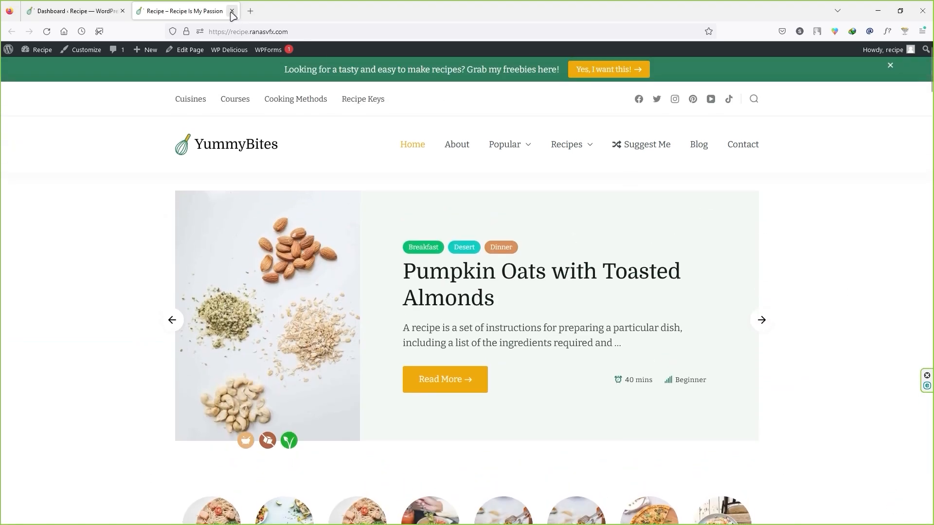
{"action": "left_click", "coordinate": [232, 11]}
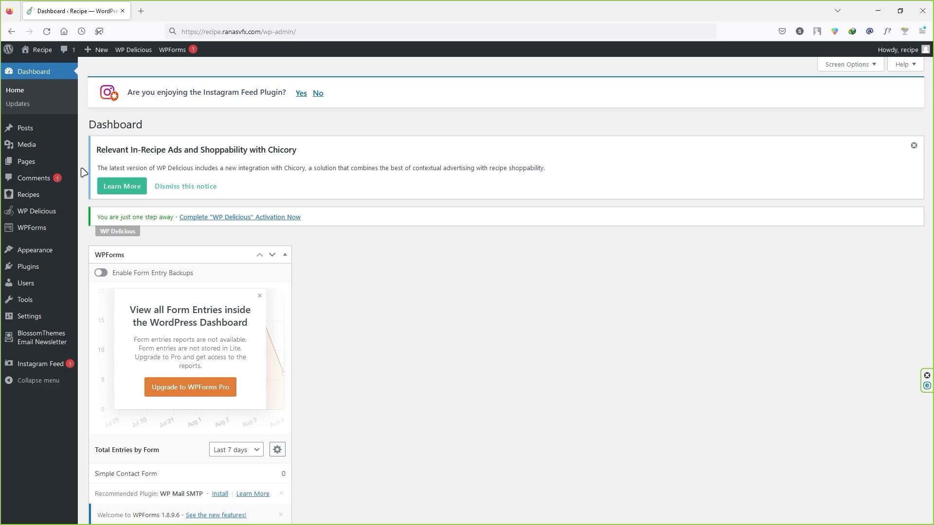
- Open the WP Delicious global settings and review the Recipe Page options under General Settings, including the number of recipes per page
{"action": "mouse_move", "coordinate": [54, 212]}
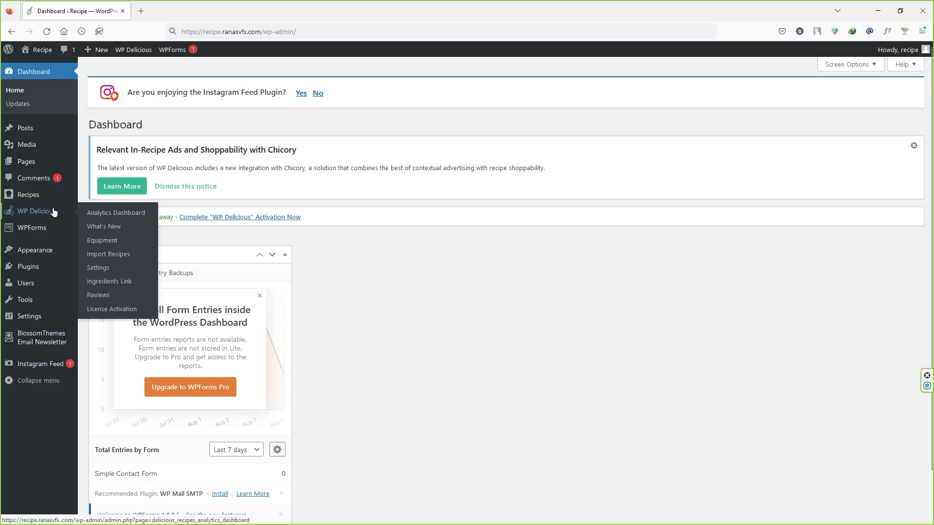
{"action": "left_click", "coordinate": [98, 268]}
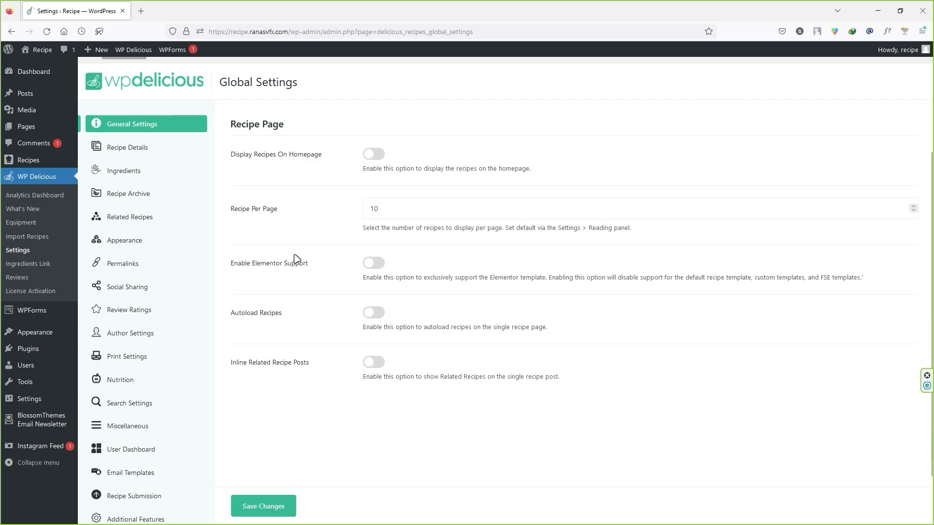
{"action": "scroll", "coordinate": [136, 195], "scroll_direction": "down", "scroll_amount": 2}
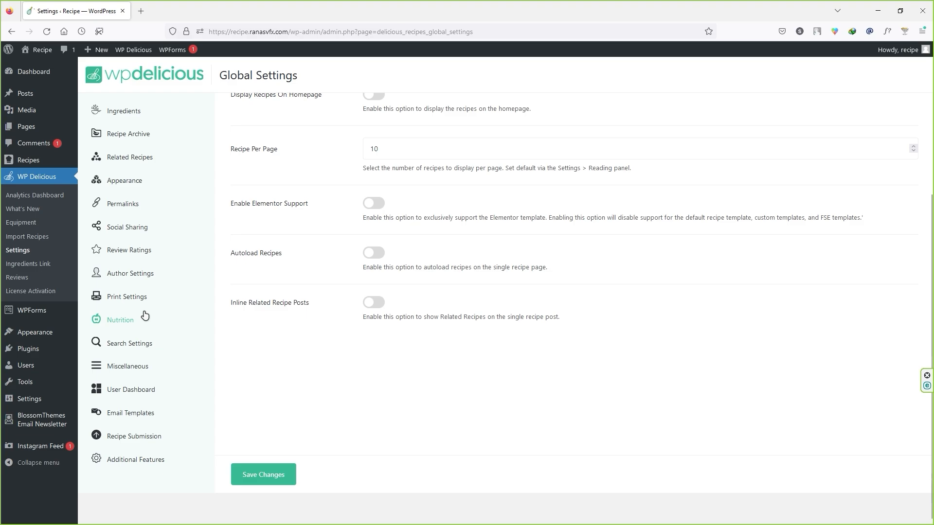
{"action": "scroll", "coordinate": [145, 316], "scroll_direction": "up", "scroll_amount": 2}
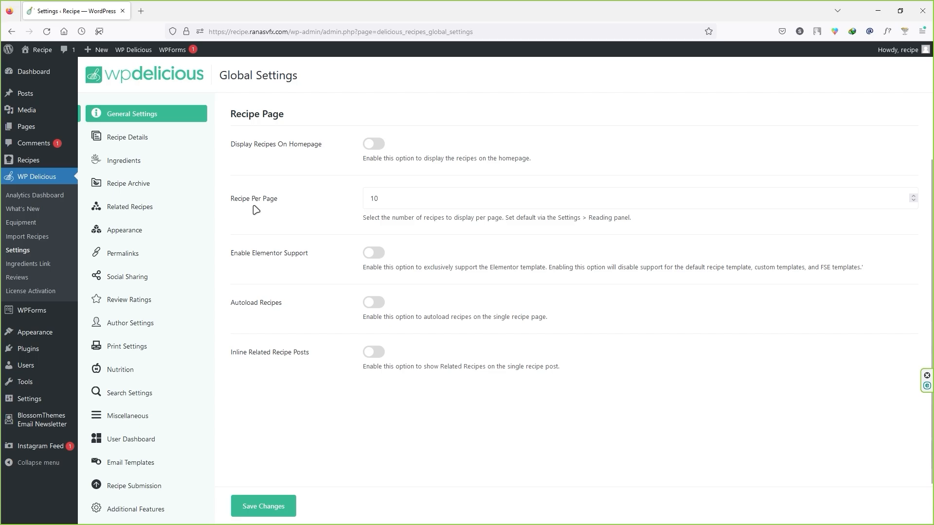
{"action": "left_click_drag", "start_coordinate": [391, 207], "coordinate": [356, 201]}
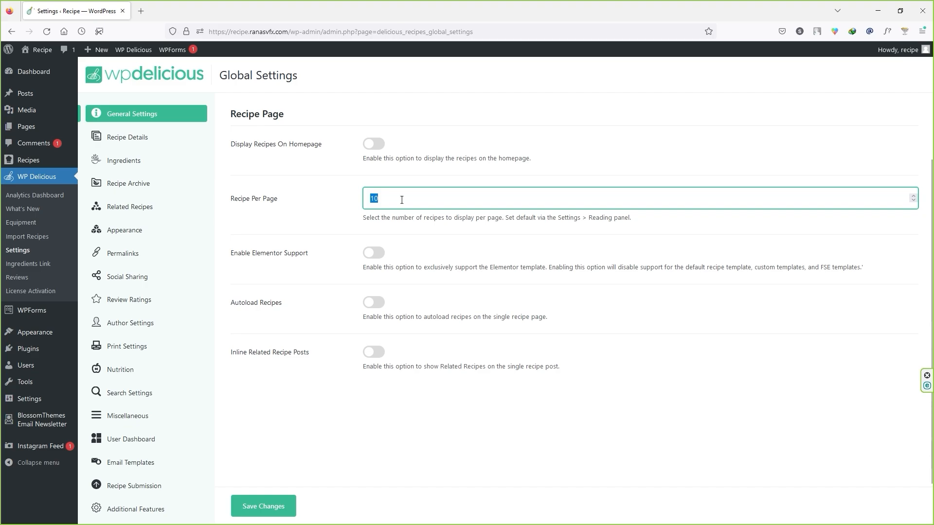
{"action": "left_click", "coordinate": [250, 263]}
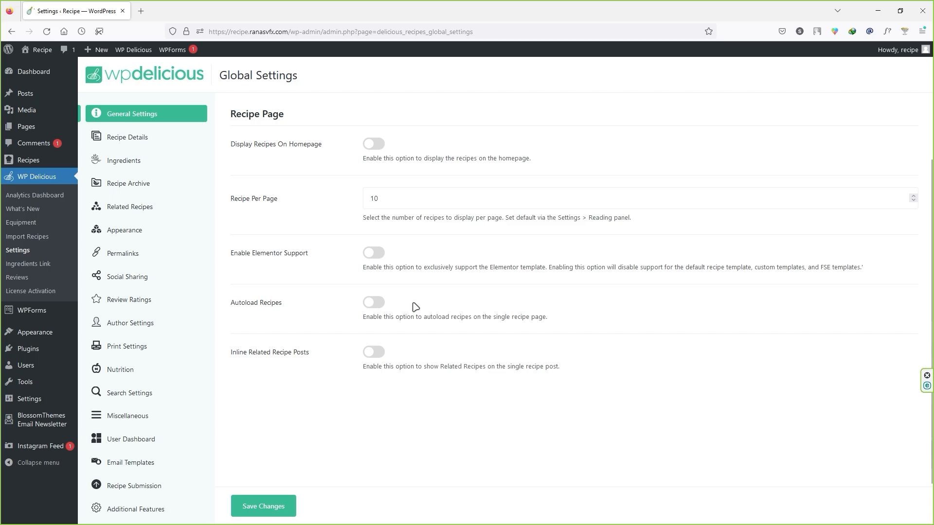
{"action": "scroll", "coordinate": [404, 297], "scroll_direction": "down", "scroll_amount": 2}
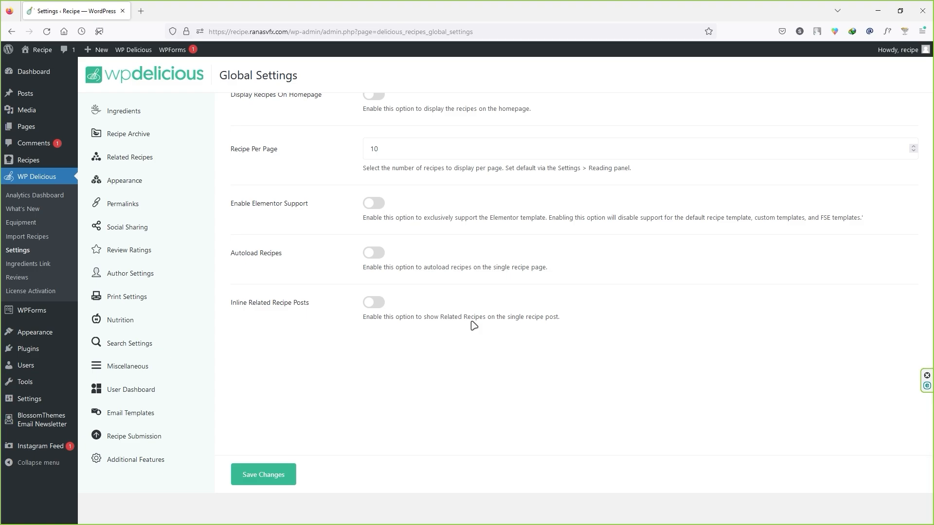
- Open the Recipe Details settings and examine the details header, featured image and global recipe toggle options
{"action": "scroll", "coordinate": [474, 325], "scroll_direction": "up", "scroll_amount": 5}
{"action": "left_click", "coordinate": [151, 302]}
{"action": "scroll", "coordinate": [153, 304], "scroll_direction": "down", "scroll_amount": 4}
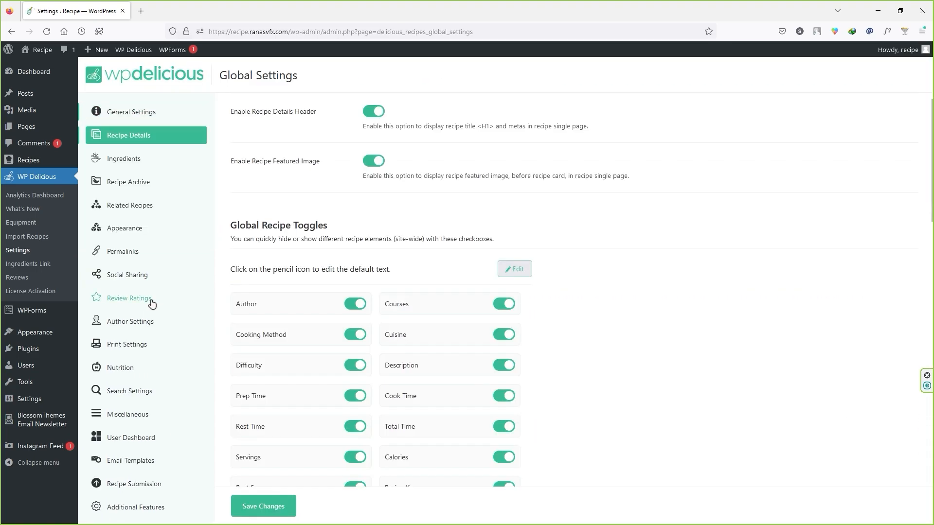
{"action": "scroll", "coordinate": [246, 179], "scroll_direction": "up", "scroll_amount": 2}
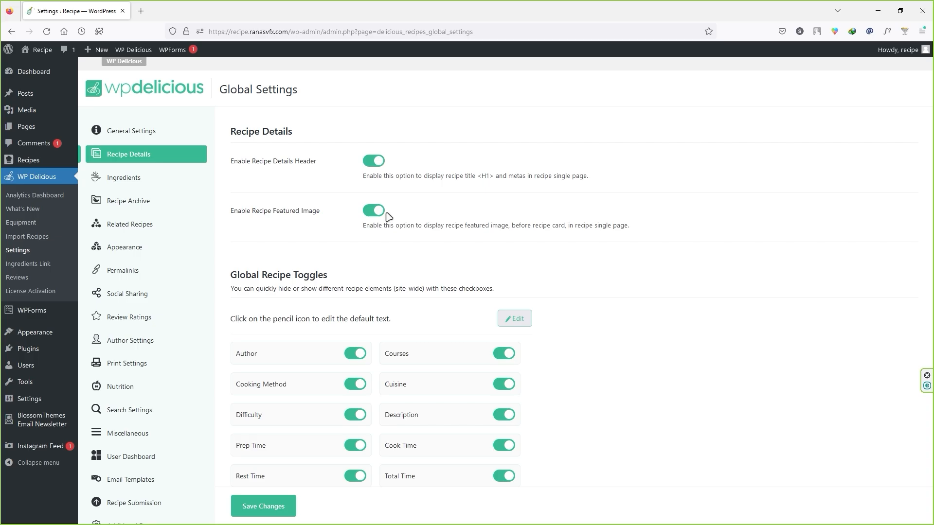
- Open the site's front page in a new tab and view the recipe The Delicious Chicken Tinga Tacos
{"action": "right_click", "coordinate": [49, 61]}
{"action": "left_click", "coordinate": [80, 63]}
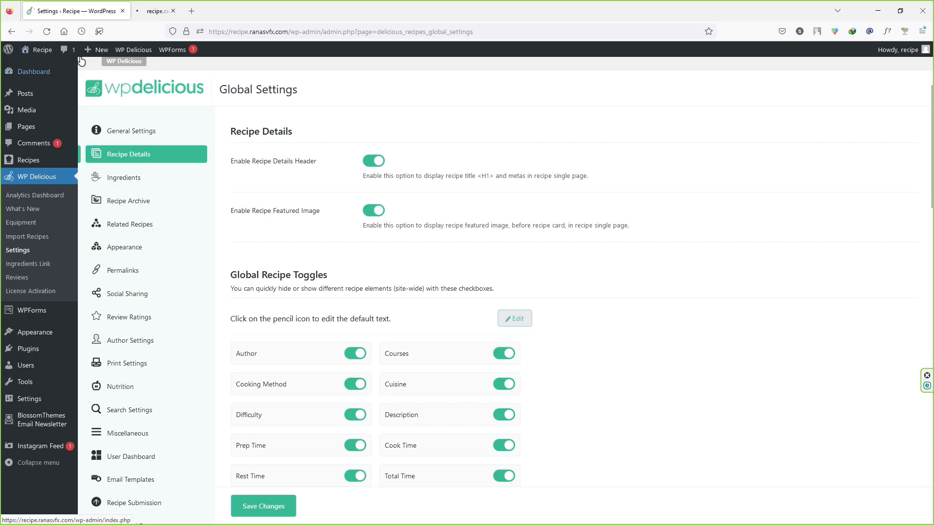
{"action": "left_click", "coordinate": [161, 11]}
{"action": "scroll", "coordinate": [284, 214], "scroll_direction": "down", "scroll_amount": 3}
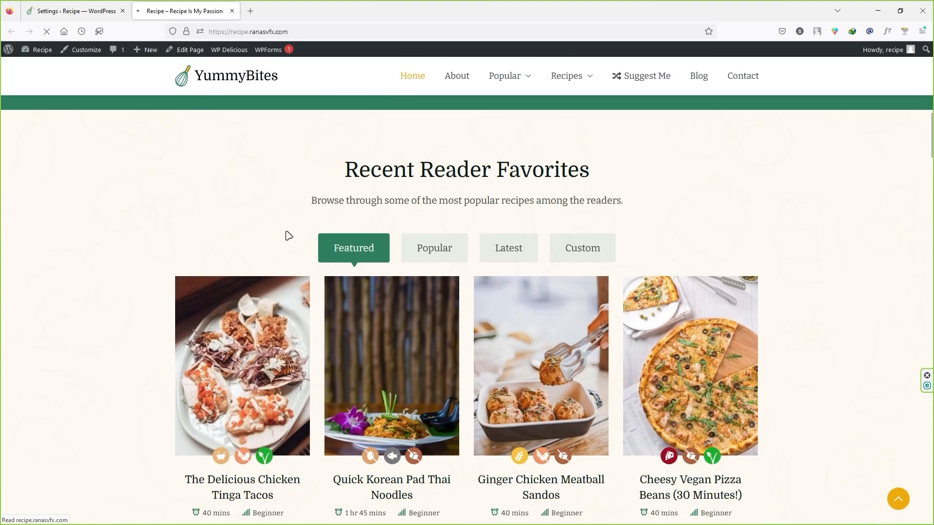
{"action": "scroll", "coordinate": [288, 236], "scroll_direction": "down", "scroll_amount": 2}
{"action": "left_click", "coordinate": [239, 389]}
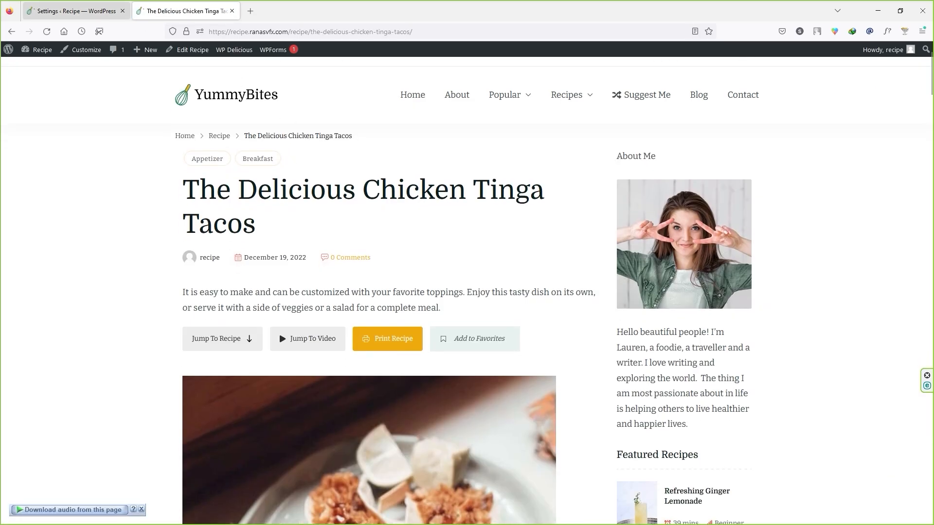
- Disable the Recipe Details Header and Recipe Featured Image options in the Recipe Details settings and save the changes
{"action": "left_click", "coordinate": [76, 11]}
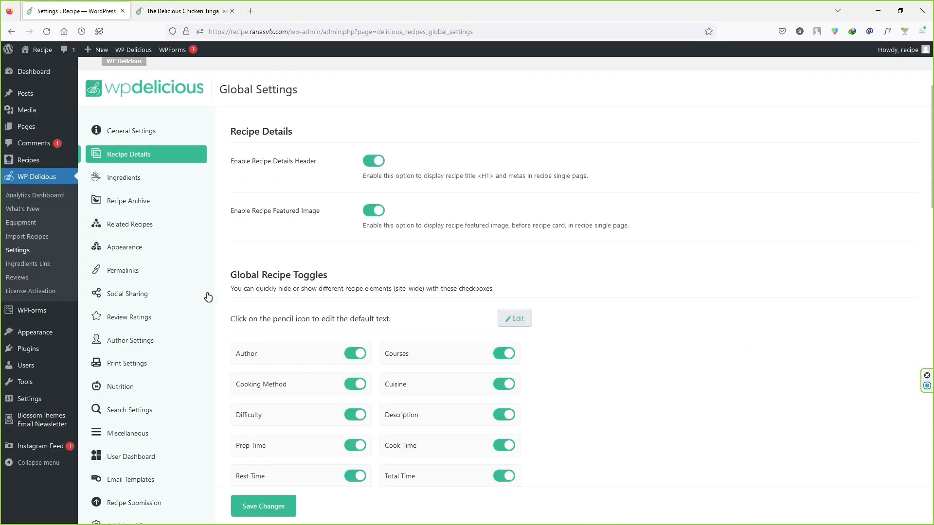
{"action": "left_click", "coordinate": [373, 162]}
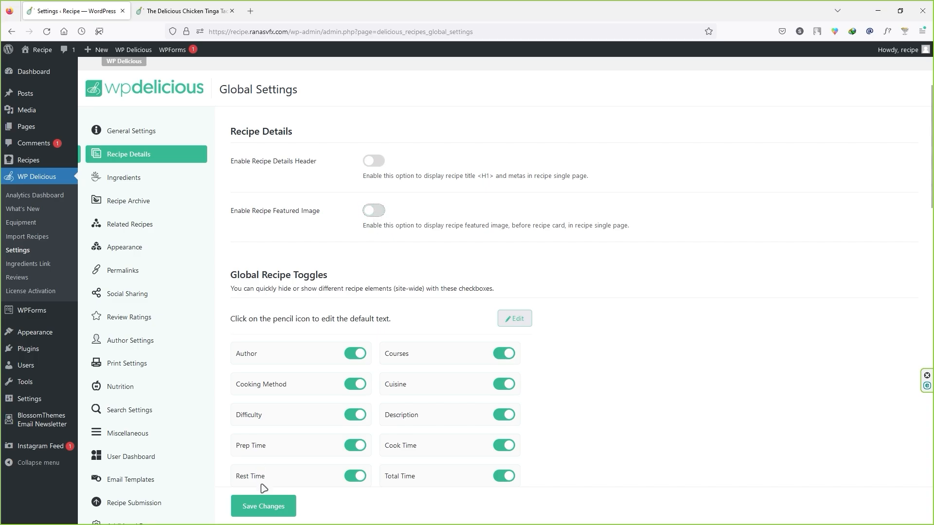
{"action": "left_click", "coordinate": [263, 506]}
- Reload the Chicken Tinga Tacos recipe page and check its title header and featured image
{"action": "left_click", "coordinate": [185, 11]}
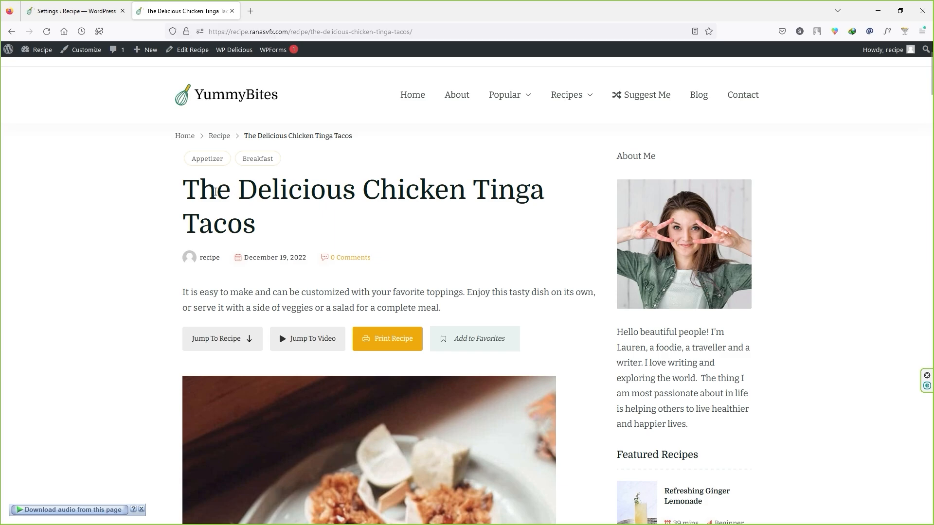
{"action": "left_click_drag", "start_coordinate": [216, 191], "coordinate": [337, 192]}
{"action": "scroll", "coordinate": [299, 328], "scroll_direction": "down", "scroll_amount": 5}
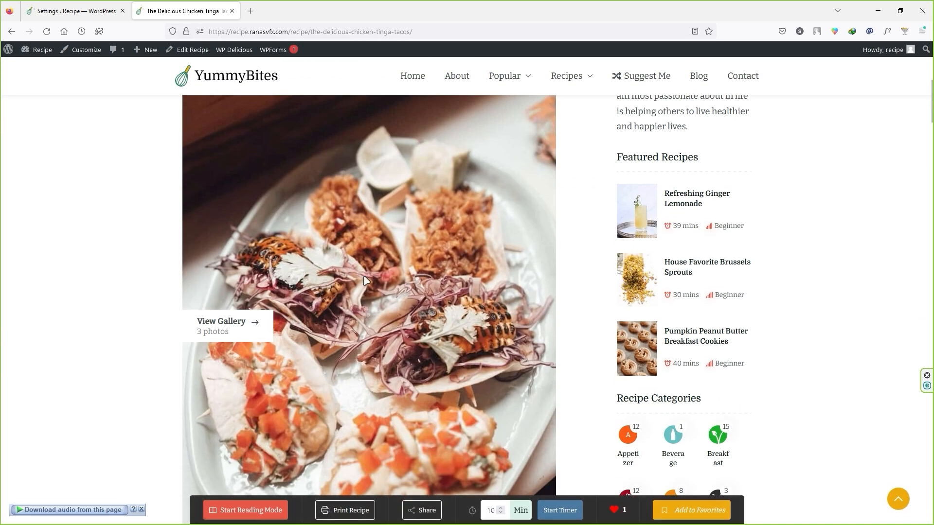
{"action": "scroll", "coordinate": [298, 329], "scroll_direction": "up", "scroll_amount": 7}
{"action": "left_click", "coordinate": [47, 31]}
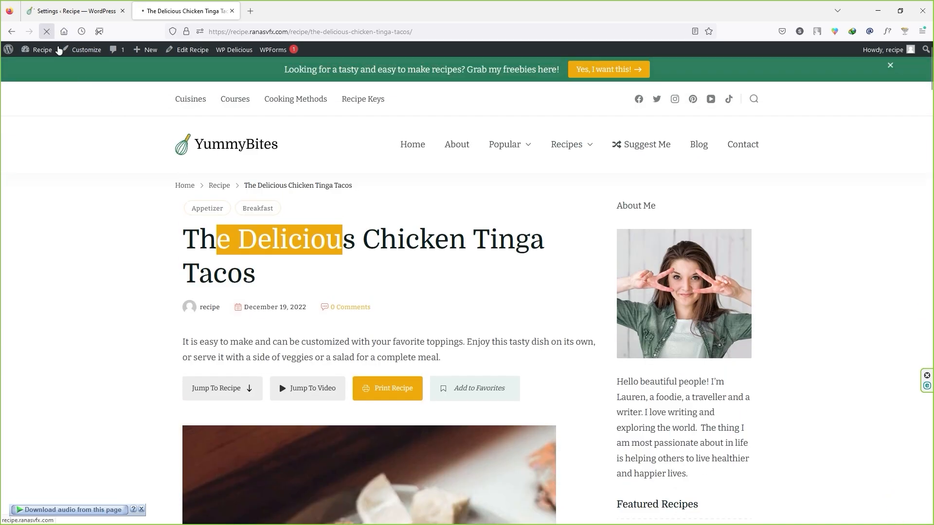
{"action": "scroll", "coordinate": [129, 240], "scroll_direction": "down", "scroll_amount": 2}
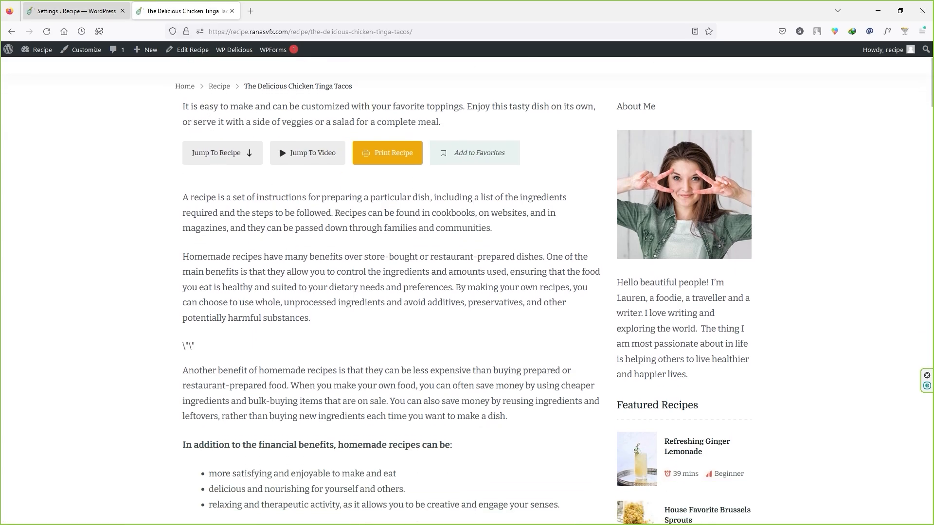
- Re-enable the Recipe Details Header and Recipe Featured Image options and save the settings
{"action": "left_click", "coordinate": [78, 11]}
{"action": "left_click", "coordinate": [373, 160]}
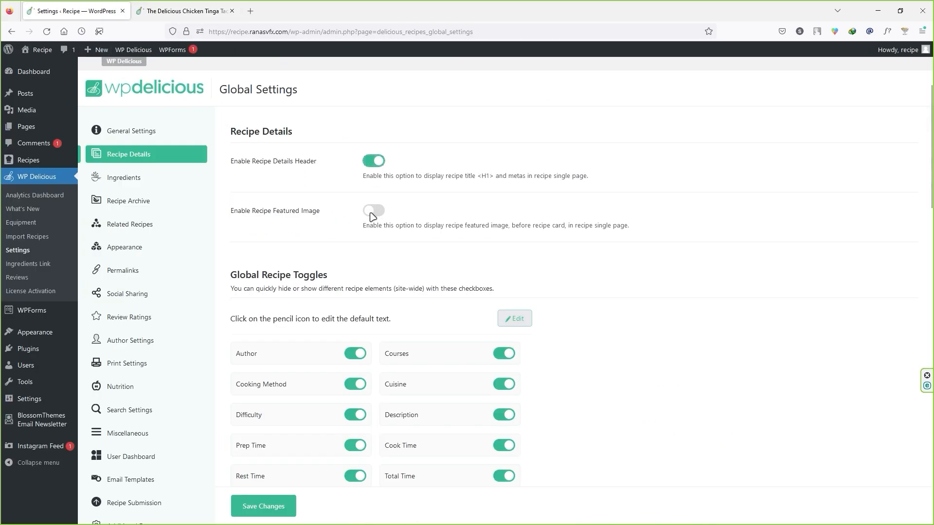
{"action": "left_click", "coordinate": [373, 210]}
{"action": "scroll", "coordinate": [280, 426], "scroll_direction": "down", "scroll_amount": 2}
{"action": "left_click", "coordinate": [263, 506]}
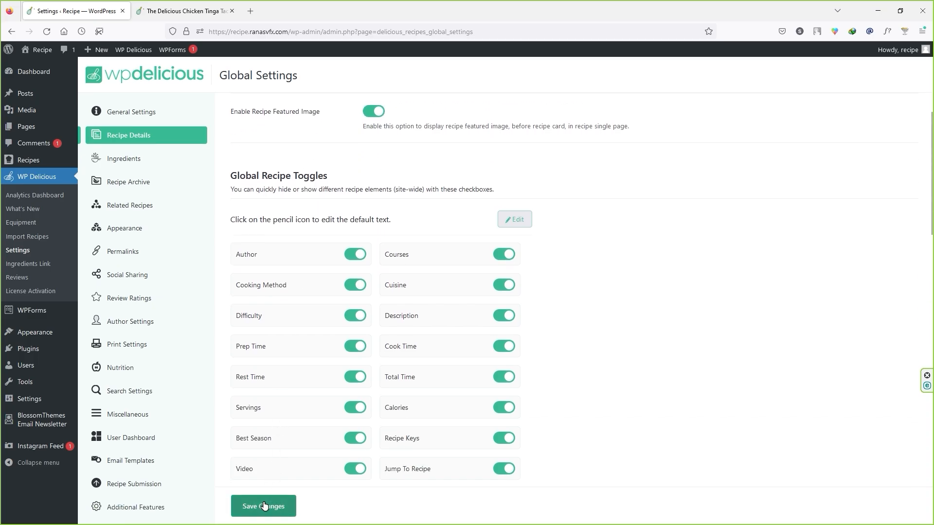
- Refresh the recipe page and look over the title, metadata and featured image with both options enabled
{"action": "left_click", "coordinate": [177, 11]}
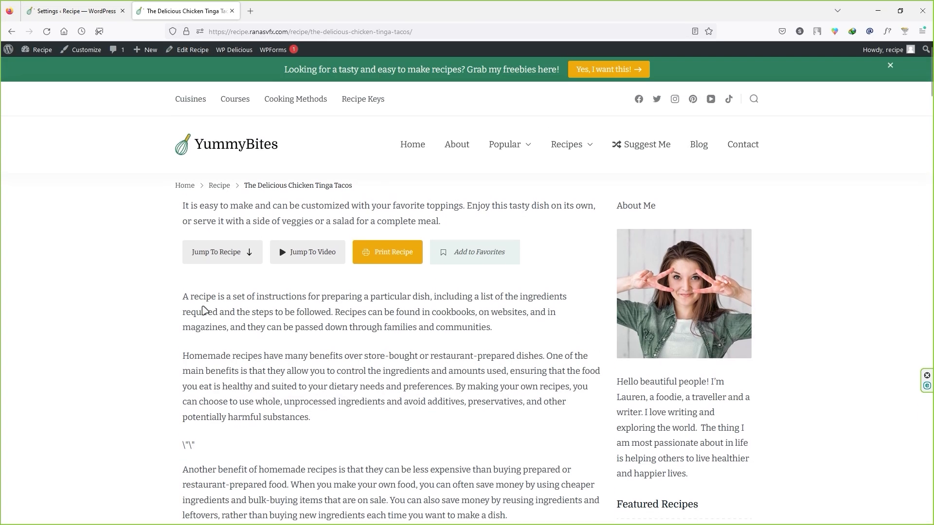
{"action": "left_click", "coordinate": [46, 31]}
{"action": "scroll", "coordinate": [194, 214], "scroll_direction": "down", "scroll_amount": 3}
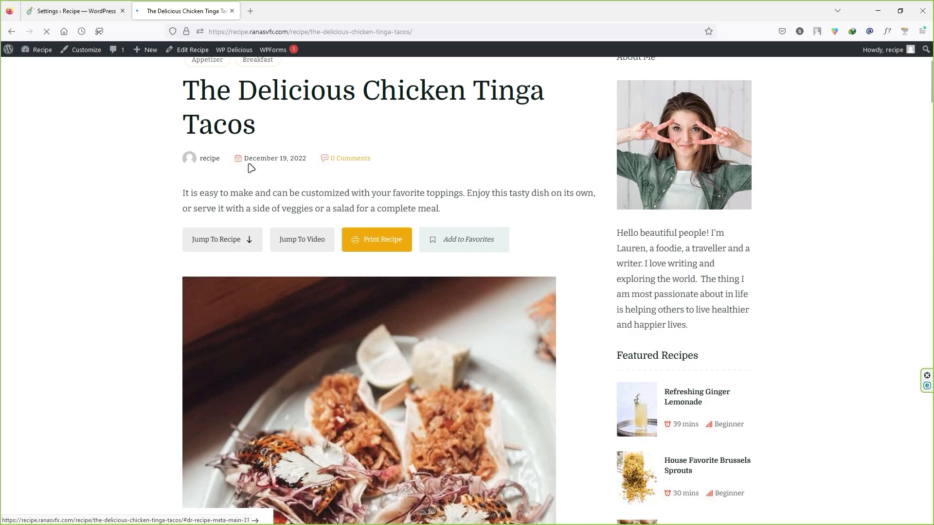
{"action": "left_click_drag", "start_coordinate": [256, 126], "coordinate": [199, 126]}
{"action": "scroll", "coordinate": [243, 340], "scroll_direction": "down", "scroll_amount": 3}
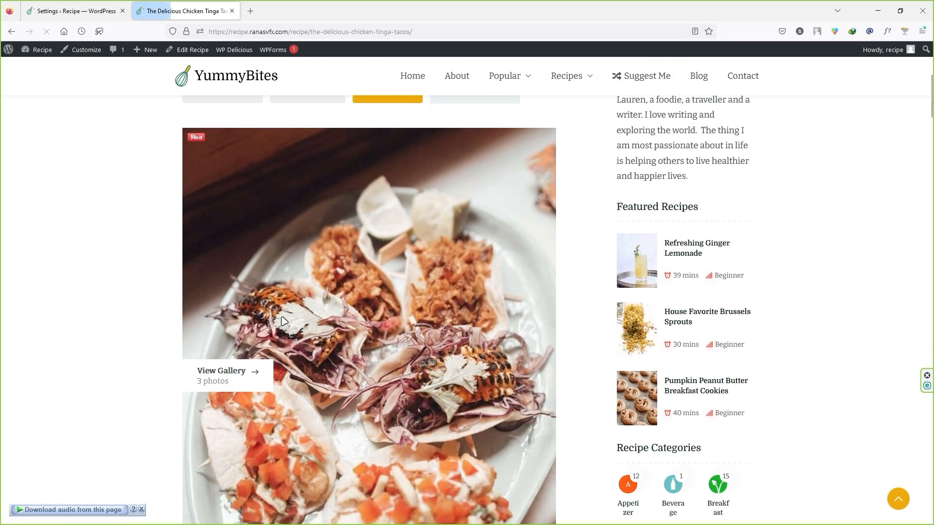
{"action": "scroll", "coordinate": [298, 321], "scroll_direction": "up", "scroll_amount": 3}
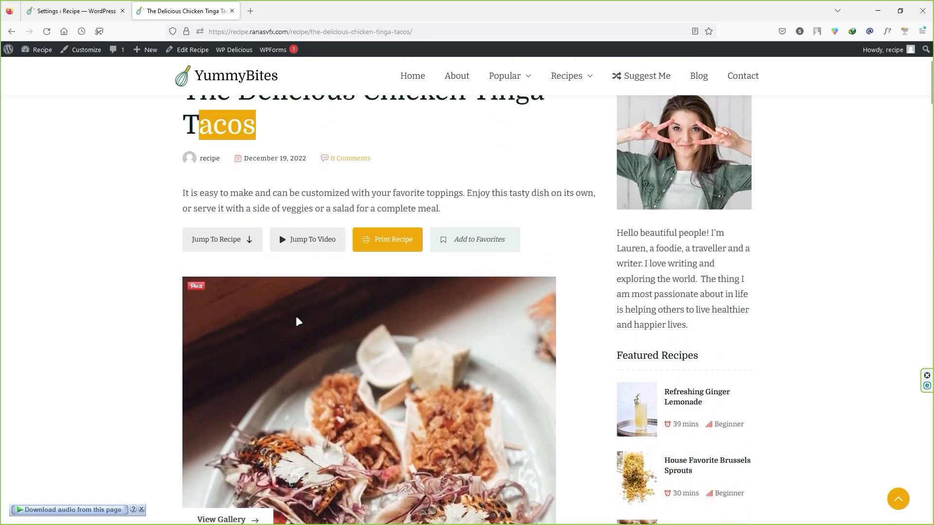
- Compare the Global Recipe Toggles with the author, cuisine, courses and time details in the page's recipe card
{"action": "key", "text": "ctrl+Tab"}
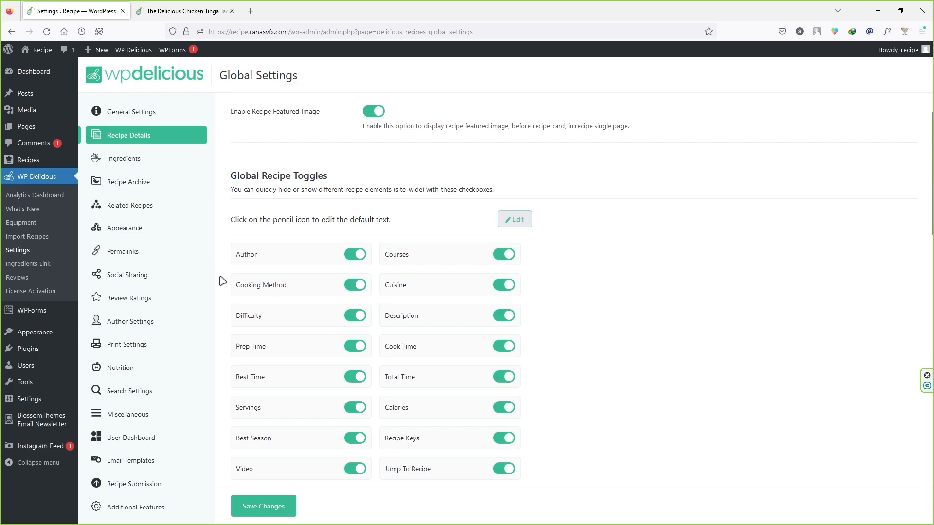
{"action": "scroll", "coordinate": [246, 287], "scroll_direction": "down", "scroll_amount": 2}
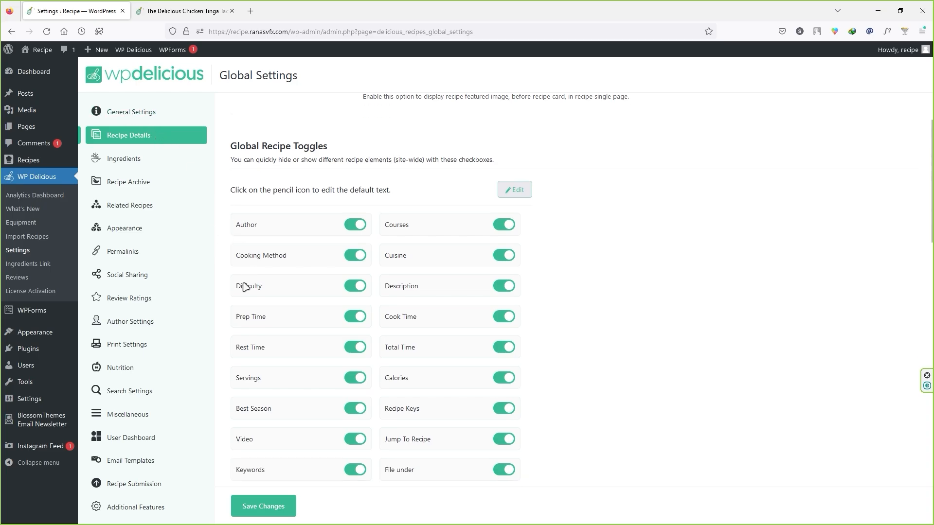
{"action": "scroll", "coordinate": [254, 161], "scroll_direction": "up", "scroll_amount": 1}
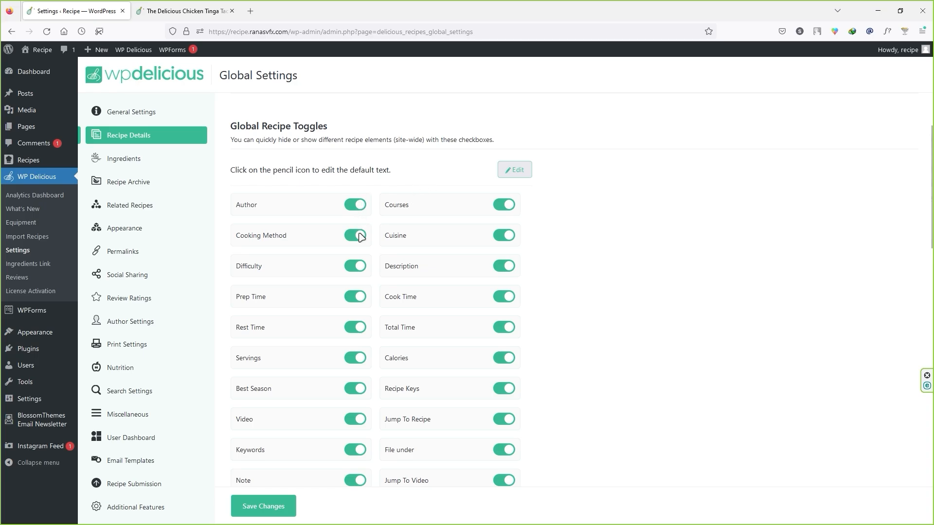
{"action": "key", "text": "ctrl+Tab"}
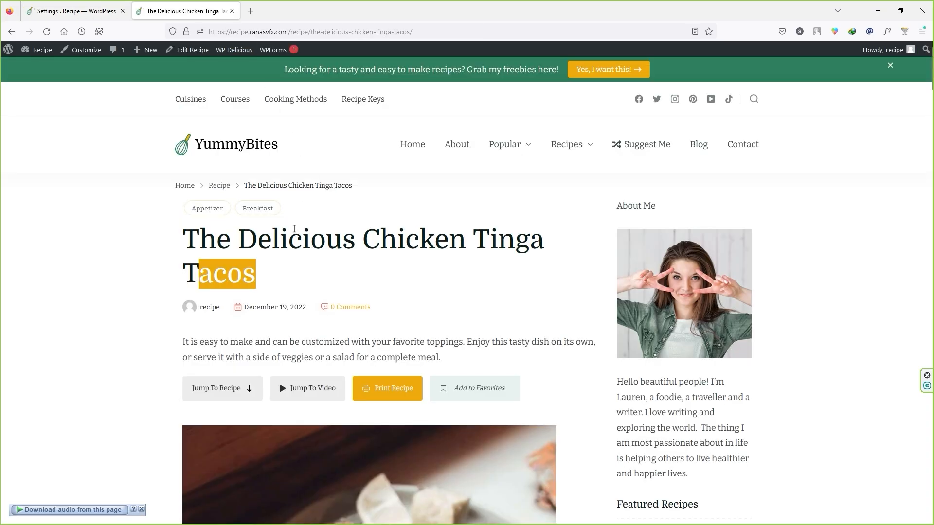
{"action": "scroll", "coordinate": [94, 222], "scroll_direction": "down", "scroll_amount": 4}
{"action": "scroll", "coordinate": [333, 223], "scroll_direction": "down", "scroll_amount": 20}
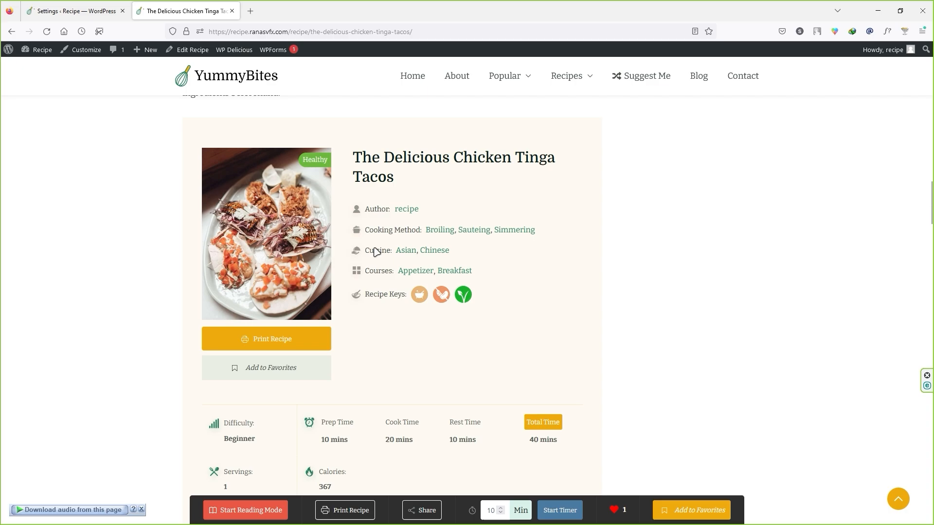
{"action": "scroll", "coordinate": [378, 271], "scroll_direction": "down", "scroll_amount": 2}
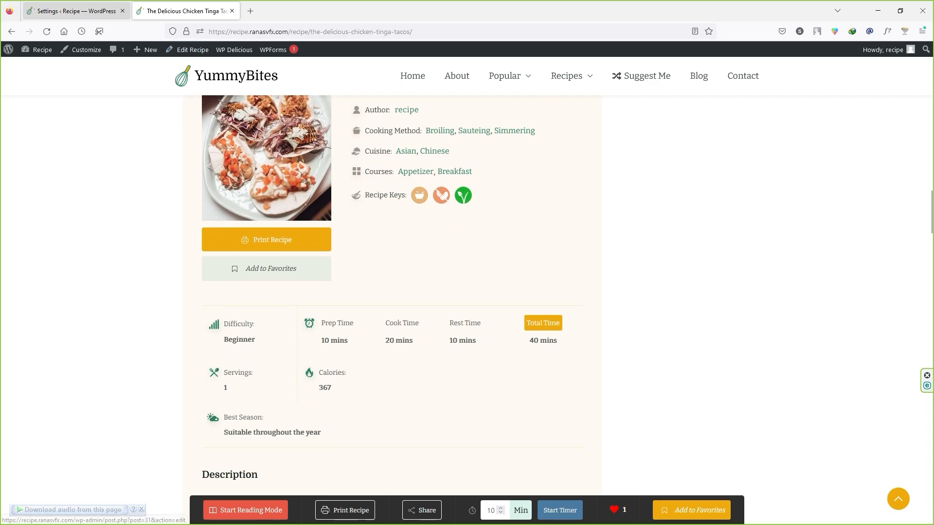
- Turn off the Author and Courses global recipe toggles, save the settings, and reload the recipe page to check its card
{"action": "left_click", "coordinate": [76, 10]}
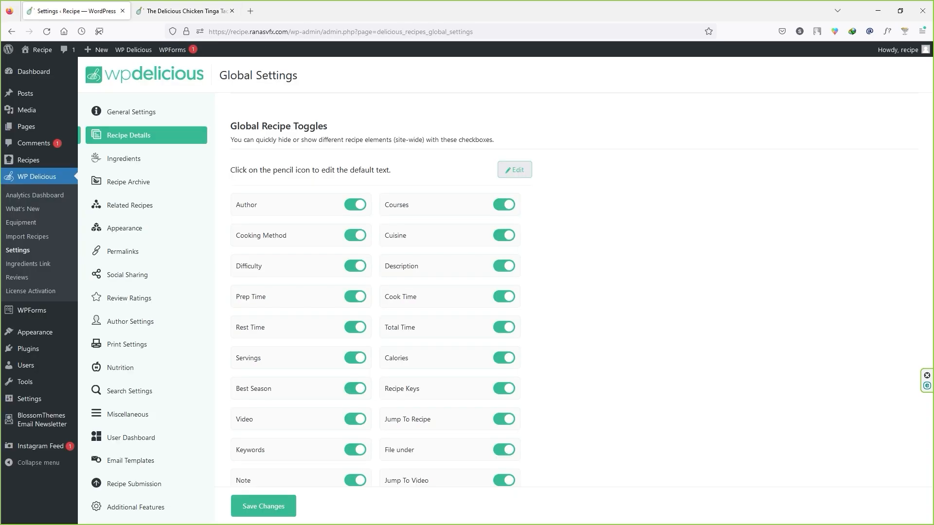
{"action": "left_click", "coordinate": [361, 206]}
{"action": "left_click", "coordinate": [506, 209]}
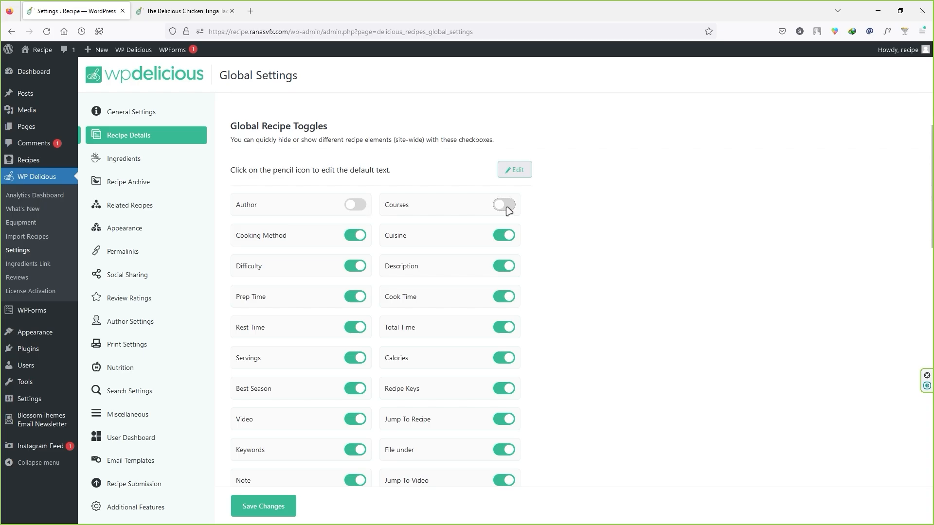
{"action": "left_click", "coordinate": [272, 507]}
{"action": "left_click", "coordinate": [185, 11]}
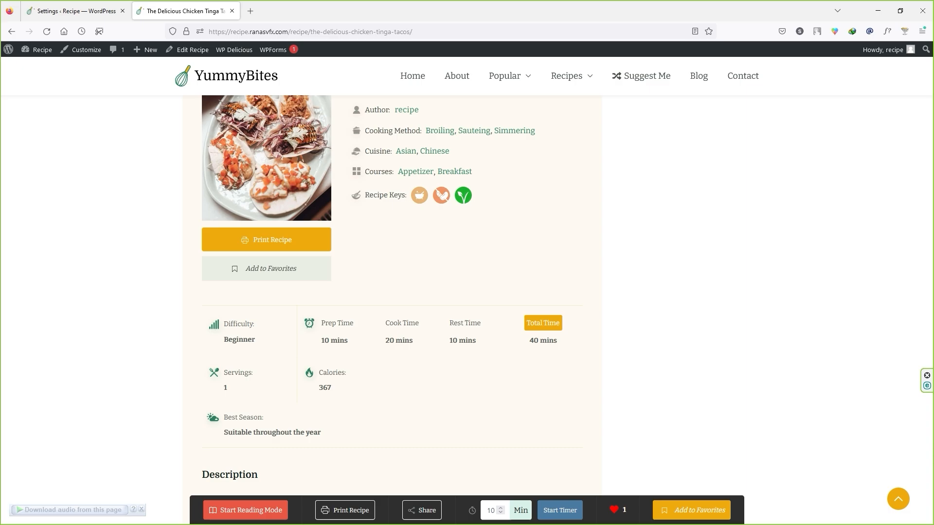
{"action": "left_click", "coordinate": [47, 32]}
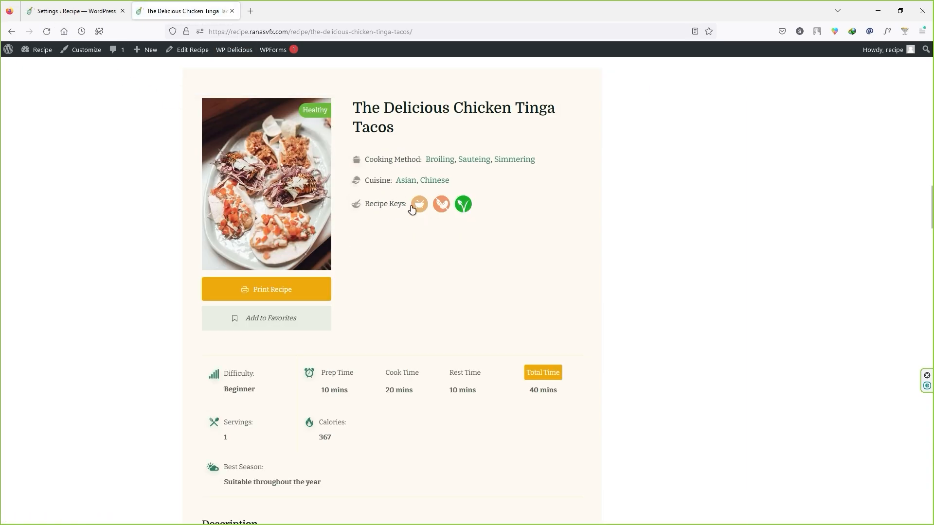
- Turn the Author and Courses global recipe toggles back on
{"action": "left_click", "coordinate": [75, 11]}
{"action": "left_click", "coordinate": [355, 204]}
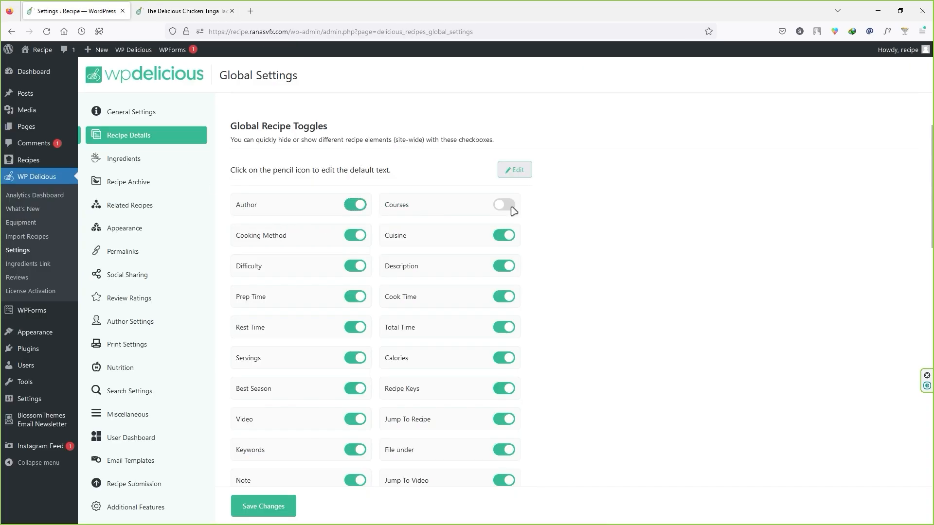
{"action": "left_click", "coordinate": [489, 212]}
- Make the default texts of the Global Recipe Toggles editable and select the Author label without changing it
{"action": "left_click", "coordinate": [499, 174]}
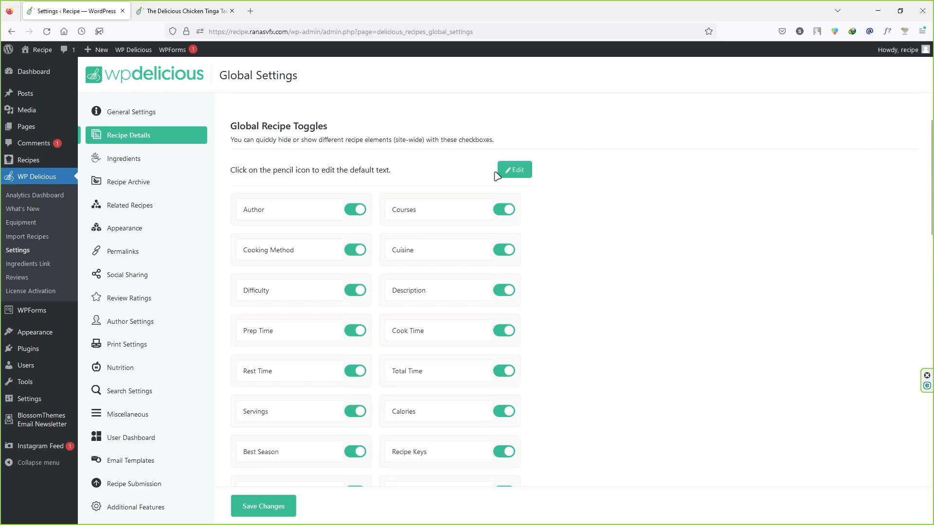
{"action": "left_click_drag", "start_coordinate": [275, 211], "coordinate": [232, 213]}
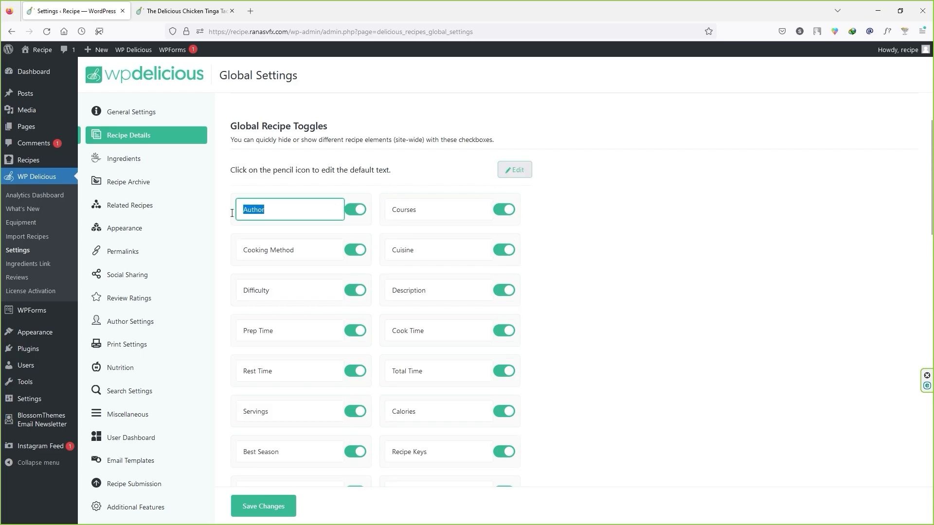
{"action": "left_click", "coordinate": [281, 206]}
{"action": "left_click", "coordinate": [382, 212]}
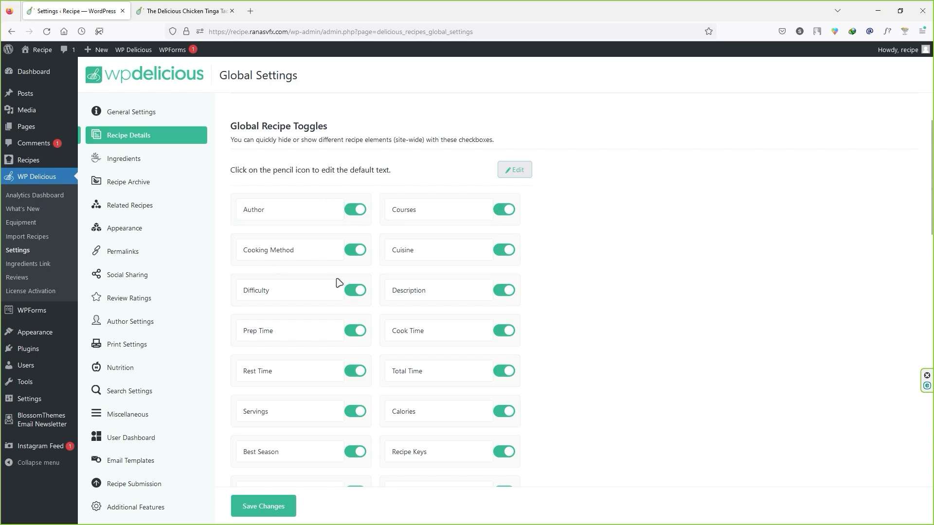
- Disable the Display Powered By option in the Recipe Details settings and save the changes
{"action": "scroll", "coordinate": [339, 283], "scroll_direction": "down", "scroll_amount": 10}
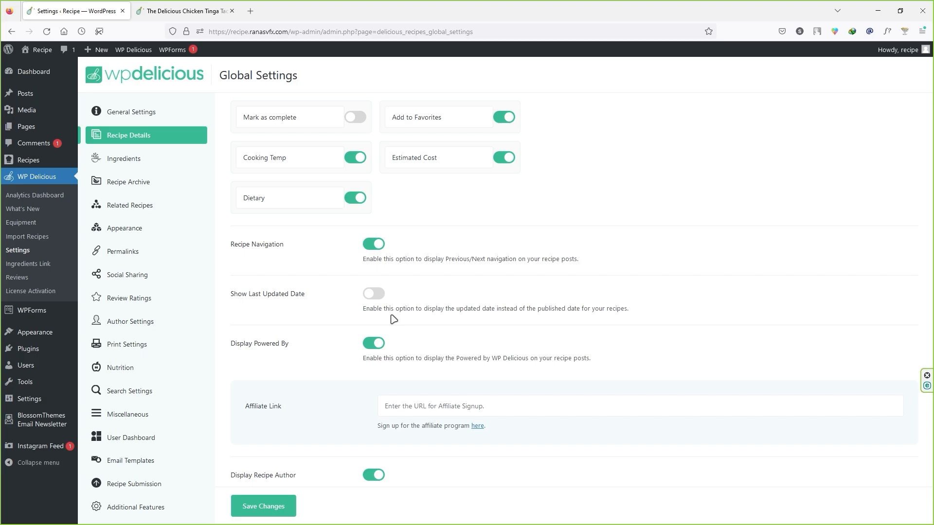
{"action": "scroll", "coordinate": [393, 319], "scroll_direction": "down", "scroll_amount": 2}
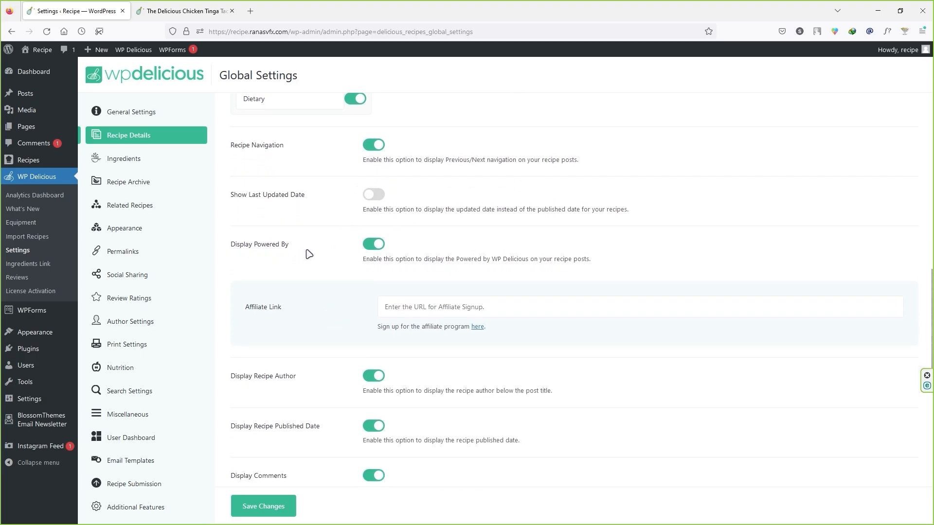
{"action": "left_click", "coordinate": [369, 247]}
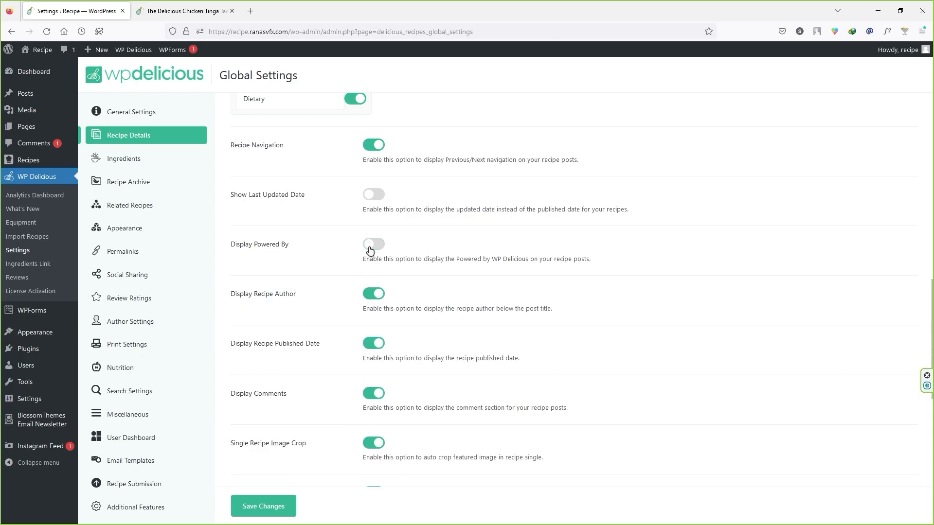
{"action": "left_click", "coordinate": [271, 508]}
- Find the powered-by credit below the recipe's frequently asked questions and reload the page to check it
{"action": "left_click", "coordinate": [185, 11]}
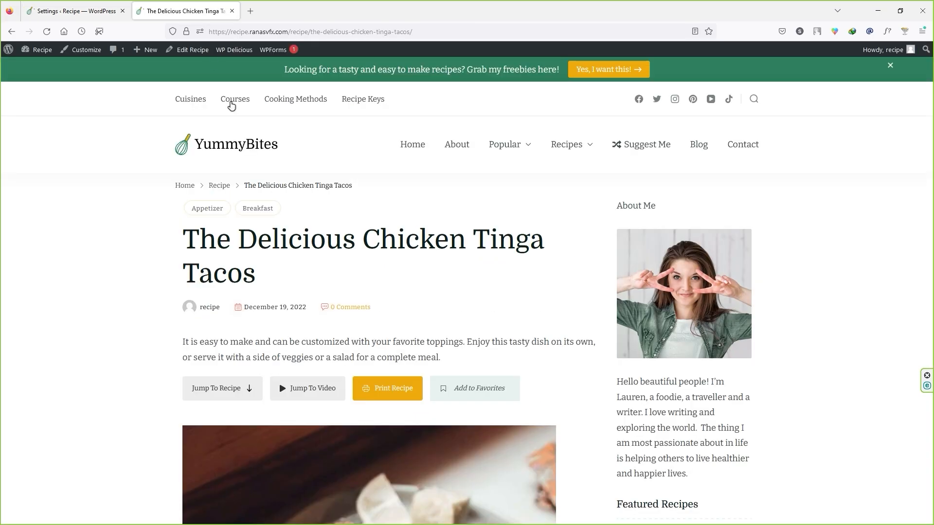
{"action": "scroll", "coordinate": [596, 288], "scroll_direction": "down", "scroll_amount": 3}
{"action": "scroll", "coordinate": [709, 384], "scroll_direction": "down", "scroll_amount": 20}
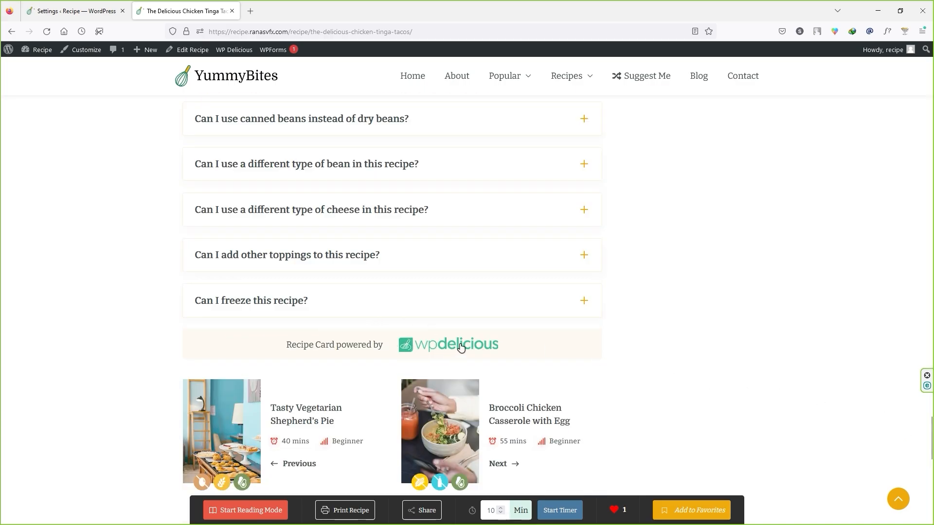
{"action": "left_click", "coordinate": [47, 31]}
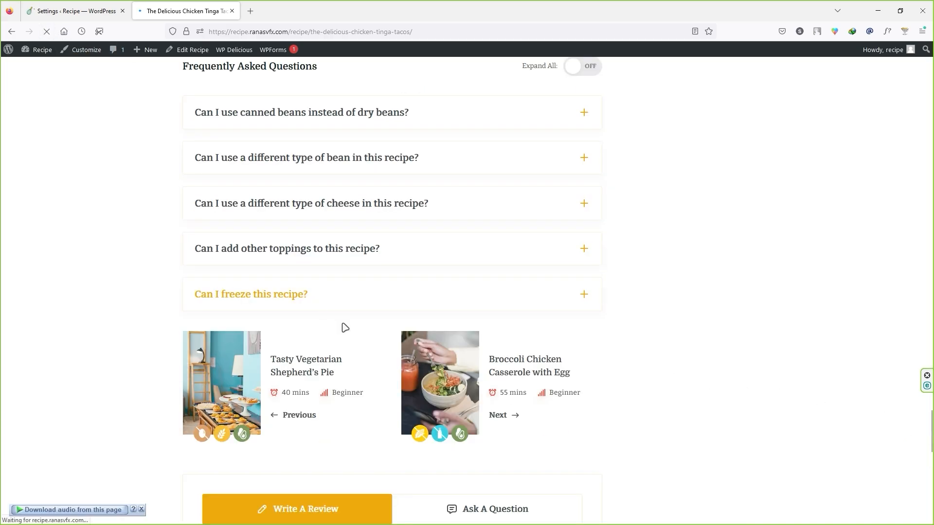
- Check below the recipe's frequently asked questions for the powered-by credit, and turn the Display Powered By option back on in the settings
{"action": "scroll", "coordinate": [341, 311], "scroll_direction": "down", "scroll_amount": 5}
{"action": "scroll", "coordinate": [319, 276], "scroll_direction": "up", "scroll_amount": 4}
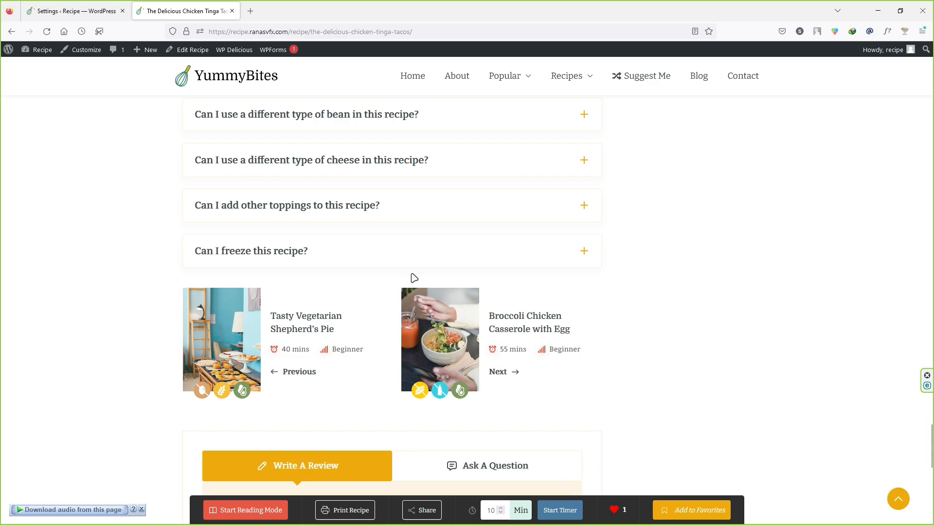
{"action": "key", "text": "ctrl+shift+Tab"}
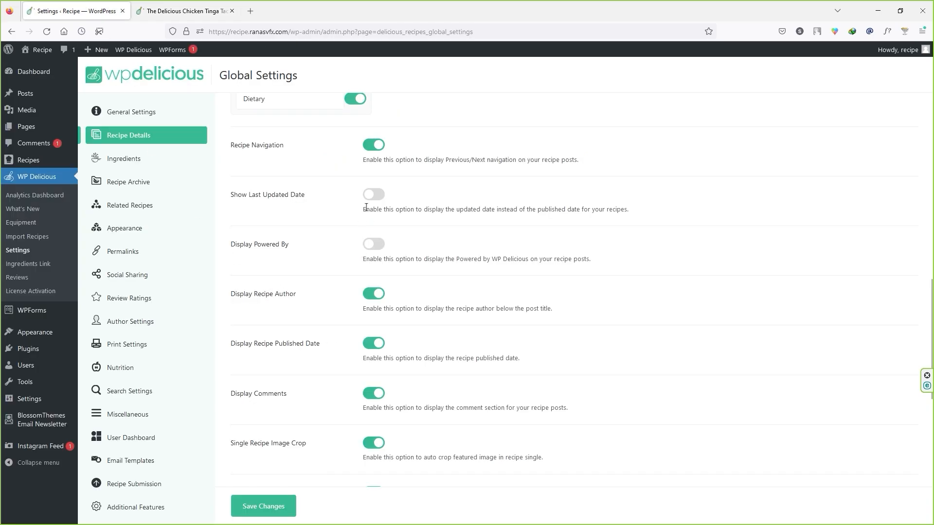
{"action": "left_click", "coordinate": [372, 244]}
{"action": "left_click", "coordinate": [425, 308]}
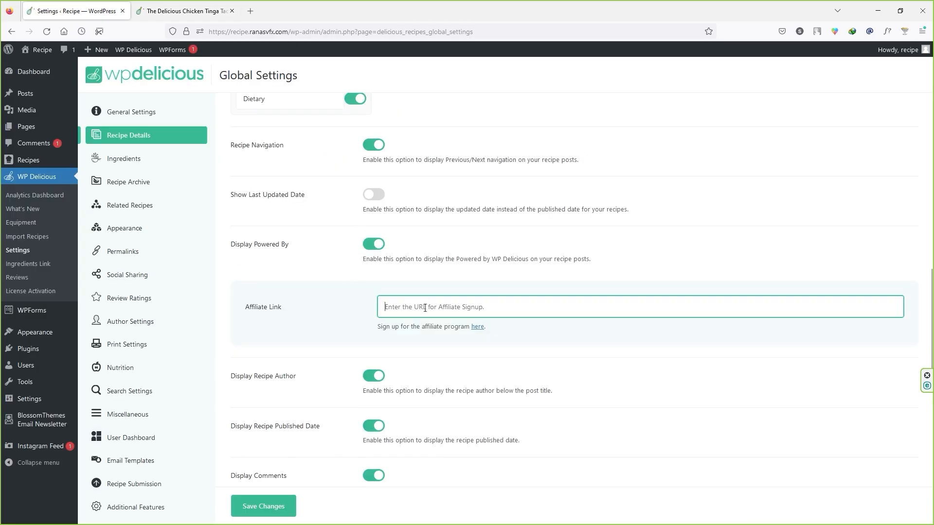
- View the affiliate program page linked from the Affiliate Link setting, read its commission offer, and return to the settings
{"action": "left_click", "coordinate": [478, 327]}
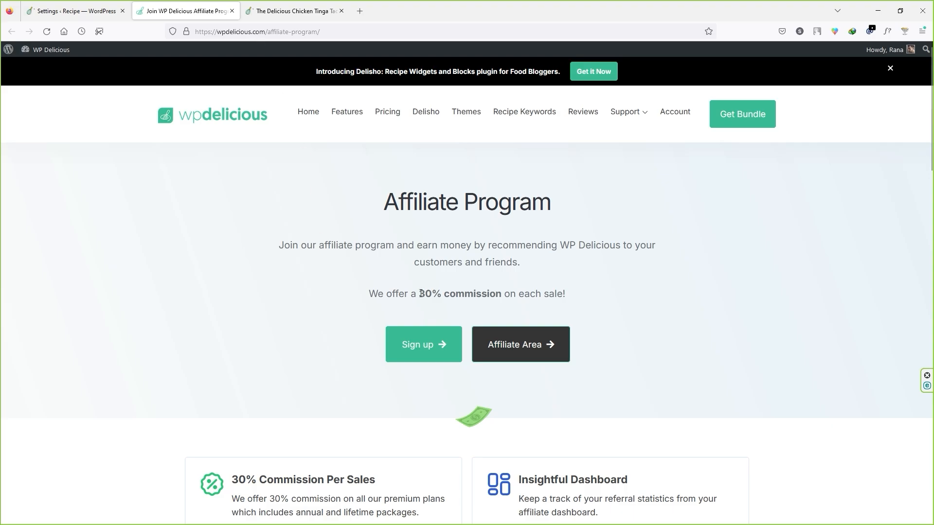
{"action": "left_click_drag", "start_coordinate": [421, 293], "coordinate": [450, 293]}
{"action": "left_click", "coordinate": [481, 293]}
{"action": "left_click_drag", "start_coordinate": [511, 293], "coordinate": [557, 295]}
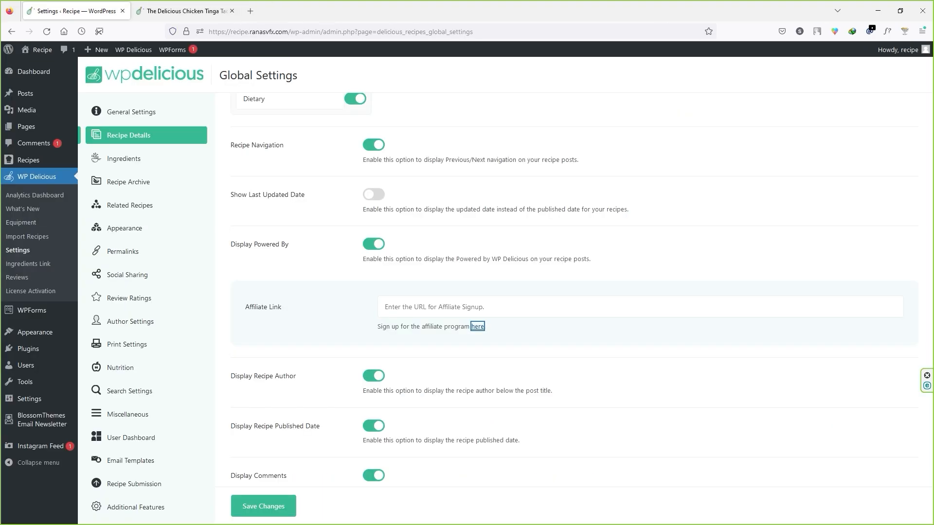
{"action": "key", "text": "ctrl+w"}
- Look at the recipe page again and save the settings with Display Powered By enabled and the affiliate link left blank
{"action": "left_click", "coordinate": [441, 307]}
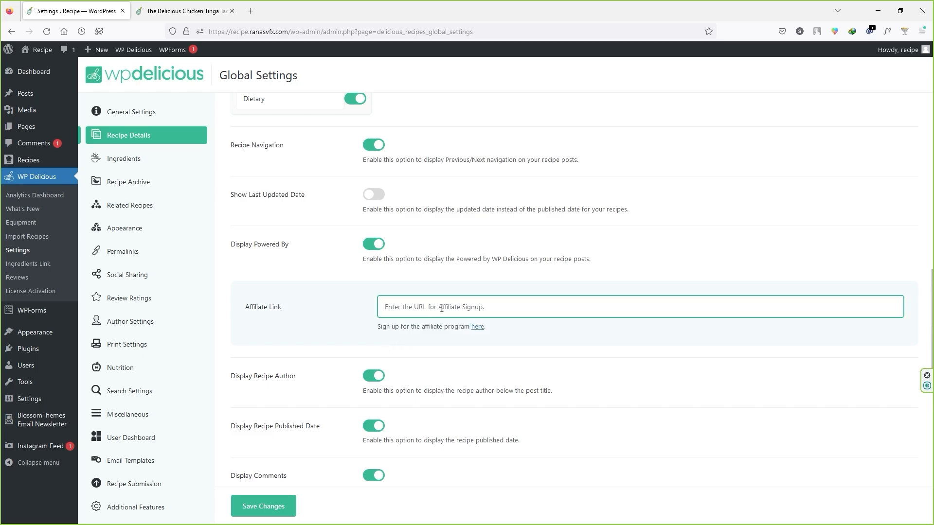
{"action": "left_click", "coordinate": [196, 11]}
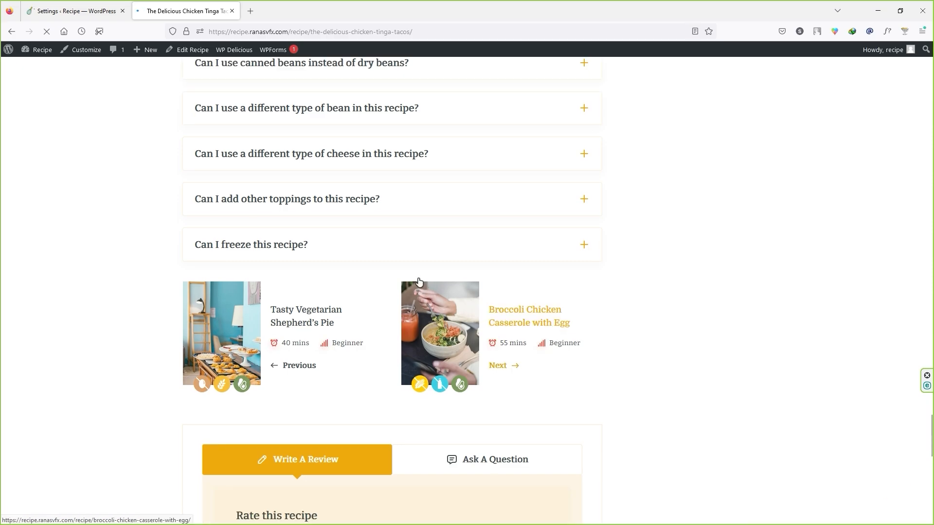
{"action": "key", "text": "ctrl+Tab"}
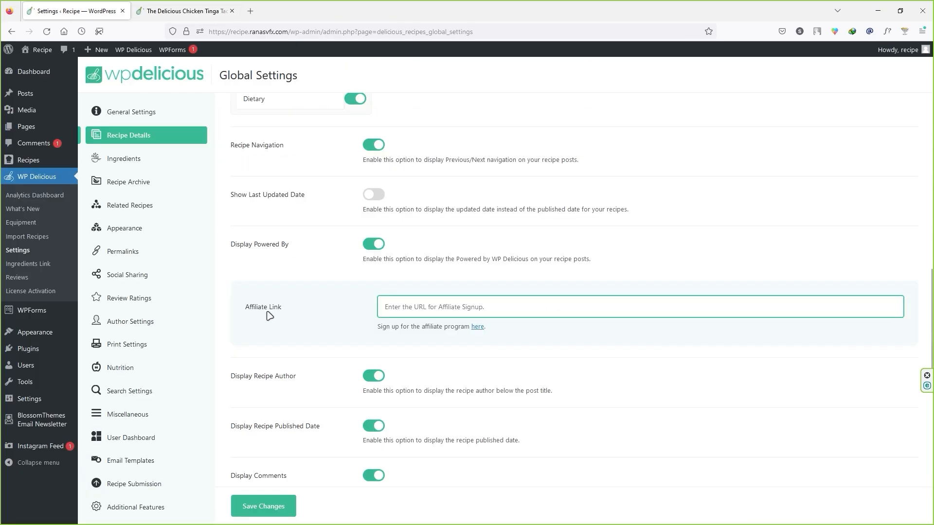
{"action": "left_click", "coordinate": [269, 508]}
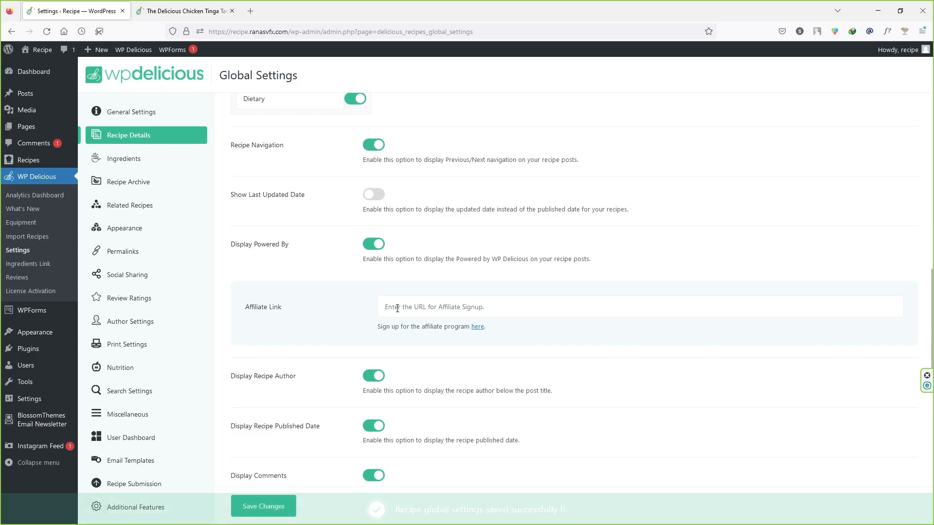
- Review the author, published date, comments, image crop and Pinit button options, comparing them with the live recipe page
{"action": "scroll", "coordinate": [402, 308], "scroll_direction": "down", "scroll_amount": 1}
{"action": "scroll", "coordinate": [402, 308], "scroll_direction": "down", "scroll_amount": 2}
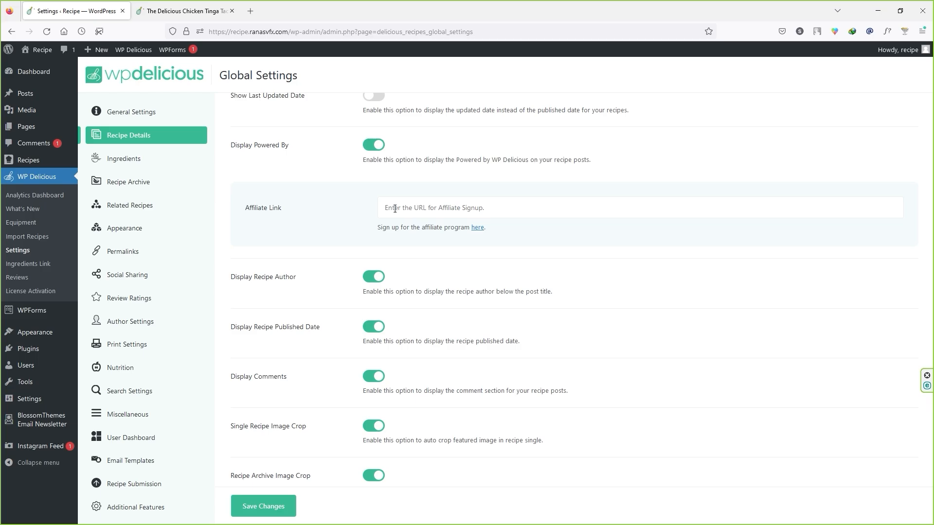
{"action": "scroll", "coordinate": [395, 209], "scroll_direction": "down", "scroll_amount": 2}
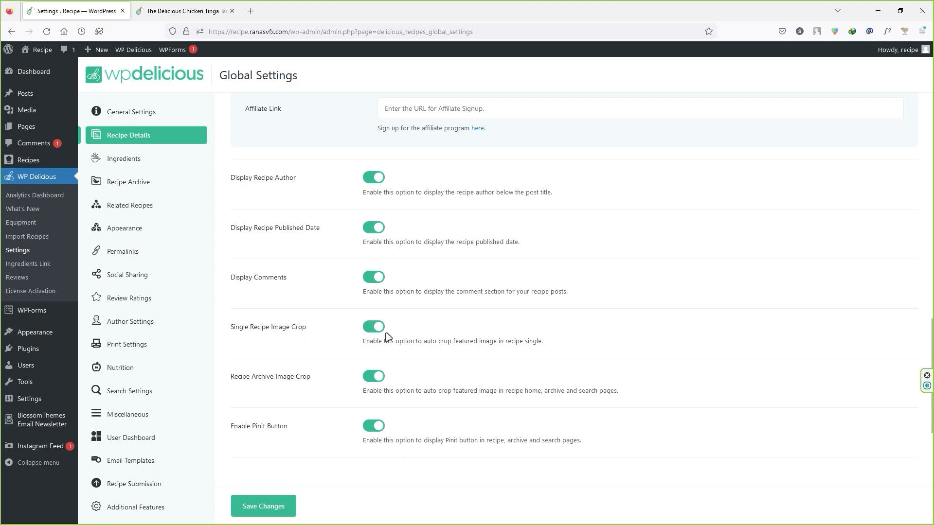
{"action": "key", "text": "ctrl+Tab"}
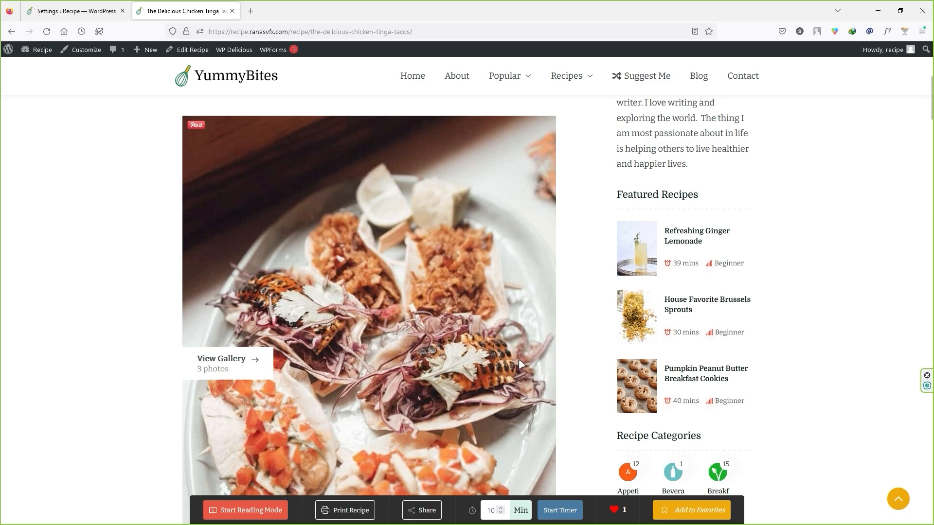
{"action": "key", "text": "ctrl+Tab"}
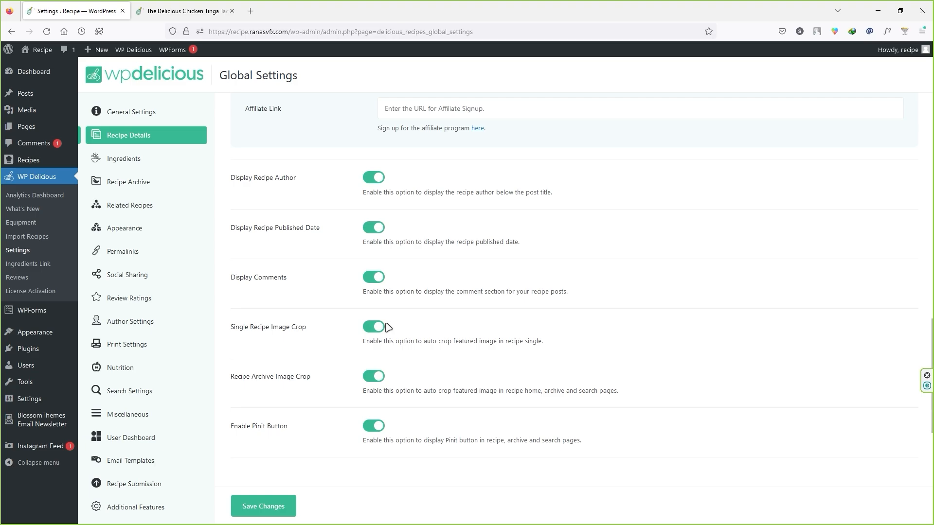
{"action": "scroll", "coordinate": [370, 328], "scroll_direction": "down", "scroll_amount": 1}
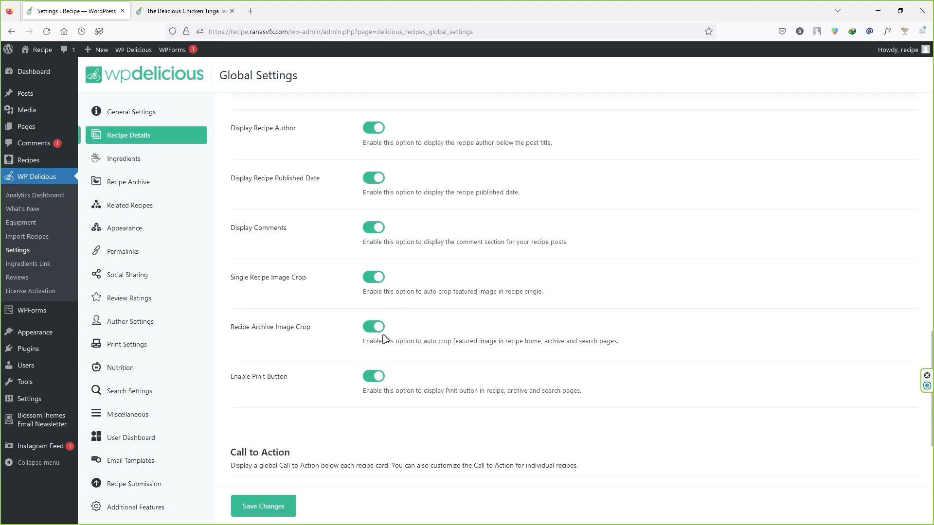
{"action": "scroll", "coordinate": [382, 338], "scroll_direction": "down", "scroll_amount": 3}
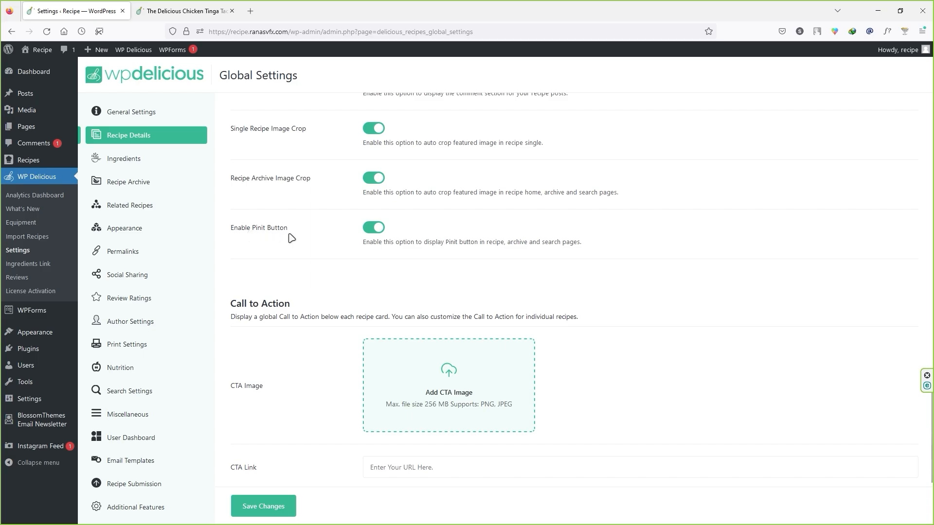
{"action": "left_click", "coordinate": [184, 11]}
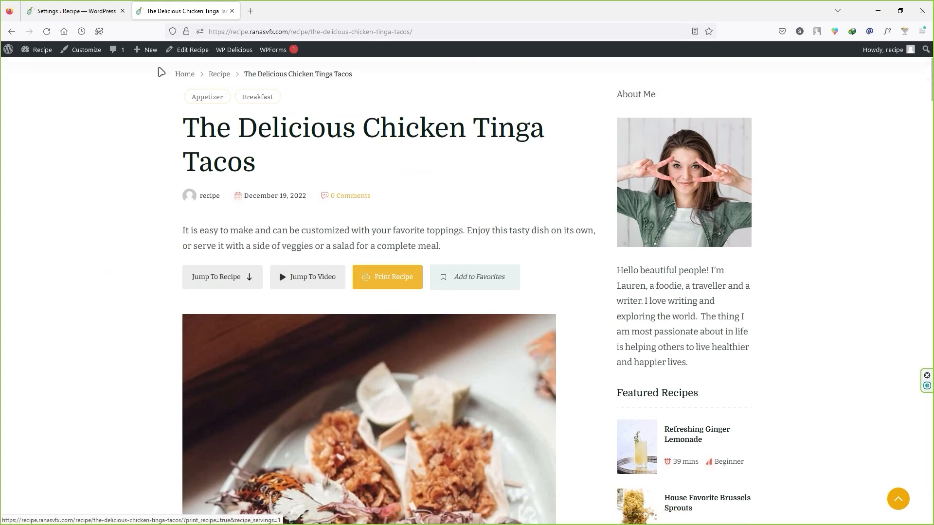
{"action": "left_click", "coordinate": [76, 10]}
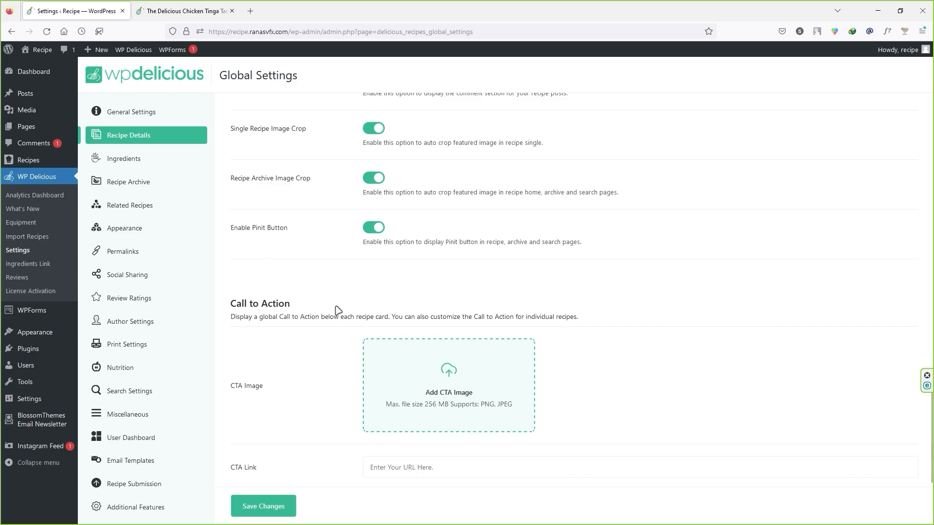
- Examine the Call to Action settings and the area around the recipe card on the live recipe page
{"action": "scroll", "coordinate": [368, 237], "scroll_direction": "down", "scroll_amount": 3}
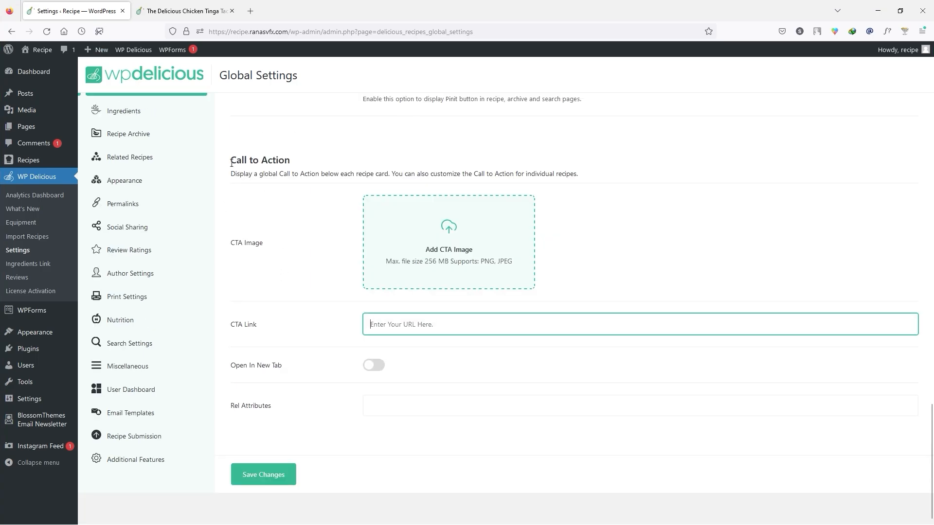
{"action": "left_click_drag", "start_coordinate": [231, 162], "coordinate": [295, 166]}
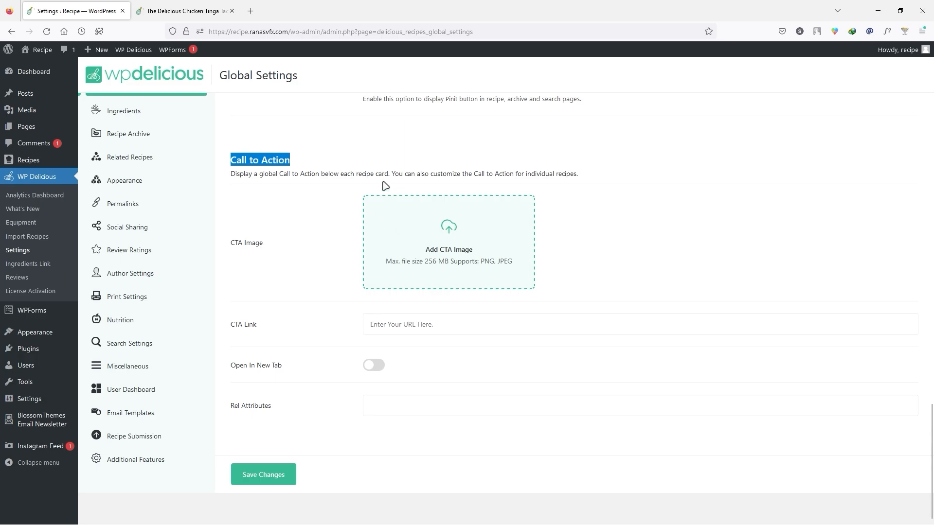
{"action": "left_click", "coordinate": [180, 11]}
{"action": "scroll", "coordinate": [116, 304], "scroll_direction": "down", "scroll_amount": 20}
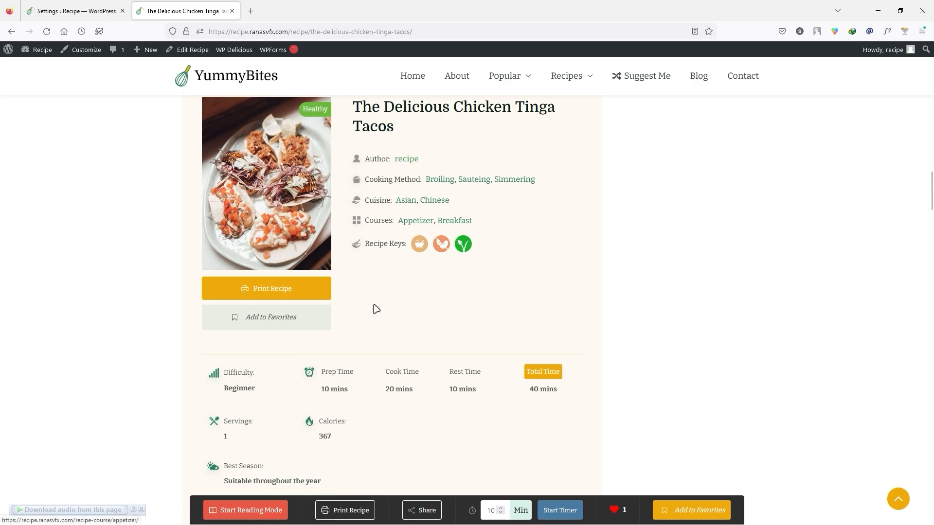
{"action": "scroll", "coordinate": [376, 309], "scroll_direction": "down", "scroll_amount": 4}
{"action": "scroll", "coordinate": [343, 262], "scroll_direction": "up", "scroll_amount": 4}
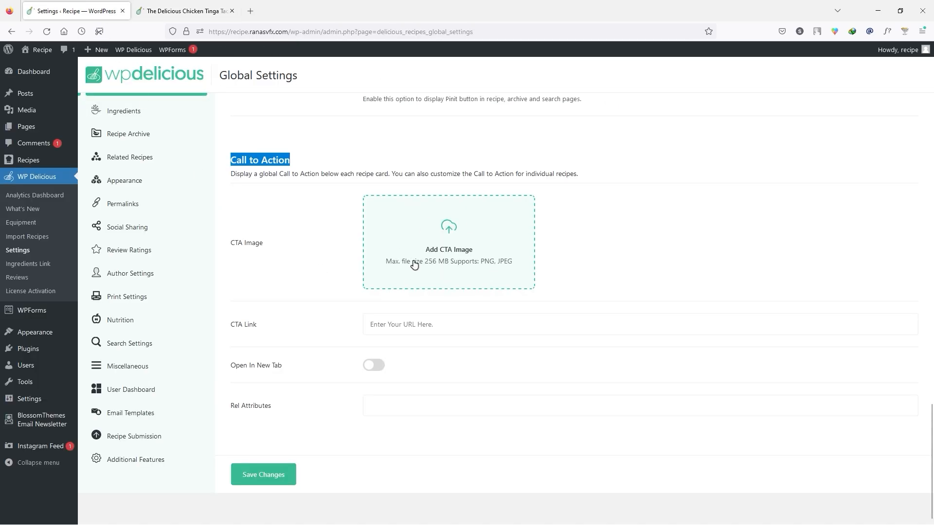
- Set the CTA Link to google.com and enable Open In New Tab
{"action": "left_click", "coordinate": [401, 330]}
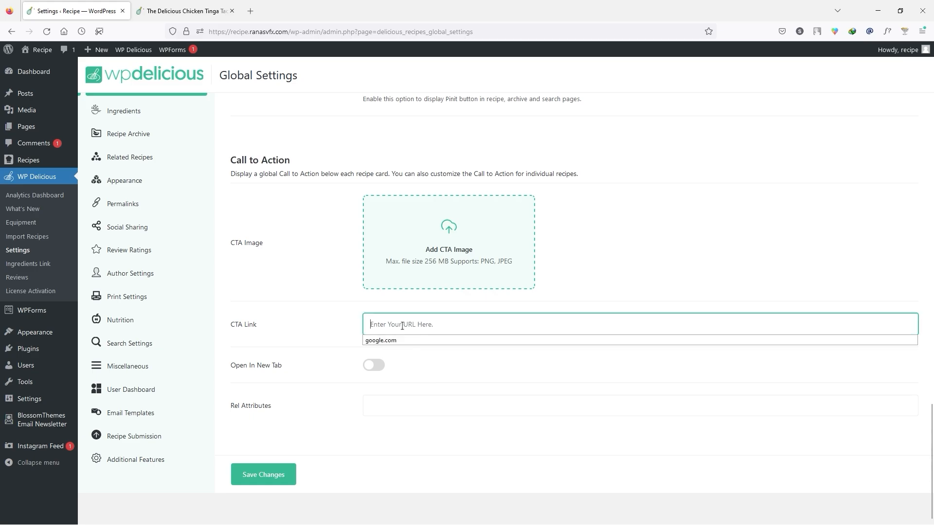
{"action": "left_click", "coordinate": [381, 340]}
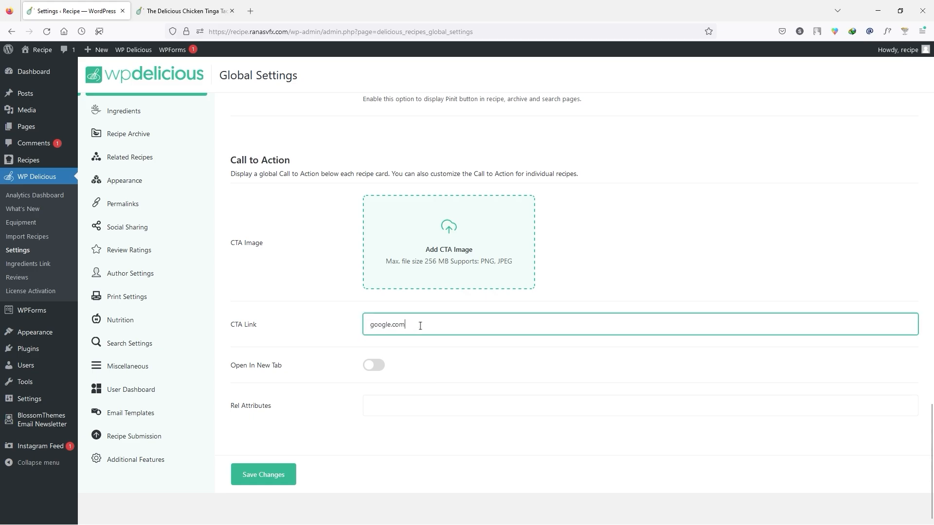
{"action": "left_click", "coordinate": [376, 366]}
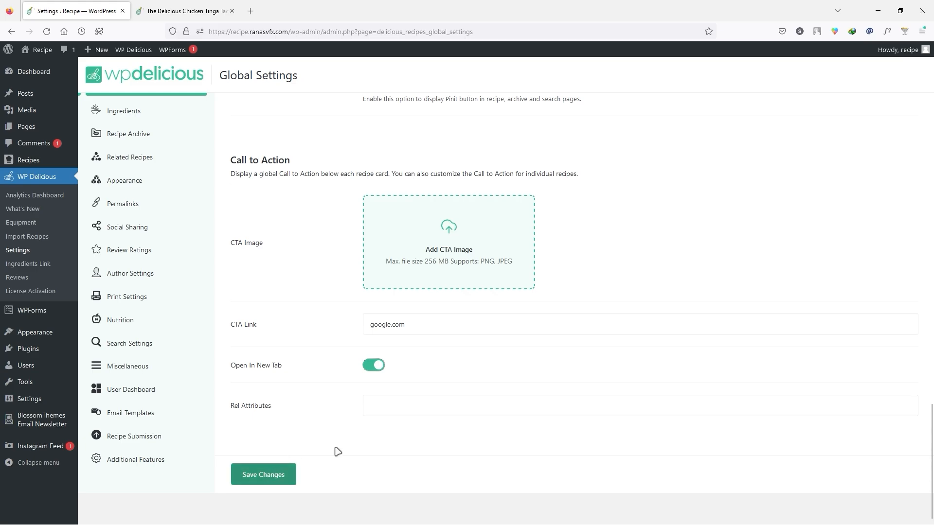
- Disable Open In New Tab, clear the CTA Link and save the changes
{"action": "left_click", "coordinate": [377, 366]}
{"action": "left_click_drag", "start_coordinate": [413, 326], "coordinate": [363, 332]}
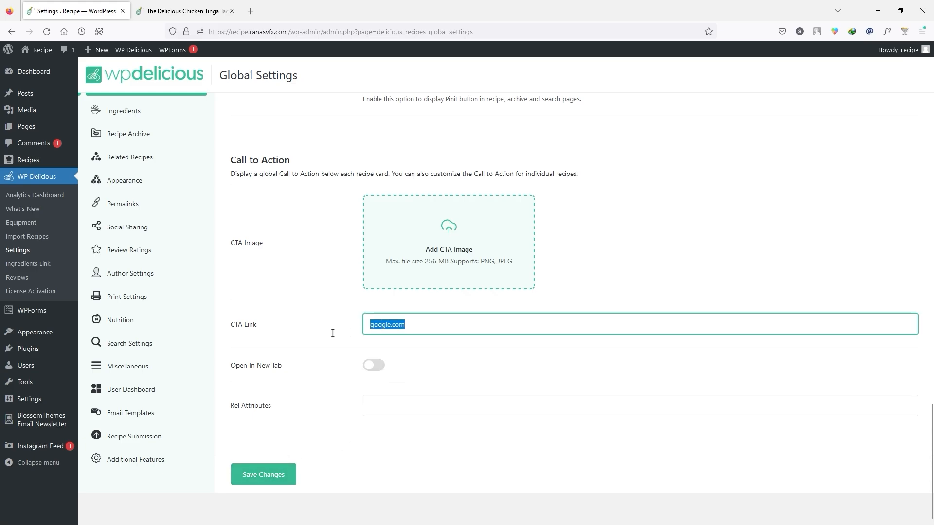
{"action": "key", "text": "BackSpace"}
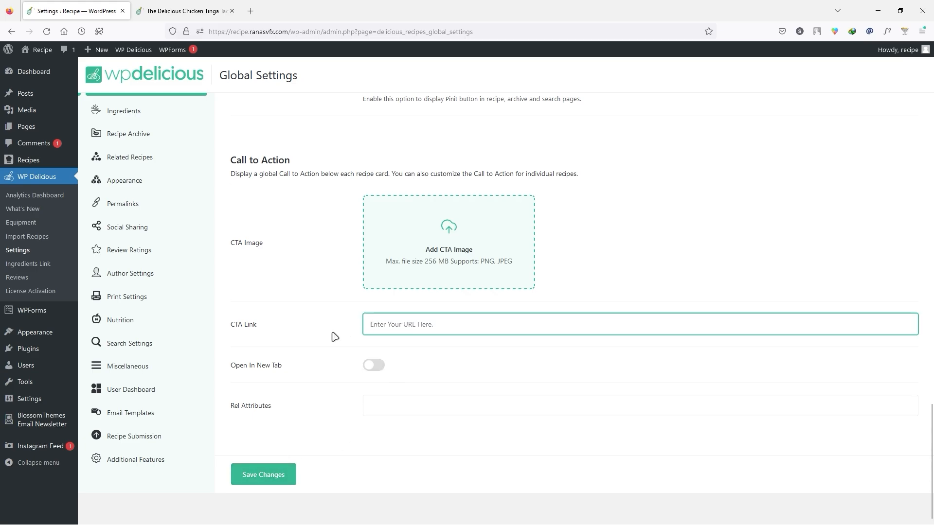
{"action": "left_click", "coordinate": [270, 475]}
- Open the Ingredients settings at the Ingredient line format field
{"action": "scroll", "coordinate": [315, 440], "scroll_direction": "up", "scroll_amount": 3}
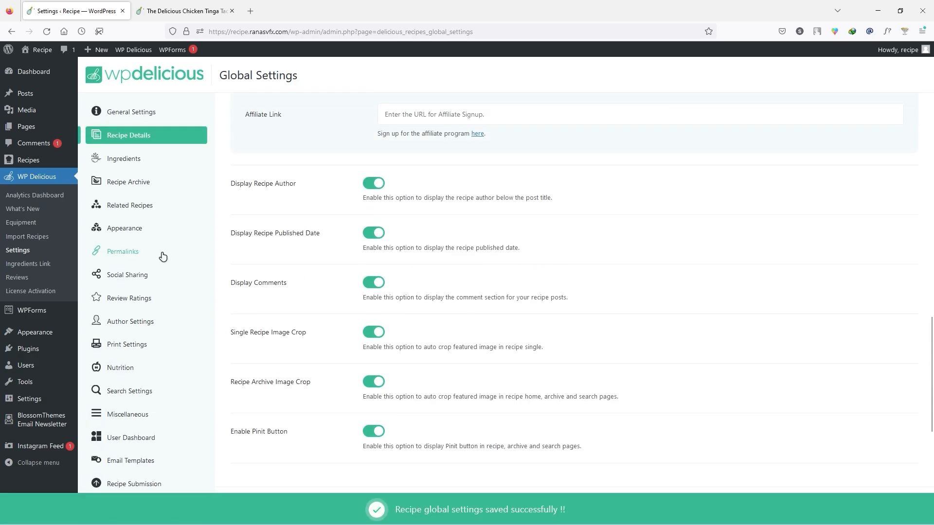
{"action": "left_click", "coordinate": [163, 165]}
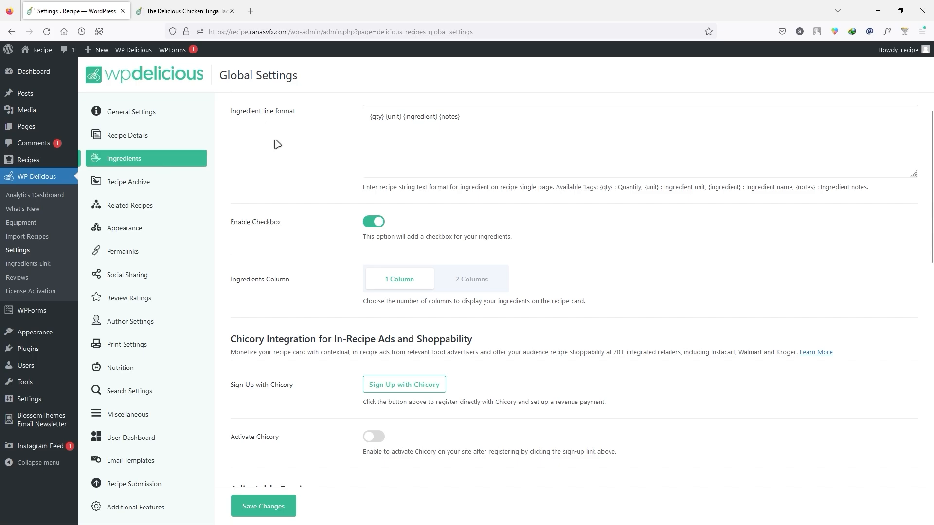
{"action": "scroll", "coordinate": [278, 144], "scroll_direction": "up", "scroll_amount": 3}
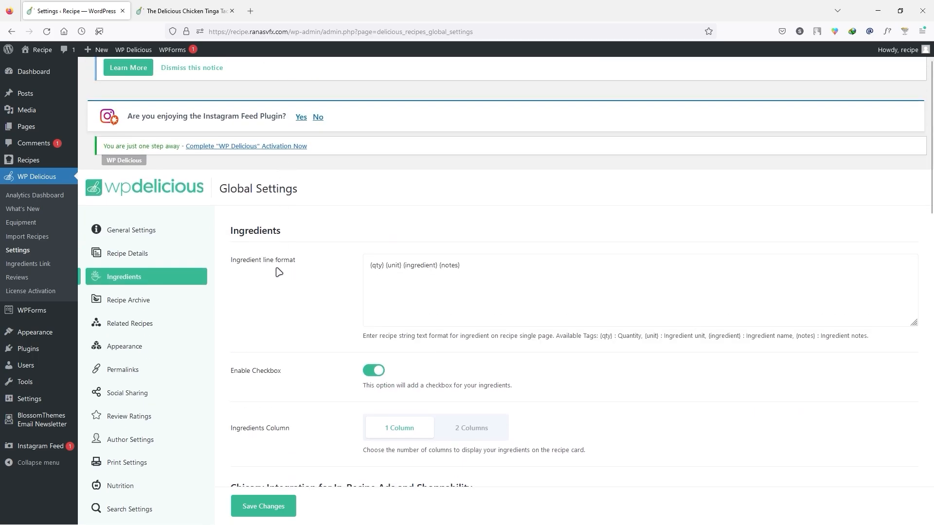
- Examine how the ingredient lines are laid out on the recipe page, starting with the kidney beans entry
{"action": "key", "text": "ctrl+Tab"}
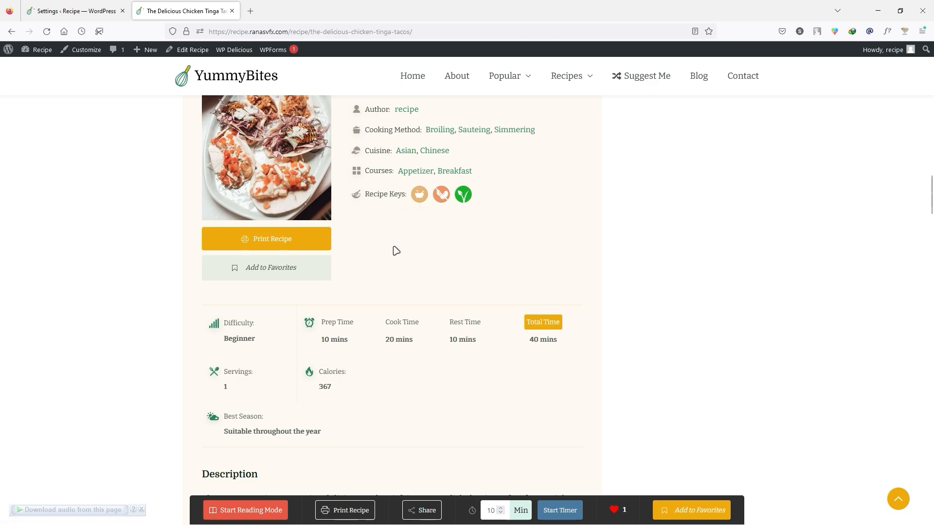
{"action": "scroll", "coordinate": [396, 258], "scroll_direction": "down", "scroll_amount": 3}
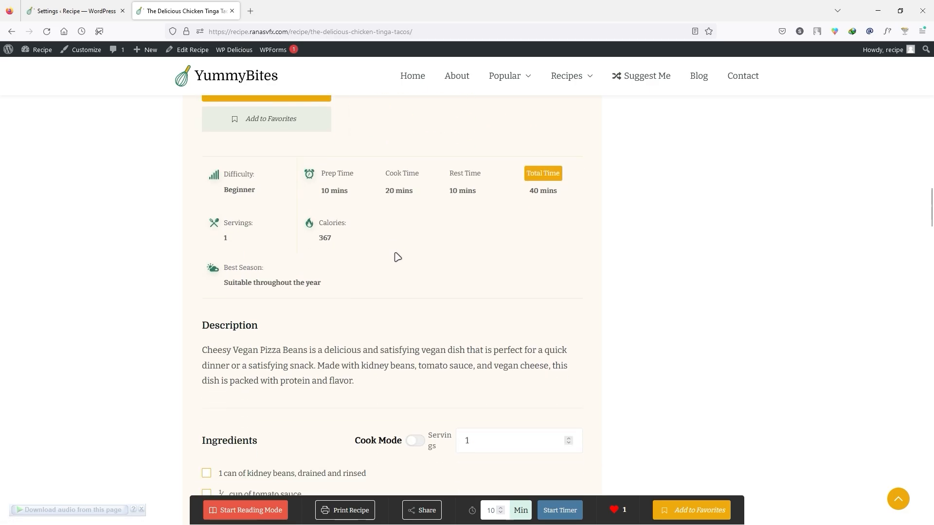
{"action": "scroll", "coordinate": [397, 257], "scroll_direction": "down", "scroll_amount": 4}
{"action": "left_click_drag", "start_coordinate": [220, 275], "coordinate": [305, 278]}
{"action": "key", "text": "ctrl+Tab"}
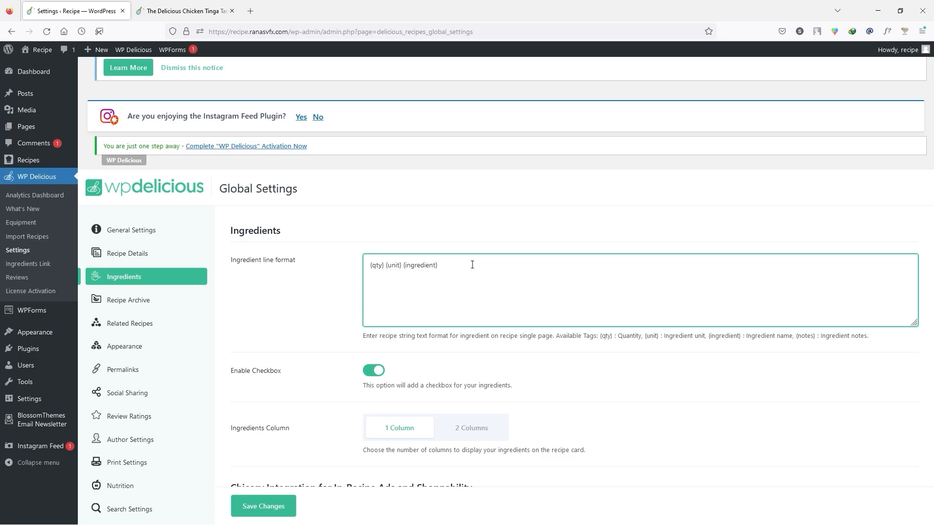
- Change the Ingredient line format to {notes} {unit} {ingredient} {qty}, save the changes and return to the recipe page
{"action": "type", "text": "{notes}"}
{"action": "key", "text": "ctrl+x"}
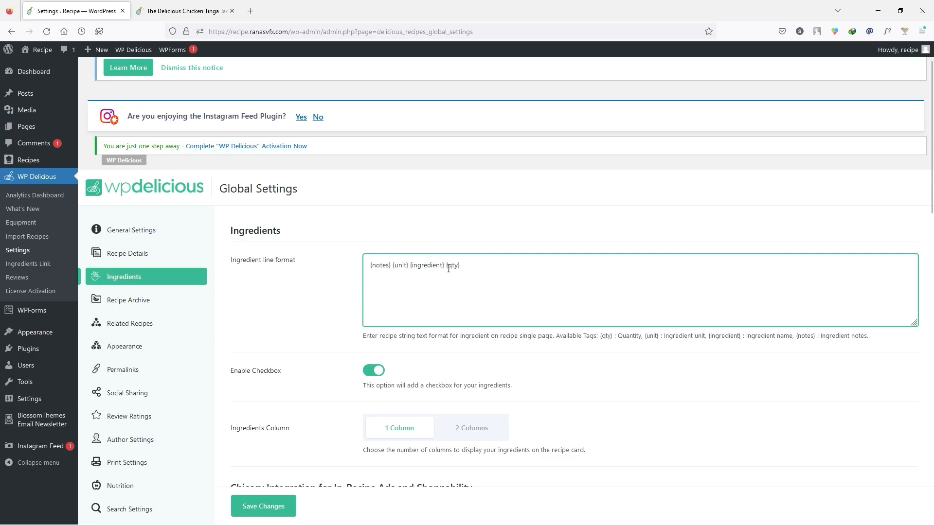
{"action": "left_click", "coordinate": [263, 506]}
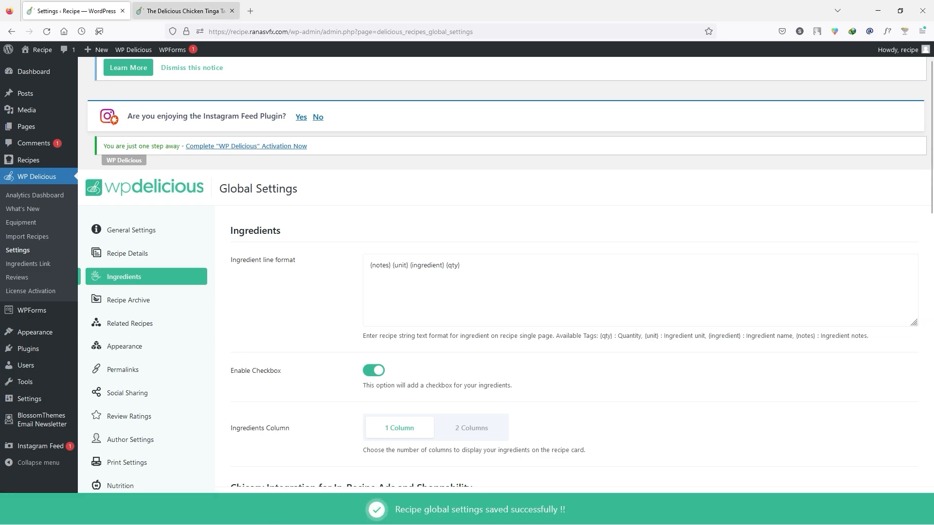
{"action": "left_click", "coordinate": [186, 10]}
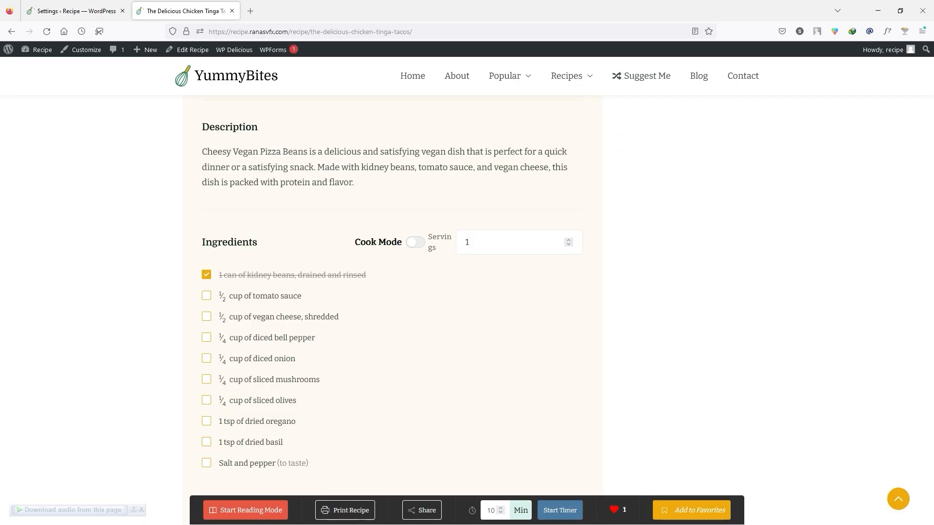
- Reload the recipe page and check the new ingredient line order, ticking and unticking the kidney beans entry
{"action": "left_click", "coordinate": [47, 31]}
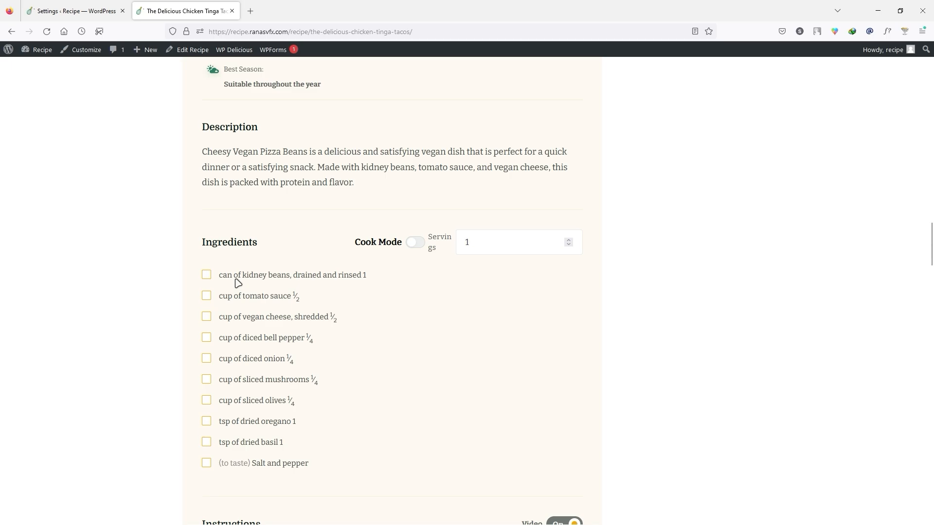
{"action": "double_click", "coordinate": [370, 276]}
{"action": "left_click", "coordinate": [367, 279]}
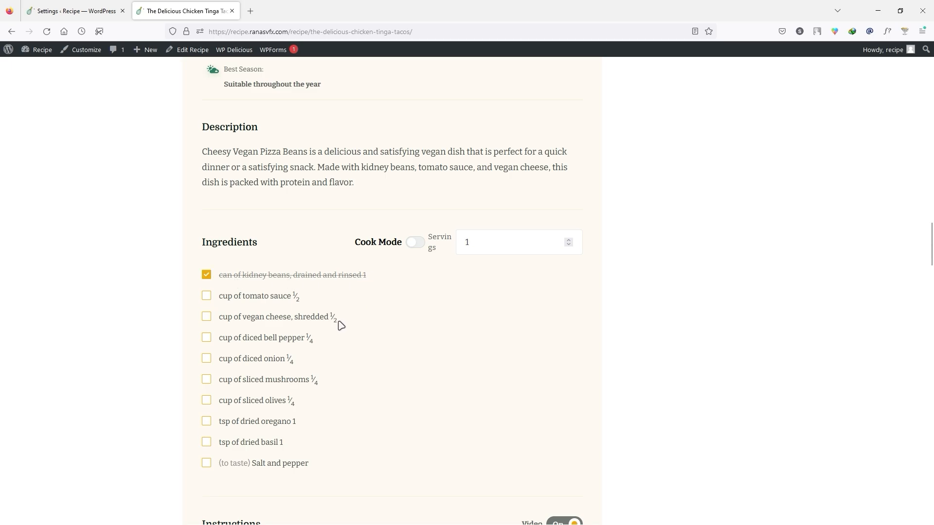
{"action": "left_click", "coordinate": [236, 279]}
- Compare the Enable Checkbox setting under Ingredients with the checkboxes beside the ingredients on the recipe page
{"action": "left_click", "coordinate": [73, 11]}
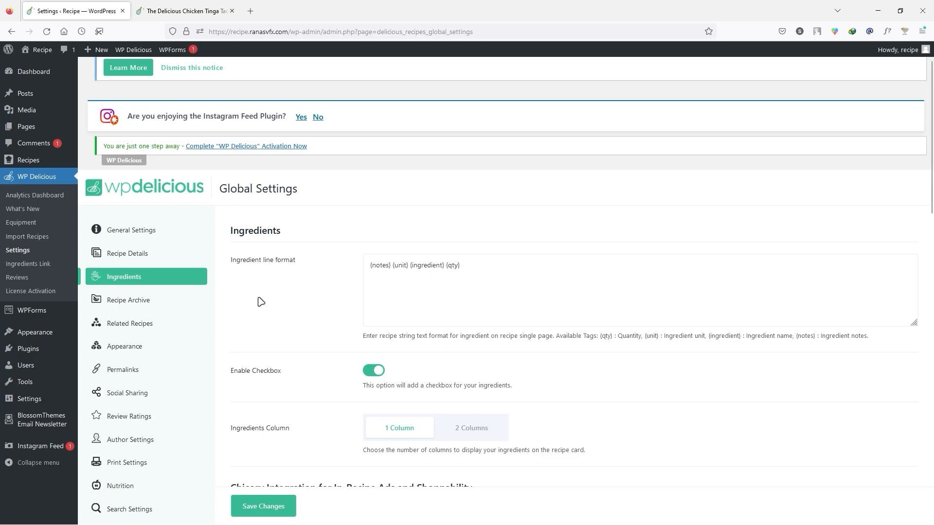
{"action": "scroll", "coordinate": [261, 299], "scroll_direction": "down", "scroll_amount": 3}
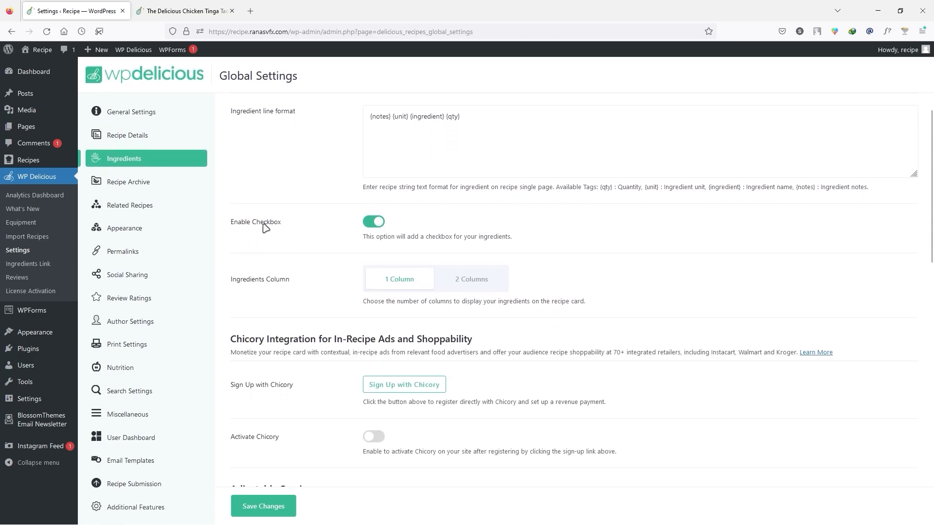
{"action": "left_click", "coordinate": [184, 11]}
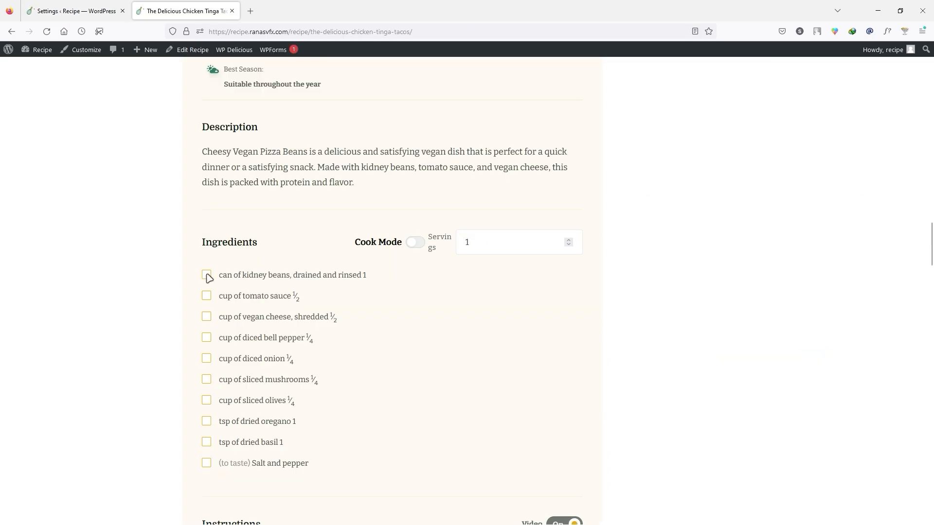
{"action": "left_click", "coordinate": [106, 18]}
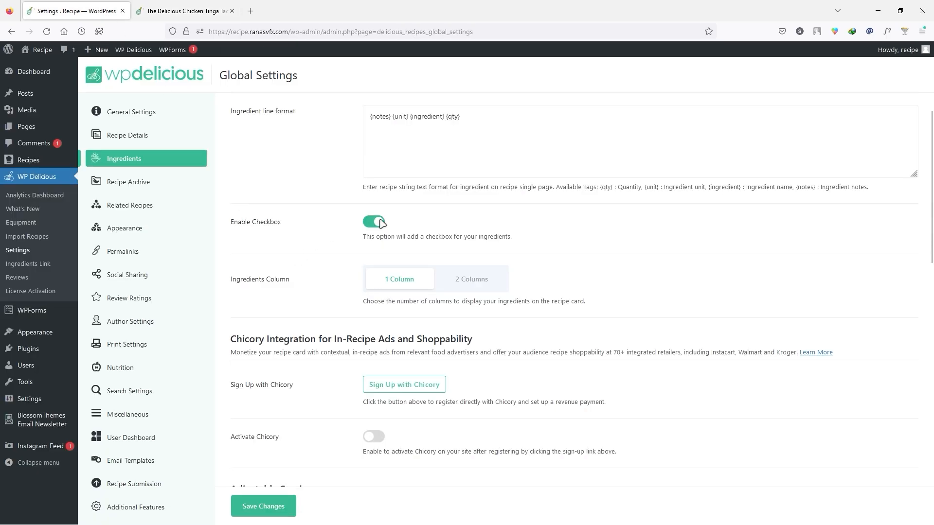
- Set Ingredients Column to 2 Columns, save the changes and reload the recipe page
{"action": "scroll", "coordinate": [266, 245], "scroll_direction": "down", "scroll_amount": 1}
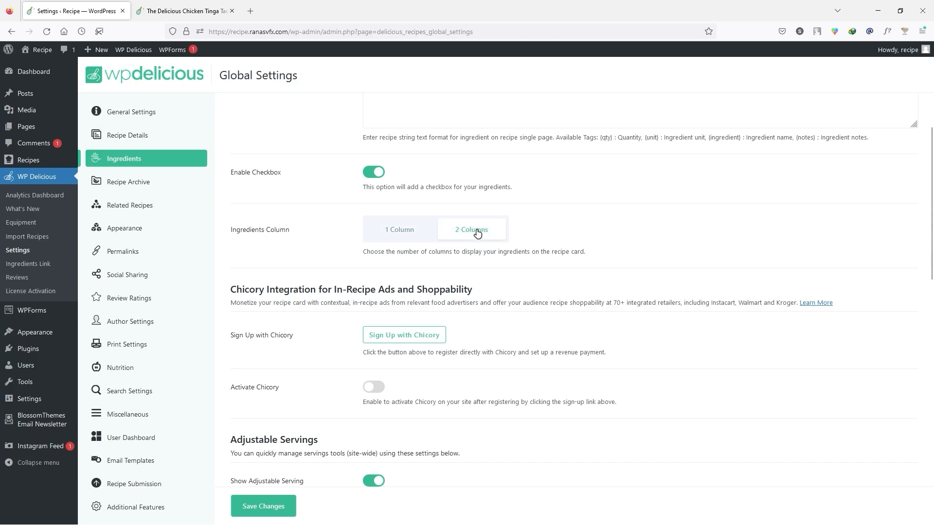
{"action": "left_click", "coordinate": [263, 507]}
{"action": "key", "text": "ctrl+Tab"}
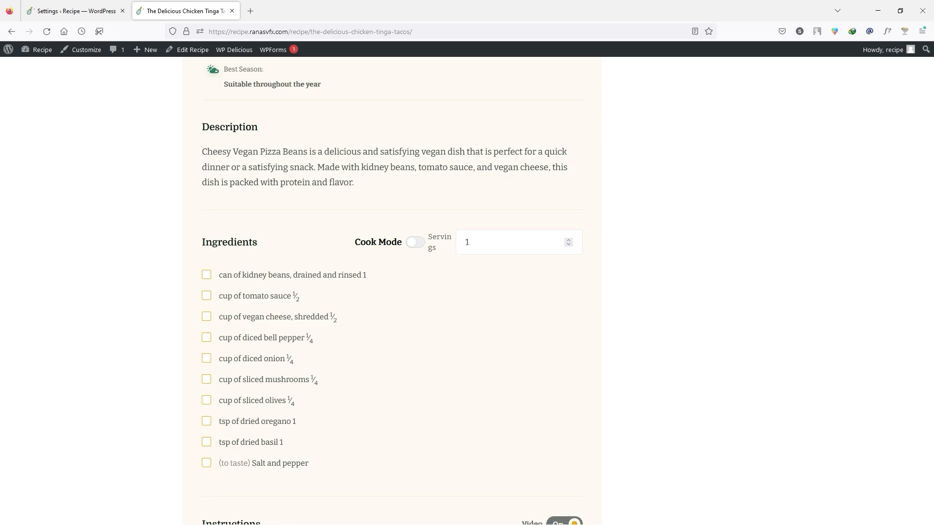
{"action": "left_click", "coordinate": [47, 31]}
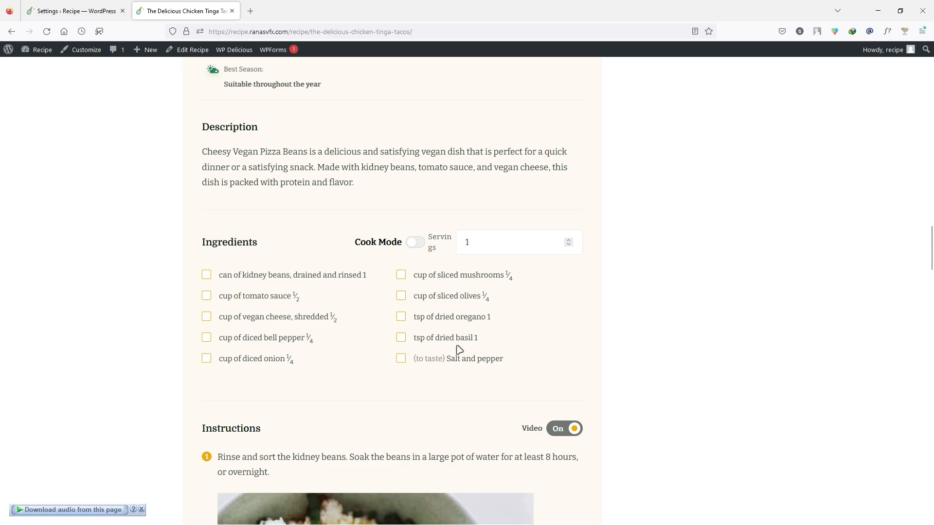
- Examine the Chicory Integration for In-Recipe Ads and Shoppability section of the Ingredients settings
{"action": "left_click", "coordinate": [45, 11]}
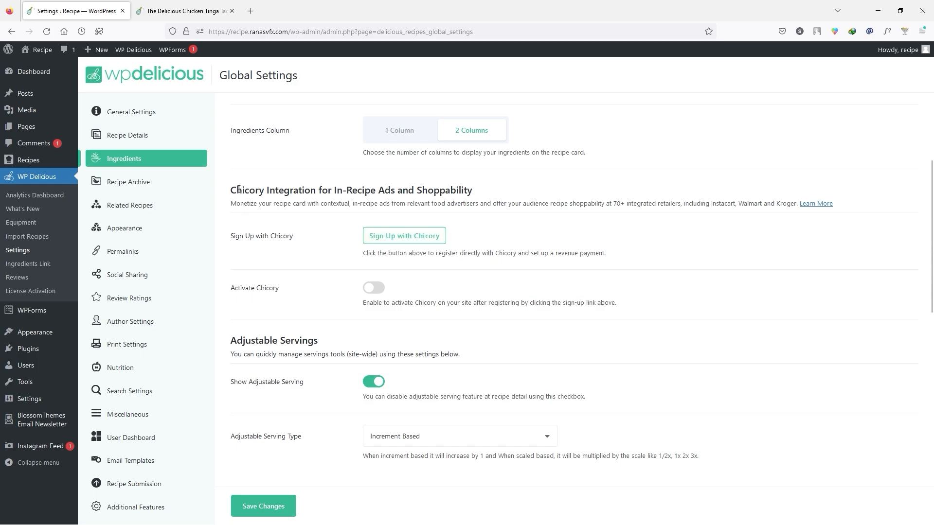
{"action": "left_click_drag", "start_coordinate": [231, 189], "coordinate": [265, 190]}
{"action": "left_click", "coordinate": [264, 188]}
{"action": "double_click", "coordinate": [241, 192]}
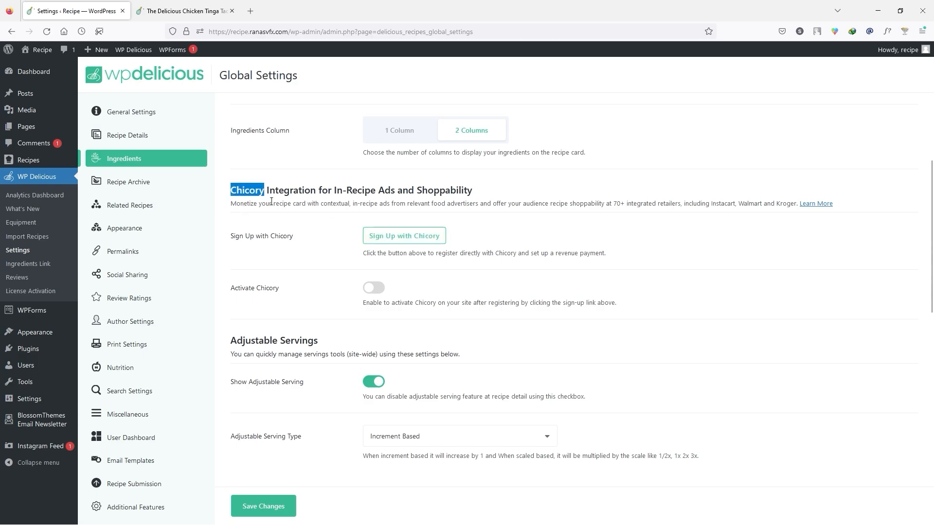
{"action": "left_click", "coordinate": [286, 204]}
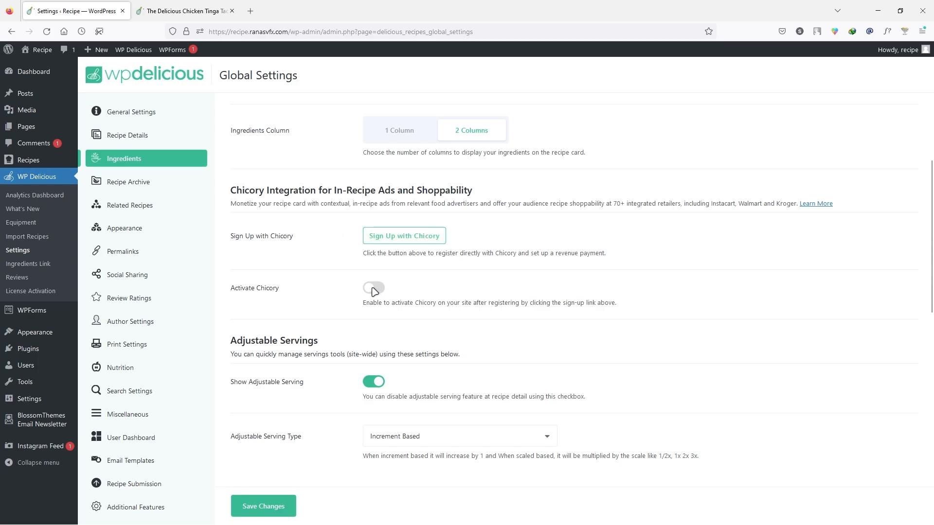
- Review the Show Adjustable Serving setting and look for the servings control in the Chicken Tinga Tacos ingredients section
{"action": "scroll", "coordinate": [380, 291], "scroll_direction": "down", "scroll_amount": 3}
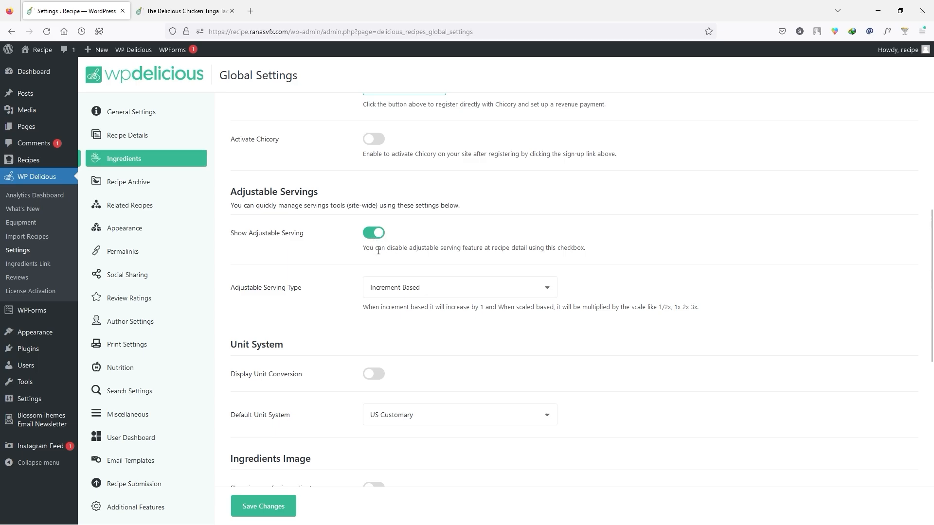
{"action": "left_click", "coordinate": [185, 10]}
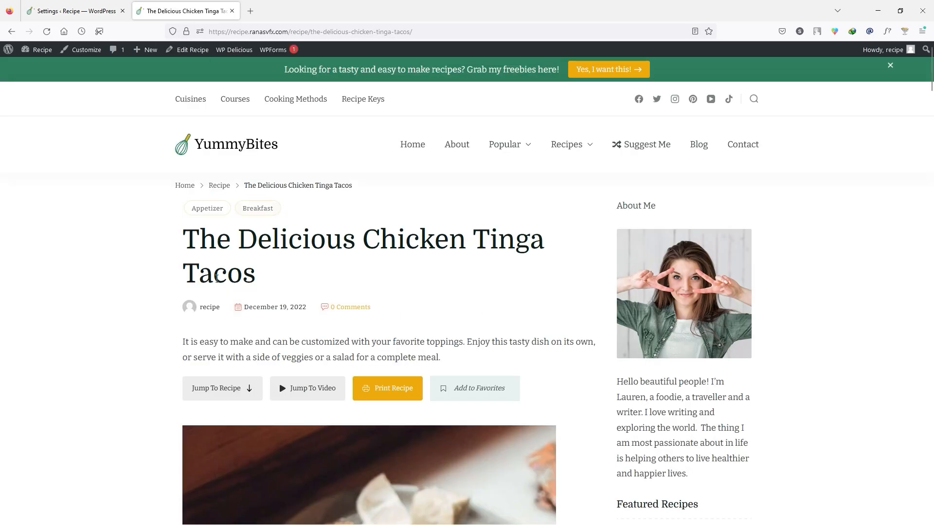
{"action": "scroll", "coordinate": [172, 311], "scroll_direction": "down", "scroll_amount": 10}
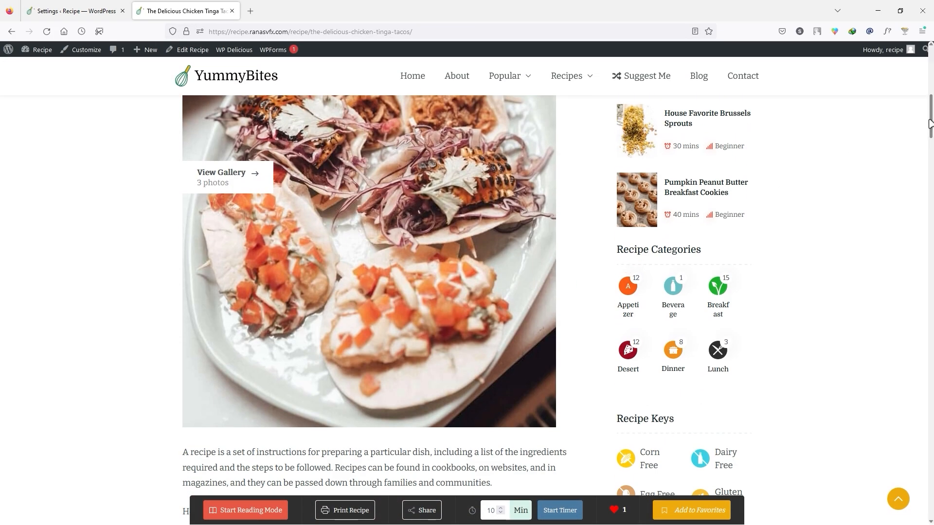
{"action": "left_click_drag", "start_coordinate": [930, 121], "coordinate": [932, 253]}
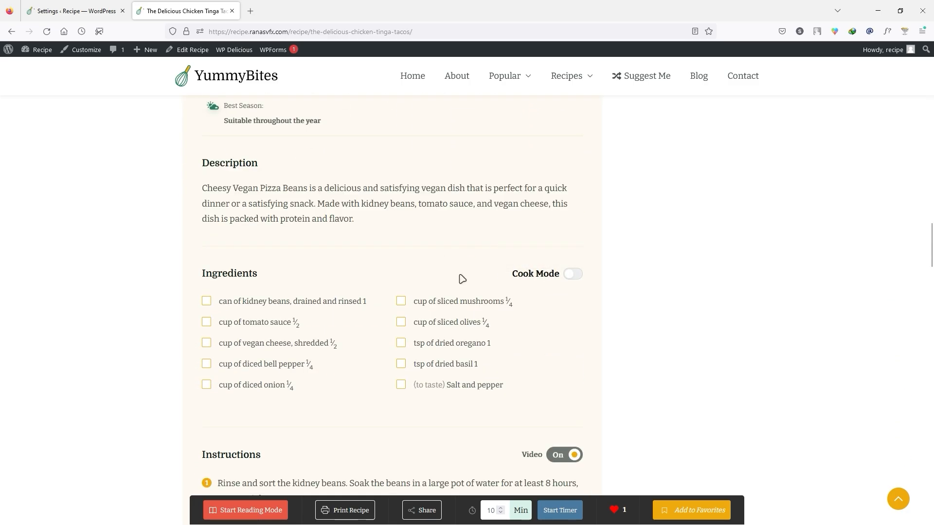
- Open the Gluten-Free Jalapeño Cornbread Muffins recipe from the Breakfast category and go to its ingredients section
{"action": "mouse_move", "coordinate": [524, 84]}
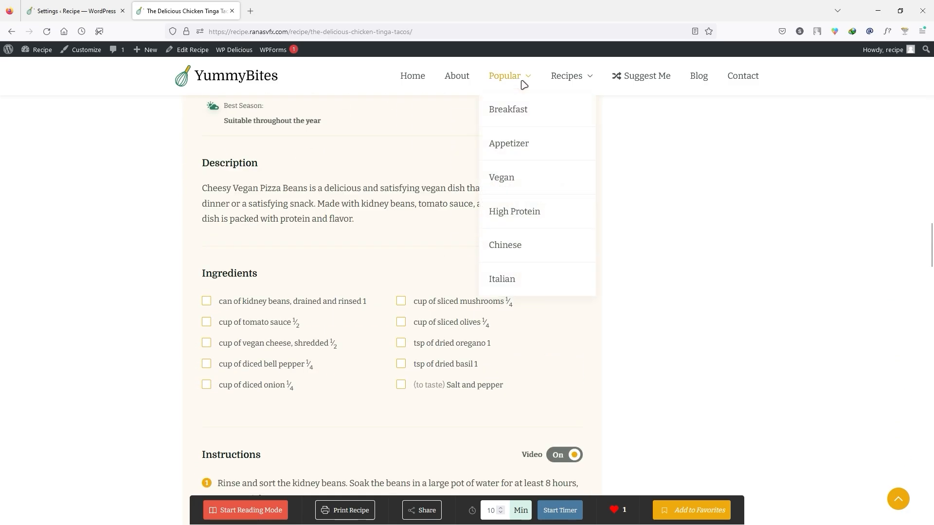
{"action": "left_click", "coordinate": [511, 112]}
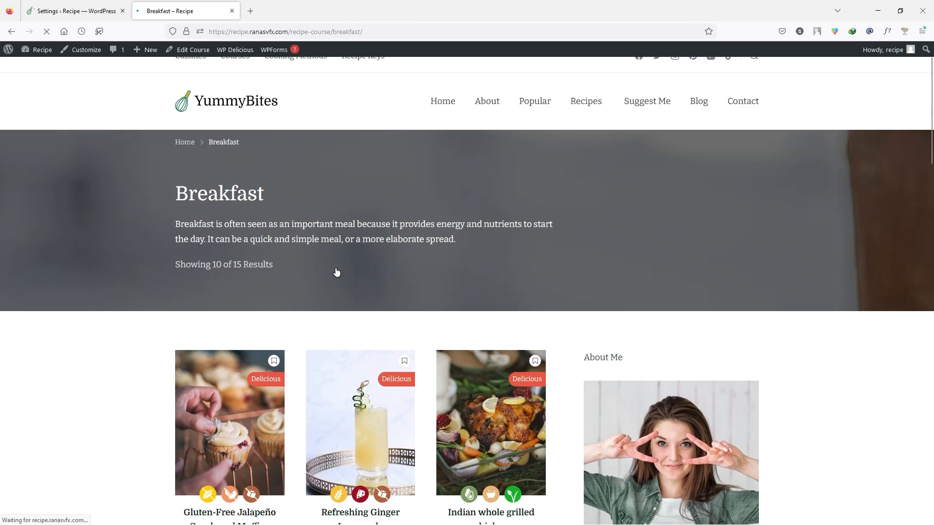
{"action": "scroll", "coordinate": [336, 271], "scroll_direction": "down", "scroll_amount": 5}
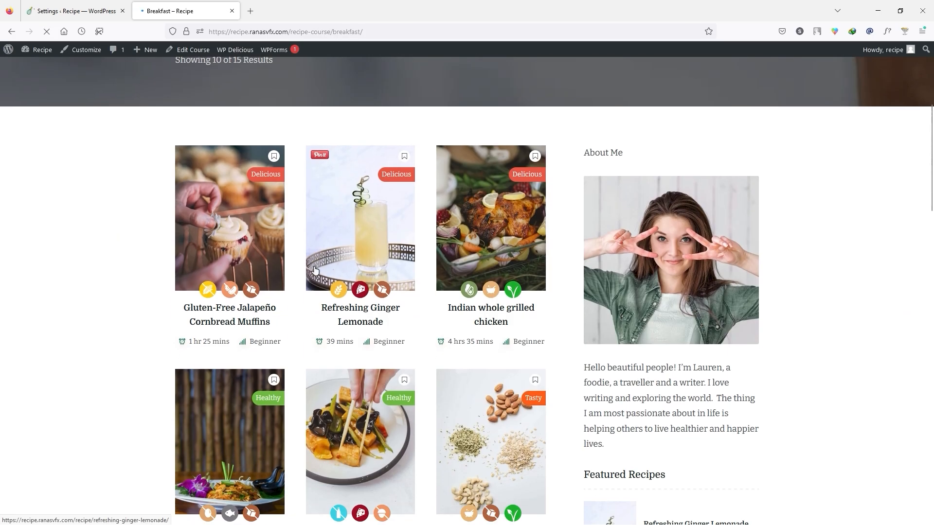
{"action": "left_click", "coordinate": [213, 208]}
{"action": "scroll", "coordinate": [931, 256], "scroll_direction": "down", "scroll_amount": 10}
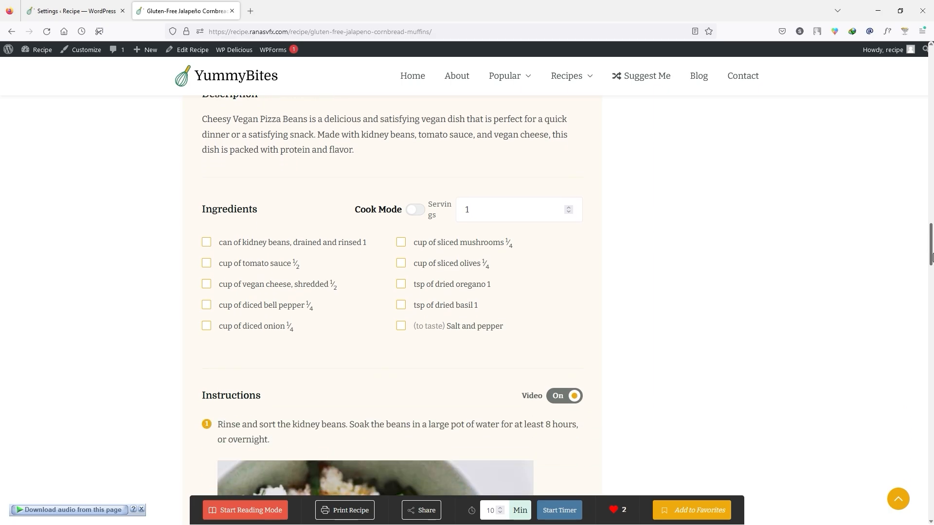
- Check the Servings field of the muffin recipe and the recipe title it belongs to
{"action": "left_click", "coordinate": [472, 209]}
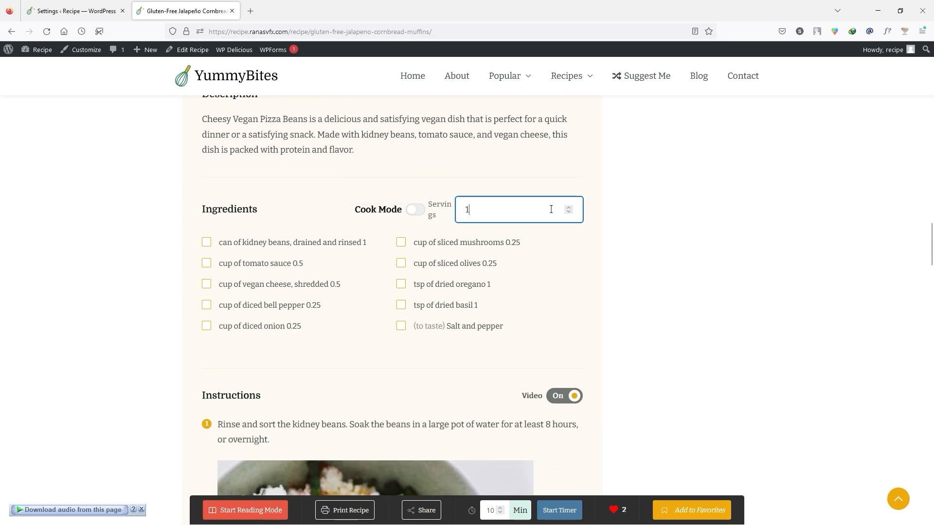
{"action": "scroll", "coordinate": [486, 195], "scroll_direction": "up", "scroll_amount": 10}
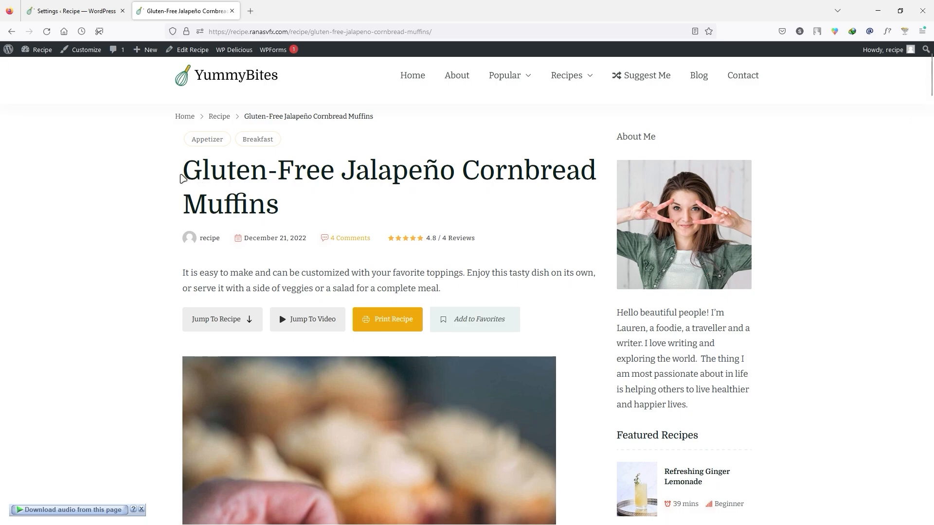
{"action": "left_click_drag", "start_coordinate": [182, 179], "coordinate": [316, 179]}
{"action": "scroll", "coordinate": [931, 268], "scroll_direction": "down", "scroll_amount": 10}
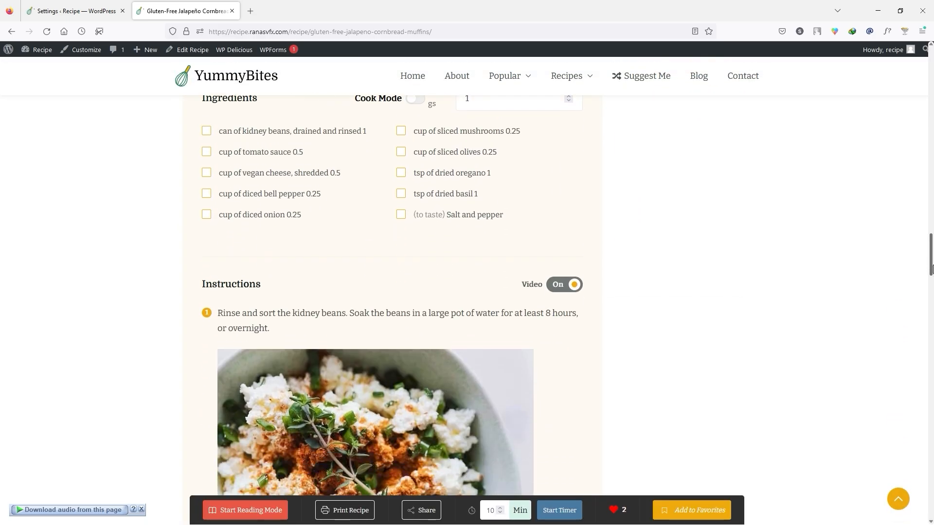
{"action": "scroll", "coordinate": [931, 269], "scroll_direction": "up", "scroll_amount": 3}
- Test the adjustable servings on the muffin recipe by setting Servings to 10 and back to 1
{"action": "left_click_drag", "start_coordinate": [480, 206], "coordinate": [453, 207]}
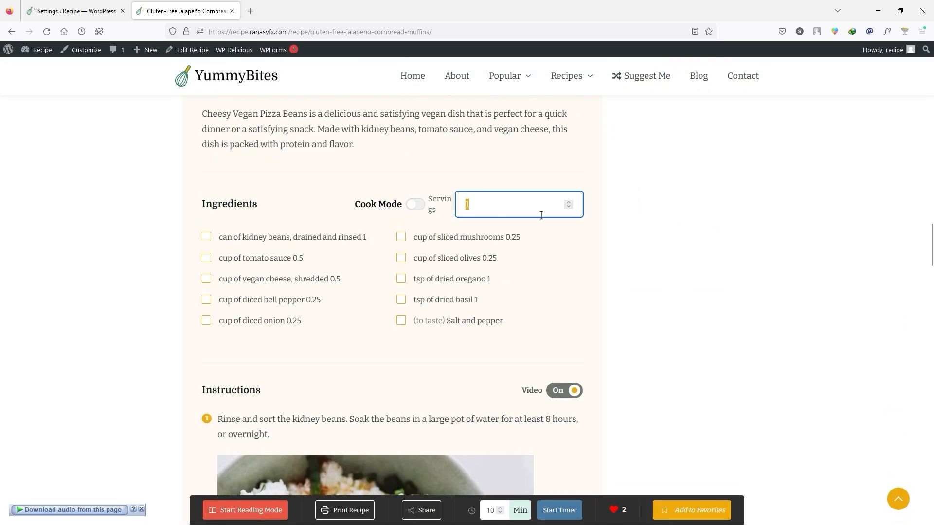
{"action": "type", "text": "0"}
{"action": "left_click", "coordinate": [324, 261]}
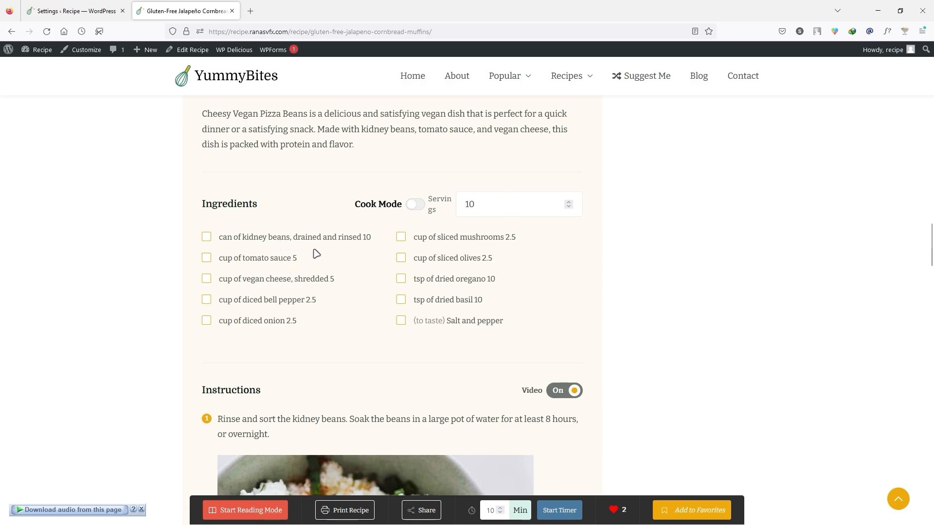
{"action": "left_click", "coordinate": [449, 210]}
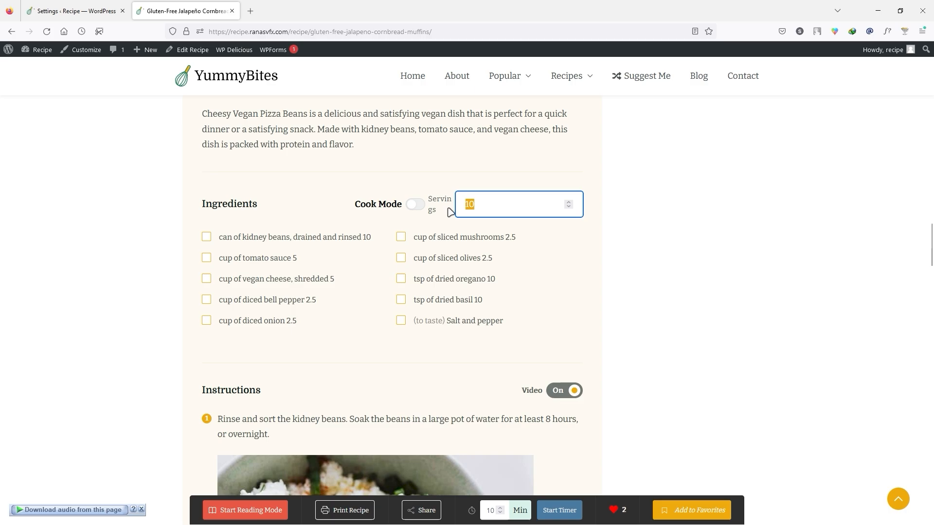
{"action": "type", "text": "1"}
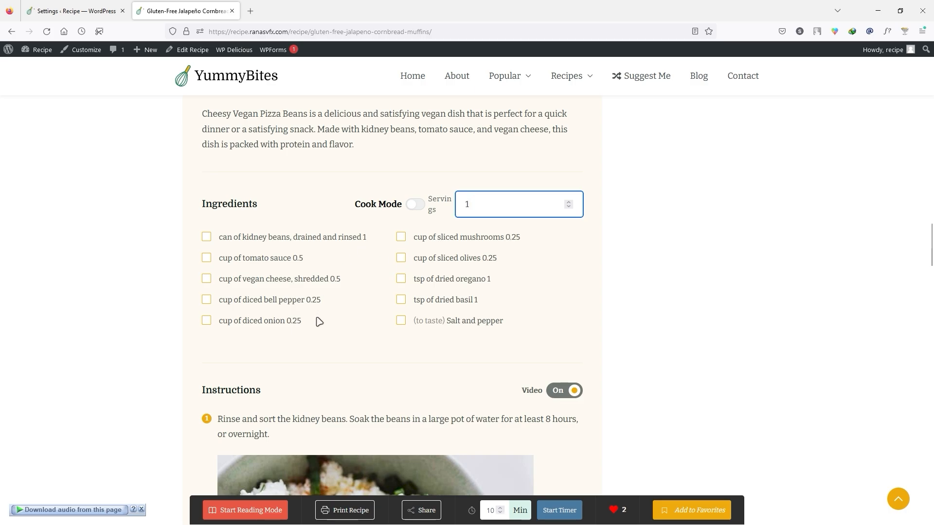
- Return to the Ingredients settings and examine the Adjustable Serving Type options and their description, keeping Increment Based selected
{"action": "left_click", "coordinate": [73, 11]}
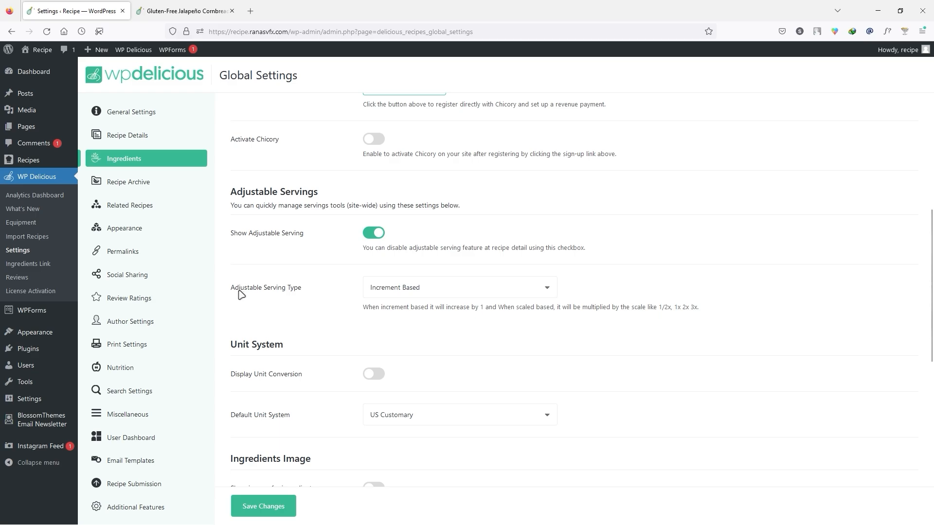
{"action": "left_click", "coordinate": [422, 296]}
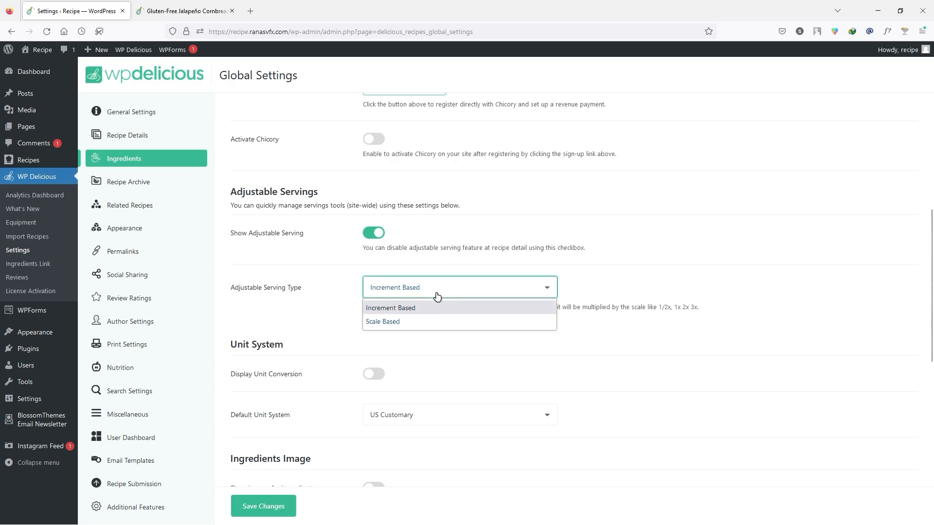
{"action": "left_click", "coordinate": [399, 313]}
{"action": "left_click_drag", "start_coordinate": [380, 308], "coordinate": [678, 308]}
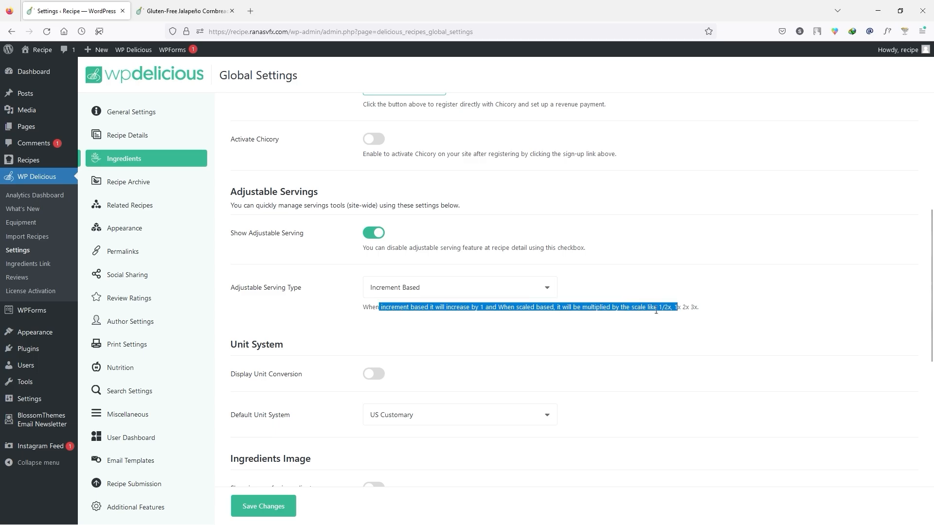
{"action": "left_click", "coordinate": [417, 312]}
{"action": "left_click_drag", "start_coordinate": [381, 308], "coordinate": [411, 308]}
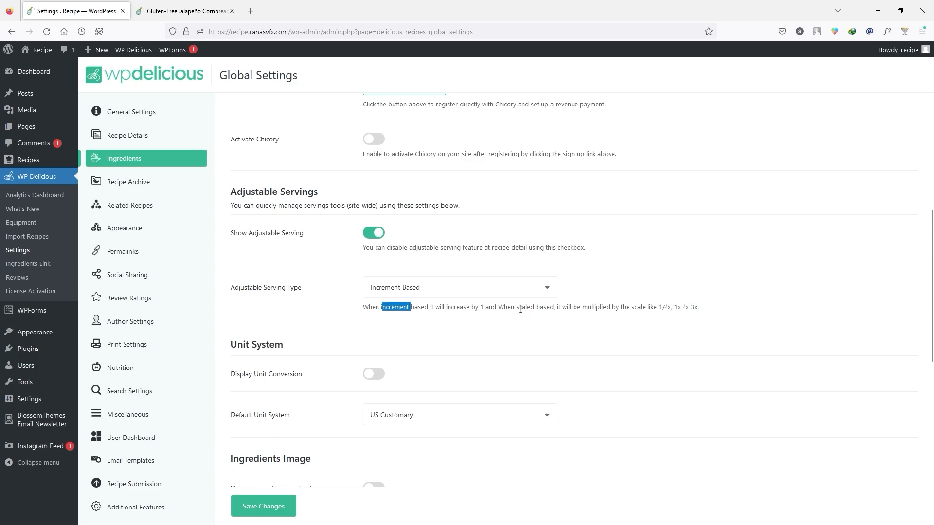
{"action": "left_click", "coordinate": [520, 309]}
- Examine the Default Unit System options and the Ingredients Image section with its list of ingredient names
{"action": "scroll", "coordinate": [290, 255], "scroll_direction": "down", "scroll_amount": 3}
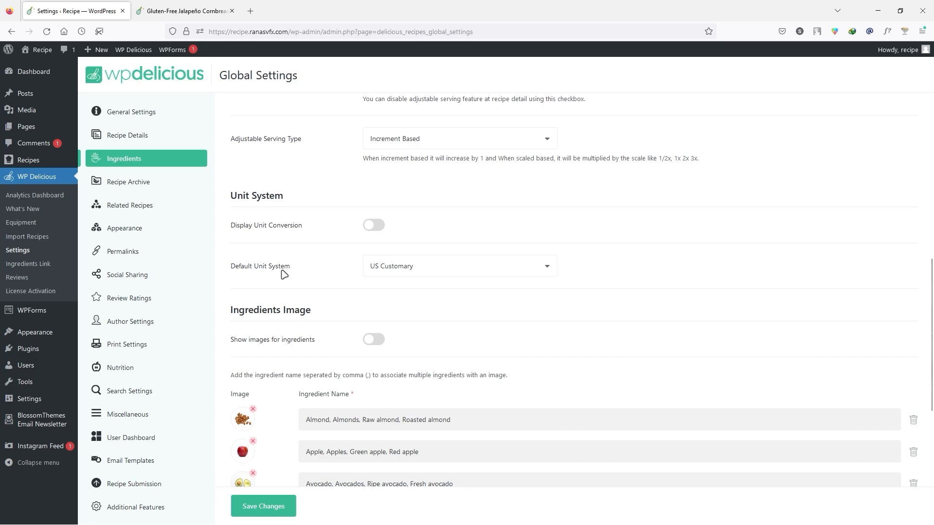
{"action": "left_click", "coordinate": [425, 272]}
{"action": "left_click", "coordinate": [343, 270]}
{"action": "scroll", "coordinate": [357, 307], "scroll_direction": "down", "scroll_amount": 1}
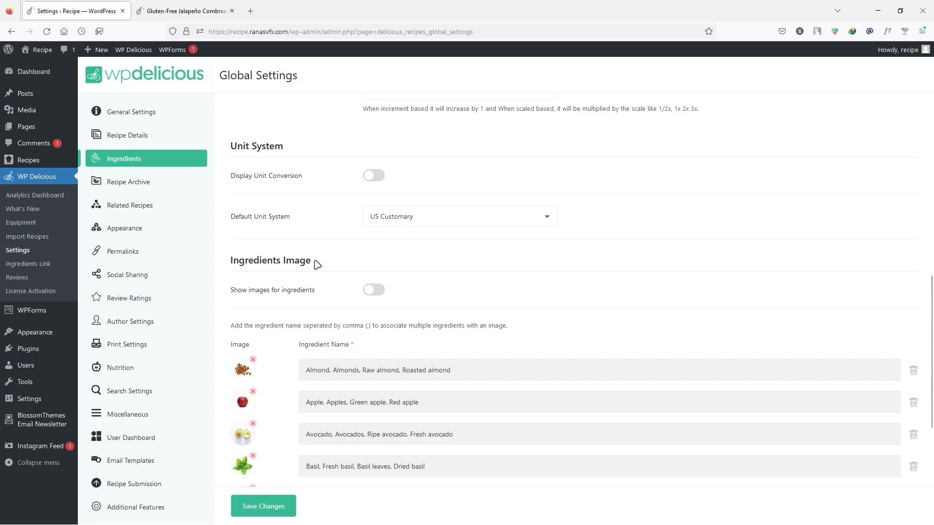
{"action": "left_click_drag", "start_coordinate": [317, 264], "coordinate": [230, 263]}
{"action": "scroll", "coordinate": [232, 268], "scroll_direction": "down", "scroll_amount": 3}
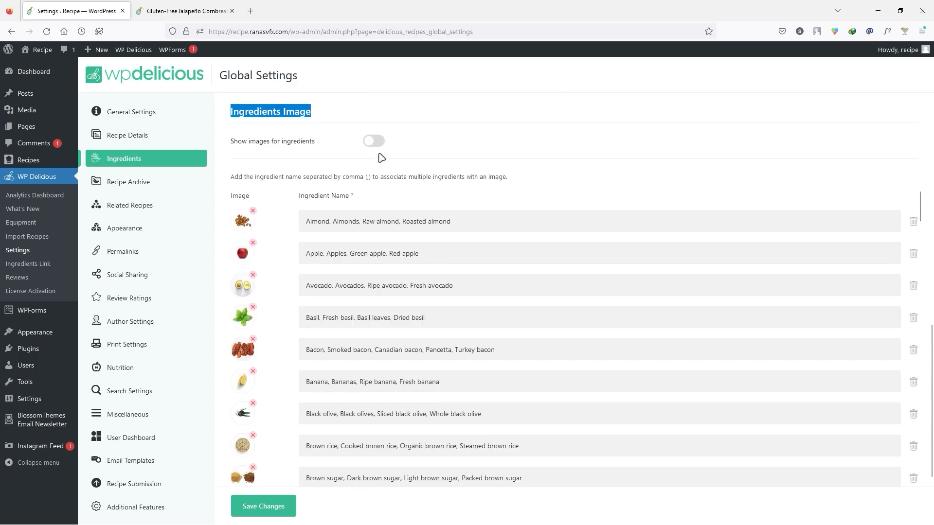
{"action": "scroll", "coordinate": [322, 337], "scroll_direction": "down", "scroll_amount": 15}
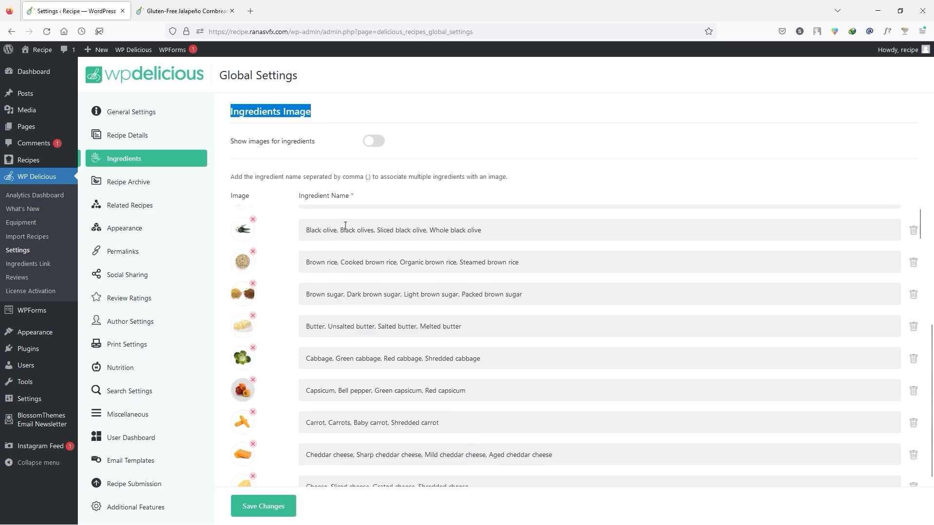
- Look through the ingredient image list down to its last entry and save the Ingredients settings
{"action": "scroll", "coordinate": [323, 337], "scroll_direction": "down", "scroll_amount": 10}
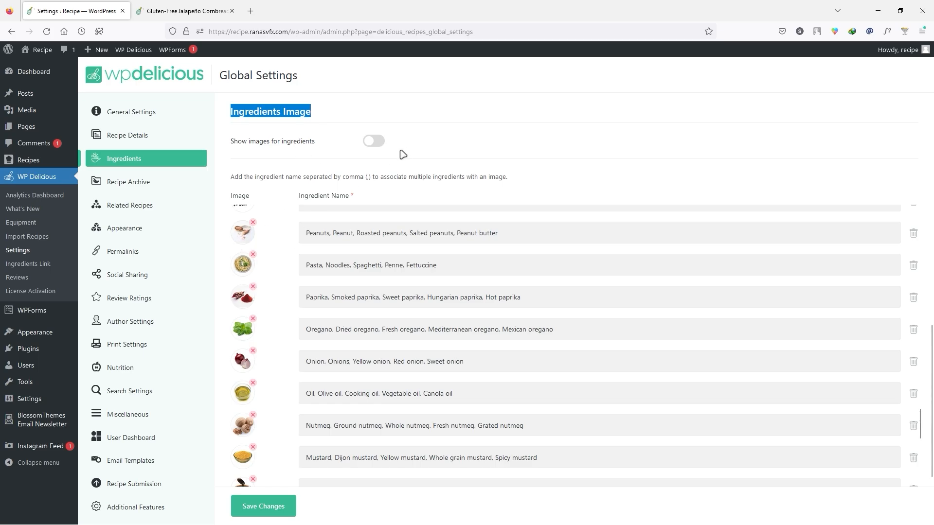
{"action": "scroll", "coordinate": [310, 215], "scroll_direction": "down", "scroll_amount": 15}
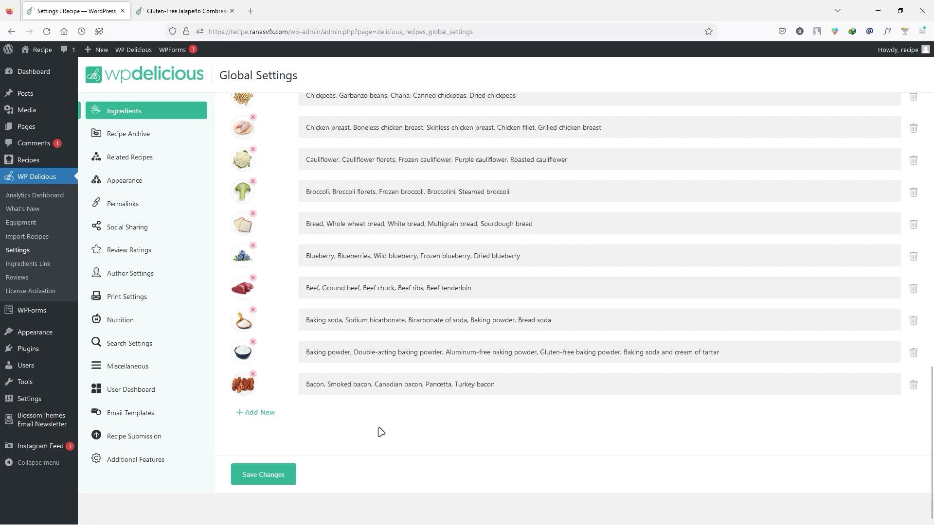
{"action": "left_click", "coordinate": [286, 471]}
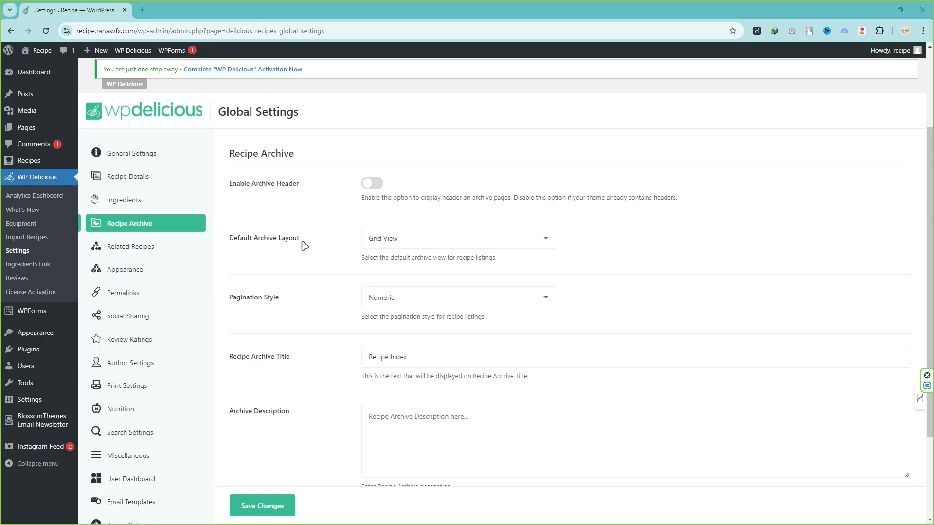
- Examine the Default Archive Layout and Pagination Style options of the Recipe Archive settings, keeping Grid View and Numeric
{"action": "left_click", "coordinate": [452, 245]}
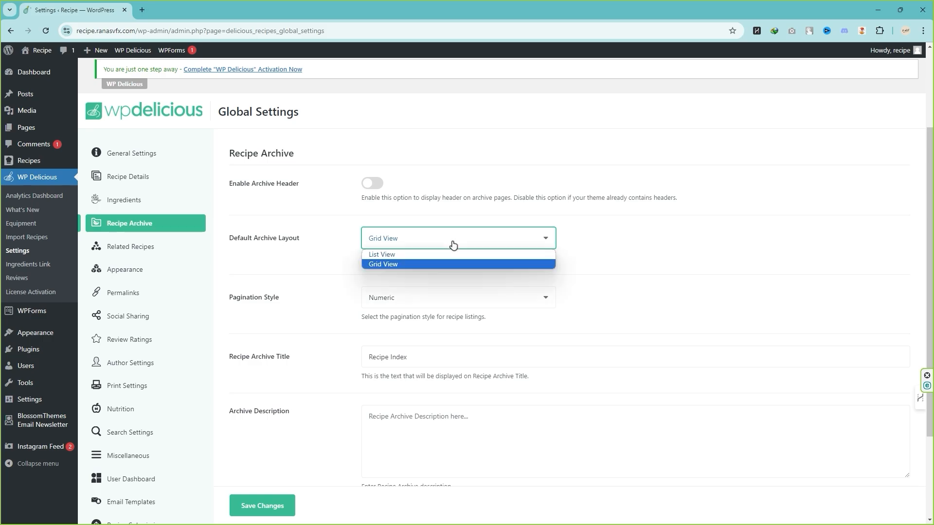
{"action": "left_click", "coordinate": [335, 265]}
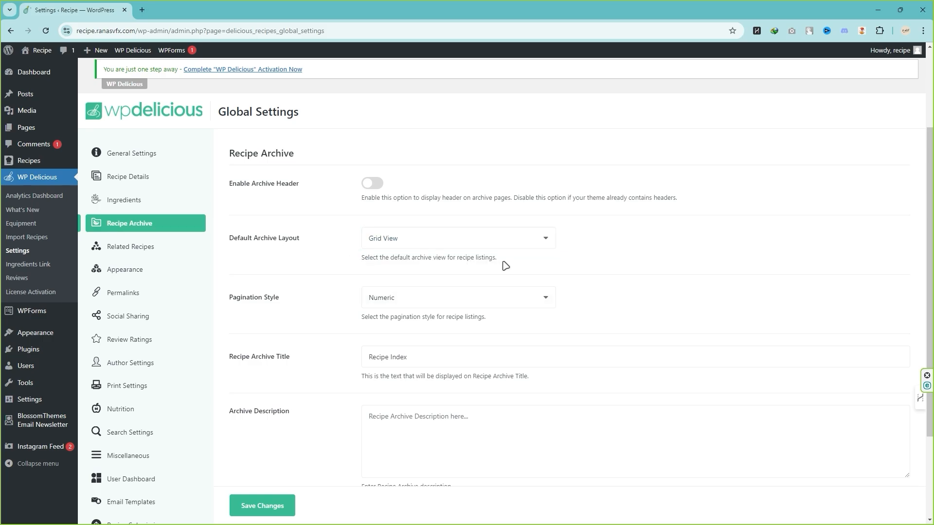
{"action": "left_click", "coordinate": [411, 234]}
{"action": "left_click", "coordinate": [400, 263]}
{"action": "scroll", "coordinate": [370, 238], "scroll_direction": "down", "scroll_amount": 3}
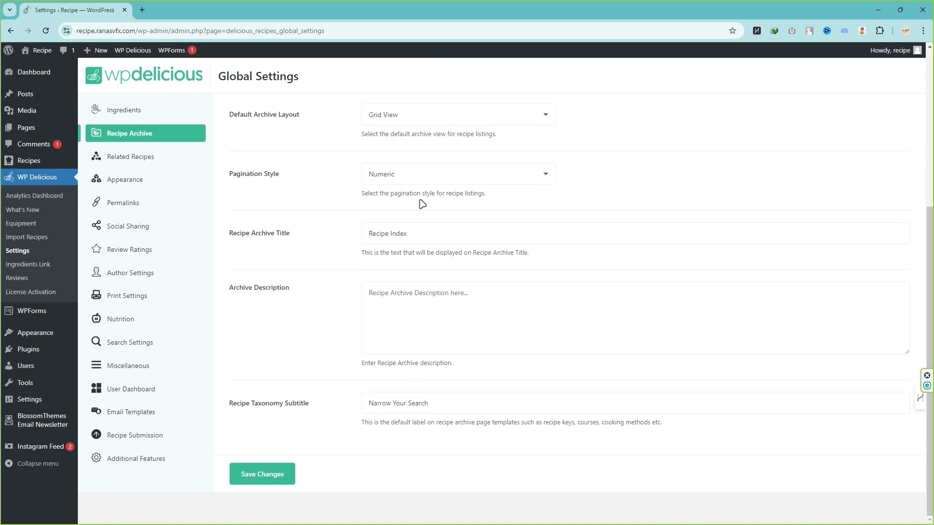
{"action": "left_click", "coordinate": [419, 180]}
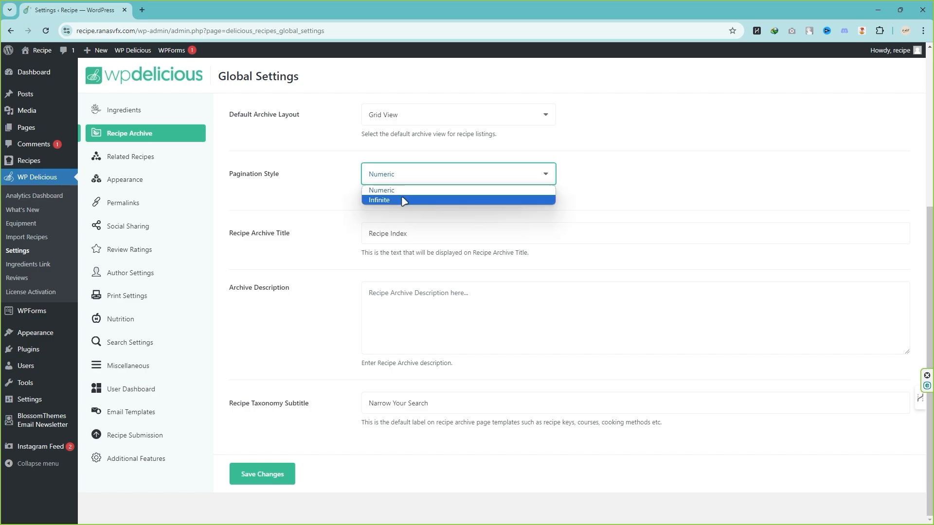
{"action": "left_click", "coordinate": [309, 200]}
{"action": "left_click", "coordinate": [310, 200]}
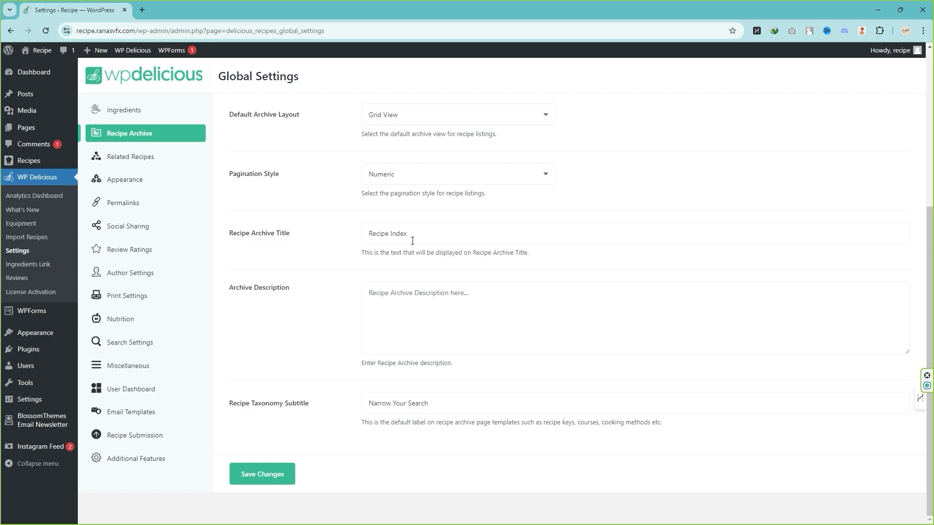
- Review the Recipe Archive Title, Archive Description and Recipe Taxonomy Subtitle fields without editing them
{"action": "left_click_drag", "start_coordinate": [423, 234], "coordinate": [366, 234]}
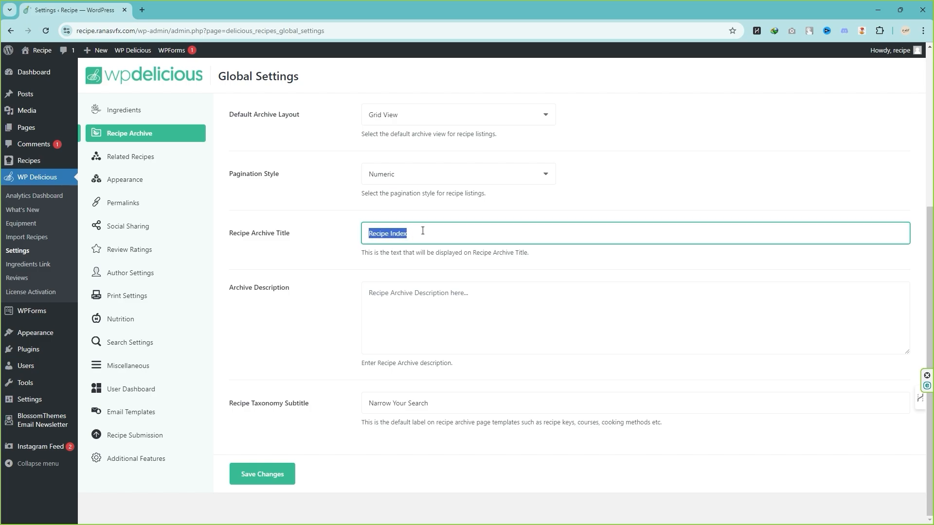
{"action": "left_click_drag", "start_coordinate": [422, 233], "coordinate": [356, 240]}
{"action": "left_click", "coordinate": [357, 238]}
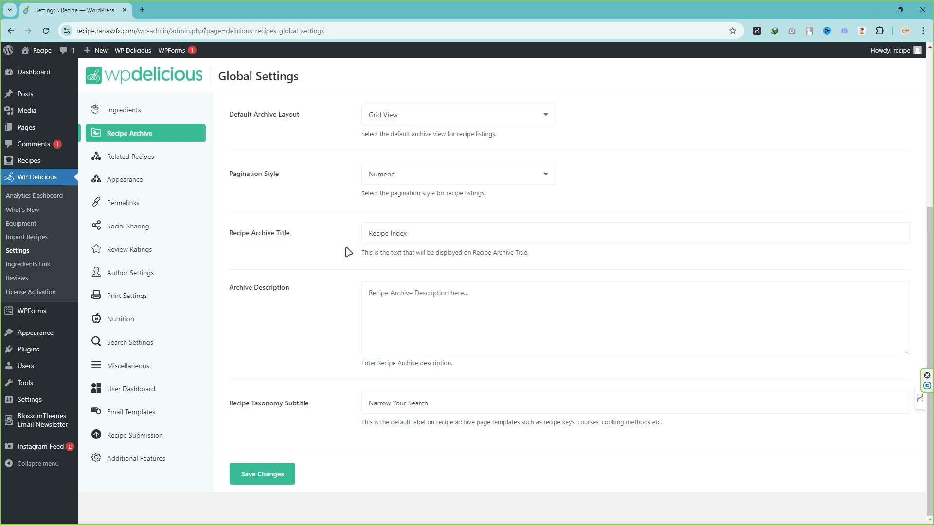
{"action": "left_click", "coordinate": [422, 294]}
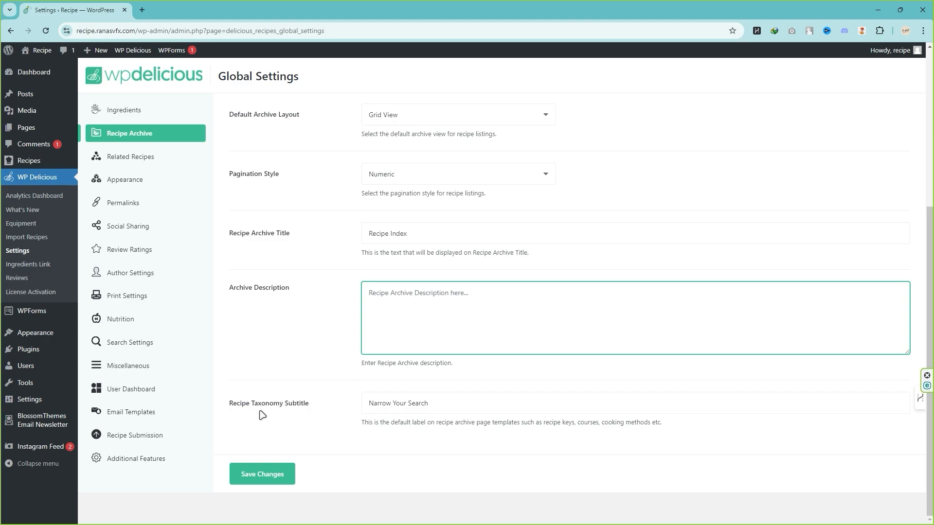
{"action": "left_click_drag", "start_coordinate": [368, 403], "coordinate": [348, 408]}
{"action": "left_click", "coordinate": [434, 405]}
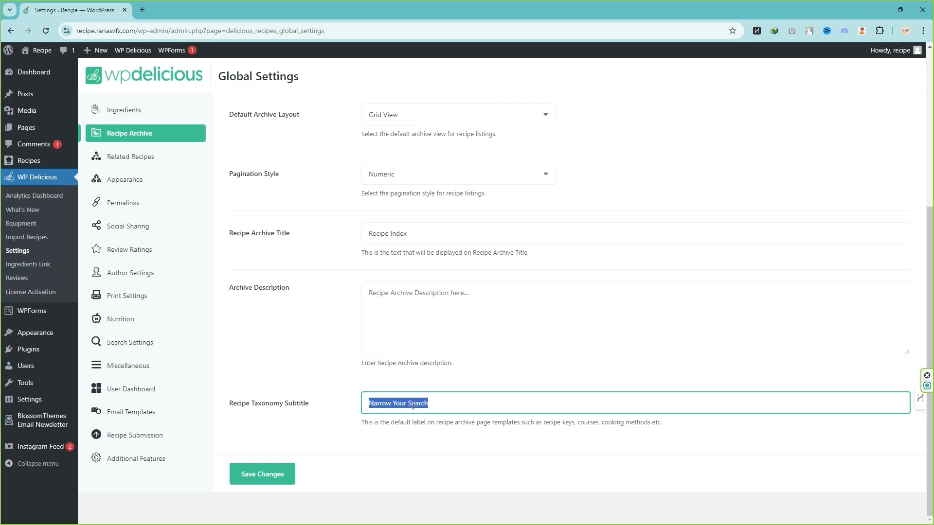
{"action": "left_click", "coordinate": [440, 405]}
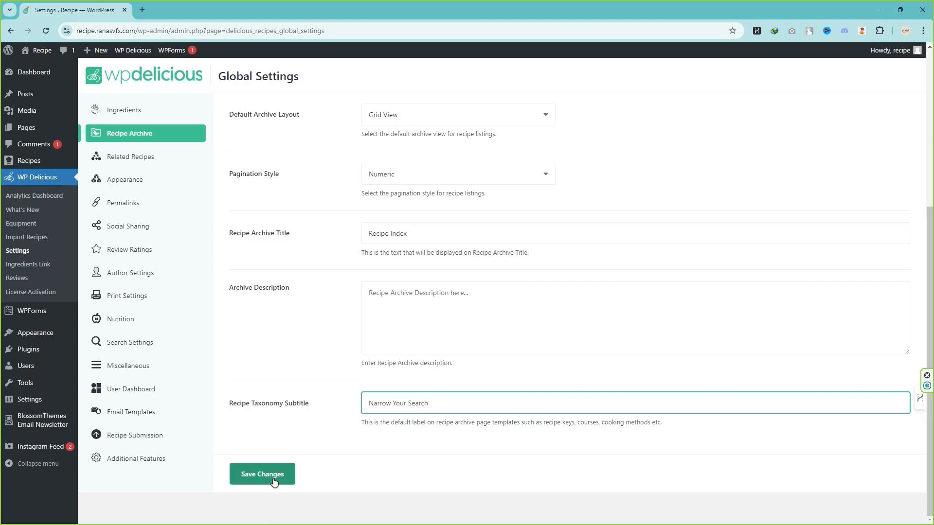
- Open the Related Recipes settings and review the Related Recipes Title and No. of Recipes fields
{"action": "left_click", "coordinate": [149, 160]}
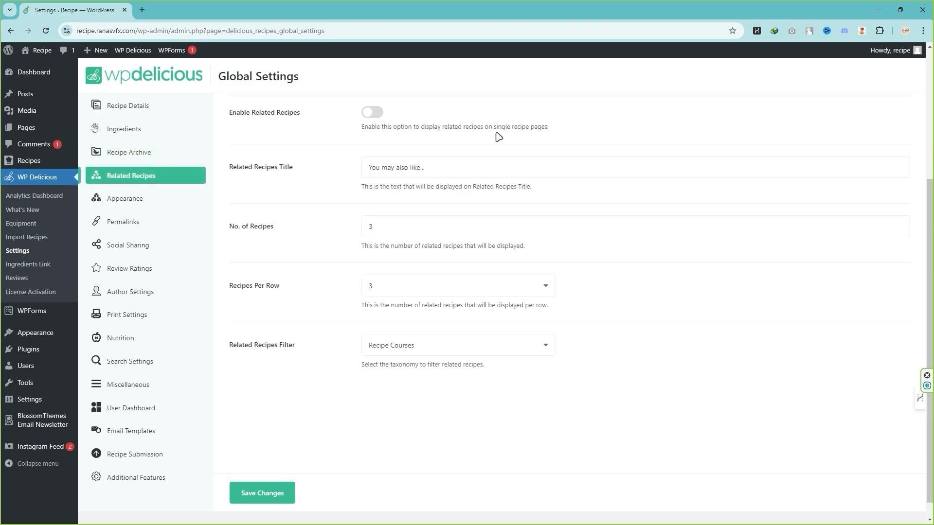
{"action": "left_click", "coordinate": [253, 170]}
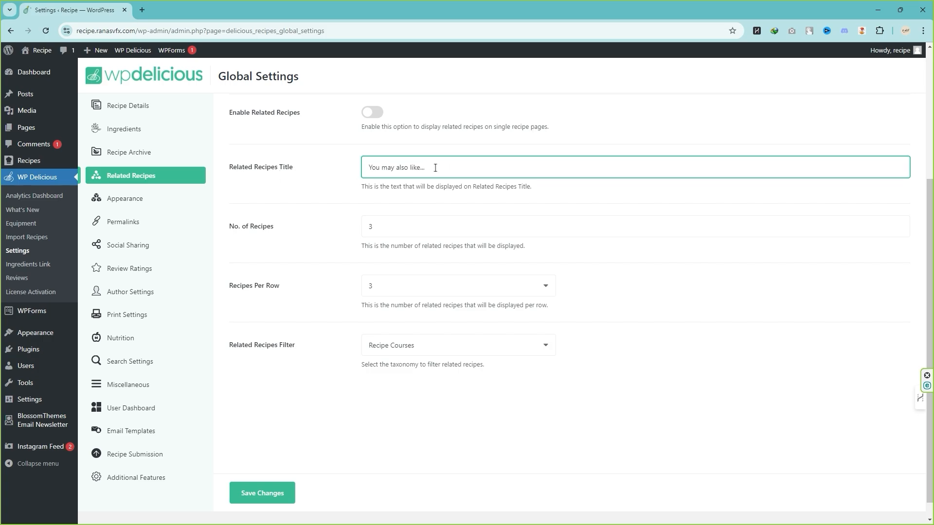
{"action": "left_click_drag", "start_coordinate": [427, 167], "coordinate": [347, 171]}
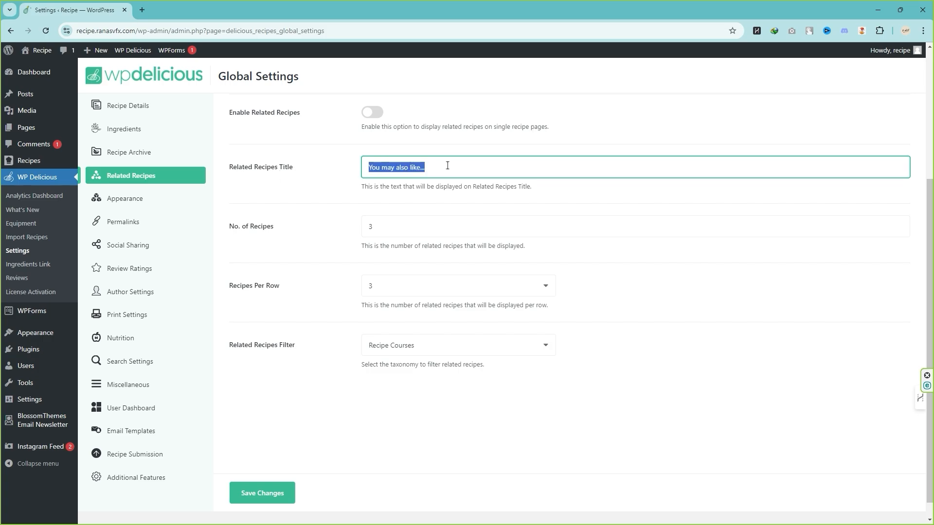
{"action": "left_click_drag", "start_coordinate": [377, 227], "coordinate": [243, 234]}
{"action": "left_click", "coordinate": [238, 232]}
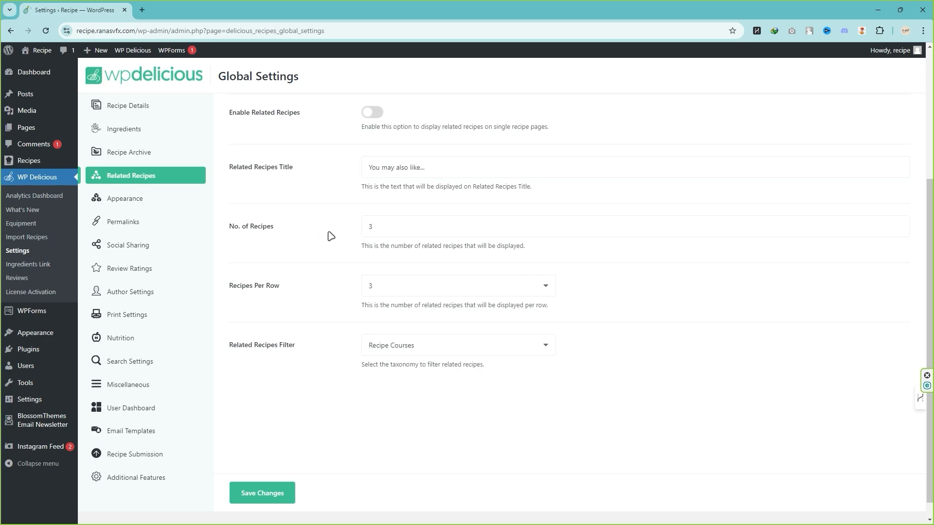
{"action": "left_click_drag", "start_coordinate": [377, 226], "coordinate": [353, 229]}
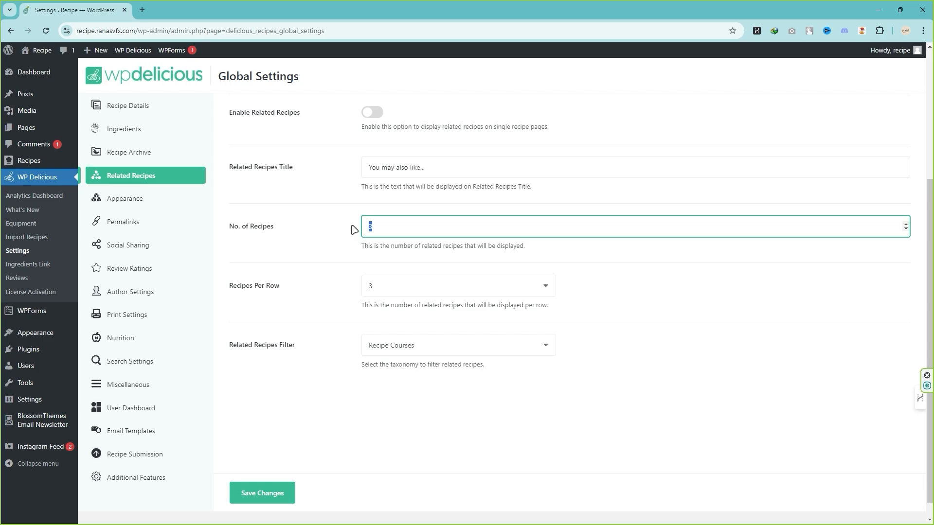
- Examine the Recipes Per Row and Related Recipes Filter options, keeping 3 per row and Recipe Courses
{"action": "scroll", "coordinate": [353, 229], "scroll_direction": "down", "scroll_amount": 1}
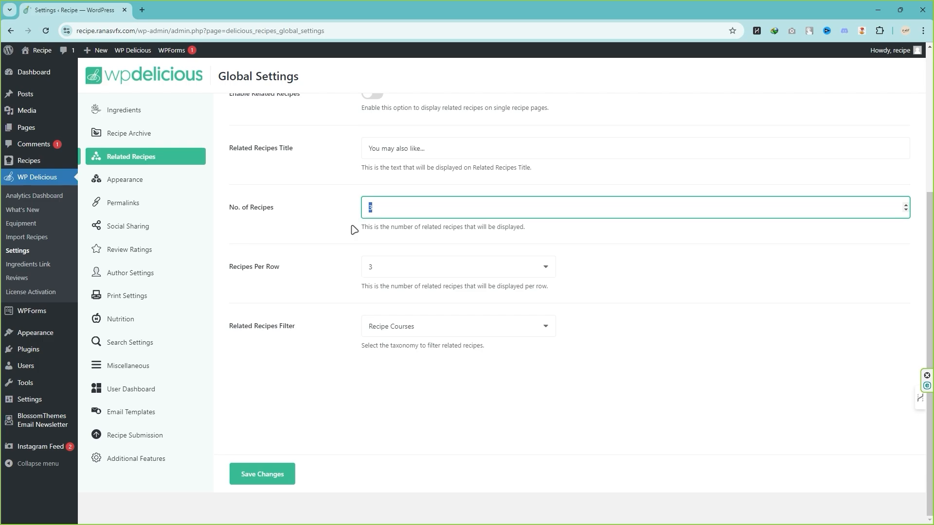
{"action": "left_click", "coordinate": [370, 267]}
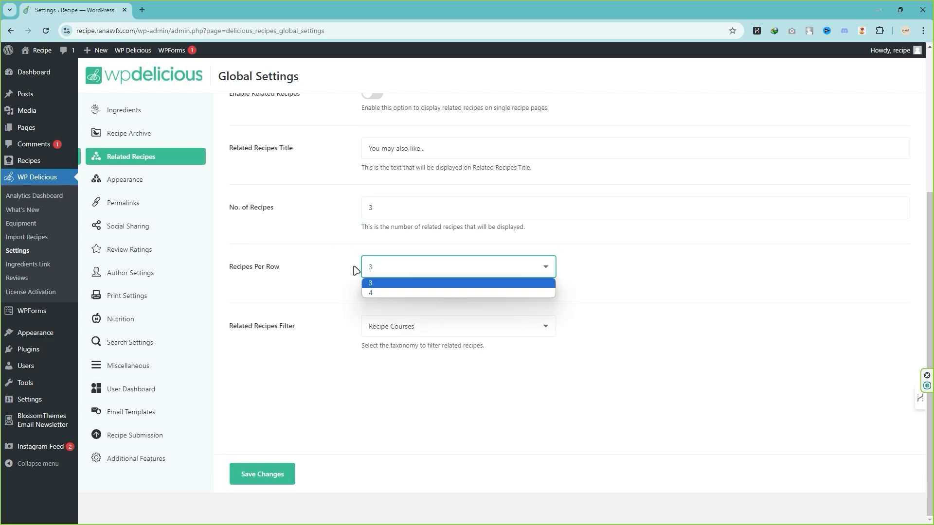
{"action": "left_click", "coordinate": [384, 297]}
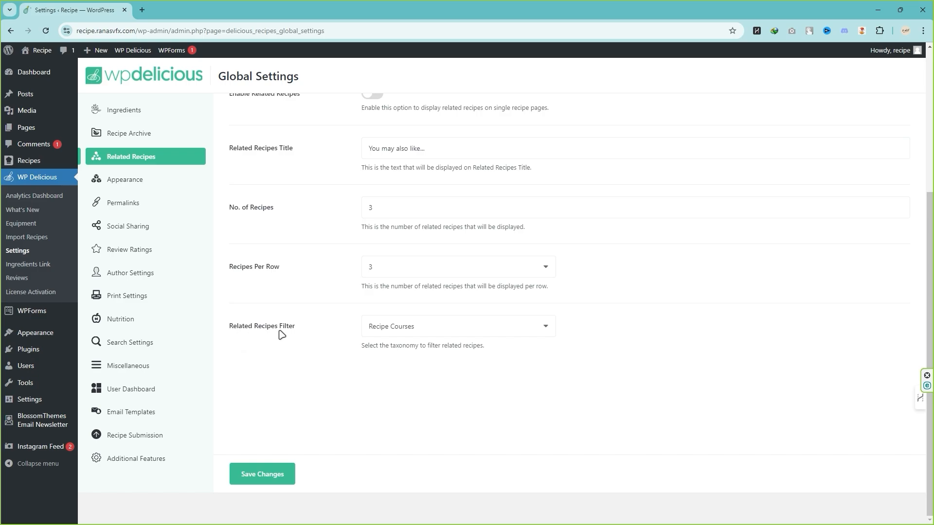
{"action": "left_click", "coordinate": [404, 328]}
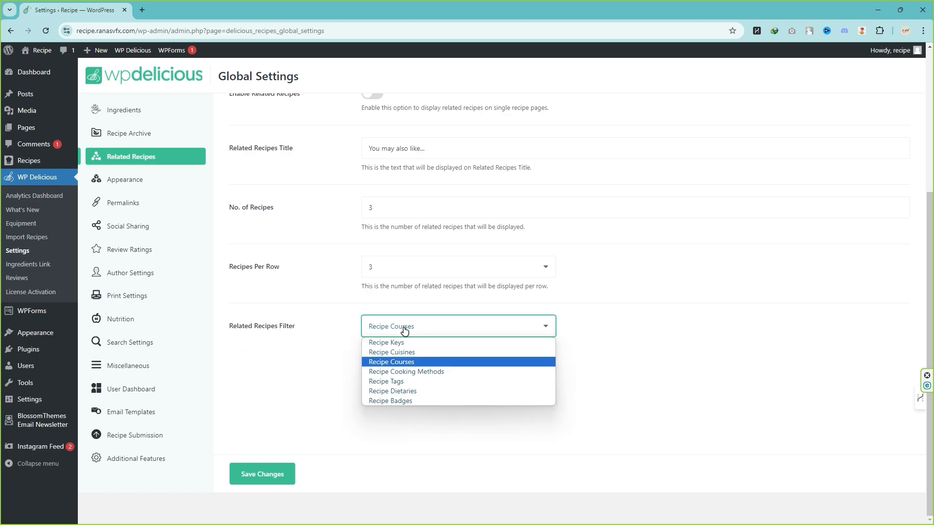
{"action": "left_click", "coordinate": [402, 362]}
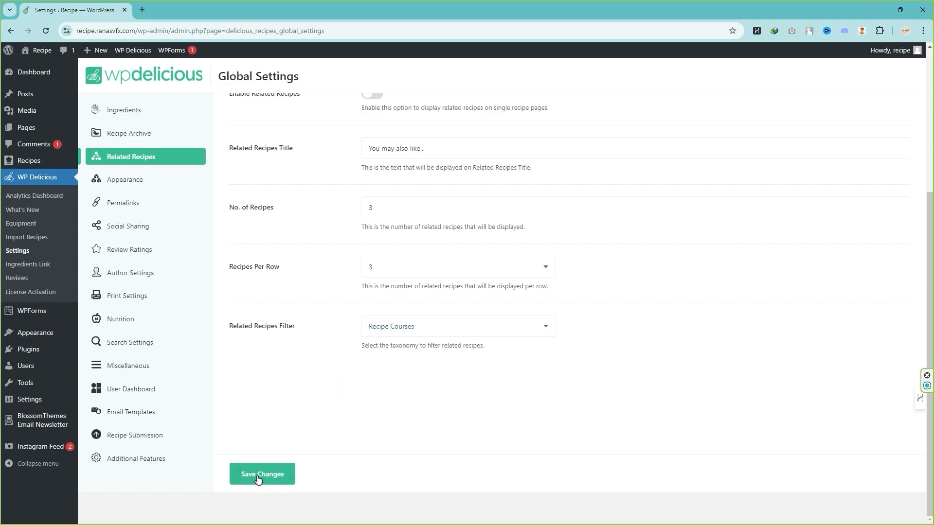
- Open the Appearance settings and examine the recipe color options and the available default card layouts
{"action": "left_click", "coordinate": [140, 181]}
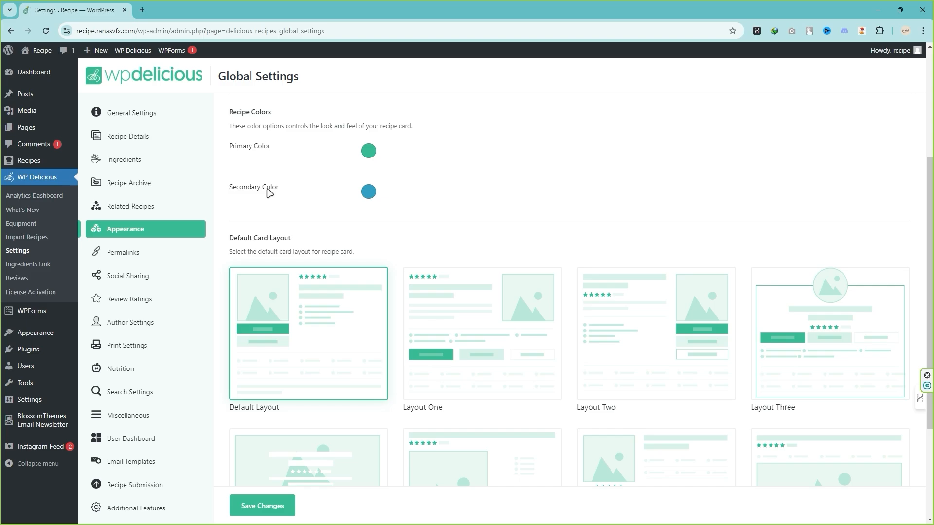
{"action": "left_click_drag", "start_coordinate": [366, 127], "coordinate": [412, 127]}
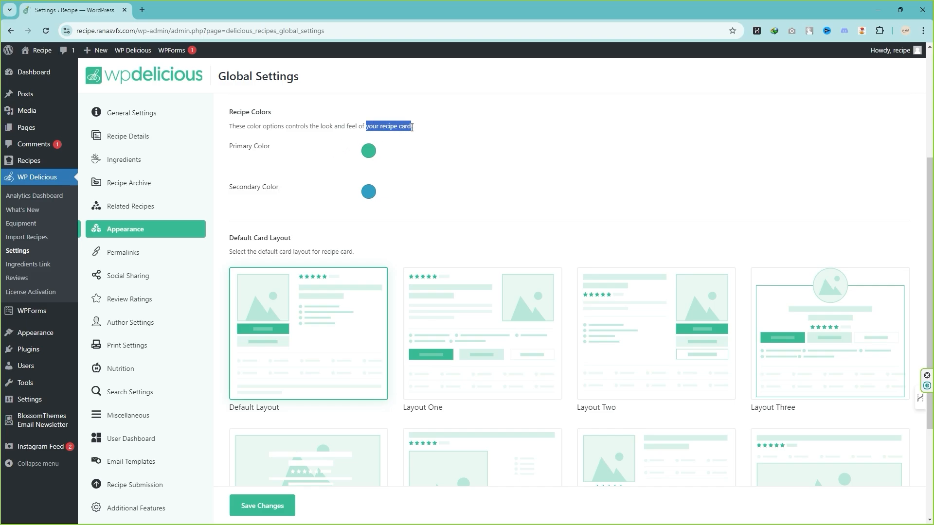
{"action": "scroll", "coordinate": [406, 160], "scroll_direction": "down", "scroll_amount": 3}
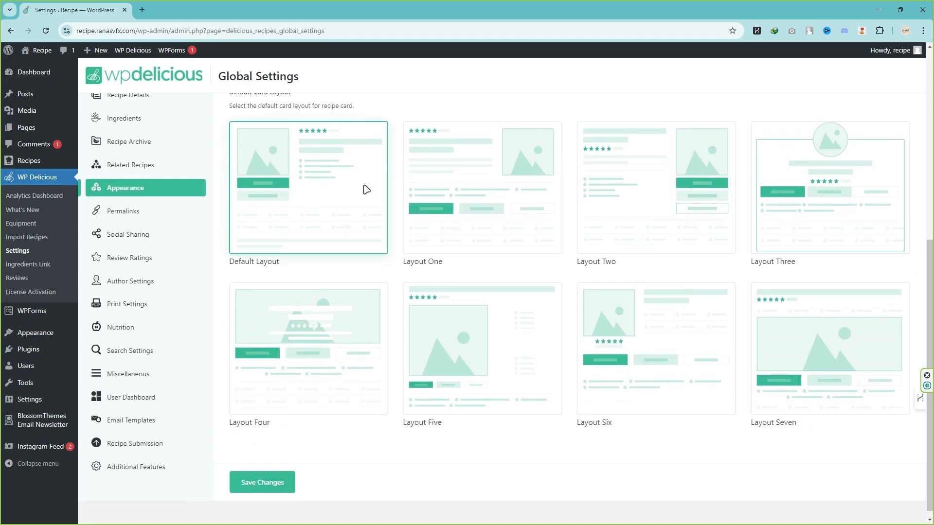
{"action": "scroll", "coordinate": [446, 204], "scroll_direction": "down", "scroll_amount": 1}
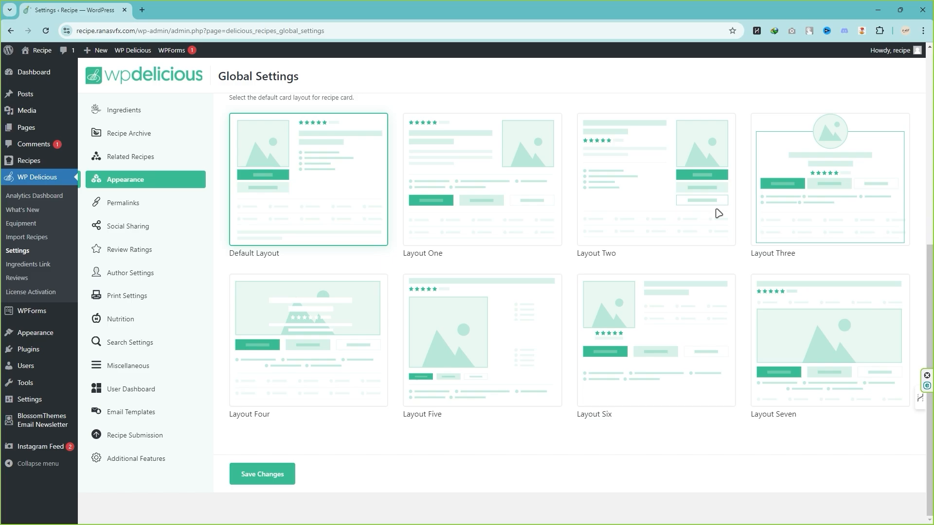
- Open the Permalinks settings and review the URL base fields for recipes and their taxonomies
{"action": "left_click", "coordinate": [175, 205]}
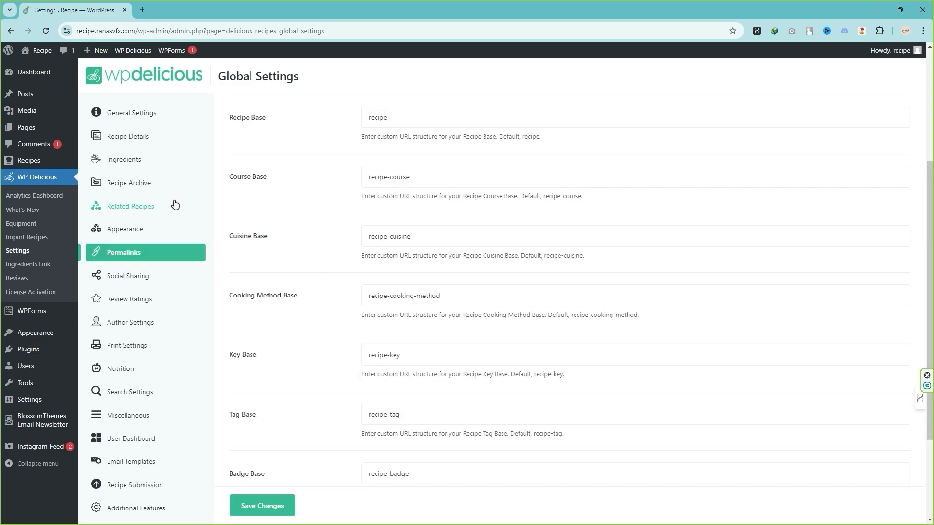
{"action": "left_click_drag", "start_coordinate": [407, 117], "coordinate": [349, 121]}
{"action": "left_click_drag", "start_coordinate": [431, 176], "coordinate": [358, 182]}
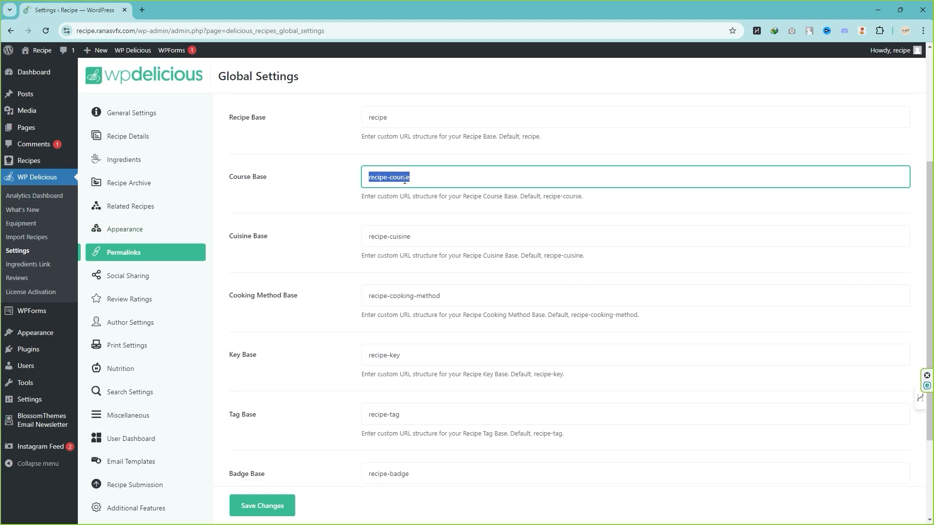
{"action": "left_click", "coordinate": [431, 180]}
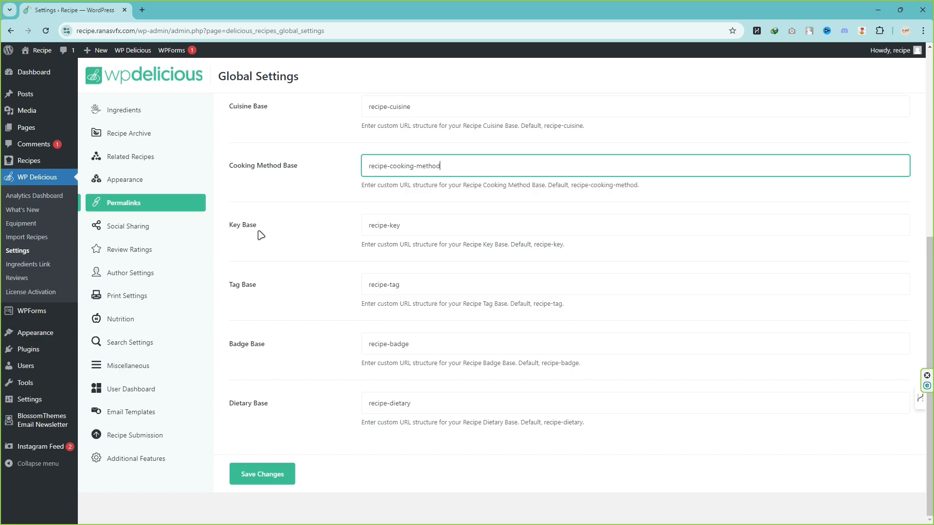
- Open the Social Sharing settings and enable the social share options
{"action": "left_click", "coordinate": [134, 228]}
{"action": "scroll", "coordinate": [270, 209], "scroll_direction": "up", "scroll_amount": 3}
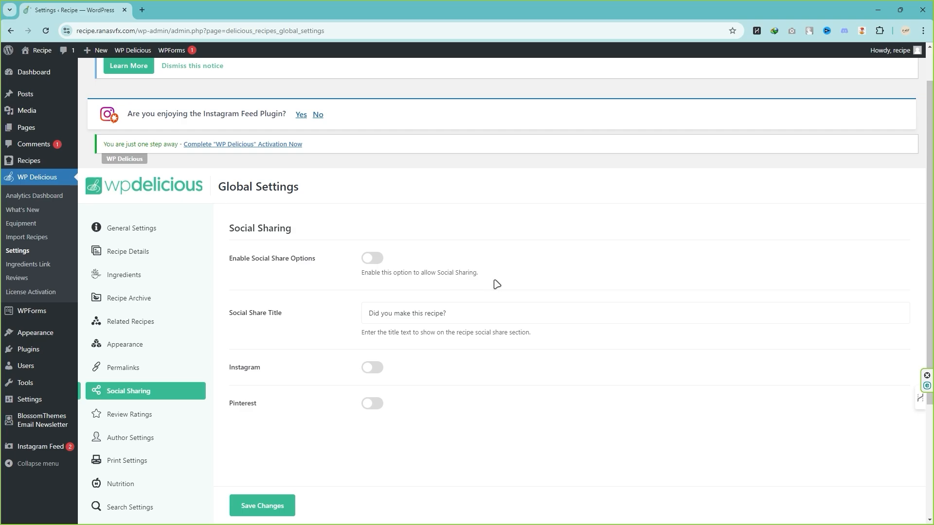
{"action": "left_click", "coordinate": [373, 259]}
{"action": "scroll", "coordinate": [333, 325], "scroll_direction": "down", "scroll_amount": 1}
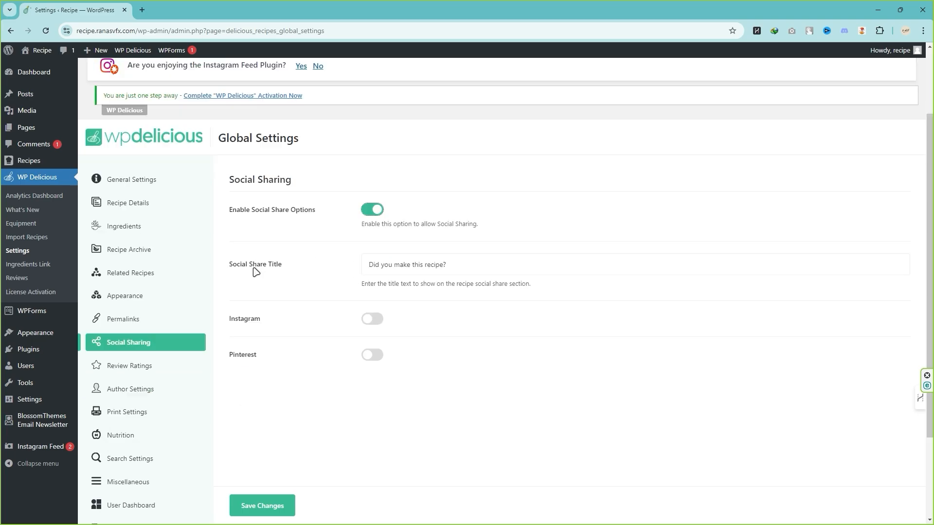
- Examine the Social Share Title and the Instagram content editor, turn Instagram sharing back off, and save the Social Sharing settings
{"action": "left_click", "coordinate": [437, 266]}
{"action": "left_click_drag", "start_coordinate": [472, 265], "coordinate": [362, 267]}
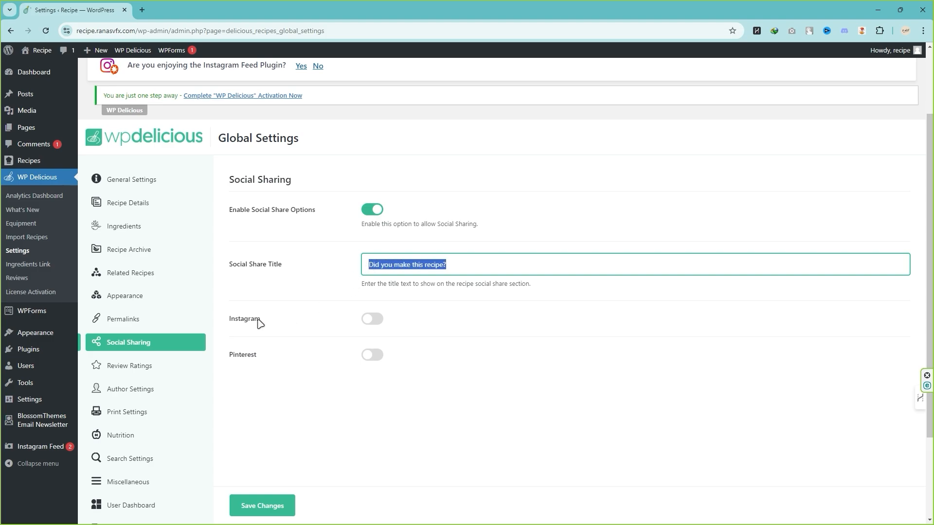
{"action": "left_click", "coordinate": [376, 324]}
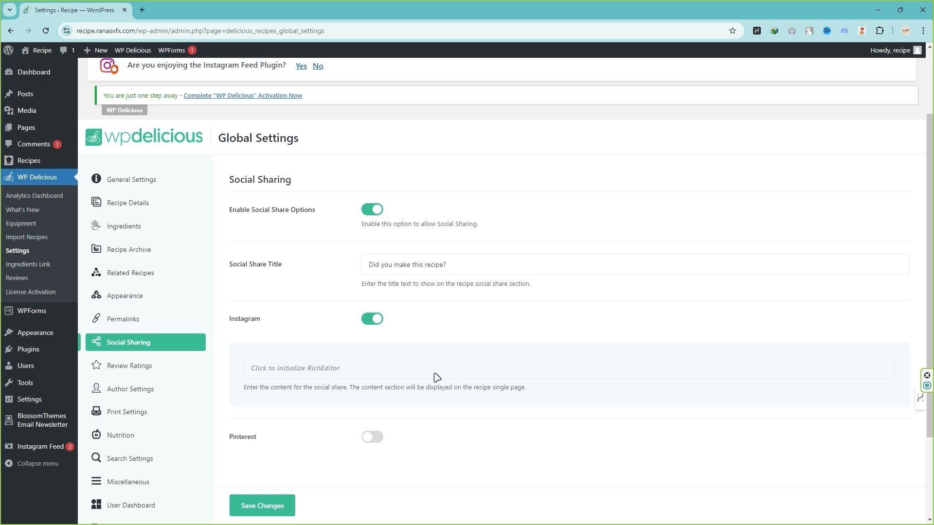
{"action": "left_click", "coordinate": [312, 368]}
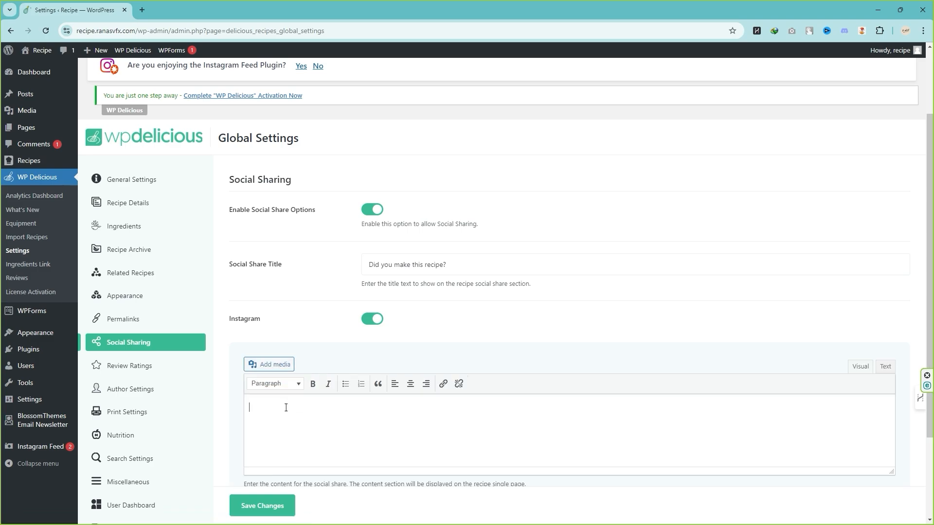
{"action": "scroll", "coordinate": [295, 408], "scroll_direction": "down", "scroll_amount": 3}
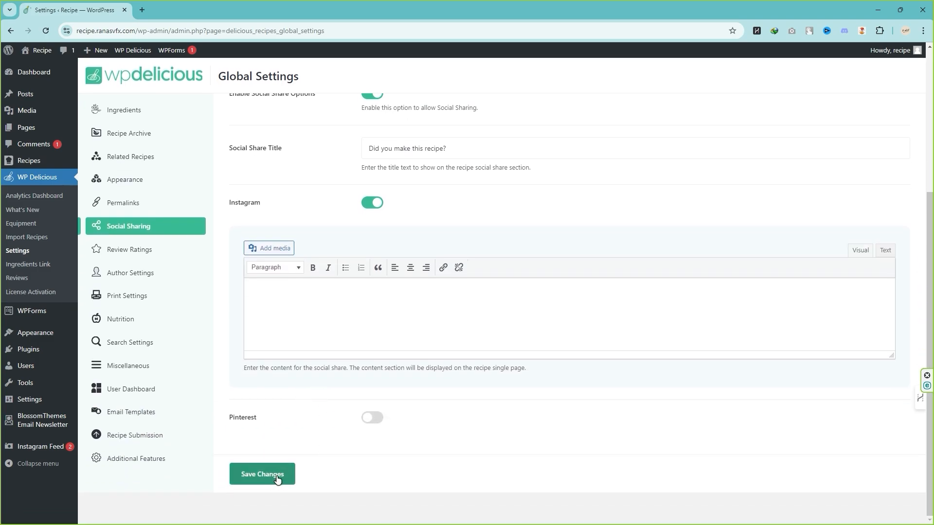
{"action": "left_click", "coordinate": [374, 208]}
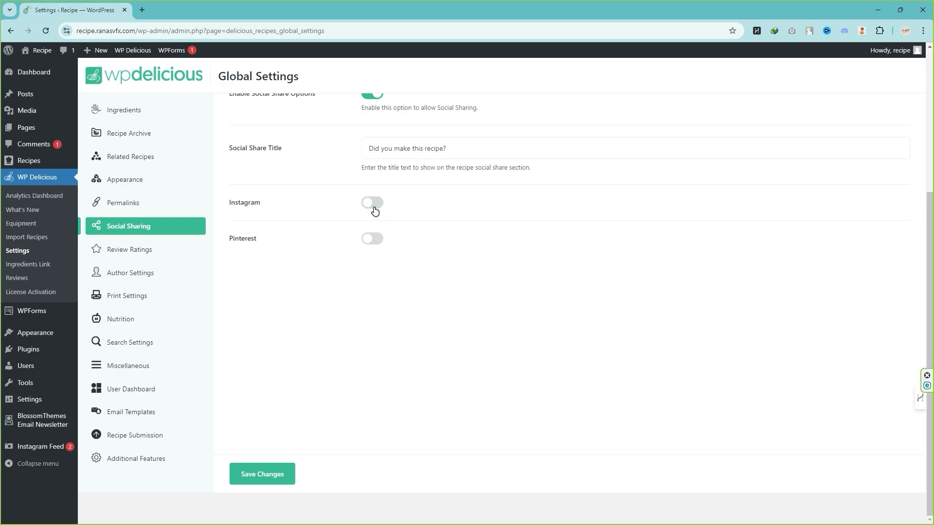
{"action": "left_click", "coordinate": [262, 474]}
- Open the Review Ratings settings and examine the Enable Comment Ratings and Default Rating Label options
{"action": "left_click", "coordinate": [140, 251]}
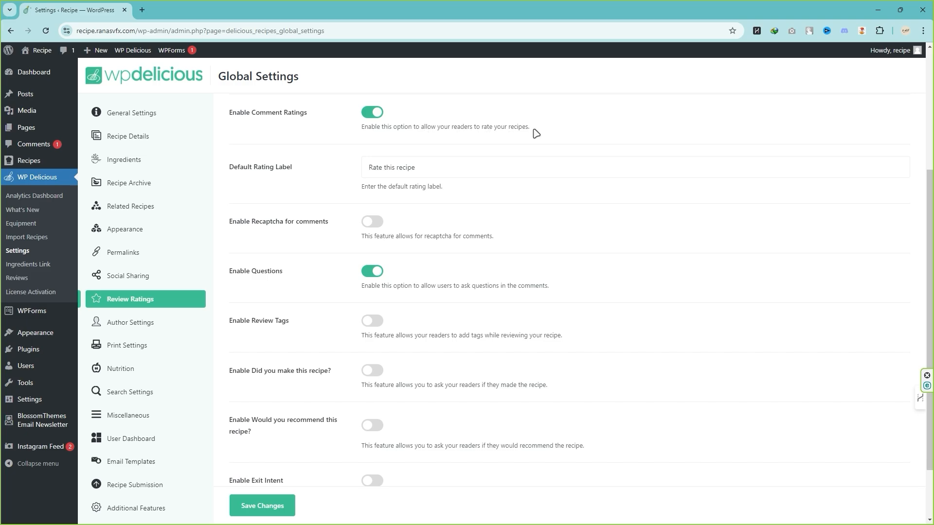
{"action": "mouse_move", "coordinate": [533, 132]}
{"action": "left_mouse_down"}
{"action": "mouse_move", "coordinate": [412, 129]}
{"action": "mouse_move", "coordinate": [543, 130]}
{"action": "left_mouse_up"}
{"action": "left_click", "coordinate": [424, 127]}
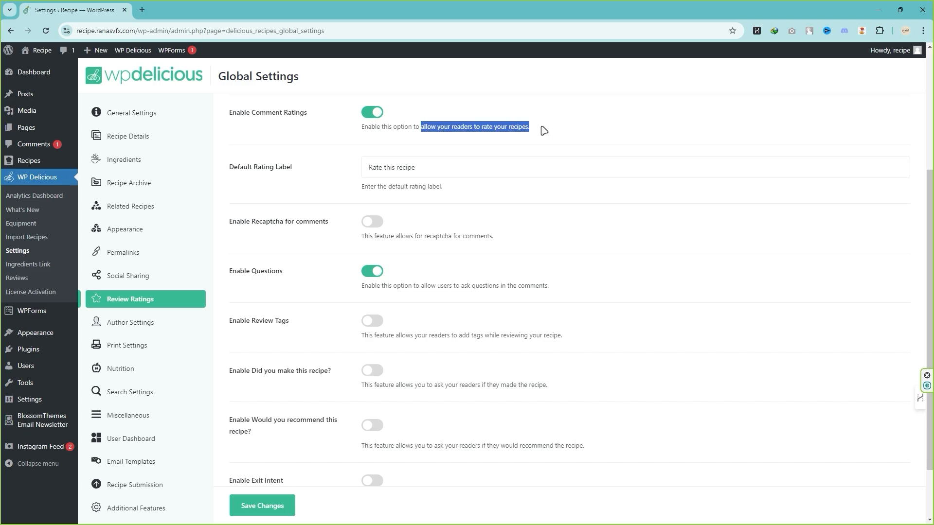
{"action": "left_click", "coordinate": [543, 130]}
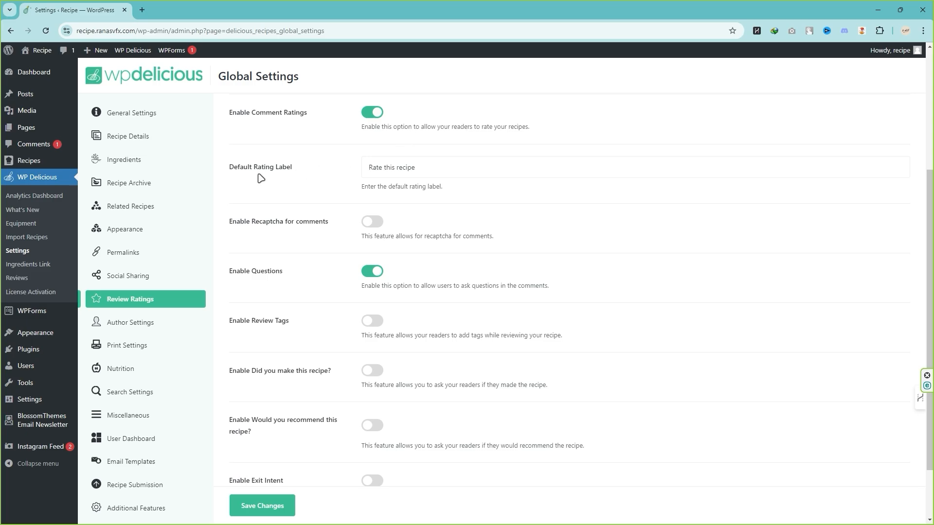
{"action": "left_click_drag", "start_coordinate": [424, 169], "coordinate": [357, 174]}
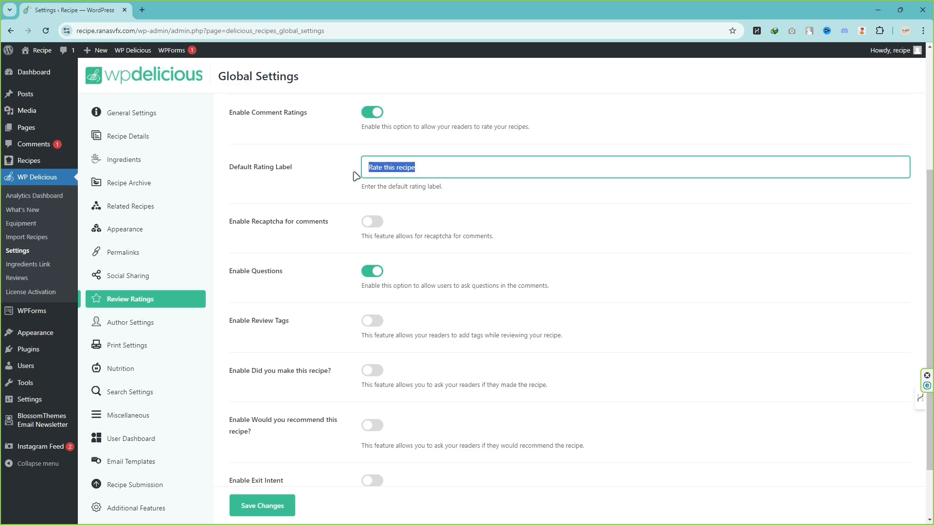
{"action": "left_click", "coordinate": [253, 222]}
{"action": "scroll", "coordinate": [238, 153], "scroll_direction": "down", "scroll_amount": 2}
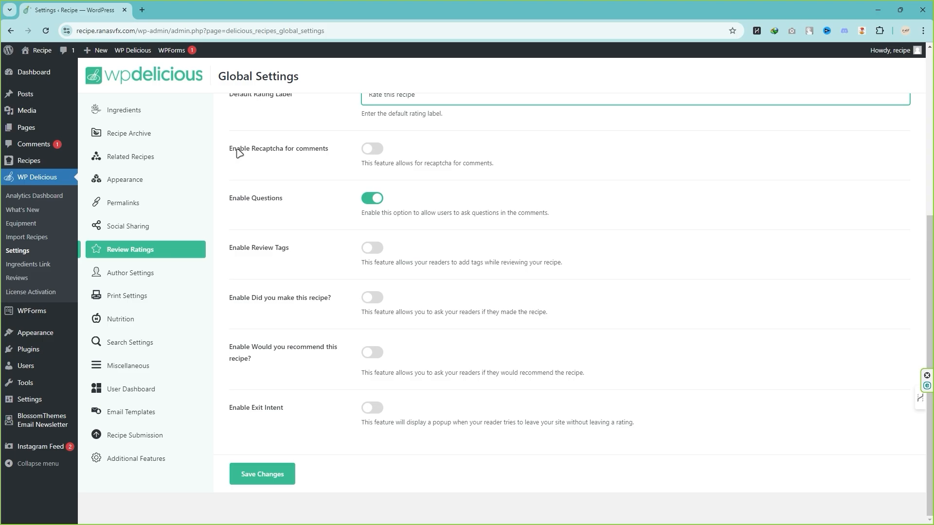
- Toggle Recaptcha for comments on and back off, and review the Enable Questions and Enable Review Tags descriptions
{"action": "left_click", "coordinate": [375, 150]}
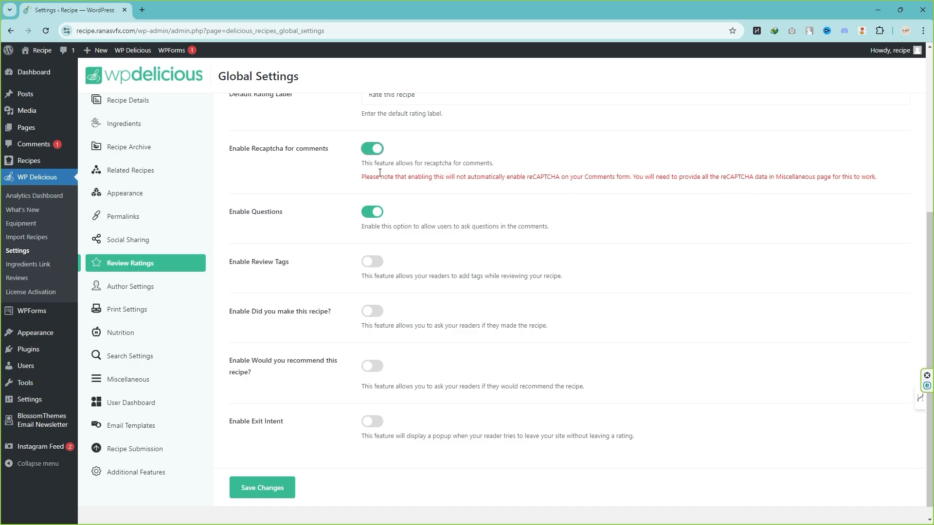
{"action": "left_click", "coordinate": [377, 152]}
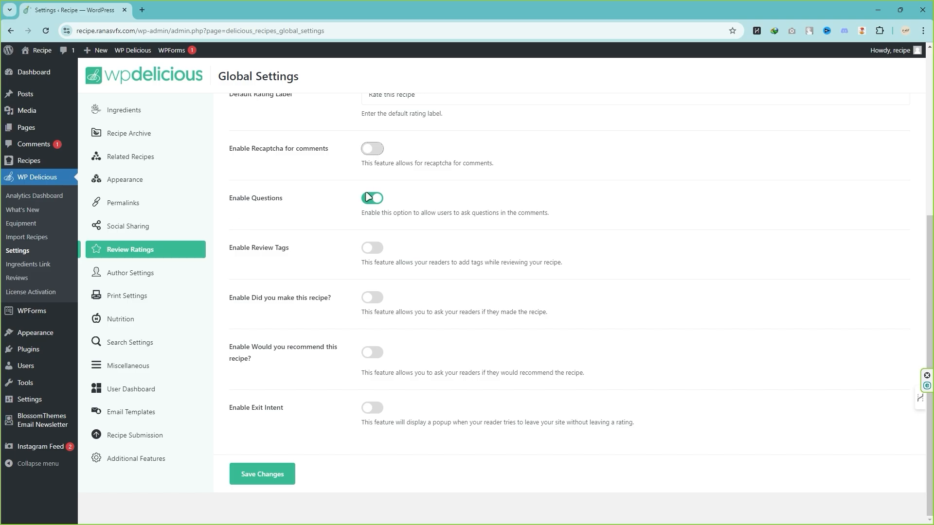
{"action": "left_click_drag", "start_coordinate": [368, 213], "coordinate": [533, 213]}
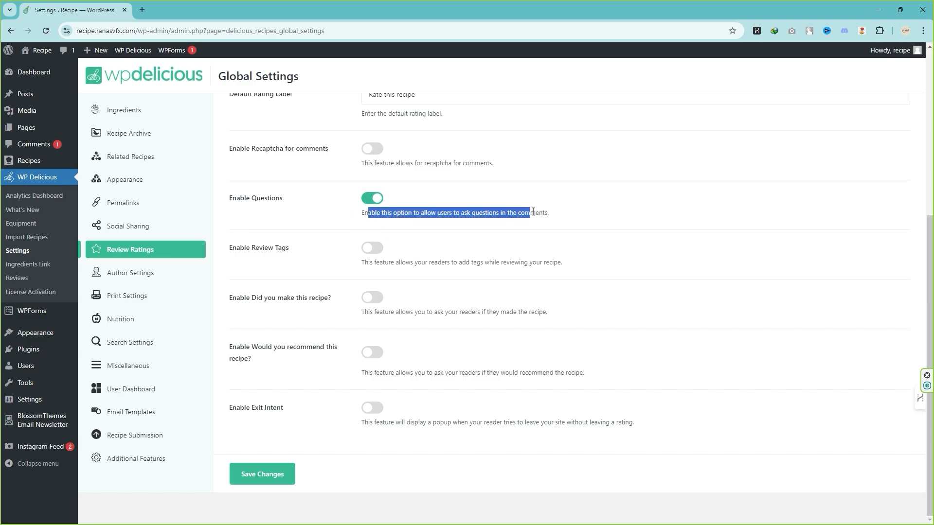
{"action": "left_click", "coordinate": [269, 248]}
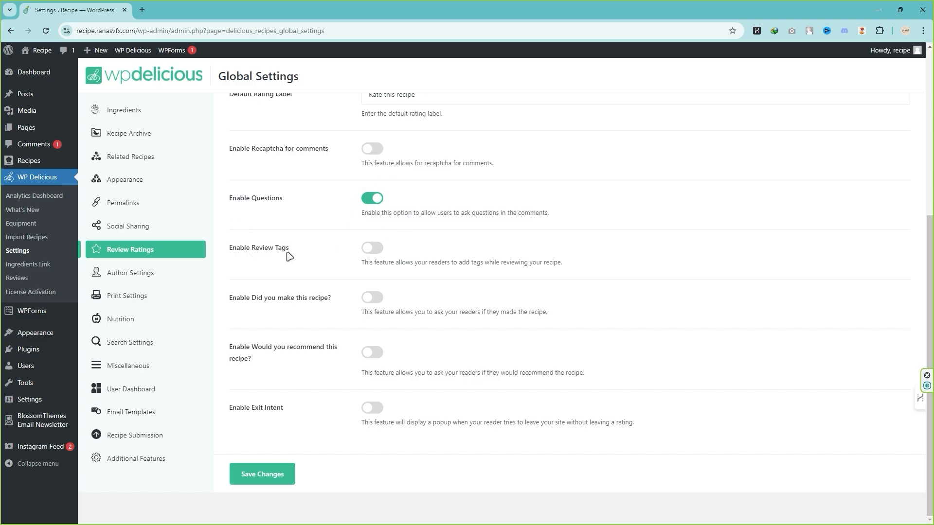
{"action": "left_click_drag", "start_coordinate": [379, 263], "coordinate": [450, 264]}
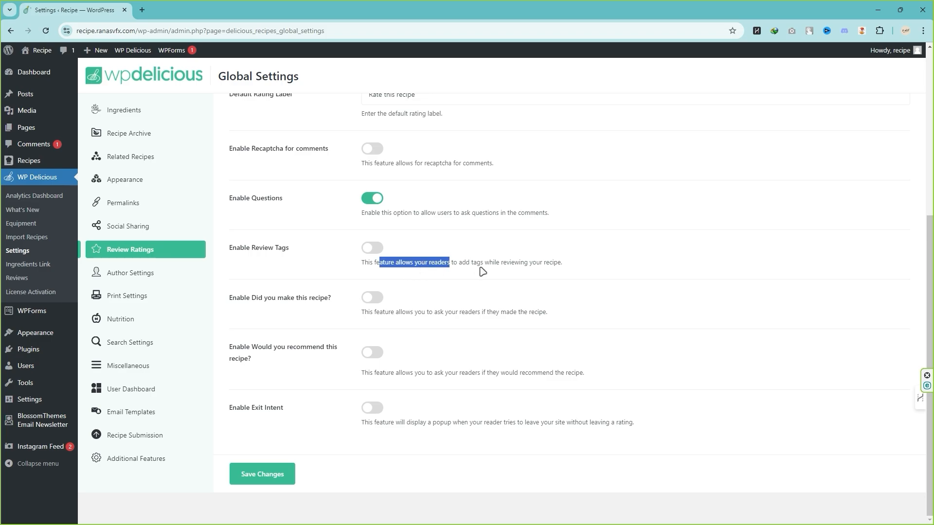
{"action": "left_click", "coordinate": [565, 271]}
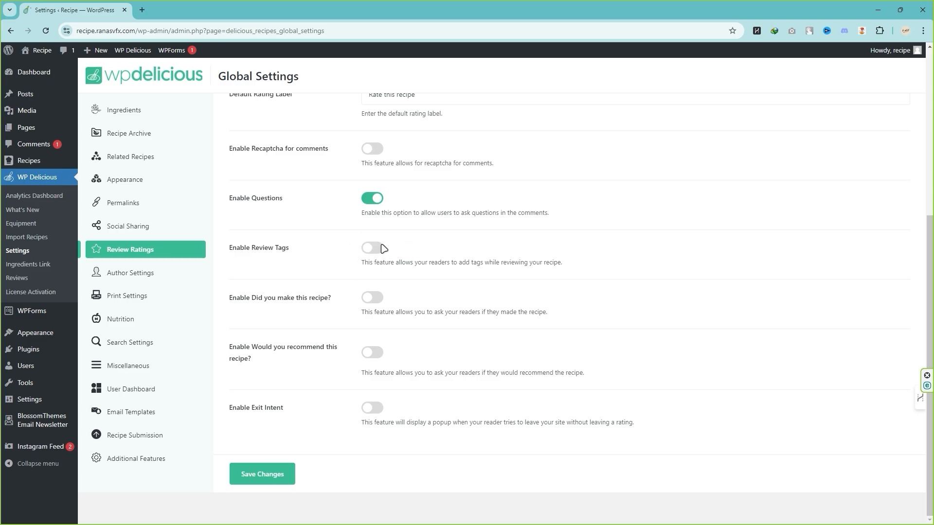
- Enable the "Did you make this recipe?" option and review its description and default label
{"action": "left_click_drag", "start_coordinate": [331, 298], "coordinate": [251, 302]}
{"action": "left_click", "coordinate": [270, 305]}
{"action": "left_click", "coordinate": [372, 298]}
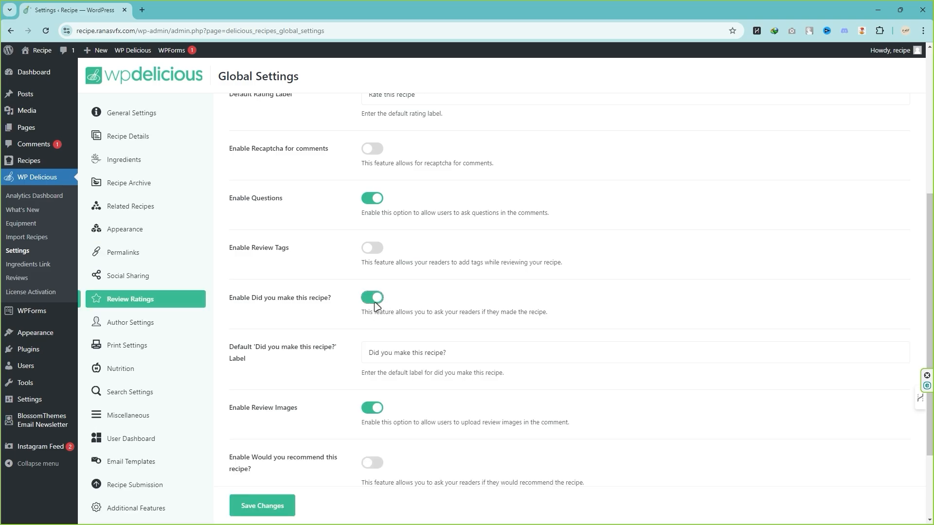
{"action": "scroll", "coordinate": [376, 305], "scroll_direction": "down", "scroll_amount": 3}
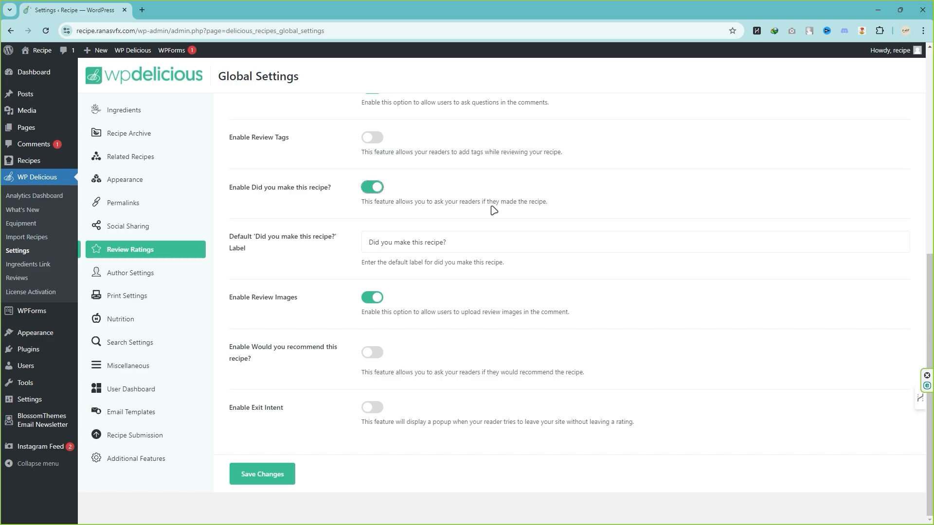
{"action": "left_click_drag", "start_coordinate": [517, 202], "coordinate": [545, 201]}
{"action": "left_click", "coordinate": [557, 202]}
{"action": "left_click_drag", "start_coordinate": [260, 238], "coordinate": [402, 249]}
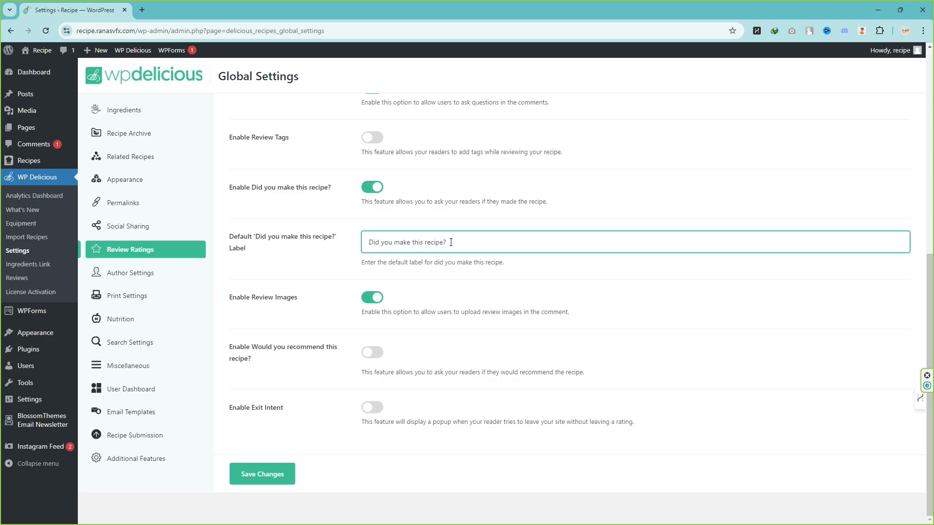
{"action": "left_click_drag", "start_coordinate": [457, 243], "coordinate": [363, 247]}
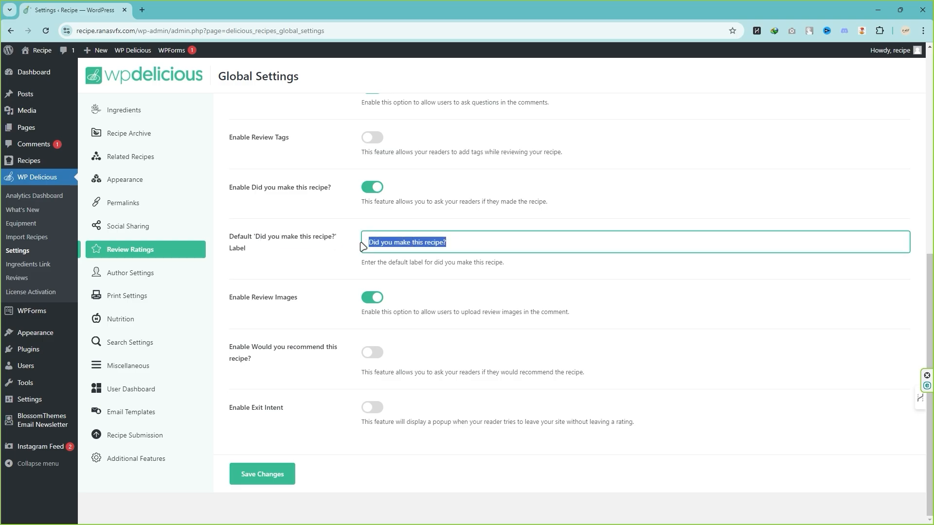
{"action": "left_click", "coordinate": [277, 281]}
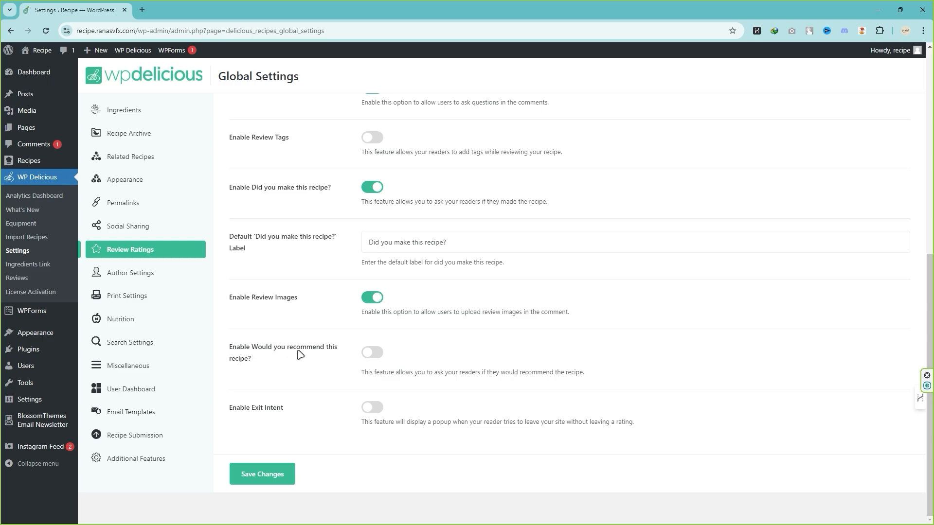
- Enable the "Would you recommend this recipe?" option and review its default label
{"action": "left_click_drag", "start_coordinate": [251, 348], "coordinate": [289, 362]}
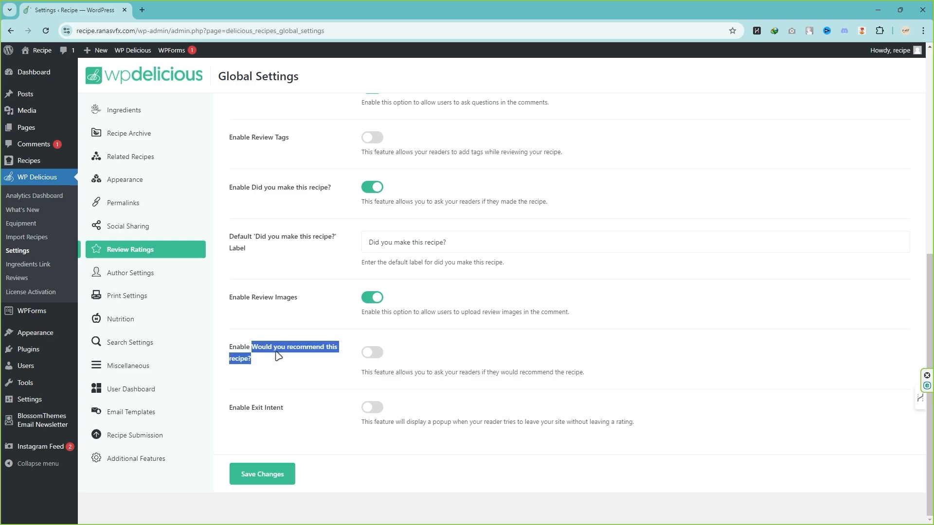
{"action": "left_click", "coordinate": [344, 369]}
{"action": "left_click", "coordinate": [380, 357]}
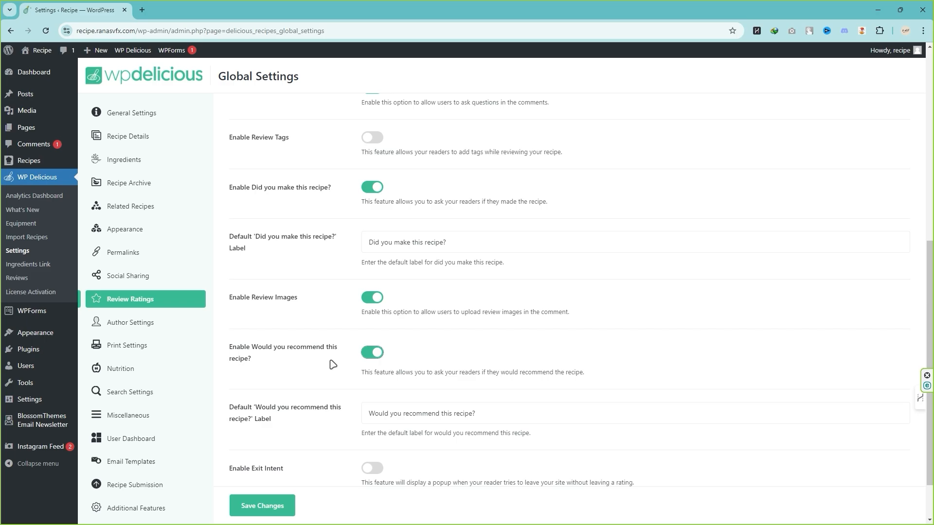
{"action": "scroll", "coordinate": [333, 365], "scroll_direction": "down", "scroll_amount": 1}
{"action": "left_click", "coordinate": [340, 369]}
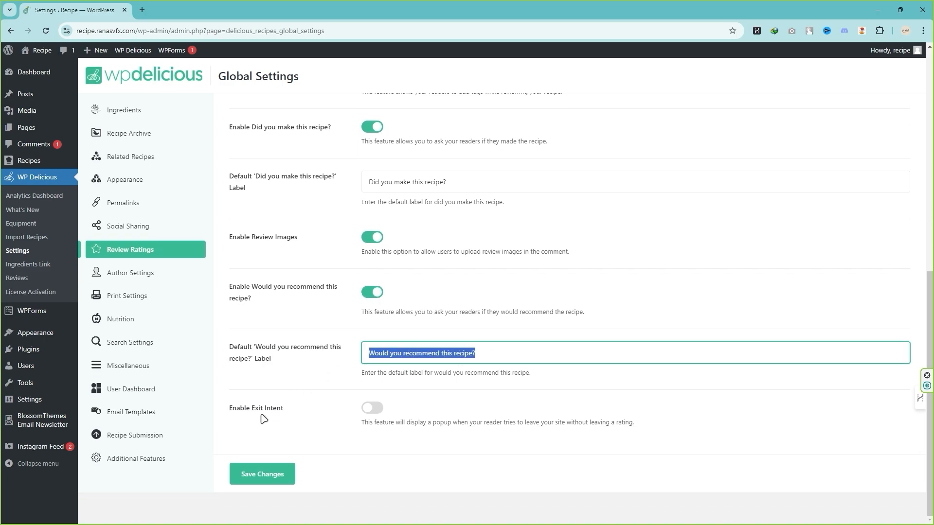
- Review the Enable Exit Intent option, leaving it off, and save the Review Ratings settings
{"action": "left_click_drag", "start_coordinate": [258, 409], "coordinate": [285, 412]}
{"action": "left_click", "coordinate": [286, 413]}
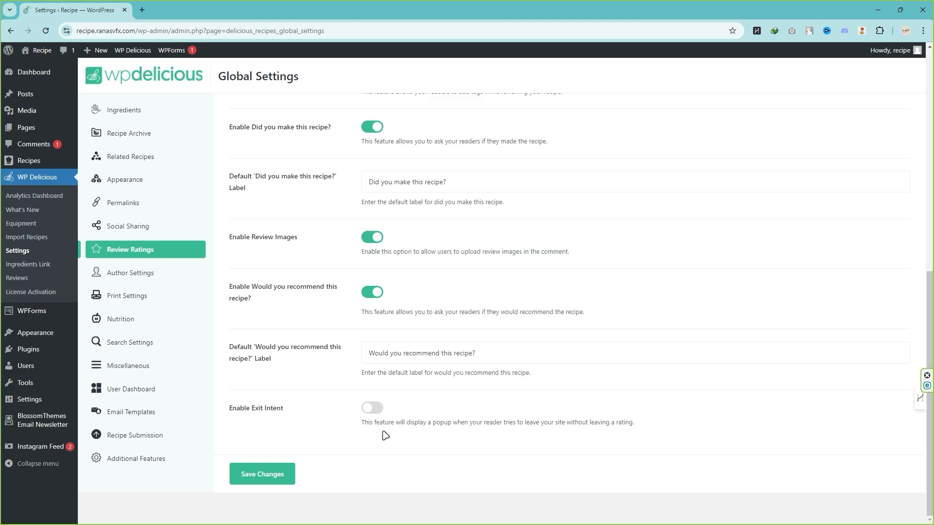
{"action": "left_click", "coordinate": [269, 476]}
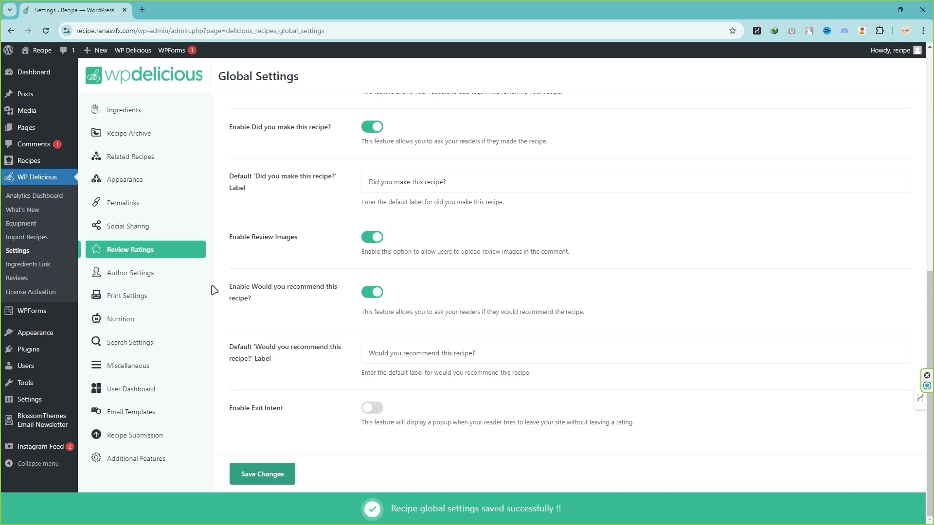
- Open the Author Settings and set the Recipe Author to recipe
{"action": "left_click", "coordinate": [130, 272]}
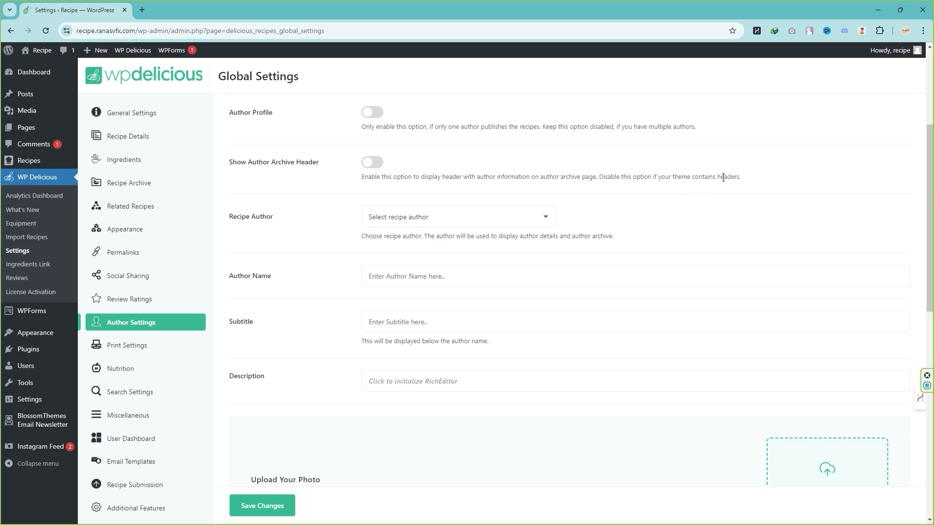
{"action": "left_click", "coordinate": [406, 225]}
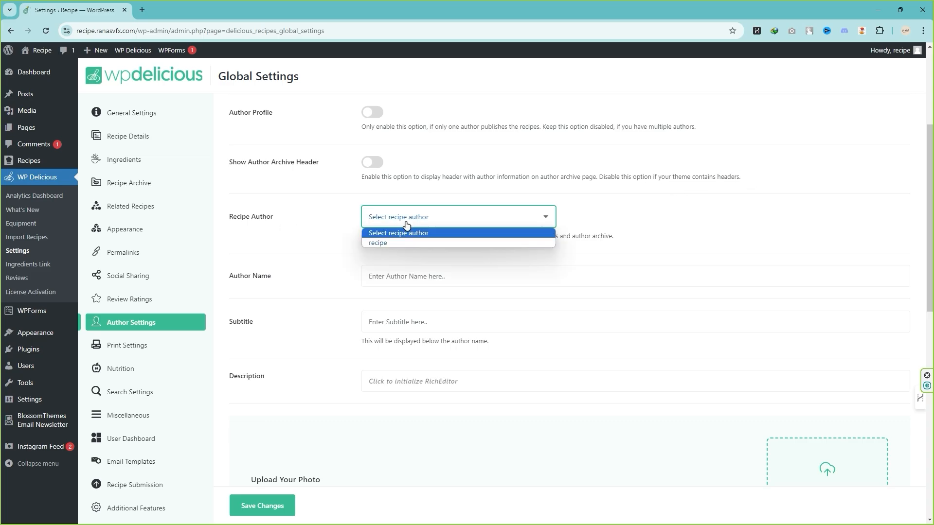
{"action": "left_click", "coordinate": [381, 243]}
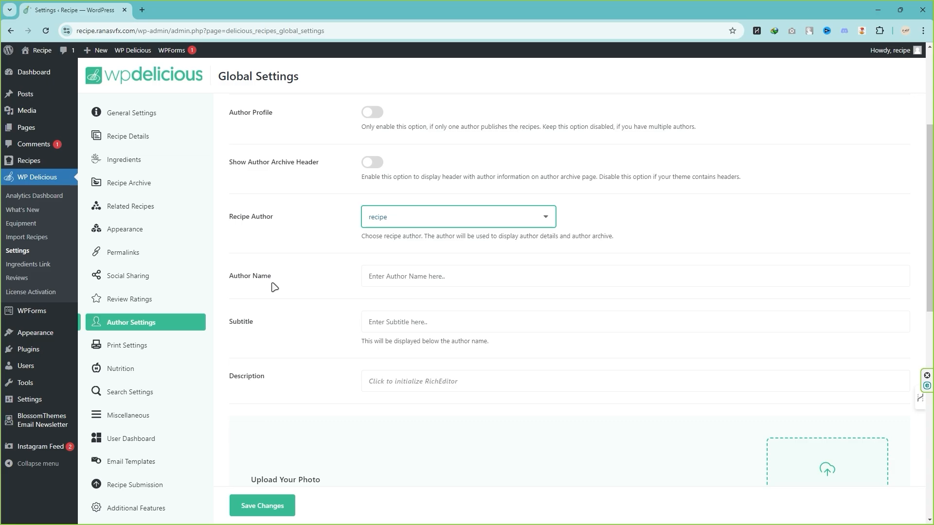
- Fill in the author's name, the subtitle "Food blogger" and the description "I love making new recipes everyday", and save the settings
{"action": "left_click", "coordinate": [391, 282]}
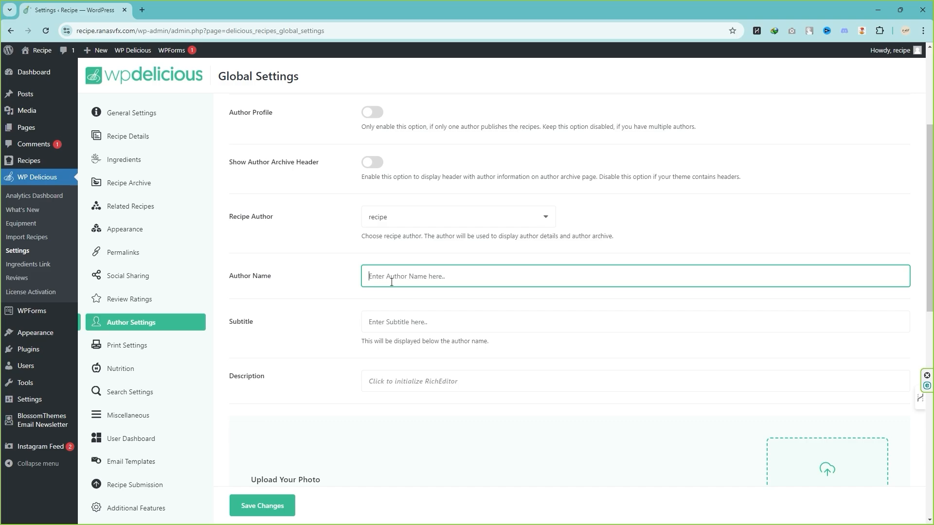
{"action": "type", "text": "Rana"}
{"action": "left_click", "coordinate": [389, 322]}
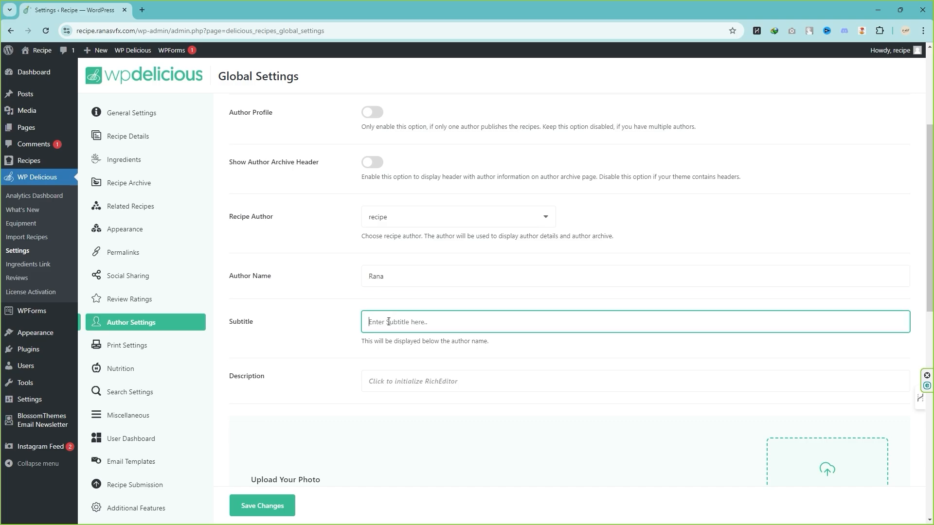
{"action": "type", "text": "Food blogger"}
{"action": "left_click", "coordinate": [440, 381]}
{"action": "scroll", "coordinate": [395, 352], "scroll_direction": "down", "scroll_amount": 2}
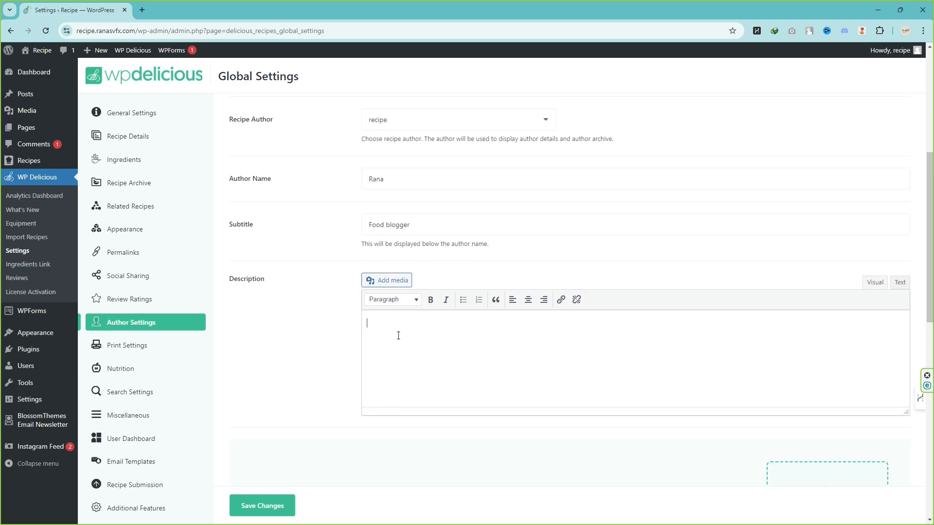
{"action": "type", "text": "I love making new recipes everyday"}
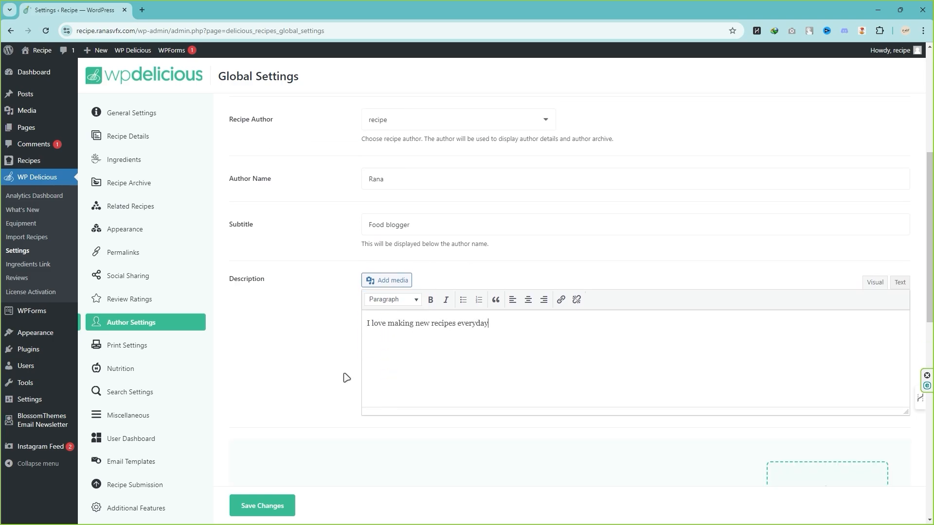
{"action": "left_click", "coordinate": [267, 504]}
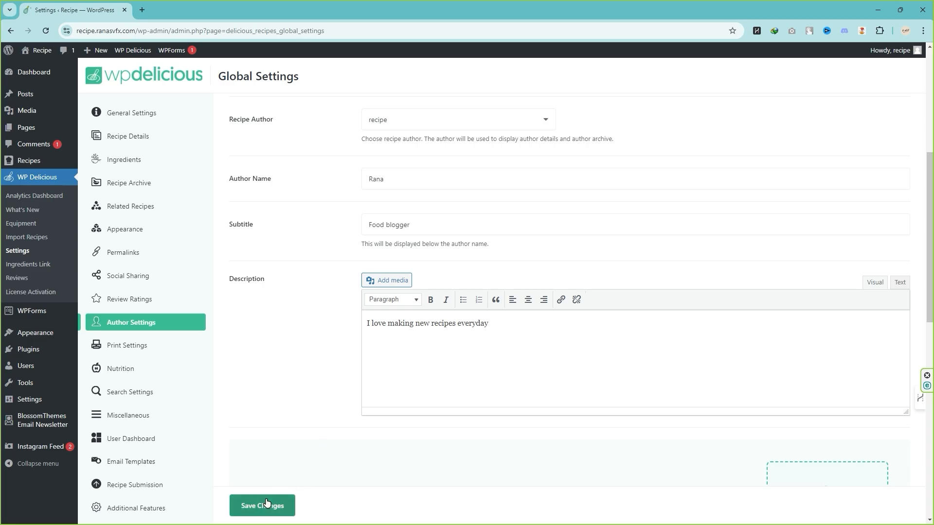
- Open the Print Settings and set the print Preview Style to New Tab, leaving the button text "Print Recipe"
{"action": "left_click", "coordinate": [140, 347]}
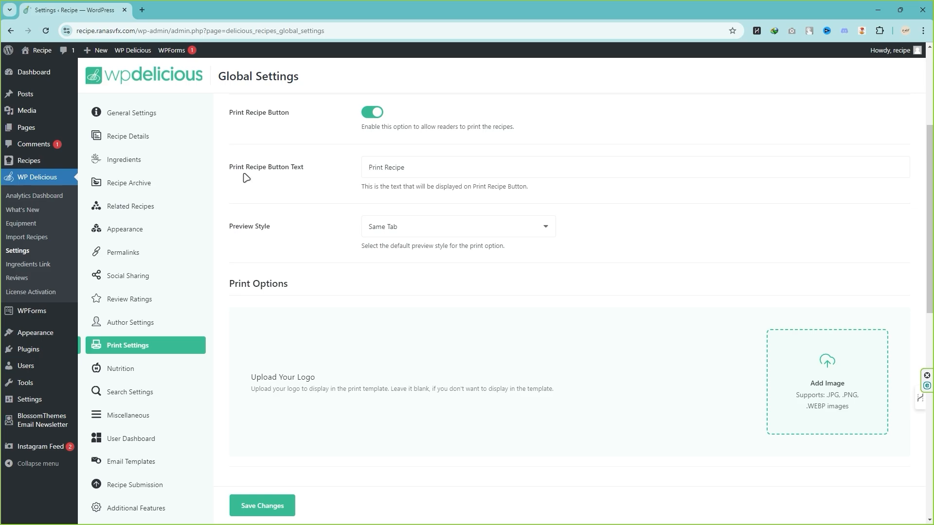
{"action": "triple_click", "coordinate": [423, 164]}
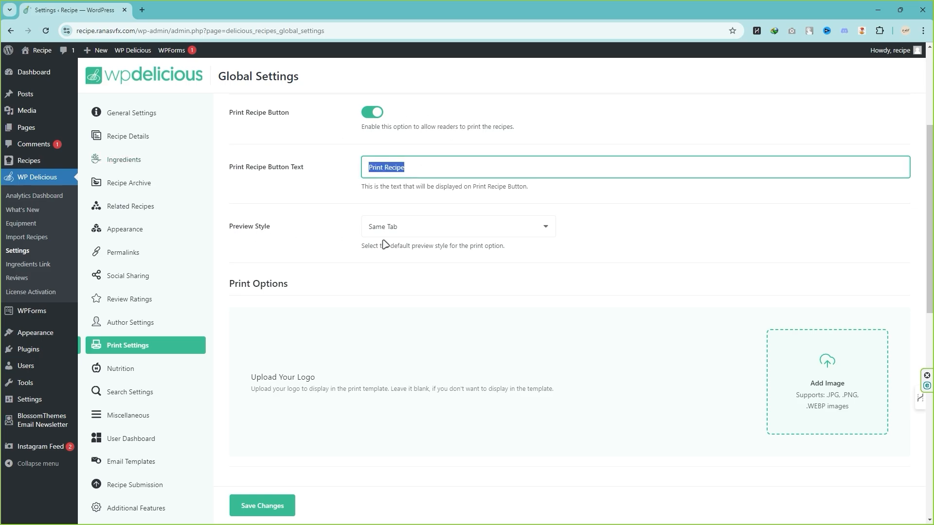
{"action": "left_click", "coordinate": [412, 230]}
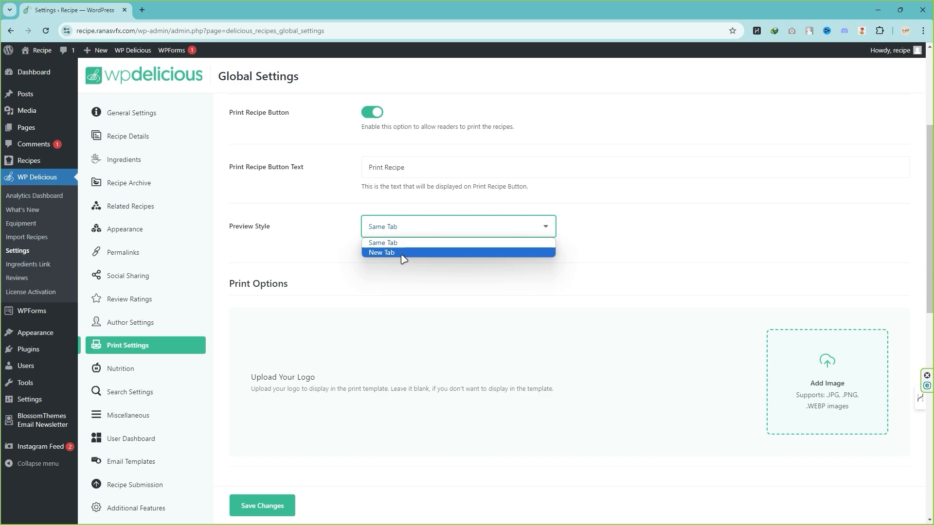
{"action": "left_click", "coordinate": [369, 253]}
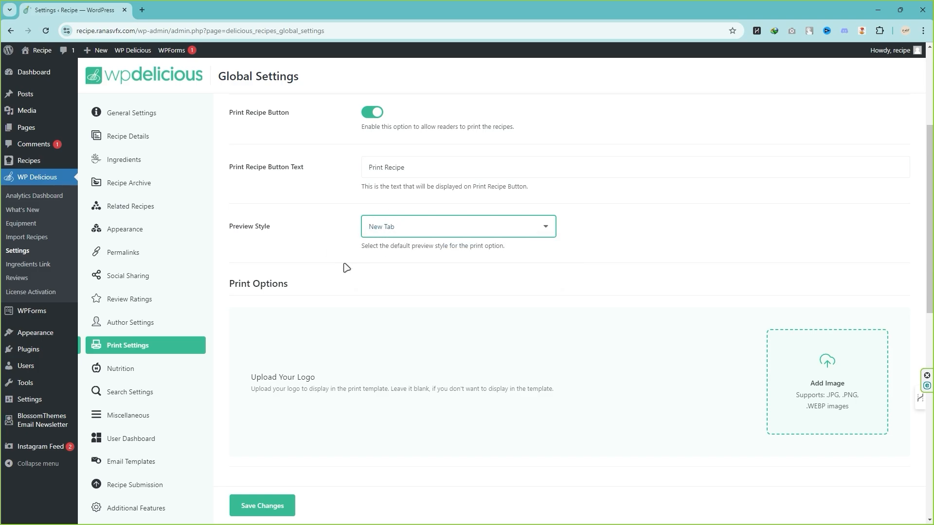
- Add logo.png from the media library as the print template logo and review the default print options
{"action": "scroll", "coordinate": [306, 271], "scroll_direction": "down", "scroll_amount": 1}
{"action": "scroll", "coordinate": [296, 252], "scroll_direction": "down", "scroll_amount": 2}
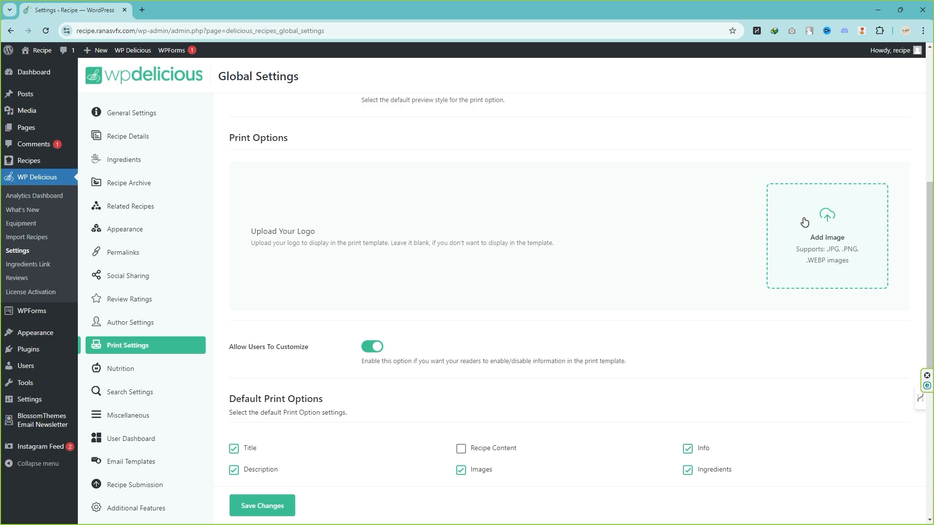
{"action": "left_click", "coordinate": [806, 236]}
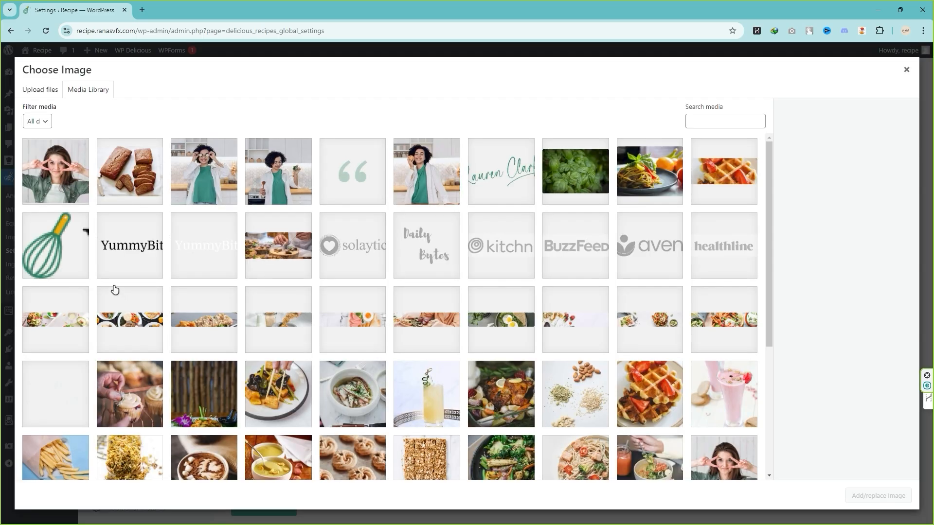
{"action": "left_click", "coordinate": [132, 253]}
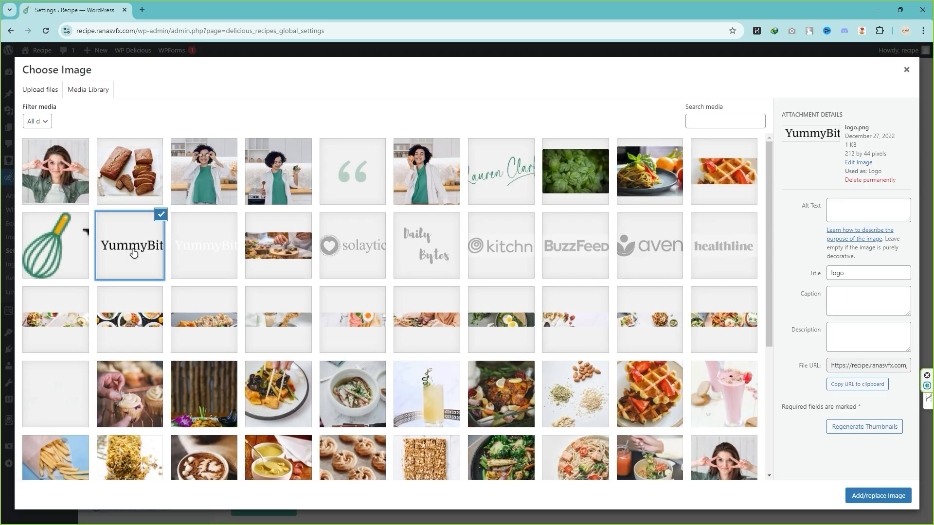
{"action": "left_click", "coordinate": [886, 503]}
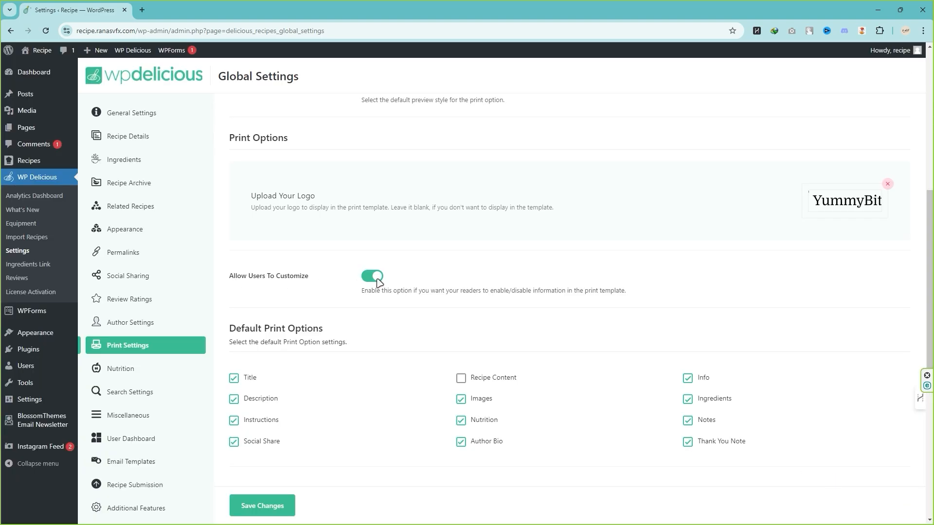
{"action": "scroll", "coordinate": [376, 278], "scroll_direction": "down", "scroll_amount": 2}
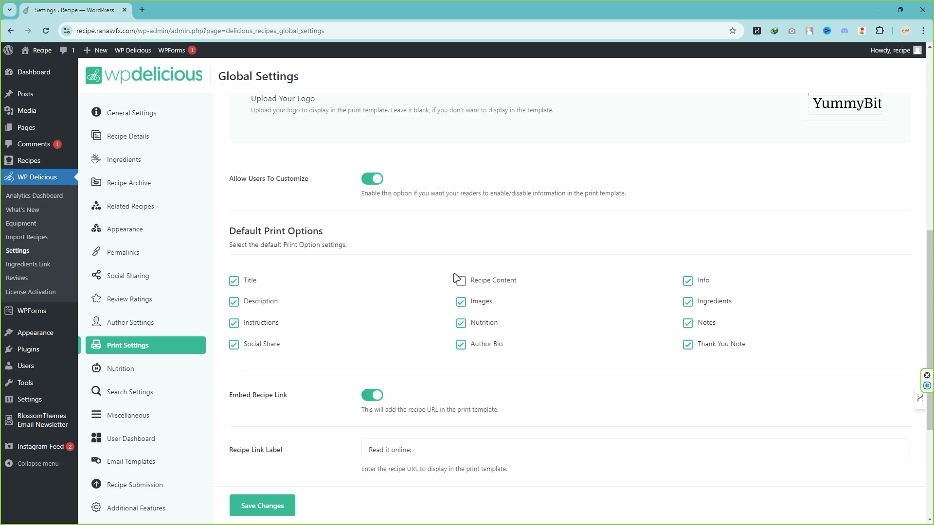
{"action": "scroll", "coordinate": [581, 185], "scroll_direction": "up", "scroll_amount": 2}
{"action": "scroll", "coordinate": [520, 216], "scroll_direction": "down", "scroll_amount": 3}
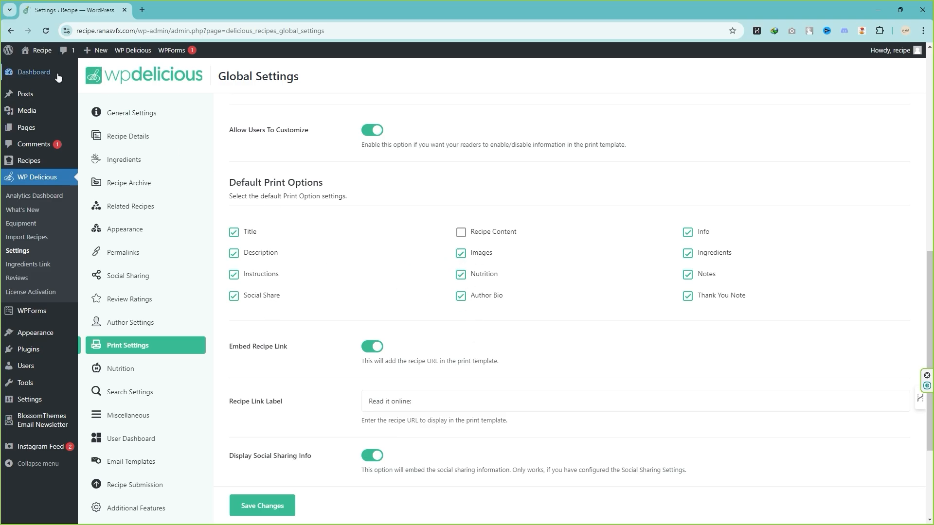
- Open the site in a new browser tab and go to the Gluten-Free Jalapeño Cornbread Muffins recipe under Breakfast
{"action": "right_click", "coordinate": [39, 66]}
{"action": "left_click", "coordinate": [122, 71]}
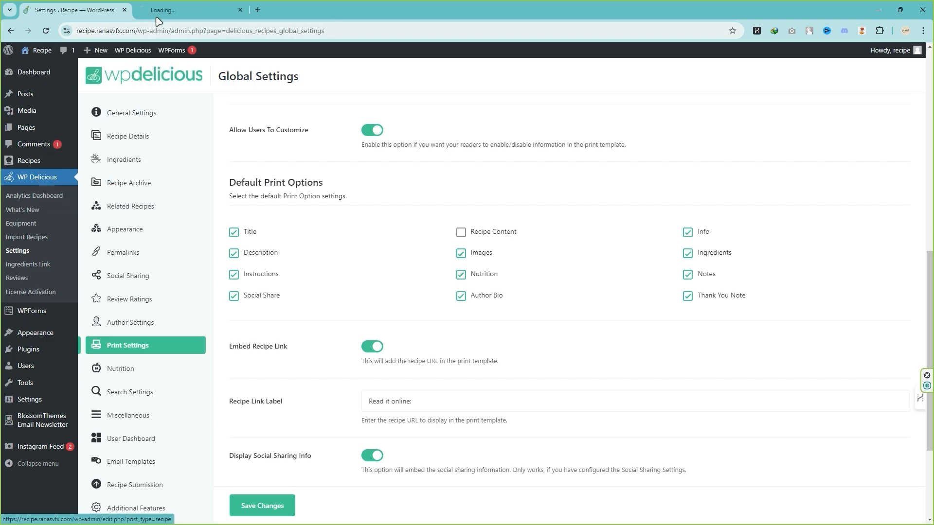
{"action": "left_click", "coordinate": [187, 10]}
{"action": "mouse_move", "coordinate": [574, 151]}
{"action": "mouse_move", "coordinate": [504, 145]}
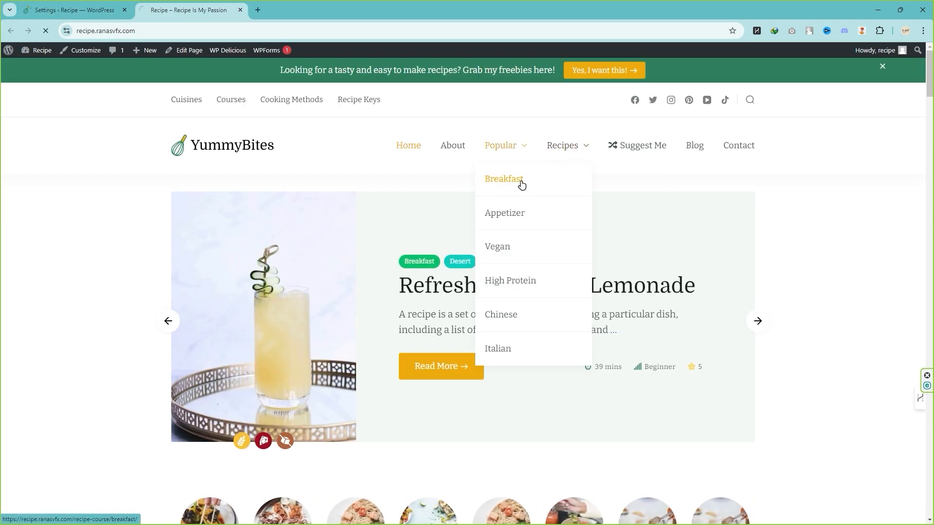
{"action": "left_click", "coordinate": [520, 183]}
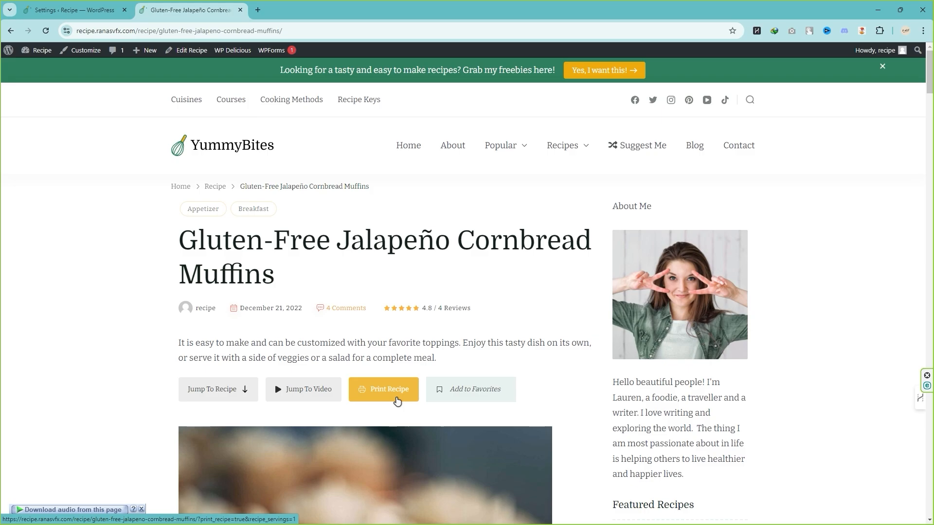
- Return to the WP Delicious global settings and save the Print Settings changes
{"action": "left_click", "coordinate": [73, 10]}
{"action": "scroll", "coordinate": [301, 408], "scroll_direction": "down", "scroll_amount": 4}
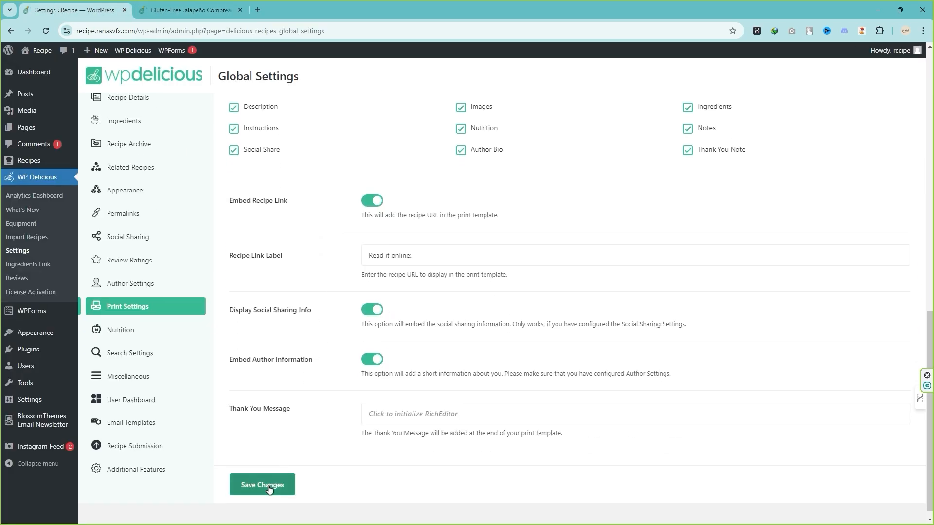
{"action": "left_click", "coordinate": [268, 488]}
- Open the muffin recipe's print page, look it over, and toggle its Title print option off and on again
{"action": "key", "text": "ctrl+Tab"}
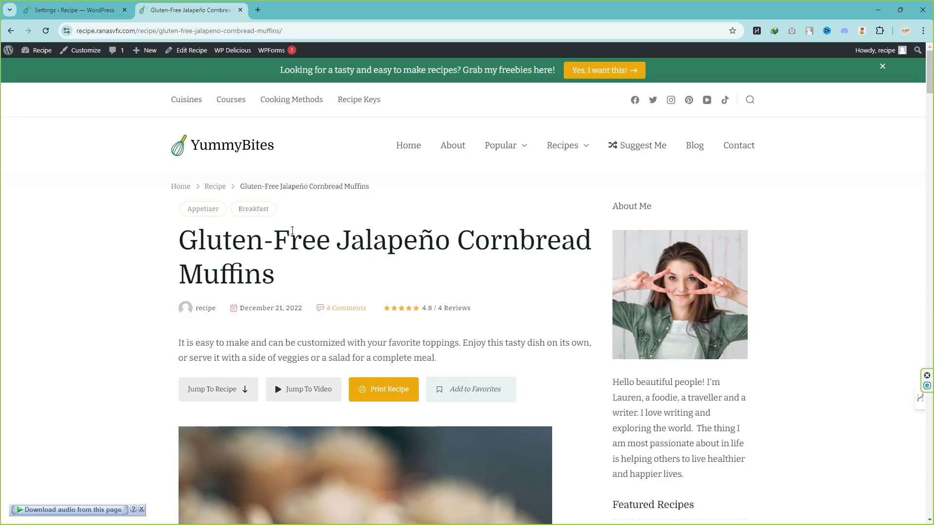
{"action": "scroll", "coordinate": [294, 233], "scroll_direction": "down", "scroll_amount": 2}
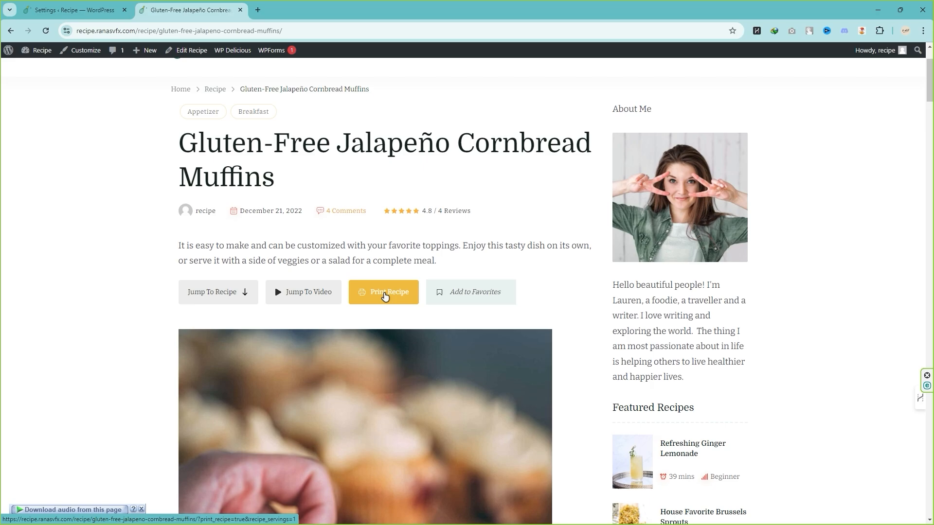
{"action": "left_click", "coordinate": [385, 294]}
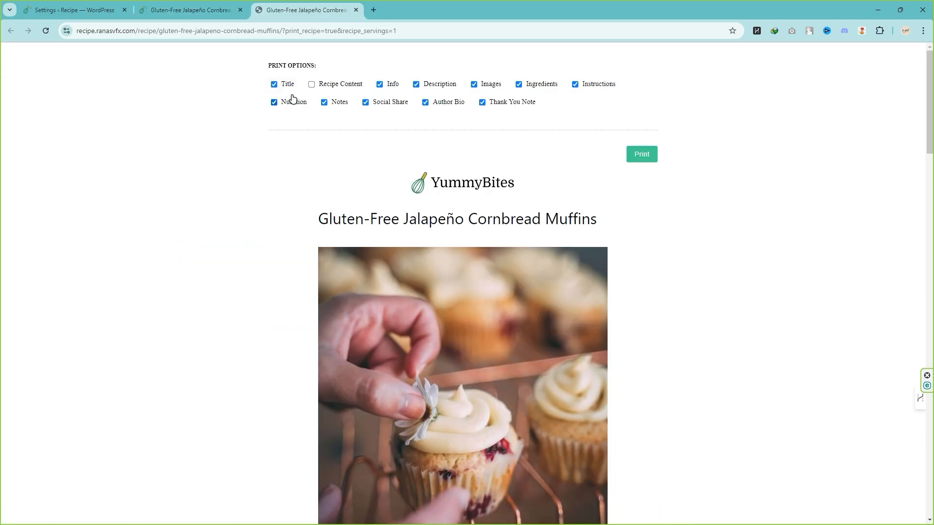
{"action": "scroll", "coordinate": [455, 219], "scroll_direction": "down", "scroll_amount": 6}
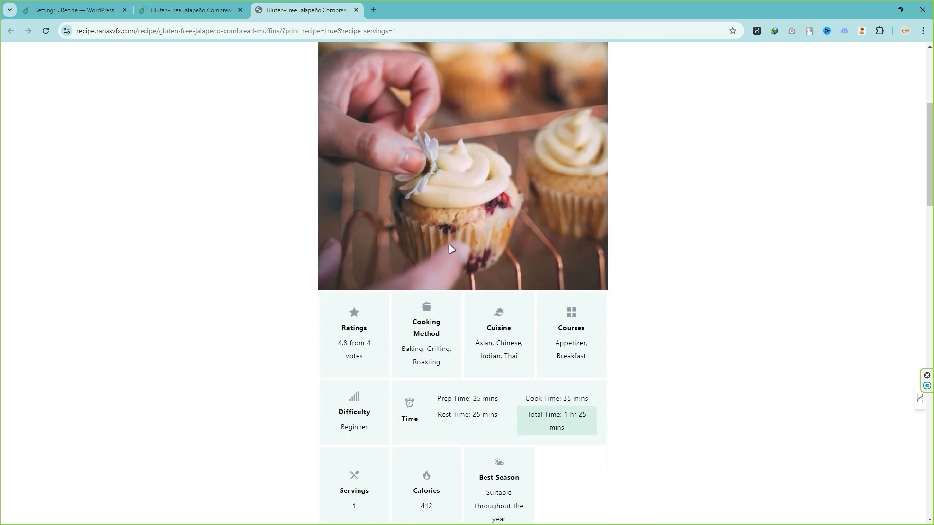
{"action": "scroll", "coordinate": [307, 136], "scroll_direction": "up", "scroll_amount": 6}
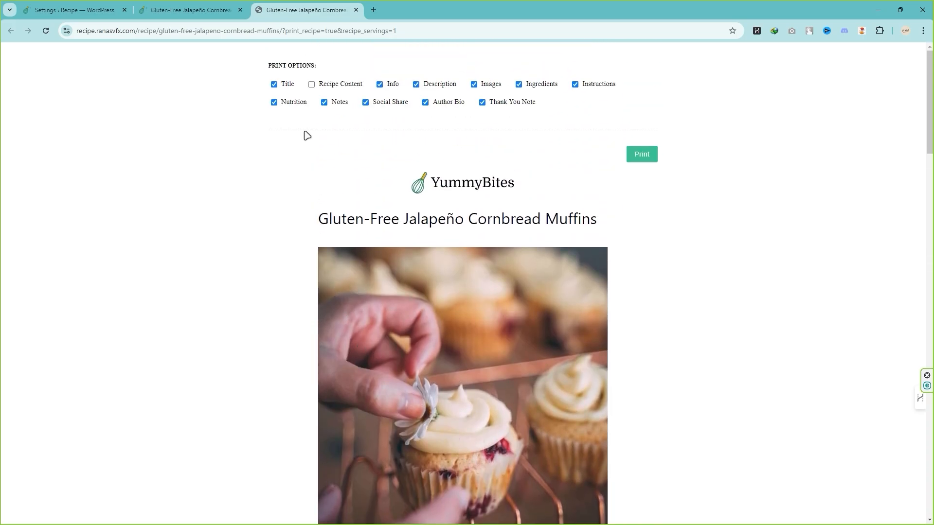
{"action": "left_click", "coordinate": [275, 85]}
{"action": "left_click", "coordinate": [275, 85]}
- Compare the logo in Print Settings with the print page and examine that page down to the recipe link and author information
{"action": "left_click", "coordinate": [73, 10]}
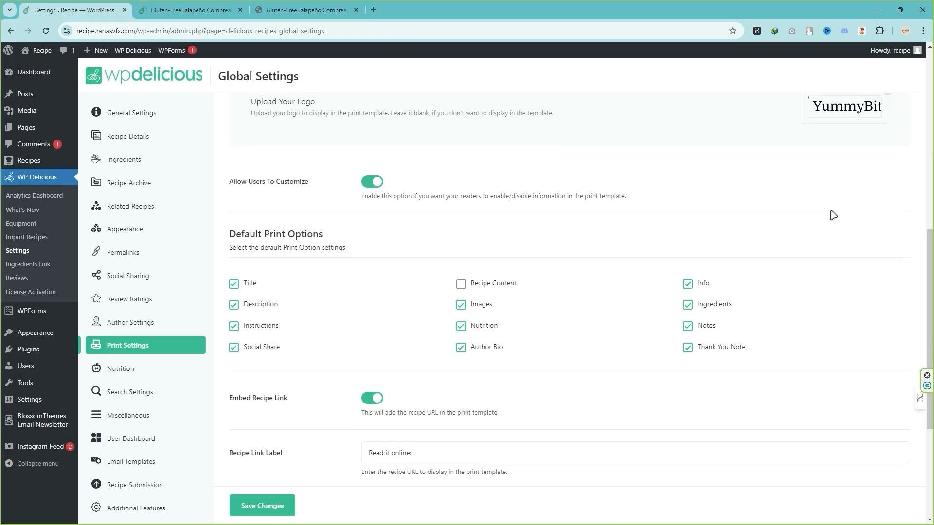
{"action": "scroll", "coordinate": [831, 211], "scroll_direction": "up", "scroll_amount": 2}
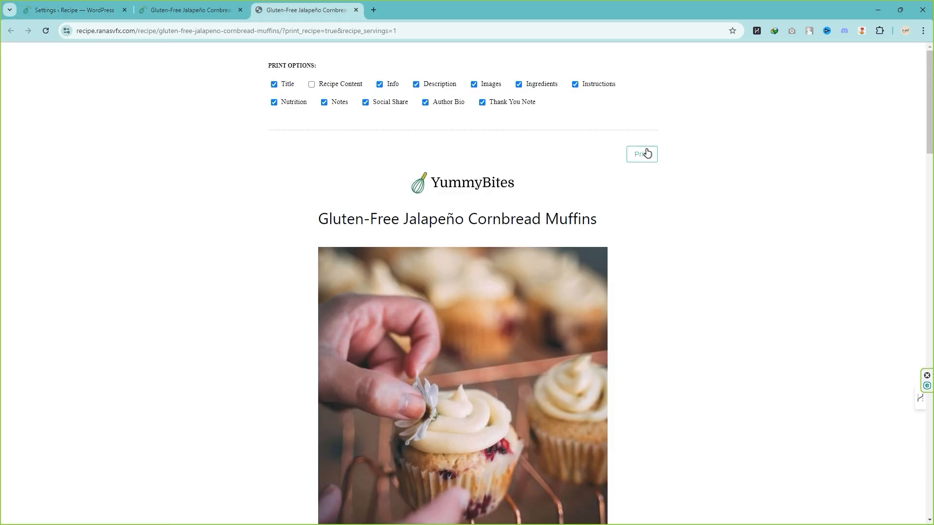
{"action": "scroll", "coordinate": [626, 200], "scroll_direction": "down", "scroll_amount": 2}
{"action": "scroll", "coordinate": [641, 125], "scroll_direction": "up", "scroll_amount": 1}
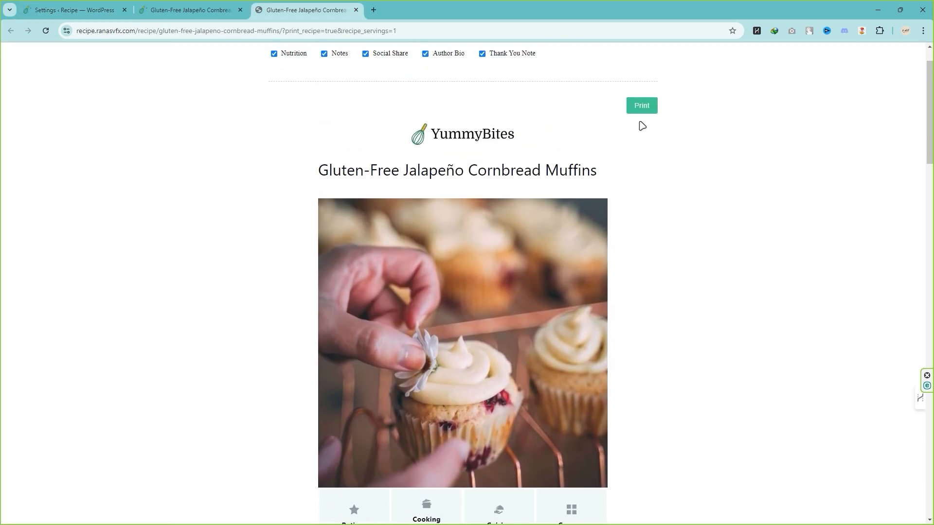
{"action": "scroll", "coordinate": [642, 154], "scroll_direction": "down", "scroll_amount": 8}
{"action": "left_click_drag", "start_coordinate": [929, 214], "coordinate": [933, 460]}
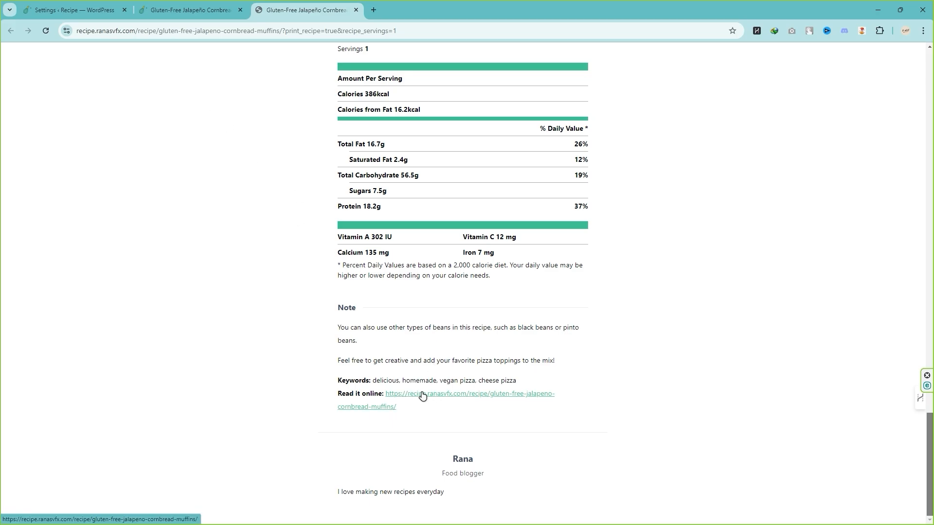
- Turn off Embed Recipe Link in the Print Settings and save the changes
{"action": "left_click", "coordinate": [73, 10]}
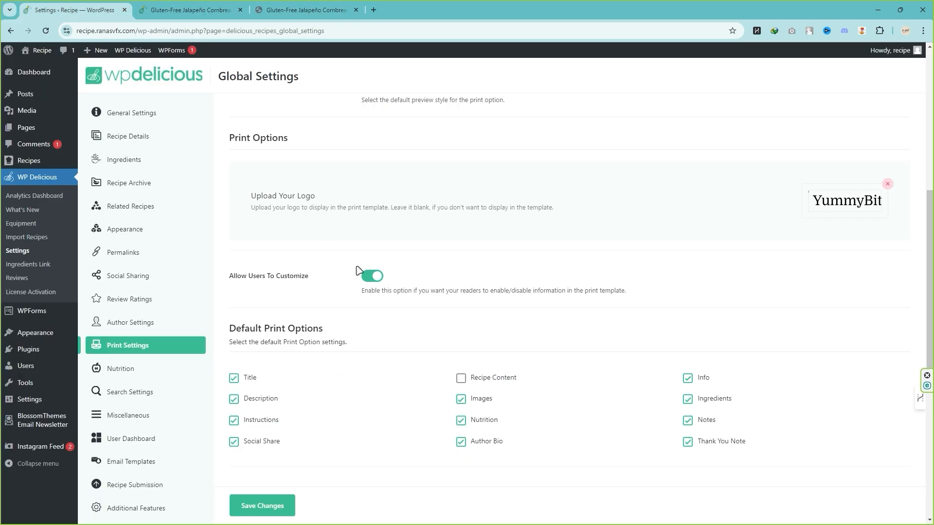
{"action": "scroll", "coordinate": [359, 272], "scroll_direction": "down", "scroll_amount": 5}
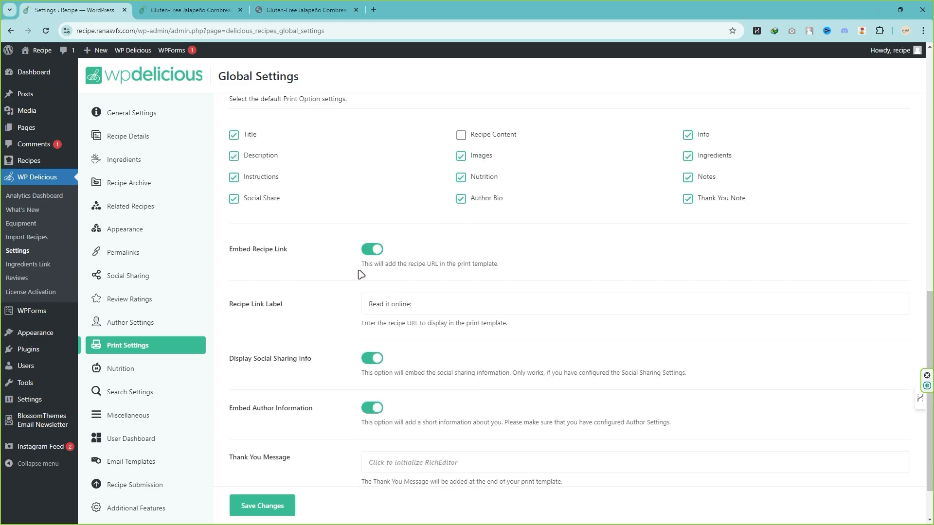
{"action": "scroll", "coordinate": [360, 275], "scroll_direction": "down", "scroll_amount": 2}
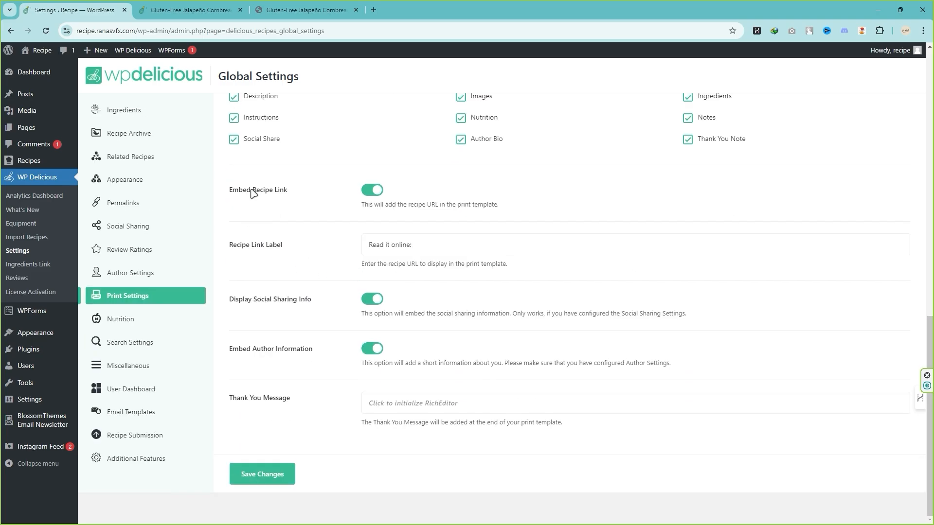
{"action": "left_click", "coordinate": [369, 194]}
{"action": "left_click", "coordinate": [272, 477]}
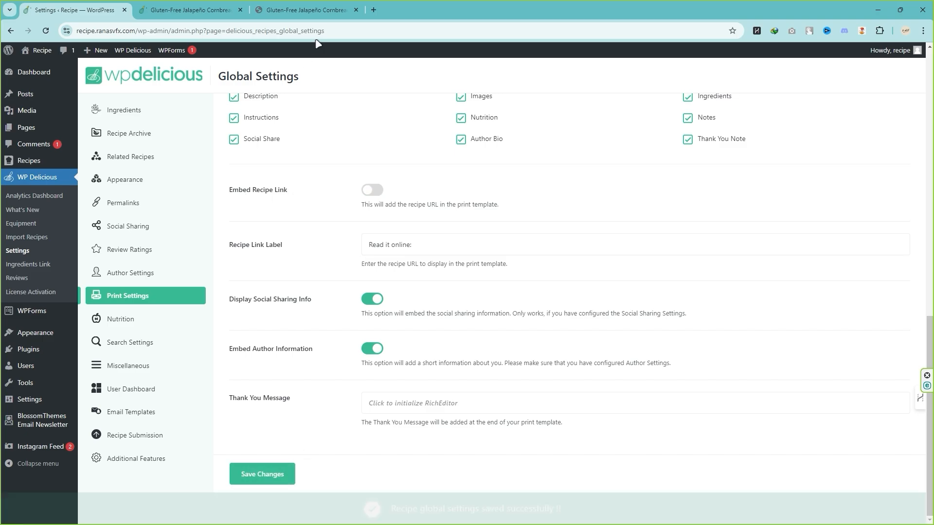
- Reload the recipe's print page and check the recipe link area and the author's name, subtitle and description
{"action": "left_click", "coordinate": [312, 10]}
{"action": "left_click", "coordinate": [46, 31]}
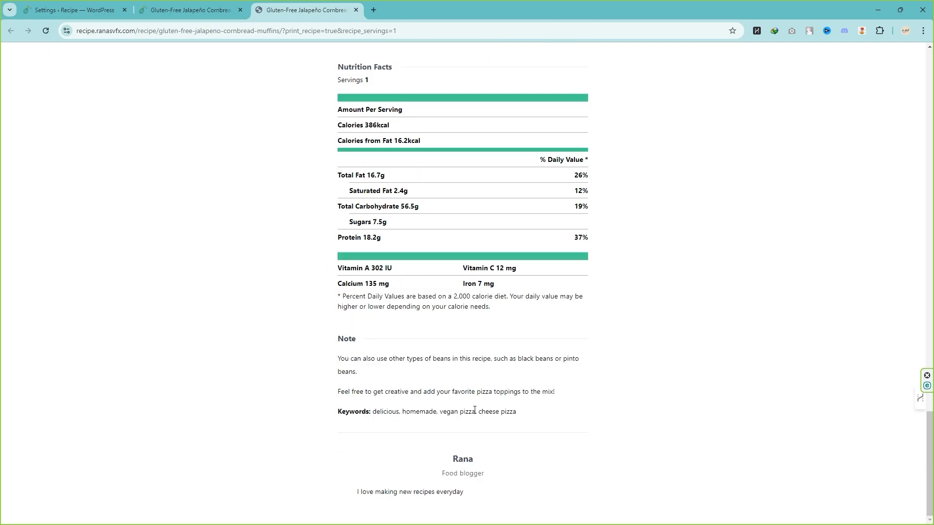
{"action": "left_click_drag", "start_coordinate": [451, 459], "coordinate": [486, 474]}
{"action": "left_click", "coordinate": [488, 475]}
{"action": "left_click_drag", "start_coordinate": [359, 494], "coordinate": [470, 495]}
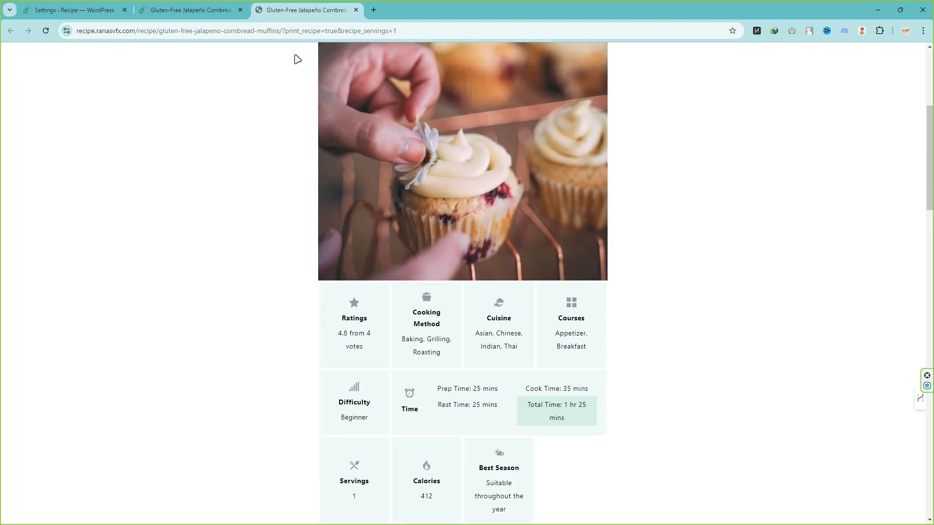
- Close the print page, turn Embed Recipe Link back on with the label "Read it online:" and save the Print Settings
{"action": "left_click", "coordinate": [356, 10]}
{"action": "left_click", "coordinate": [73, 10]}
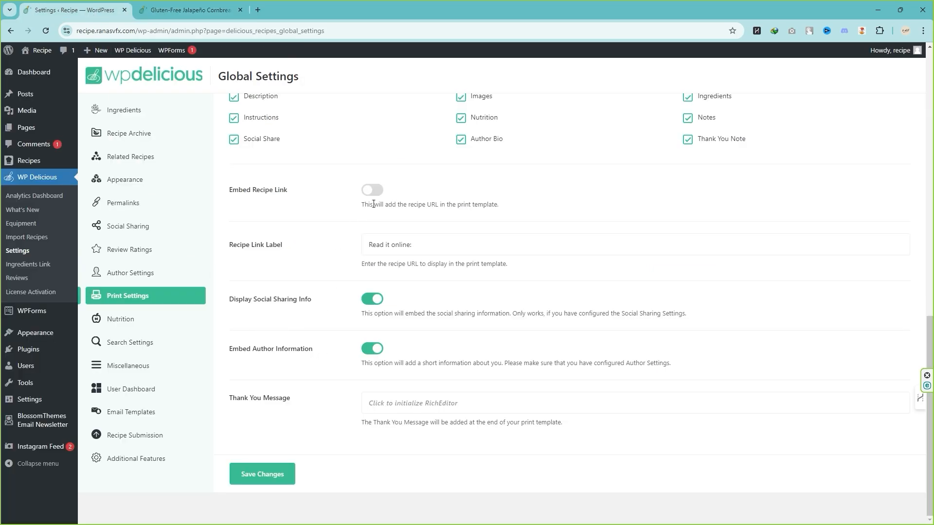
{"action": "left_click", "coordinate": [379, 190]}
{"action": "left_click_drag", "start_coordinate": [431, 244], "coordinate": [362, 243]}
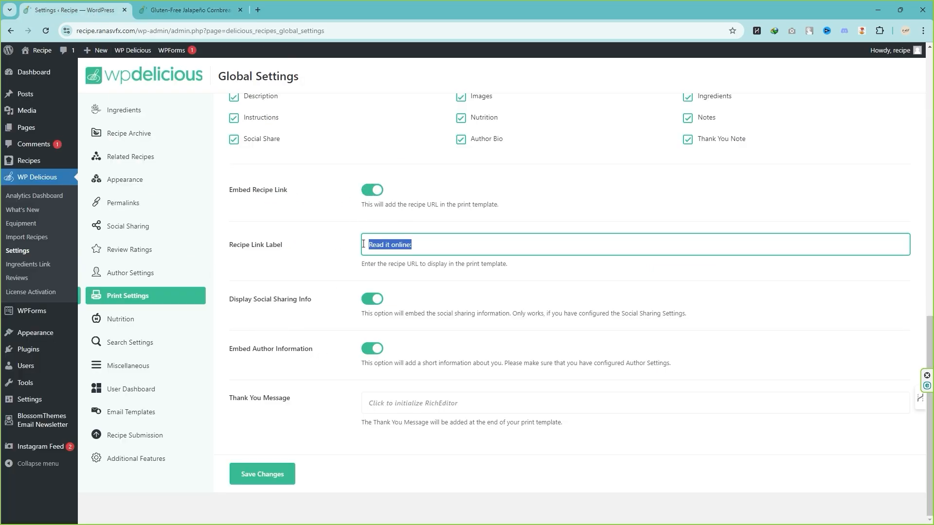
{"action": "left_click", "coordinate": [445, 248]}
{"action": "scroll", "coordinate": [381, 377], "scroll_direction": "up", "scroll_amount": 9}
{"action": "scroll", "coordinate": [387, 377], "scroll_direction": "down", "scroll_amount": 9}
{"action": "left_click", "coordinate": [273, 475]}
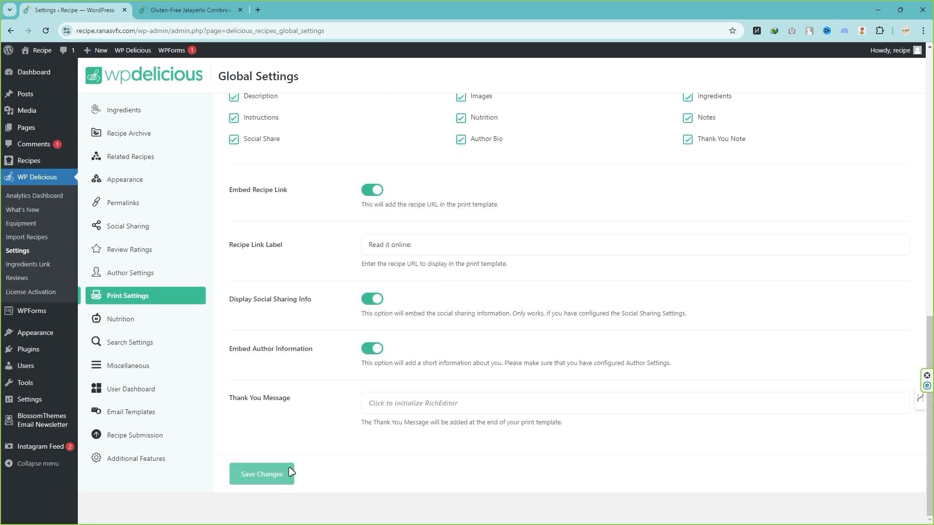
- Open the Nutrition settings and examine the nutrition facts chart on the recipe page
{"action": "left_click", "coordinate": [134, 324]}
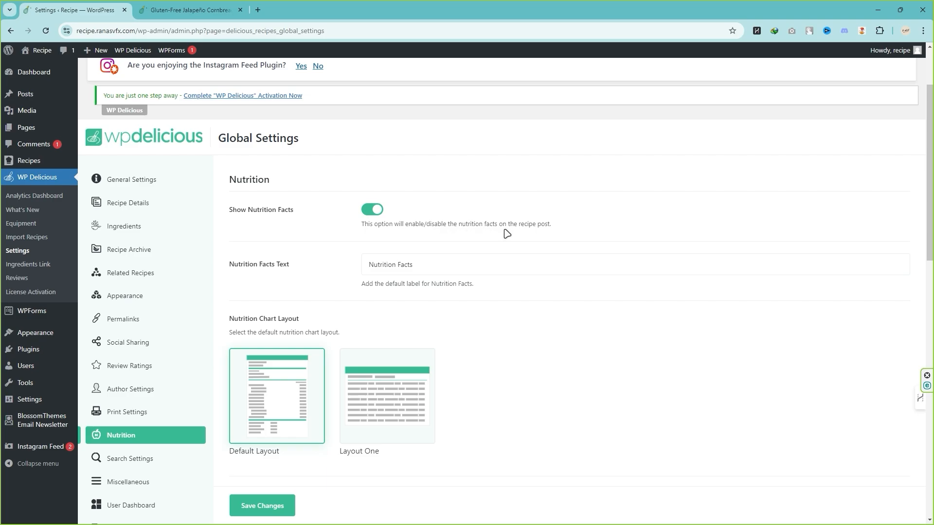
{"action": "left_click", "coordinate": [189, 9]}
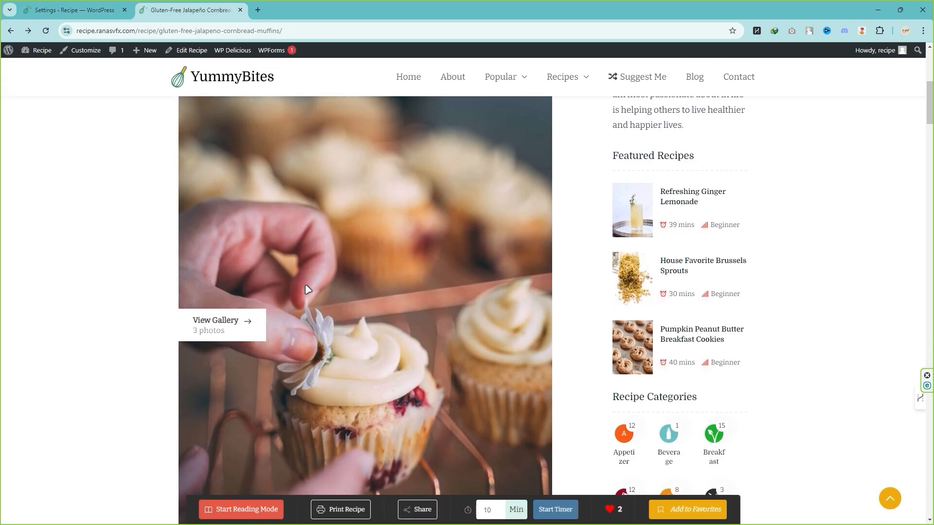
{"action": "scroll", "coordinate": [321, 303], "scroll_direction": "down", "scroll_amount": 5}
{"action": "scroll", "coordinate": [321, 303], "scroll_direction": "down", "scroll_amount": 15}
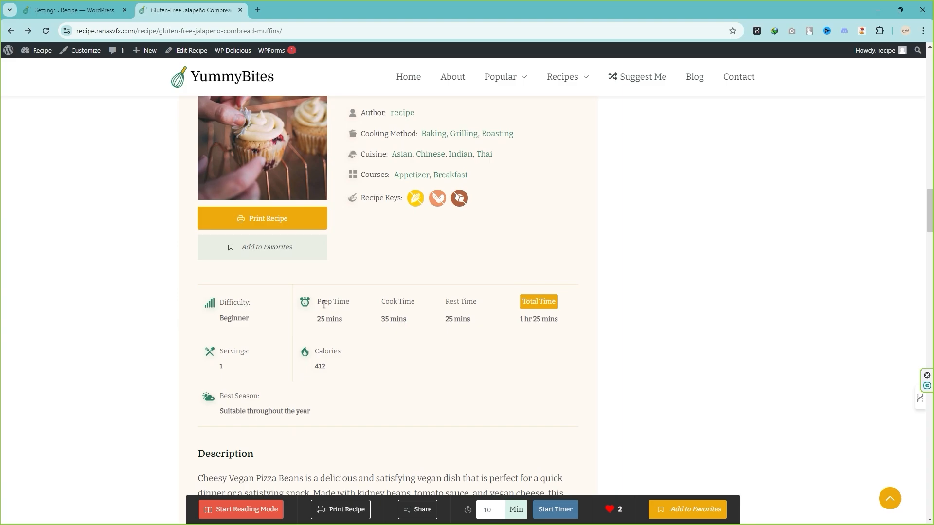
{"action": "scroll", "coordinate": [337, 312], "scroll_direction": "down", "scroll_amount": 10}
{"action": "scroll", "coordinate": [339, 315], "scroll_direction": "up", "scroll_amount": 5}
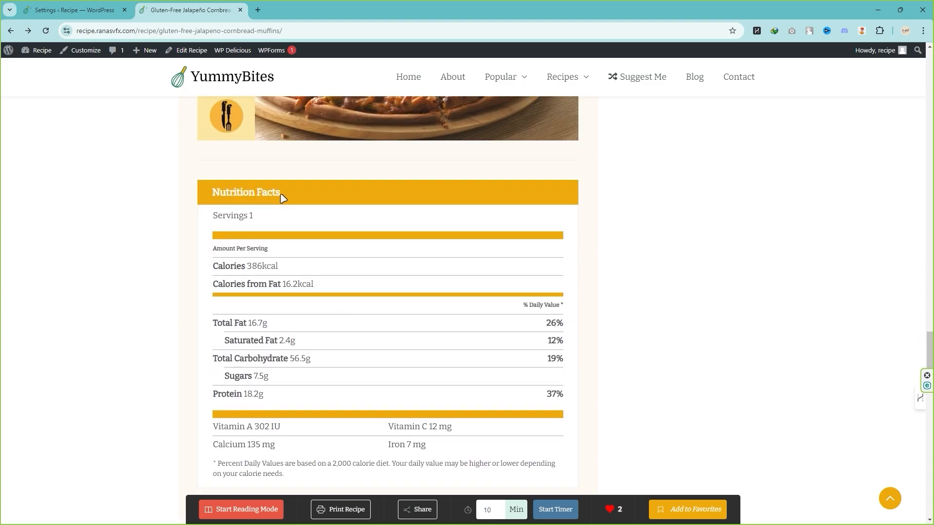
- Compare the Nutrition Facts Text setting with the chart heading on the recipe page
{"action": "key", "text": "ctrl+Tab"}
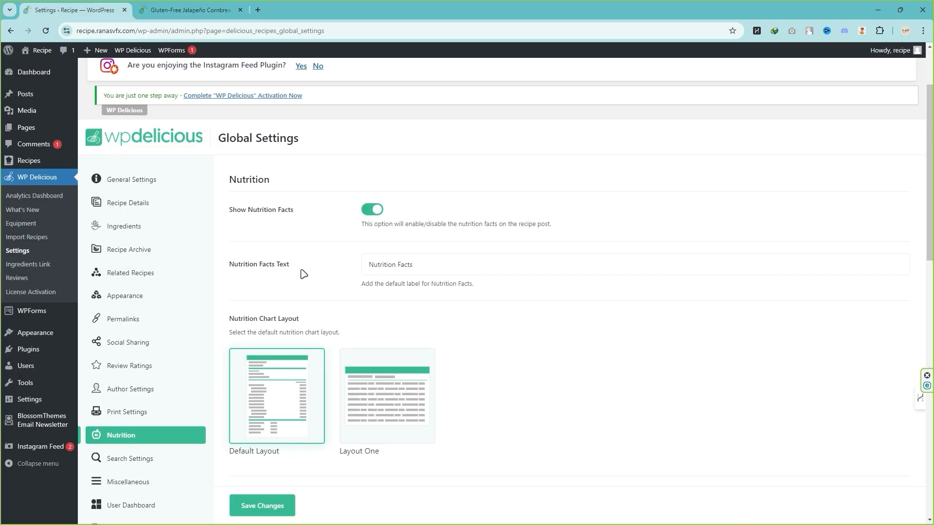
{"action": "triple_click", "coordinate": [355, 270]}
{"action": "left_click", "coordinate": [426, 268]}
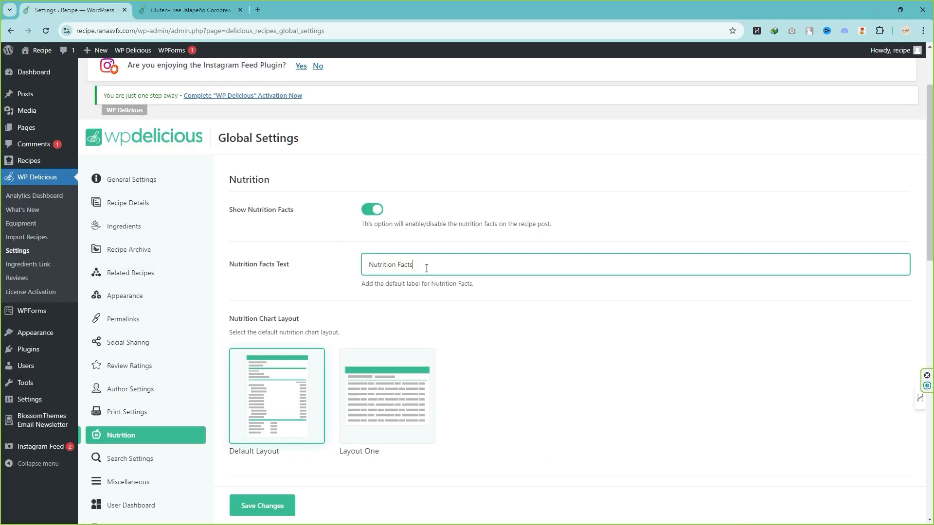
{"action": "key", "text": "ctrl+Tab"}
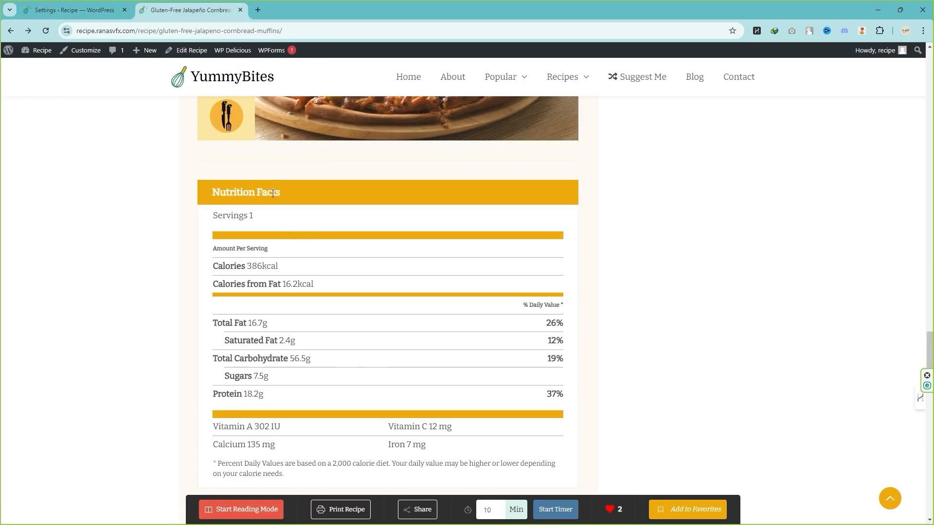
{"action": "key", "text": "ctrl+Tab"}
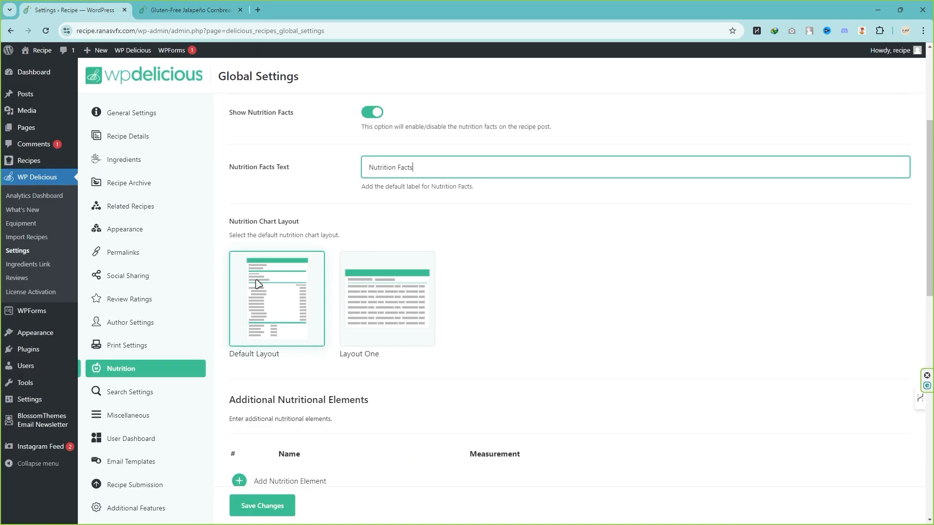
- Add a blank additional nutritional element, check its name and measurement fields, and delete it
{"action": "scroll", "coordinate": [287, 360], "scroll_direction": "down", "scroll_amount": 4}
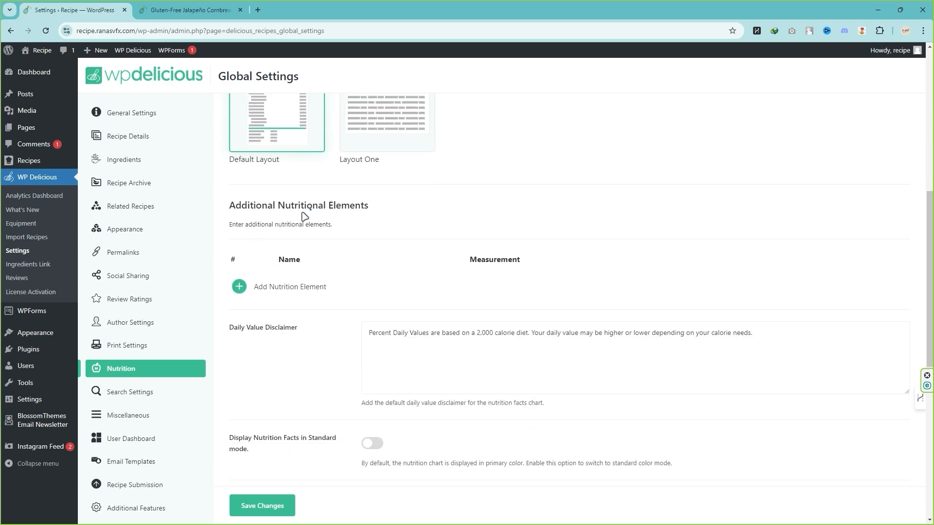
{"action": "scroll", "coordinate": [341, 224], "scroll_direction": "down", "scroll_amount": 2}
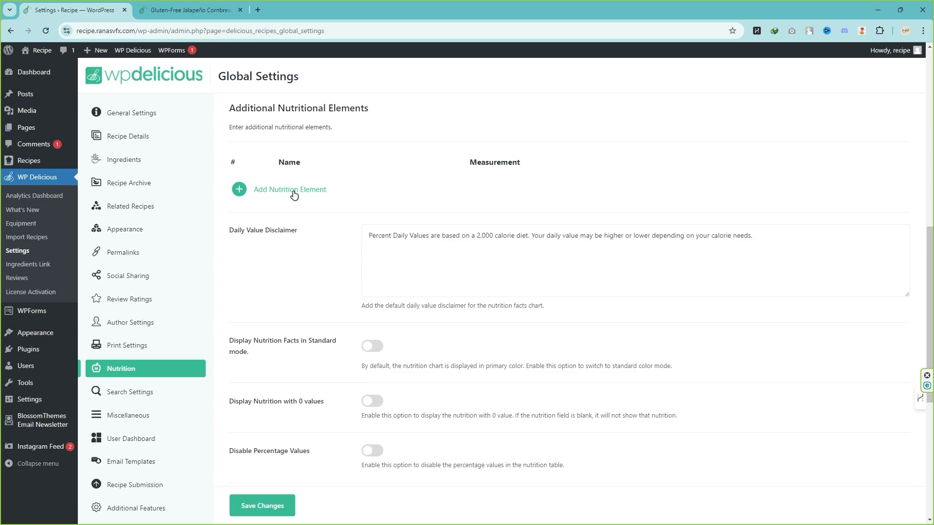
{"action": "left_click", "coordinate": [294, 192]}
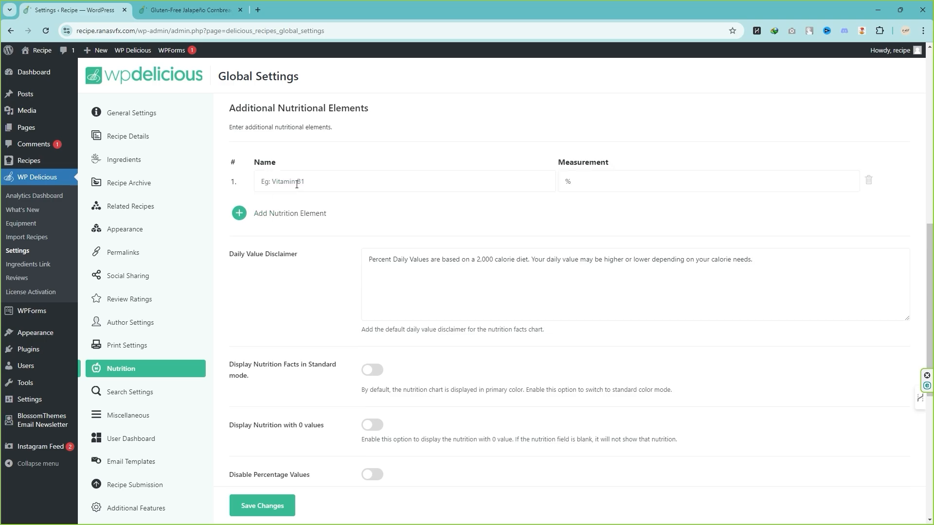
{"action": "left_click", "coordinate": [308, 182]}
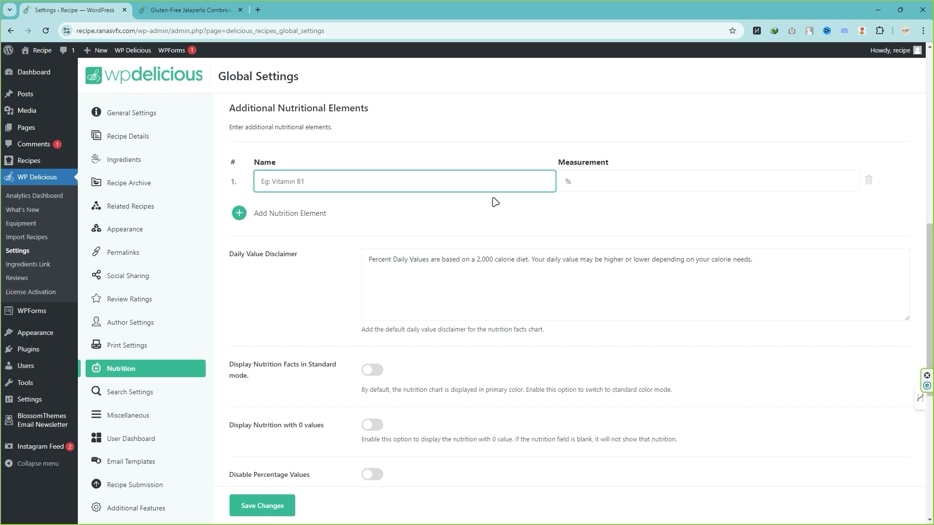
{"action": "left_click", "coordinate": [572, 182]}
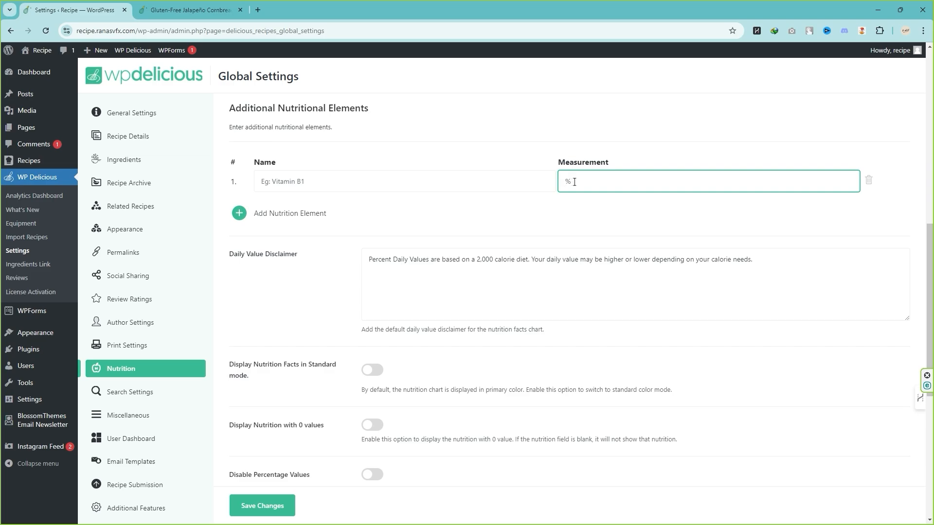
{"action": "left_click", "coordinate": [868, 180]}
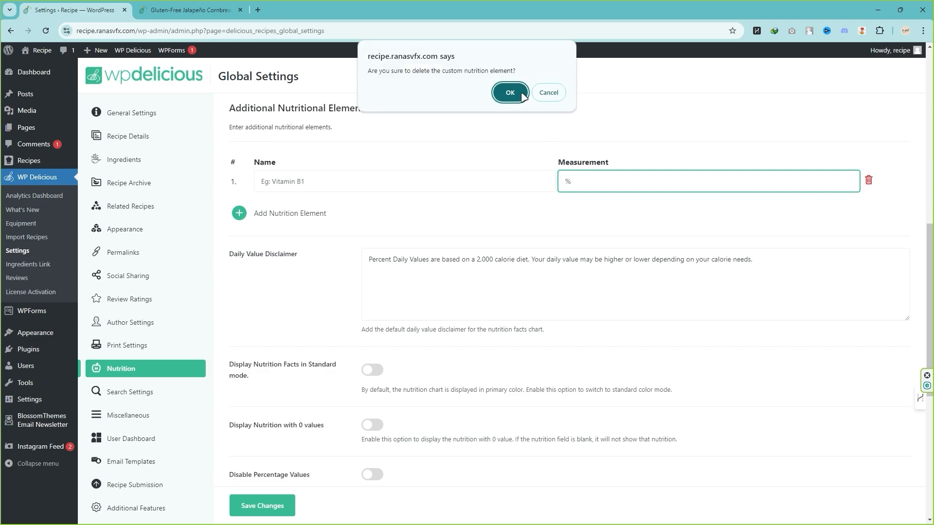
{"action": "left_click", "coordinate": [511, 93]}
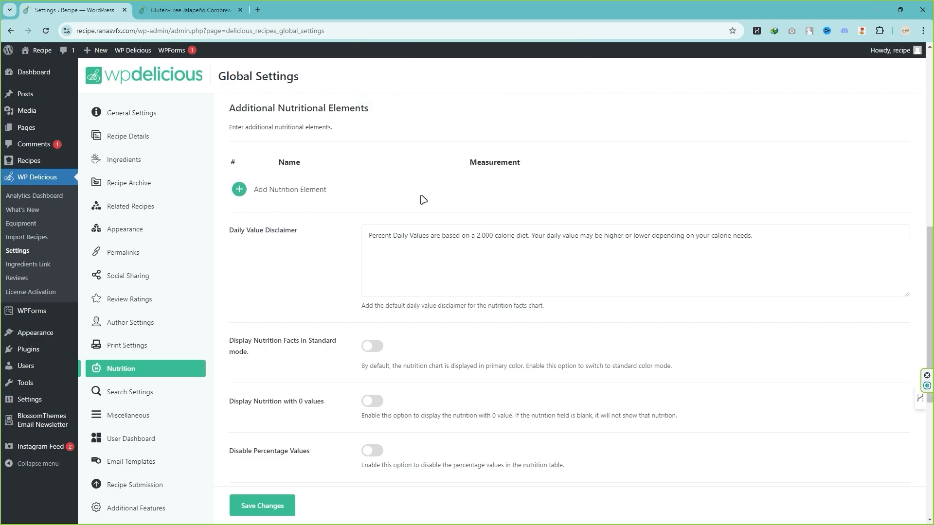
- Examine the Daily Value Disclaimer text in the Nutrition settings
{"action": "left_click", "coordinate": [273, 236]}
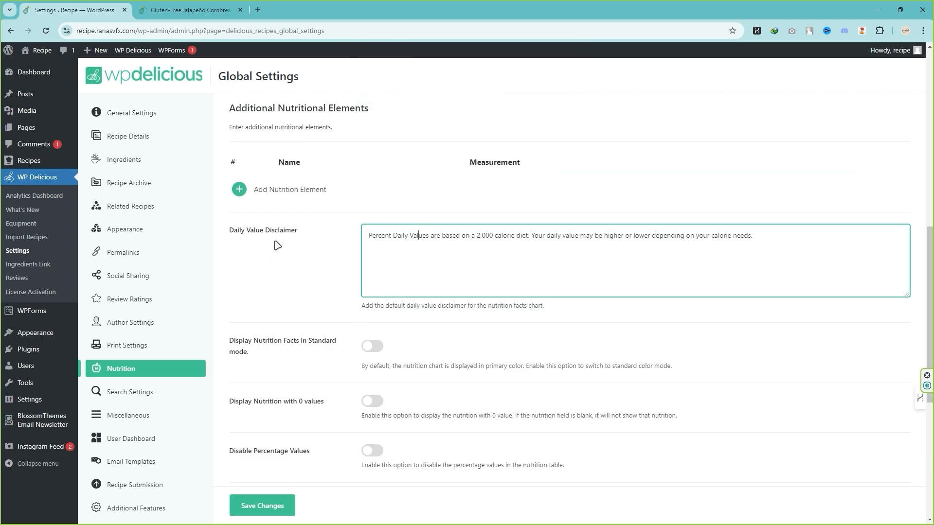
{"action": "left_click", "coordinate": [252, 241]}
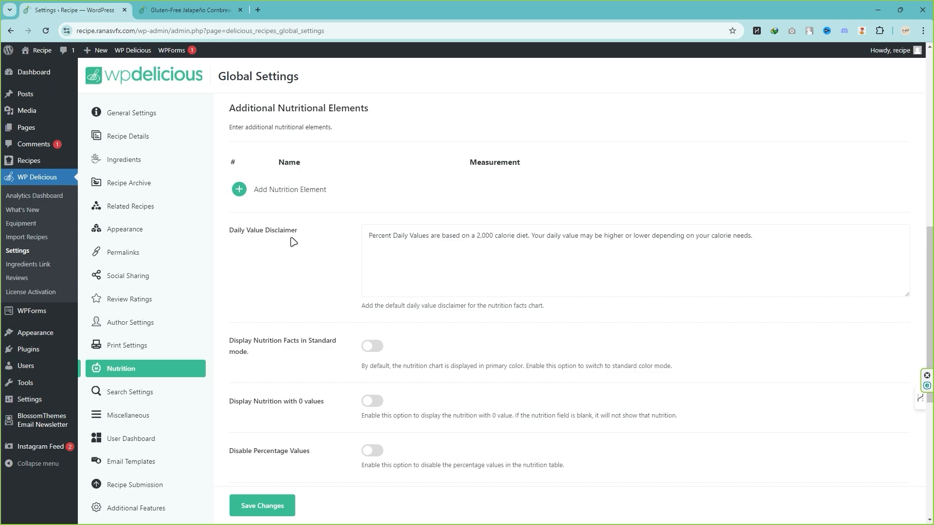
{"action": "left_click", "coordinate": [423, 246]}
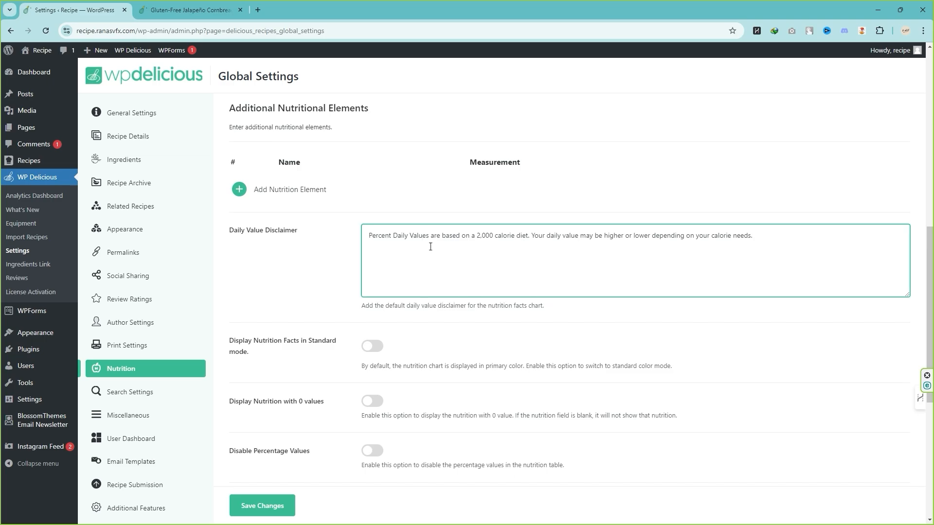
{"action": "left_click_drag", "start_coordinate": [391, 237], "coordinate": [671, 244]}
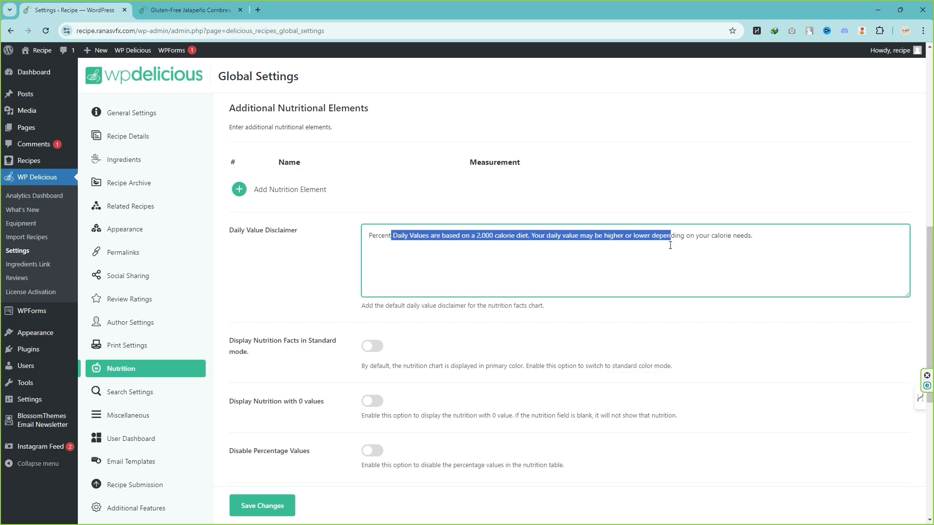
{"action": "left_click", "coordinate": [673, 241]}
{"action": "left_click_drag", "start_coordinate": [795, 236], "coordinate": [311, 240]}
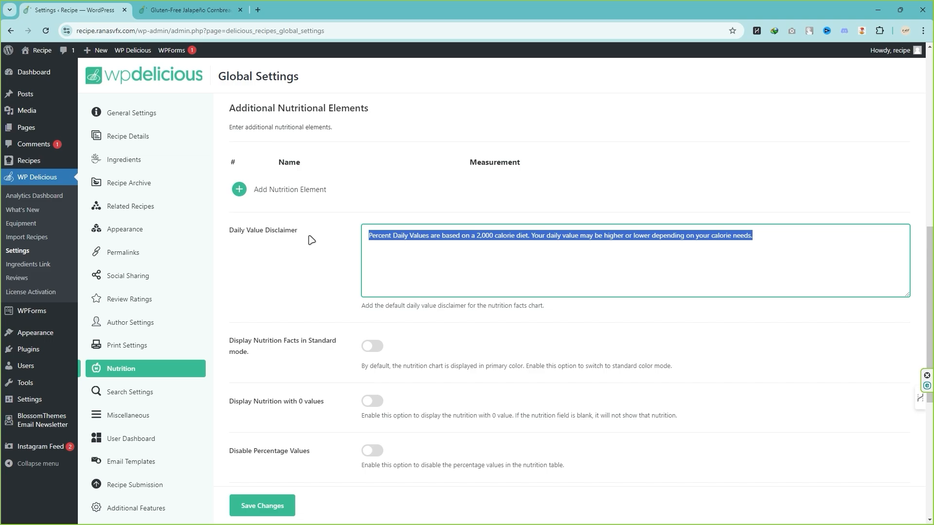
- Examine the Nutrition options for standard color mode, displaying nutrition with 0 values and disabling percentage values
{"action": "scroll", "coordinate": [356, 273], "scroll_direction": "down", "scroll_amount": 3}
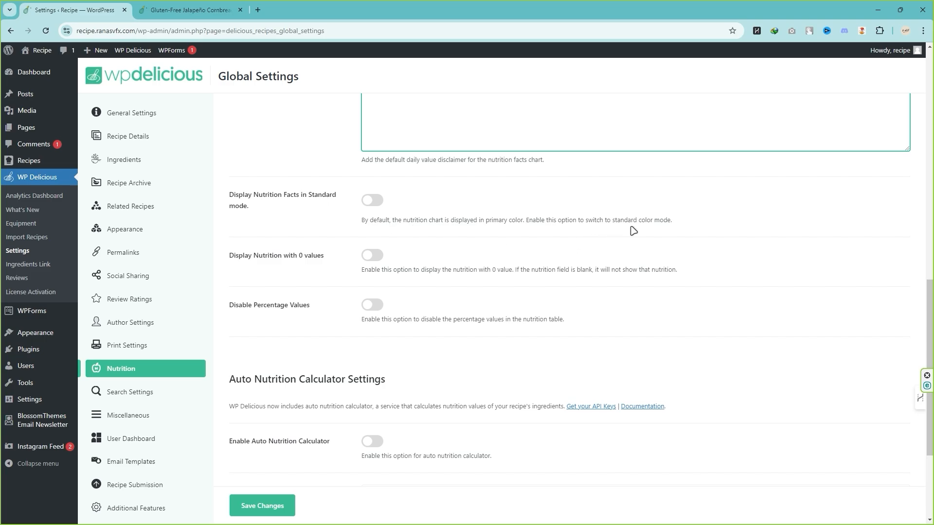
{"action": "left_click_drag", "start_coordinate": [638, 219], "coordinate": [658, 220]}
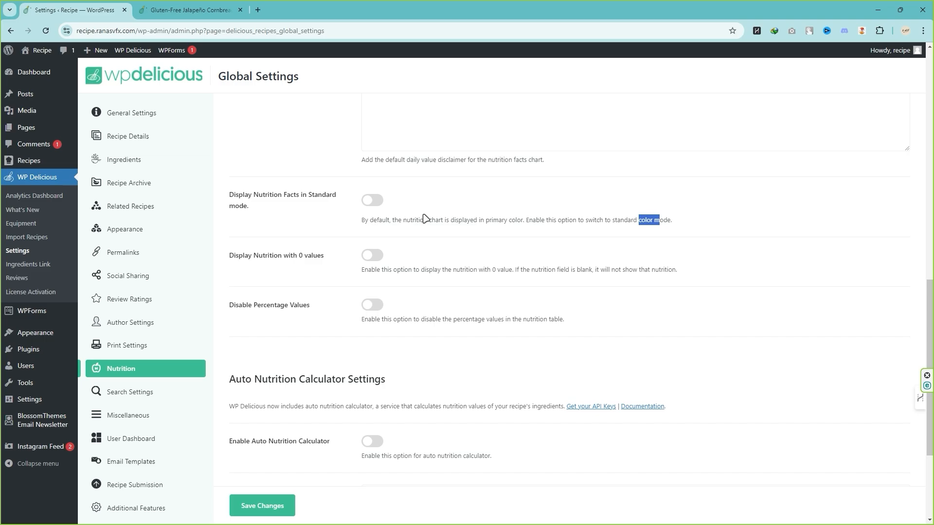
{"action": "left_click", "coordinate": [621, 225]}
{"action": "scroll", "coordinate": [342, 287], "scroll_direction": "down", "scroll_amount": 1}
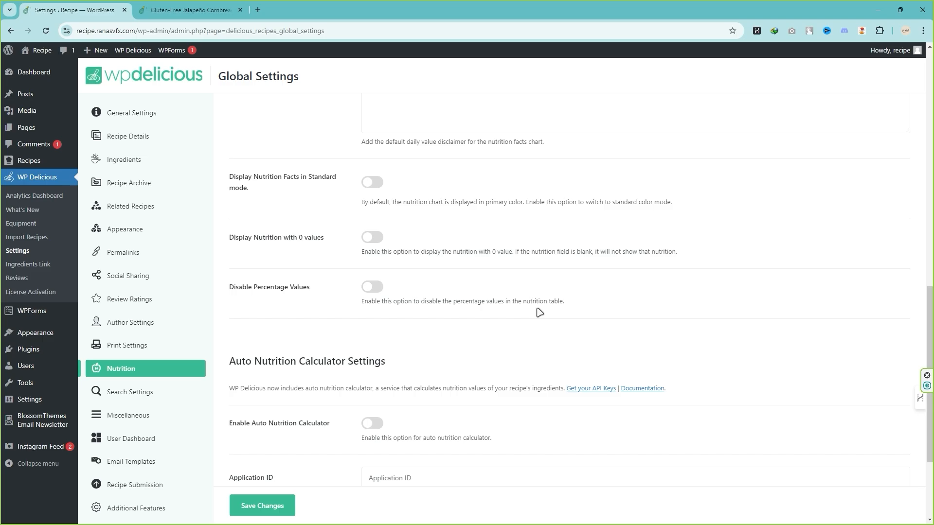
{"action": "left_click_drag", "start_coordinate": [567, 305], "coordinate": [361, 305]}
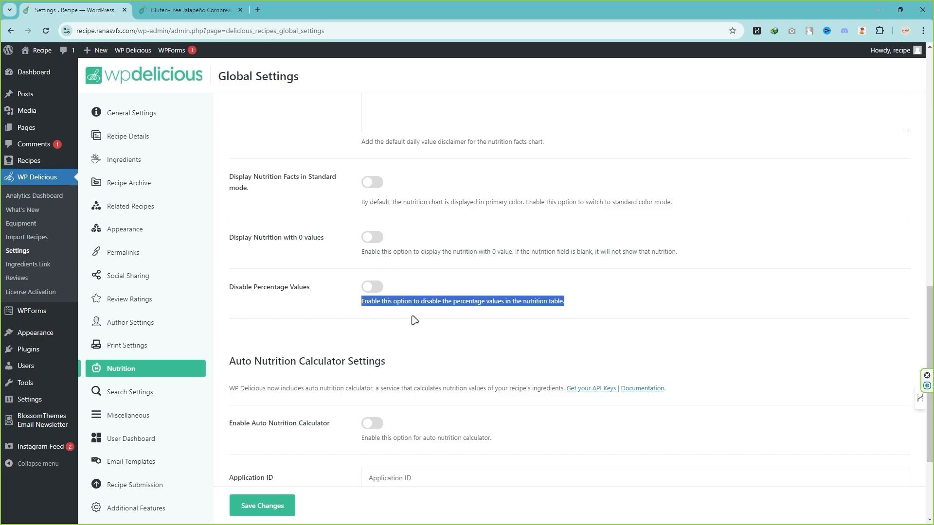
{"action": "left_click", "coordinate": [323, 308]}
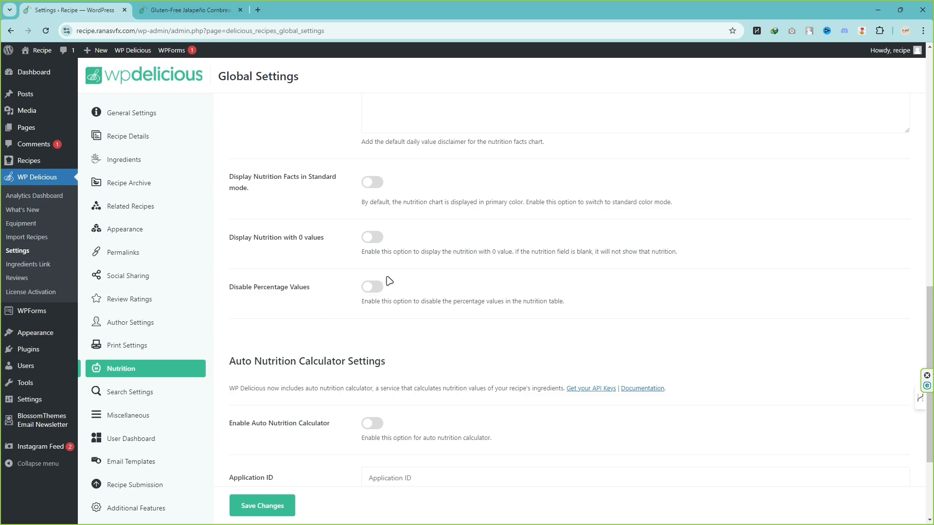
- Go from the Auto Nutrition Calculator Settings to Edamam's API key page and start signing up for the free Developer plan
{"action": "scroll", "coordinate": [274, 259], "scroll_direction": "down", "scroll_amount": 3}
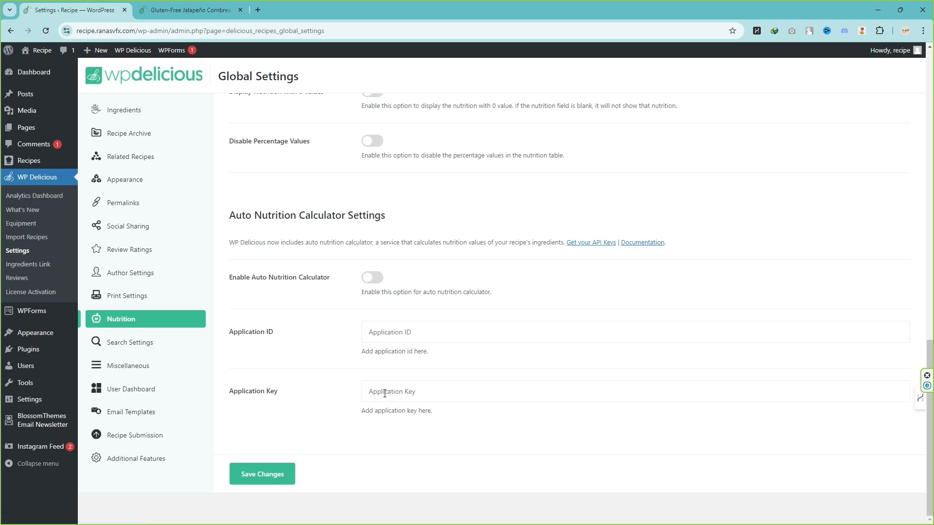
{"action": "left_click", "coordinate": [411, 395]}
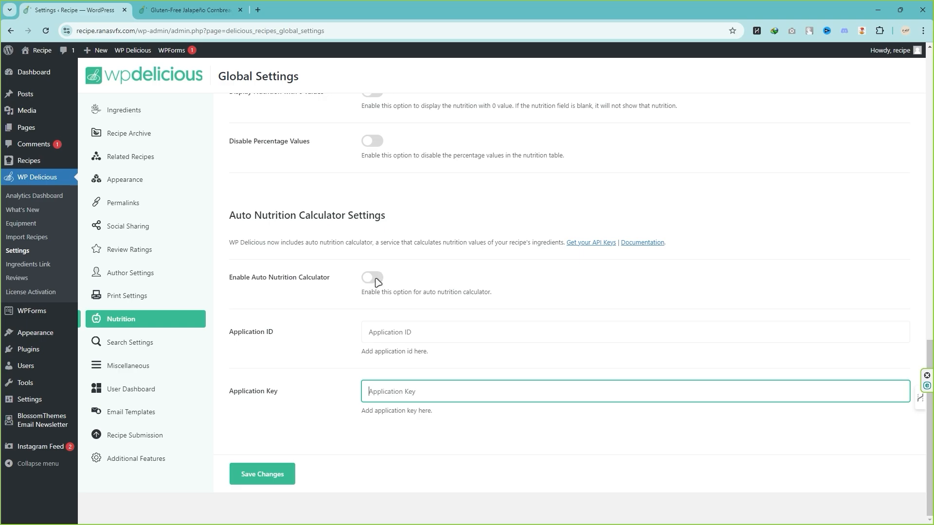
{"action": "left_click", "coordinate": [590, 242]}
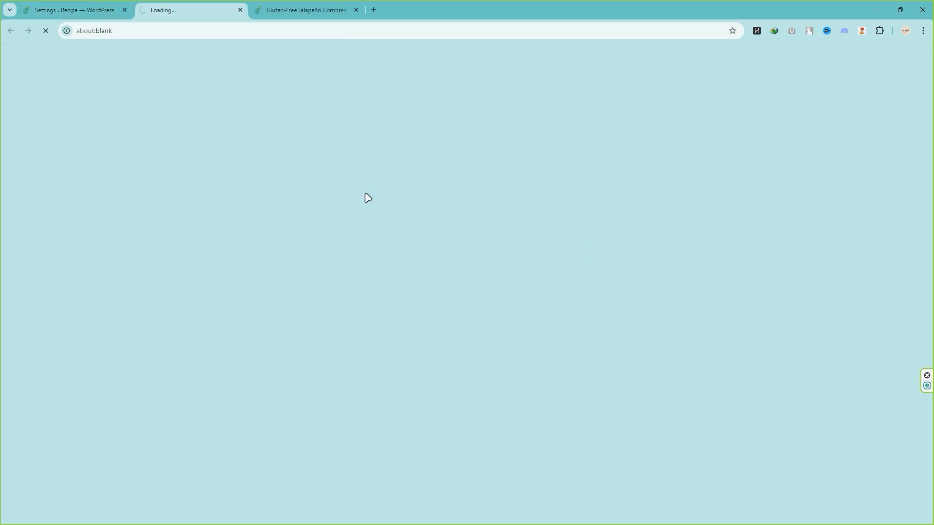
{"action": "scroll", "coordinate": [362, 203], "scroll_direction": "down", "scroll_amount": 3}
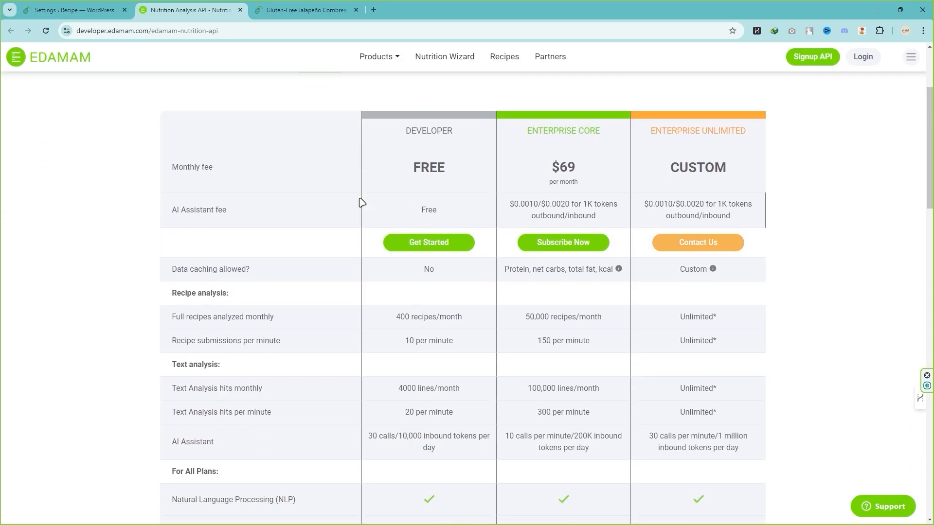
{"action": "left_click", "coordinate": [424, 250]}
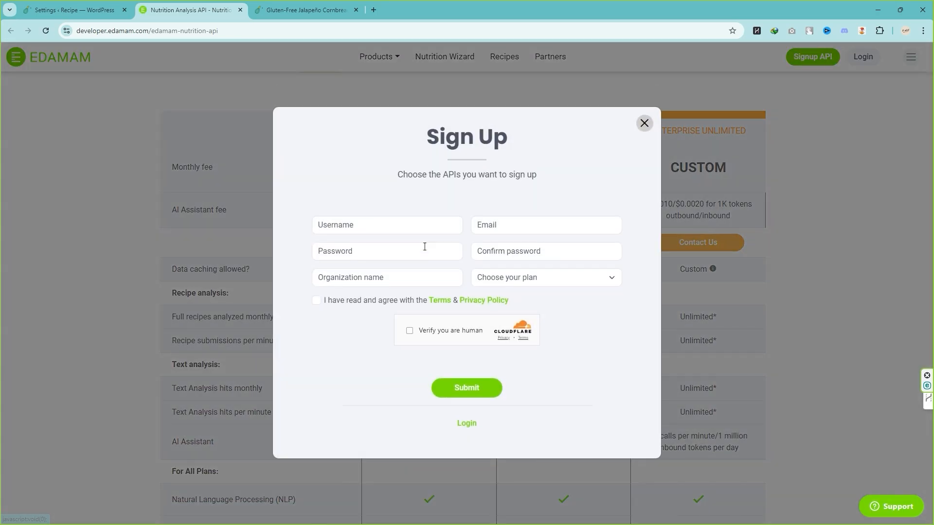
- Fill in the sign-up form's username and e-mail, and enter the account password with its confirmation
{"action": "left_click", "coordinate": [376, 226]}
{"action": "type", "text": "rana197"}
{"action": "left_click", "coordinate": [487, 227]}
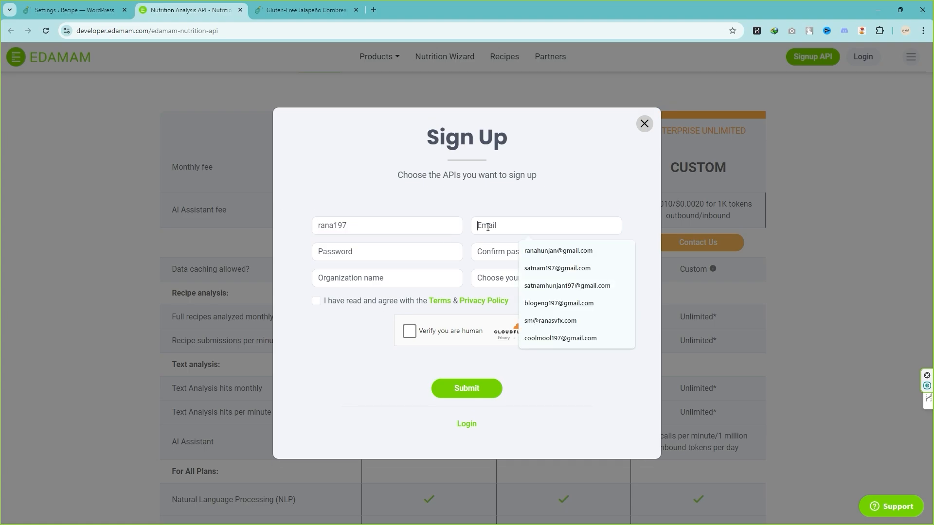
{"action": "left_click", "coordinate": [559, 250]}
{"action": "left_click", "coordinate": [402, 253]}
{"action": "type", "text": "•••••••••"}
{"action": "key", "text": "Tab"}
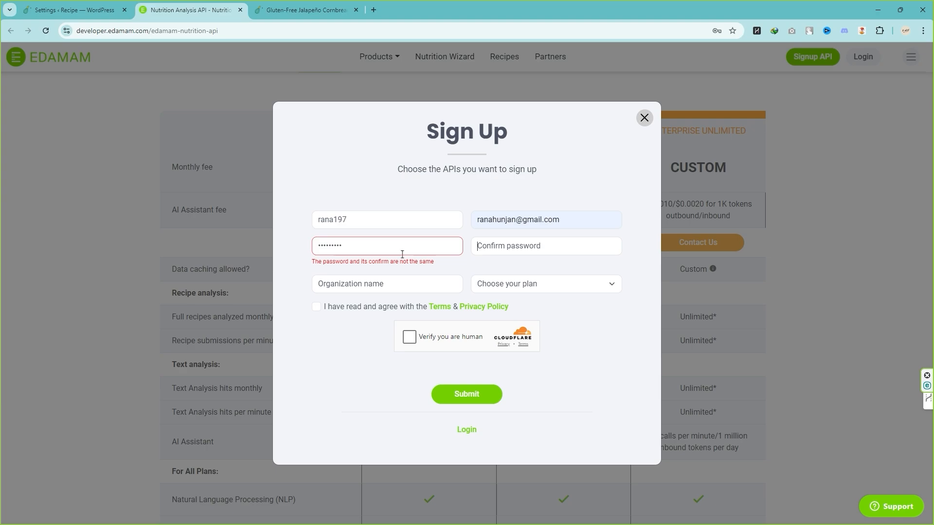
{"action": "type", "text": "•••••••••"}
- Set the organization name to RANAsVFX and choose the Developer plan of the Nutrition Analysis API
{"action": "left_click", "coordinate": [382, 282]}
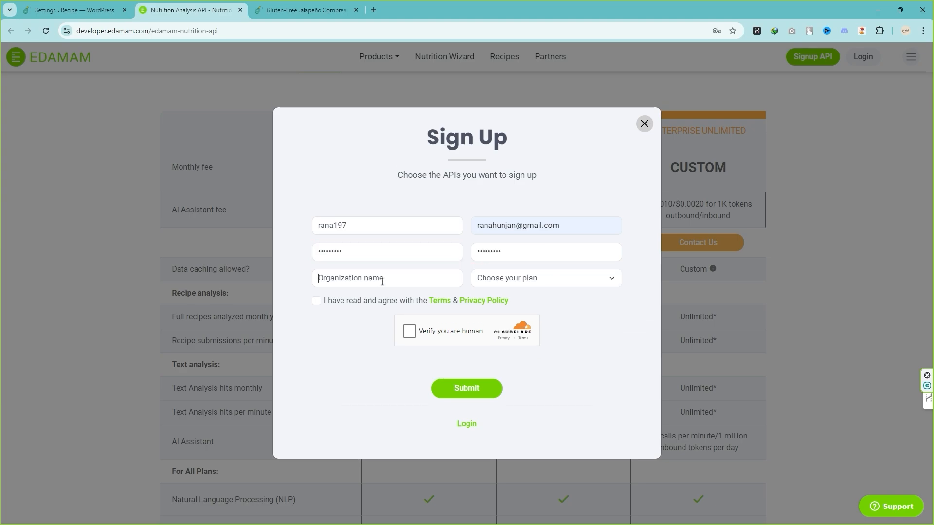
{"action": "type", "text": "RANAsVFX"}
{"action": "left_click", "coordinate": [554, 280]}
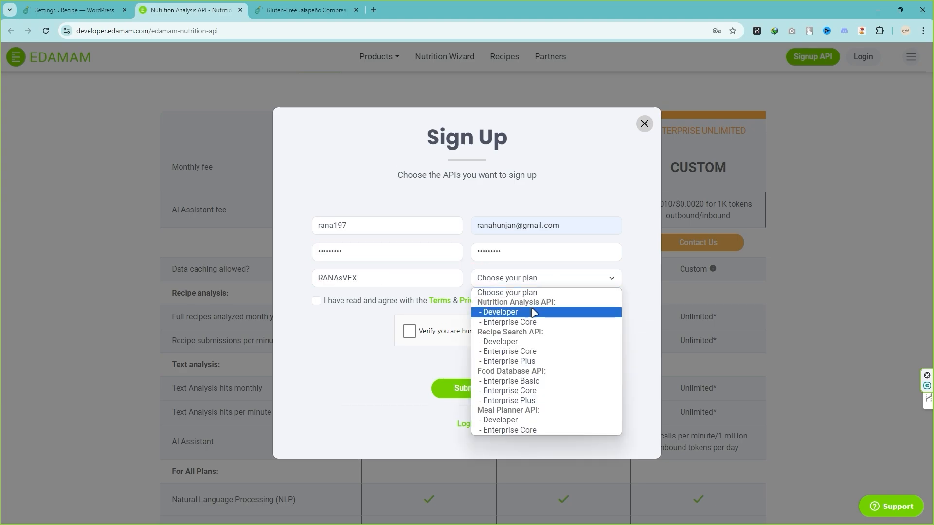
{"action": "left_click", "coordinate": [534, 312]}
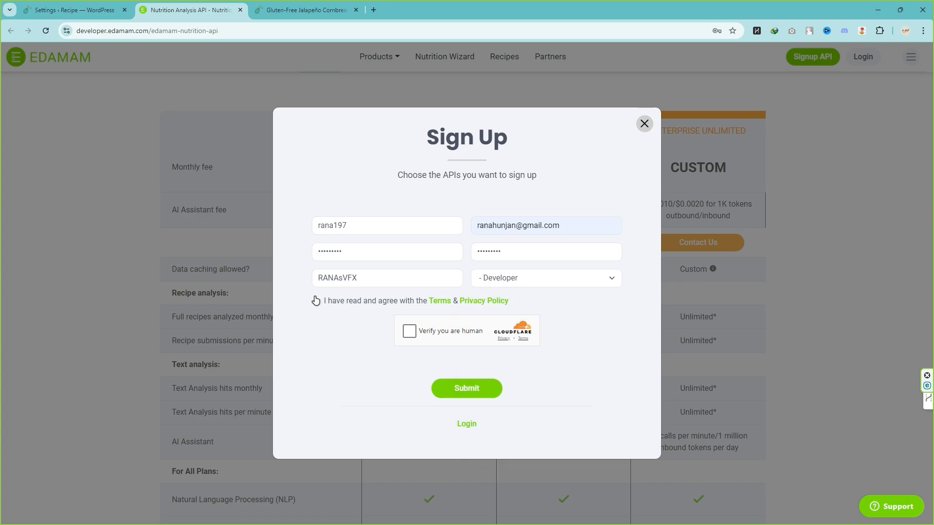
- Agree to the sign-up terms, complete the human verification, and consult the auto nutrition calculator documentation linked in the Nutrition settings
{"action": "left_click", "coordinate": [409, 334]}
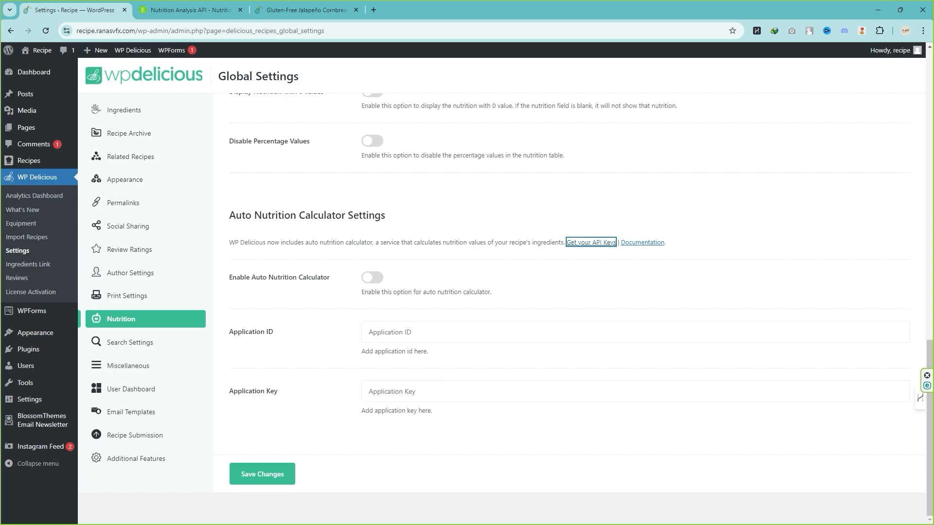
{"action": "left_click", "coordinate": [111, 10]}
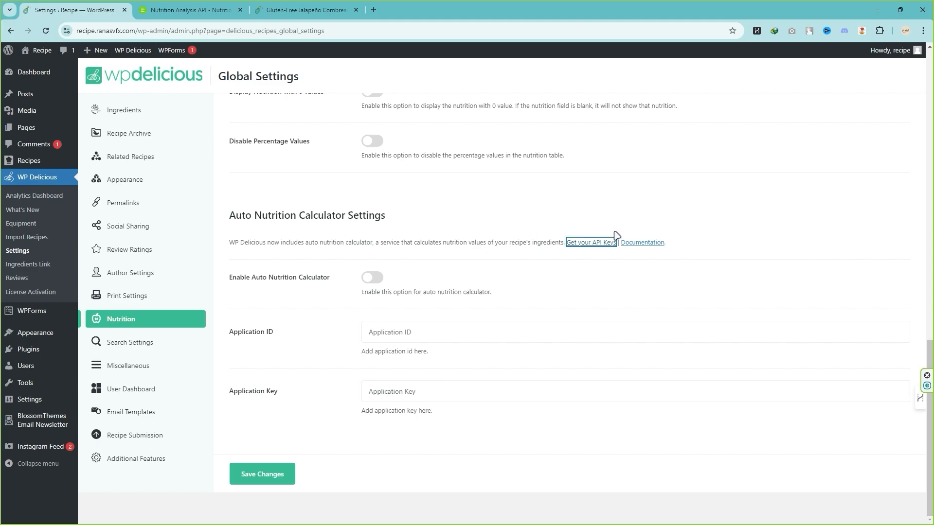
{"action": "right_click", "coordinate": [642, 242]}
{"action": "left_click", "coordinate": [657, 251]}
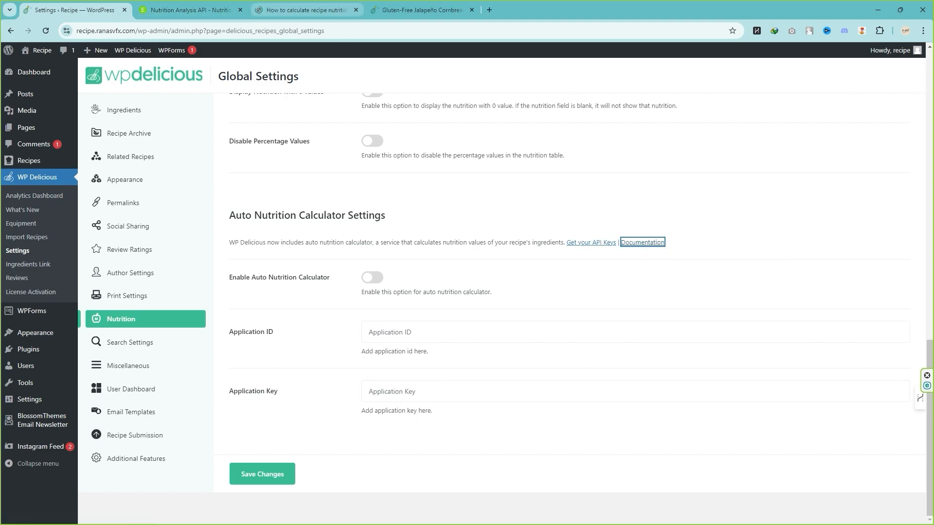
{"action": "left_click", "coordinate": [298, 10]}
{"action": "scroll", "coordinate": [367, 273], "scroll_direction": "down", "scroll_amount": 8}
{"action": "scroll", "coordinate": [367, 271], "scroll_direction": "down", "scroll_amount": 10}
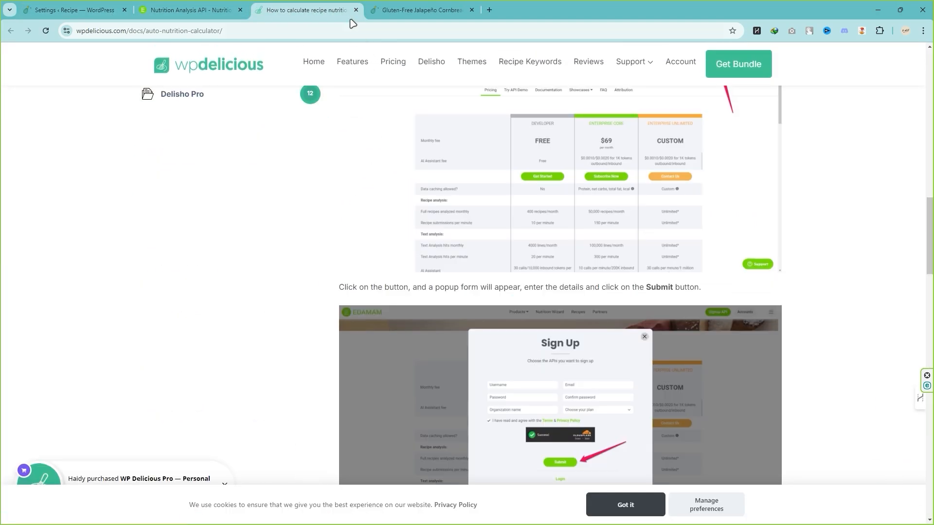
{"action": "left_click", "coordinate": [355, 10]}
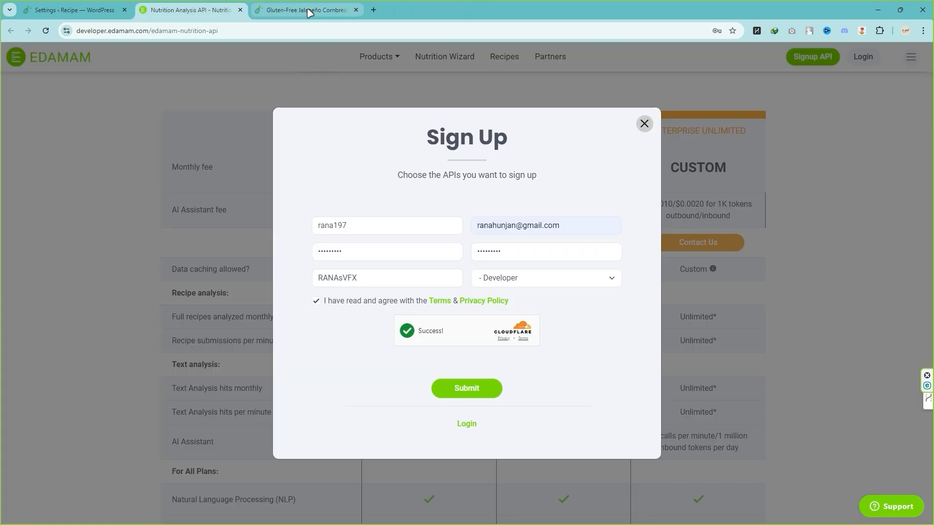
- Submit the sign-up form, save the login in the browser, and sign in to Edamam APIs
{"action": "left_click", "coordinate": [475, 388]}
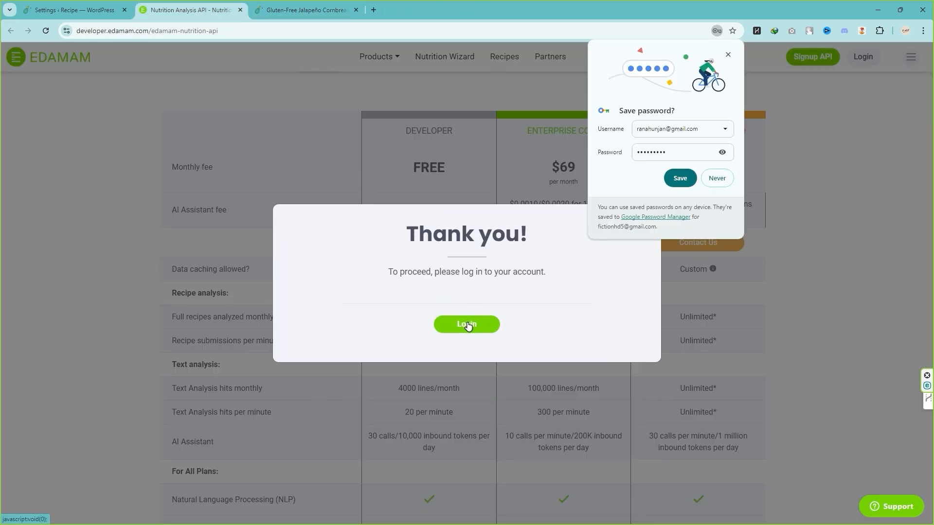
{"action": "left_click", "coordinate": [467, 325]}
{"action": "left_click", "coordinate": [682, 180]}
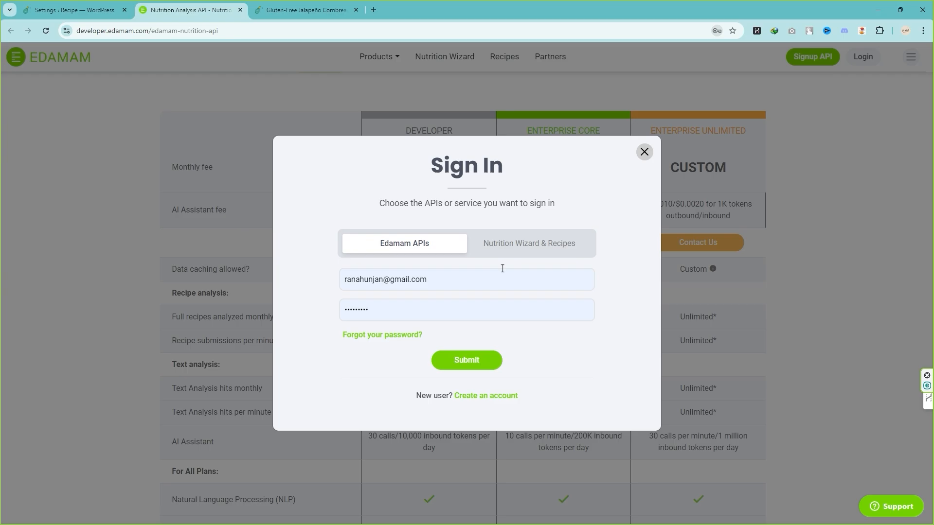
{"action": "left_click", "coordinate": [469, 366]}
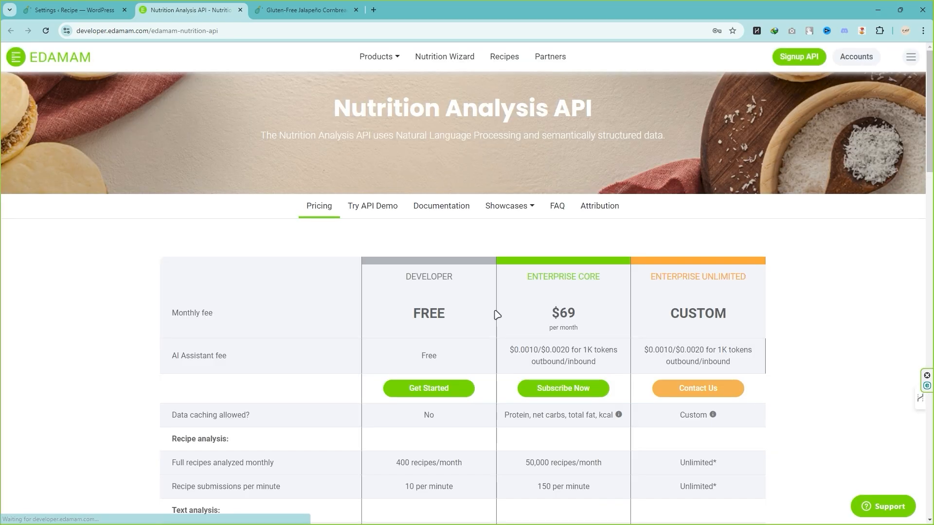
- Start another API sign-up and fill in the username, e-mail, account password with confirmation, and organization name RANAsVFX
{"action": "left_click", "coordinate": [799, 60]}
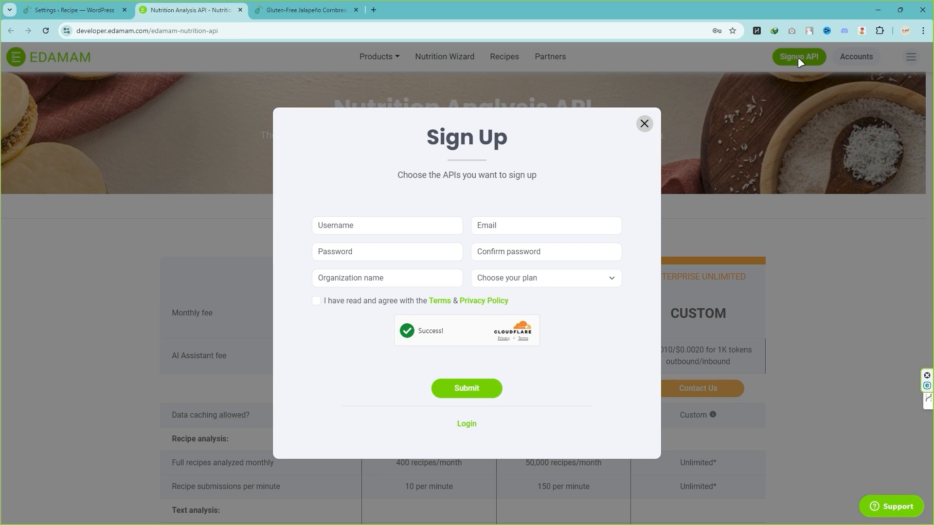
{"action": "left_click", "coordinate": [386, 221]}
{"action": "left_click", "coordinate": [389, 251]}
{"action": "left_click", "coordinate": [492, 231]}
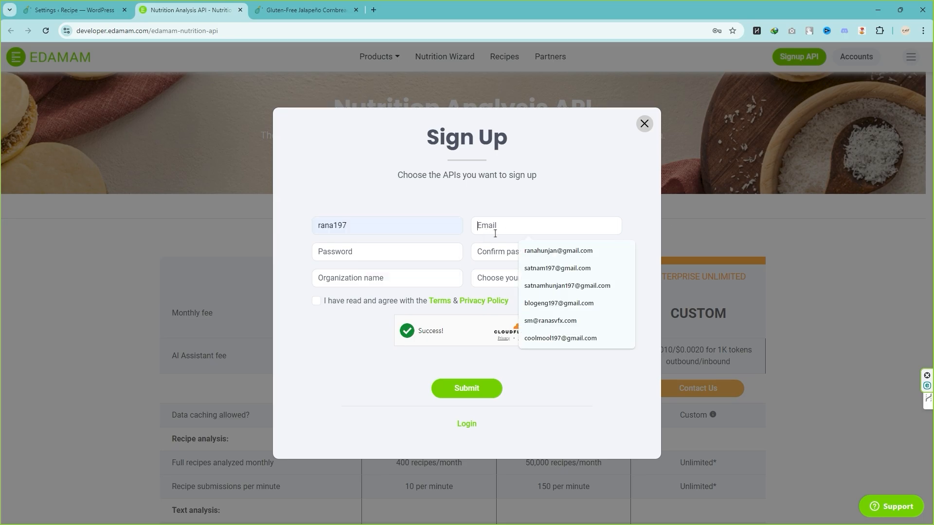
{"action": "left_click", "coordinate": [533, 249]}
{"action": "left_click", "coordinate": [390, 252]}
{"action": "left_click", "coordinate": [390, 277]}
{"action": "left_click", "coordinate": [392, 279]}
{"action": "left_click", "coordinate": [409, 302]}
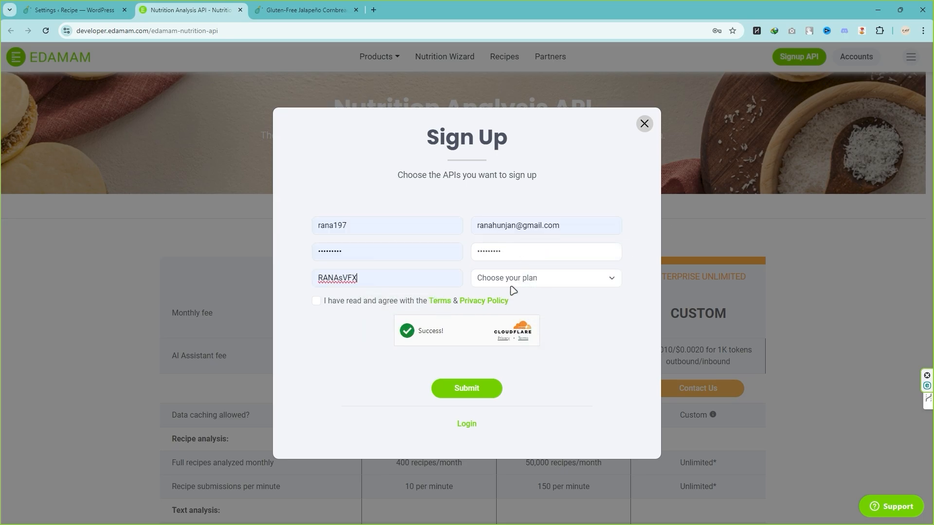
- Choose the Developer plan, agree to the terms and privacy policy, and submit the sign-up form
{"action": "left_click", "coordinate": [512, 285]}
{"action": "left_click", "coordinate": [513, 311]}
{"action": "left_click", "coordinate": [343, 302]}
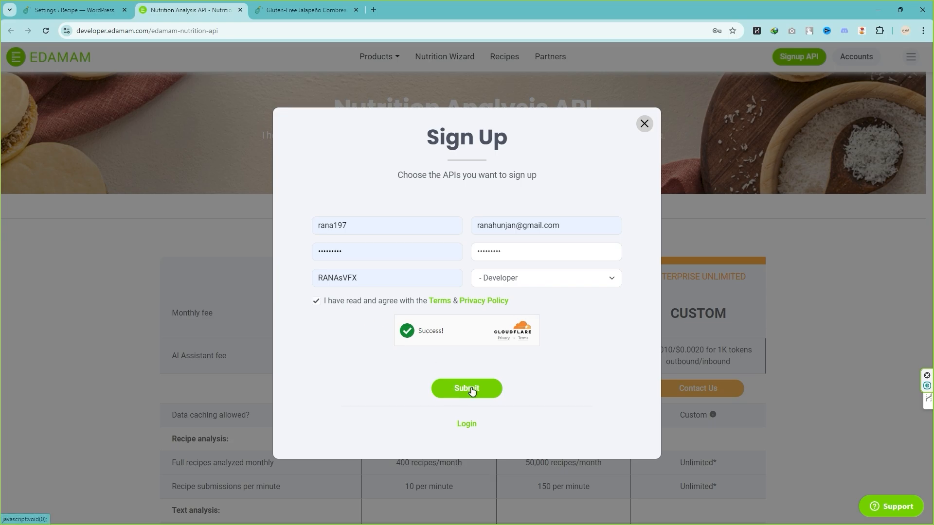
{"action": "left_click", "coordinate": [450, 389]}
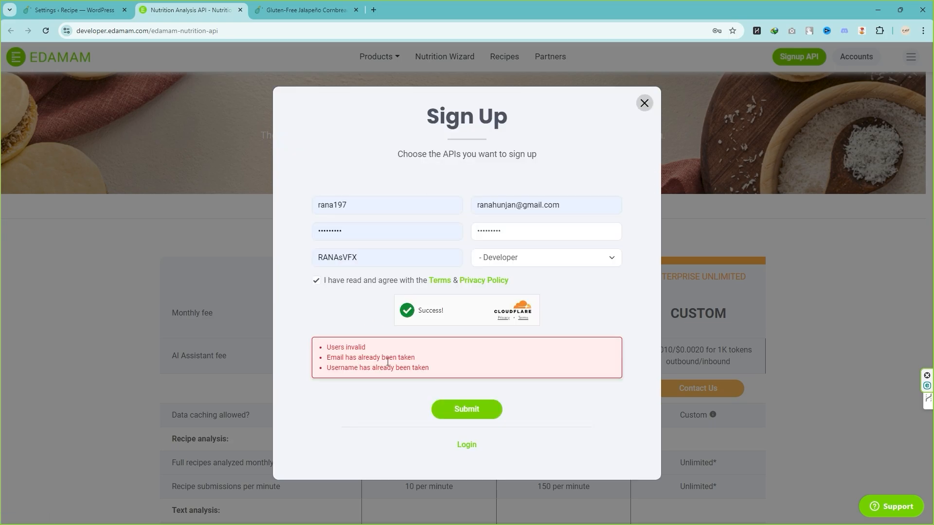
- Resubmit the sign-up with a different e-mail, save the login in the browser, and log in to the account
{"action": "left_click_drag", "start_coordinate": [560, 206], "coordinate": [434, 206]}
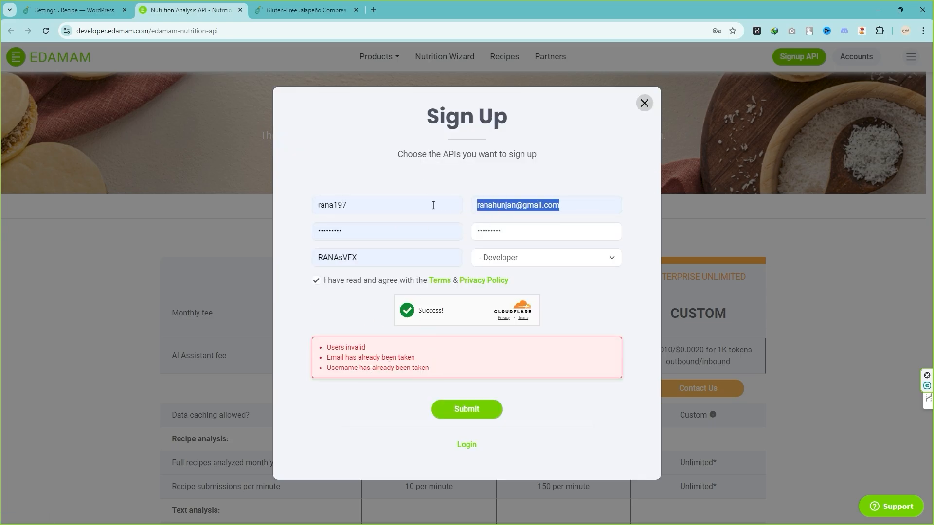
{"action": "left_click", "coordinate": [464, 411]}
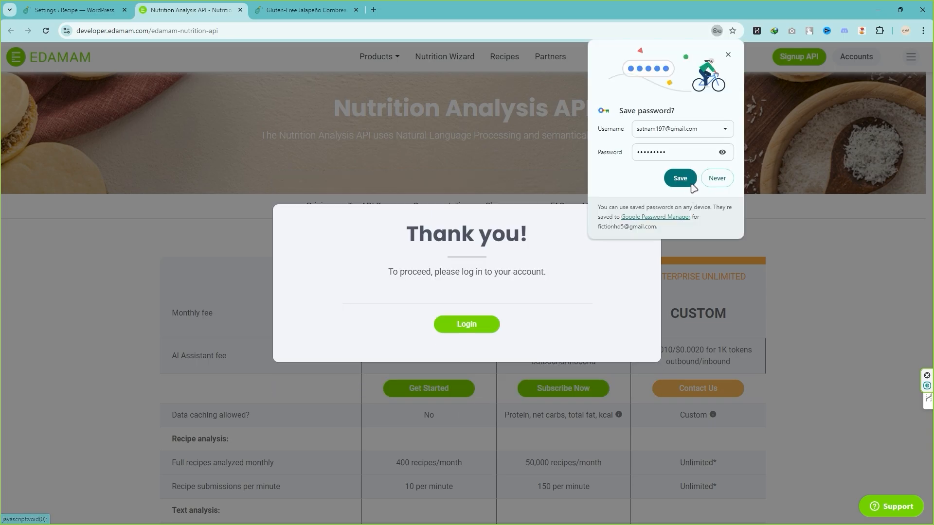
{"action": "left_click", "coordinate": [690, 184]}
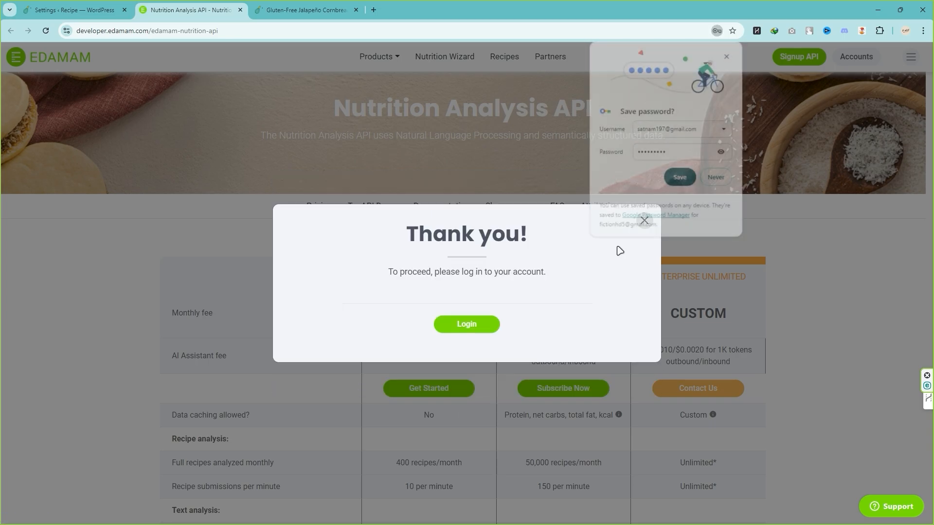
{"action": "left_click", "coordinate": [480, 329]}
{"action": "left_click", "coordinate": [490, 323]}
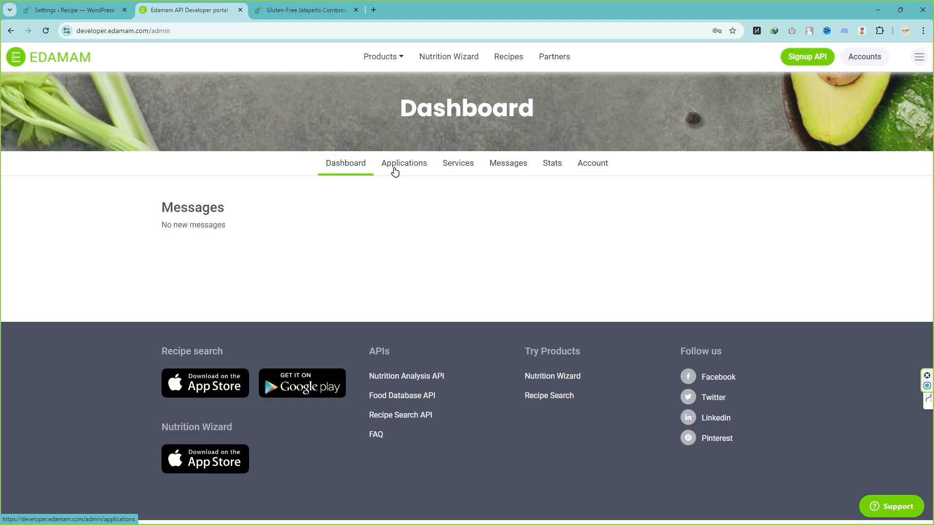
- Go to the account's list of applications in the Edamam developer portal
{"action": "left_click", "coordinate": [864, 57]}
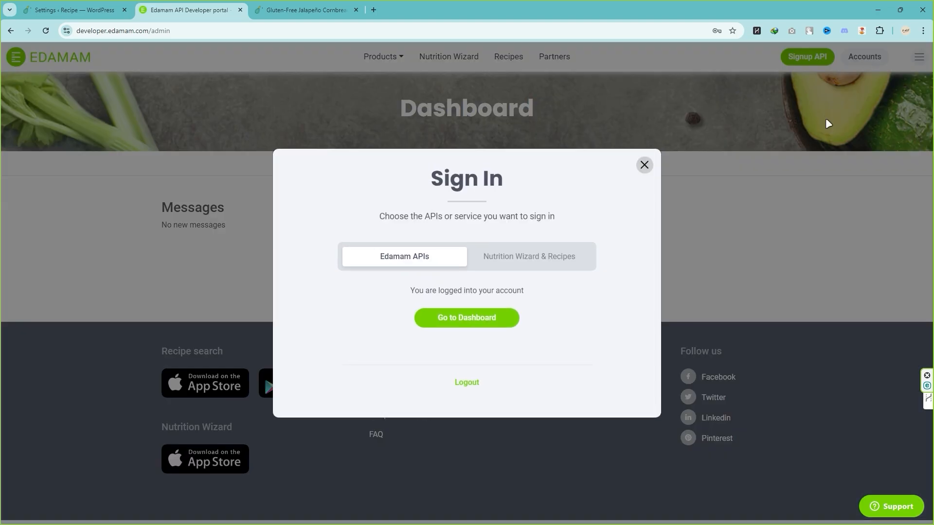
{"action": "left_click", "coordinate": [645, 165]}
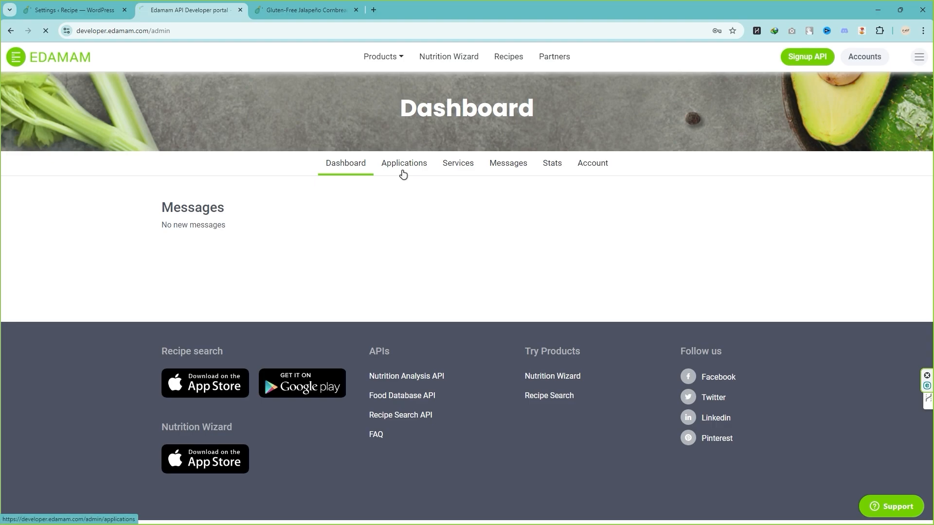
{"action": "left_click", "coordinate": [403, 165]}
{"action": "left_click", "coordinate": [393, 261]}
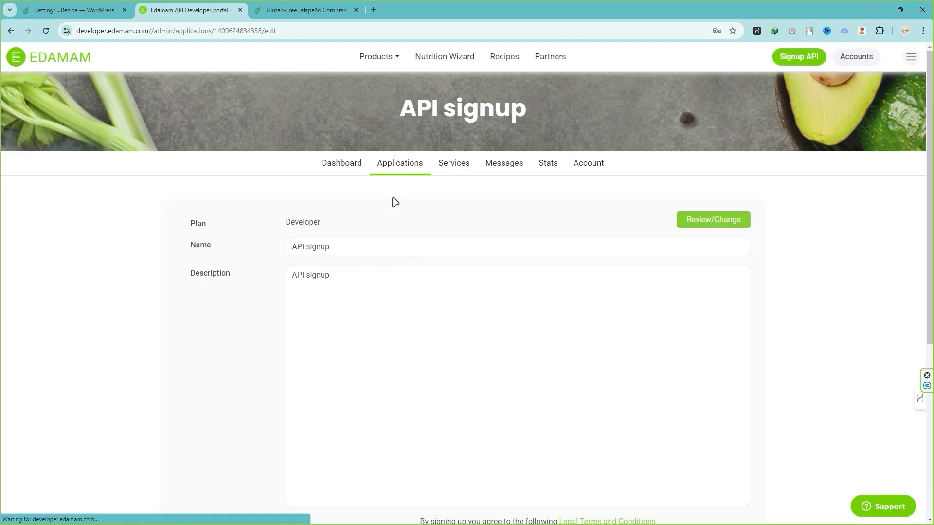
{"action": "left_click", "coordinate": [402, 167]}
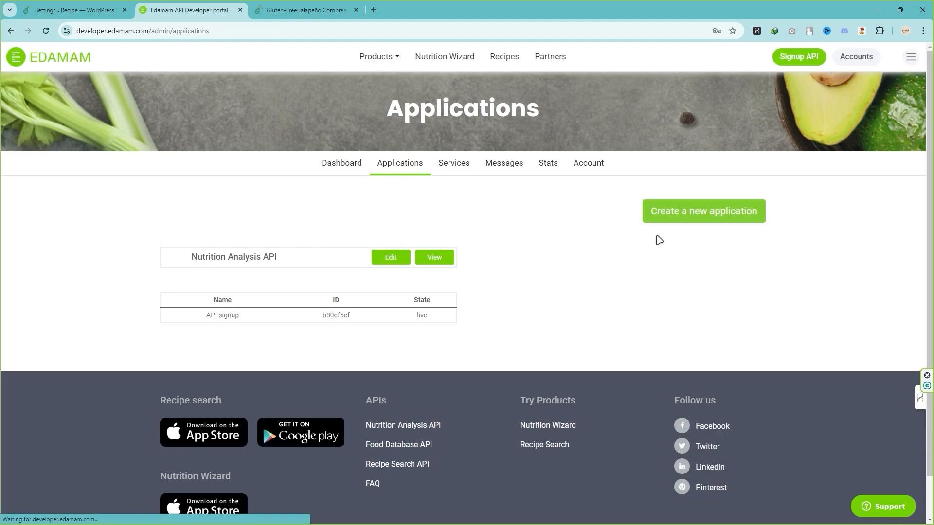
- Create a new Nutrition Analysis API application named "recipe" with the description "recipe food website"
{"action": "left_click", "coordinate": [700, 214]}
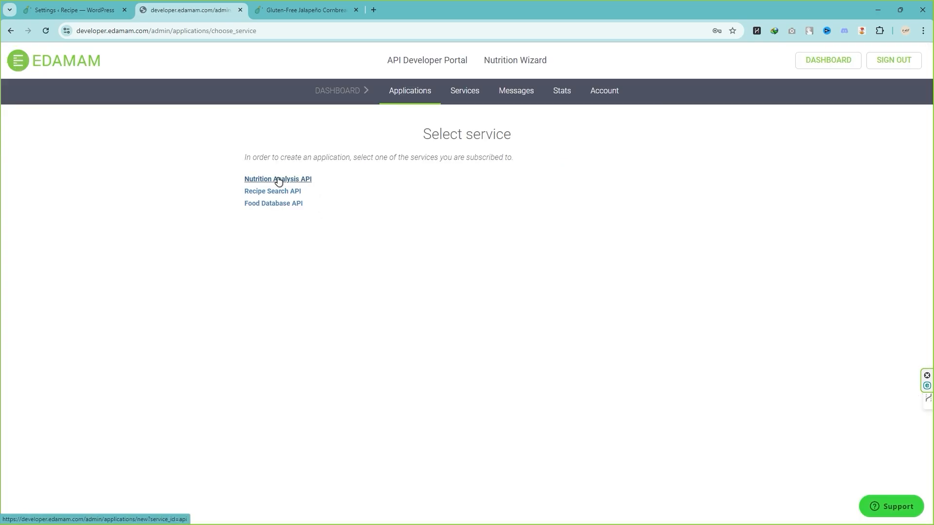
{"action": "left_click", "coordinate": [289, 180]}
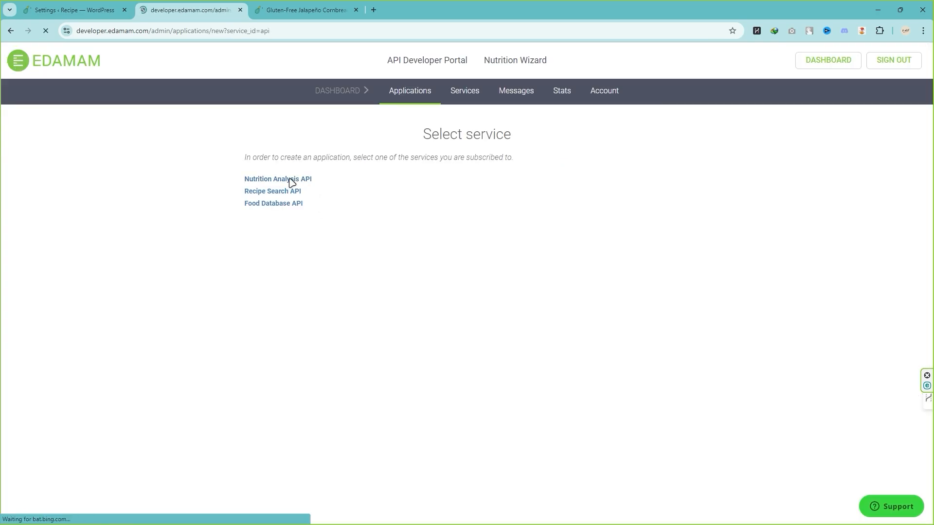
{"action": "scroll", "coordinate": [632, 452], "scroll_direction": "down", "scroll_amount": 1}
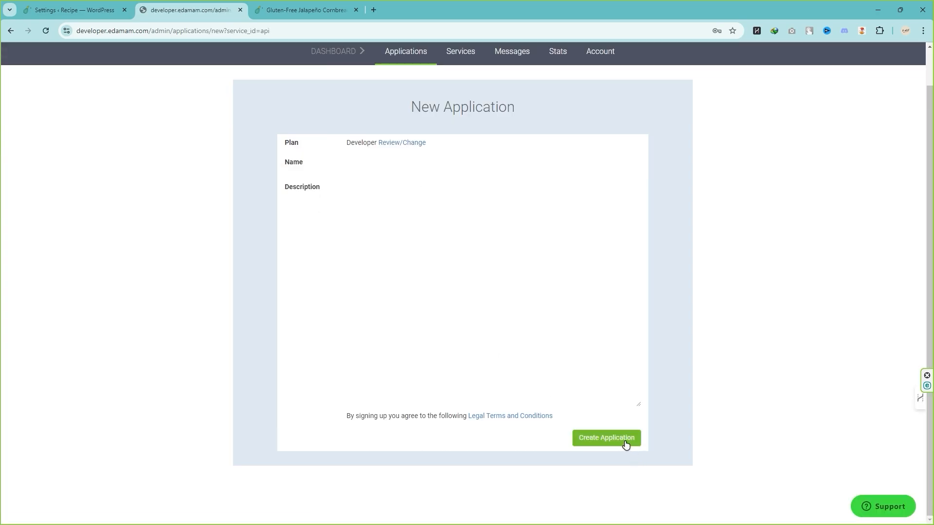
{"action": "left_click", "coordinate": [625, 445]}
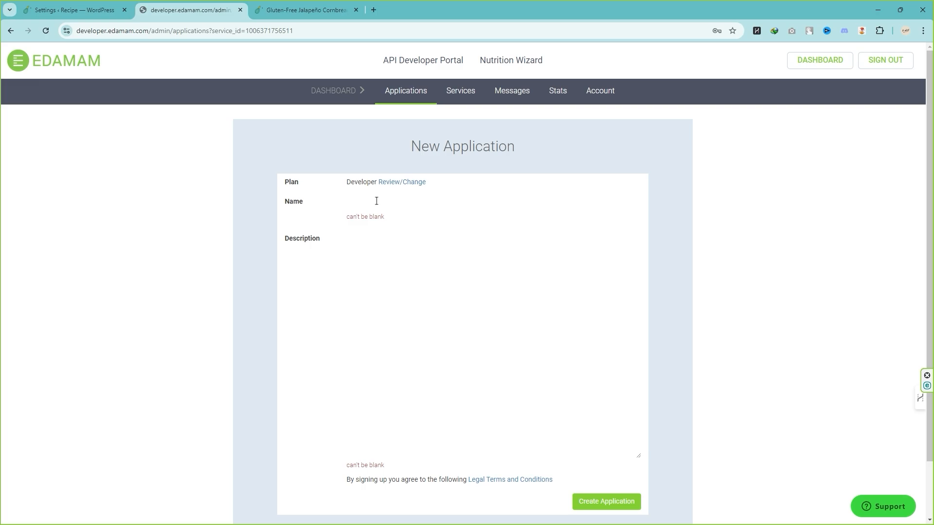
{"action": "type", "text": "recipe"}
{"action": "left_click", "coordinate": [357, 239]}
{"action": "type", "text": "recipe food website"}
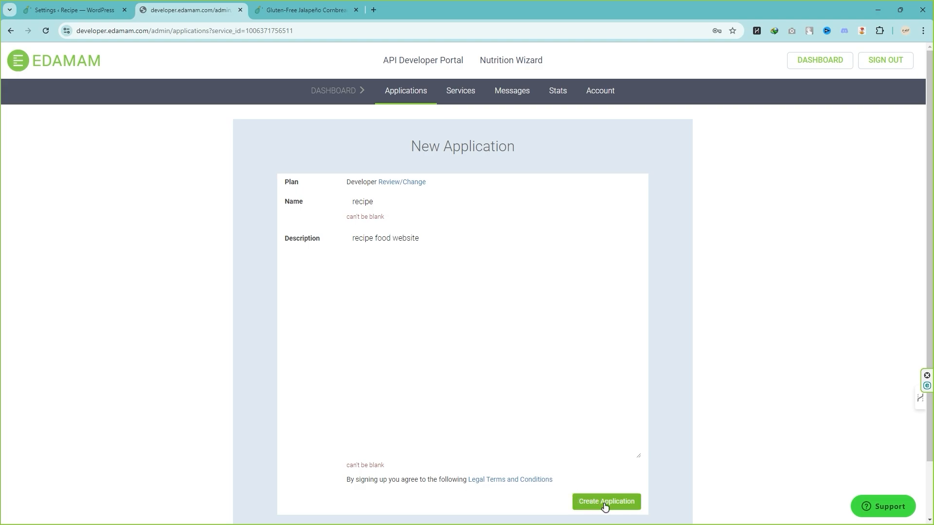
{"action": "left_click", "coordinate": [621, 506]}
- Enable the auto nutrition calculator in the WP Delicious settings and paste the new Edamam application's ID as the Application ID
{"action": "scroll", "coordinate": [458, 314], "scroll_direction": "down", "scroll_amount": 2}
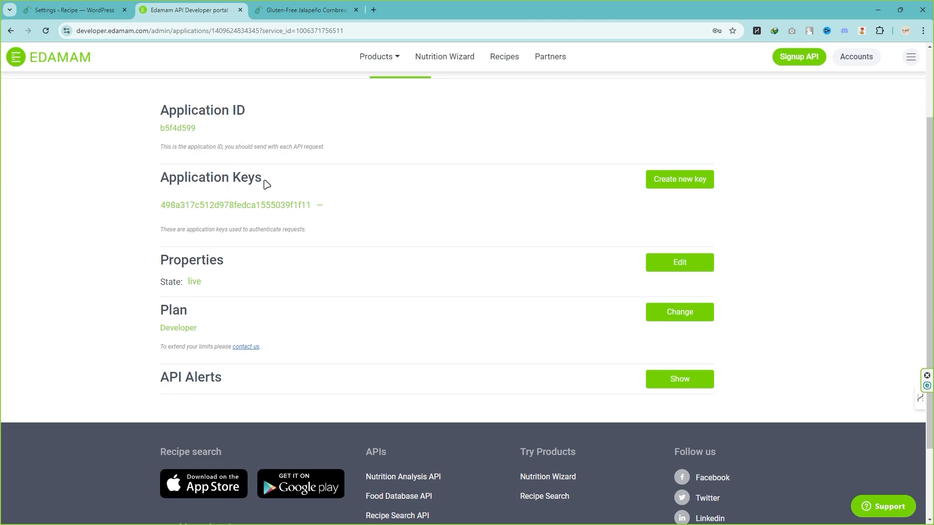
{"action": "left_click_drag", "start_coordinate": [200, 129], "coordinate": [162, 128]}
{"action": "key", "text": "ctrl+c"}
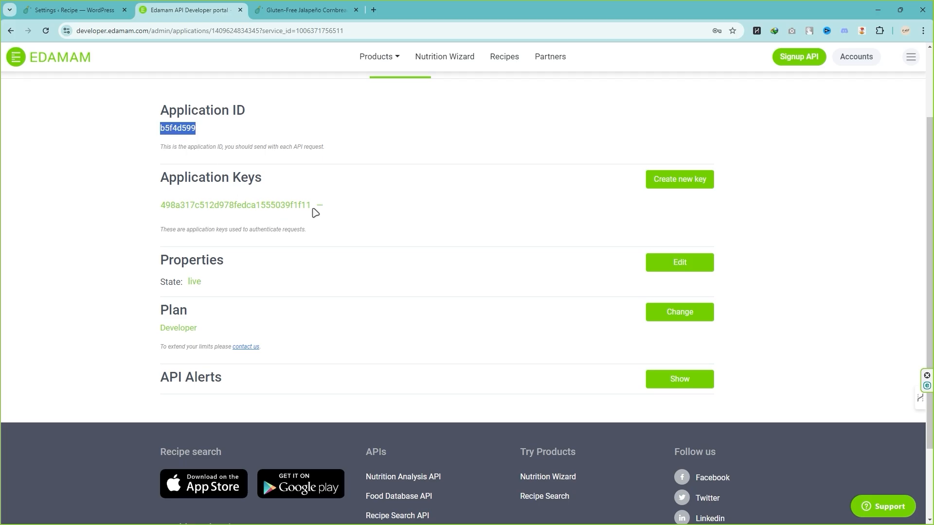
{"action": "key", "text": "ctrl+Page_Up"}
{"action": "left_click", "coordinate": [374, 281]}
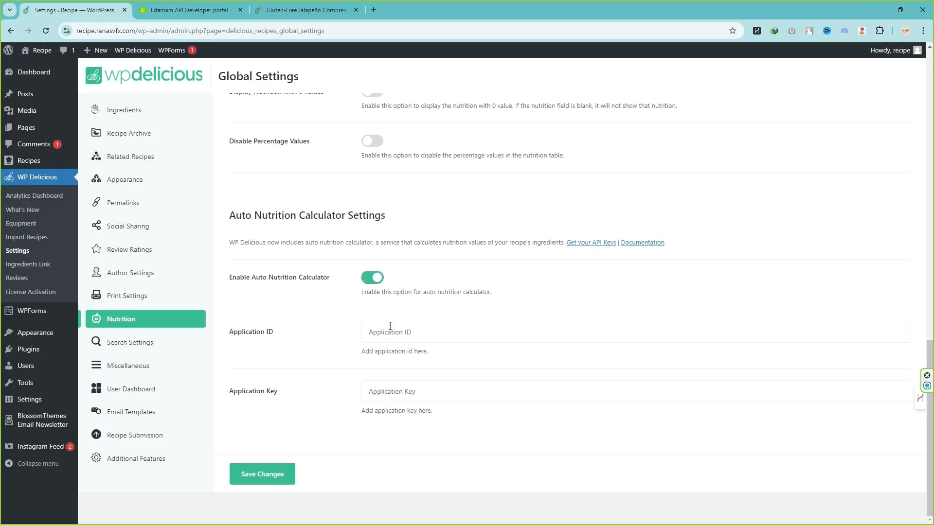
{"action": "left_click", "coordinate": [403, 333]}
{"action": "key", "text": "ctrl+v"}
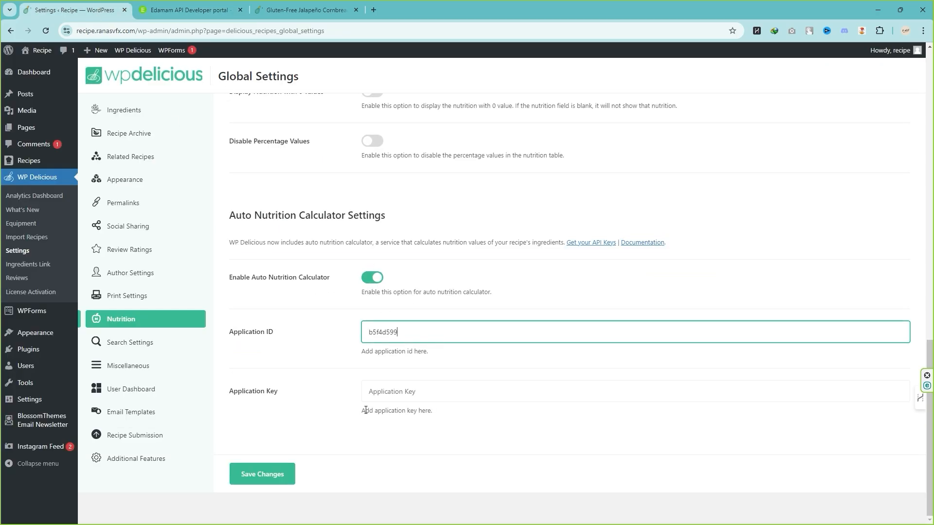
- Copy Edamam's application key into the Application Key setting, save the global settings, and close the Edamam page
{"action": "key", "text": "ctrl+Page_Down"}
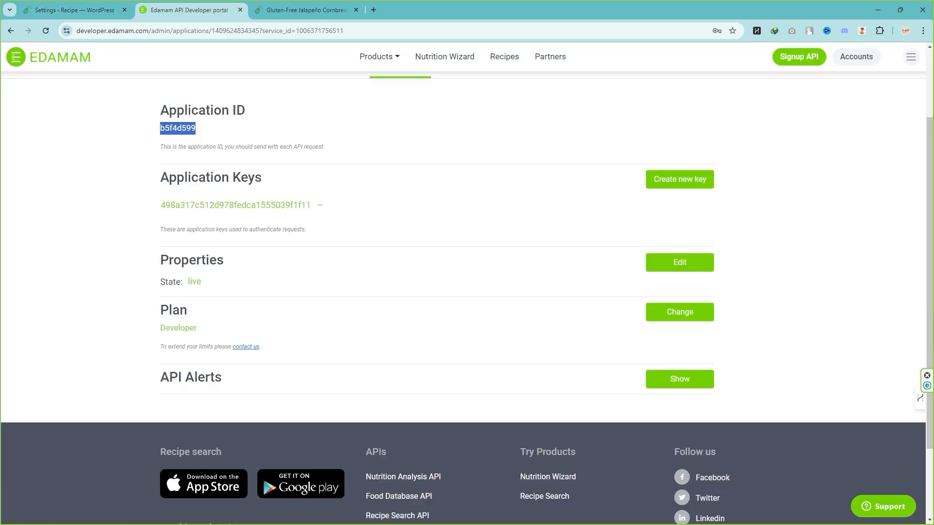
{"action": "left_click_drag", "start_coordinate": [304, 220], "coordinate": [163, 212]}
{"action": "key", "text": "ctrl+c"}
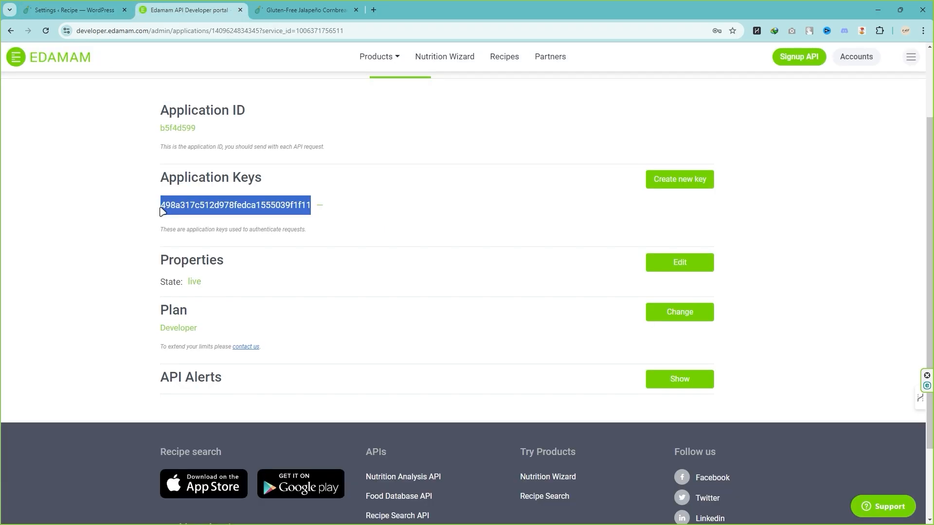
{"action": "key", "text": "ctrl+Page_Up"}
{"action": "left_click", "coordinate": [393, 394]}
{"action": "key", "text": "ctrl+v"}
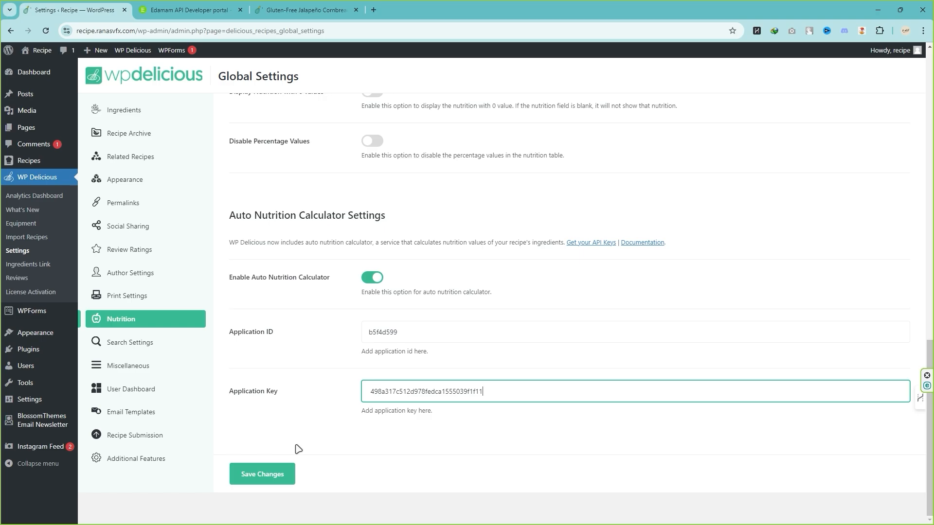
{"action": "left_click", "coordinate": [265, 474]}
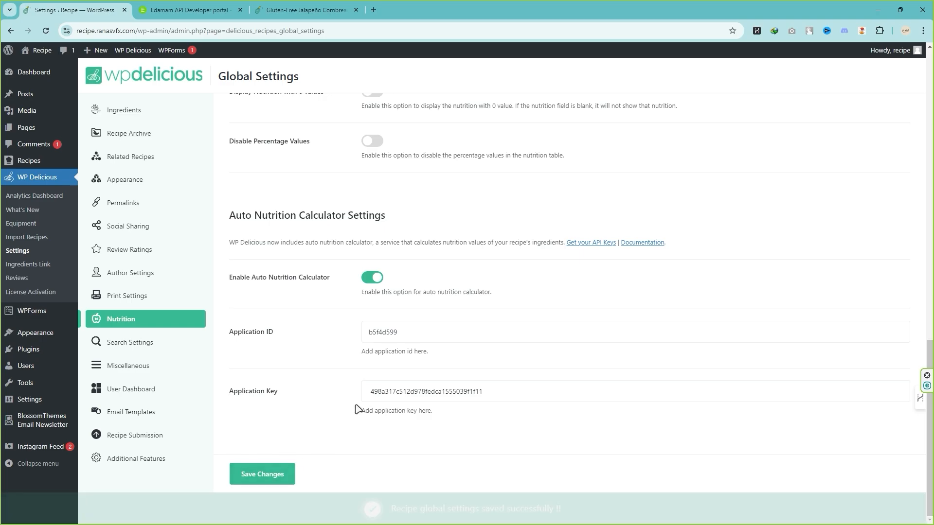
{"action": "left_click", "coordinate": [240, 9]}
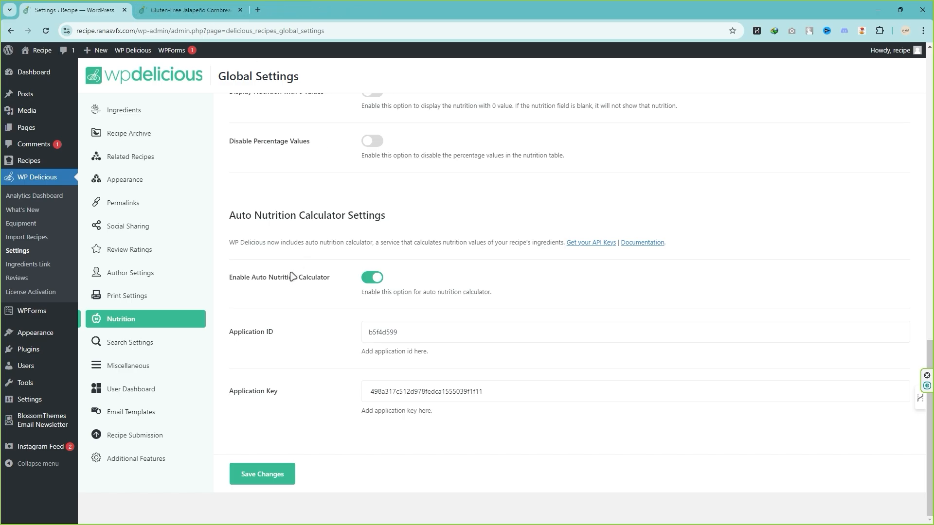
- Open the Search Settings section and examine the recipe search page choices, required shortcode and search logic options
{"action": "left_click", "coordinate": [130, 343]}
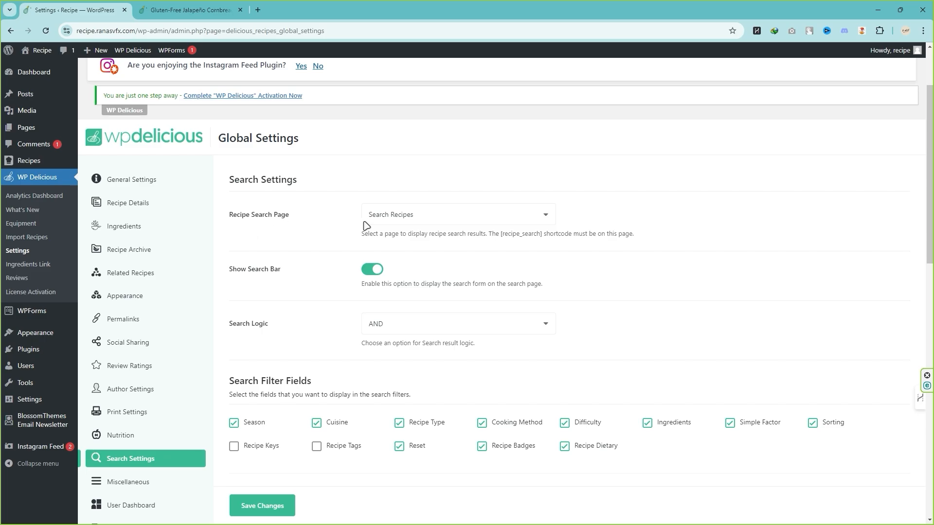
{"action": "left_click", "coordinate": [422, 219]}
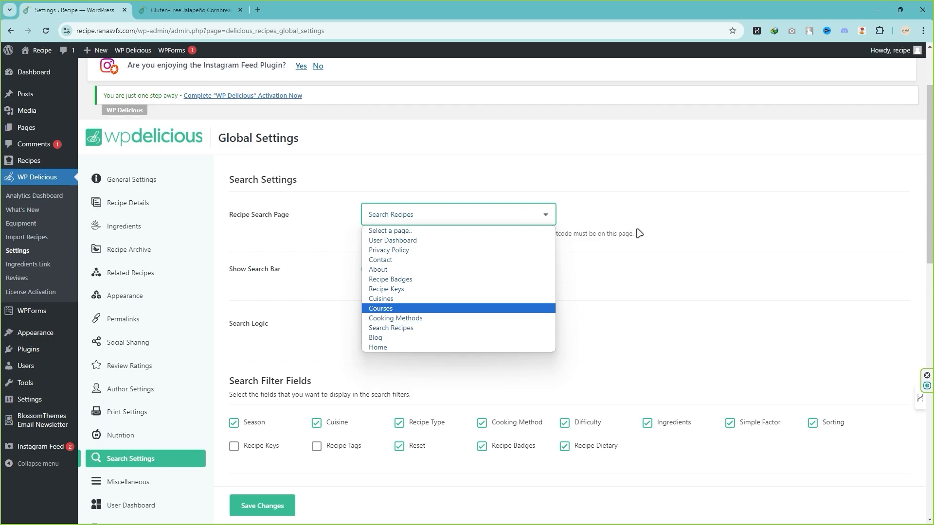
{"action": "left_click", "coordinate": [668, 224]}
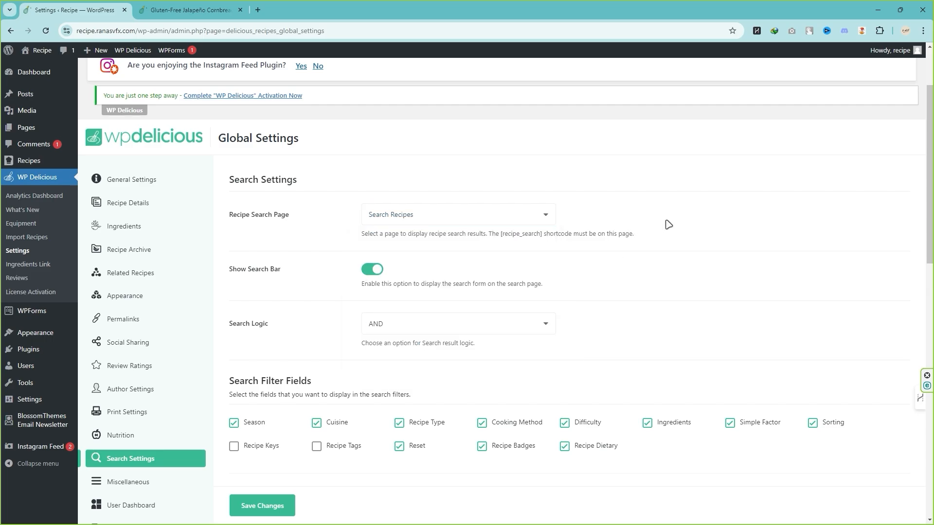
{"action": "left_click", "coordinate": [375, 223]}
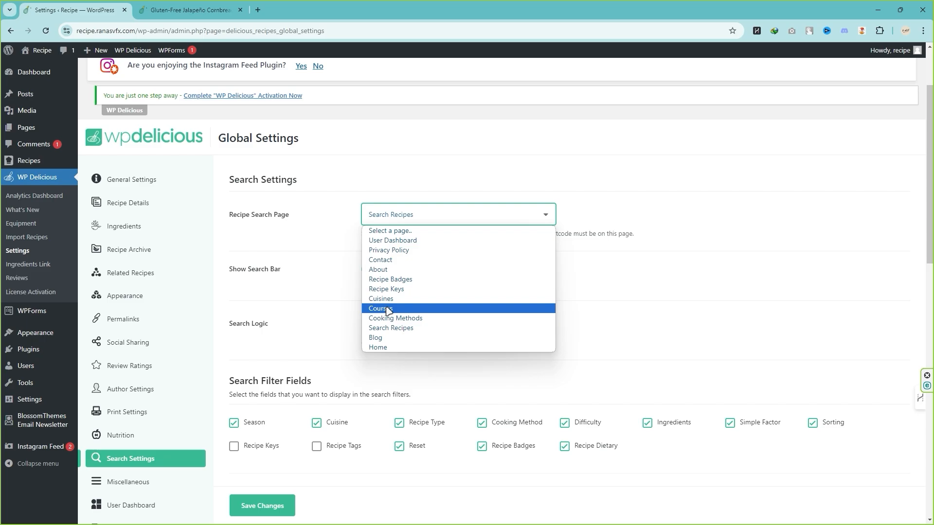
{"action": "left_click", "coordinate": [309, 224]}
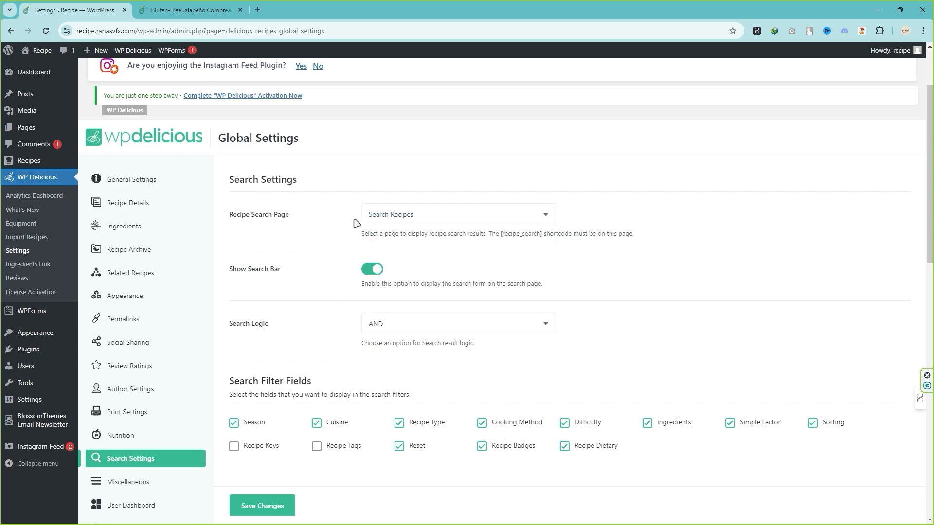
{"action": "mouse_move", "coordinate": [43, 131]}
{"action": "left_click_drag", "start_coordinate": [500, 235], "coordinate": [535, 237]}
{"action": "scroll", "coordinate": [304, 249], "scroll_direction": "down", "scroll_amount": 2}
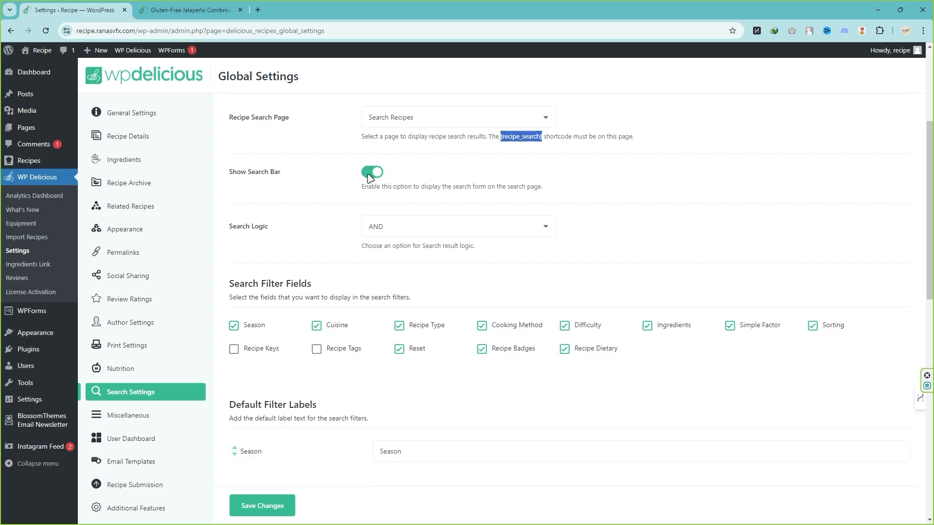
{"action": "scroll", "coordinate": [372, 180], "scroll_direction": "down", "scroll_amount": 1}
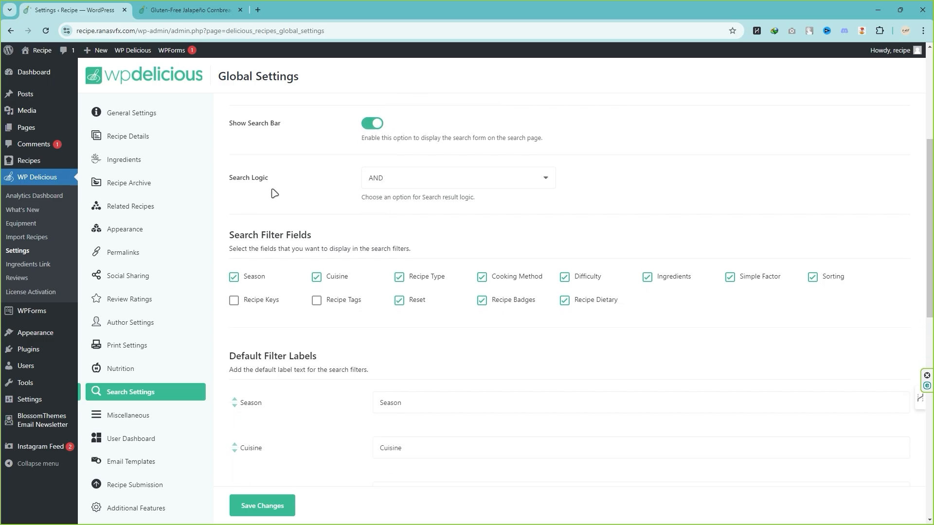
{"action": "left_click", "coordinate": [355, 188]}
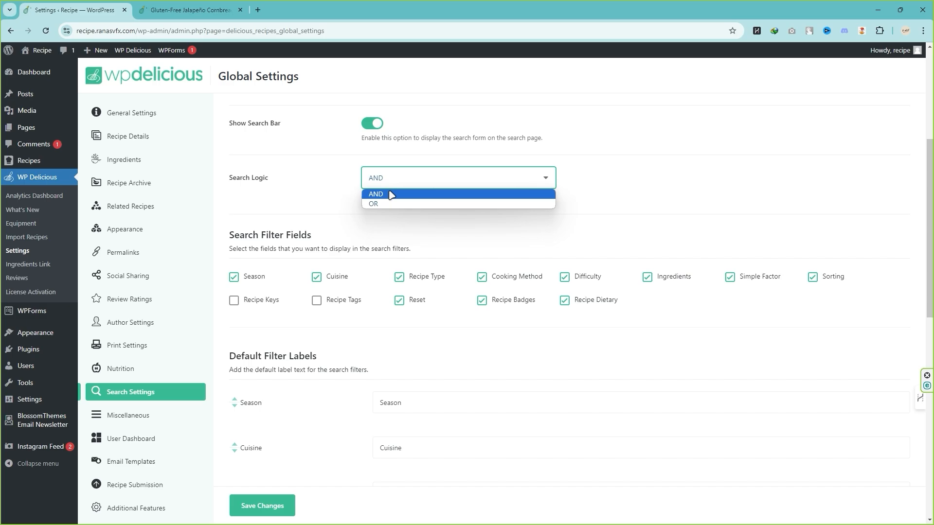
{"action": "scroll", "coordinate": [312, 185], "scroll_direction": "down", "scroll_amount": 3}
{"action": "scroll", "coordinate": [311, 187], "scroll_direction": "up", "scroll_amount": 1}
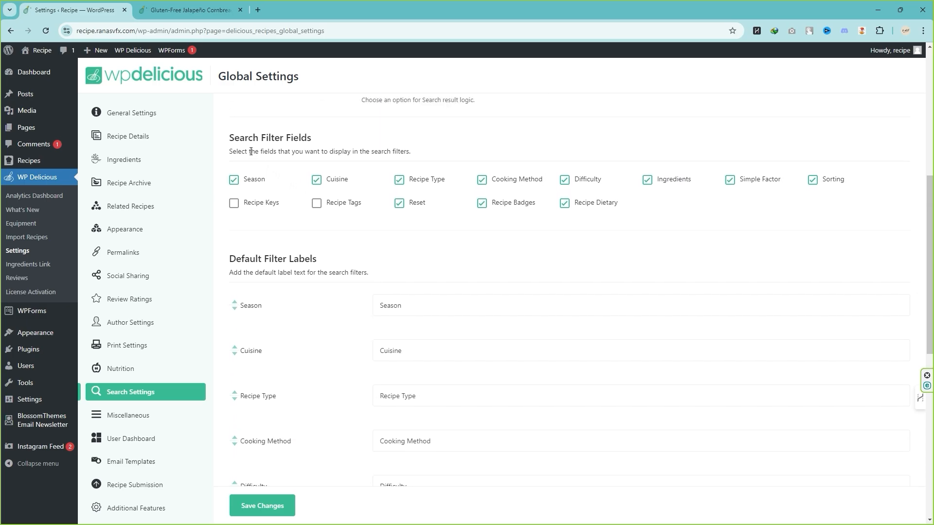
{"action": "left_click", "coordinate": [317, 180]}
{"action": "left_click", "coordinate": [235, 181]}
{"action": "left_click", "coordinate": [236, 183]}
- Review the default filter labels for the search filters and save the search settings
{"action": "scroll", "coordinate": [277, 223], "scroll_direction": "down", "scroll_amount": 2}
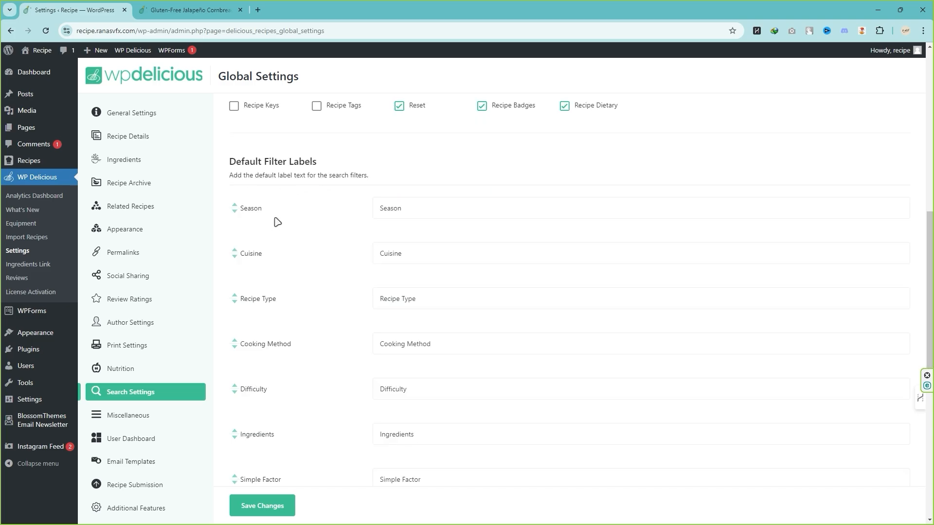
{"action": "double_click", "coordinate": [390, 208]}
{"action": "scroll", "coordinate": [357, 238], "scroll_direction": "up", "scroll_amount": 2}
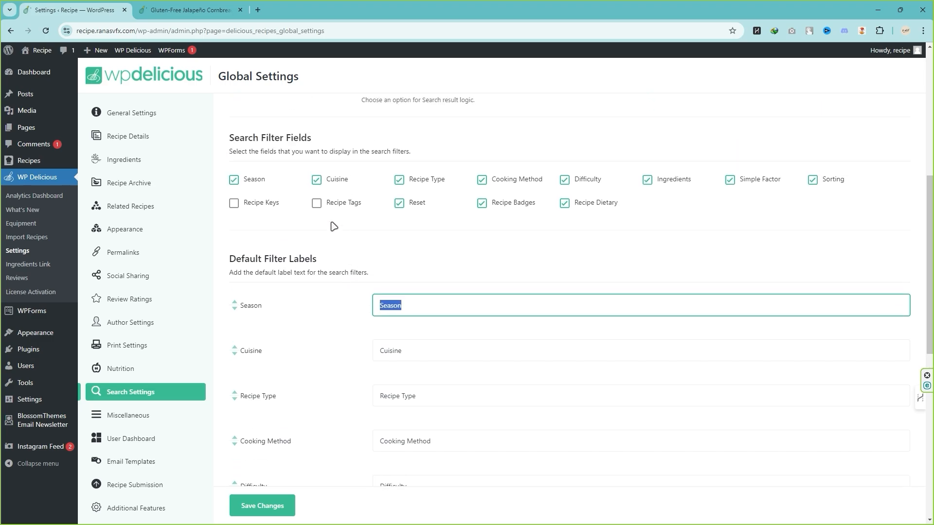
{"action": "key", "text": "Tab"}
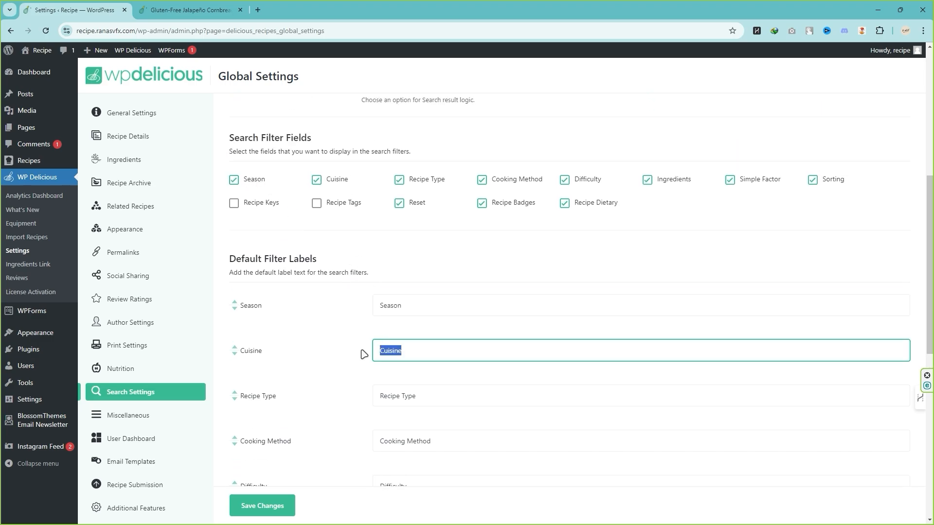
{"action": "scroll", "coordinate": [416, 321], "scroll_direction": "down", "scroll_amount": 2}
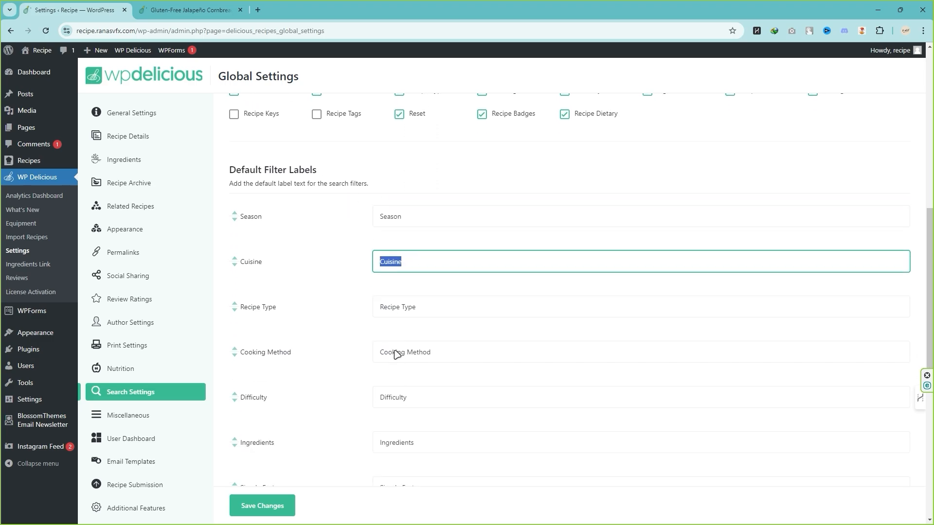
{"action": "key", "text": "Tab"}
{"action": "left_click", "coordinate": [434, 299]}
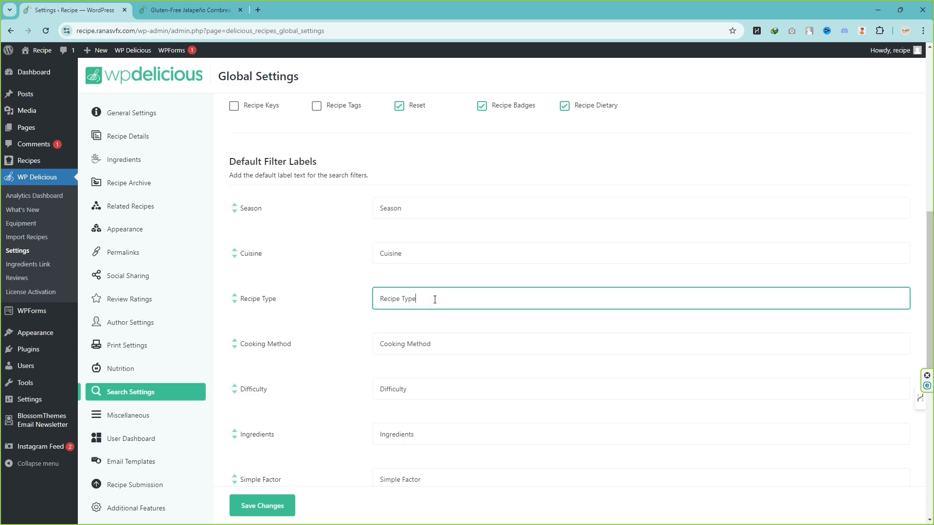
{"action": "scroll", "coordinate": [434, 299], "scroll_direction": "down", "scroll_amount": 7}
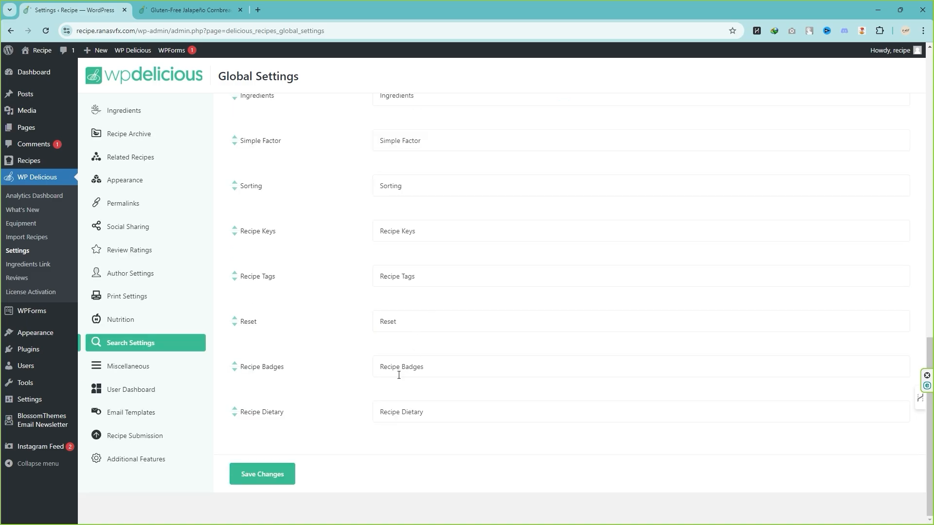
{"action": "left_click", "coordinate": [281, 475]}
- Open the Miscellaneous section and examine the reCAPTCHA version choices and the site key and secret key fields
{"action": "left_click", "coordinate": [128, 366]}
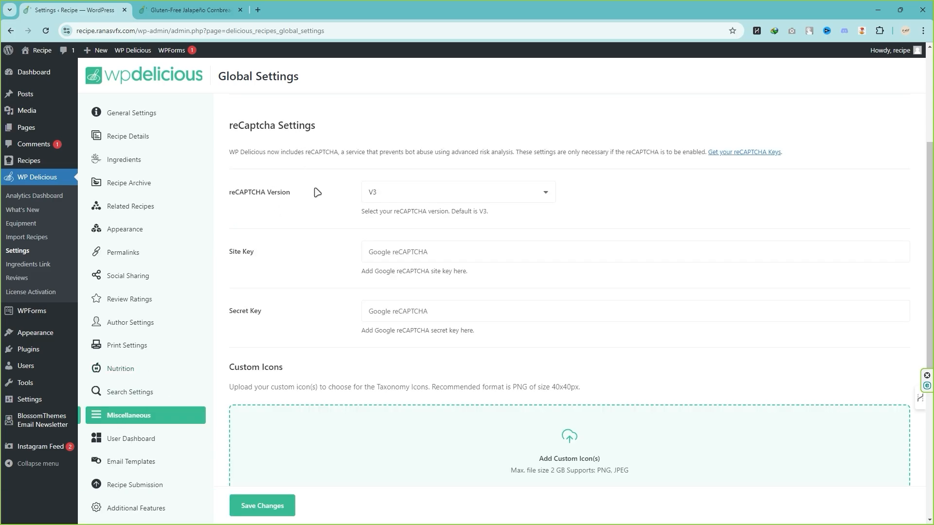
{"action": "left_click", "coordinate": [395, 196]}
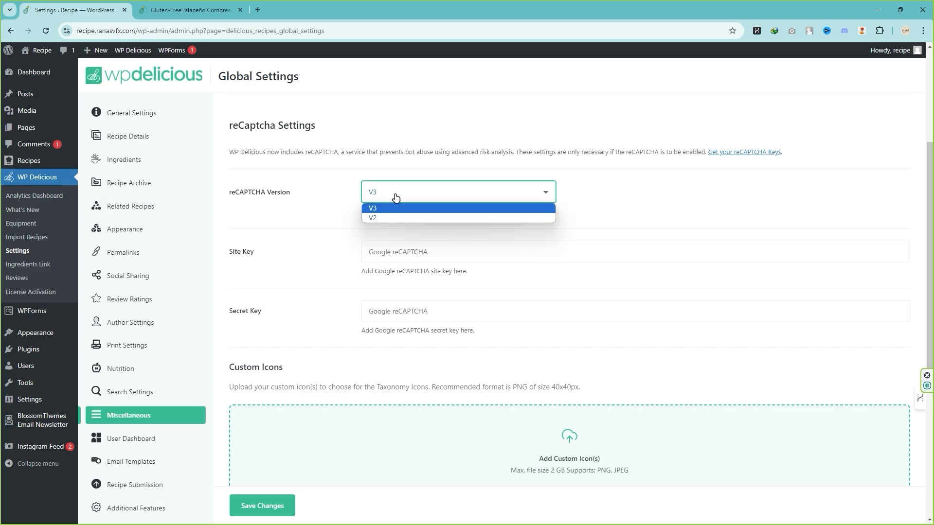
{"action": "left_click", "coordinate": [301, 213]}
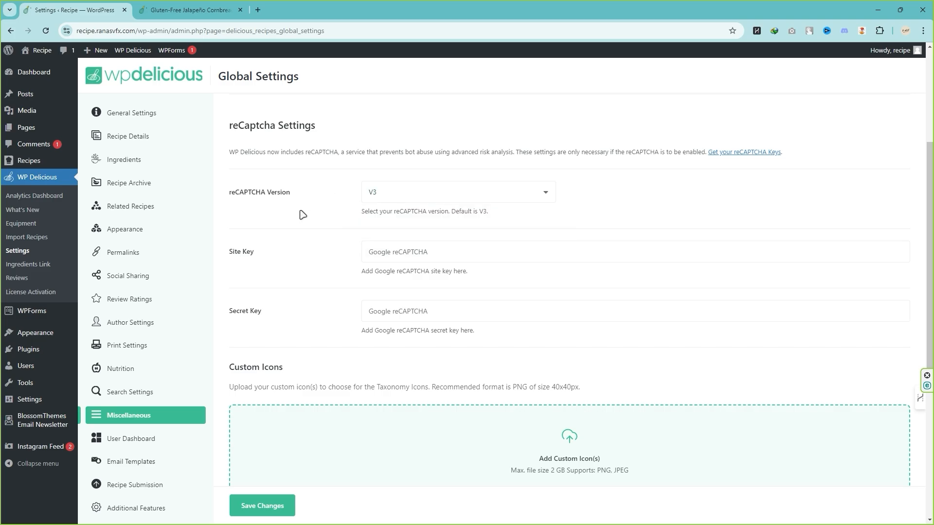
{"action": "left_click", "coordinate": [431, 257]}
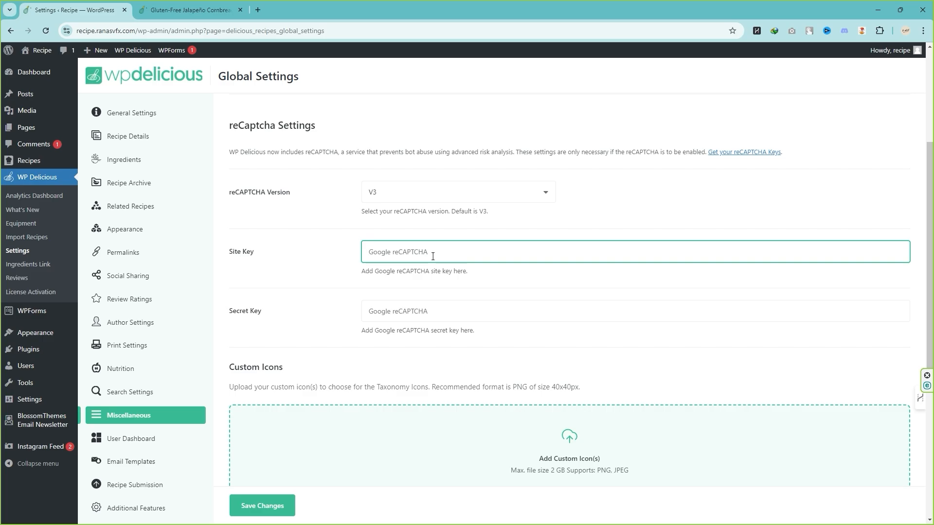
{"action": "left_click", "coordinate": [413, 314]}
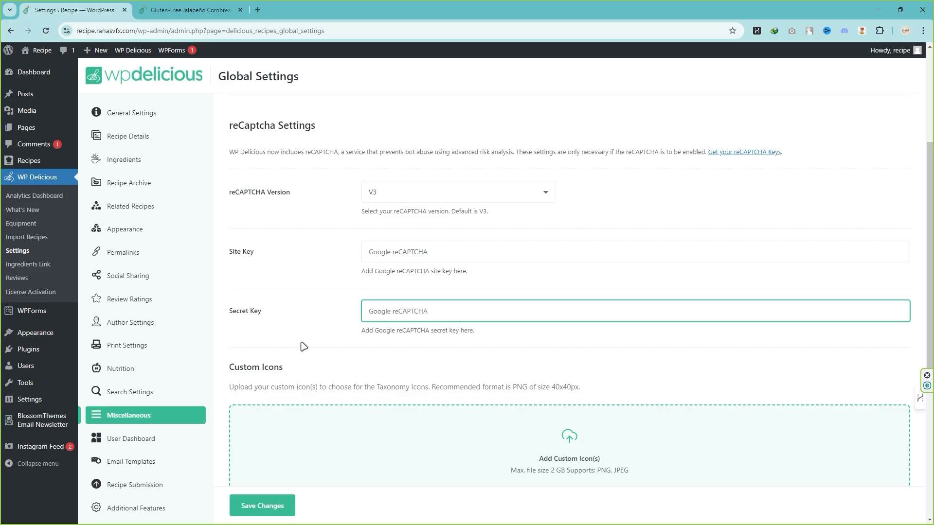
- Review the custom icon, SVG, FontAwesome, session handler and emoji reaction options, and save the Miscellaneous settings
{"action": "scroll", "coordinate": [301, 347], "scroll_direction": "down", "scroll_amount": 4}
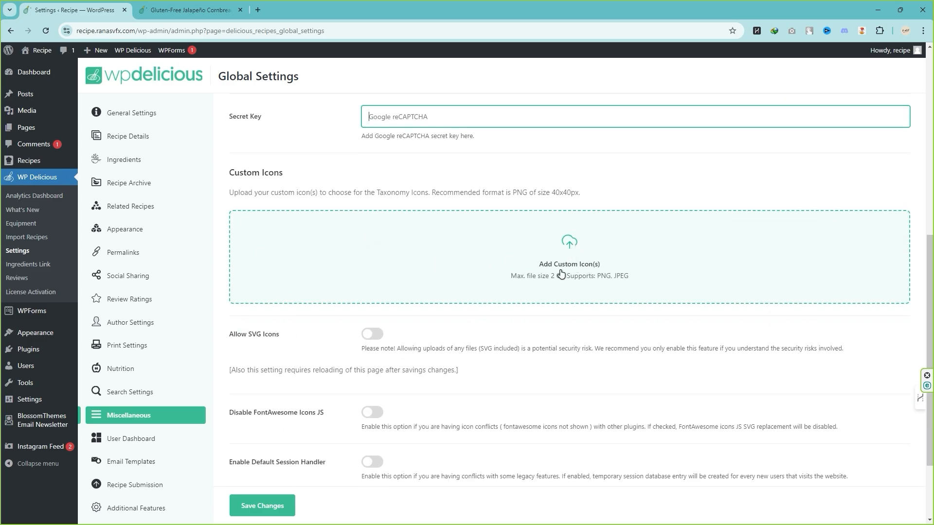
{"action": "scroll", "coordinate": [285, 255], "scroll_direction": "down", "scroll_amount": 2}
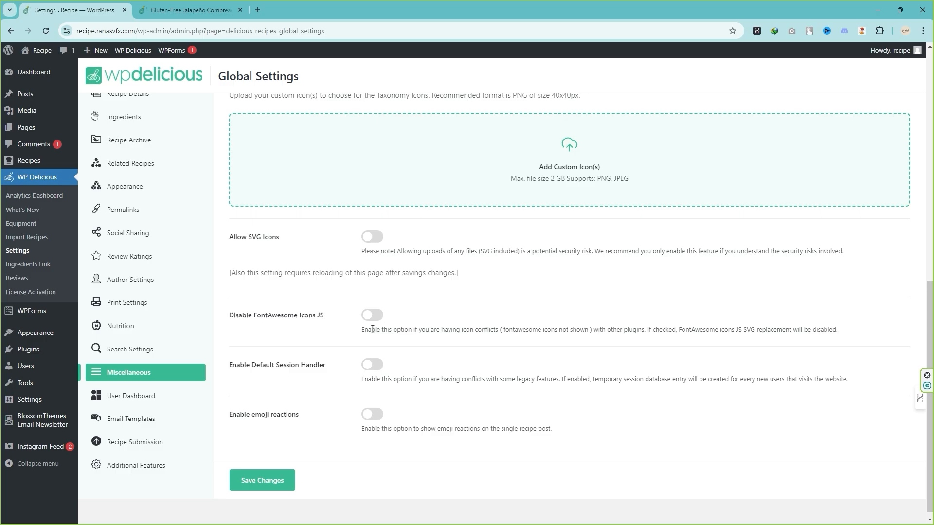
{"action": "scroll", "coordinate": [243, 367], "scroll_direction": "down", "scroll_amount": 1}
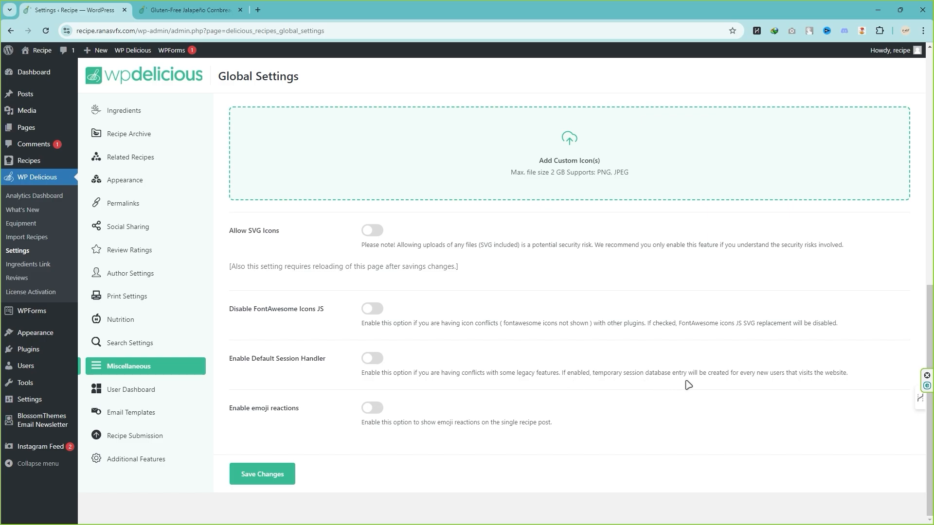
{"action": "scroll", "coordinate": [714, 382], "scroll_direction": "up", "scroll_amount": 1}
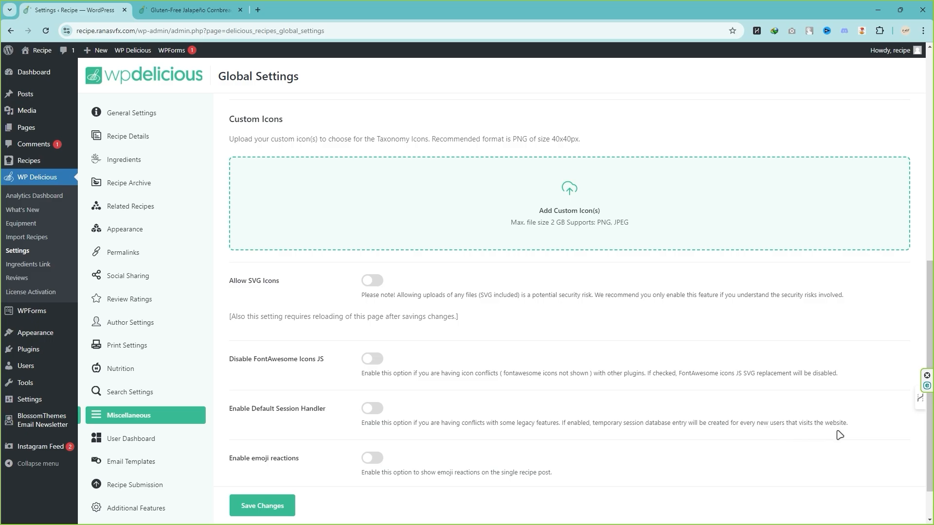
{"action": "scroll", "coordinate": [827, 435], "scroll_direction": "down", "scroll_amount": 1}
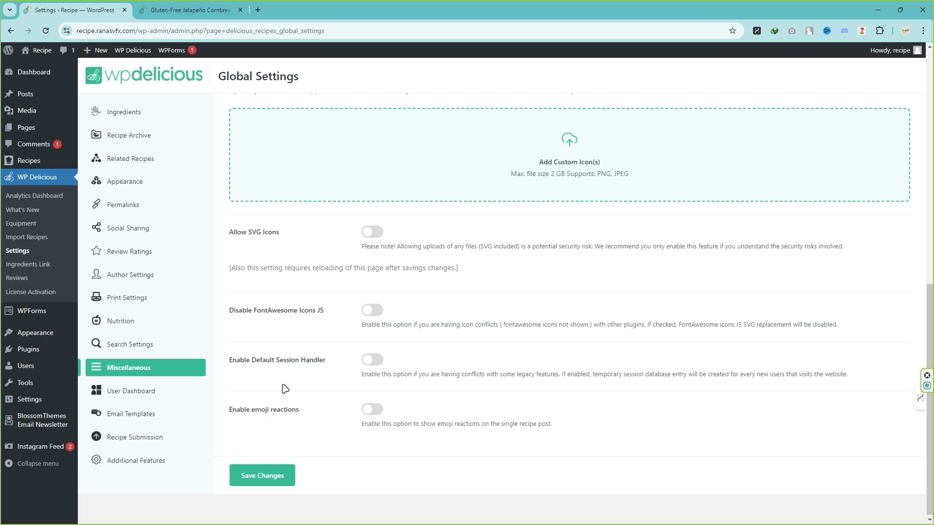
{"action": "scroll", "coordinate": [285, 389], "scroll_direction": "up", "scroll_amount": 3}
{"action": "scroll", "coordinate": [291, 438], "scroll_direction": "down", "scroll_amount": 3}
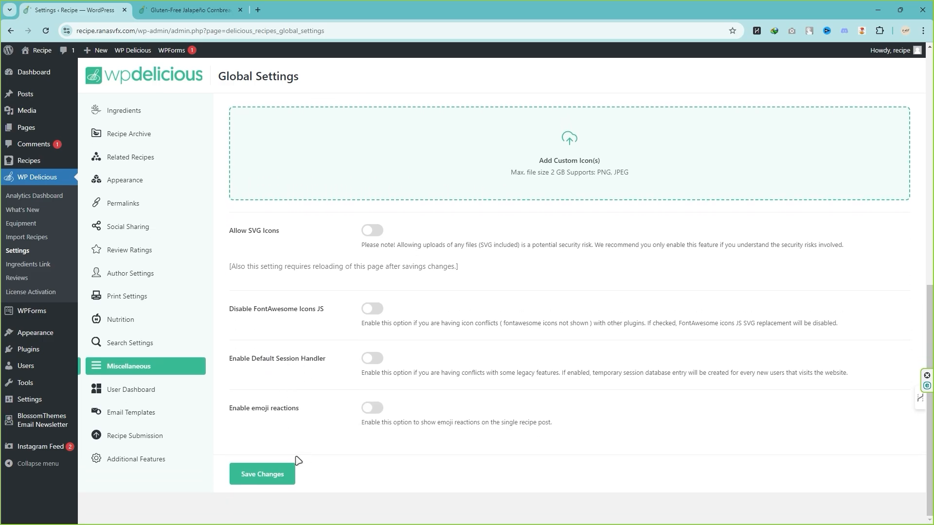
{"action": "left_click", "coordinate": [263, 475]}
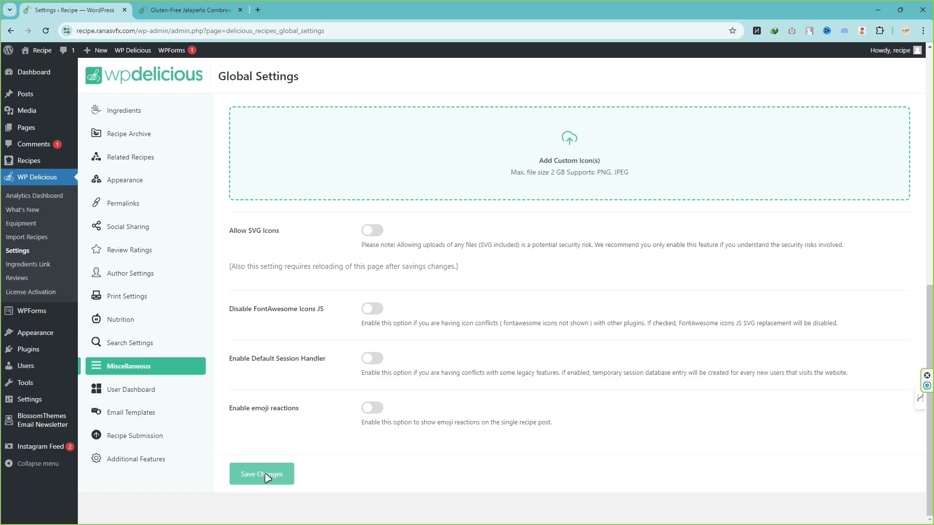
- In the User Dashboard section, enable Terms and Conditions for the registration form and check its message text
{"action": "left_click", "coordinate": [121, 393]}
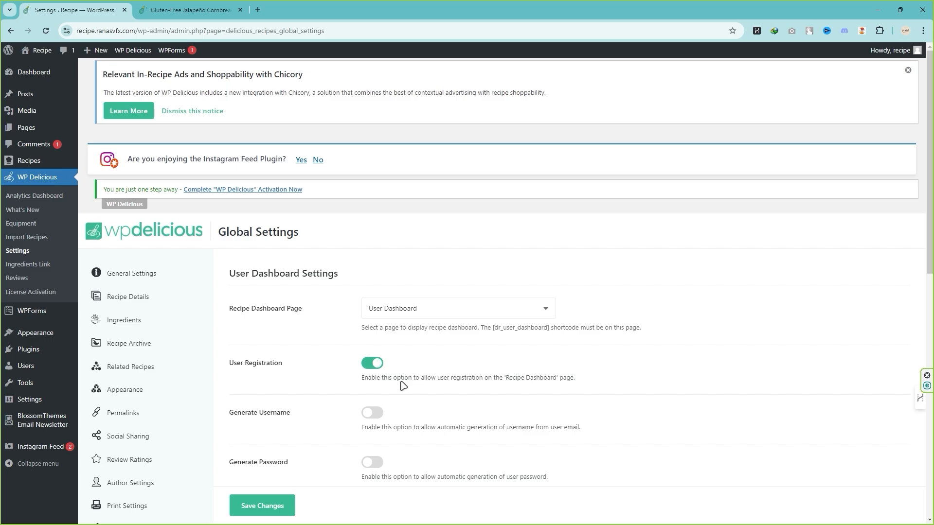
{"action": "scroll", "coordinate": [334, 413], "scroll_direction": "down", "scroll_amount": 3}
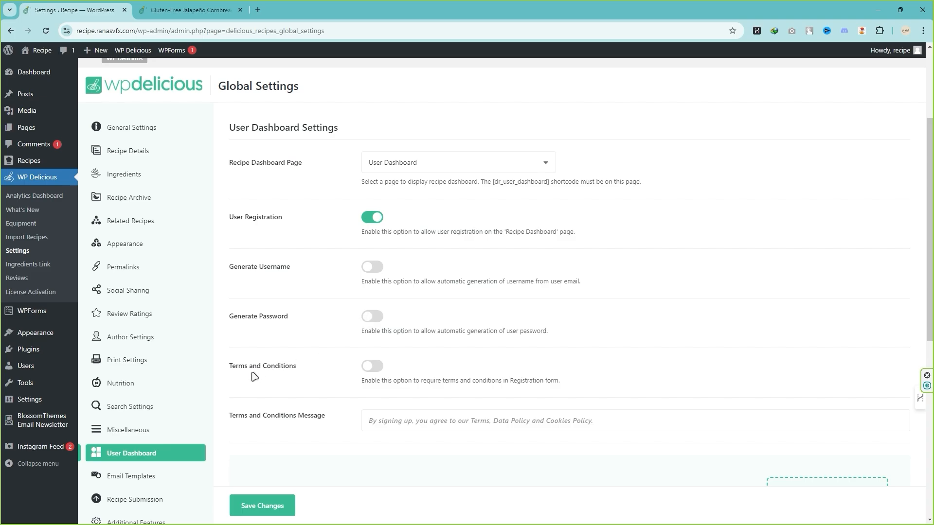
{"action": "left_click", "coordinate": [374, 371]}
{"action": "left_click", "coordinate": [408, 421]}
{"action": "scroll", "coordinate": [580, 336], "scroll_direction": "down", "scroll_amount": 3}
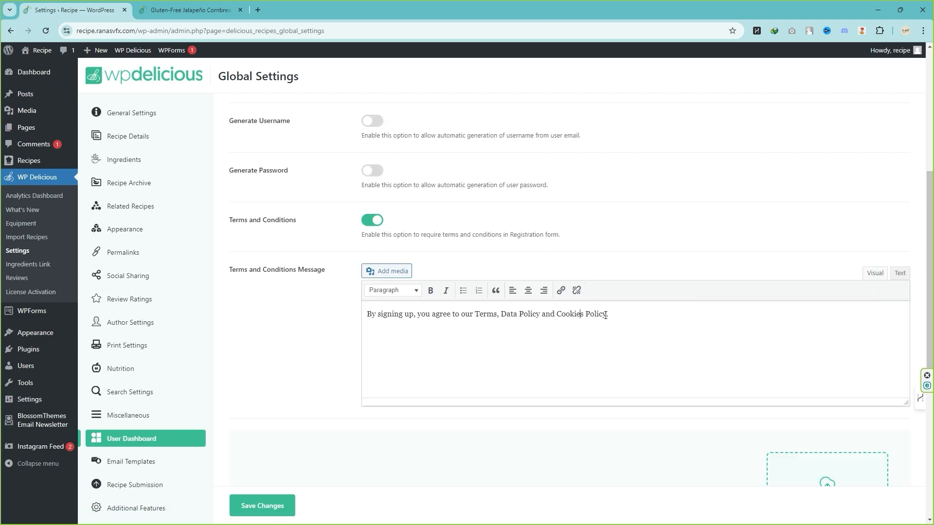
{"action": "left_click_drag", "start_coordinate": [610, 314], "coordinate": [586, 313]}
- Review the login and registration form photo and reCAPTCHA options, and save the User Dashboard settings
{"action": "scroll", "coordinate": [312, 319], "scroll_direction": "down", "scroll_amount": 3}
{"action": "scroll", "coordinate": [314, 321], "scroll_direction": "down", "scroll_amount": 2}
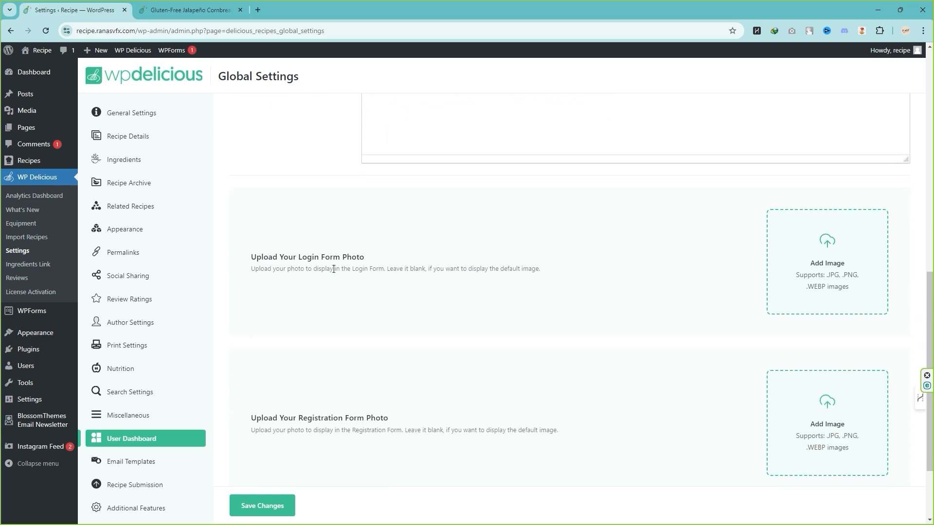
{"action": "scroll", "coordinate": [377, 357], "scroll_direction": "down", "scroll_amount": 2}
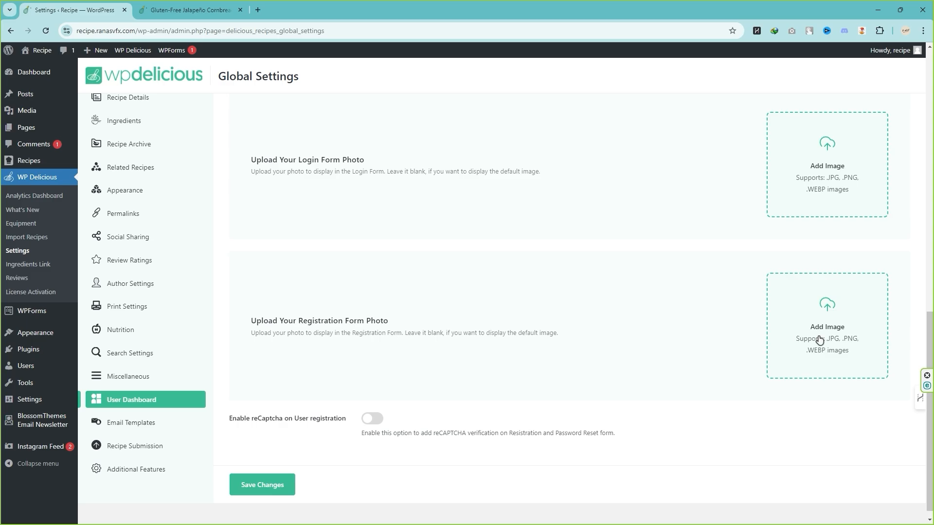
{"action": "scroll", "coordinate": [807, 343], "scroll_direction": "down", "scroll_amount": 1}
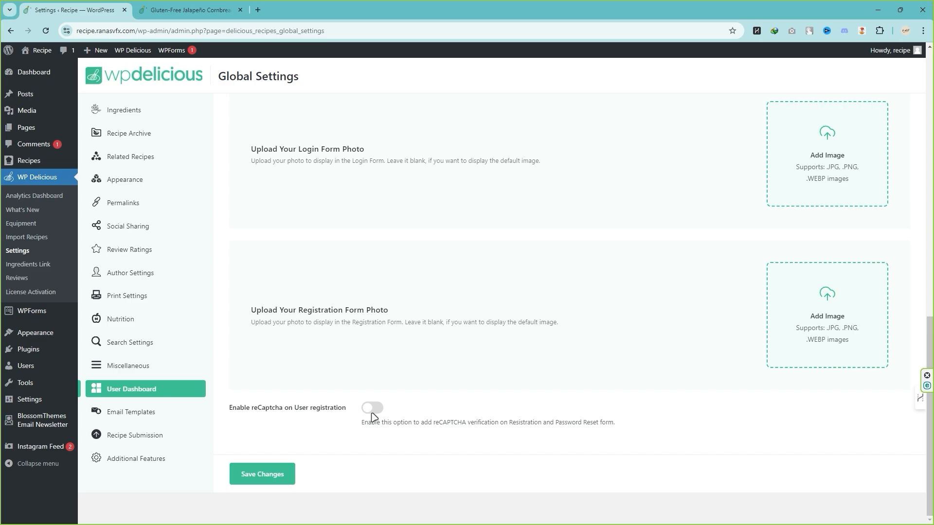
{"action": "left_click", "coordinate": [265, 477]}
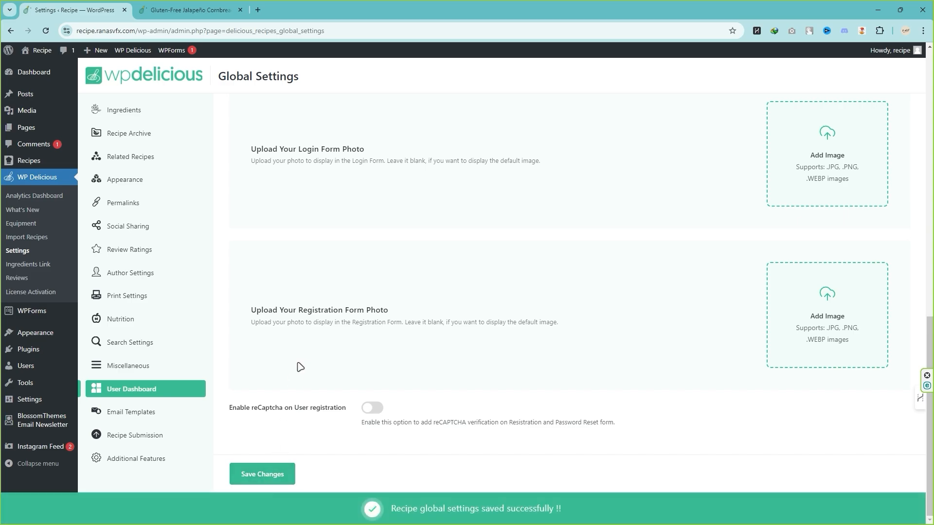
- Open the Email Templates section and look through the New Account, Reset Password, New Recipe Submission and Recipe Published templates
{"action": "left_click", "coordinate": [124, 414]}
{"action": "scroll", "coordinate": [145, 418], "scroll_direction": "down", "scroll_amount": 2}
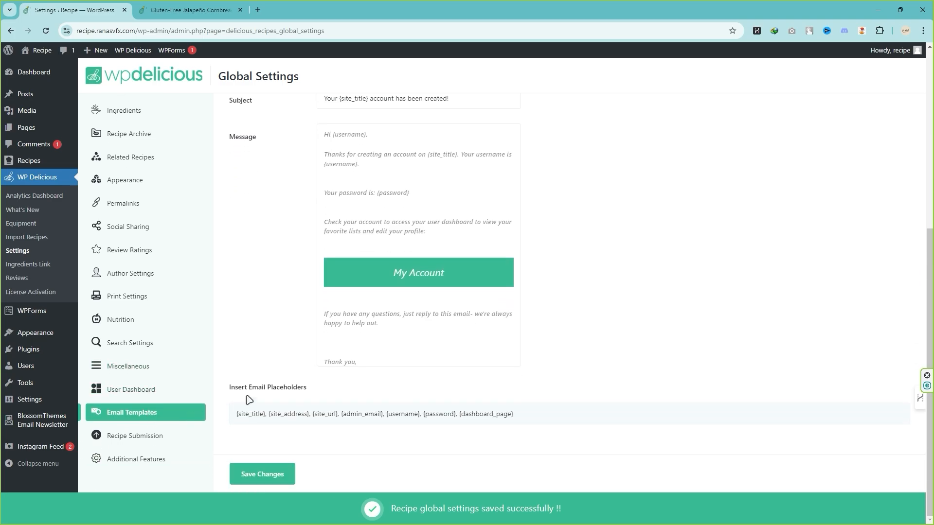
{"action": "scroll", "coordinate": [265, 270], "scroll_direction": "up", "scroll_amount": 5}
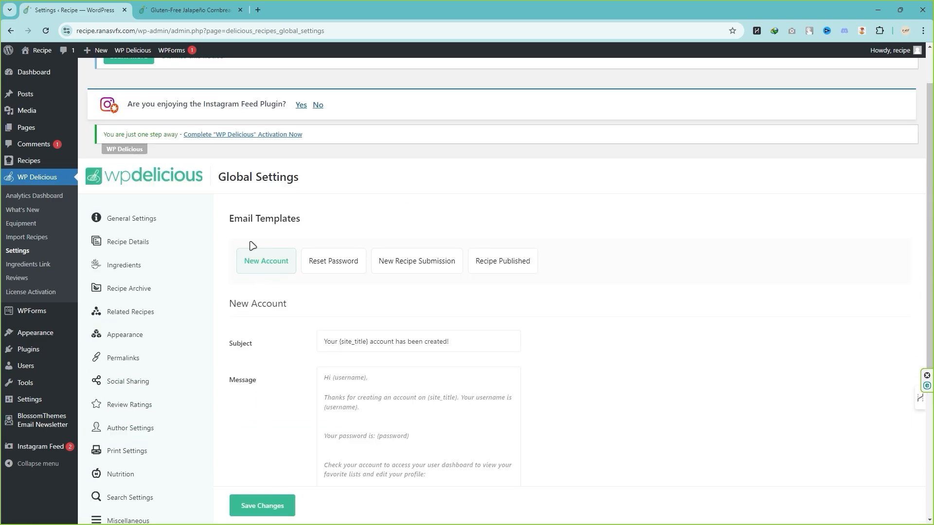
{"action": "left_click", "coordinate": [332, 270]}
{"action": "left_click", "coordinate": [400, 271]}
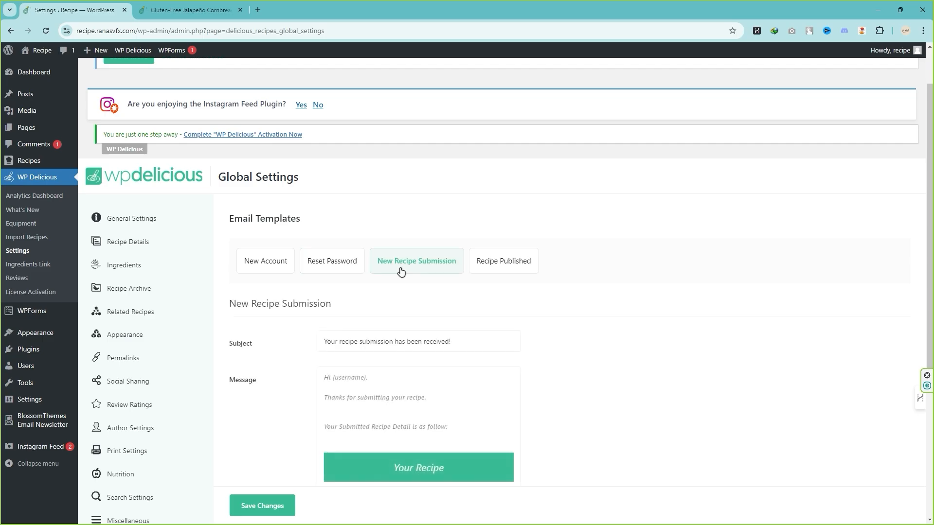
{"action": "left_click", "coordinate": [491, 272]}
- Examine the editable message text of the New Account and Reset Password email templates, including the insertable placeholders
{"action": "left_click", "coordinate": [265, 263]}
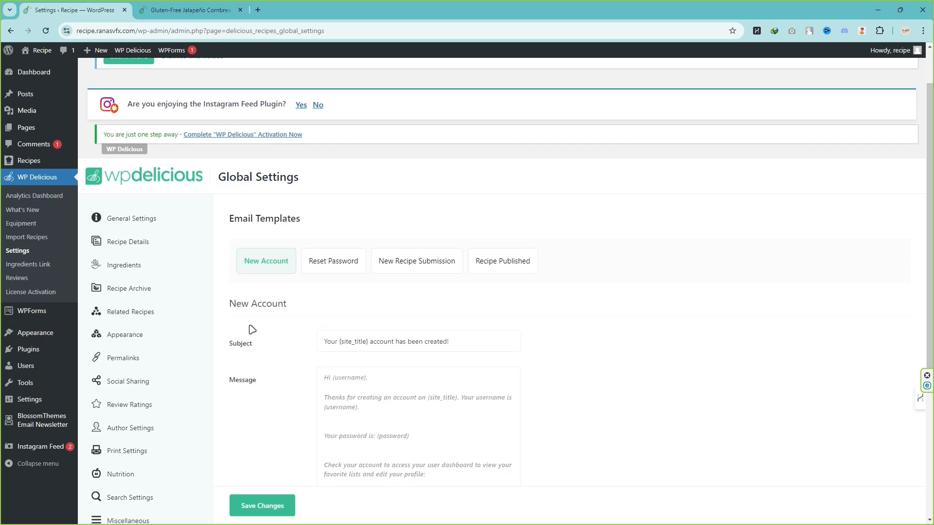
{"action": "scroll", "coordinate": [358, 396], "scroll_direction": "down", "scroll_amount": 2}
{"action": "left_click", "coordinate": [371, 343]}
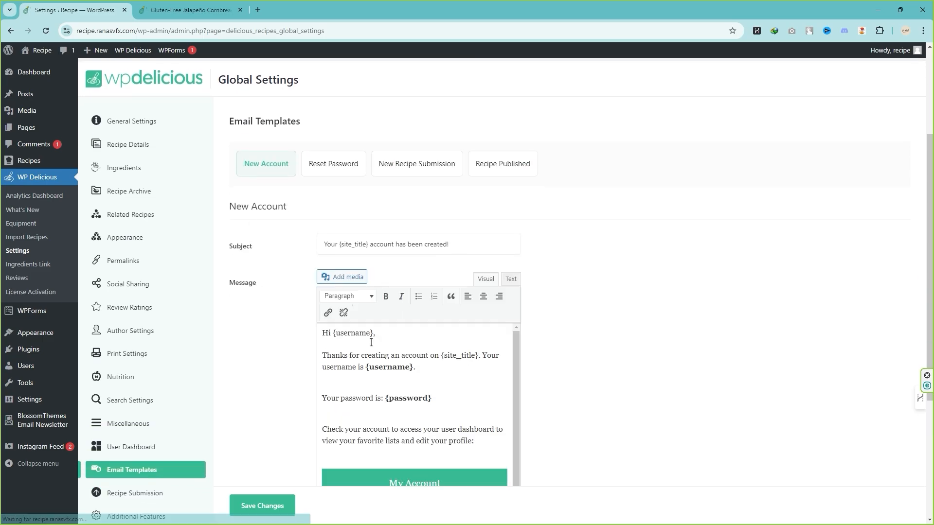
{"action": "scroll", "coordinate": [368, 382], "scroll_direction": "down", "scroll_amount": 1}
{"action": "scroll", "coordinate": [354, 350], "scroll_direction": "up", "scroll_amount": 1}
{"action": "left_click", "coordinate": [333, 212]}
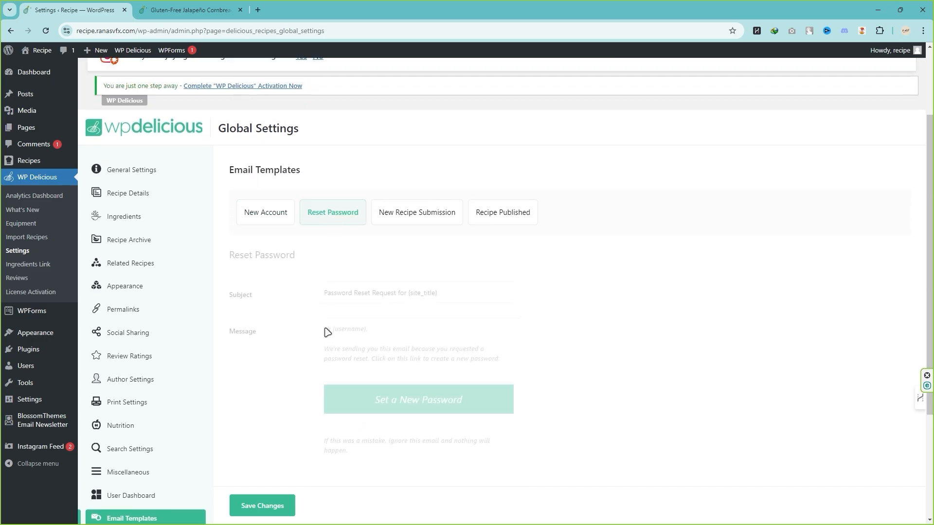
{"action": "scroll", "coordinate": [245, 354], "scroll_direction": "down", "scroll_amount": 1}
{"action": "scroll", "coordinate": [246, 354], "scroll_direction": "down", "scroll_amount": 3}
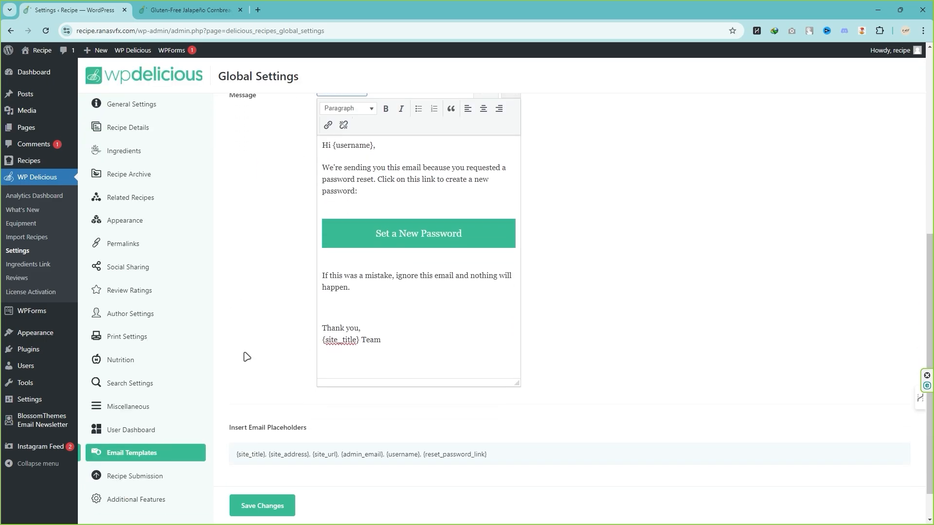
- In the Recipe Submission section, read the Enable Recipe Submission option and review the customizable recipe fields without changing them
{"action": "left_click", "coordinate": [119, 442]}
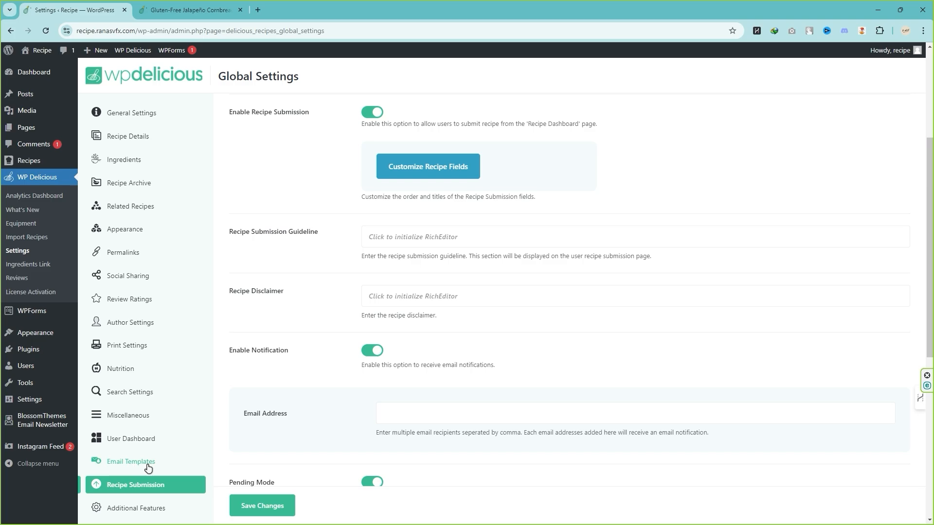
{"action": "scroll", "coordinate": [248, 292], "scroll_direction": "up", "scroll_amount": 2}
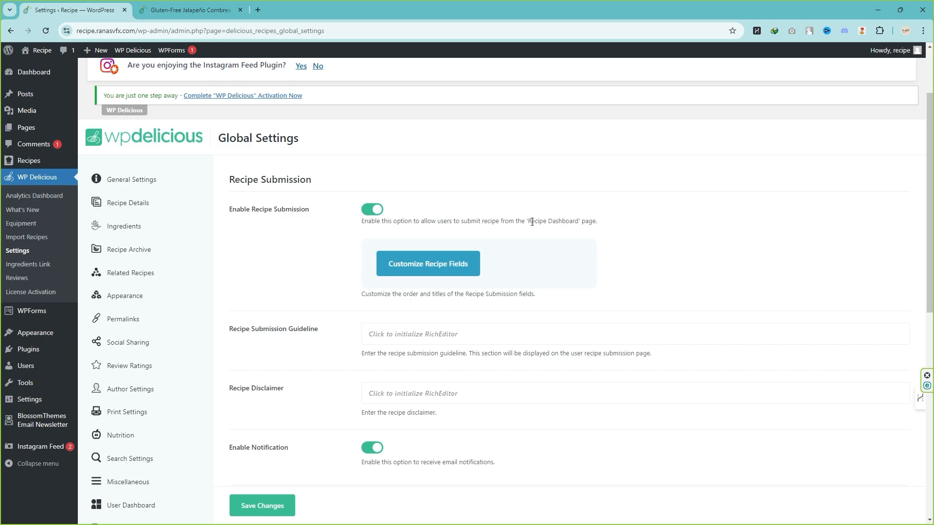
{"action": "left_click_drag", "start_coordinate": [531, 222], "coordinate": [572, 220]}
{"action": "left_click", "coordinate": [590, 222]}
{"action": "left_click", "coordinate": [438, 266]}
{"action": "scroll", "coordinate": [401, 331], "scroll_direction": "down", "scroll_amount": 1}
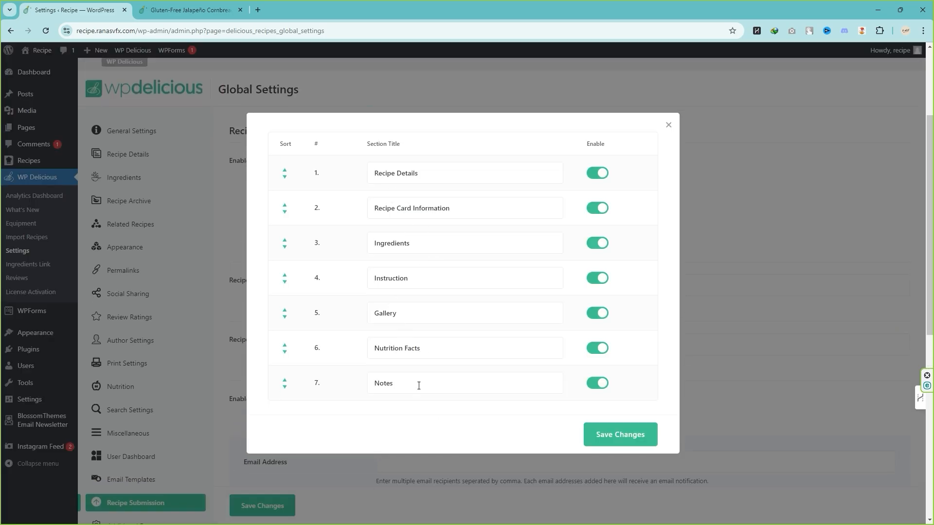
{"action": "left_click", "coordinate": [667, 125]}
- Open the Recipe Submission Guideline rich text editor and check the Recipe Disclaimer field
{"action": "scroll", "coordinate": [274, 253], "scroll_direction": "down", "scroll_amount": 1}
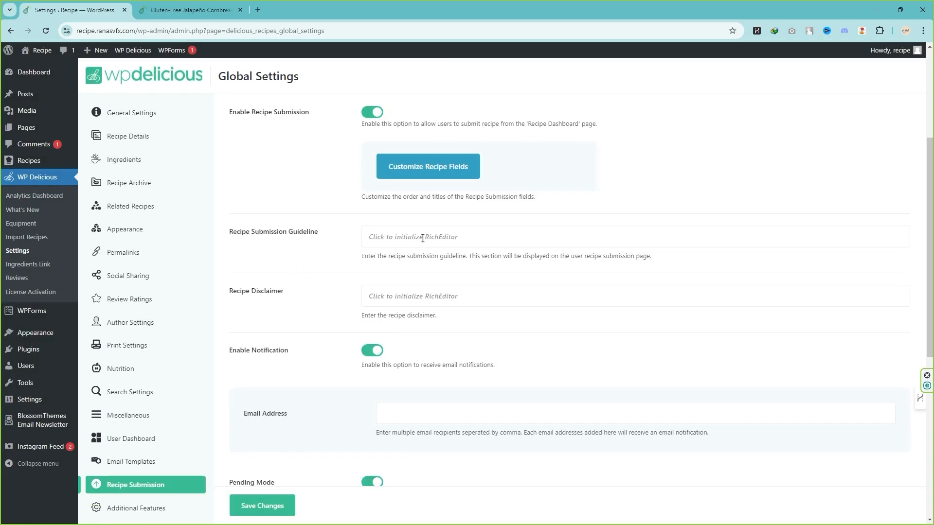
{"action": "left_click", "coordinate": [422, 238]}
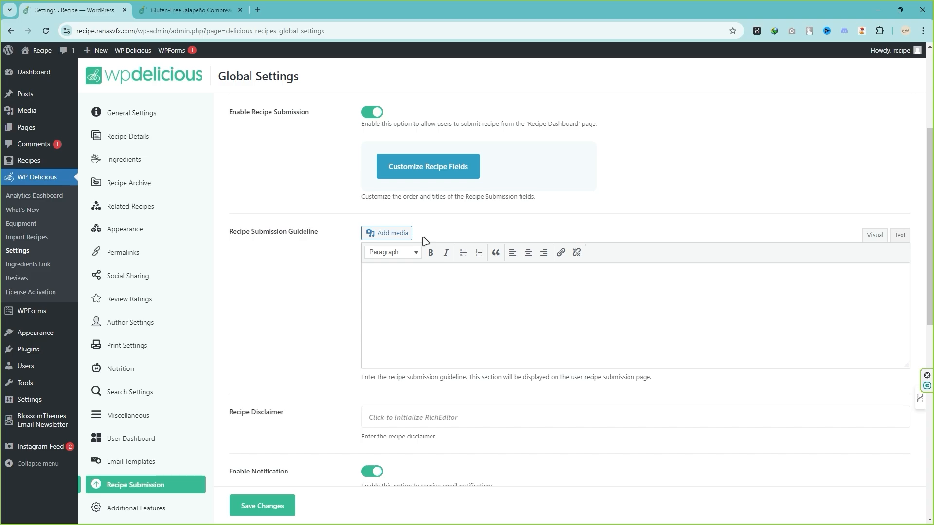
{"action": "left_click", "coordinate": [432, 273]}
{"action": "scroll", "coordinate": [431, 272], "scroll_direction": "down", "scroll_amount": 3}
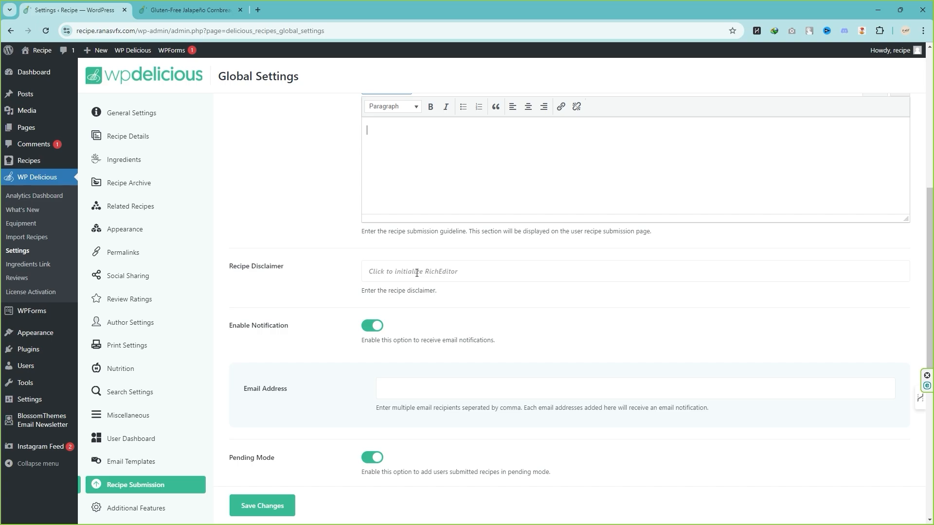
- Enter the notification recipient's email address under Enable Notification in the Recipe Submission settings
{"action": "scroll", "coordinate": [405, 296], "scroll_direction": "down", "scroll_amount": 2}
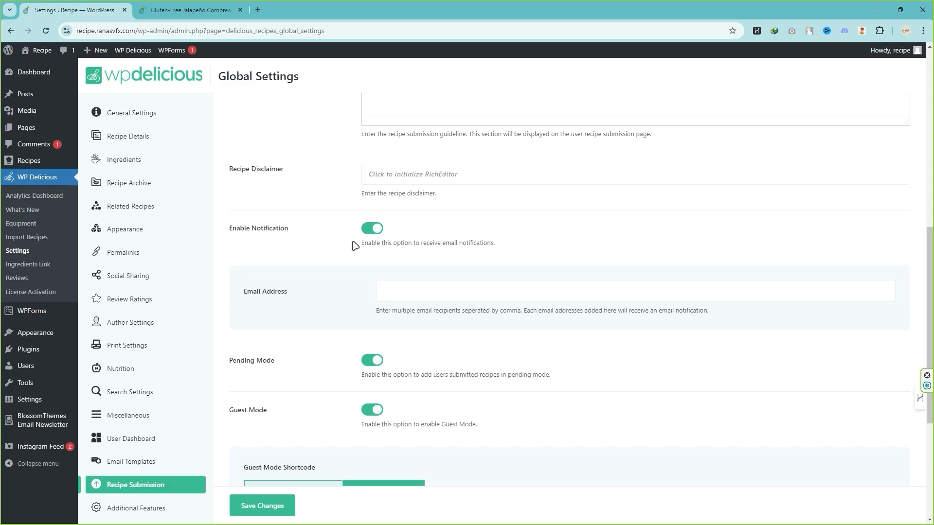
{"action": "left_click", "coordinate": [413, 292]}
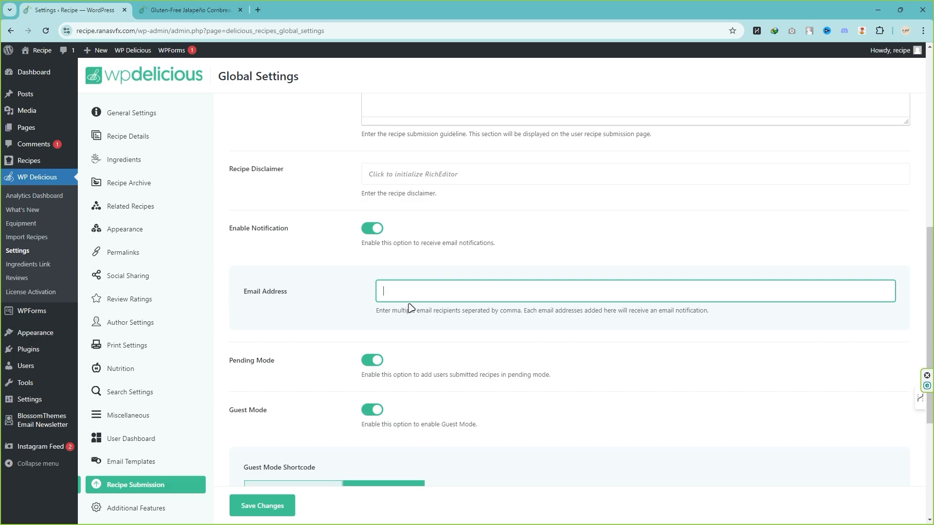
{"action": "key", "text": "ctrl+v"}
- Read the Pending Mode description for recipes submitted by users
{"action": "scroll", "coordinate": [409, 308], "scroll_direction": "down", "scroll_amount": 2}
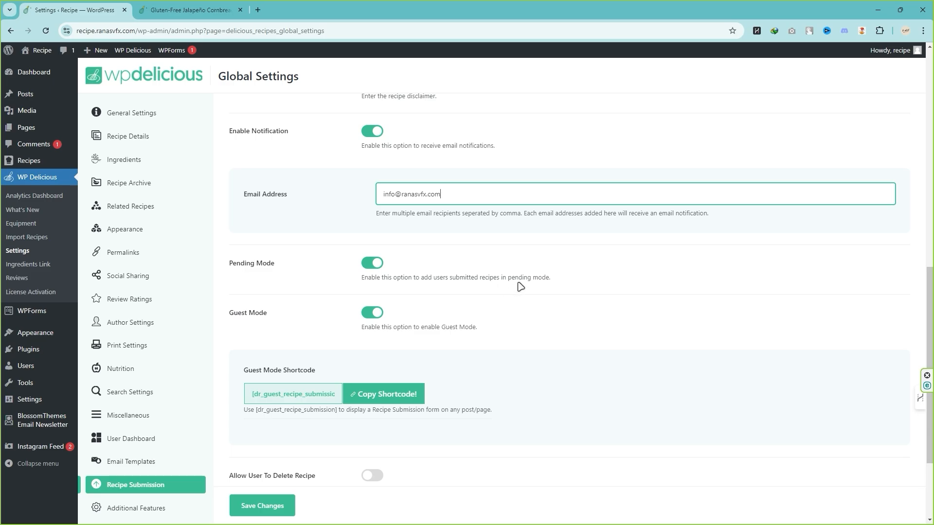
{"action": "left_click_drag", "start_coordinate": [516, 284], "coordinate": [563, 284]}
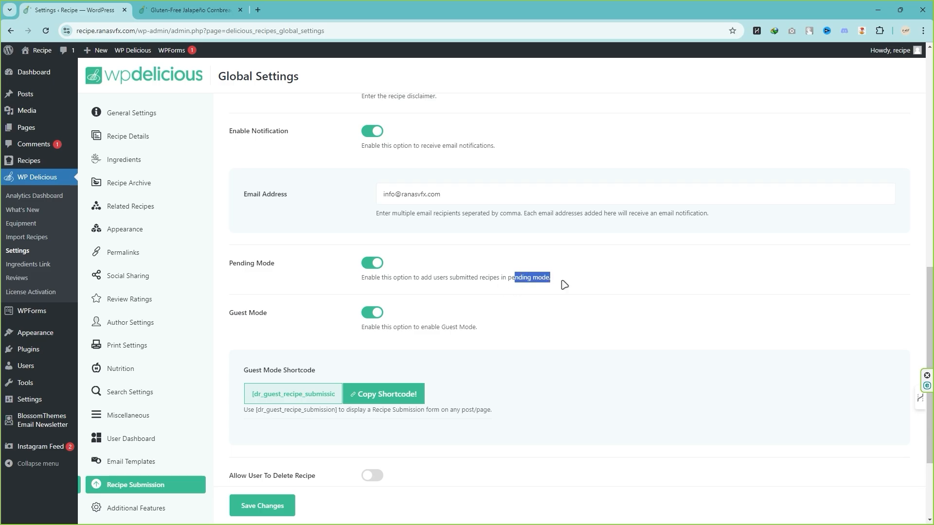
{"action": "left_click", "coordinate": [561, 281]}
{"action": "mouse_move", "coordinate": [506, 280]}
{"action": "left_mouse_down"}
{"action": "mouse_move", "coordinate": [549, 280]}
{"action": "mouse_move", "coordinate": [507, 276]}
{"action": "left_mouse_up"}
{"action": "left_click", "coordinate": [554, 279]}
{"action": "left_click", "coordinate": [507, 276]}
- Disable Guest Mode for recipe submissions, check the delete and reCAPTCHA options, and save the settings
{"action": "left_click", "coordinate": [371, 314]}
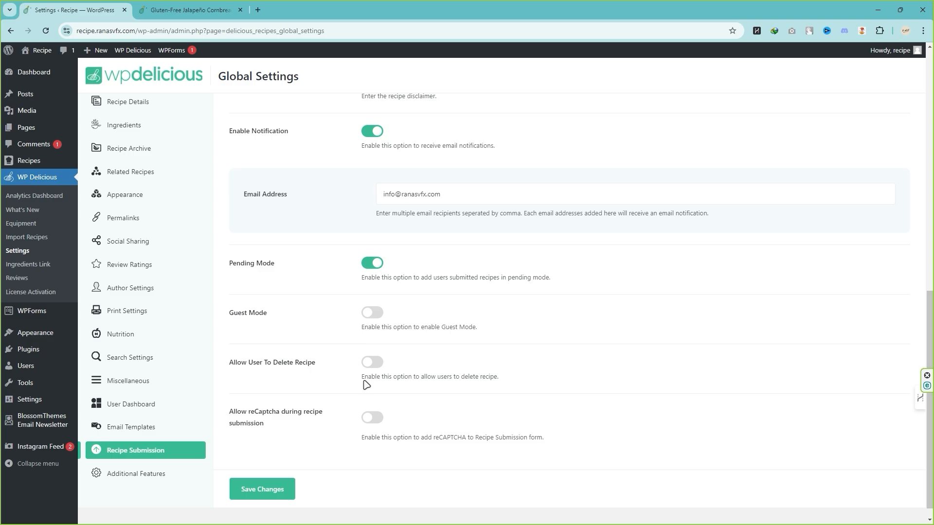
{"action": "scroll", "coordinate": [285, 413], "scroll_direction": "down", "scroll_amount": 1}
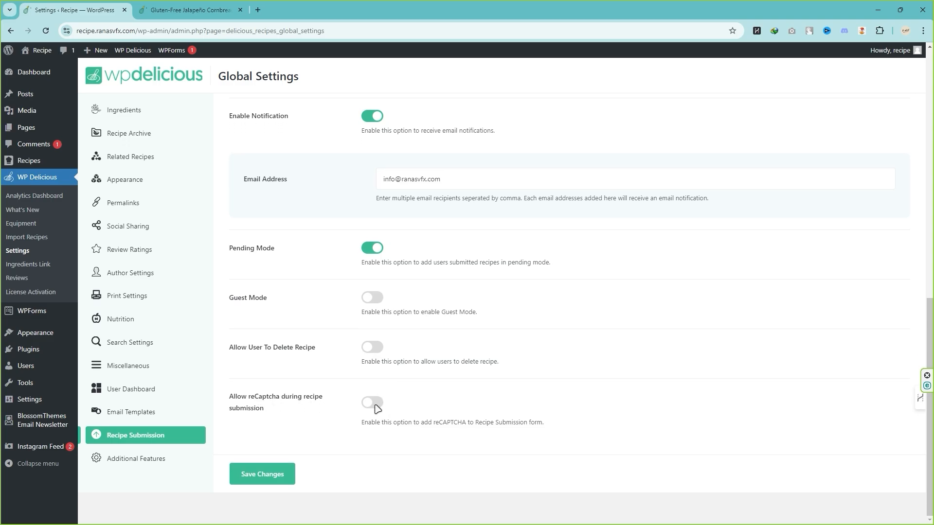
{"action": "left_click", "coordinate": [282, 480]}
- In the Additional Features section, check the Cook Mode and floating bar options and open the sticky recipe bar labels for editing
{"action": "left_click", "coordinate": [137, 461]}
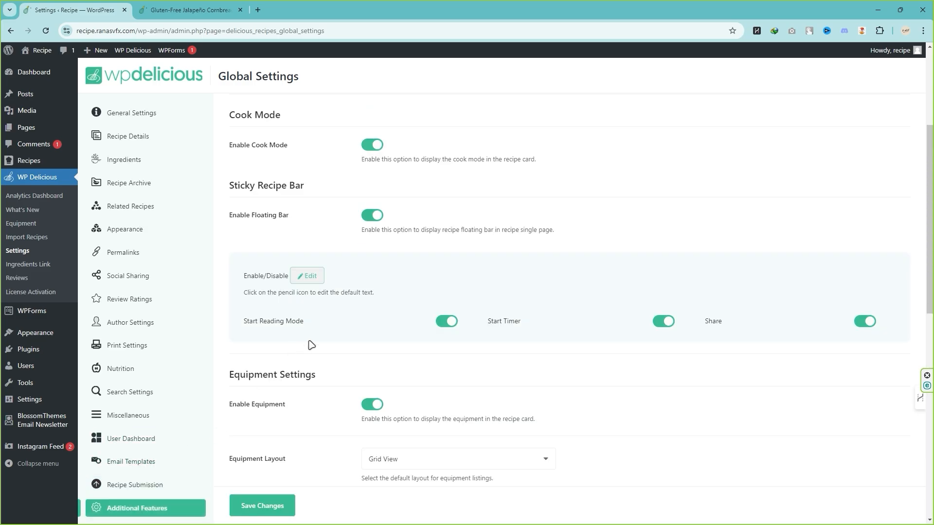
{"action": "scroll", "coordinate": [260, 219], "scroll_direction": "up", "scroll_amount": 1}
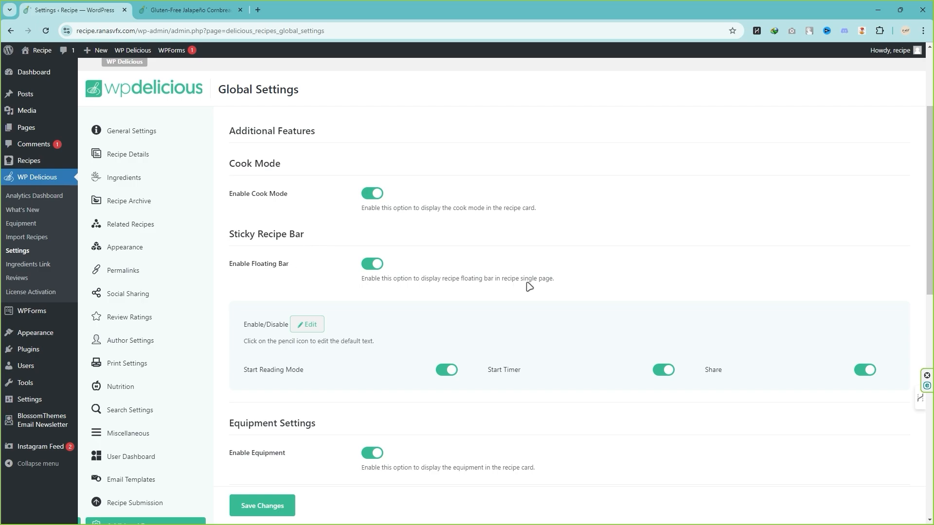
{"action": "scroll", "coordinate": [552, 286], "scroll_direction": "down", "scroll_amount": 2}
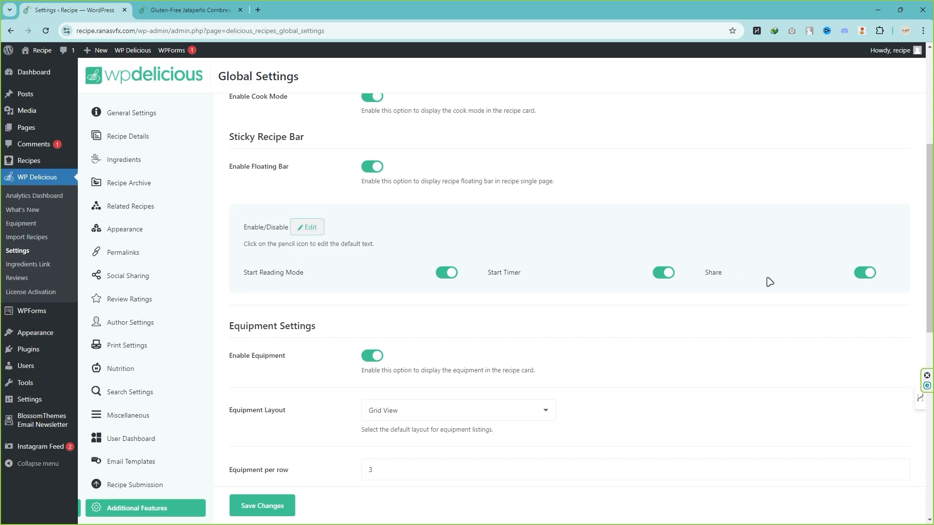
{"action": "left_click", "coordinate": [301, 229]}
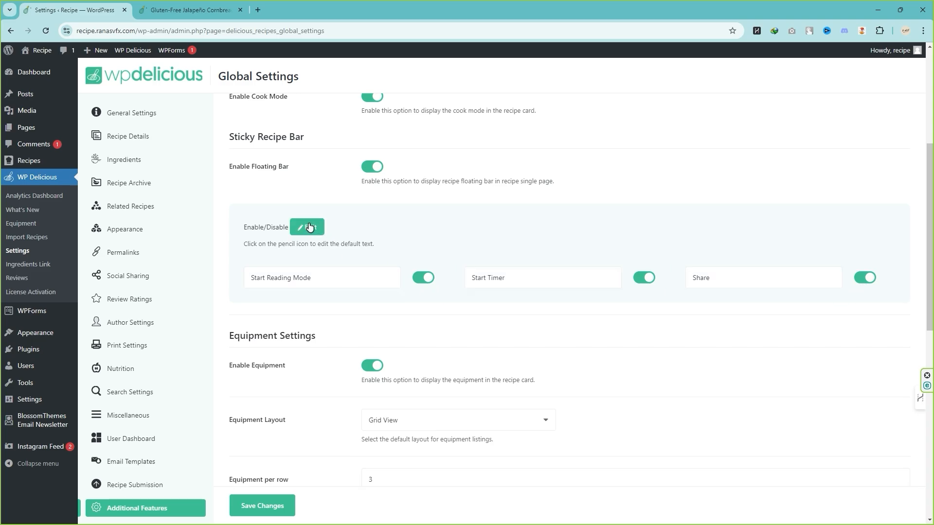
{"action": "left_click_drag", "start_coordinate": [324, 281], "coordinate": [231, 284]}
{"action": "key", "text": "Tab"}
{"action": "key", "text": "Tab"}
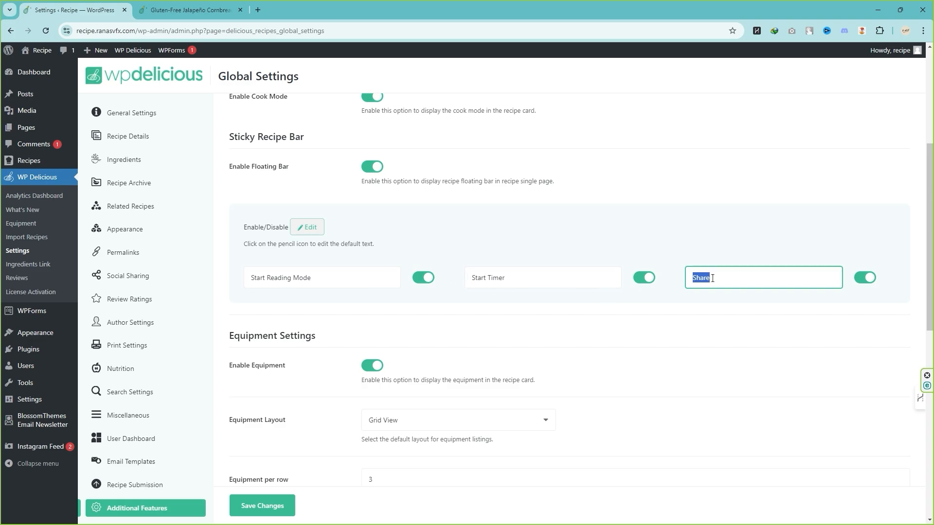
- Review the Equipment Settings, checking the layout choices and the Equipment per row value
{"action": "scroll", "coordinate": [402, 284], "scroll_direction": "down", "scroll_amount": 3}
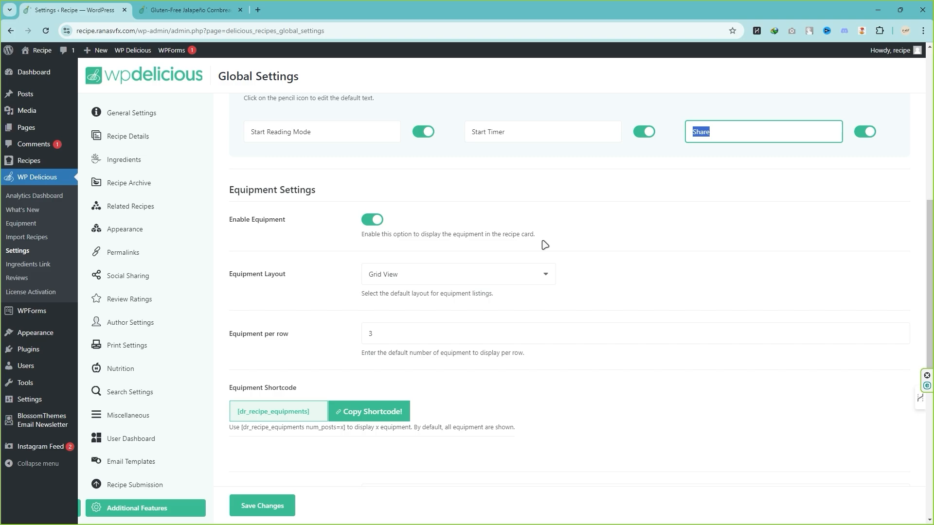
{"action": "scroll", "coordinate": [544, 244], "scroll_direction": "down", "scroll_amount": 2}
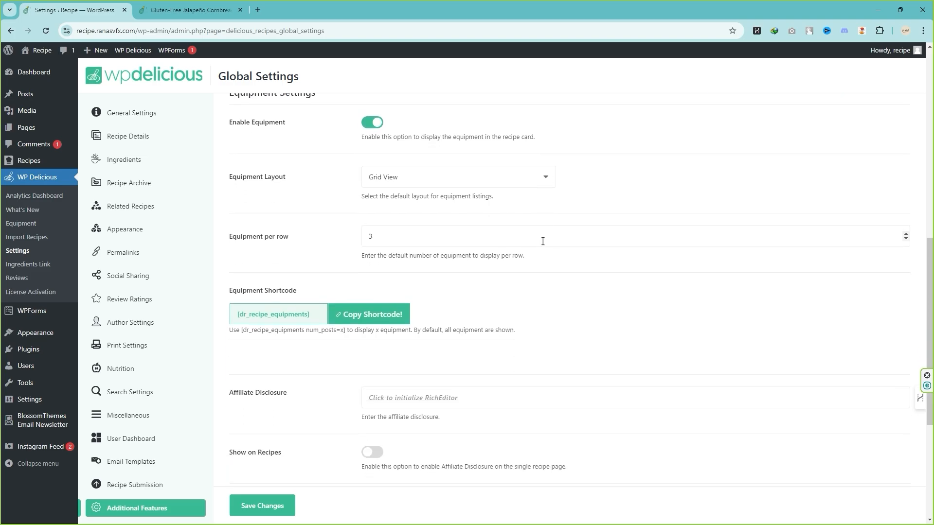
{"action": "scroll", "coordinate": [543, 241], "scroll_direction": "up", "scroll_amount": 1}
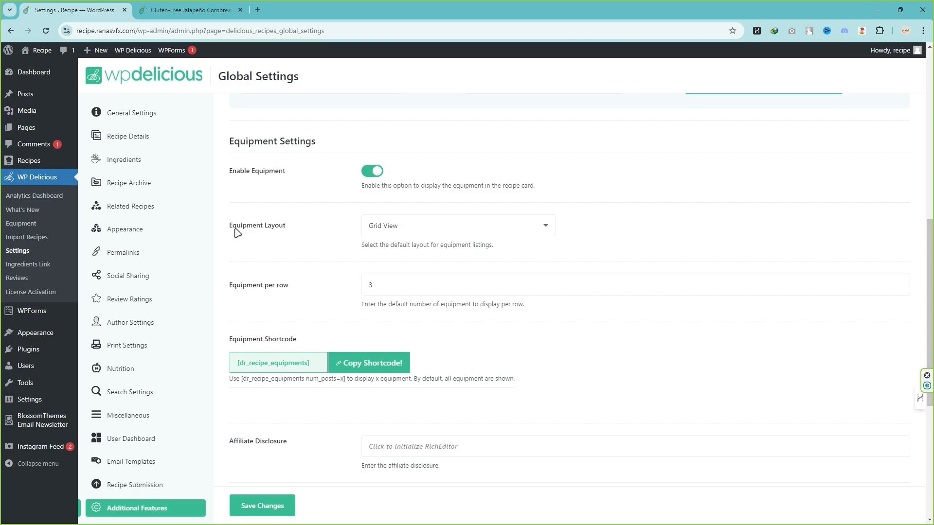
{"action": "left_click", "coordinate": [428, 232]}
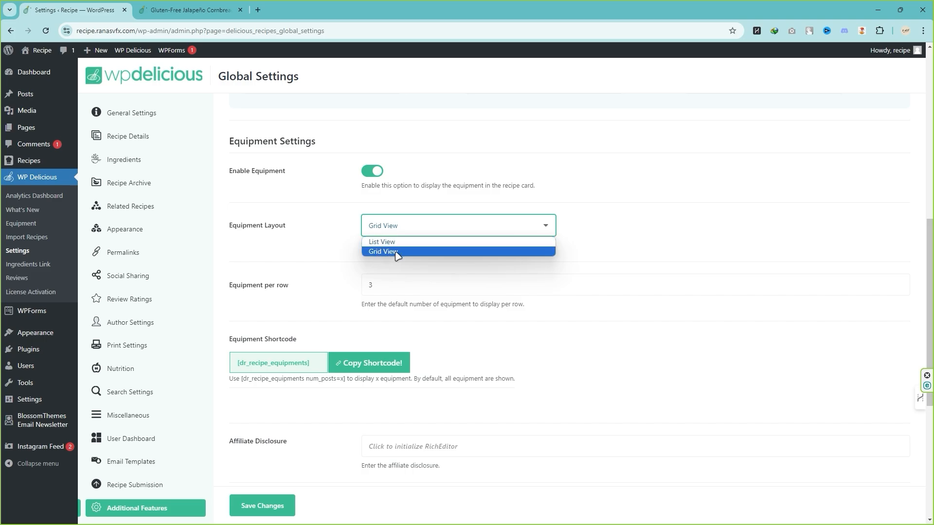
{"action": "left_click", "coordinate": [283, 256]}
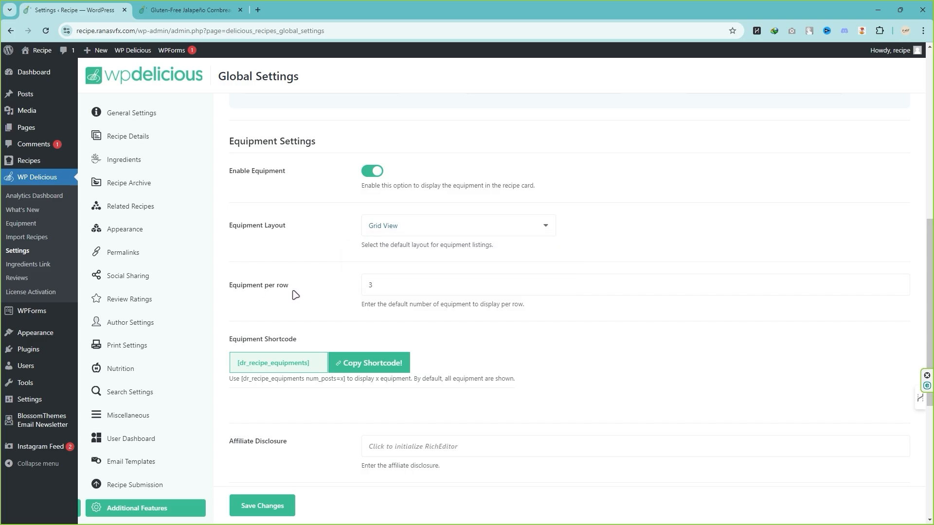
{"action": "double_click", "coordinate": [389, 292]}
{"action": "scroll", "coordinate": [314, 298], "scroll_direction": "down", "scroll_amount": 2}
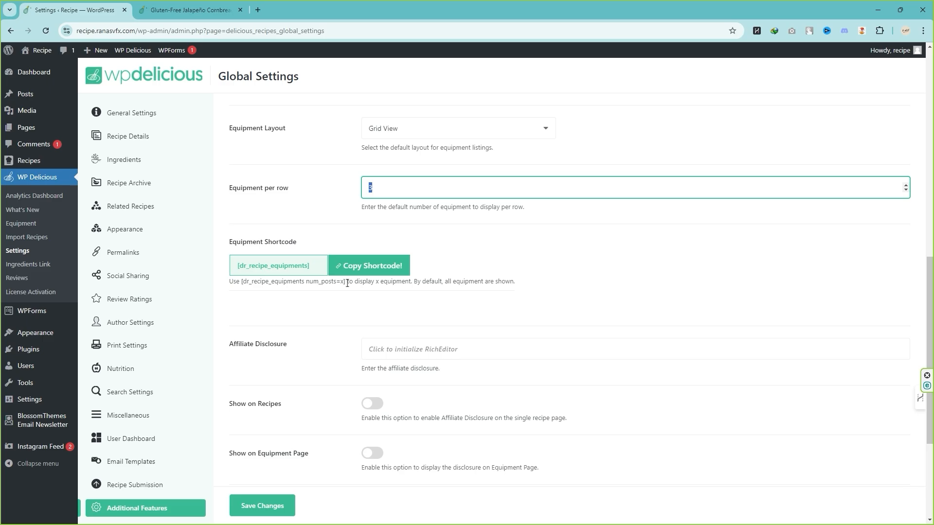
- Read the equipment shortcode usage with the num_posts parameter and look over the affiliate disclosure options
{"action": "left_click_drag", "start_coordinate": [347, 283], "coordinate": [242, 282]}
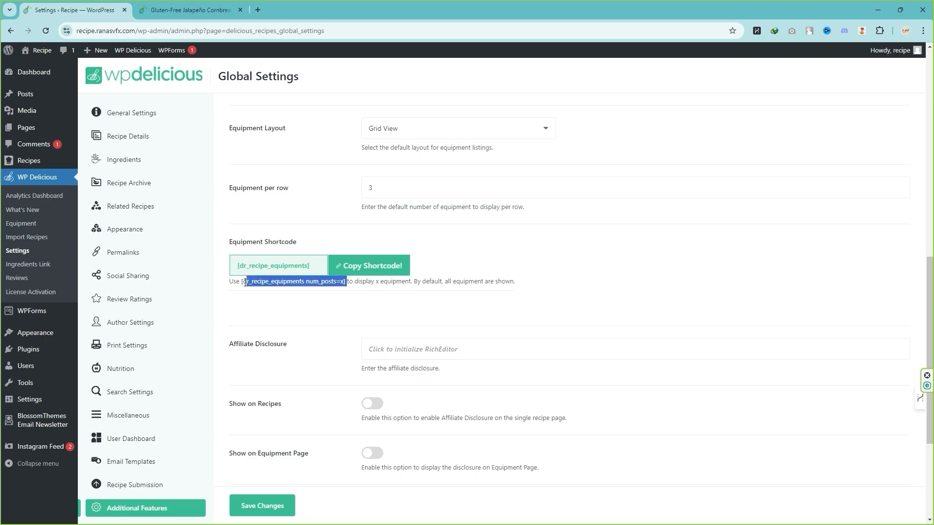
{"action": "left_click", "coordinate": [335, 293]}
{"action": "scroll", "coordinate": [268, 229], "scroll_direction": "down", "scroll_amount": 3}
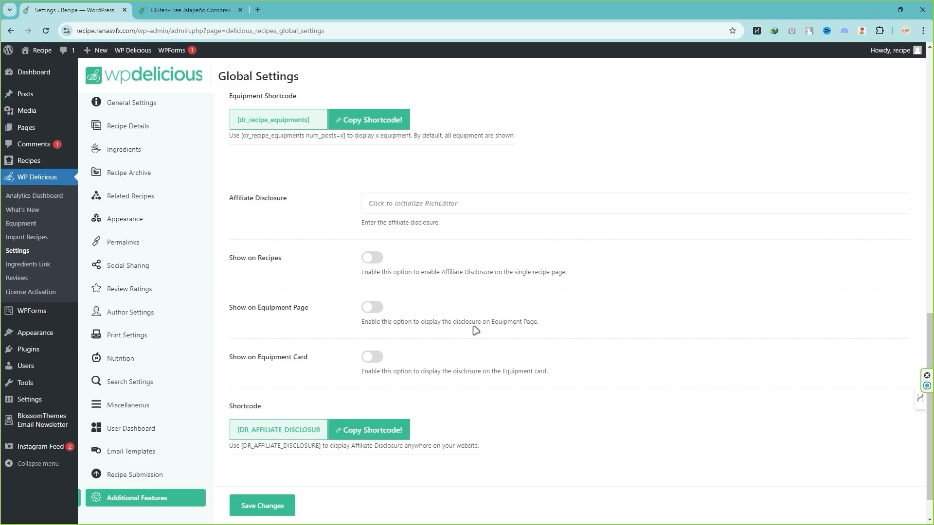
- Show the affiliate disclosure on the Equipment Page and the Equipment Card, and save the Additional Features settings
{"action": "left_click", "coordinate": [374, 307]}
{"action": "left_click", "coordinate": [372, 357]}
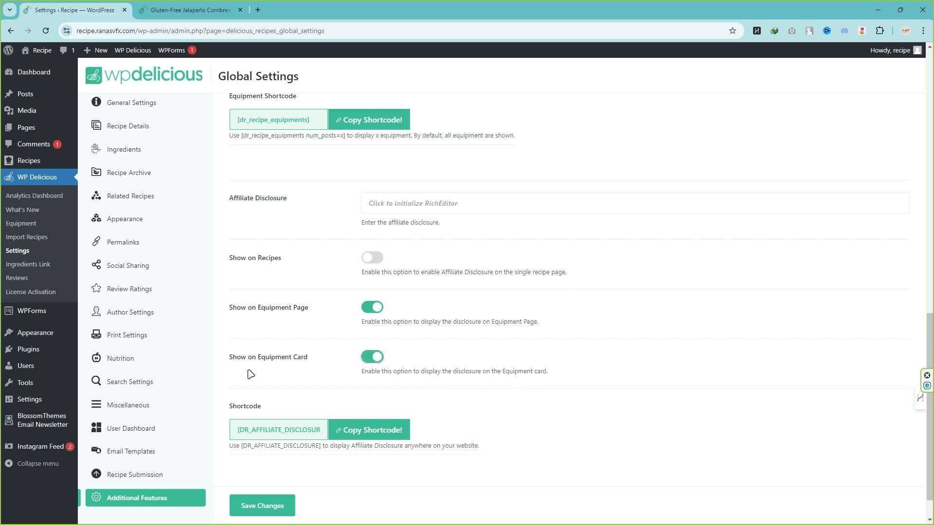
{"action": "scroll", "coordinate": [269, 372], "scroll_direction": "down", "scroll_amount": 1}
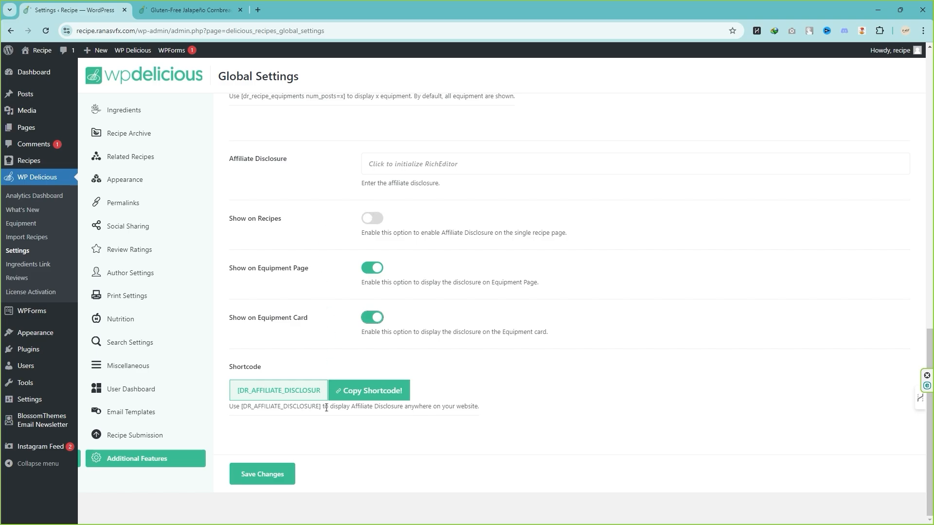
{"action": "left_click", "coordinate": [264, 476]}
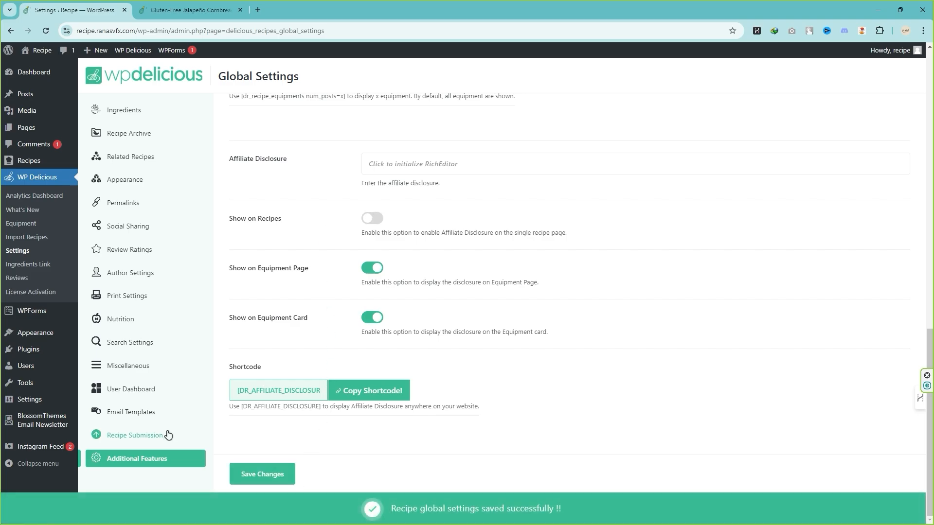
- Go to the BlossomThemes Email Newsletter settings and open the list of available email platforms
{"action": "scroll", "coordinate": [161, 398], "scroll_direction": "up", "scroll_amount": 20}
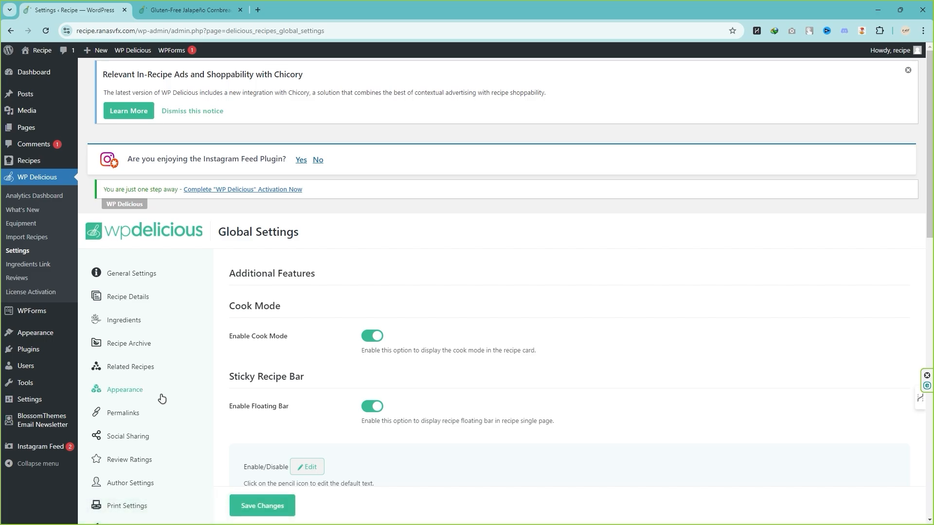
{"action": "left_click", "coordinate": [39, 73]}
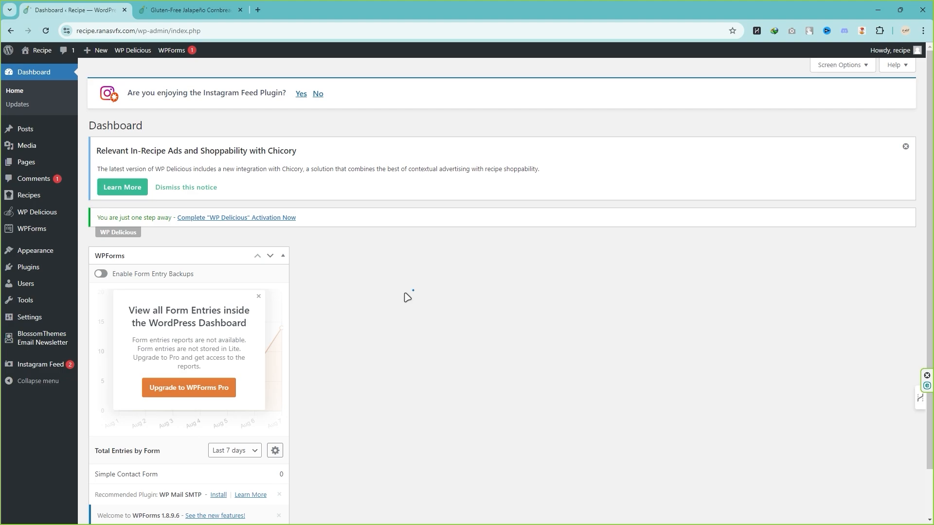
{"action": "mouse_move", "coordinate": [40, 345]}
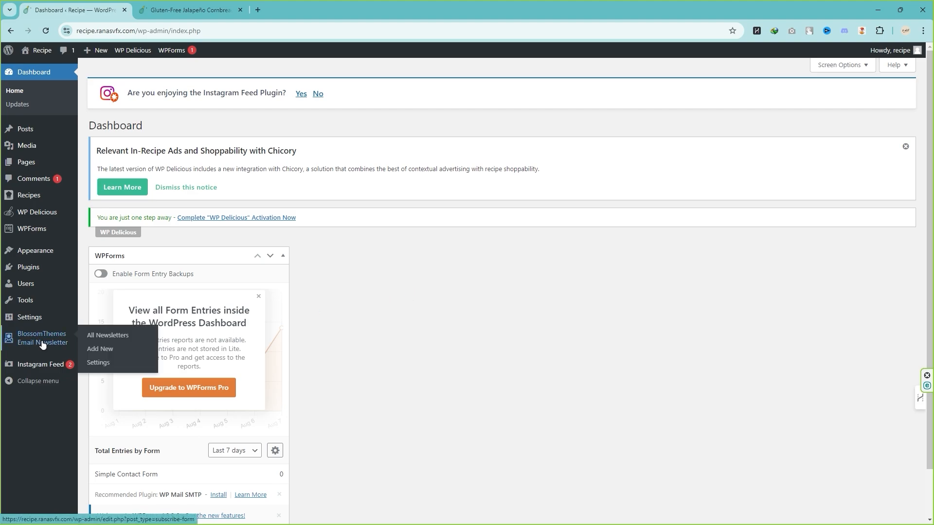
{"action": "left_click", "coordinate": [106, 366]}
{"action": "scroll", "coordinate": [375, 294], "scroll_direction": "down", "scroll_amount": 2}
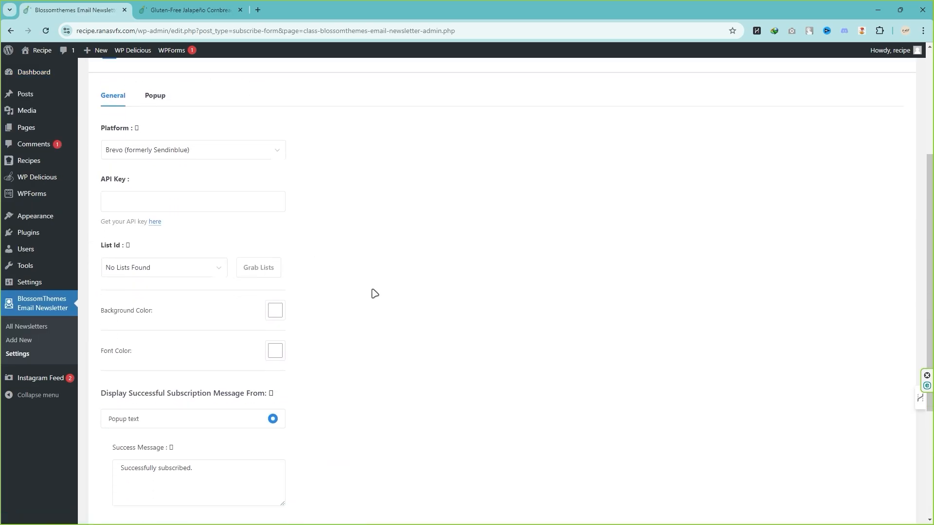
{"action": "left_click", "coordinate": [240, 152]}
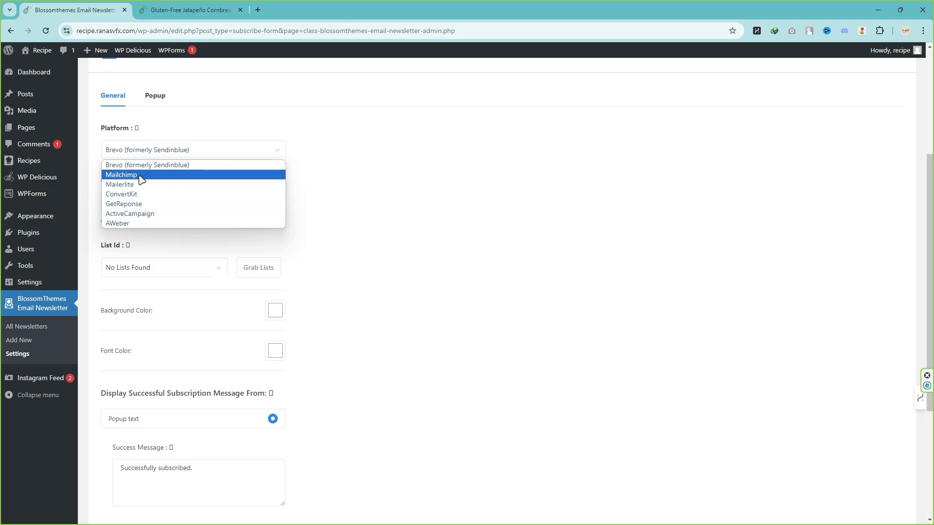
- Try ConvertKit as the newsletter platform and switch back to Brevo (formerly Sendinblue)
{"action": "left_click", "coordinate": [363, 175]}
{"action": "left_click", "coordinate": [126, 201]}
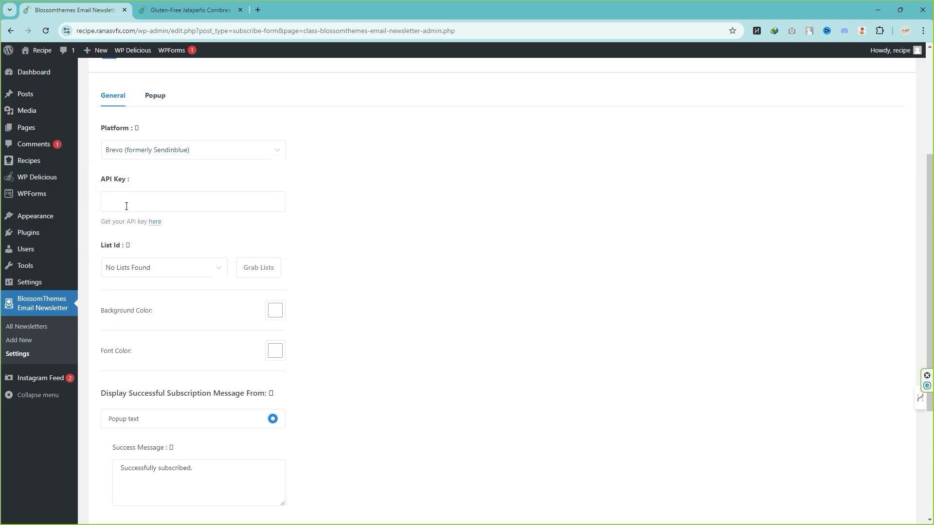
{"action": "left_click", "coordinate": [143, 154]}
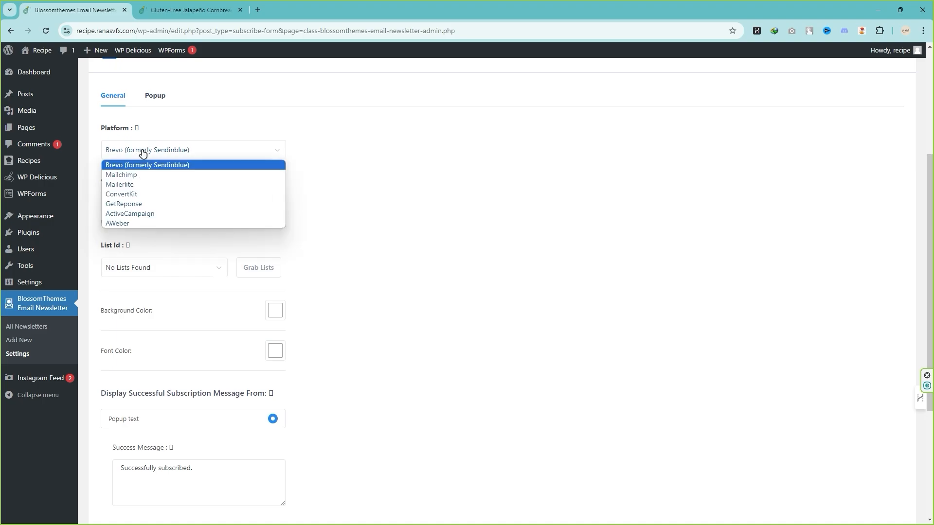
{"action": "left_click", "coordinate": [146, 194]}
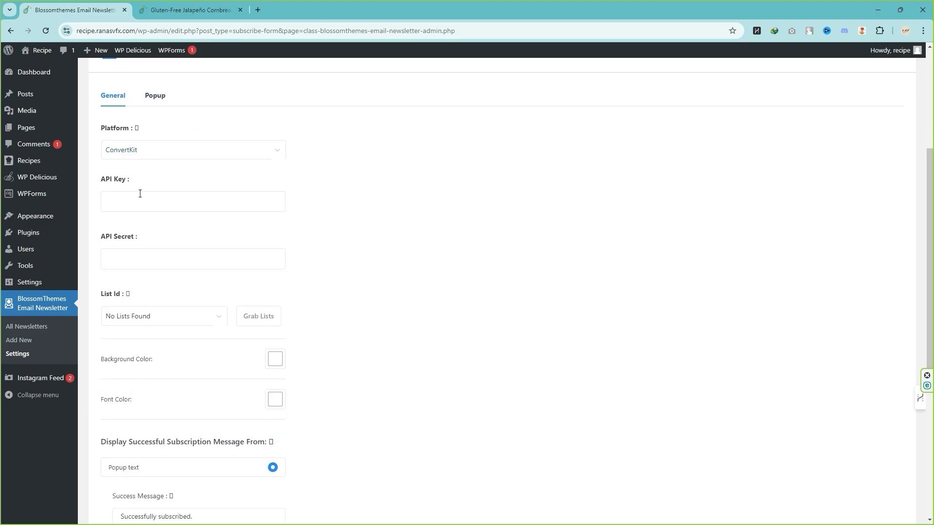
{"action": "left_click", "coordinate": [148, 152]}
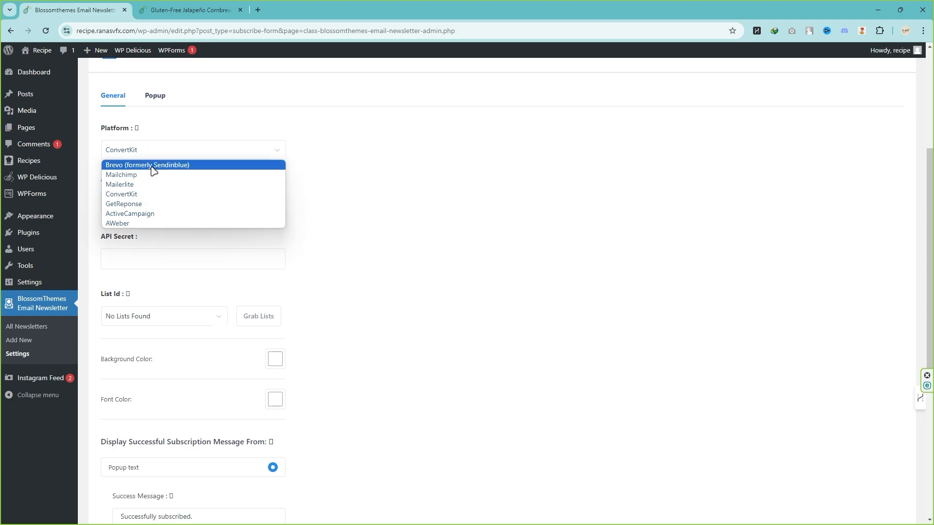
{"action": "left_click", "coordinate": [153, 166]}
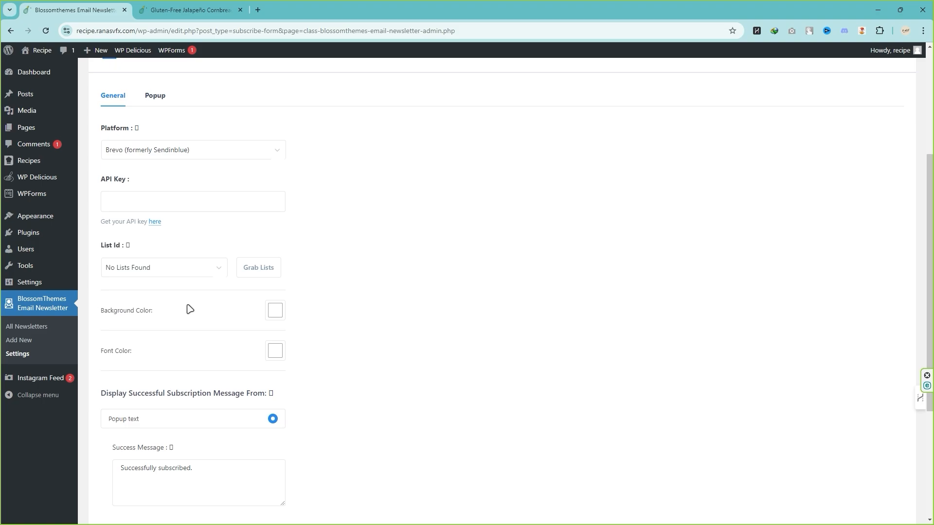
- Switch the successful subscription message source to Page, view the Thank You Page choices, and restore Popup text
{"action": "left_click", "coordinate": [137, 203]}
{"action": "scroll", "coordinate": [151, 240], "scroll_direction": "down", "scroll_amount": 2}
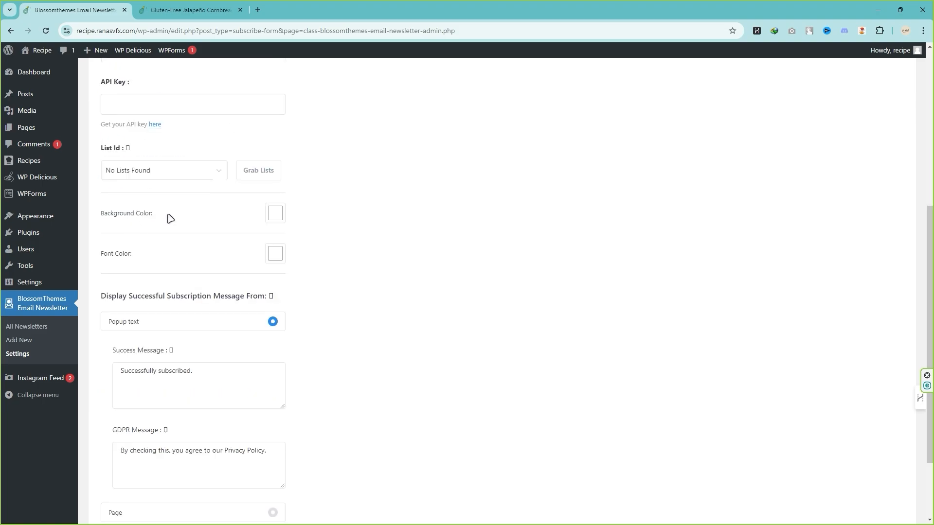
{"action": "scroll", "coordinate": [161, 248], "scroll_direction": "down", "scroll_amount": 1}
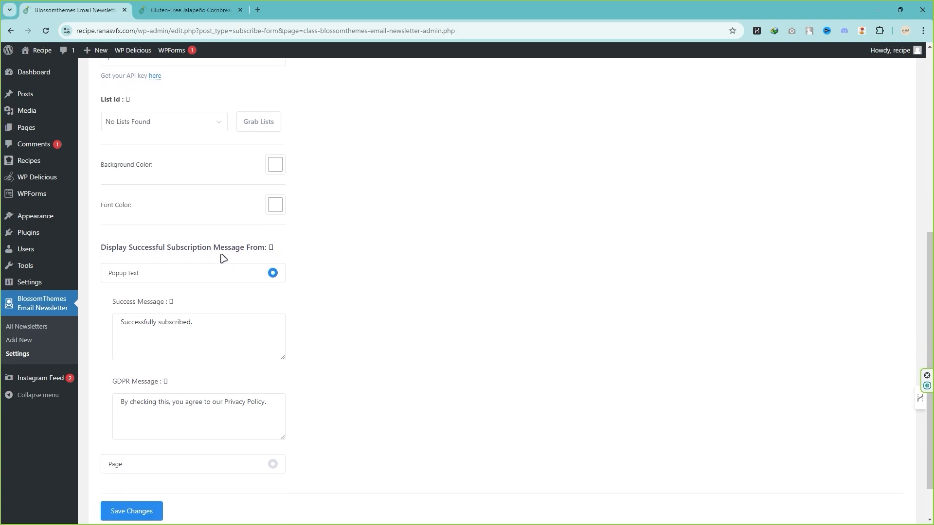
{"action": "scroll", "coordinate": [220, 277], "scroll_direction": "down", "scroll_amount": 1}
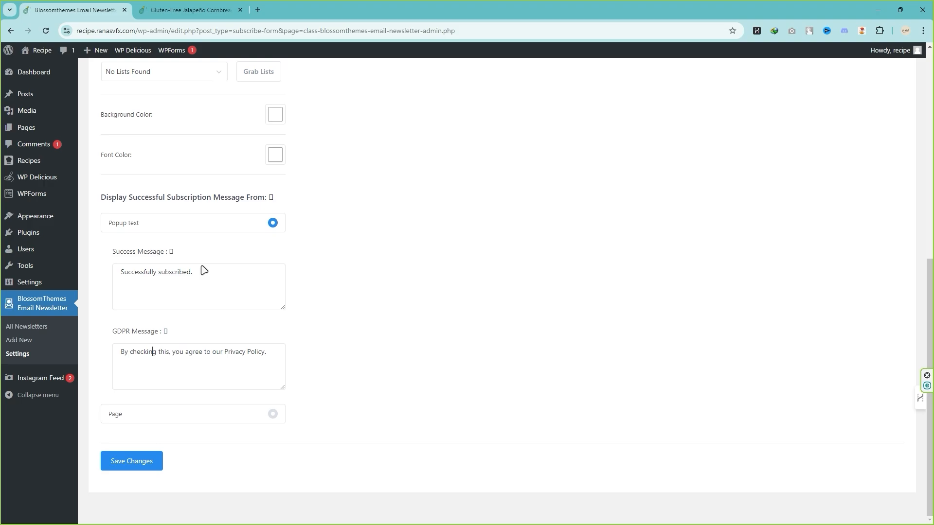
{"action": "left_click", "coordinate": [158, 420]}
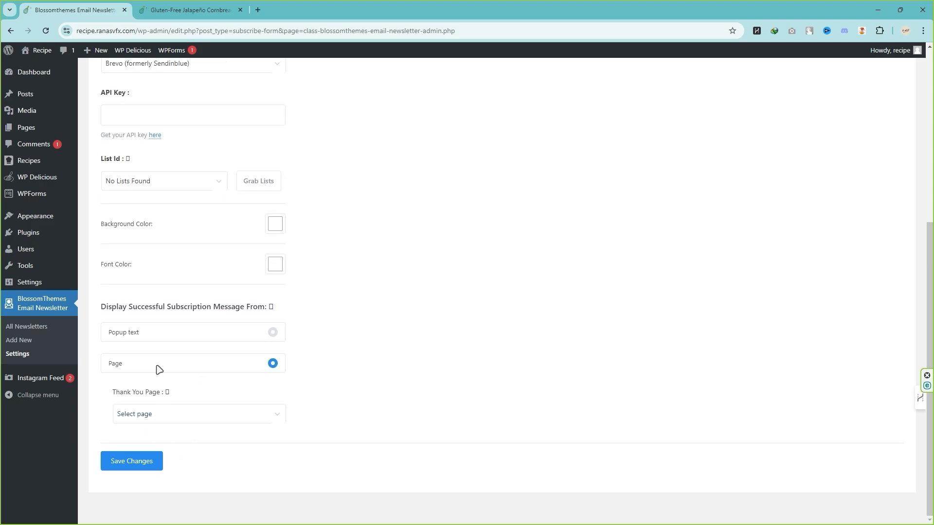
{"action": "left_click", "coordinate": [216, 416]}
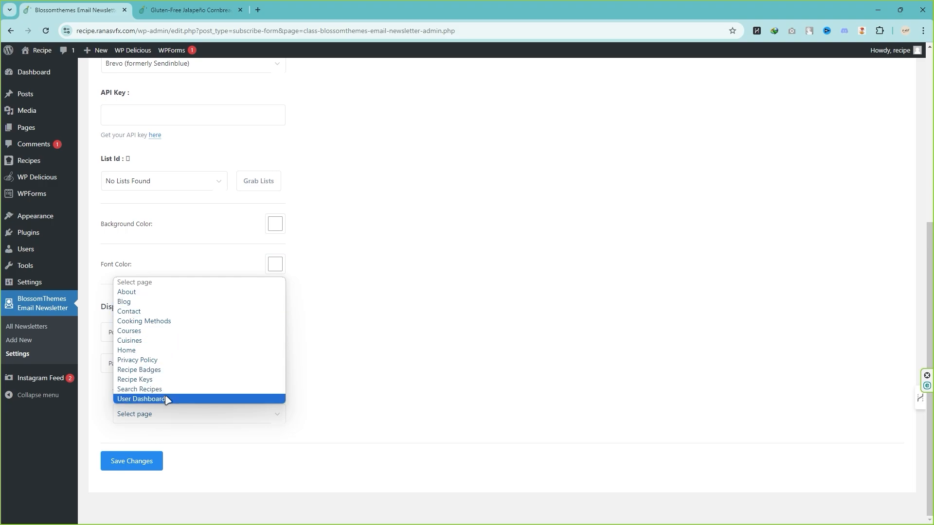
{"action": "left_click", "coordinate": [390, 351]}
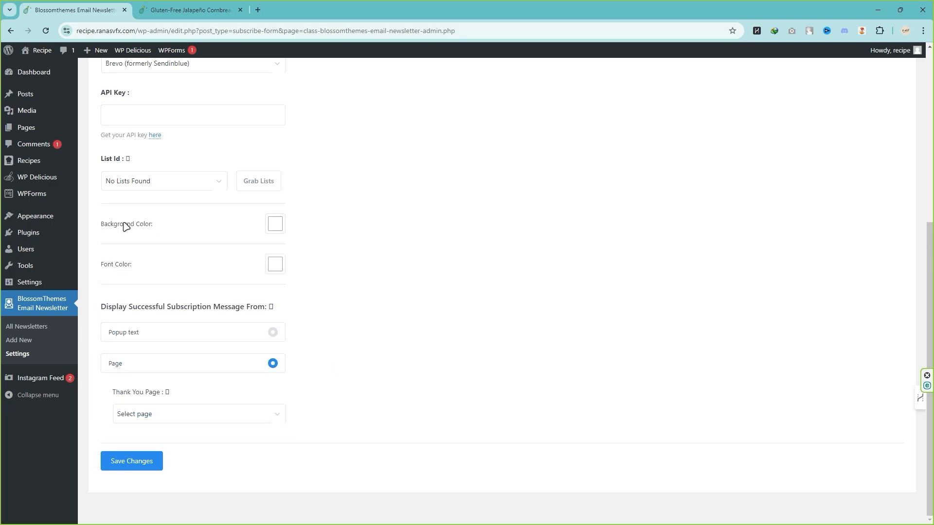
{"action": "left_click", "coordinate": [129, 332]}
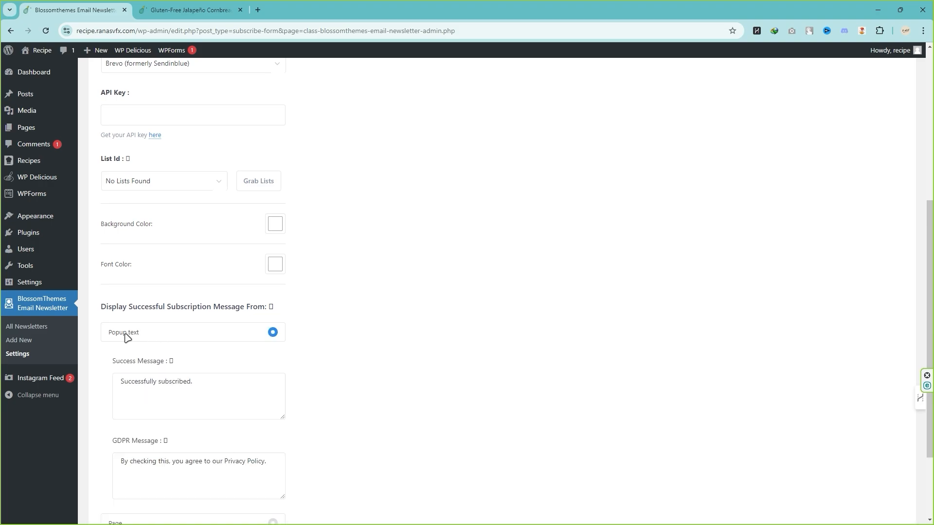
- Enable the newsletter on pop-up and select Subscribe To Our Newsletter as its newsletter
{"action": "scroll", "coordinate": [126, 335], "scroll_direction": "up", "scroll_amount": 3}
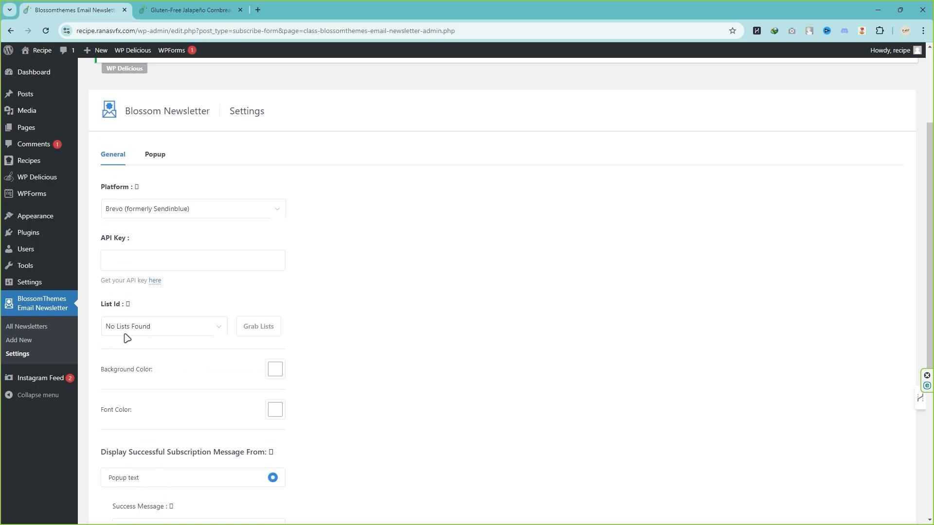
{"action": "left_click", "coordinate": [155, 156]}
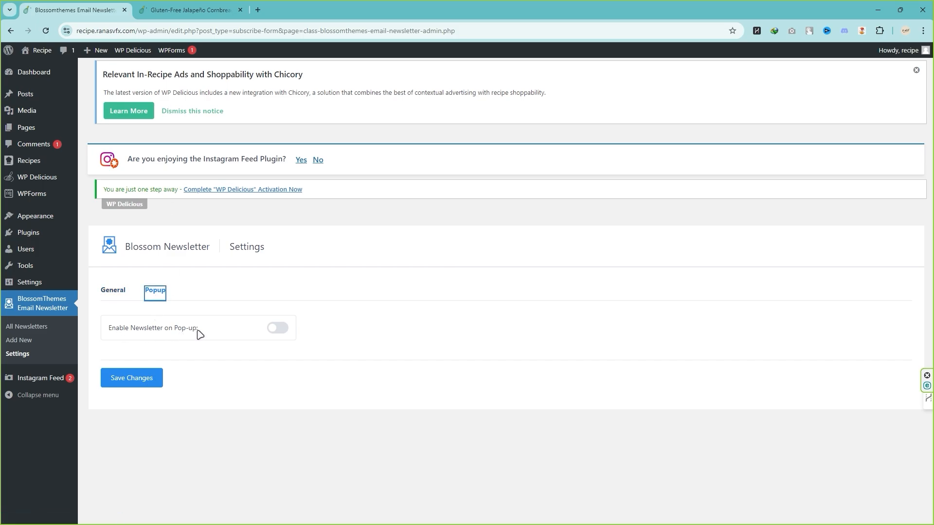
{"action": "left_click", "coordinate": [278, 330]}
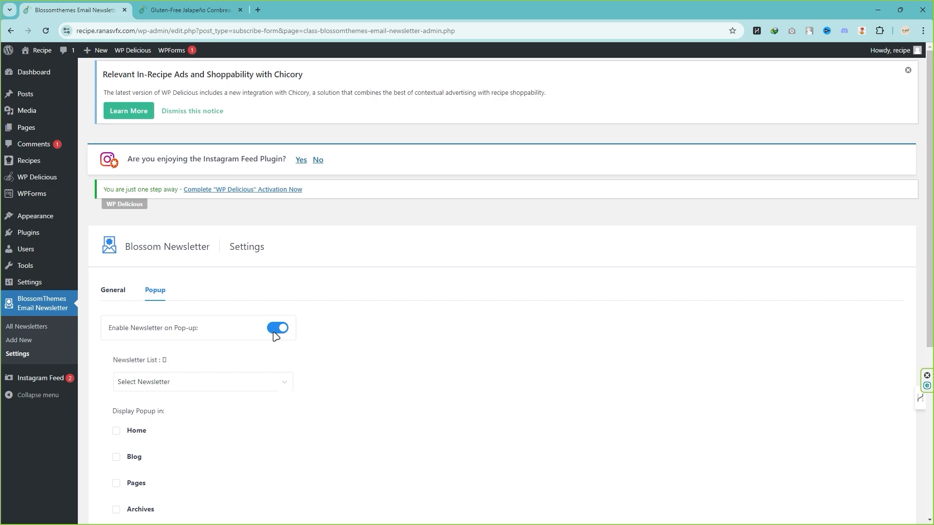
{"action": "scroll", "coordinate": [276, 335], "scroll_direction": "down", "scroll_amount": 2}
{"action": "left_click", "coordinate": [180, 285]}
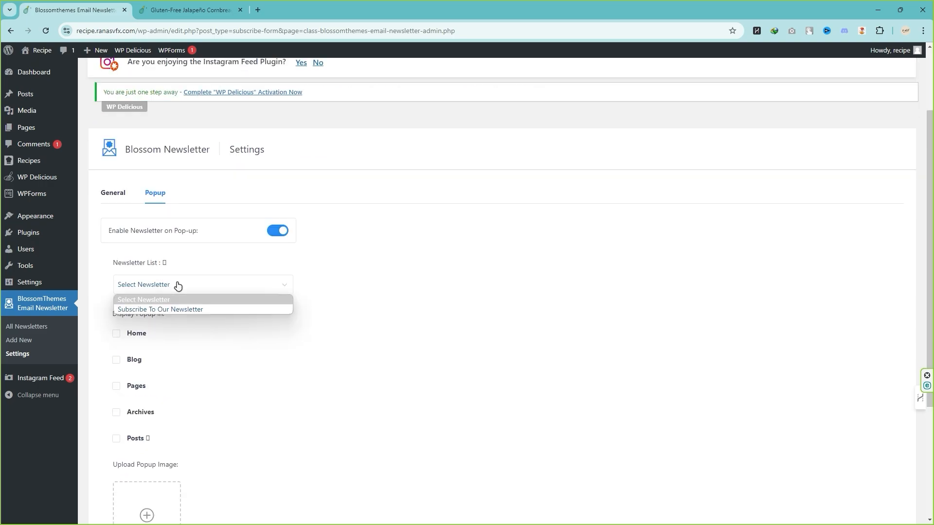
{"action": "left_click", "coordinate": [198, 310]}
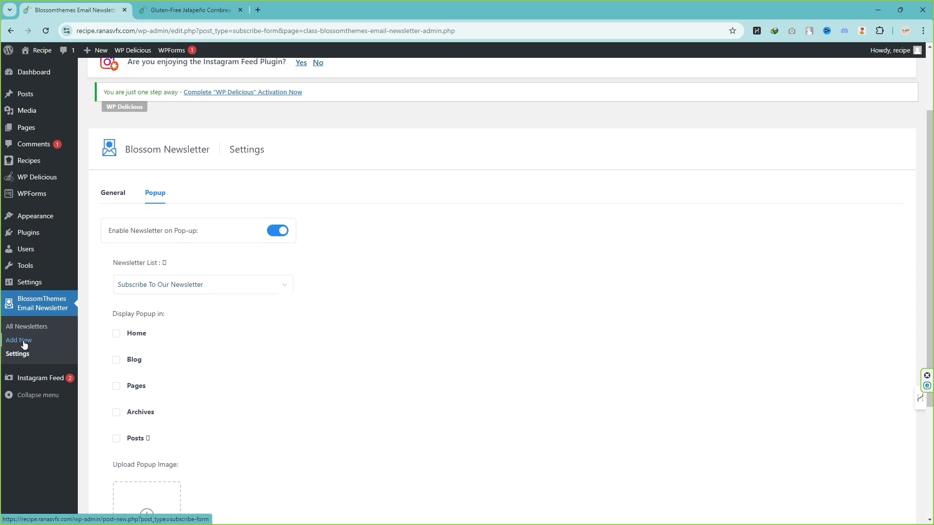
- Display the popup on Home and set the popup delay to 60 seconds
{"action": "scroll", "coordinate": [160, 243], "scroll_direction": "down", "scroll_amount": 2}
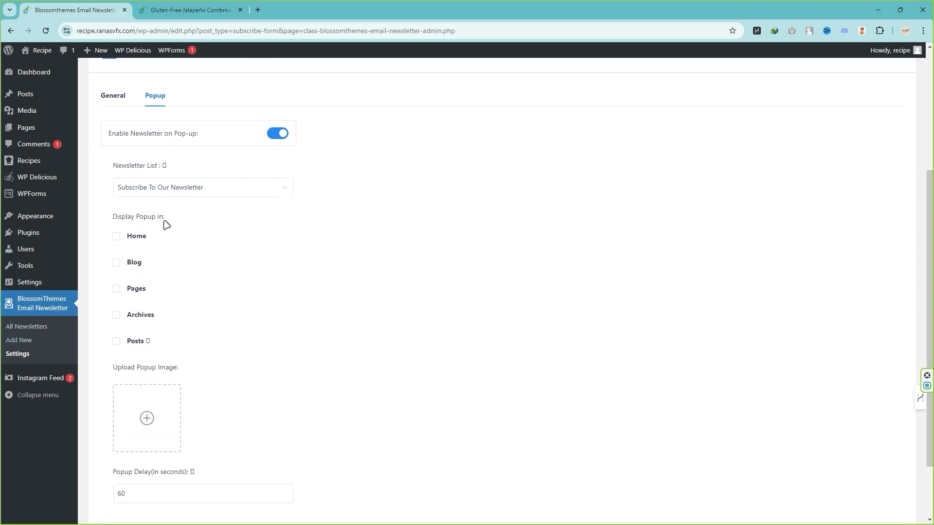
{"action": "left_click", "coordinate": [117, 237]}
{"action": "scroll", "coordinate": [117, 359], "scroll_direction": "down", "scroll_amount": 2}
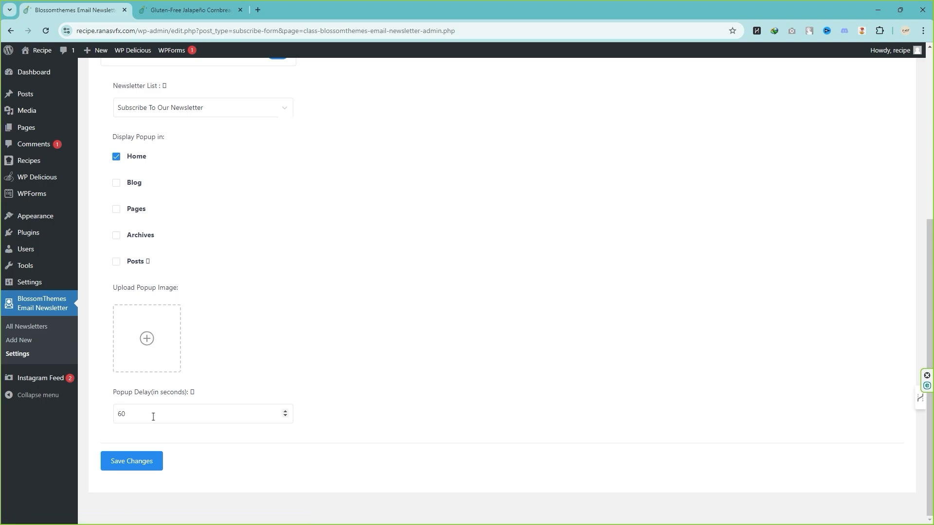
{"action": "left_click_drag", "start_coordinate": [139, 413], "coordinate": [99, 418]}
{"action": "type", "text": "120"}
{"action": "type", "text": "60"}
{"action": "scroll", "coordinate": [287, 378], "scroll_direction": "up", "scroll_amount": 5}
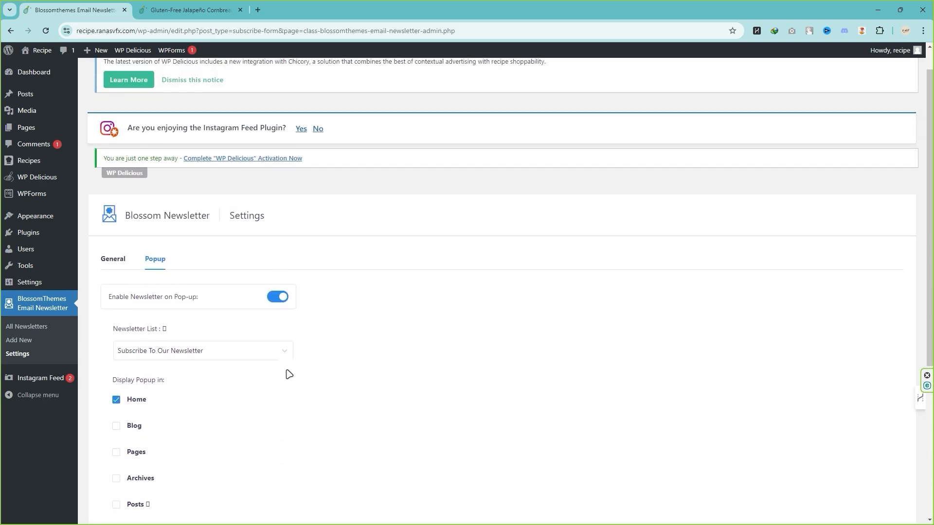
{"action": "scroll", "coordinate": [177, 283], "scroll_direction": "down", "scroll_amount": 5}
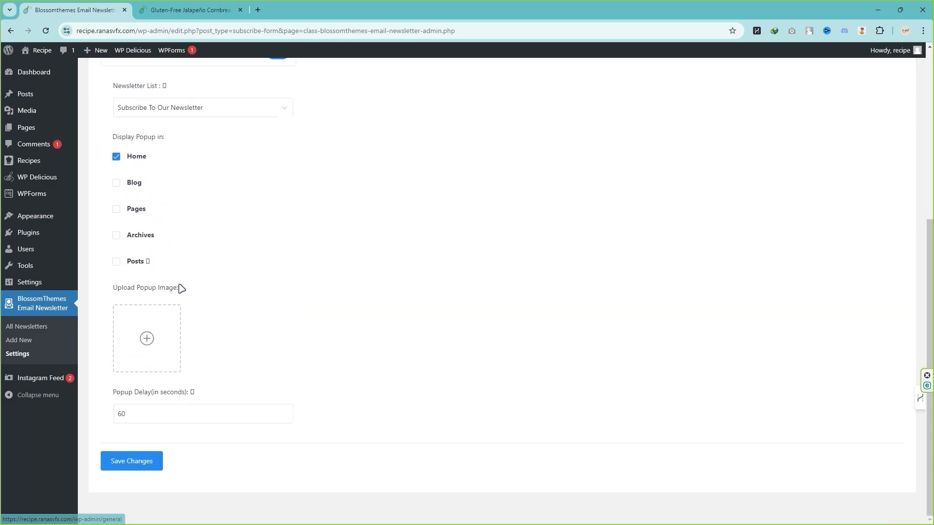
- From the General newsletter settings, open the Brevo API key link in a new tab, view the login page, and close that tab
{"action": "left_click", "coordinate": [139, 466]}
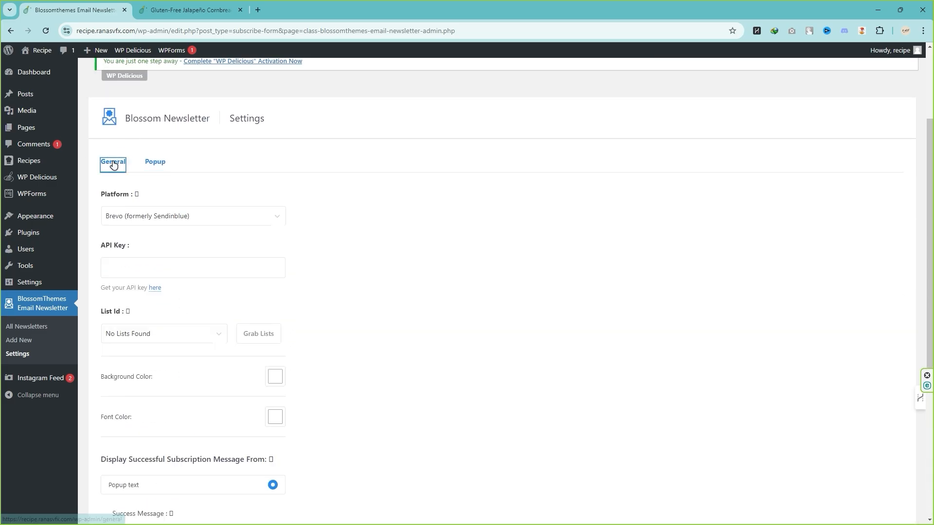
{"action": "left_click", "coordinate": [139, 270]}
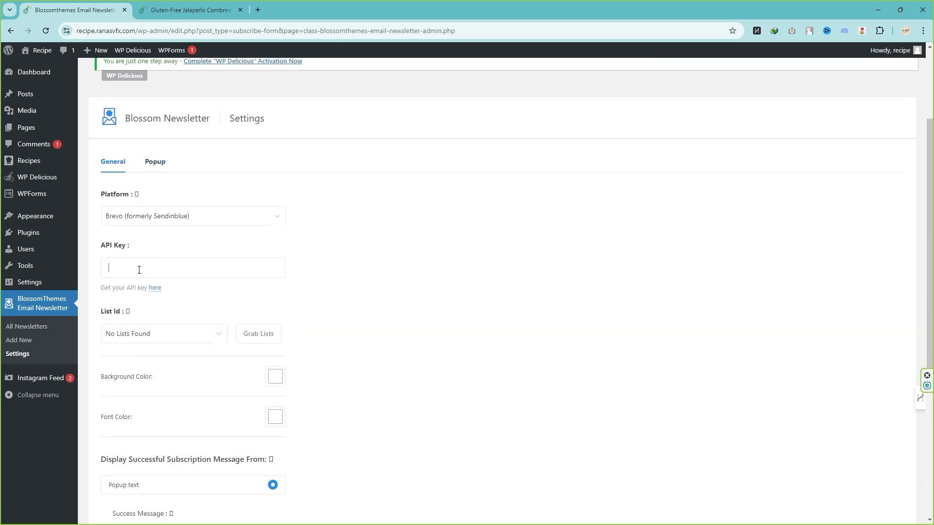
{"action": "right_click", "coordinate": [151, 291]}
{"action": "left_click", "coordinate": [179, 300]}
{"action": "left_click", "coordinate": [162, 10]}
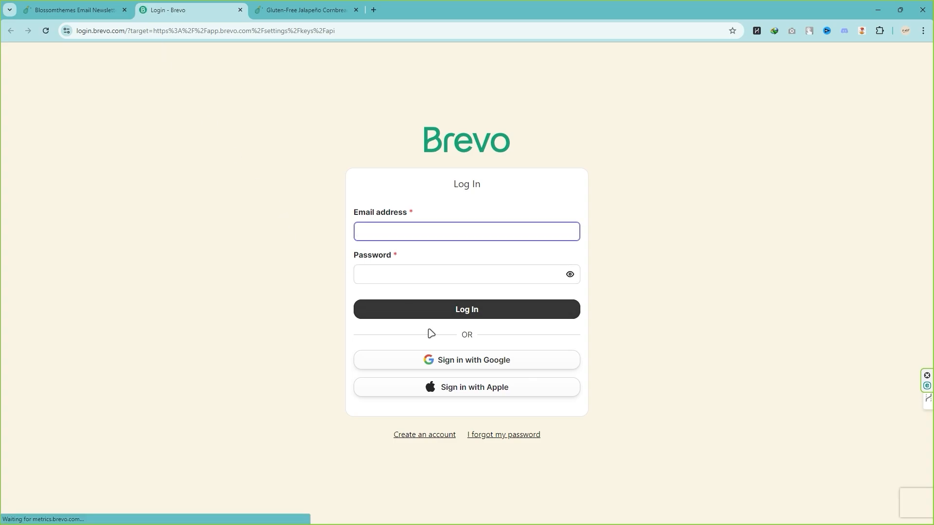
{"action": "left_click", "coordinate": [240, 10]}
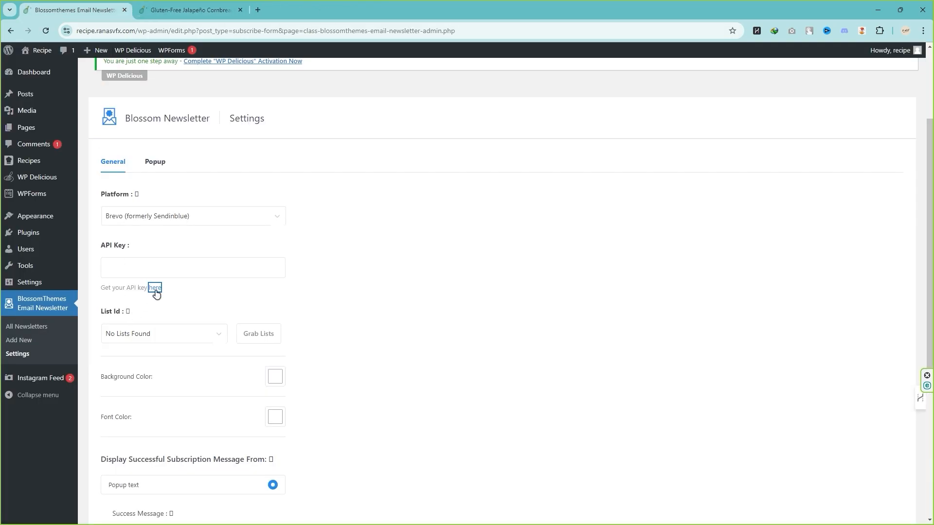
- Review the General newsletter settings and return to the WordPress dashboard
{"action": "left_click", "coordinate": [222, 295]}
{"action": "scroll", "coordinate": [262, 302], "scroll_direction": "down", "scroll_amount": 2}
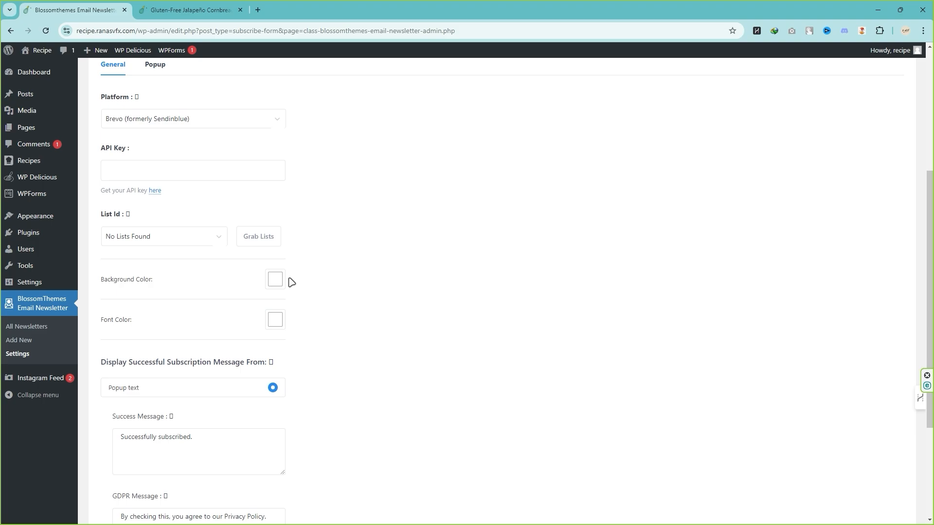
{"action": "scroll", "coordinate": [323, 281], "scroll_direction": "up", "scroll_amount": 3}
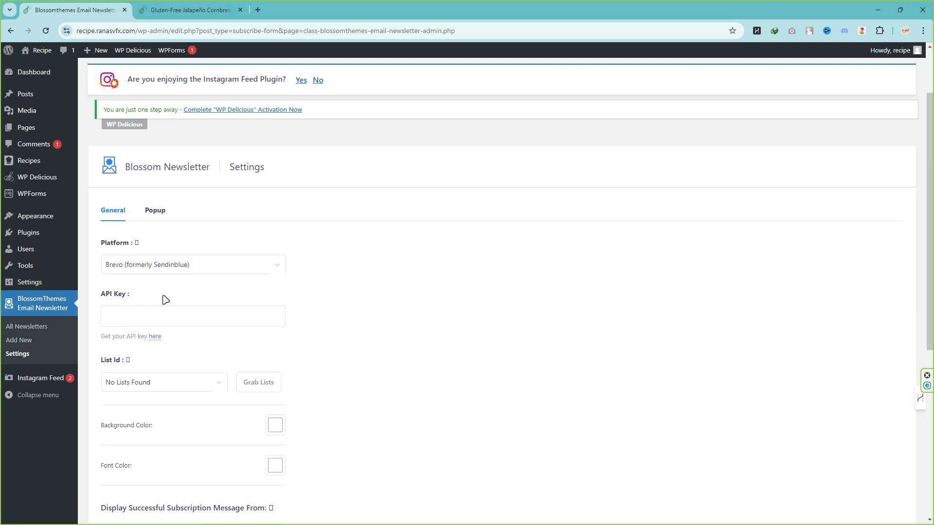
{"action": "scroll", "coordinate": [165, 301], "scroll_direction": "down", "scroll_amount": 6}
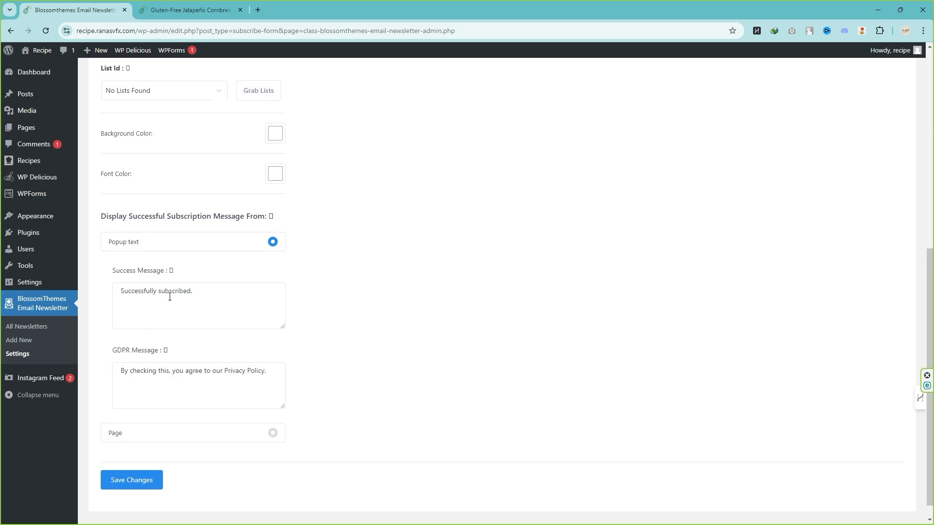
{"action": "scroll", "coordinate": [170, 297], "scroll_direction": "up", "scroll_amount": 8}
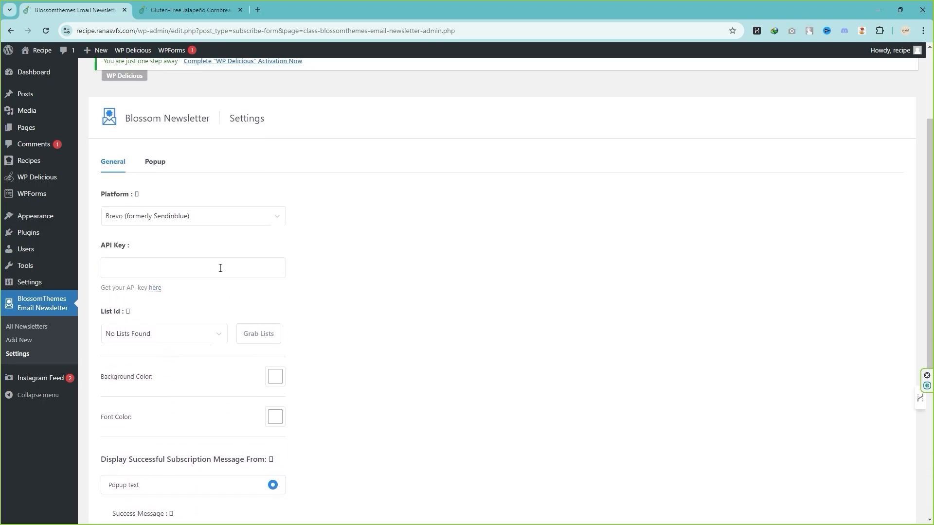
{"action": "left_click", "coordinate": [31, 75]}
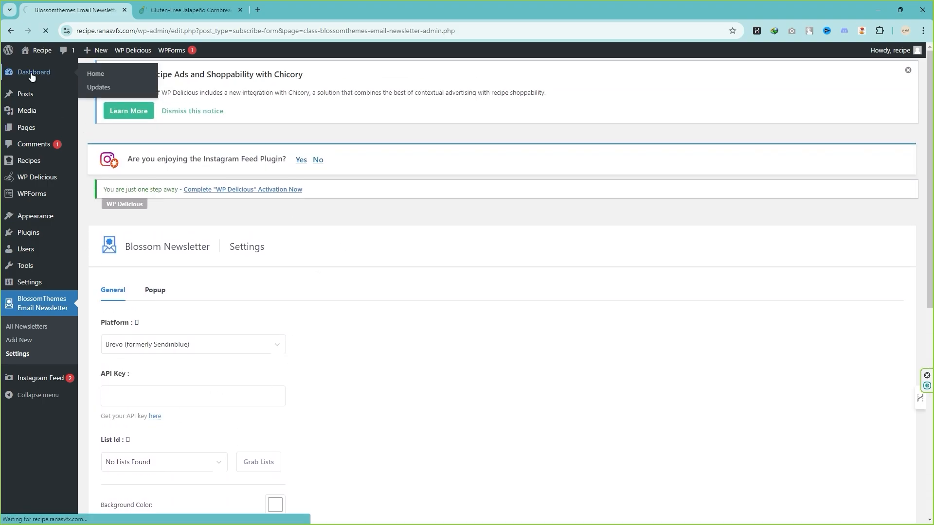
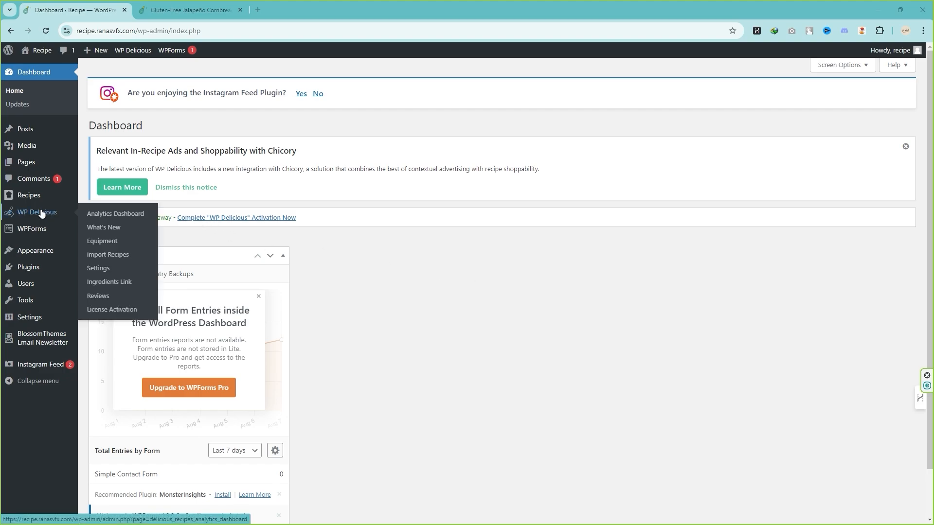
- Open the list of all recipes and look through its entries
{"action": "mouse_move", "coordinate": [27, 199]}
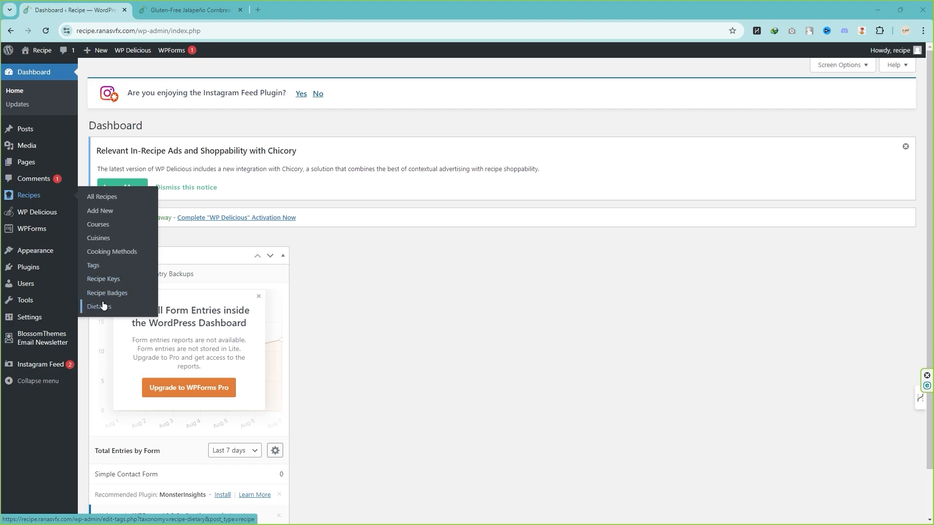
{"action": "left_click", "coordinate": [110, 201]}
{"action": "scroll", "coordinate": [179, 315], "scroll_direction": "down", "scroll_amount": 10}
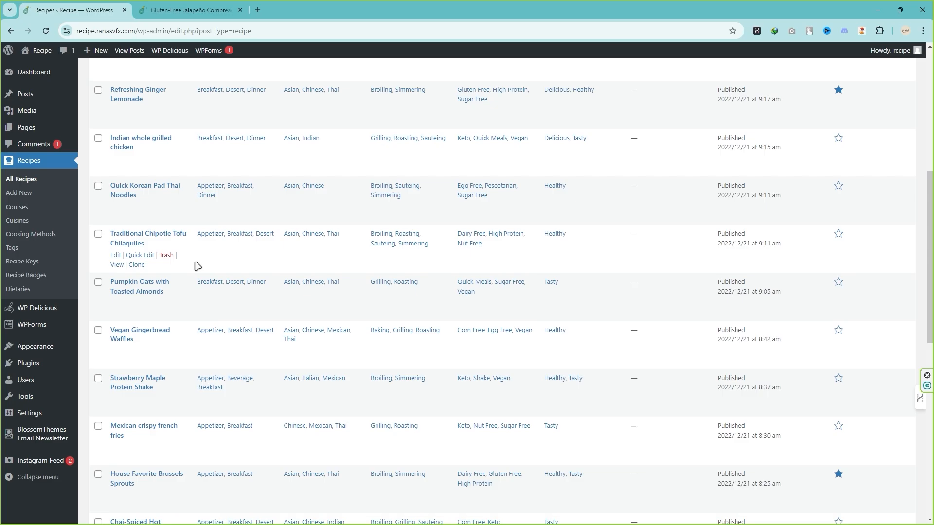
{"action": "scroll", "coordinate": [159, 281], "scroll_direction": "down", "scroll_amount": 2}
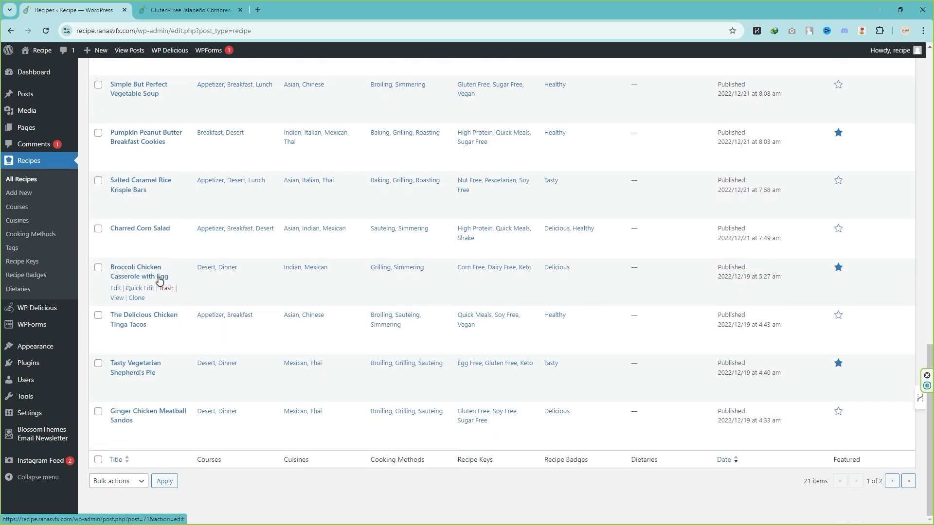
{"action": "scroll", "coordinate": [159, 281], "scroll_direction": "up", "scroll_amount": 12}
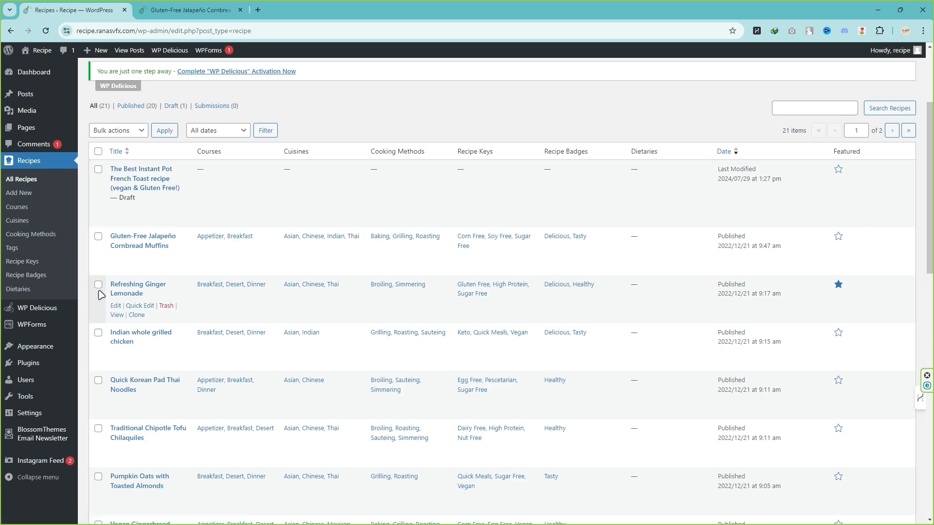
{"action": "left_click", "coordinate": [99, 152]}
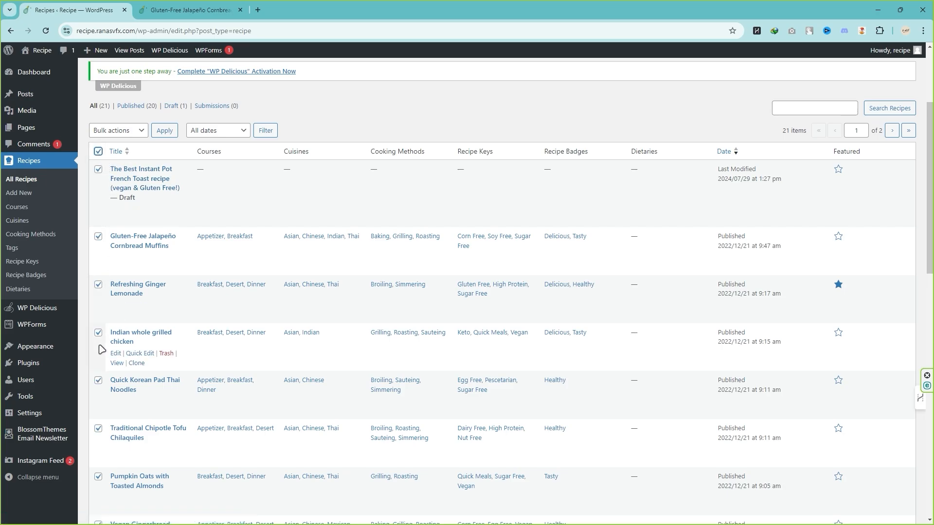
{"action": "left_click", "coordinate": [133, 137]}
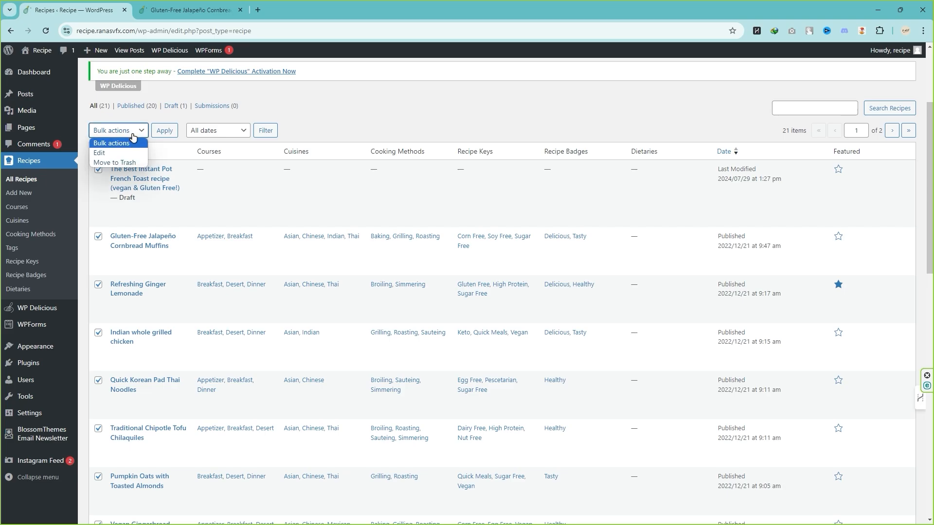
{"action": "left_click", "coordinate": [124, 160]}
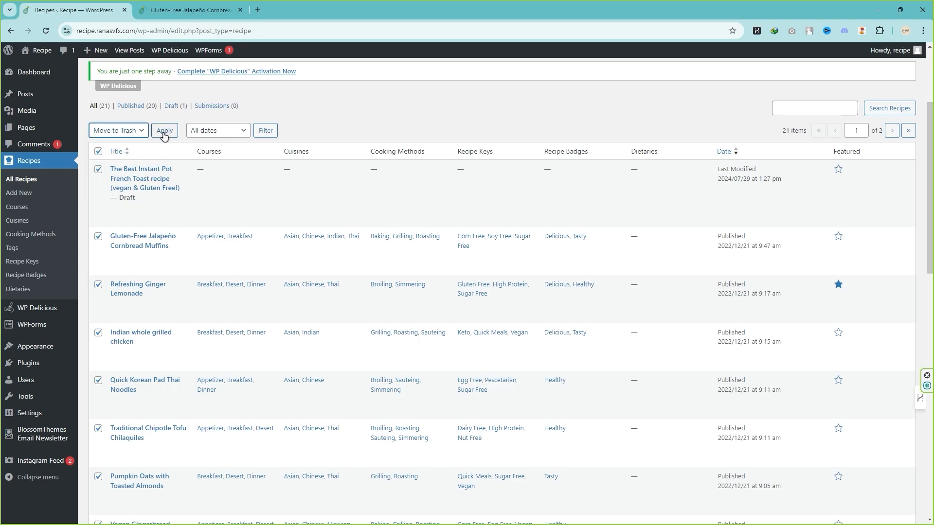
{"action": "left_click", "coordinate": [99, 151]}
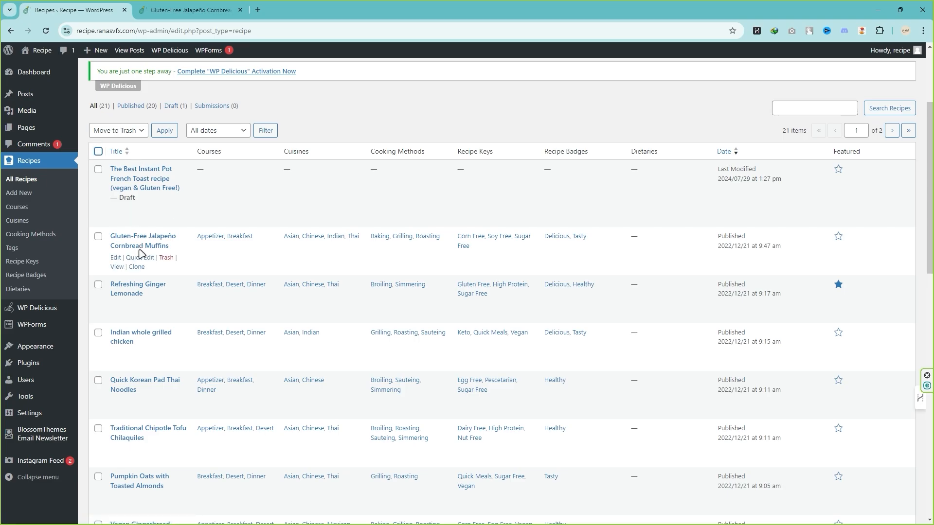
- Add a new recipe and title it "Gluten-Free Jalapeño Cornbread Muffins", copying the title from the published recipe page
{"action": "scroll", "coordinate": [325, 120], "scroll_direction": "up", "scroll_amount": 2}
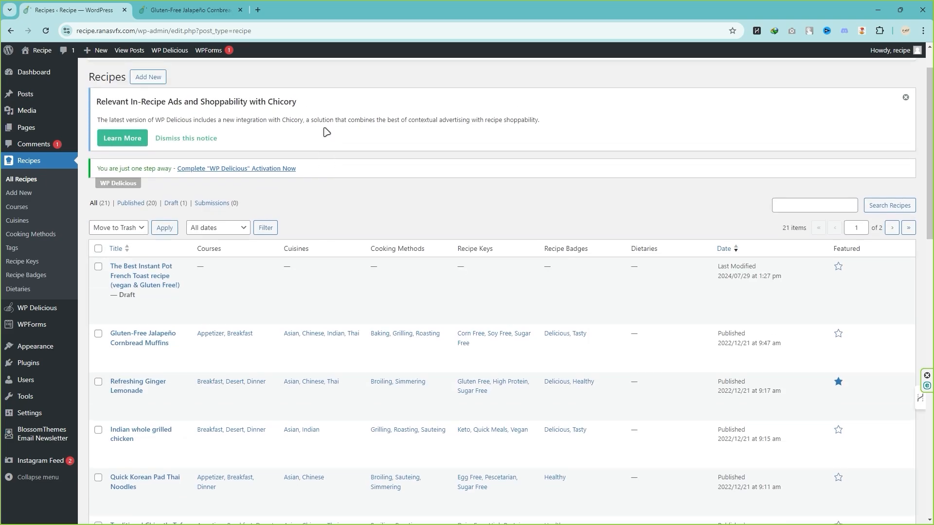
{"action": "left_click", "coordinate": [148, 76]}
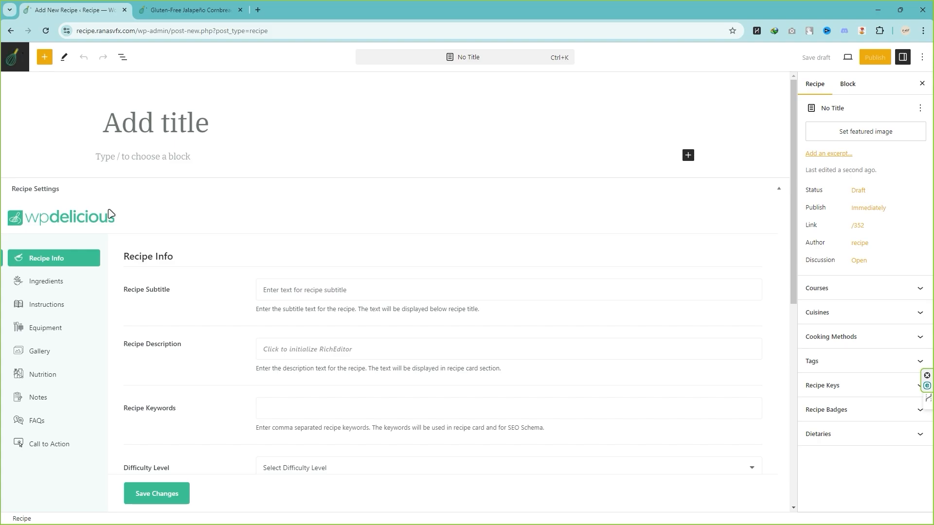
{"action": "left_click", "coordinate": [190, 9]}
{"action": "scroll", "coordinate": [772, 240], "scroll_direction": "up", "scroll_amount": 6}
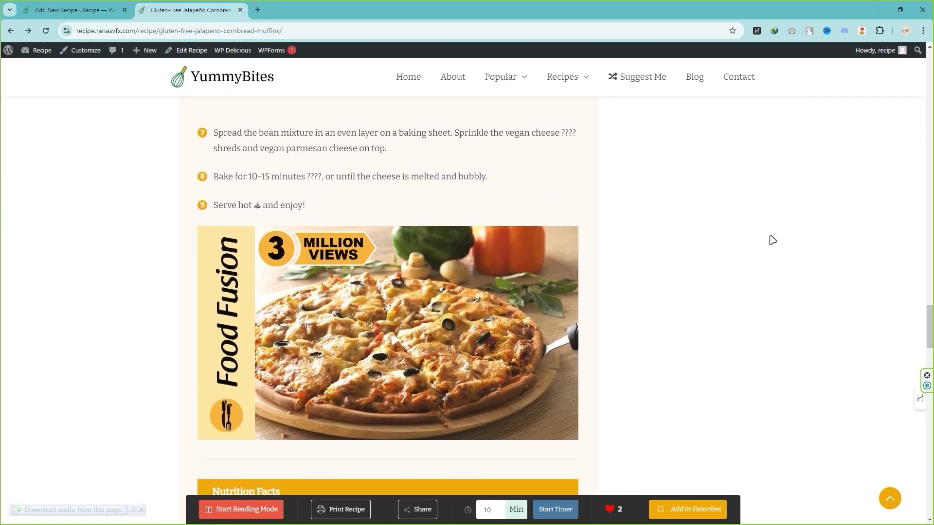
{"action": "scroll", "coordinate": [772, 240], "scroll_direction": "up", "scroll_amount": 3}
{"action": "left_click_drag", "start_coordinate": [929, 310], "coordinate": [932, 71]}
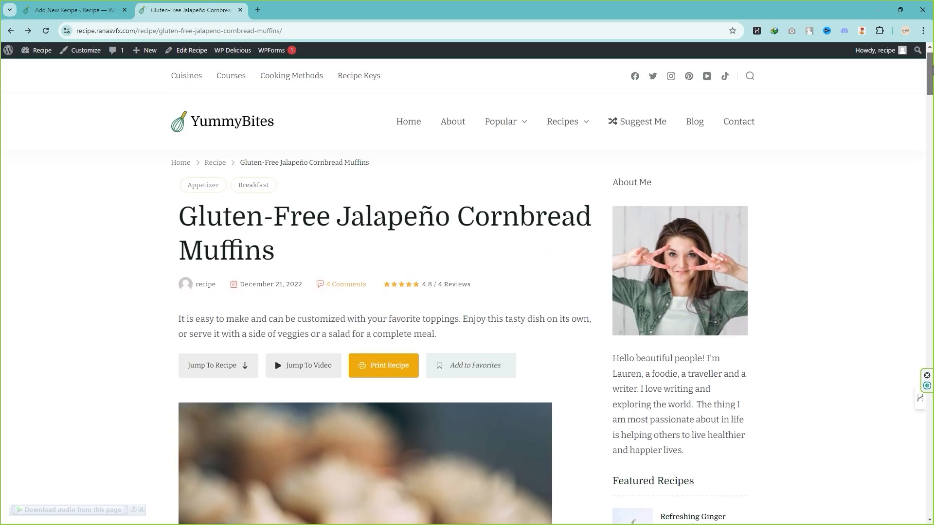
{"action": "left_click_drag", "start_coordinate": [284, 261], "coordinate": [176, 229]}
{"action": "key", "text": "ctrl+c"}
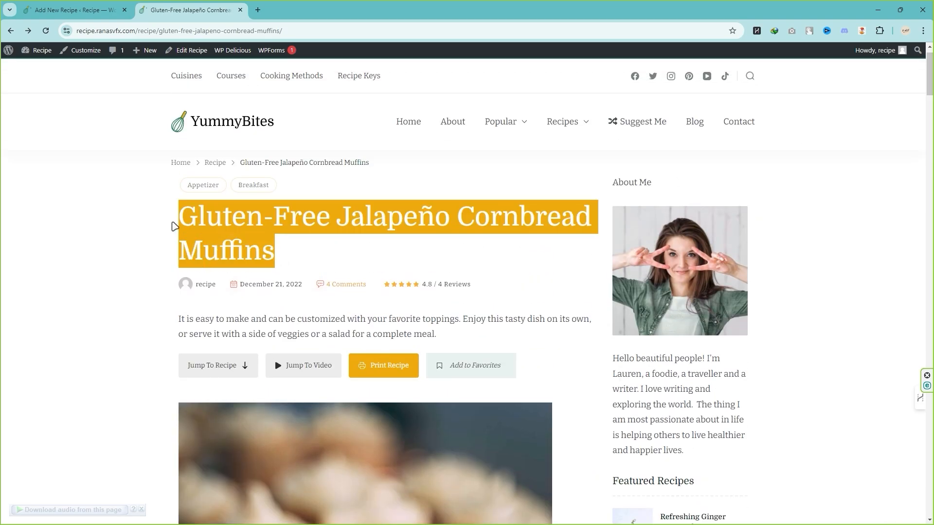
{"action": "key", "text": "ctrl+Tab"}
{"action": "left_click", "coordinate": [211, 126]}
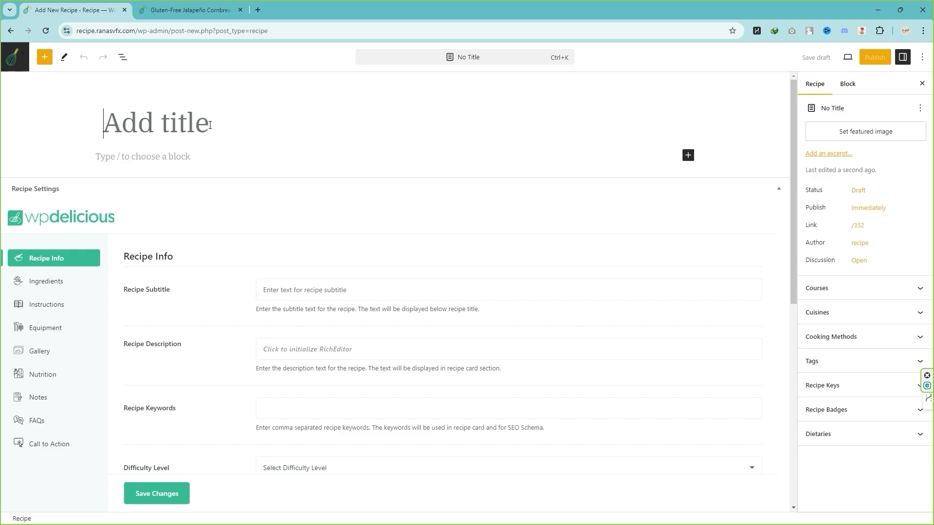
{"action": "key", "text": "ctrl+v"}
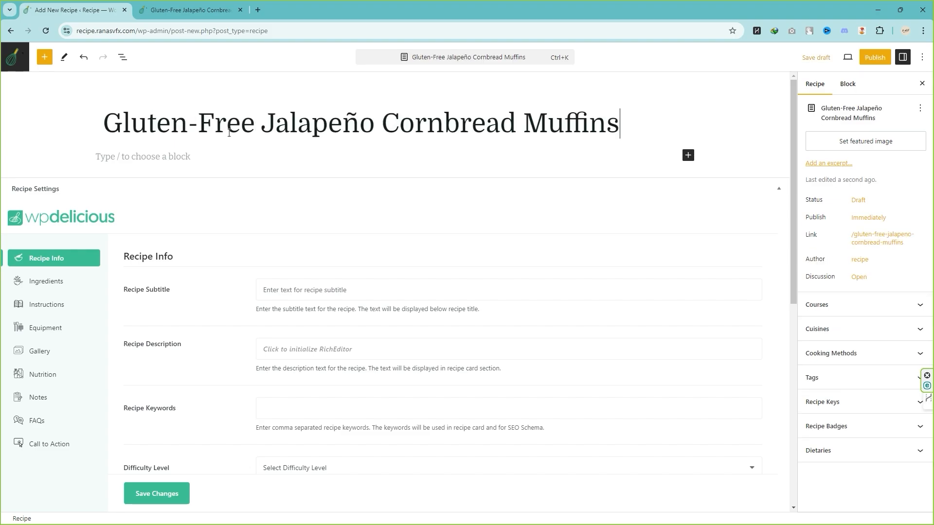
- Copy the published recipe's introductory paragraph, starting "It is easy to make and can be customized", into the new recipe's body
{"action": "left_click", "coordinate": [188, 160]}
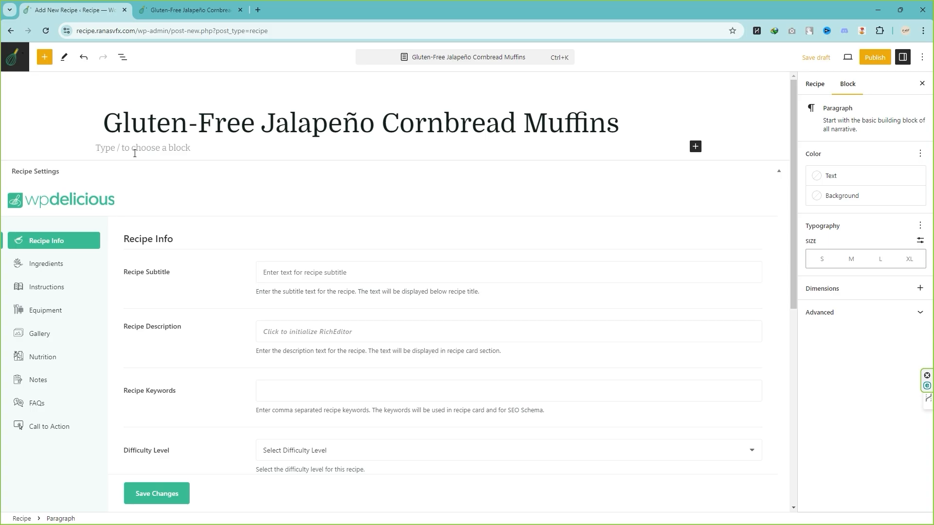
{"action": "key", "text": "ctrl+Tab"}
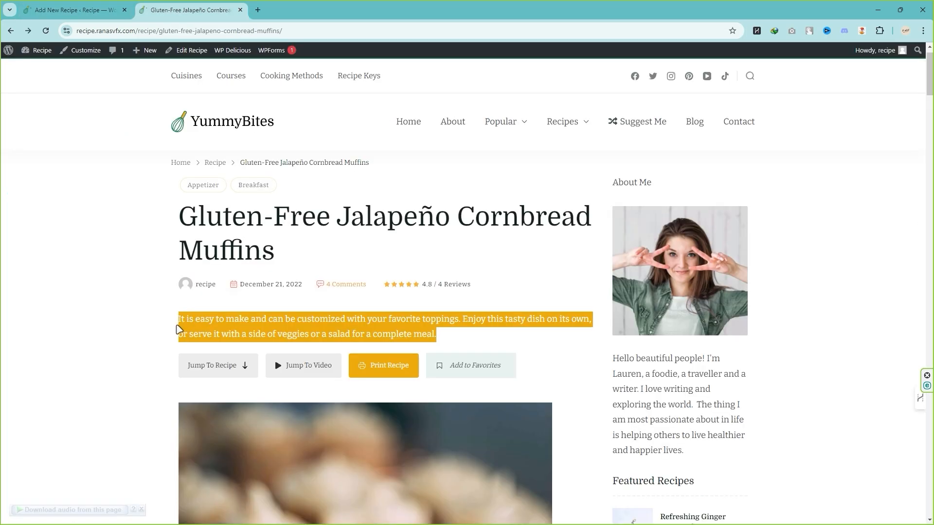
{"action": "left_click", "coordinate": [93, 10]}
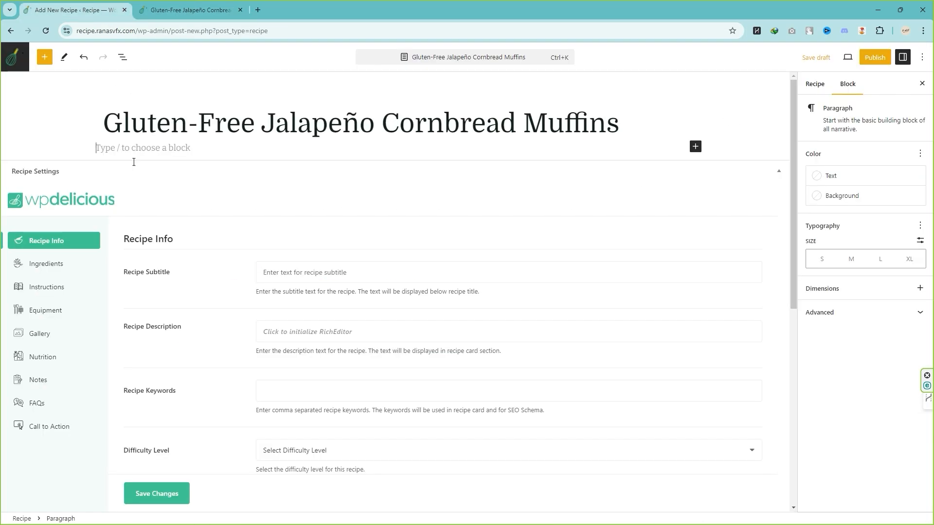
{"action": "left_click", "coordinate": [192, 150]}
{"action": "type", "text": "It is easy to make and can be customized with your favorite toppings. Enjoy this tasty dish on its own, or serve it with a side of veggies or as a salad for a complete meal."}
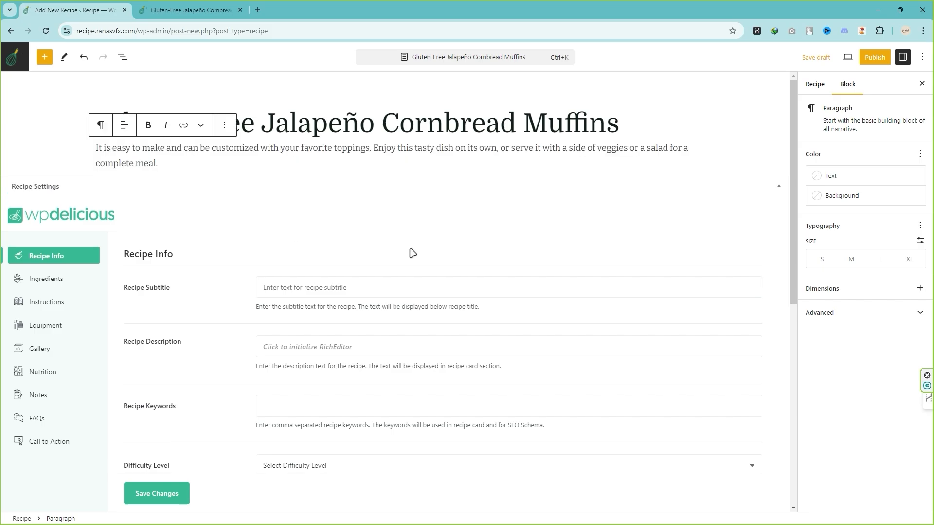
- Set the Recipe Subtitle to "Gluten-Free Jalapeño Cornbread Muffins" and open the Recipe Description editor
{"action": "scroll", "coordinate": [411, 250], "scroll_direction": "down", "scroll_amount": 3}
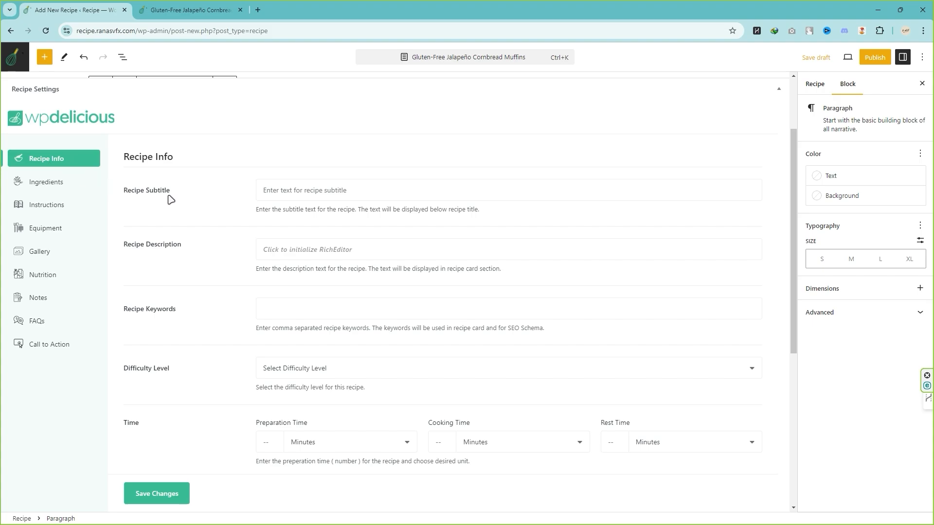
{"action": "left_click", "coordinate": [307, 192]}
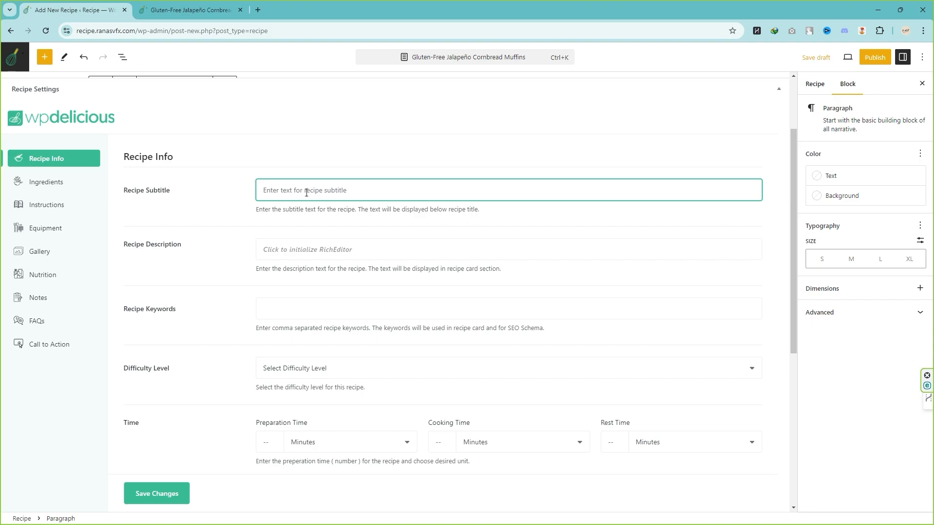
{"action": "key", "text": "ctrl+Tab"}
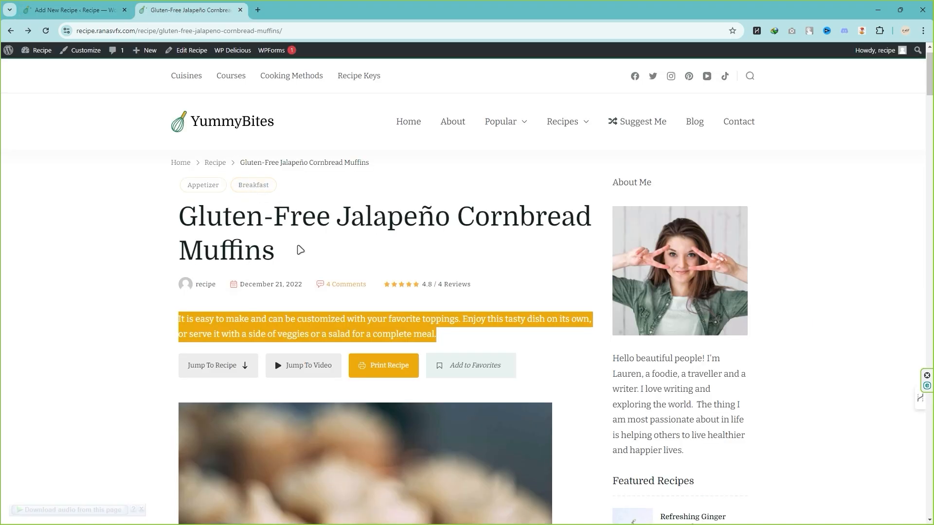
{"action": "key", "text": "ctrl+Tab"}
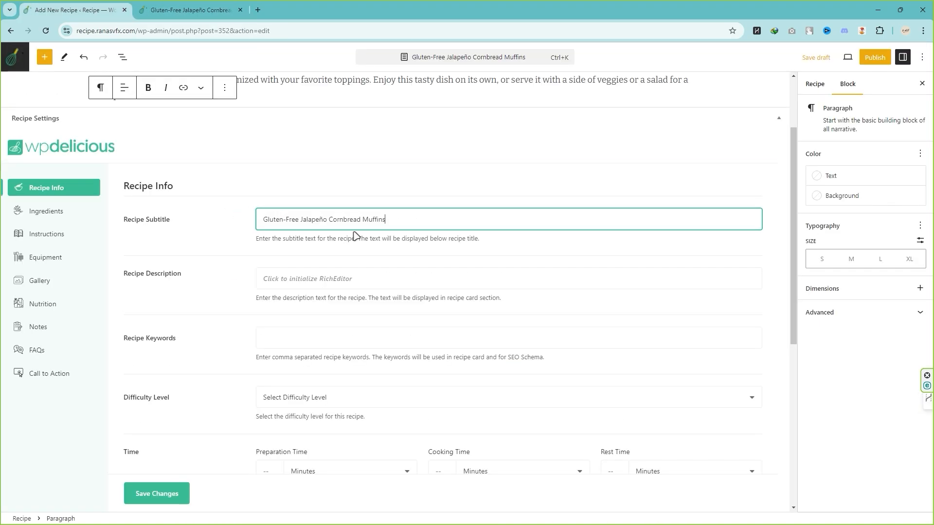
{"action": "scroll", "coordinate": [355, 235], "scroll_direction": "down", "scroll_amount": 2}
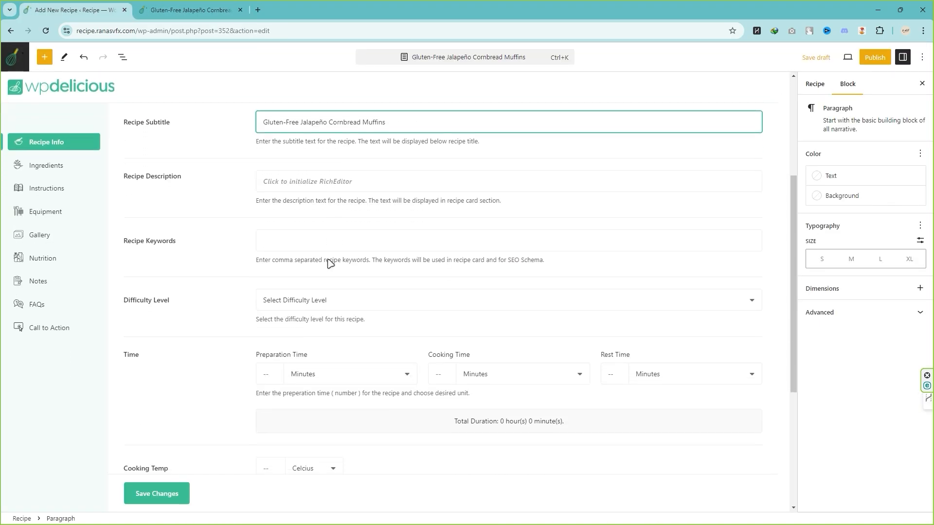
{"action": "left_click", "coordinate": [292, 182]}
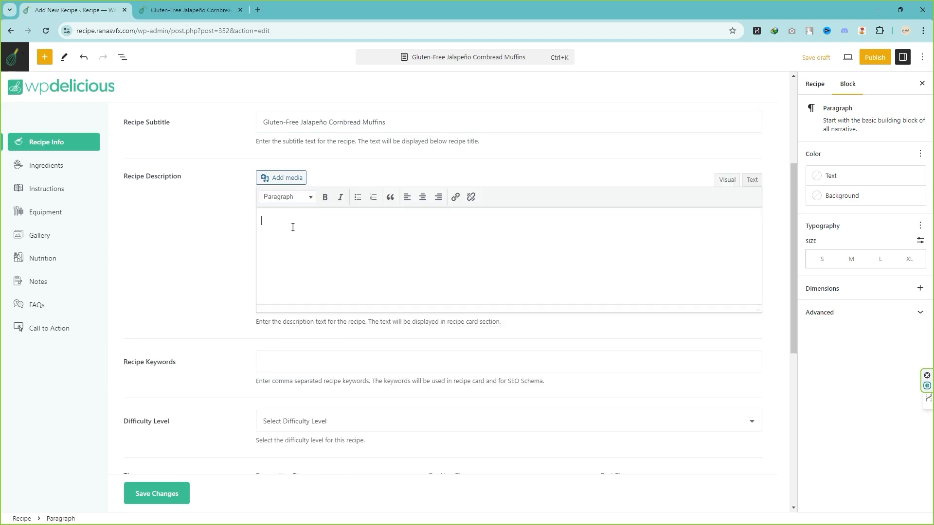
- Copy the keywords "delicious, homemade, vegan pizza, cheese pizza" from the published recipe page into Recipe Keywords
{"action": "scroll", "coordinate": [292, 227], "scroll_direction": "down", "scroll_amount": 4}
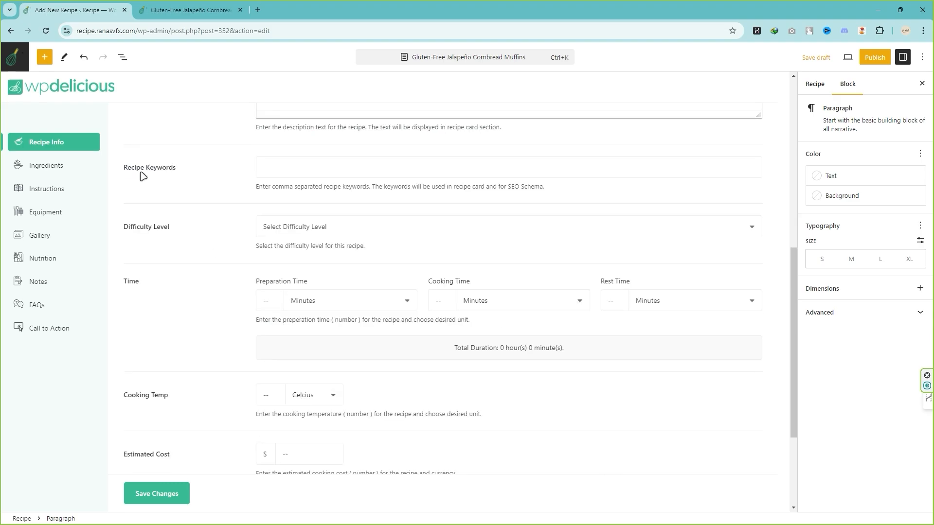
{"action": "left_click", "coordinate": [264, 170]}
{"action": "left_click", "coordinate": [189, 10]}
{"action": "scroll", "coordinate": [327, 288], "scroll_direction": "down", "scroll_amount": 10}
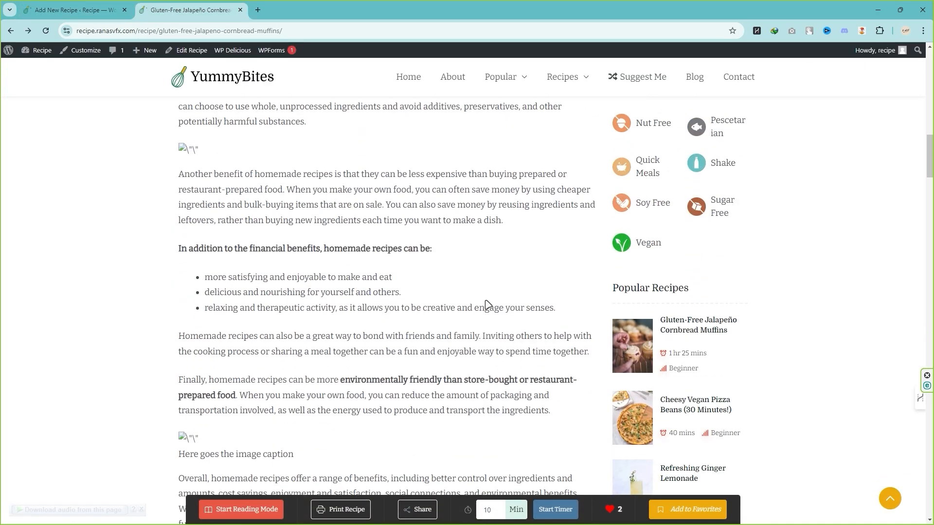
{"action": "left_click_drag", "start_coordinate": [929, 192], "coordinate": [927, 404]}
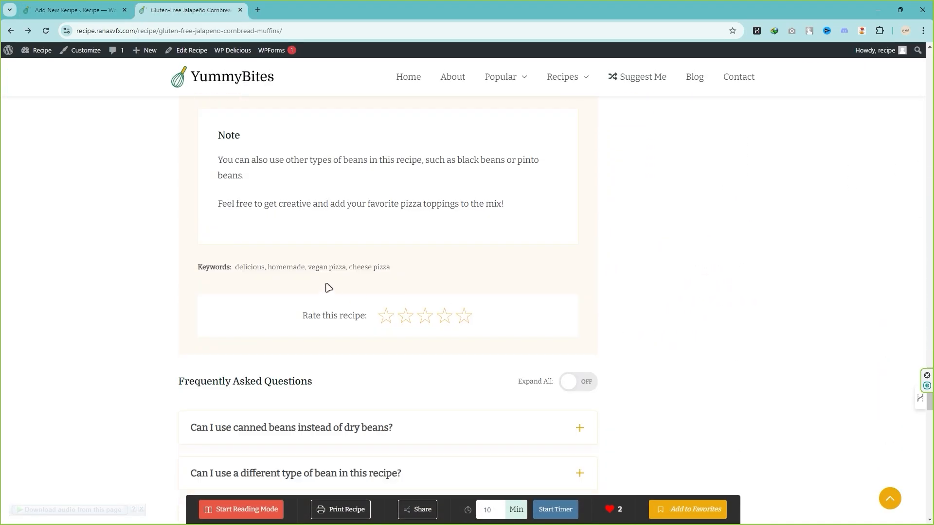
{"action": "left_click_drag", "start_coordinate": [235, 268], "coordinate": [403, 271]}
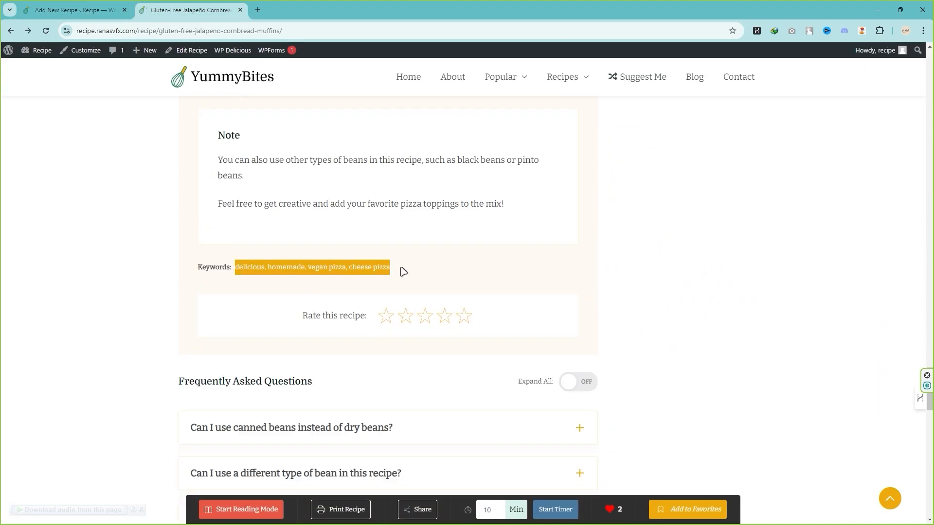
{"action": "key", "text": "ctrl+c"}
{"action": "left_click", "coordinate": [75, 10]}
{"action": "key", "text": "ctrl+v"}
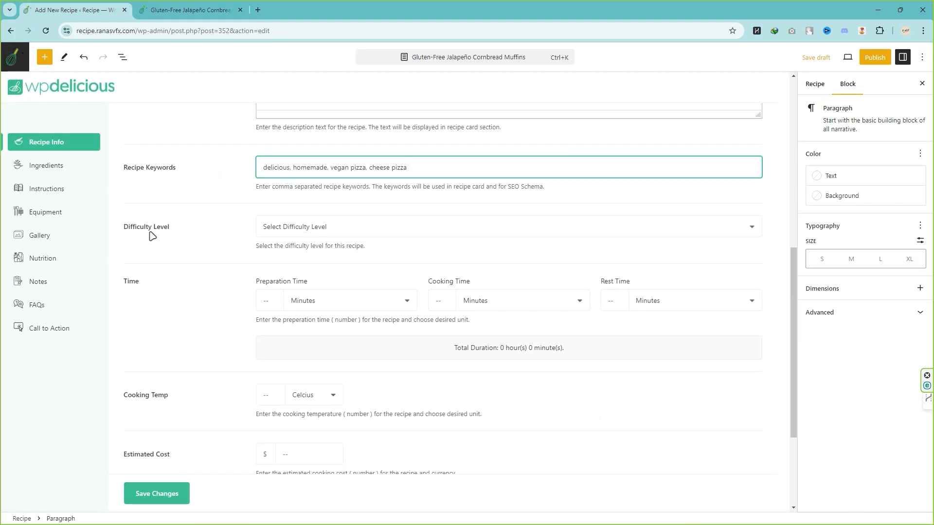
- Set the recipe's difficulty level to Intermediate and its preparation time to 1 hour
{"action": "left_click", "coordinate": [304, 231]}
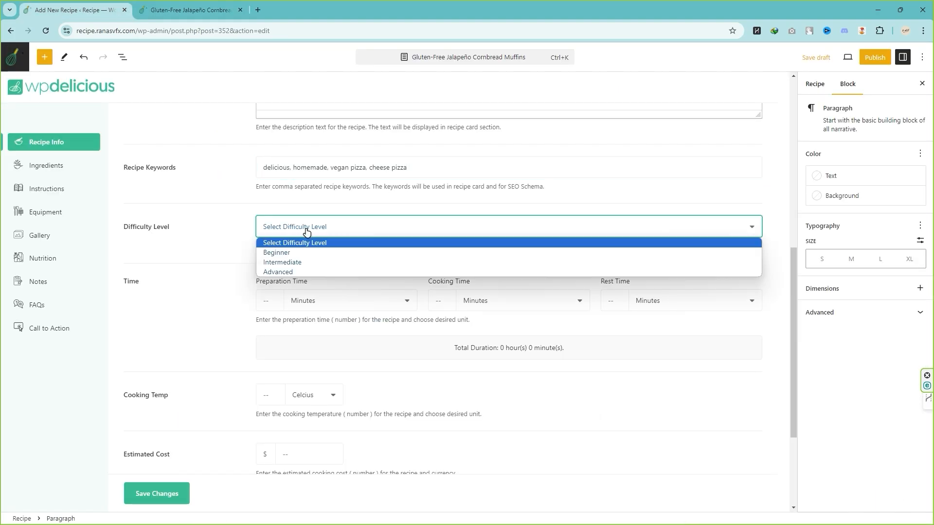
{"action": "left_click", "coordinate": [309, 266]}
{"action": "scroll", "coordinate": [282, 204], "scroll_direction": "down", "scroll_amount": 2}
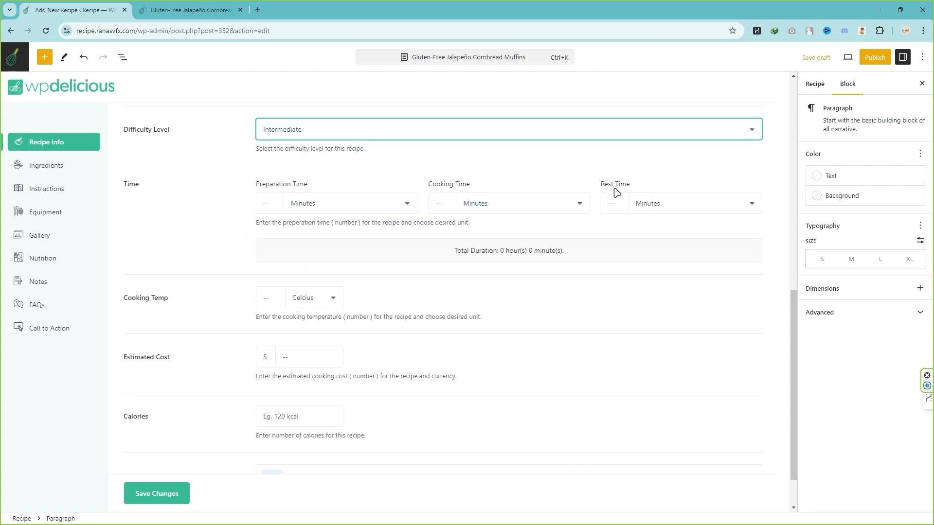
{"action": "left_click", "coordinate": [350, 204]}
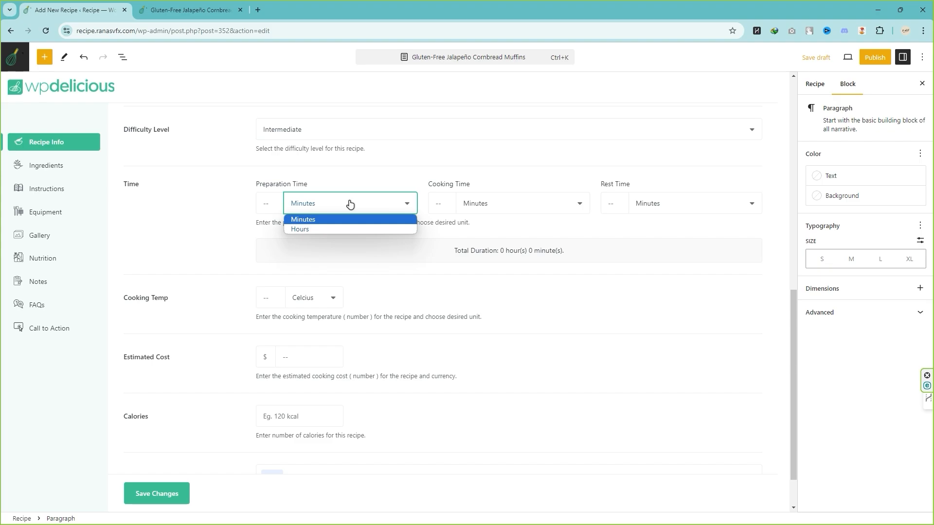
{"action": "left_click", "coordinate": [340, 230]}
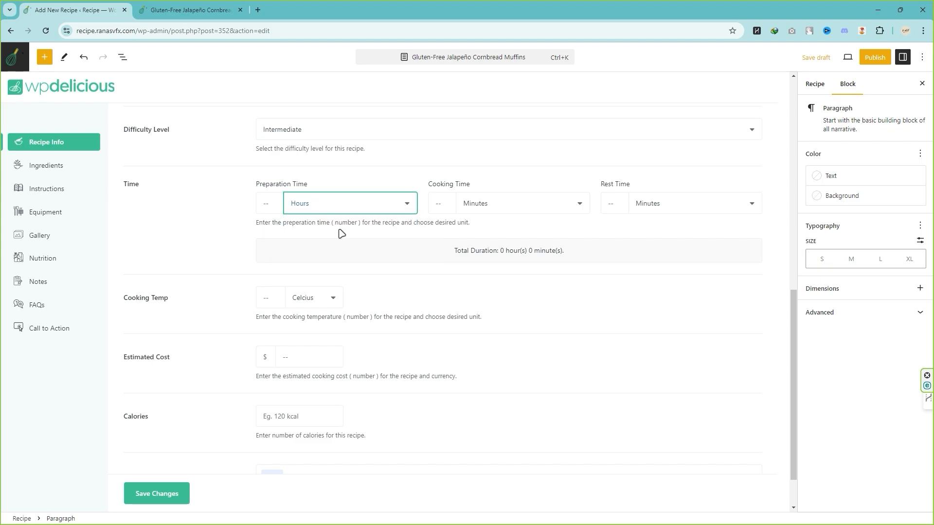
{"action": "left_click", "coordinate": [271, 204]}
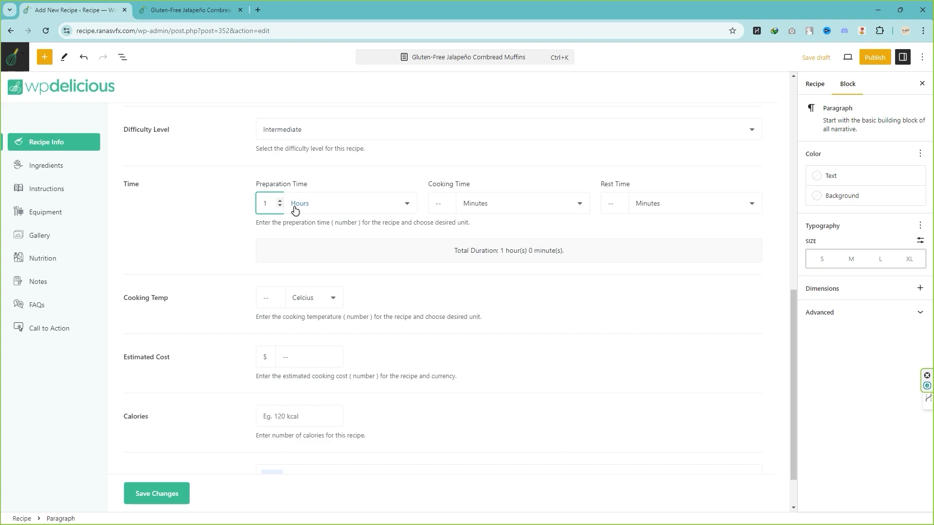
- Set the cooking time to 1 hour and the rest time to 30 minutes
{"action": "left_click", "coordinate": [523, 205]}
{"action": "left_click", "coordinate": [492, 231]}
{"action": "left_click", "coordinate": [445, 206]}
{"action": "left_click", "coordinate": [658, 210]}
{"action": "left_click", "coordinate": [634, 207]}
{"action": "left_click", "coordinate": [611, 205]}
{"action": "type", "text": "30"}
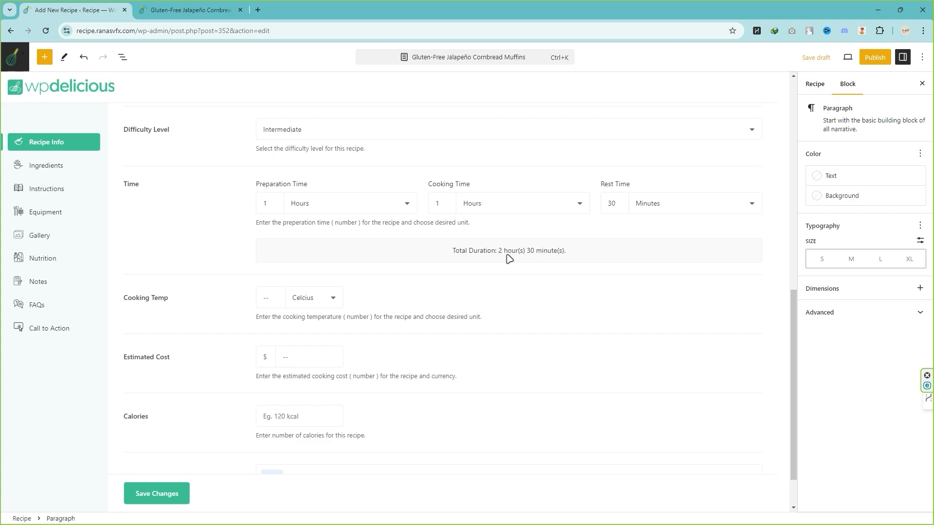
{"action": "left_click_drag", "start_coordinate": [498, 249], "coordinate": [584, 253]}
{"action": "left_click", "coordinate": [586, 253]}
- Set the recipe's cooking temperature to 50 degrees, keeping Celcius as the unit
{"action": "scroll", "coordinate": [150, 255], "scroll_direction": "down", "scroll_amount": 1}
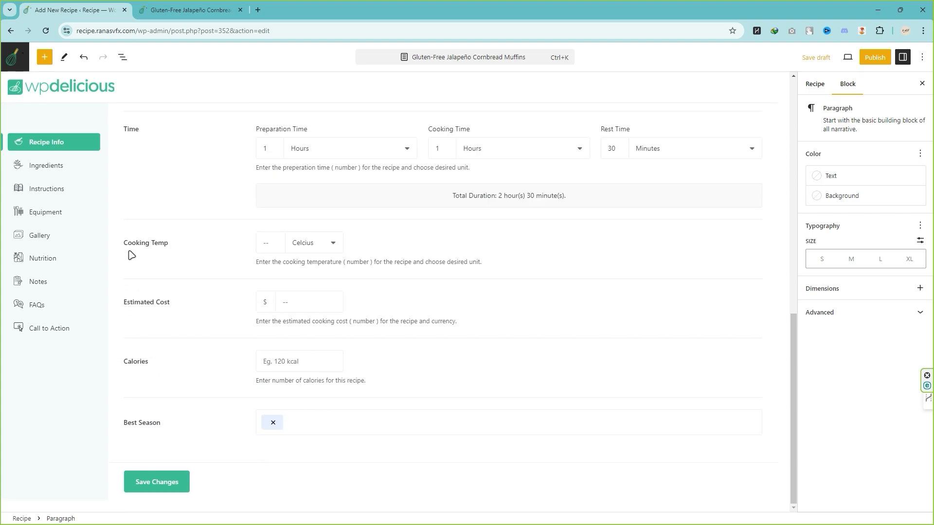
{"action": "left_click_drag", "start_coordinate": [158, 243], "coordinate": [177, 249]}
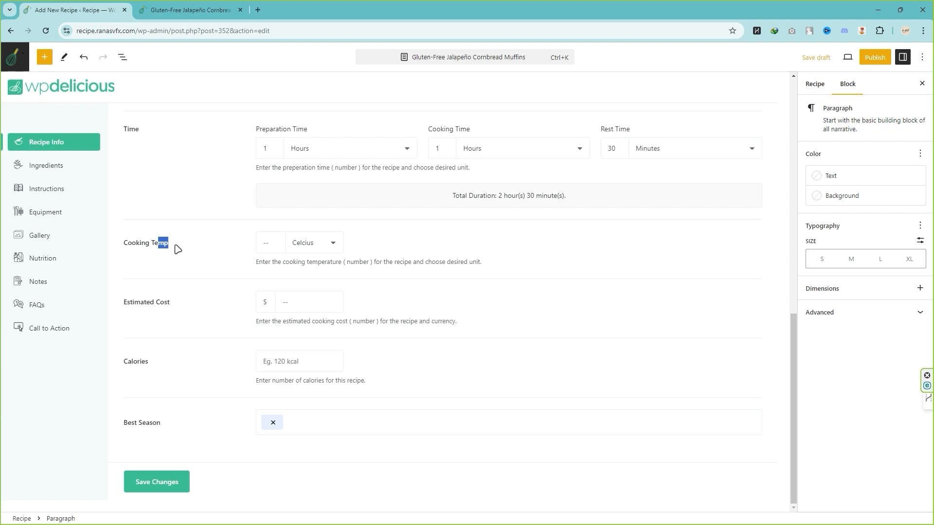
{"action": "left_click", "coordinate": [311, 243]}
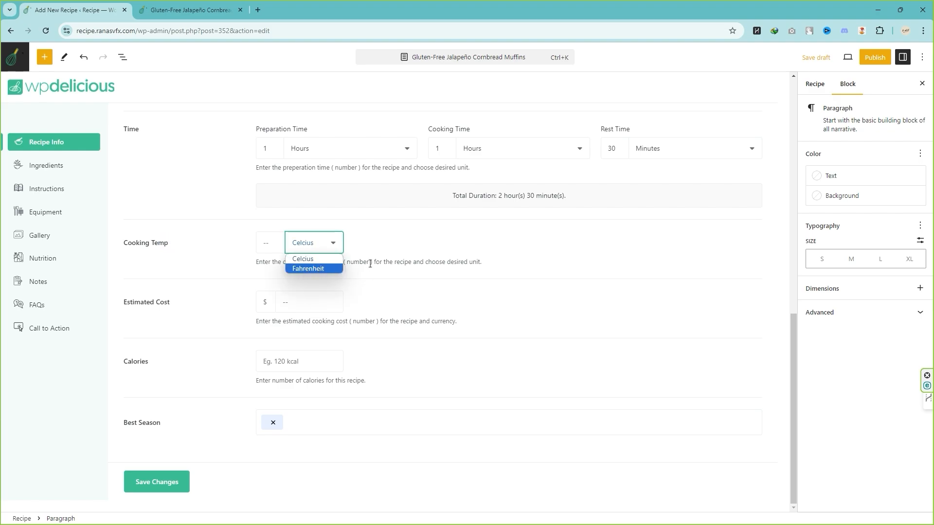
{"action": "left_click", "coordinate": [275, 245]}
{"action": "left_click", "coordinate": [275, 247]}
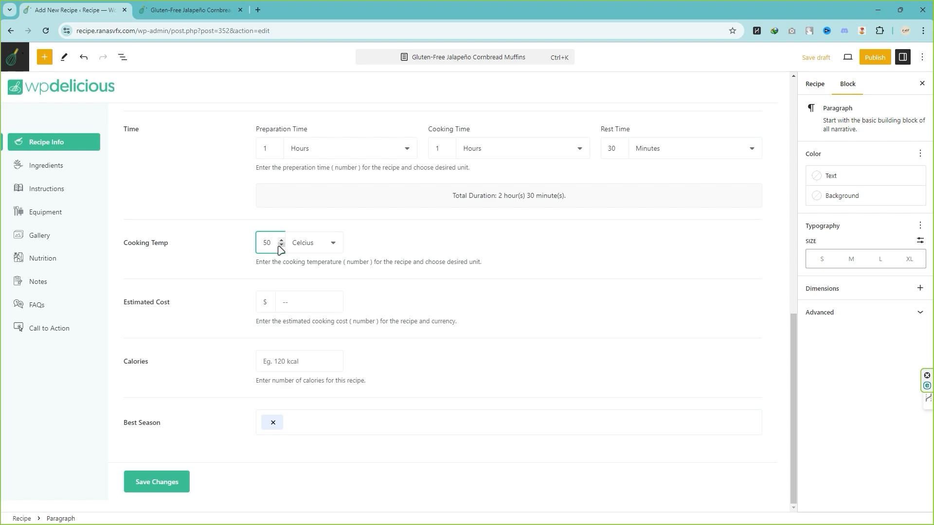
{"action": "left_click", "coordinate": [400, 252]}
- Set the estimated cost to $20 and the calories to 1200 kcal
{"action": "left_click", "coordinate": [306, 304]}
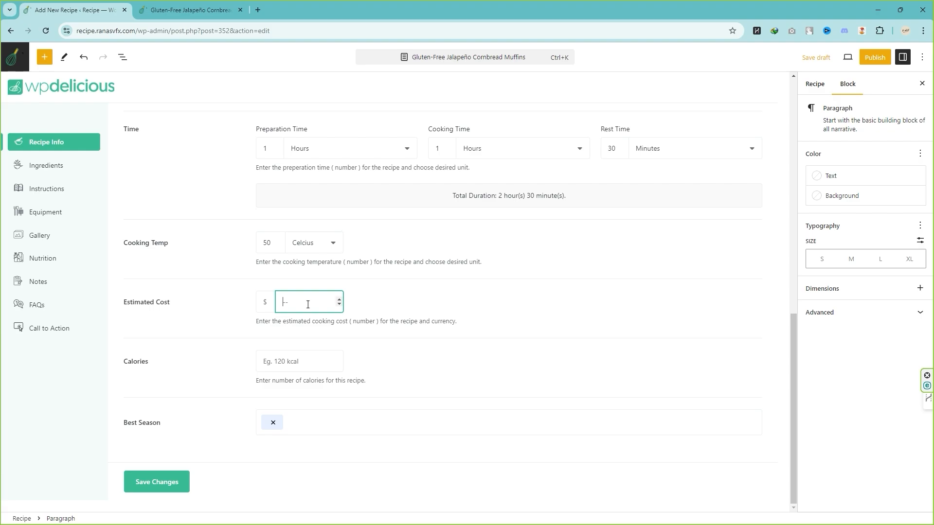
{"action": "left_click", "coordinate": [314, 361]}
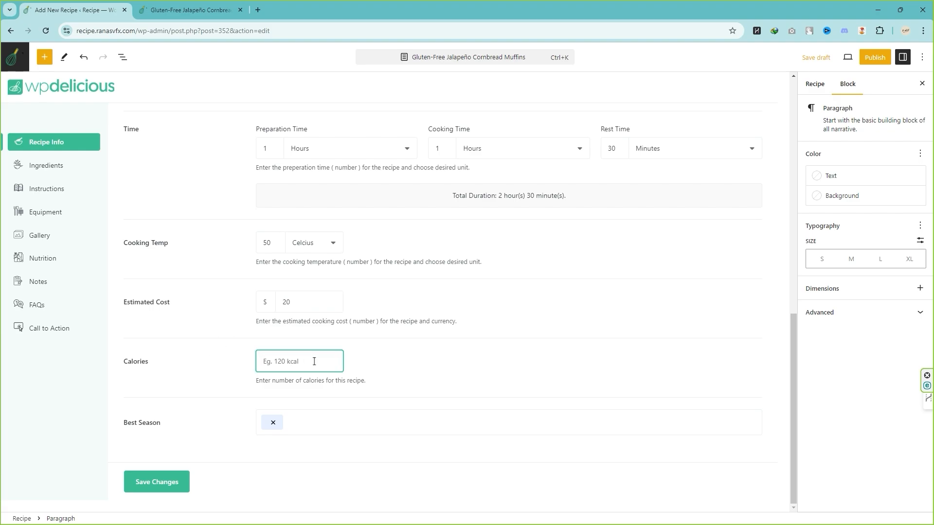
{"action": "type", "text": "1200"}
{"action": "left_click", "coordinate": [417, 364]}
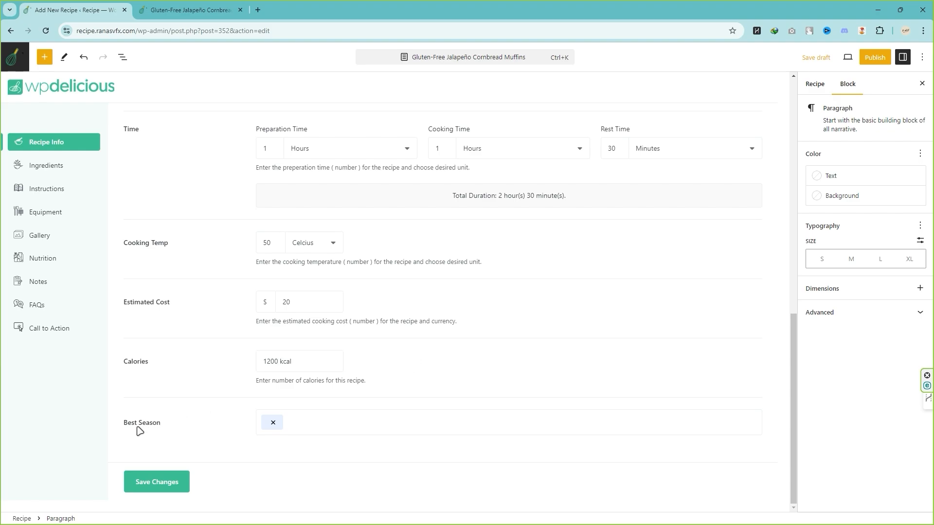
- Replace the blank Best Season entry with "Suitable throughout the year" as the only season
{"action": "left_click", "coordinate": [272, 426]}
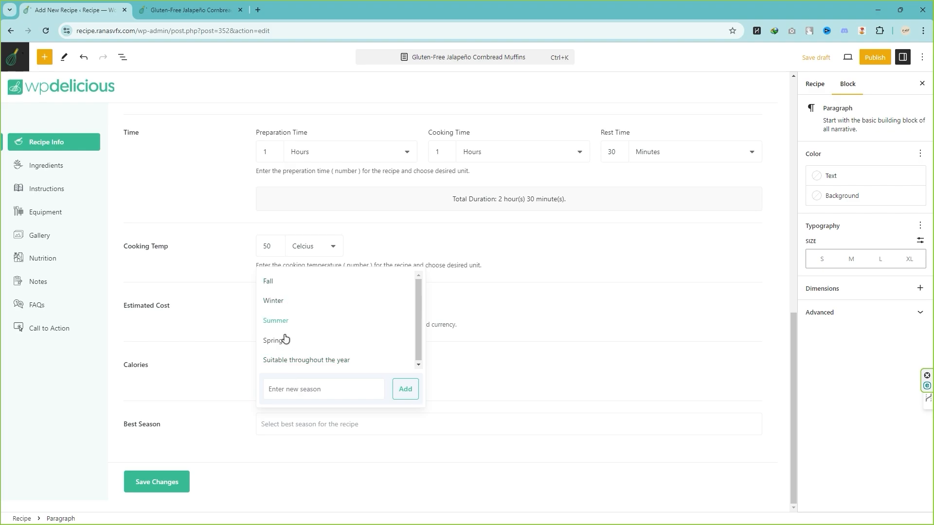
{"action": "left_click", "coordinate": [343, 361]}
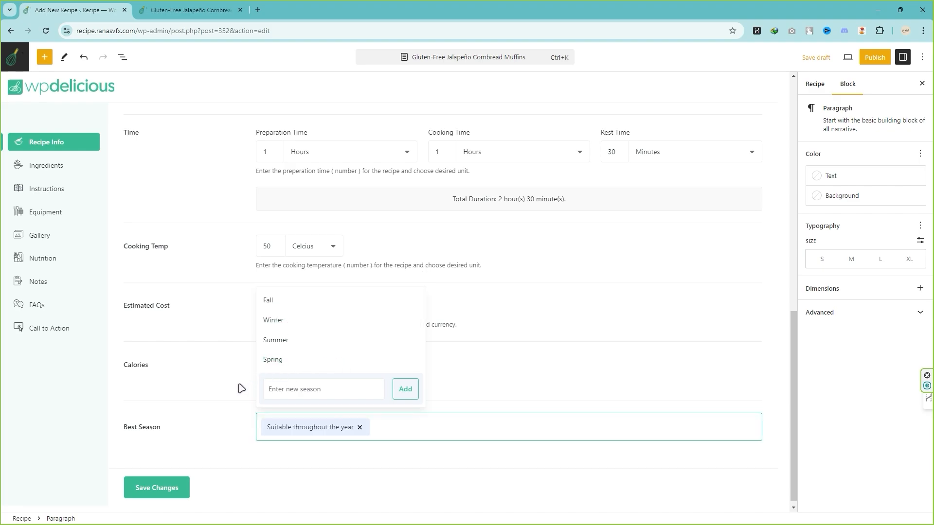
{"action": "left_click", "coordinate": [284, 345]}
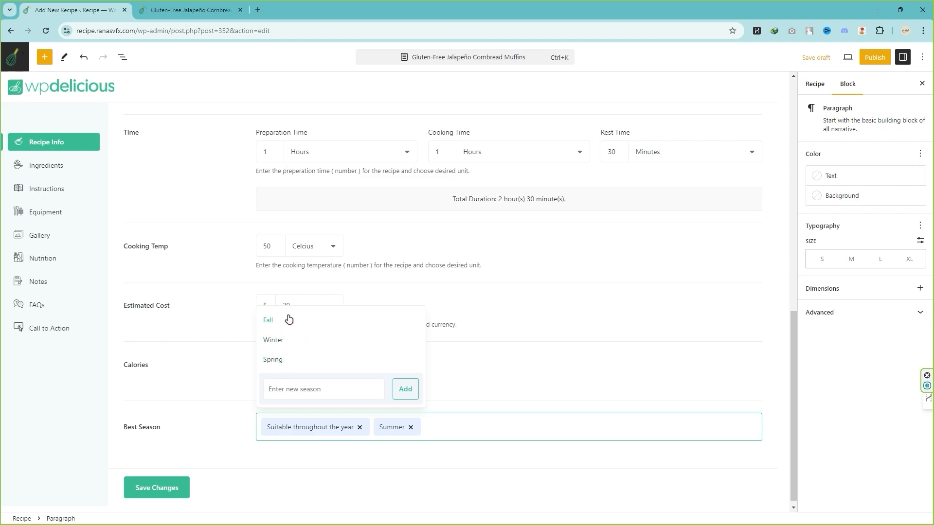
{"action": "left_click", "coordinate": [410, 427]}
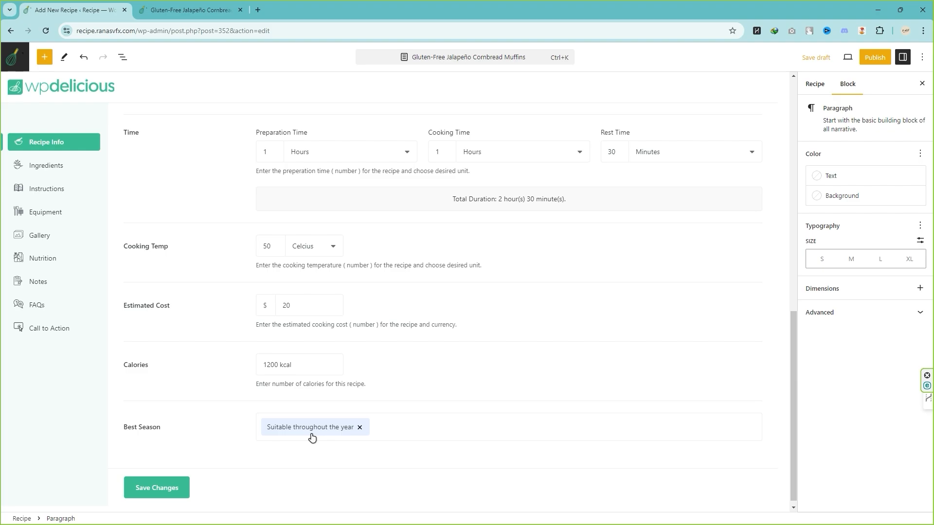
- Review the completed Recipe Info fields and save the recipe settings
{"action": "scroll", "coordinate": [242, 411], "scroll_direction": "up", "scroll_amount": 3}
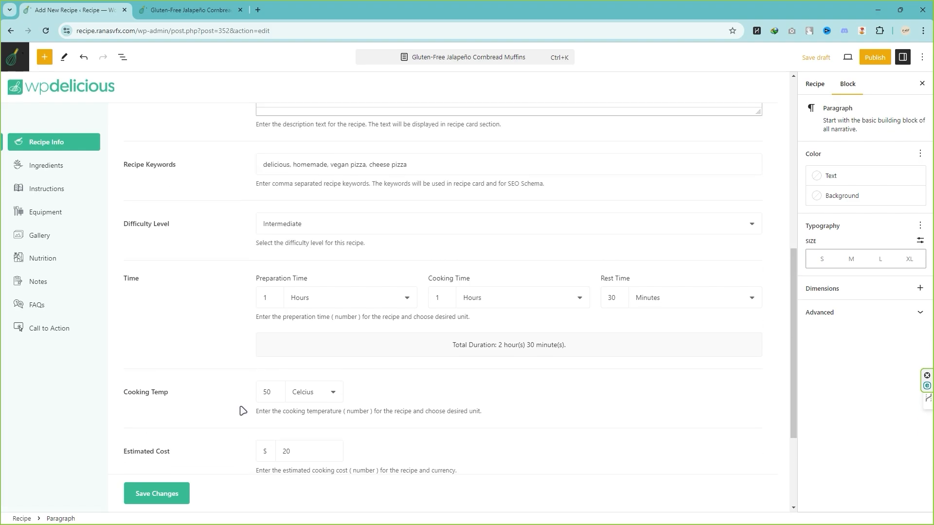
{"action": "scroll", "coordinate": [242, 411], "scroll_direction": "up", "scroll_amount": 4}
{"action": "scroll", "coordinate": [242, 411], "scroll_direction": "down", "scroll_amount": 7}
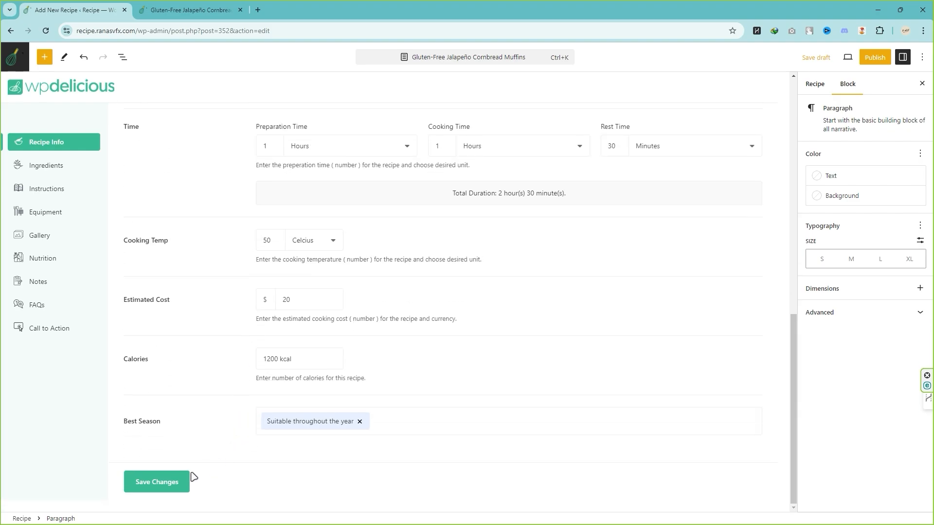
{"action": "left_click", "coordinate": [170, 483]}
- In the Ingredients section, set the number of servings to 12 and the ingredient title to "Ingredients"
{"action": "scroll", "coordinate": [213, 306], "scroll_direction": "up", "scroll_amount": 6}
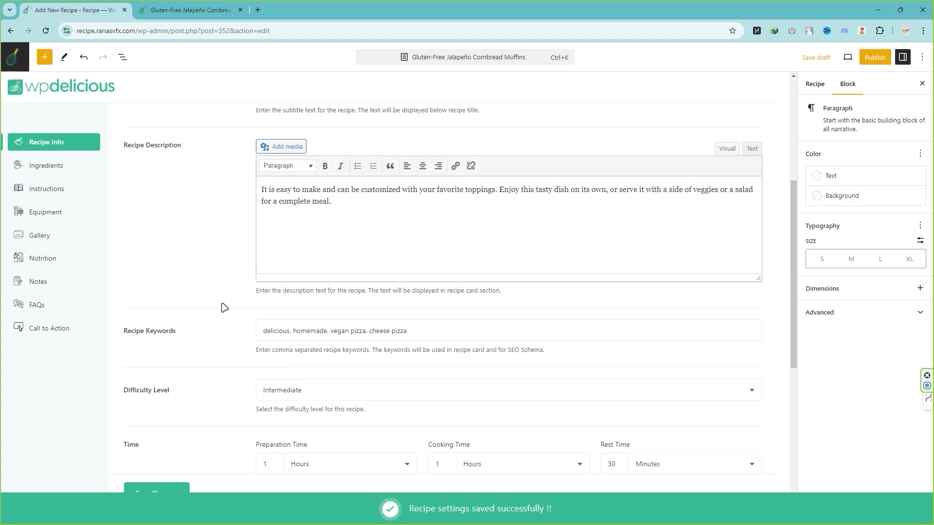
{"action": "scroll", "coordinate": [224, 307], "scroll_direction": "up", "scroll_amount": 3}
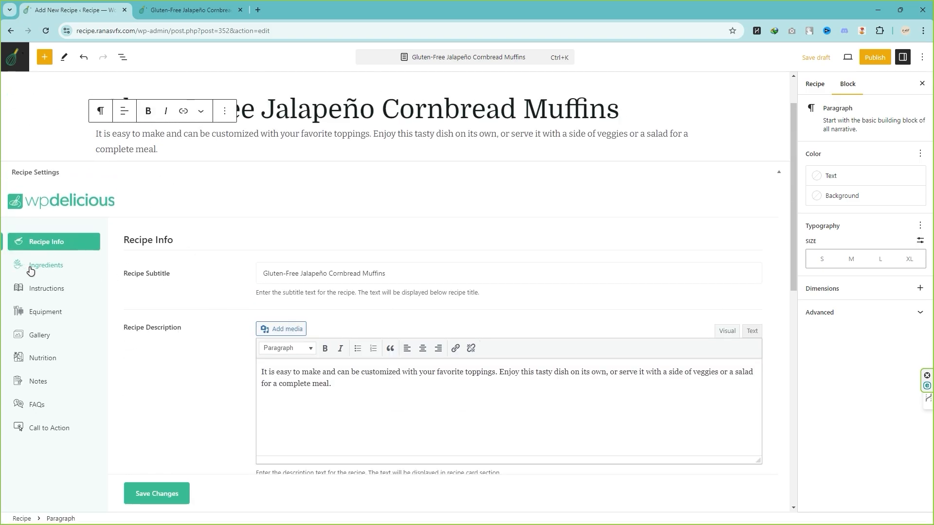
{"action": "left_click", "coordinate": [46, 269]}
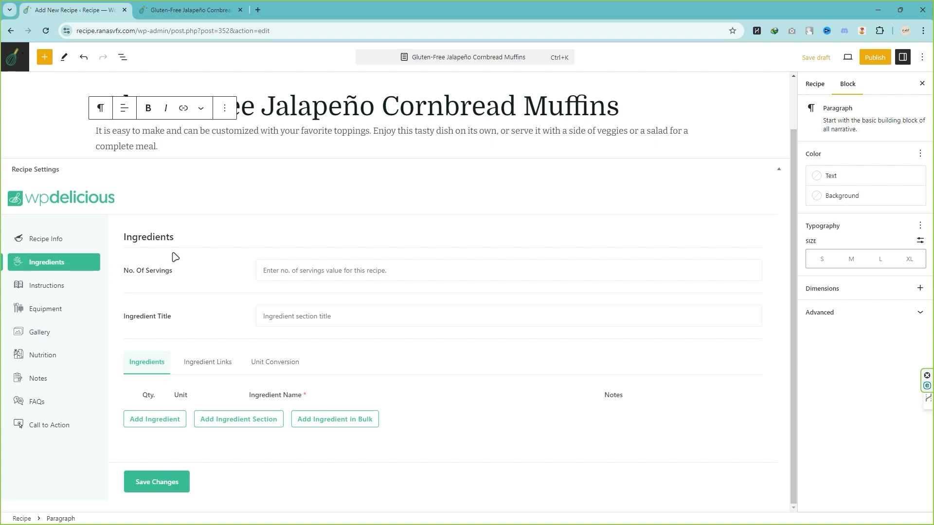
{"action": "left_click", "coordinate": [317, 274]}
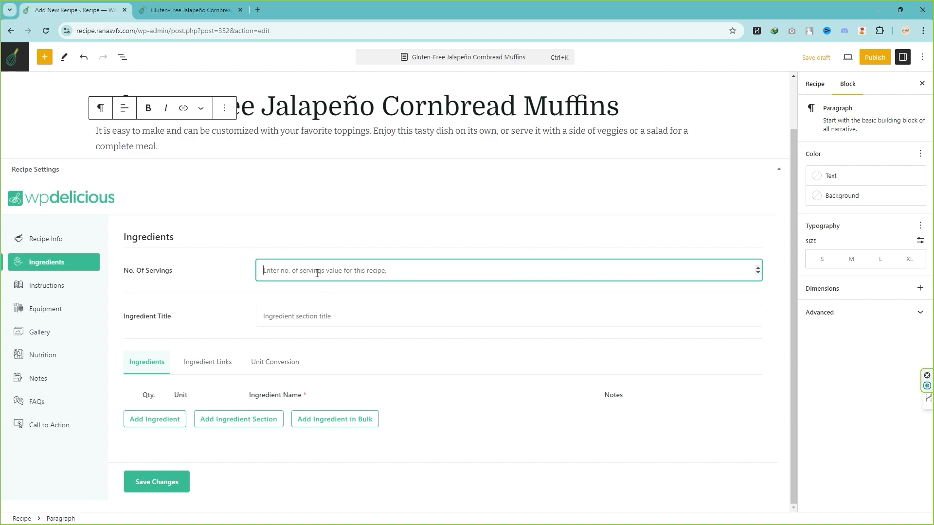
{"action": "type", "text": "12"}
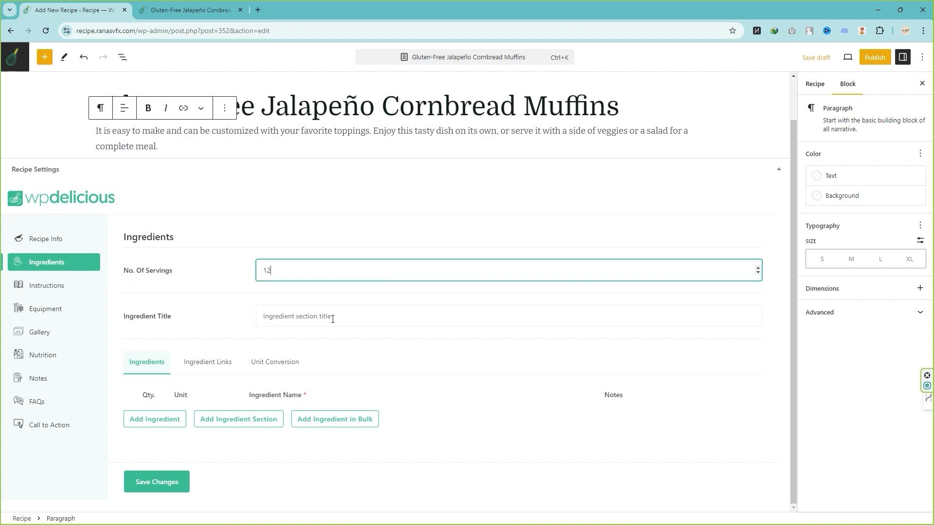
{"action": "left_click", "coordinate": [356, 315]}
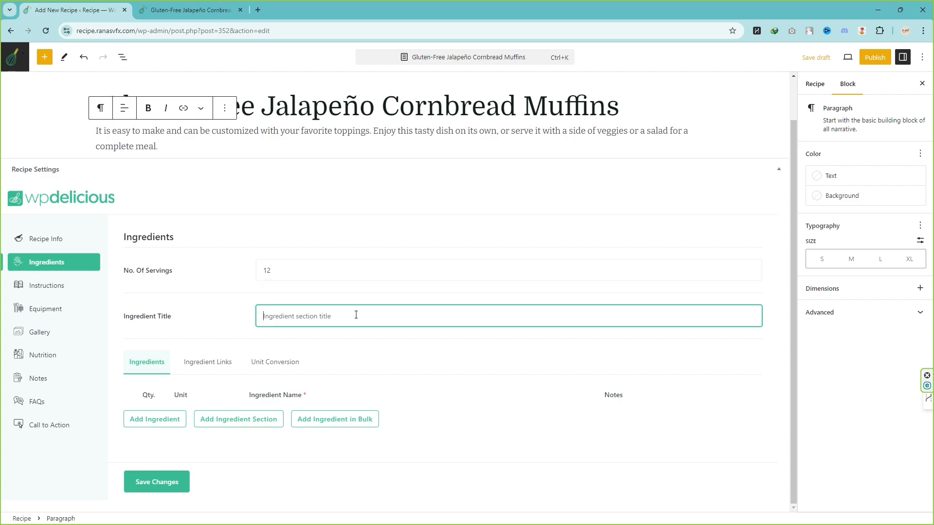
{"action": "type", "text": "Ingredients"}
- Examine the Ingredient Links and Unit Conversion views, and return to the ingredient list
{"action": "left_click", "coordinate": [207, 365]}
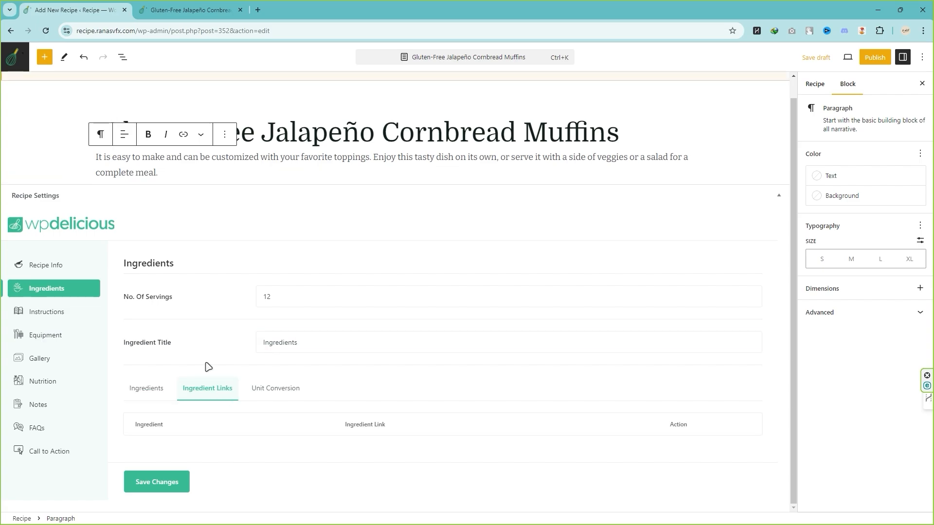
{"action": "left_click", "coordinate": [278, 394]}
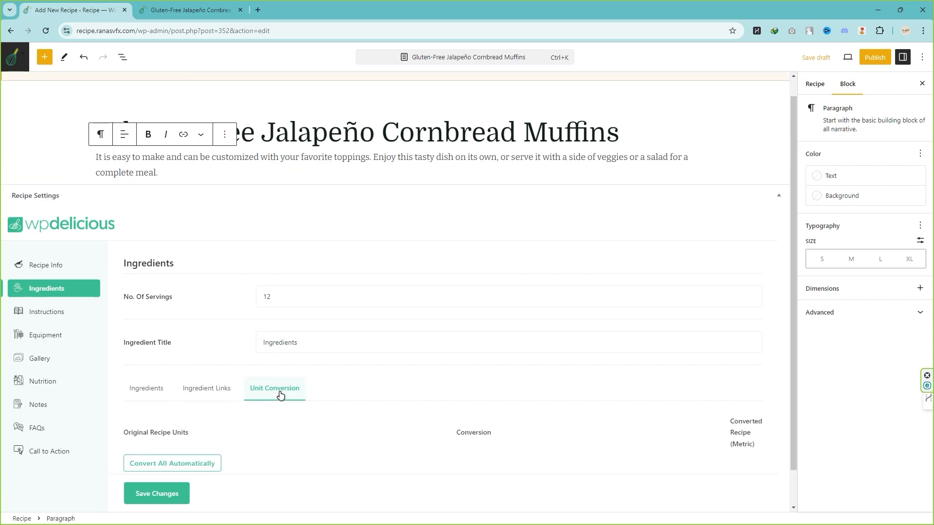
{"action": "left_click", "coordinate": [150, 369]}
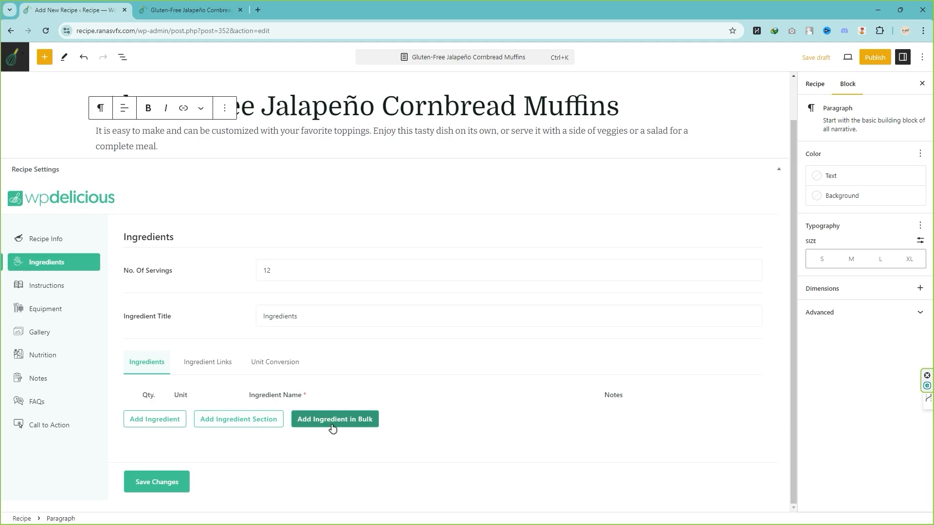
- Add a first ingredient with quantity 1, unit 2 and the name "water", leaving its notes empty
{"action": "left_click", "coordinate": [153, 427]}
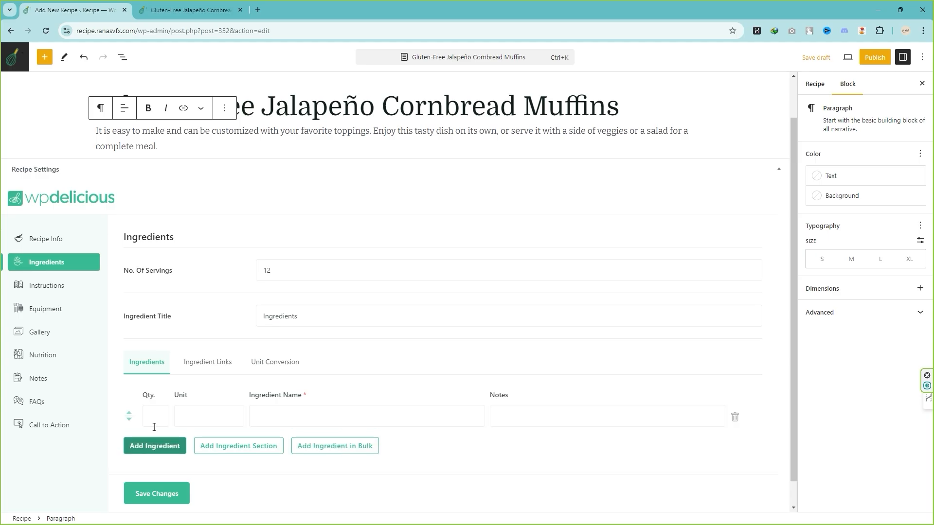
{"action": "left_click", "coordinate": [155, 419]}
{"action": "type", "text": "1"}
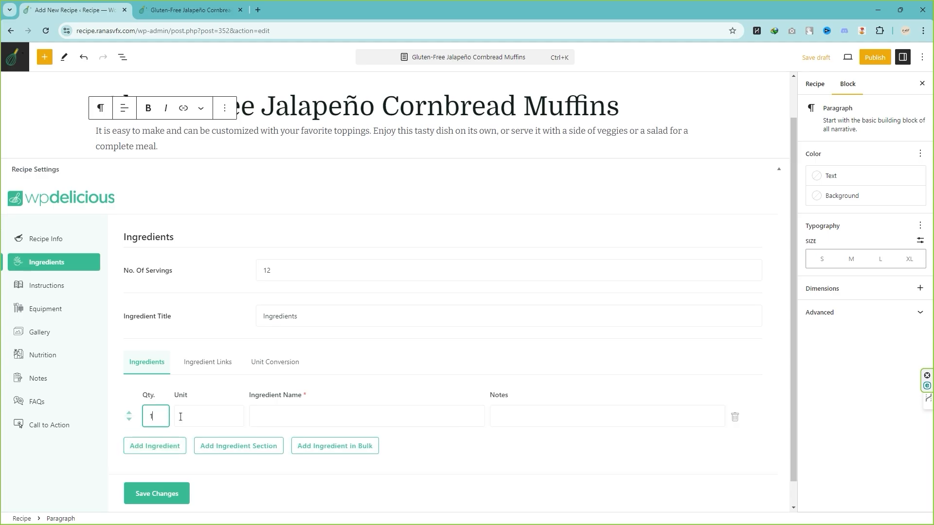
{"action": "left_click", "coordinate": [180, 416]}
{"action": "type", "text": "2"}
{"action": "scroll", "coordinate": [180, 416], "scroll_direction": "down", "scroll_amount": 2}
{"action": "left_click", "coordinate": [283, 415]}
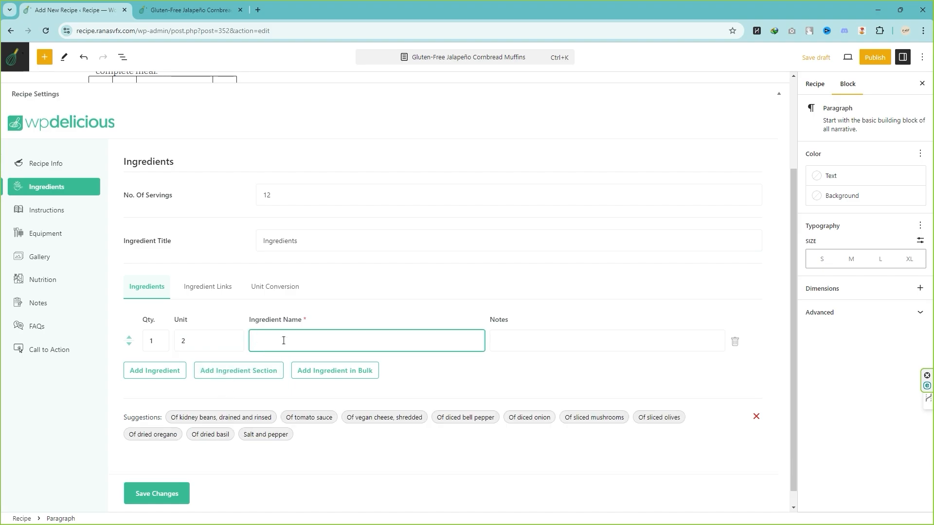
{"action": "type", "text": "water"}
{"action": "key", "text": "Tab"}
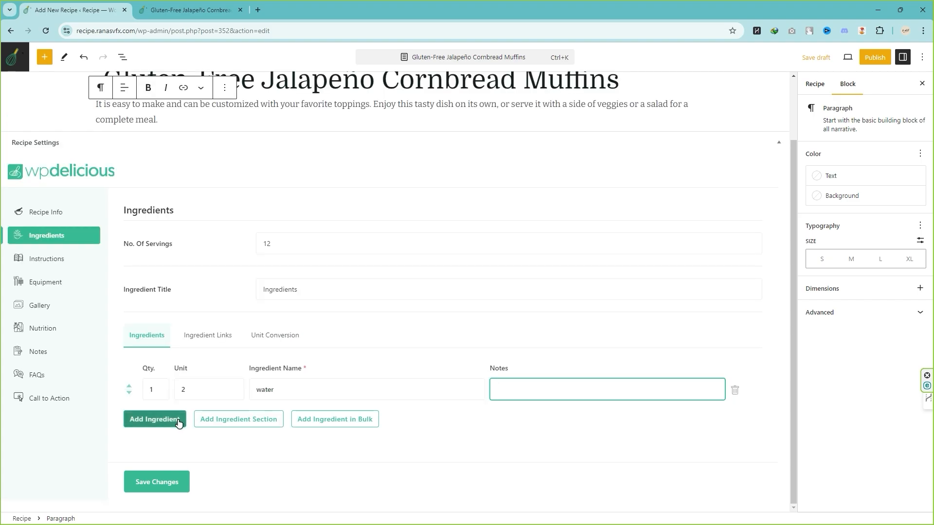
- Add a second ingredient with quantity 2, unit 3, the suggested name "Of diced onion" and the note "Fine chop onion"
{"action": "left_click", "coordinate": [179, 422]}
{"action": "left_click", "coordinate": [164, 417]}
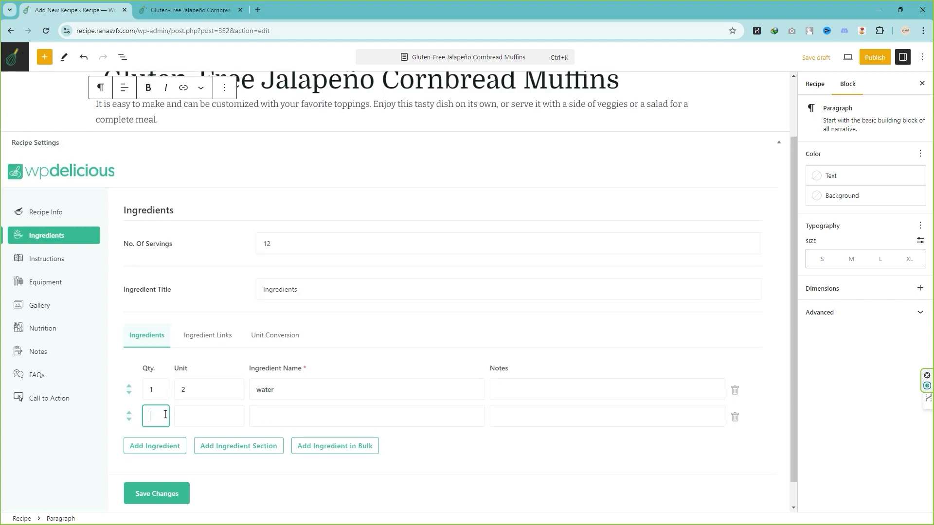
{"action": "left_click", "coordinate": [226, 414]}
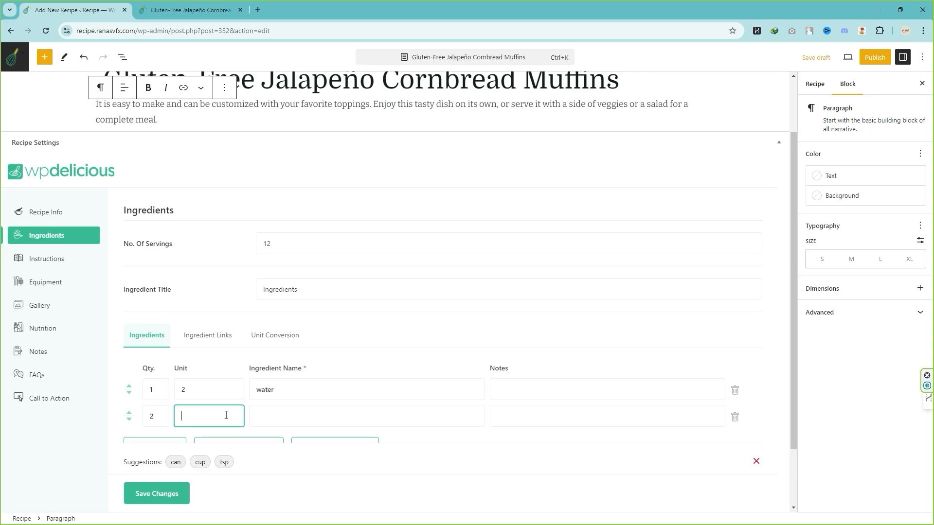
{"action": "type", "text": "3"}
{"action": "key", "text": "Tab"}
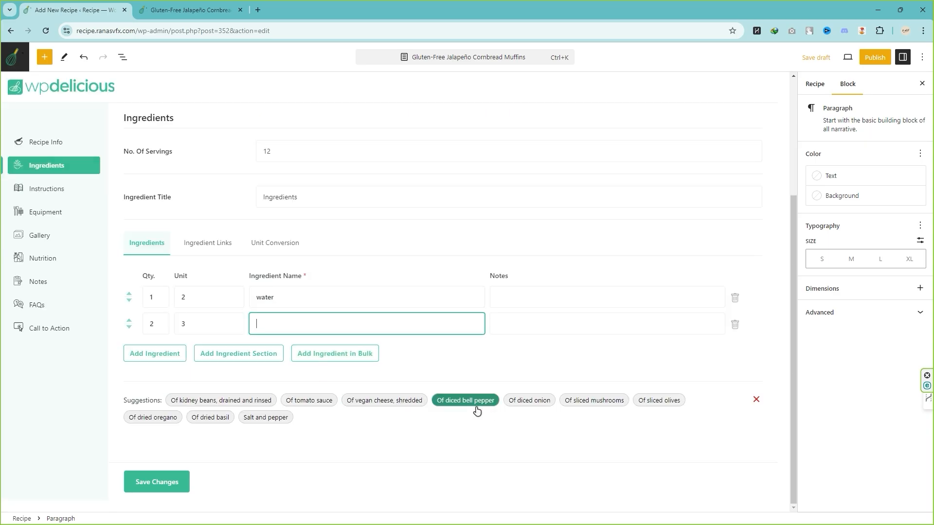
{"action": "left_click", "coordinate": [543, 407]}
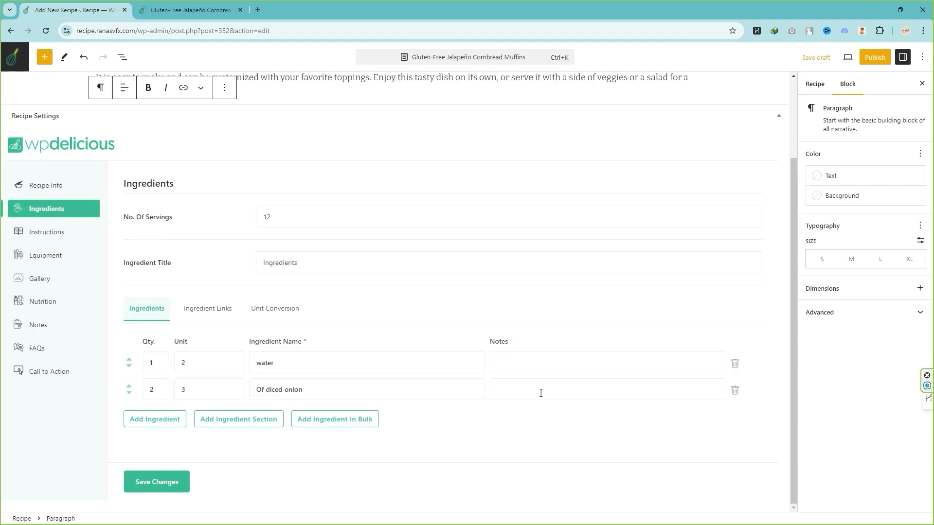
{"action": "left_click", "coordinate": [533, 393]}
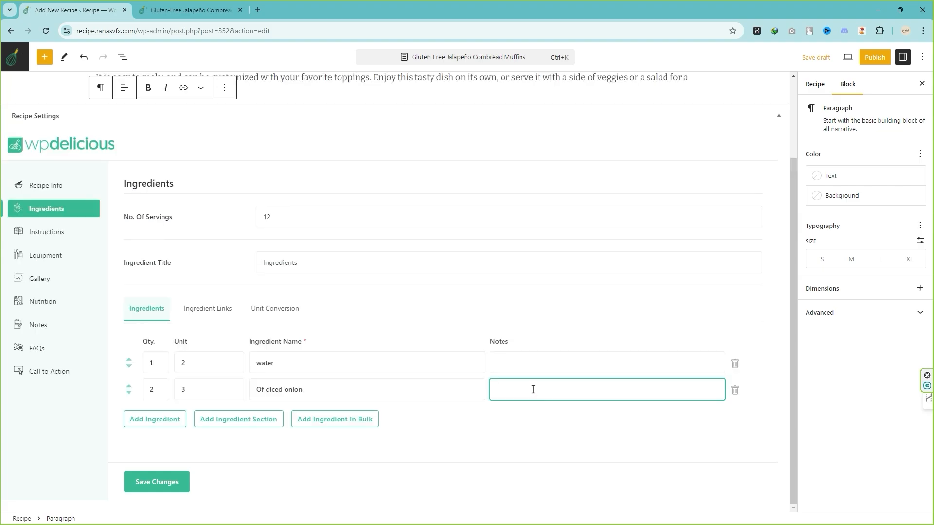
{"action": "type", "text": "Fine chop onion"}
- Add an ingredient section titled "Ingredients for chicken masala" and a blank ingredient row beneath it
{"action": "left_click", "coordinate": [229, 428]}
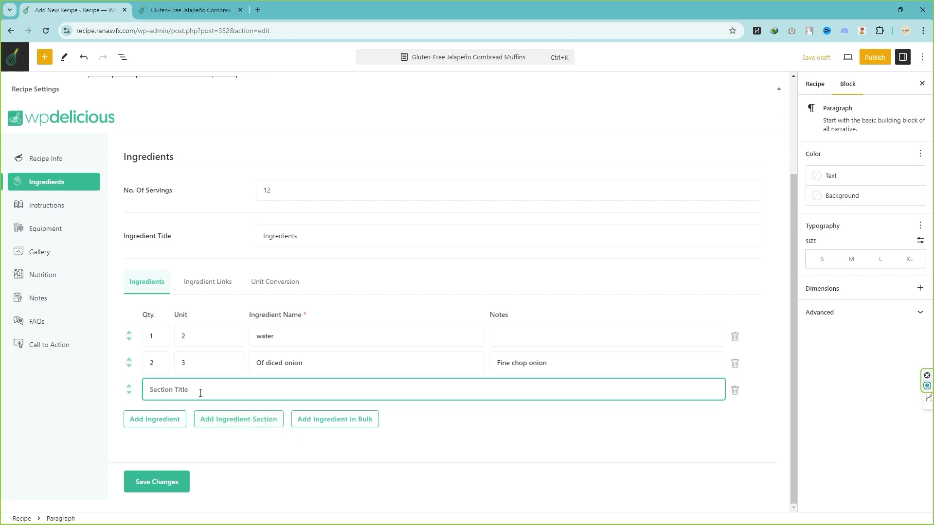
{"action": "type", "text": "Ingredients for chicken masala"}
{"action": "scroll", "coordinate": [237, 336], "scroll_direction": "up", "scroll_amount": 3}
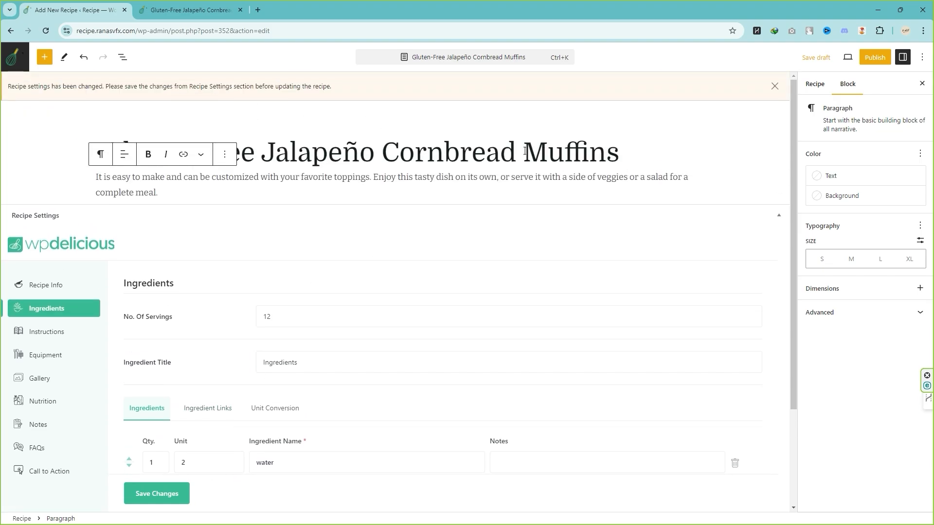
{"action": "double_click", "coordinate": [525, 150]}
{"action": "scroll", "coordinate": [258, 392], "scroll_direction": "down", "scroll_amount": 3}
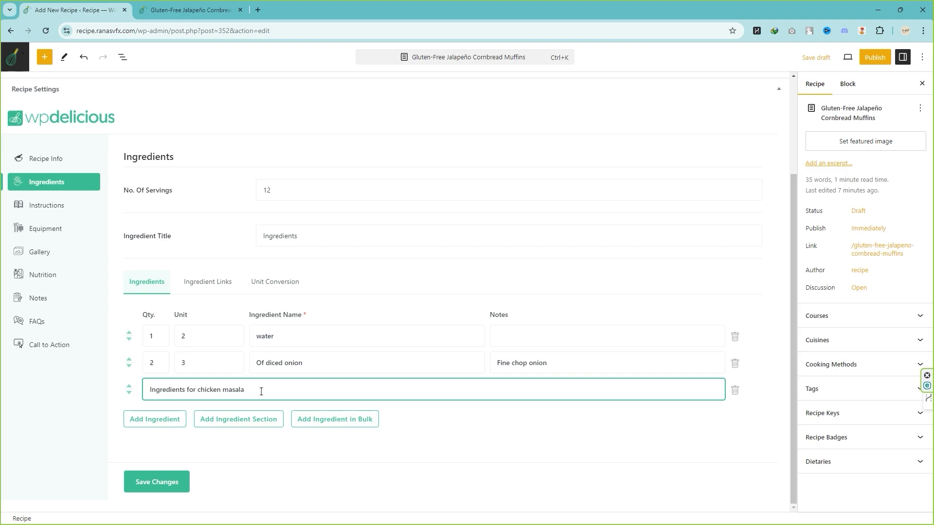
{"action": "left_click", "coordinate": [145, 418]}
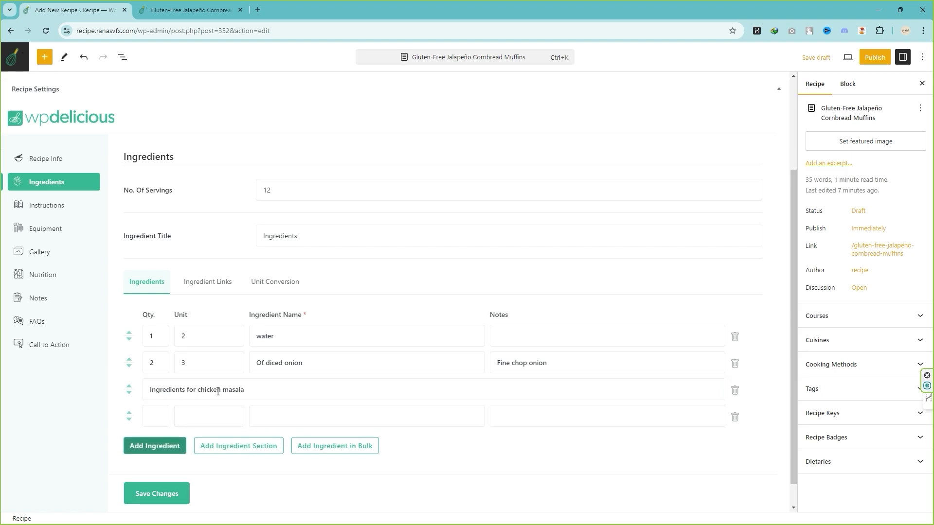
- Fill the blank ingredient row with quantity 1, the suggested unit tsp, the name "pepper" and the note "crushed"
{"action": "left_click", "coordinate": [156, 417]}
{"action": "type", "text": "1"}
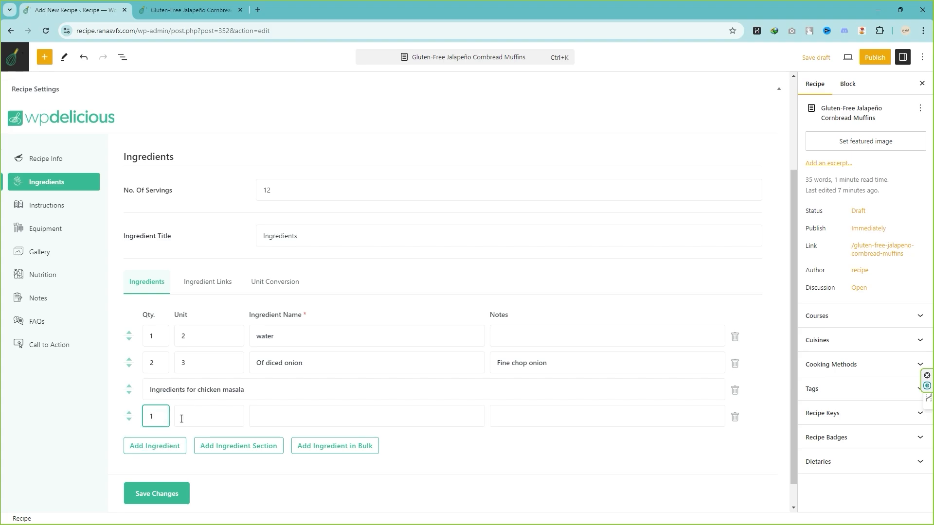
{"action": "left_click", "coordinate": [209, 416]}
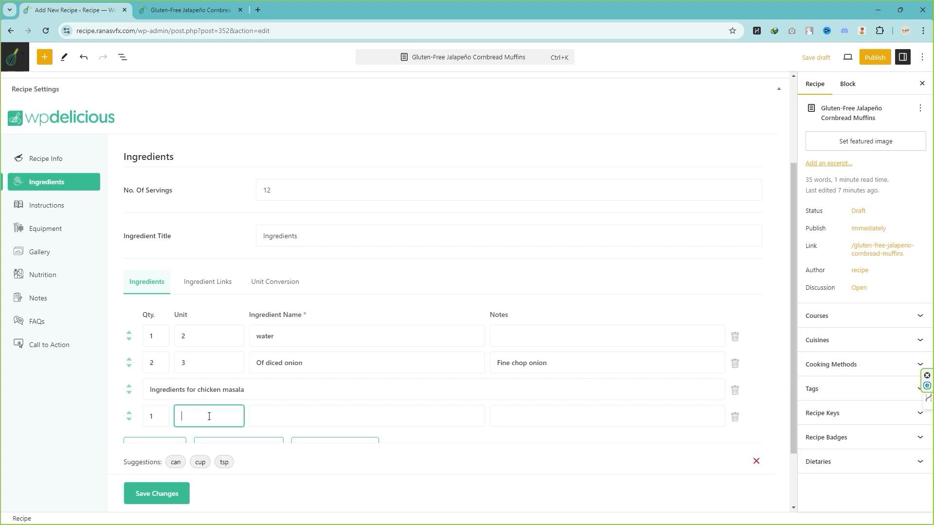
{"action": "left_click", "coordinate": [224, 462]}
{"action": "left_click", "coordinate": [287, 417]}
{"action": "type", "text": "pepper"}
{"action": "left_click", "coordinate": [530, 416]}
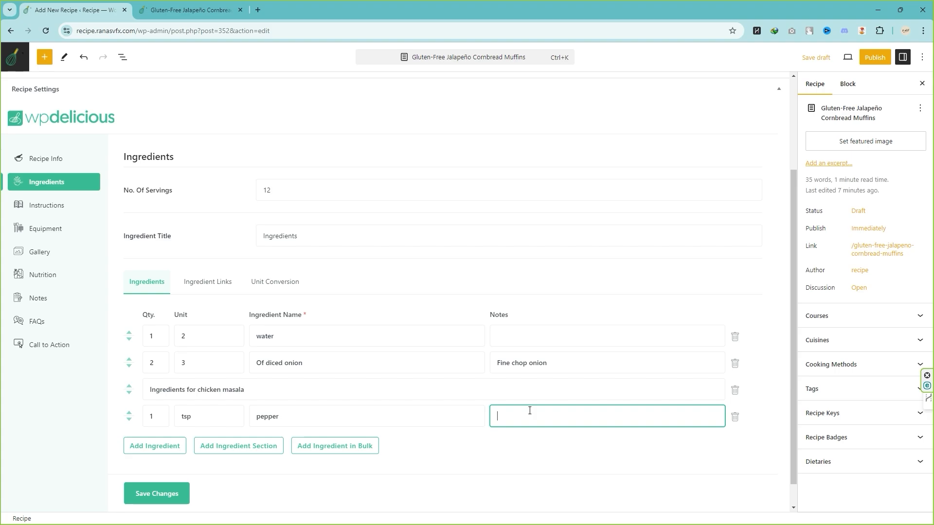
{"action": "type", "text": "crushed"}
- Add another ingredient with quantity 2, the suggested unit tsp and the name "Red chilly powder", leaving its notes empty
{"action": "scroll", "coordinate": [292, 423], "scroll_direction": "down", "scroll_amount": 1}
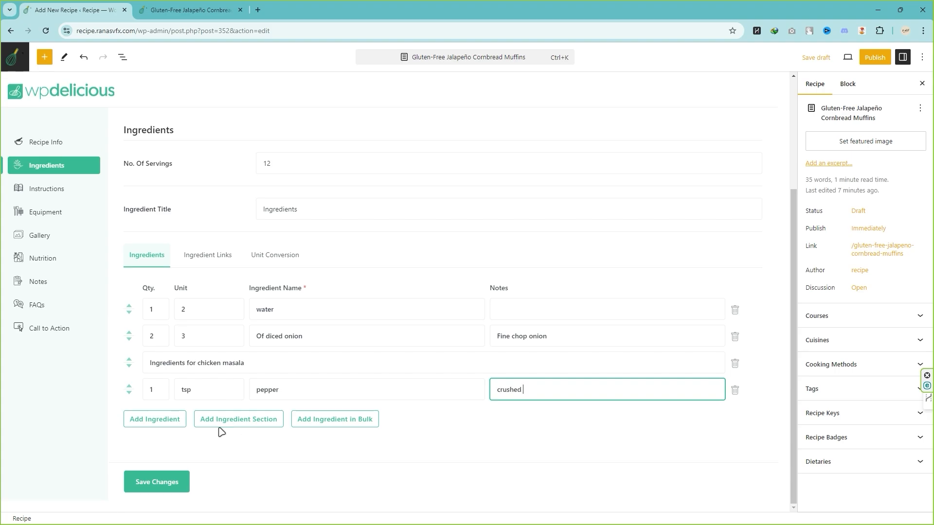
{"action": "left_click", "coordinate": [166, 419]}
{"action": "type", "text": "2"}
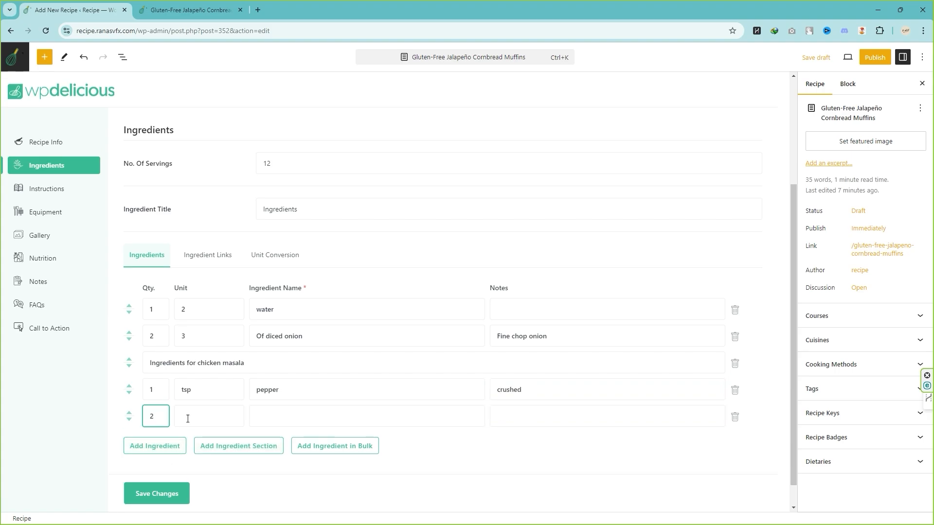
{"action": "left_click", "coordinate": [192, 419]}
{"action": "left_click", "coordinate": [223, 445]}
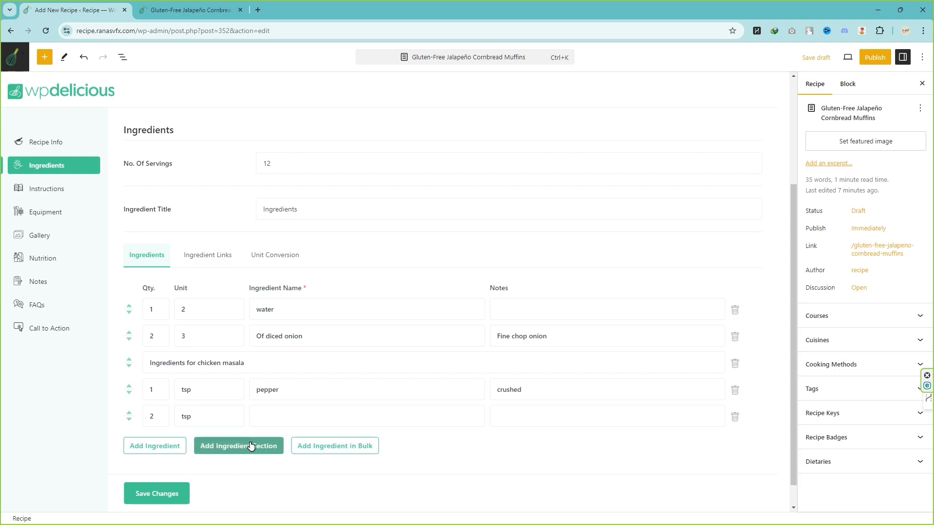
{"action": "left_click", "coordinate": [277, 413]}
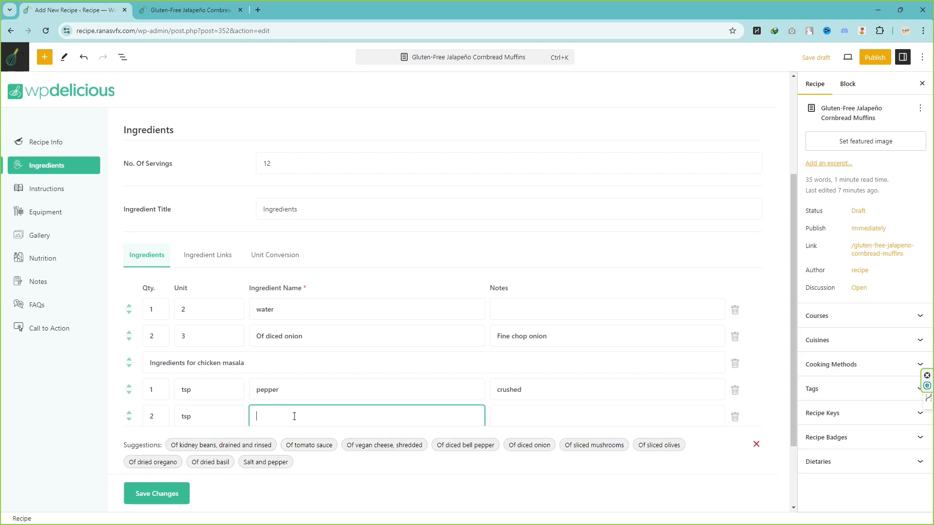
{"action": "type", "text": "Red chilly powder"}
{"action": "left_click", "coordinate": [511, 414]}
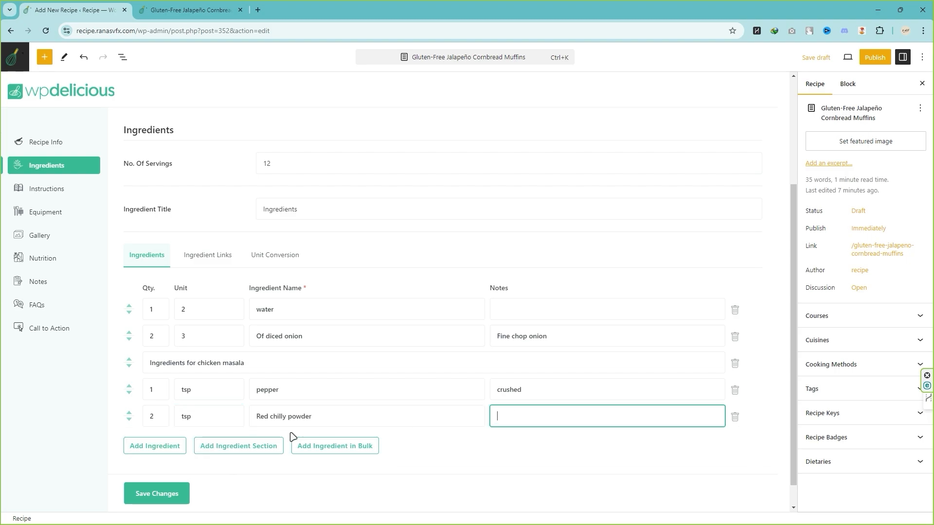
- Add an ingredient with quantity 1, the suggested unit cup and the name "yogurt", and save the recipe settings
{"action": "left_click", "coordinate": [156, 447]}
{"action": "left_click", "coordinate": [157, 389]}
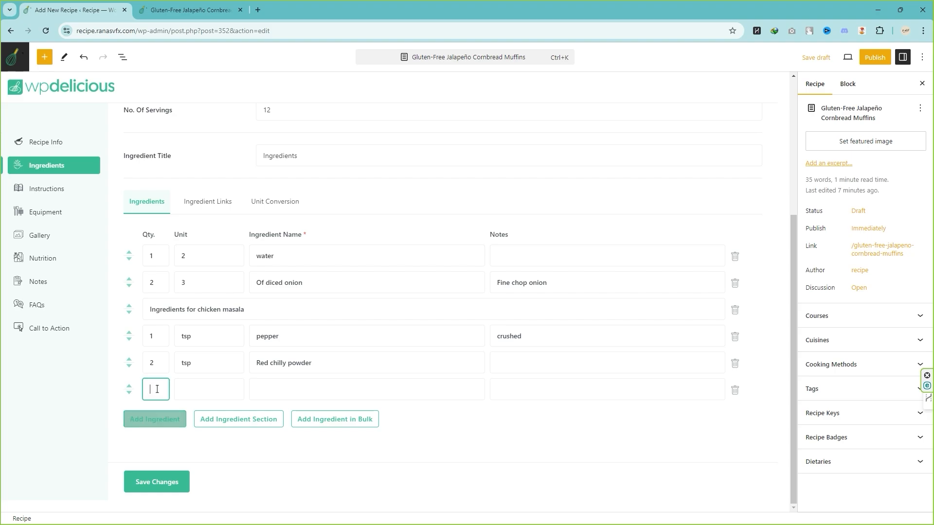
{"action": "left_click", "coordinate": [189, 391]}
{"action": "left_click", "coordinate": [202, 459]}
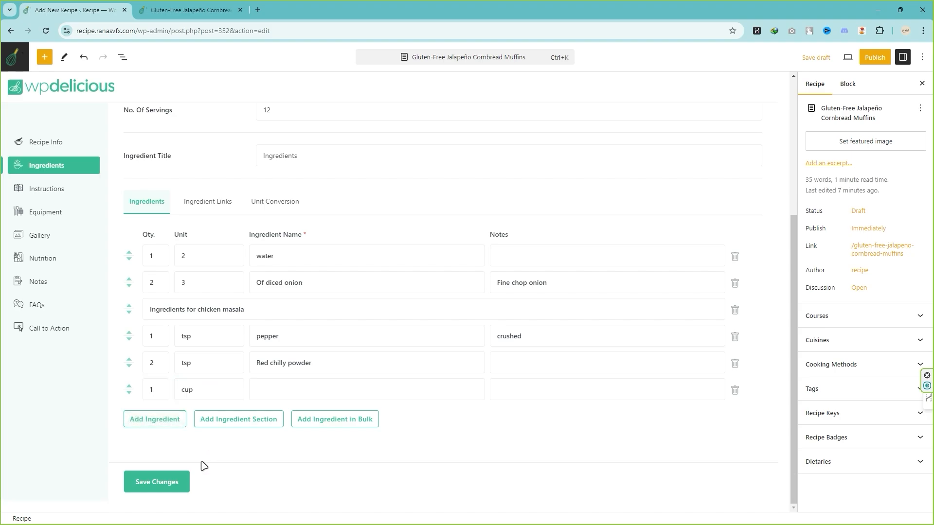
{"action": "left_click", "coordinate": [291, 390]}
{"action": "type", "text": "yogurt"}
{"action": "scroll", "coordinate": [375, 445], "scroll_direction": "down", "scroll_amount": 2}
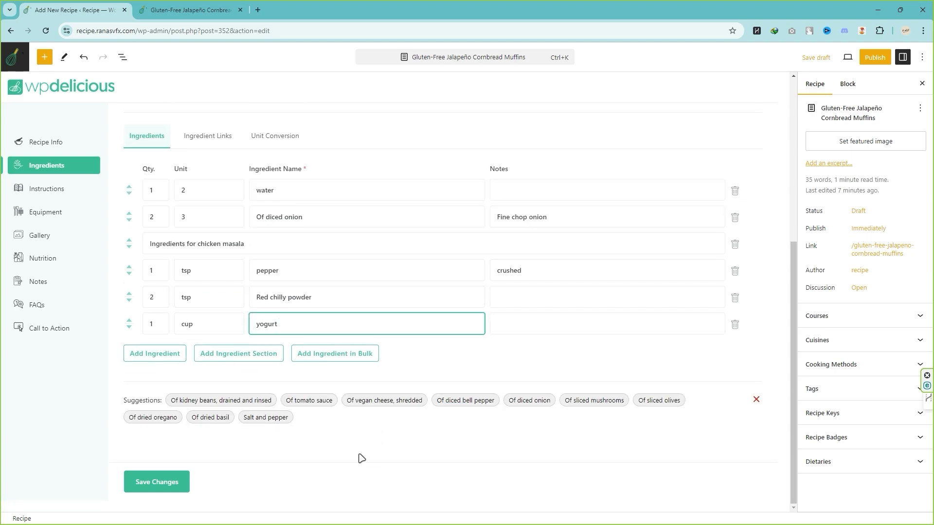
{"action": "left_click", "coordinate": [361, 459]}
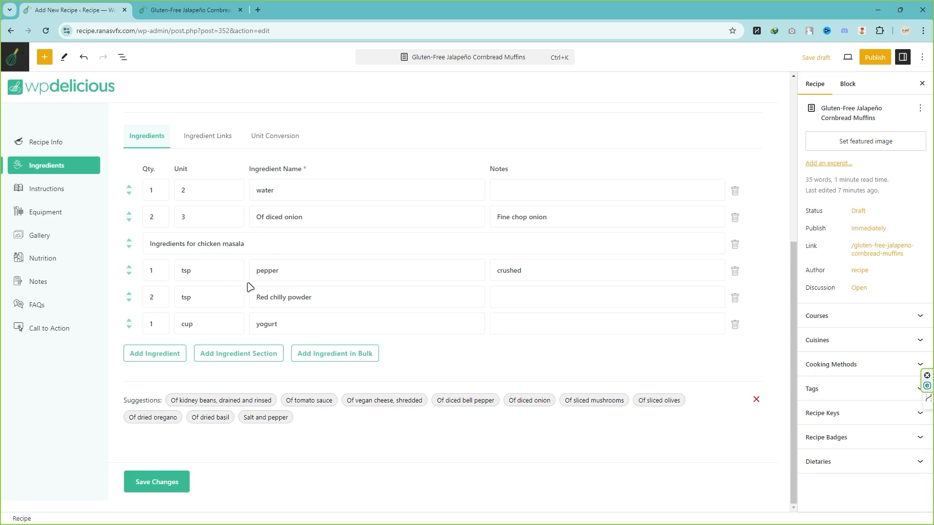
{"action": "left_click", "coordinate": [147, 488]}
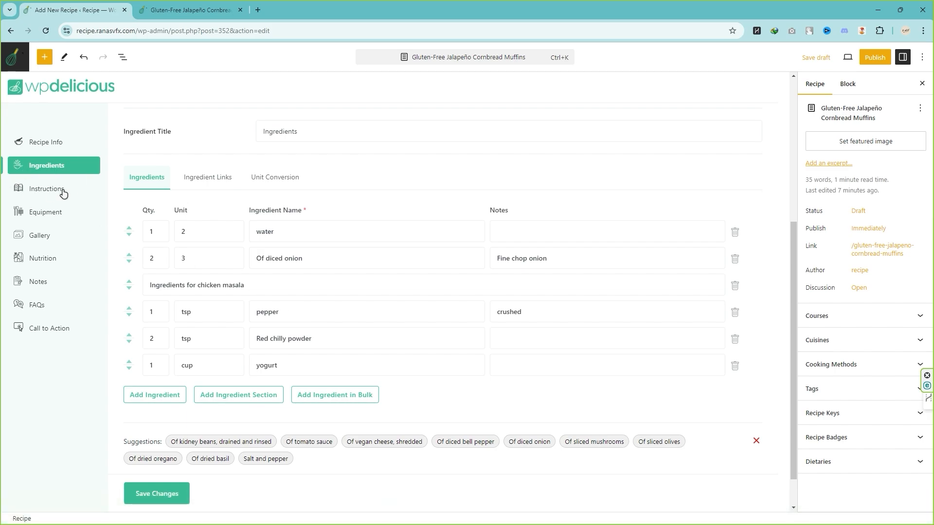
- In the recipe's Instructions settings, add an instruction section titled "Instructions to make chicken masala"
{"action": "left_click", "coordinate": [46, 196]}
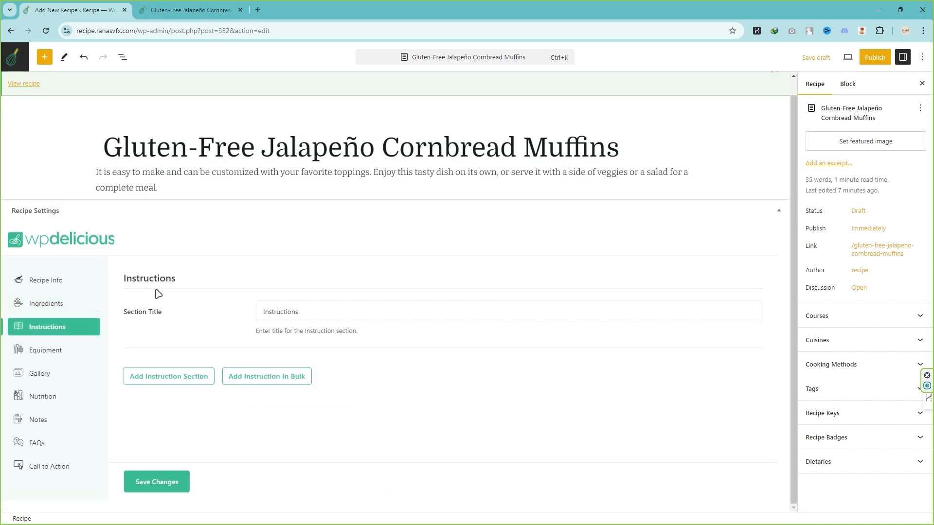
{"action": "double_click", "coordinate": [300, 315]}
{"action": "left_click", "coordinate": [321, 315]}
{"action": "left_click_drag", "start_coordinate": [315, 311], "coordinate": [257, 311]}
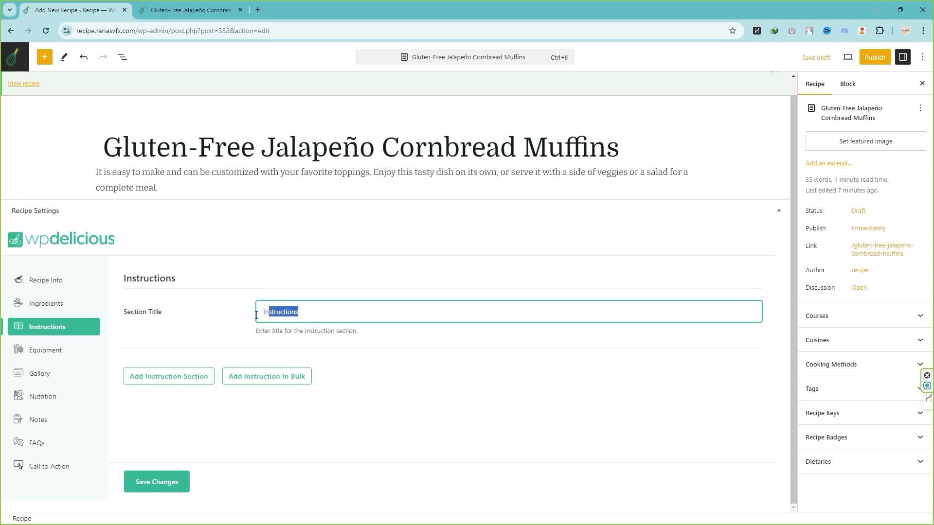
{"action": "left_click", "coordinate": [309, 312]}
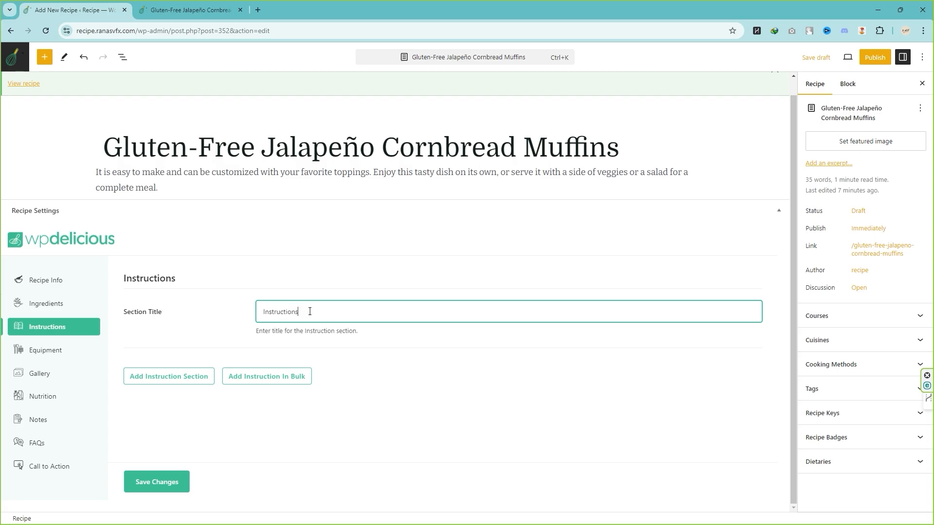
{"action": "left_click", "coordinate": [148, 376]}
{"action": "scroll", "coordinate": [148, 383], "scroll_direction": "down", "scroll_amount": 2}
{"action": "left_click", "coordinate": [222, 276]}
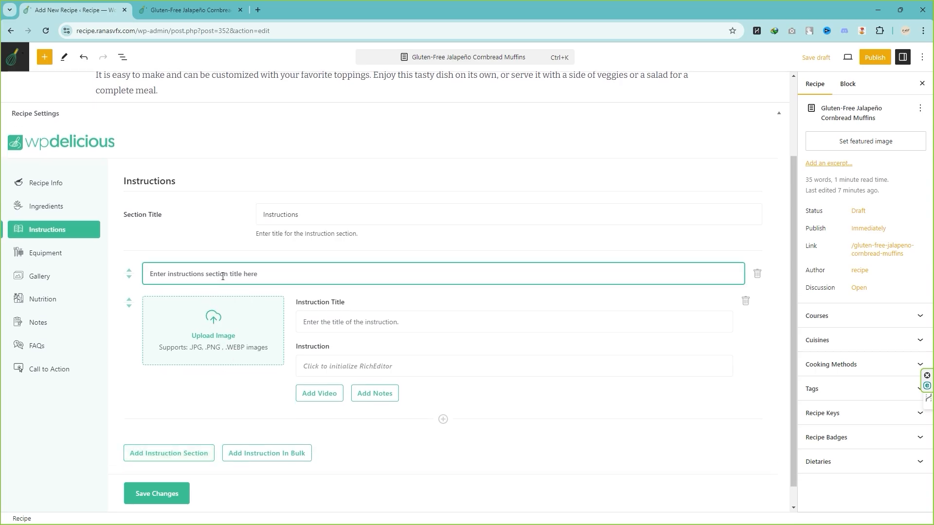
{"action": "type", "text": "In"}
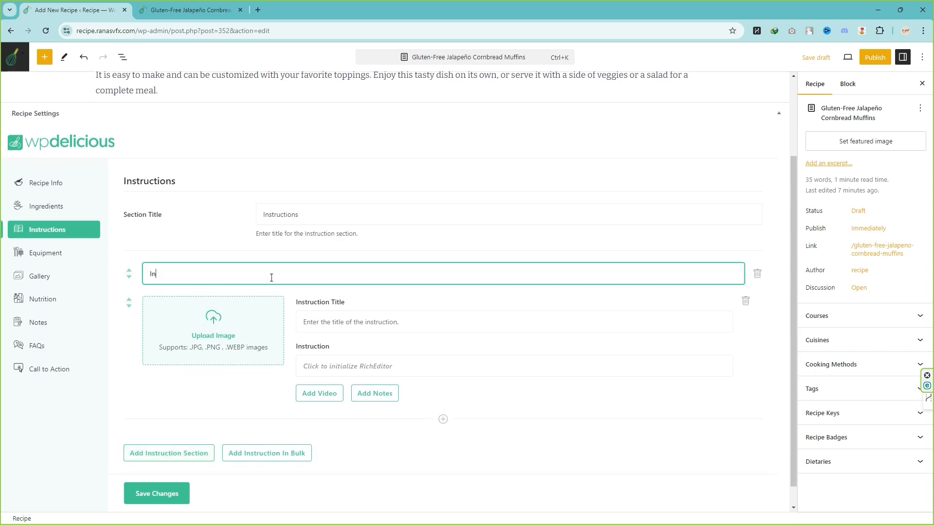
{"action": "type", "text": "structions to c"}
{"action": "type", "text": "ake chicken masala"}
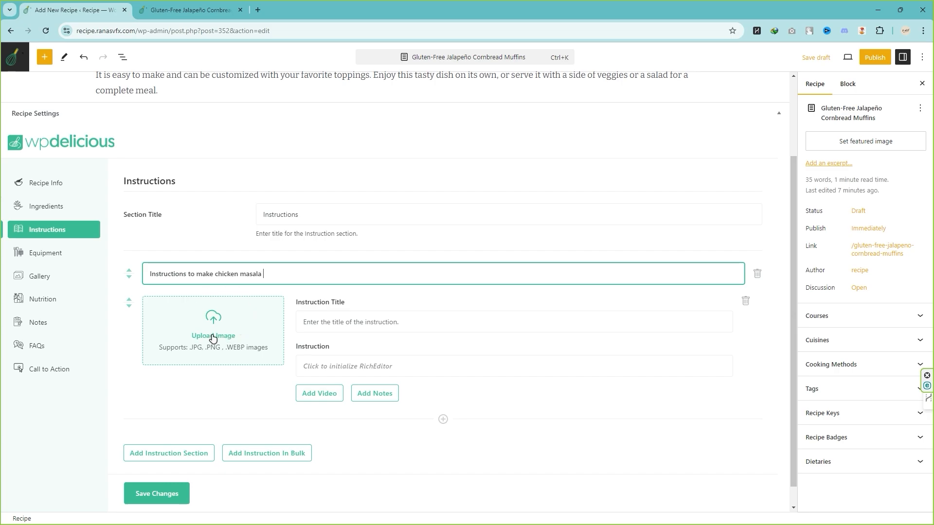
- Title the section's first instruction "chicken masala" and enter "make sure to add pepper, red chilli powder" as its text
{"action": "left_click", "coordinate": [359, 322]}
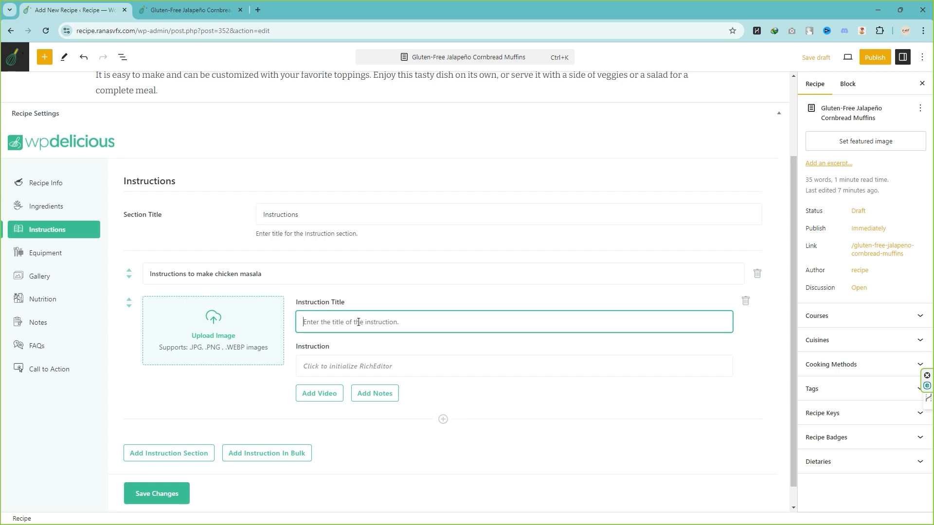
{"action": "type", "text": "chicken masala"}
{"action": "left_click", "coordinate": [335, 366]}
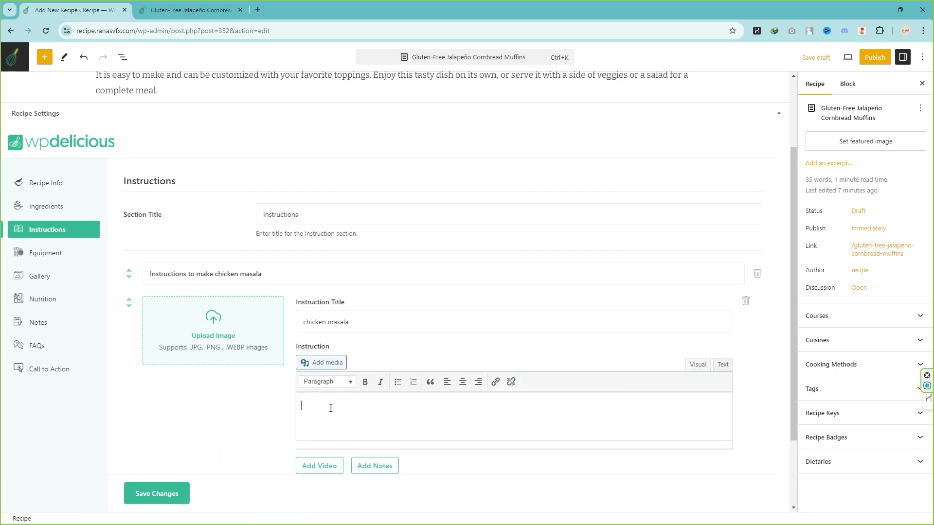
{"action": "type", "text": "make sure to add pepper, red chilly"}
{"action": "key", "text": "BackSpace"}
{"action": "key", "text": "BackSpace"}
{"action": "type", "text": "i powder"}
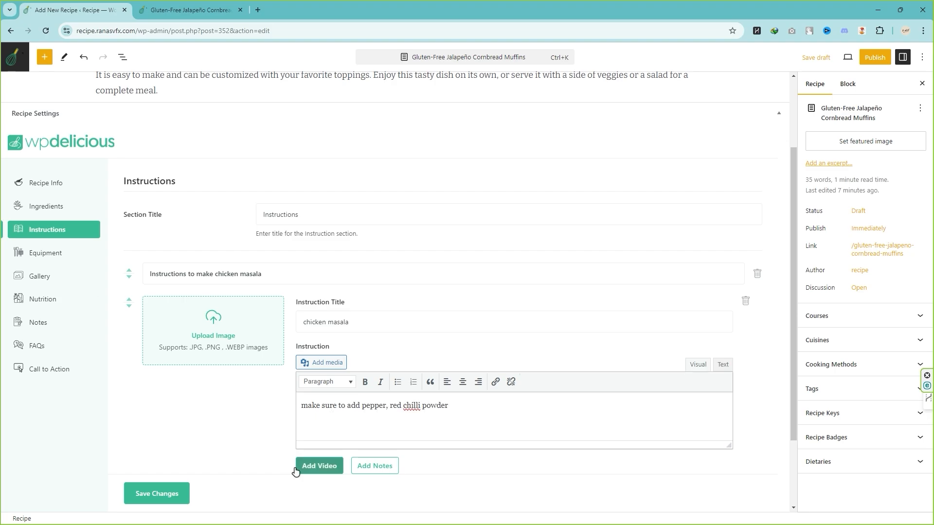
- Add a second instruction section titled "instructions for Muffins"
{"action": "scroll", "coordinate": [270, 418], "scroll_direction": "down", "scroll_amount": 2}
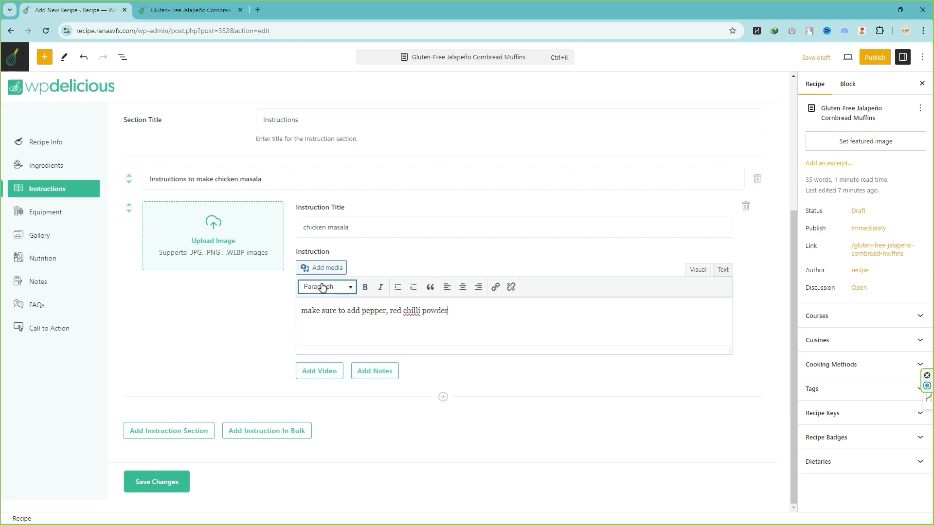
{"action": "left_click", "coordinate": [155, 433]}
{"action": "left_click", "coordinate": [233, 290]}
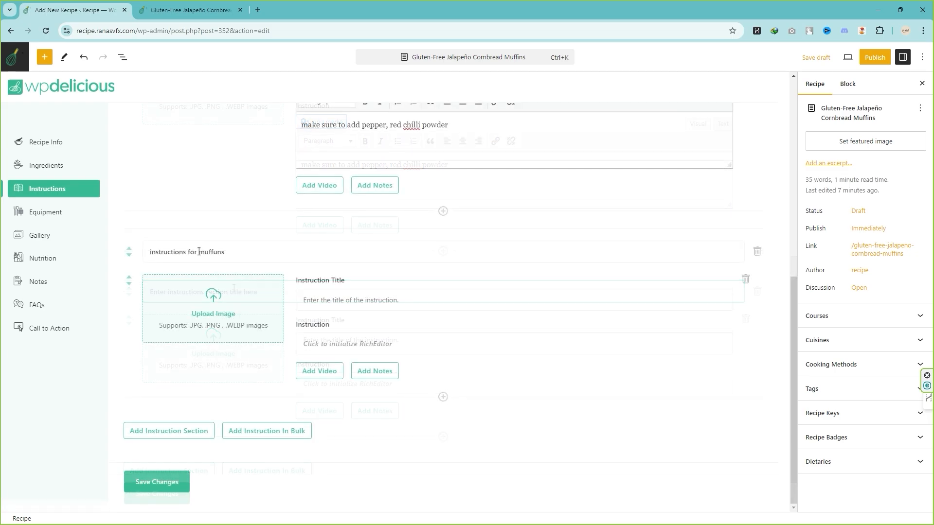
{"action": "left_click", "coordinate": [256, 251]}
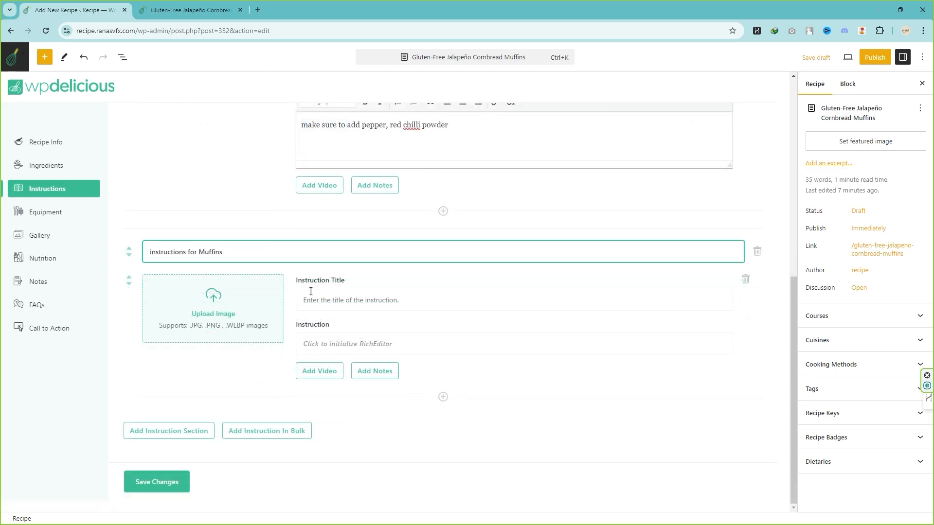
- Title the Muffins instruction "muffins", enter the text "I don know how to create Muffins", and save the recipe settings
{"action": "left_click", "coordinate": [330, 301]}
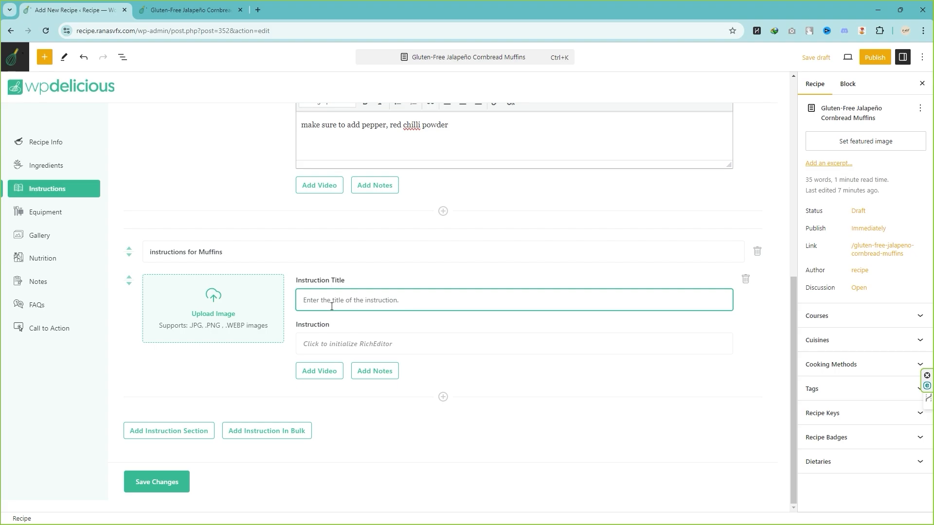
{"action": "type", "text": "muffins"}
{"action": "left_click", "coordinate": [329, 344]}
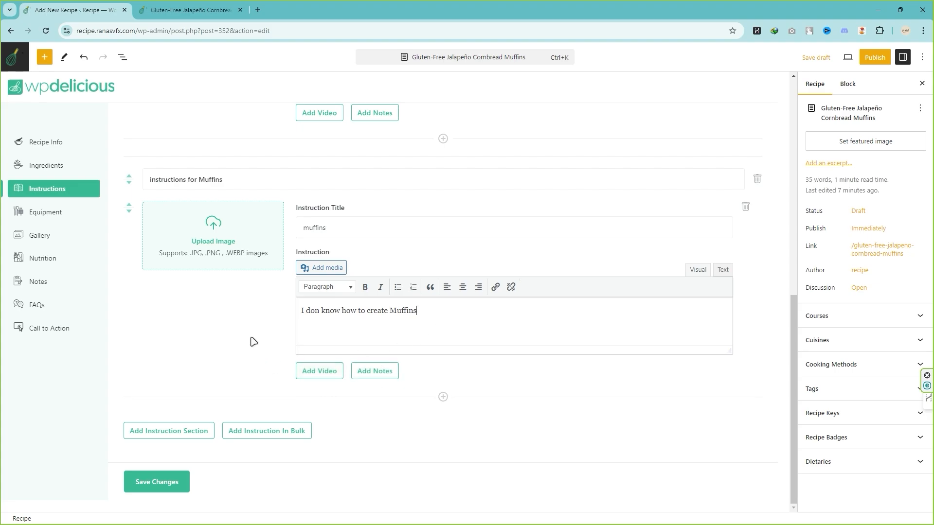
{"action": "left_click", "coordinate": [184, 481]}
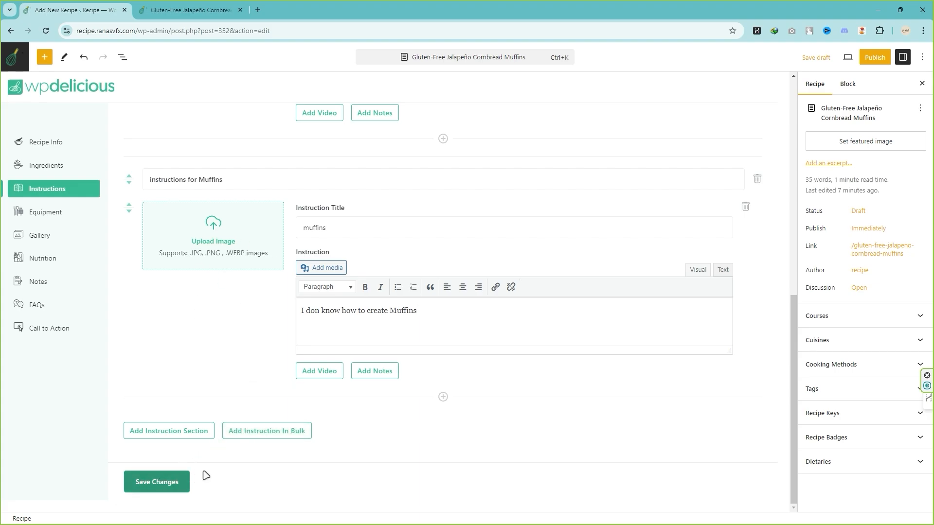
- In the recipe's Equipment settings, set the section title to "Equipments"
{"action": "left_click", "coordinate": [56, 215]}
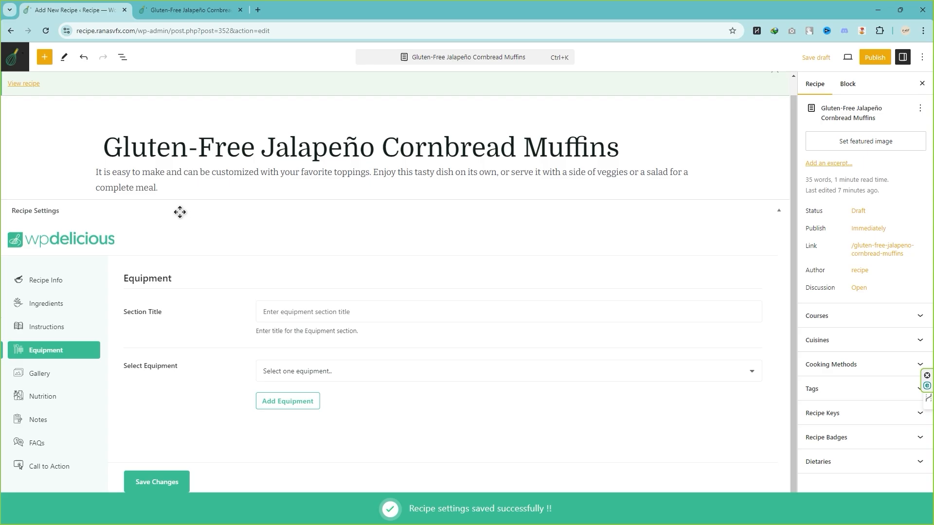
{"action": "left_click", "coordinate": [327, 314]}
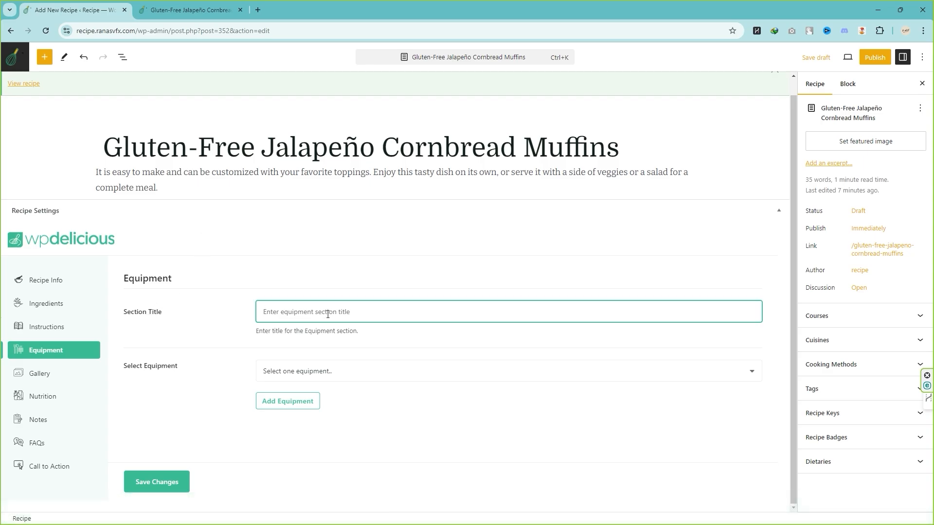
{"action": "type", "text": "Equipments"}
- Check the selectable equipment list and try to add equipment with nothing selected
{"action": "left_click", "coordinate": [329, 374]}
{"action": "left_click", "coordinate": [329, 375]}
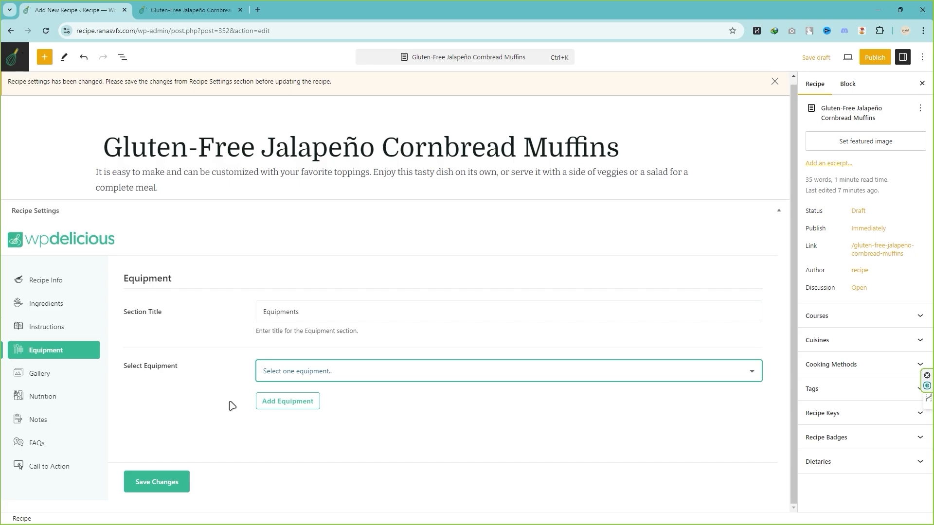
{"action": "left_click", "coordinate": [290, 404]}
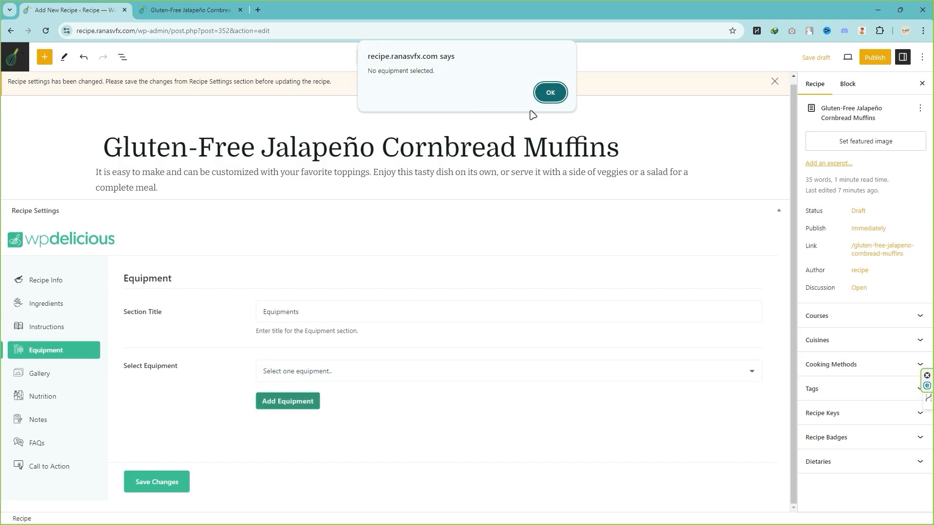
{"action": "left_click", "coordinate": [549, 91]}
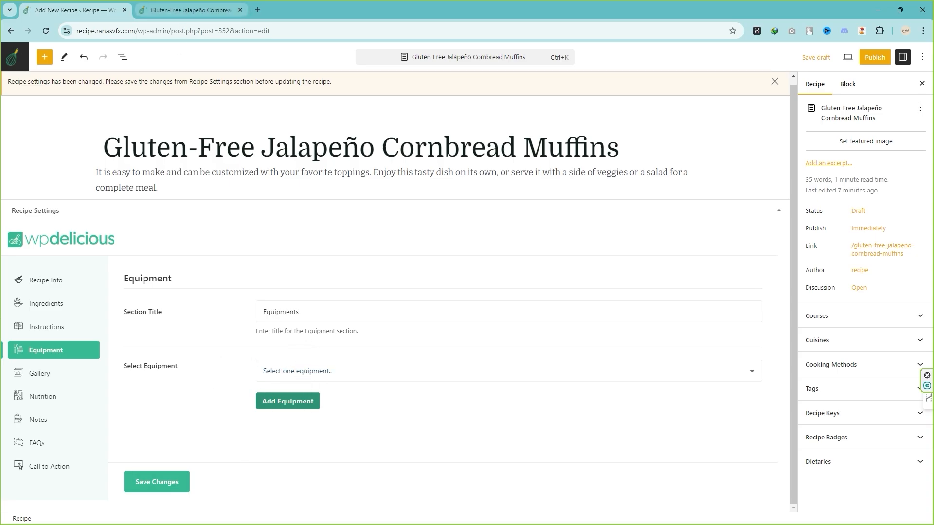
- Open the site's WordPress admin dashboard in the browser tab that holds the existing recipe page
{"action": "left_click", "coordinate": [187, 10]}
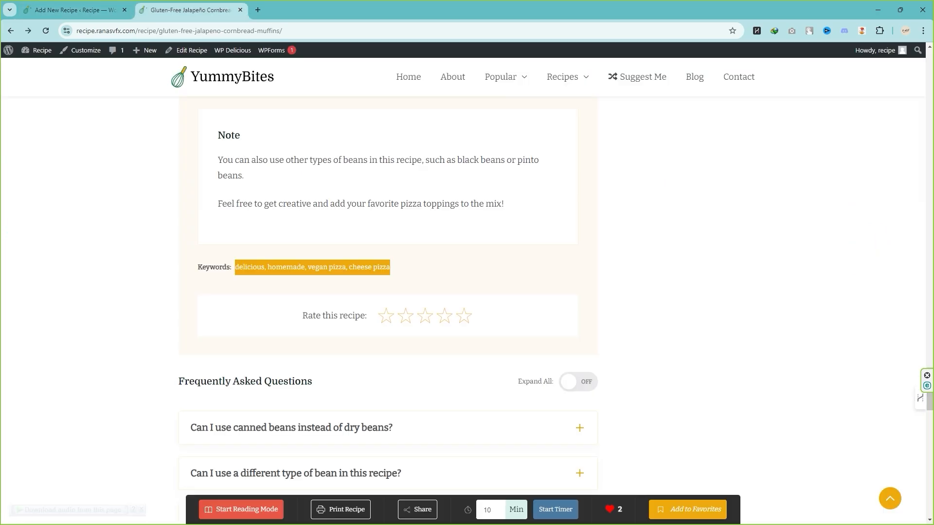
{"action": "left_click", "coordinate": [60, 10]}
{"action": "left_click", "coordinate": [188, 11]}
{"action": "left_click", "coordinate": [32, 68]}
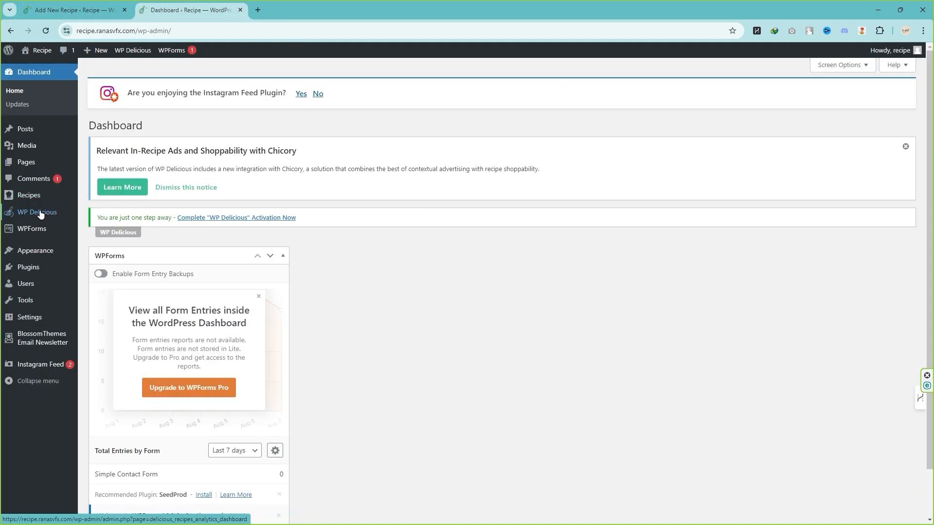
- Start a new equipment entry in WP Delicious
{"action": "mouse_move", "coordinate": [39, 214]}
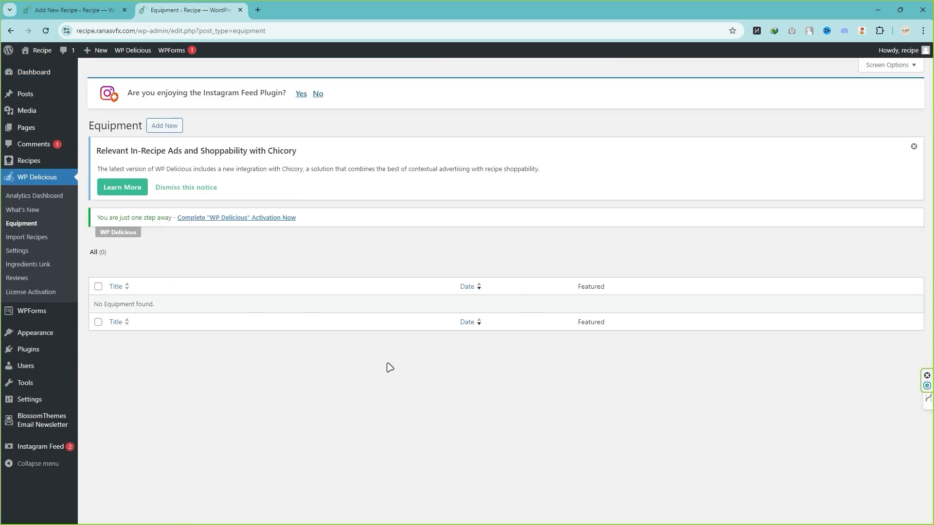
{"action": "left_click", "coordinate": [166, 126]}
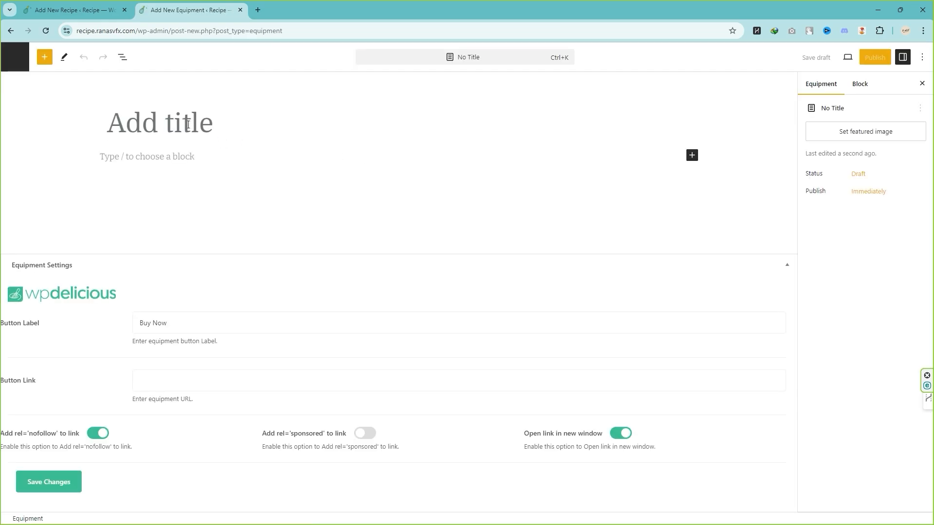
- Open amazon.com in a new browser tab, dismiss the delivery location notice, and look over the home page
{"action": "left_click", "coordinate": [257, 10]}
{"action": "type", "text": "amazon"}
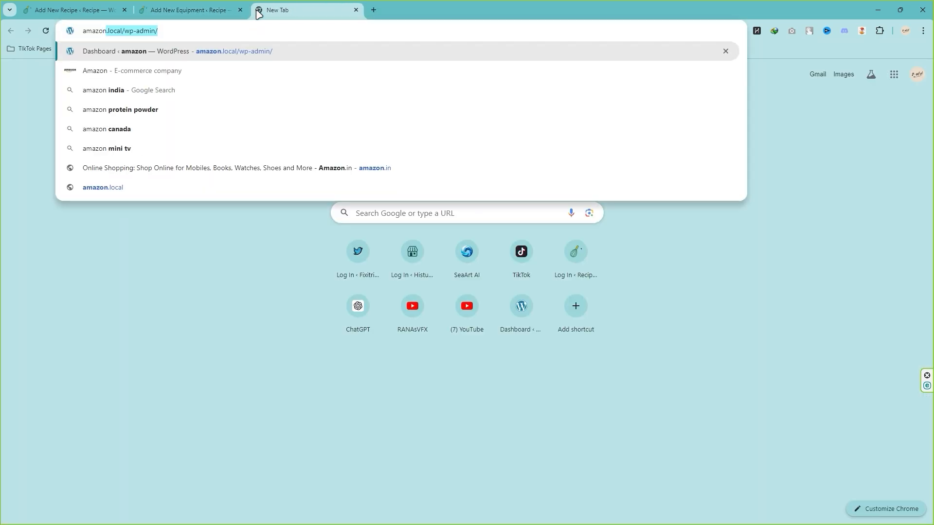
{"action": "key", "text": "Delete"}
{"action": "type", "text": ".com"}
{"action": "key", "text": "Return"}
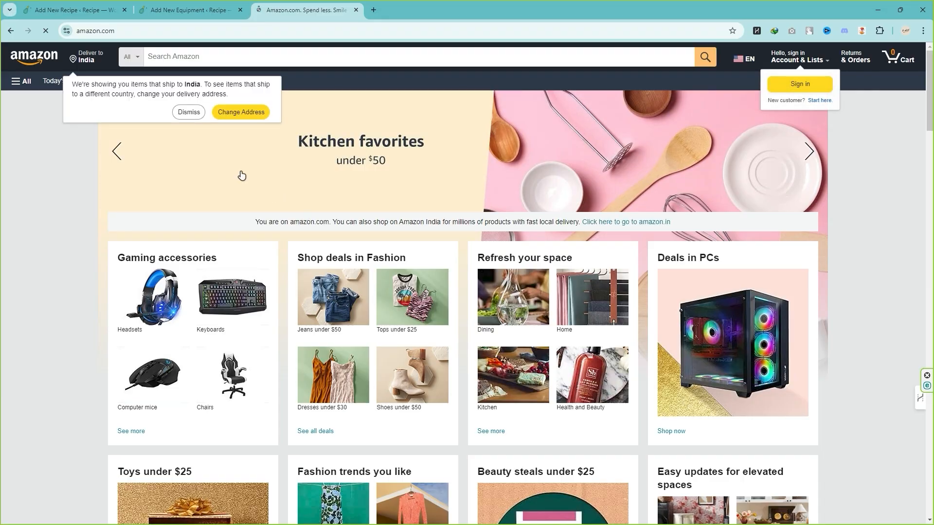
{"action": "left_click", "coordinate": [190, 113]}
{"action": "scroll", "coordinate": [428, 193], "scroll_direction": "down", "scroll_amount": 1}
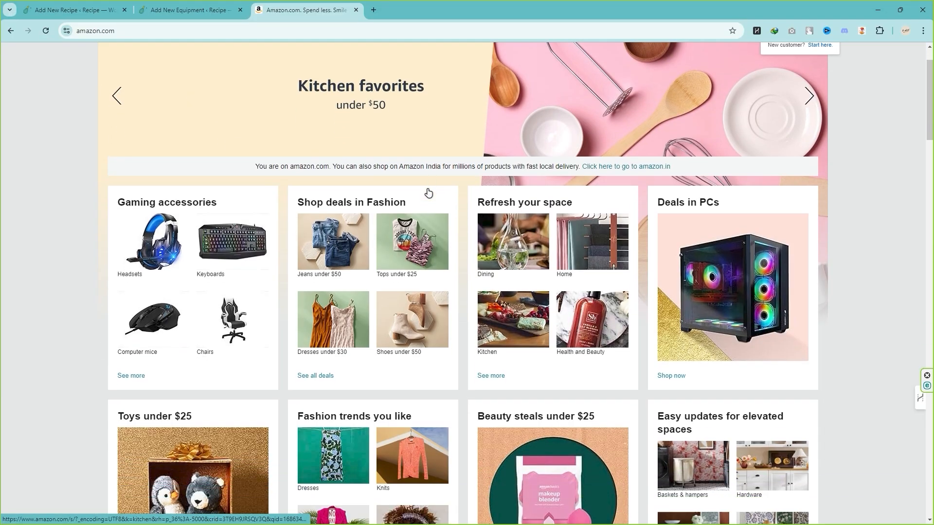
{"action": "scroll", "coordinate": [427, 193], "scroll_direction": "down", "scroll_amount": 2}
{"action": "scroll", "coordinate": [427, 191], "scroll_direction": "down", "scroll_amount": 3}
{"action": "scroll", "coordinate": [425, 189], "scroll_direction": "up", "scroll_amount": 6}
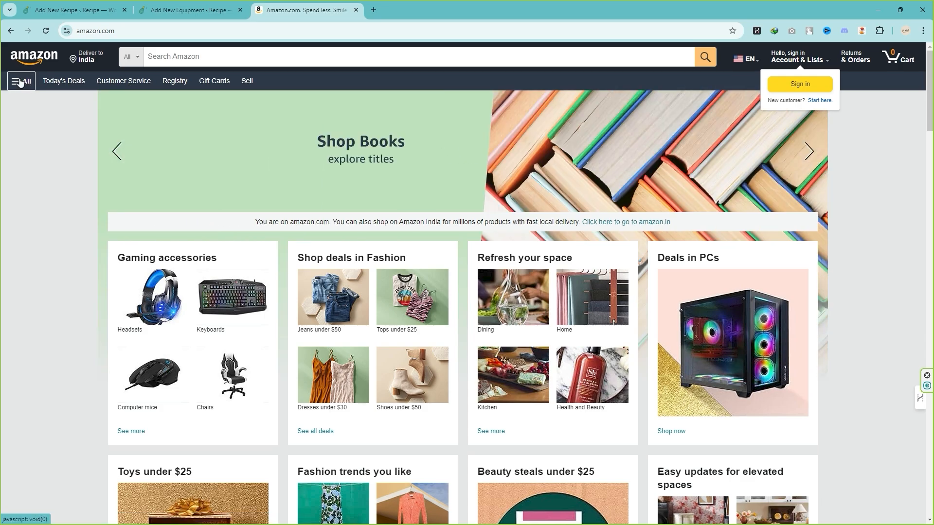
- Browse Amazon's Home and Kitchen department to Kitchen & Dining and open the Titanium Cutting Board product
{"action": "left_click", "coordinate": [22, 81]}
{"action": "scroll", "coordinate": [72, 264], "scroll_direction": "down", "scroll_amount": 2}
{"action": "scroll", "coordinate": [50, 273], "scroll_direction": "up", "scroll_amount": 2}
{"action": "left_click", "coordinate": [49, 277]}
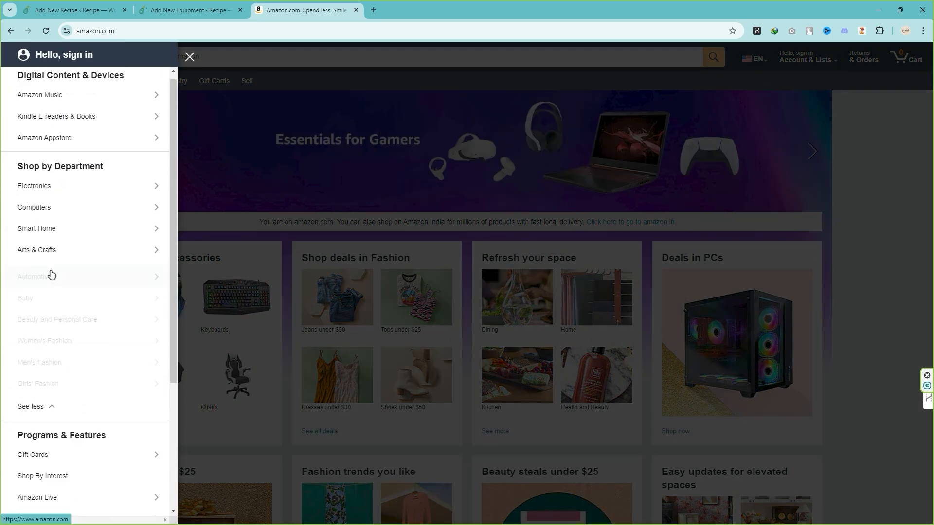
{"action": "scroll", "coordinate": [50, 276], "scroll_direction": "down", "scroll_amount": 5}
{"action": "left_click", "coordinate": [95, 210]}
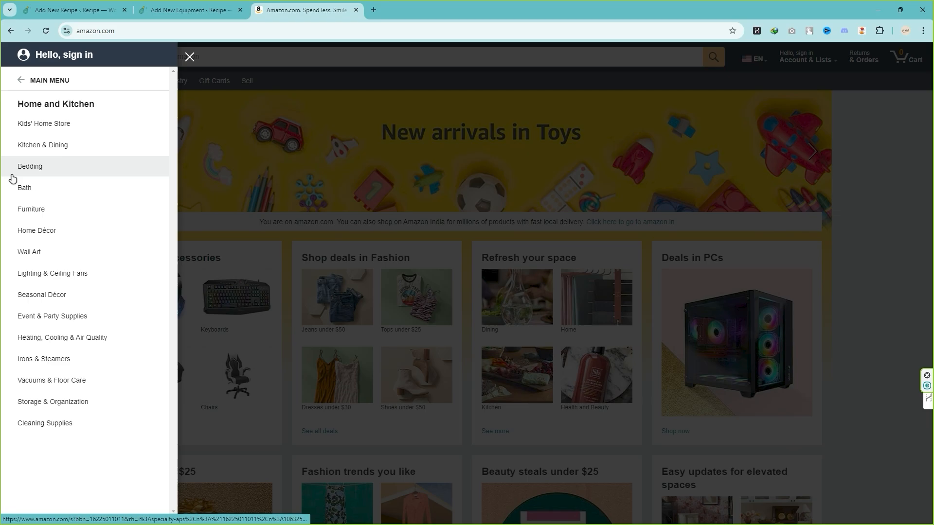
{"action": "left_click", "coordinate": [57, 147]}
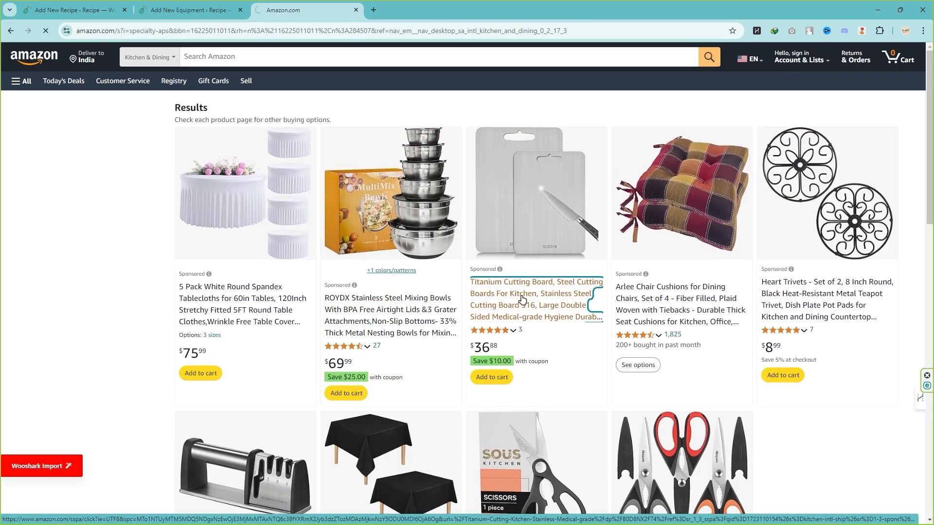
{"action": "left_click", "coordinate": [521, 299]}
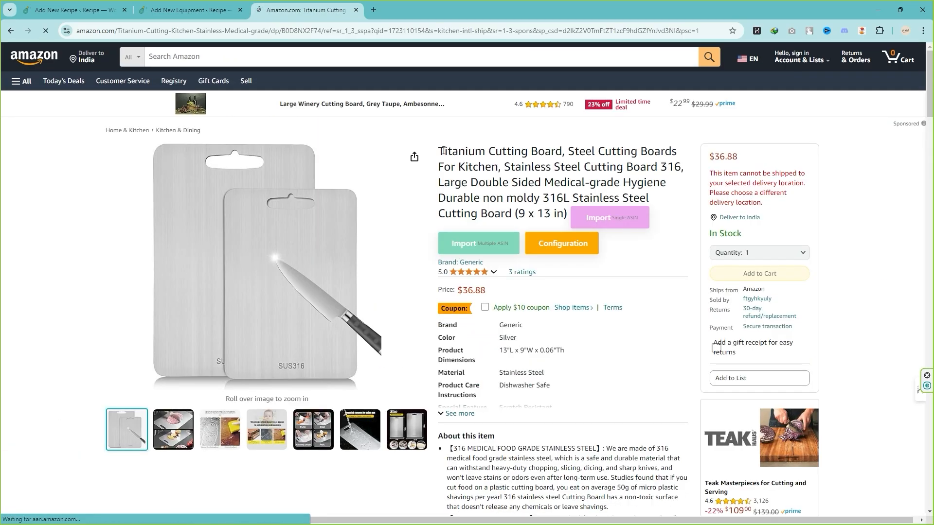
- Copy "Titanium Cutting Board" from the product name and use it as the new equipment's title
{"action": "left_click_drag", "start_coordinate": [439, 151], "coordinate": [561, 152]}
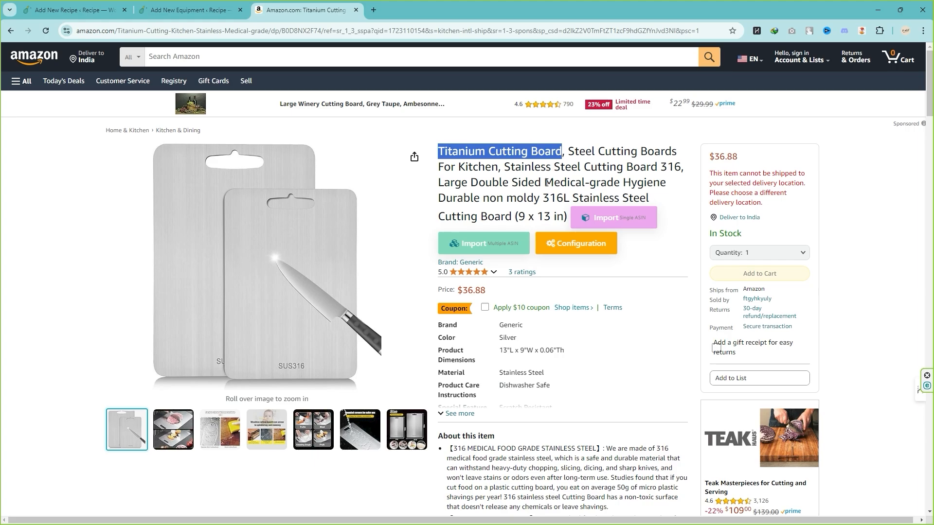
{"action": "key", "text": "ctrl+c"}
{"action": "key", "text": "ctrl+shift+Tab"}
{"action": "key", "text": "ctrl+v"}
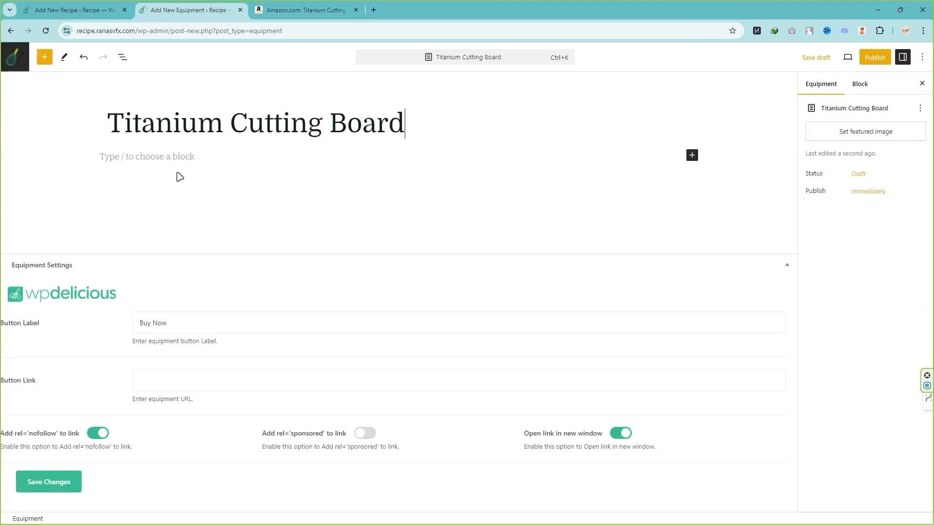
{"action": "key", "text": "Return"}
- Copy the 316 medical food grade stainless steel description from the Amazon product page into the equipment's body text
{"action": "left_click", "coordinate": [302, 10]}
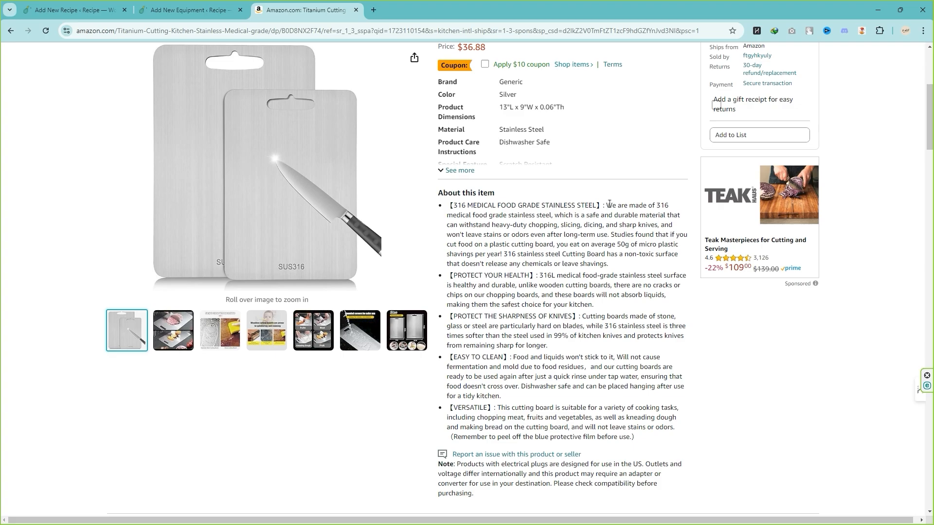
{"action": "left_click_drag", "start_coordinate": [609, 205], "coordinate": [626, 264]}
{"action": "key", "text": "ctrl+c"}
{"action": "key", "text": "ctrl+shift+Tab"}
{"action": "key", "text": "ctrl+v"}
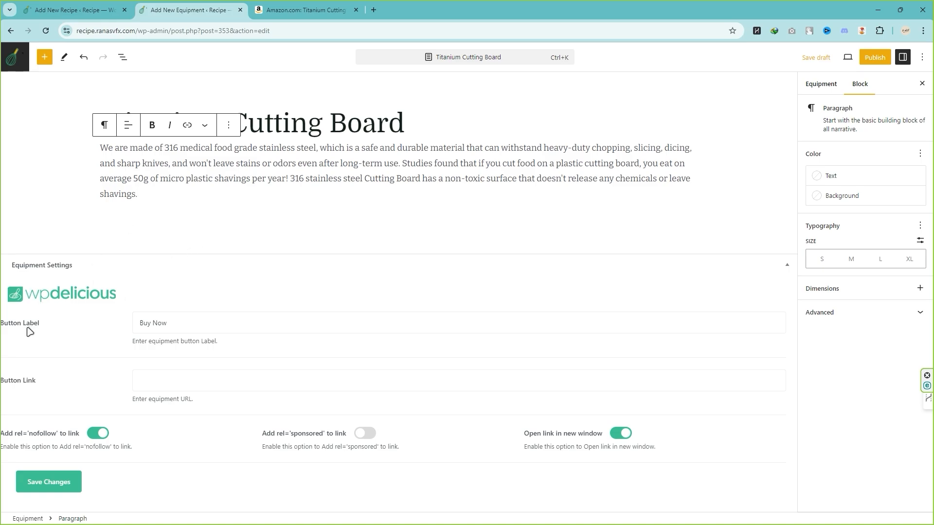
- Check the equipment's Button Label and Button Link fields and review the cutting board's Amazon page
{"action": "left_click", "coordinate": [188, 322]}
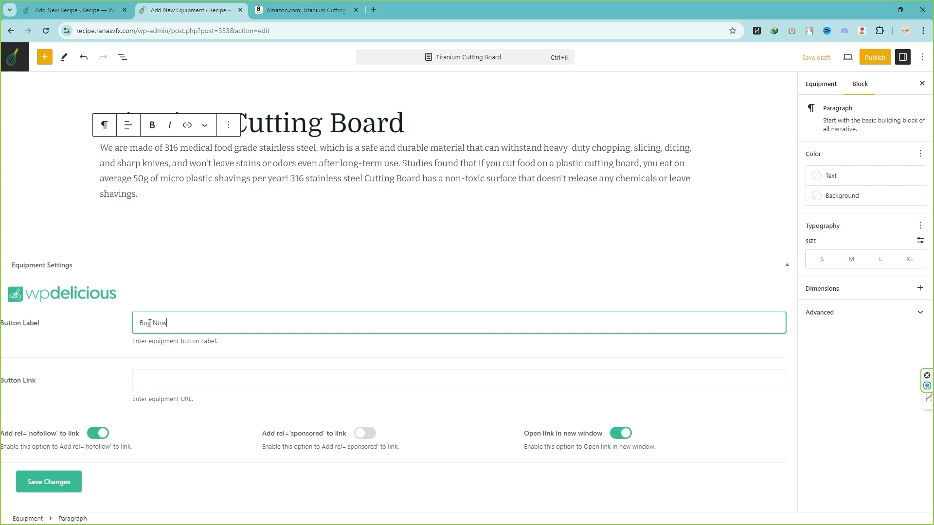
{"action": "left_click", "coordinate": [205, 382]}
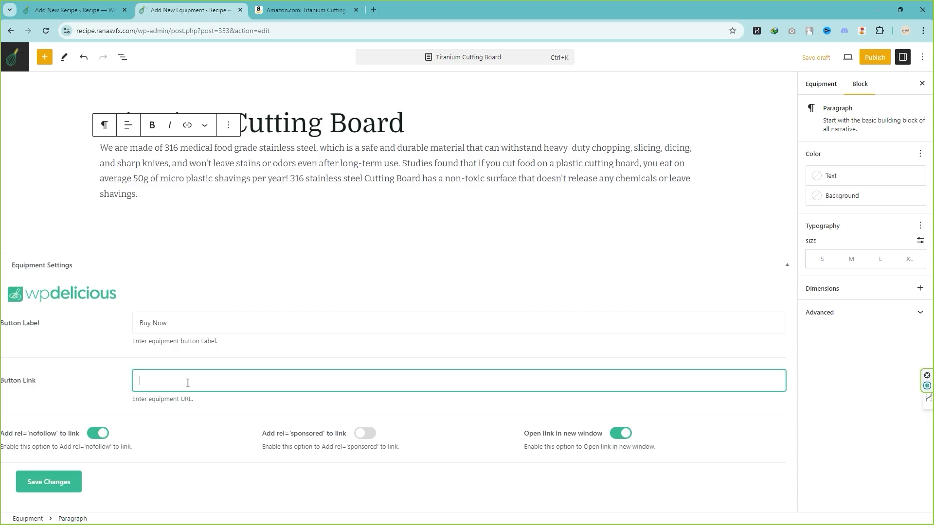
{"action": "left_click", "coordinate": [306, 10]}
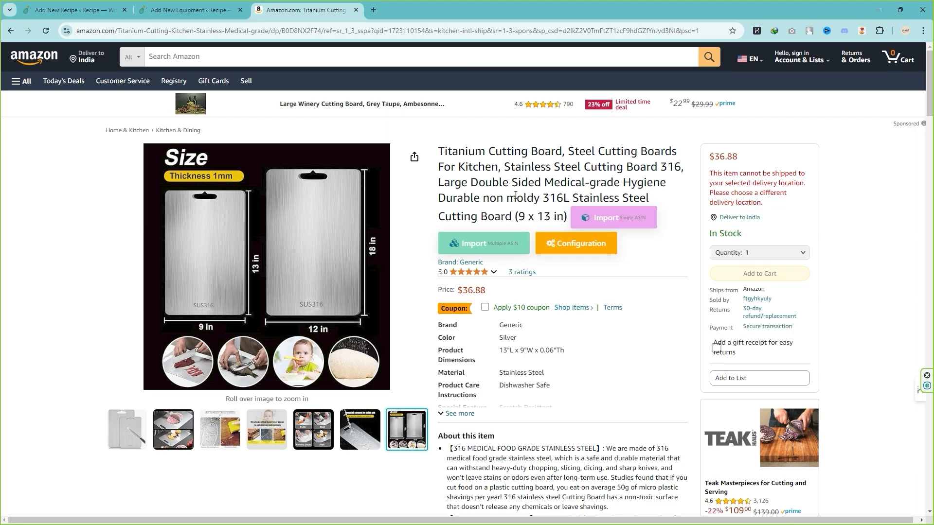
- Search Google for "amazon affiliate program" in a new tab and open the Amazon.in Associates Central sign-up
{"action": "left_click", "coordinate": [374, 11]}
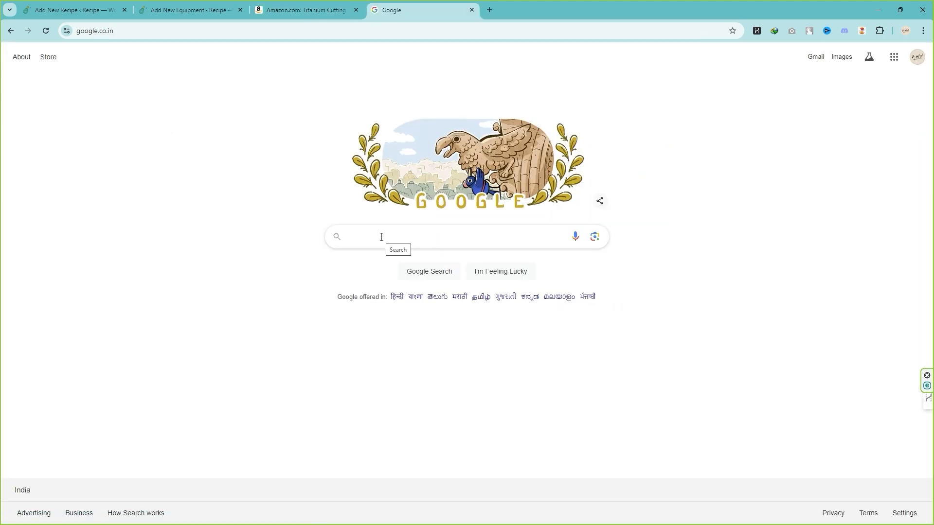
{"action": "type", "text": "amazon affil"}
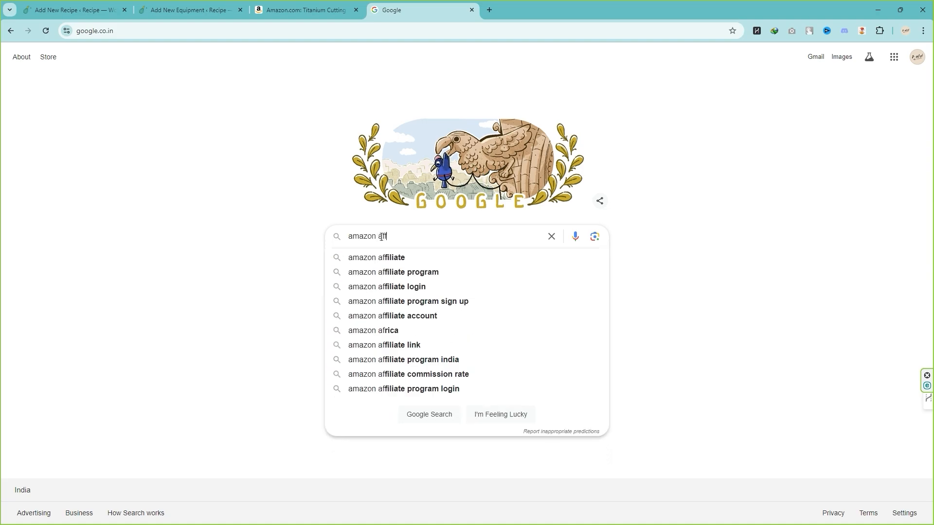
{"action": "key", "text": "Down"}
{"action": "key", "text": "Down"}
{"action": "key", "text": "Return"}
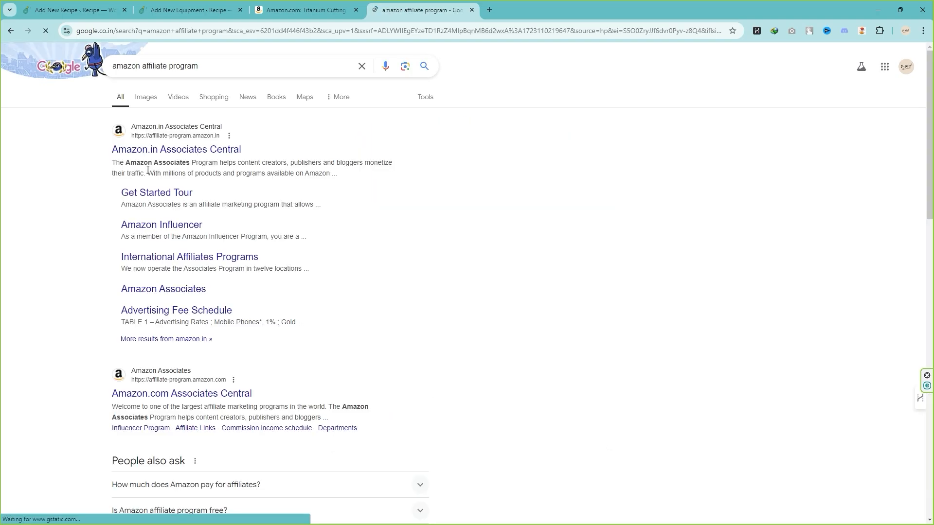
{"action": "left_click", "coordinate": [185, 152]}
{"action": "left_click", "coordinate": [460, 208]}
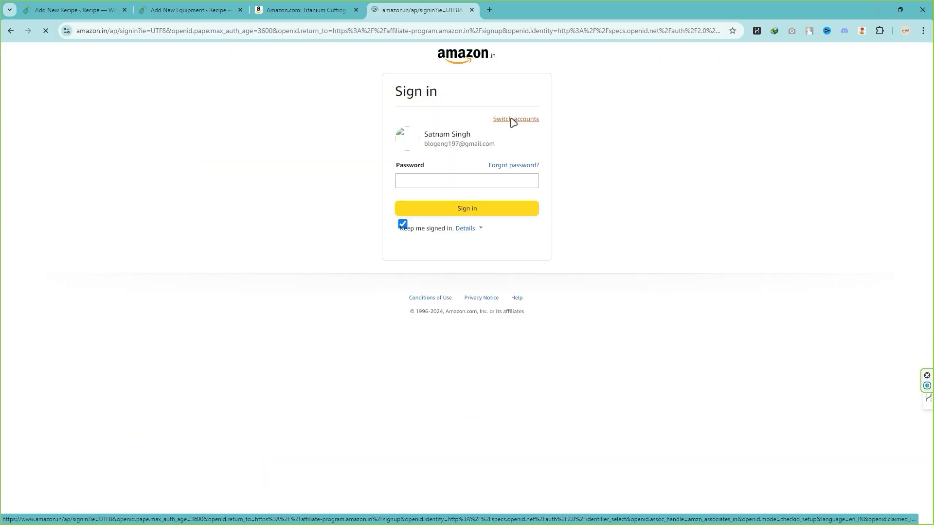
- View the Amazon account registration form by switching accounts, and close that tab without registering
{"action": "left_click", "coordinate": [511, 120]}
{"action": "left_click", "coordinate": [449, 184]}
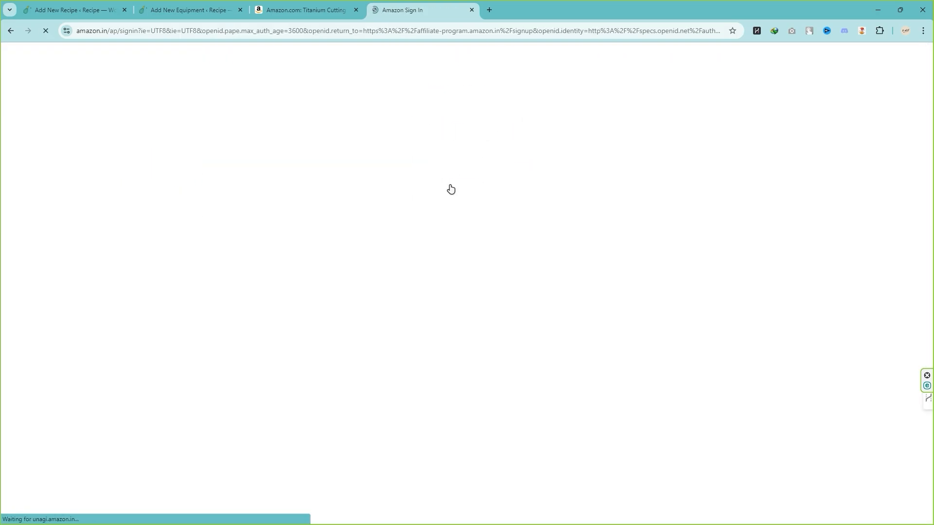
{"action": "left_click", "coordinate": [447, 282]}
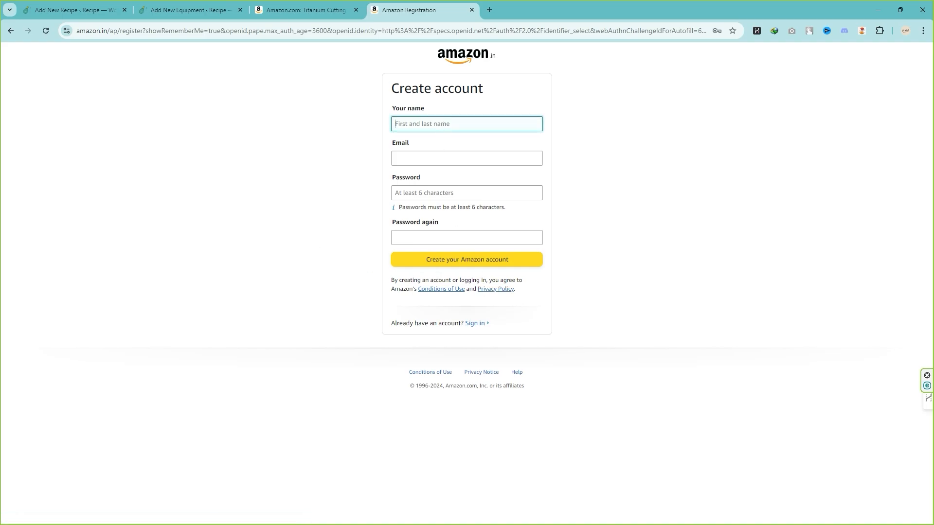
{"action": "left_click", "coordinate": [471, 10]}
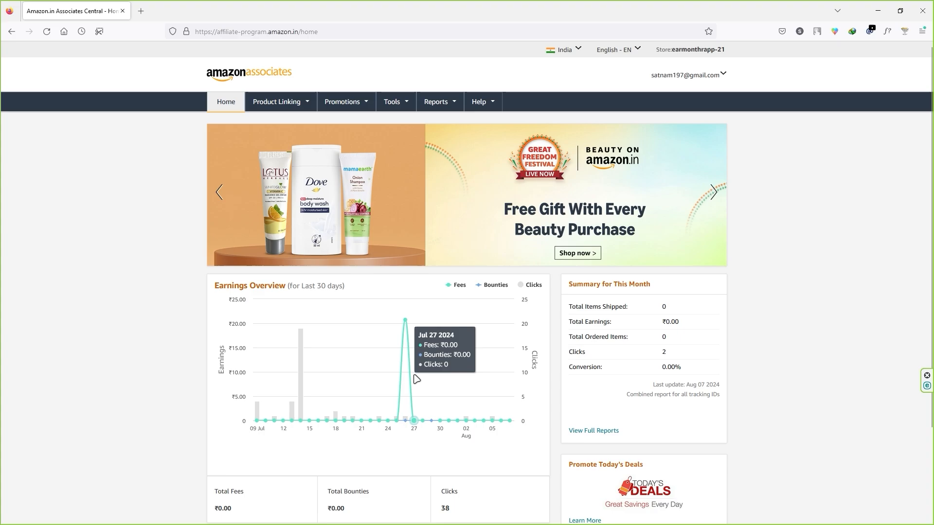
- In Firefox, open amazon.in in a new tab and go to the Bajaj GX-1 Mixer Grinder product page
{"action": "left_click", "coordinate": [141, 11]}
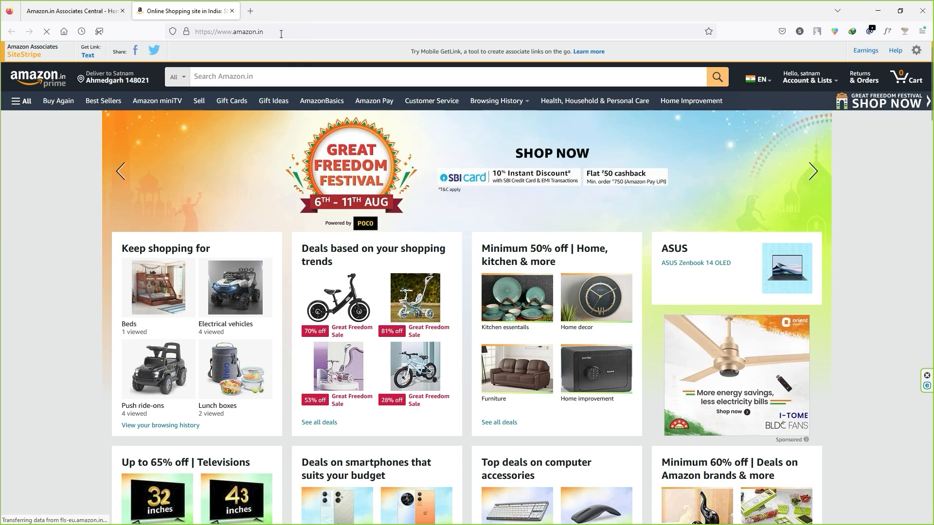
{"action": "scroll", "coordinate": [282, 45], "scroll_direction": "down", "scroll_amount": 3}
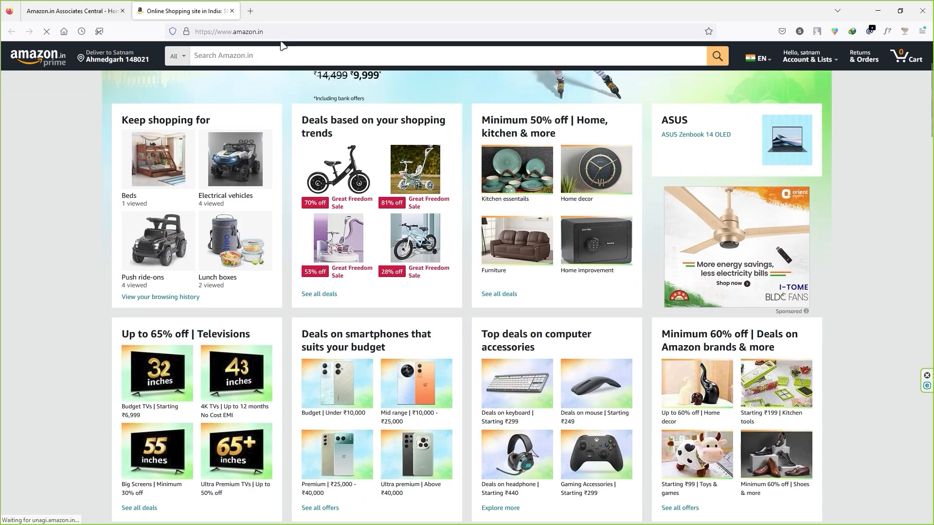
{"action": "left_click", "coordinate": [510, 184]}
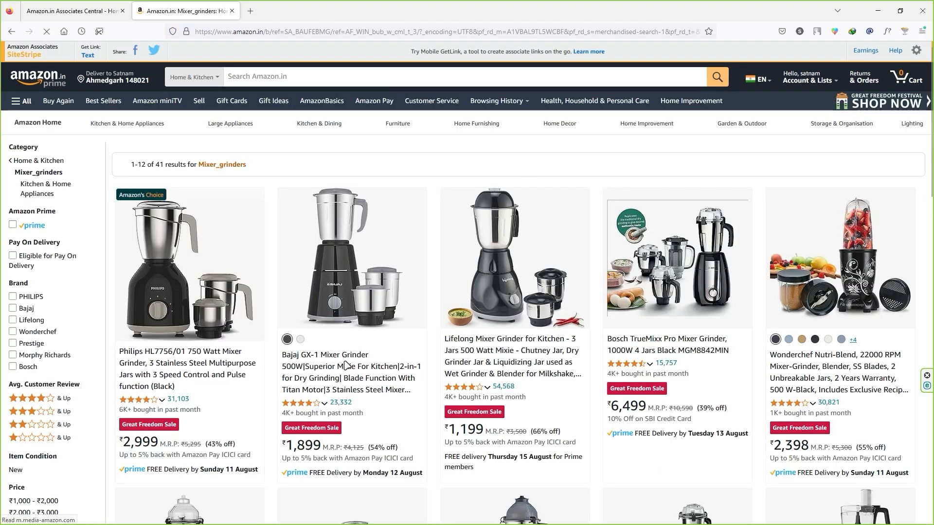
{"action": "left_click", "coordinate": [344, 374]}
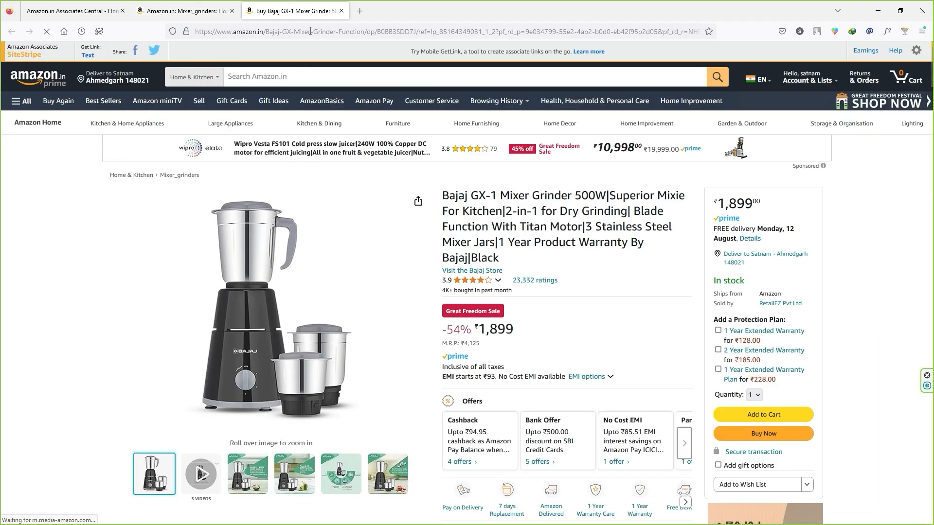
{"action": "left_click", "coordinate": [303, 29]}
{"action": "left_click", "coordinate": [52, 236]}
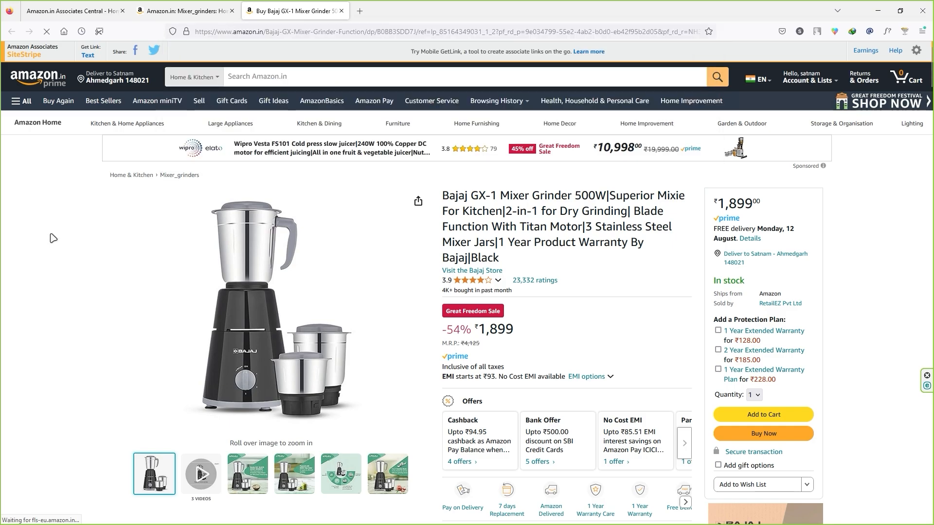
{"action": "left_click", "coordinate": [88, 55]}
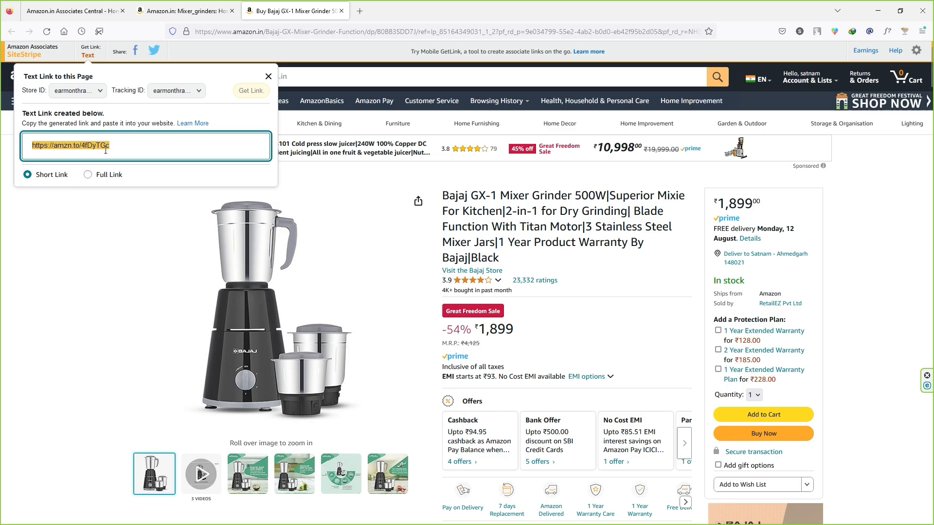
{"action": "right_click", "coordinate": [105, 150]}
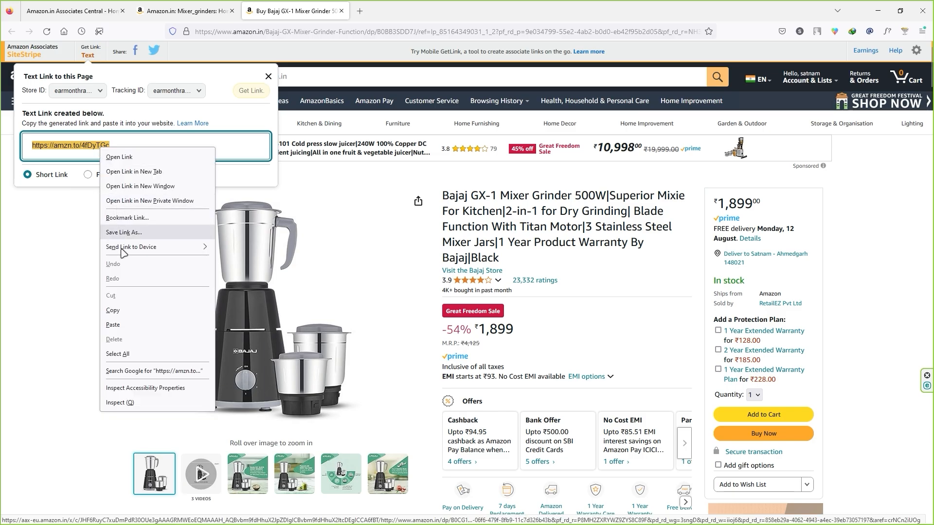
{"action": "left_click", "coordinate": [119, 311]}
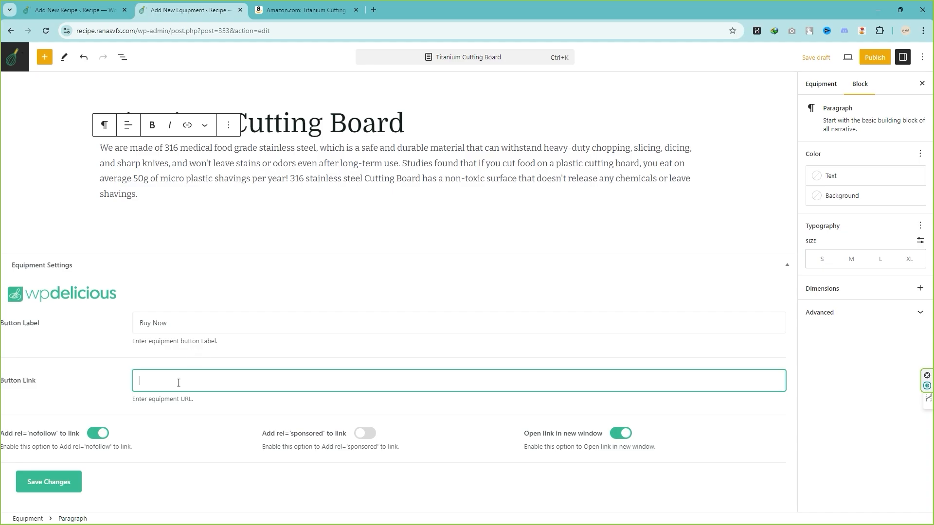
{"action": "key", "text": "ctrl+v"}
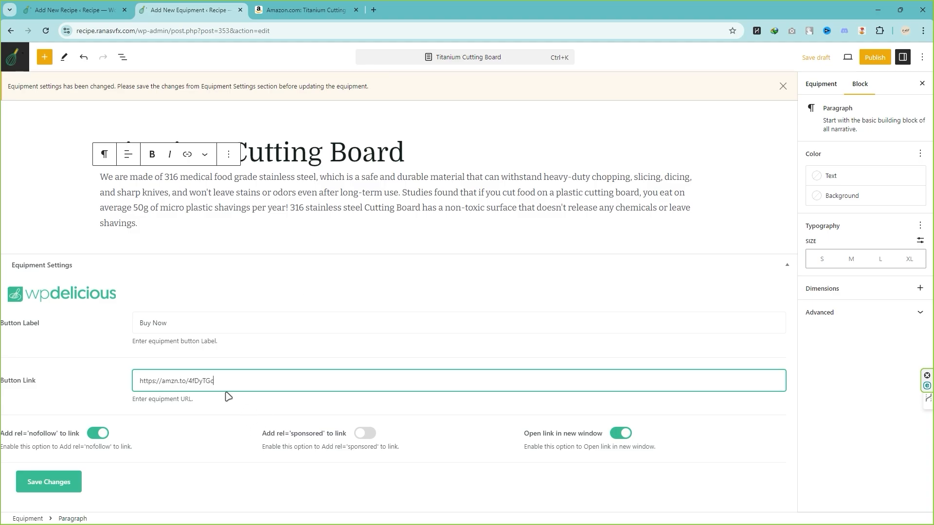
{"action": "mouse_move", "coordinate": [225, 382]}
{"action": "left_mouse_down"}
{"action": "mouse_move", "coordinate": [140, 381]}
{"action": "mouse_move", "coordinate": [240, 380]}
{"action": "left_mouse_up"}
- Open the equipment's featured image selection and save the mixer grinder's product image from its Amazon page in Firefox
{"action": "left_click", "coordinate": [821, 91]}
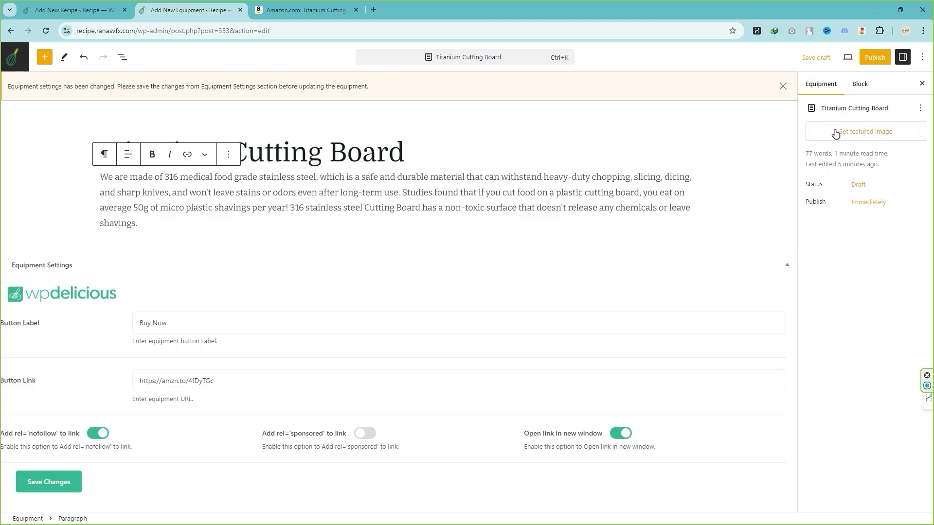
{"action": "left_click", "coordinate": [866, 138]}
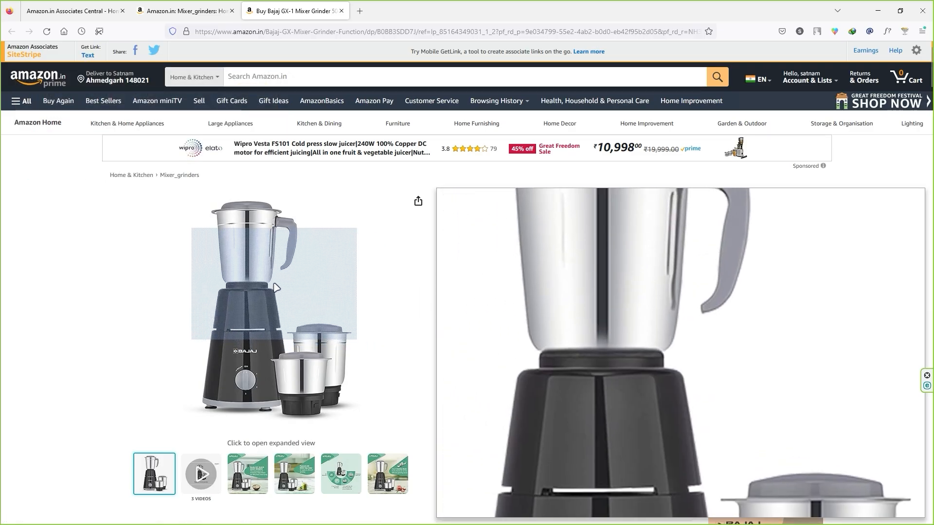
{"action": "right_click", "coordinate": [276, 287]}
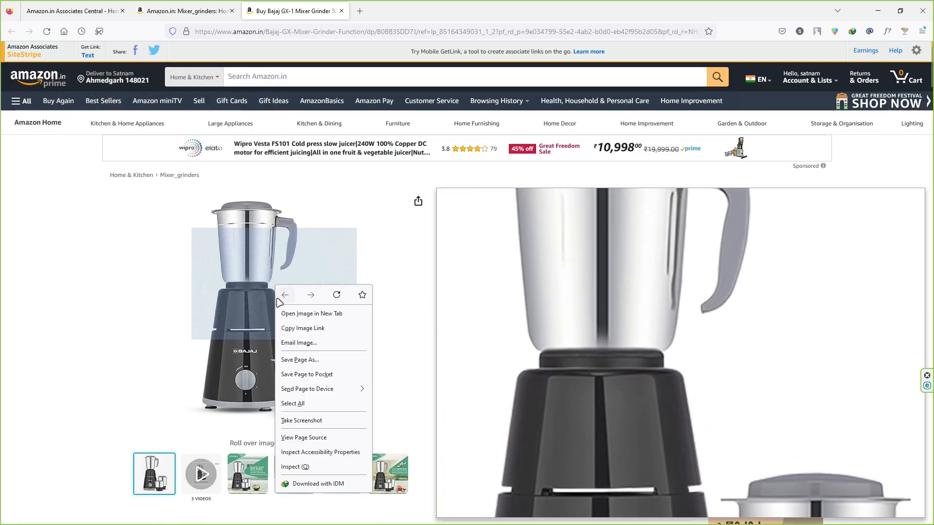
{"action": "key", "text": "Escape"}
{"action": "left_click", "coordinate": [360, 11]}
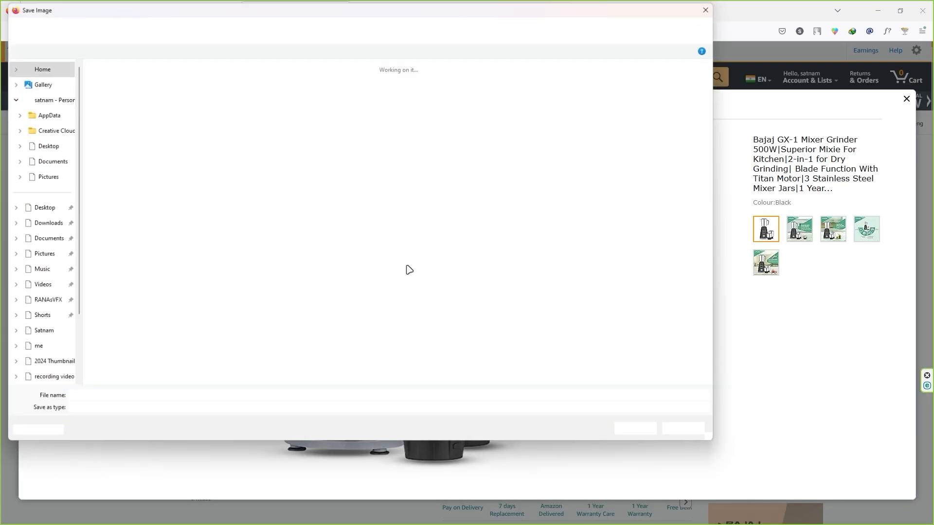
{"action": "key", "text": "Return"}
{"action": "key", "text": "Escape"}
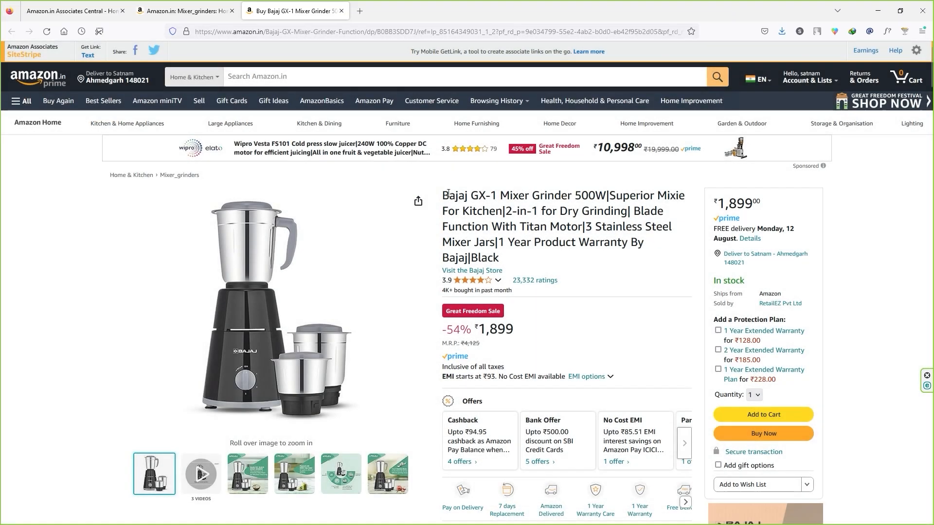
- Copy "Bajaj GX-1 Mixer Grinder" from the Amazon product title and upload the saved product image as the equipment's featured image in WordPress
{"action": "left_click_drag", "start_coordinate": [444, 194], "coordinate": [577, 193]}
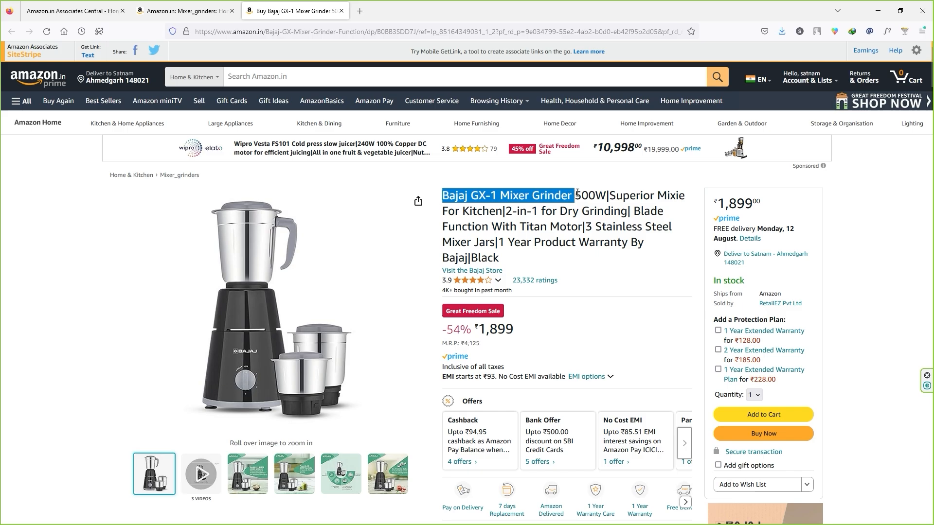
{"action": "left_click", "coordinate": [877, 11]}
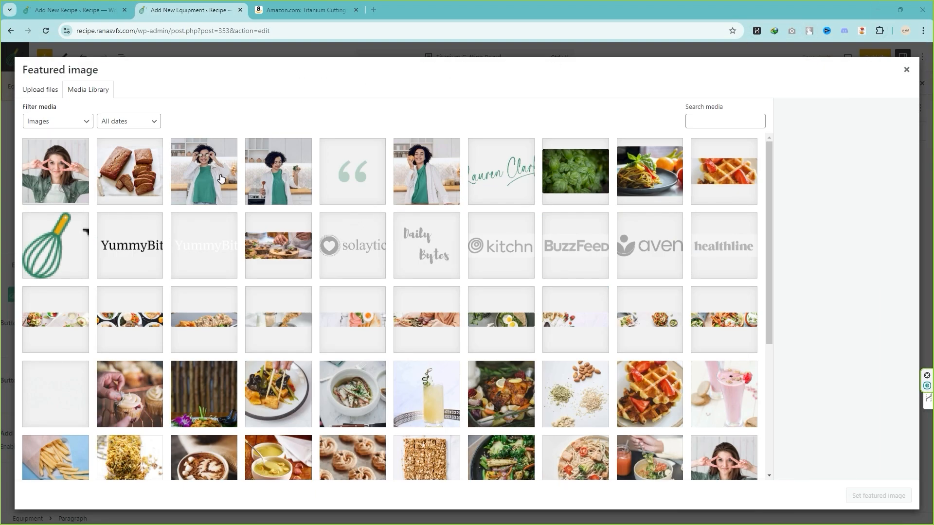
{"action": "left_click_drag", "start_coordinate": [433, 104], "coordinate": [311, 229]}
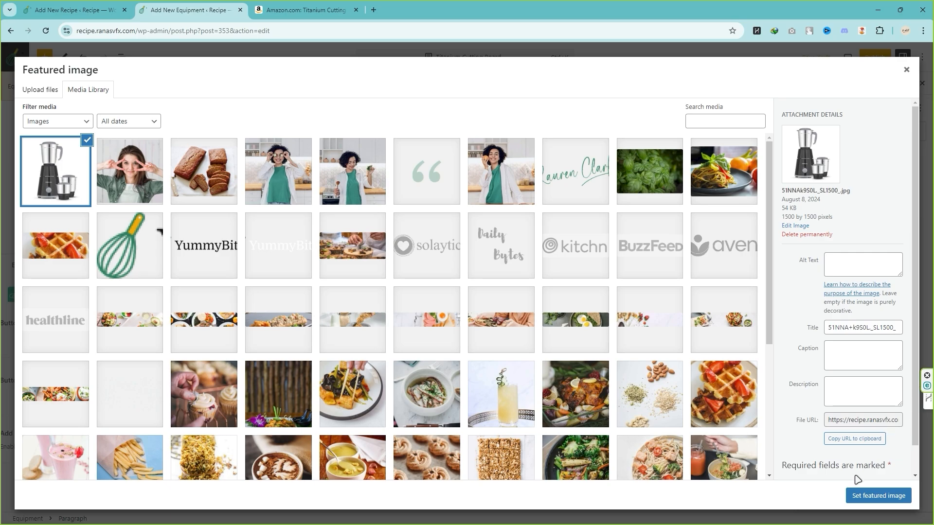
{"action": "left_click", "coordinate": [874, 496]}
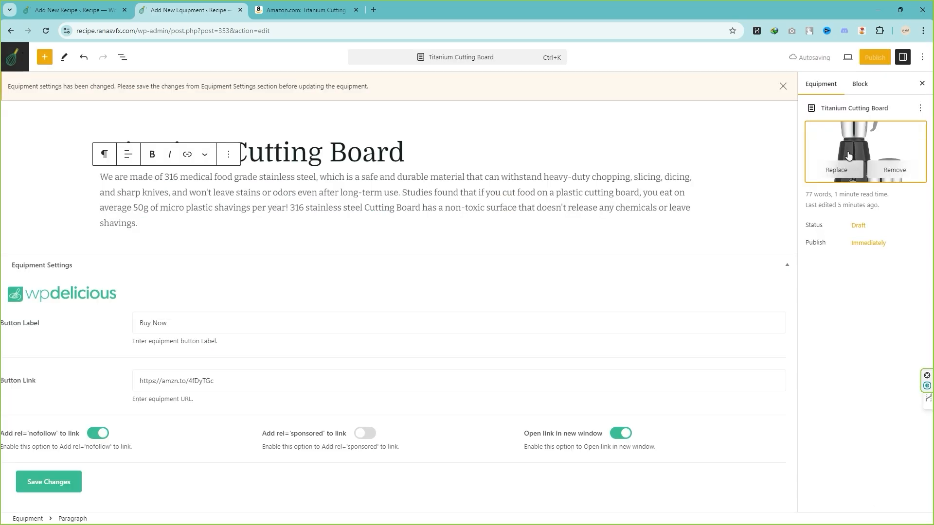
- Replace the equipment title with "Bajaj GX-1 Mixer Grinder"
{"action": "mouse_move", "coordinate": [412, 156]}
{"action": "left_mouse_down"}
{"action": "mouse_move", "coordinate": [68, 158]}
{"action": "mouse_move", "coordinate": [409, 153]}
{"action": "left_mouse_up"}
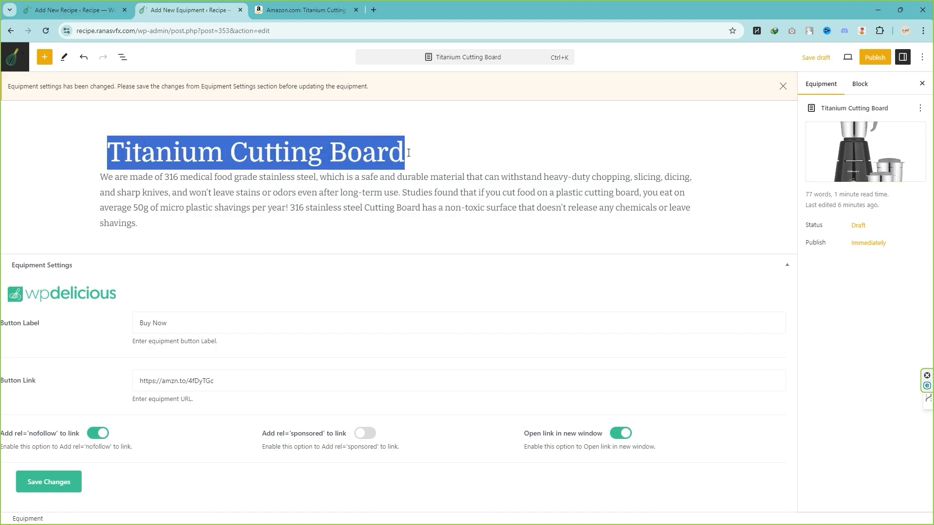
{"action": "type", "text": "Titanium Cutting BoardBajaj GX-1 Mixer GrinderTitanium Cutting Board"}
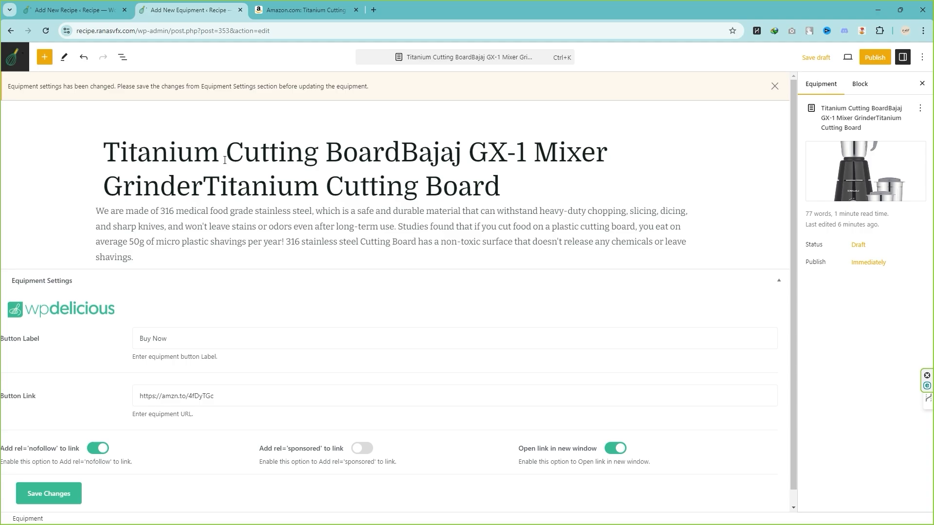
{"action": "left_click_drag", "start_coordinate": [401, 154], "coordinate": [98, 151]}
{"action": "key", "text": "BackSpace"}
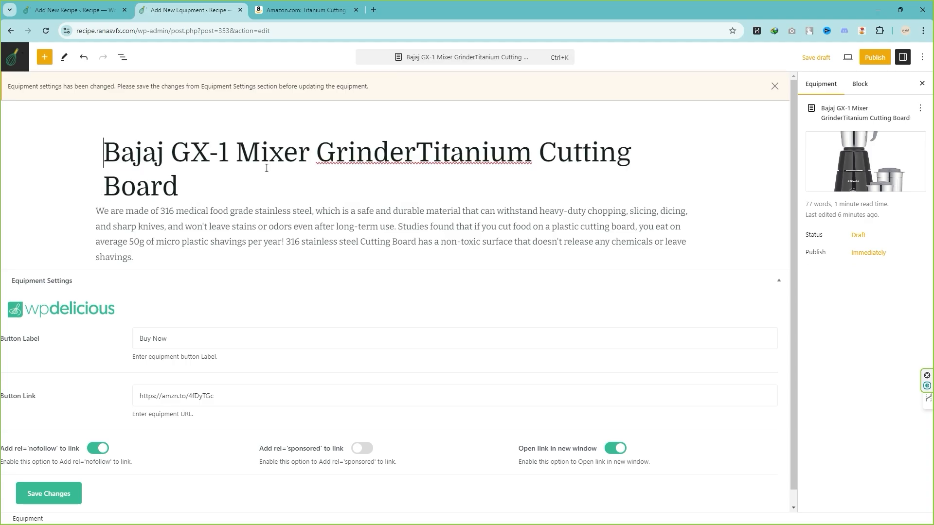
{"action": "left_click_drag", "start_coordinate": [416, 153], "coordinate": [437, 181]}
{"action": "key", "text": "BackSpace"}
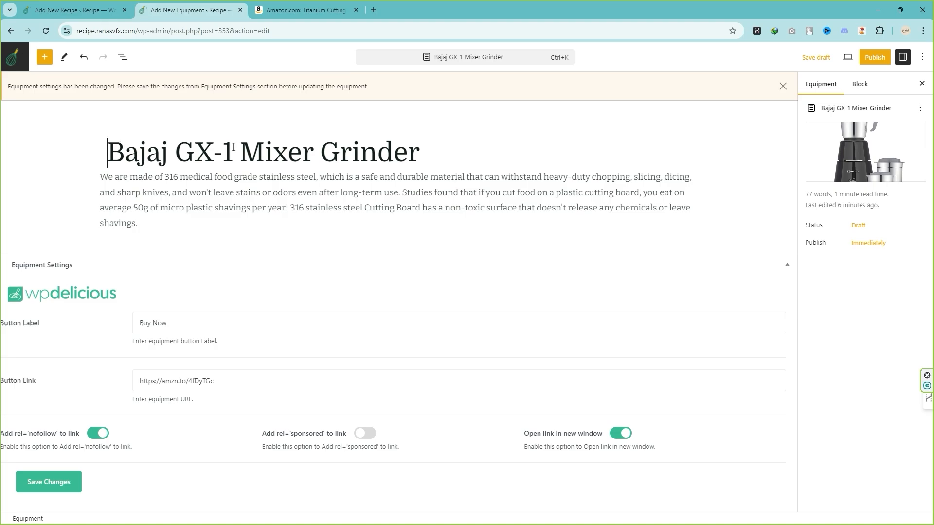
- Replace the equipment description with the first two "About this item" points from the mixer grinder's Amazon page
{"action": "left_click", "coordinate": [275, 197]}
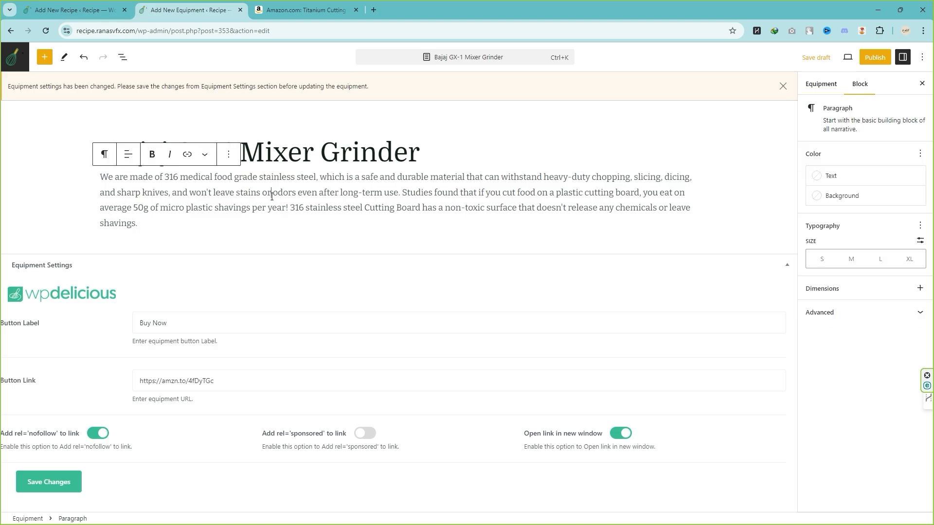
{"action": "key", "text": "ctrl+a"}
{"action": "key", "text": "BackSpace"}
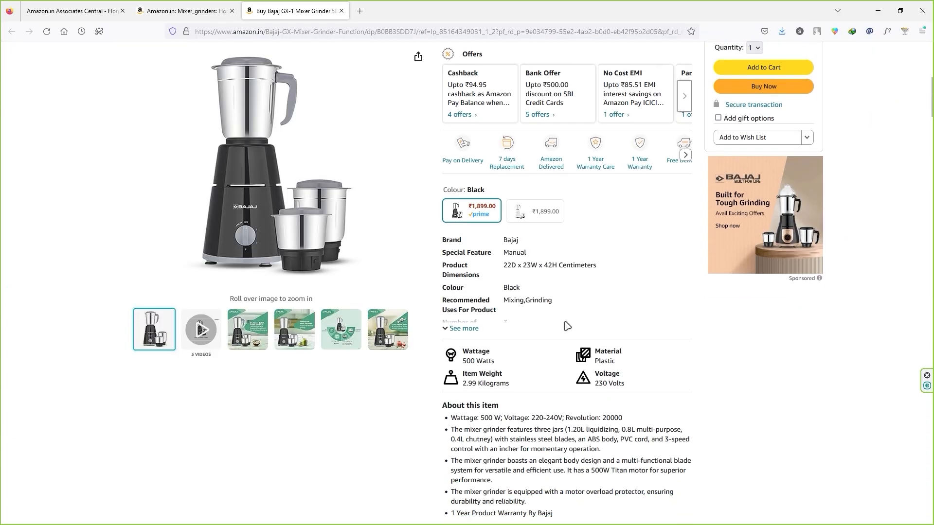
{"action": "scroll", "coordinate": [480, 290], "scroll_direction": "down", "scroll_amount": 3}
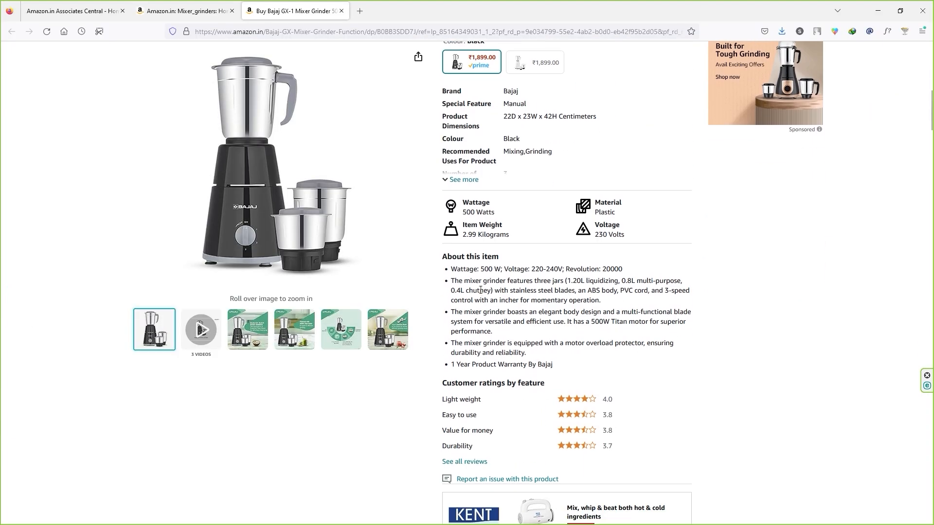
{"action": "left_click_drag", "start_coordinate": [452, 268], "coordinate": [601, 300]}
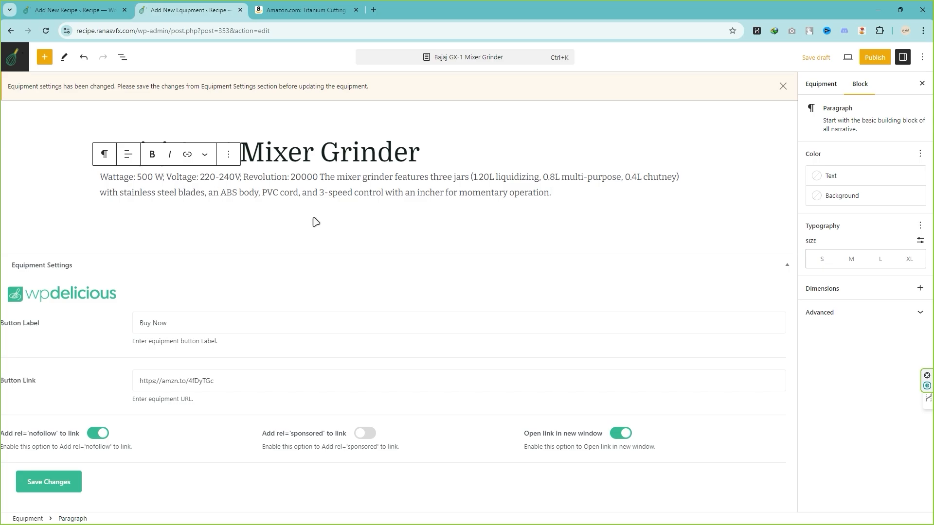
{"action": "left_click", "coordinate": [331, 246]}
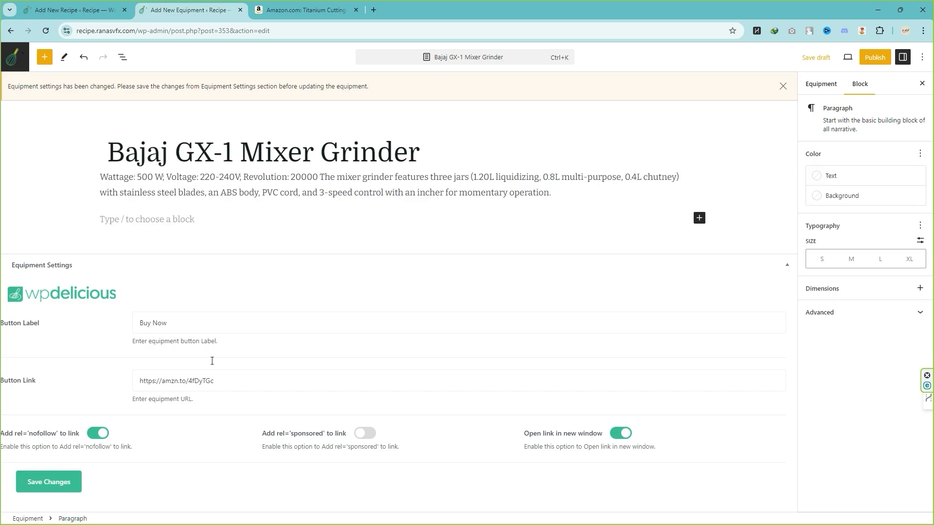
- Save the equipment settings and publish the Bajaj GX-1 Mixer Grinder equipment, closing its editor tab
{"action": "left_click", "coordinate": [874, 57]}
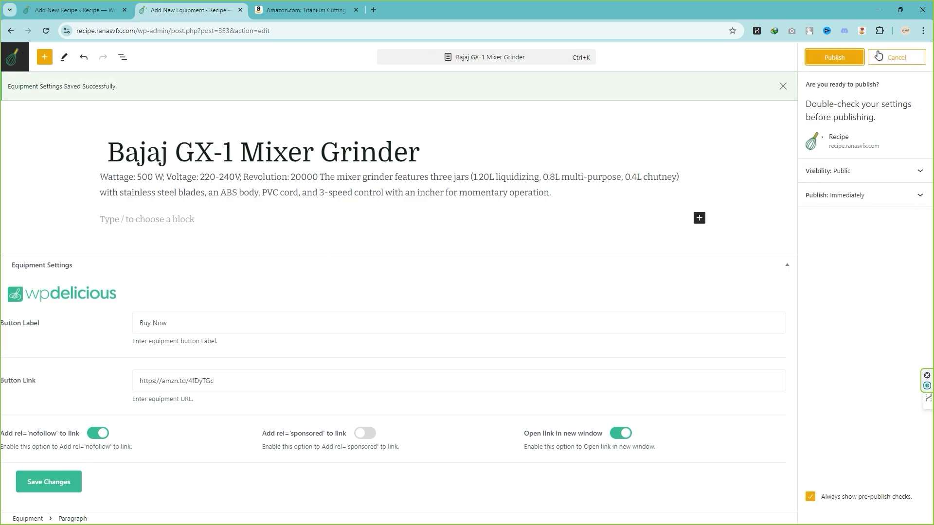
{"action": "left_click", "coordinate": [832, 58]}
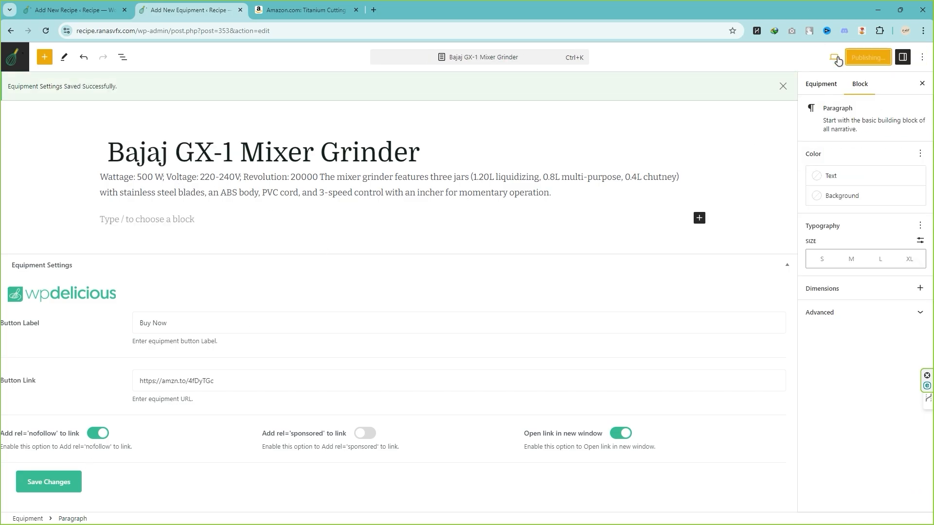
{"action": "left_click", "coordinate": [240, 10]}
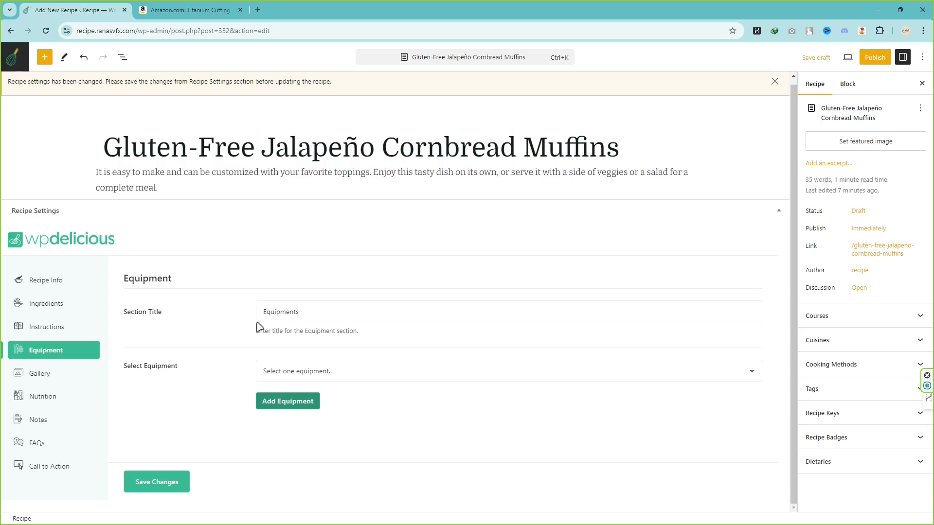
- Save the muffin recipe's settings and draft, and reload the recipe editor
{"action": "left_click", "coordinate": [147, 484]}
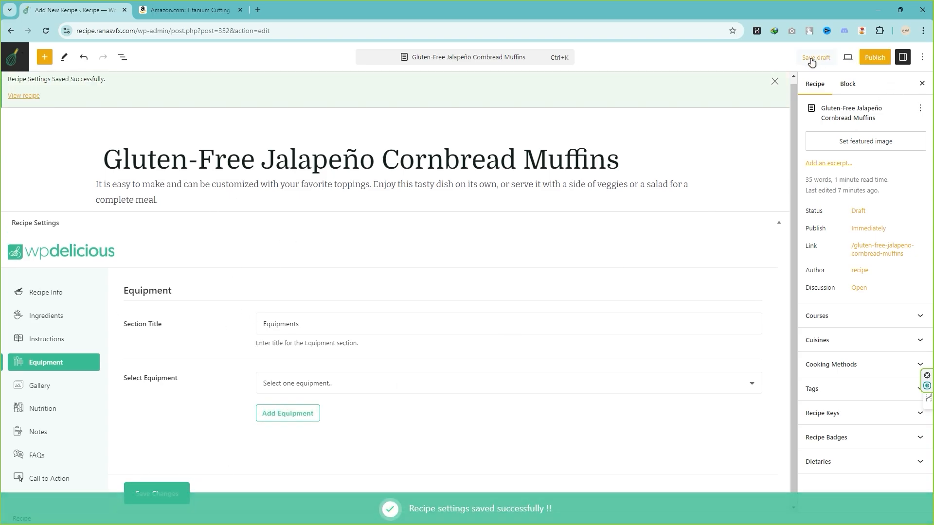
{"action": "left_click", "coordinate": [816, 58]}
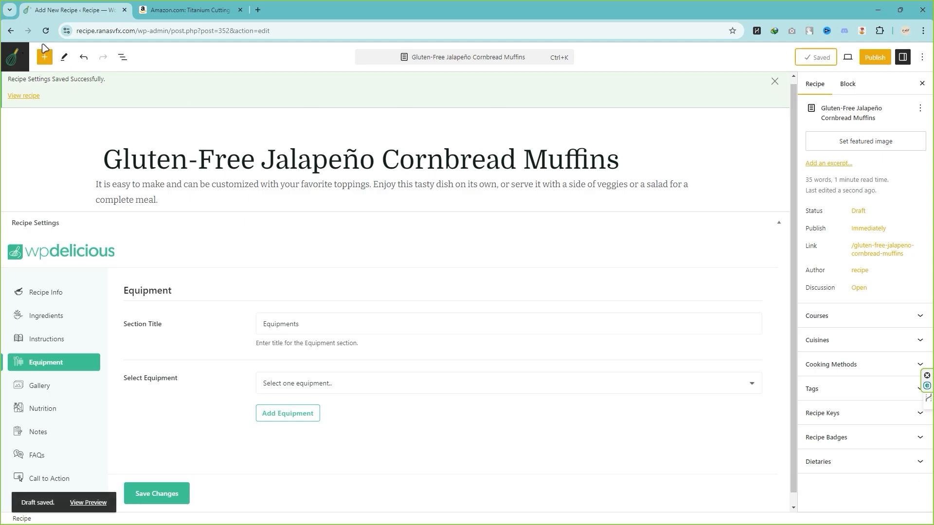
{"action": "left_click", "coordinate": [47, 32]}
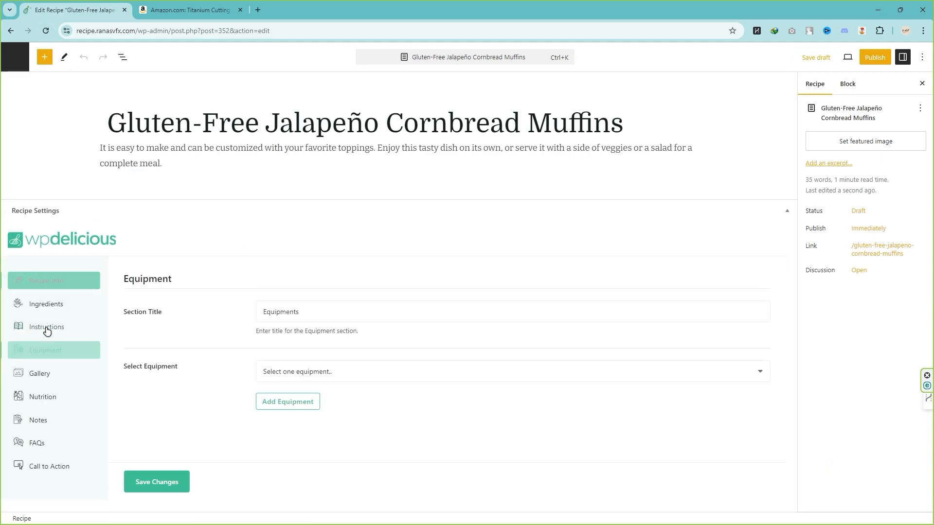
- Select Bajaj GX-1 Mixer Grinder as the recipe's equipment and save the recipe settings
{"action": "left_click", "coordinate": [315, 373]}
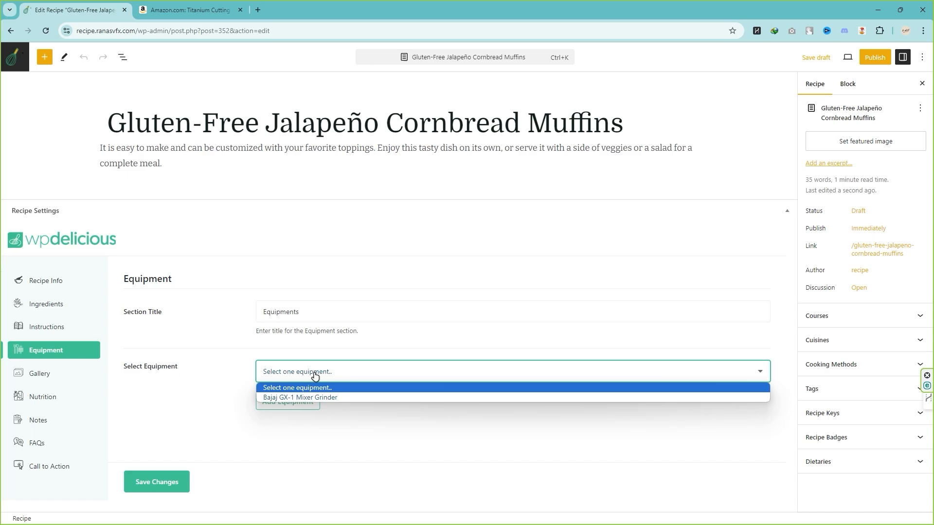
{"action": "left_click", "coordinate": [330, 400]}
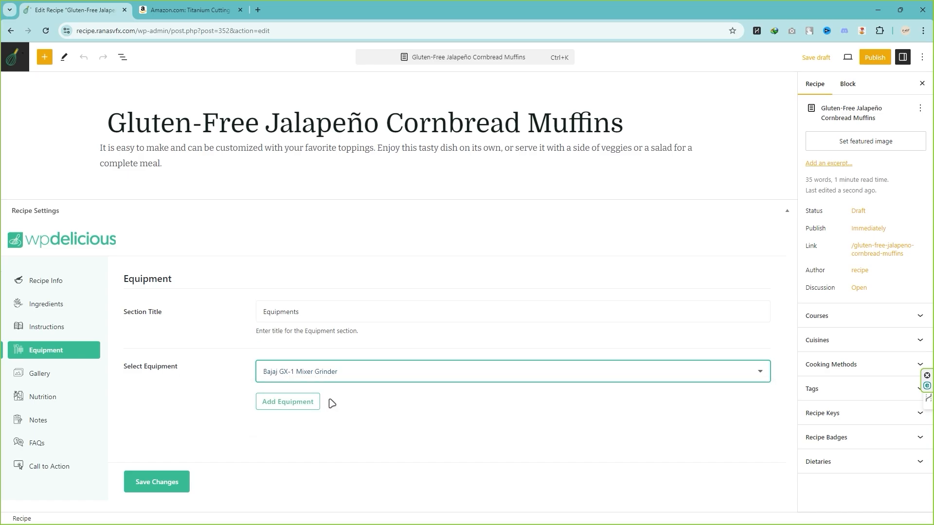
{"action": "left_click", "coordinate": [158, 483]}
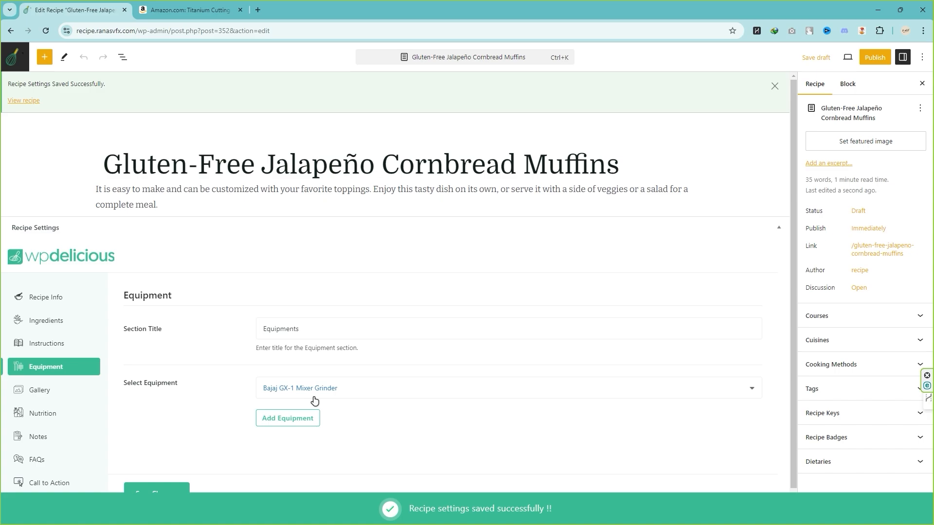
{"action": "scroll", "coordinate": [301, 397], "scroll_direction": "down", "scroll_amount": 1}
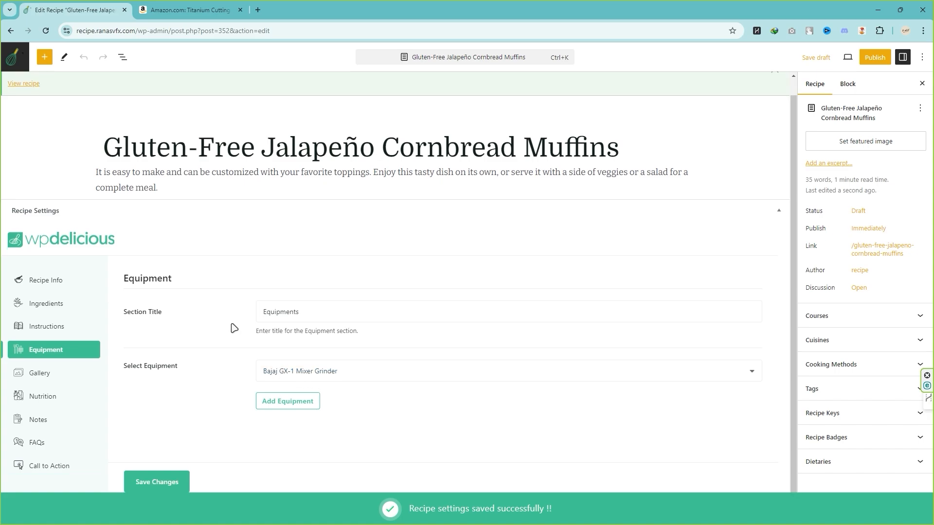
{"action": "left_click", "coordinate": [240, 10]}
{"action": "left_click_drag", "start_coordinate": [193, 31], "coordinate": [45, 32]}
{"action": "key", "text": "ctrl+c"}
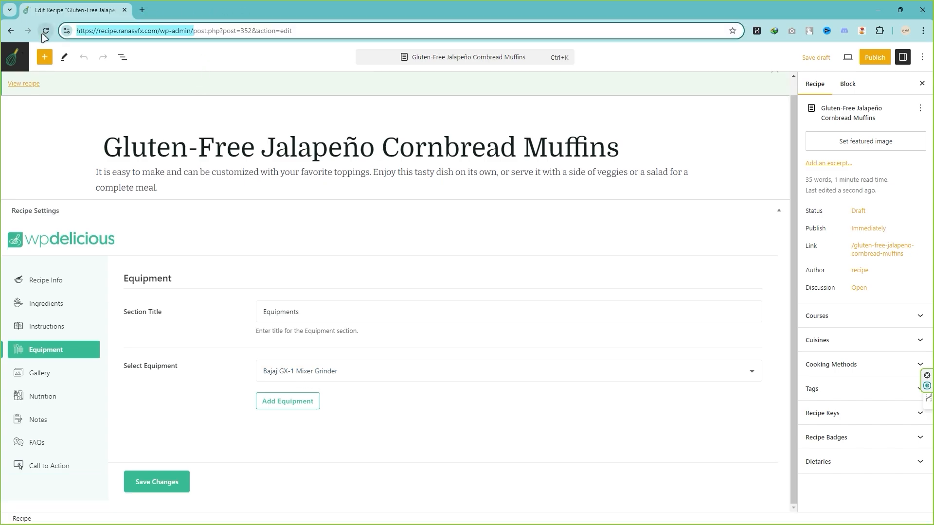
{"action": "left_click", "coordinate": [141, 9]}
{"action": "key", "text": "ctrl+v"}
{"action": "key", "text": "Return"}
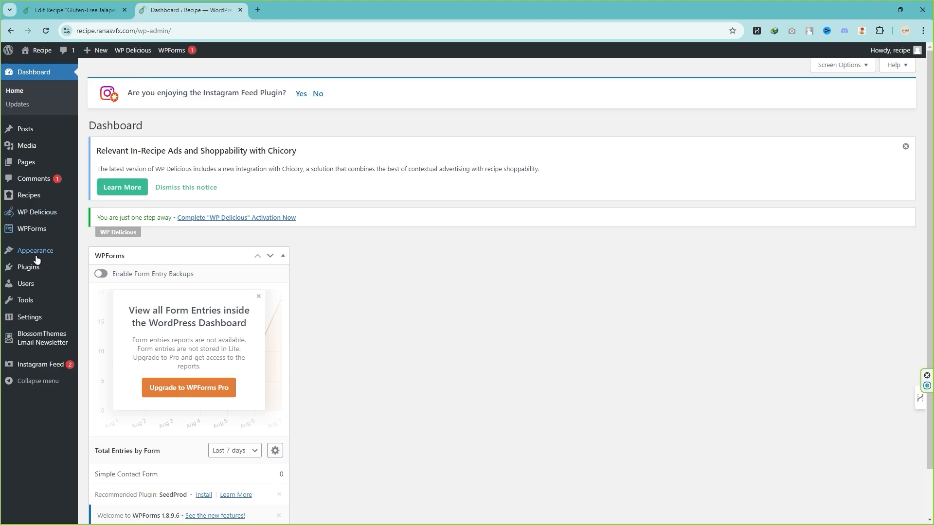
{"action": "mouse_move", "coordinate": [32, 283]}
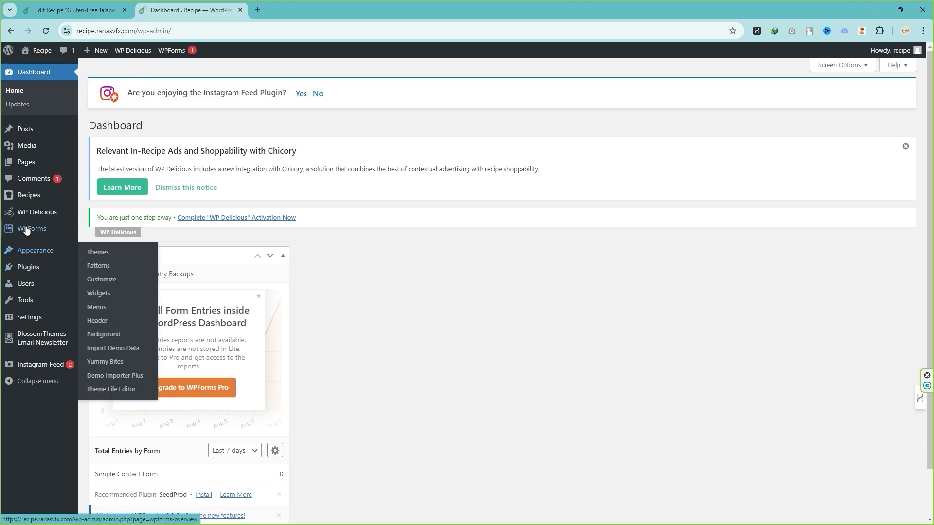
{"action": "mouse_move", "coordinate": [27, 219]}
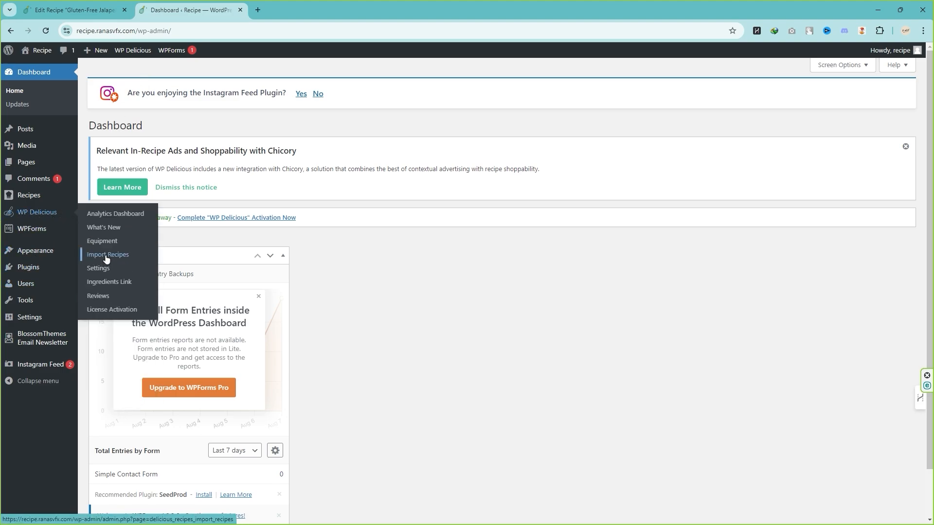
{"action": "left_click", "coordinate": [144, 243]}
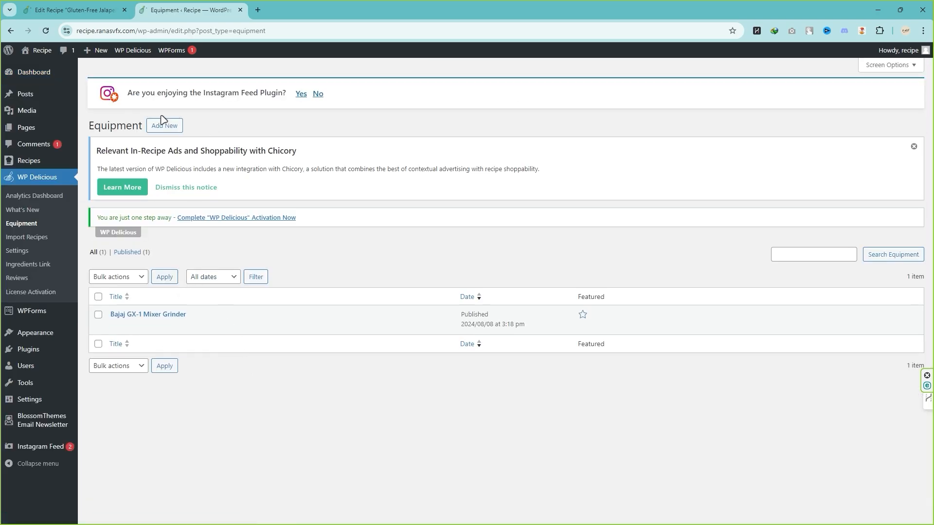
- Return to the muffin recipe's editor and enable its image gallery
{"action": "key", "text": "ctrl+Tab"}
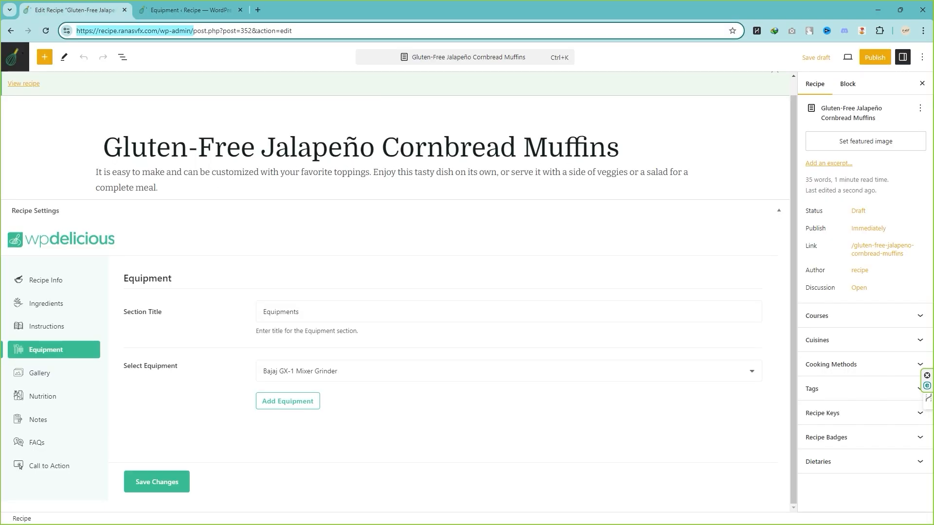
{"action": "left_click", "coordinate": [45, 379]}
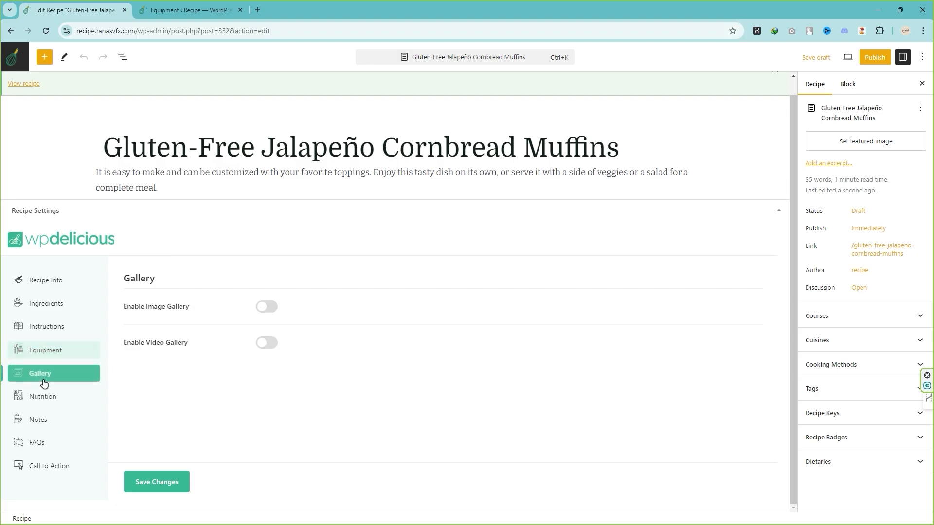
{"action": "left_click", "coordinate": [266, 308]}
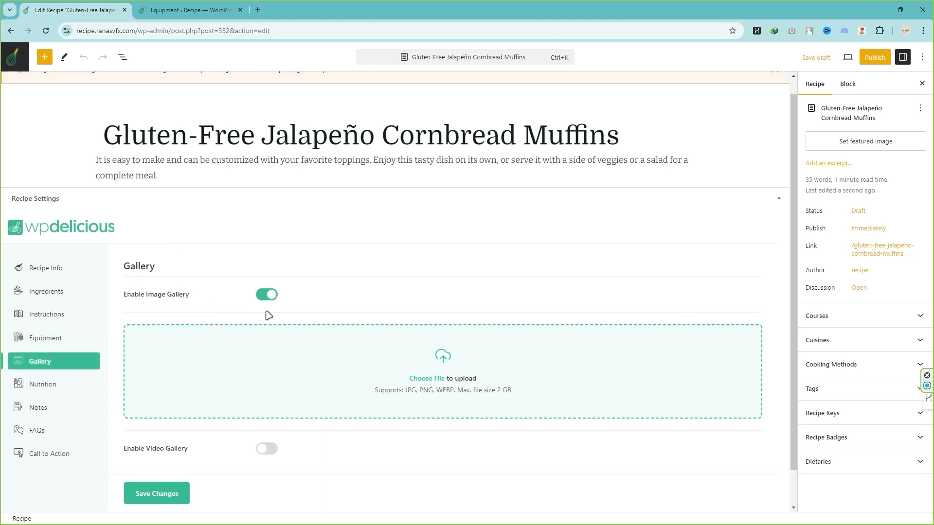
- Add the swirled cookies, granola squares, roasted vegetables and pasta bowl images to the recipe gallery and save the settings
{"action": "left_click", "coordinate": [428, 378]}
{"action": "scroll", "coordinate": [377, 321], "scroll_direction": "down", "scroll_amount": 4}
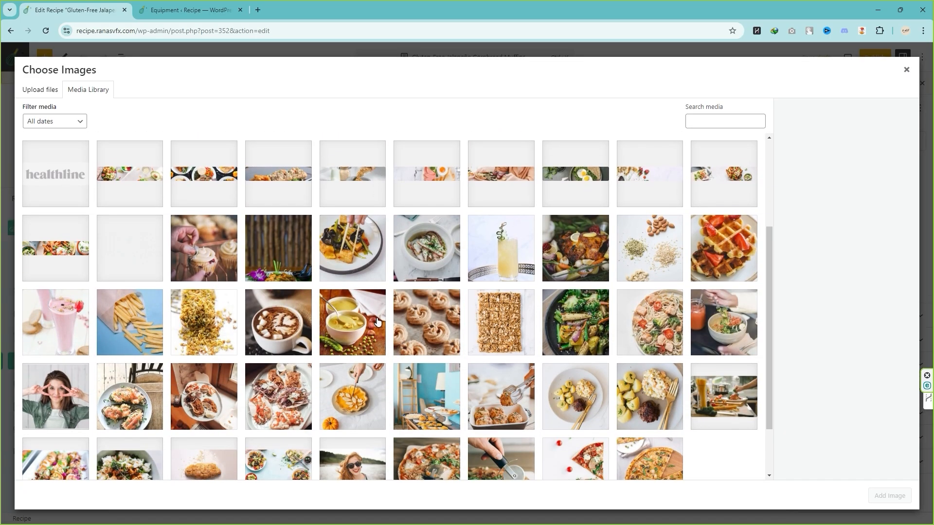
{"action": "scroll", "coordinate": [377, 321], "scroll_direction": "down", "scroll_amount": 2}
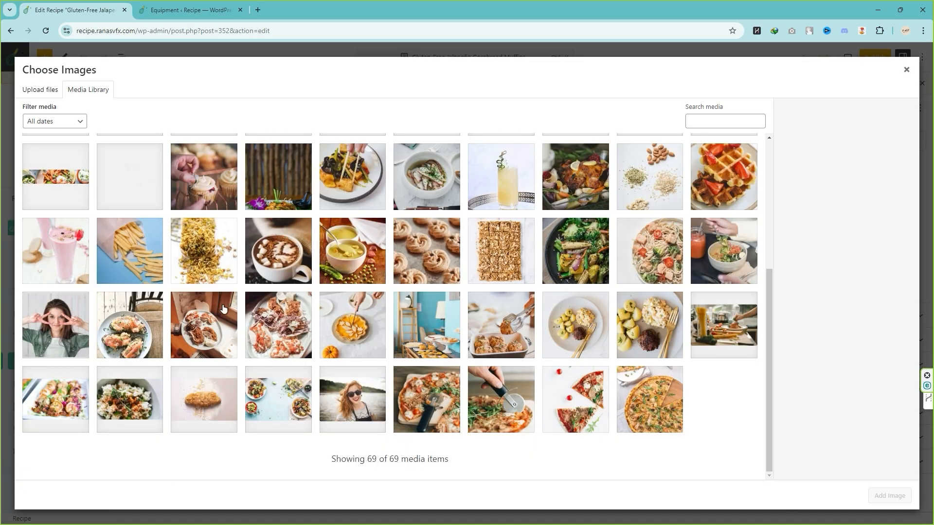
{"action": "left_click", "coordinate": [434, 259]}
{"action": "left_click", "coordinate": [508, 260], "text": "ctrl"}
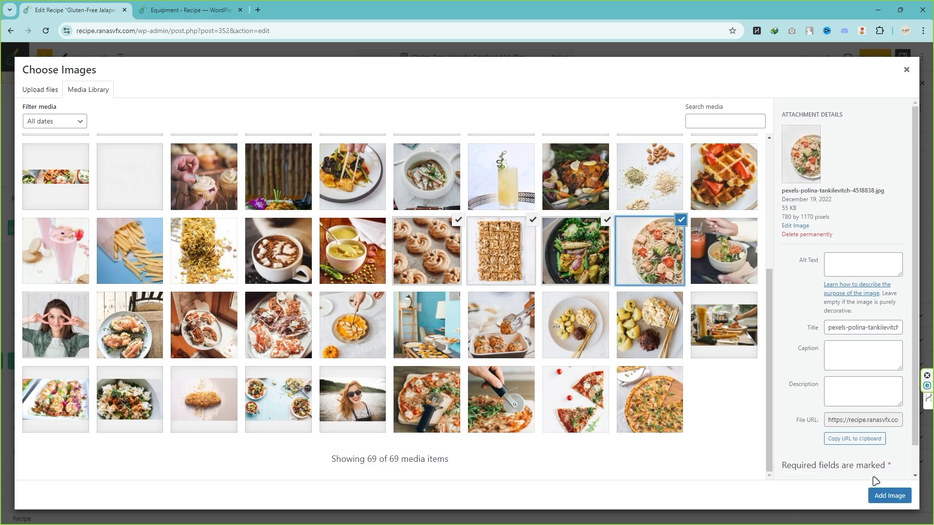
{"action": "left_click", "coordinate": [890, 496]}
{"action": "scroll", "coordinate": [413, 336], "scroll_direction": "down", "scroll_amount": 3}
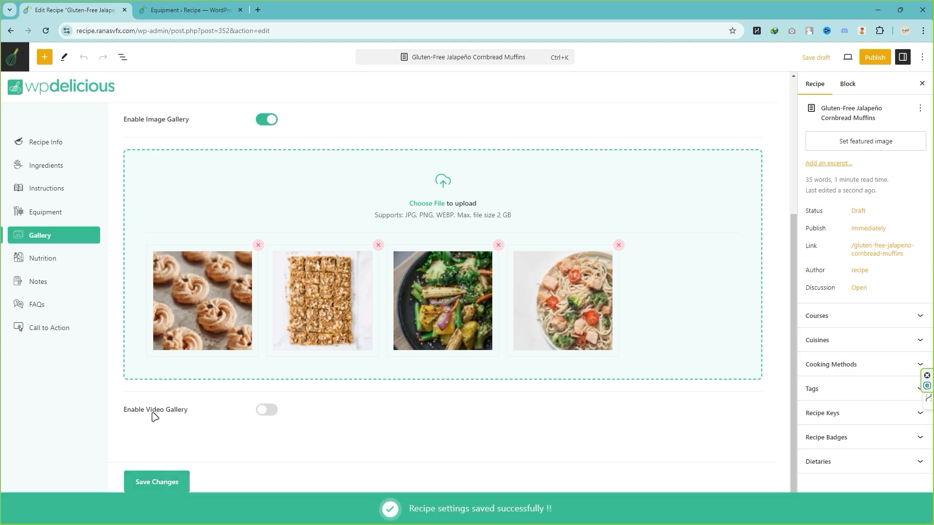
- Open the recipe's nutrition information and examine its fields and the Nutrition Facts preview
{"action": "left_click", "coordinate": [50, 264]}
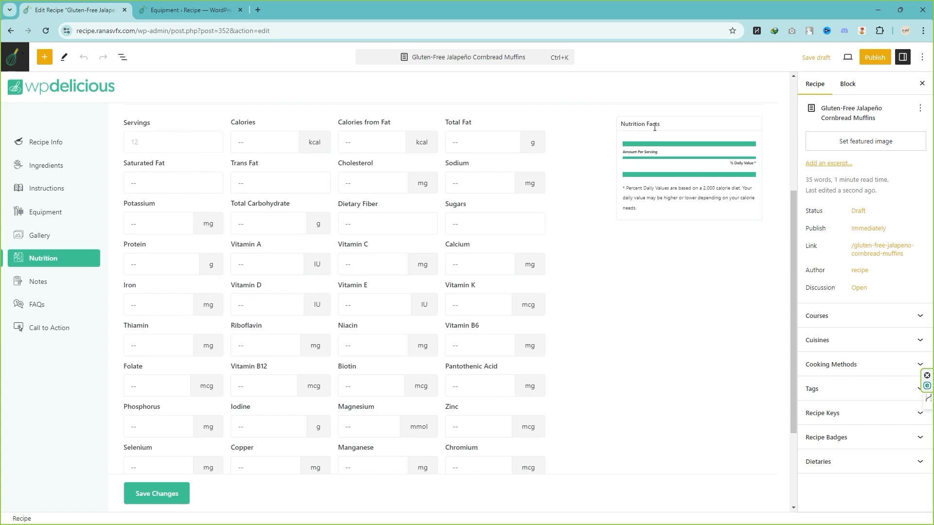
{"action": "left_click_drag", "start_coordinate": [630, 127], "coordinate": [670, 130]}
{"action": "scroll", "coordinate": [679, 204], "scroll_direction": "down", "scroll_amount": 3}
{"action": "scroll", "coordinate": [681, 206], "scroll_direction": "up", "scroll_amount": 3}
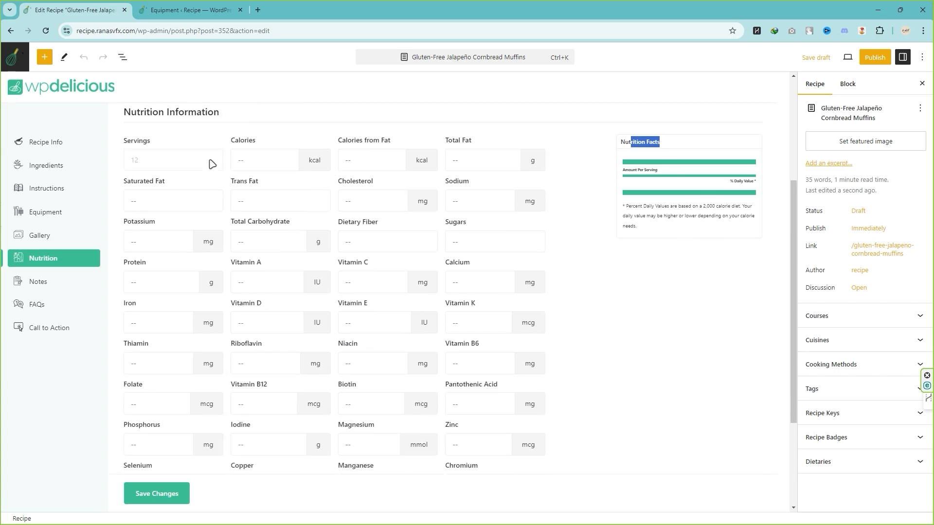
{"action": "left_click", "coordinate": [143, 149]}
{"action": "scroll", "coordinate": [143, 158], "scroll_direction": "up", "scroll_amount": 2}
{"action": "scroll", "coordinate": [144, 162], "scroll_direction": "up", "scroll_amount": 1}
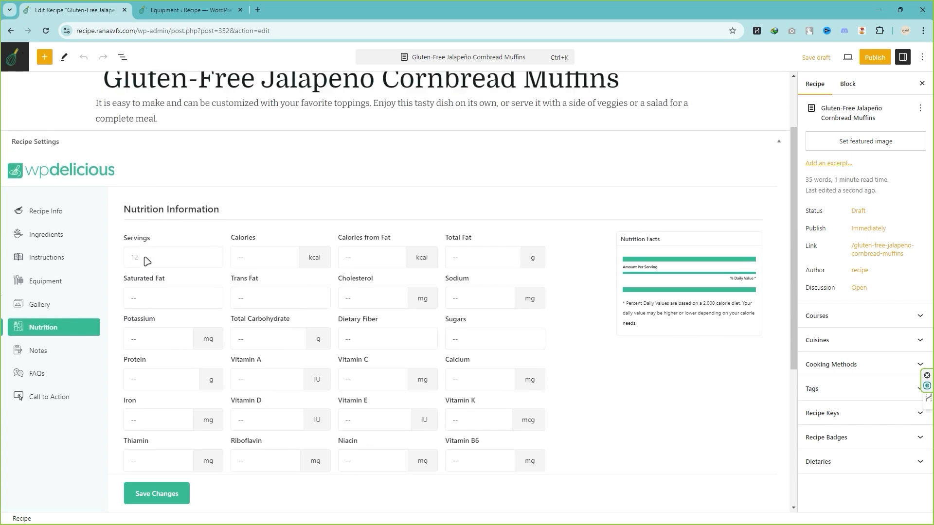
- Set the recipe's calories to 1200 kcal, calories from fat to 5 kcal and total fat to 5 g
{"action": "left_click", "coordinate": [238, 257]}
{"action": "type", "text": "1200"}
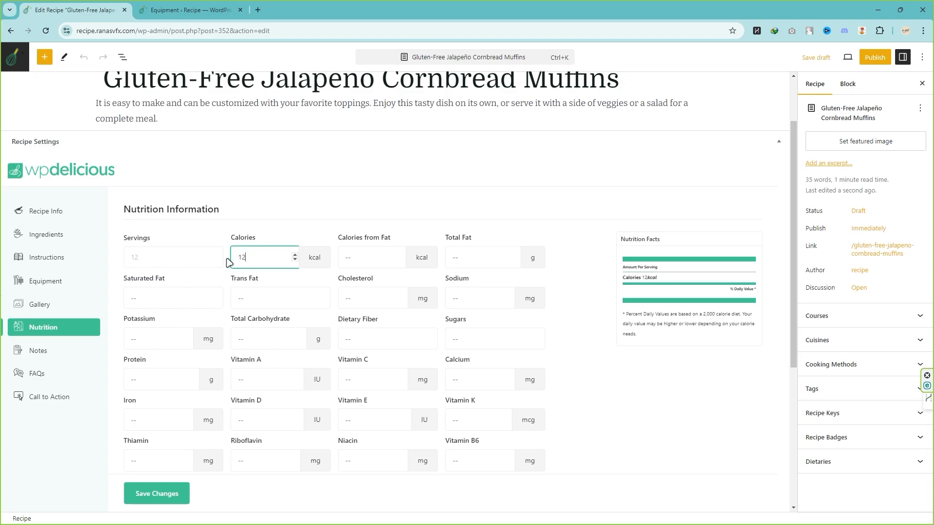
{"action": "left_click", "coordinate": [387, 262]}
{"action": "type", "text": "5"}
{"action": "left_click", "coordinate": [477, 258]}
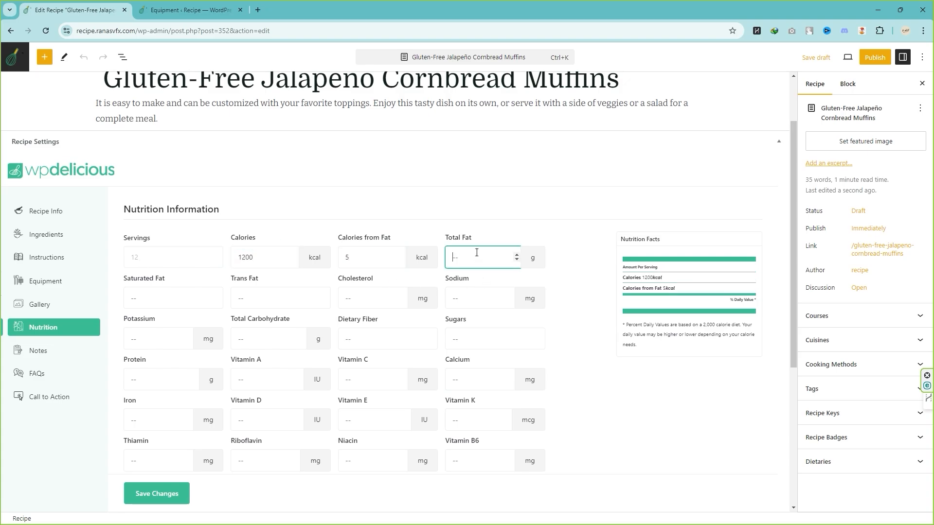
{"action": "type", "text": "5"}
- Set saturated fat to 3, trans fat to 0, cholesterol to 4 mg and sodium to 5 mg
{"action": "scroll", "coordinate": [321, 301], "scroll_direction": "up", "scroll_amount": 1}
{"action": "left_click", "coordinate": [162, 350]}
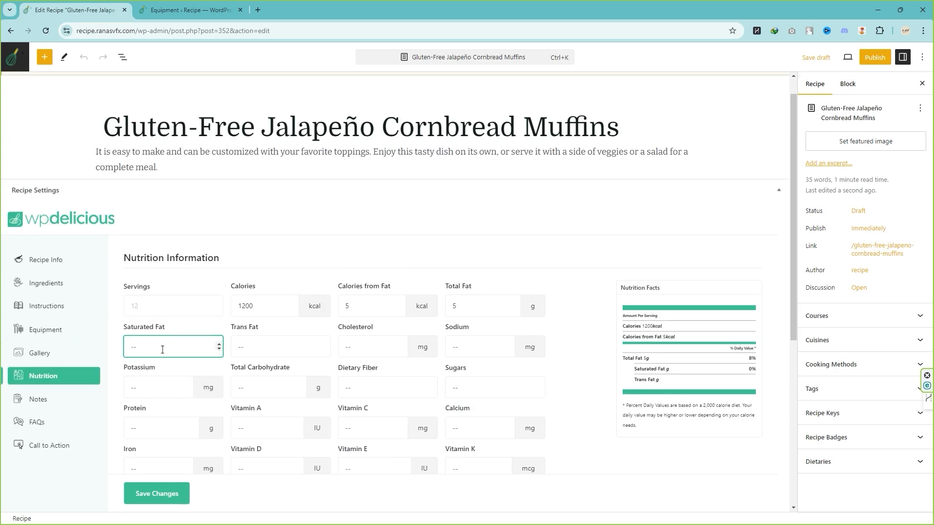
{"action": "left_click", "coordinate": [276, 348]}
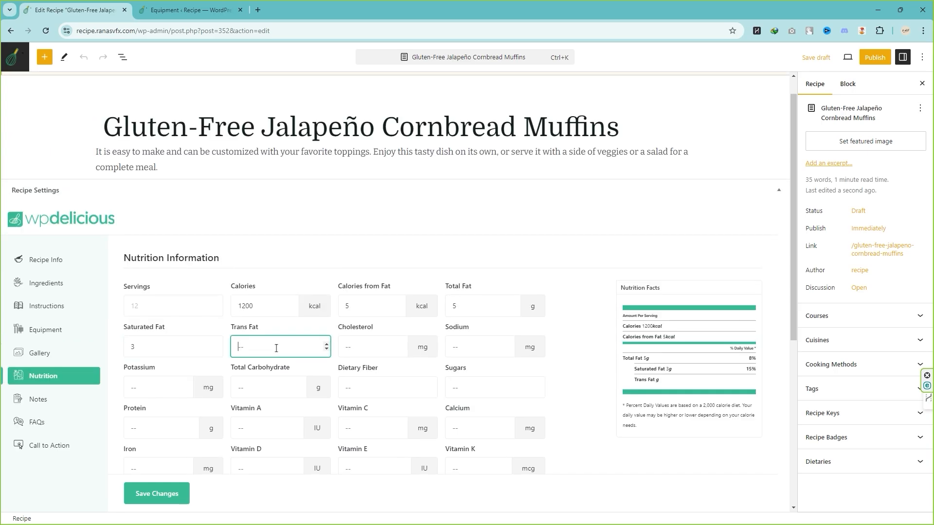
{"action": "left_click", "coordinate": [359, 345]}
{"action": "type", "text": "4"}
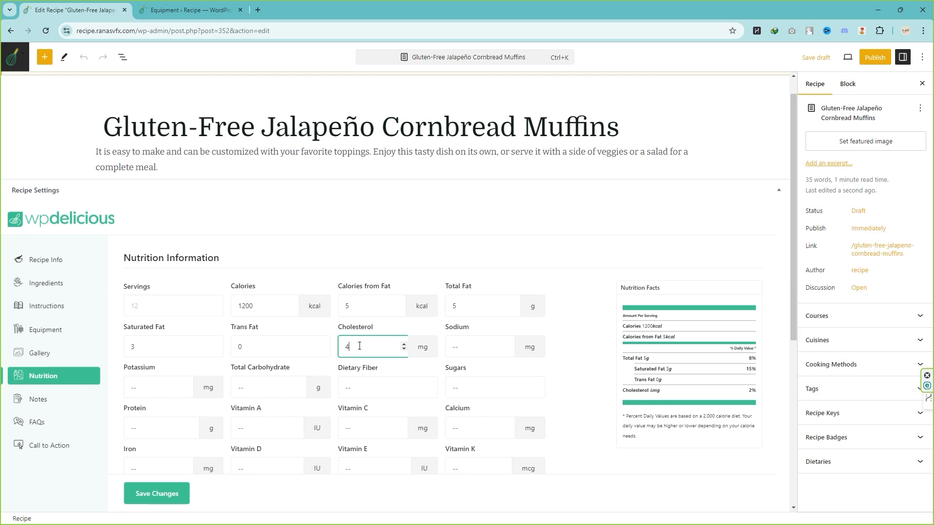
{"action": "left_click", "coordinate": [477, 347]}
{"action": "type", "text": "5"}
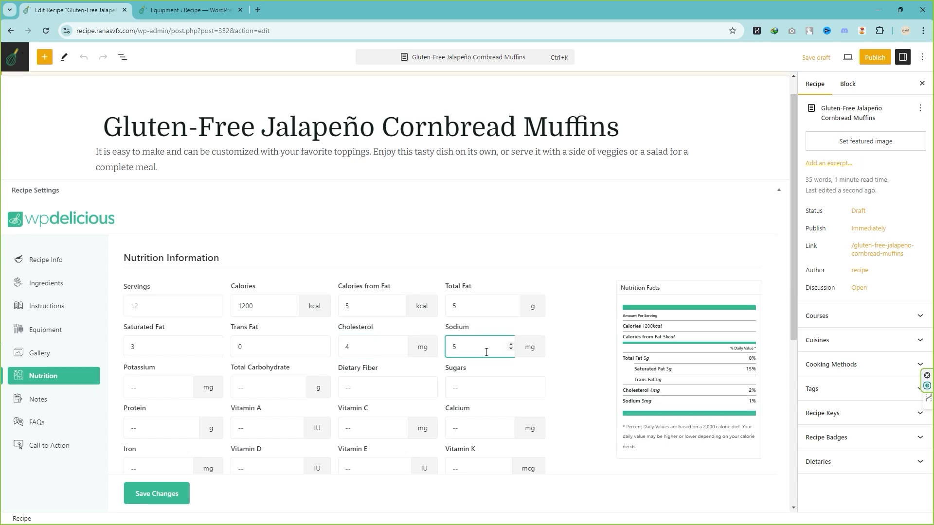
- Review the remaining nutrition fields and the Nutrition Facts preview, and view the recipe's Notes section
{"action": "scroll", "coordinate": [486, 352], "scroll_direction": "down", "scroll_amount": 6}
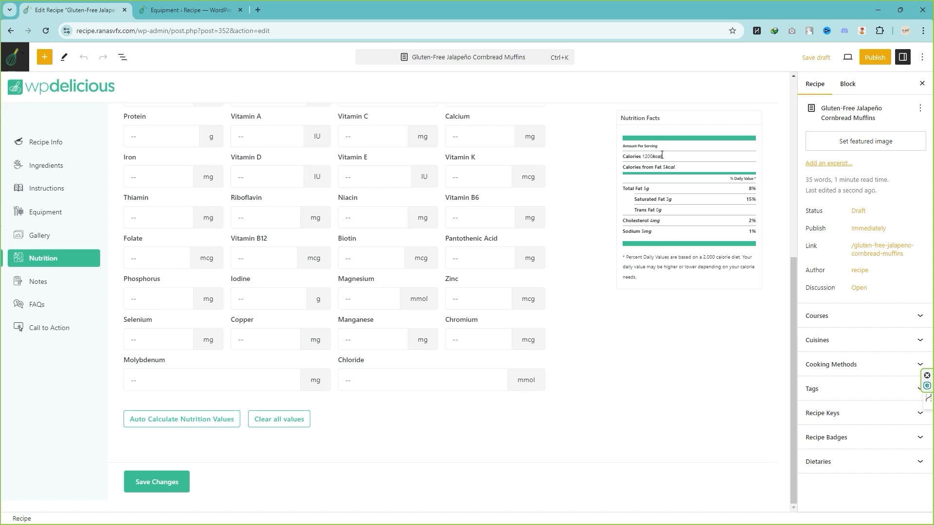
{"action": "scroll", "coordinate": [437, 258], "scroll_direction": "up", "scroll_amount": 3}
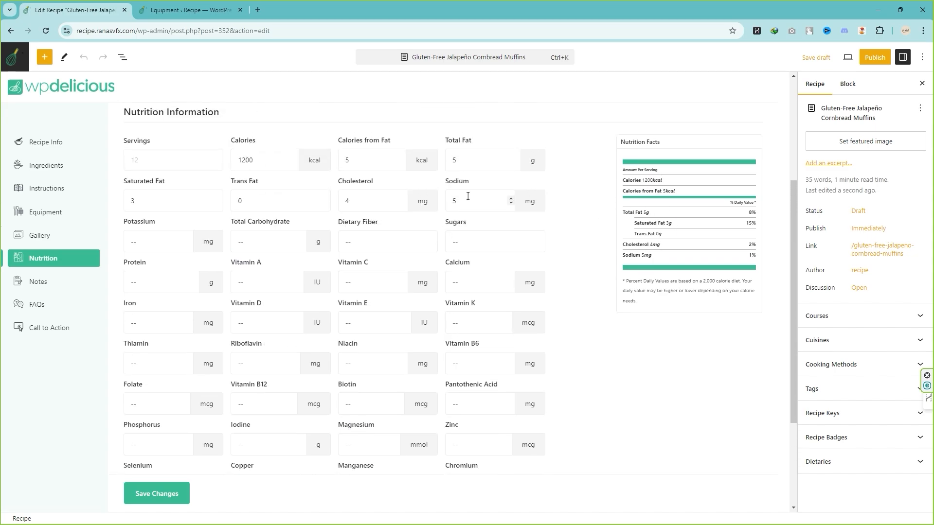
{"action": "scroll", "coordinate": [423, 265], "scroll_direction": "down", "scroll_amount": 3}
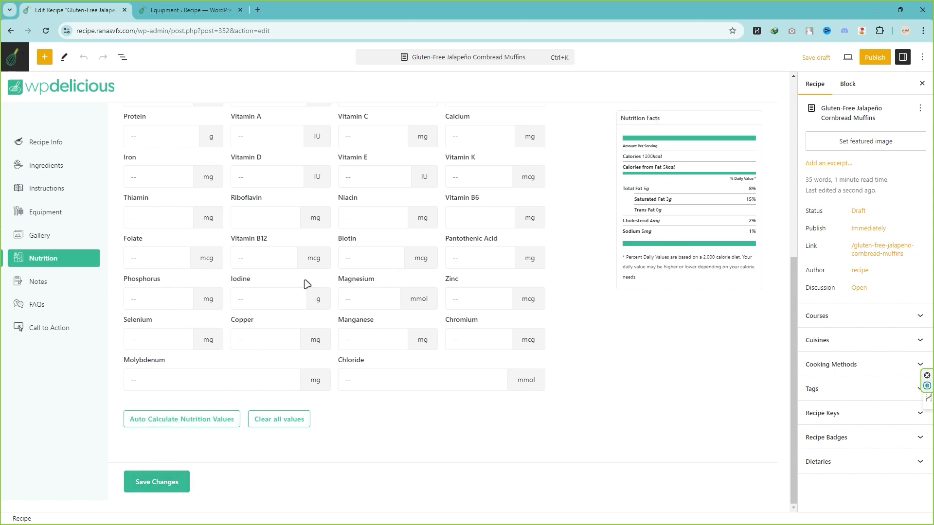
{"action": "left_click", "coordinate": [46, 285]}
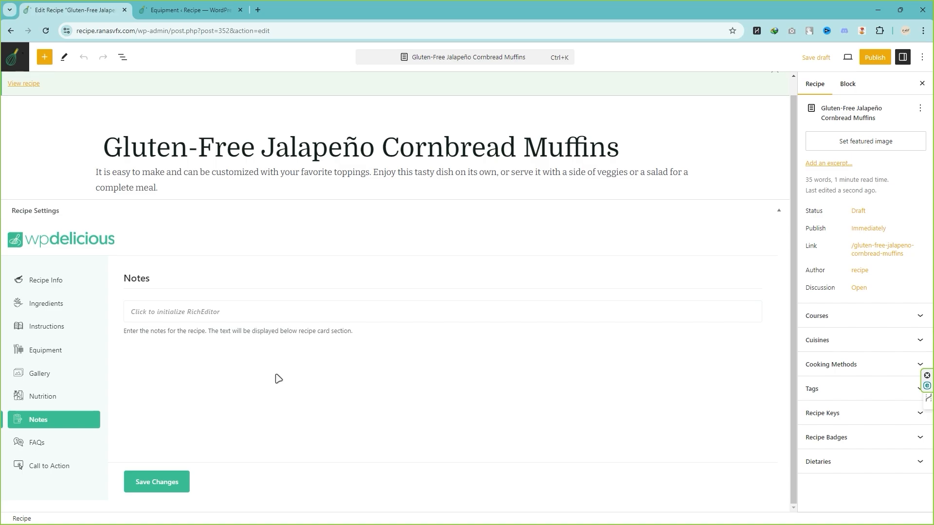
- Add the FAQ "How much time it takes to cook?" with the answer "2 hour 30 minutes" and save the recipe settings
{"action": "left_click", "coordinate": [53, 439]}
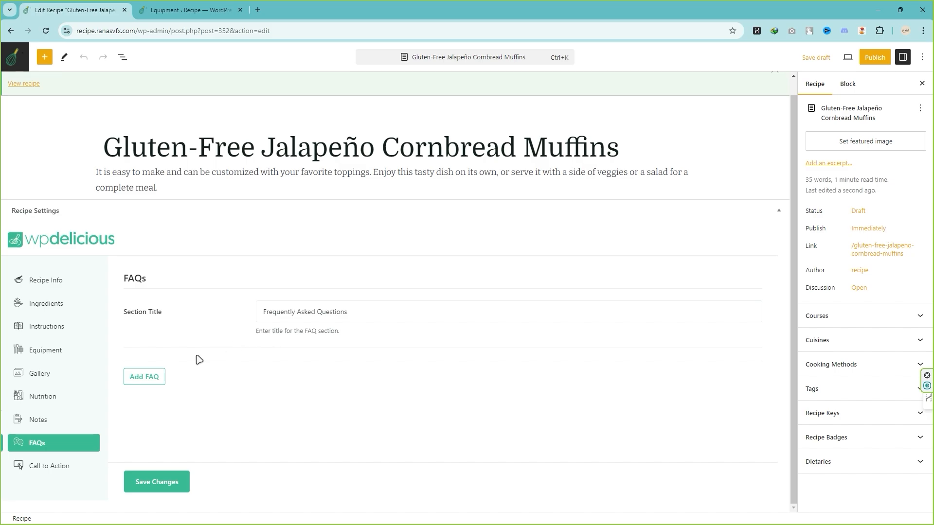
{"action": "left_click", "coordinate": [150, 379]}
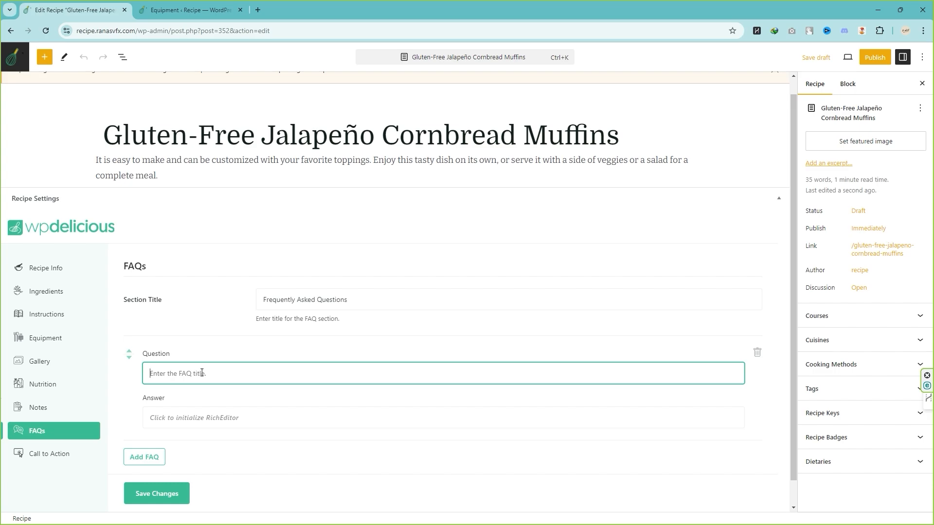
{"action": "type", "text": "How much time it takes to cook?"}
{"action": "left_click", "coordinate": [234, 417]}
{"action": "scroll", "coordinate": [234, 386], "scroll_direction": "down", "scroll_amount": 2}
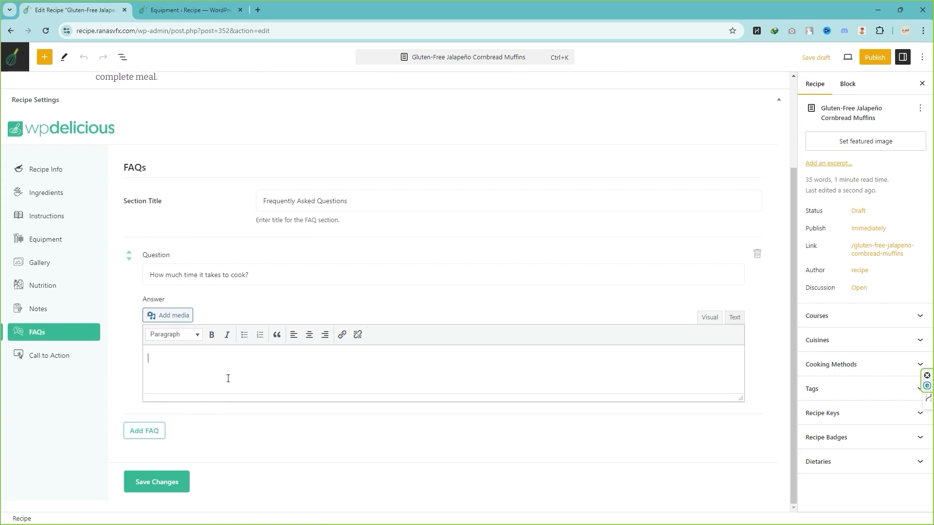
{"action": "type", "text": "2 hour 30 minutes"}
{"action": "left_click", "coordinate": [162, 491]}
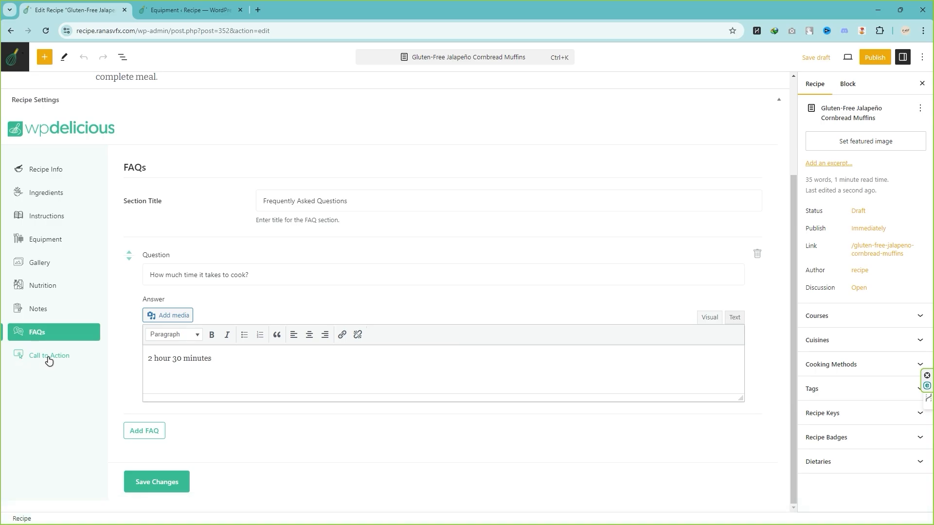
- Override the global call to action for this recipe and set its link to open in a new tab
{"action": "left_click", "coordinate": [49, 356]}
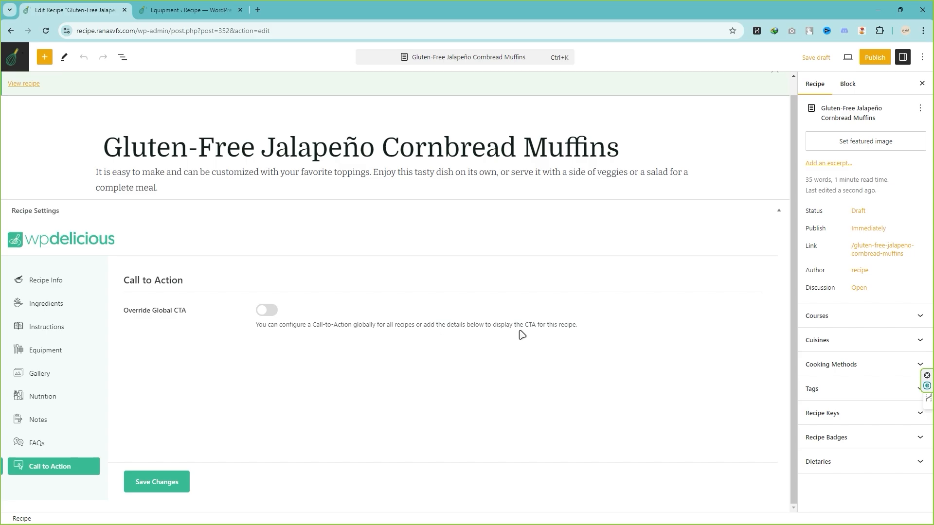
{"action": "left_click", "coordinate": [270, 310]}
{"action": "scroll", "coordinate": [207, 371], "scroll_direction": "down", "scroll_amount": 2}
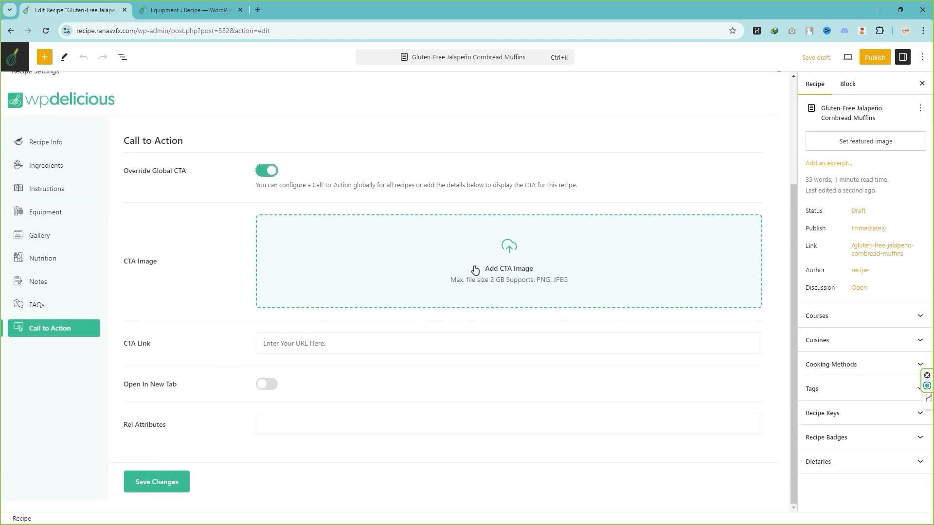
{"action": "left_click", "coordinate": [310, 346]}
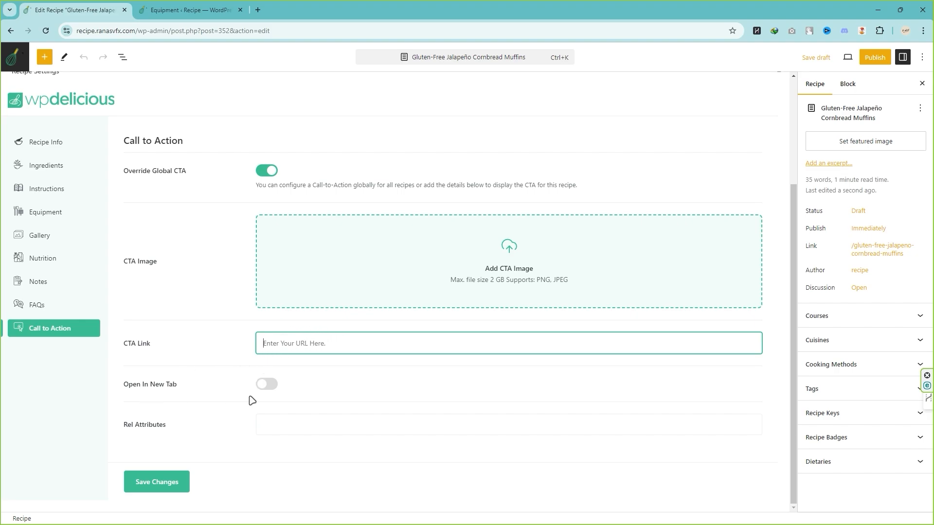
{"action": "left_click", "coordinate": [269, 386]}
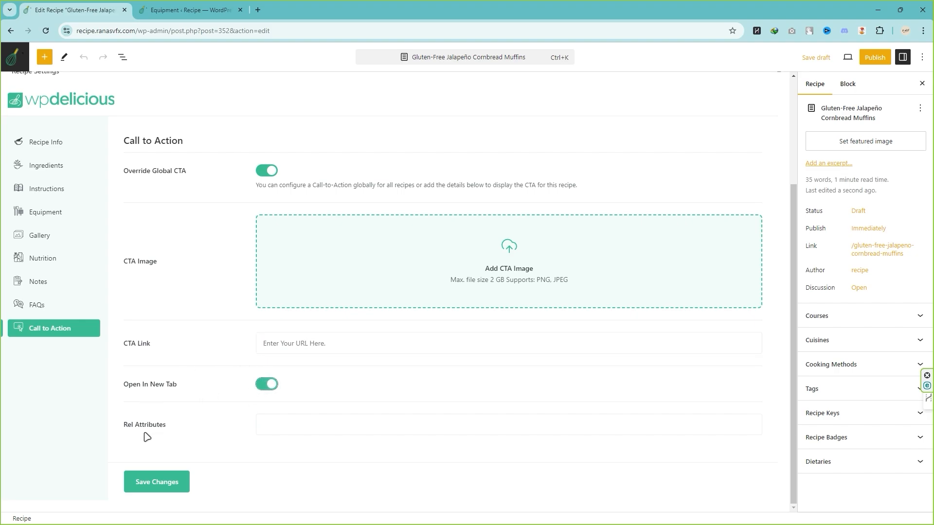
- Look through the available Rel Attributes options and the other call-to-action settings without choosing an attribute
{"action": "left_click", "coordinate": [273, 431]}
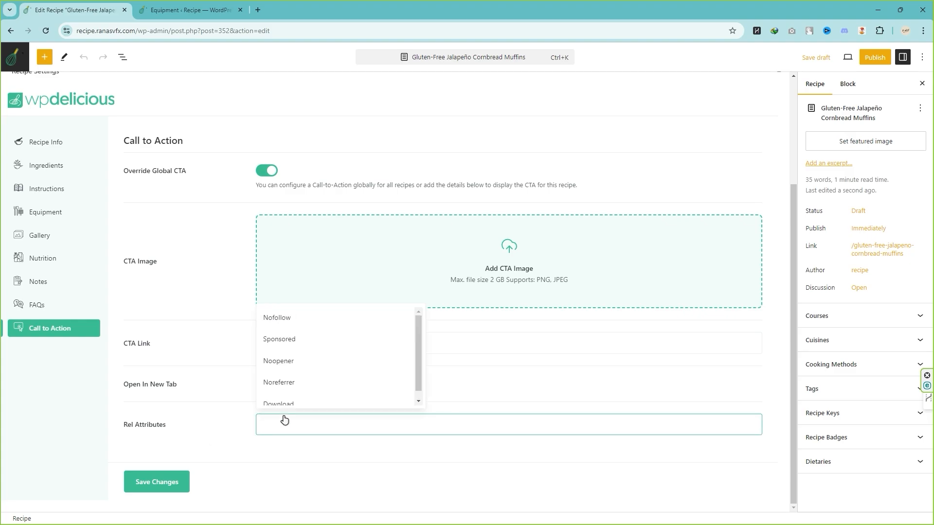
{"action": "scroll", "coordinate": [305, 363], "scroll_direction": "down", "scroll_amount": 1}
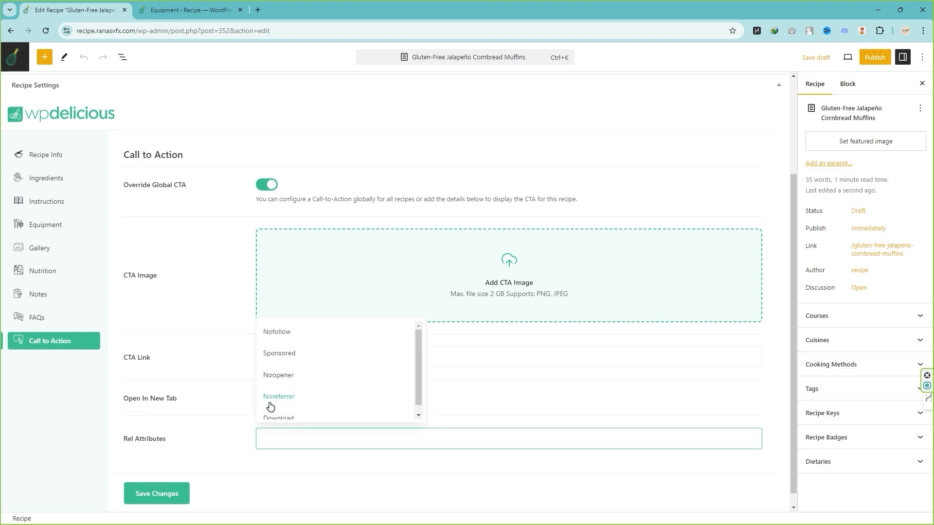
{"action": "scroll", "coordinate": [223, 397], "scroll_direction": "up", "scroll_amount": 2}
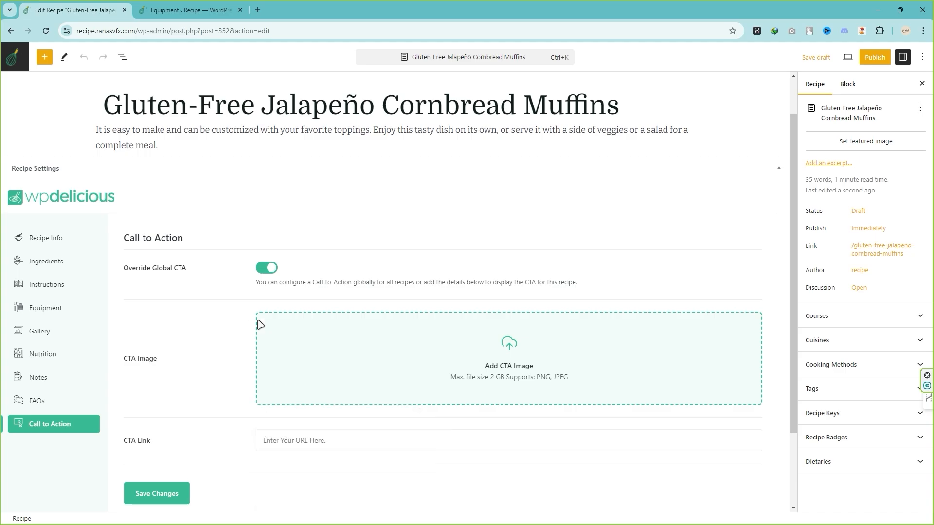
{"action": "scroll", "coordinate": [260, 321], "scroll_direction": "down", "scroll_amount": 2}
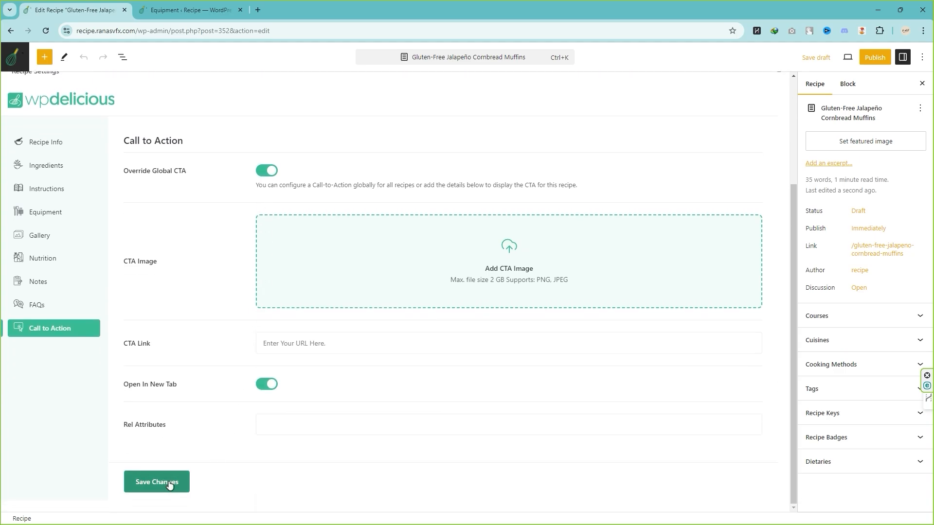
- Set the waffles with strawberries photo from the media library as the recipe's CTA image
{"action": "left_click", "coordinate": [511, 252]}
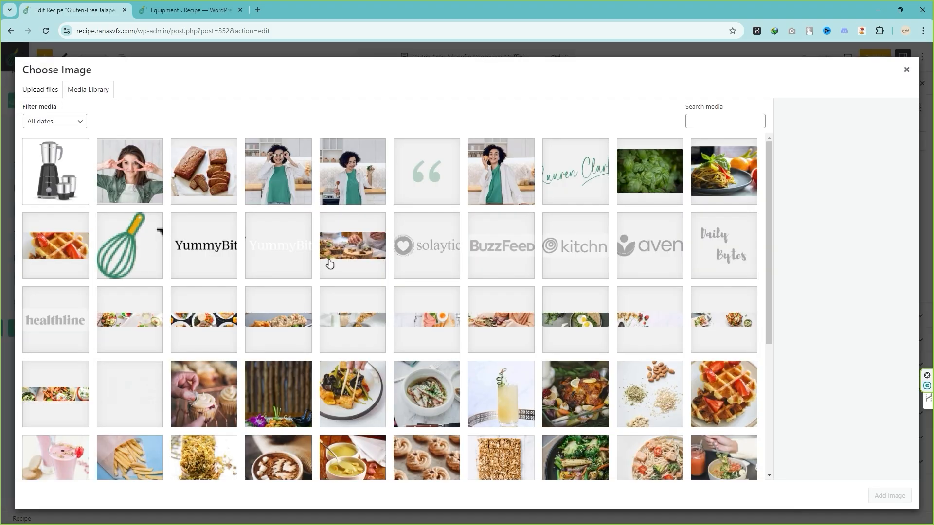
{"action": "left_click", "coordinate": [722, 385]}
{"action": "left_click", "coordinate": [893, 501]}
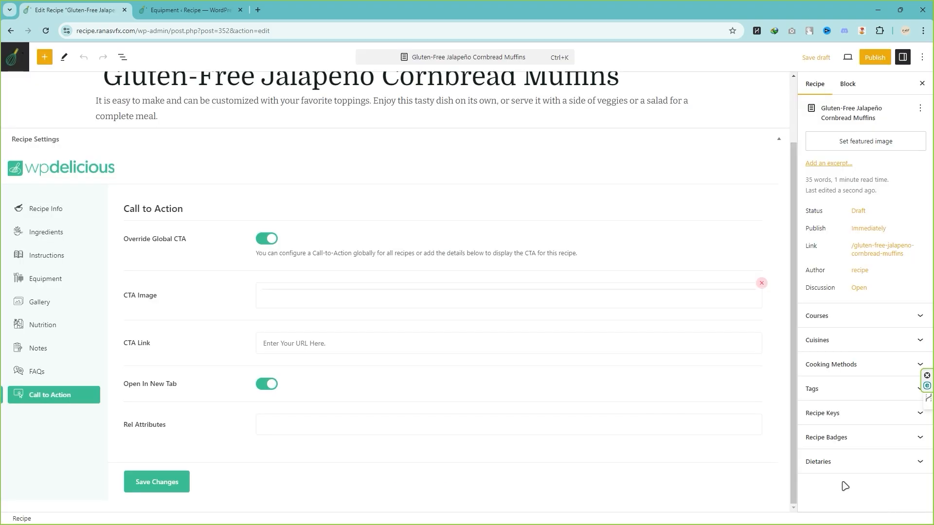
{"action": "left_click", "coordinate": [302, 343]}
{"action": "scroll", "coordinate": [303, 344], "scroll_direction": "down", "scroll_amount": 11}
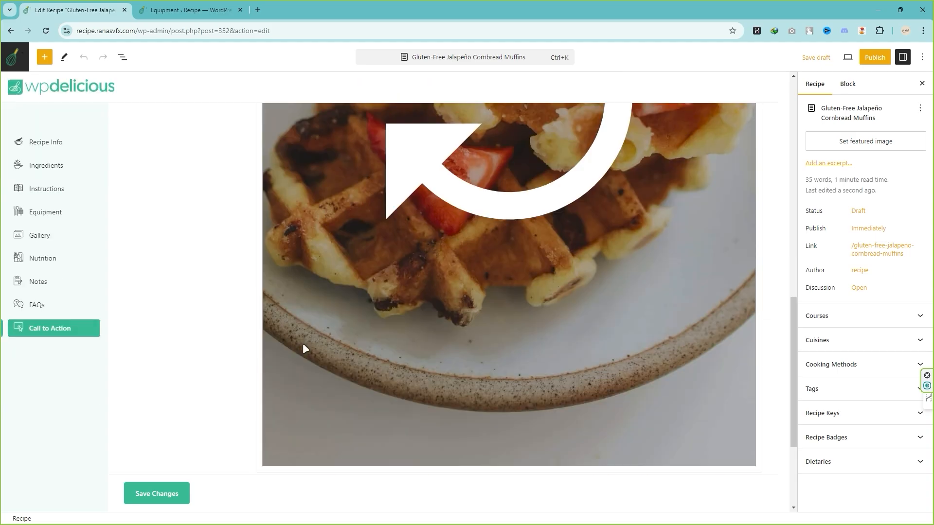
- Save the call-to-action settings and set the swirled cookies photo from the media library as the recipe's featured image
{"action": "scroll", "coordinate": [305, 348], "scroll_direction": "down", "scroll_amount": 3}
{"action": "left_click", "coordinate": [152, 481]}
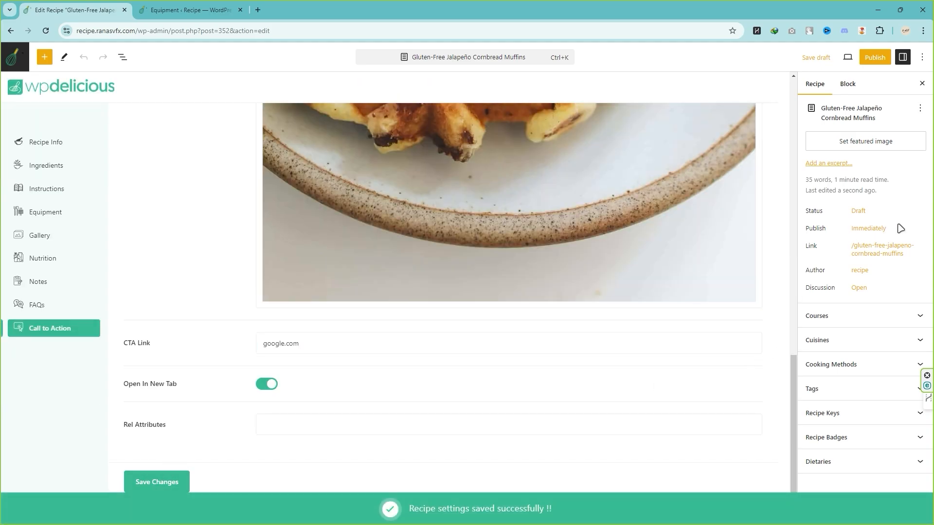
{"action": "left_click", "coordinate": [847, 84]}
{"action": "left_click", "coordinate": [820, 89]}
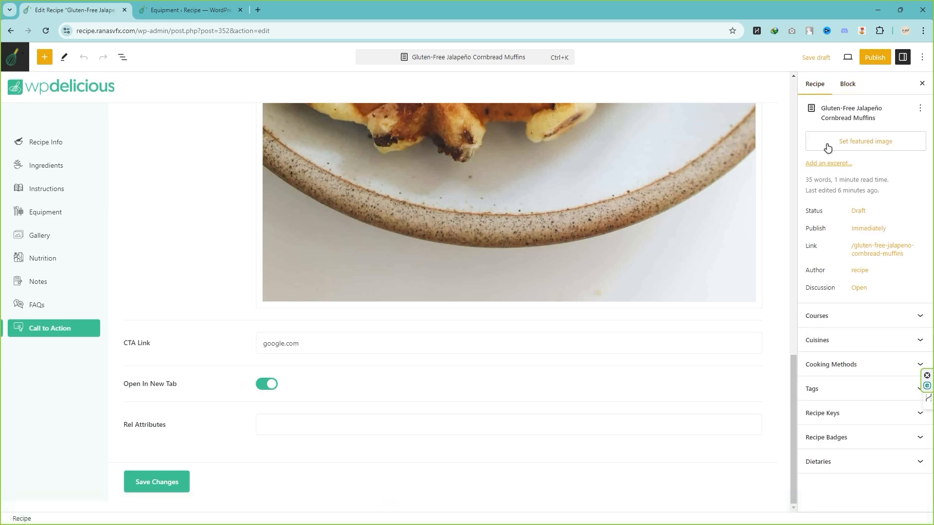
{"action": "left_click", "coordinate": [854, 146]}
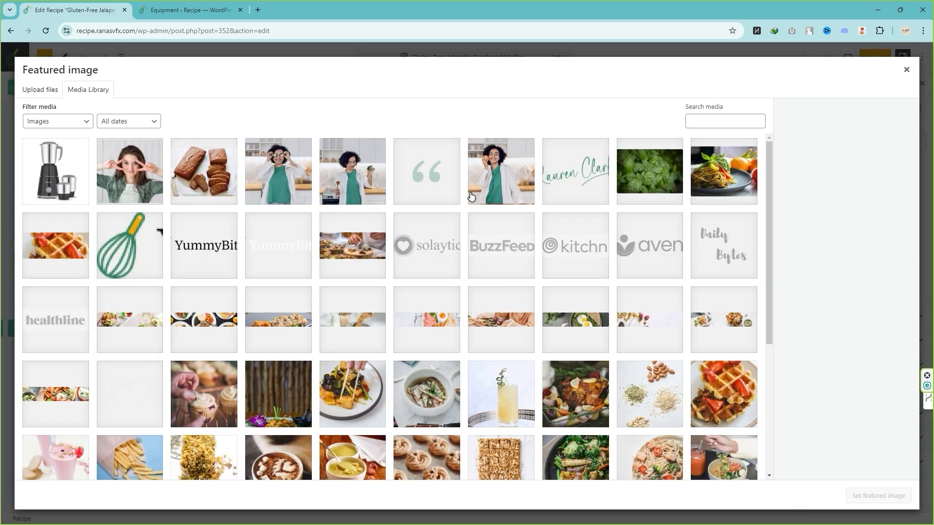
{"action": "scroll", "coordinate": [389, 394], "scroll_direction": "down", "scroll_amount": 1}
{"action": "scroll", "coordinate": [389, 394], "scroll_direction": "down", "scroll_amount": 1}
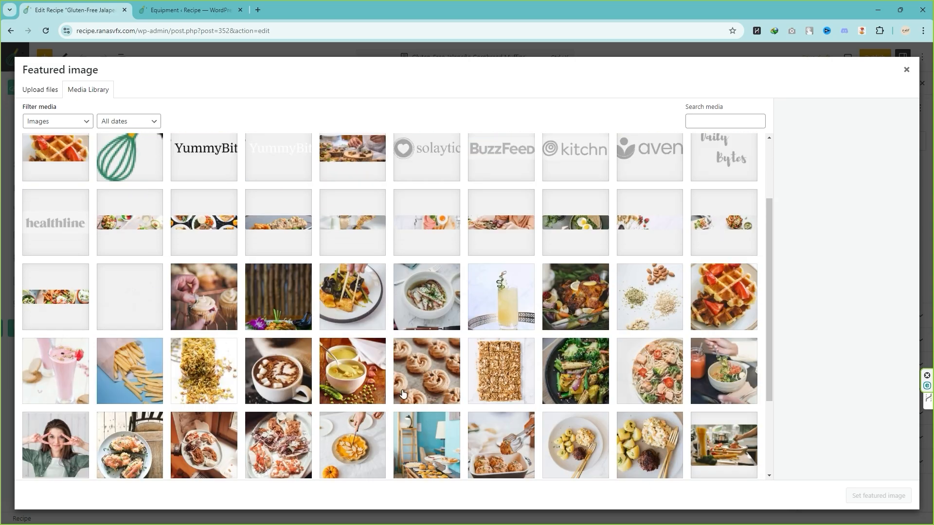
{"action": "left_click", "coordinate": [424, 382]}
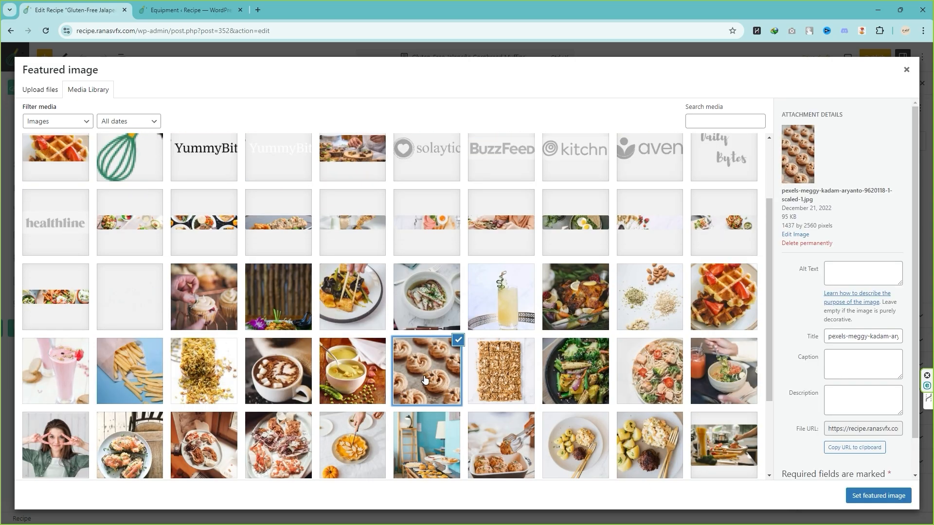
{"action": "left_click", "coordinate": [871, 501]}
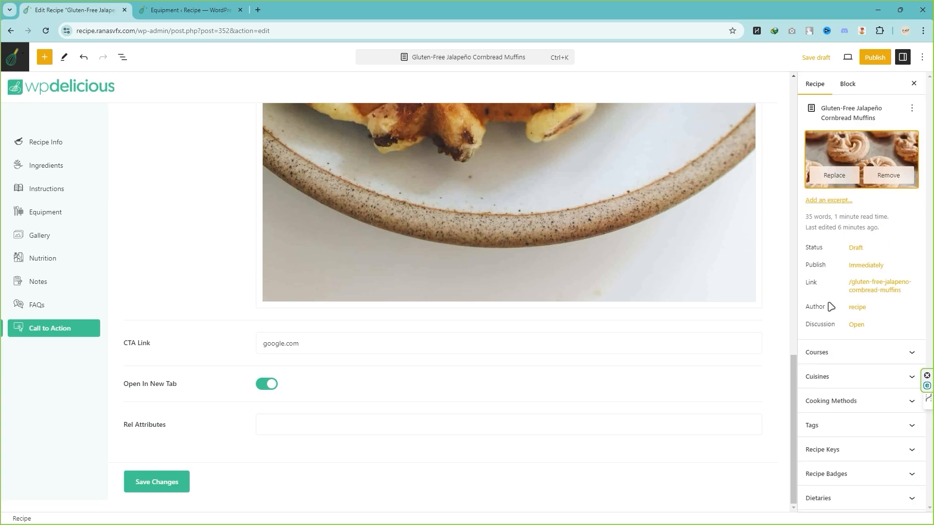
- Add a new course named "snakes" to the recipe without a parent course
{"action": "left_click", "coordinate": [860, 355]}
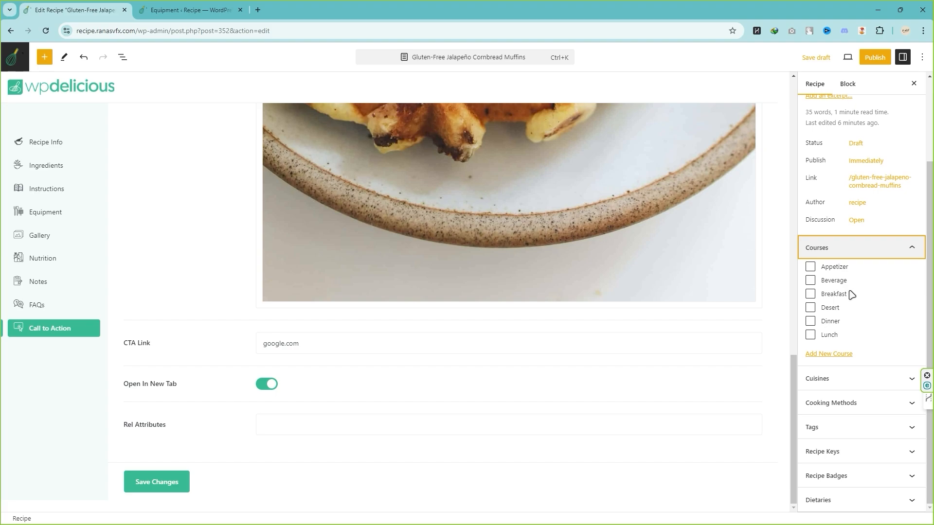
{"action": "left_click", "coordinate": [827, 355]}
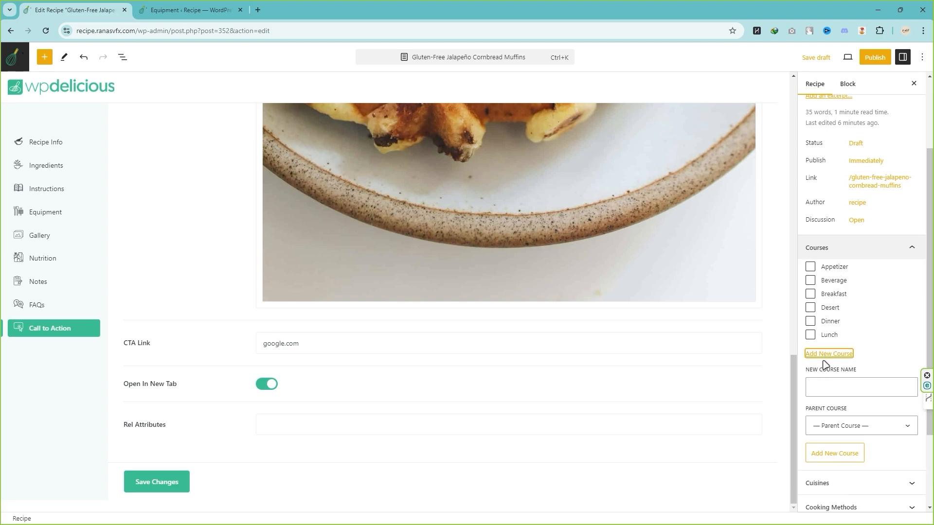
{"action": "left_click", "coordinate": [828, 386]}
{"action": "scroll", "coordinate": [846, 385], "scroll_direction": "down", "scroll_amount": 2}
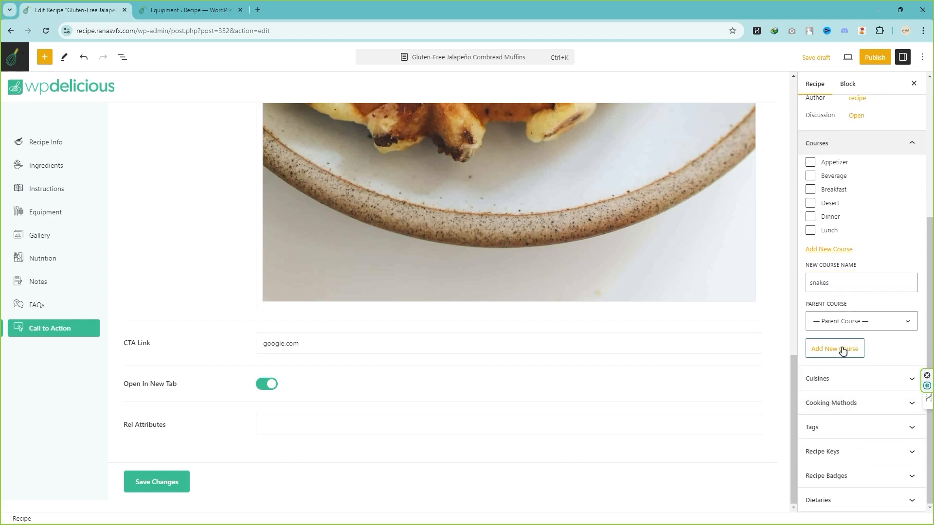
{"action": "left_click", "coordinate": [845, 349]}
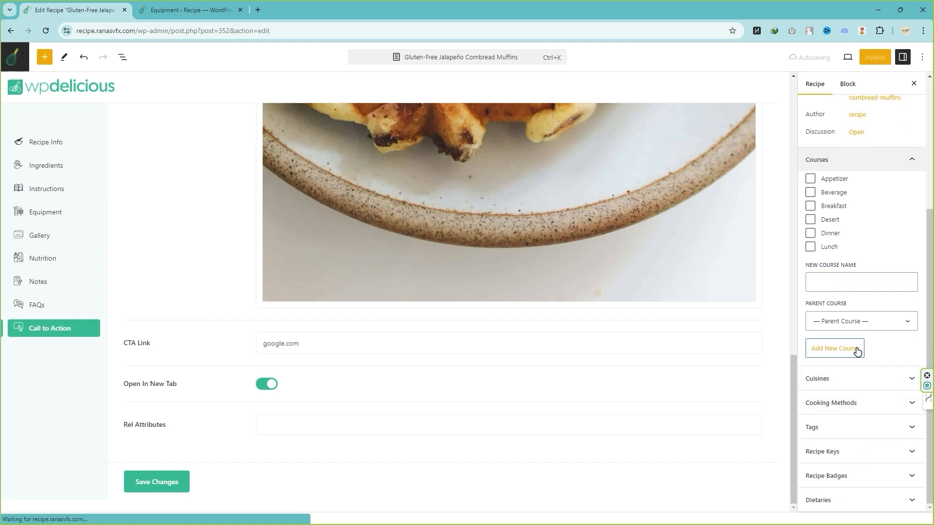
- Assign the Italian cuisine and the Roasting and Grilling cooking methods to the recipe
{"action": "left_click", "coordinate": [855, 378]}
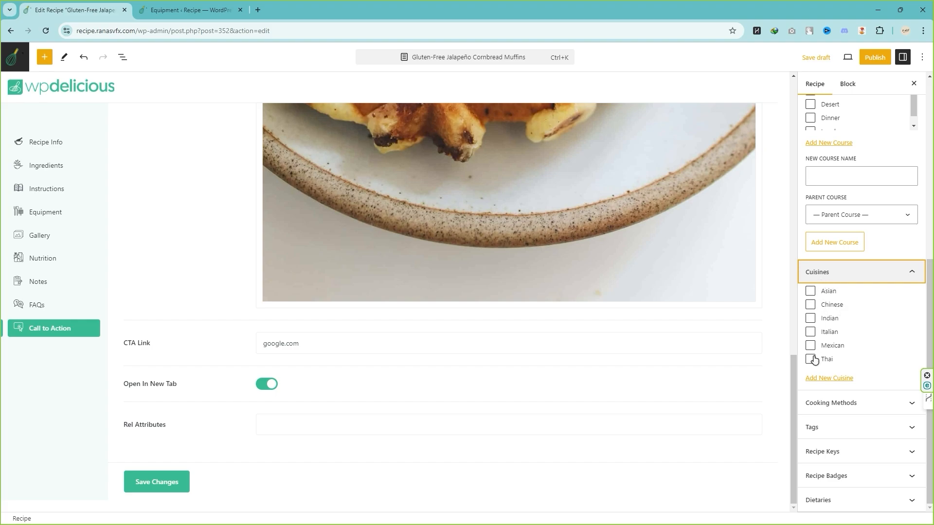
{"action": "scroll", "coordinate": [835, 340], "scroll_direction": "up", "scroll_amount": 2}
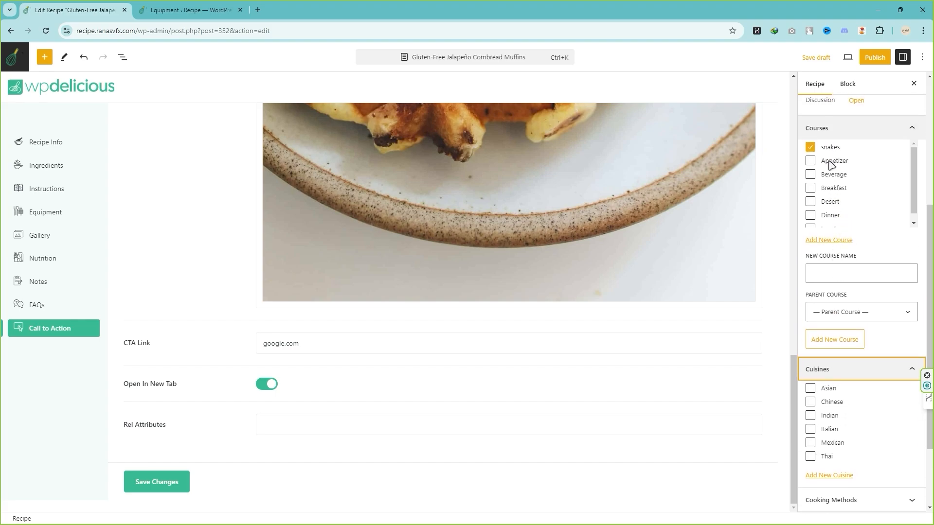
{"action": "scroll", "coordinate": [837, 340], "scroll_direction": "down", "scroll_amount": 2}
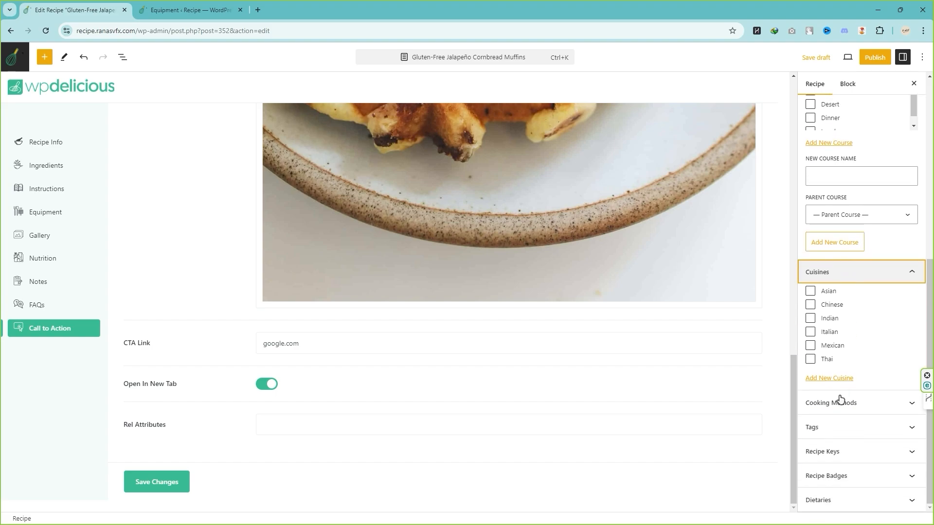
{"action": "left_click", "coordinate": [857, 407]}
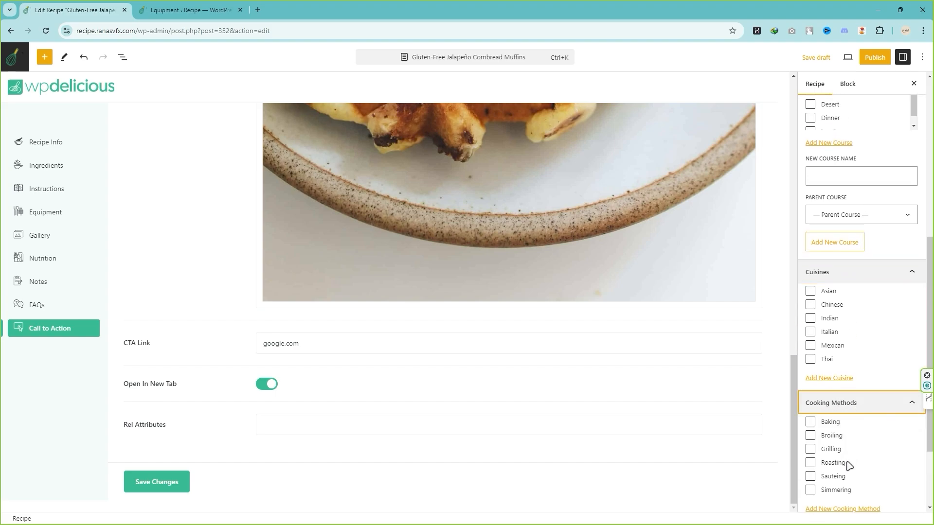
{"action": "scroll", "coordinate": [858, 465], "scroll_direction": "down", "scroll_amount": 1}
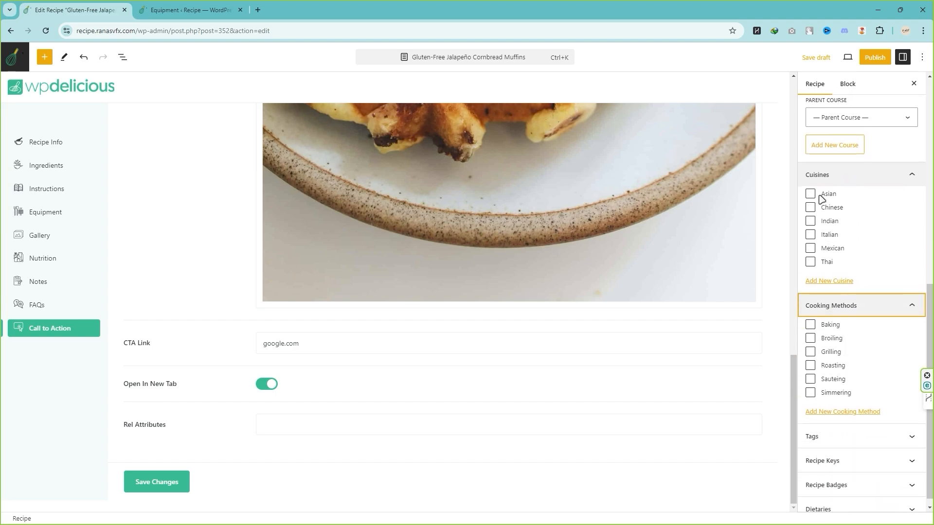
{"action": "left_click", "coordinate": [810, 236]}
{"action": "scroll", "coordinate": [817, 258], "scroll_direction": "down", "scroll_amount": 1}
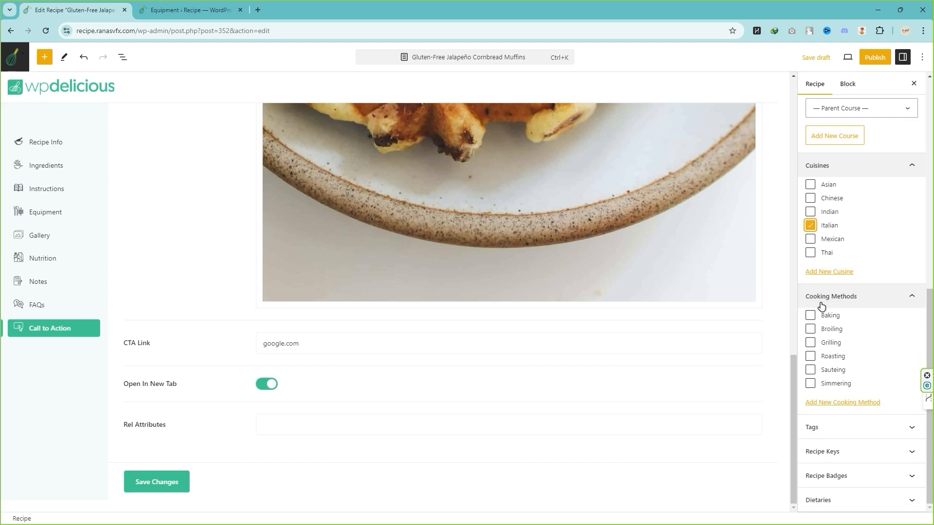
{"action": "left_click", "coordinate": [810, 357]}
{"action": "left_click", "coordinate": [810, 343]}
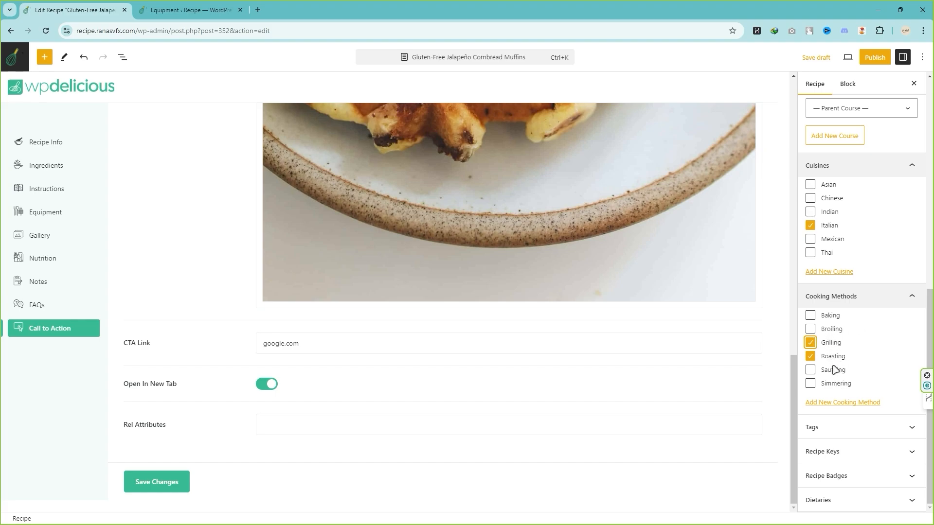
- Add the tags "chicken" and "Muffins" to the recipe
{"action": "left_click", "coordinate": [836, 428]}
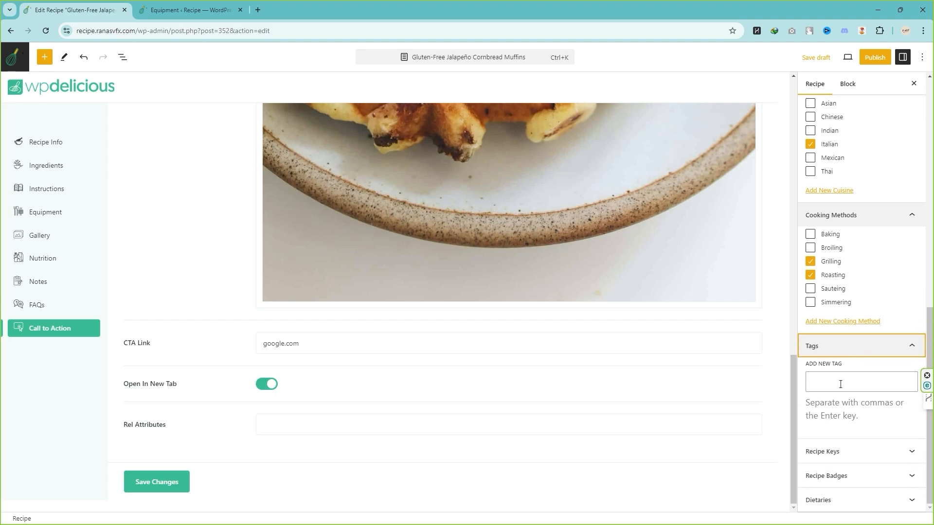
{"action": "left_click", "coordinate": [840, 384]}
{"action": "type", "text": "chicken"}
{"action": "key", "text": "Return"}
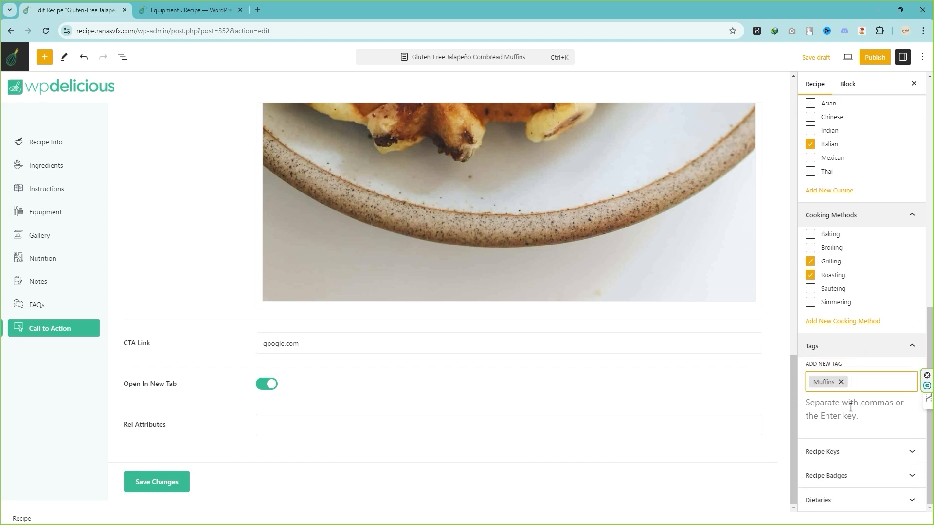
{"action": "type", "text": "Muffins"}
{"action": "key", "text": "Return"}
- Add the Sugar Free, Quick Meals and High Protein recipe keys from the most used ones, and remove Sugar Free again
{"action": "left_click", "coordinate": [853, 451]}
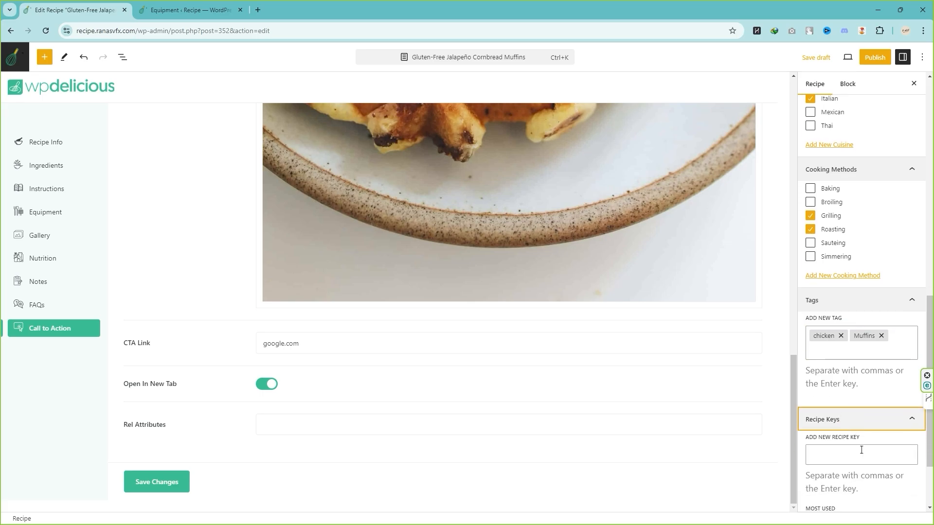
{"action": "left_click", "coordinate": [853, 364]}
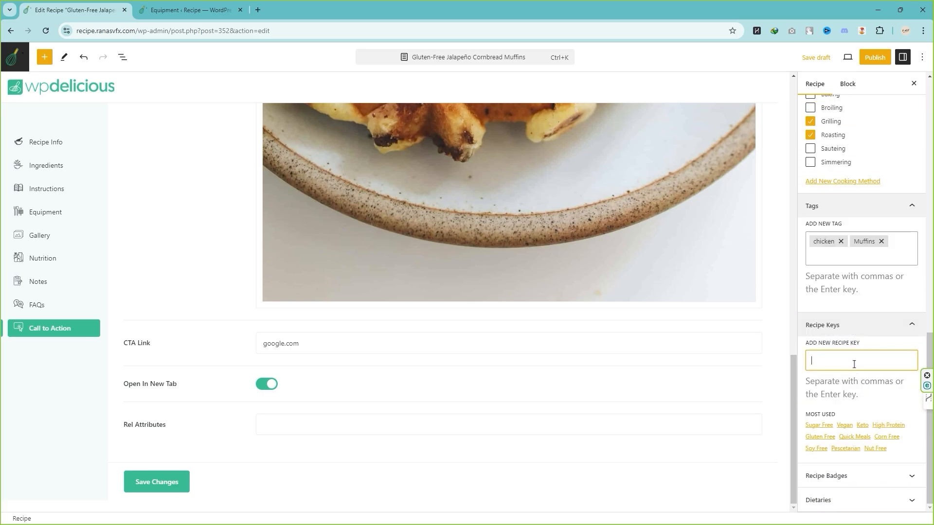
{"action": "left_click", "coordinate": [819, 425]}
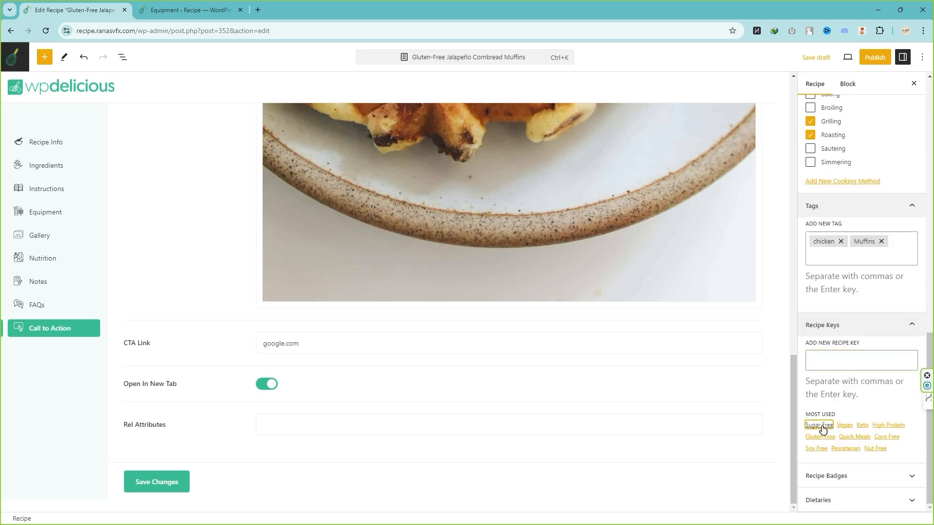
{"action": "left_click", "coordinate": [854, 437]}
{"action": "left_click", "coordinate": [888, 425]}
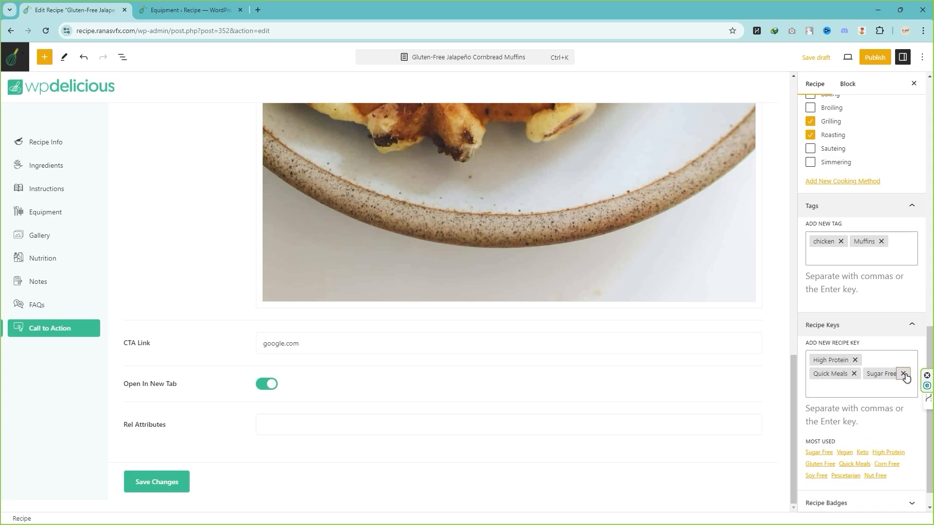
{"action": "left_click", "coordinate": [903, 374]}
- Add the Healthy badge from the most used recipe badges and open the field for a new dietary
{"action": "left_click", "coordinate": [860, 473]}
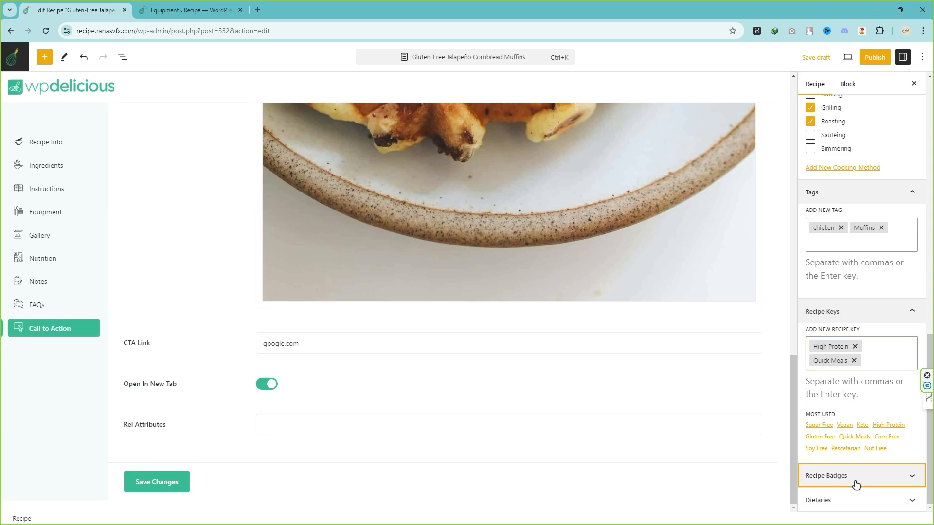
{"action": "scroll", "coordinate": [847, 463], "scroll_direction": "down", "scroll_amount": 1}
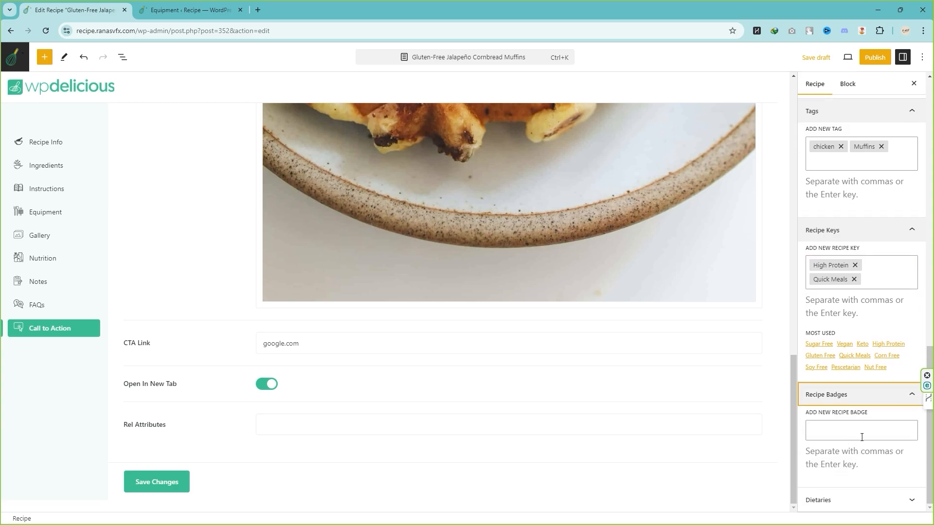
{"action": "scroll", "coordinate": [856, 447], "scroll_direction": "down", "scroll_amount": 1}
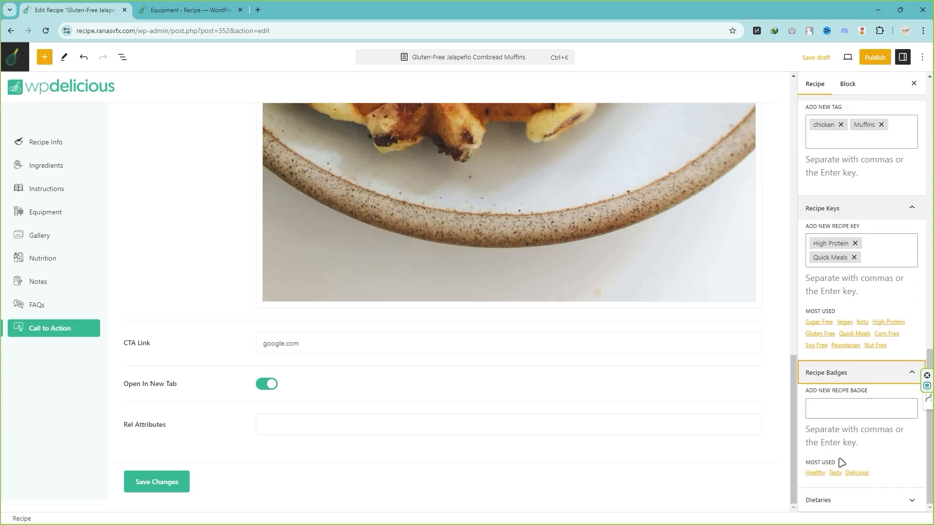
{"action": "left_click", "coordinate": [814, 473]}
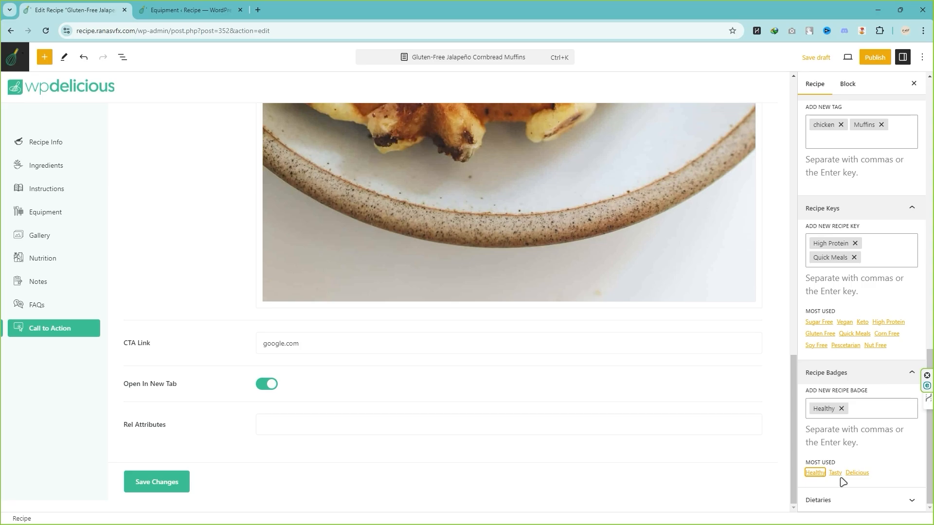
{"action": "left_click", "coordinate": [846, 500]}
{"action": "left_click", "coordinate": [834, 453]}
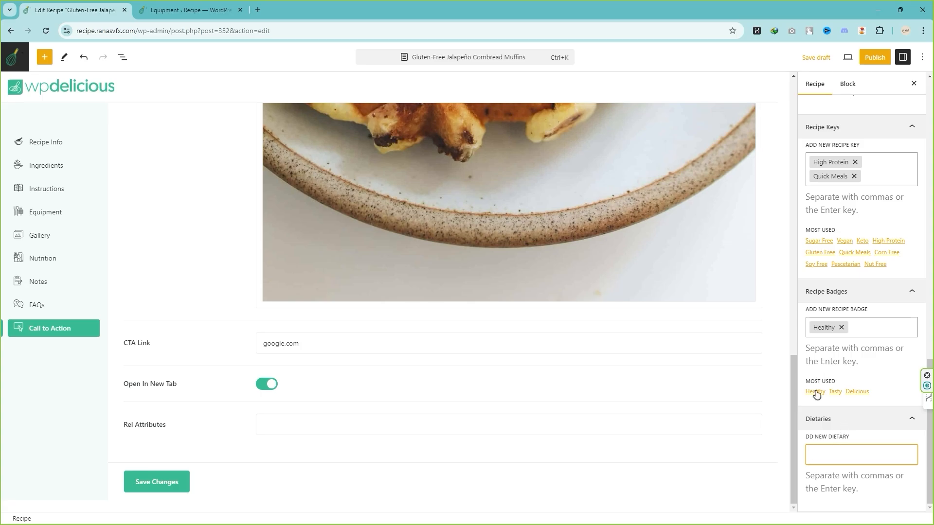
- Save the recipe settings and publish the recipe, confirming the pre-publish check
{"action": "scroll", "coordinate": [829, 391], "scroll_direction": "up", "scroll_amount": 3}
{"action": "scroll", "coordinate": [843, 398], "scroll_direction": "up", "scroll_amount": 10}
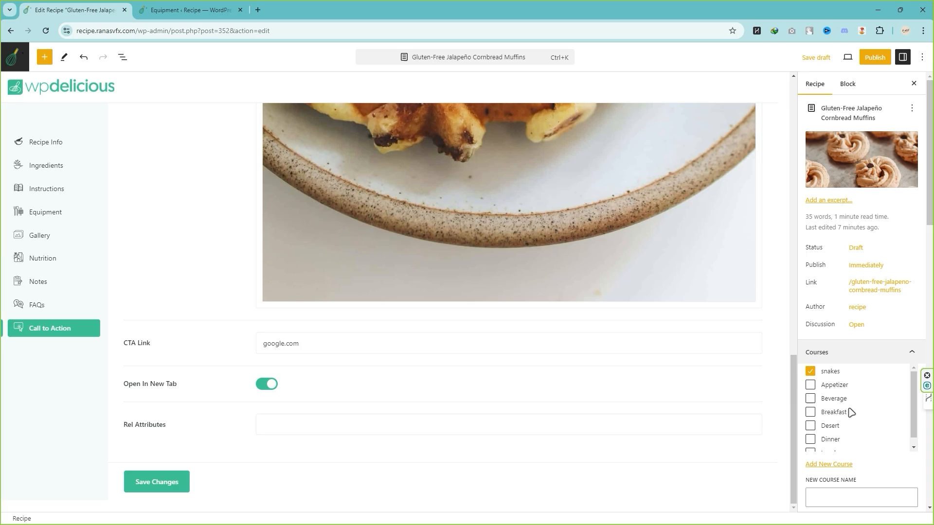
{"action": "scroll", "coordinate": [343, 410], "scroll_direction": "up", "scroll_amount": 16}
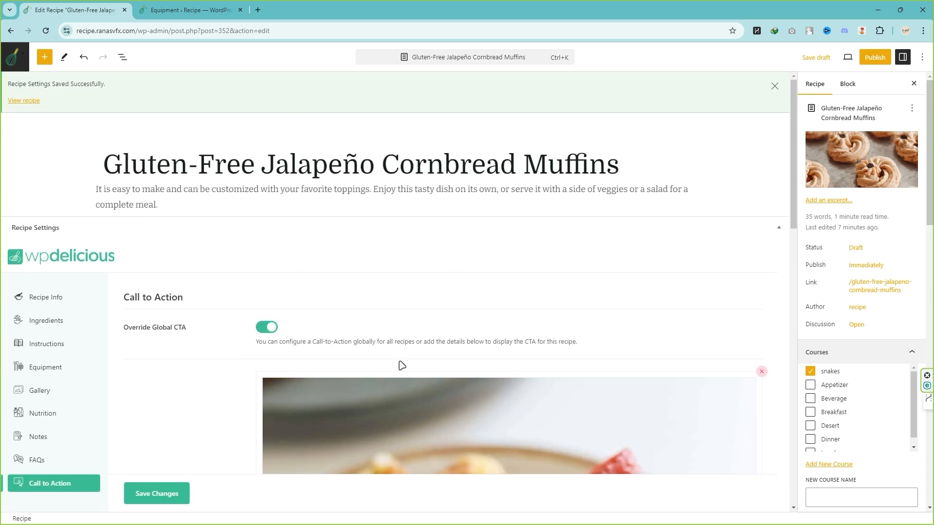
{"action": "left_click", "coordinate": [156, 493]}
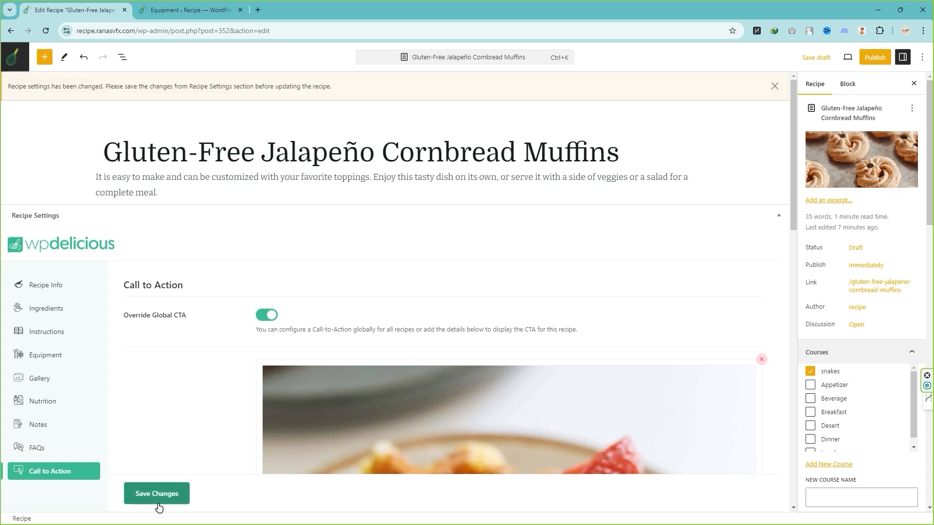
{"action": "left_click", "coordinate": [876, 58]}
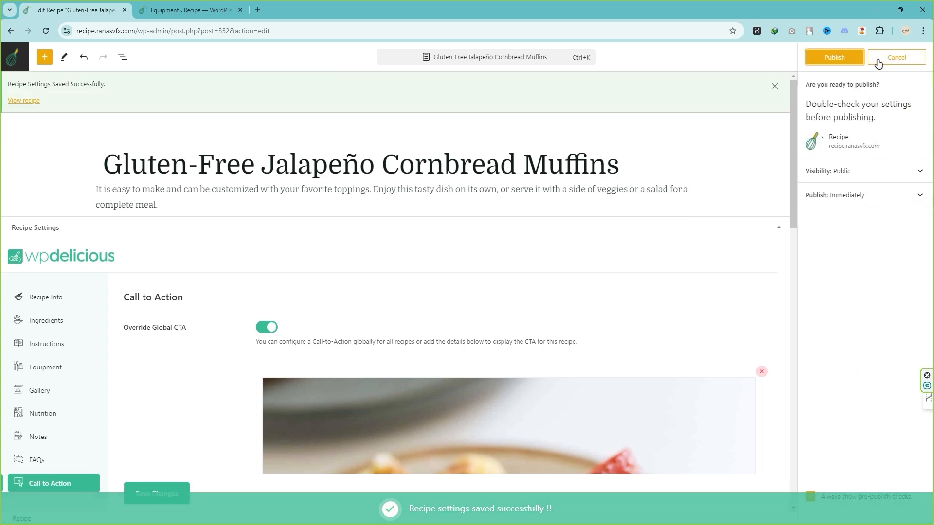
{"action": "left_click", "coordinate": [832, 62]}
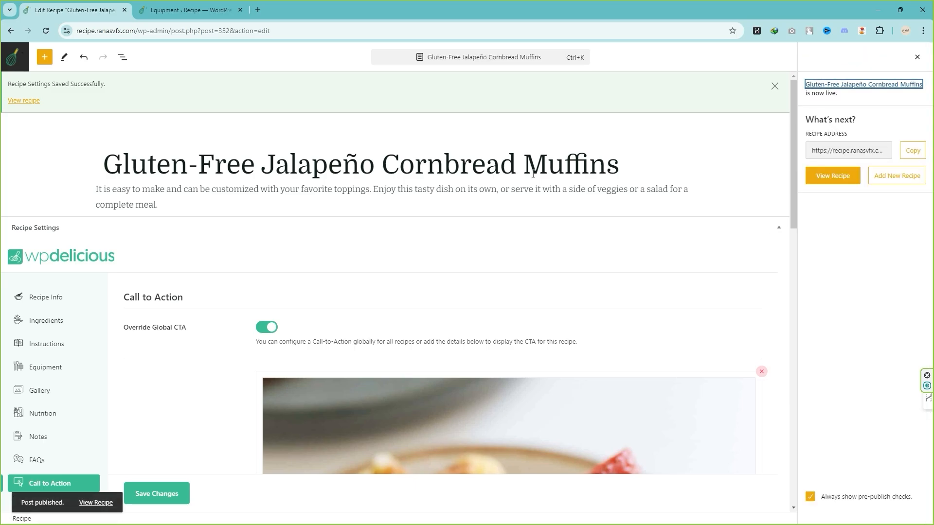
- Open the published recipe page and review its title, publication details and short description
{"action": "left_click", "coordinate": [834, 178]}
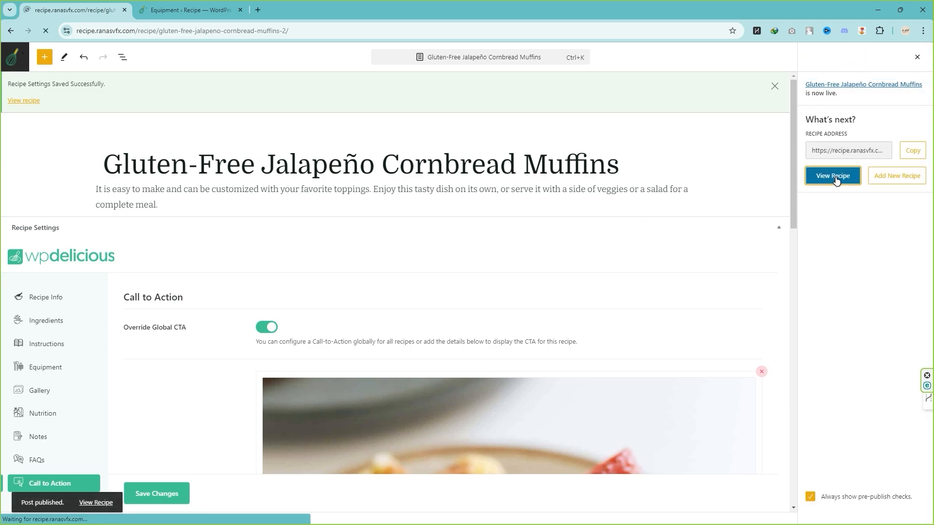
{"action": "scroll", "coordinate": [439, 244], "scroll_direction": "down", "scroll_amount": 4}
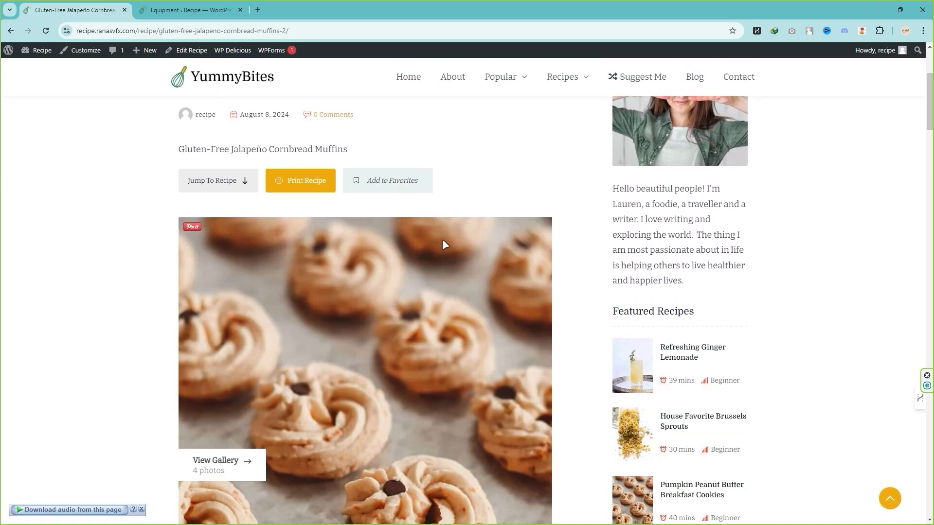
{"action": "scroll", "coordinate": [442, 238], "scroll_direction": "up", "scroll_amount": 4}
{"action": "left_click_drag", "start_coordinate": [276, 281], "coordinate": [175, 236]}
{"action": "left_click", "coordinate": [307, 289]}
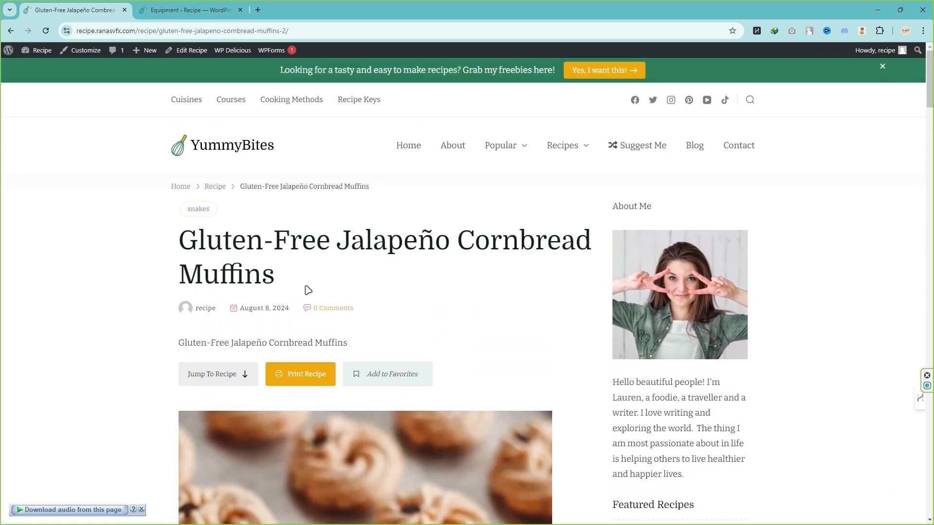
{"action": "scroll", "coordinate": [306, 289], "scroll_direction": "down", "scroll_amount": 3}
{"action": "left_click_drag", "start_coordinate": [206, 197], "coordinate": [350, 210]}
{"action": "left_click", "coordinate": [352, 208]}
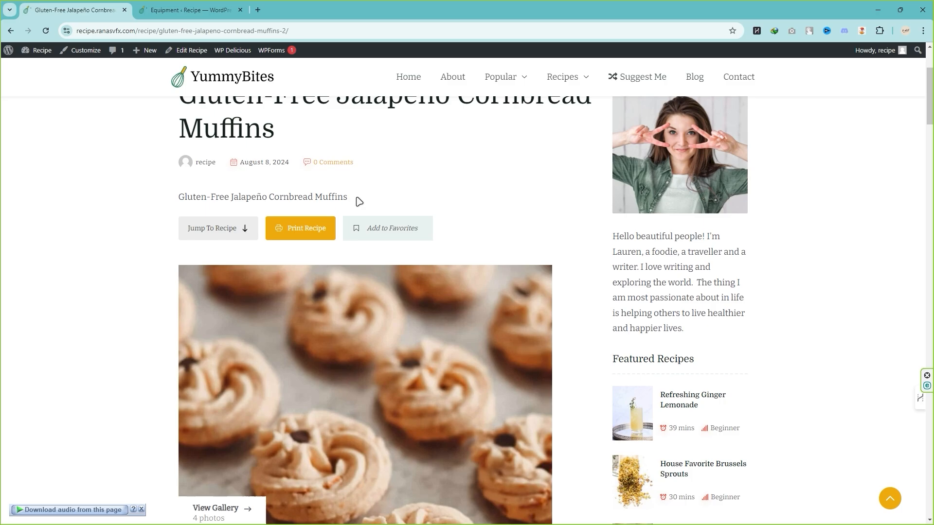
- Open the recipe's photo gallery, go through its images, and close it
{"action": "scroll", "coordinate": [362, 208], "scroll_direction": "down", "scroll_amount": 8}
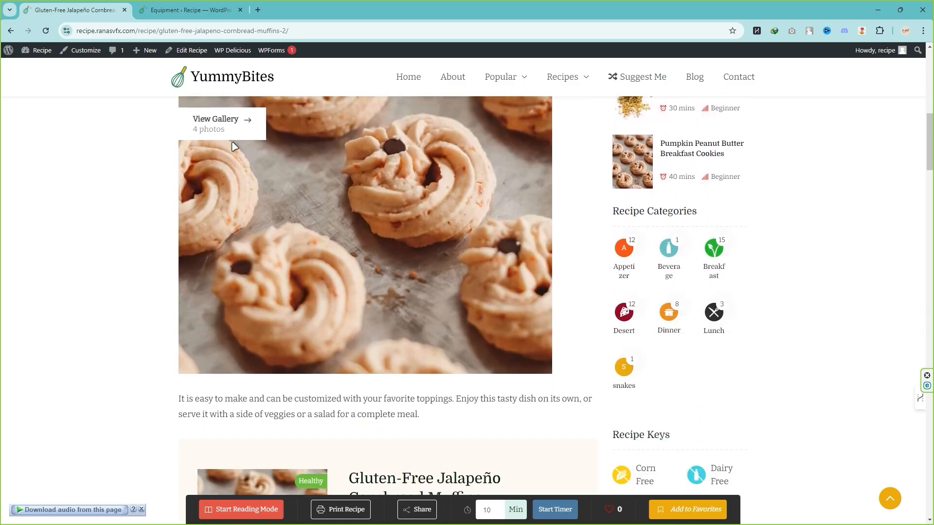
{"action": "left_click", "coordinate": [247, 127]}
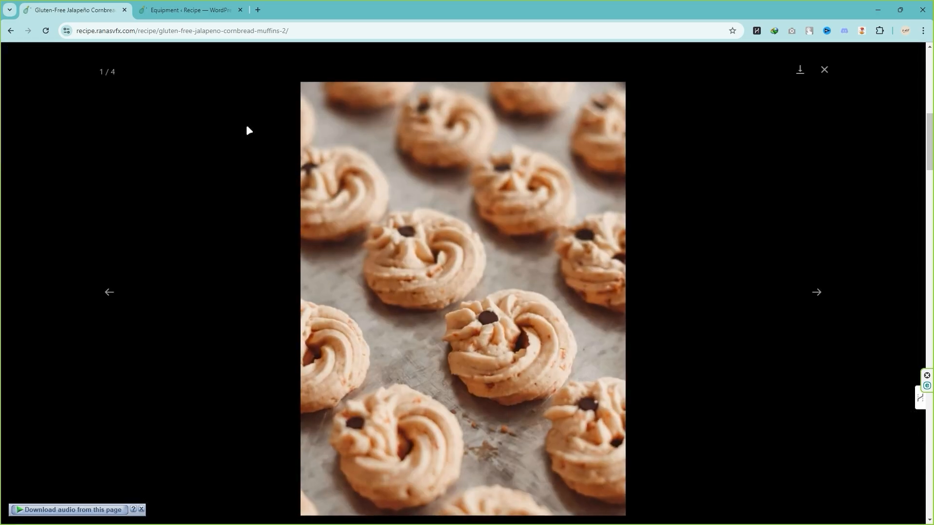
{"action": "left_click", "coordinate": [818, 294]}
{"action": "left_click", "coordinate": [818, 295]}
{"action": "left_click", "coordinate": [820, 296]}
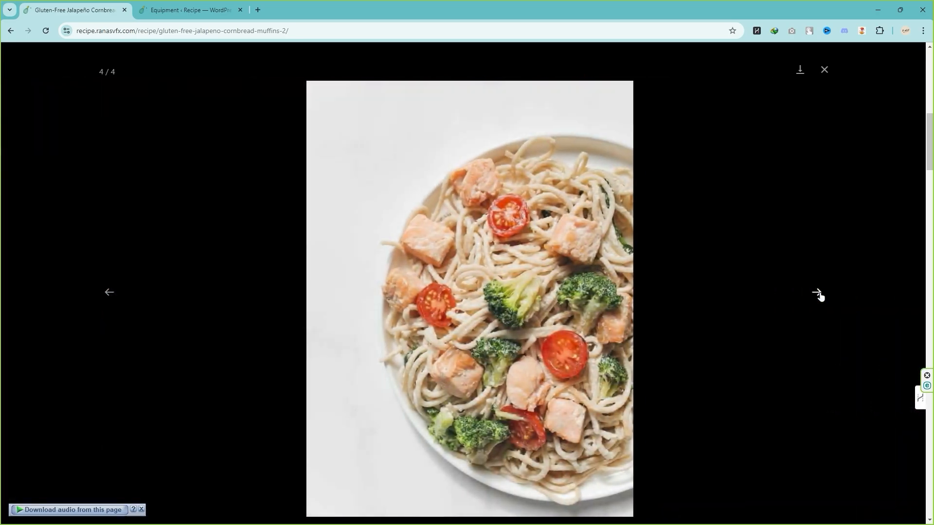
{"action": "left_click", "coordinate": [819, 295]}
{"action": "left_click", "coordinate": [824, 69]}
- Review the recipe's introduction text and the recipe card's author, cooking method, cuisine, courses, recipe keys and preparation times
{"action": "scroll", "coordinate": [508, 276], "scroll_direction": "down", "scroll_amount": 4}
{"action": "scroll", "coordinate": [392, 265], "scroll_direction": "up", "scroll_amount": 4}
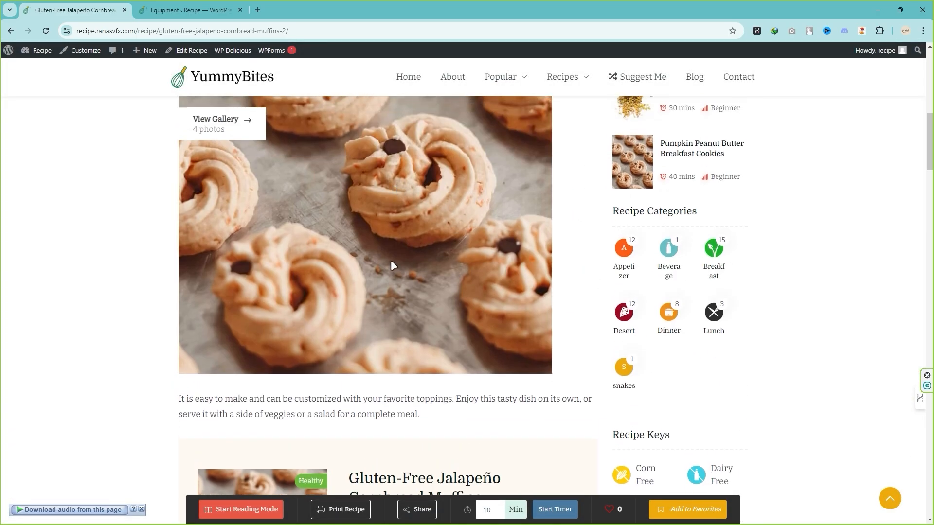
{"action": "scroll", "coordinate": [392, 265], "scroll_direction": "down", "scroll_amount": 5}
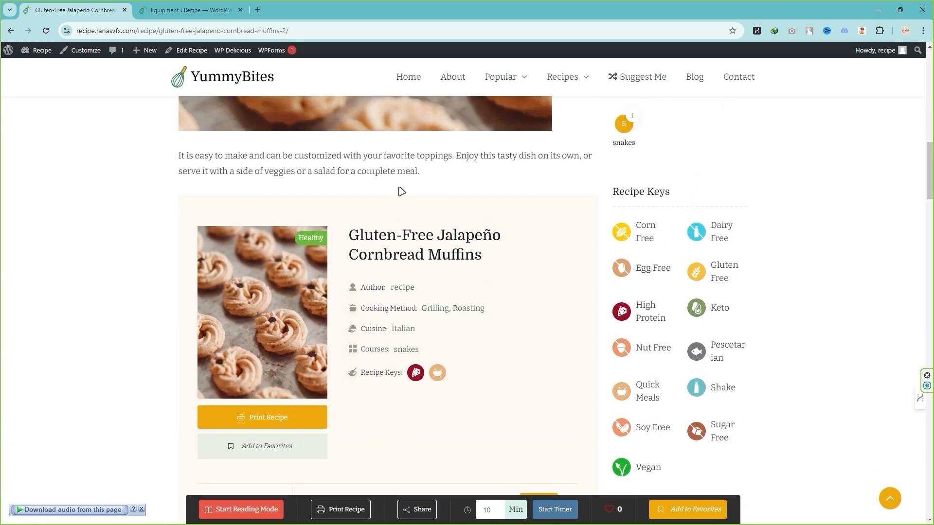
{"action": "left_click_drag", "start_coordinate": [424, 173], "coordinate": [181, 157]}
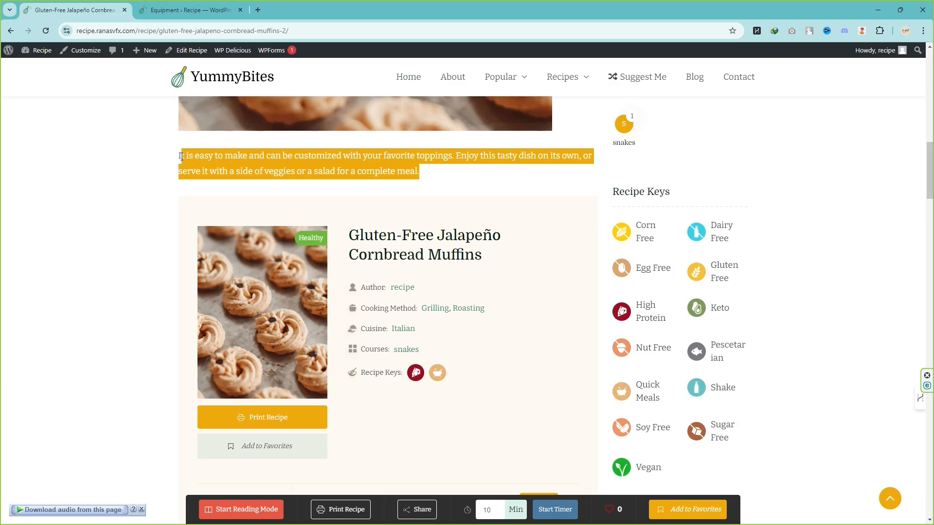
{"action": "left_click", "coordinate": [369, 192]}
{"action": "scroll", "coordinate": [389, 190], "scroll_direction": "down", "scroll_amount": 4}
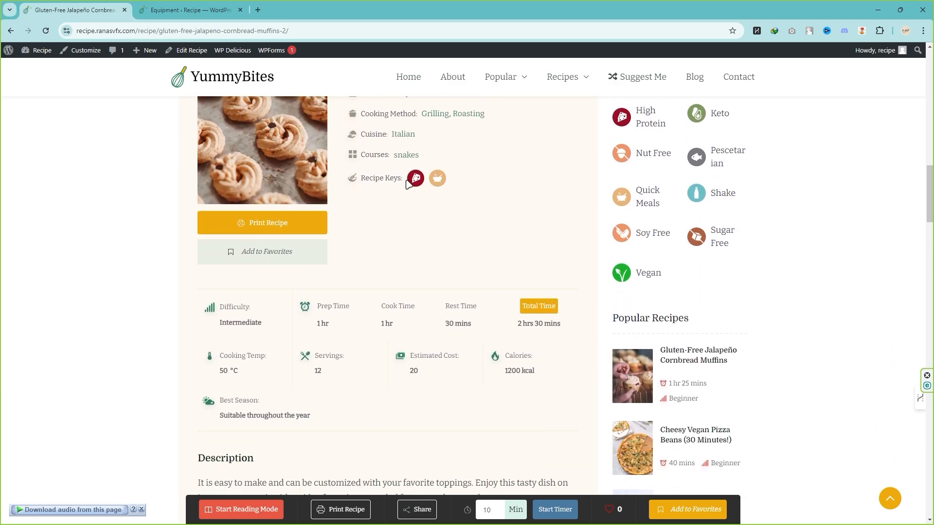
{"action": "scroll", "coordinate": [408, 184], "scroll_direction": "up", "scroll_amount": 1}
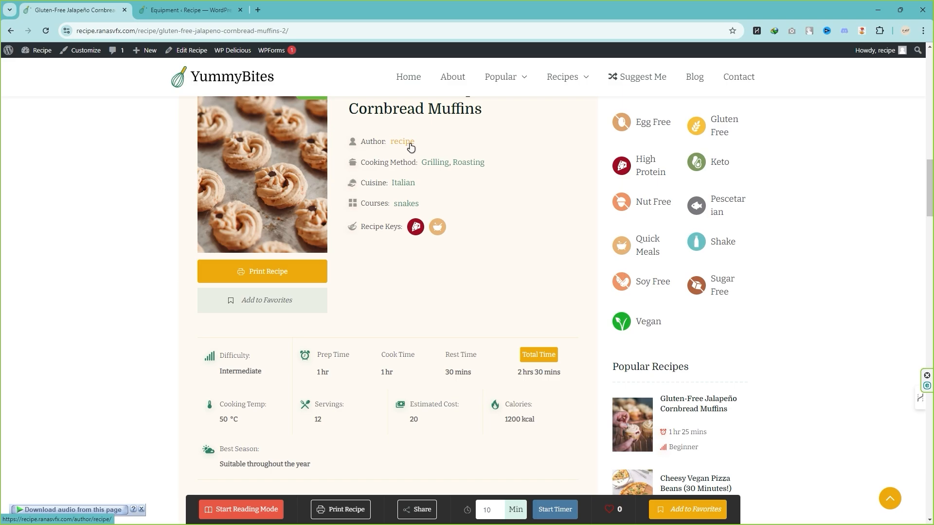
{"action": "scroll", "coordinate": [421, 151], "scroll_direction": "down", "scroll_amount": 3}
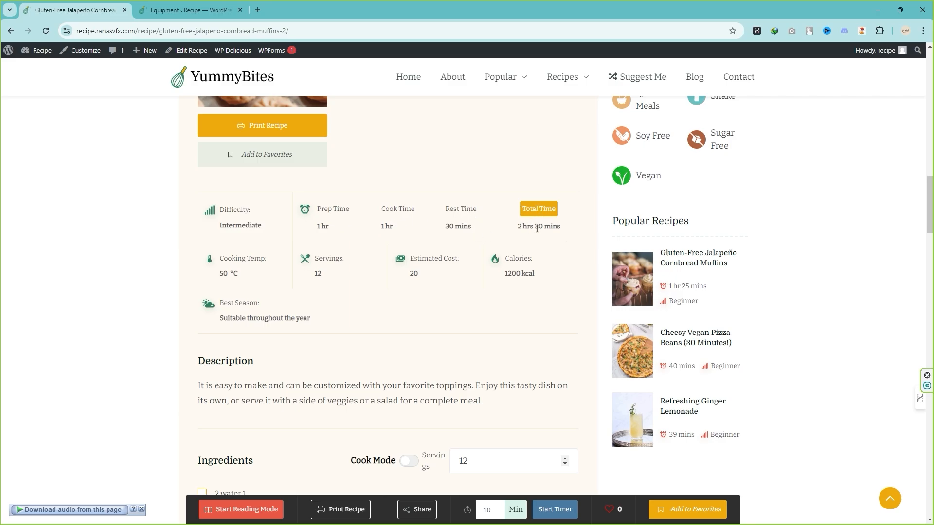
- Examine the recipe card's servings, estimated cost, calories and best season, and the start of the ingredients list
{"action": "scroll", "coordinate": [288, 267], "scroll_direction": "down", "scroll_amount": 1}
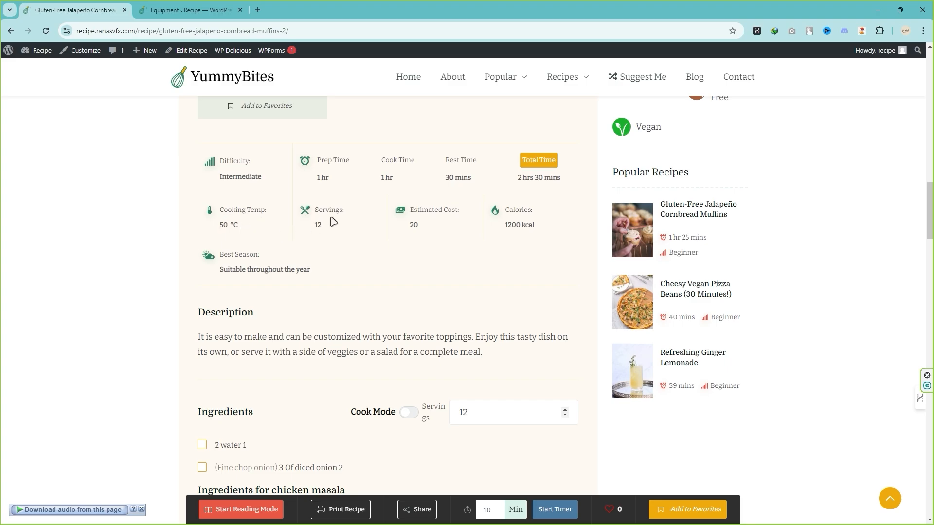
{"action": "double_click", "coordinate": [316, 227]}
{"action": "left_click", "coordinate": [421, 232]}
{"action": "left_click_drag", "start_coordinate": [510, 210], "coordinate": [537, 227]}
{"action": "scroll", "coordinate": [235, 254], "scroll_direction": "down", "scroll_amount": 2}
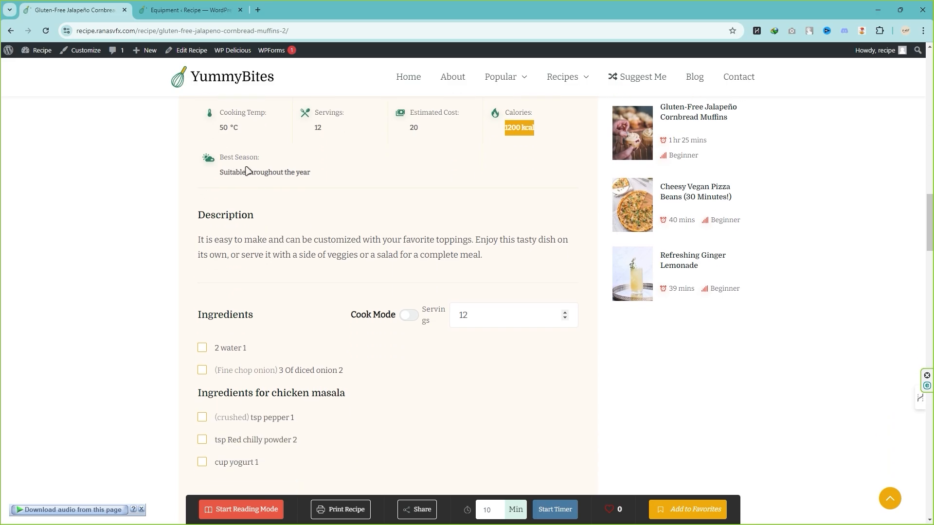
{"action": "left_click_drag", "start_coordinate": [227, 174], "coordinate": [275, 176]}
{"action": "left_click", "coordinate": [316, 185]}
{"action": "scroll", "coordinate": [228, 232], "scroll_direction": "down", "scroll_amount": 2}
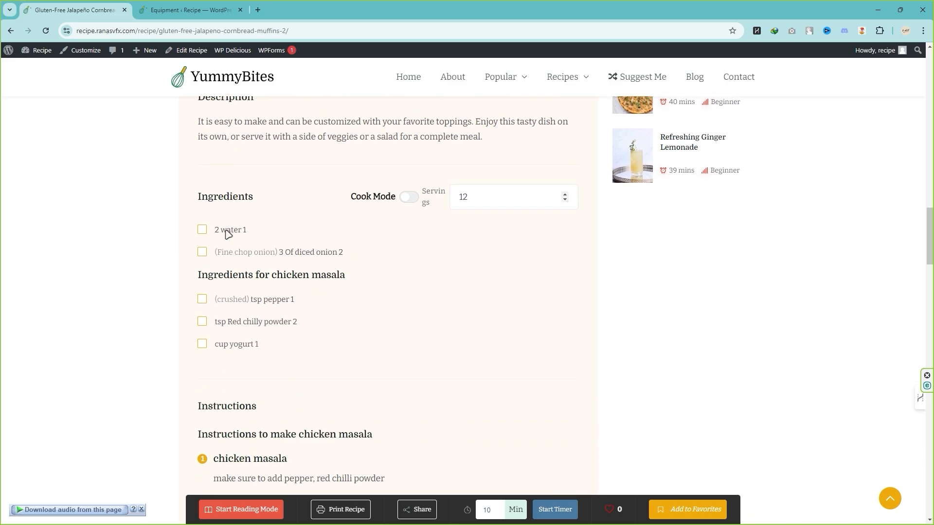
{"action": "scroll", "coordinate": [254, 173], "scroll_direction": "up", "scroll_amount": 3}
{"action": "scroll", "coordinate": [204, 284], "scroll_direction": "down", "scroll_amount": 3}
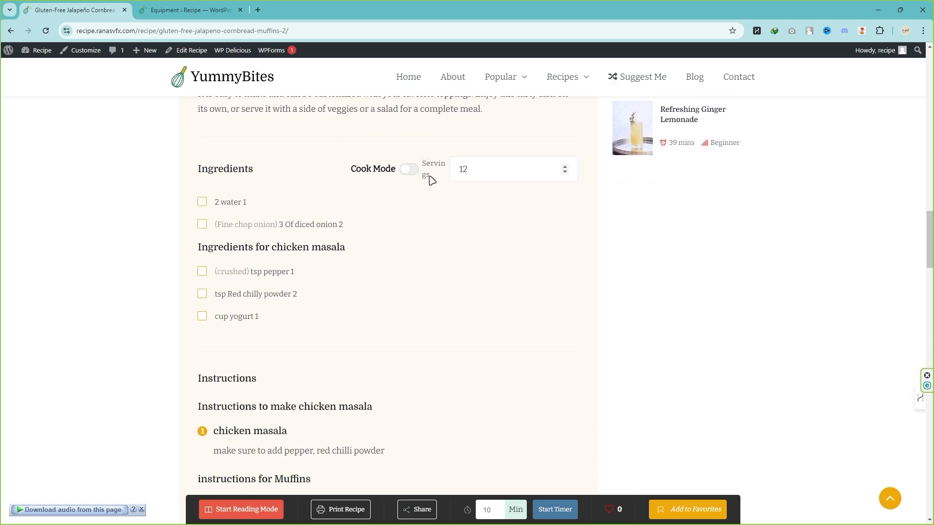
- Set the servings in the Ingredients section to 2 to rescale the ingredient quantities
{"action": "left_click", "coordinate": [513, 171]}
{"action": "scroll", "coordinate": [419, 203], "scroll_direction": "down", "scroll_amount": 2}
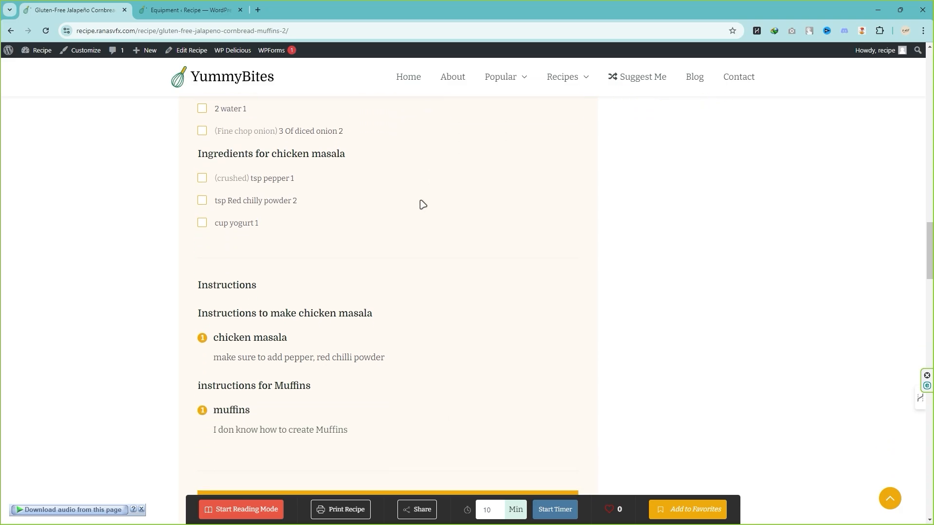
{"action": "scroll", "coordinate": [419, 203], "scroll_direction": "up", "scroll_amount": 2}
{"action": "left_click_drag", "start_coordinate": [487, 171], "coordinate": [448, 173]}
{"action": "key", "text": "BackSpace"}
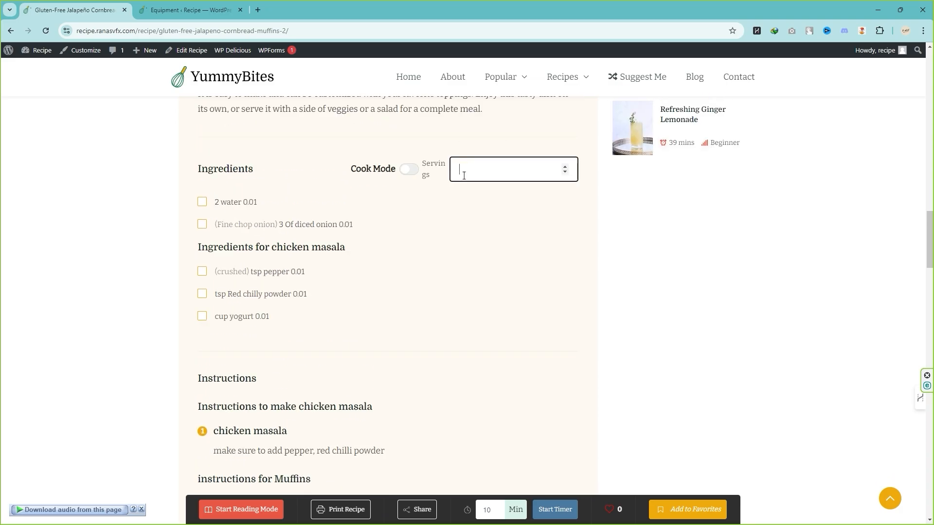
{"action": "type", "text": "2"}
{"action": "left_click_drag", "start_coordinate": [486, 170], "coordinate": [442, 175]}
{"action": "left_click", "coordinate": [351, 230]}
{"action": "scroll", "coordinate": [359, 238], "scroll_direction": "down", "scroll_amount": 3}
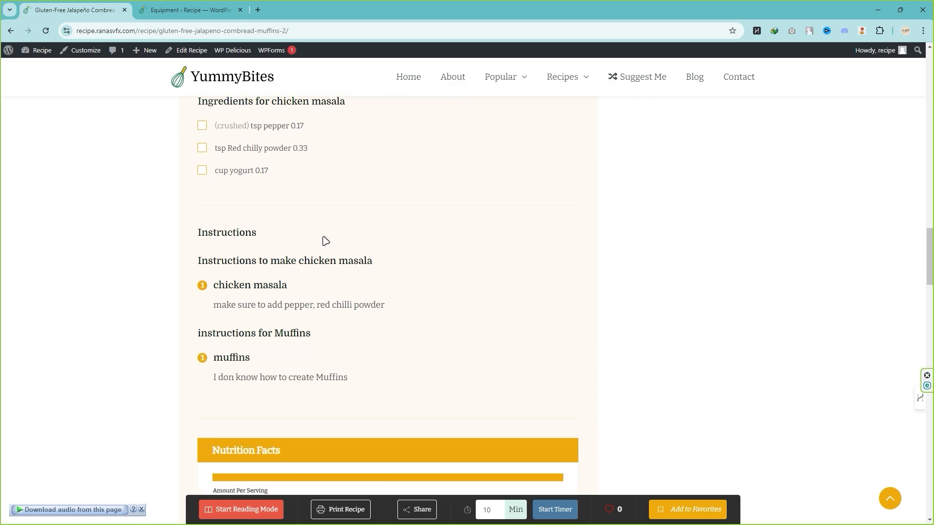
- Set the servings in the Ingredients section back to 12
{"action": "scroll", "coordinate": [325, 241], "scroll_direction": "up", "scroll_amount": 6}
{"action": "left_click", "coordinate": [459, 314]}
{"action": "type", "text": "12"}
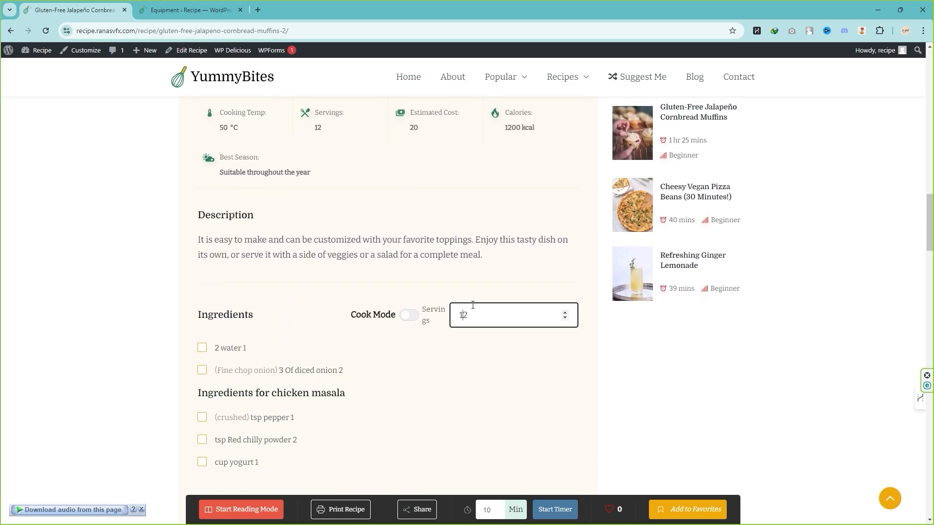
- Review the Instructions section, covering the chicken masala and muffins headings and their step texts
{"action": "scroll", "coordinate": [287, 276], "scroll_direction": "down", "scroll_amount": 7}
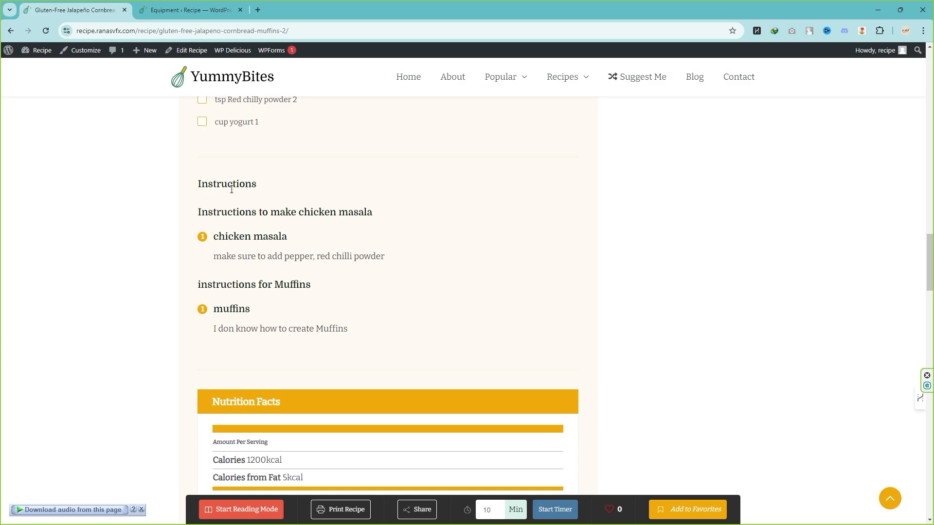
{"action": "left_click_drag", "start_coordinate": [231, 189], "coordinate": [261, 212]}
{"action": "left_click", "coordinate": [278, 209]}
{"action": "left_click_drag", "start_coordinate": [206, 214], "coordinate": [318, 212]}
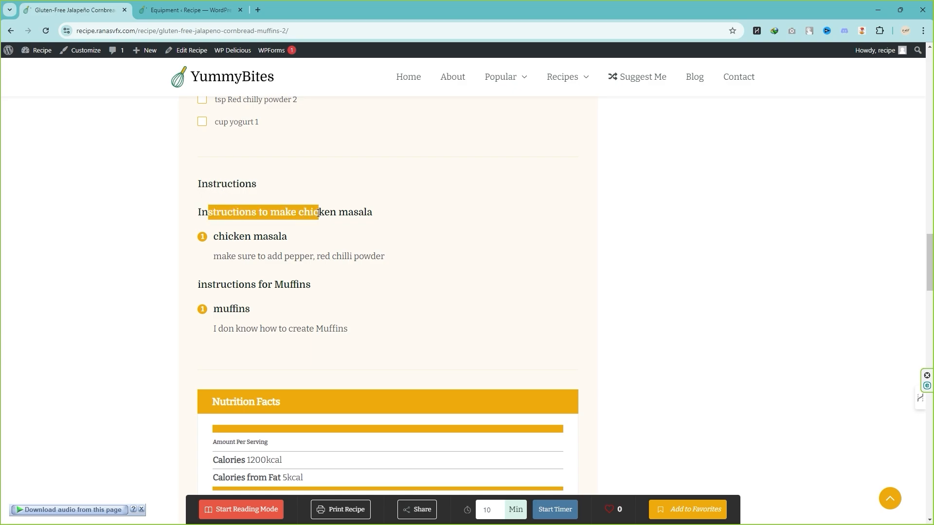
{"action": "left_click", "coordinate": [312, 212]}
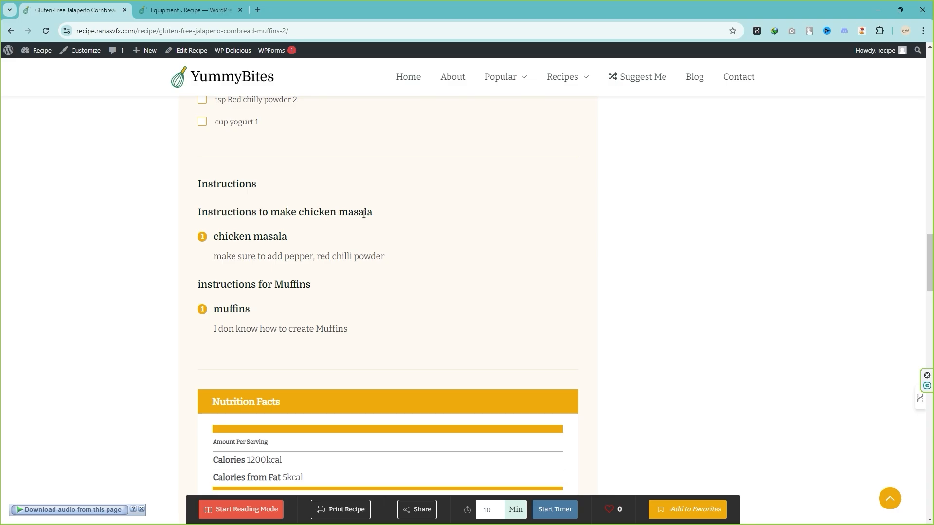
{"action": "left_click_drag", "start_coordinate": [224, 238], "coordinate": [278, 238]}
{"action": "left_click", "coordinate": [232, 256]}
{"action": "scroll", "coordinate": [298, 279], "scroll_direction": "down", "scroll_amount": 3}
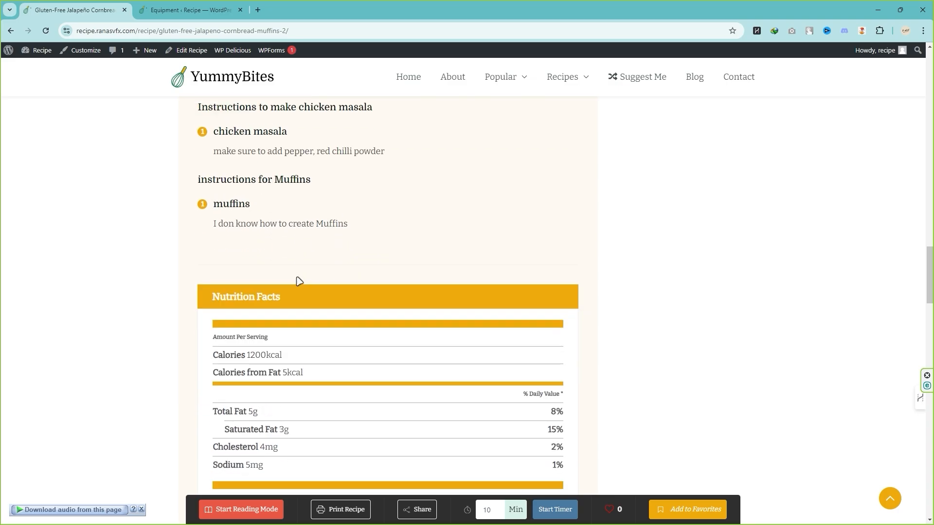
{"action": "scroll", "coordinate": [258, 244], "scroll_direction": "up", "scroll_amount": 2}
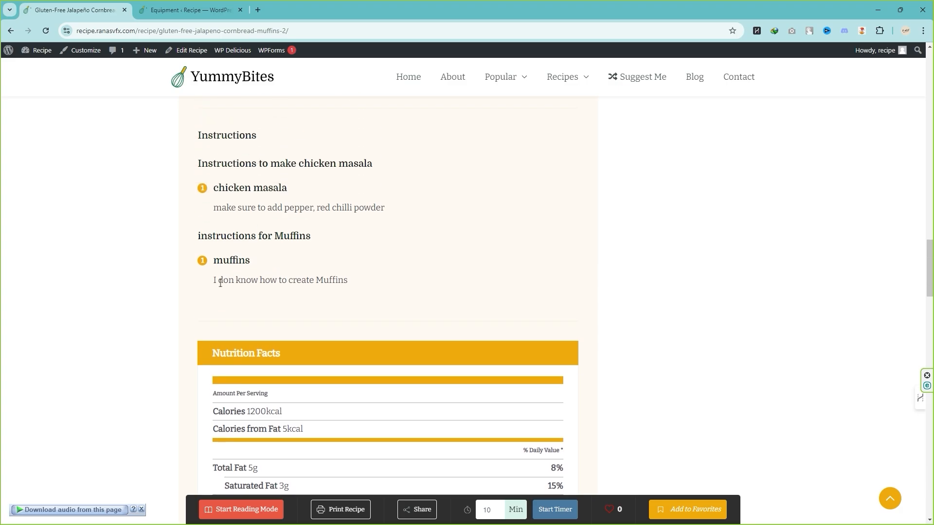
{"action": "left_click_drag", "start_coordinate": [219, 282], "coordinate": [330, 279]}
{"action": "left_click", "coordinate": [350, 287]}
- Examine the Nutrition Facts table and the recipe keywords listed beneath it
{"action": "scroll", "coordinate": [255, 232], "scroll_direction": "down", "scroll_amount": 3}
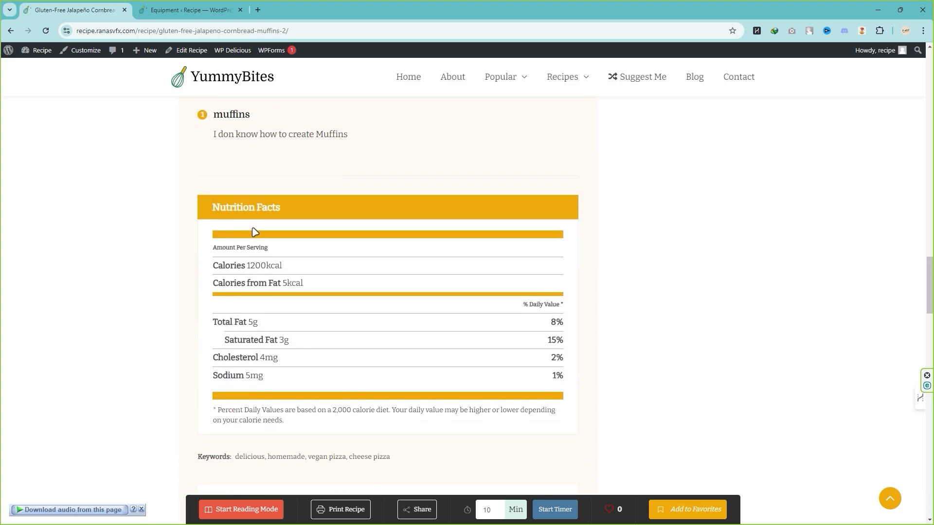
{"action": "scroll", "coordinate": [306, 216], "scroll_direction": "down", "scroll_amount": 5}
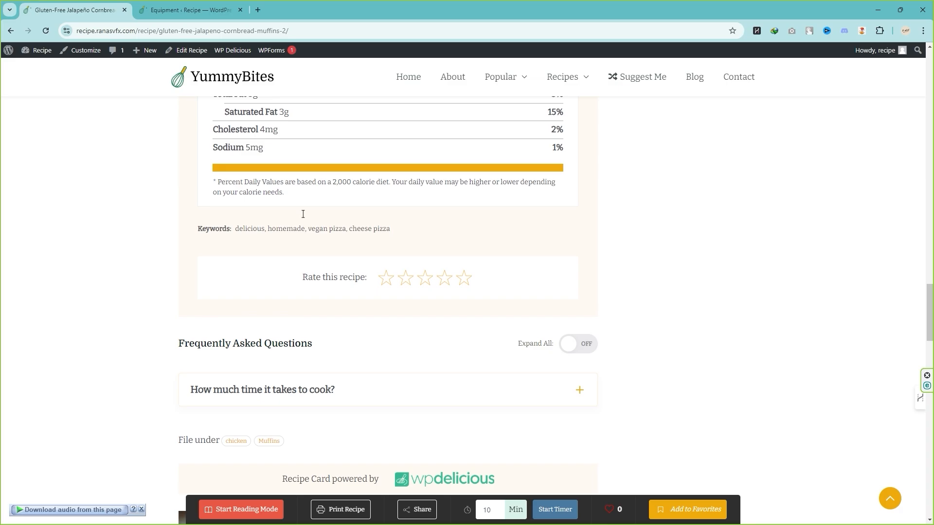
{"action": "scroll", "coordinate": [291, 217], "scroll_direction": "up", "scroll_amount": 4}
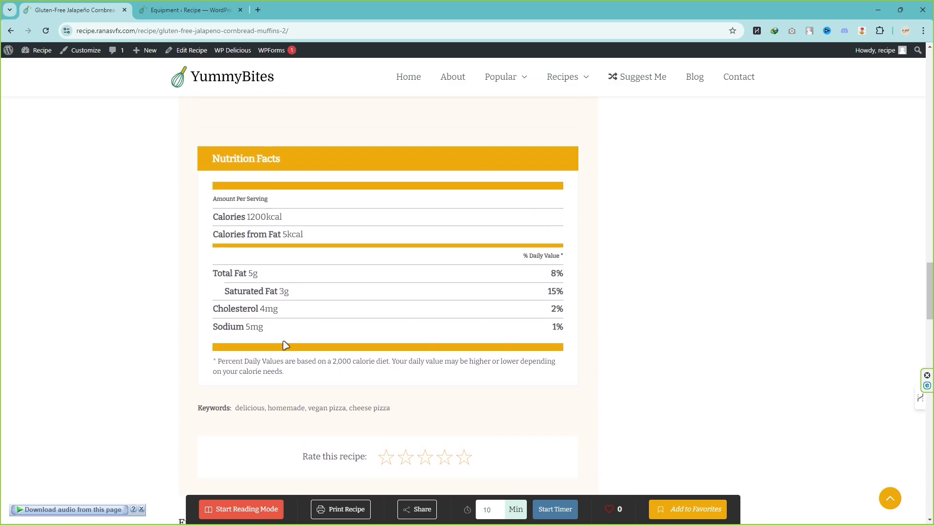
{"action": "scroll", "coordinate": [285, 345], "scroll_direction": "down", "scroll_amount": 5}
{"action": "scroll", "coordinate": [286, 348], "scroll_direction": "up", "scroll_amount": 4}
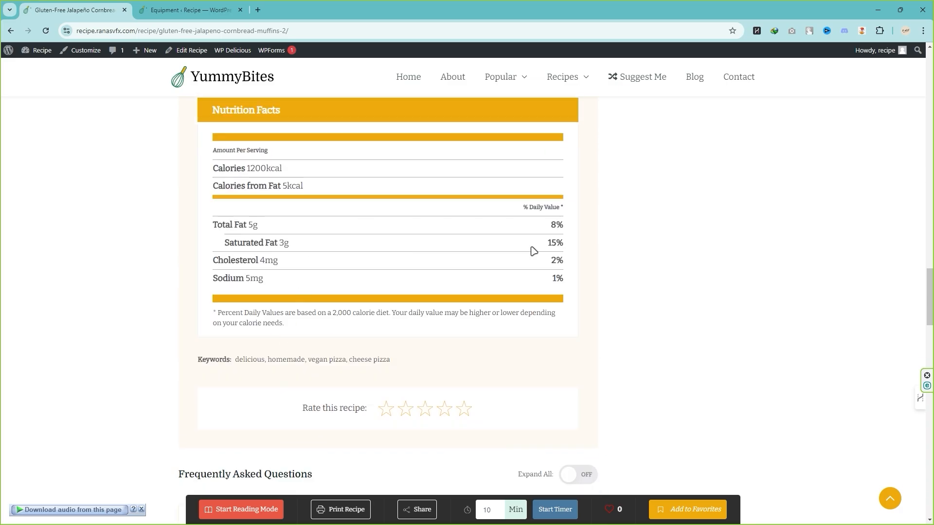
{"action": "scroll", "coordinate": [350, 297], "scroll_direction": "down", "scroll_amount": 3}
{"action": "left_click_drag", "start_coordinate": [239, 214], "coordinate": [415, 217]}
{"action": "left_click", "coordinate": [411, 227]}
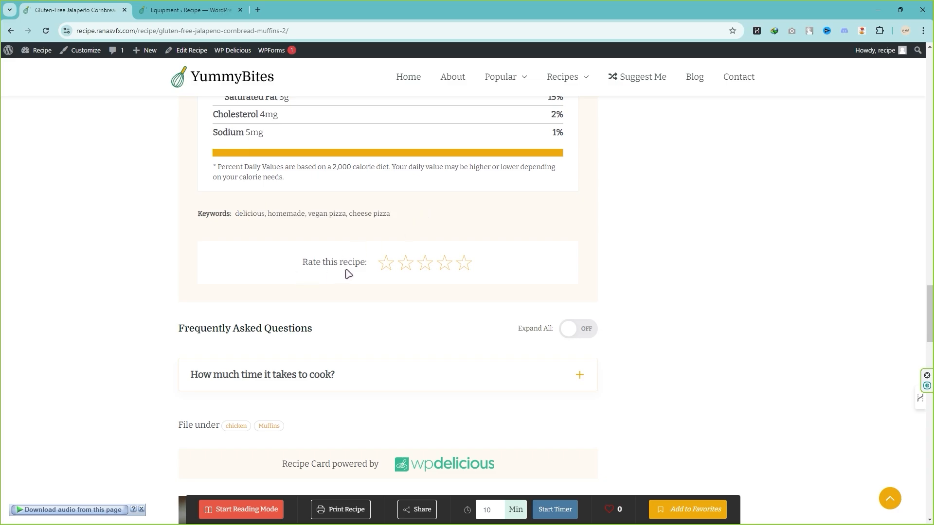
- Expand the FAQ "How much time it takes to cook?" to check its answer, and view the tags and call-to-action image below
{"action": "scroll", "coordinate": [235, 152], "scroll_direction": "down", "scroll_amount": 4}
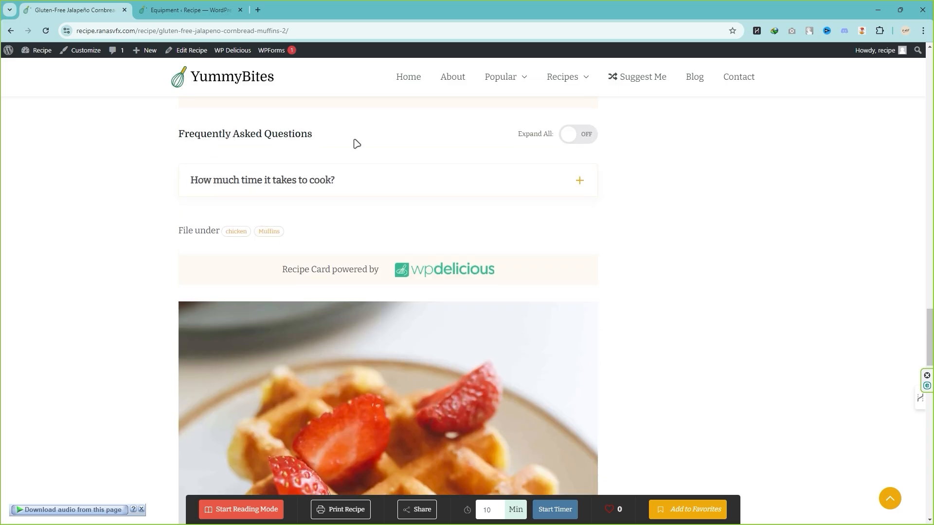
{"action": "left_click", "coordinate": [246, 181]}
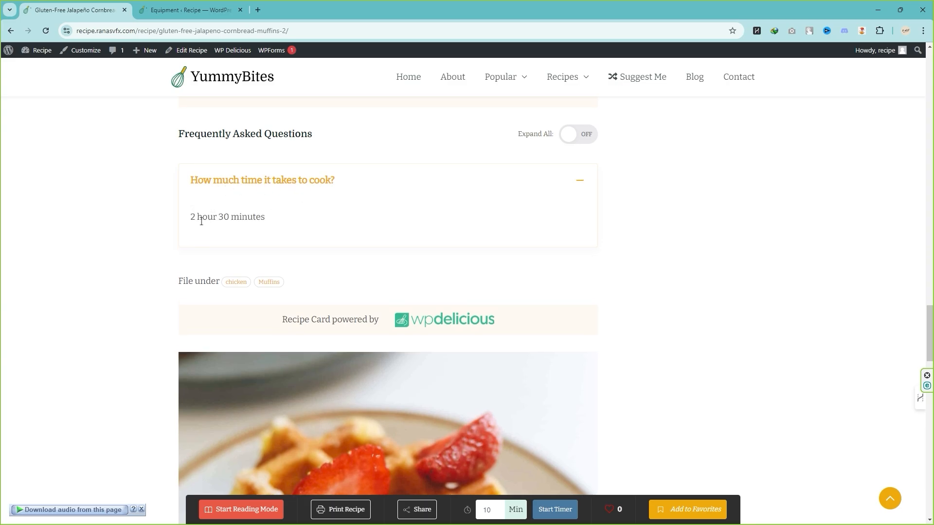
{"action": "left_click", "coordinate": [286, 180]}
{"action": "left_click", "coordinate": [285, 180]}
{"action": "scroll", "coordinate": [286, 180], "scroll_direction": "down", "scroll_amount": 3}
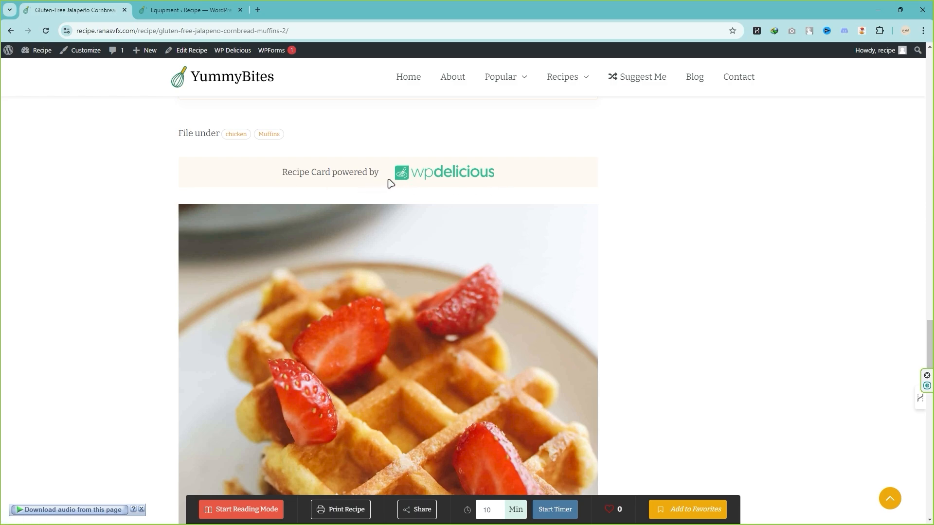
{"action": "scroll", "coordinate": [419, 183], "scroll_direction": "down", "scroll_amount": 8}
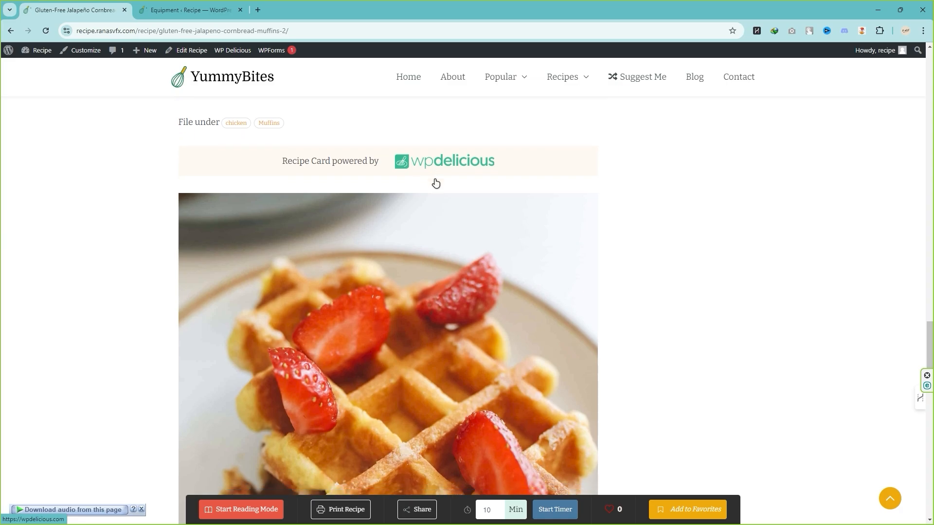
- Examine the Write A Review and Ask A Question forms below the recipe, and return to the recipe title
{"action": "scroll", "coordinate": [175, 299], "scroll_direction": "down", "scroll_amount": 2}
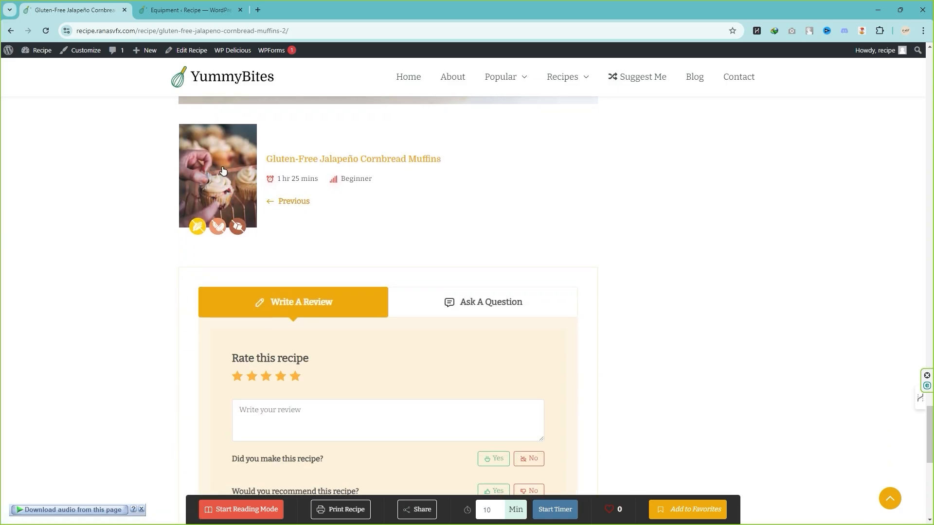
{"action": "scroll", "coordinate": [154, 213], "scroll_direction": "down", "scroll_amount": 4}
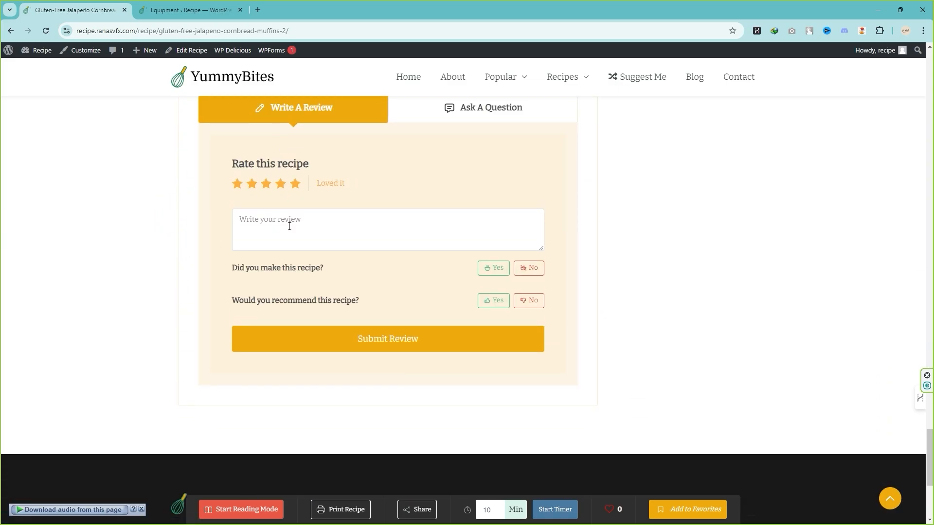
{"action": "scroll", "coordinate": [290, 227], "scroll_direction": "down", "scroll_amount": 2}
{"action": "scroll", "coordinate": [429, 231], "scroll_direction": "up", "scroll_amount": 4}
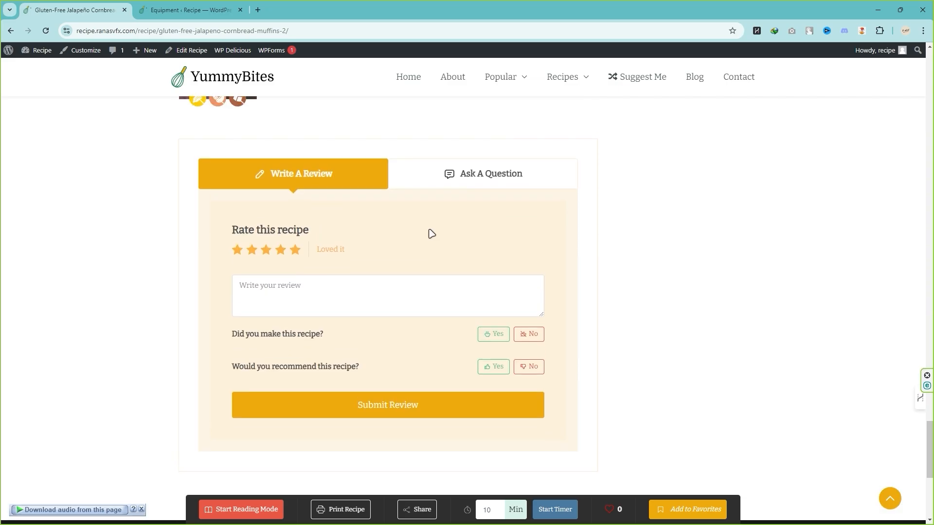
{"action": "left_click", "coordinate": [490, 214]}
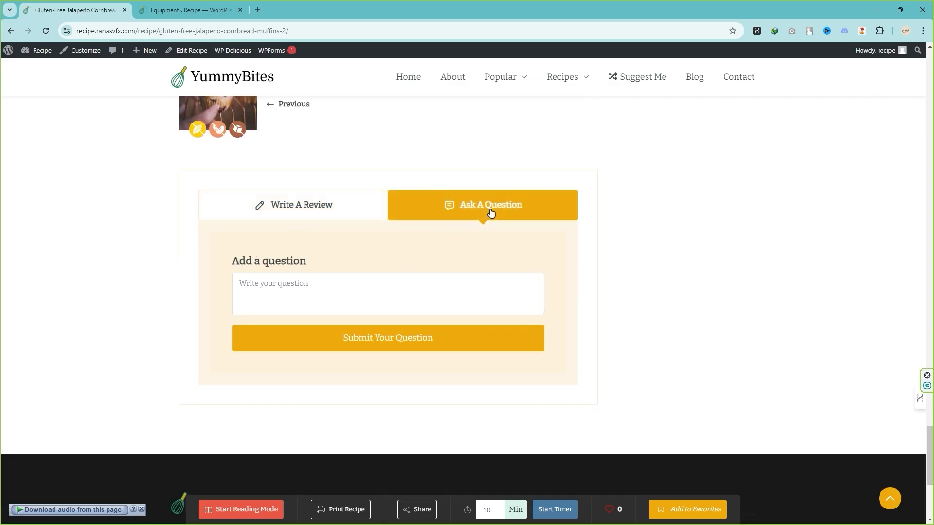
{"action": "left_click", "coordinate": [347, 292]}
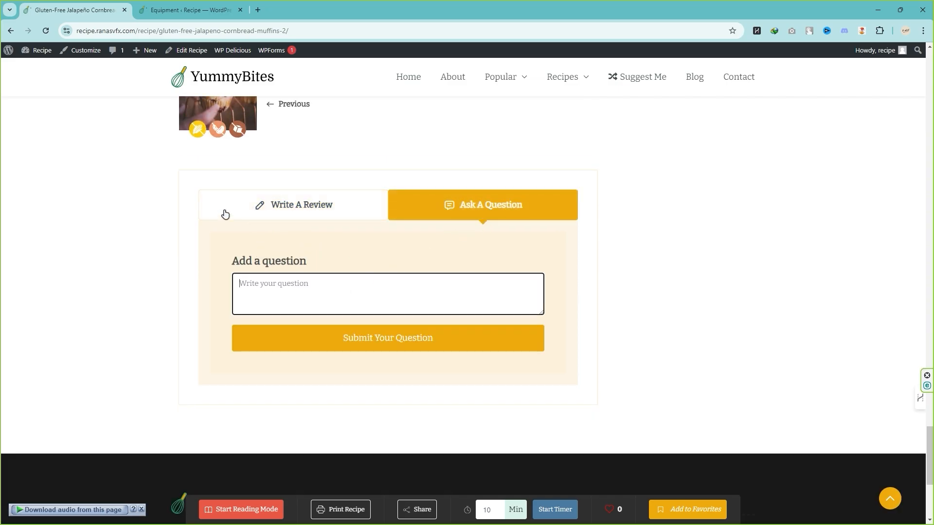
{"action": "scroll", "coordinate": [133, 212], "scroll_direction": "down", "scroll_amount": 3}
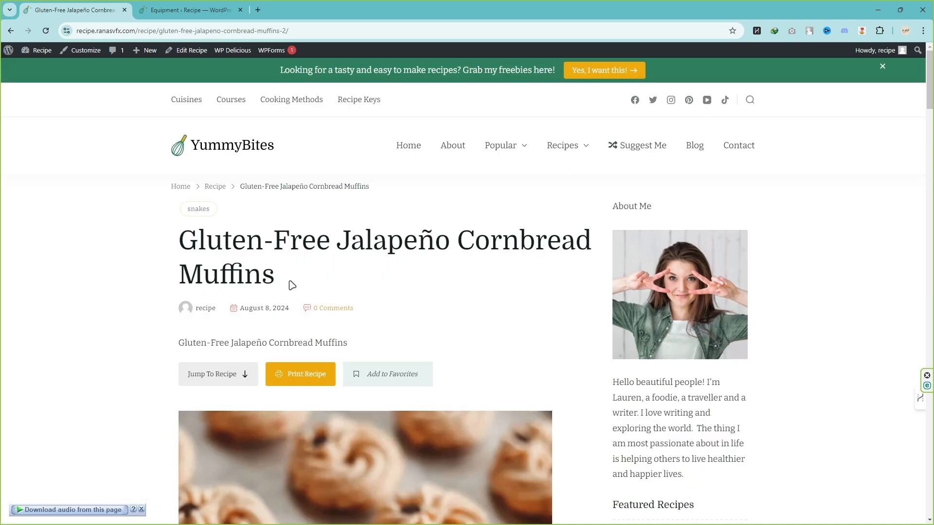
{"action": "left_click_drag", "start_coordinate": [292, 286], "coordinate": [180, 244]}
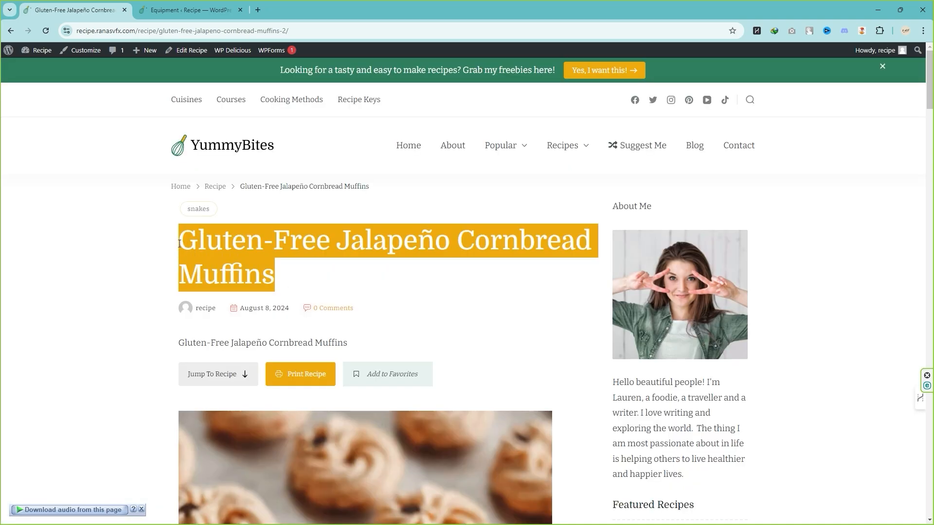
{"action": "left_click", "coordinate": [130, 252]}
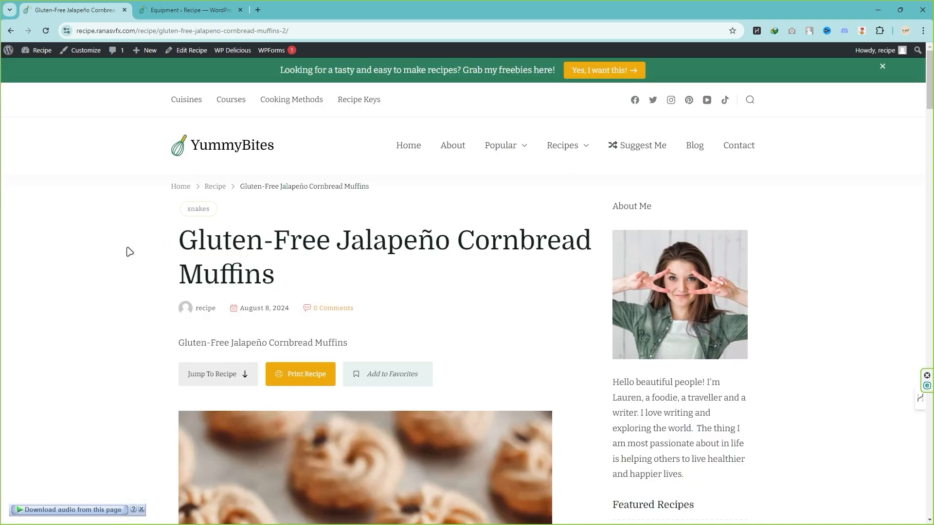
- Go to the WordPress dashboard, close the Equipment page, and open the site's homepage in a new tab
{"action": "left_click", "coordinate": [9, 57]}
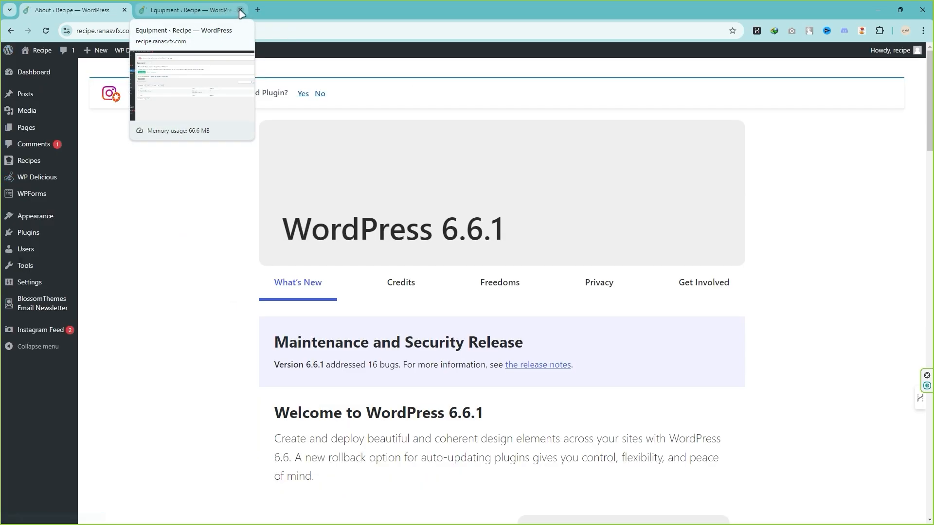
{"action": "left_click", "coordinate": [239, 9]}
{"action": "left_click", "coordinate": [18, 73]}
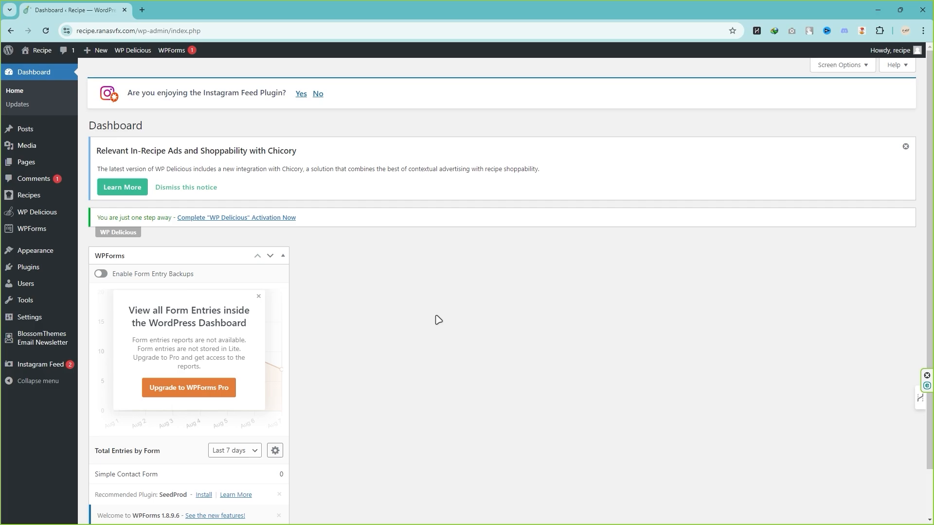
{"action": "right_click", "coordinate": [34, 67]}
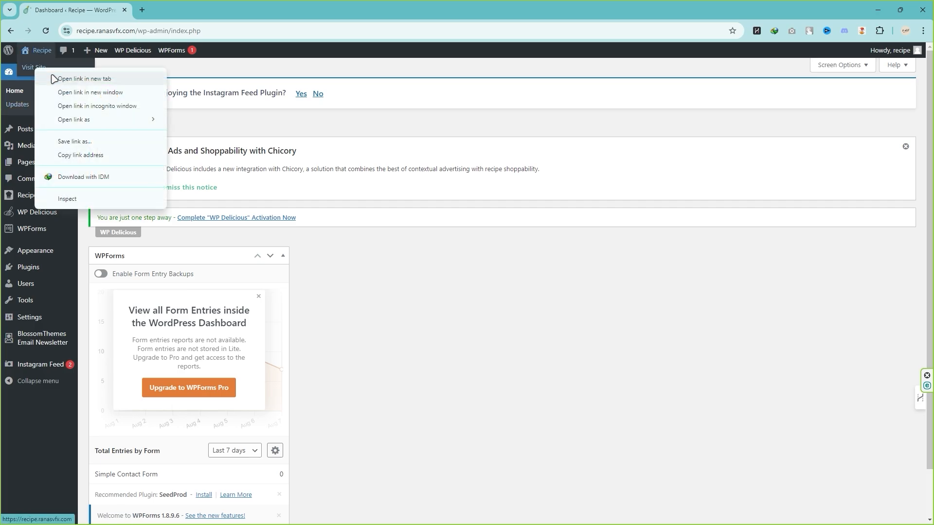
{"action": "left_click", "coordinate": [63, 76]}
{"action": "left_click", "coordinate": [162, 9]}
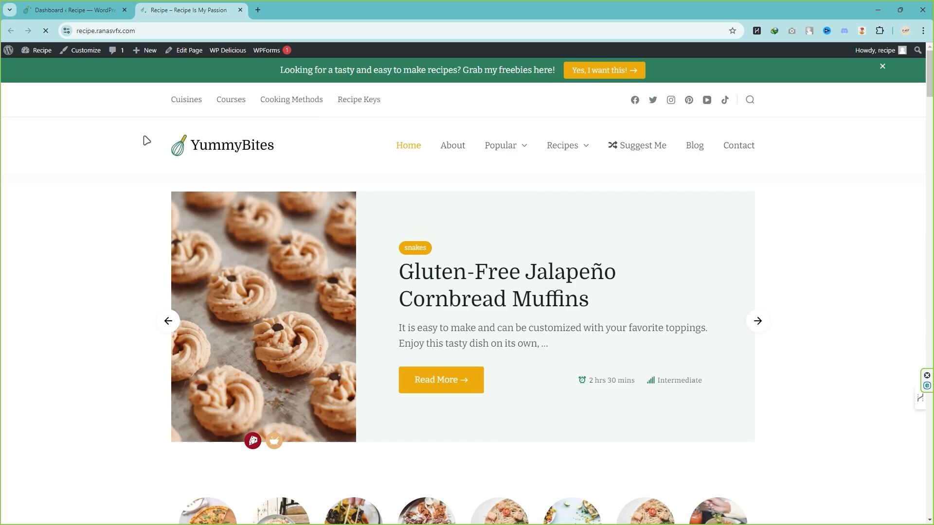
- Look through the homepage from the recipe slider to the About Me section, and return to the page's beginning
{"action": "scroll", "coordinate": [146, 140], "scroll_direction": "down", "scroll_amount": 2}
{"action": "scroll", "coordinate": [457, 222], "scroll_direction": "down", "scroll_amount": 20}
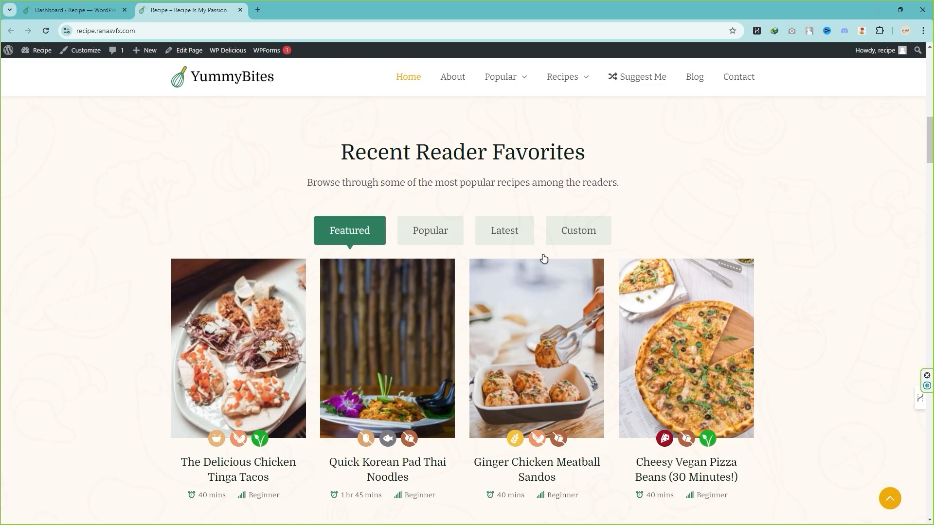
{"action": "scroll", "coordinate": [837, 305], "scroll_direction": "down", "scroll_amount": 12}
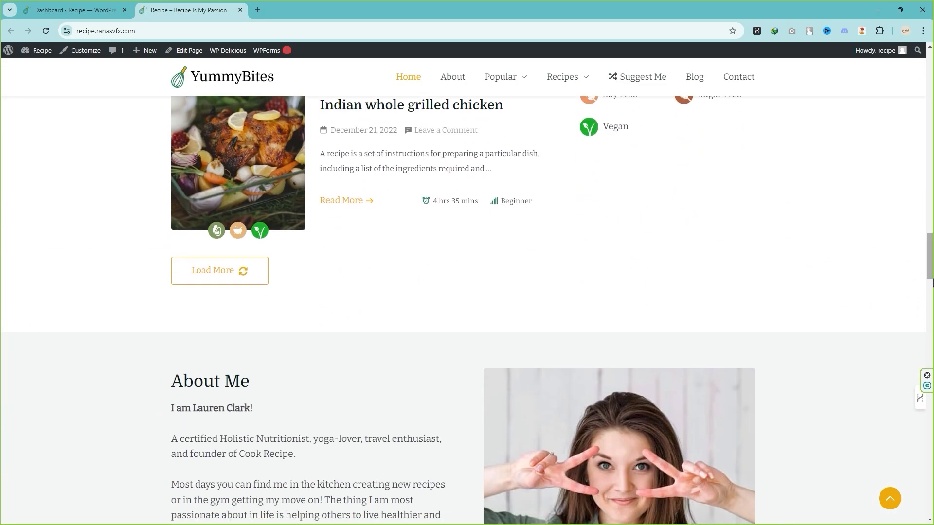
{"action": "left_click_drag", "start_coordinate": [931, 267], "coordinate": [931, 90]}
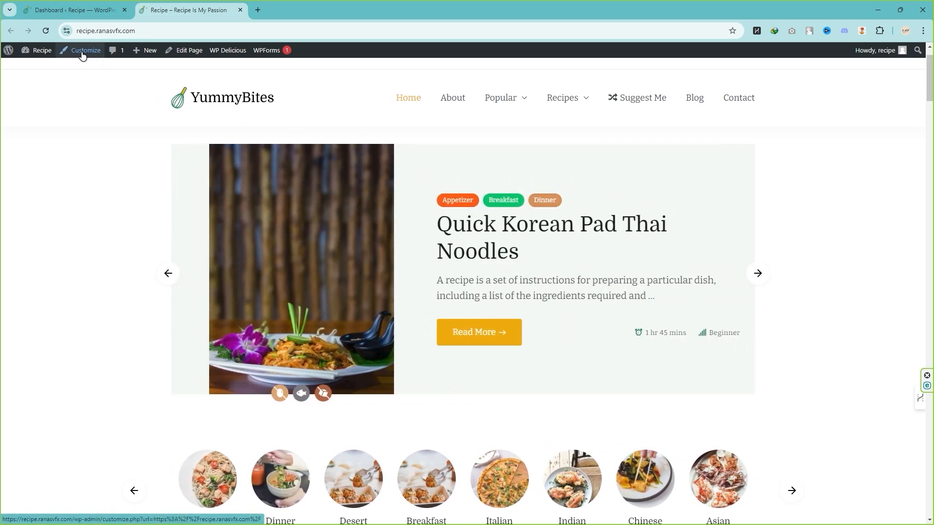
- Open the homepage in the theme Customizer and look over its setting sections and the live preview
{"action": "left_click", "coordinate": [82, 54]}
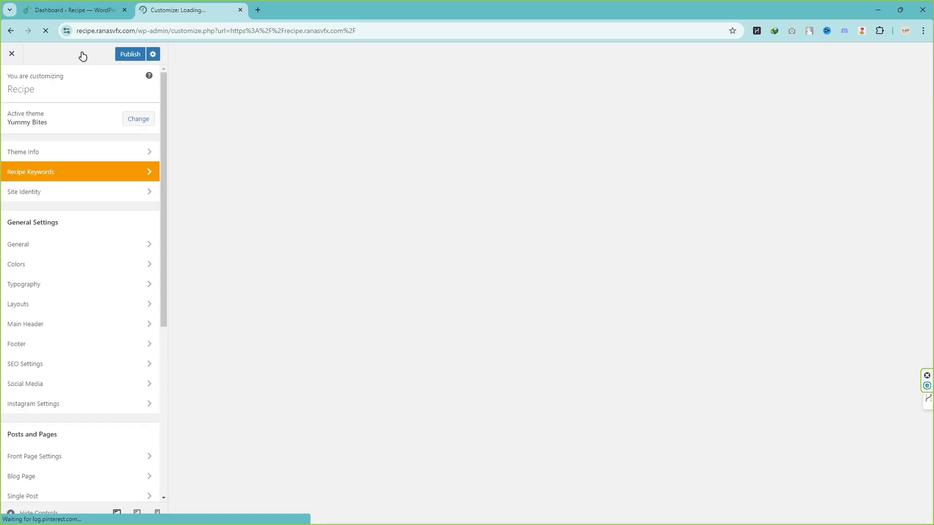
{"action": "scroll", "coordinate": [75, 199], "scroll_direction": "down", "scroll_amount": 4}
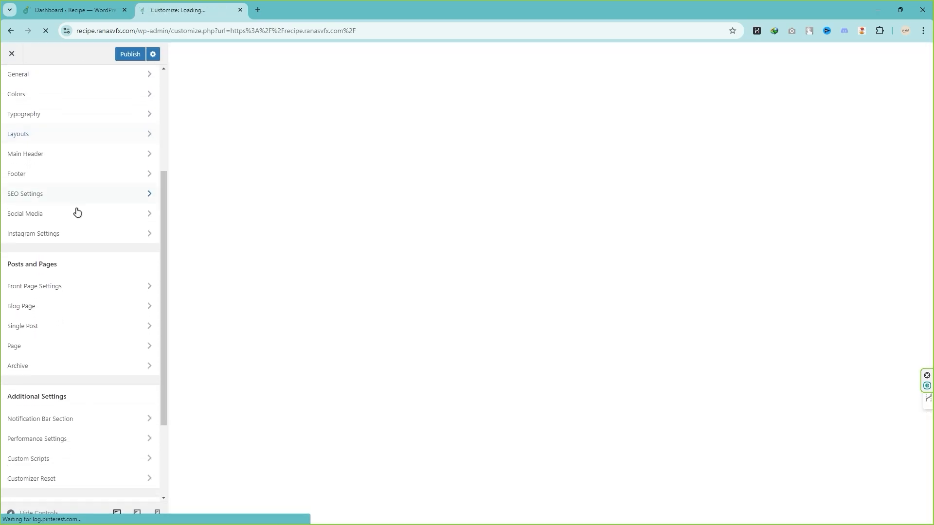
{"action": "scroll", "coordinate": [86, 355], "scroll_direction": "down", "scroll_amount": 2}
{"action": "scroll", "coordinate": [78, 379], "scroll_direction": "up", "scroll_amount": 5}
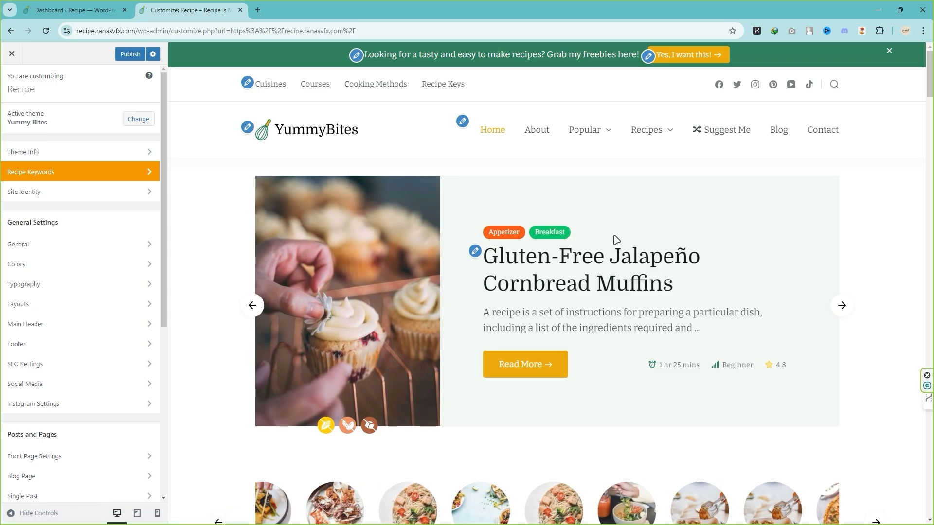
{"action": "scroll", "coordinate": [565, 261], "scroll_direction": "down", "scroll_amount": 7}
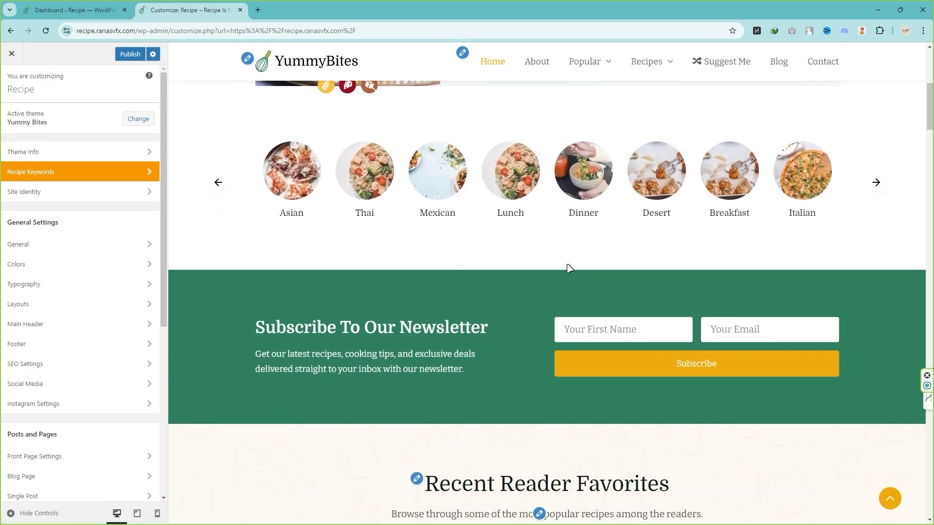
{"action": "scroll", "coordinate": [569, 266], "scroll_direction": "up", "scroll_amount": 6}
{"action": "scroll", "coordinate": [569, 266], "scroll_direction": "up", "scroll_amount": 2}
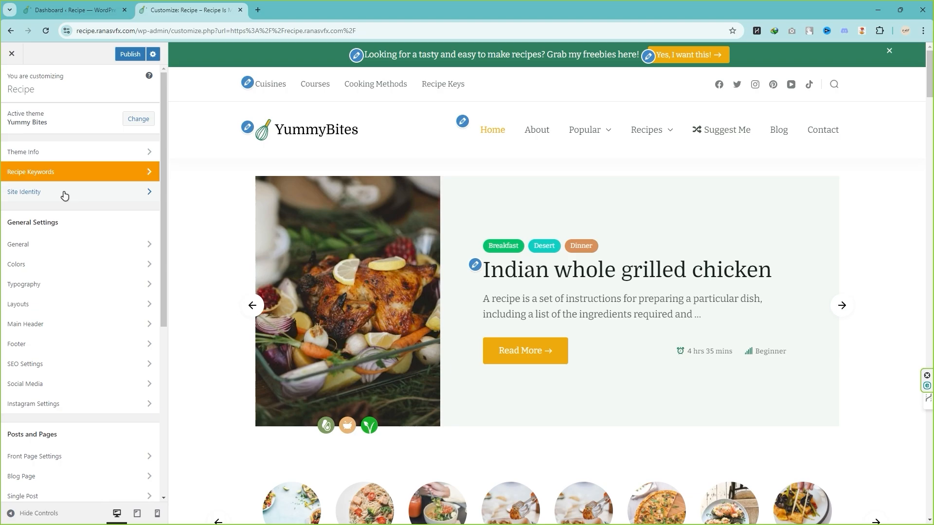
- In the Site Identity settings, upload Kaindeal-logo-small.png and use it as the site logo without cropping
{"action": "left_click", "coordinate": [65, 195]}
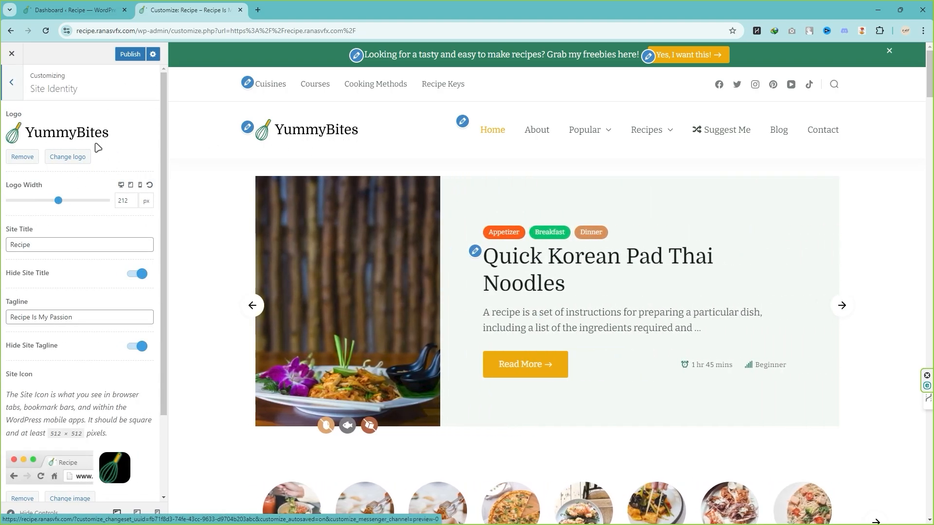
{"action": "left_click", "coordinate": [69, 157]}
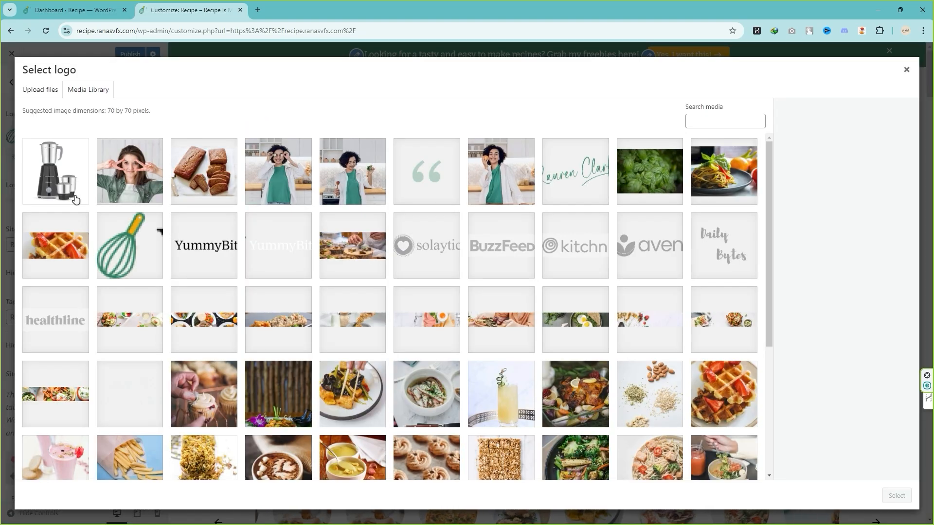
{"action": "left_click", "coordinate": [30, 92]}
{"action": "left_click_drag", "start_coordinate": [818, 105], "coordinate": [185, 256]}
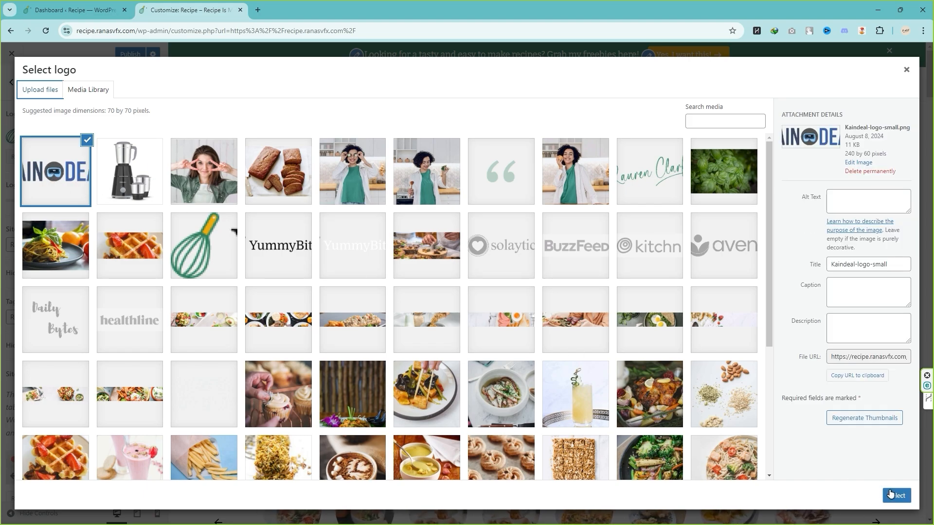
{"action": "left_click", "coordinate": [891, 494]}
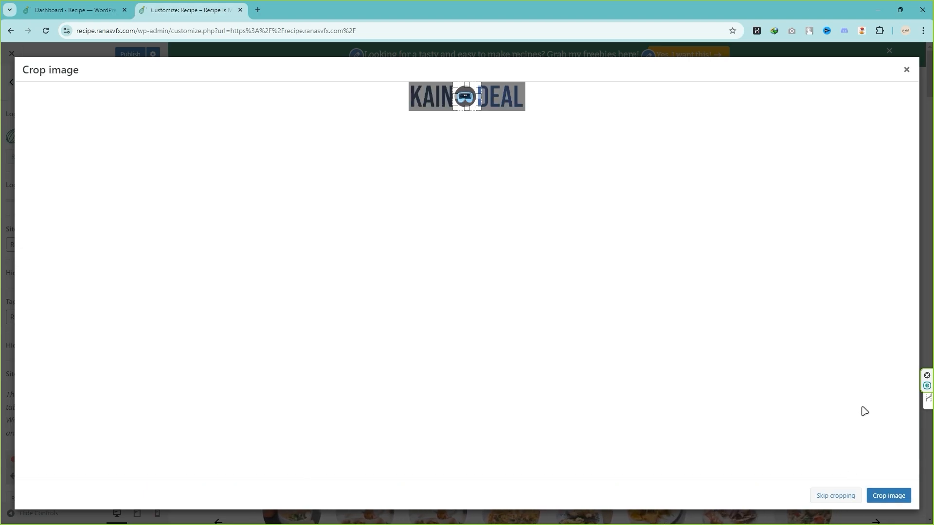
{"action": "left_click", "coordinate": [834, 498]}
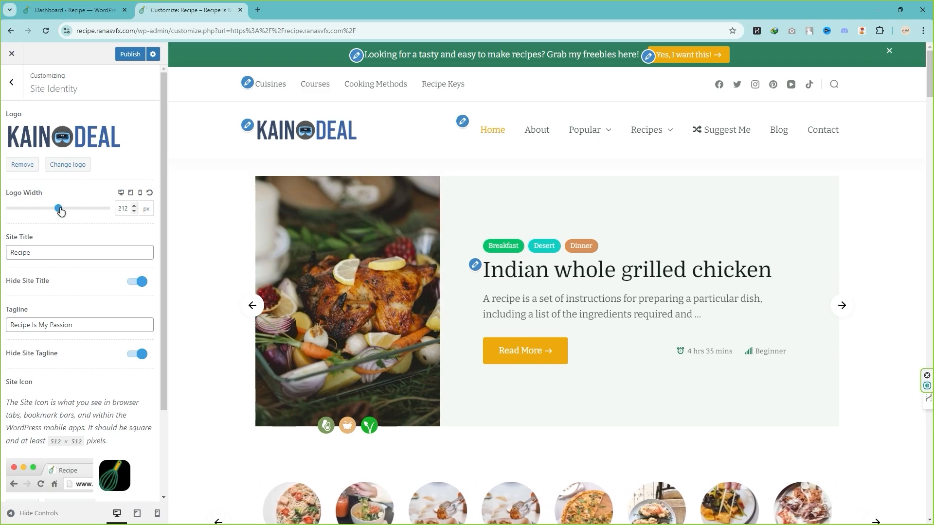
- Inspect the Site Title and Tagline fields in the Site Identity settings
{"action": "left_click_drag", "start_coordinate": [41, 252], "coordinate": [6, 255]}
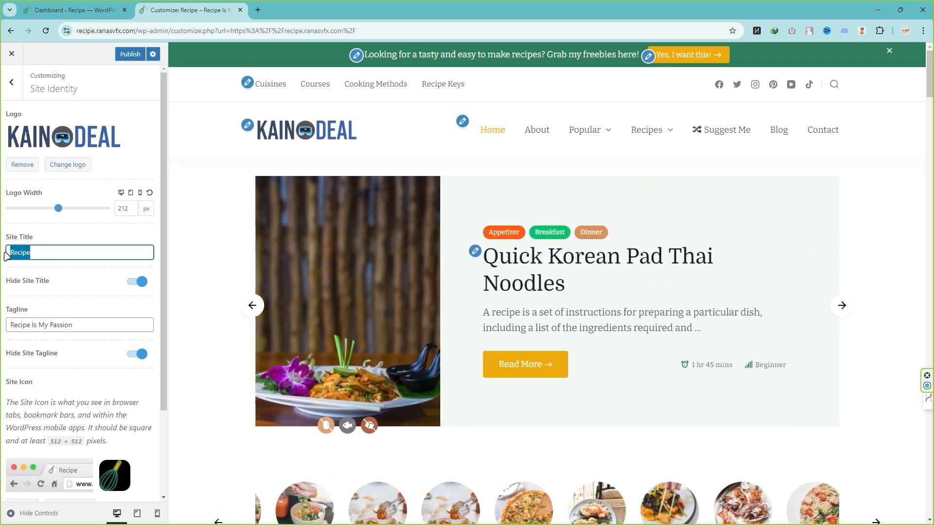
{"action": "left_click", "coordinate": [40, 253]}
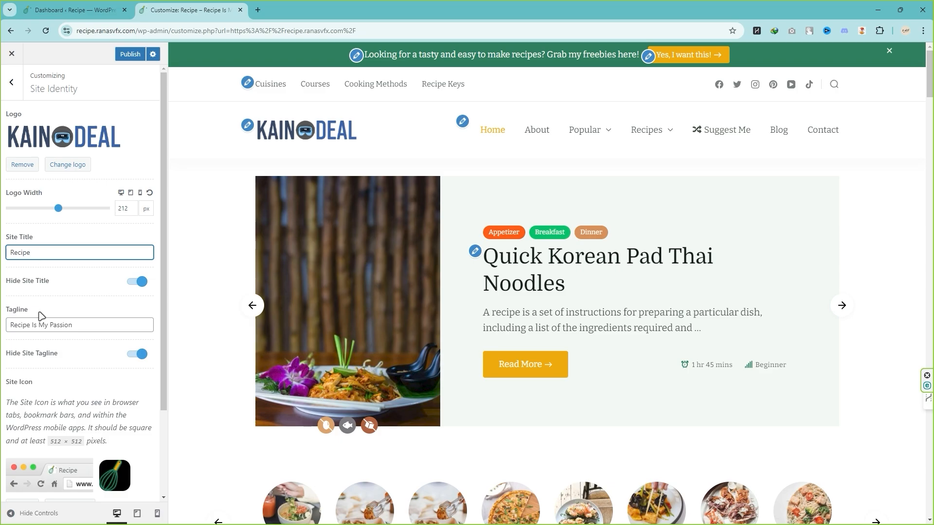
{"action": "left_click", "coordinate": [90, 327]}
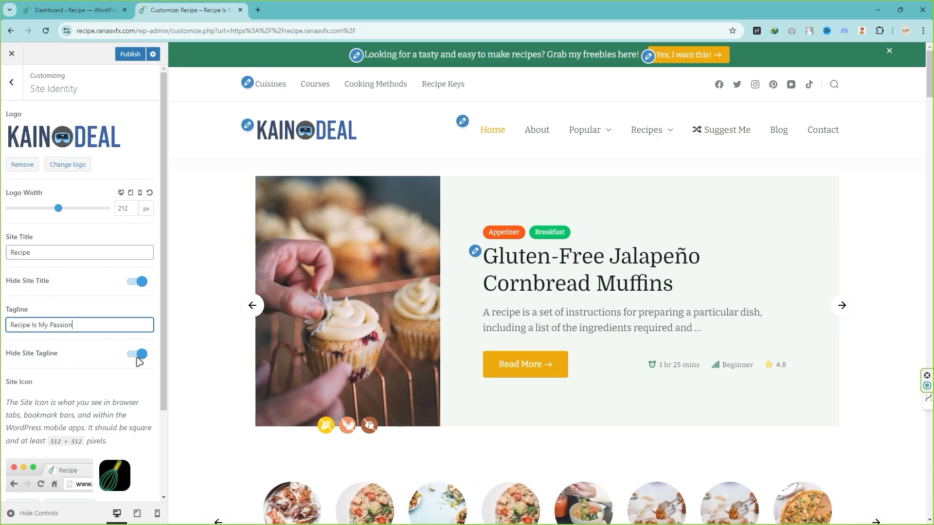
- Replace the site icon with the mixer grinder image from the media library and confirm its crop
{"action": "scroll", "coordinate": [139, 361], "scroll_direction": "down", "scroll_amount": 2}
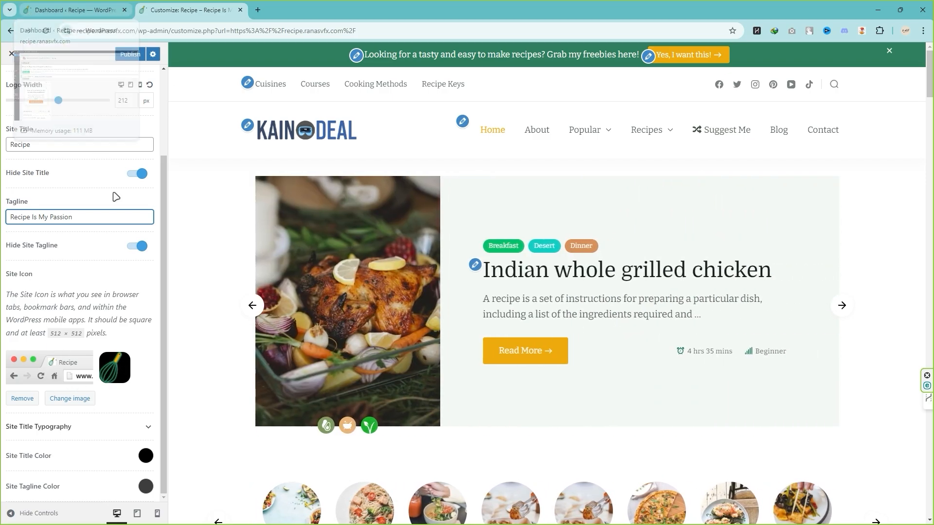
{"action": "left_click", "coordinate": [78, 399]}
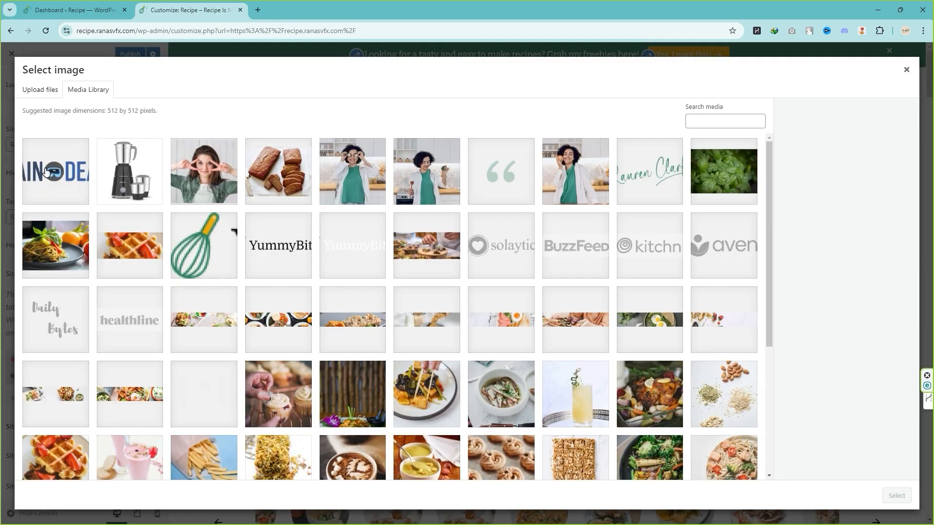
{"action": "left_click", "coordinate": [130, 171]}
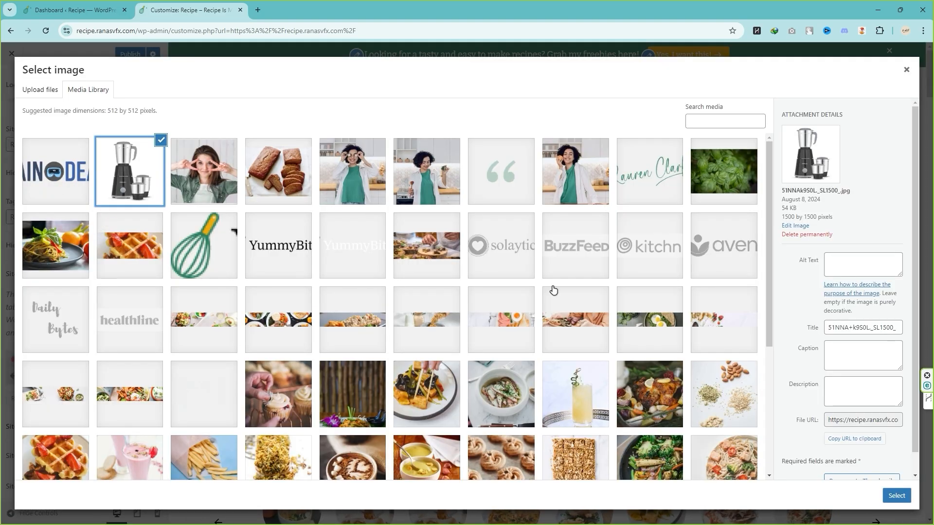
{"action": "left_click", "coordinate": [896, 495]}
{"action": "left_click", "coordinate": [895, 500]}
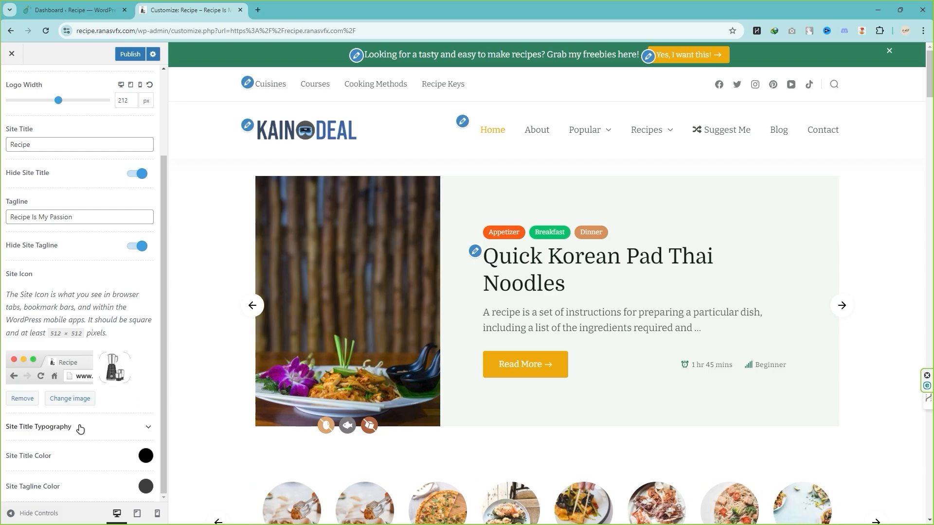
- Expand the Site Title Typography settings and view the available font weights, keeping Bold
{"action": "left_click", "coordinate": [95, 431]}
{"action": "scroll", "coordinate": [95, 316], "scroll_direction": "down", "scroll_amount": 5}
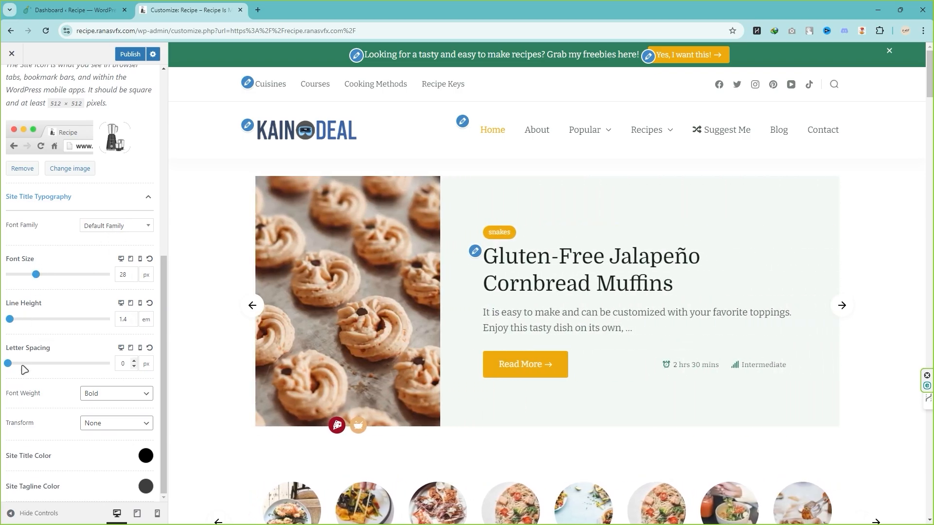
{"action": "left_click", "coordinate": [129, 397]}
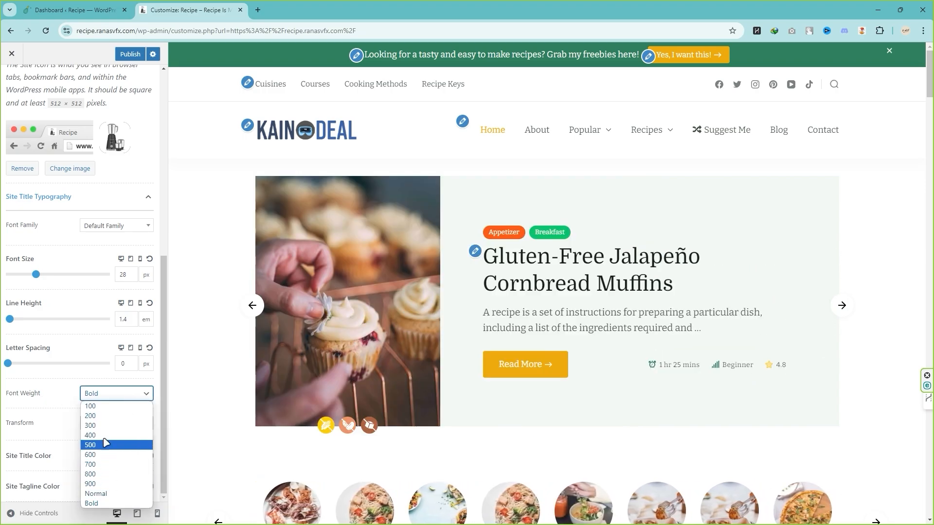
{"action": "left_click", "coordinate": [42, 395]}
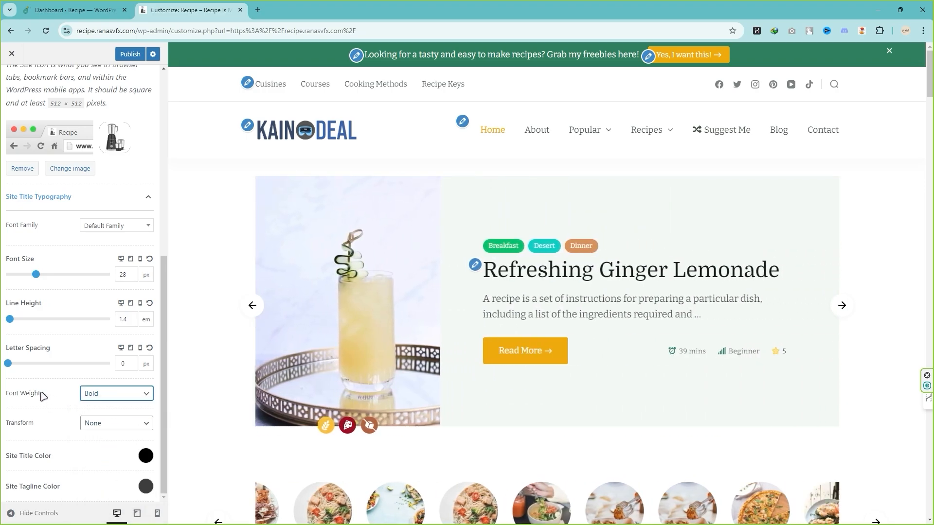
- Set the site title's text transform to Capitalize and publish the Site Identity changes
{"action": "left_click", "coordinate": [126, 427]}
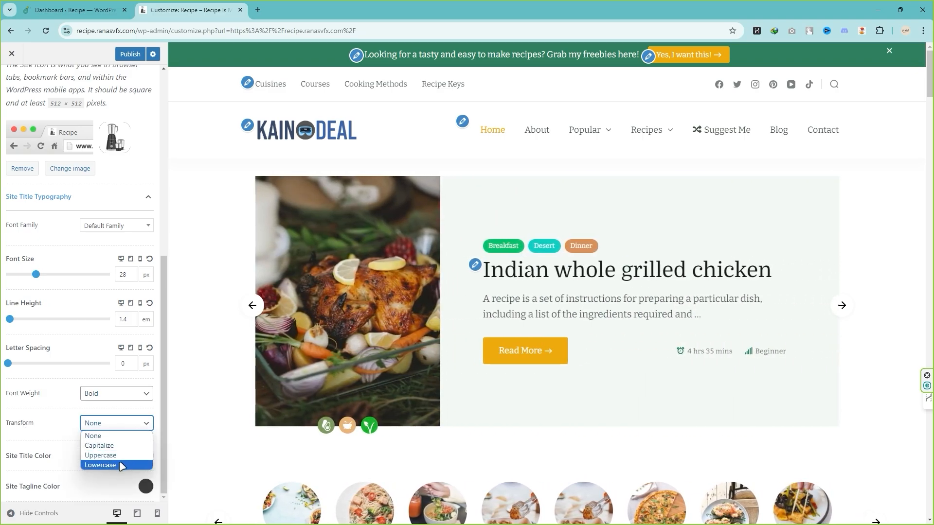
{"action": "left_click", "coordinate": [115, 446]}
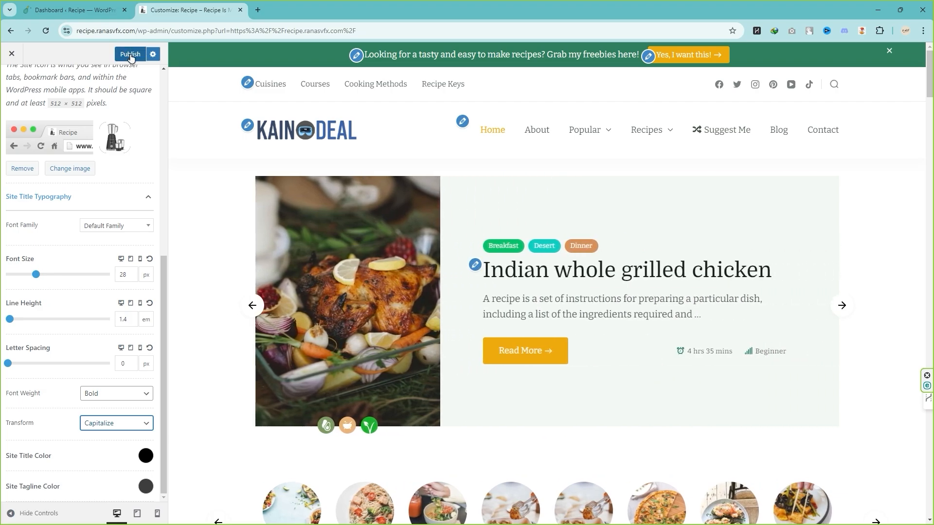
{"action": "left_click", "coordinate": [130, 55]}
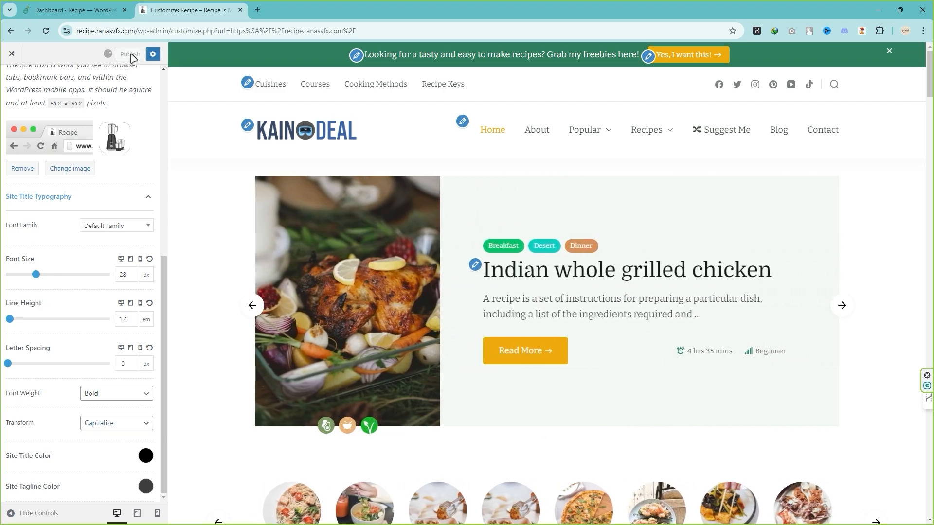
- Leave the Site Identity settings and open the theme's General settings section
{"action": "scroll", "coordinate": [29, 122], "scroll_direction": "up", "scroll_amount": 7}
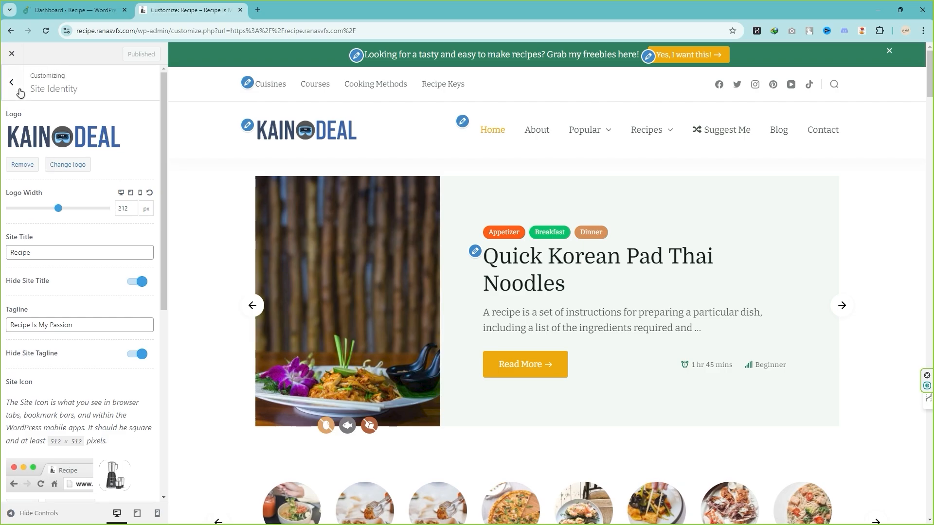
{"action": "left_click", "coordinate": [19, 87]}
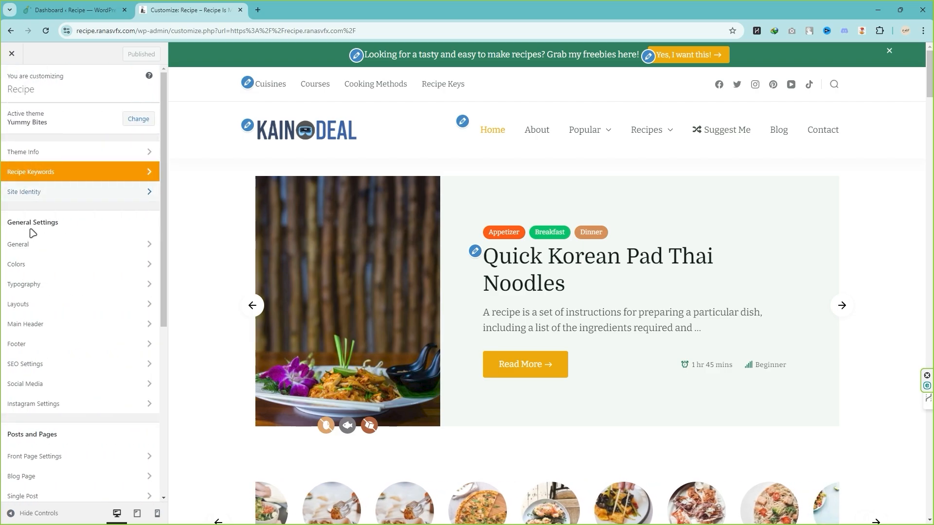
{"action": "scroll", "coordinate": [59, 253], "scroll_direction": "down", "scroll_amount": 2}
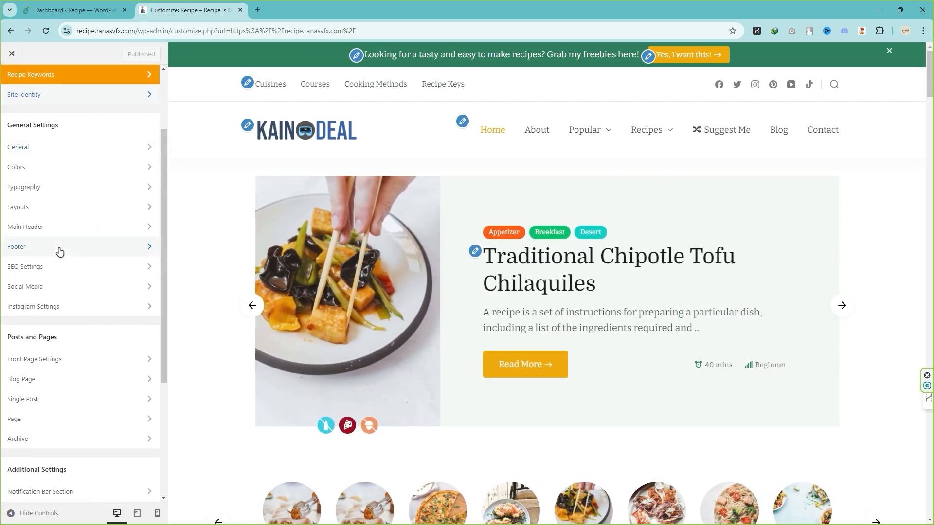
{"action": "left_click", "coordinate": [34, 150]}
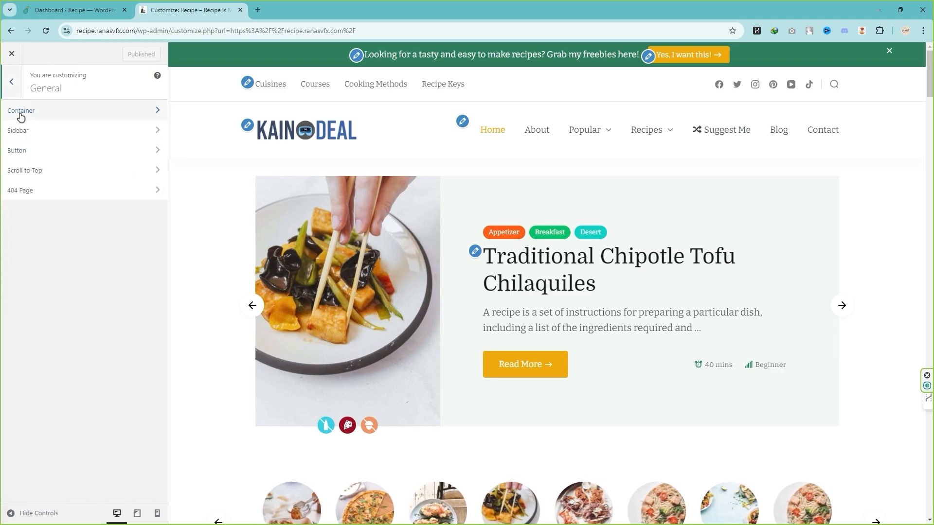
- View the container settings in the General section and open the sidebar settings
{"action": "left_click", "coordinate": [63, 116]}
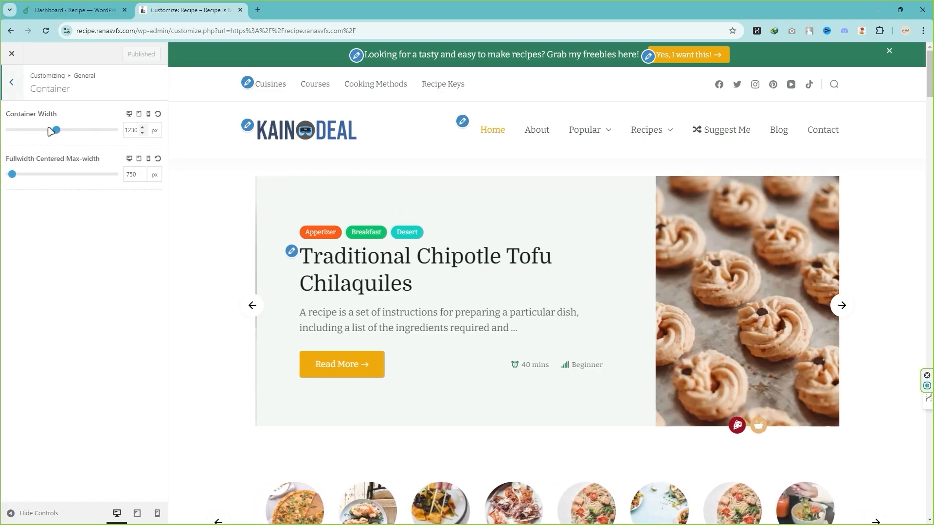
{"action": "left_click", "coordinate": [11, 82]}
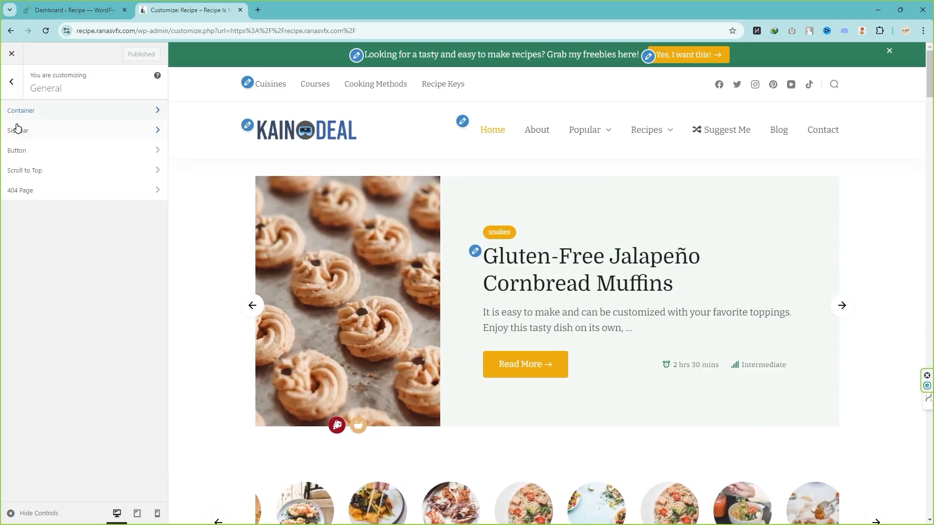
{"action": "left_click", "coordinate": [49, 132]}
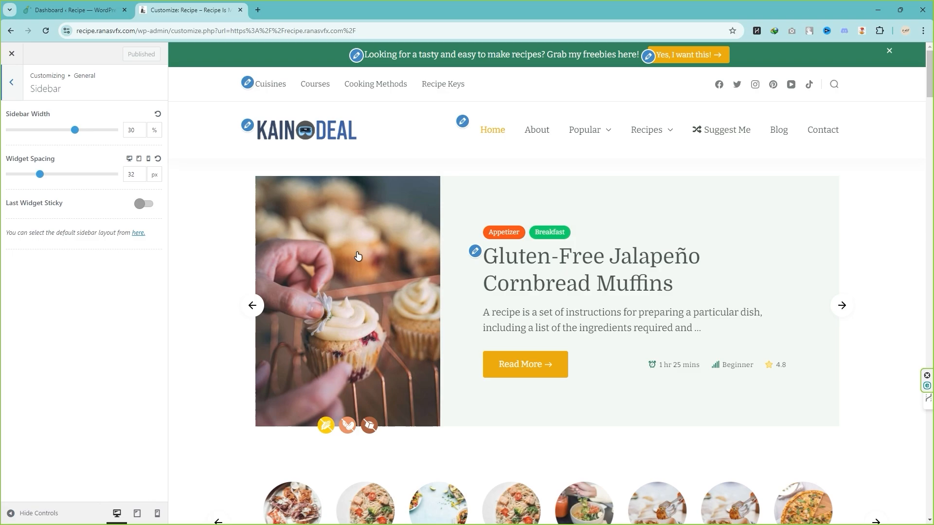
- Try a sidebar width of 21% and wider widget spacing, restoring the width to 30% and resetting the spacing
{"action": "left_click_drag", "start_coordinate": [75, 130], "coordinate": [55, 135]}
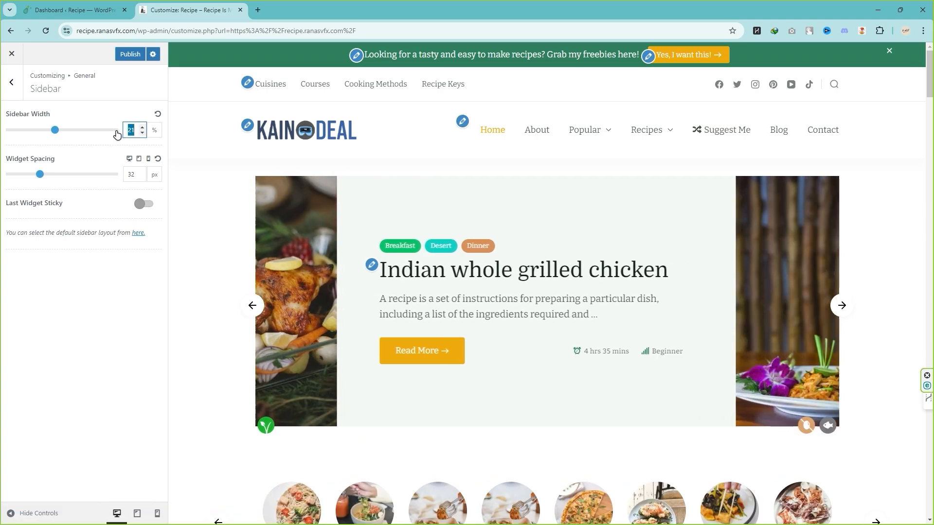
{"action": "type", "text": "30"}
{"action": "left_click_drag", "start_coordinate": [40, 175], "coordinate": [79, 176]}
{"action": "left_click", "coordinate": [158, 161]}
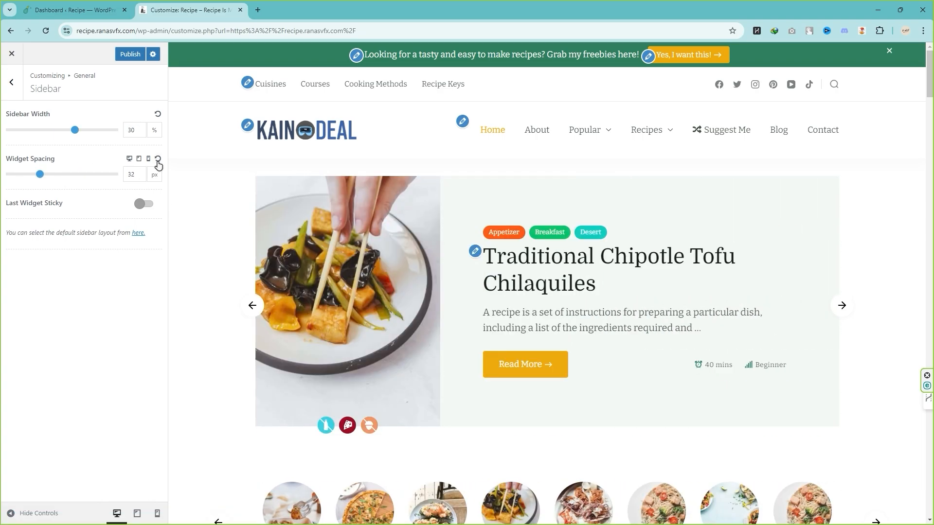
- Set the General button roundness to 10 on all four corners with the values linked
{"action": "left_click", "coordinate": [15, 85]}
{"action": "left_click", "coordinate": [42, 150]}
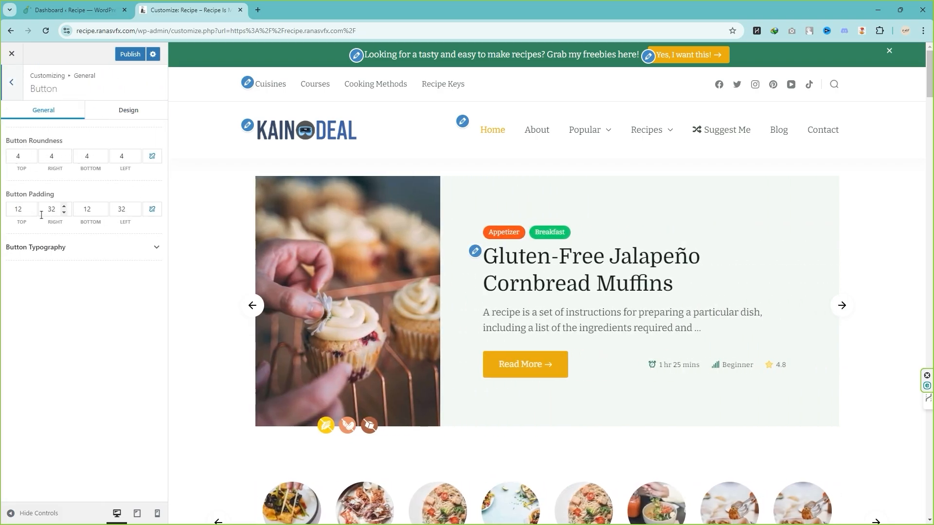
{"action": "scroll", "coordinate": [607, 337], "scroll_direction": "down", "scroll_amount": 3}
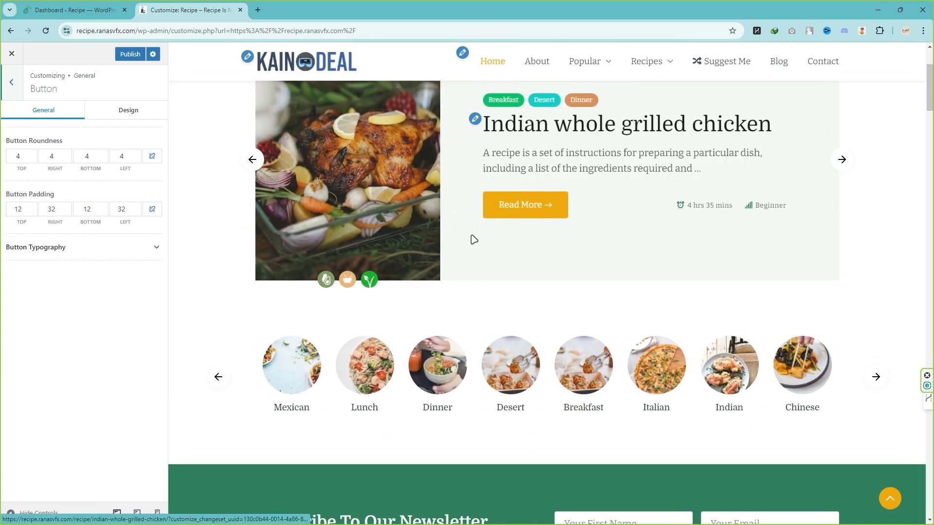
{"action": "left_click", "coordinate": [19, 156]}
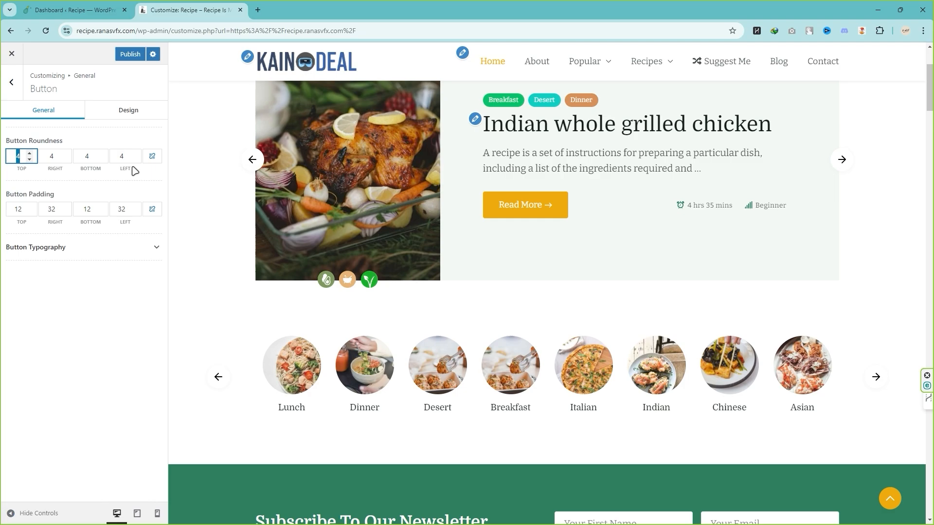
{"action": "type", "text": "10"}
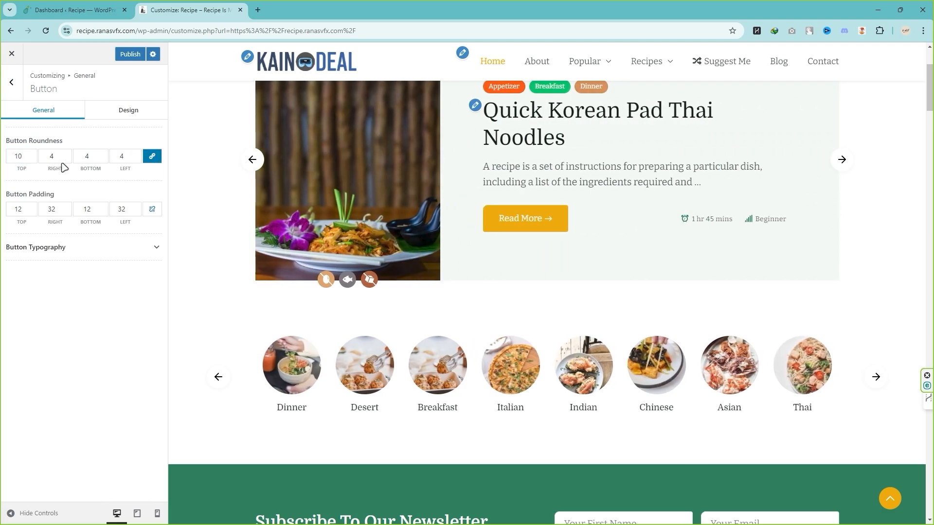
{"action": "left_click", "coordinate": [53, 156]}
{"action": "type", "text": "10"}
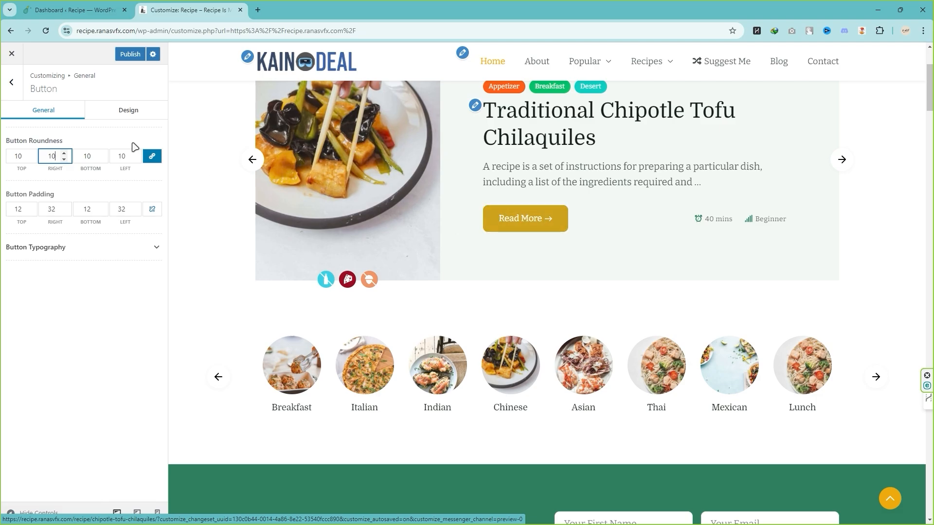
- Try a linked button roundness of 50 and restore all four corners to 4
{"action": "double_click", "coordinate": [123, 156]}
{"action": "type", "text": "5"}
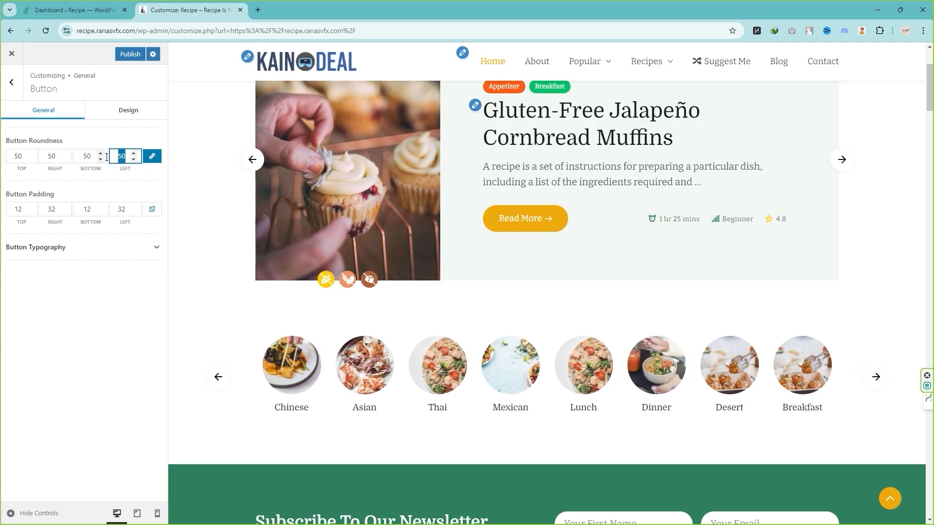
{"action": "type", "text": "4"}
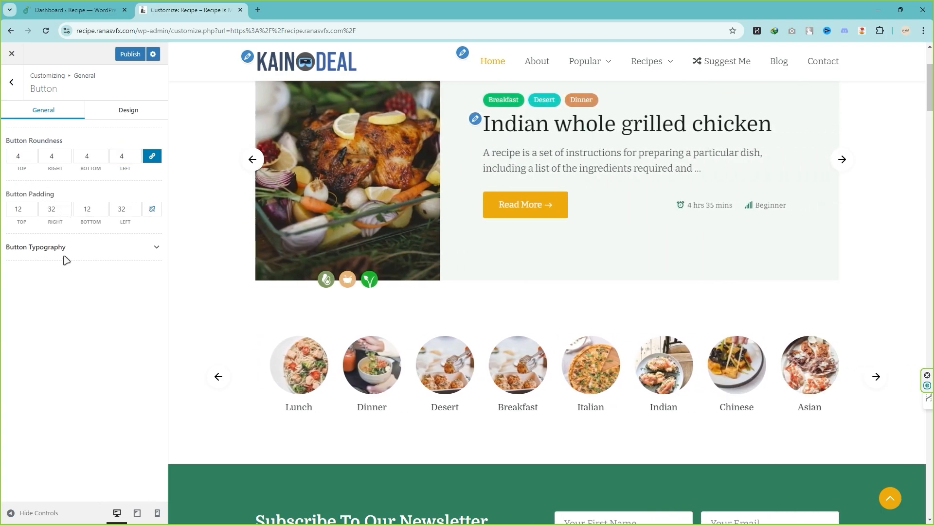
- Review the button typography options and the design colors for the initial and hover states
{"action": "left_click", "coordinate": [79, 250]}
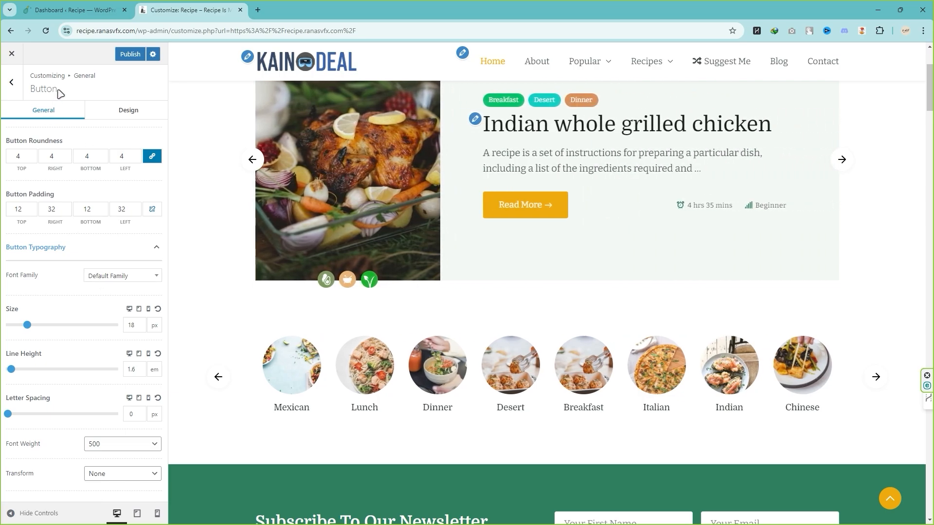
{"action": "left_click", "coordinate": [136, 117]}
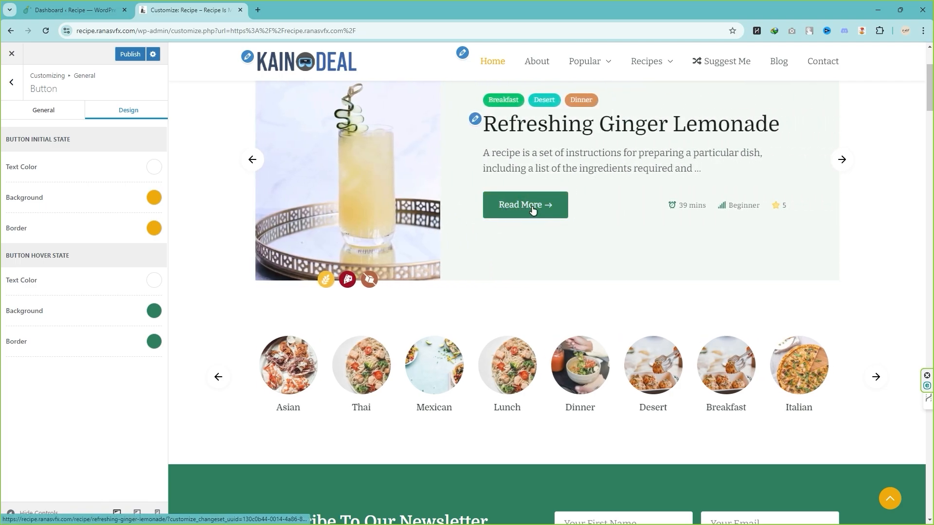
- Set the desktop icon size of the Scroll to Top button to 30 px
{"action": "left_click", "coordinate": [21, 83]}
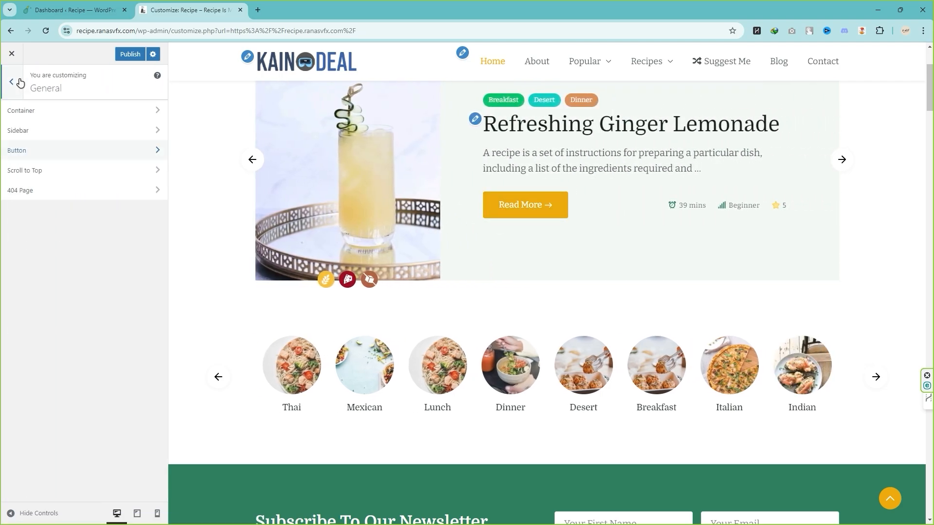
{"action": "left_click", "coordinate": [30, 173]}
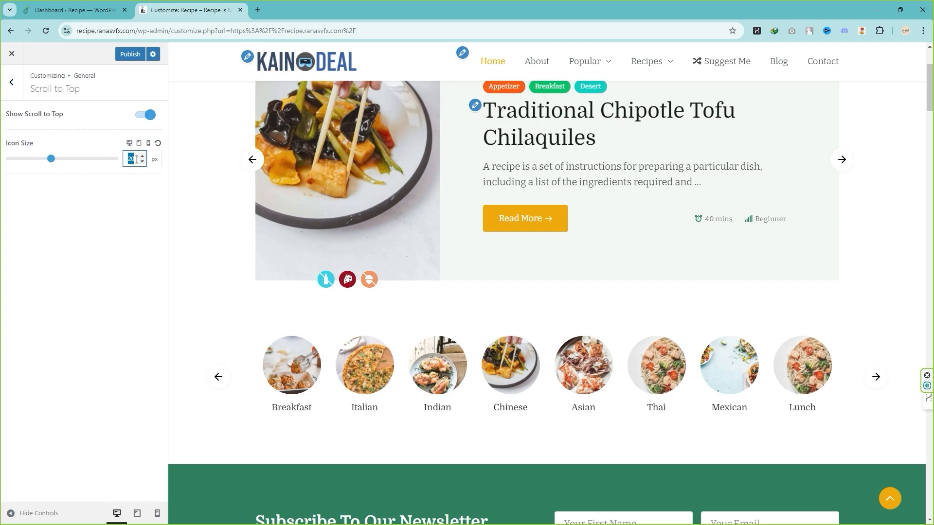
{"action": "type", "text": "30"}
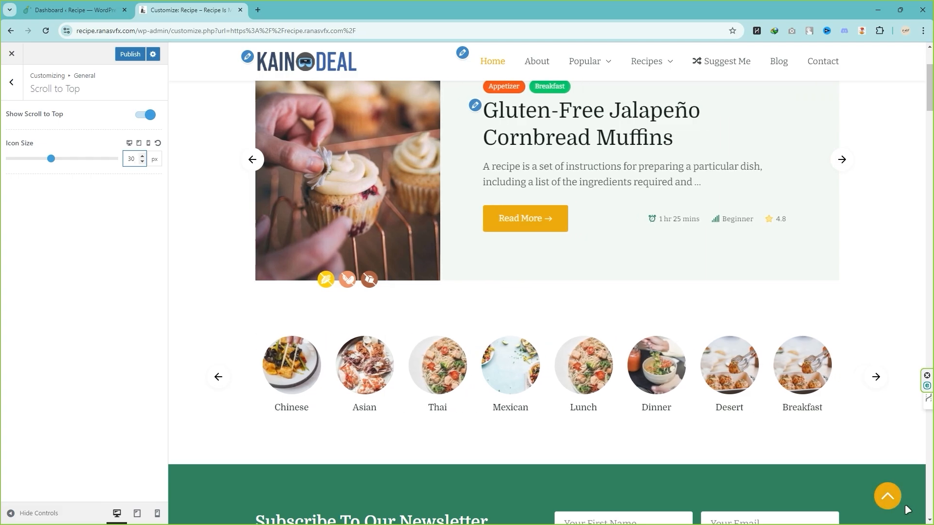
- Preview the Scroll to Top icon in the tablet and mobile layouts, and return to the desktop preview
{"action": "left_click", "coordinate": [139, 143]}
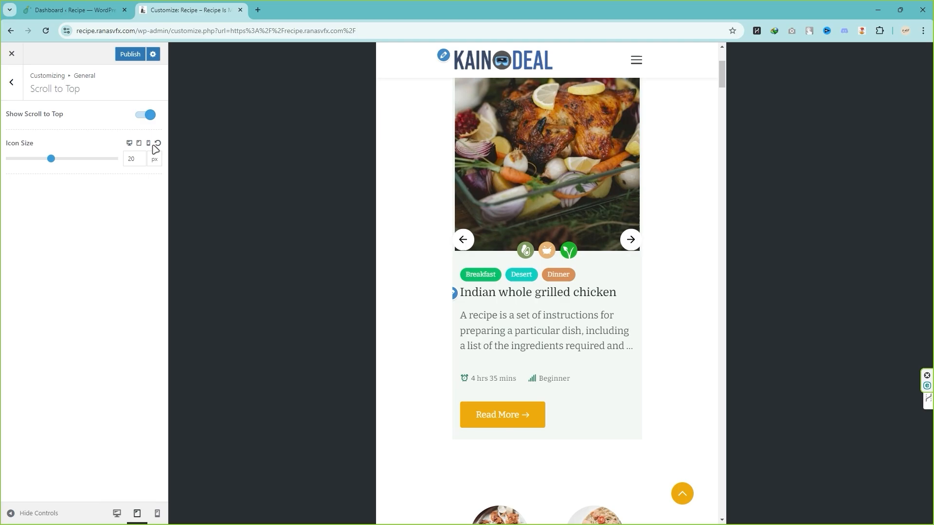
{"action": "left_click", "coordinate": [149, 144]}
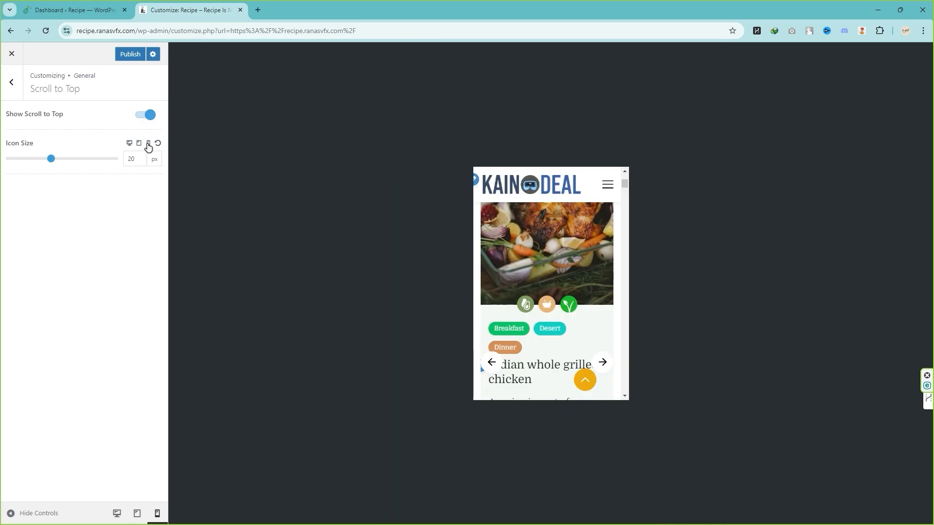
{"action": "scroll", "coordinate": [559, 314], "scroll_direction": "down", "scroll_amount": 12}
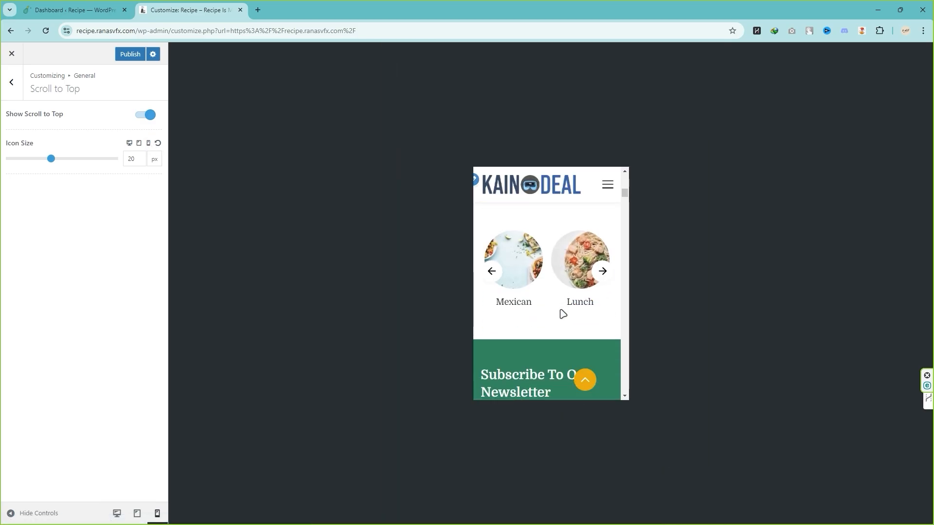
{"action": "scroll", "coordinate": [563, 315], "scroll_direction": "up", "scroll_amount": 3}
{"action": "left_click", "coordinate": [139, 143]}
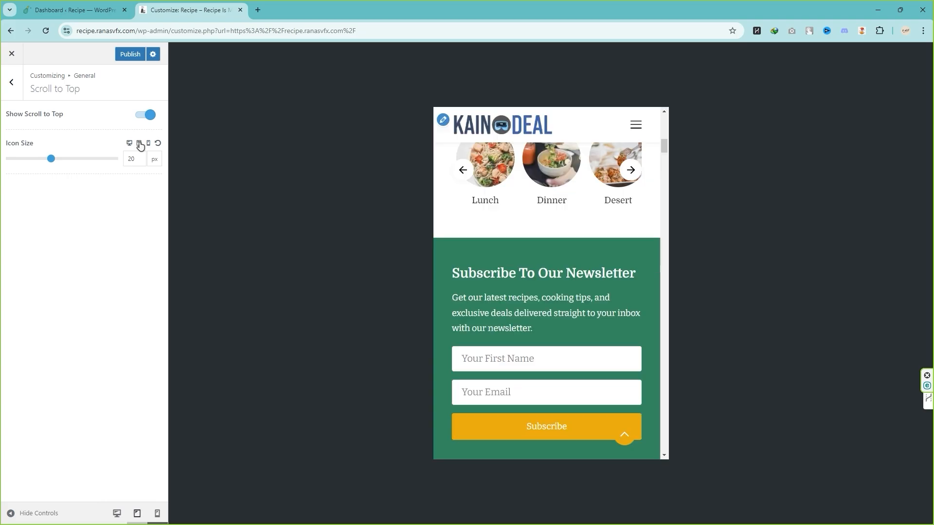
{"action": "left_click", "coordinate": [129, 143]}
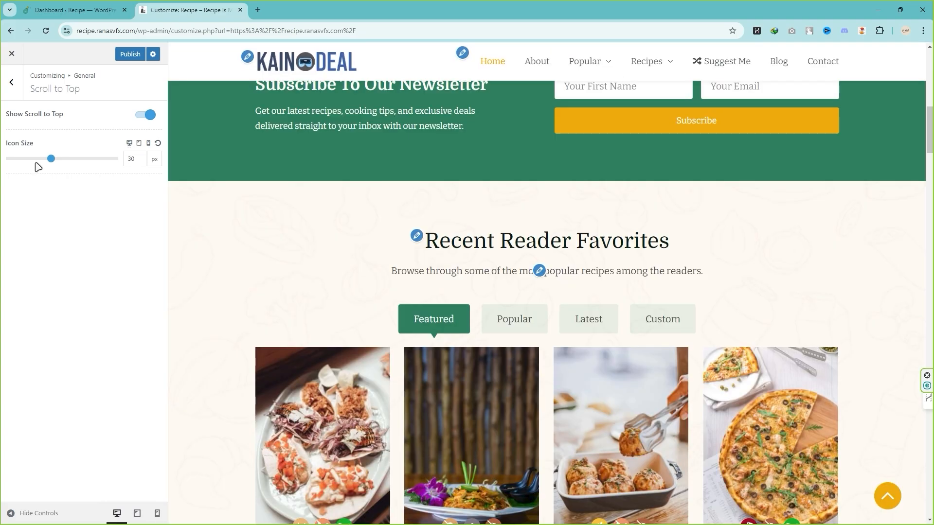
- Review the 404 page's image and post settings, and return to the main customization list
{"action": "left_click", "coordinate": [11, 84]}
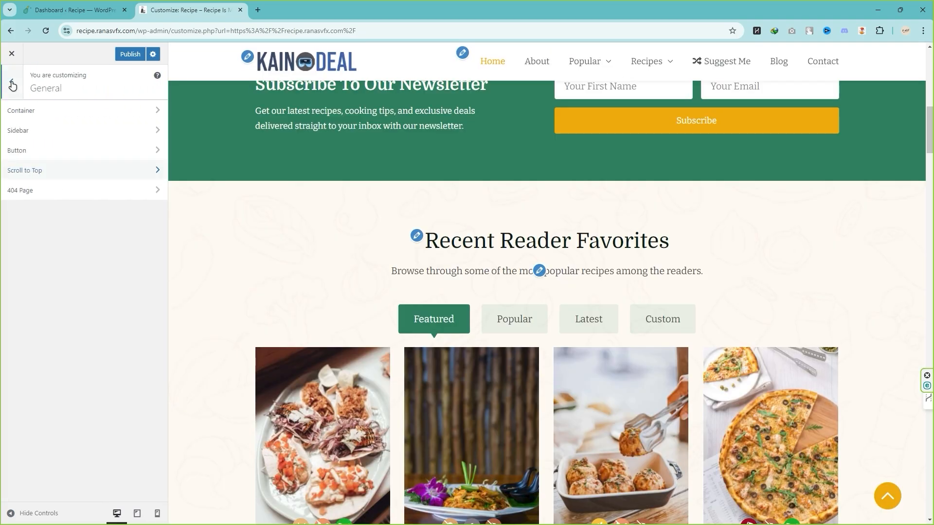
{"action": "left_click", "coordinate": [31, 194]}
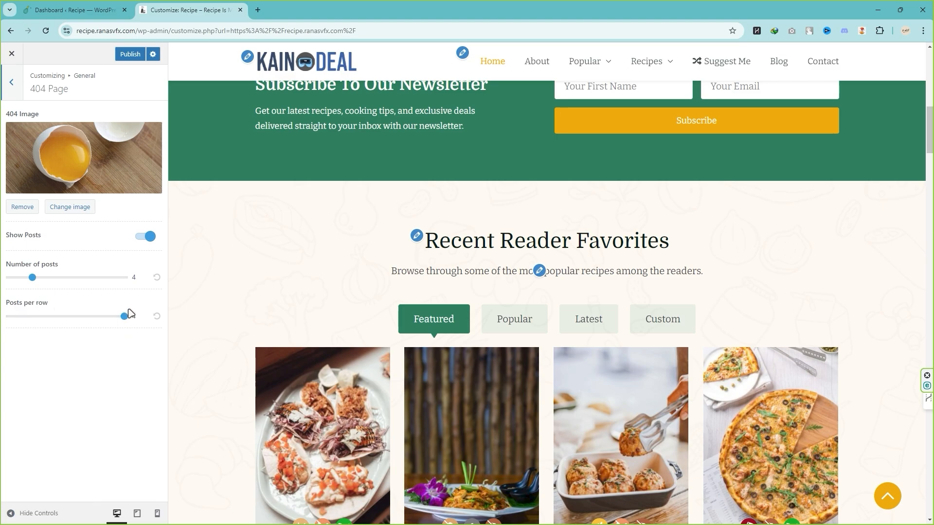
{"action": "left_click", "coordinate": [13, 86]}
{"action": "left_click", "coordinate": [12, 83]}
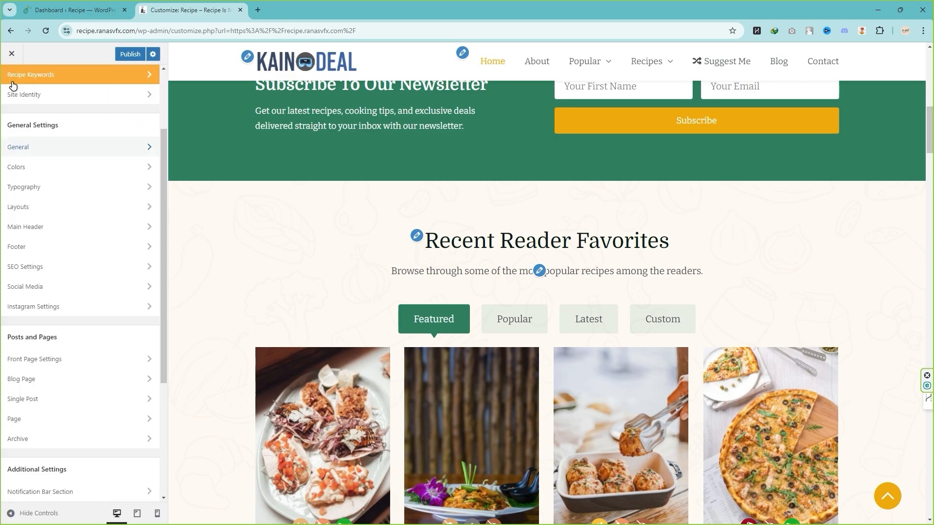
- Review the site's global color settings against the page preview, and leave the color section
{"action": "left_click", "coordinate": [22, 167]}
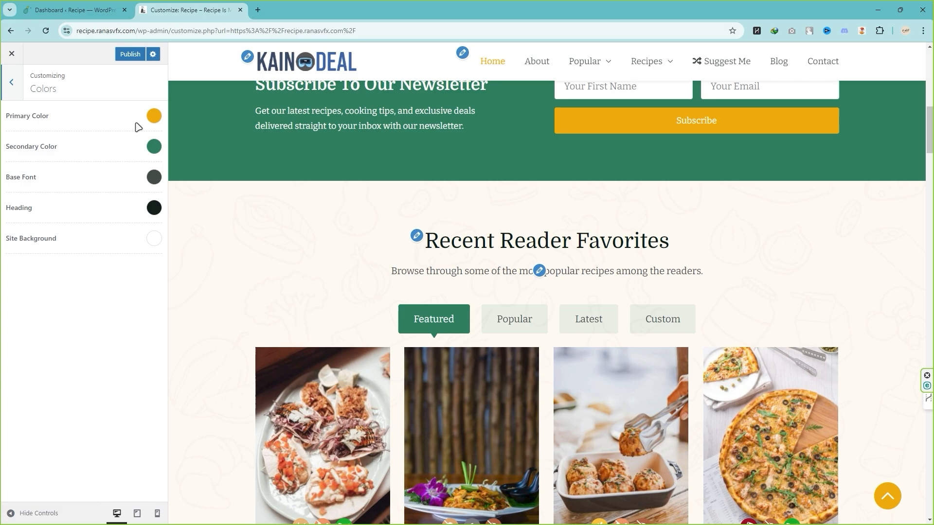
{"action": "scroll", "coordinate": [298, 174], "scroll_direction": "up", "scroll_amount": 4}
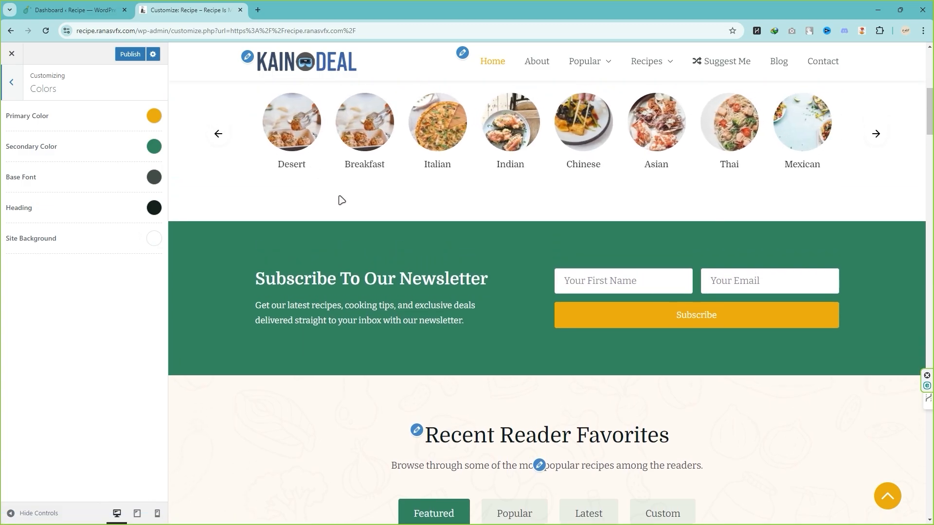
{"action": "scroll", "coordinate": [341, 200], "scroll_direction": "up", "scroll_amount": 3}
{"action": "left_click", "coordinate": [11, 82]}
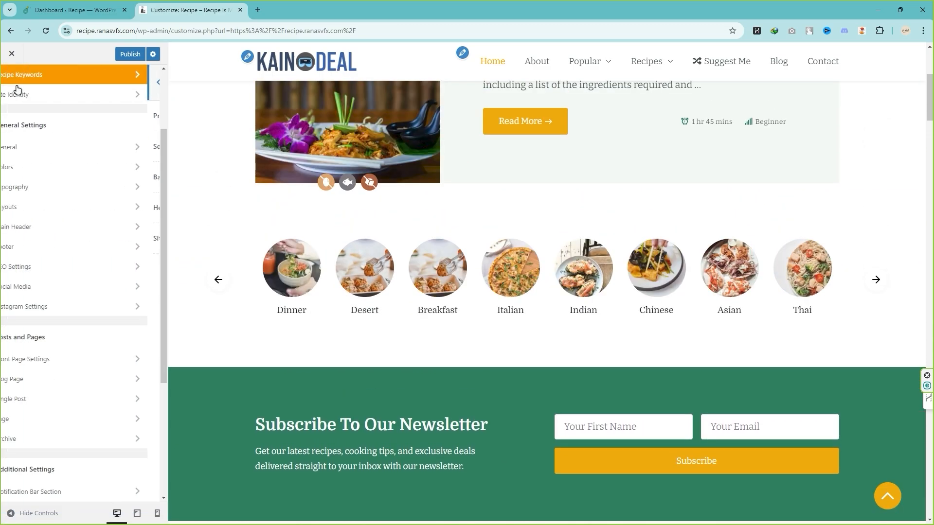
- Examine the Typography section's heading options and the base font's family, size, spacing and weight settings
{"action": "left_click", "coordinate": [56, 191]}
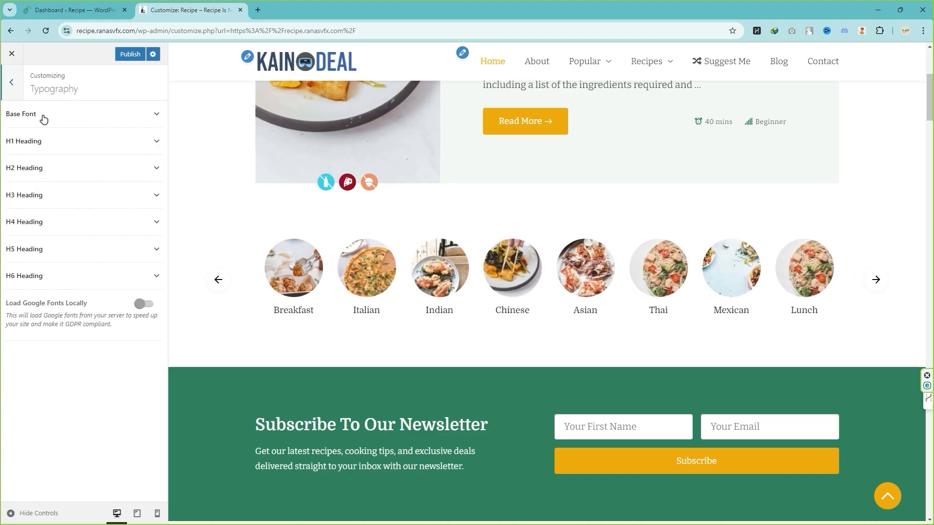
{"action": "left_click", "coordinate": [44, 146]}
{"action": "left_click", "coordinate": [44, 146]}
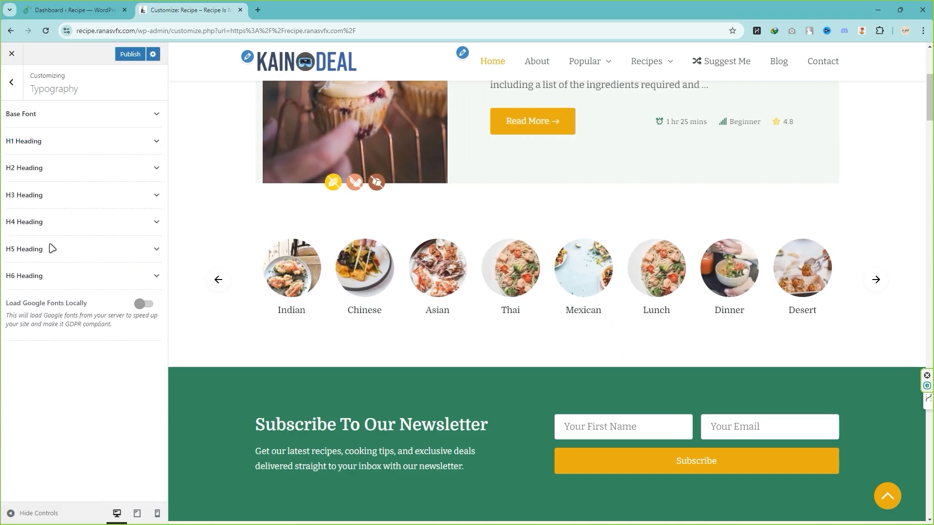
{"action": "left_click", "coordinate": [111, 117]}
{"action": "scroll", "coordinate": [58, 358], "scroll_direction": "down", "scroll_amount": 1}
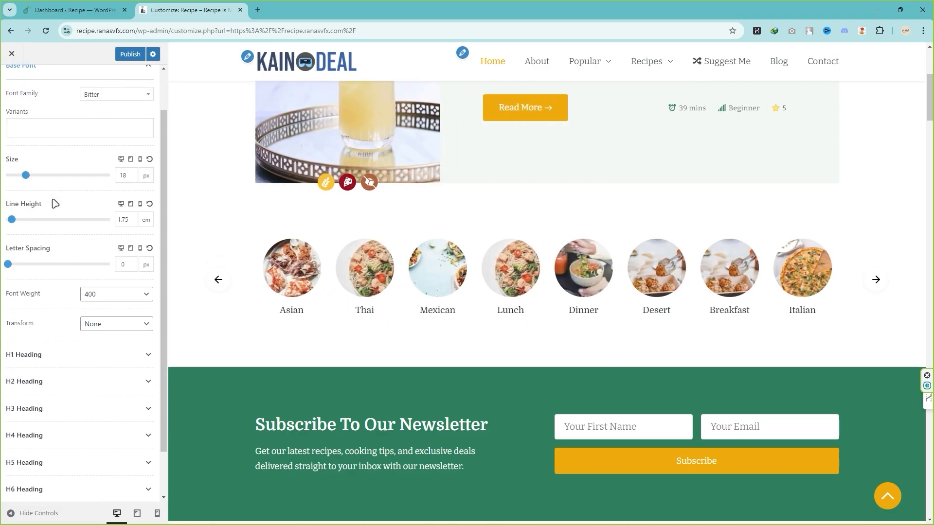
{"action": "scroll", "coordinate": [47, 118], "scroll_direction": "up", "scroll_amount": 1}
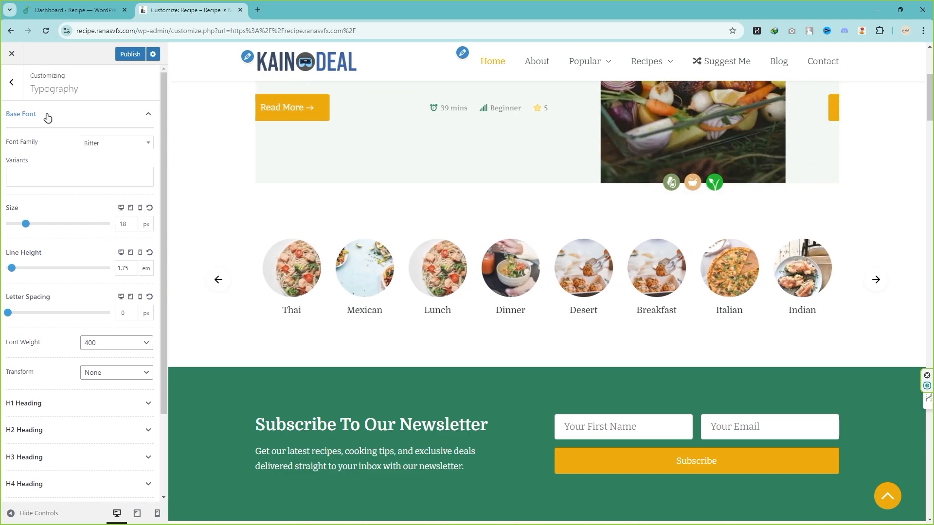
- Try the second and third header layouts in the Layouts section, restore Style One, and return to the main customization list
{"action": "left_click", "coordinate": [11, 82]}
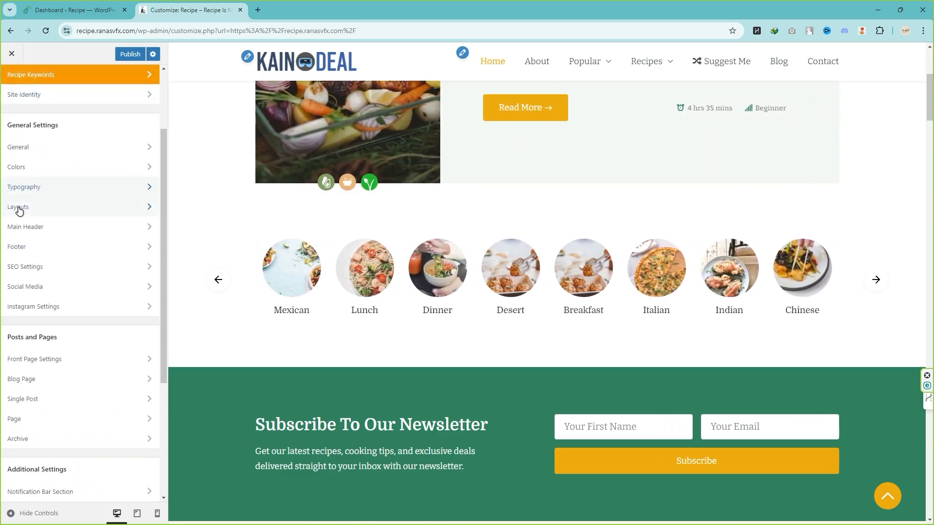
{"action": "left_click", "coordinate": [51, 210]}
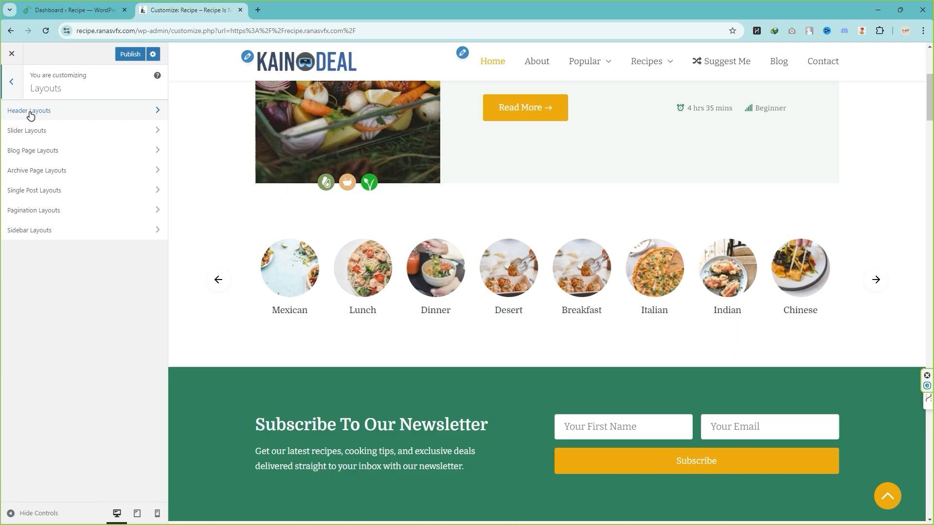
{"action": "left_click", "coordinate": [56, 116]}
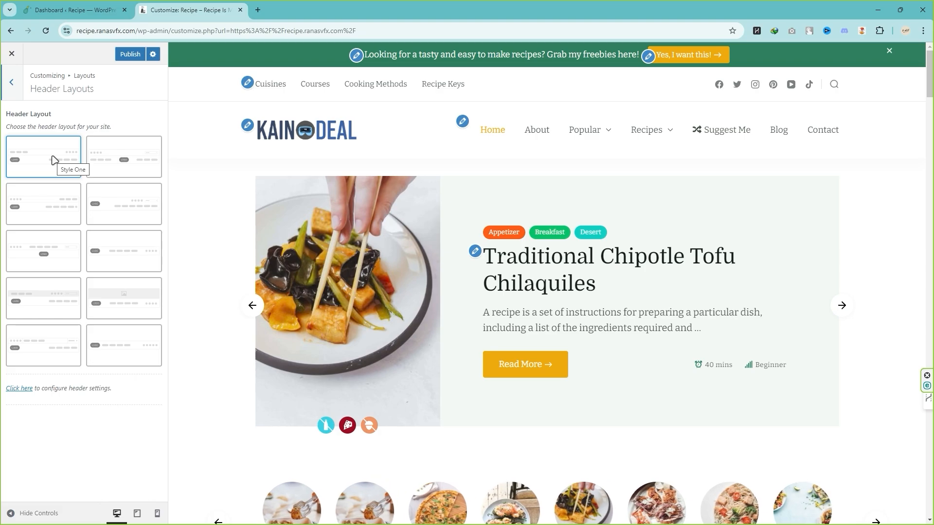
{"action": "left_click", "coordinate": [130, 167]}
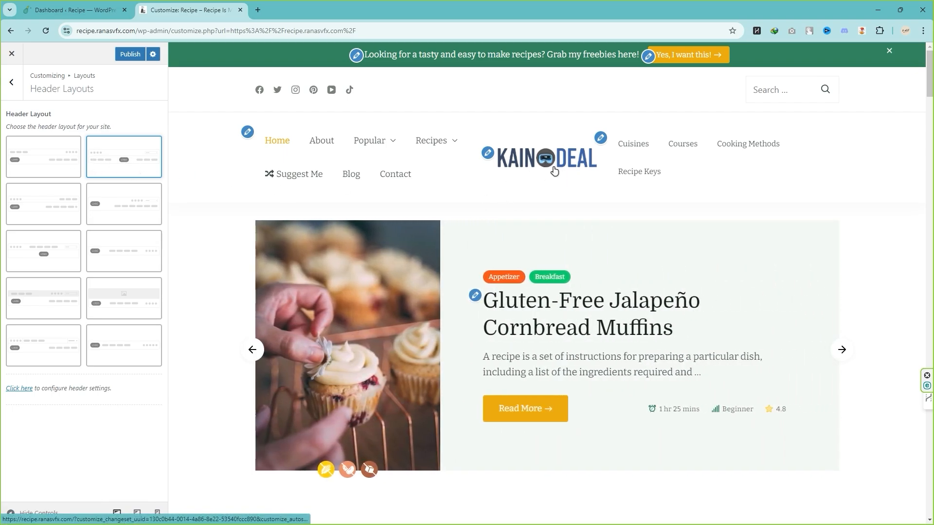
{"action": "left_click", "coordinate": [53, 212]}
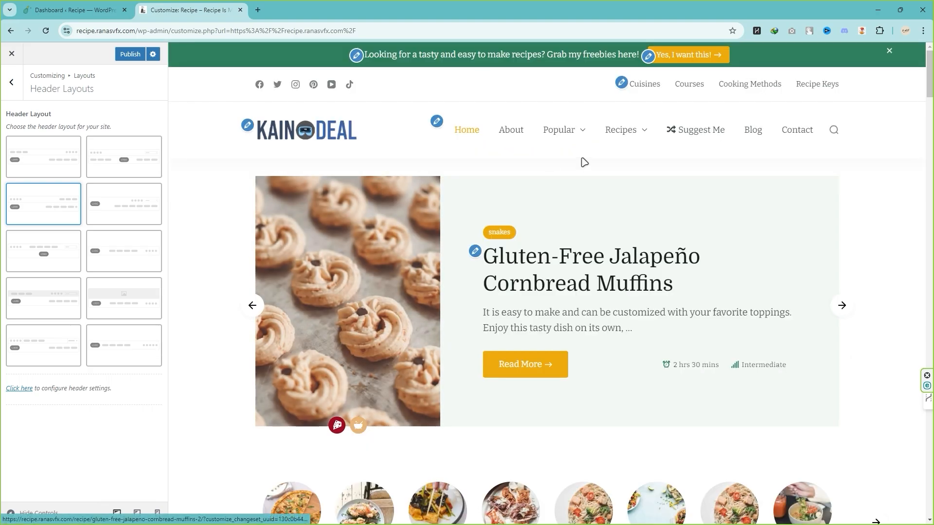
{"action": "left_click", "coordinate": [57, 154]}
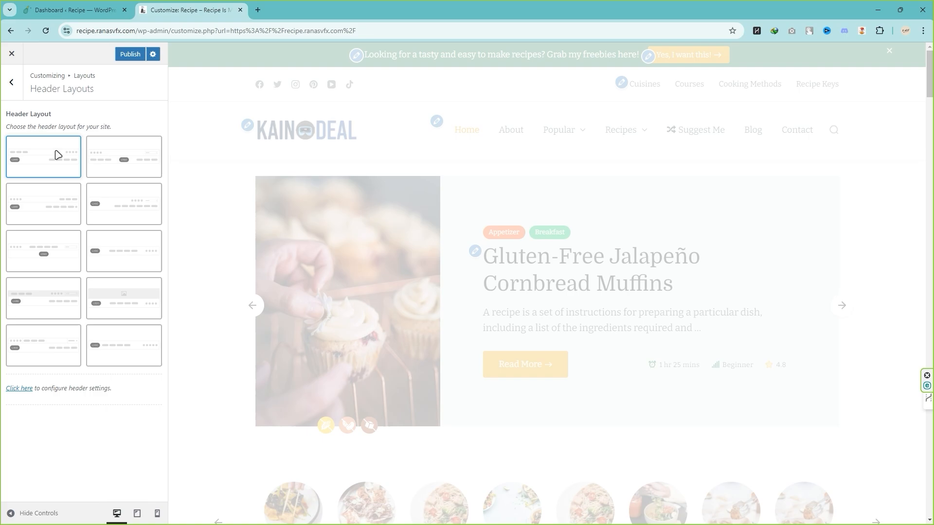
{"action": "left_click", "coordinate": [11, 81]}
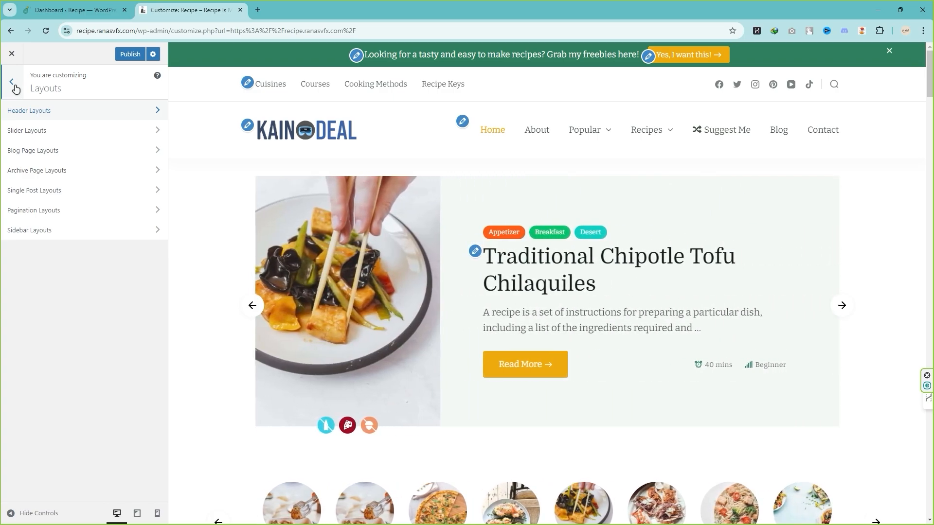
{"action": "left_click", "coordinate": [12, 82]}
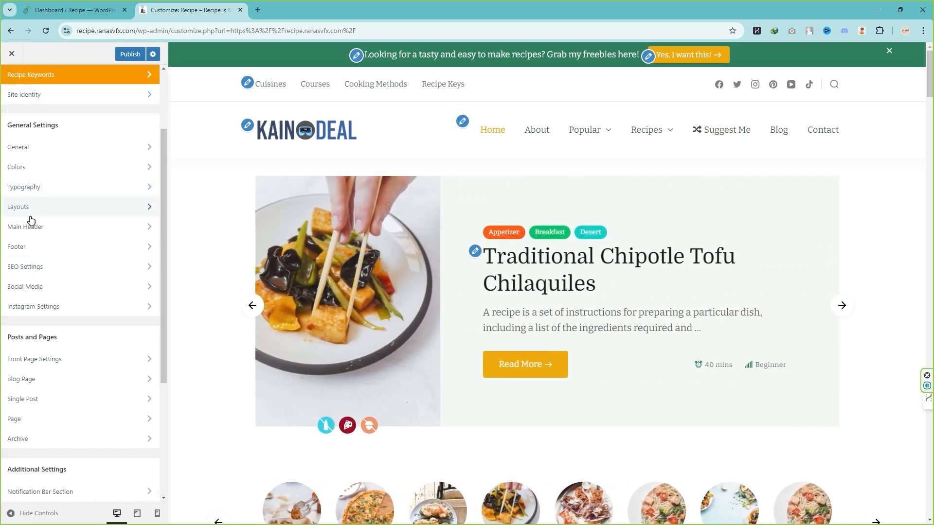
- Try the Fullwidth header width in the Main Header's general settings, and switch it back to Boxed
{"action": "left_click", "coordinate": [51, 231]}
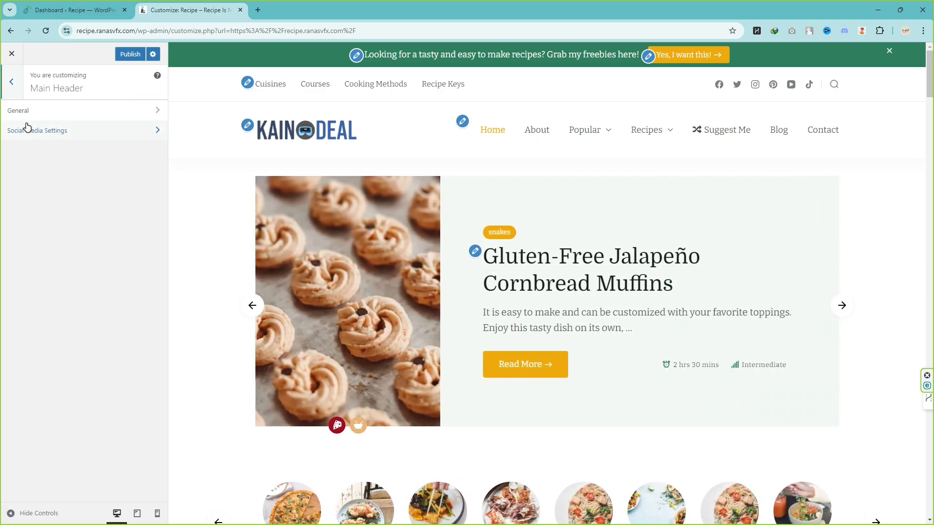
{"action": "left_click", "coordinate": [38, 114]}
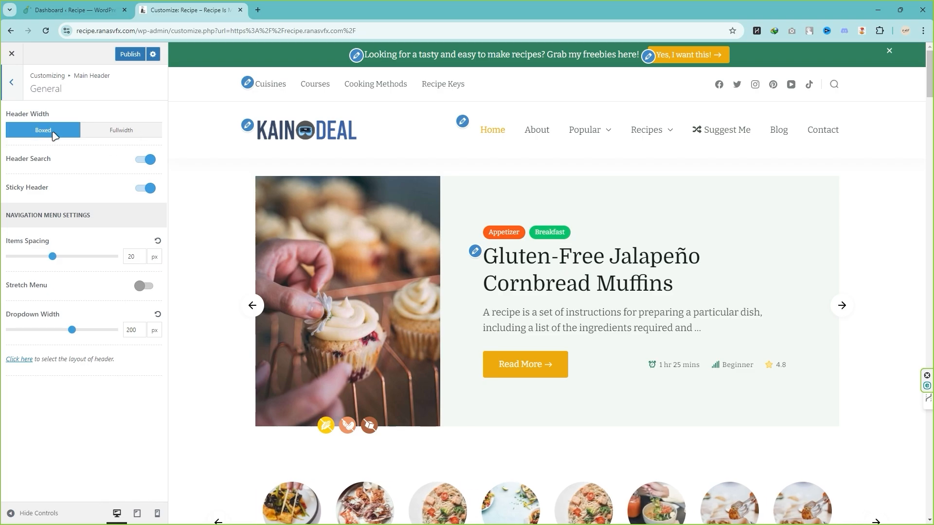
{"action": "left_click", "coordinate": [128, 134]}
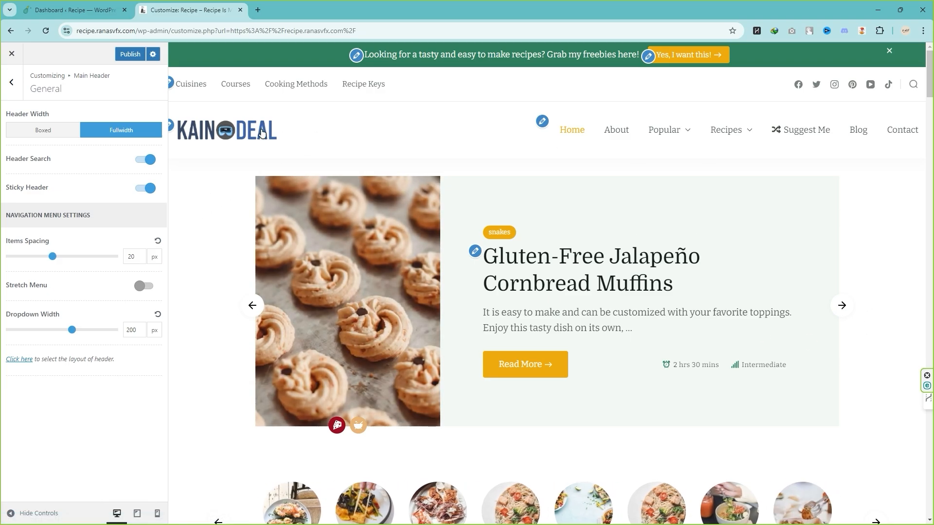
{"action": "left_click", "coordinate": [46, 130]}
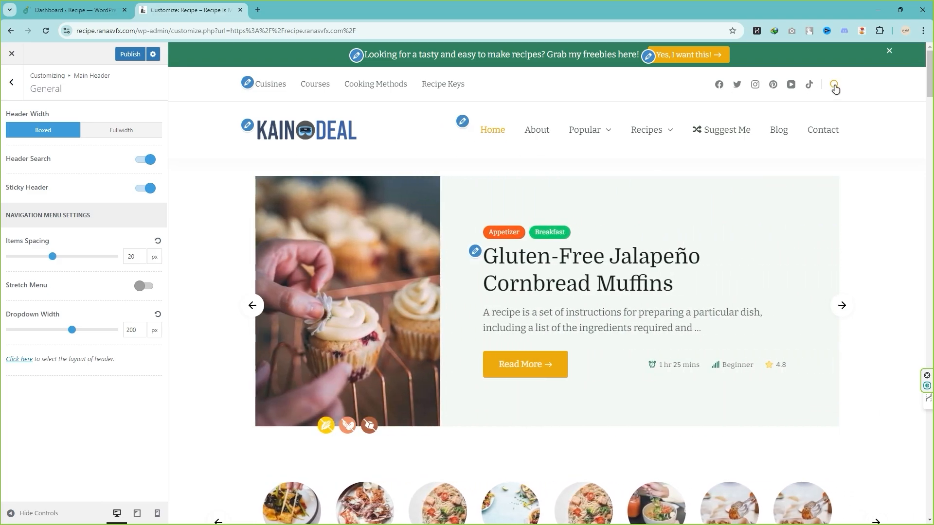
- Test the page preview with Header Search and Sticky Header turned off, and turn both options back on
{"action": "left_click", "coordinate": [139, 162]}
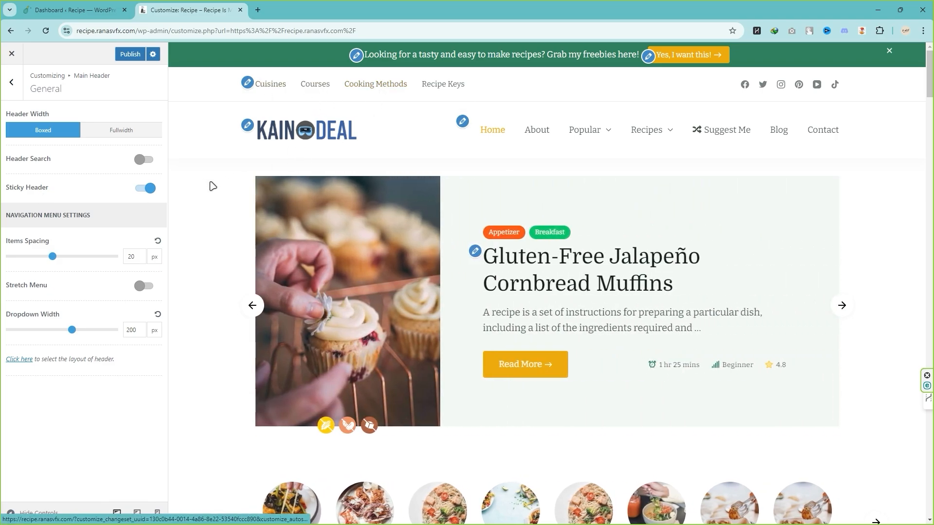
{"action": "scroll", "coordinate": [531, 218], "scroll_direction": "down", "scroll_amount": 8}
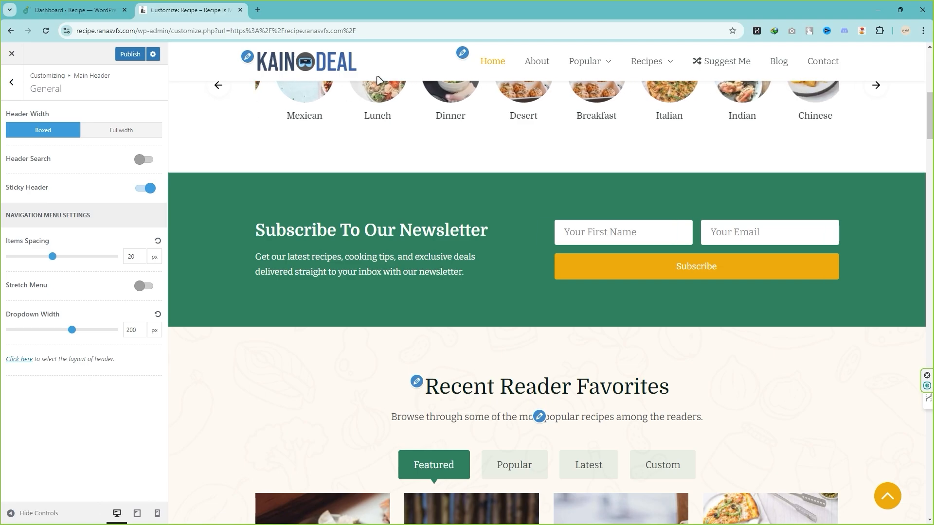
{"action": "scroll", "coordinate": [408, 194], "scroll_direction": "down", "scroll_amount": 6}
{"action": "scroll", "coordinate": [408, 194], "scroll_direction": "up", "scroll_amount": 14}
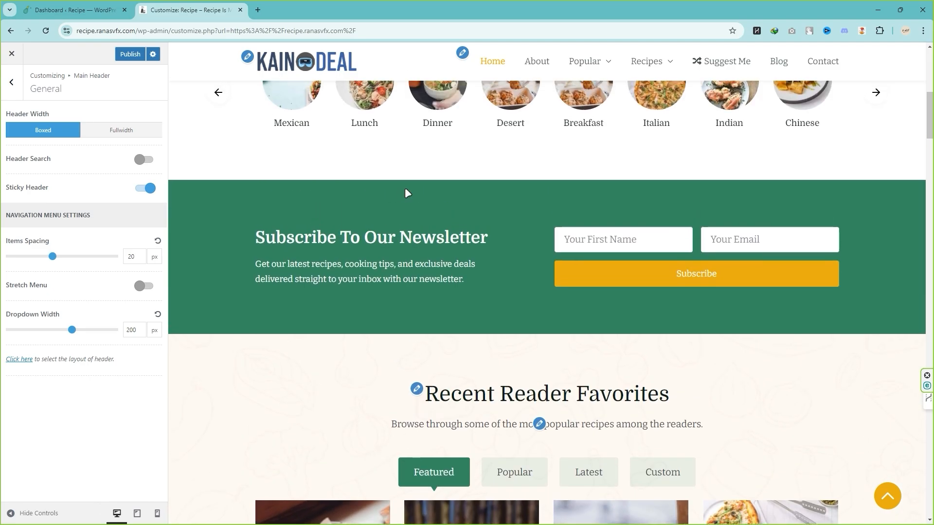
{"action": "left_click", "coordinate": [145, 188]}
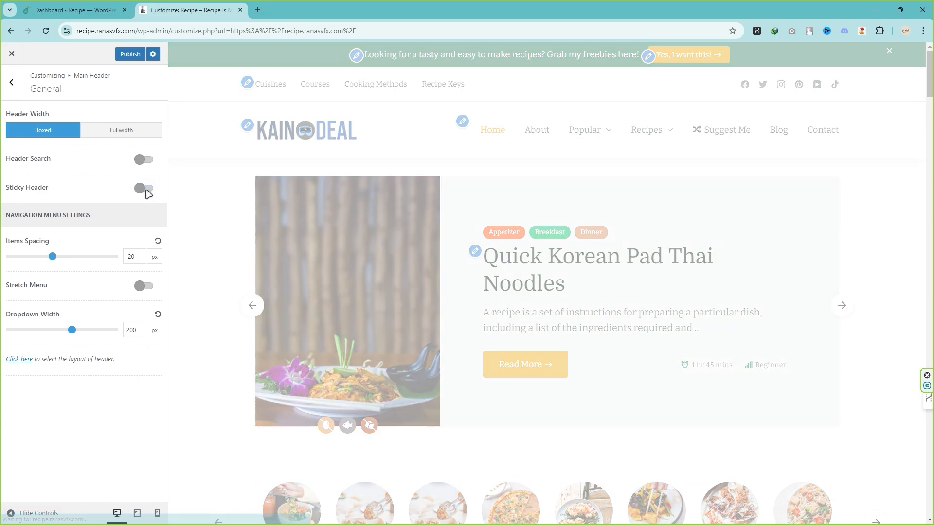
{"action": "scroll", "coordinate": [405, 209], "scroll_direction": "down", "scroll_amount": 18}
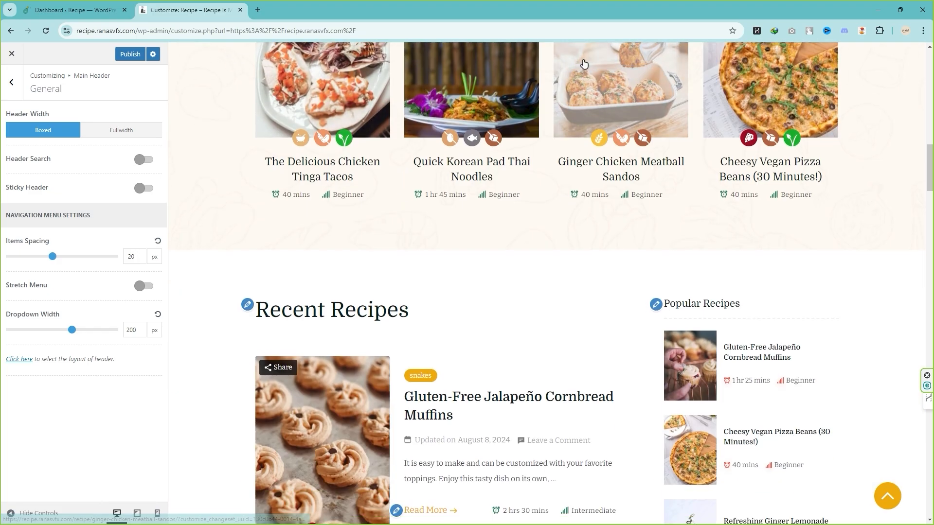
{"action": "scroll", "coordinate": [564, 208], "scroll_direction": "down", "scroll_amount": 5}
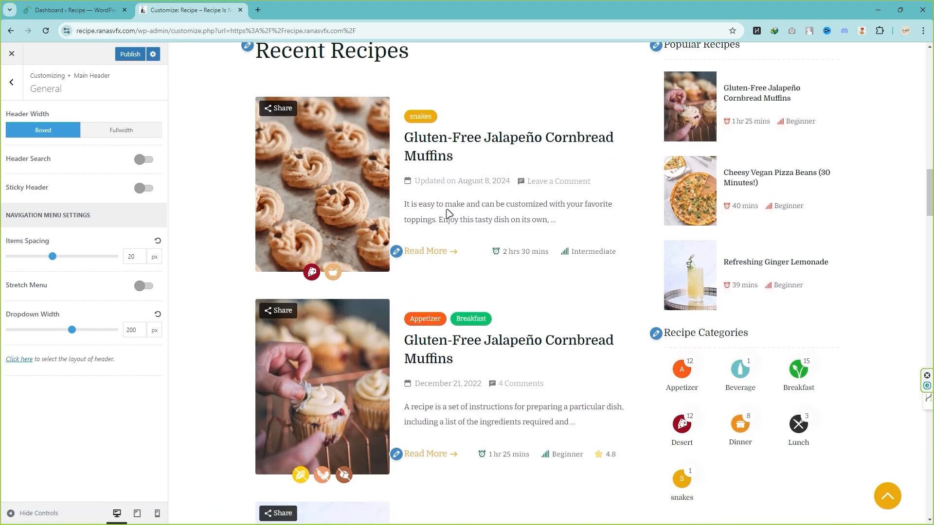
{"action": "scroll", "coordinate": [477, 210], "scroll_direction": "up", "scroll_amount": 12}
{"action": "left_click", "coordinate": [144, 161]}
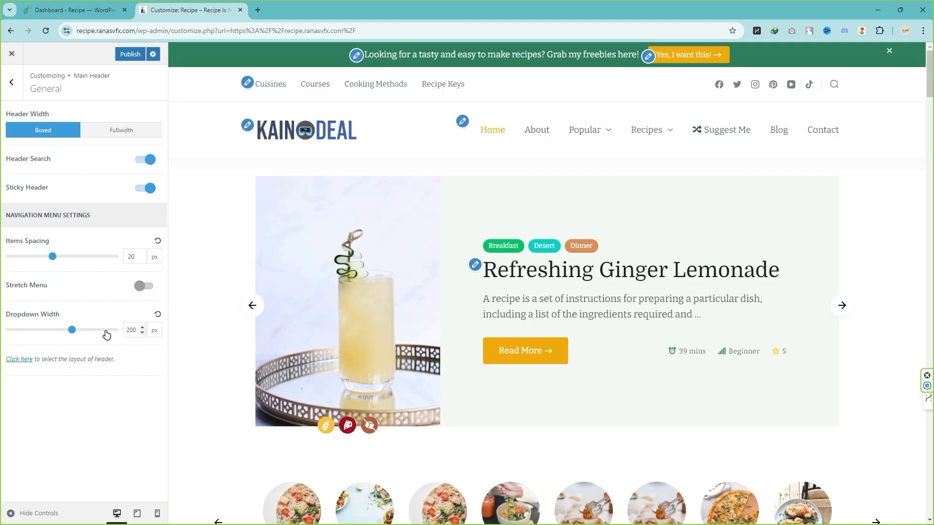
- Review the navigation menu's Dropdown Width setting, publish the customizations, and leave the header's general settings
{"action": "mouse_move", "coordinate": [589, 135]}
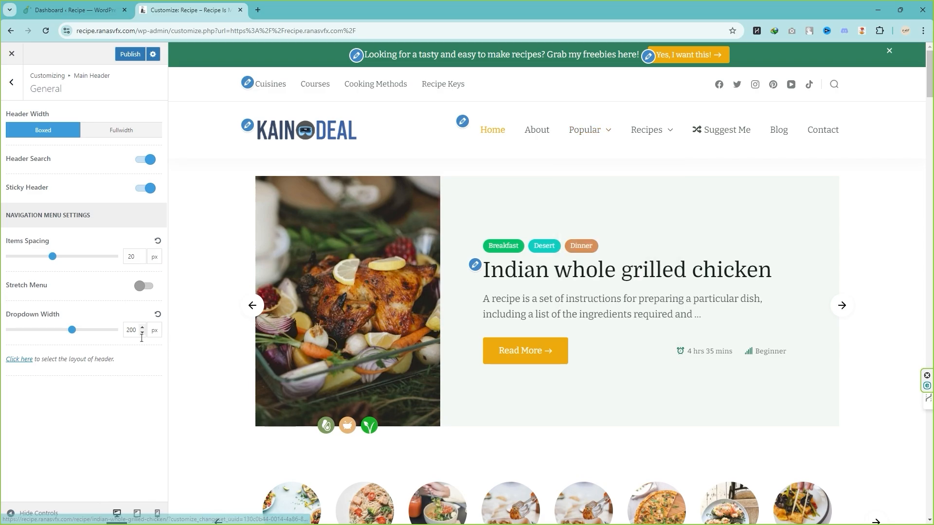
{"action": "left_click", "coordinate": [124, 332]}
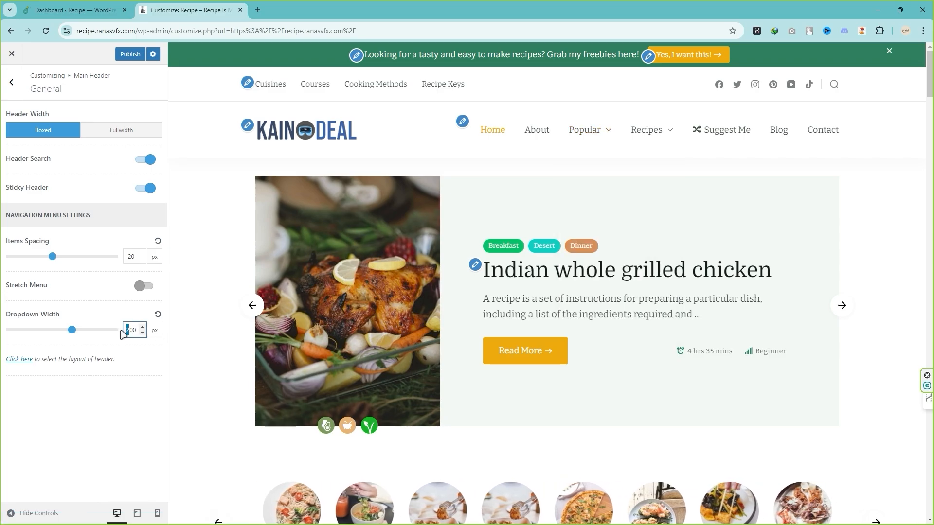
{"action": "mouse_move", "coordinate": [586, 130]}
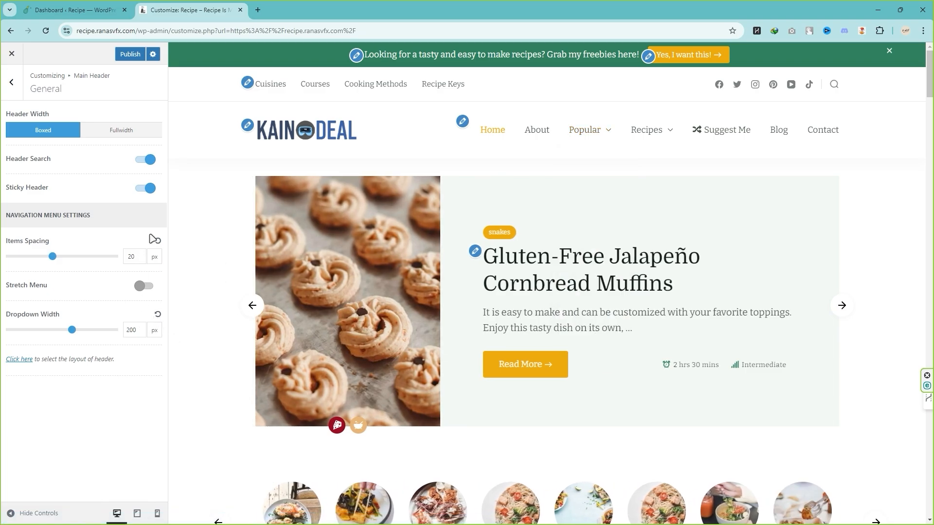
{"action": "left_click", "coordinate": [127, 56]}
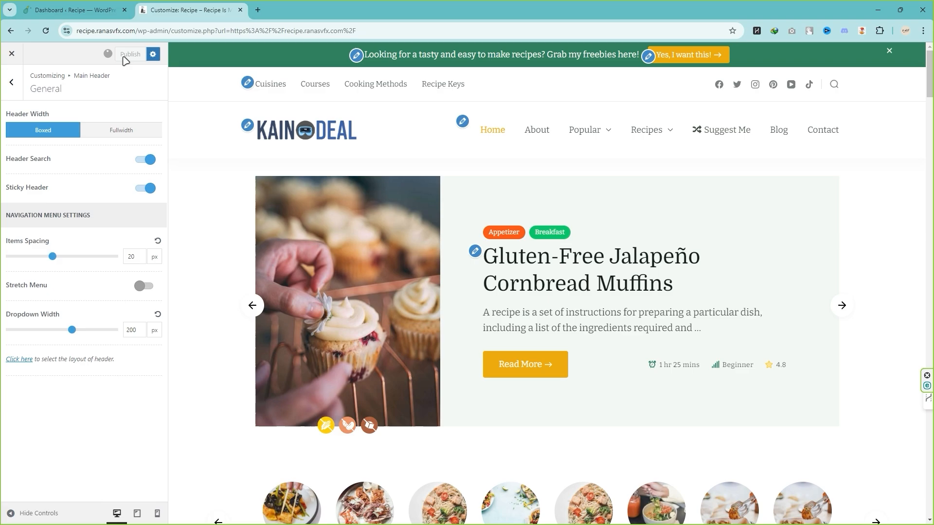
{"action": "left_click", "coordinate": [12, 82]}
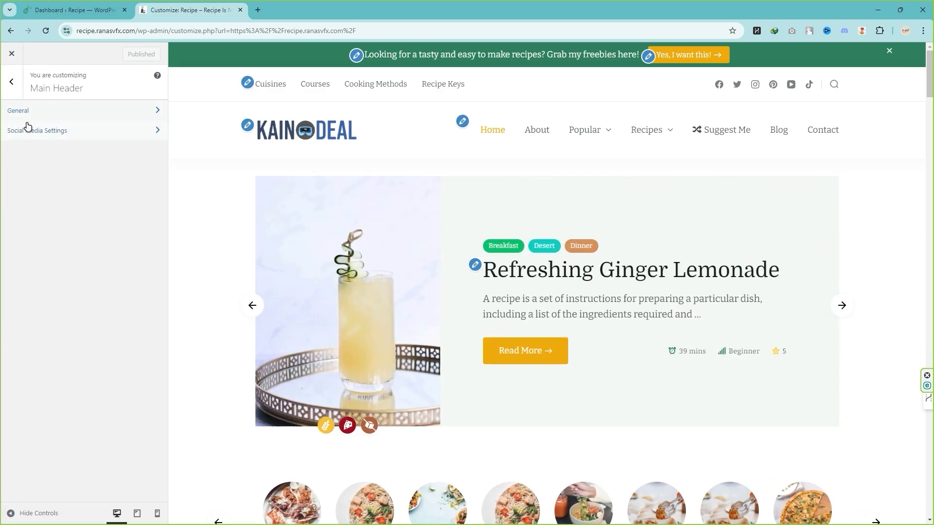
- Go from the header's Social Media Settings to the social profile links, and set the Facebook link to facebook.com/ranasvfx
{"action": "left_click", "coordinate": [76, 134]}
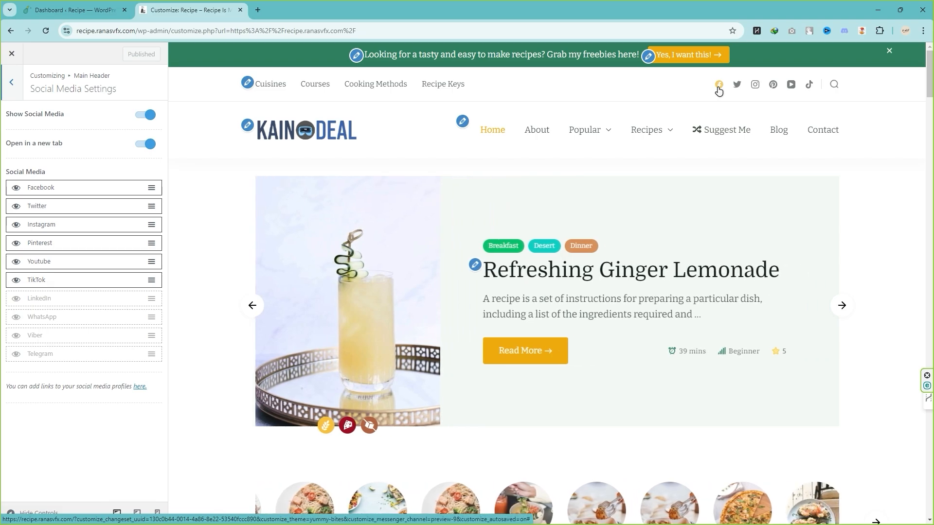
{"action": "left_click", "coordinate": [139, 389]}
{"action": "left_click_drag", "start_coordinate": [36, 180], "coordinate": [12, 181]}
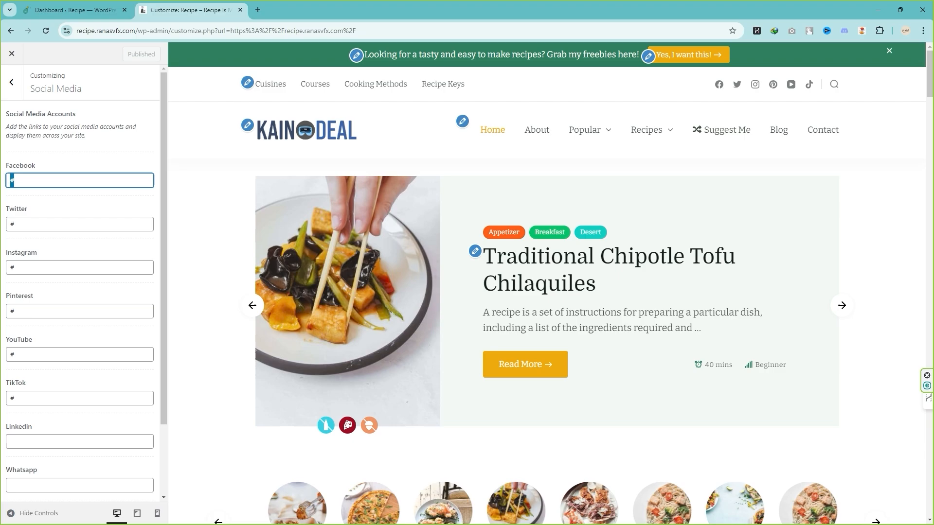
{"action": "type", "text": "facebook.com/ranasvfx"}
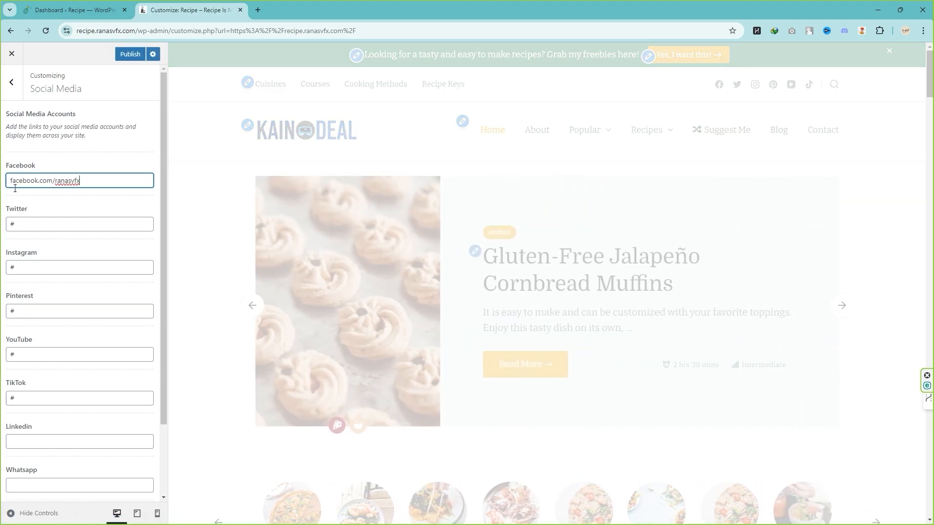
- Set the Twitter profile link to twitter.com/ranasvfx
{"action": "left_click_drag", "start_coordinate": [29, 227], "coordinate": [12, 225]}
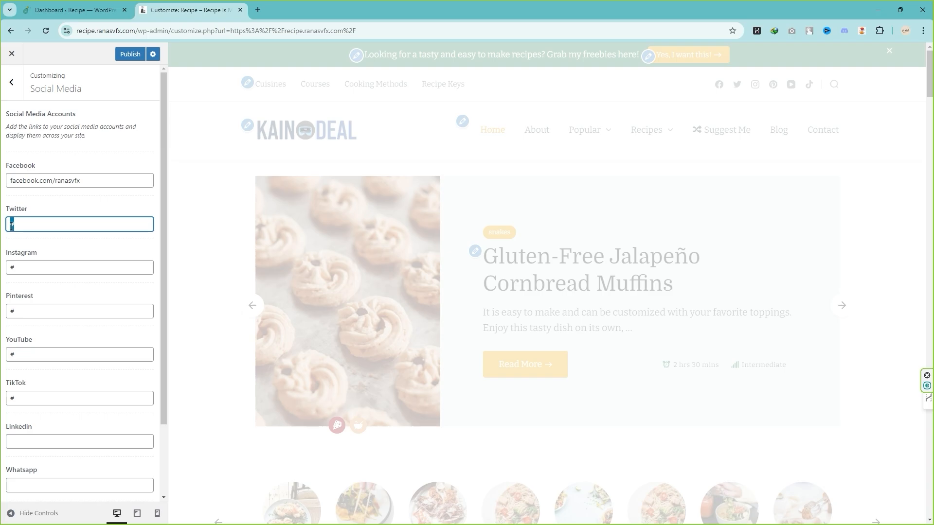
{"action": "type", "text": "twitter"}
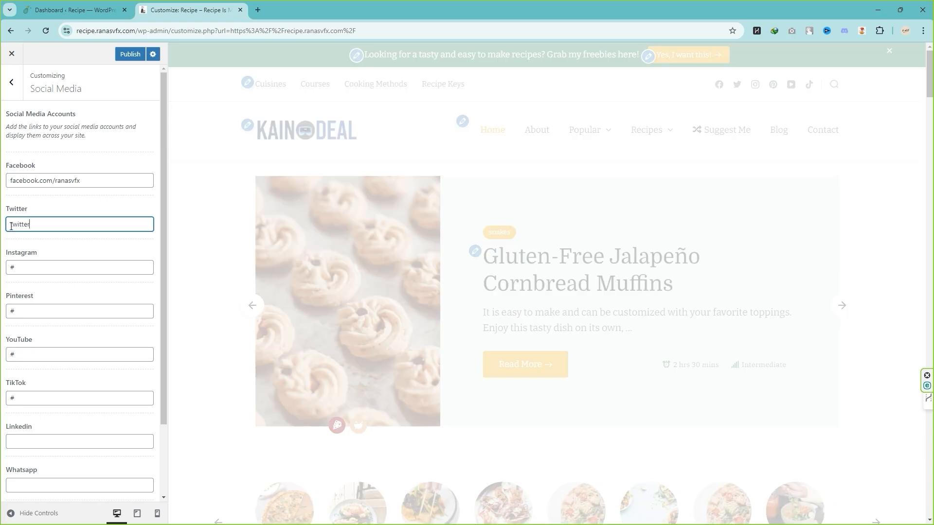
{"action": "type", "text": ".com/rana"}
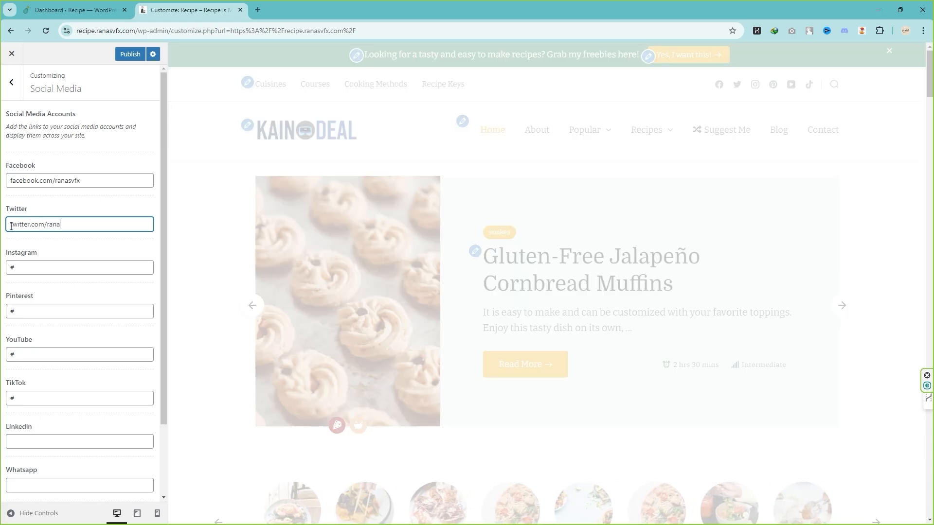
{"action": "type", "text": "svfx"}
{"action": "key", "text": "Tab"}
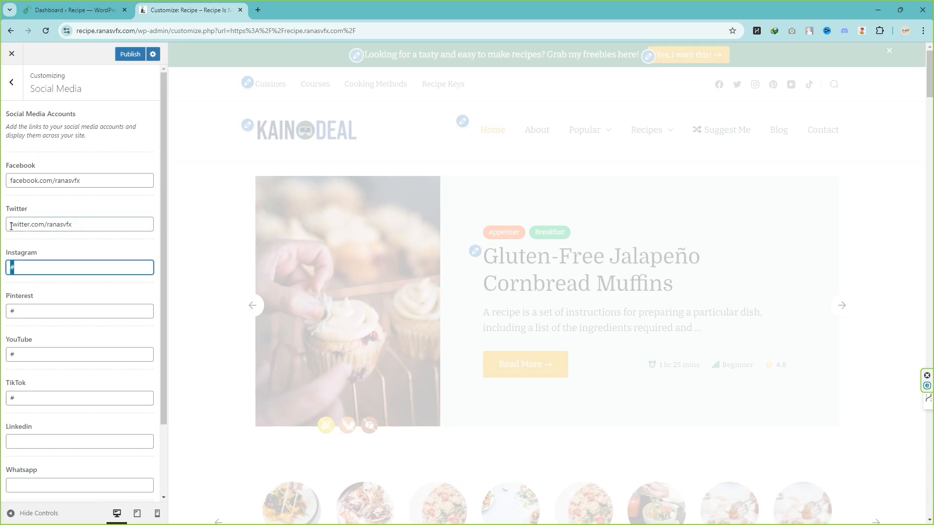
- Set the Instagram link to instagram.com/ranasvfx and the Pinterest link to pinterest.com/ranasvfx
{"action": "type", "text": "instagram.com/"}
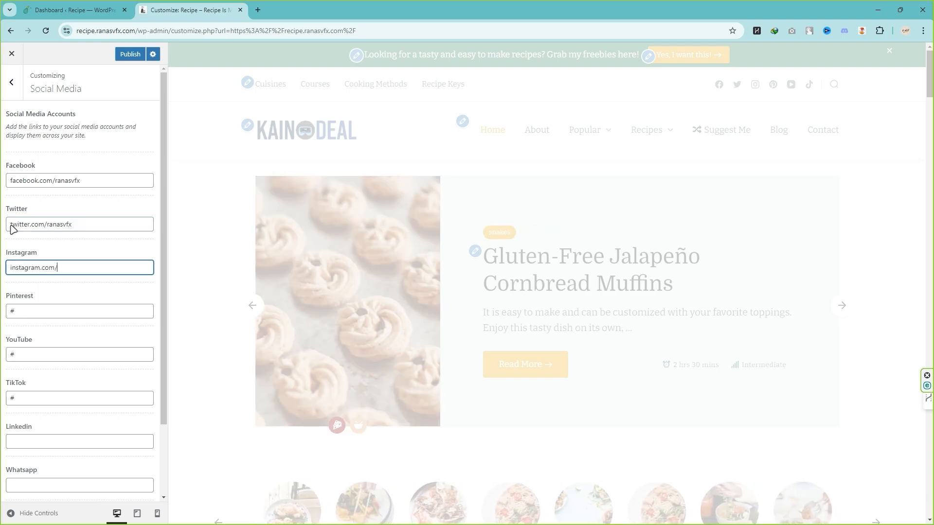
{"action": "type", "text": "svfx"}
{"action": "key", "text": "Tab"}
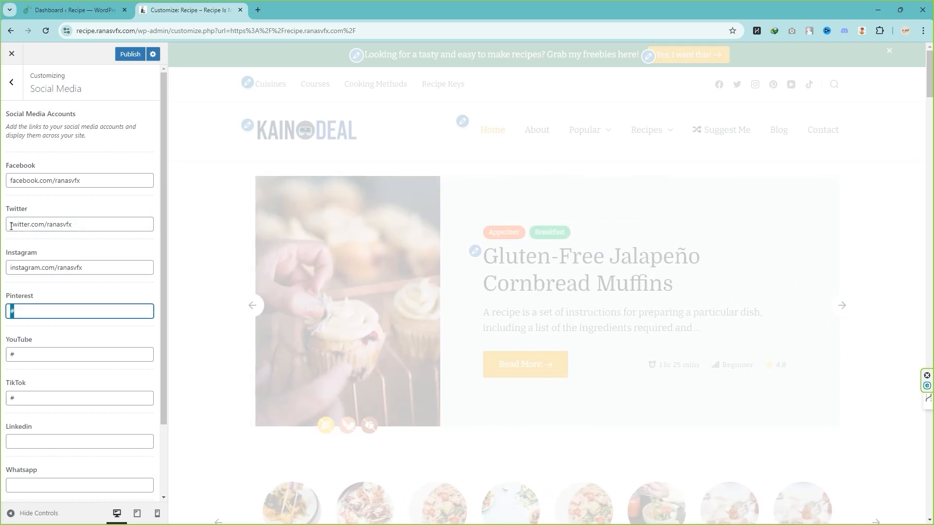
{"action": "type", "text": "pinterest.com"}
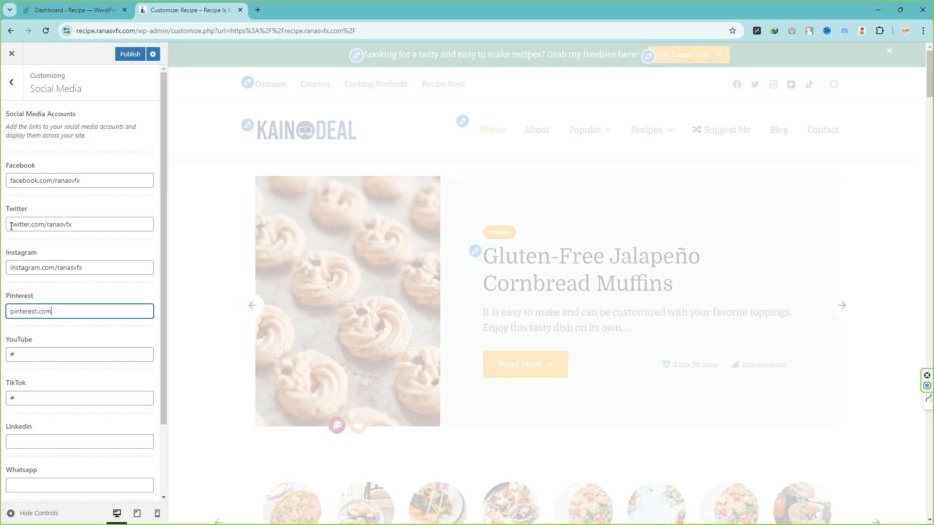
{"action": "type", "text": "/ranasvfx"}
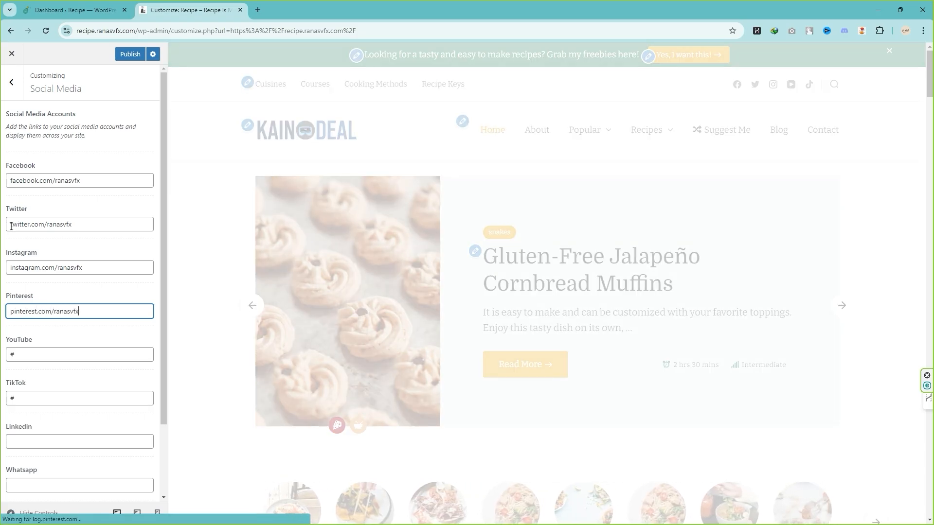
- Set the YouTube profile link to youtube.com/ranasvfx and publish the customizations
{"action": "key", "text": "Tab"}
{"action": "type", "text": "youtu"}
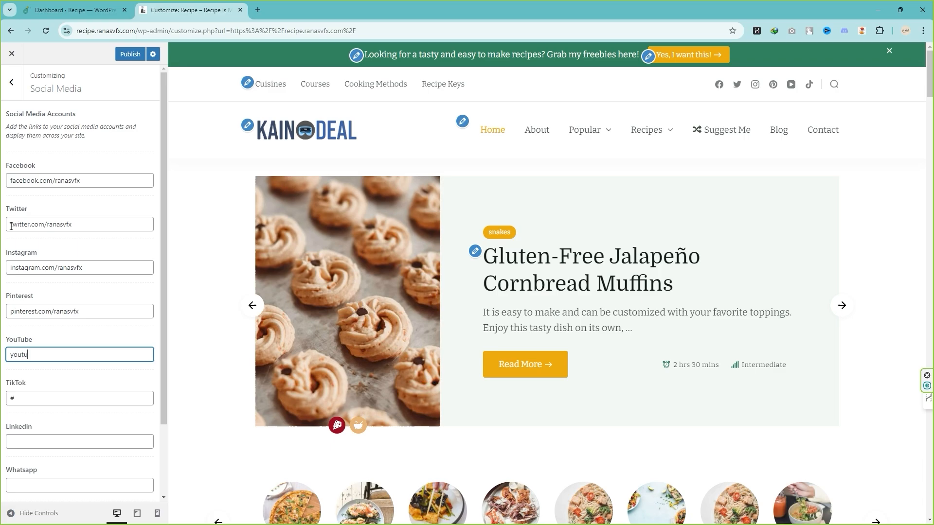
{"action": "type", "text": "be.com/r"}
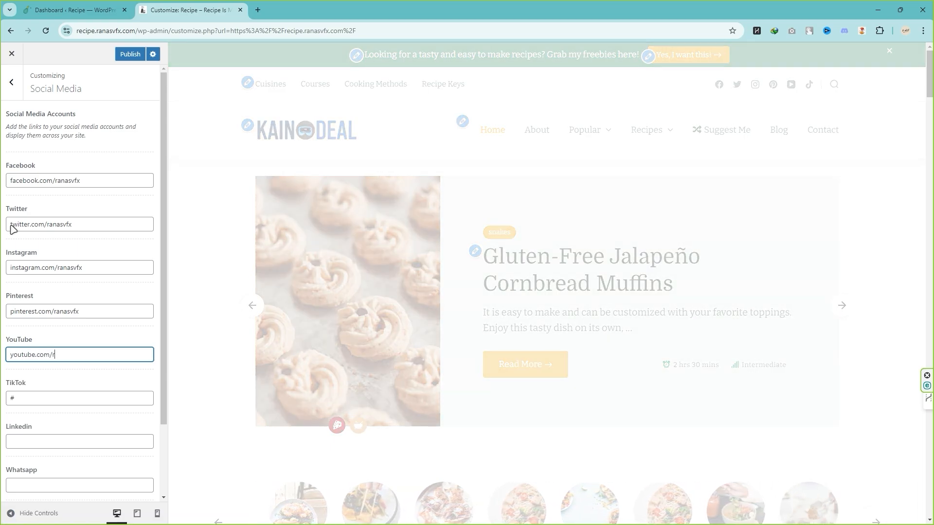
{"action": "type", "text": "anasvfx"}
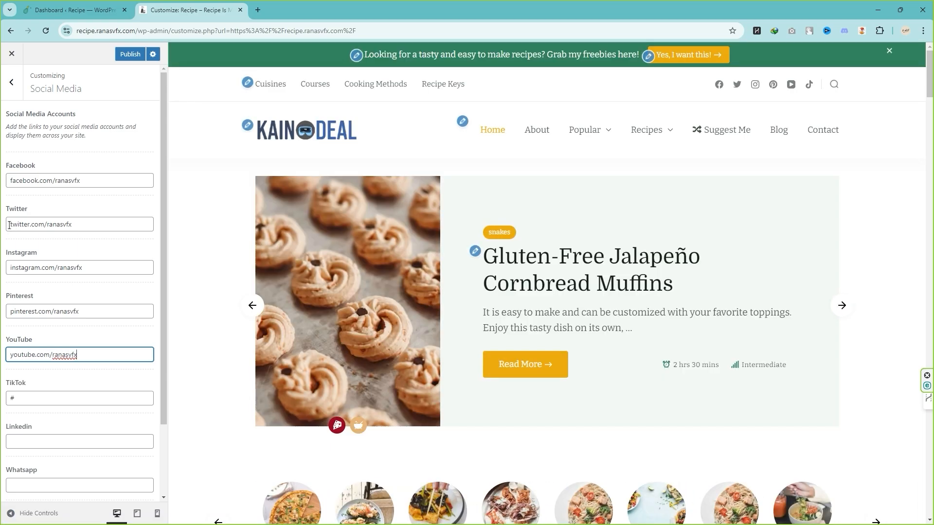
{"action": "left_click", "coordinate": [130, 54]}
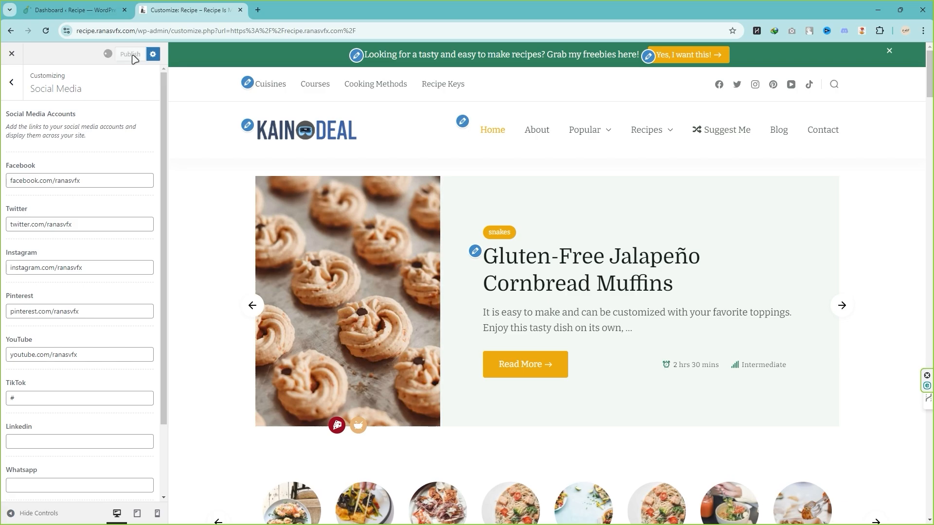
- Try enabling the Instagram Section in Instagram Settings, check its feed above the footer in the site preview, and disable it again
{"action": "left_click", "coordinate": [14, 82]}
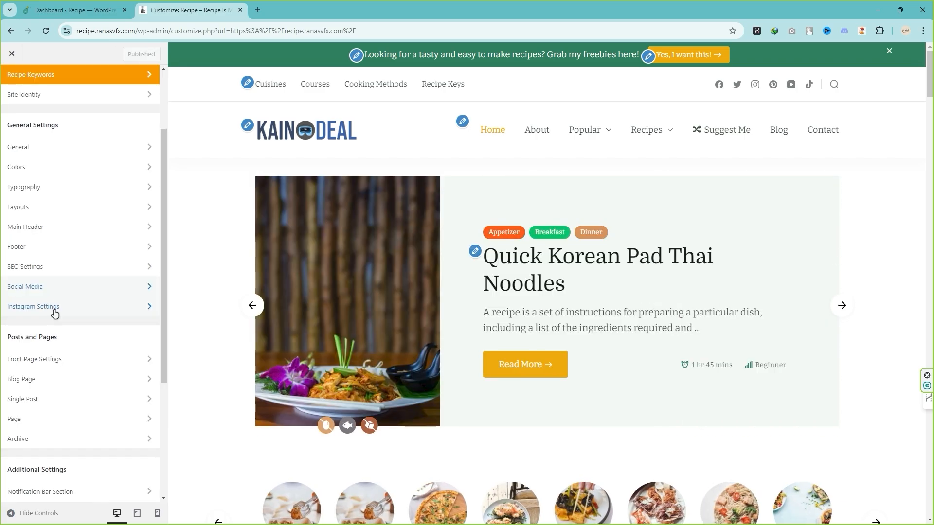
{"action": "left_click", "coordinate": [54, 311]}
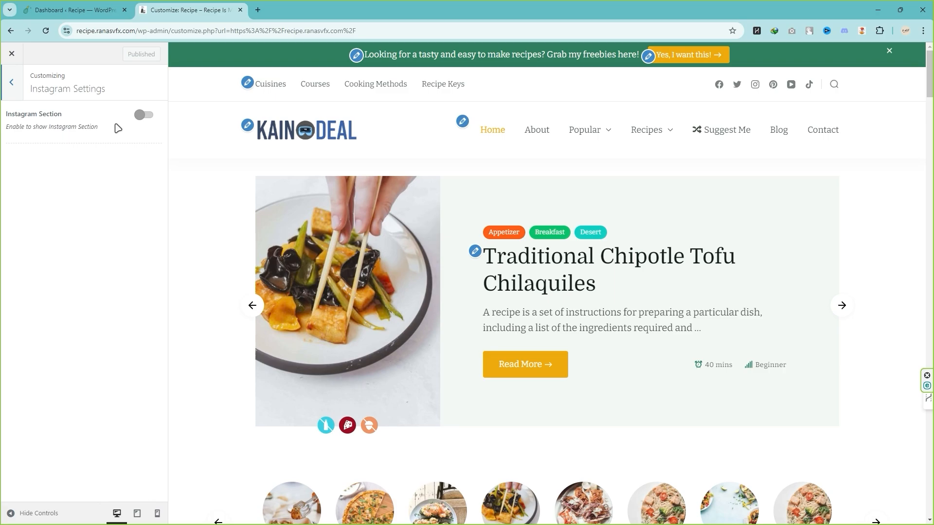
{"action": "left_click", "coordinate": [149, 116]}
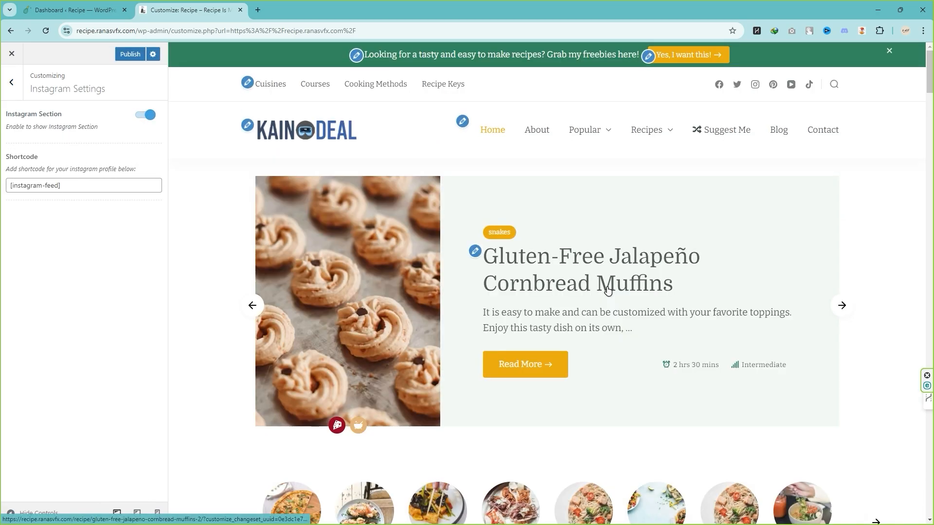
{"action": "scroll", "coordinate": [608, 292], "scroll_direction": "down", "scroll_amount": 20}
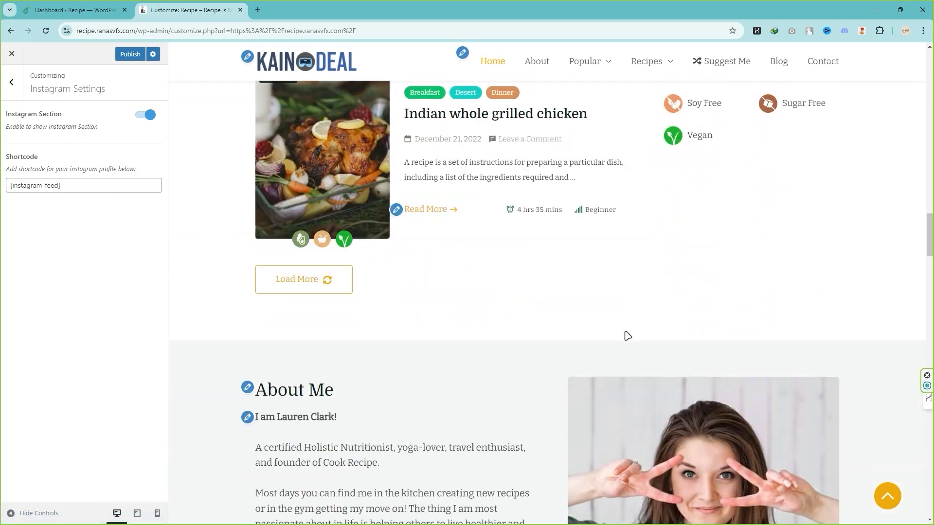
{"action": "scroll", "coordinate": [627, 336], "scroll_direction": "down", "scroll_amount": 20}
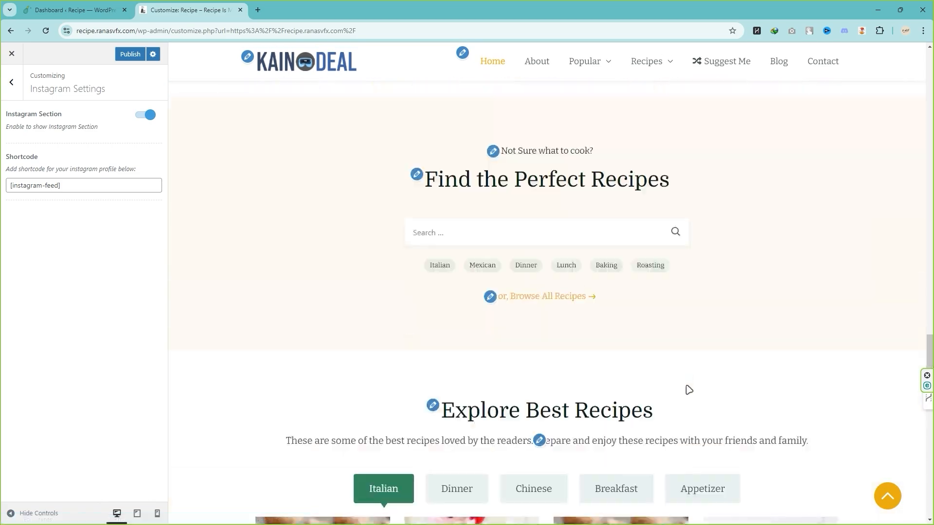
{"action": "scroll", "coordinate": [689, 390], "scroll_direction": "down", "scroll_amount": 20}
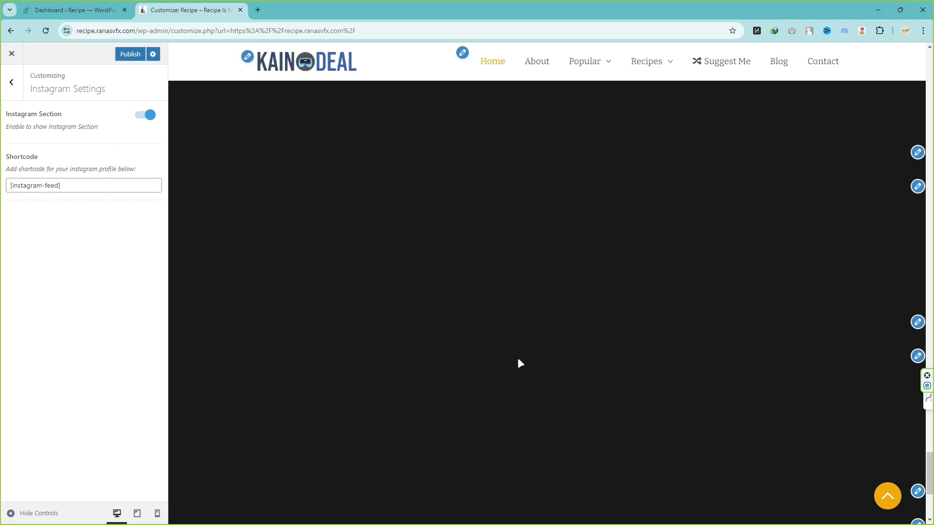
{"action": "scroll", "coordinate": [519, 364], "scroll_direction": "up", "scroll_amount": 5}
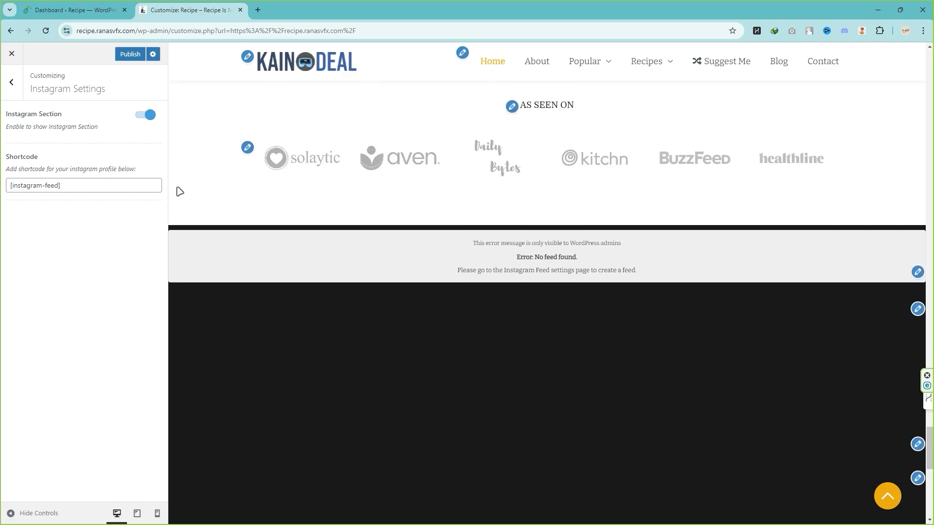
{"action": "left_click", "coordinate": [146, 114]}
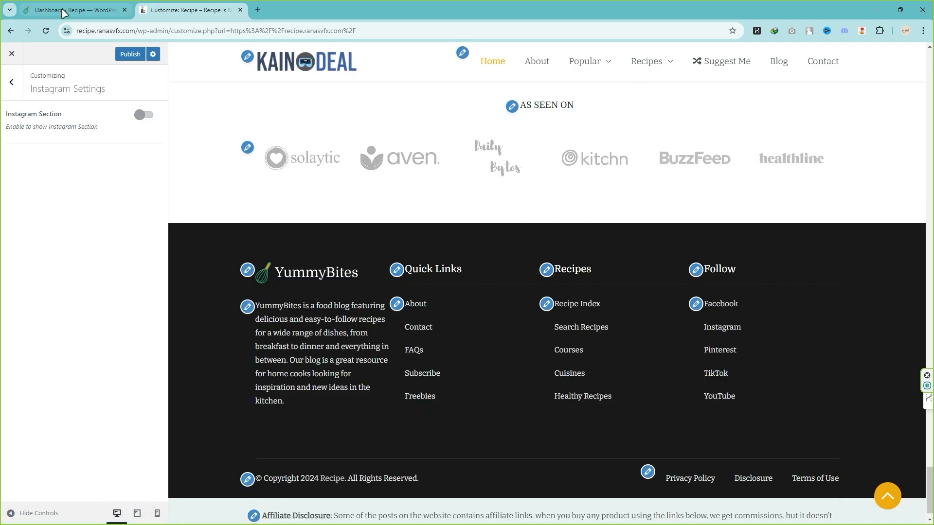
- Look up the Instagram Feed plugin's entries in the WordPress dashboard and return to the theme customizer
{"action": "left_click", "coordinate": [73, 10]}
{"action": "scroll", "coordinate": [66, 306], "scroll_direction": "down", "scroll_amount": 1}
{"action": "mouse_move", "coordinate": [32, 368]}
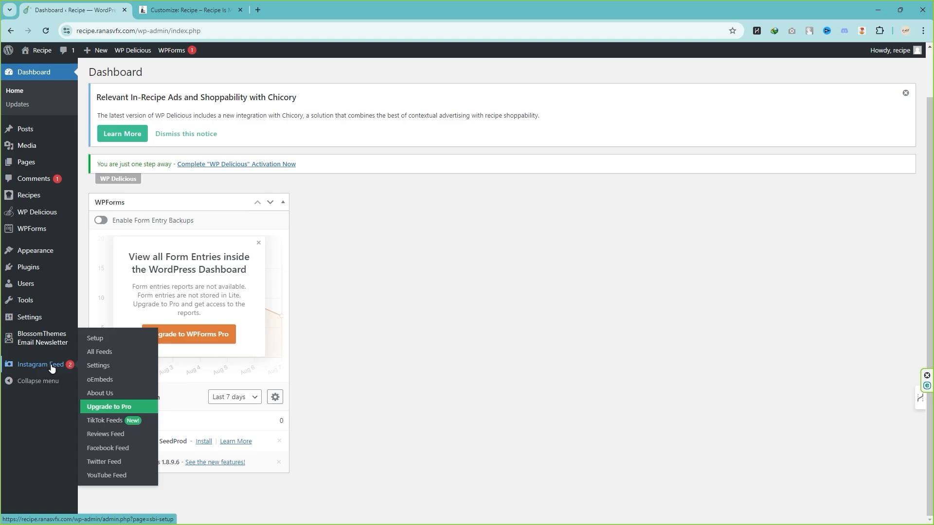
{"action": "left_click", "coordinate": [190, 9]}
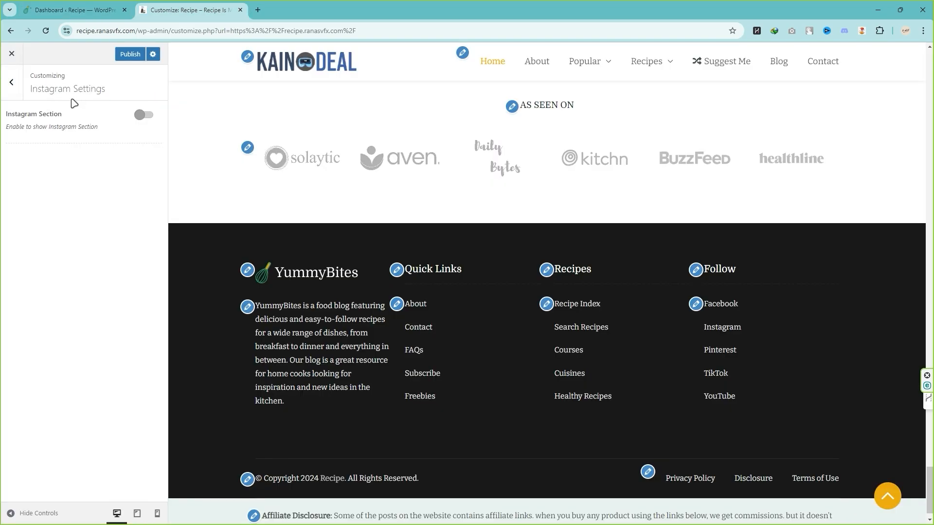
- Go from the Instagram Settings to the Banner Section of the Front Page Settings
{"action": "left_click", "coordinate": [19, 87]}
{"action": "scroll", "coordinate": [54, 285], "scroll_direction": "down", "scroll_amount": 3}
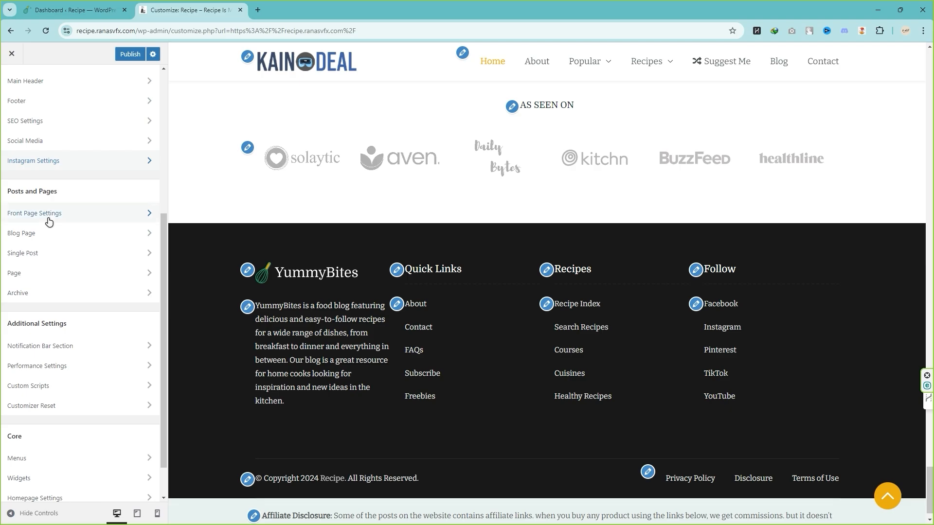
{"action": "left_click", "coordinate": [71, 218]}
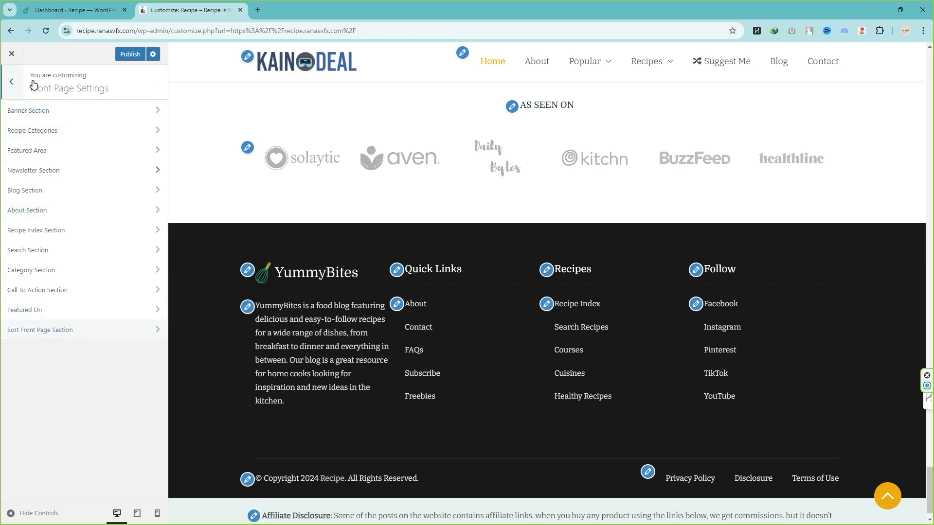
{"action": "left_click", "coordinate": [12, 83]}
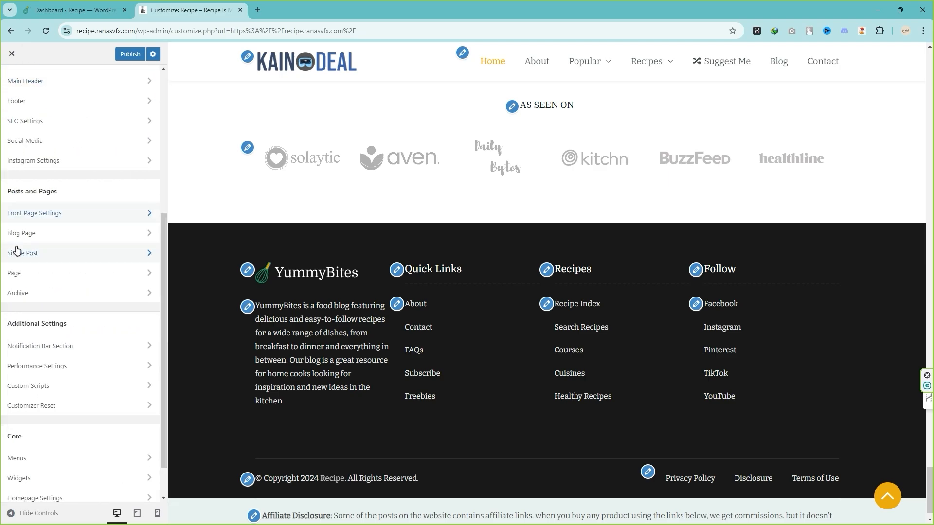
{"action": "left_click", "coordinate": [29, 213]}
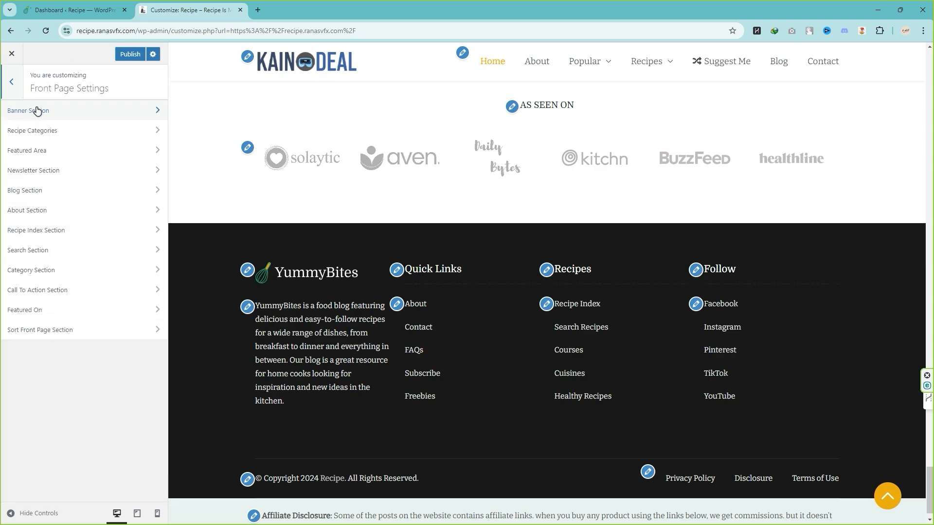
{"action": "left_click", "coordinate": [74, 117]}
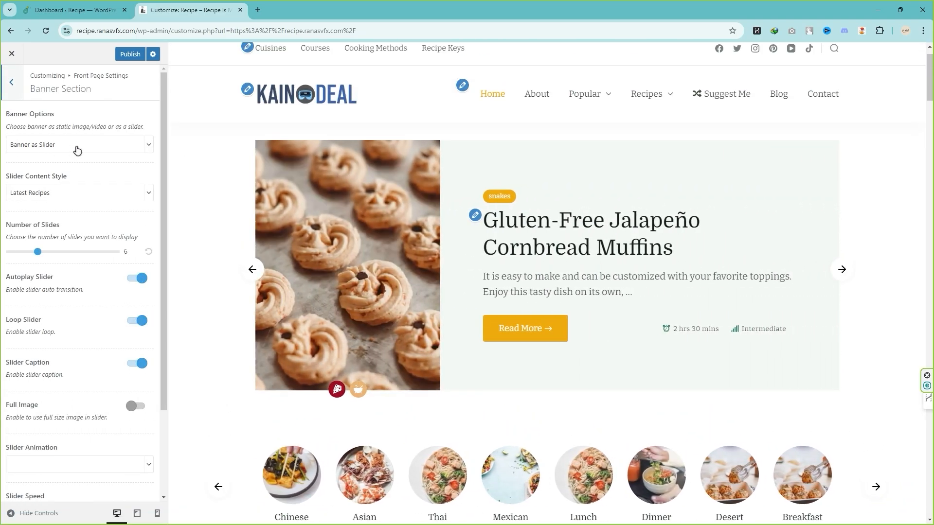
- Preview the Banner as Search and Disable Banner Section options, and set the banner back to Banner as Slider
{"action": "left_click", "coordinate": [77, 145]}
{"action": "left_click", "coordinate": [62, 192]}
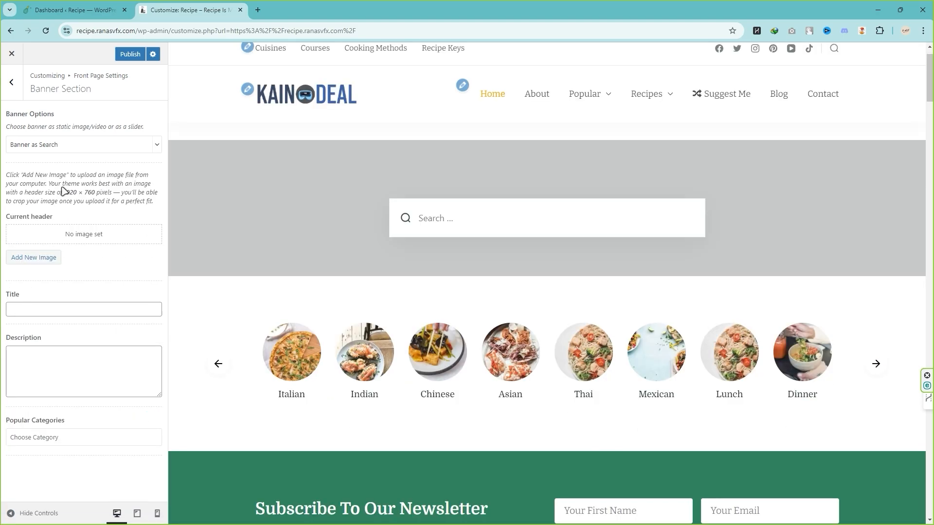
{"action": "left_click", "coordinate": [75, 141]}
{"action": "left_click", "coordinate": [82, 162]}
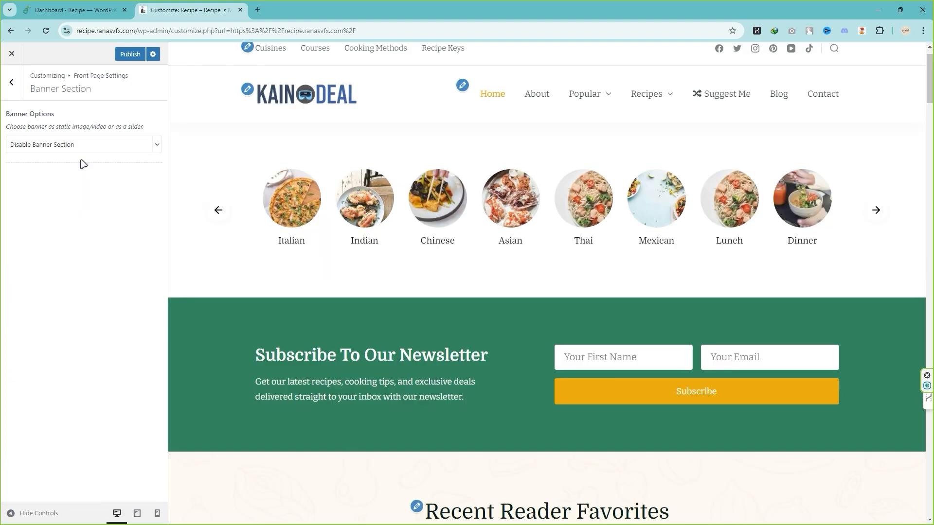
{"action": "left_click", "coordinate": [75, 144]}
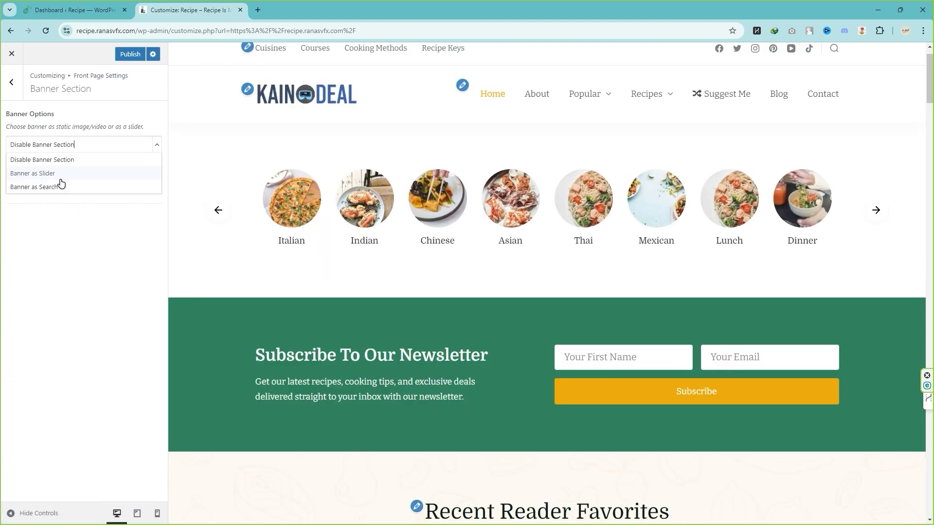
{"action": "left_click", "coordinate": [62, 177]}
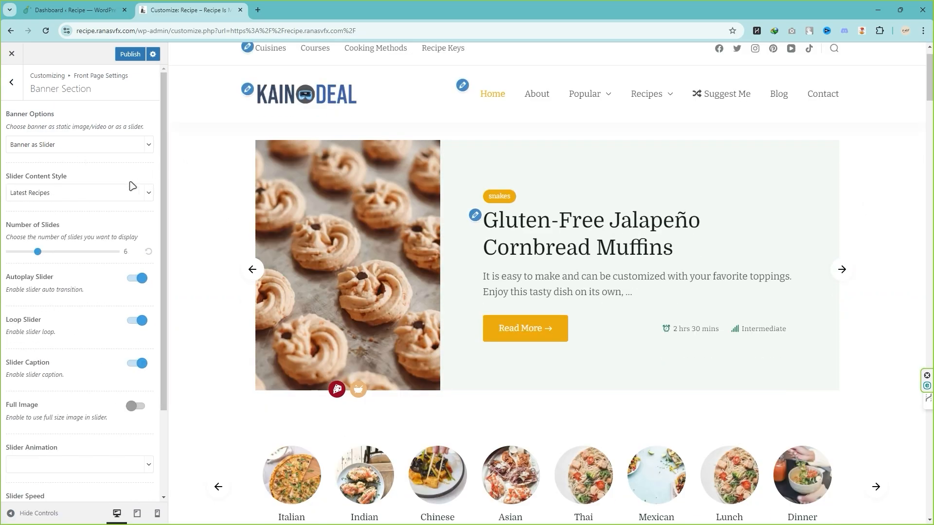
- Choose Latest Recipes as the slider content style, set the number of slides to 9, and advance the slider preview
{"action": "left_click", "coordinate": [108, 195]}
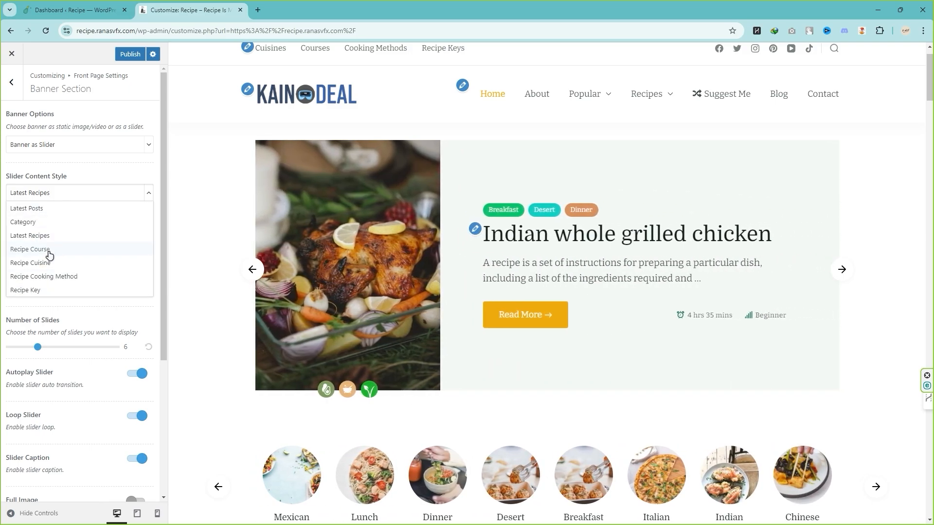
{"action": "left_click", "coordinate": [43, 236]}
{"action": "scroll", "coordinate": [43, 236], "scroll_direction": "down", "scroll_amount": 1}
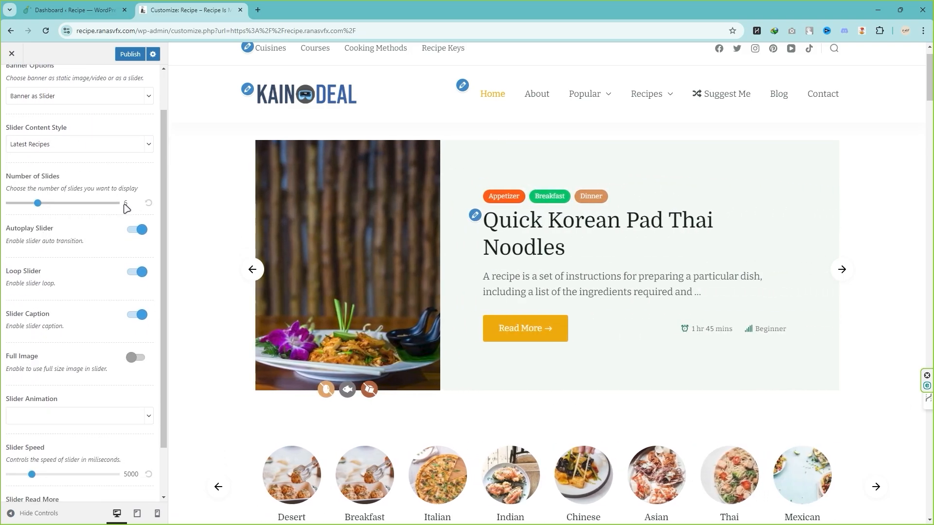
{"action": "left_click_drag", "start_coordinate": [37, 203], "coordinate": [54, 204]}
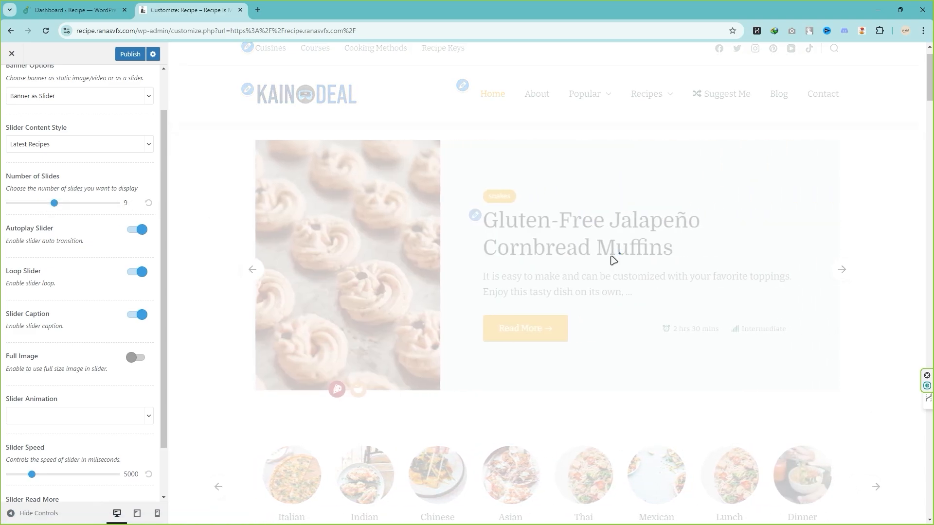
{"action": "left_click", "coordinate": [841, 270]}
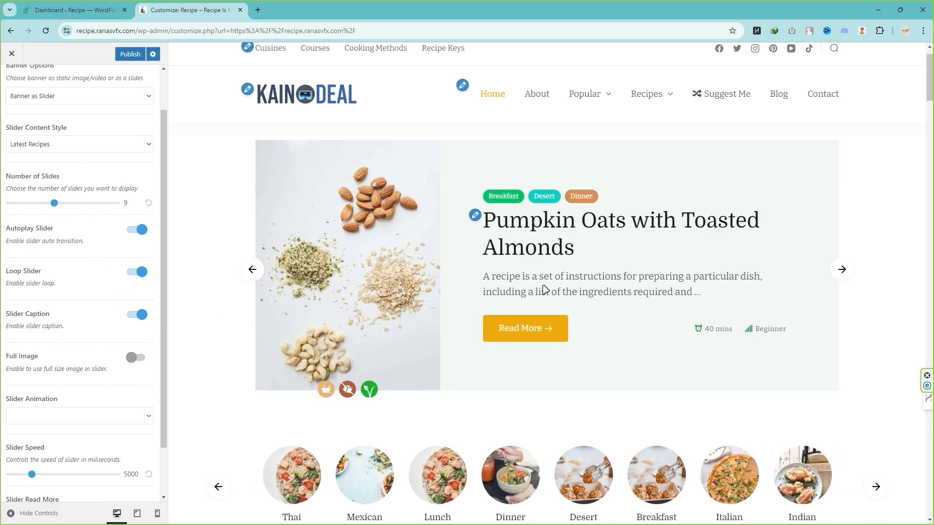
- Try the banner without the Slider Caption and with Full Image enabled, restoring each option after checking the preview
{"action": "left_click", "coordinate": [138, 315]}
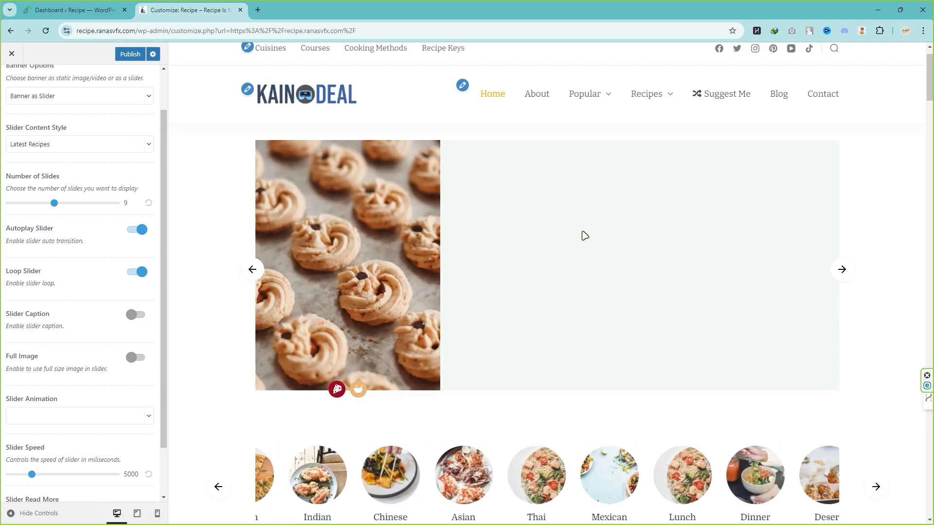
{"action": "left_click", "coordinate": [144, 316]}
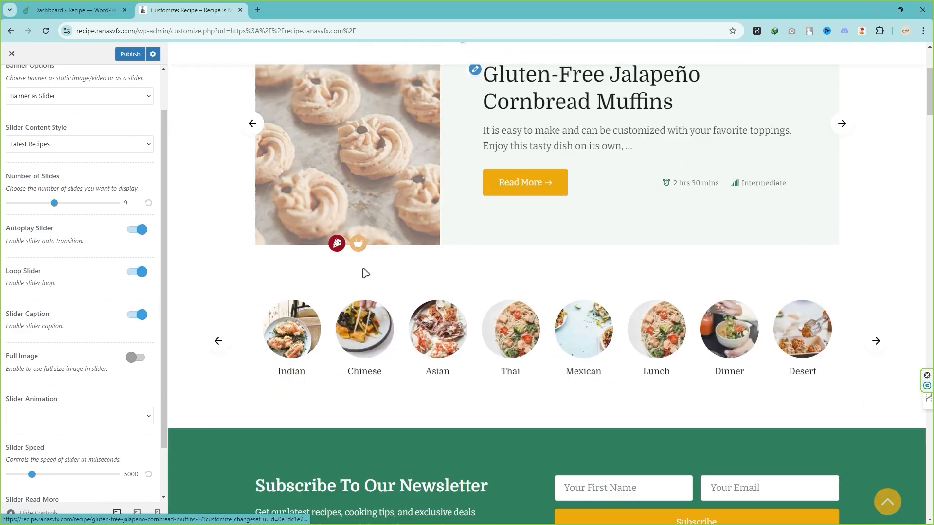
{"action": "scroll", "coordinate": [59, 325], "scroll_direction": "down", "scroll_amount": 2}
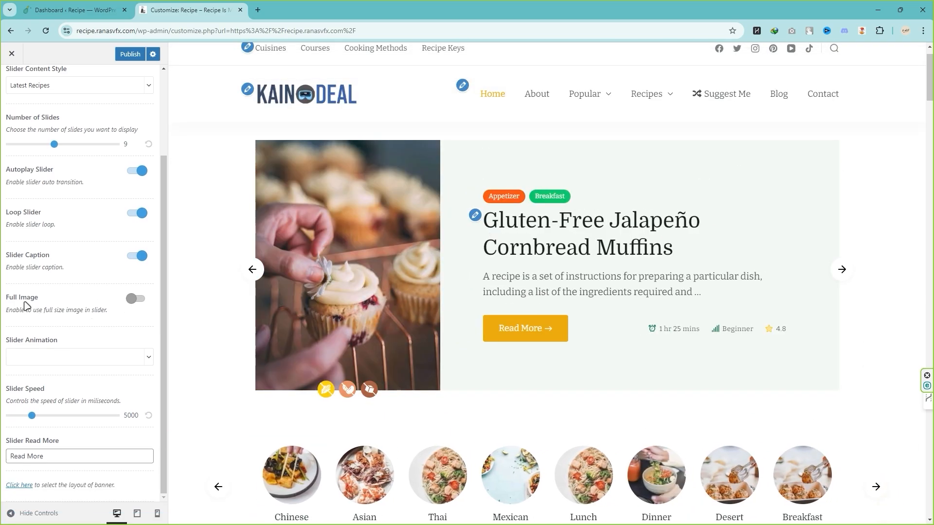
{"action": "left_click", "coordinate": [140, 300]}
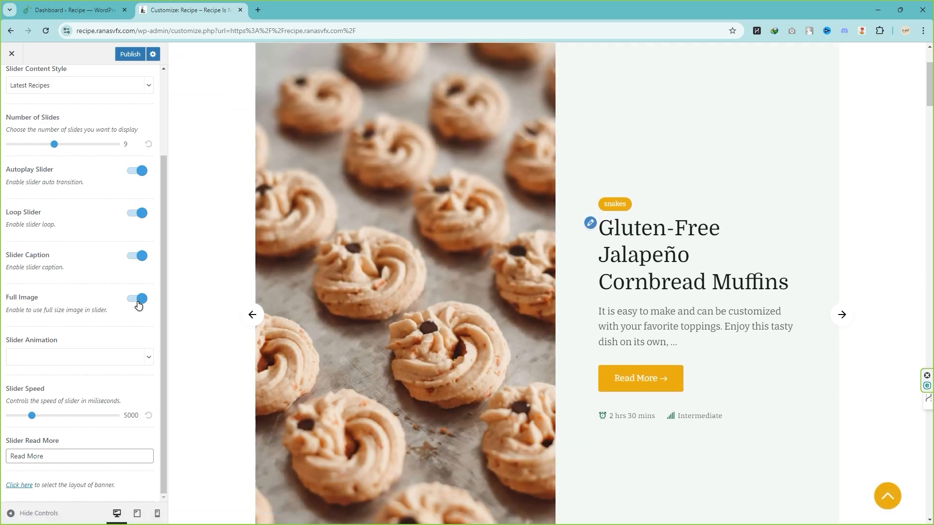
{"action": "left_click", "coordinate": [138, 299]}
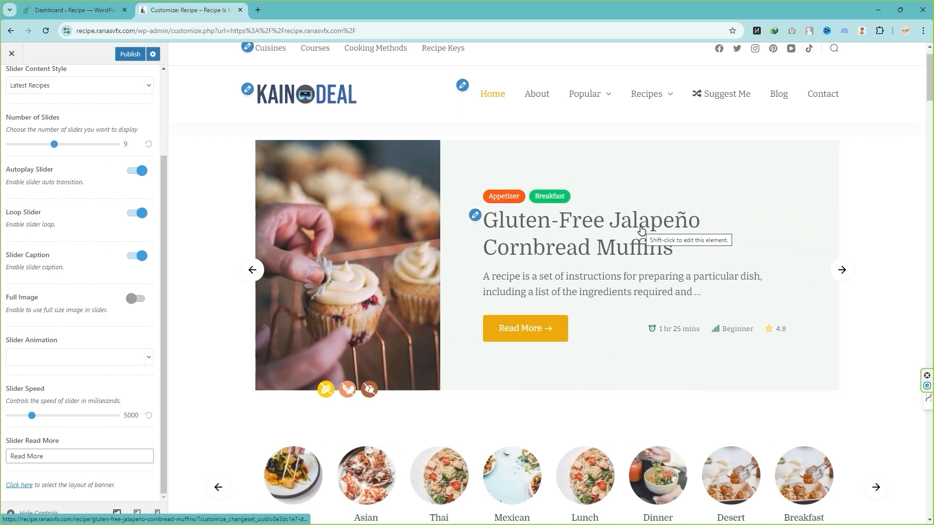
{"action": "scroll", "coordinate": [558, 284], "scroll_direction": "down", "scroll_amount": 2}
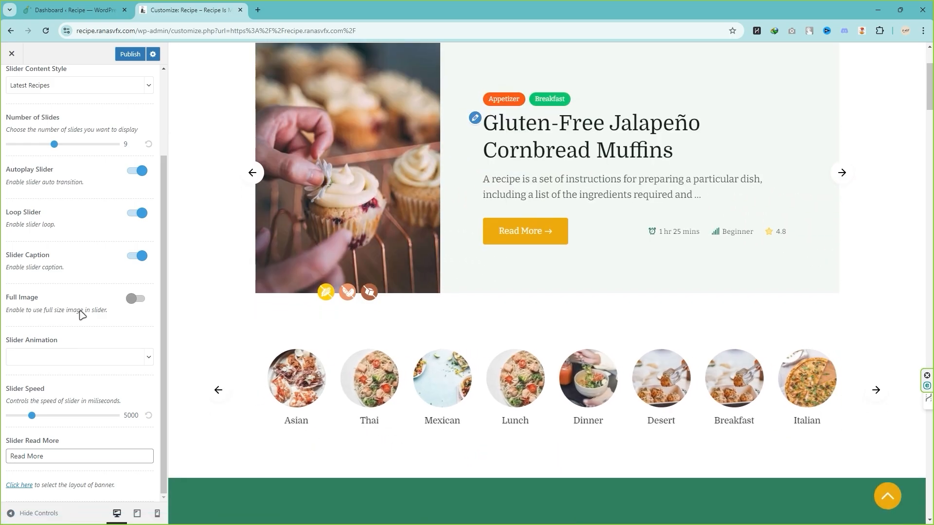
- Look over the Slider Animation choices and the Slider Read More label, and publish the banner settings
{"action": "left_click", "coordinate": [53, 357]}
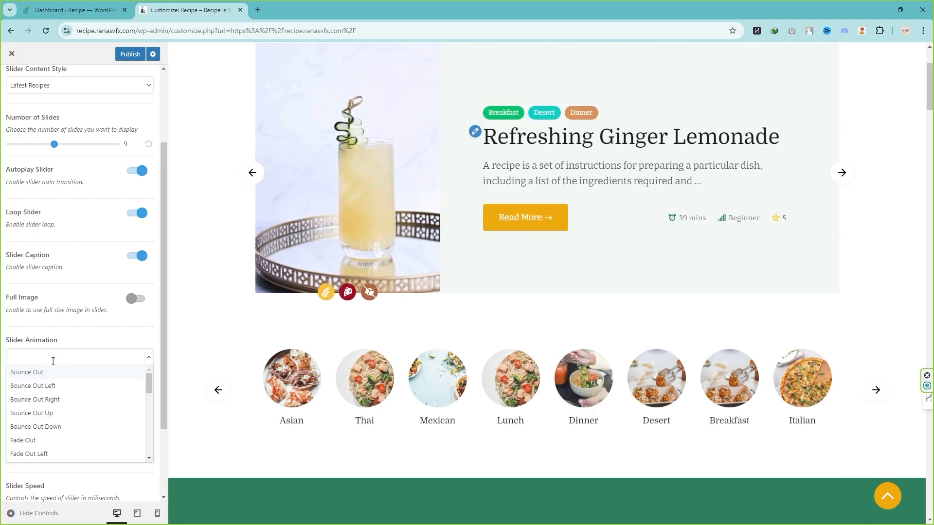
{"action": "scroll", "coordinate": [42, 388], "scroll_direction": "down", "scroll_amount": 15}
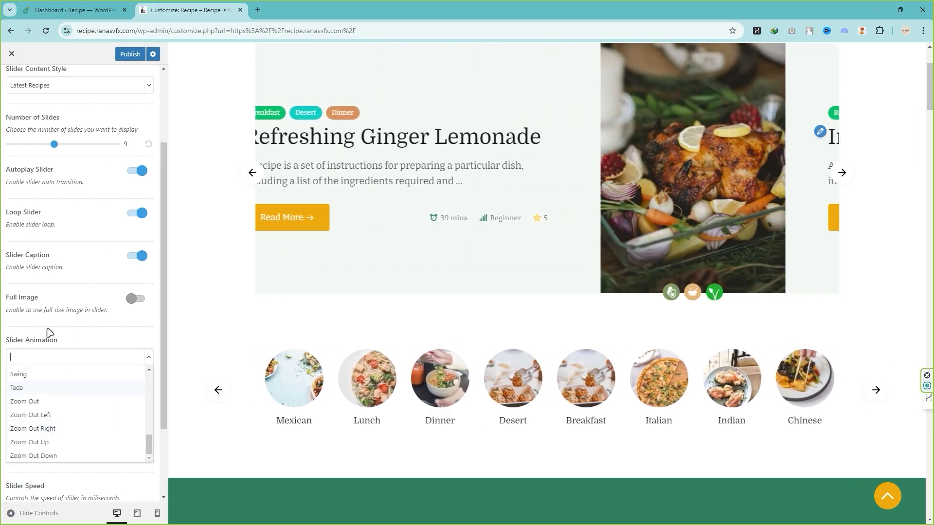
{"action": "left_click", "coordinate": [65, 336]}
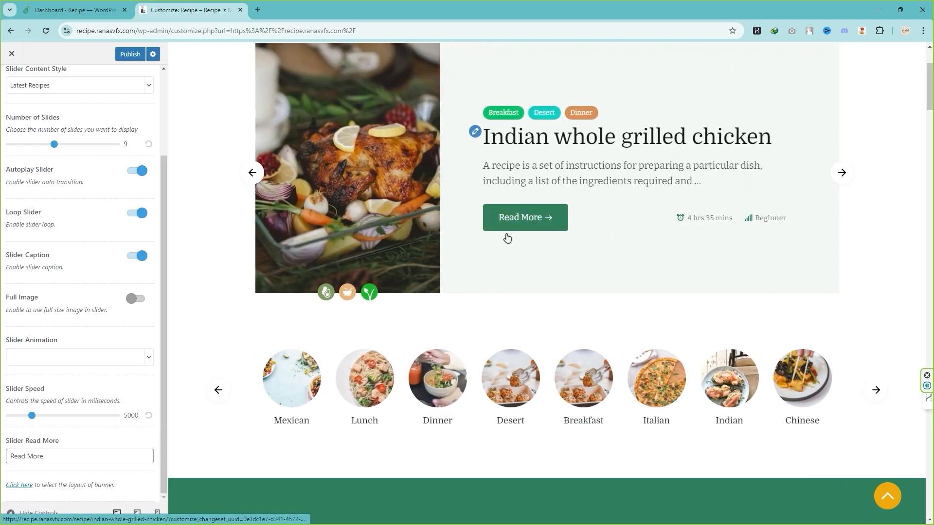
{"action": "scroll", "coordinate": [507, 238], "scroll_direction": "down", "scroll_amount": 3}
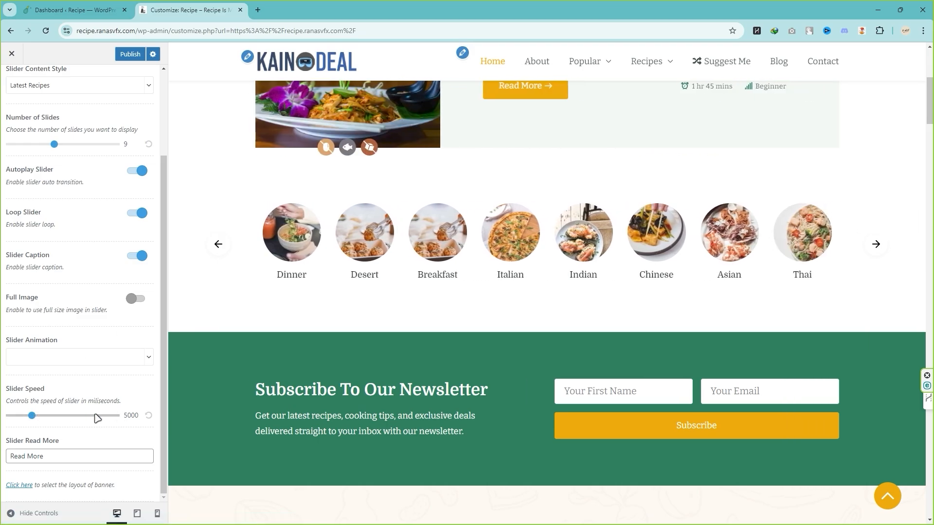
{"action": "left_click", "coordinate": [52, 455]}
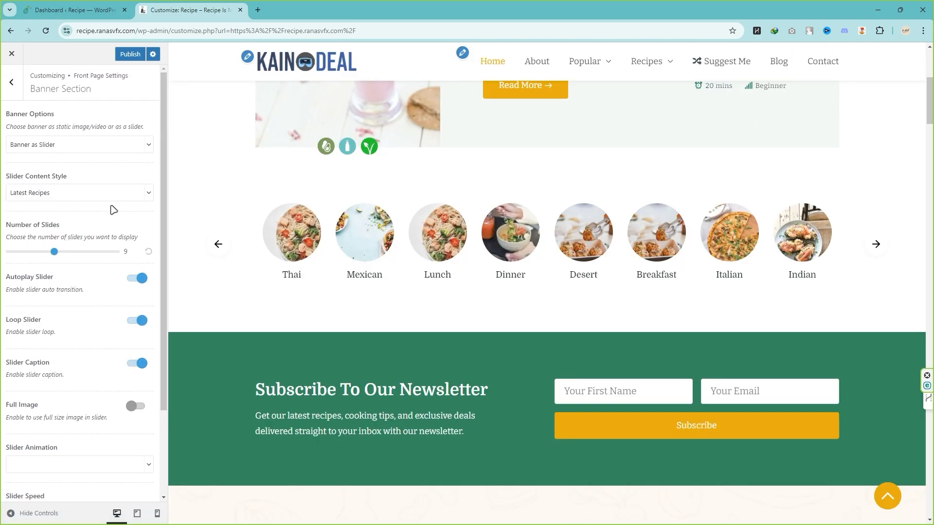
{"action": "left_click", "coordinate": [130, 54]}
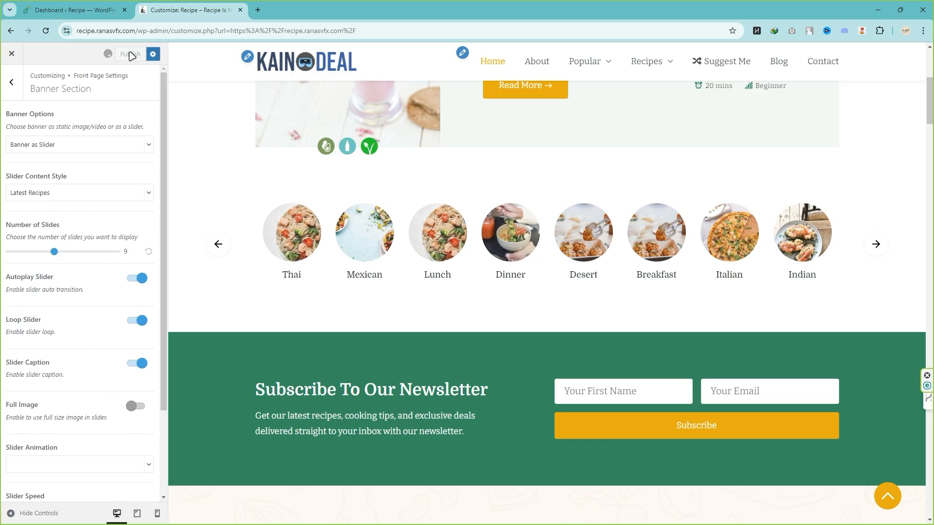
- Open the Recipe Categories settings of the front page and browse the categories available to add
{"action": "left_click", "coordinate": [11, 83]}
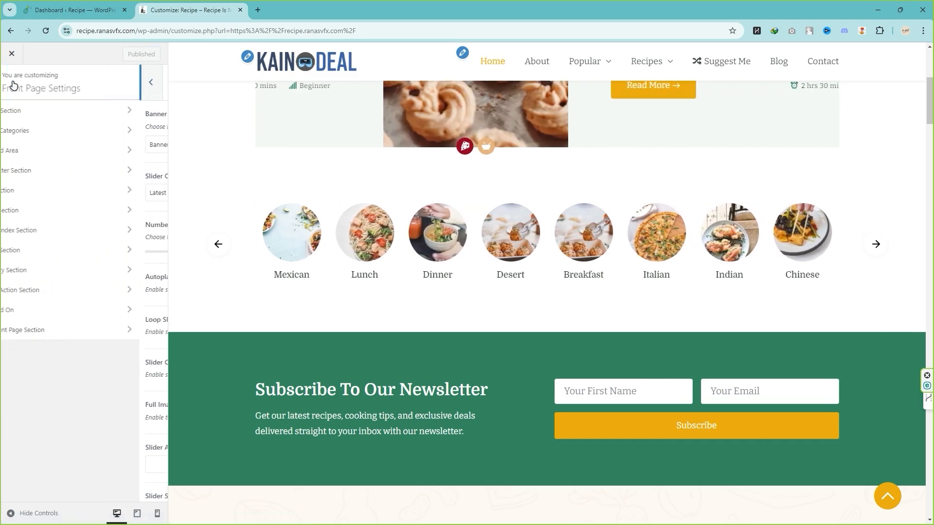
{"action": "left_click", "coordinate": [73, 137]}
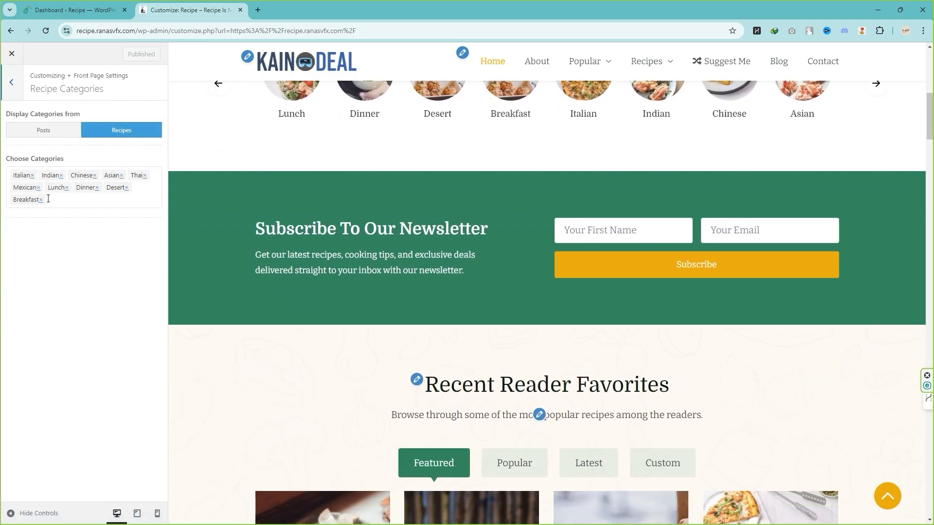
{"action": "left_click", "coordinate": [74, 199]}
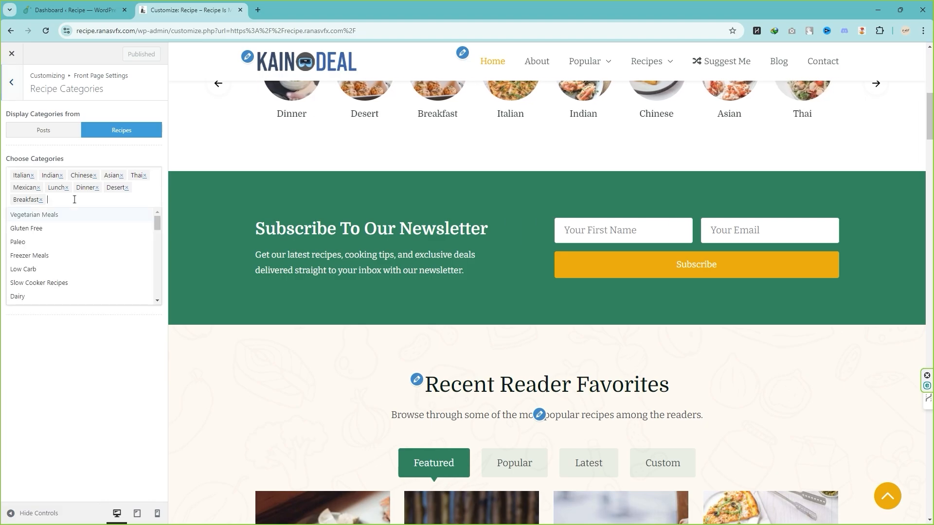
{"action": "scroll", "coordinate": [32, 301], "scroll_direction": "down", "scroll_amount": 7}
- Go to the Featured Area settings and review the section title, description and tab options
{"action": "left_click", "coordinate": [17, 91]}
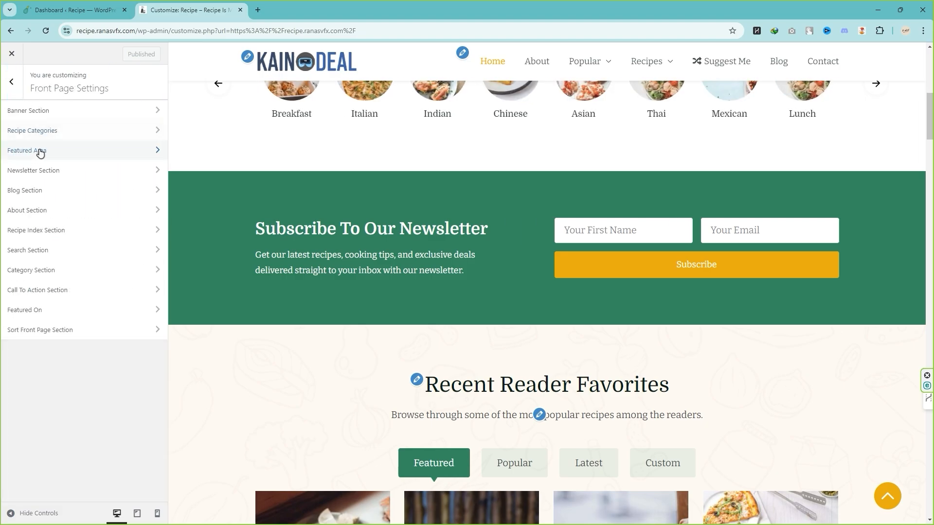
{"action": "left_click", "coordinate": [38, 150]}
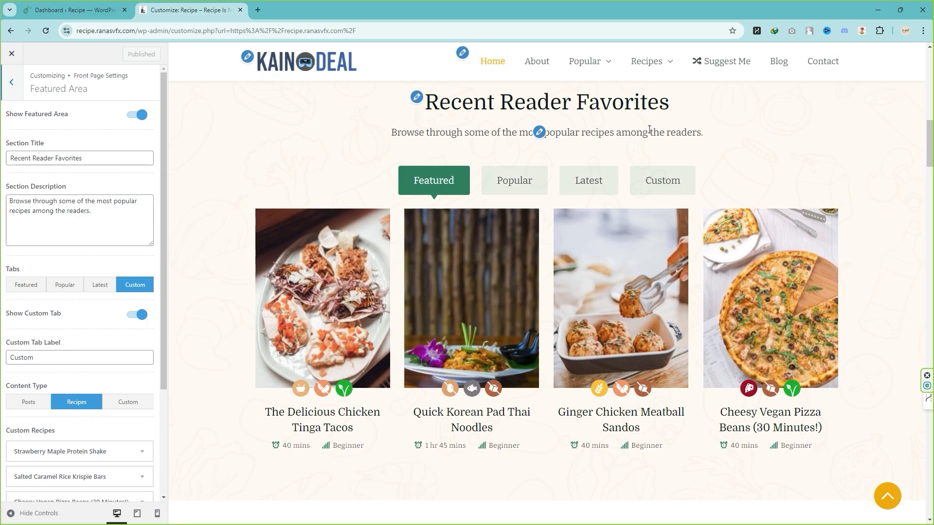
{"action": "left_click", "coordinate": [77, 160]}
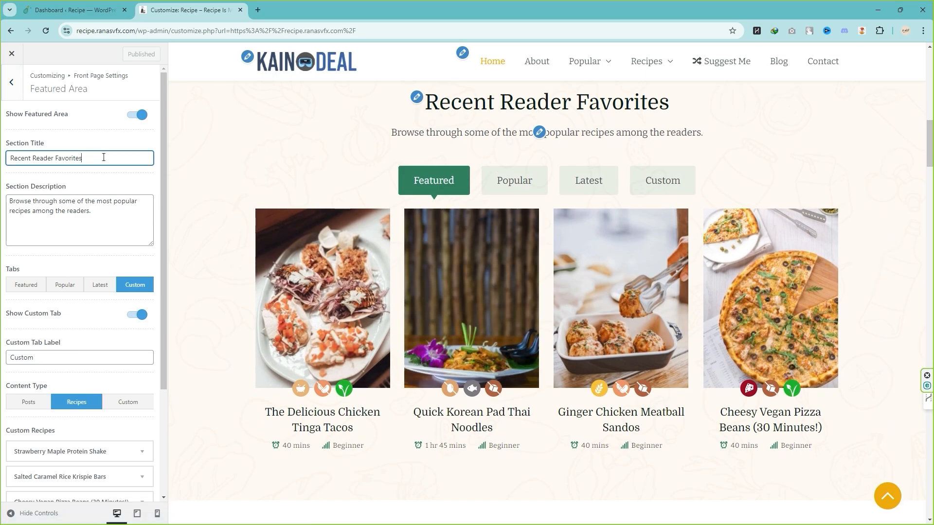
{"action": "left_click", "coordinate": [102, 223]}
{"action": "scroll", "coordinate": [107, 222], "scroll_direction": "down", "scroll_amount": 3}
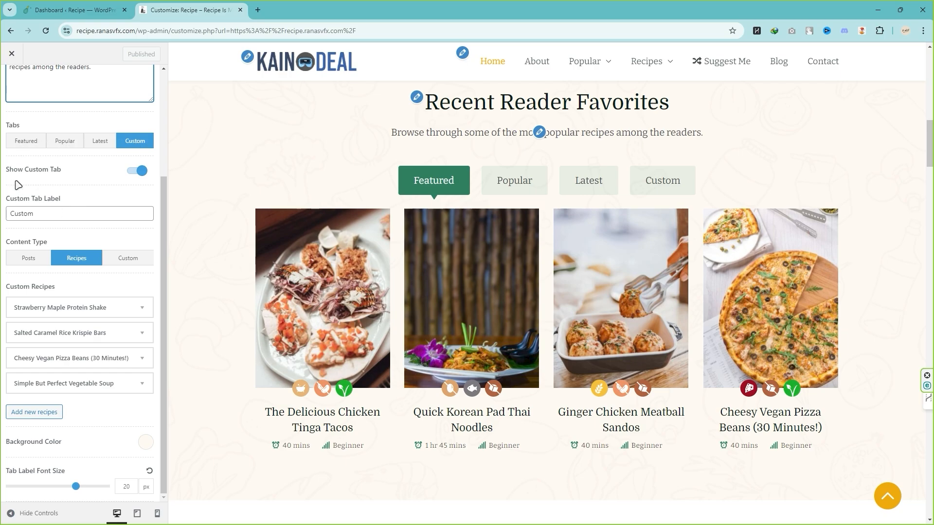
- Try the Featured Area without the Custom tab, and enable the tab again after checking the preview
{"action": "left_click", "coordinate": [138, 171]}
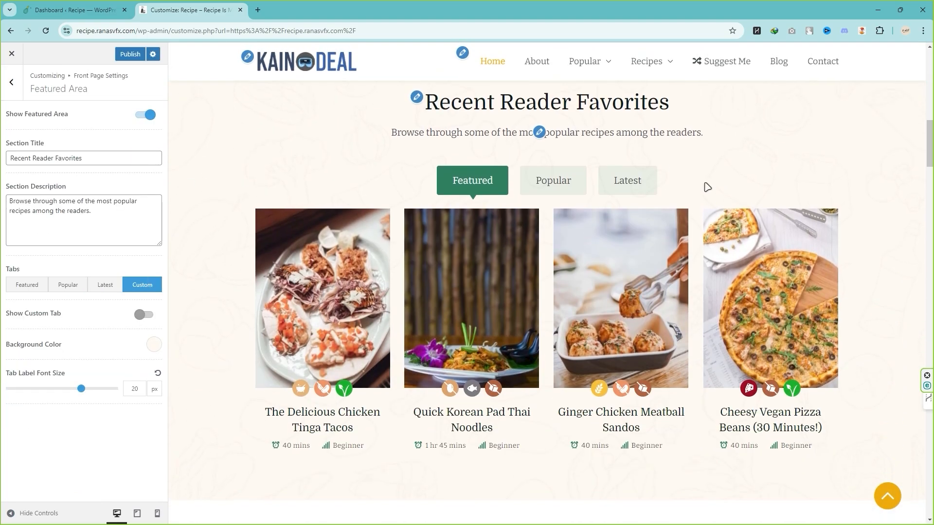
{"action": "left_click", "coordinate": [144, 316]}
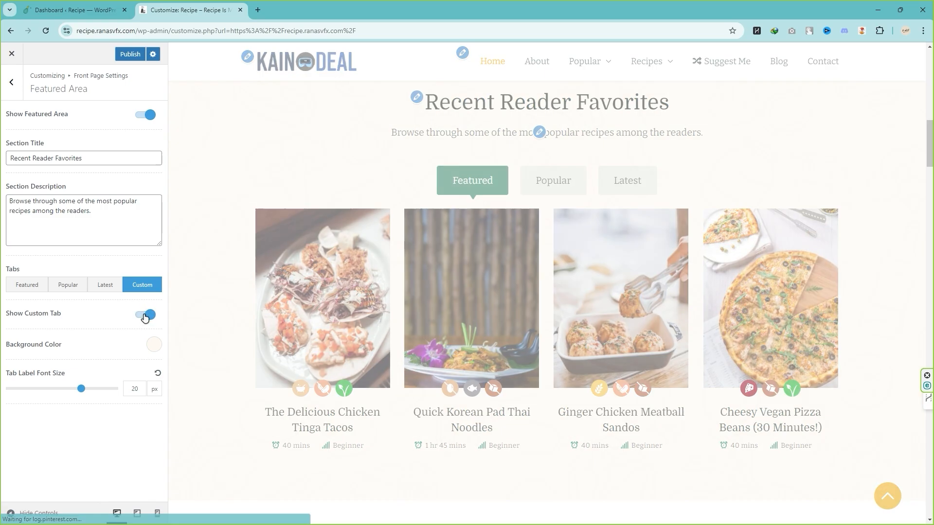
{"action": "scroll", "coordinate": [132, 316], "scroll_direction": "down", "scroll_amount": 2}
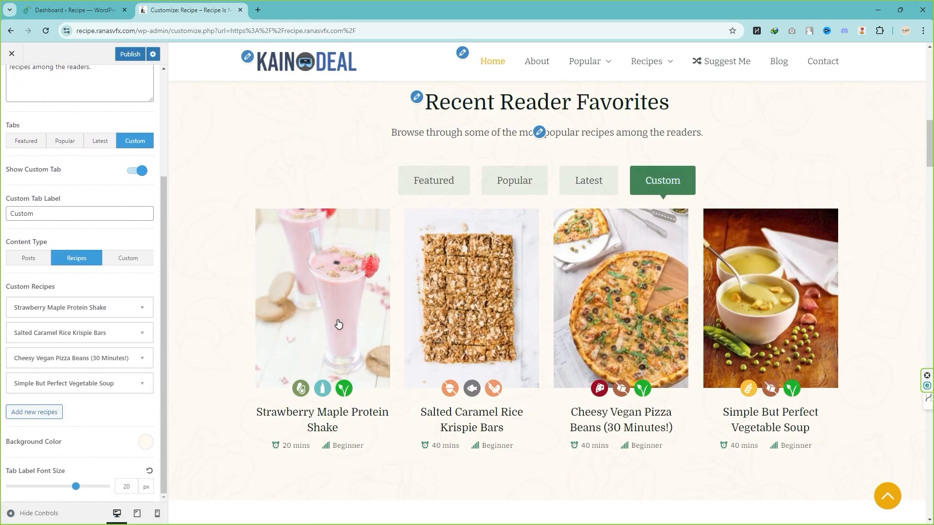
- Add a fifth entry to the Custom Recipes, browse its selectable recipes, and remove the entry again
{"action": "left_click", "coordinate": [53, 415]}
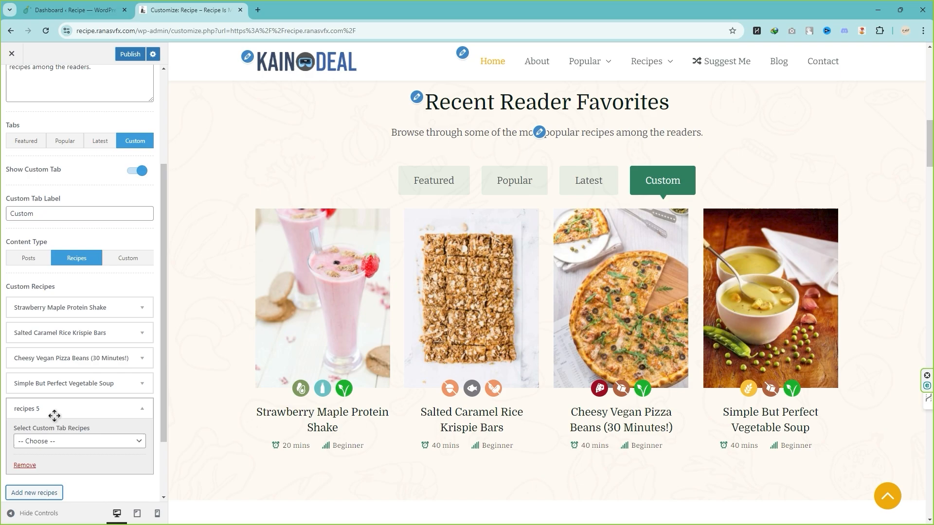
{"action": "left_click", "coordinate": [45, 441]}
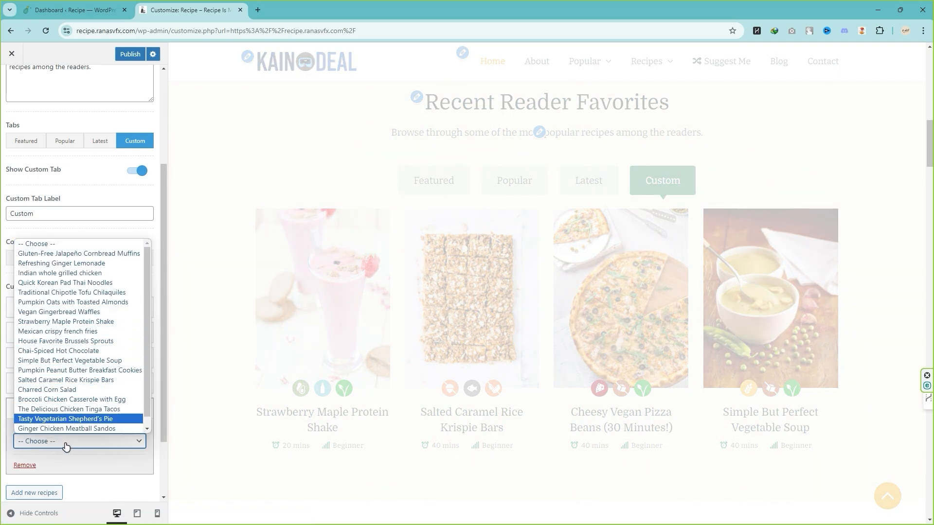
{"action": "left_click", "coordinate": [66, 447]}
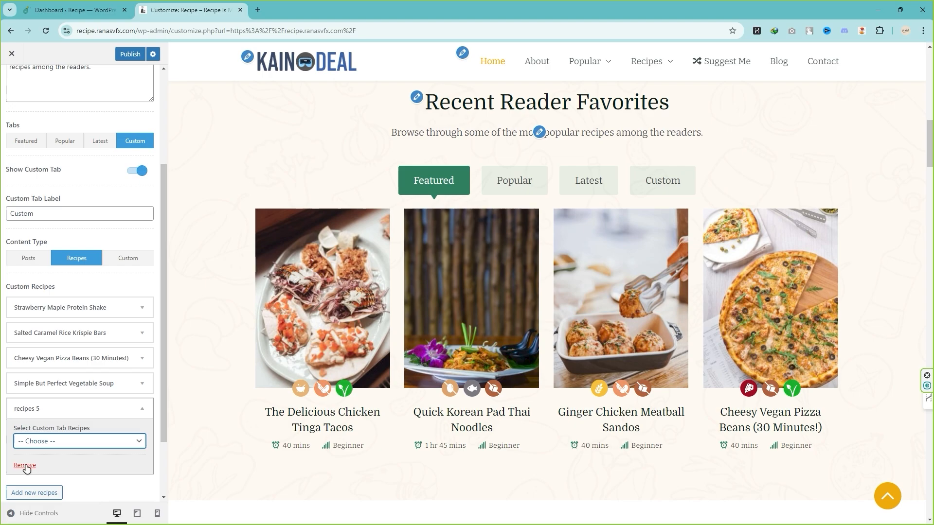
{"action": "left_click", "coordinate": [25, 465]}
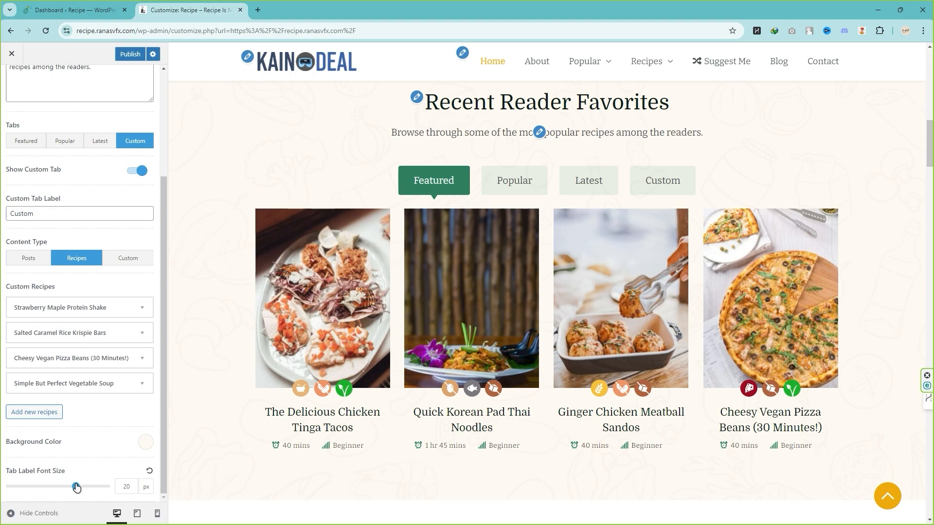
- Publish the Featured Area settings and return to the Front Page Settings
{"action": "scroll", "coordinate": [91, 419], "scroll_direction": "up", "scroll_amount": 3}
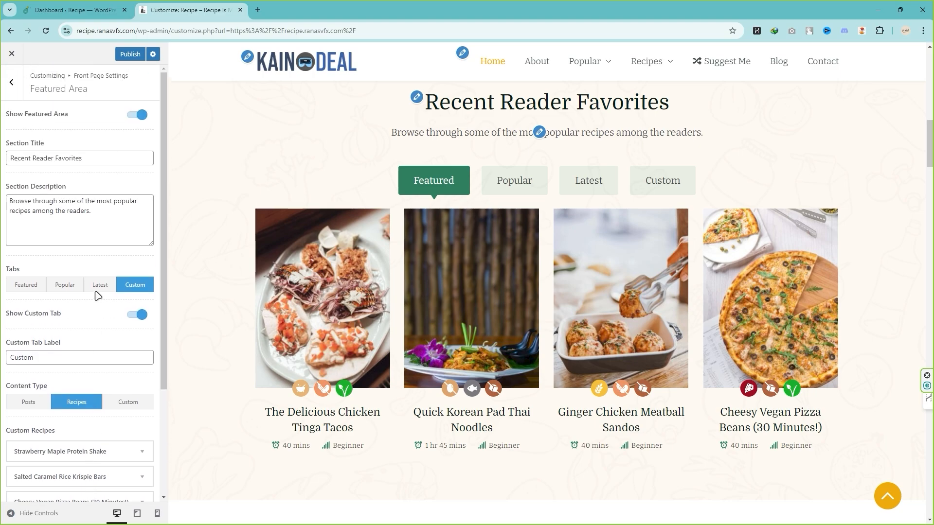
{"action": "left_click", "coordinate": [130, 54]}
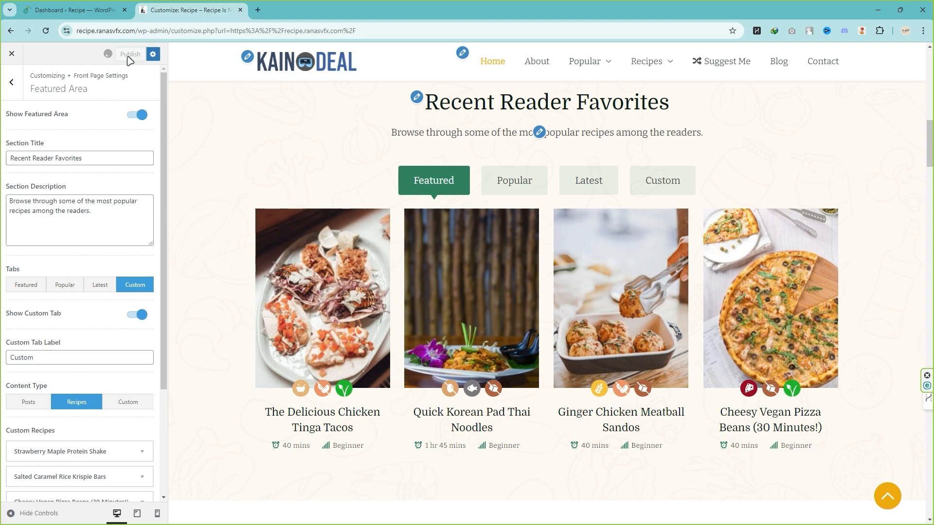
{"action": "left_click", "coordinate": [11, 85]}
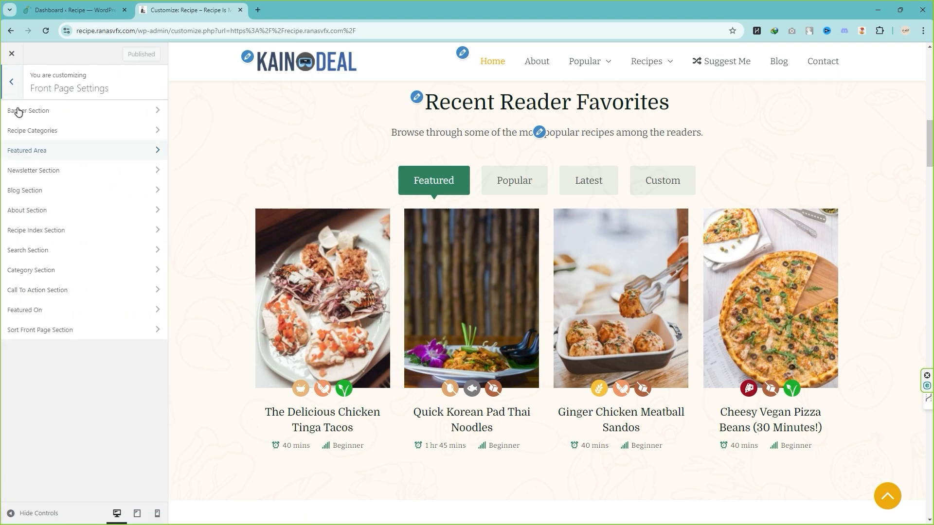
- Open the Newsletter Section and choose Subscribe To Our Newsletter as the email newsletter widget's form
{"action": "left_click", "coordinate": [36, 175]}
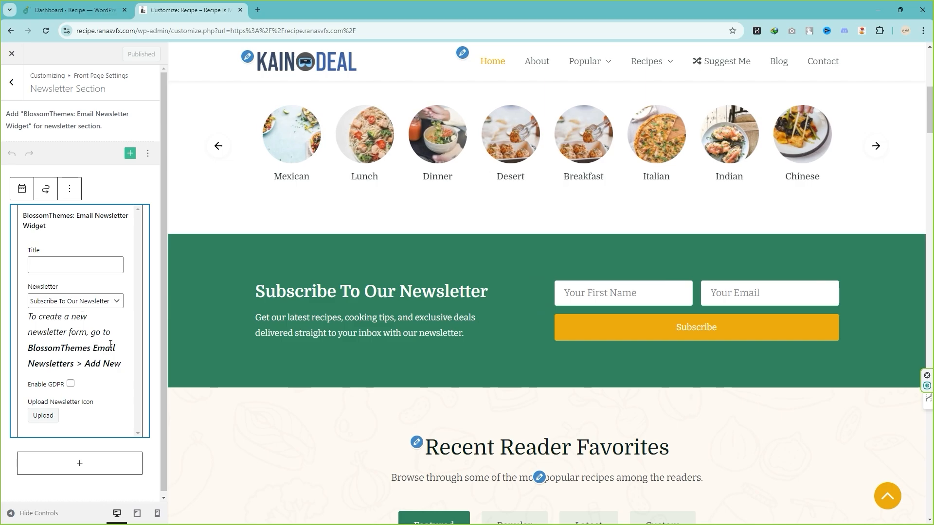
{"action": "left_click", "coordinate": [73, 298]}
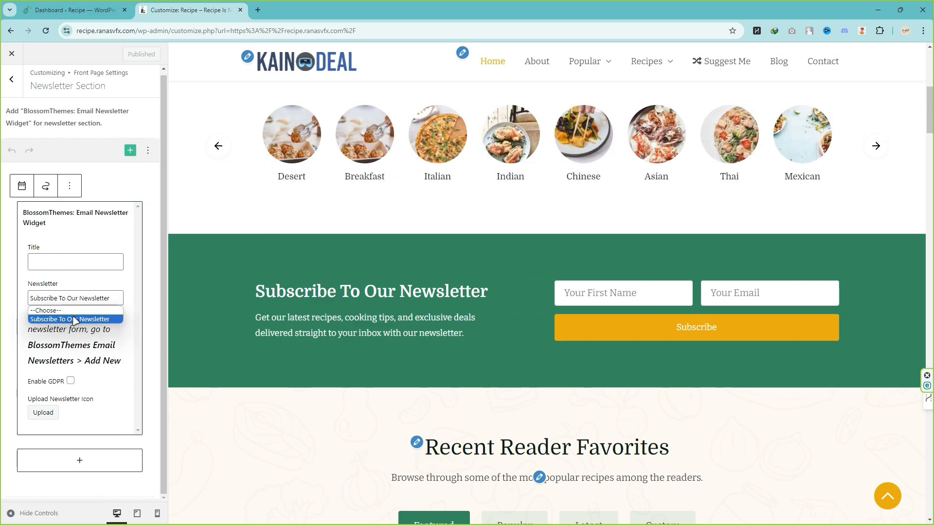
{"action": "left_click", "coordinate": [75, 320]}
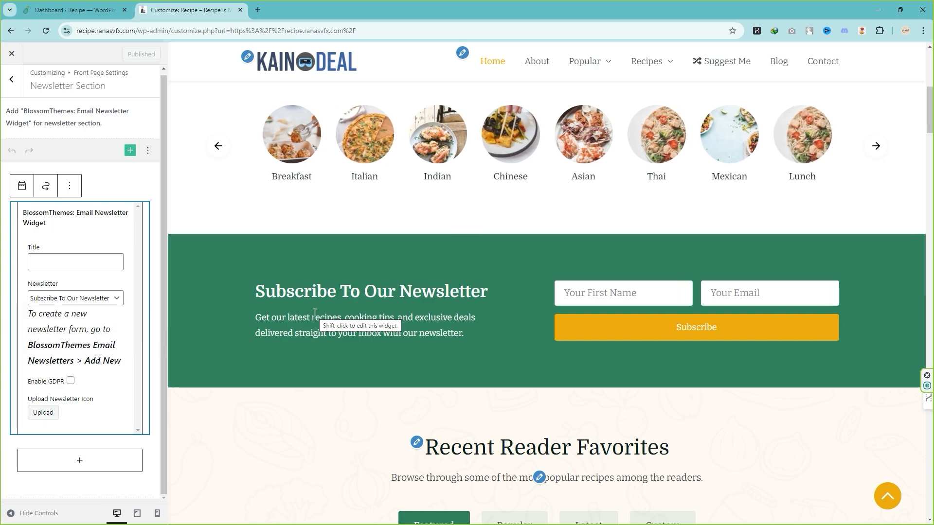
- Open the Subscribe To Our Newsletter form for editing from the dashboard's BlossomThemes newsletters and review its field and appearance settings
{"action": "key", "text": "ctrl+shift+Tab"}
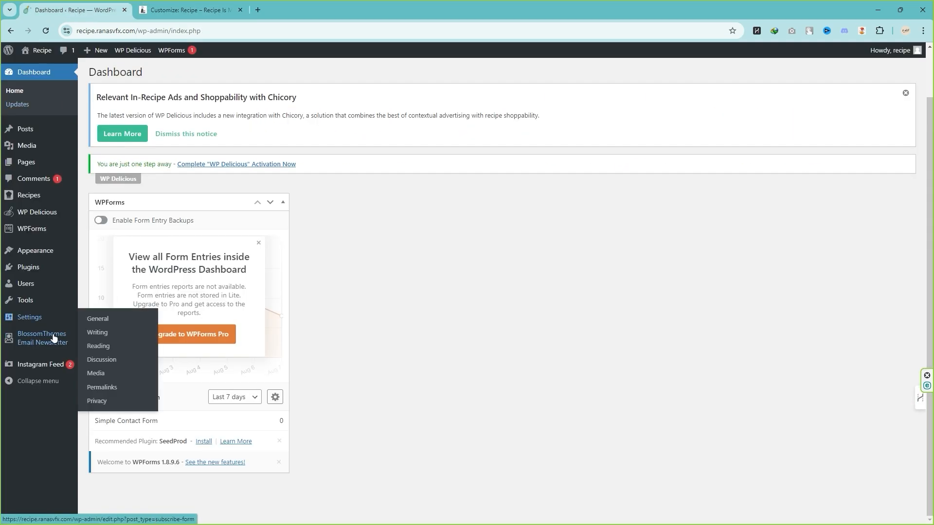
{"action": "mouse_move", "coordinate": [38, 339]}
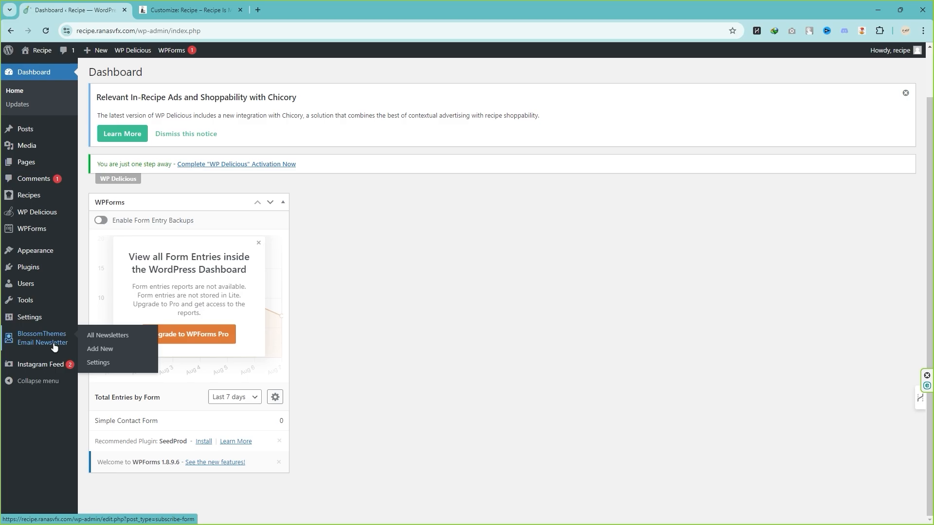
{"action": "left_click", "coordinate": [103, 340]}
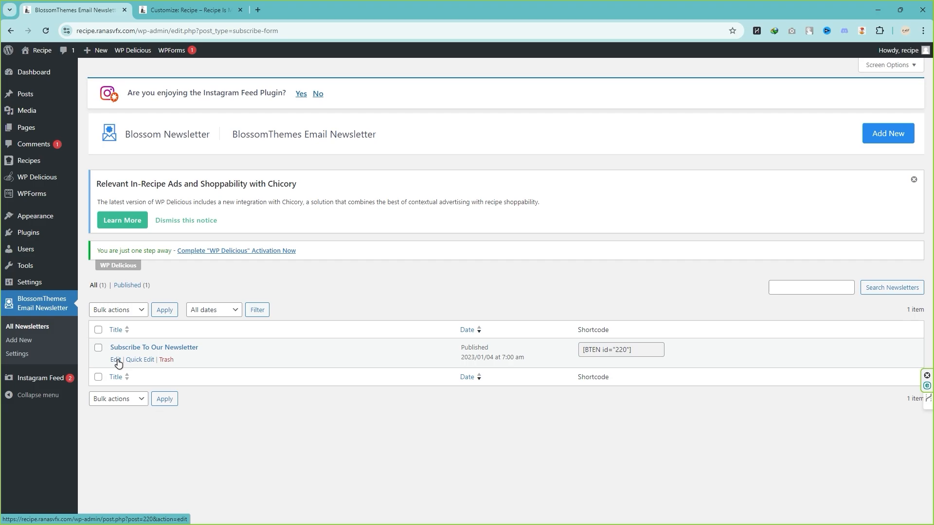
{"action": "left_click", "coordinate": [116, 359]}
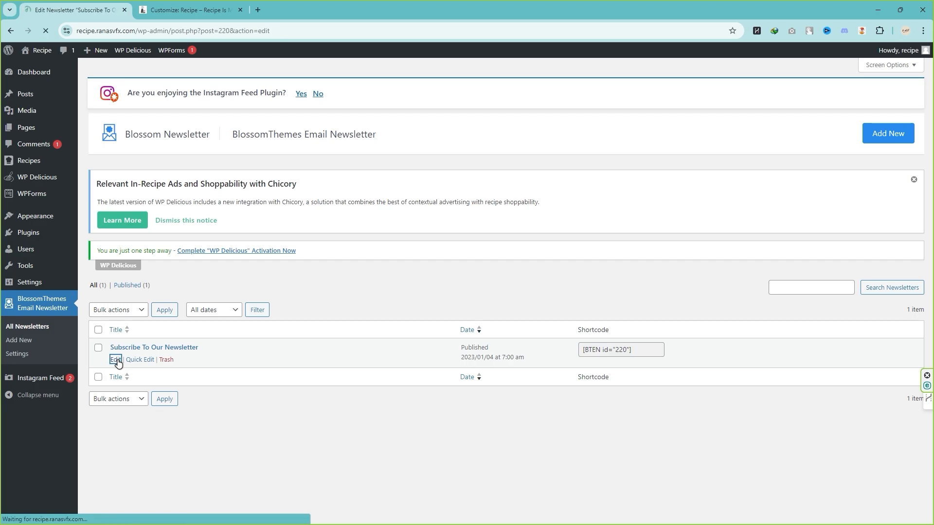
{"action": "scroll", "coordinate": [203, 327], "scroll_direction": "down", "scroll_amount": 6}
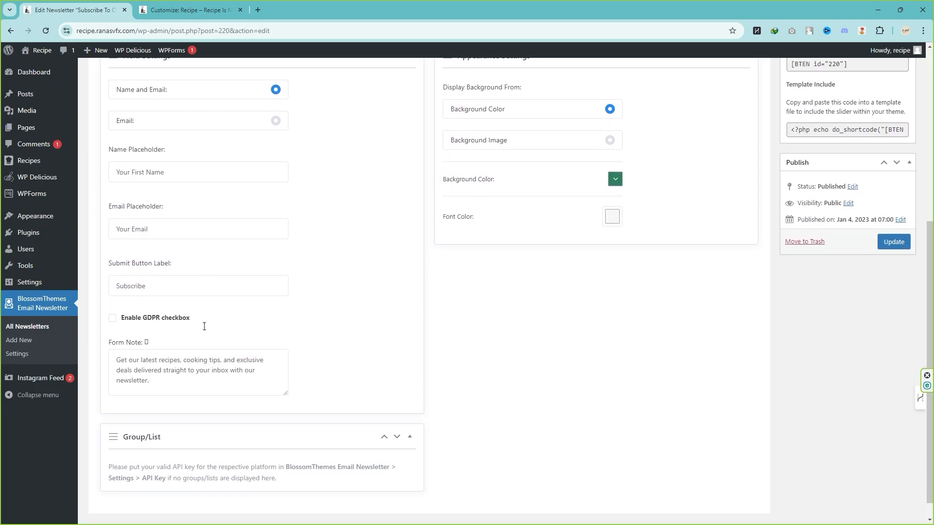
{"action": "scroll", "coordinate": [202, 340], "scroll_direction": "down", "scroll_amount": 1}
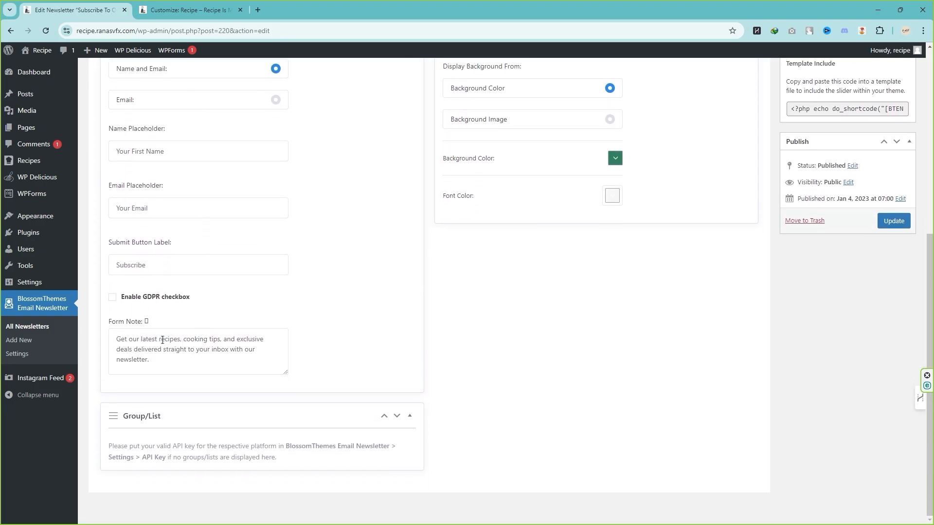
{"action": "scroll", "coordinate": [163, 335], "scroll_direction": "up", "scroll_amount": 7}
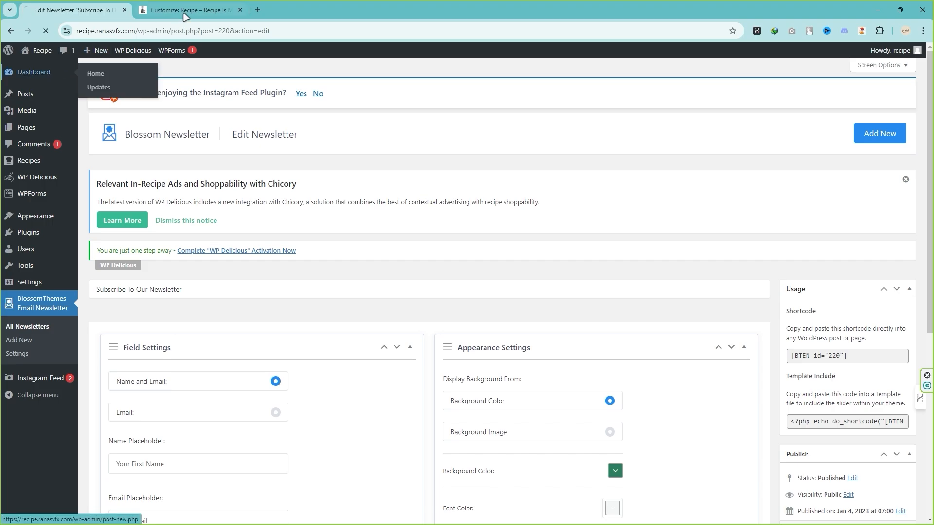
- Go back to the theme customizer and return from the Newsletter Section to the Front Page Settings
{"action": "left_click", "coordinate": [185, 16]}
{"action": "scroll", "coordinate": [192, 183], "scroll_direction": "down", "scroll_amount": 4}
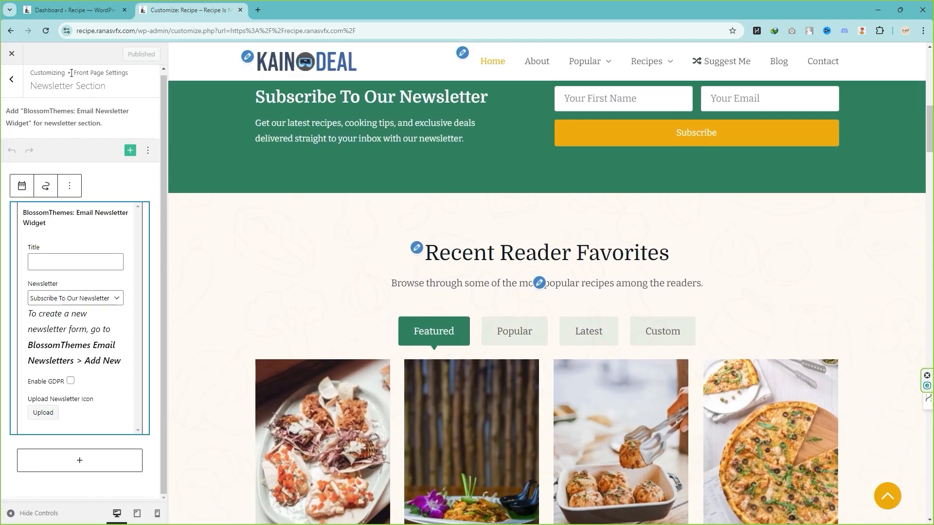
{"action": "left_click", "coordinate": [21, 79]}
{"action": "scroll", "coordinate": [451, 299], "scroll_direction": "down", "scroll_amount": 10}
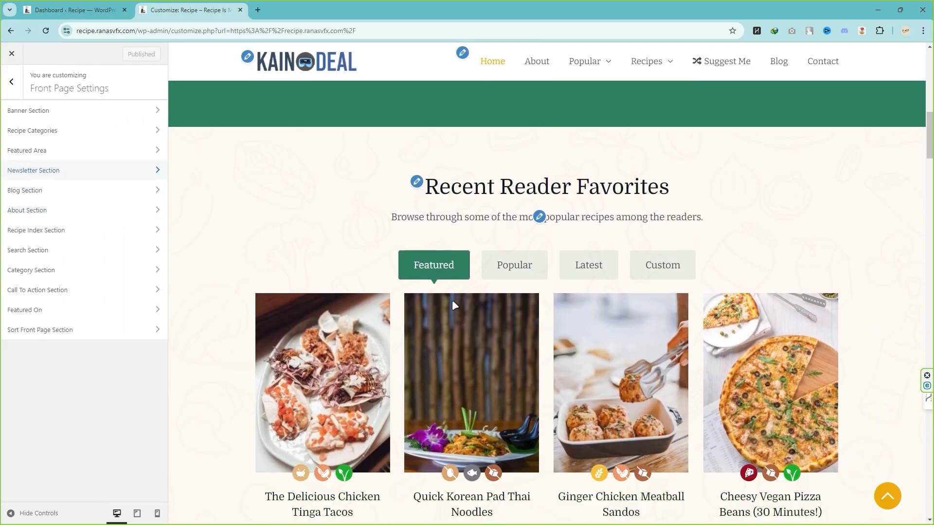
- Open the Blog Section settings from the Recent Recipes heading, review them, and return to the Front Page Settings
{"action": "scroll", "coordinate": [500, 333], "scroll_direction": "up", "scroll_amount": 3}
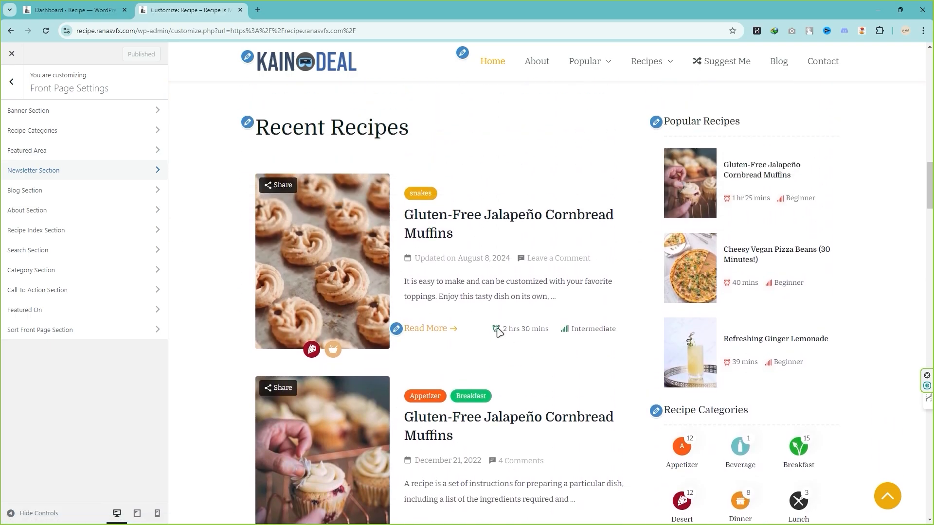
{"action": "left_click", "coordinate": [247, 124]}
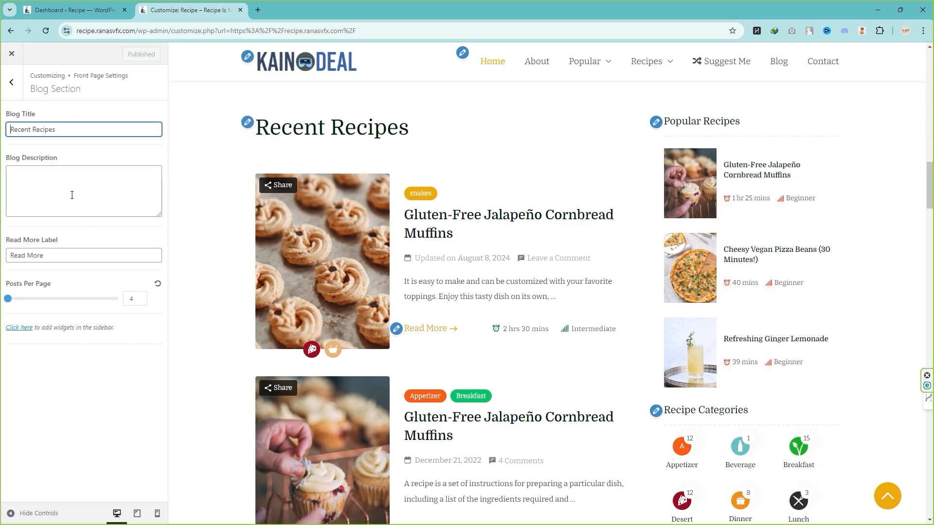
{"action": "left_click_drag", "start_coordinate": [78, 128], "coordinate": [8, 129]}
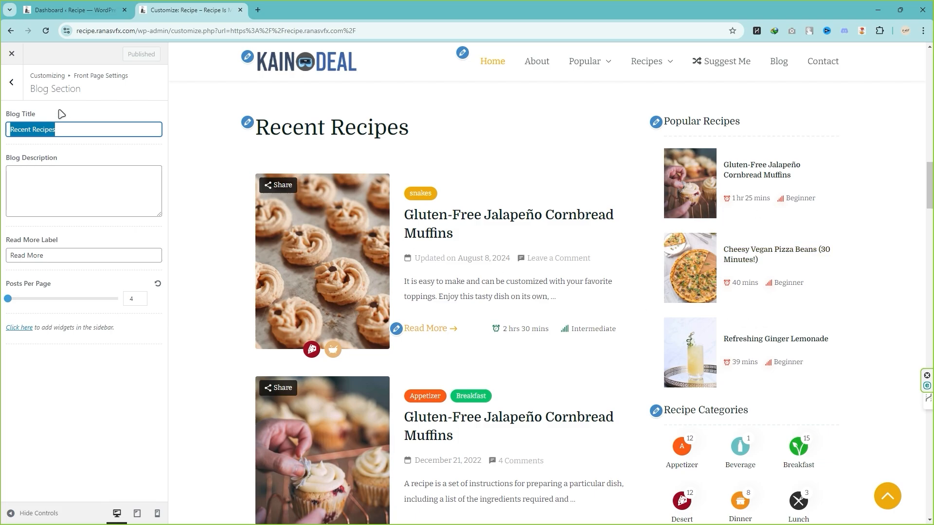
{"action": "left_click", "coordinate": [11, 81]}
- Examine the front page preview from the recent recipe posts and sidebar through About Me to the Popular Italian Recipes
{"action": "scroll", "coordinate": [558, 334], "scroll_direction": "down", "scroll_amount": 3}
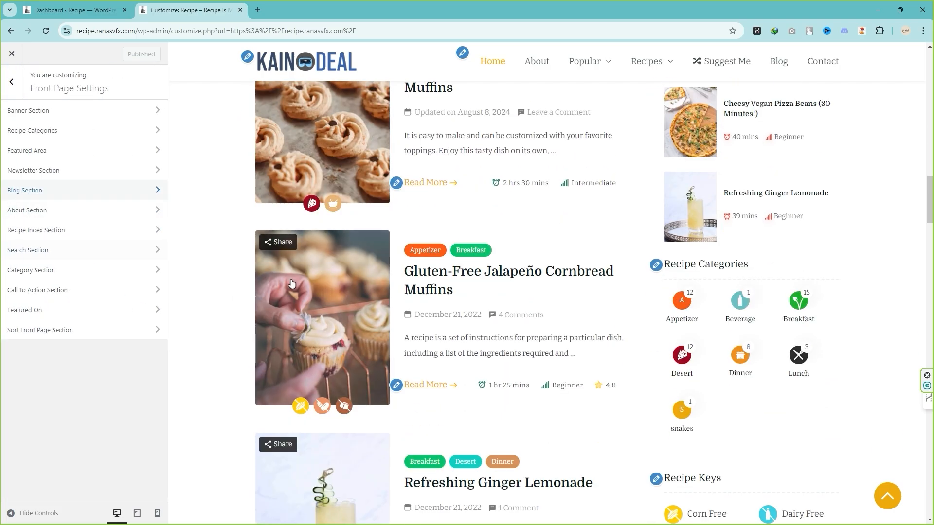
{"action": "scroll", "coordinate": [486, 294], "scroll_direction": "down", "scroll_amount": 4}
{"action": "scroll", "coordinate": [482, 315], "scroll_direction": "down", "scroll_amount": 4}
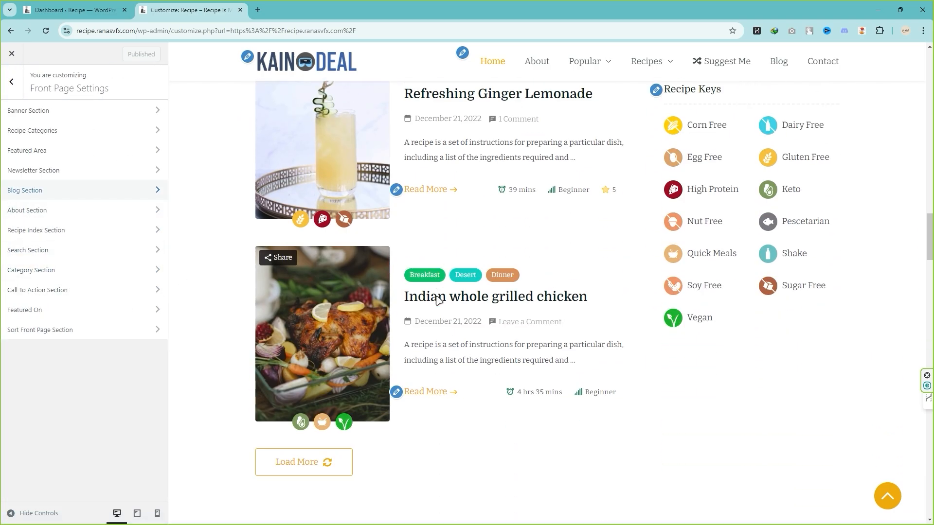
{"action": "scroll", "coordinate": [470, 315], "scroll_direction": "down", "scroll_amount": 3}
{"action": "scroll", "coordinate": [470, 315], "scroll_direction": "down", "scroll_amount": 4}
{"action": "scroll", "coordinate": [433, 292], "scroll_direction": "up", "scroll_amount": 3}
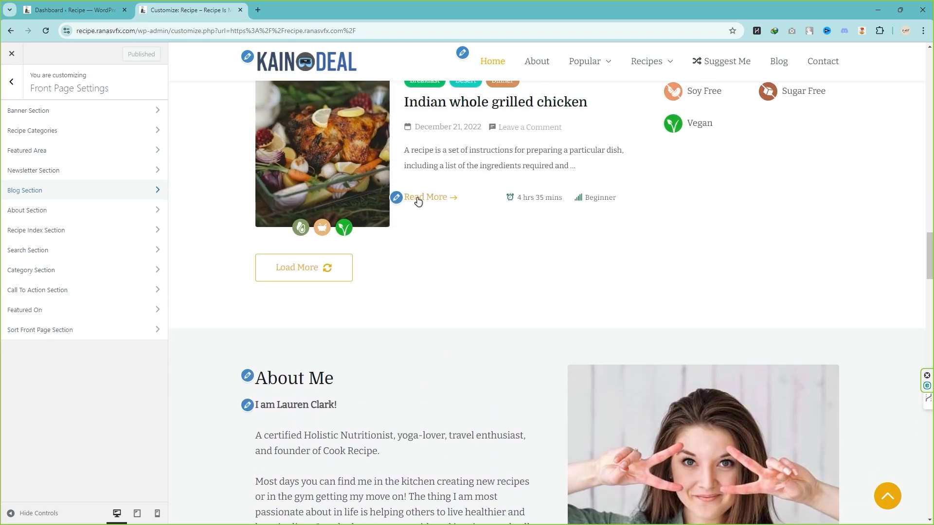
{"action": "scroll", "coordinate": [467, 308], "scroll_direction": "down", "scroll_amount": 4}
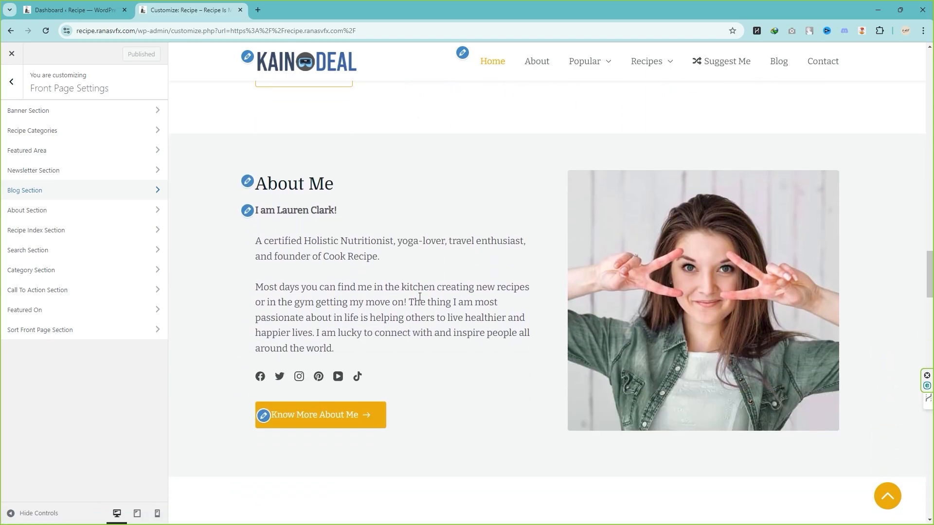
{"action": "scroll", "coordinate": [468, 290], "scroll_direction": "down", "scroll_amount": 5}
{"action": "scroll", "coordinate": [469, 291], "scroll_direction": "down", "scroll_amount": 5}
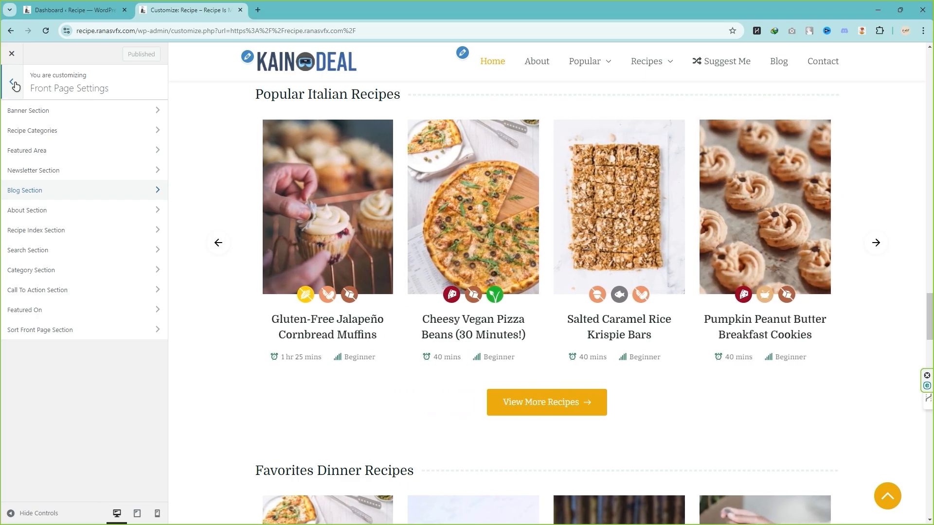
- Return to the customizer's main list and examine the preview from the dinner recipes and recipe search area down to the footer
{"action": "left_click", "coordinate": [15, 85]}
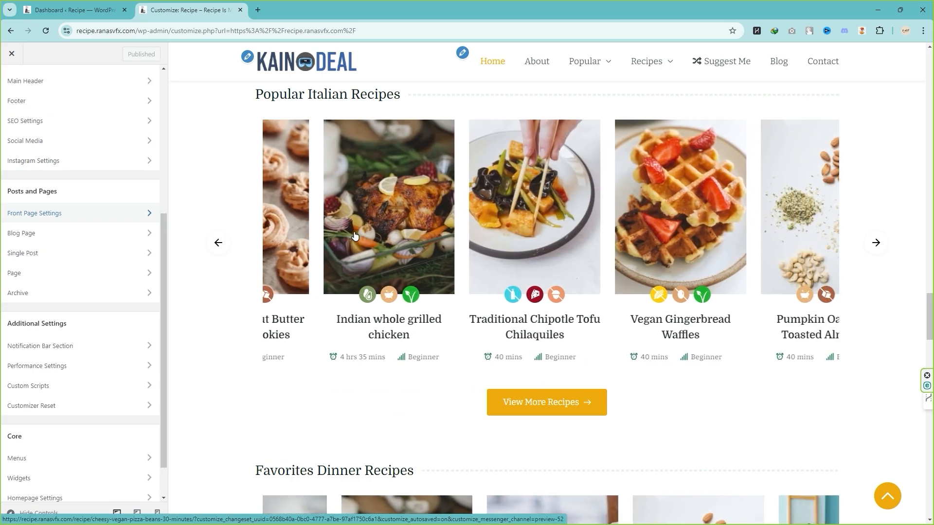
{"action": "scroll", "coordinate": [452, 246], "scroll_direction": "down", "scroll_amount": 5}
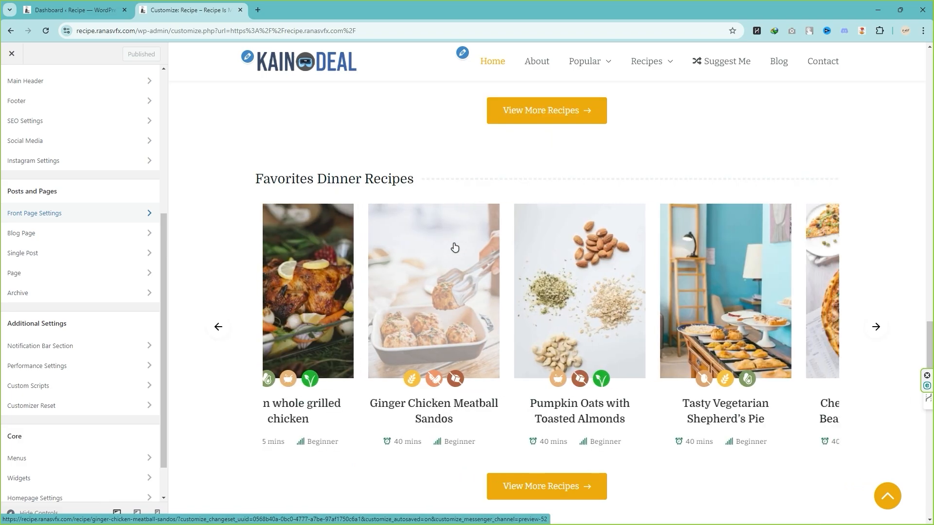
{"action": "scroll", "coordinate": [455, 247], "scroll_direction": "down", "scroll_amount": 8}
{"action": "left_click", "coordinate": [456, 248]}
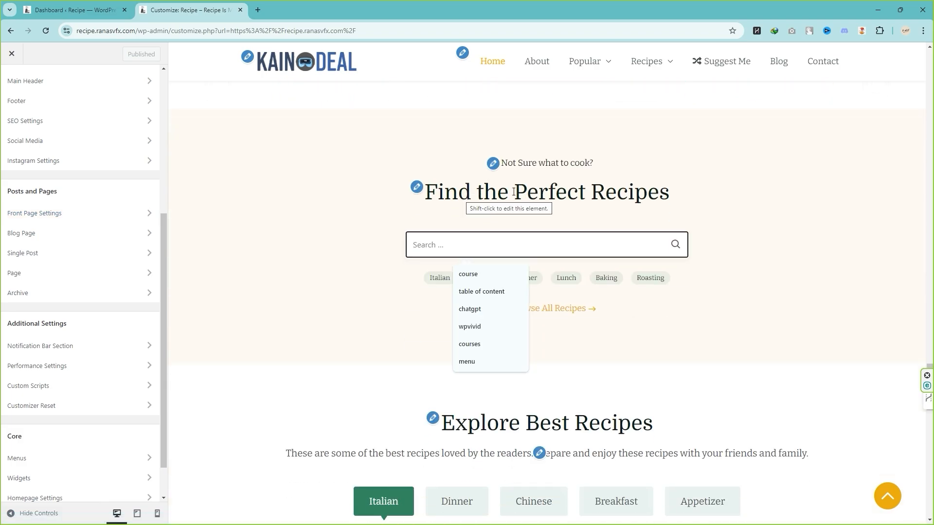
{"action": "left_click_drag", "start_coordinate": [430, 193], "coordinate": [673, 199]}
{"action": "left_click", "coordinate": [682, 196]}
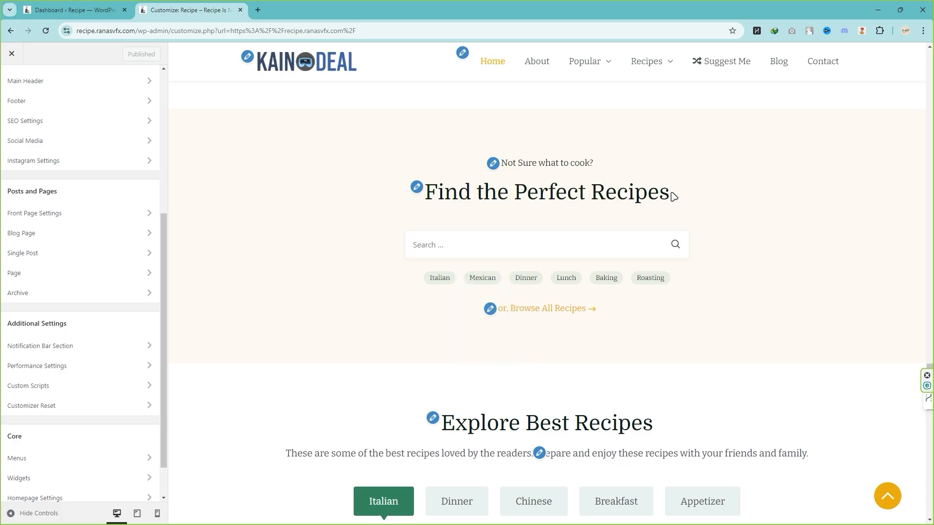
{"action": "scroll", "coordinate": [672, 194], "scroll_direction": "down", "scroll_amount": 5}
{"action": "scroll", "coordinate": [442, 203], "scroll_direction": "up", "scroll_amount": 3}
{"action": "scroll", "coordinate": [499, 328], "scroll_direction": "down", "scroll_amount": 4}
{"action": "scroll", "coordinate": [499, 328], "scroll_direction": "down", "scroll_amount": 10}
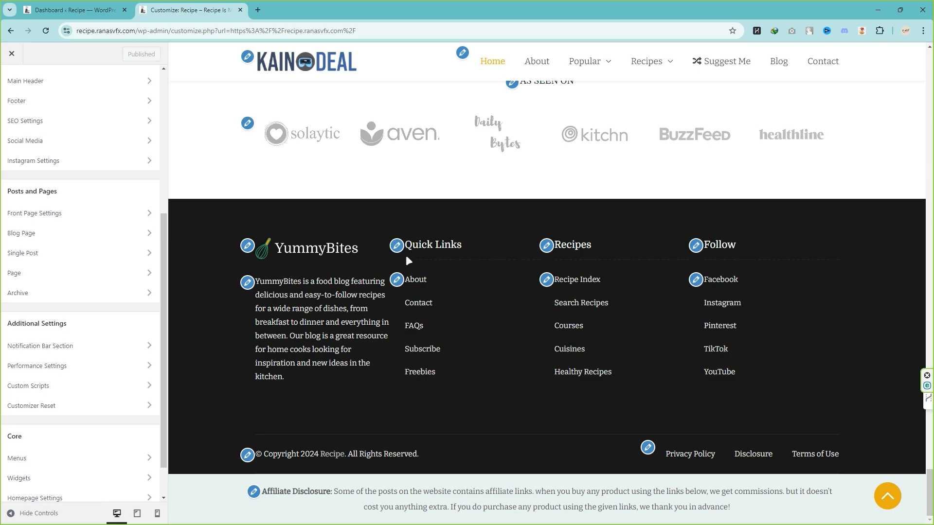
- Review the footer's description text and the Footer Settings for the copyright text, and return to the customizer's main list
{"action": "left_click_drag", "start_coordinate": [405, 287], "coordinate": [346, 386]}
{"action": "left_click", "coordinate": [347, 389]}
{"action": "left_click_drag", "start_coordinate": [266, 281], "coordinate": [353, 378]}
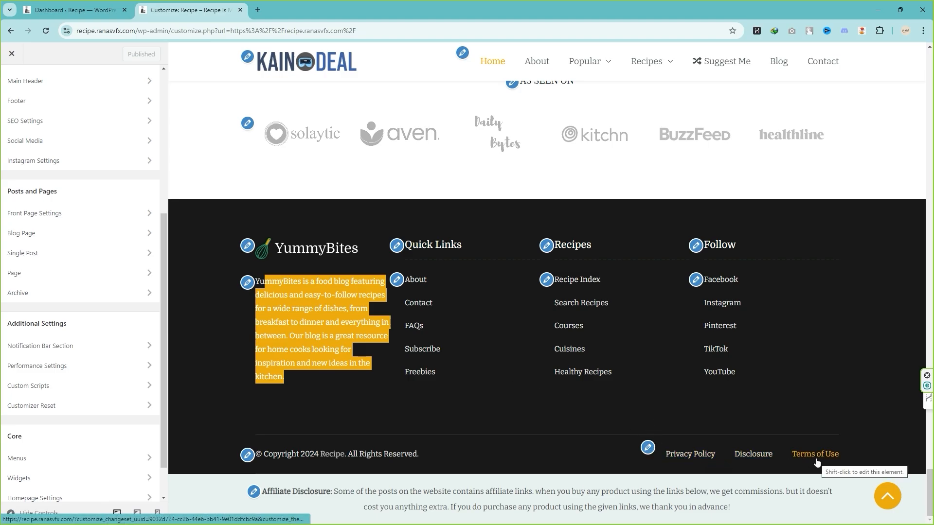
{"action": "left_click", "coordinate": [247, 455]}
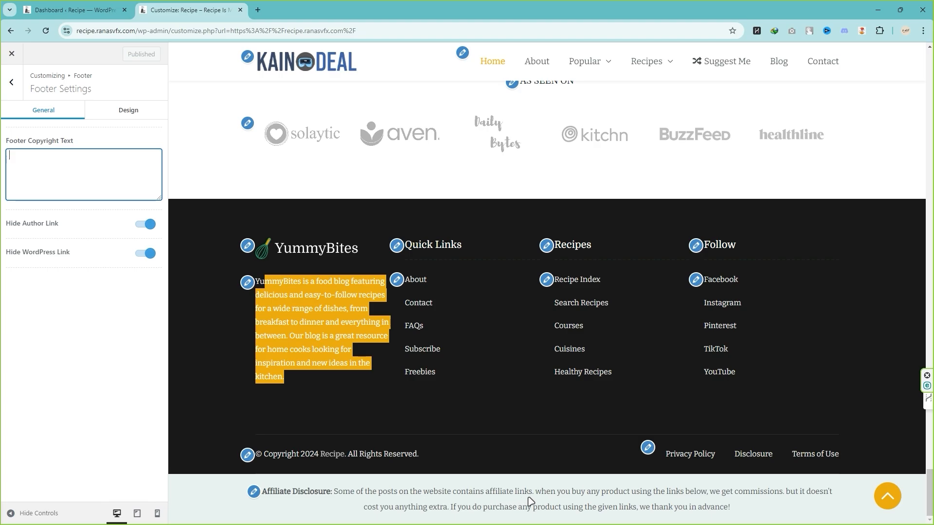
{"action": "left_click", "coordinate": [13, 84]}
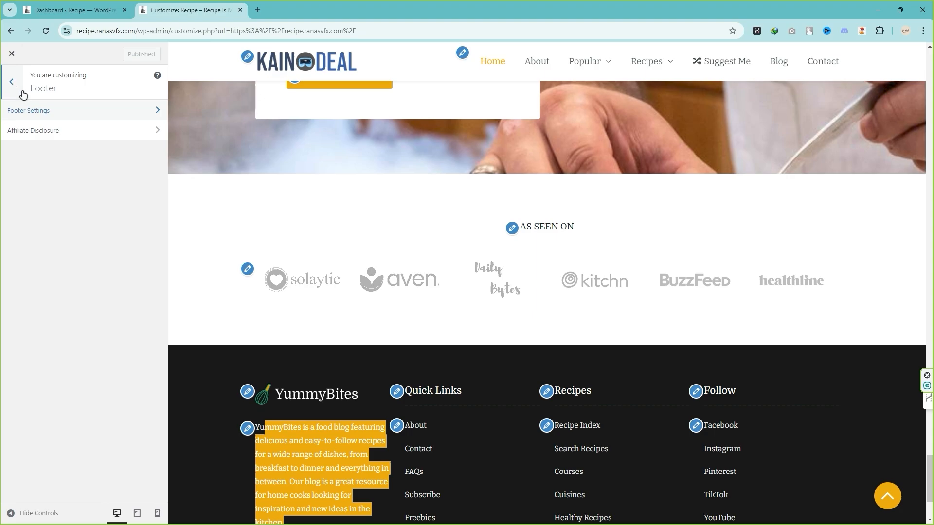
{"action": "left_click", "coordinate": [13, 84]}
- Look over the remaining customizer sections, exit the customizer, and close the site's tab to return to the dashboard
{"action": "scroll", "coordinate": [51, 188], "scroll_direction": "down", "scroll_amount": 1}
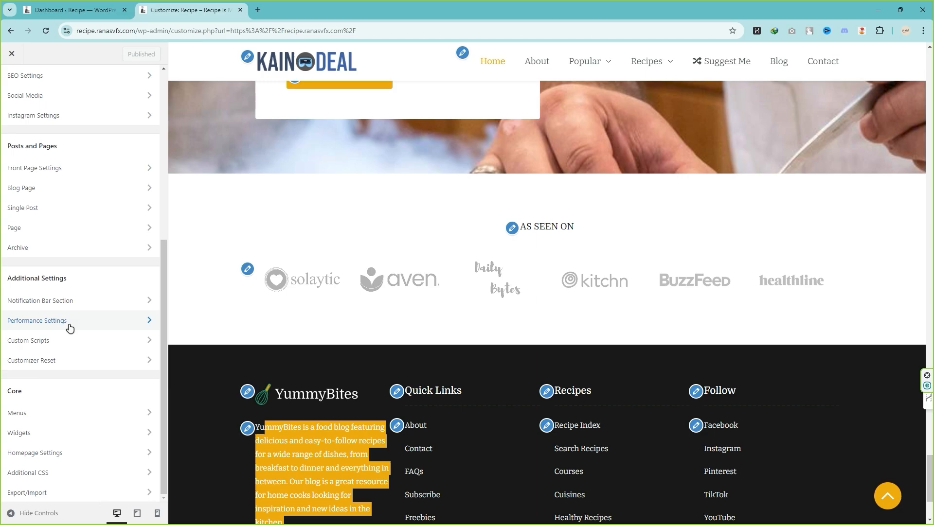
{"action": "scroll", "coordinate": [44, 257], "scroll_direction": "up", "scroll_amount": 6}
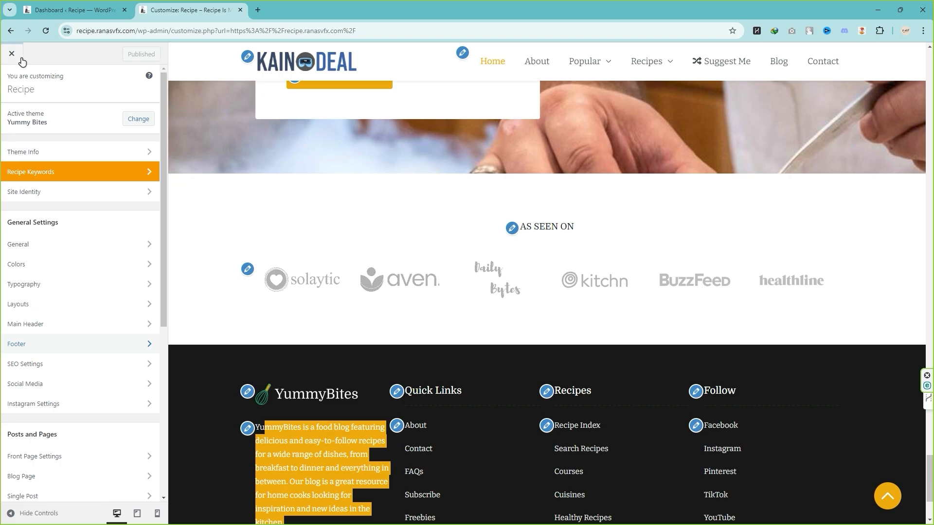
{"action": "left_click", "coordinate": [12, 54]}
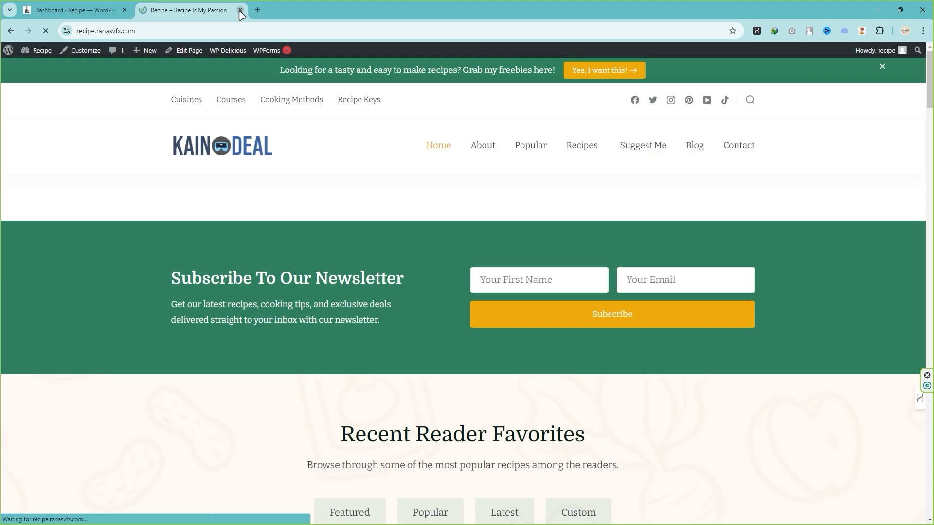
{"action": "left_click", "coordinate": [240, 10]}
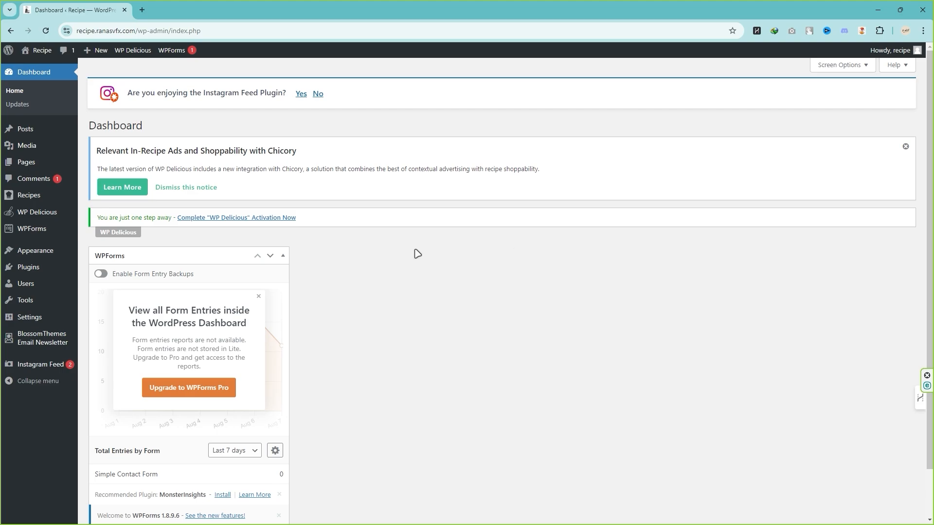
- Open the Menus page for the Primary Menu and visit the live site in a separate tab
{"action": "mouse_move", "coordinate": [30, 253]}
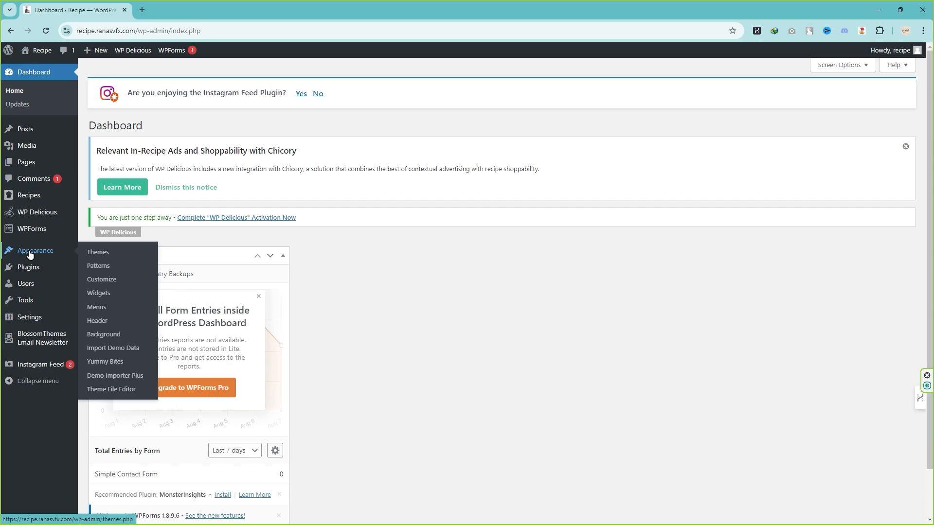
{"action": "left_click", "coordinate": [96, 307]}
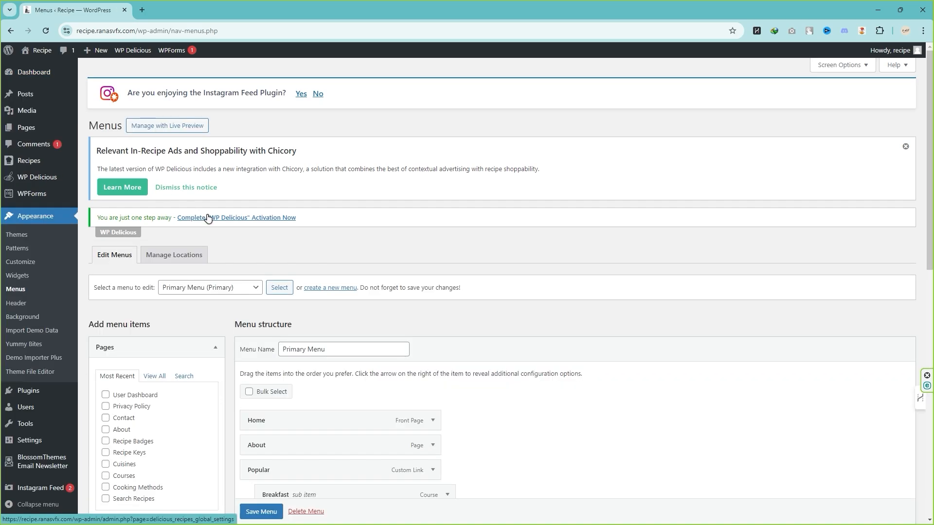
{"action": "scroll", "coordinate": [101, 309], "scroll_direction": "down", "scroll_amount": 2}
{"action": "mouse_move", "coordinate": [40, 58]}
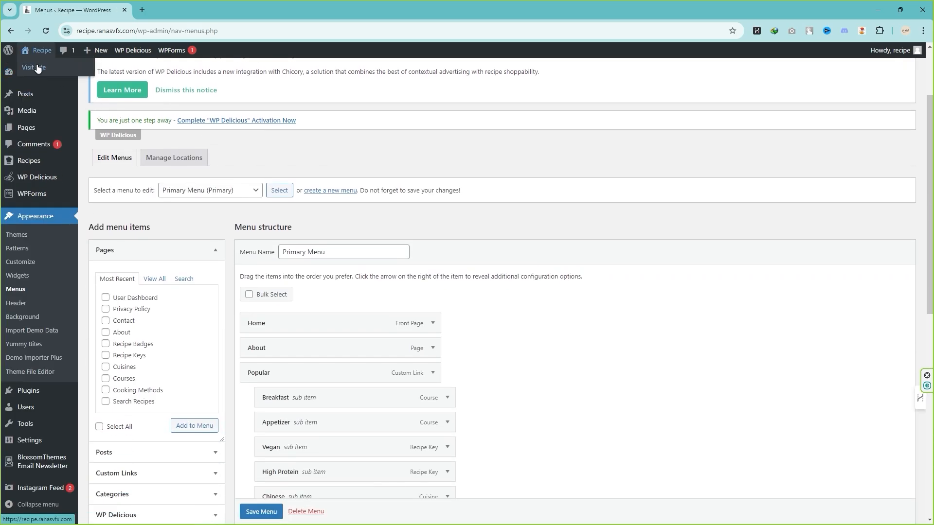
{"action": "left_click", "coordinate": [37, 68]}
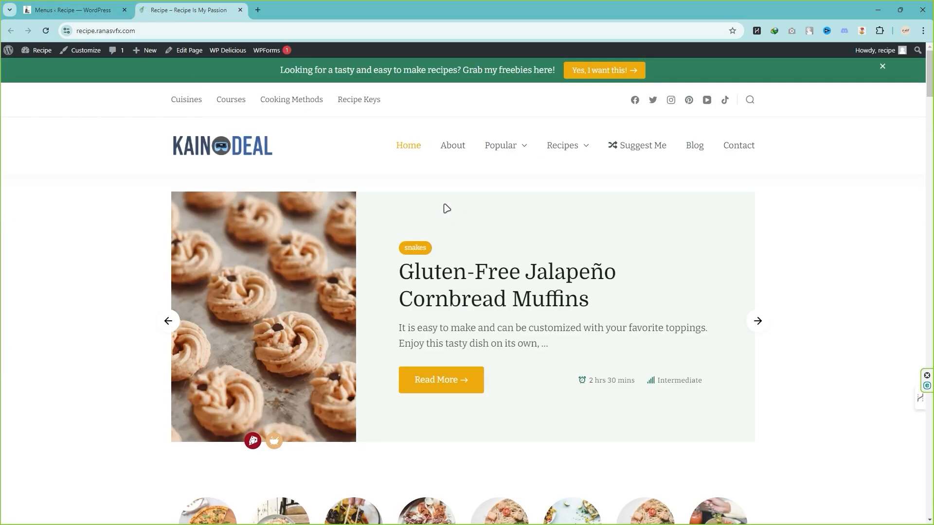
- Check the live site's header navigation, and return to the Menus page to list the menus available for editing
{"action": "mouse_move", "coordinate": [585, 148]}
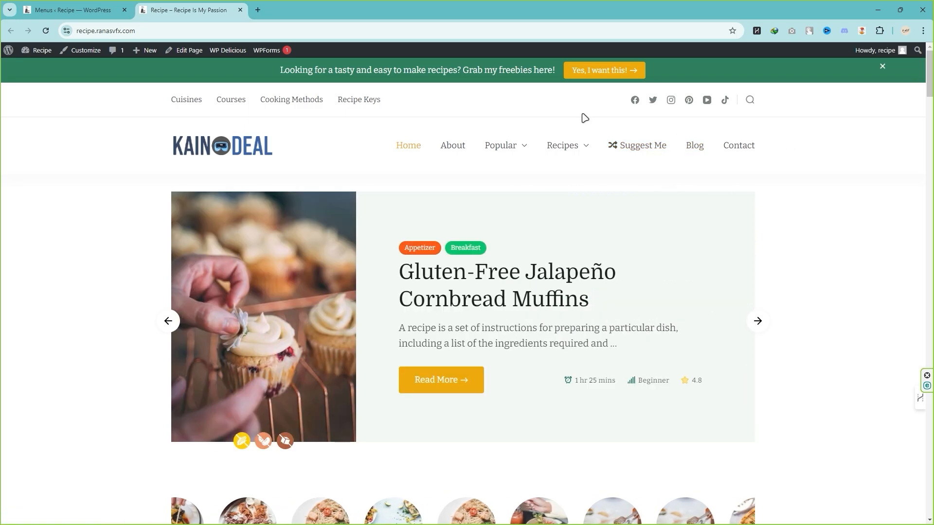
{"action": "left_click", "coordinate": [73, 9]}
{"action": "scroll", "coordinate": [493, 240], "scroll_direction": "down", "scroll_amount": 3}
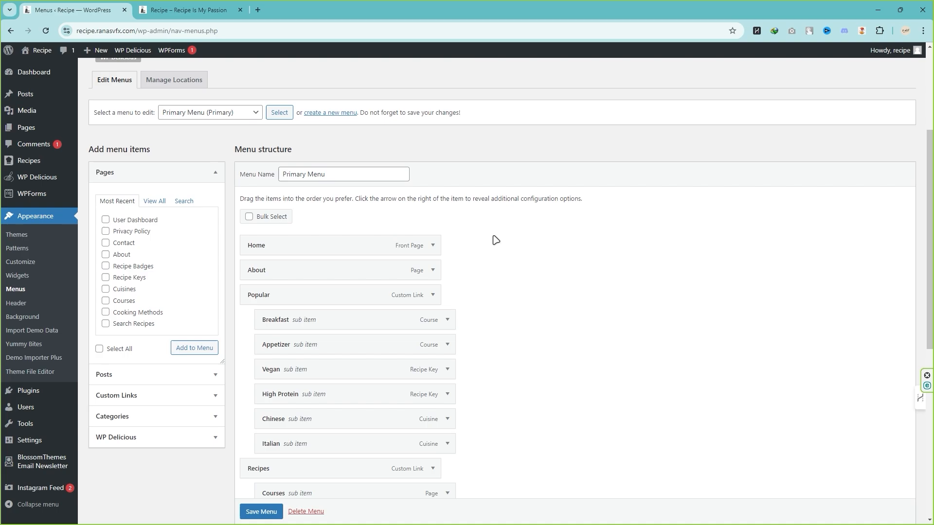
{"action": "scroll", "coordinate": [223, 101], "scroll_direction": "up", "scroll_amount": 1}
{"action": "scroll", "coordinate": [224, 100], "scroll_direction": "up", "scroll_amount": 1}
{"action": "left_click", "coordinate": [224, 141]}
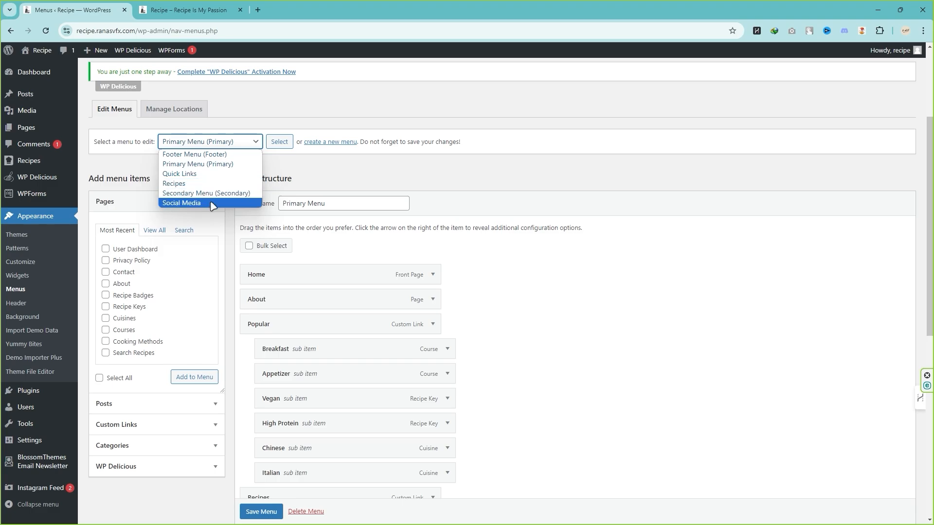
- Compare the live site's Popular dropdown with the Popular sub items in the Primary Menu structure
{"action": "left_click", "coordinate": [187, 10]}
{"action": "mouse_move", "coordinate": [513, 149]}
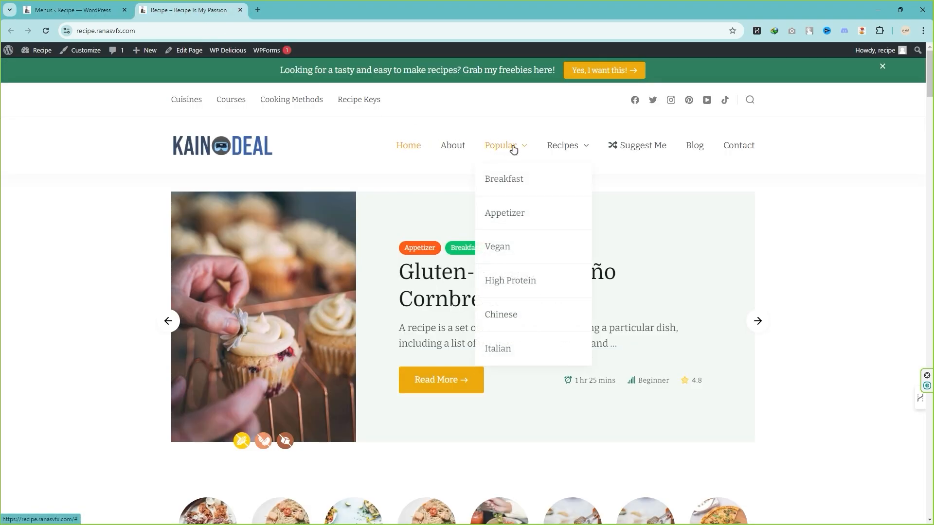
{"action": "left_click", "coordinate": [97, 11]}
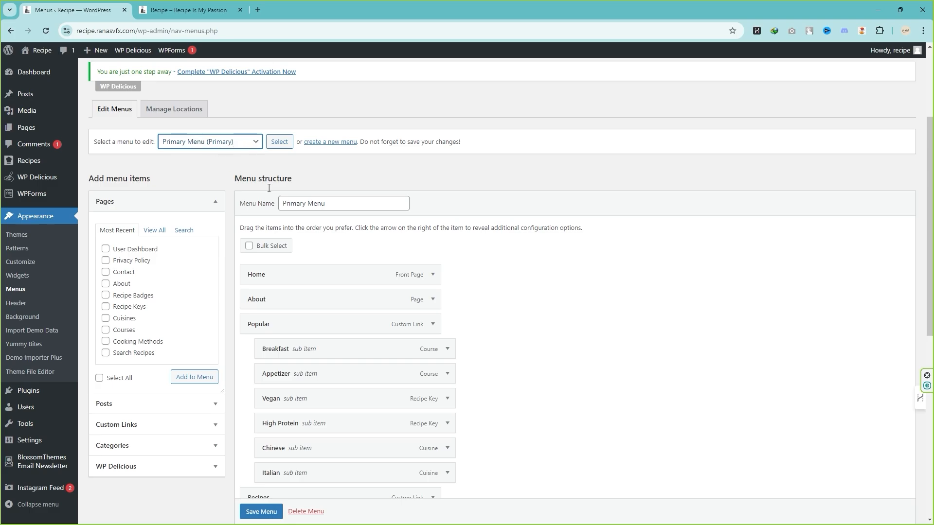
{"action": "scroll", "coordinate": [268, 188], "scroll_direction": "down", "scroll_amount": 2}
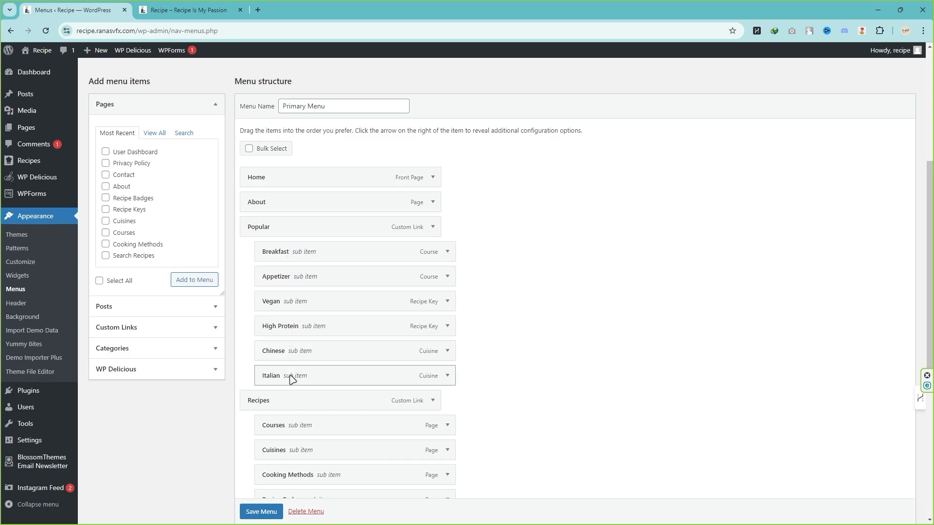
{"action": "left_click", "coordinate": [187, 9]}
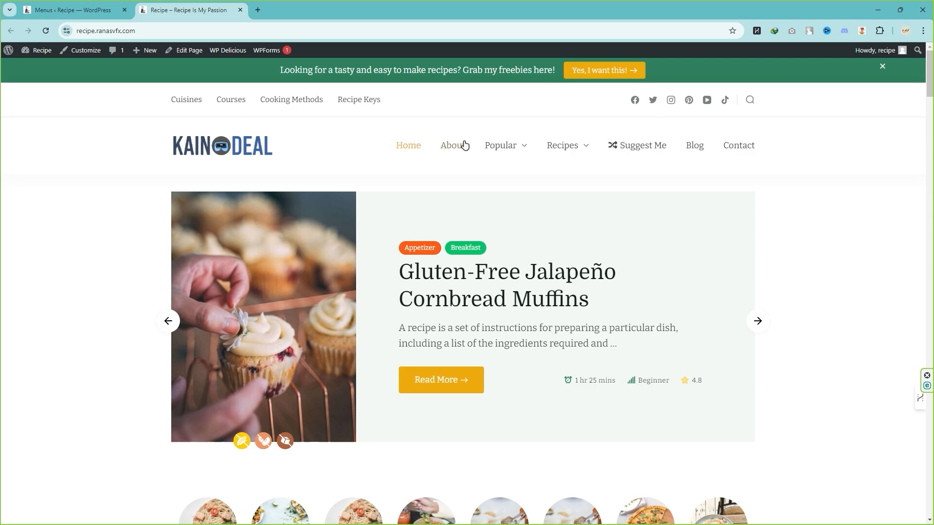
{"action": "mouse_move", "coordinate": [510, 150]}
{"action": "left_click", "coordinate": [73, 10]}
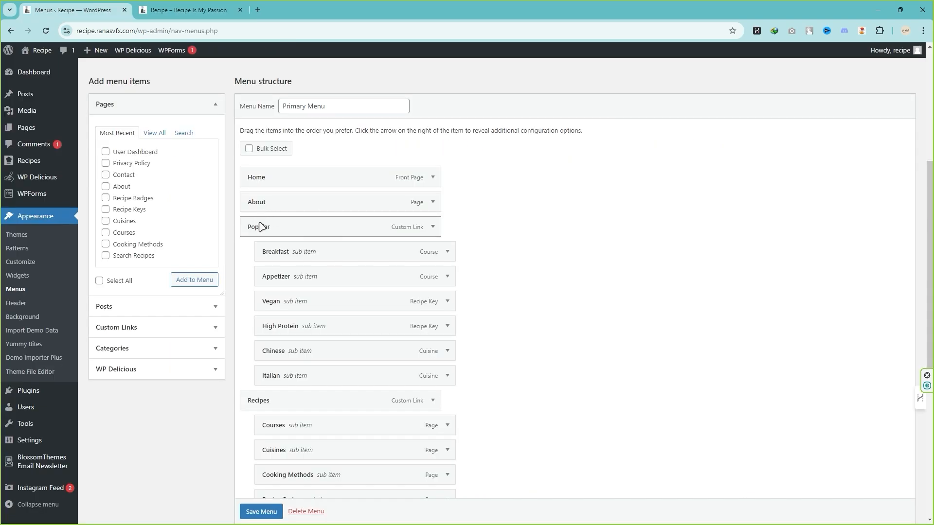
- Expand the Courses sub item under Recipes in the Primary Menu to view its options, and collapse it unchanged
{"action": "mouse_move", "coordinate": [280, 251]}
{"action": "left_mouse_down"}
{"action": "mouse_move", "coordinate": [263, 251]}
{"action": "mouse_move", "coordinate": [274, 252]}
{"action": "mouse_move", "coordinate": [271, 245]}
{"action": "left_mouse_up"}
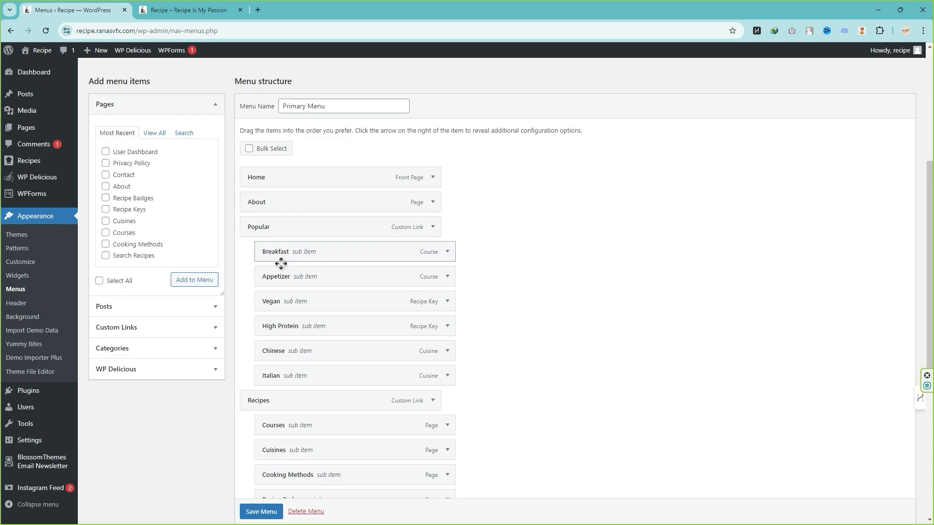
{"action": "scroll", "coordinate": [392, 282], "scroll_direction": "down", "scroll_amount": 6}
{"action": "scroll", "coordinate": [392, 282], "scroll_direction": "up", "scroll_amount": 1}
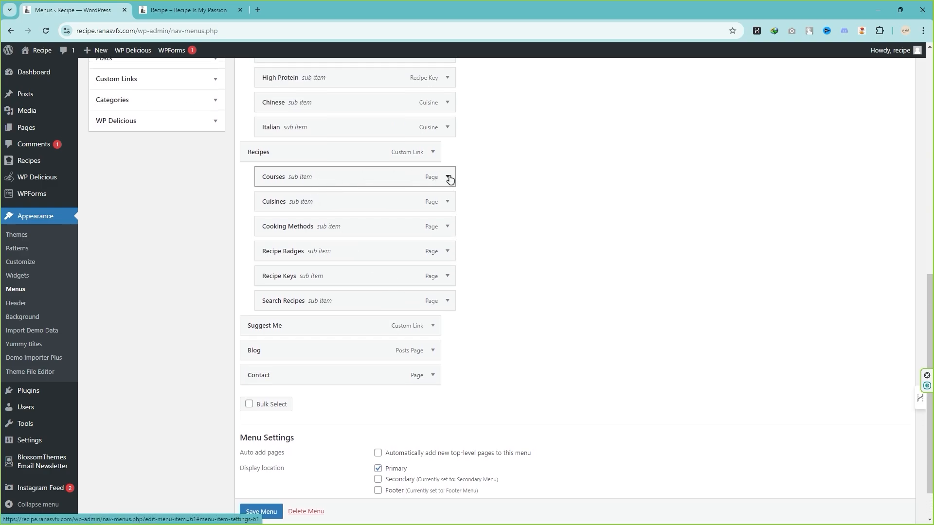
{"action": "left_click", "coordinate": [448, 179]}
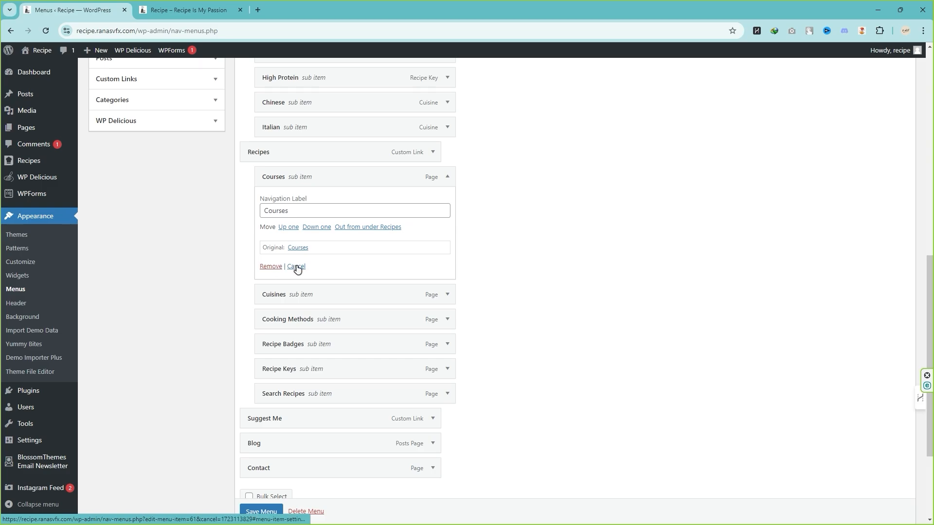
{"action": "left_click", "coordinate": [446, 177]}
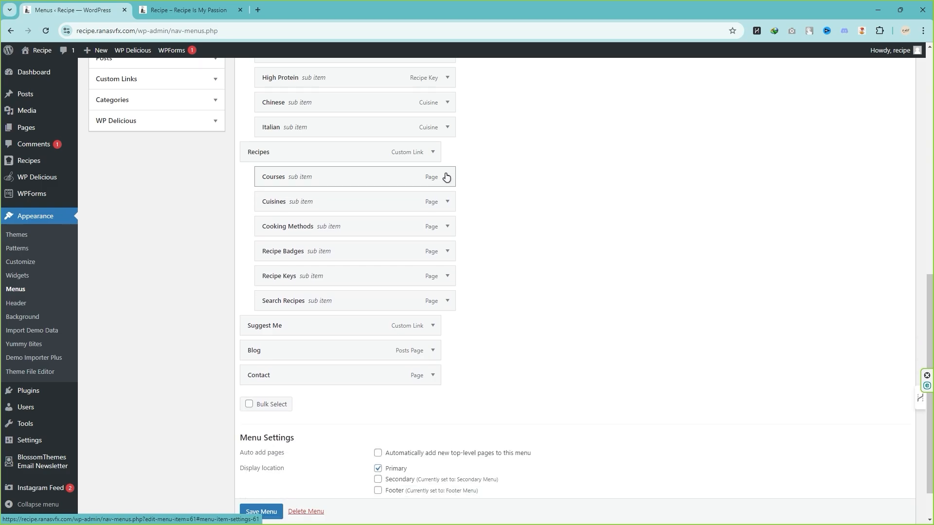
{"action": "scroll", "coordinate": [208, 233], "scroll_direction": "up", "scroll_amount": 6}
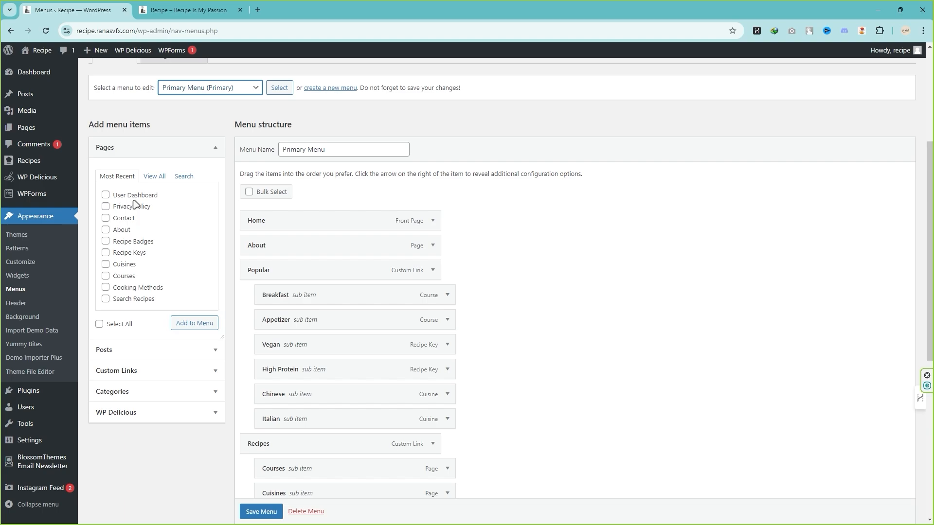
- Look at the WP Delicious source for adding menu items, and reopen the Pages list
{"action": "scroll", "coordinate": [126, 234], "scroll_direction": "down", "scroll_amount": 1}
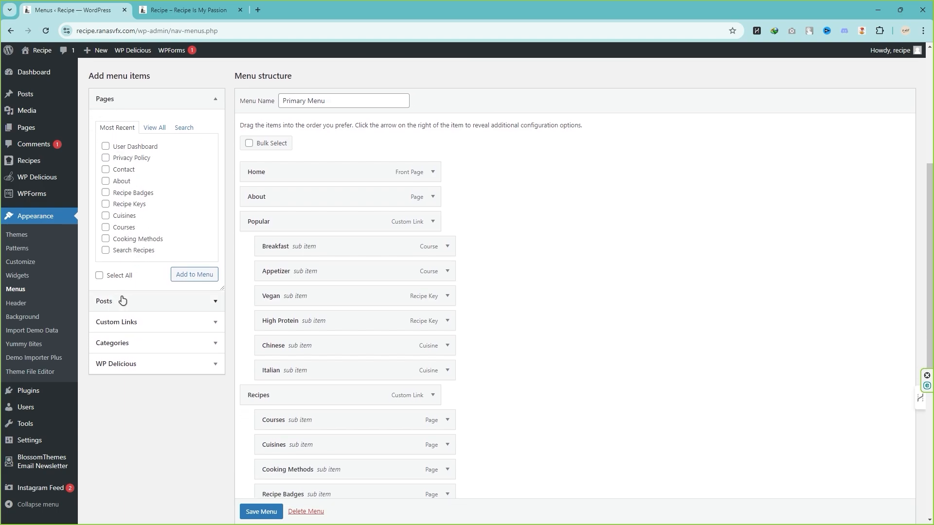
{"action": "left_click", "coordinate": [146, 369]}
{"action": "left_click", "coordinate": [142, 189]}
{"action": "scroll", "coordinate": [143, 185], "scroll_direction": "up", "scroll_amount": 1}
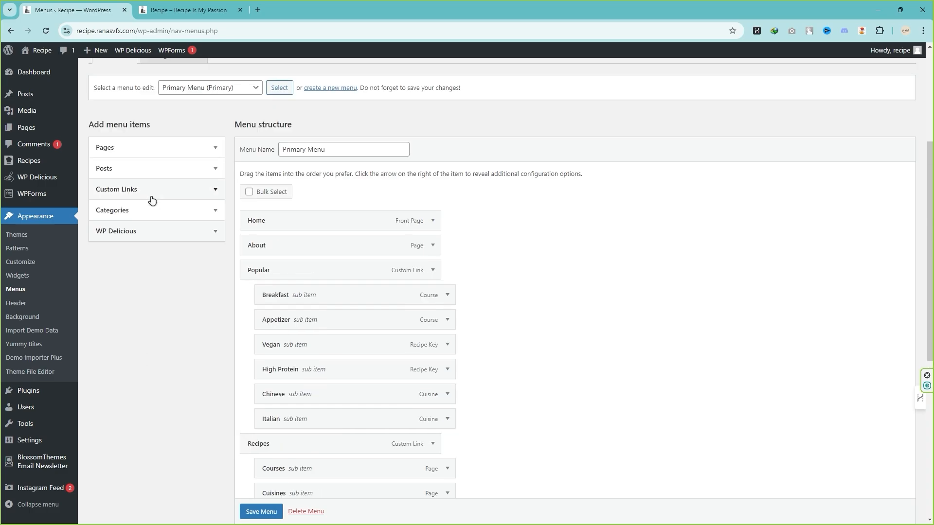
{"action": "left_click", "coordinate": [145, 151]}
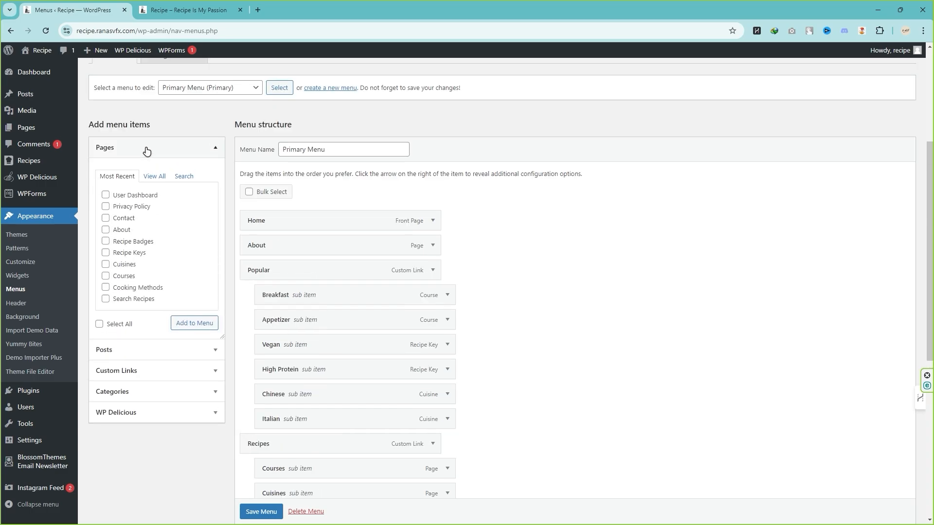
{"action": "scroll", "coordinate": [124, 249], "scroll_direction": "down", "scroll_amount": 1}
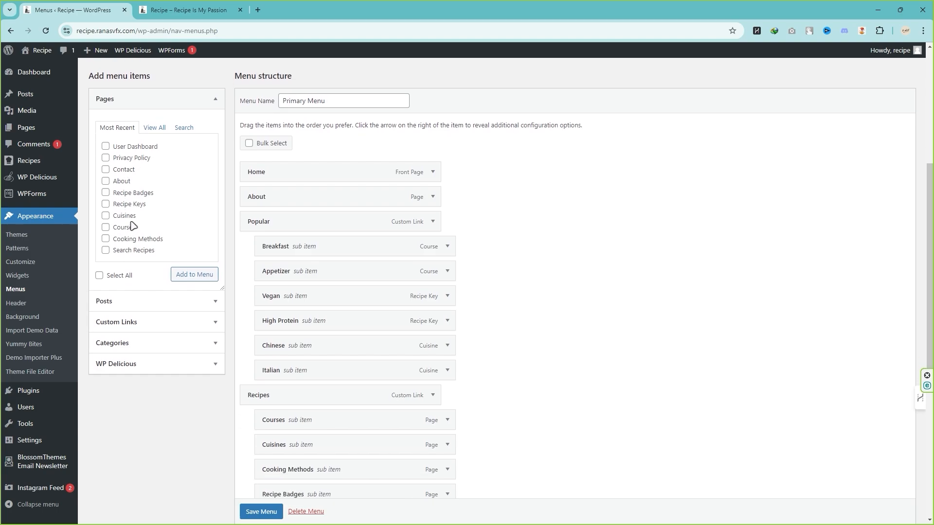
- Add the User Dashboard page to the end of the Primary Menu and save the menu
{"action": "left_click", "coordinate": [107, 147]}
{"action": "left_click", "coordinate": [197, 276]}
{"action": "scroll", "coordinate": [407, 331], "scroll_direction": "down", "scroll_amount": 2}
{"action": "scroll", "coordinate": [407, 330], "scroll_direction": "down", "scroll_amount": 3}
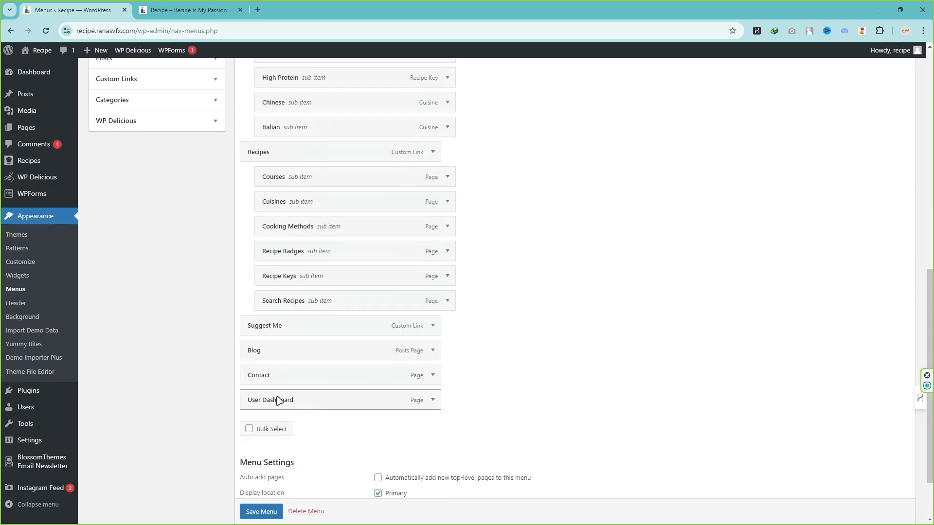
{"action": "scroll", "coordinate": [294, 402], "scroll_direction": "down", "scroll_amount": 2}
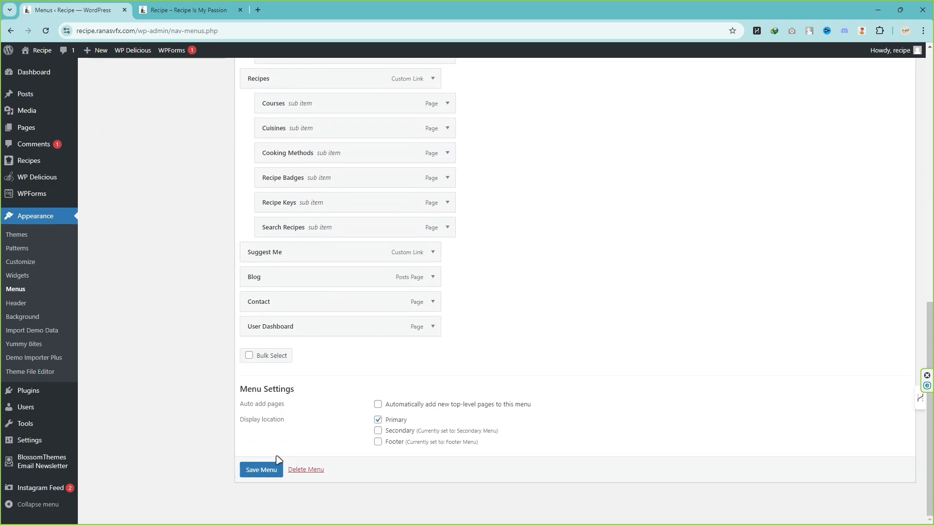
{"action": "left_click", "coordinate": [264, 469]}
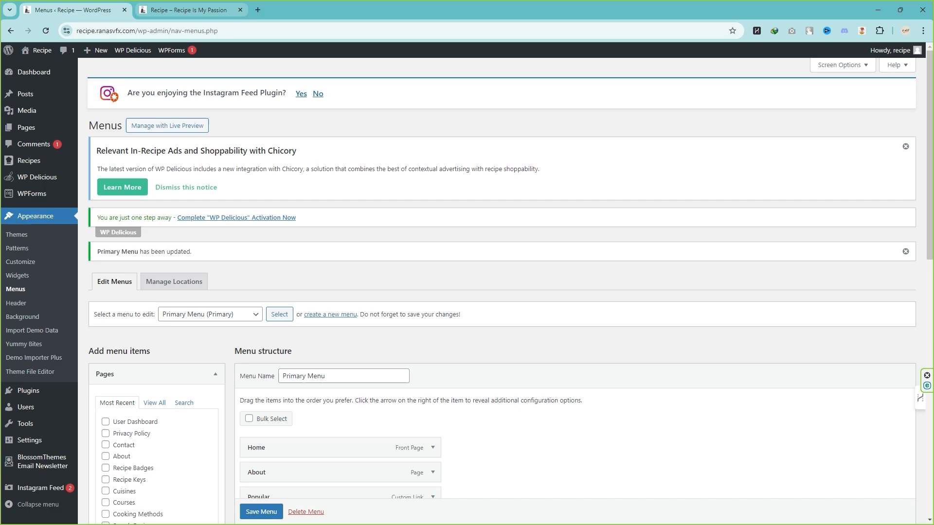
- Reload the live site in its tab and open the User Dashboard page from the header navigation
{"action": "left_click", "coordinate": [189, 10]}
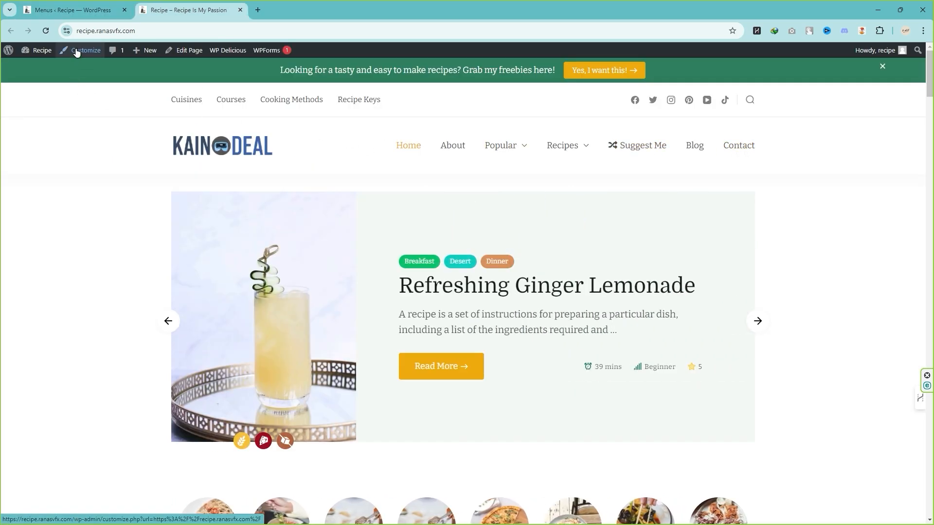
{"action": "left_click", "coordinate": [45, 31]}
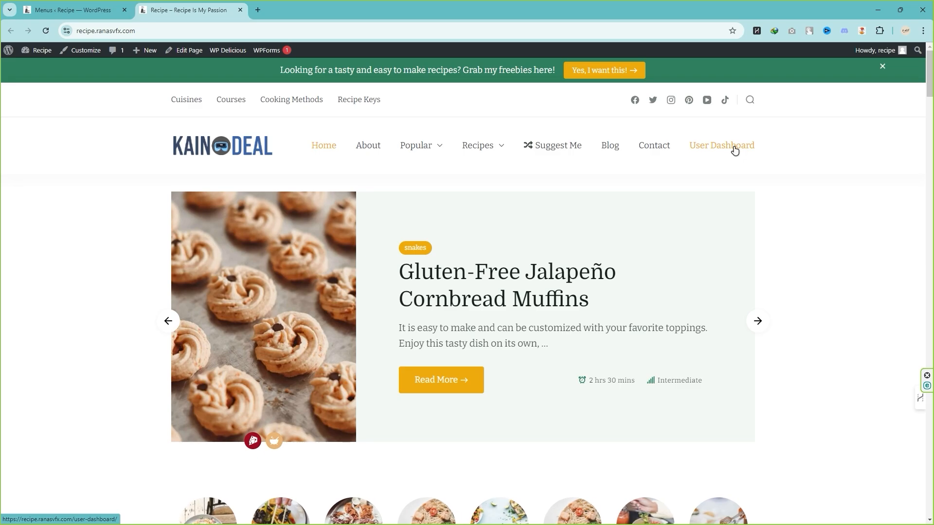
{"action": "left_click", "coordinate": [734, 148]}
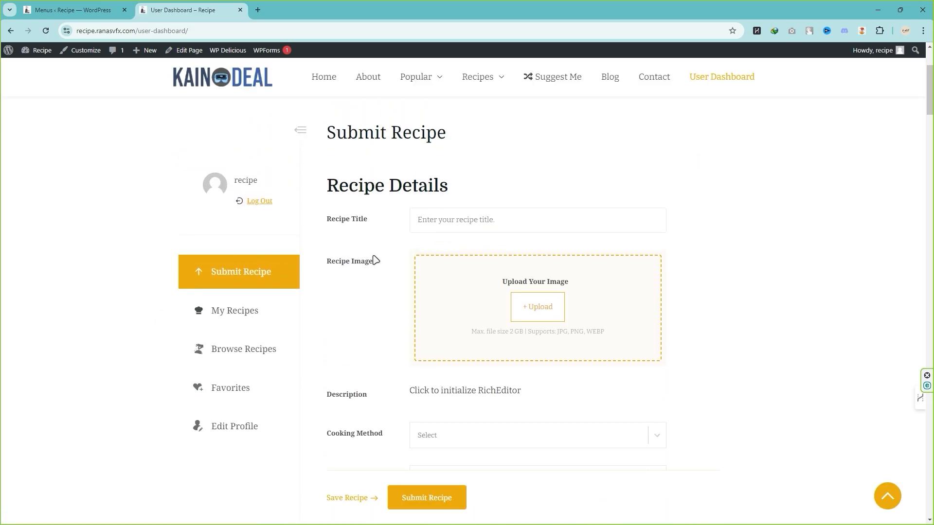
- Look over the User Dashboard page and its Submit Recipe form on the live site
{"action": "scroll", "coordinate": [363, 317], "scroll_direction": "down", "scroll_amount": 6}
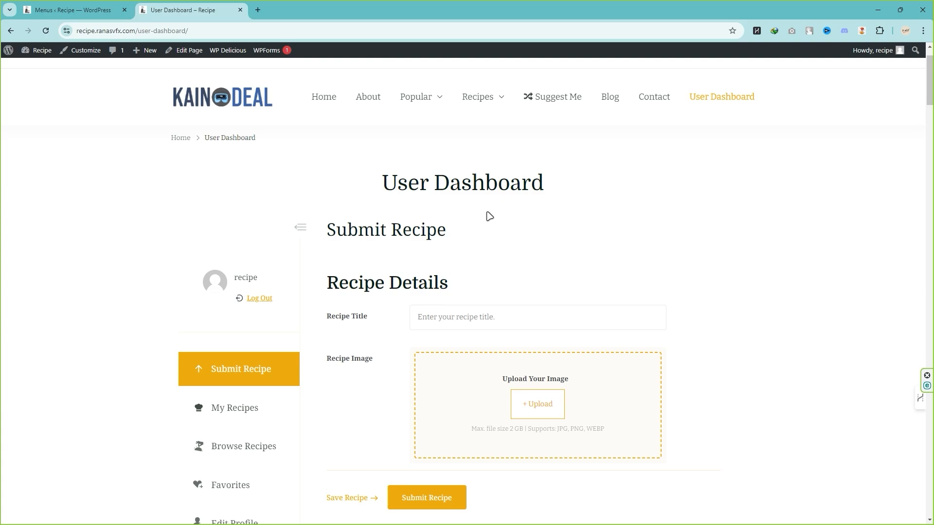
{"action": "left_click_drag", "start_coordinate": [384, 183], "coordinate": [549, 186]}
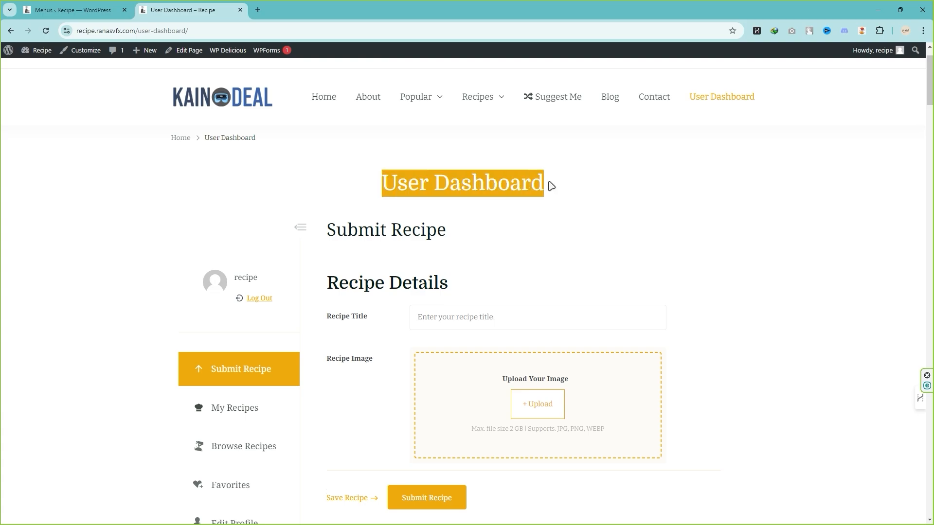
{"action": "left_click", "coordinate": [479, 248]}
{"action": "scroll", "coordinate": [494, 260], "scroll_direction": "down", "scroll_amount": 5}
{"action": "scroll", "coordinate": [267, 132], "scroll_direction": "up", "scroll_amount": 6}
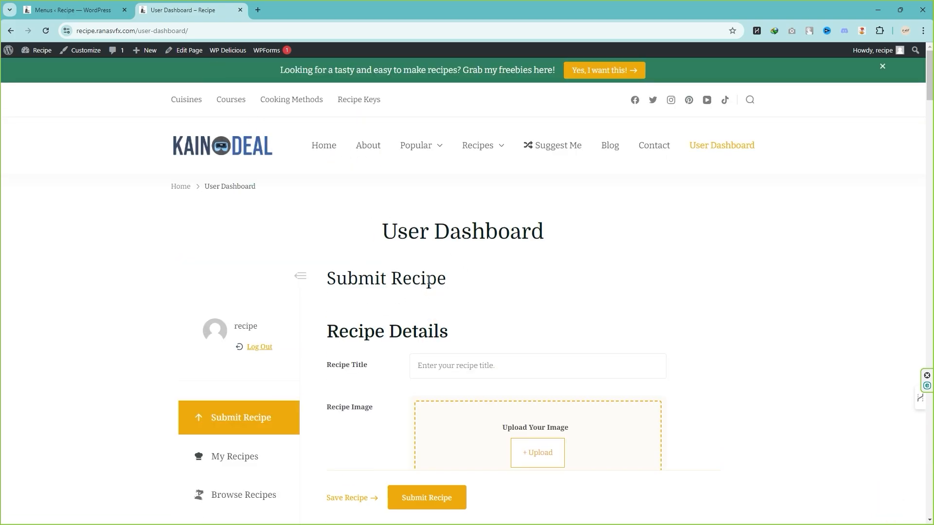
{"action": "left_click_drag", "start_coordinate": [398, 278], "coordinate": [445, 280]}
{"action": "left_click", "coordinate": [454, 283]}
- Return to the Menus page and open WP Delicious's Analytics Dashboard, Ingredients Link and Reviews pages in separate tabs
{"action": "left_click", "coordinate": [54, 10]}
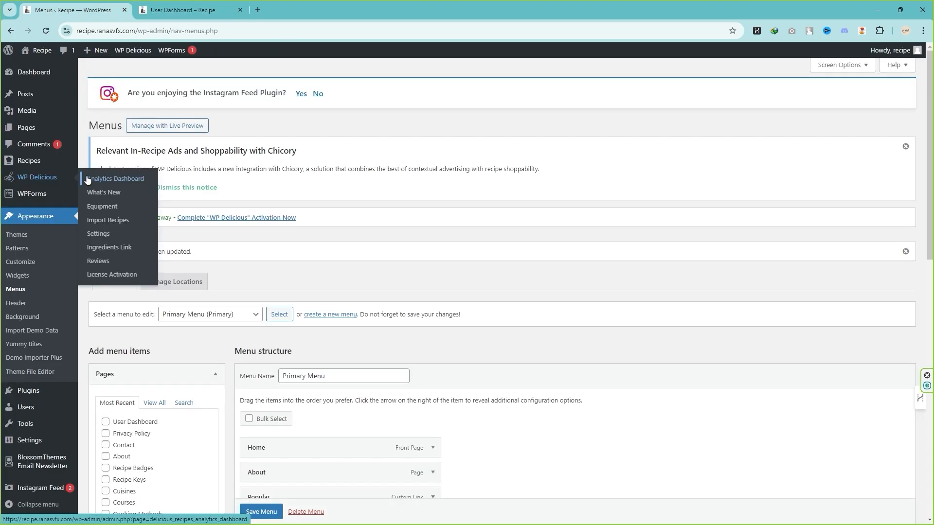
{"action": "middle_click", "coordinate": [103, 180]}
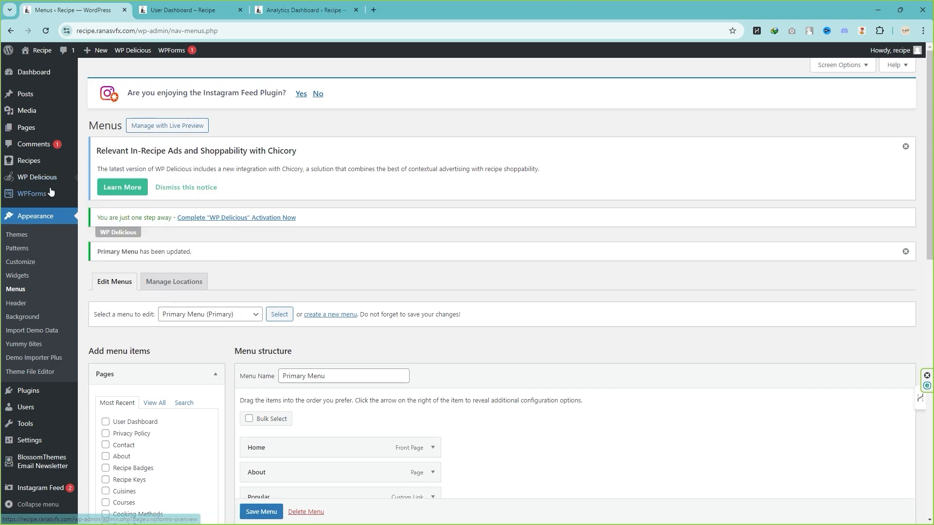
{"action": "mouse_move", "coordinate": [36, 179]}
{"action": "right_click", "coordinate": [125, 247]}
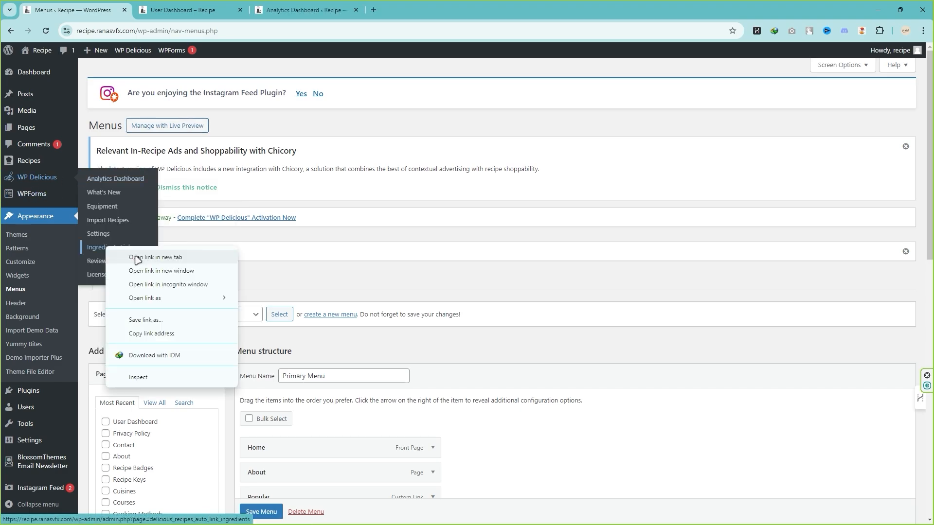
{"action": "left_click", "coordinate": [139, 257]}
{"action": "right_click", "coordinate": [98, 263]}
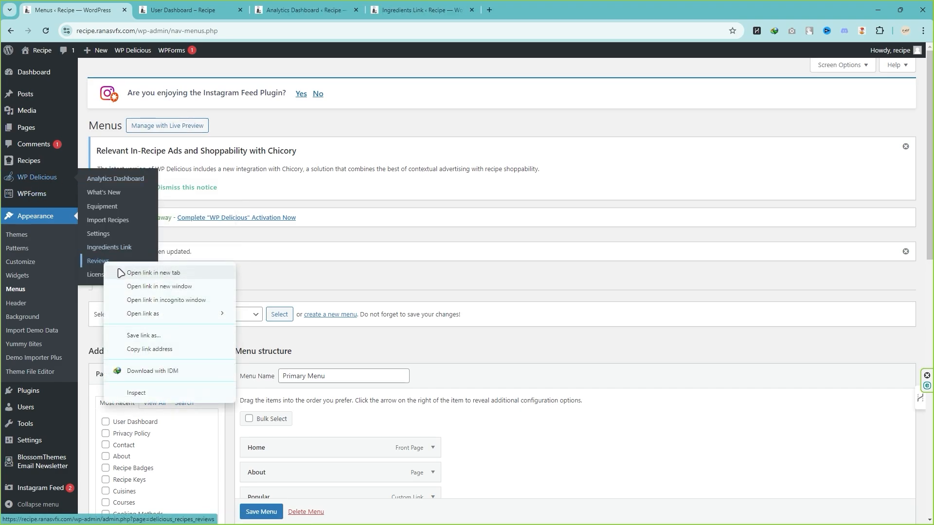
{"action": "left_click", "coordinate": [131, 271]}
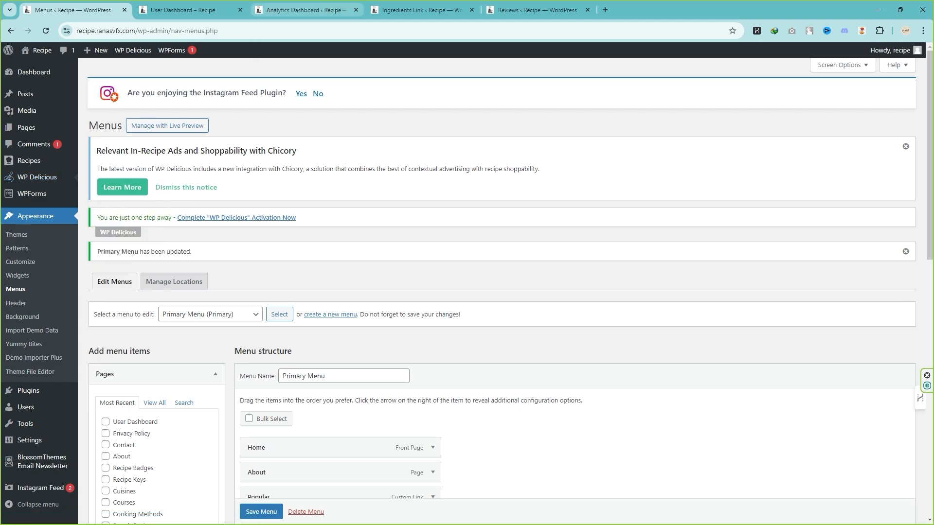
- Examine the Analytics Dashboard's summary figures and the view counts of the Popular Recipes
{"action": "left_click", "coordinate": [273, 10]}
{"action": "scroll", "coordinate": [192, 229], "scroll_direction": "down", "scroll_amount": 3}
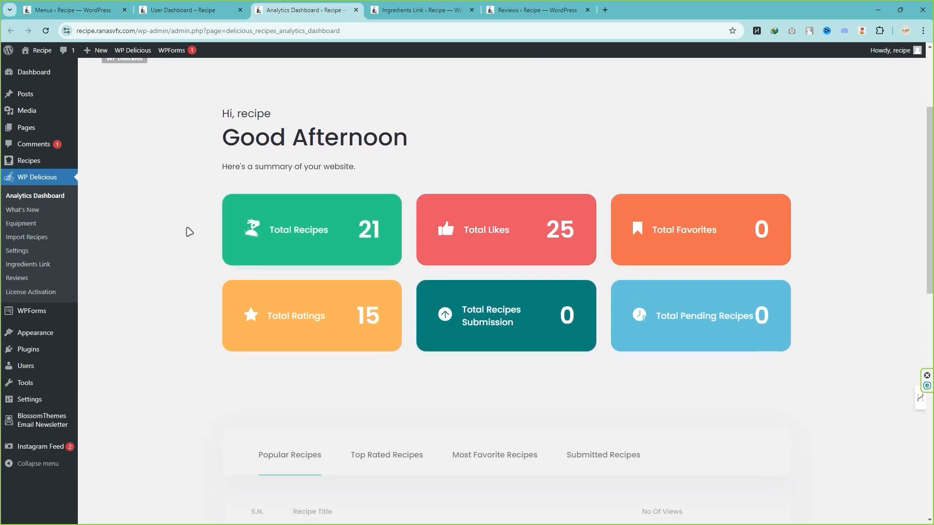
{"action": "scroll", "coordinate": [223, 173], "scroll_direction": "up", "scroll_amount": 2}
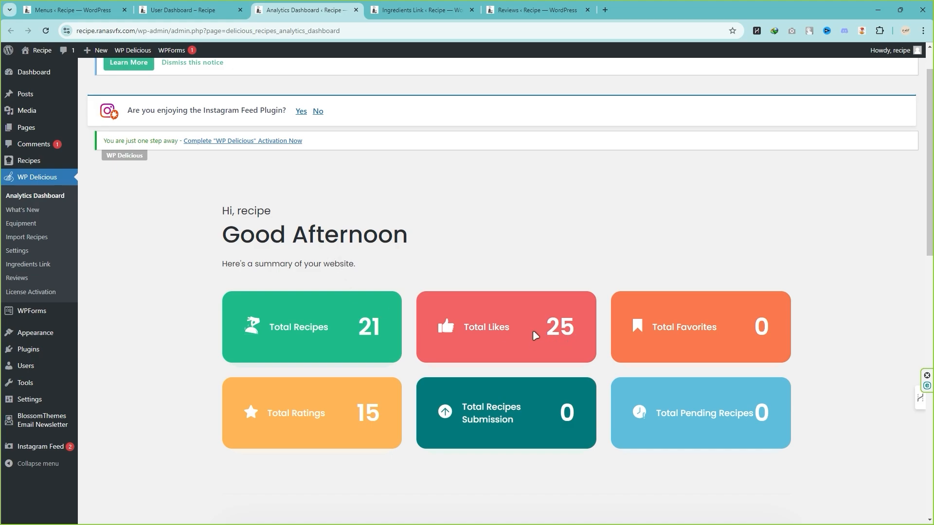
{"action": "left_click_drag", "start_coordinate": [351, 337], "coordinate": [377, 334]}
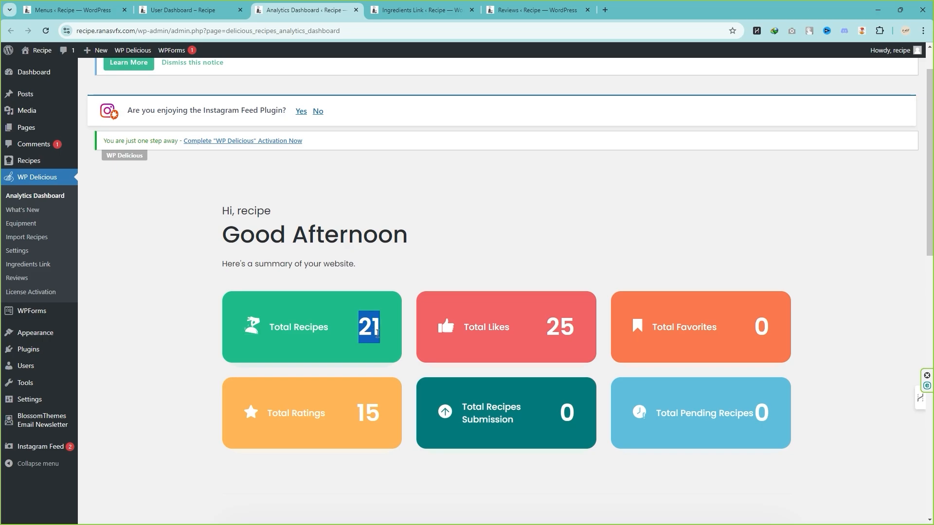
{"action": "left_click_drag", "start_coordinate": [363, 417], "coordinate": [385, 421]}
{"action": "scroll", "coordinate": [497, 418], "scroll_direction": "down", "scroll_amount": 10}
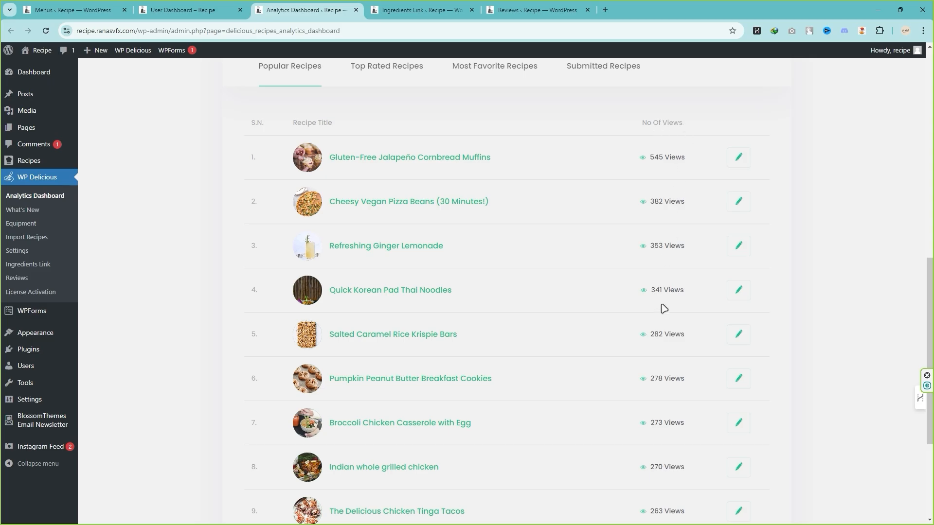
{"action": "scroll", "coordinate": [662, 308], "scroll_direction": "down", "scroll_amount": 4}
{"action": "left_click", "coordinate": [501, 418]}
{"action": "scroll", "coordinate": [508, 422], "scroll_direction": "up", "scroll_amount": 9}
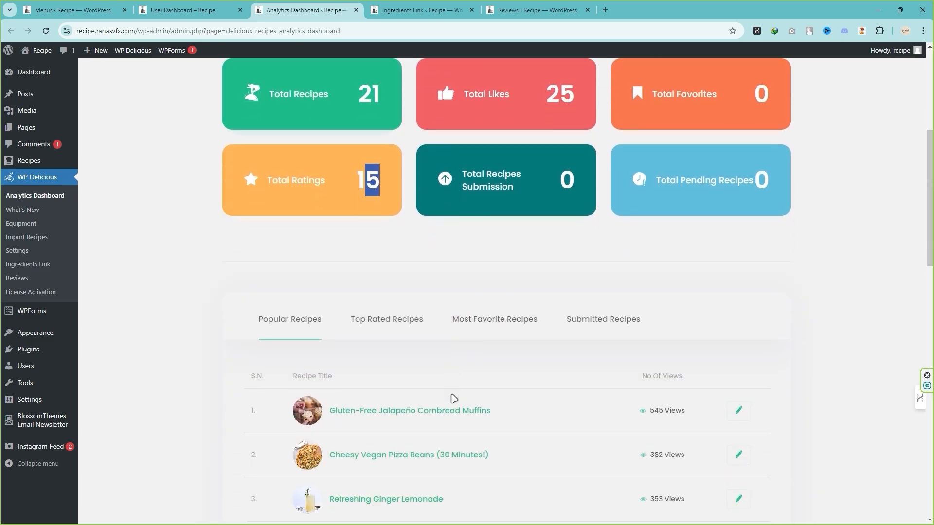
- Check the Top Rated, Most Favorite and Submitted Recipes lists on the Analytics Dashboard
{"action": "left_click", "coordinate": [382, 323]}
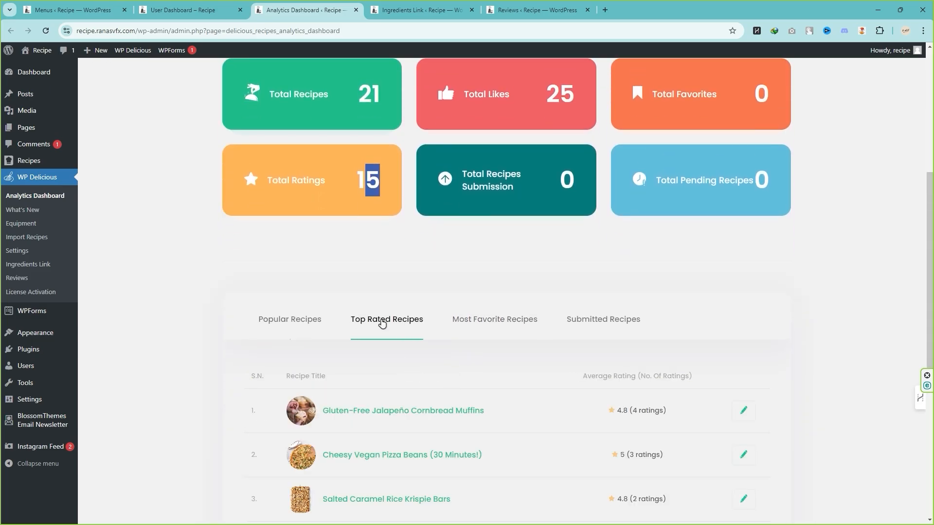
{"action": "scroll", "coordinate": [388, 339], "scroll_direction": "down", "scroll_amount": 3}
{"action": "scroll", "coordinate": [387, 340], "scroll_direction": "up", "scroll_amount": 3}
{"action": "left_click", "coordinate": [503, 337]}
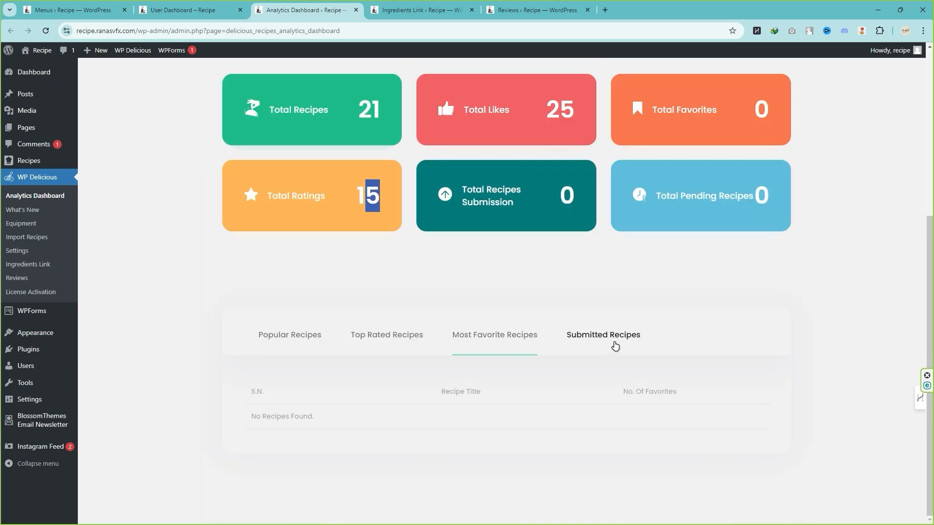
{"action": "left_click", "coordinate": [615, 345]}
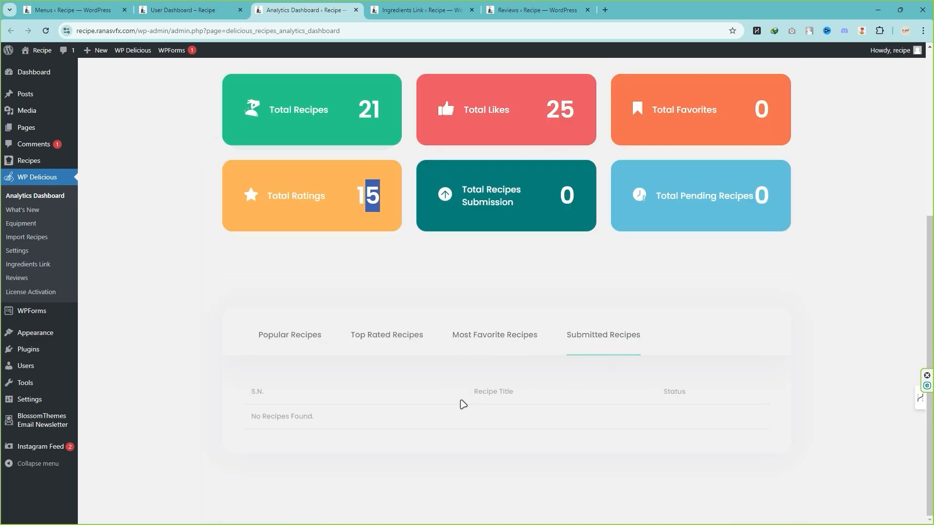
{"action": "scroll", "coordinate": [463, 404], "scroll_direction": "up", "scroll_amount": 5}
- Switch to the Ingredients Link page and search the auto link ingredients for "pepper"
{"action": "left_click", "coordinate": [418, 9]}
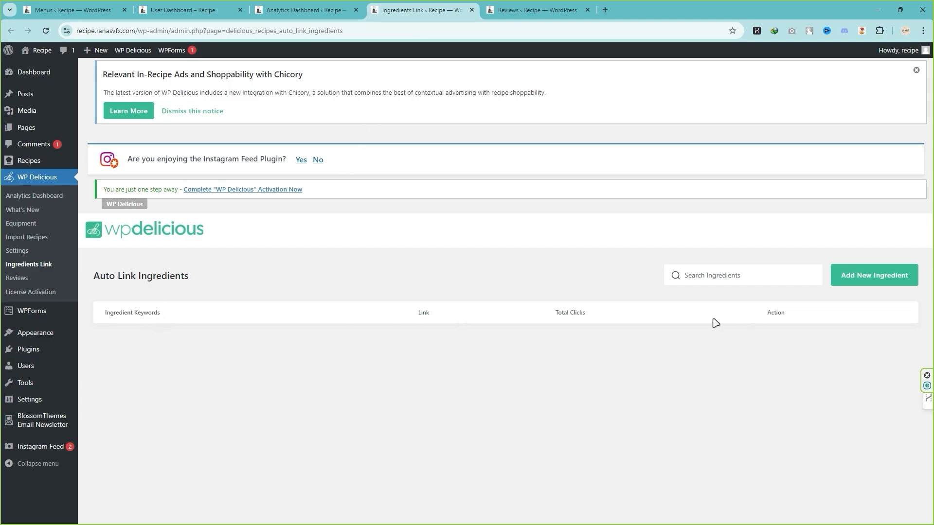
{"action": "left_click", "coordinate": [765, 275]}
{"action": "type", "text": "pepper"}
- Start a new auto link ingredient, enter "pepper" as its keyword and copy that word
{"action": "left_click", "coordinate": [863, 276]}
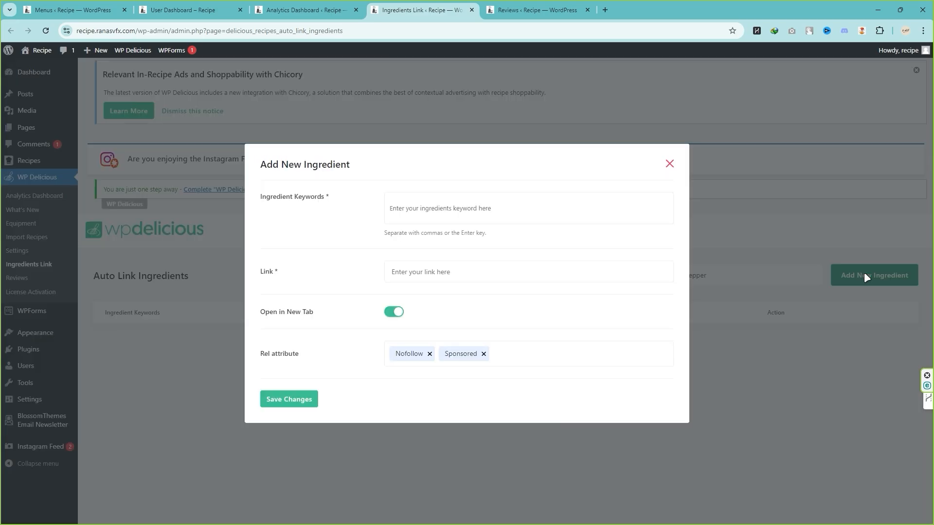
{"action": "type", "text": "pepper"}
{"action": "left_click", "coordinate": [443, 271]}
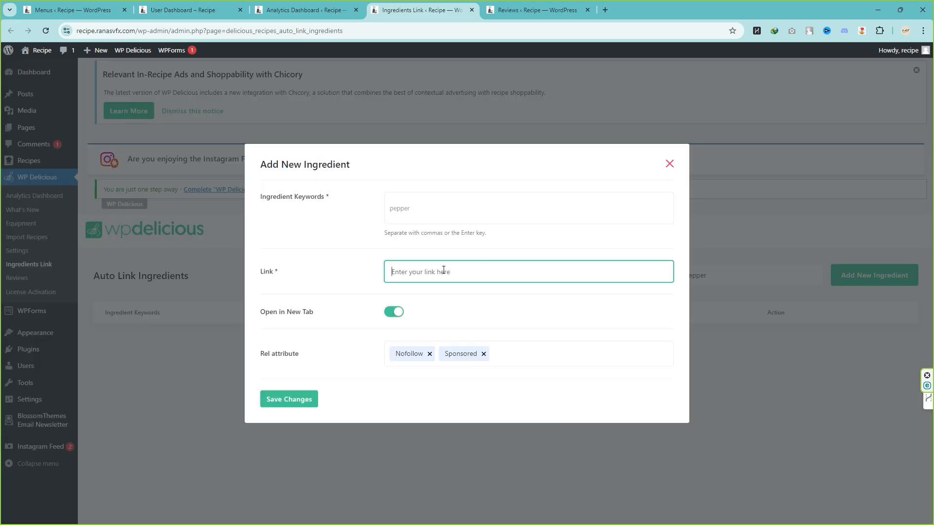
{"action": "left_click_drag", "start_coordinate": [424, 215], "coordinate": [379, 212]}
{"action": "key", "text": "ctrl+c"}
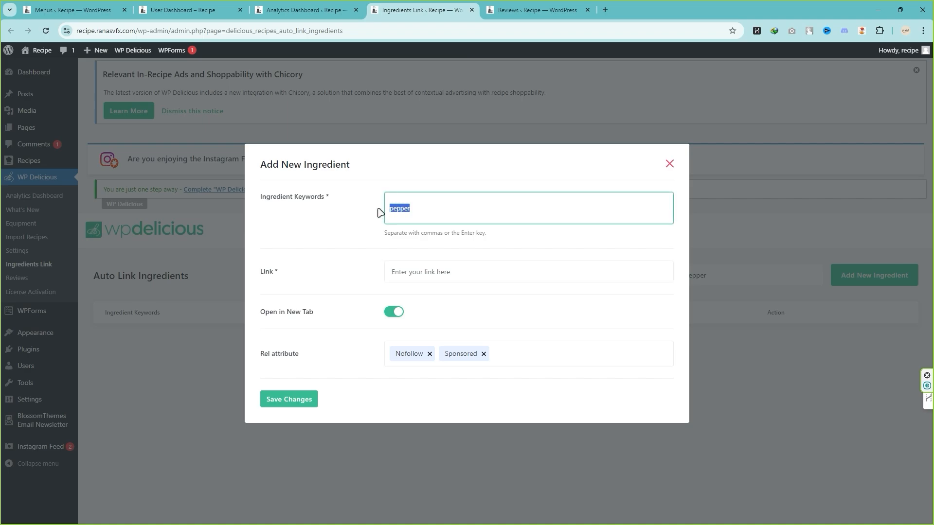
{"action": "left_click", "coordinate": [421, 208]}
{"action": "left_click", "coordinate": [416, 267]}
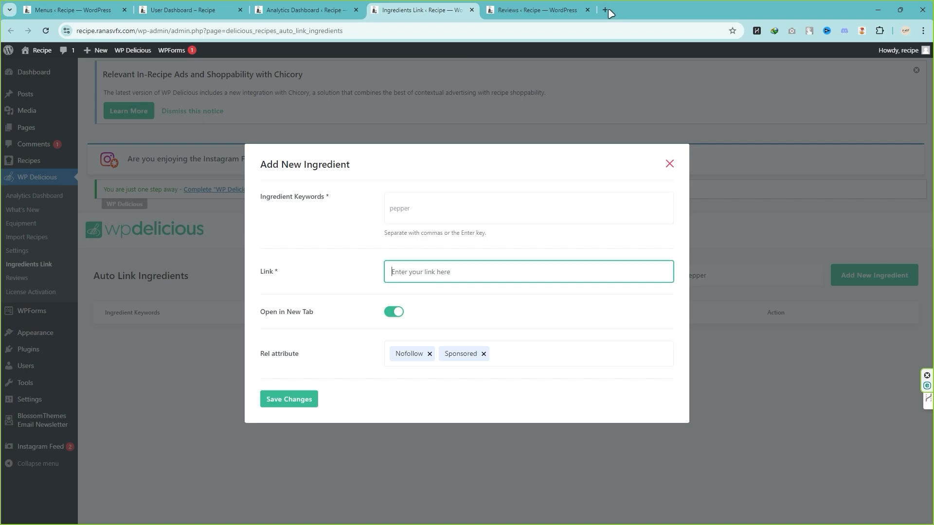
- Search Google for the copied word in a new tab, open Wikipedia's Black pepper article and copy its address
{"action": "left_click", "coordinate": [606, 11]}
{"action": "left_click", "coordinate": [350, 235]}
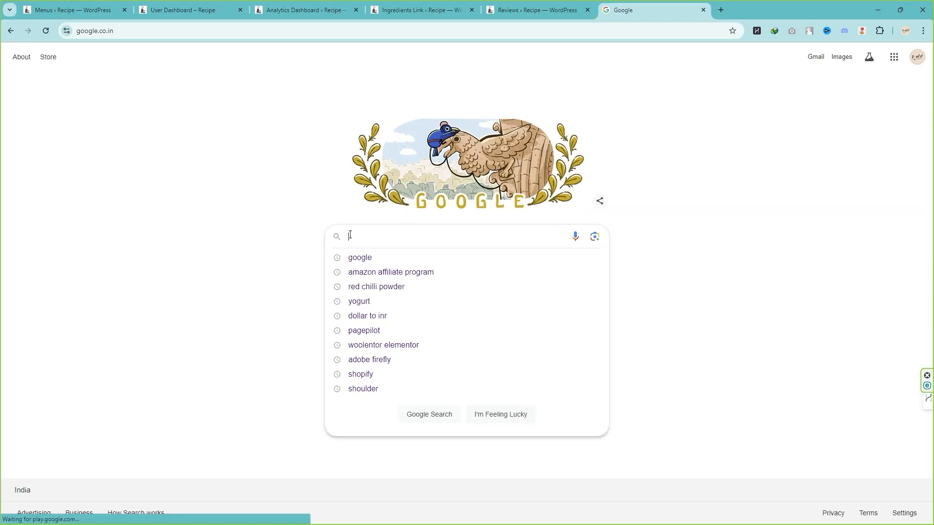
{"action": "key", "text": "ctrl+v"}
{"action": "key", "text": "Return"}
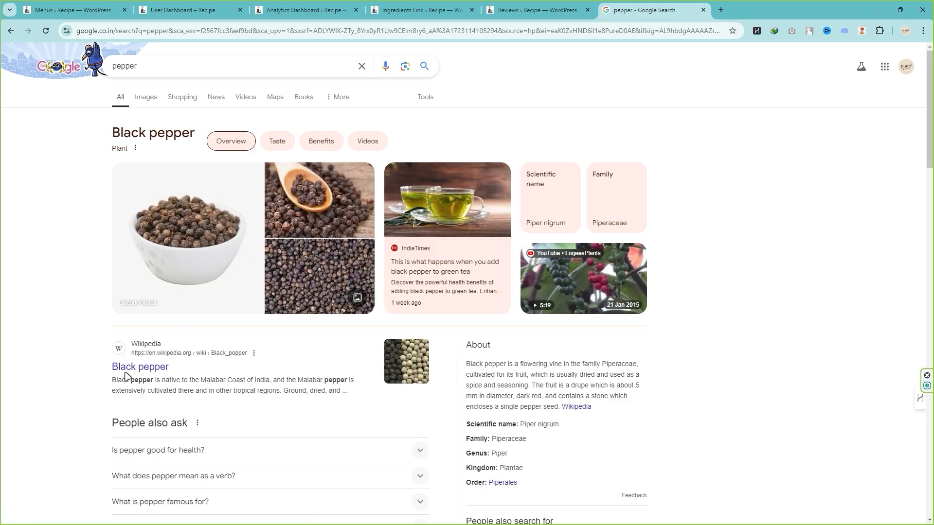
{"action": "left_click", "coordinate": [155, 370]}
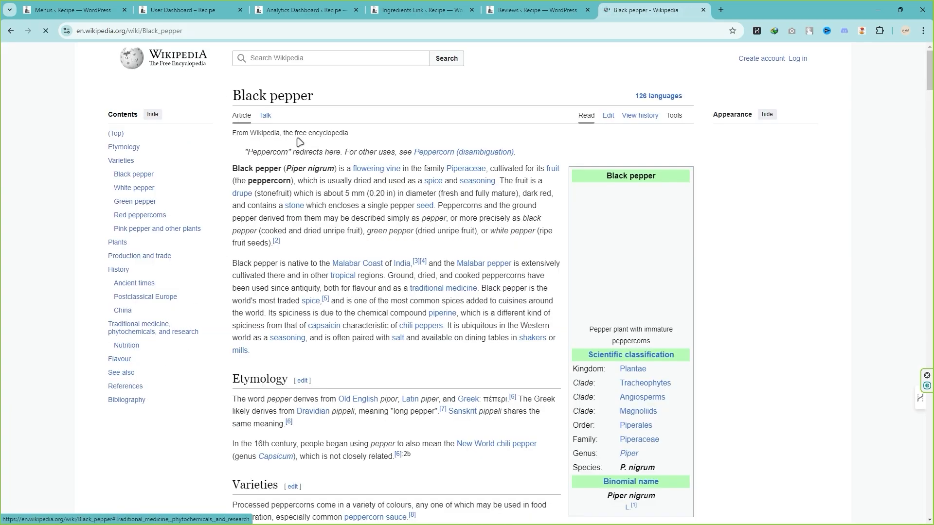
{"action": "left_click", "coordinate": [160, 30]}
{"action": "key", "text": "ctrl+c"}
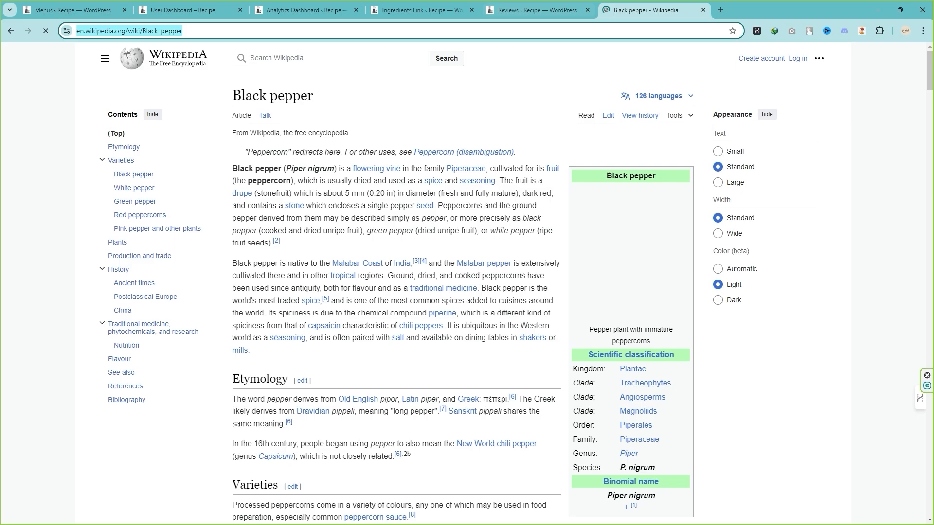
{"action": "key", "text": "ctrl+shift+Tab"}
{"action": "key", "text": "ctrl+shift+Tab"}
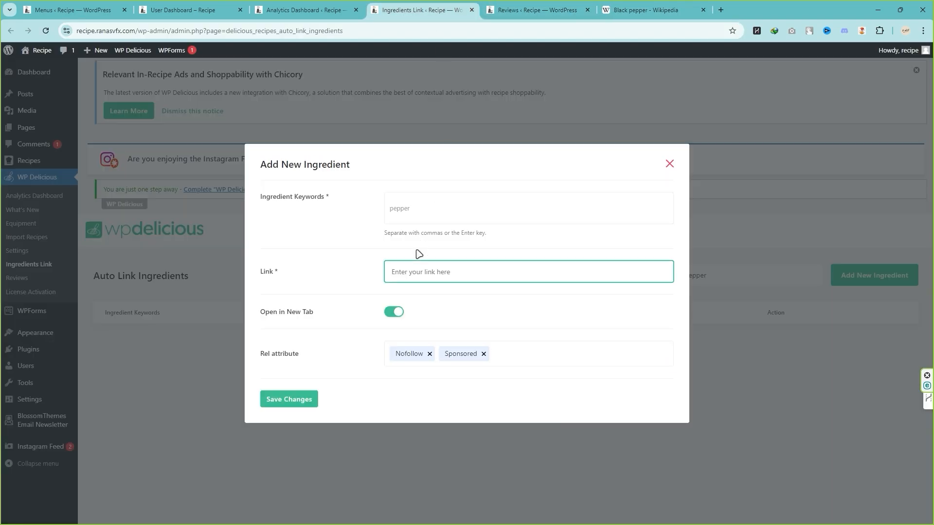
{"action": "key", "text": "ctrl+v"}
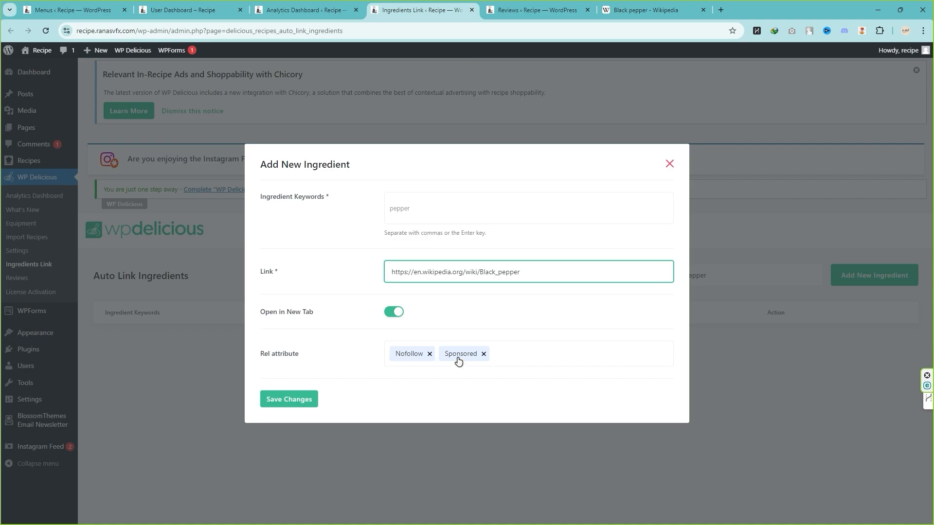
{"action": "left_click", "coordinate": [287, 400]}
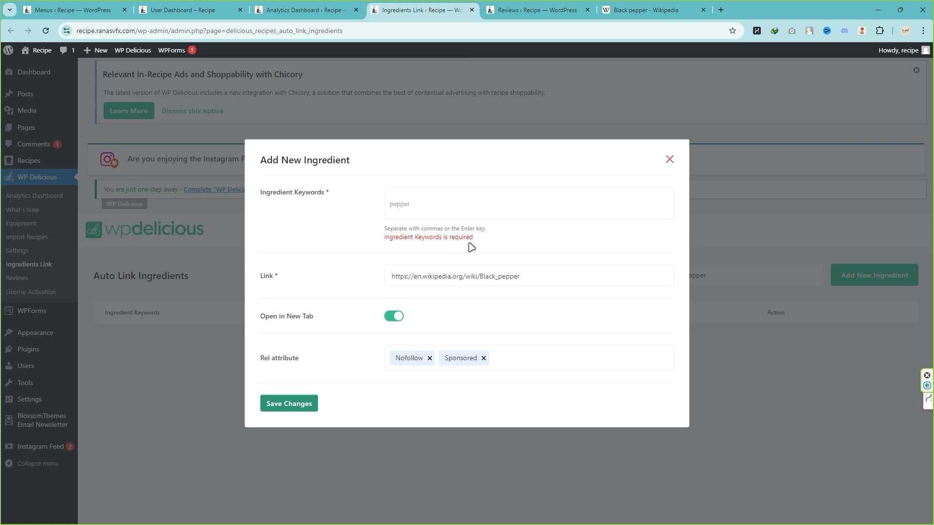
- Add "pepper" as a confirmed ingredient keyword and save the new ingredient link
{"action": "left_click", "coordinate": [428, 203]}
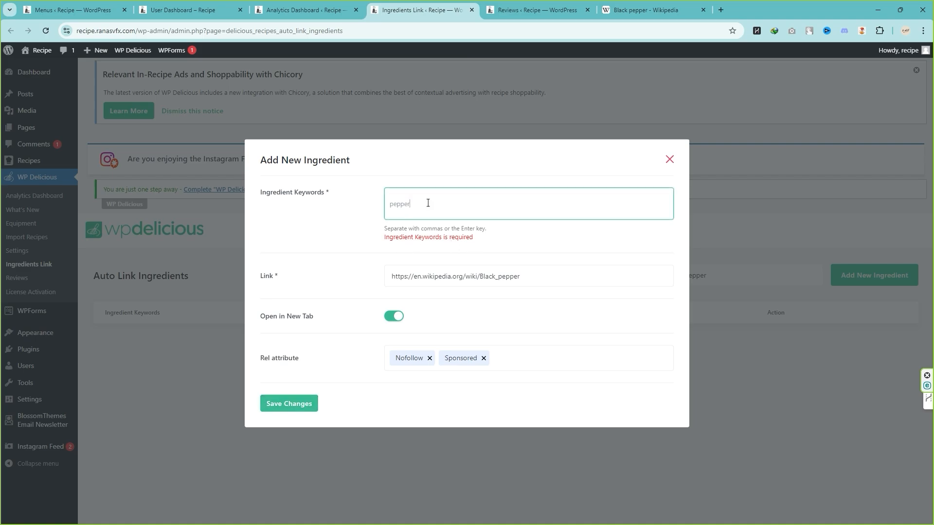
{"action": "type", "text": "pepper"}
{"action": "key", "text": "Return"}
{"action": "left_click", "coordinate": [302, 398]}
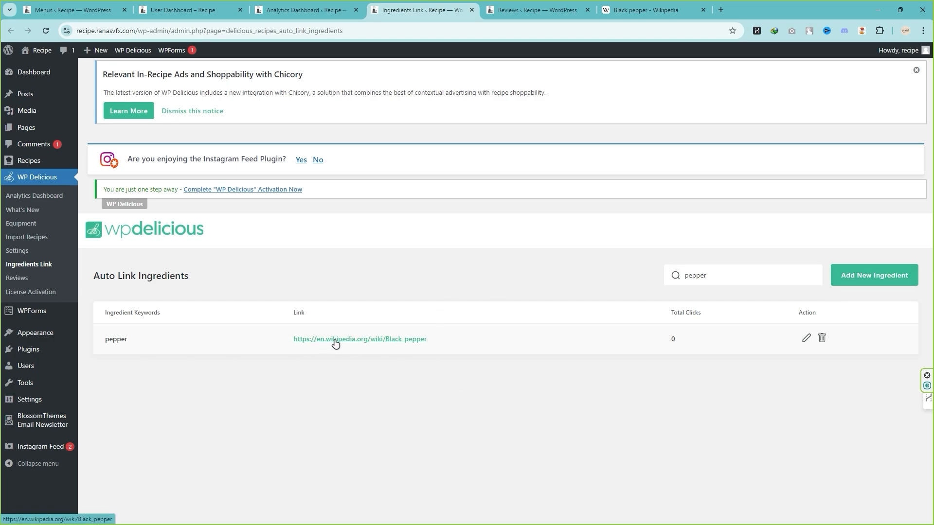
- Check the pepper entry's link, look through the Wikipedia Black pepper article and close its tab
{"action": "left_click", "coordinate": [357, 340]}
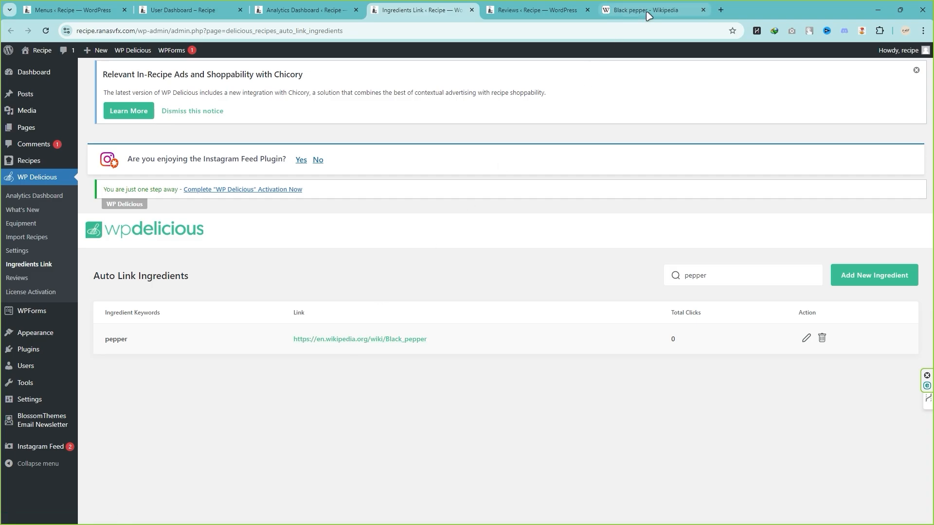
{"action": "scroll", "coordinate": [559, 292], "scroll_direction": "down", "scroll_amount": 3}
{"action": "scroll", "coordinate": [559, 295], "scroll_direction": "down", "scroll_amount": 3}
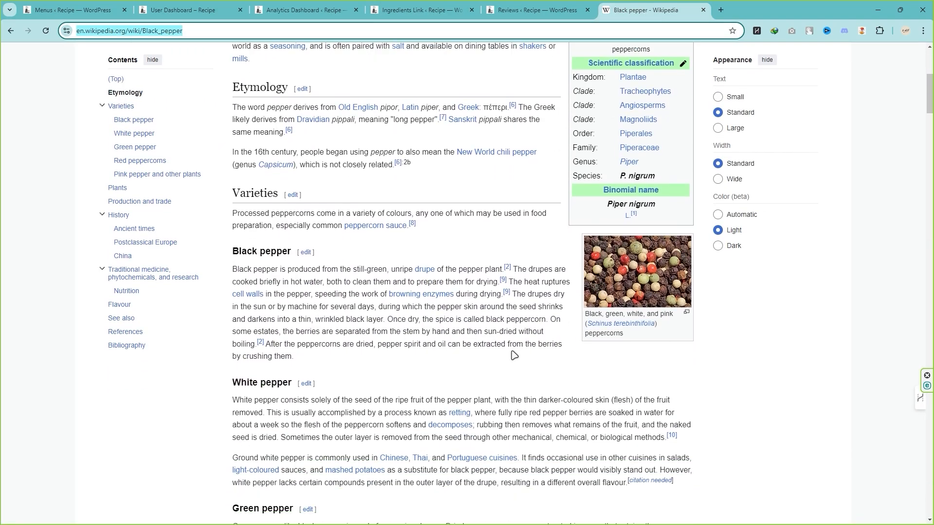
{"action": "scroll", "coordinate": [514, 355], "scroll_direction": "up", "scroll_amount": 4}
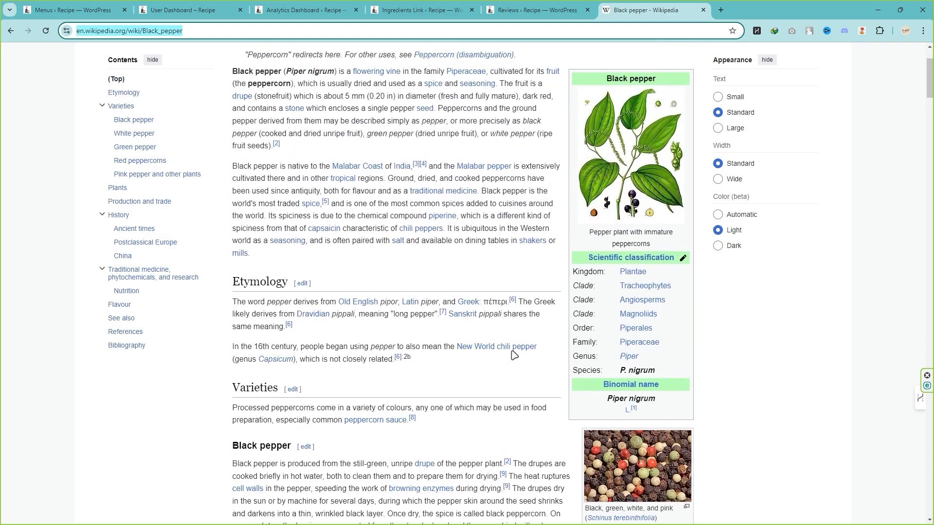
{"action": "scroll", "coordinate": [514, 355], "scroll_direction": "up", "scroll_amount": 2}
{"action": "key", "text": "ctrl+w"}
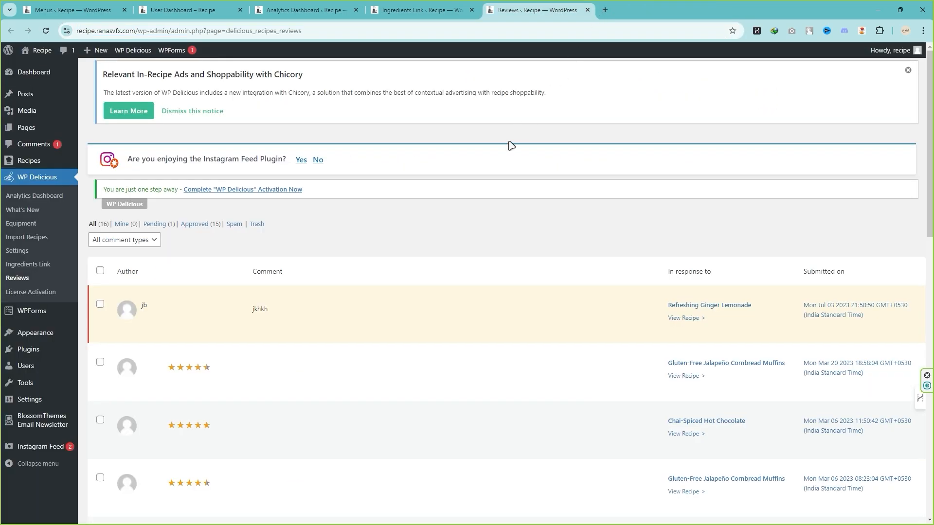
- Look through the recipe reviews list, its selection boxes and the moderation options of the pending review
{"action": "scroll", "coordinate": [507, 145], "scroll_direction": "down", "scroll_amount": 8}
{"action": "scroll", "coordinate": [507, 196], "scroll_direction": "down", "scroll_amount": 6}
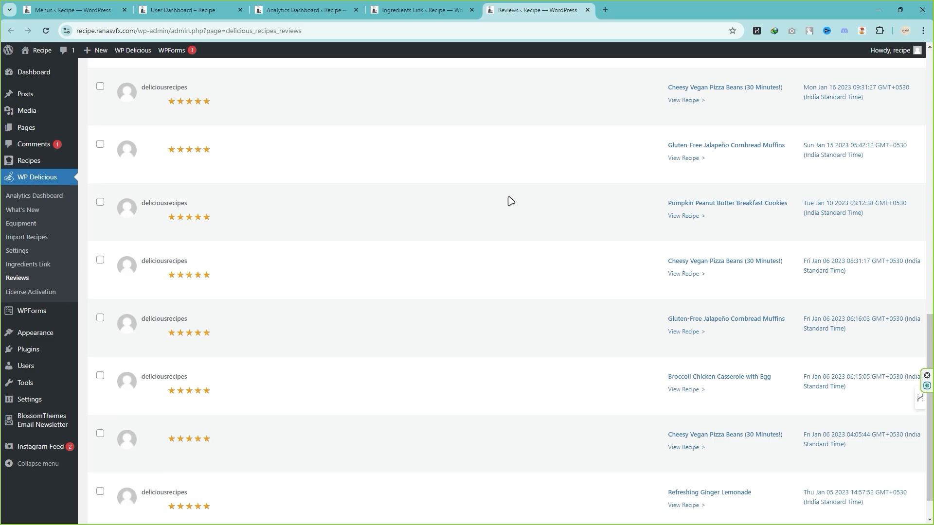
{"action": "scroll", "coordinate": [507, 196], "scroll_direction": "up", "scroll_amount": 10}
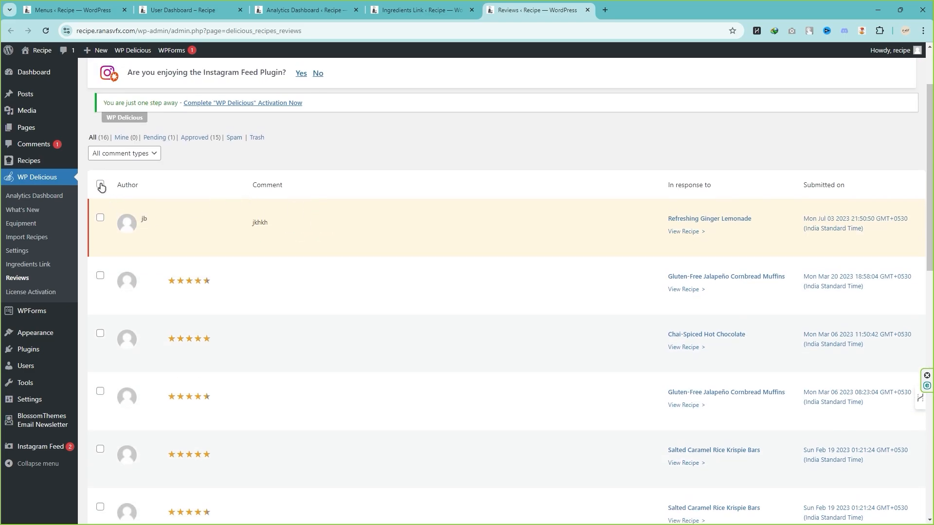
{"action": "left_click", "coordinate": [100, 184]}
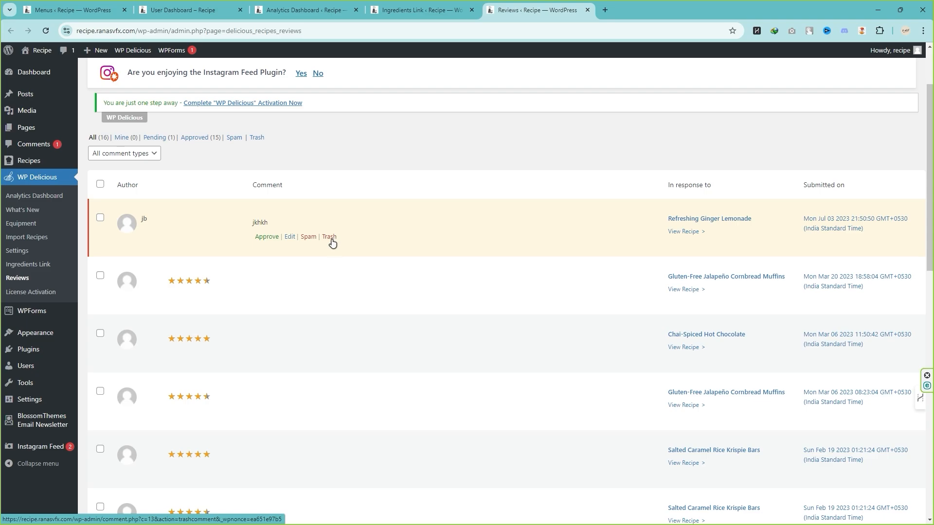
- Close the Reviews, Ingredients Link and Analytics Dashboard tabs to return to the Menus page
{"action": "key", "text": "ctrl+w"}
{"action": "key", "text": "ctrl+w"}
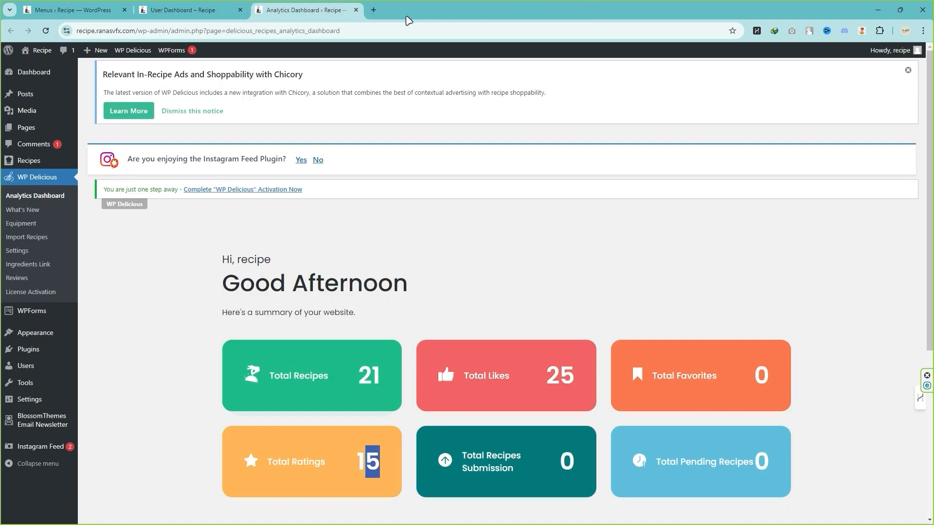
{"action": "key", "text": "ctrl+w"}
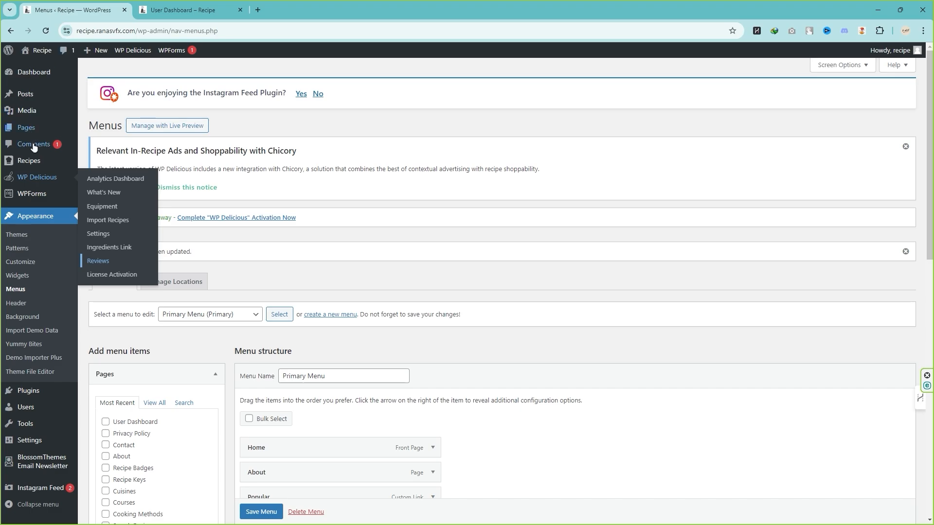
- Open the Recipes section's Courses, Cuisines and Cooking Methods pages in separate tabs
{"action": "mouse_move", "coordinate": [35, 160]}
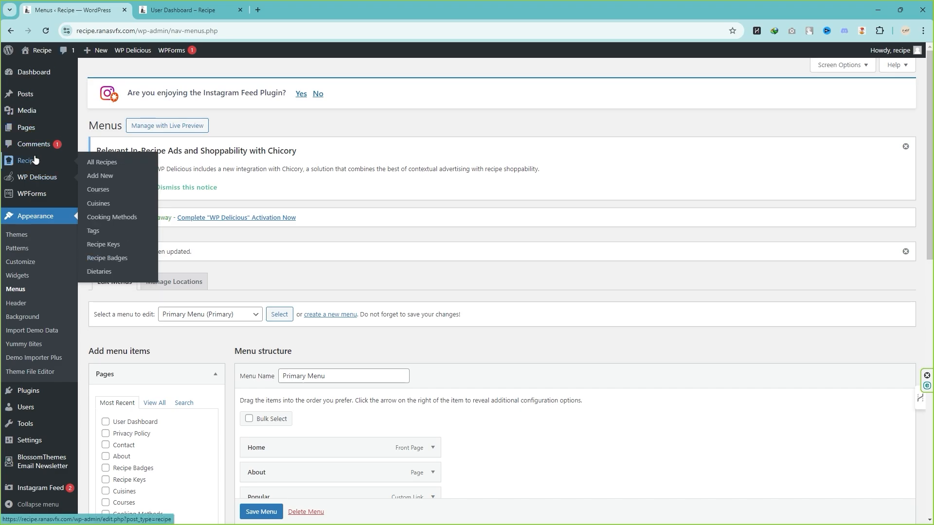
{"action": "right_click", "coordinate": [106, 193]}
{"action": "left_click", "coordinate": [130, 201]}
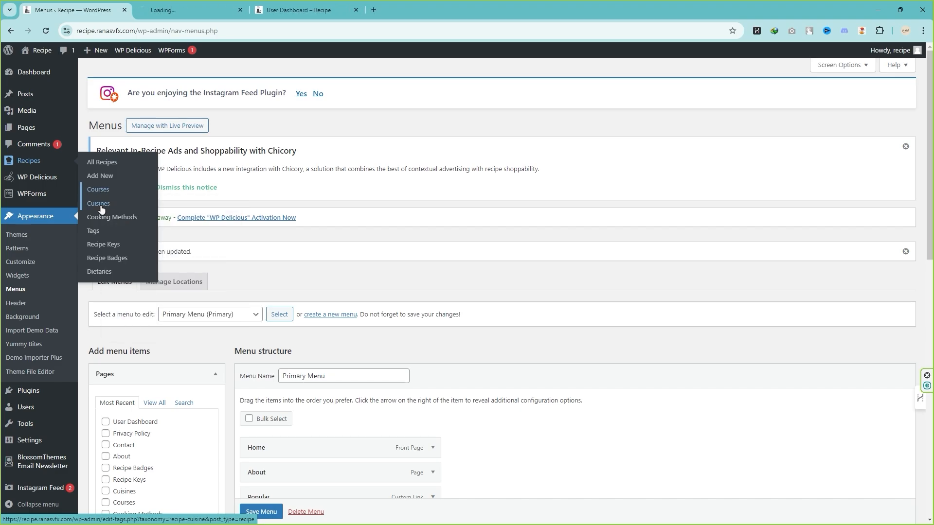
{"action": "right_click", "coordinate": [100, 204]}
{"action": "left_click", "coordinate": [127, 212]}
{"action": "right_click", "coordinate": [105, 217]}
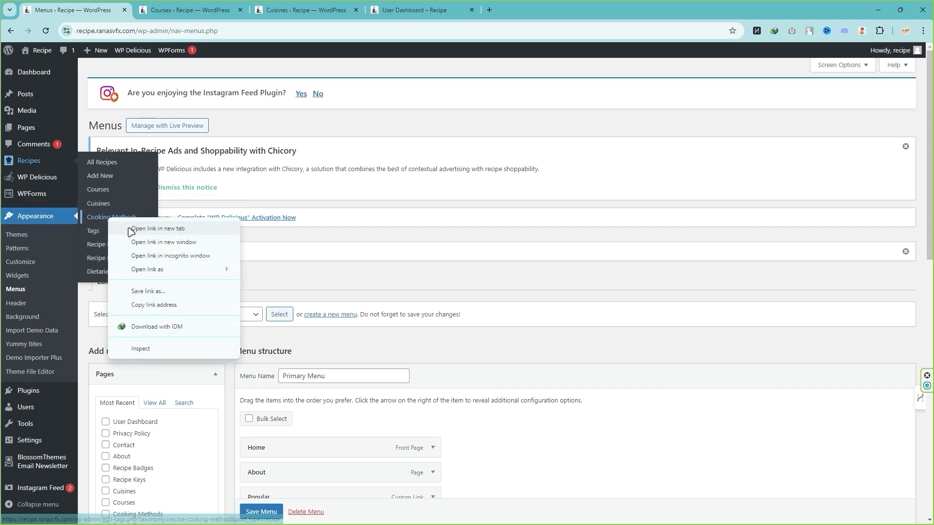
{"action": "left_click", "coordinate": [129, 224]}
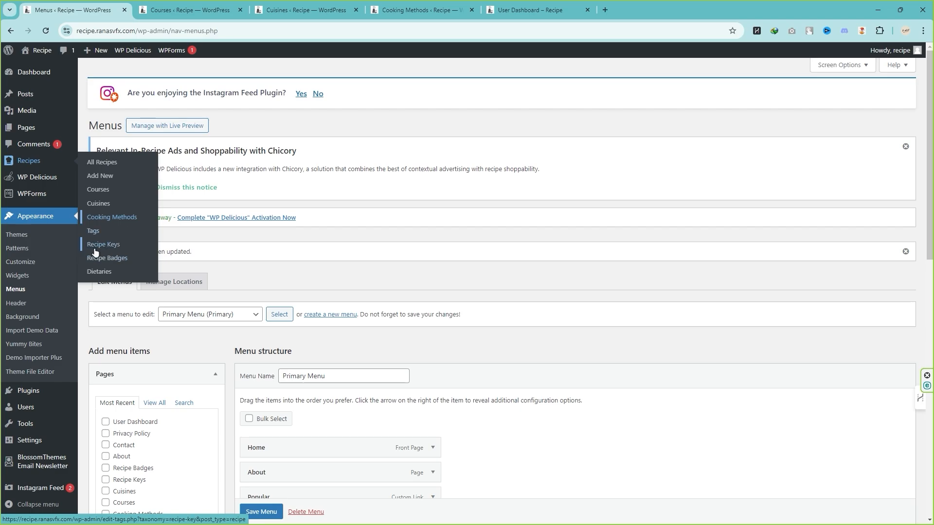
- Switch to the Courses page, check the bulk actions with all courses selected, clear the selection and focus the new course's name
{"action": "key", "text": "ctrl+Tab"}
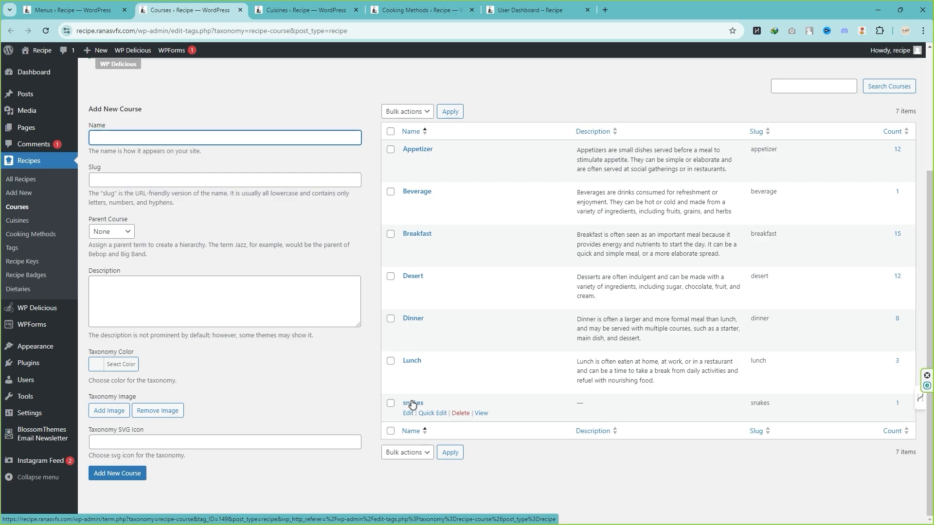
{"action": "left_click", "coordinate": [391, 132]}
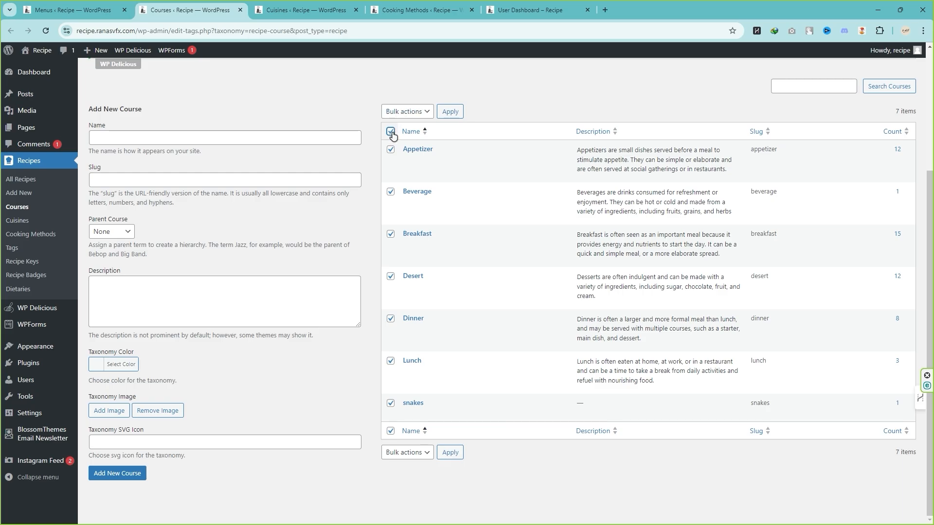
{"action": "left_click", "coordinate": [417, 112]}
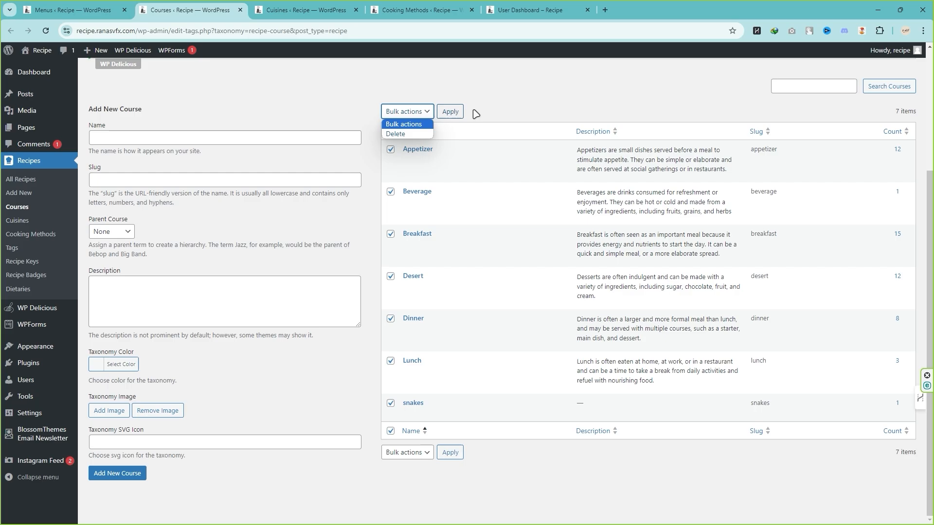
{"action": "left_click", "coordinate": [525, 109]}
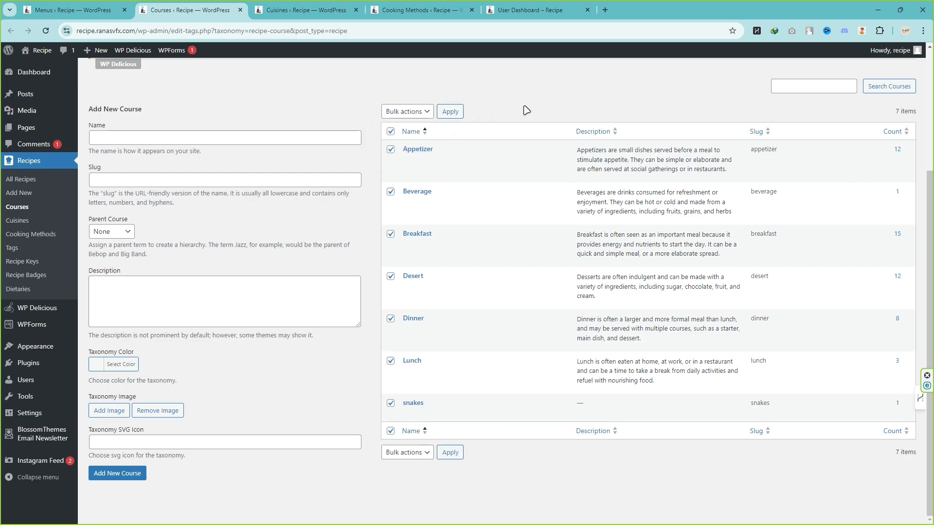
{"action": "left_click", "coordinate": [390, 132]}
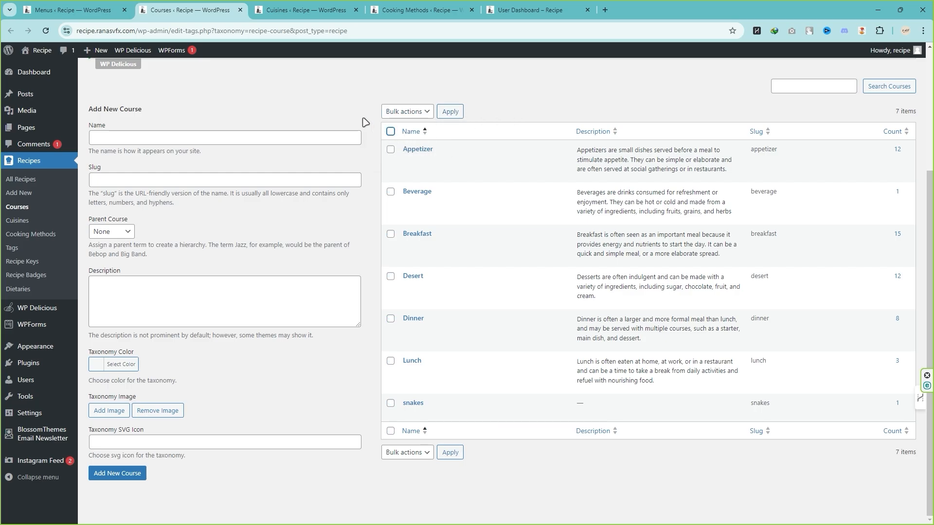
{"action": "left_click", "coordinate": [117, 140]}
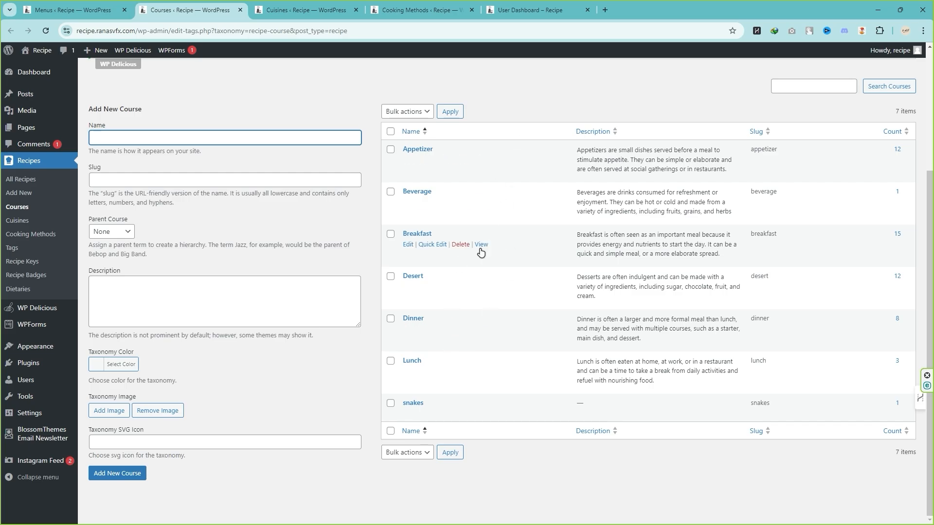
- Look over the Cuisines page and the Cooking Methods page with their existing entries and add-new forms
{"action": "left_click", "coordinate": [315, 11]}
{"action": "scroll", "coordinate": [441, 292], "scroll_direction": "down", "scroll_amount": 3}
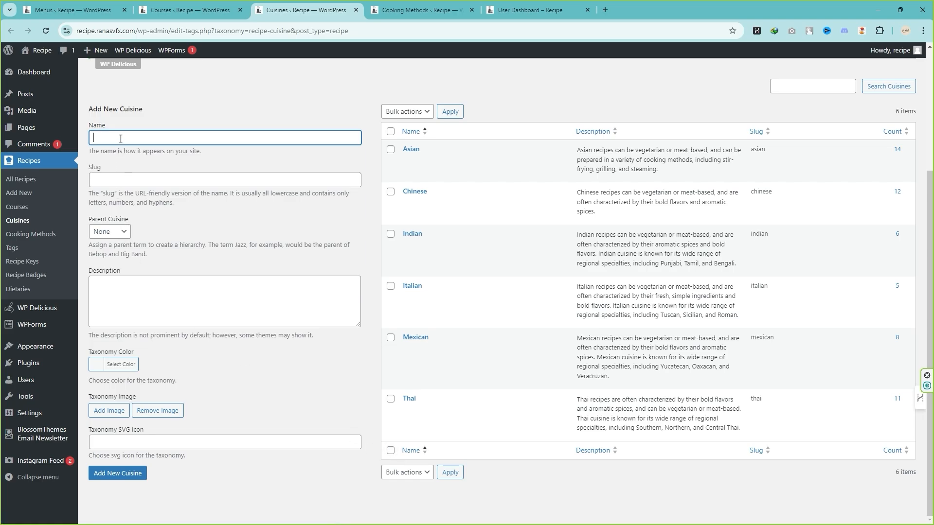
{"action": "left_click", "coordinate": [422, 11]}
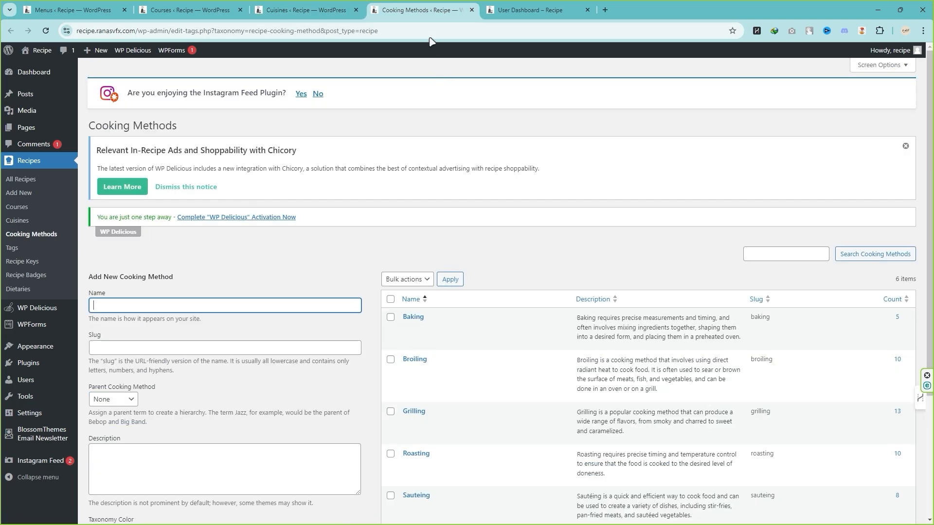
{"action": "scroll", "coordinate": [430, 146], "scroll_direction": "down", "scroll_amount": 3}
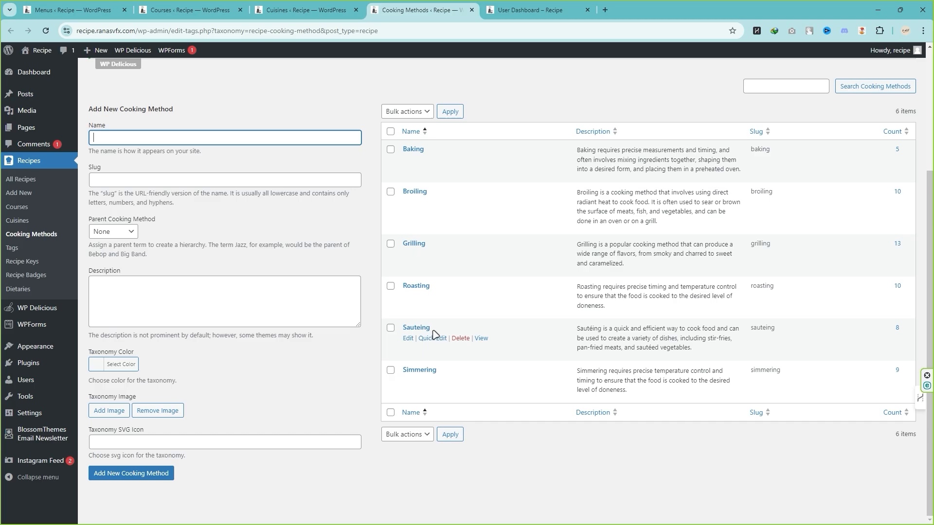
- Close the Courses, Cuisines and Cooking Methods tabs and copy the site's base address from the User Dashboard page
{"action": "left_click", "coordinate": [354, 10]}
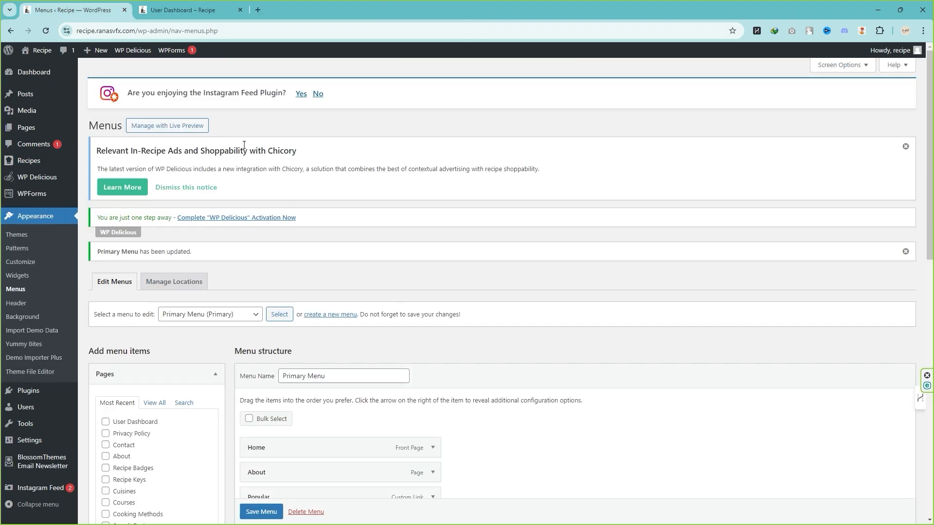
{"action": "left_click", "coordinate": [157, 11]}
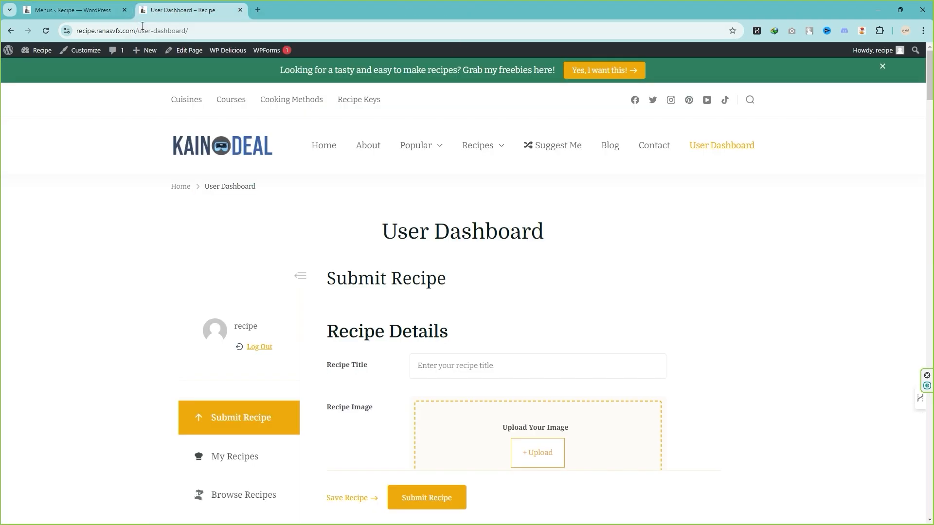
{"action": "left_click_drag", "start_coordinate": [136, 31], "coordinate": [85, 39]}
{"action": "key", "text": "ctrl+c"}
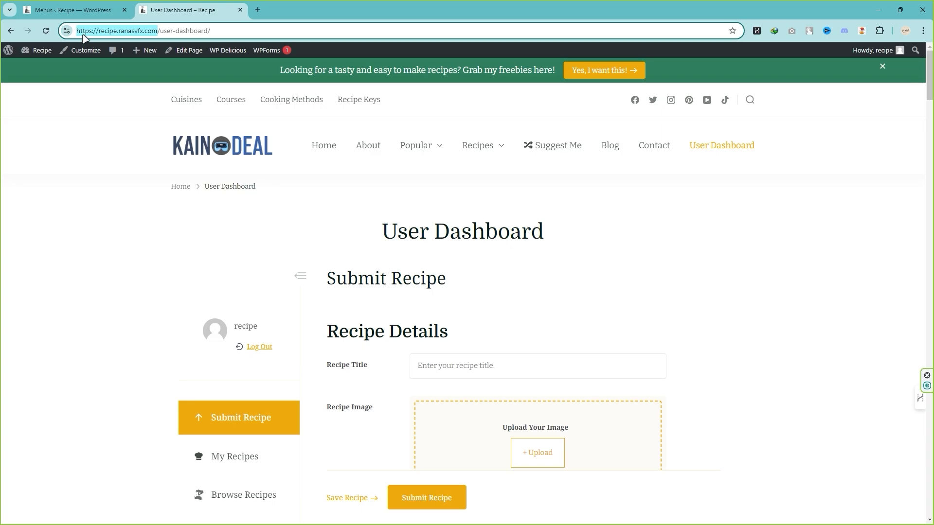
- Open a new incognito window and load the copied recipe site address in it
{"action": "left_click", "coordinate": [923, 30]}
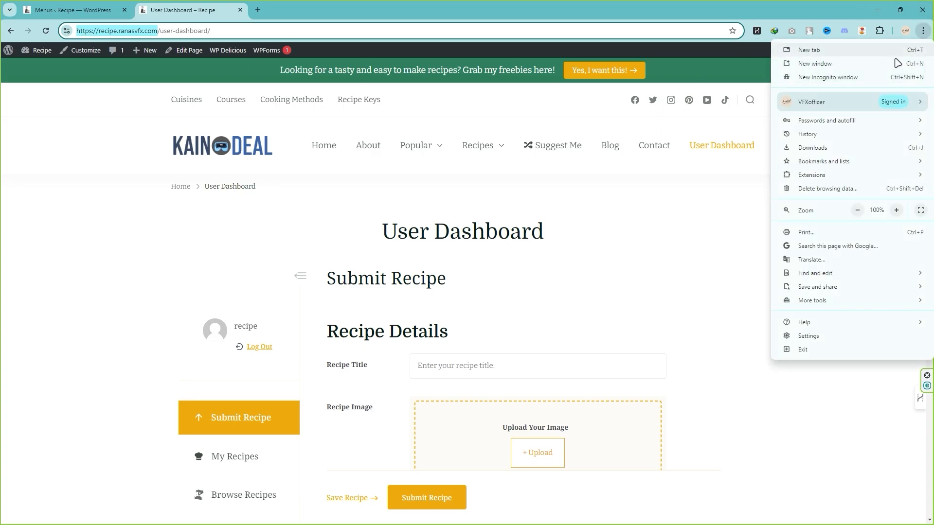
{"action": "left_click", "coordinate": [826, 77]}
{"action": "key", "text": "ctrl+v"}
{"action": "key", "text": "Return"}
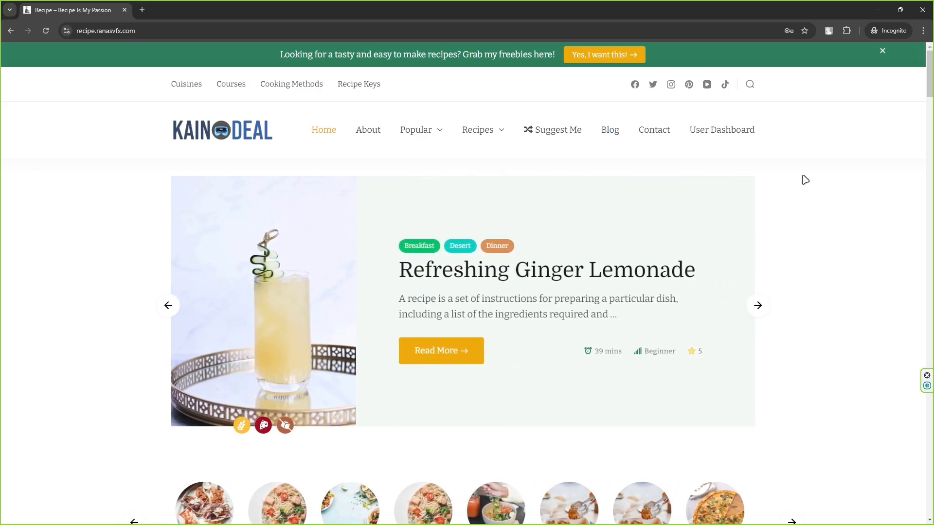
- Go to the site's User Dashboard login page and open the account creation form
{"action": "left_click", "coordinate": [722, 130]}
{"action": "scroll", "coordinate": [337, 292], "scroll_direction": "down", "scroll_amount": 3}
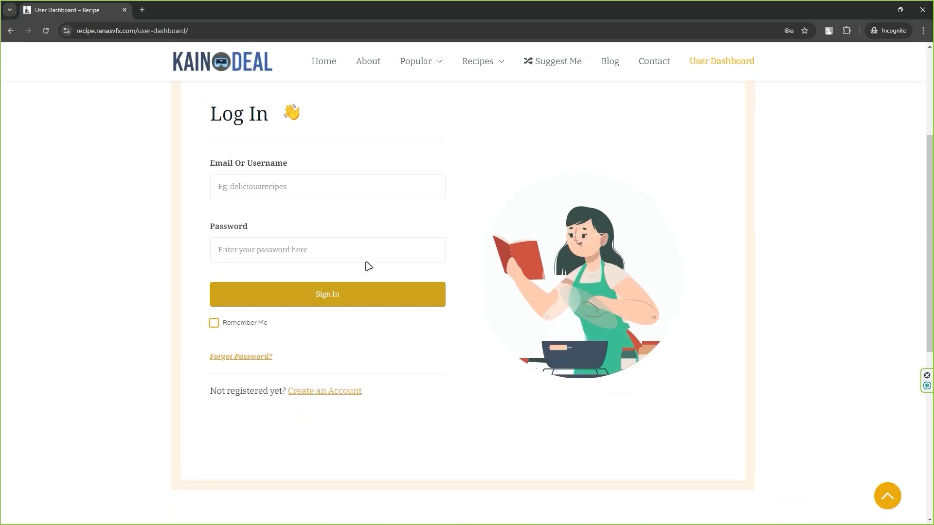
{"action": "scroll", "coordinate": [592, 252], "scroll_direction": "down", "scroll_amount": 4}
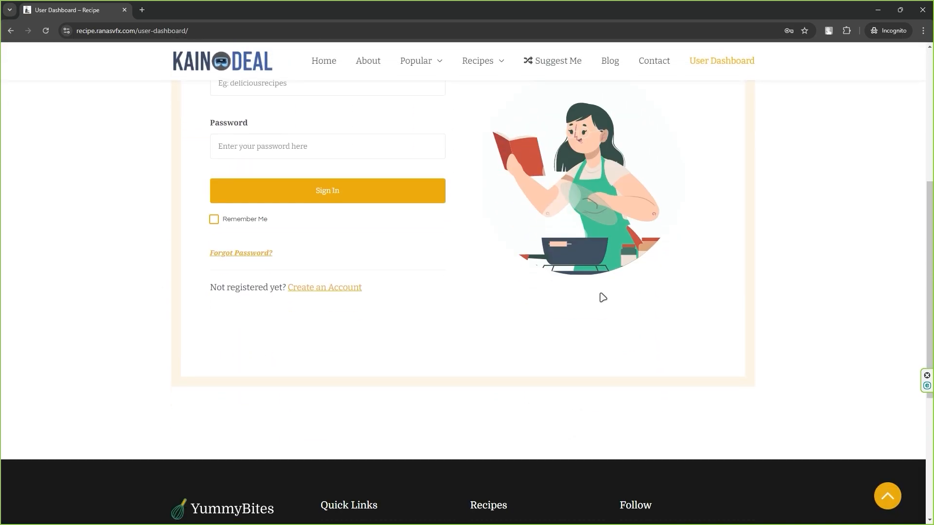
{"action": "scroll", "coordinate": [572, 261], "scroll_direction": "up", "scroll_amount": 2}
{"action": "left_click", "coordinate": [321, 388]}
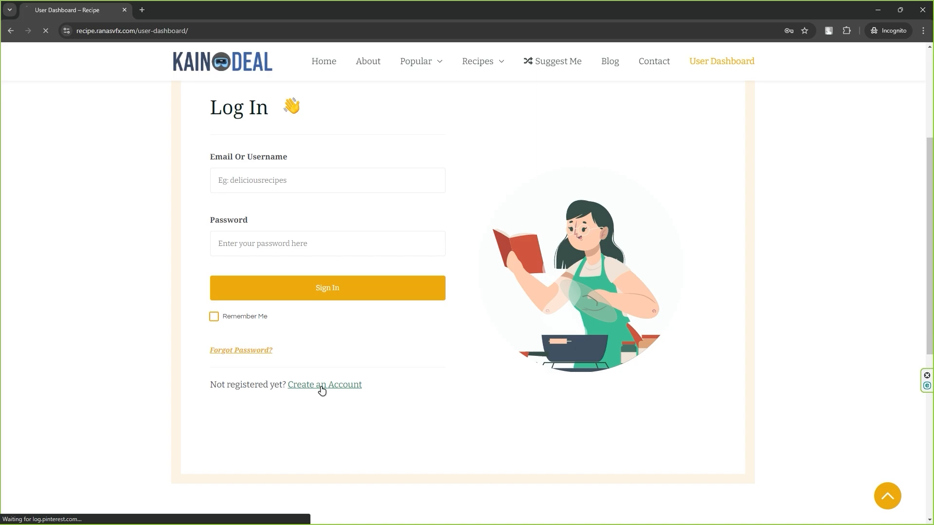
{"action": "scroll", "coordinate": [381, 343], "scroll_direction": "down", "scroll_amount": 4}
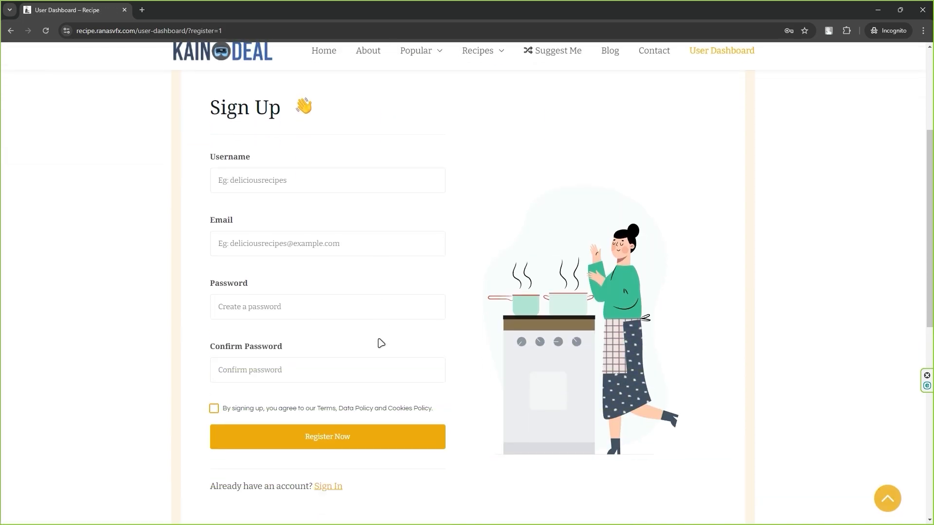
{"action": "scroll", "coordinate": [401, 240], "scroll_direction": "up", "scroll_amount": 2}
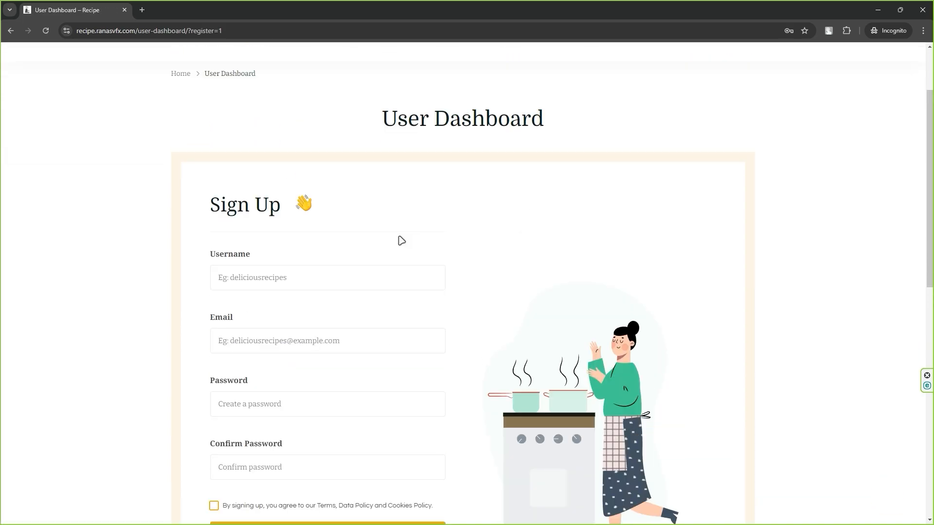
- Fill in the new account's username and choose a suggested e-mail address on the sign-up form
{"action": "scroll", "coordinate": [401, 240], "scroll_direction": "down", "scroll_amount": 1}
{"action": "left_click", "coordinate": [279, 232]}
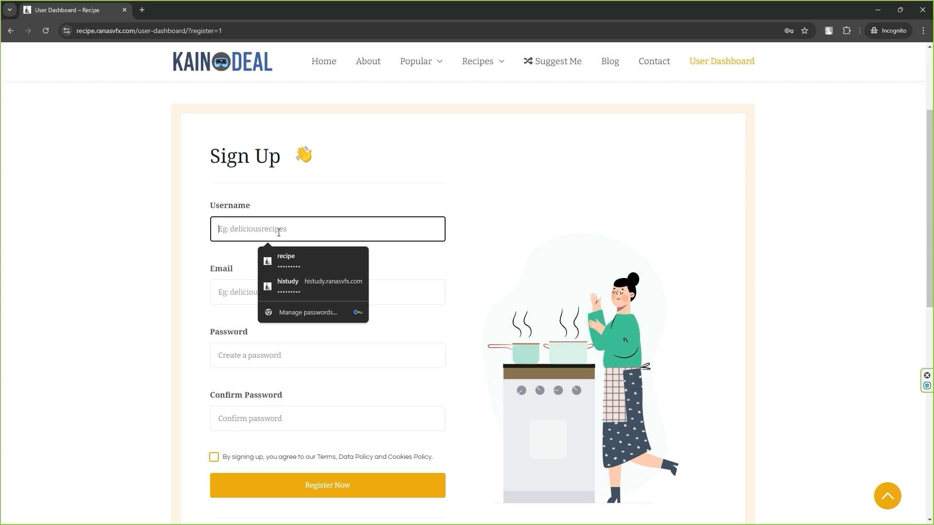
{"action": "type", "text": "rana197"}
{"action": "left_click", "coordinate": [276, 292]}
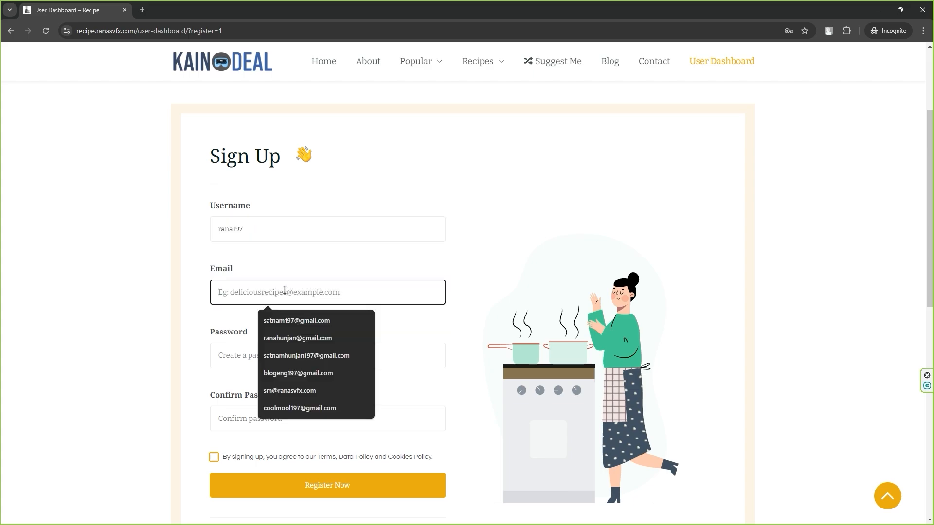
{"action": "left_click", "coordinate": [291, 338]}
- Enter and confirm the account password, agree to the terms and policies, and register the account
{"action": "left_click", "coordinate": [244, 354]}
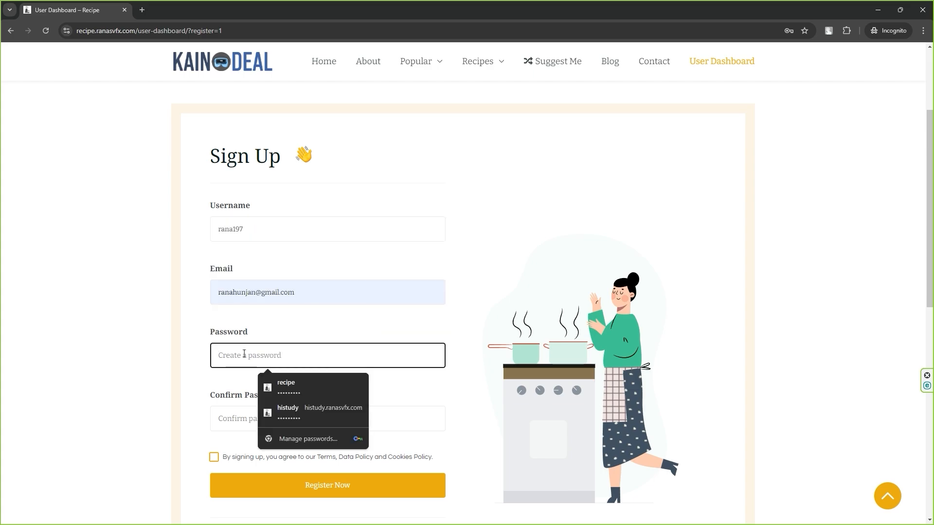
{"action": "key", "text": "ctrl+v"}
{"action": "left_click", "coordinate": [256, 407]}
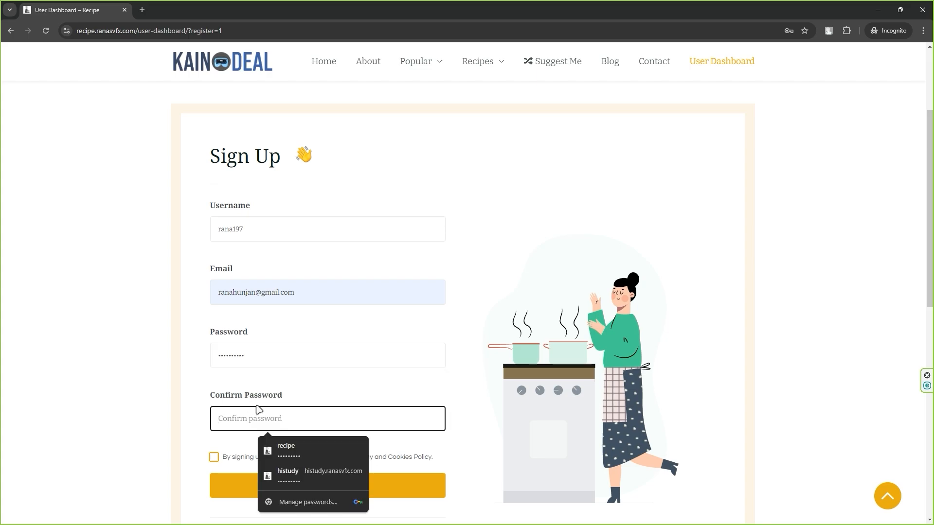
{"action": "key", "text": "ctrl+v"}
{"action": "scroll", "coordinate": [219, 372], "scroll_direction": "down", "scroll_amount": 2}
{"action": "left_click", "coordinate": [214, 360]}
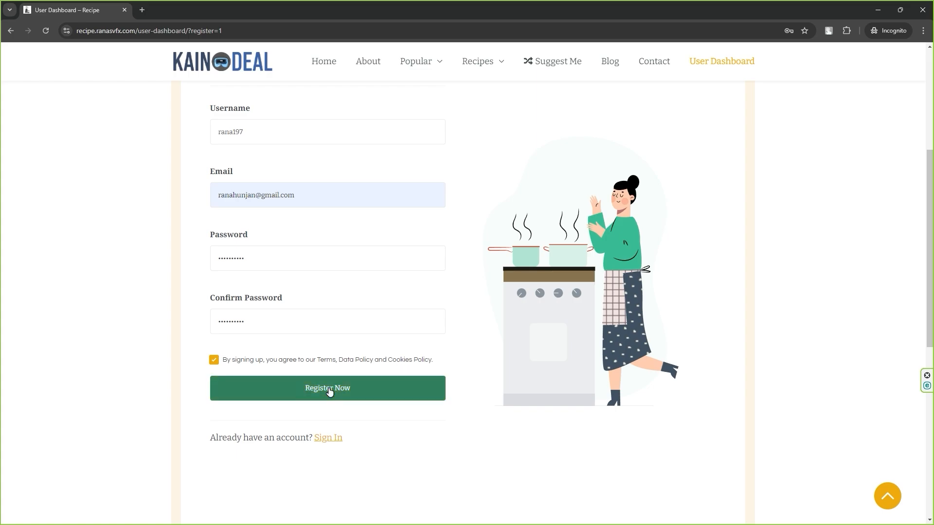
{"action": "left_click", "coordinate": [365, 392]}
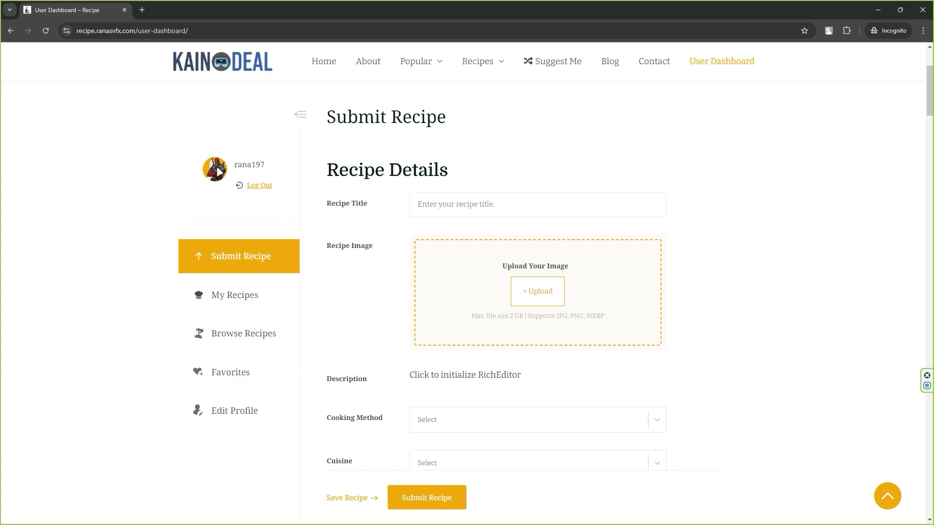
- Look through the My Recipes, Browse Recipes and Favorites pages of the new account's dashboard
{"action": "left_click", "coordinate": [250, 298]}
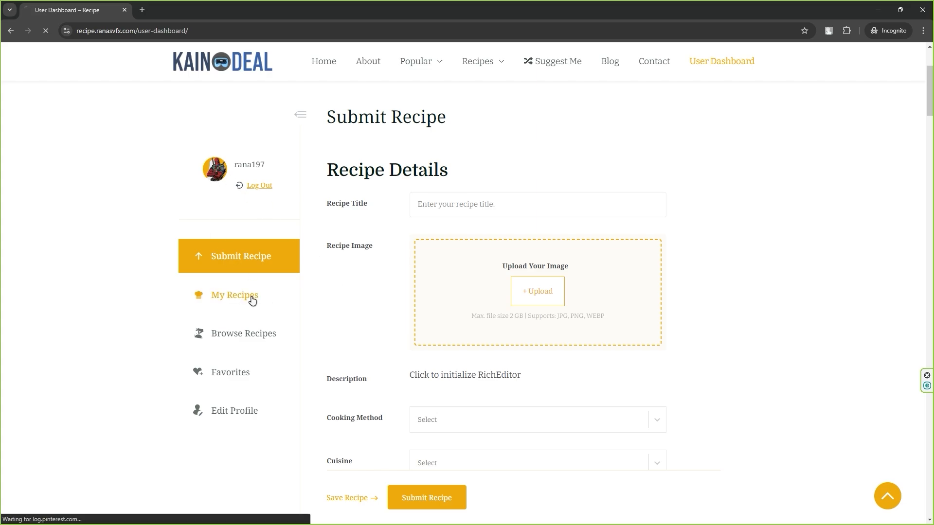
{"action": "scroll", "coordinate": [265, 307], "scroll_direction": "down", "scroll_amount": 4}
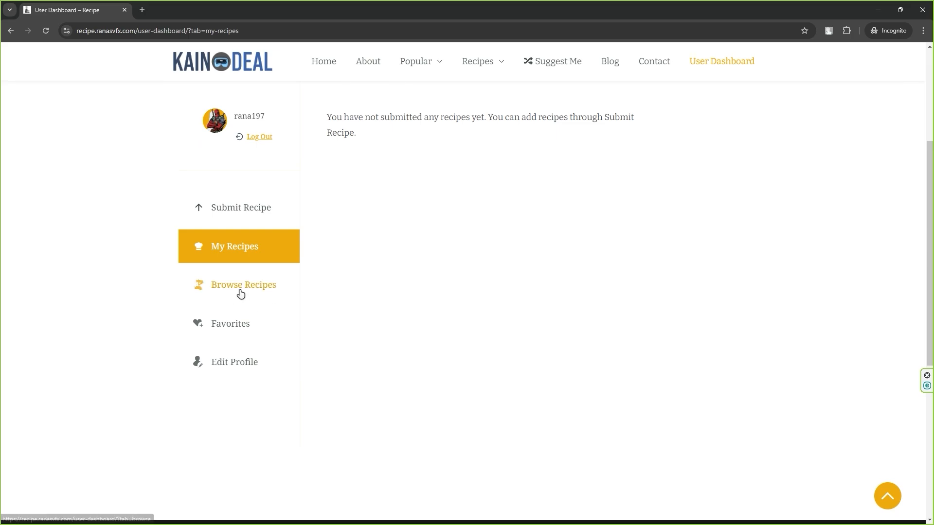
{"action": "left_click", "coordinate": [271, 291]}
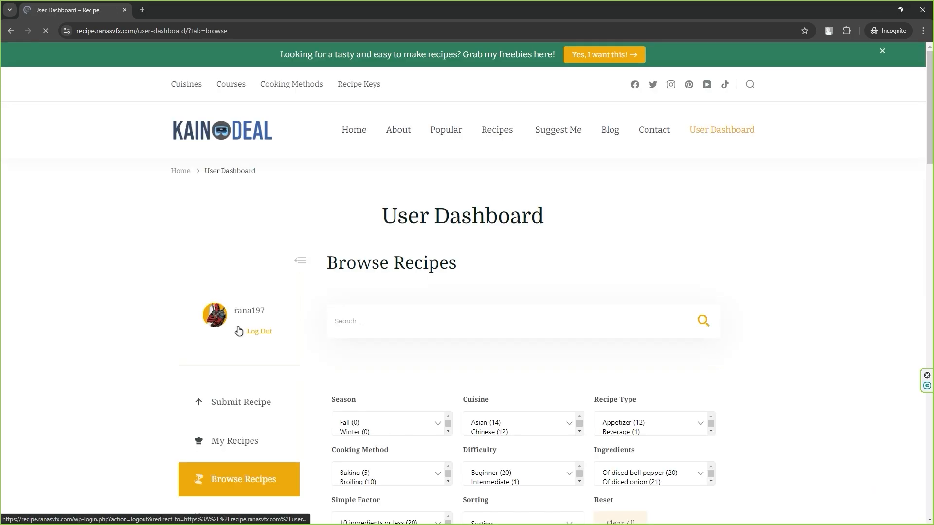
{"action": "scroll", "coordinate": [267, 323], "scroll_direction": "down", "scroll_amount": 4}
{"action": "left_click", "coordinate": [265, 325]}
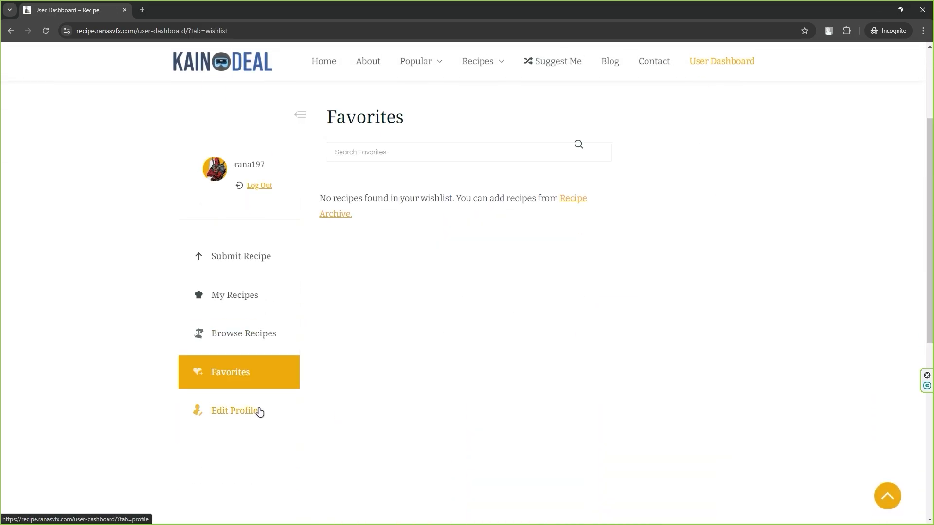
- Examine the Edit Profile page's picture, username, e-mail, display name and password fields
{"action": "left_click", "coordinate": [250, 413]}
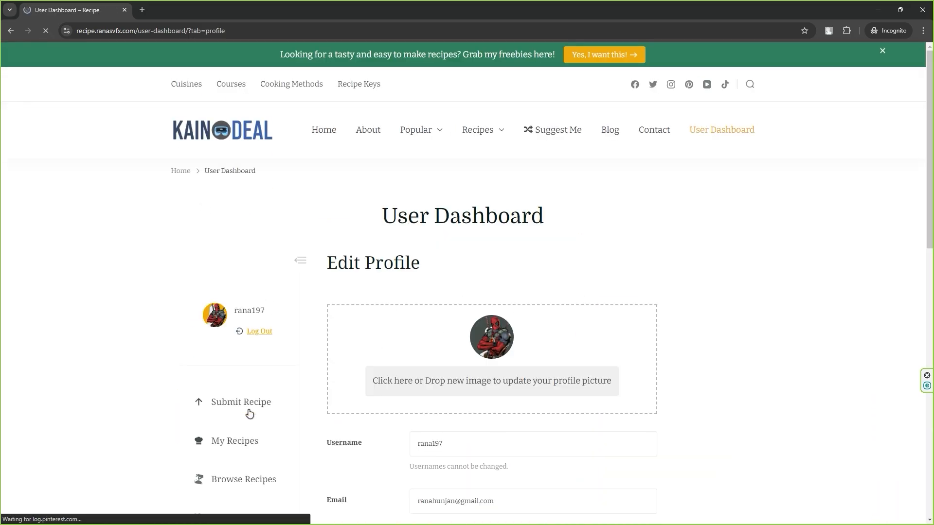
{"action": "scroll", "coordinate": [432, 231], "scroll_direction": "down", "scroll_amount": 4}
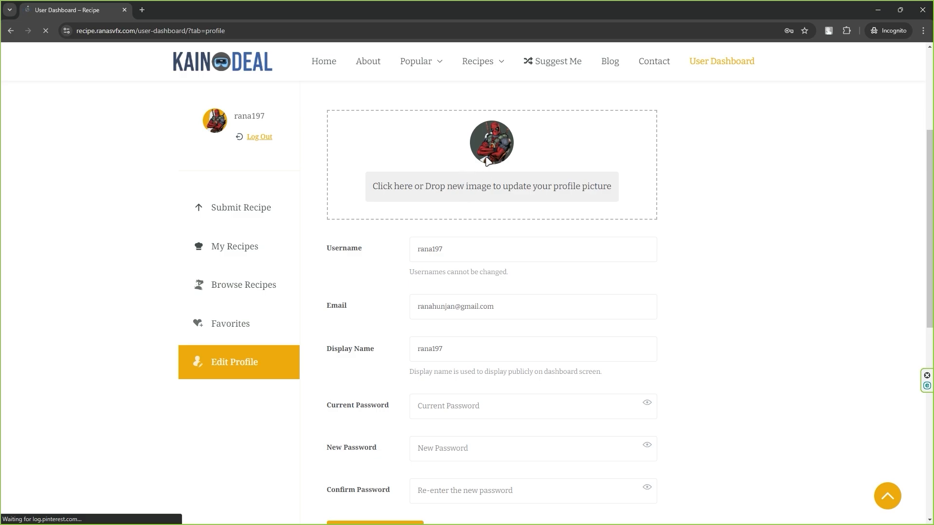
{"action": "scroll", "coordinate": [430, 329], "scroll_direction": "down", "scroll_amount": 3}
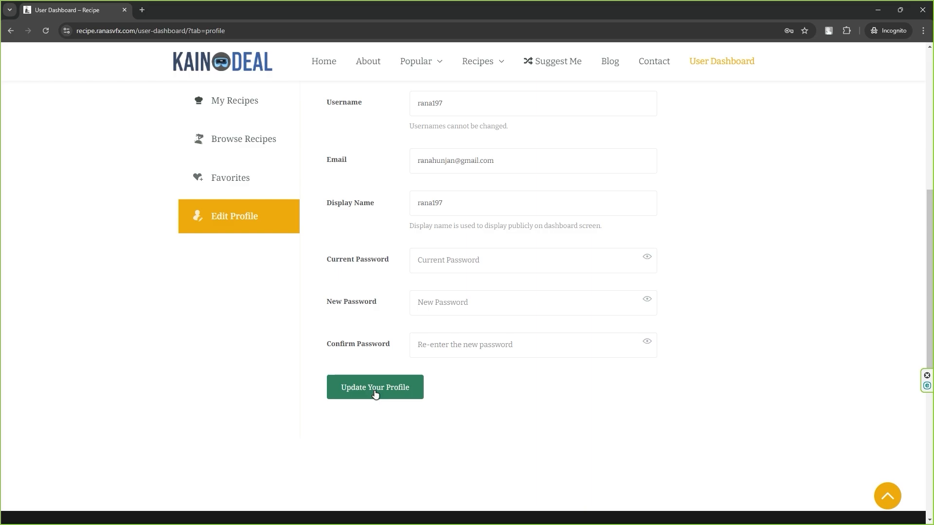
{"action": "scroll", "coordinate": [400, 393], "scroll_direction": "up", "scroll_amount": 4}
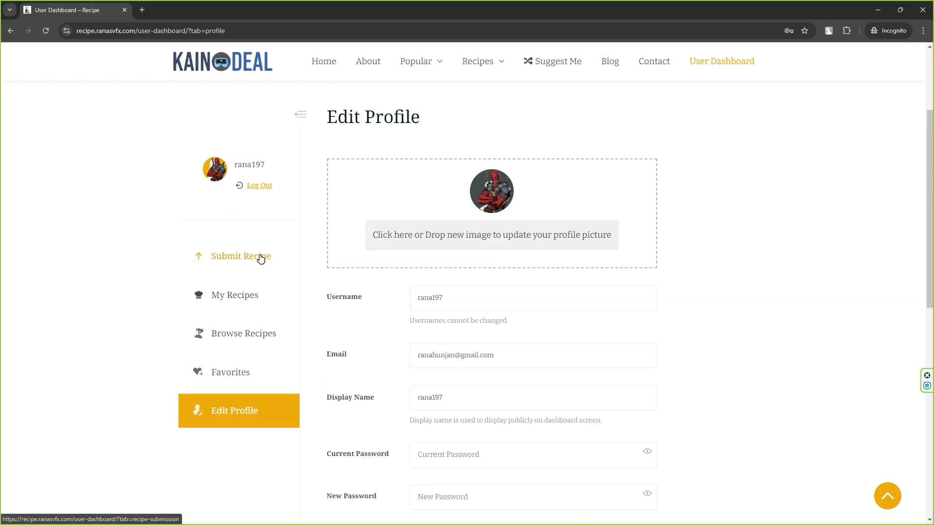
- Open the Submit Recipe form and enter "Aloo paratha" as the recipe title
{"action": "left_click", "coordinate": [260, 262]}
{"action": "scroll", "coordinate": [377, 260], "scroll_direction": "down", "scroll_amount": 3}
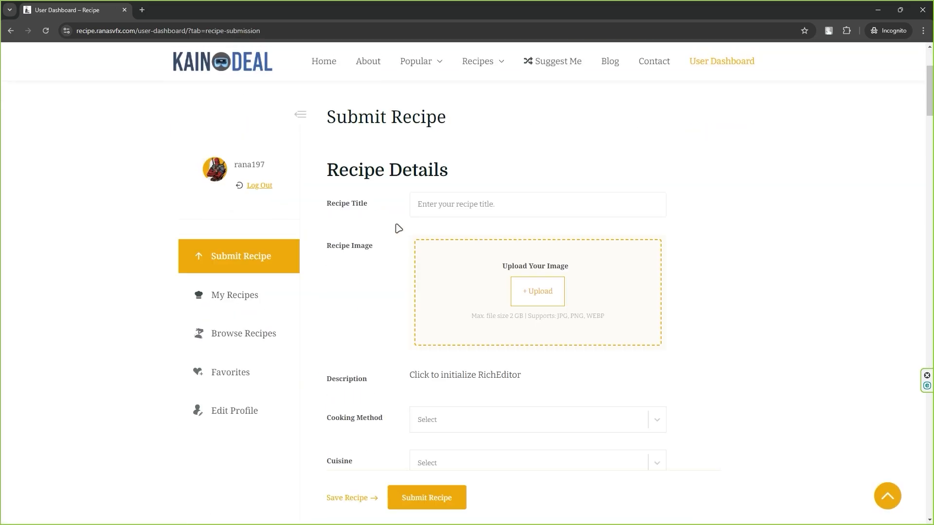
{"action": "left_click", "coordinate": [441, 203]}
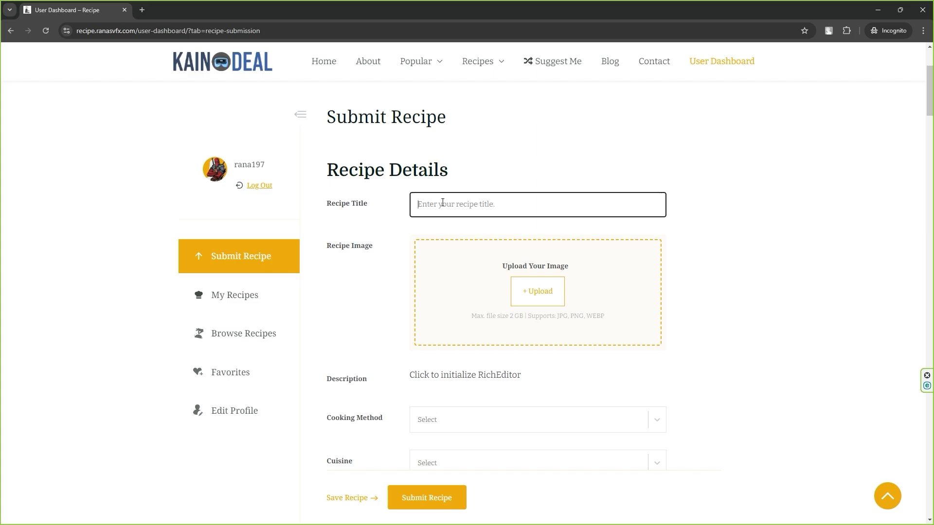
{"action": "type", "text": "Aloo paratha"}
{"action": "scroll", "coordinate": [328, 274], "scroll_direction": "down", "scroll_amount": 1}
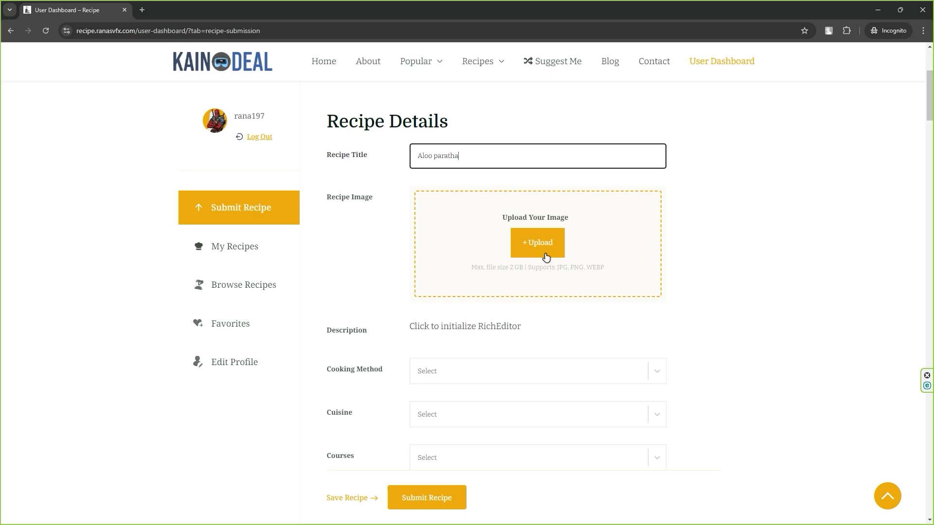
- Search Google Images for the recipe title and save the Dassana's Veg Recipes aloo paratha picture
{"action": "left_click_drag", "start_coordinate": [473, 158], "coordinate": [409, 162]}
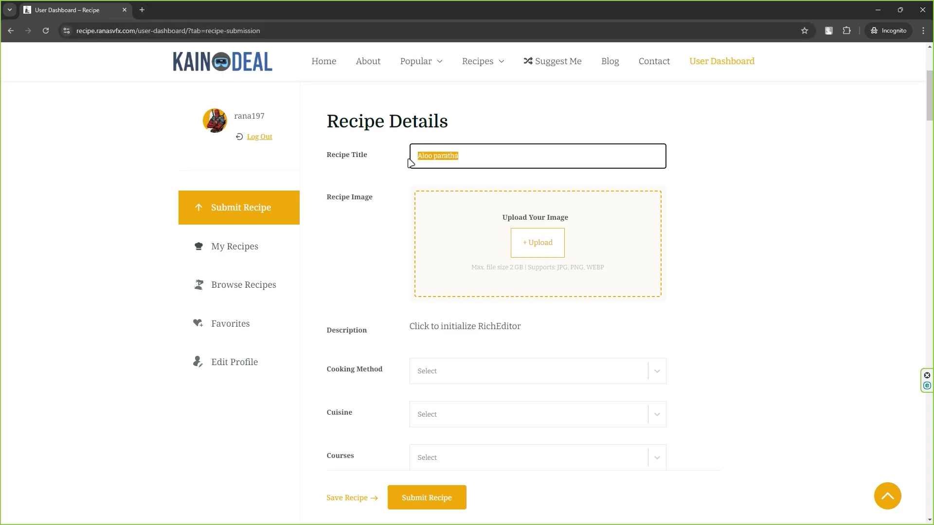
{"action": "right_click", "coordinate": [433, 156]}
{"action": "left_click", "coordinate": [459, 278]}
{"action": "left_click", "coordinate": [145, 98]}
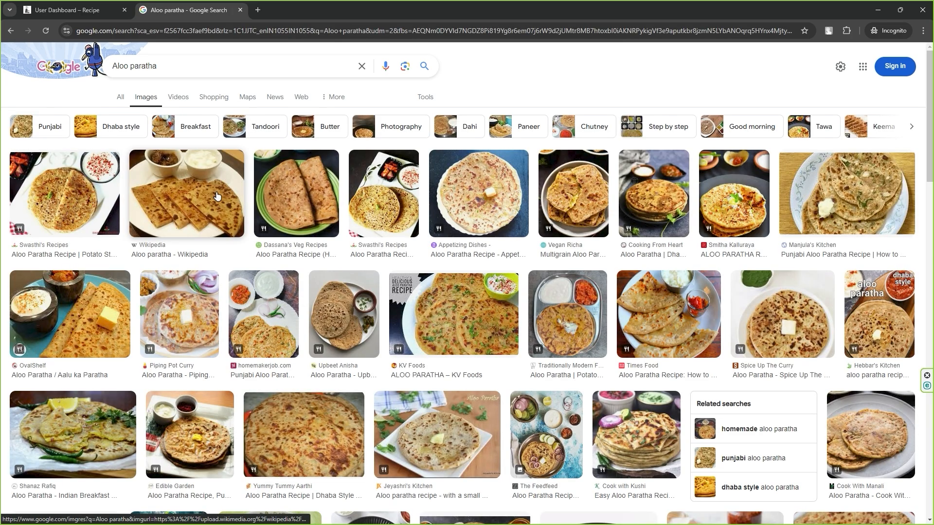
{"action": "left_click", "coordinate": [281, 194]}
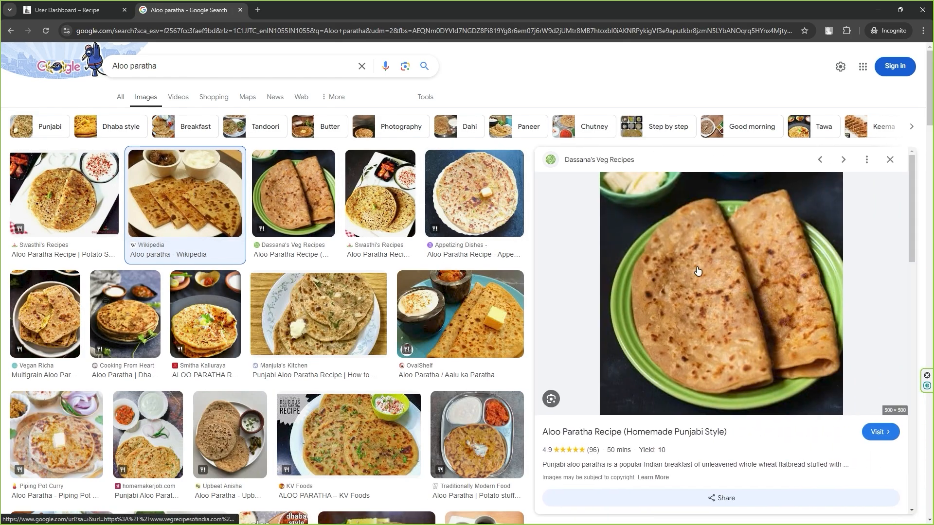
{"action": "right_click", "coordinate": [697, 267]}
{"action": "left_click", "coordinate": [734, 399]}
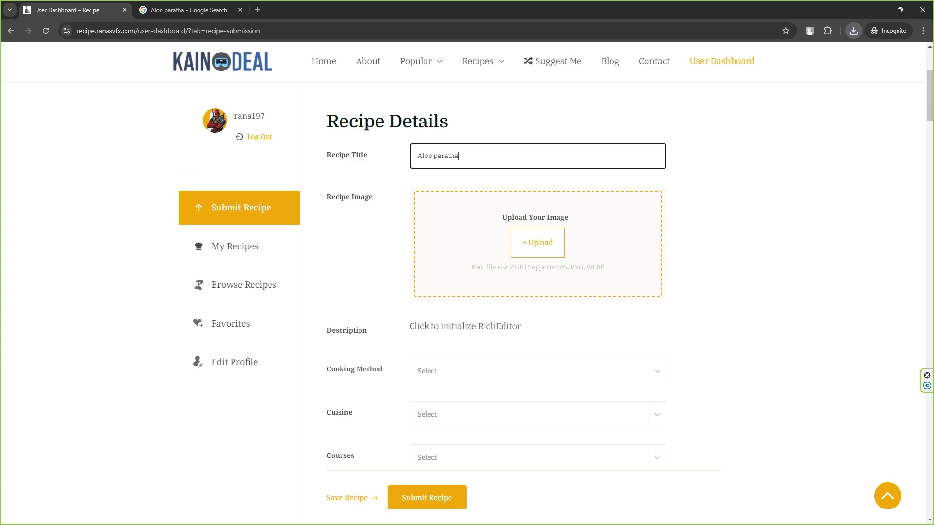
- Upload aloo-paratha-recipe-2-500x500.webp from the Downloads folder as the recipe image
{"action": "left_click", "coordinate": [852, 30]}
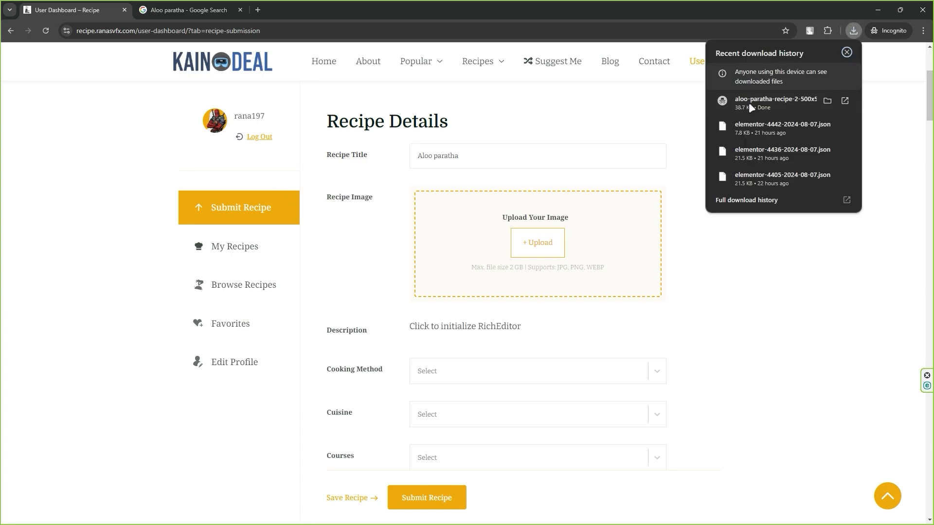
{"action": "left_click_drag", "start_coordinate": [751, 108], "coordinate": [542, 241]}
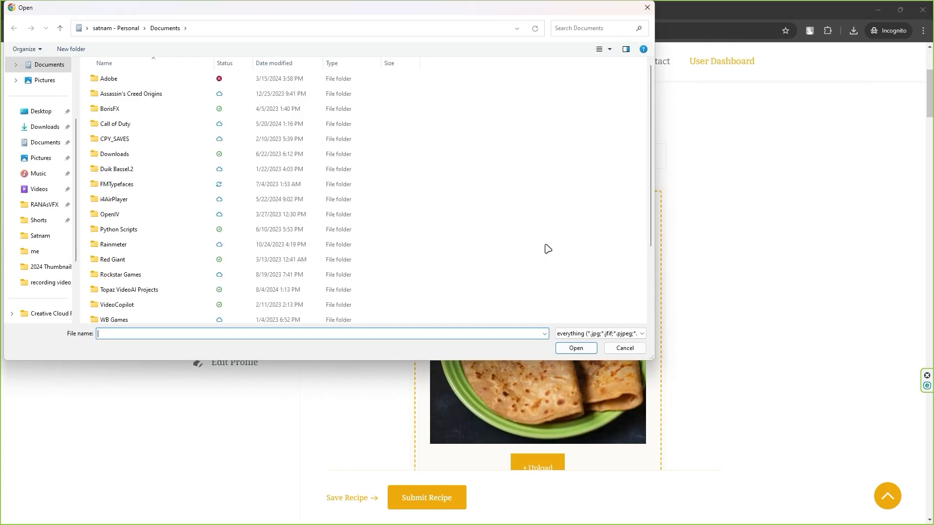
{"action": "left_click", "coordinate": [44, 126]}
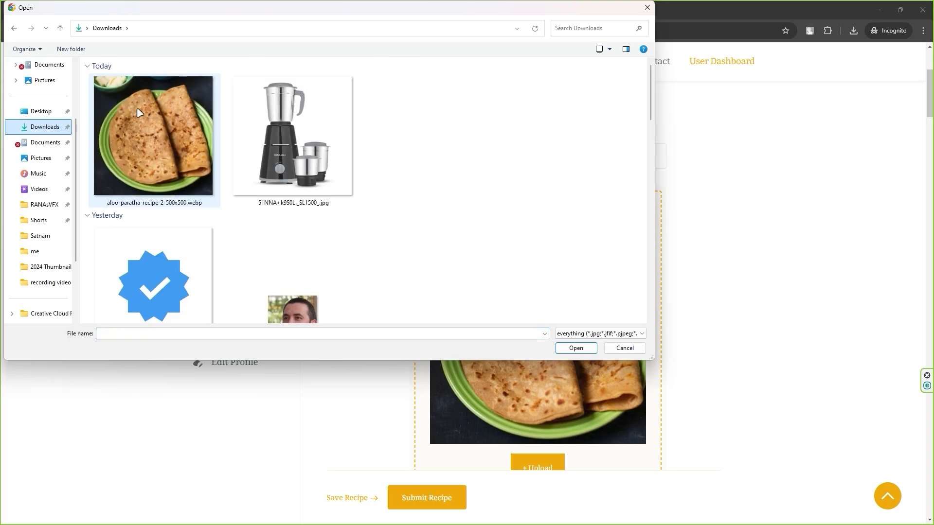
{"action": "double_click", "coordinate": [140, 110]}
{"action": "scroll", "coordinate": [313, 224], "scroll_direction": "down", "scroll_amount": 3}
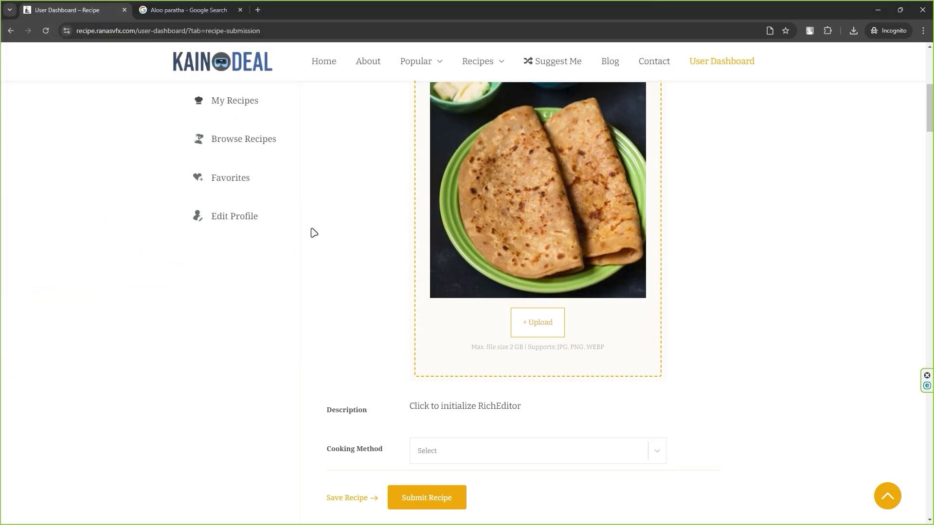
- Set the recipe's Cooking Method to Roasting, its Cuisine to Indian and its Courses to Breakfast
{"action": "scroll", "coordinate": [314, 233], "scroll_direction": "down", "scroll_amount": 5}
{"action": "left_click", "coordinate": [448, 210]}
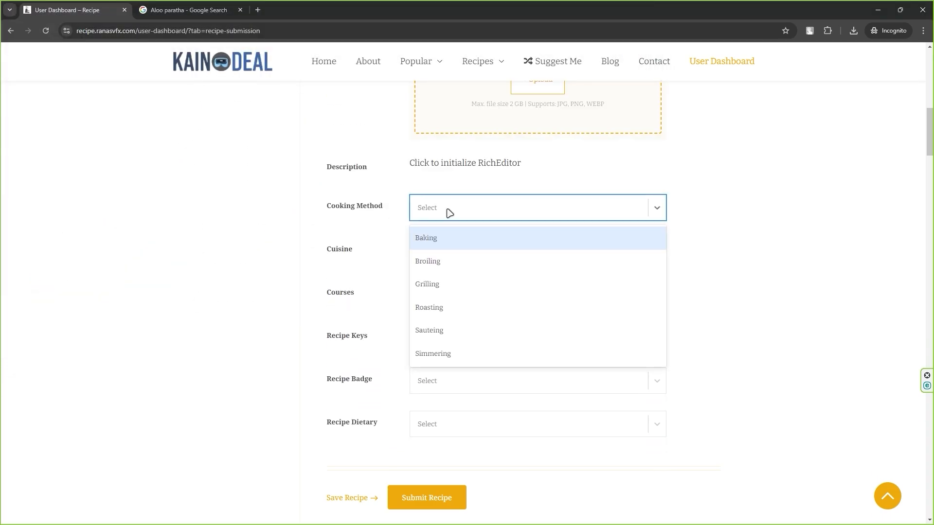
{"action": "left_click", "coordinate": [445, 311]}
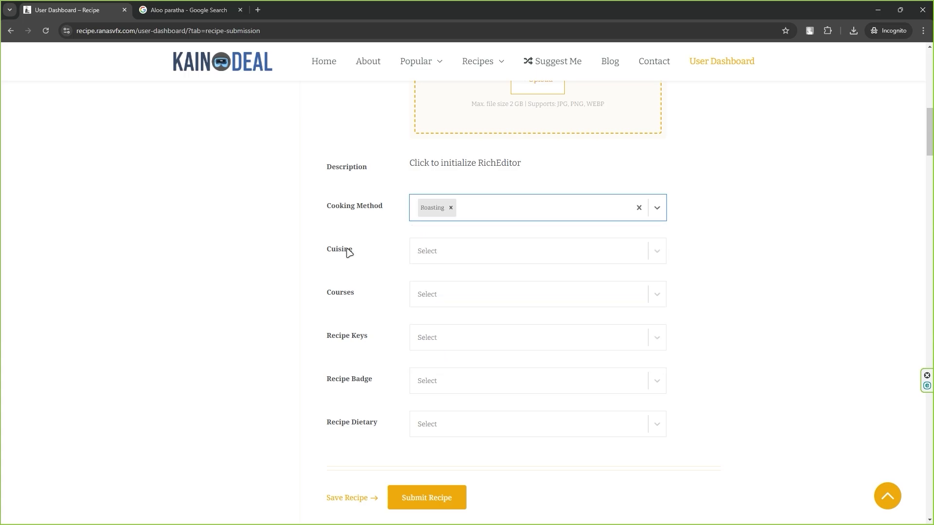
{"action": "left_click", "coordinate": [457, 254]}
{"action": "left_click", "coordinate": [426, 327]}
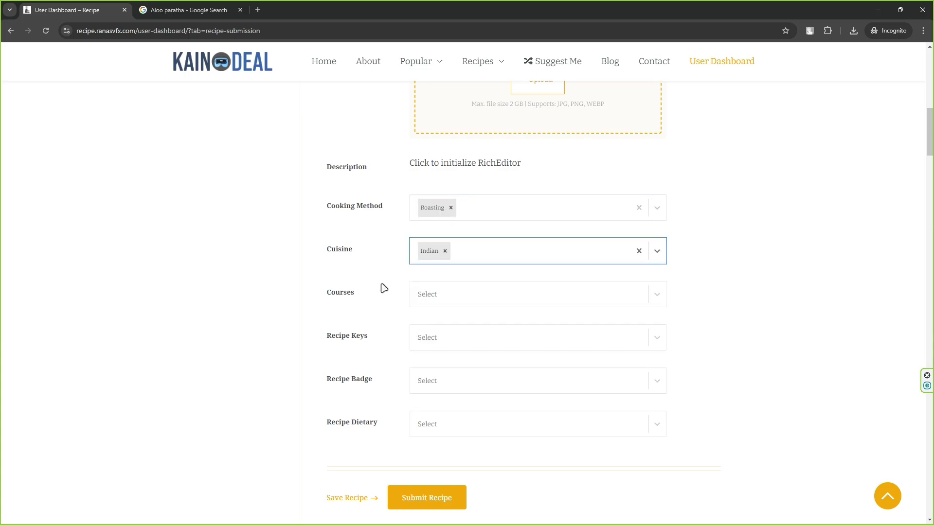
{"action": "left_click", "coordinate": [442, 300]}
{"action": "left_click", "coordinate": [441, 376]}
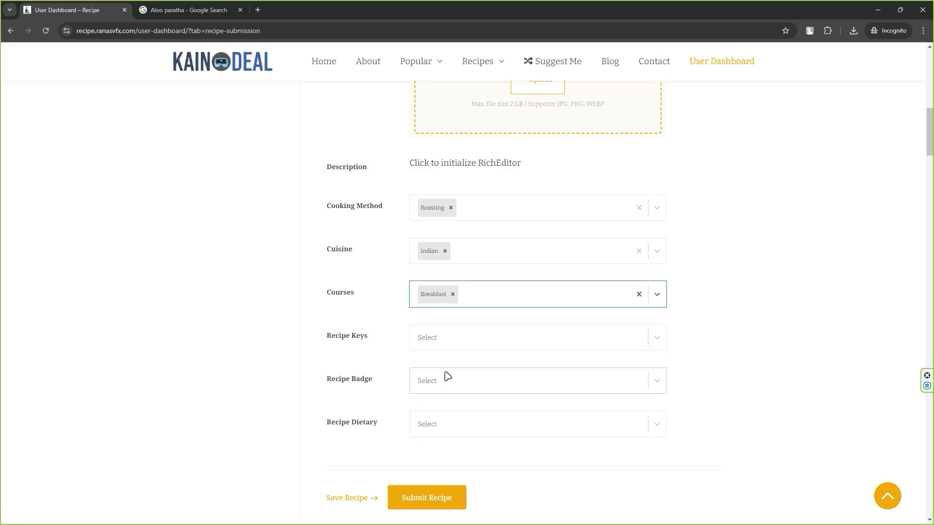
- Choose Spicy and High Protein as the recipe keys
{"action": "left_click", "coordinate": [431, 338]}
{"action": "scroll", "coordinate": [456, 389], "scroll_direction": "down", "scroll_amount": 3}
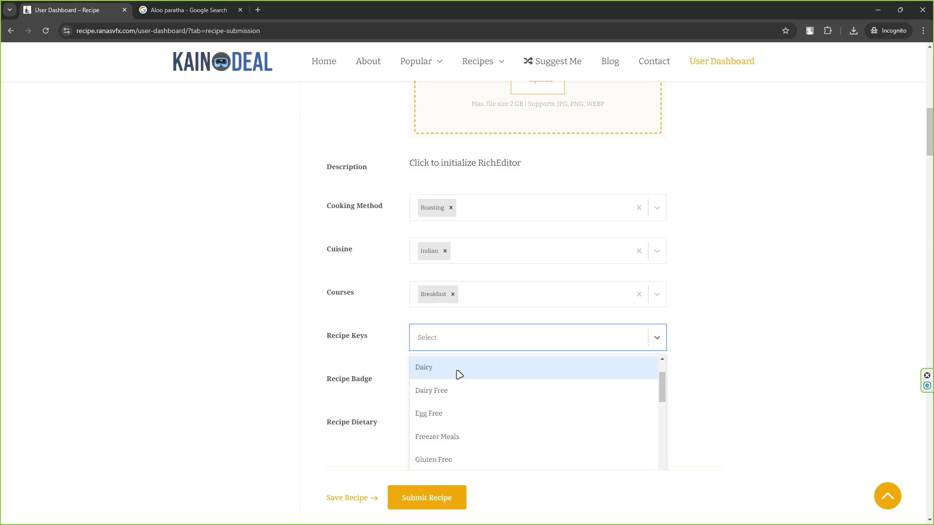
{"action": "scroll", "coordinate": [365, 389], "scroll_direction": "down", "scroll_amount": 2}
{"action": "scroll", "coordinate": [471, 341], "scroll_direction": "down", "scroll_amount": 4}
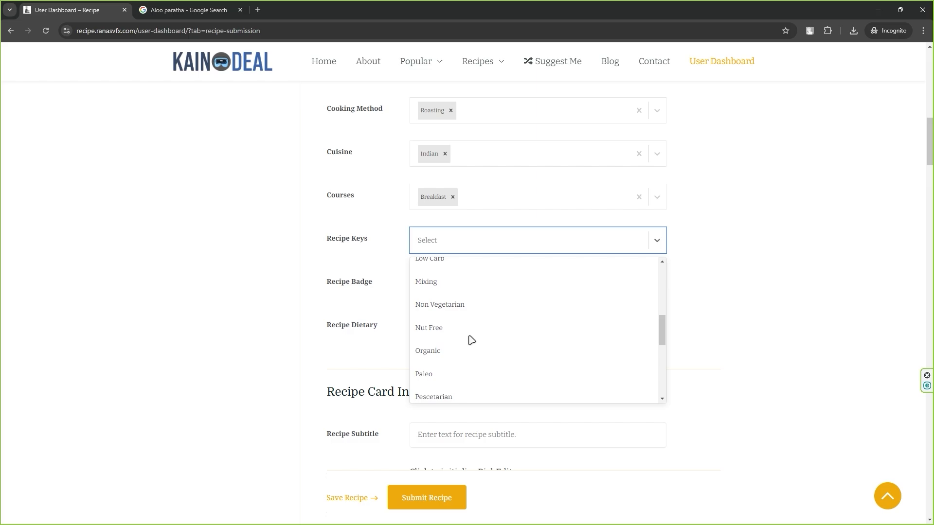
{"action": "left_click", "coordinate": [469, 339]}
{"action": "left_click", "coordinate": [462, 243]}
{"action": "scroll", "coordinate": [466, 338], "scroll_direction": "down", "scroll_amount": 2}
{"action": "left_click", "coordinate": [467, 339]}
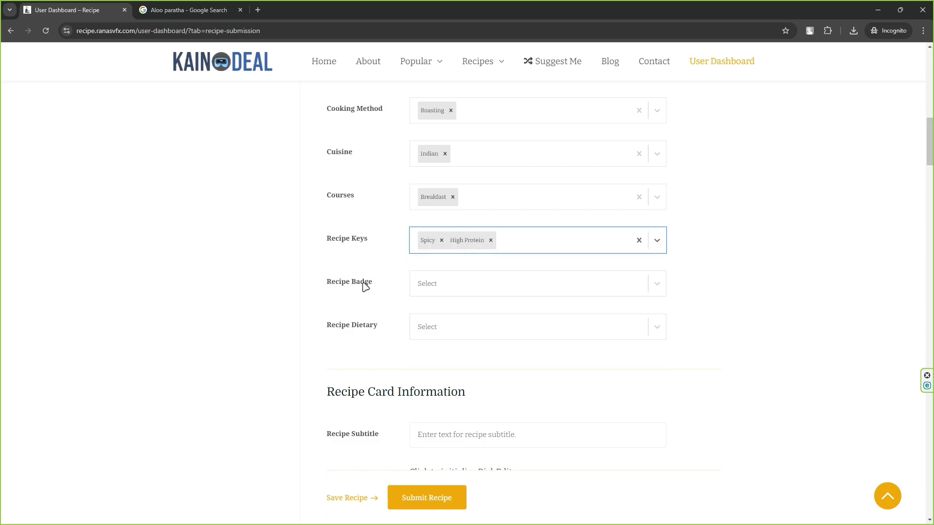
- Set the Recipe Badge to Tasty and check the choices offered for Recipe Dietary
{"action": "left_click", "coordinate": [459, 287]}
{"action": "left_click", "coordinate": [437, 362]}
{"action": "scroll", "coordinate": [344, 311], "scroll_direction": "down", "scroll_amount": 2}
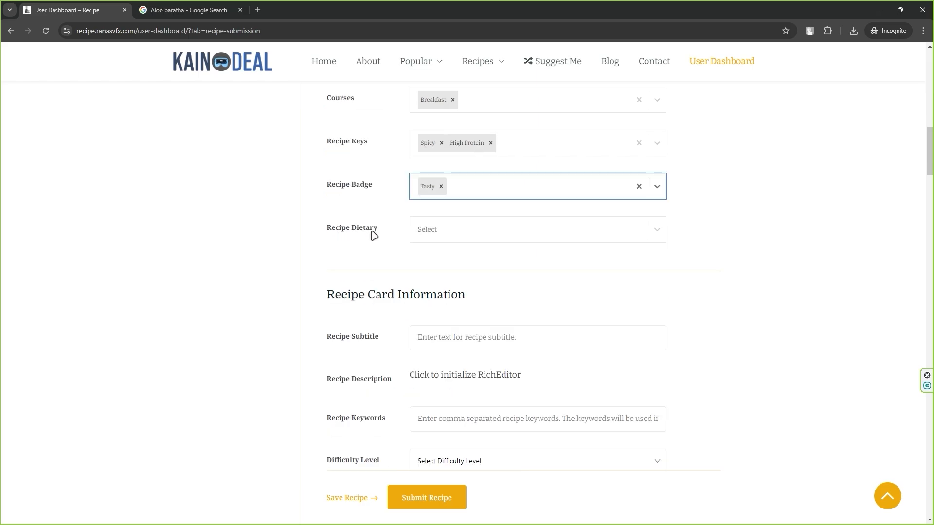
{"action": "left_click", "coordinate": [450, 233]}
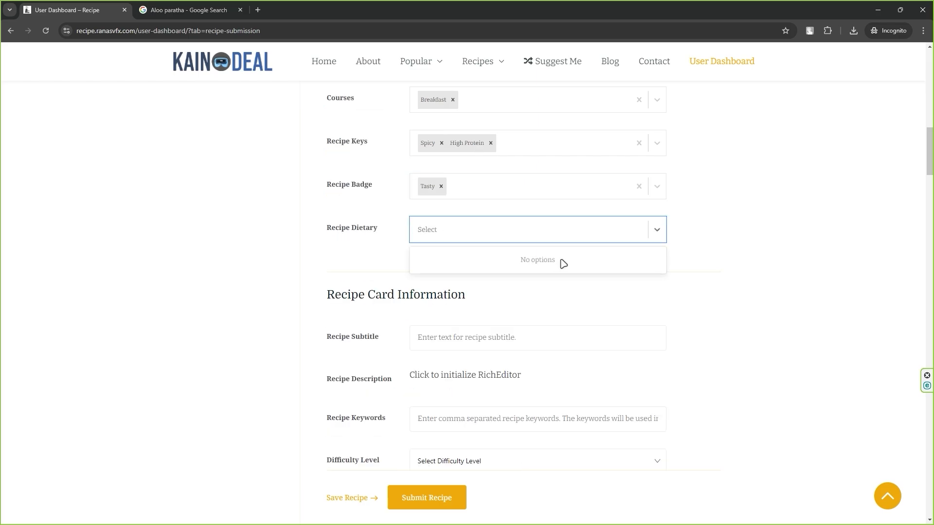
{"action": "left_click", "coordinate": [671, 263]}
{"action": "scroll", "coordinate": [392, 193], "scroll_direction": "down", "scroll_amount": 1}
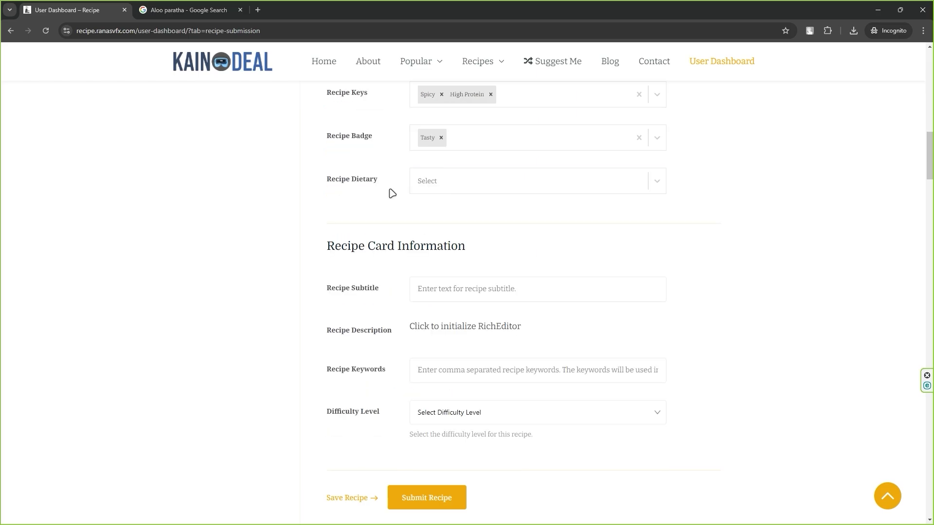
- Enter "Fresh Aloo paratha" as the recipe subtitle under Recipe Card Information
{"action": "scroll", "coordinate": [451, 198], "scroll_direction": "down", "scroll_amount": 2}
{"action": "left_click", "coordinate": [449, 195]}
{"action": "scroll", "coordinate": [384, 211], "scroll_direction": "up", "scroll_amount": 1}
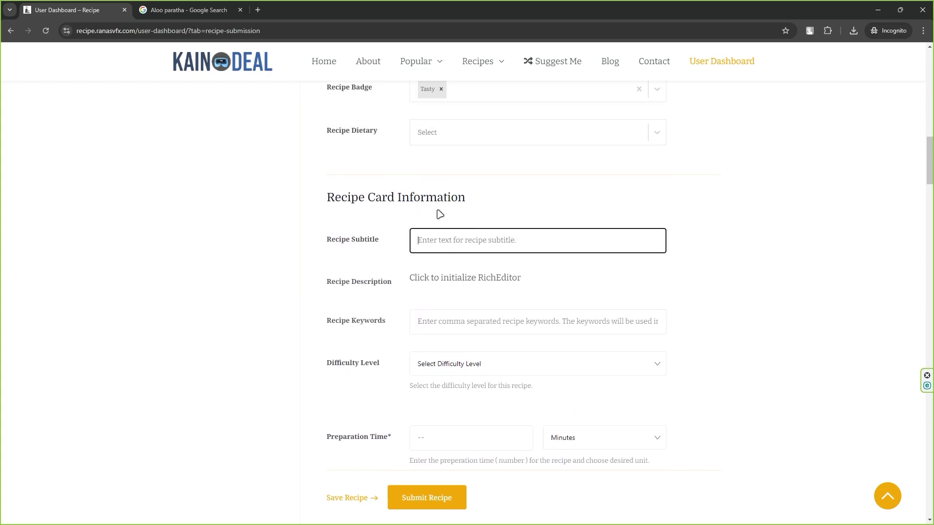
{"action": "scroll", "coordinate": [360, 242], "scroll_direction": "down", "scroll_amount": 1}
{"action": "left_click", "coordinate": [450, 191]}
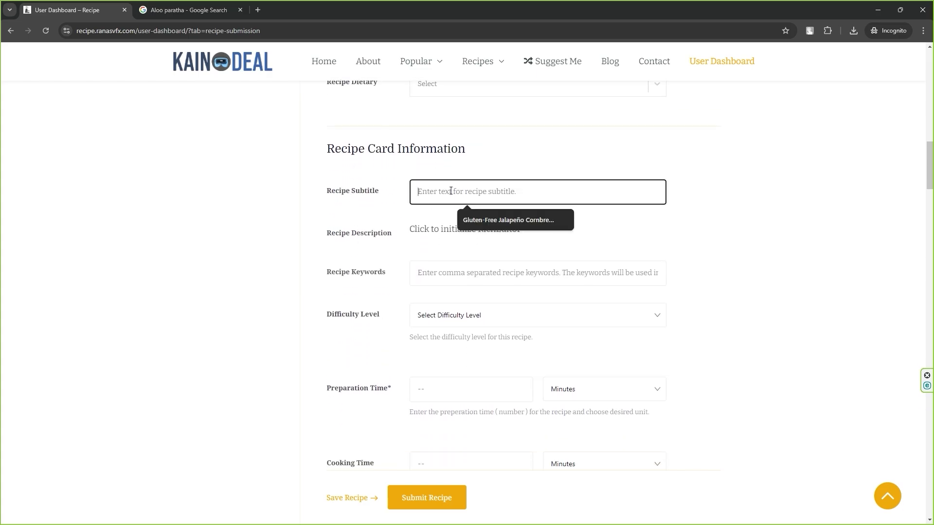
{"action": "type", "text": "Fresh Aloo paratha"}
- Enter "Punjabi eat this everyday" as the recipe description
{"action": "scroll", "coordinate": [450, 191], "scroll_direction": "down", "scroll_amount": 2}
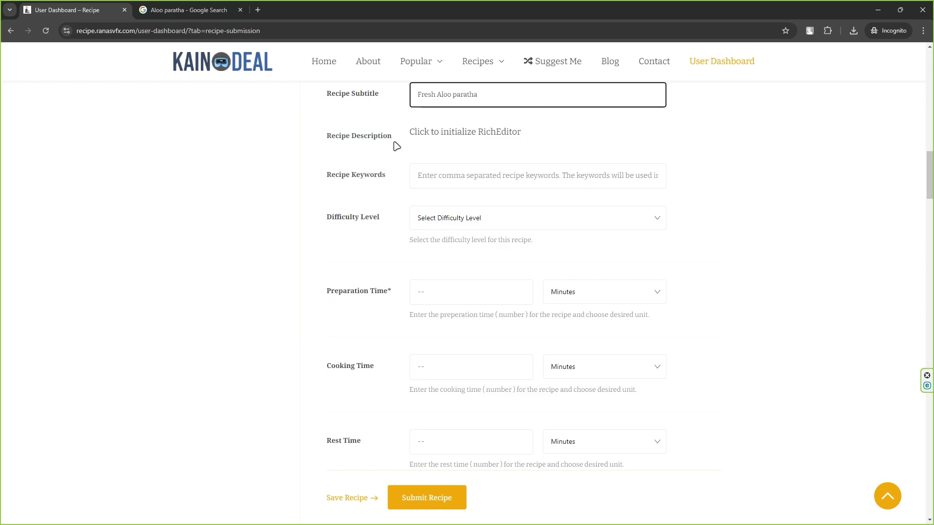
{"action": "left_click", "coordinate": [470, 133]}
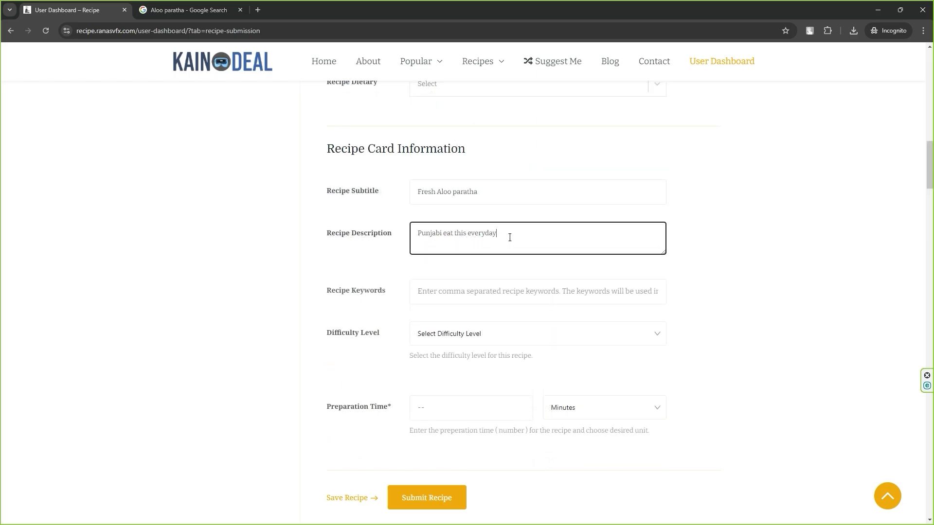
{"action": "left_click_drag", "start_coordinate": [511, 236], "coordinate": [488, 239]}
{"action": "key", "text": "ctrl+a"}
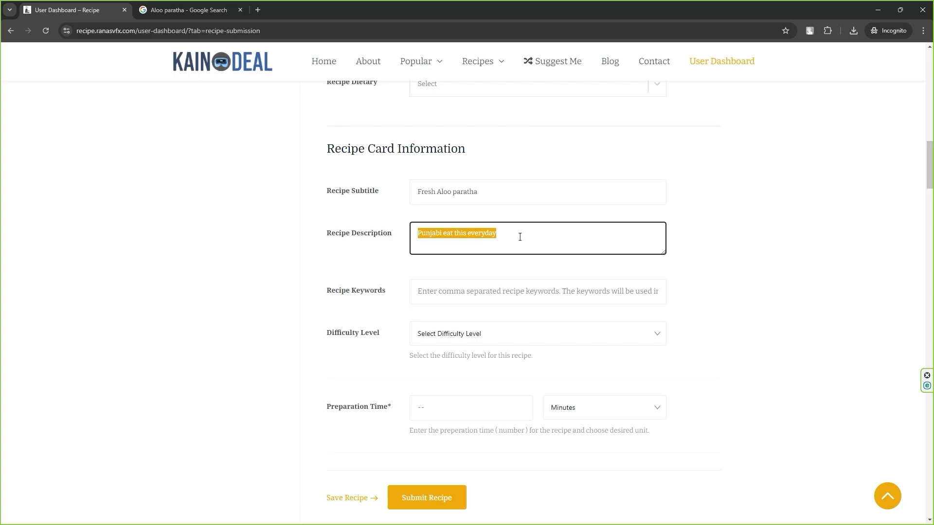
- Enter the recipe keywords "testy, spicy" and set the Difficulty Level to Beginner
{"action": "scroll", "coordinate": [519, 237], "scroll_direction": "down", "scroll_amount": 3}
{"action": "scroll", "coordinate": [393, 257], "scroll_direction": "up", "scroll_amount": 1}
{"action": "left_click", "coordinate": [443, 195]}
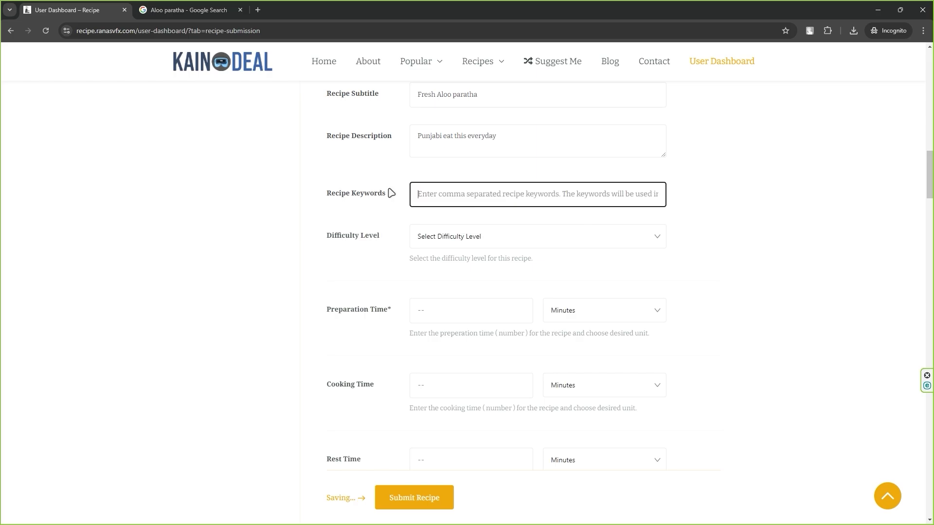
{"action": "left_click", "coordinate": [431, 191]}
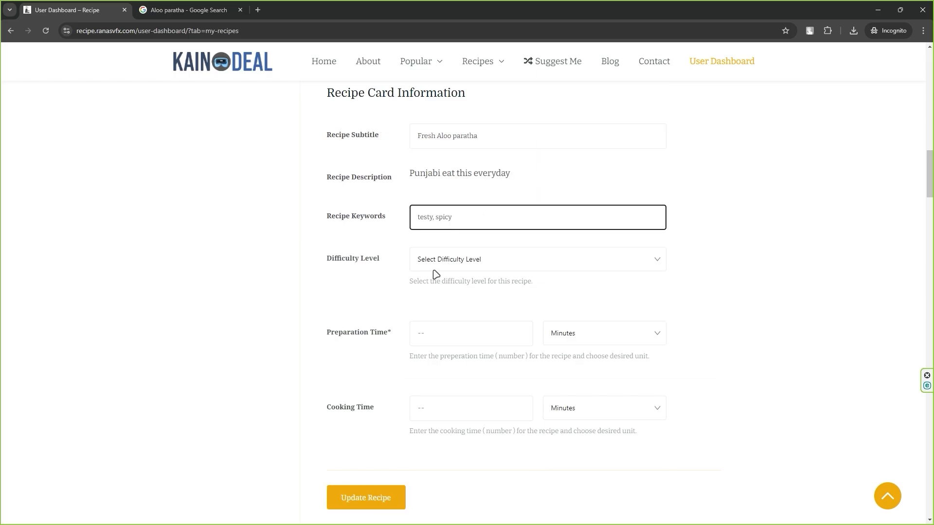
{"action": "left_click", "coordinate": [484, 262]}
{"action": "left_click", "coordinate": [445, 287]}
- Set the preparation time to 30 minutes, and fill in the cooking time and a rest time of 1 minute
{"action": "scroll", "coordinate": [413, 291], "scroll_direction": "down", "scroll_amount": 1}
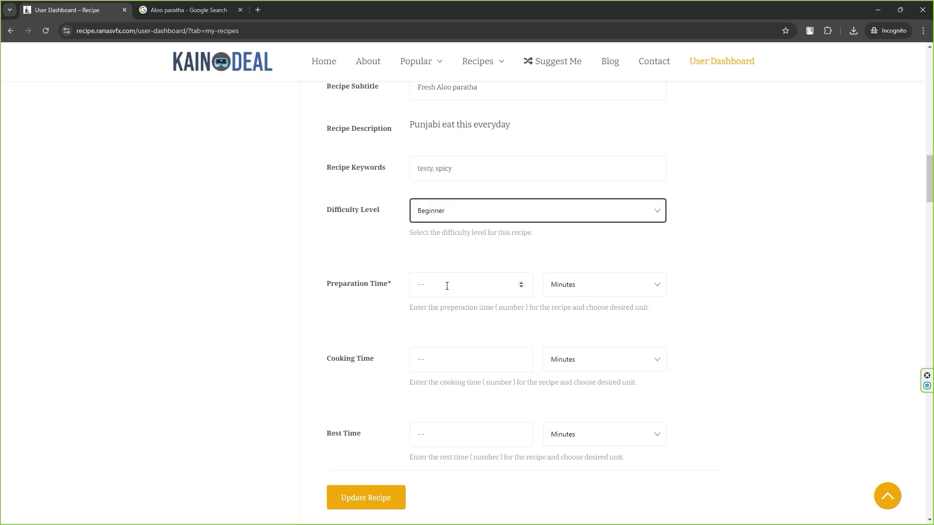
{"action": "left_click", "coordinate": [461, 287]}
{"action": "type", "text": "30"}
{"action": "left_click", "coordinate": [454, 356]}
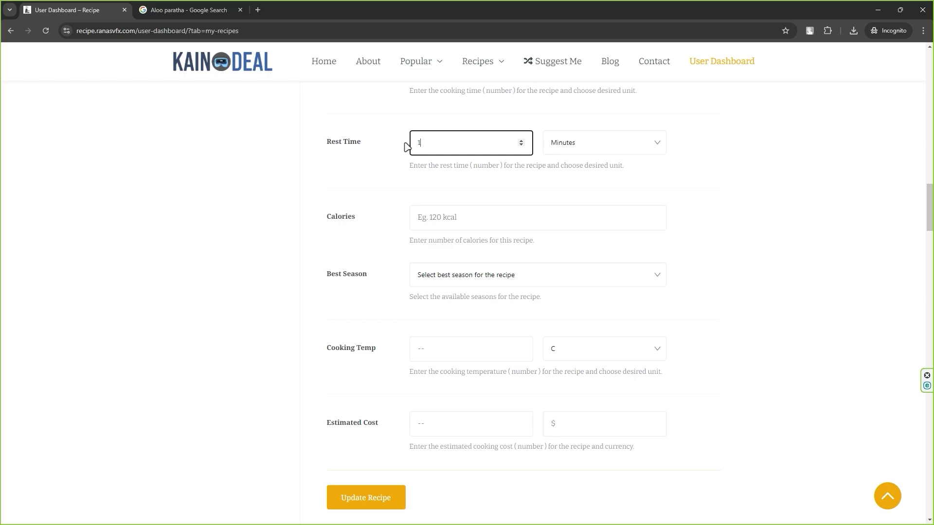
- Set the recipe's calories to 600 kcal and its best season to Winter
{"action": "left_click", "coordinate": [459, 217]}
{"action": "type", "text": "600"}
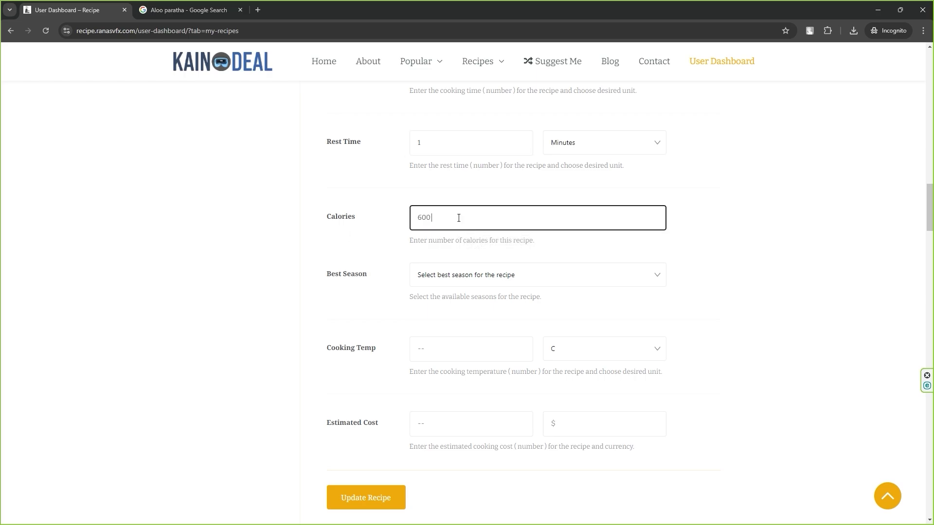
{"action": "left_click", "coordinate": [452, 275]}
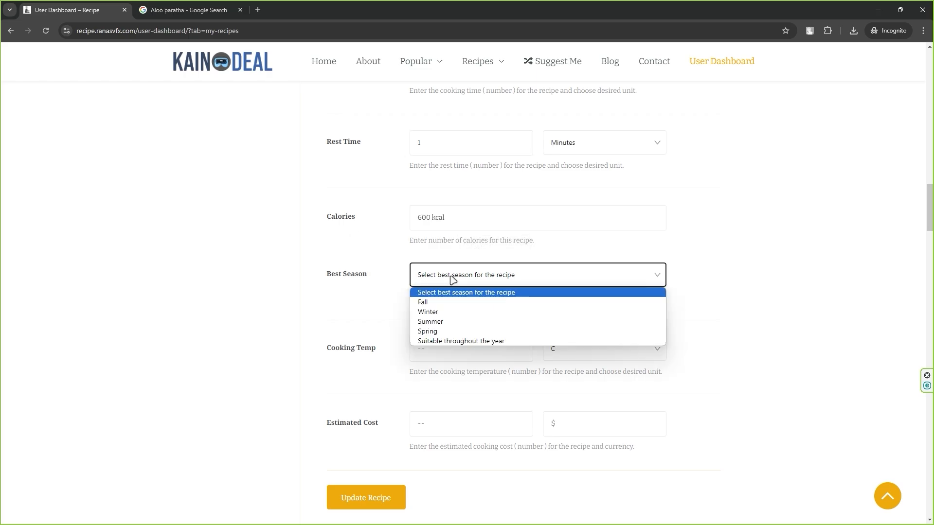
{"action": "left_click", "coordinate": [430, 308]}
- Set the cooking temperature to 50 C and the estimated cost to 2
{"action": "scroll", "coordinate": [391, 314], "scroll_direction": "down", "scroll_amount": 2}
{"action": "left_click", "coordinate": [445, 253]}
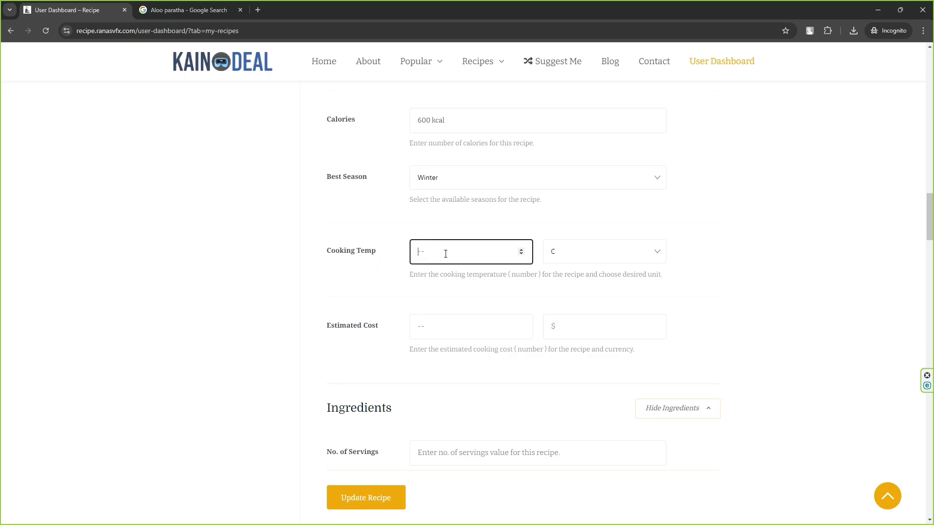
{"action": "left_click", "coordinate": [589, 262]}
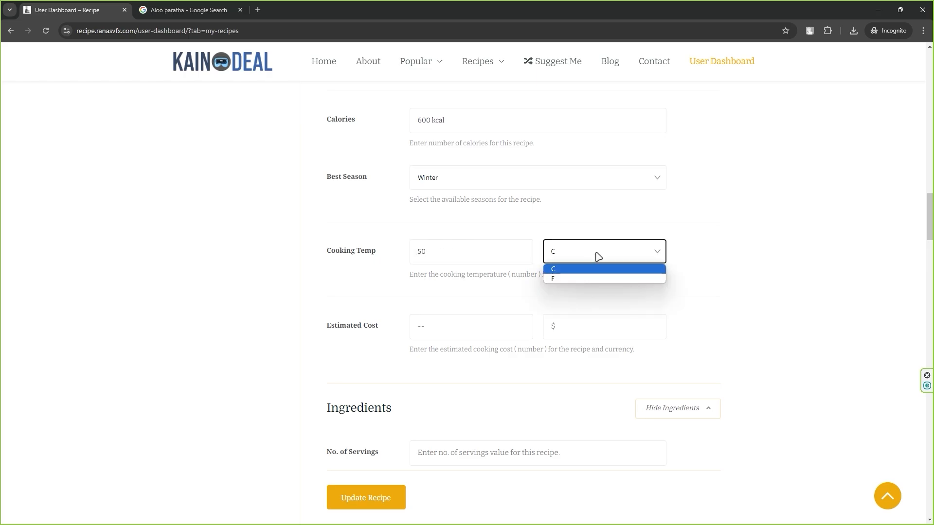
{"action": "scroll", "coordinate": [342, 192], "scroll_direction": "down", "scroll_amount": 3}
{"action": "left_click", "coordinate": [440, 184]}
{"action": "type", "text": "2"}
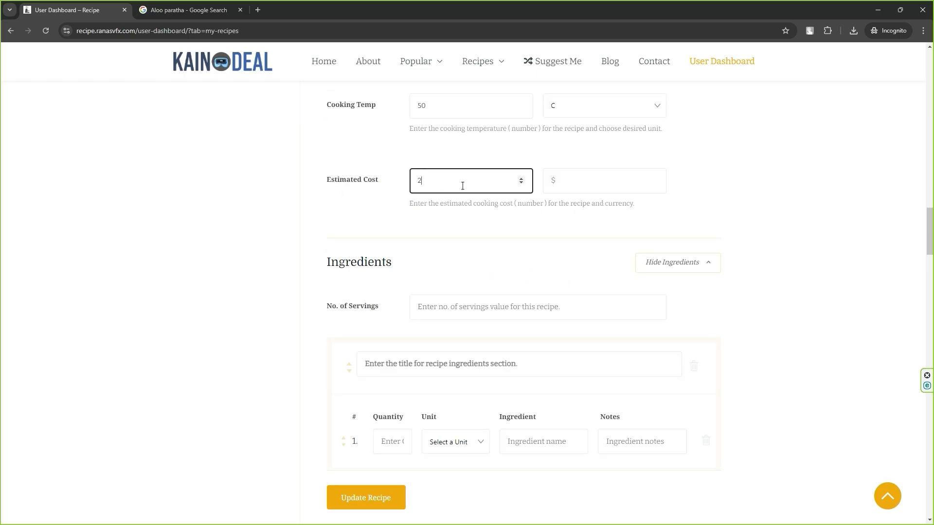
- Set the number of servings to 5, and collapse and re-expand the Ingredients section
{"action": "scroll", "coordinate": [462, 186], "scroll_direction": "down", "scroll_amount": 3}
{"action": "left_click", "coordinate": [443, 161]}
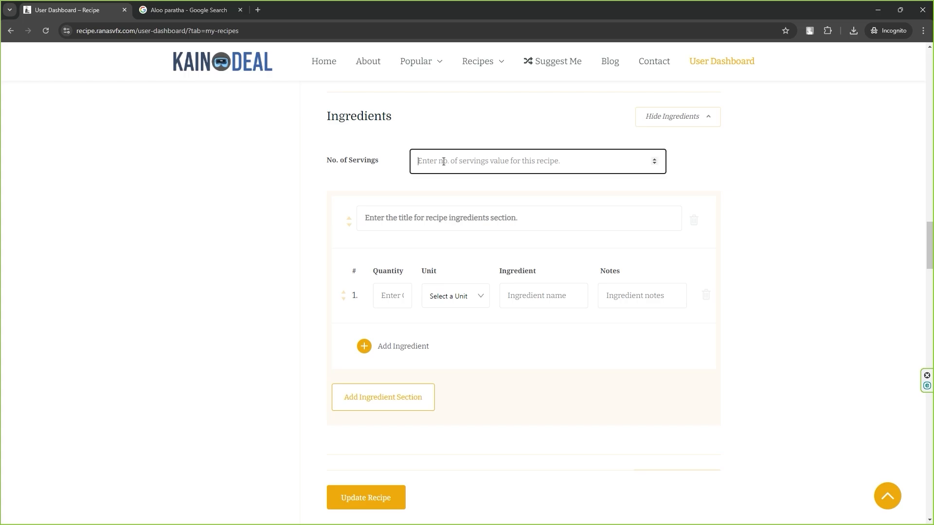
{"action": "type", "text": "5"}
{"action": "scroll", "coordinate": [687, 169], "scroll_direction": "up", "scroll_amount": 1}
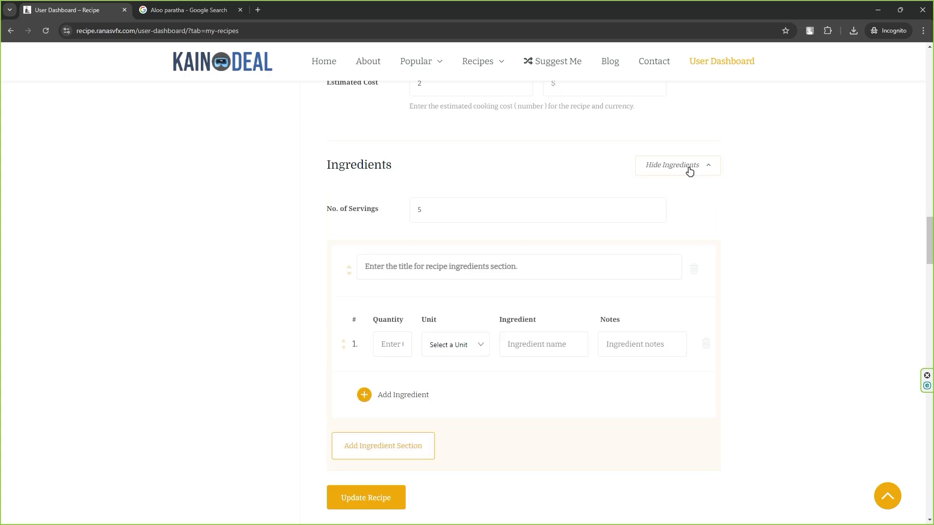
{"action": "left_click", "coordinate": [688, 169]}
{"action": "left_click", "coordinate": [689, 169]}
- Title the ingredients section "Aloo" and fill in its first ingredient as 5 grams of "Aloo, potato"
{"action": "left_click", "coordinate": [411, 268]}
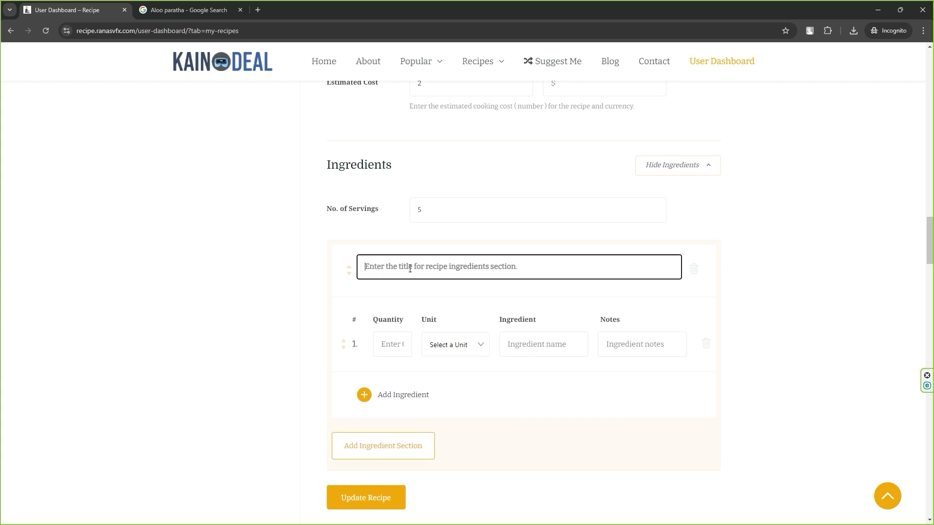
{"action": "type", "text": "Aloo"}
{"action": "scroll", "coordinate": [410, 268], "scroll_direction": "down", "scroll_amount": 3}
{"action": "left_click", "coordinate": [385, 200]}
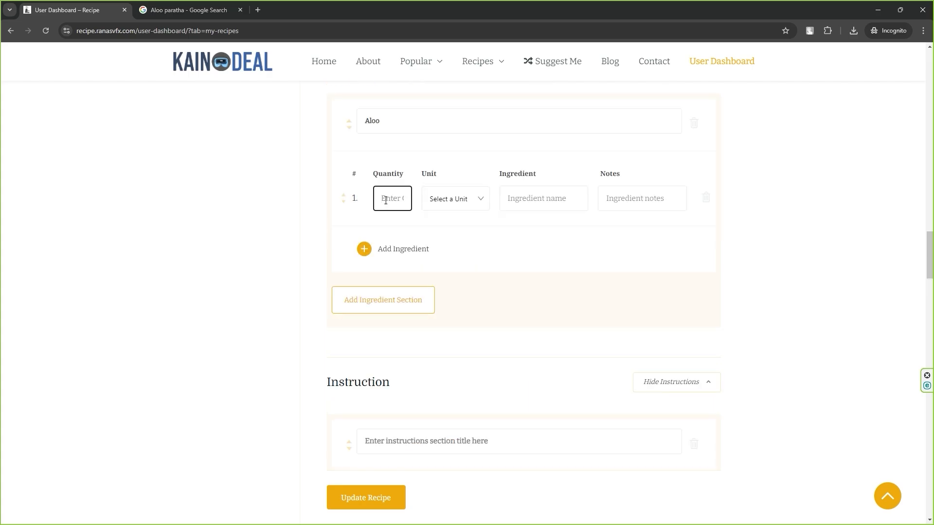
{"action": "type", "text": "5"}
{"action": "left_click", "coordinate": [472, 202]}
{"action": "left_click", "coordinate": [465, 226]}
{"action": "left_click", "coordinate": [524, 196]}
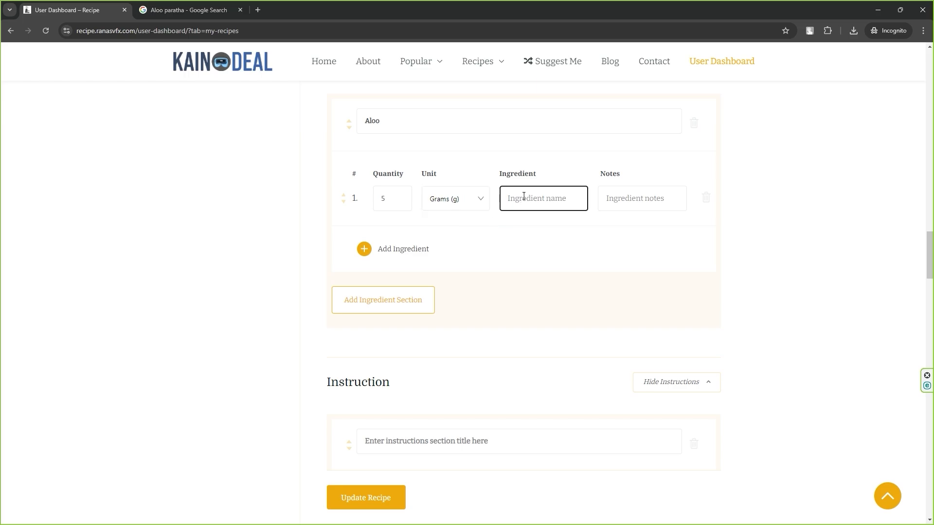
{"action": "type", "text": "al"}
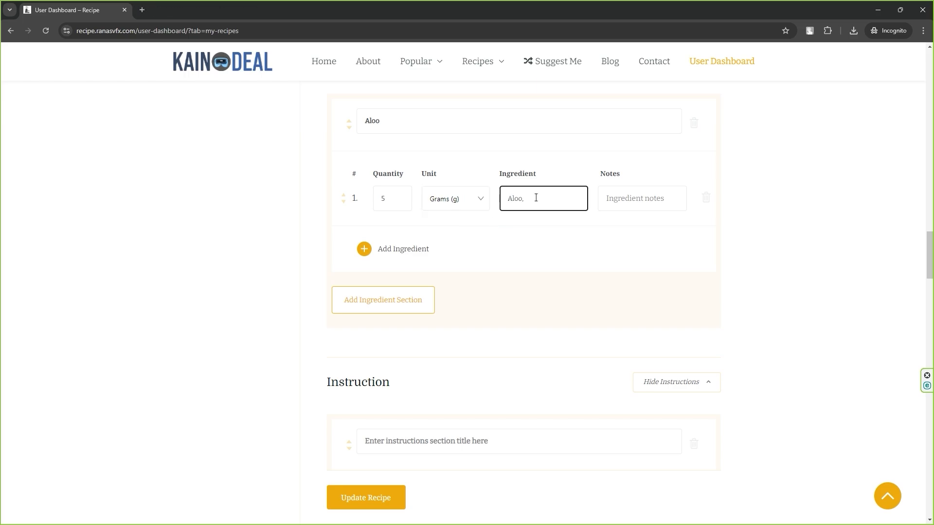
{"action": "type", "text": "potato"}
{"action": "left_click", "coordinate": [610, 197]}
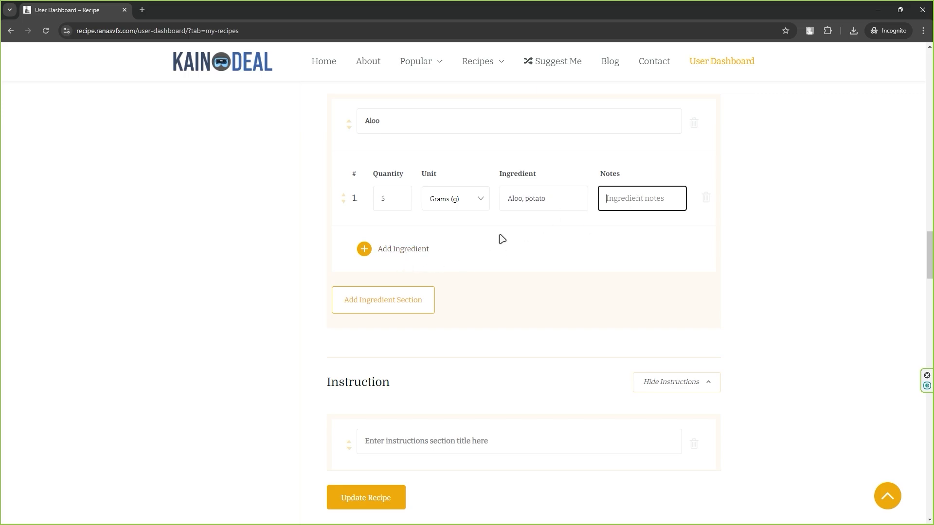
- Add a second ingredient, 2 grams of "red chili powder", and append an empty third ingredient row
{"action": "left_click", "coordinate": [384, 250]}
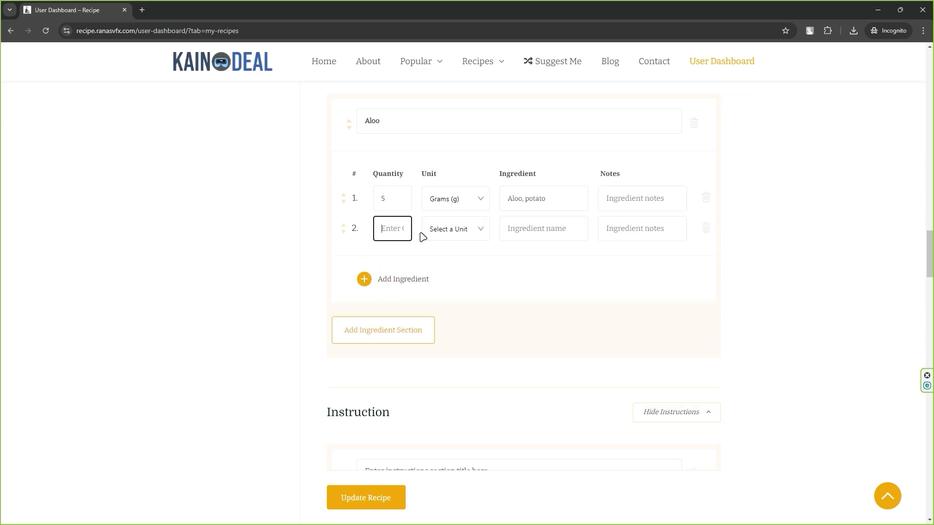
{"action": "type", "text": "2"}
{"action": "left_click", "coordinate": [446, 235]}
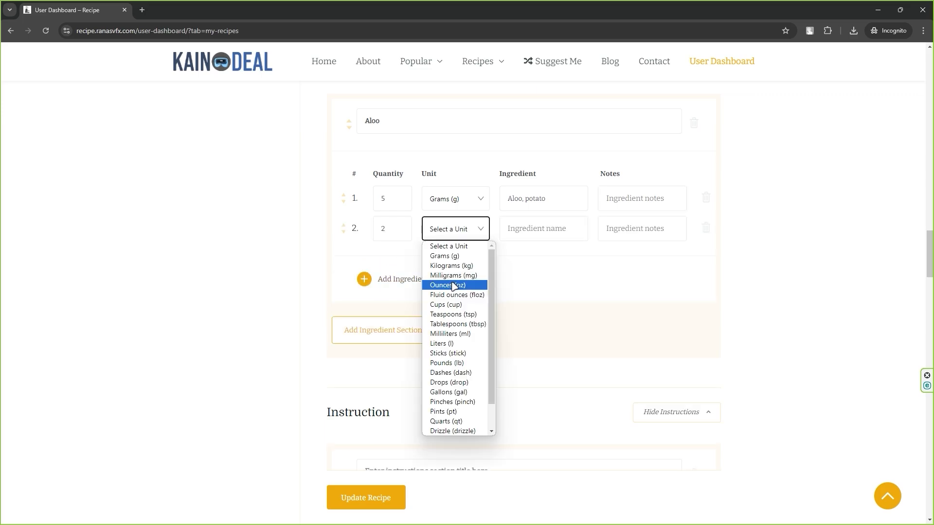
{"action": "left_click", "coordinate": [464, 256]}
{"action": "left_click", "coordinate": [548, 228]}
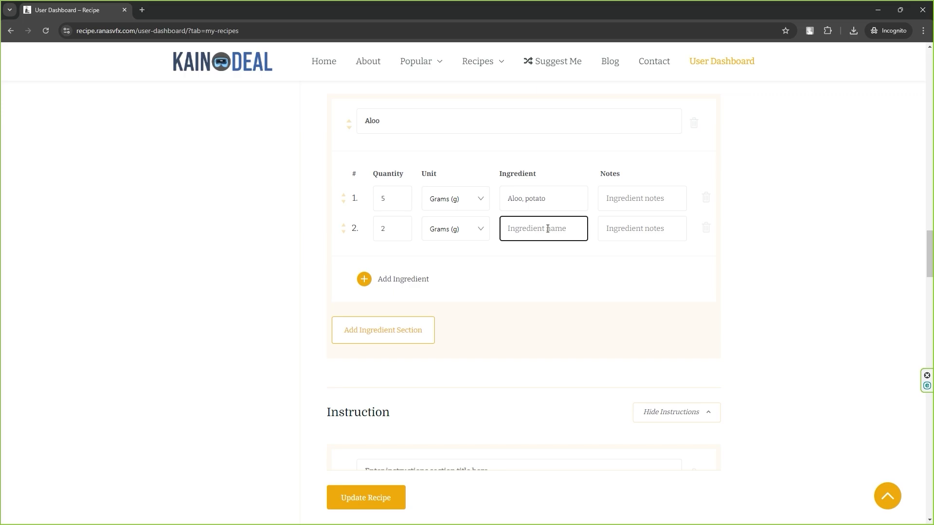
{"action": "type", "text": "red chili powder"}
{"action": "left_click", "coordinate": [413, 285]}
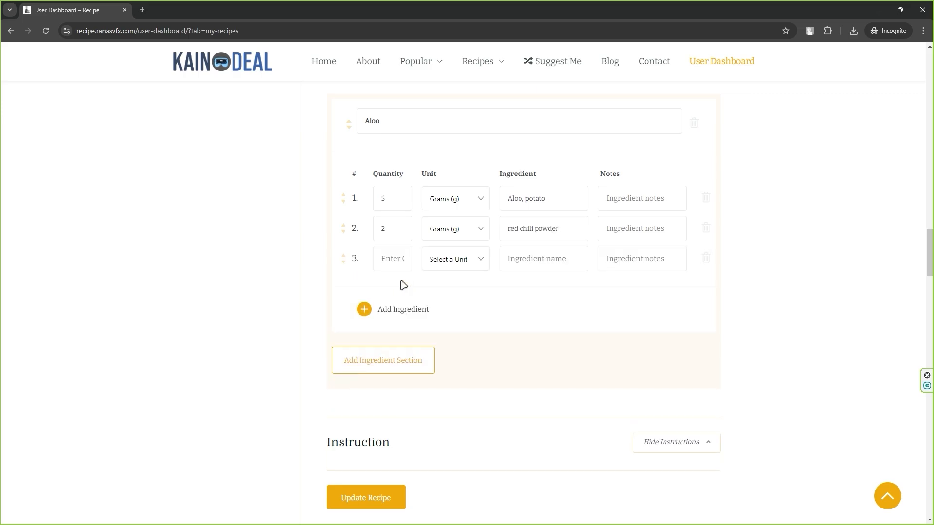
- Fill in the third ingredient row as 2 grams of "salt"
{"action": "type", "text": "2"}
{"action": "left_click", "coordinate": [439, 259]}
{"action": "left_click", "coordinate": [440, 282]}
{"action": "left_click", "coordinate": [526, 262]}
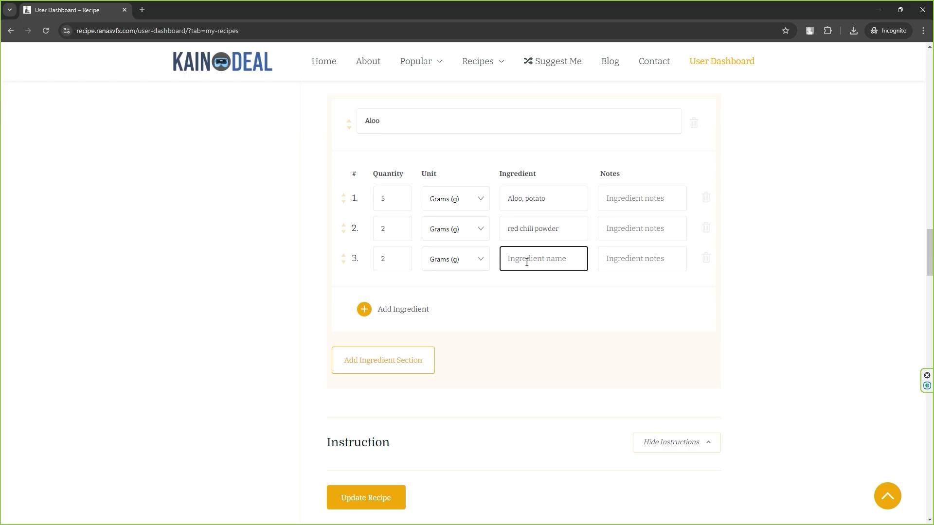
{"action": "type", "text": "salt"}
{"action": "scroll", "coordinate": [488, 265], "scroll_direction": "down", "scroll_amount": 2}
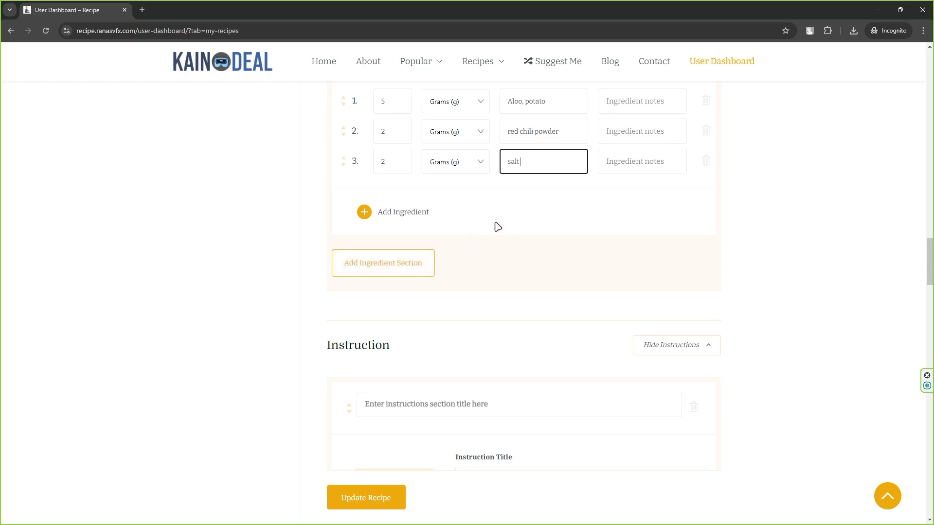
- Collapse and re-expand the Instruction section, and title the instructions section "instructions"
{"action": "scroll", "coordinate": [497, 226], "scroll_direction": "down", "scroll_amount": 5}
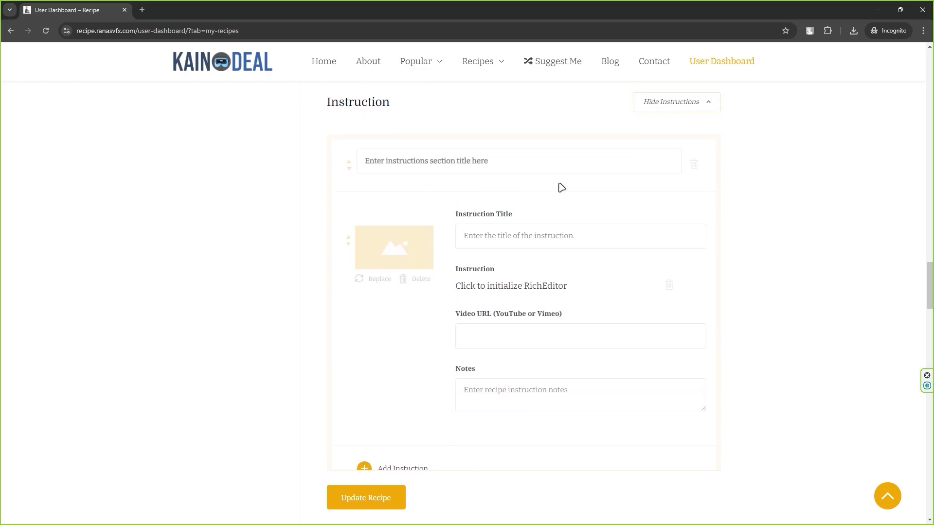
{"action": "left_click", "coordinate": [693, 105]}
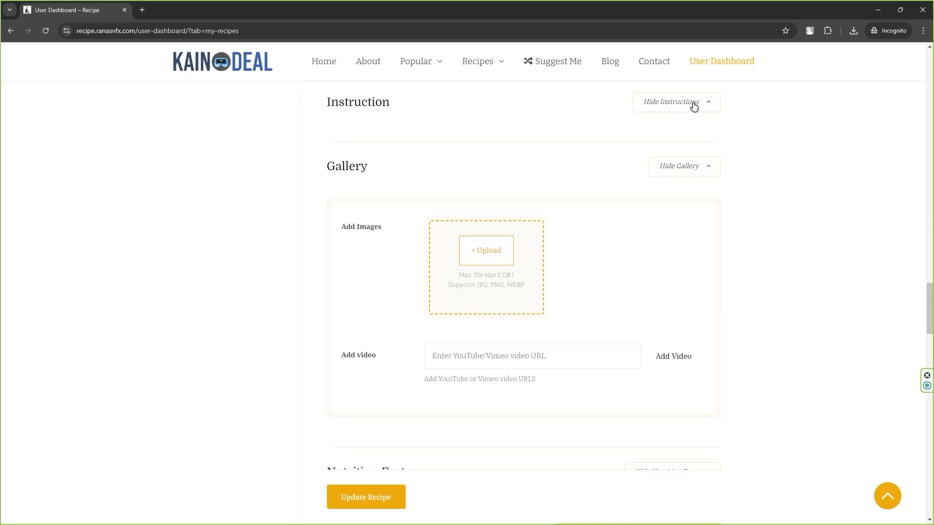
{"action": "left_click", "coordinate": [694, 107]}
{"action": "scroll", "coordinate": [416, 115], "scroll_direction": "down", "scroll_amount": 1}
{"action": "left_click", "coordinate": [416, 115]}
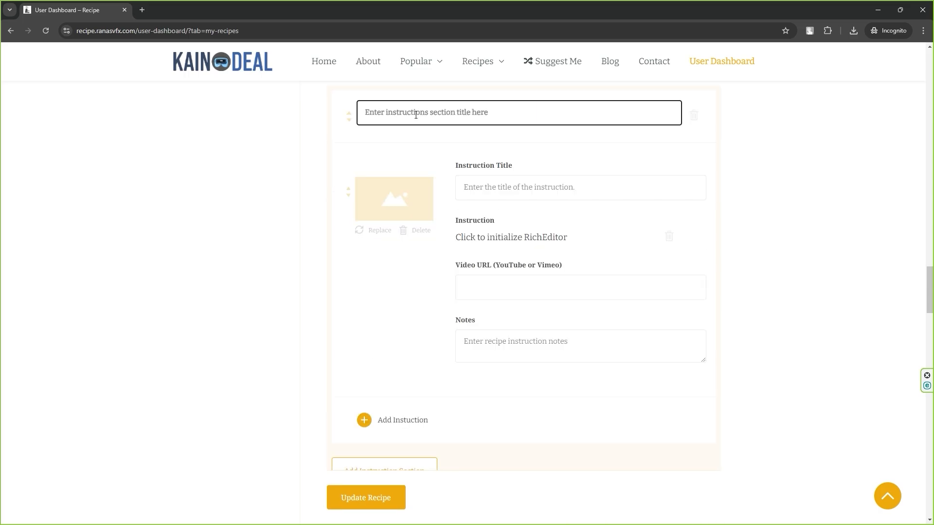
{"action": "type", "text": "i"}
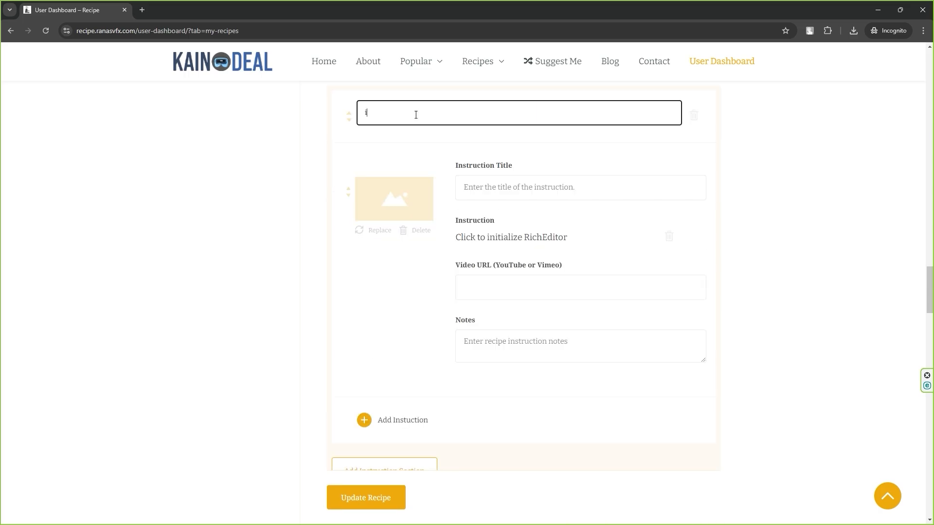
{"action": "type", "text": "nstructions"}
- Title the first instruction "Instruction to prepare the Potato" and enter "boil the potato" as its notes
{"action": "left_click", "coordinate": [496, 186]}
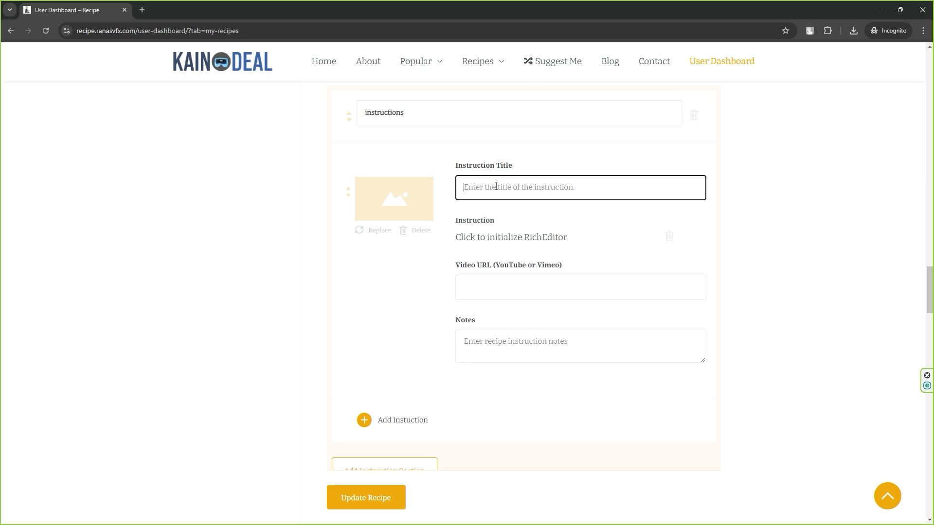
{"action": "type", "text": "Instruction to prepare the Potato"}
{"action": "left_click_drag", "start_coordinate": [574, 187], "coordinate": [414, 188]}
{"action": "left_click", "coordinate": [522, 292]}
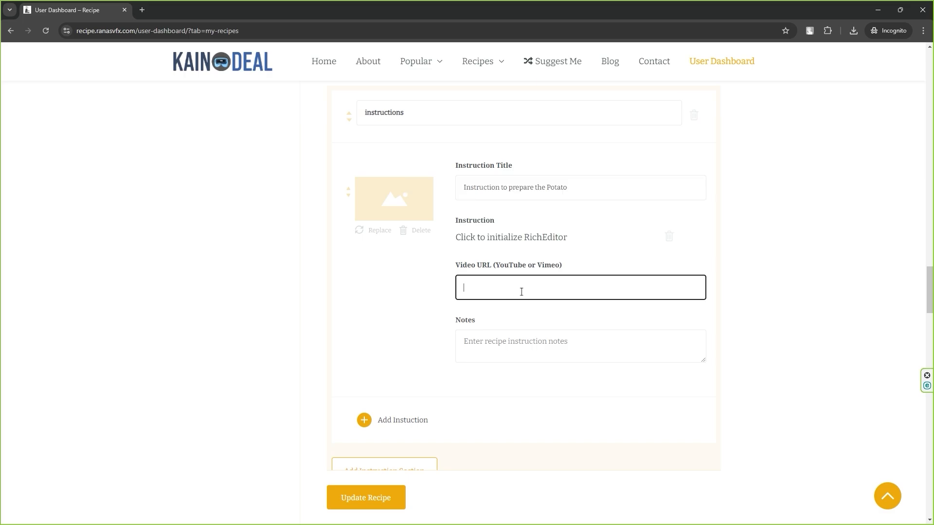
{"action": "scroll", "coordinate": [519, 288], "scroll_direction": "down", "scroll_amount": 3}
{"action": "left_click", "coordinate": [505, 188]}
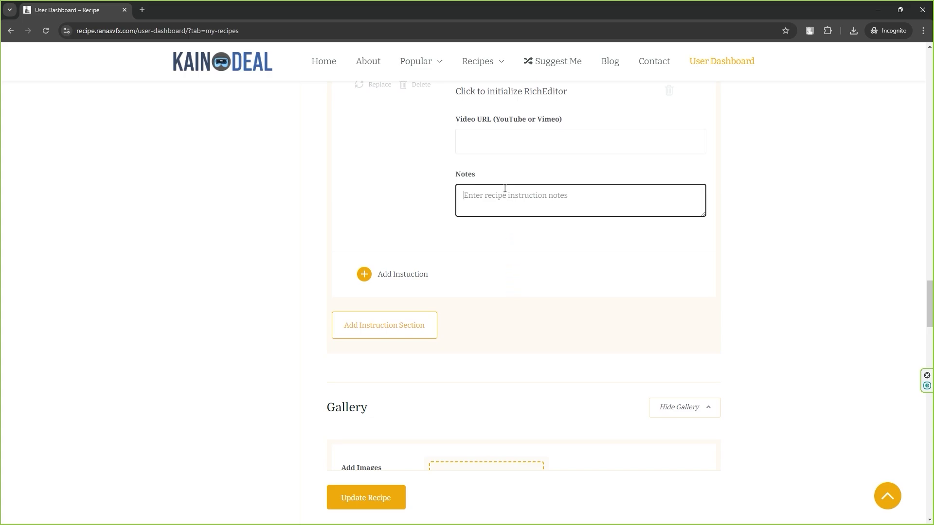
{"action": "type", "text": "boil the potato"}
{"action": "left_click_drag", "start_coordinate": [515, 194], "coordinate": [423, 205]}
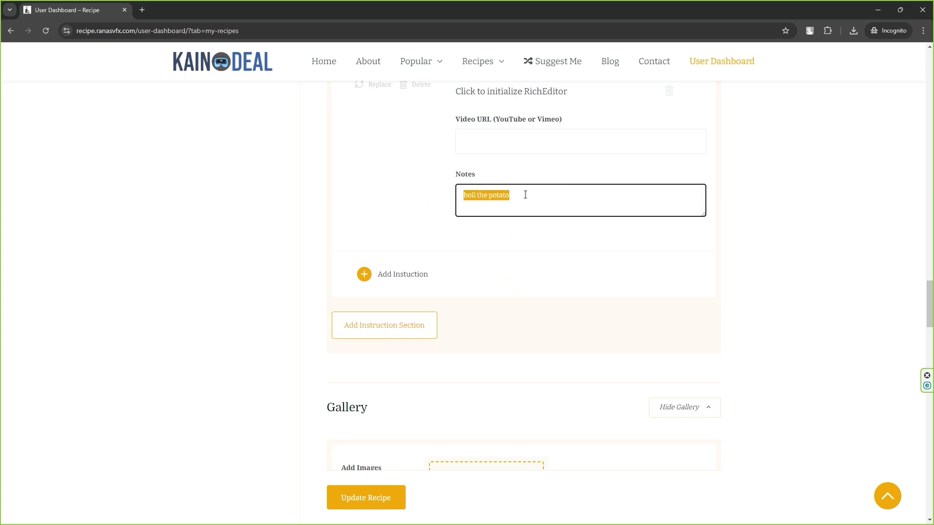
- Set the Nutrition Facts to 5 servings and 600 calories
{"action": "scroll", "coordinate": [444, 240], "scroll_direction": "down", "scroll_amount": 5}
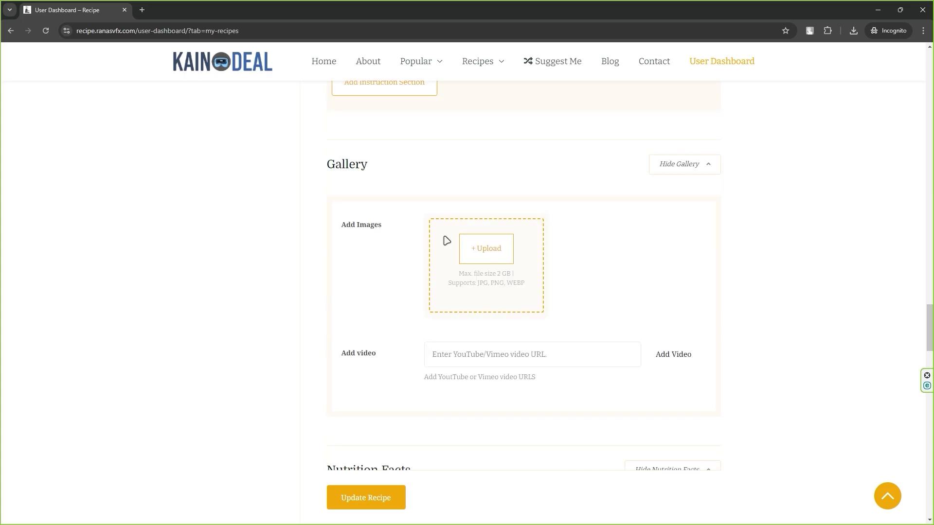
{"action": "scroll", "coordinate": [444, 240], "scroll_direction": "up", "scroll_amount": 3}
{"action": "scroll", "coordinate": [444, 239], "scroll_direction": "down", "scroll_amount": 3}
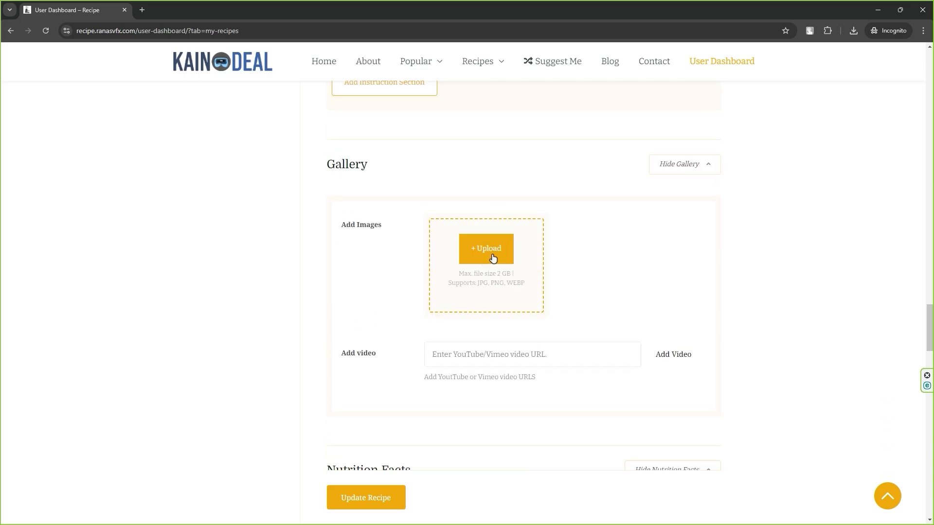
{"action": "scroll", "coordinate": [493, 258], "scroll_direction": "down", "scroll_amount": 7}
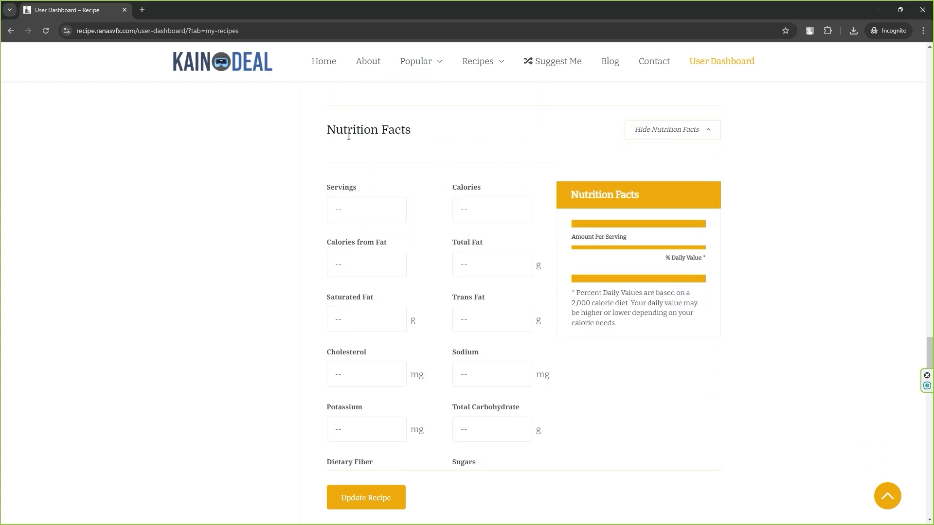
{"action": "left_click", "coordinate": [363, 210]}
{"action": "type", "text": "5"}
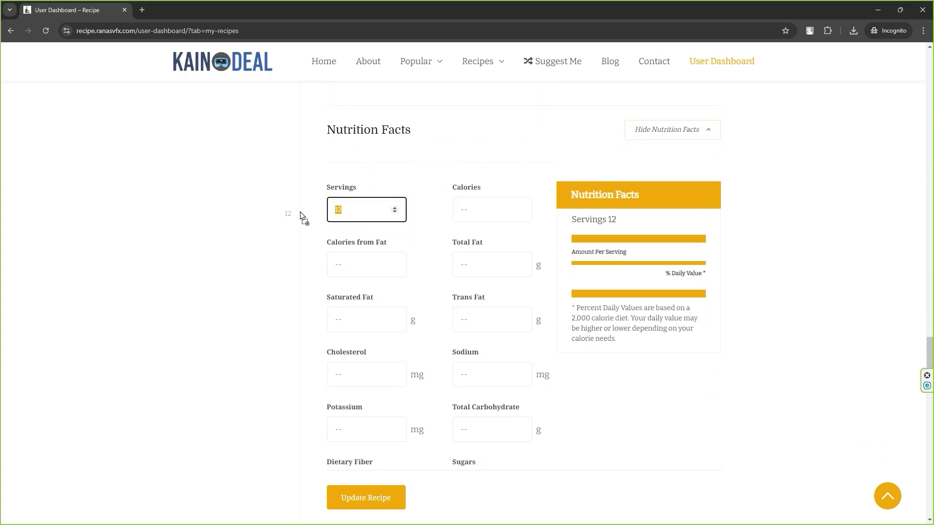
{"action": "left_click", "coordinate": [492, 203]}
{"action": "type", "text": "600"}
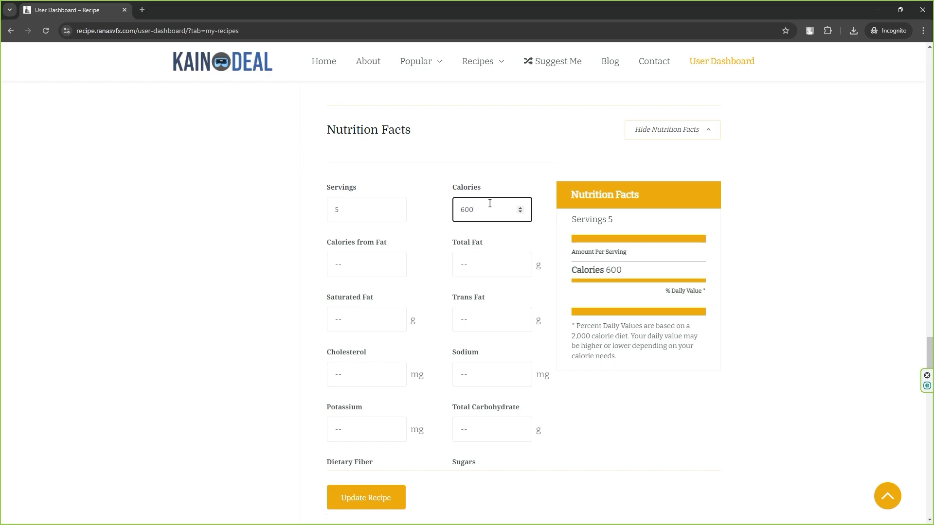
- Set the calories from fat to 20, the total fat to 25 g and the saturated fat to 5 g
{"action": "left_click", "coordinate": [364, 260]}
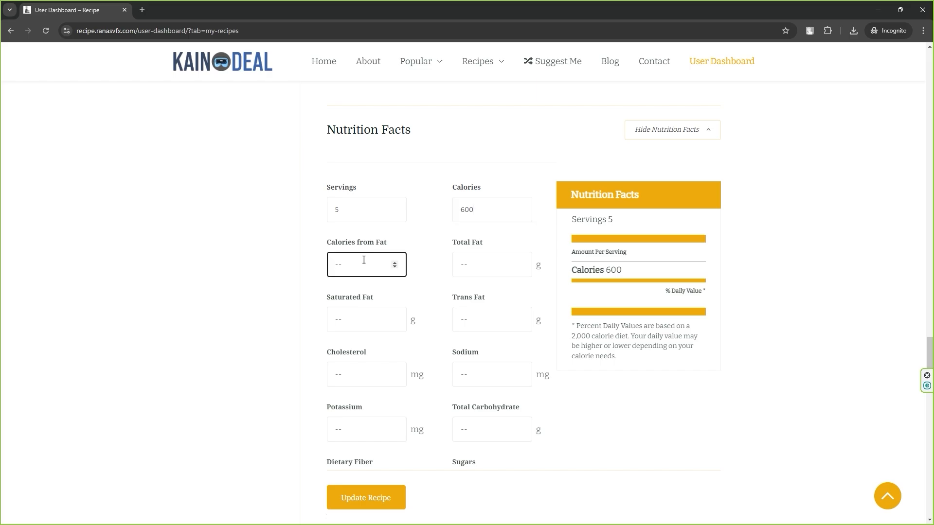
{"action": "type", "text": "20"}
{"action": "left_click", "coordinate": [473, 266]}
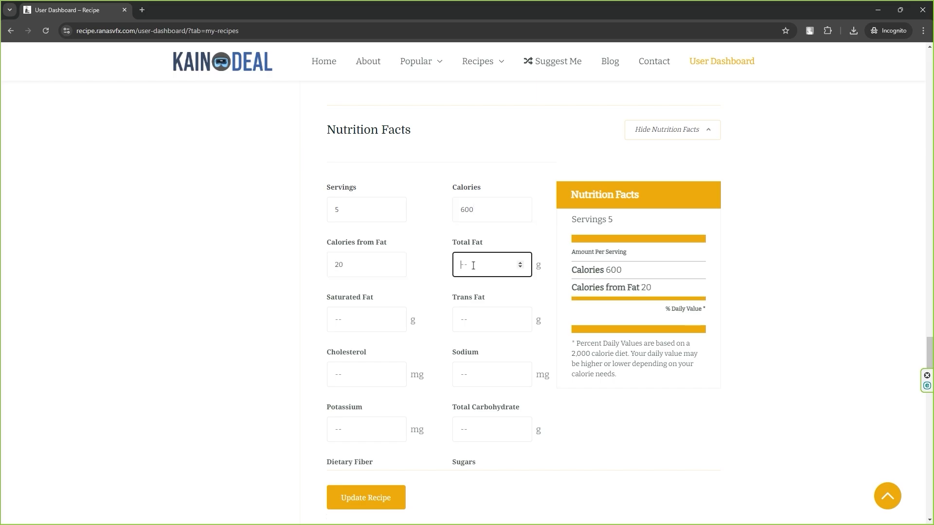
{"action": "type", "text": "25"}
{"action": "left_click", "coordinate": [365, 316]}
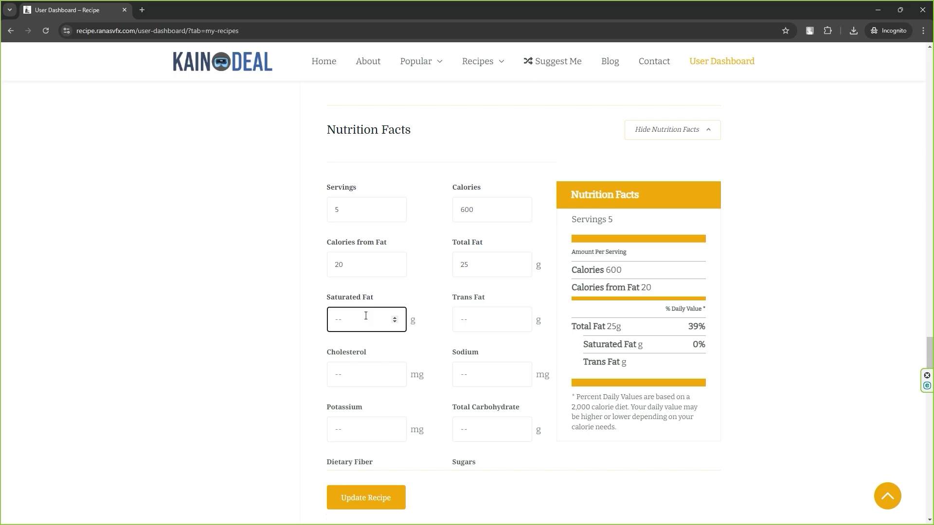
{"action": "type", "text": "5"}
- Set cholesterol to 3 mg, sodium to 5 mg, potassium to 3 mg and total carbohydrate to 30 g
{"action": "scroll", "coordinate": [355, 273], "scroll_direction": "down", "scroll_amount": 2}
{"action": "left_click", "coordinate": [352, 278]}
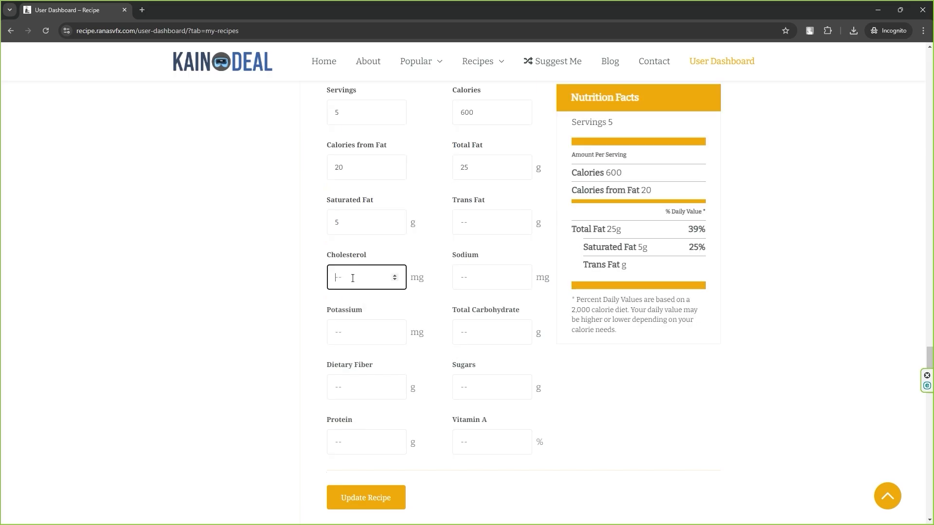
{"action": "type", "text": "3"}
{"action": "left_click", "coordinate": [473, 278]}
{"action": "type", "text": "5"}
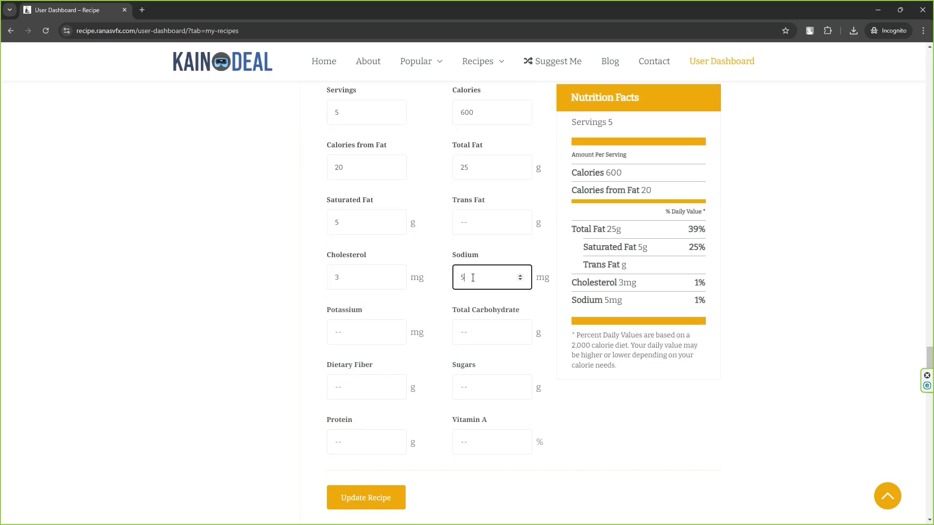
{"action": "left_click", "coordinate": [364, 330]}
{"action": "type", "text": "3"}
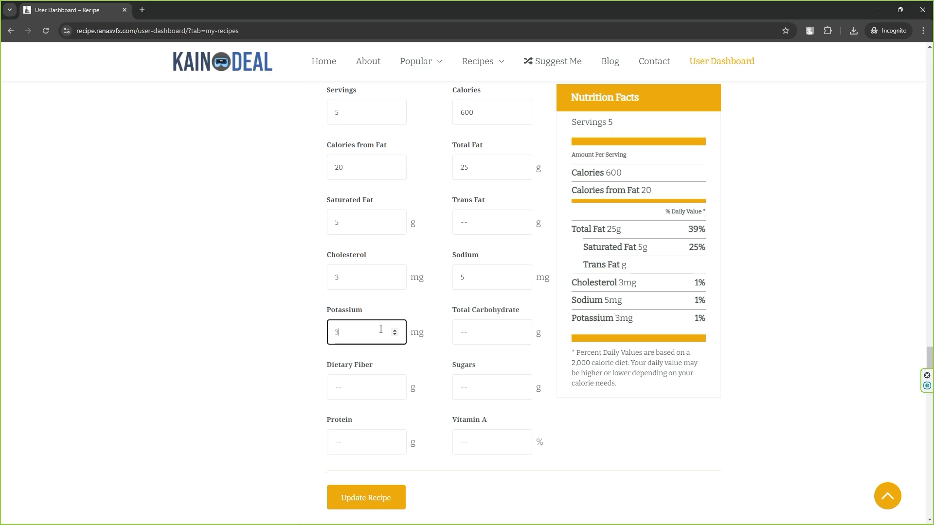
{"action": "left_click", "coordinate": [490, 334]}
{"action": "type", "text": "30"}
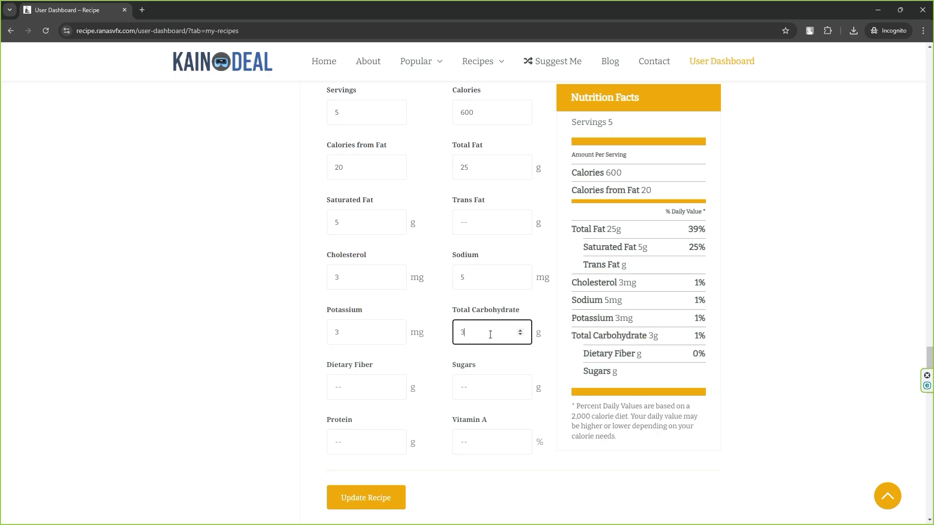
- Set the protein to 5 g and vitamin A to 0%
{"action": "scroll", "coordinate": [490, 334], "scroll_direction": "down", "scroll_amount": 2}
{"action": "left_click", "coordinate": [342, 345]}
{"action": "type", "text": "5"}
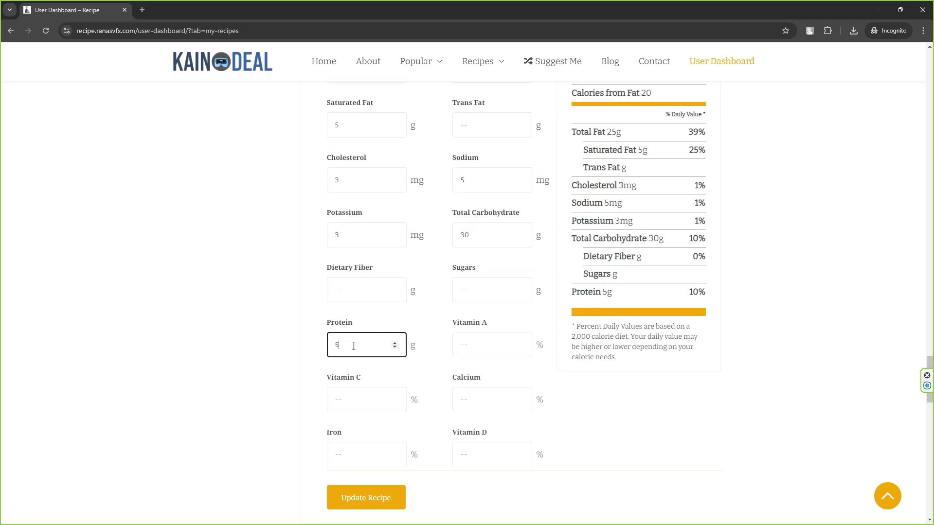
{"action": "left_click", "coordinate": [471, 343]}
{"action": "type", "text": "0"}
- Look over the remaining nutrition fields and notes, and save the updated recipe
{"action": "scroll", "coordinate": [472, 344], "scroll_direction": "down", "scroll_amount": 5}
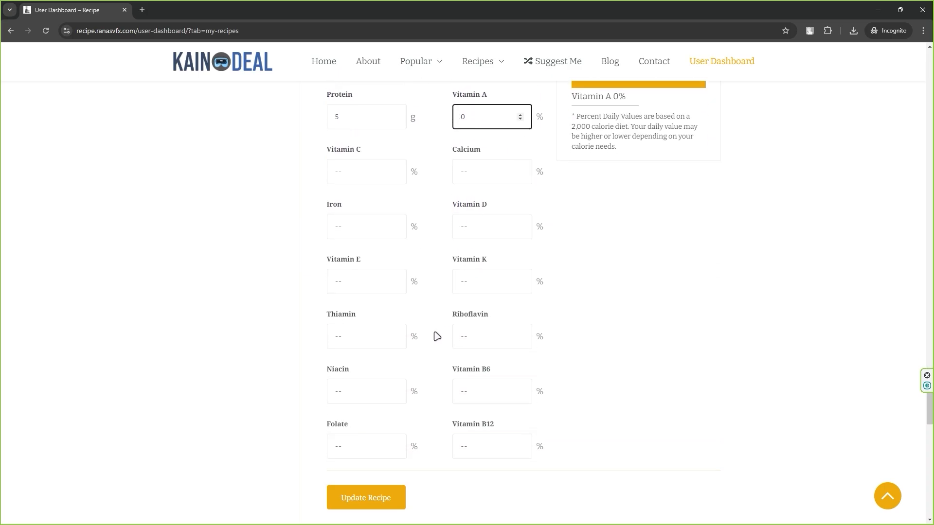
{"action": "scroll", "coordinate": [438, 333], "scroll_direction": "up", "scroll_amount": 8}
{"action": "scroll", "coordinate": [594, 272], "scroll_direction": "down", "scroll_amount": 12}
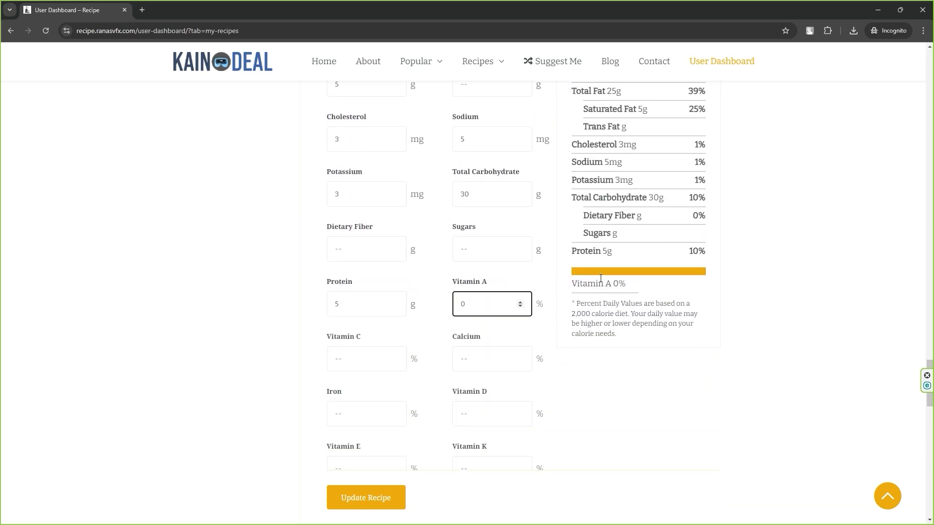
{"action": "scroll", "coordinate": [429, 302], "scroll_direction": "up", "scroll_amount": 1}
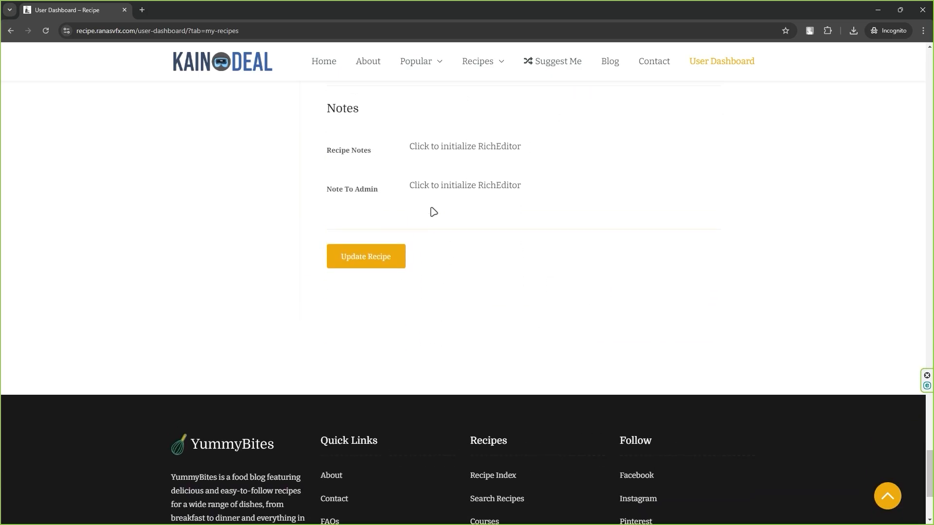
{"action": "left_click", "coordinate": [371, 265]}
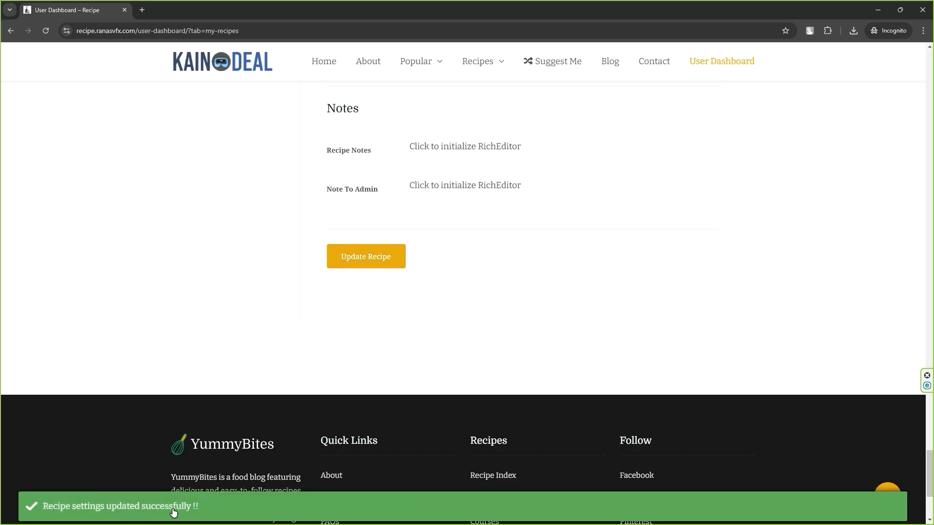
- Return to the My Recipes list and check the status of the Aloo paratha recipe
{"action": "scroll", "coordinate": [604, 335], "scroll_direction": "up", "scroll_amount": 8}
{"action": "left_click", "coordinate": [885, 495]}
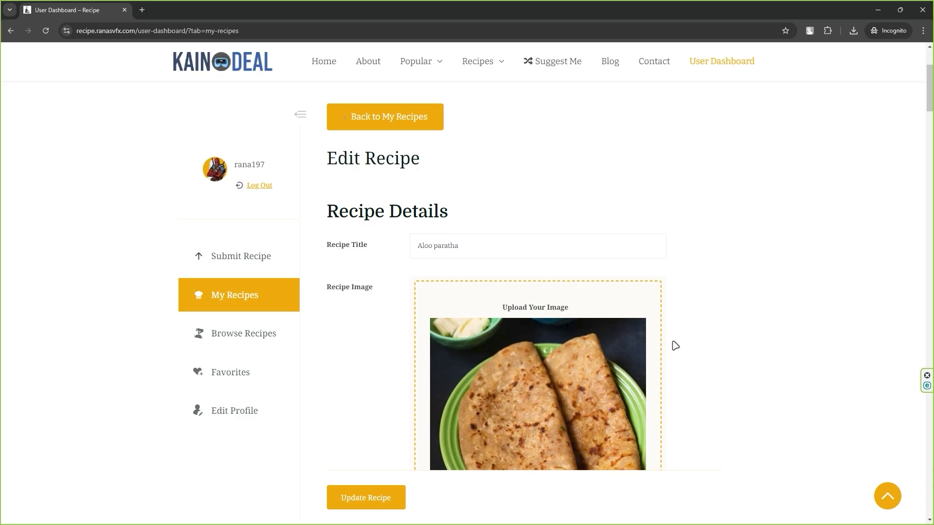
{"action": "left_click", "coordinate": [226, 259]}
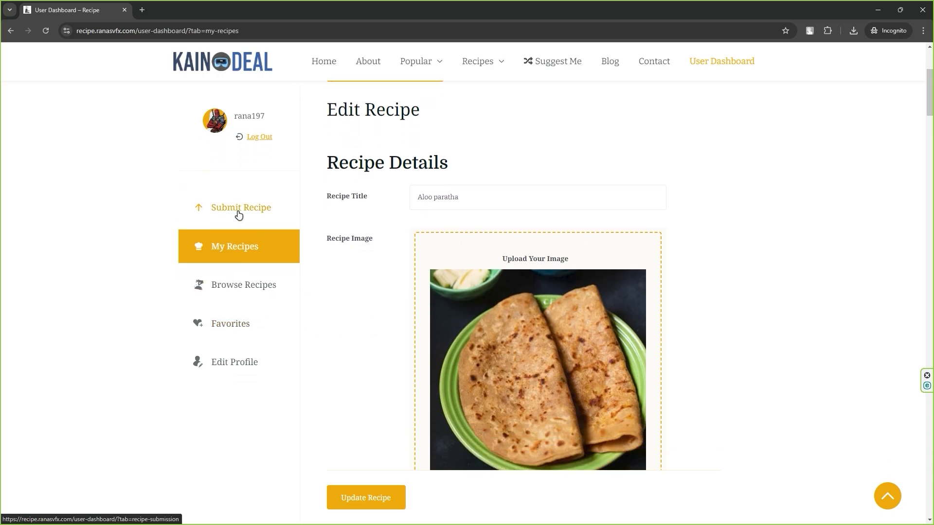
{"action": "scroll", "coordinate": [263, 335], "scroll_direction": "down", "scroll_amount": 3}
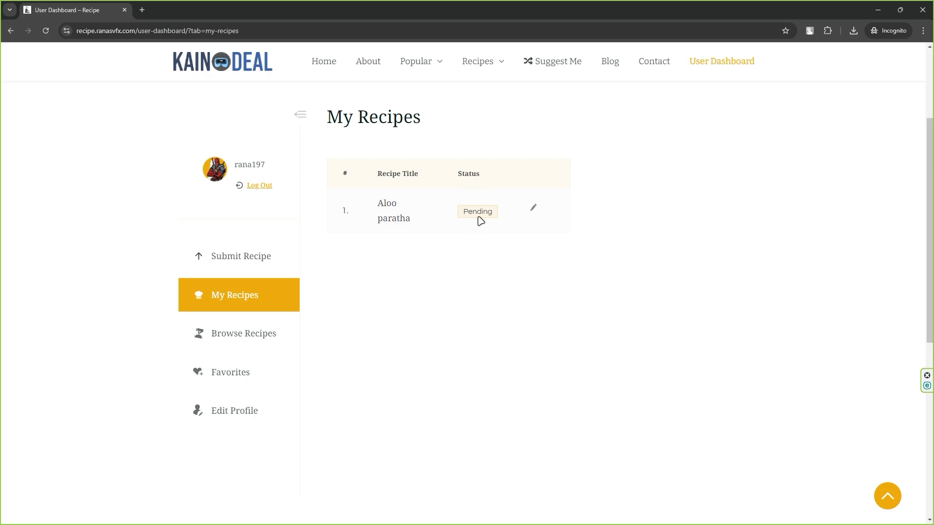
- Switch to the WordPress admin window, open the WP Delicious Analytics Dashboard in a new tab and view its recipe summary
{"action": "key", "text": "alt+Tab"}
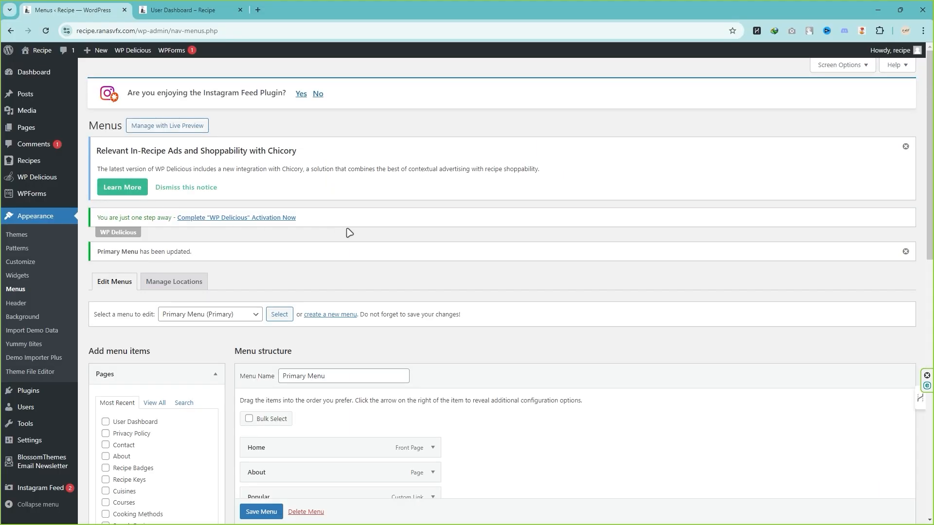
{"action": "scroll", "coordinate": [348, 232], "scroll_direction": "down", "scroll_amount": 3}
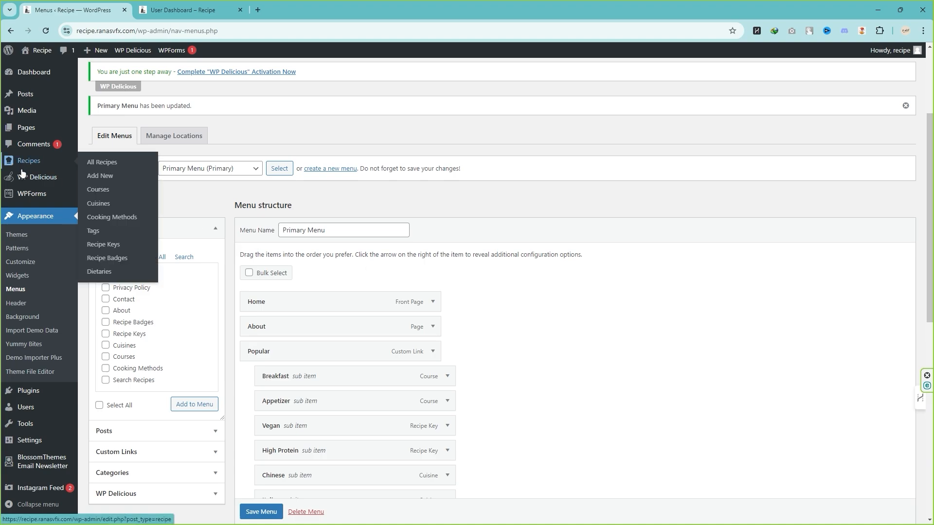
{"action": "mouse_move", "coordinate": [39, 181]}
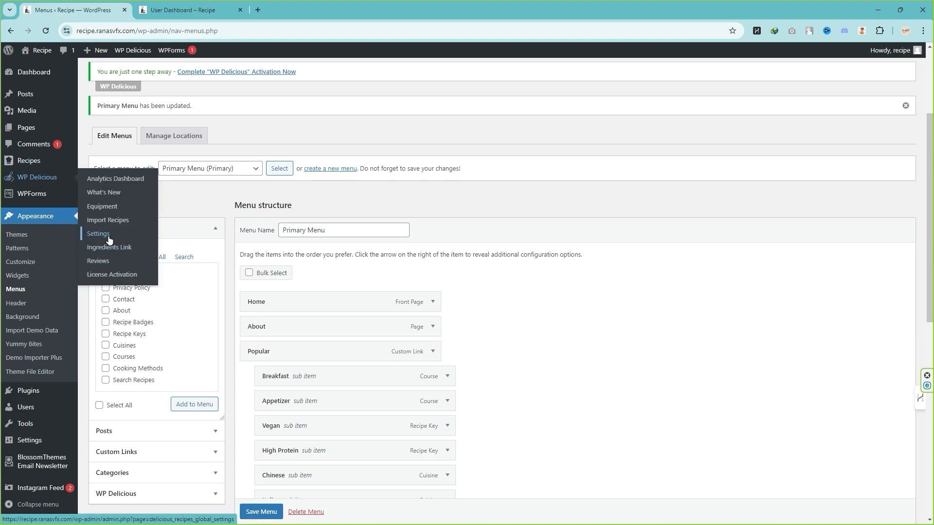
{"action": "left_click", "coordinate": [130, 182], "text": "ctrl"}
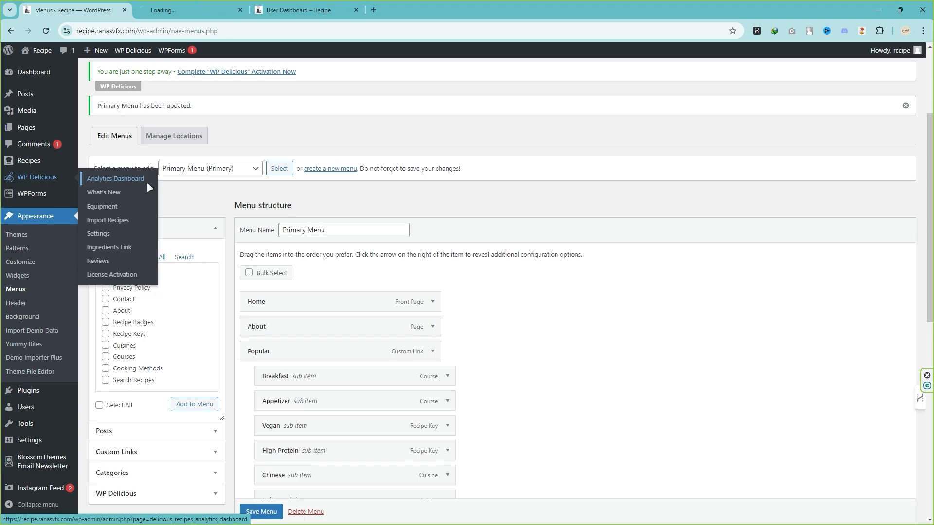
{"action": "left_click", "coordinate": [189, 9]}
{"action": "scroll", "coordinate": [235, 285], "scroll_direction": "down", "scroll_amount": 2}
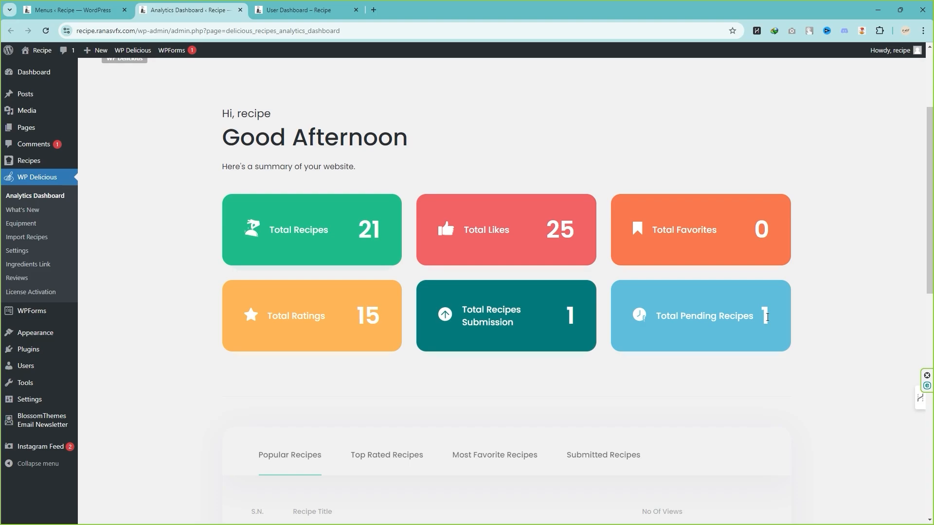
- Show the submitted recipes in the analytics dashboard and open the pending Aloo paratha recipe for editing
{"action": "scroll", "coordinate": [765, 319], "scroll_direction": "down", "scroll_amount": 4}
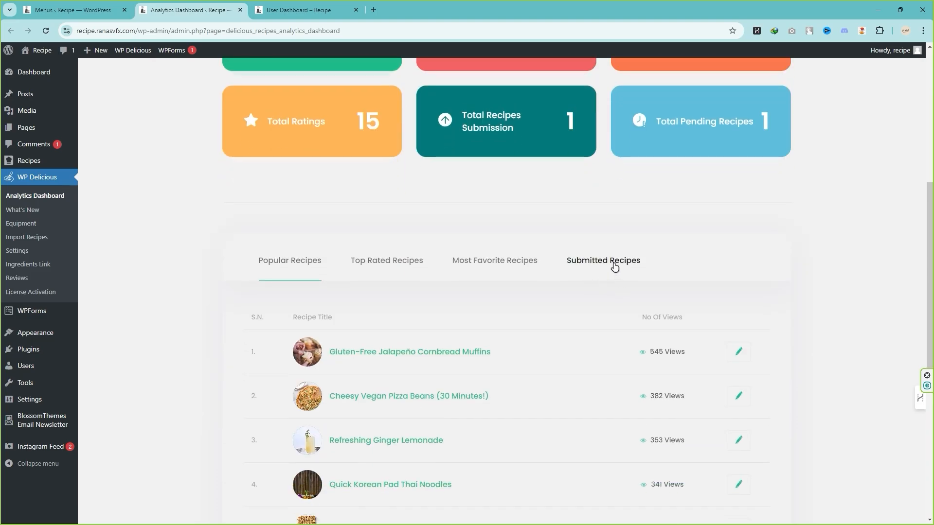
{"action": "left_click", "coordinate": [615, 266]}
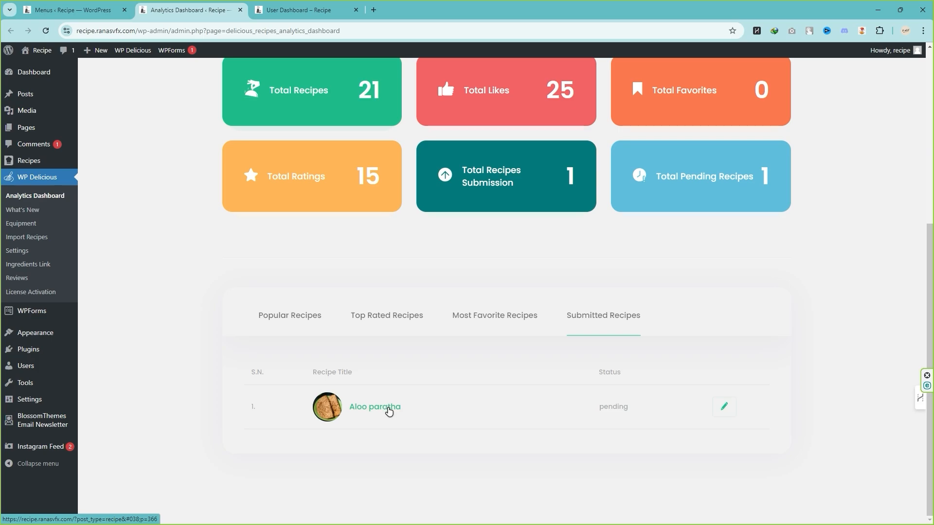
{"action": "left_click", "coordinate": [724, 407]}
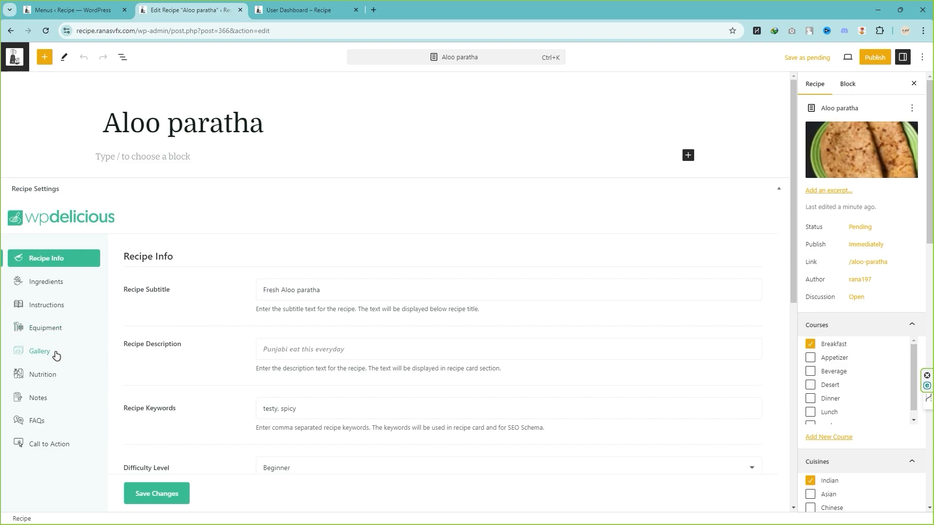
- Review the Aloo paratha recipe info and publish the recipe immediately with public visibility
{"action": "left_click", "coordinate": [344, 288]}
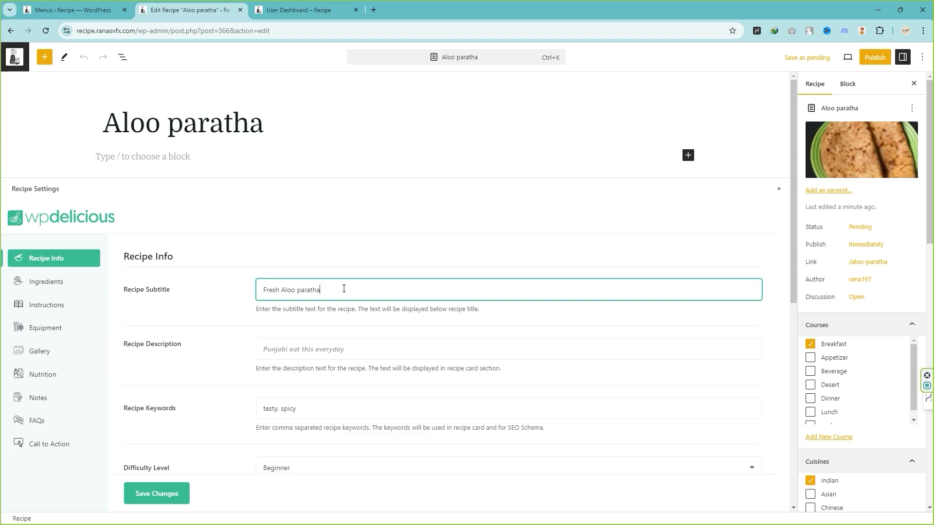
{"action": "left_click", "coordinate": [879, 61]}
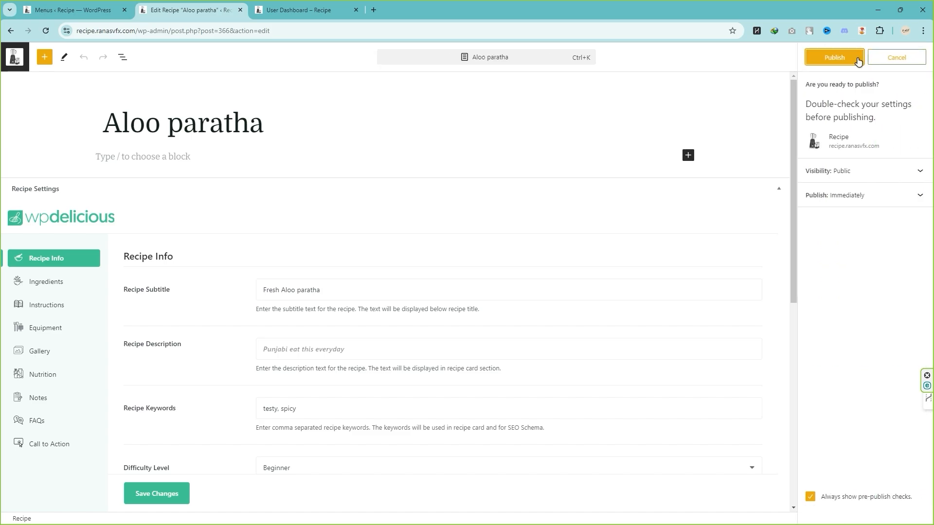
{"action": "left_click", "coordinate": [833, 58]}
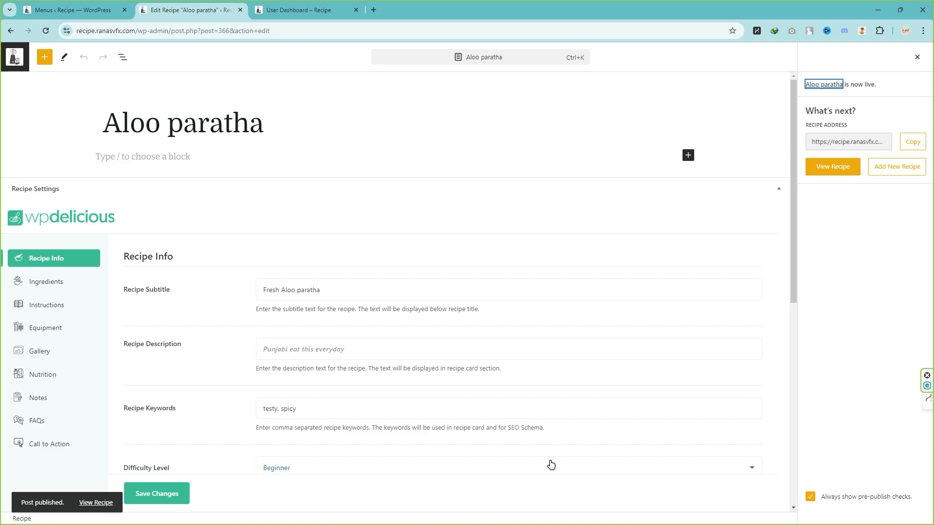
- Switch to the incognito window with the user dashboard and look over the empty recipe submission form
{"action": "key", "text": "alt+Tab"}
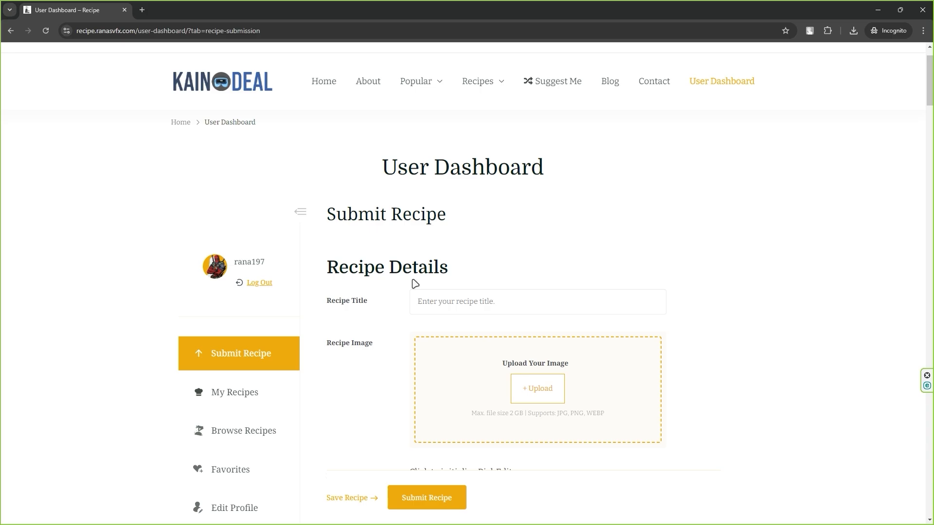
{"action": "scroll", "coordinate": [406, 296], "scroll_direction": "down", "scroll_amount": 13}
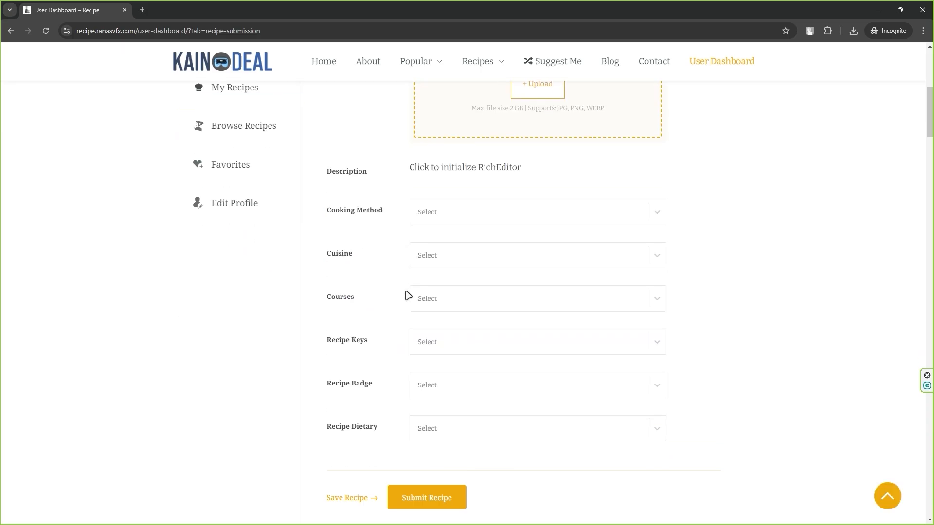